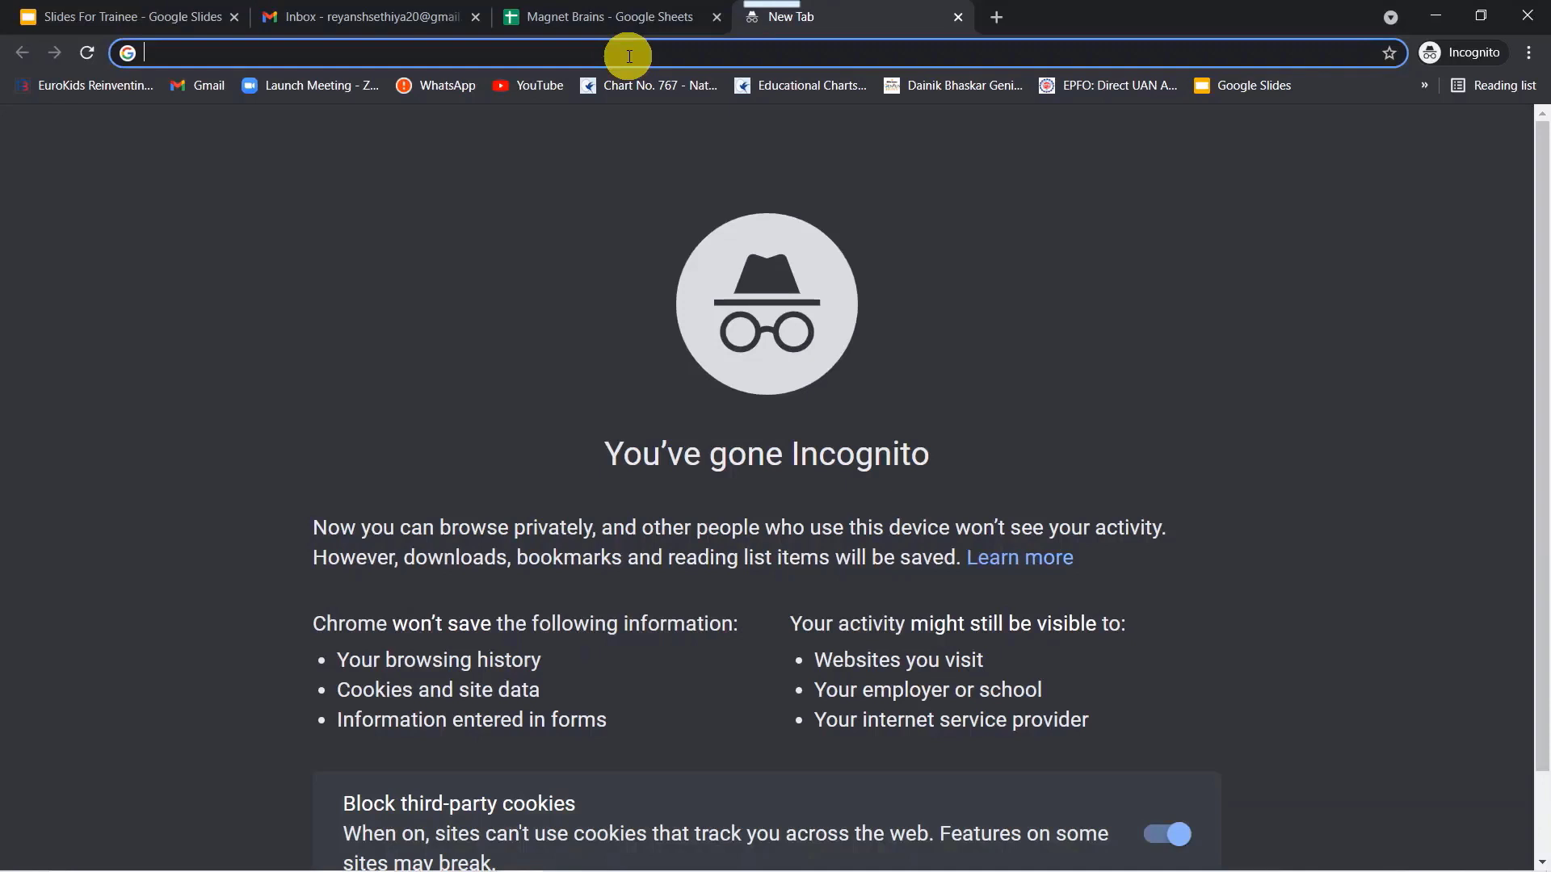
Go to pabbly.com and open the product page for Connect.
{"action": "type", "text": "pabbl"}
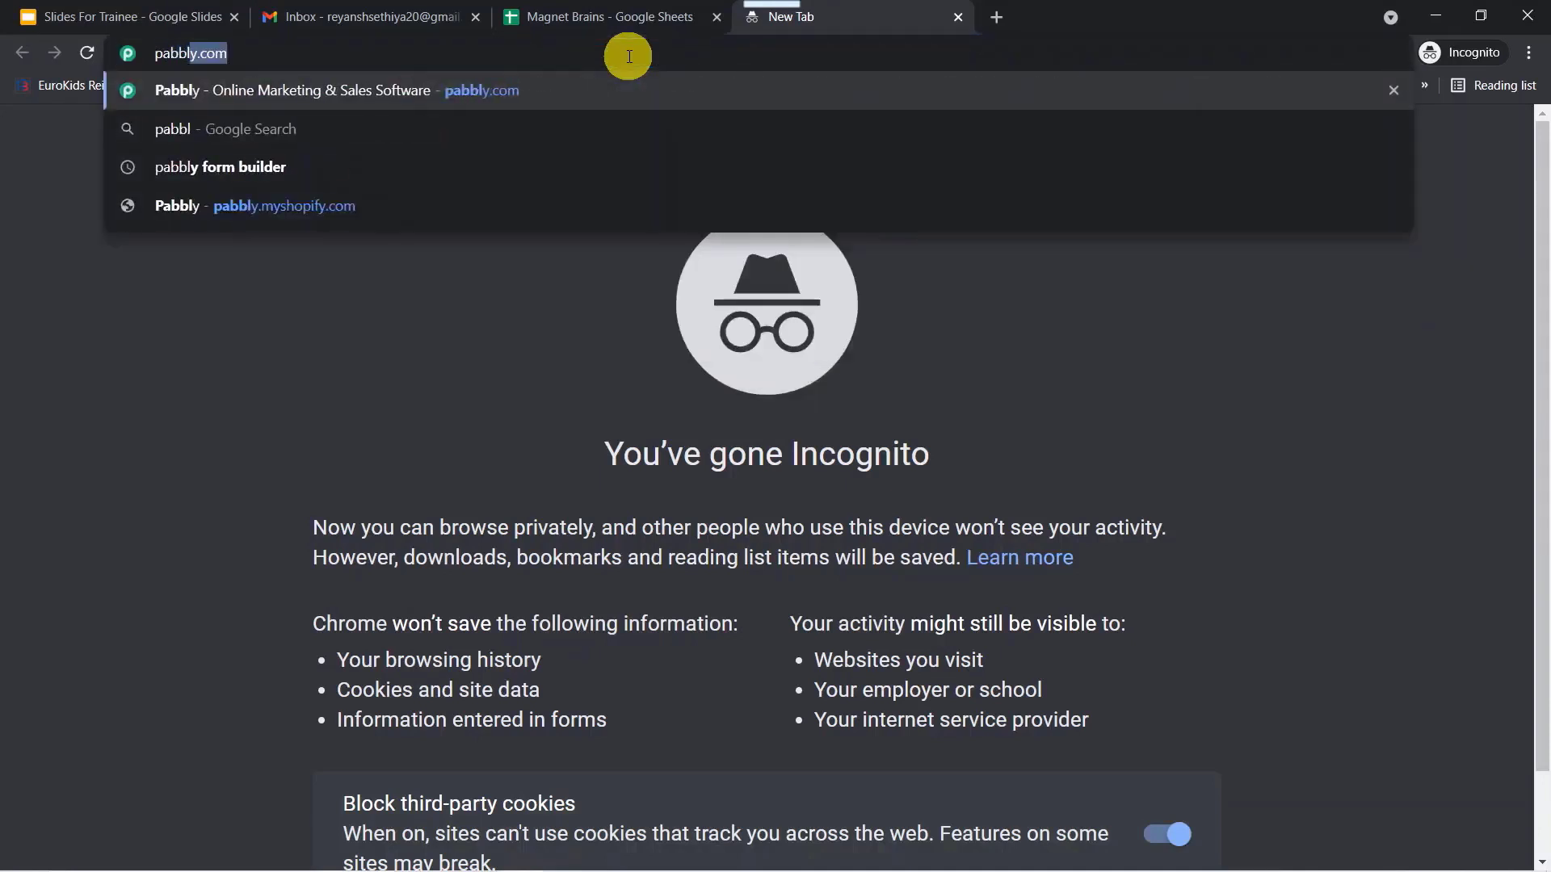
{"action": "type", "text": "y.com"}
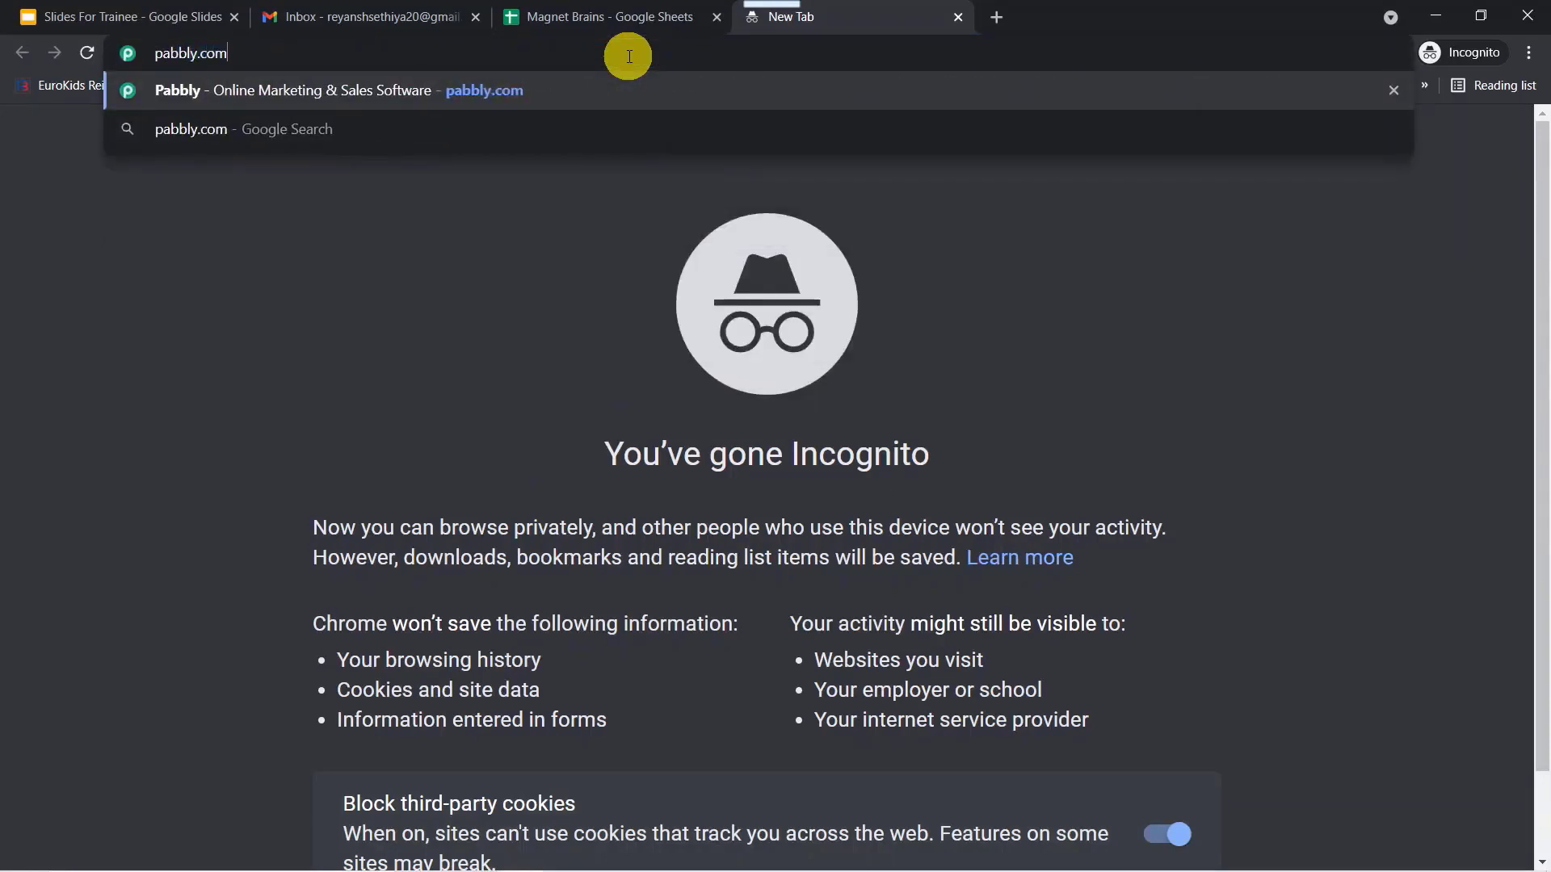
{"action": "key", "text": "Return"}
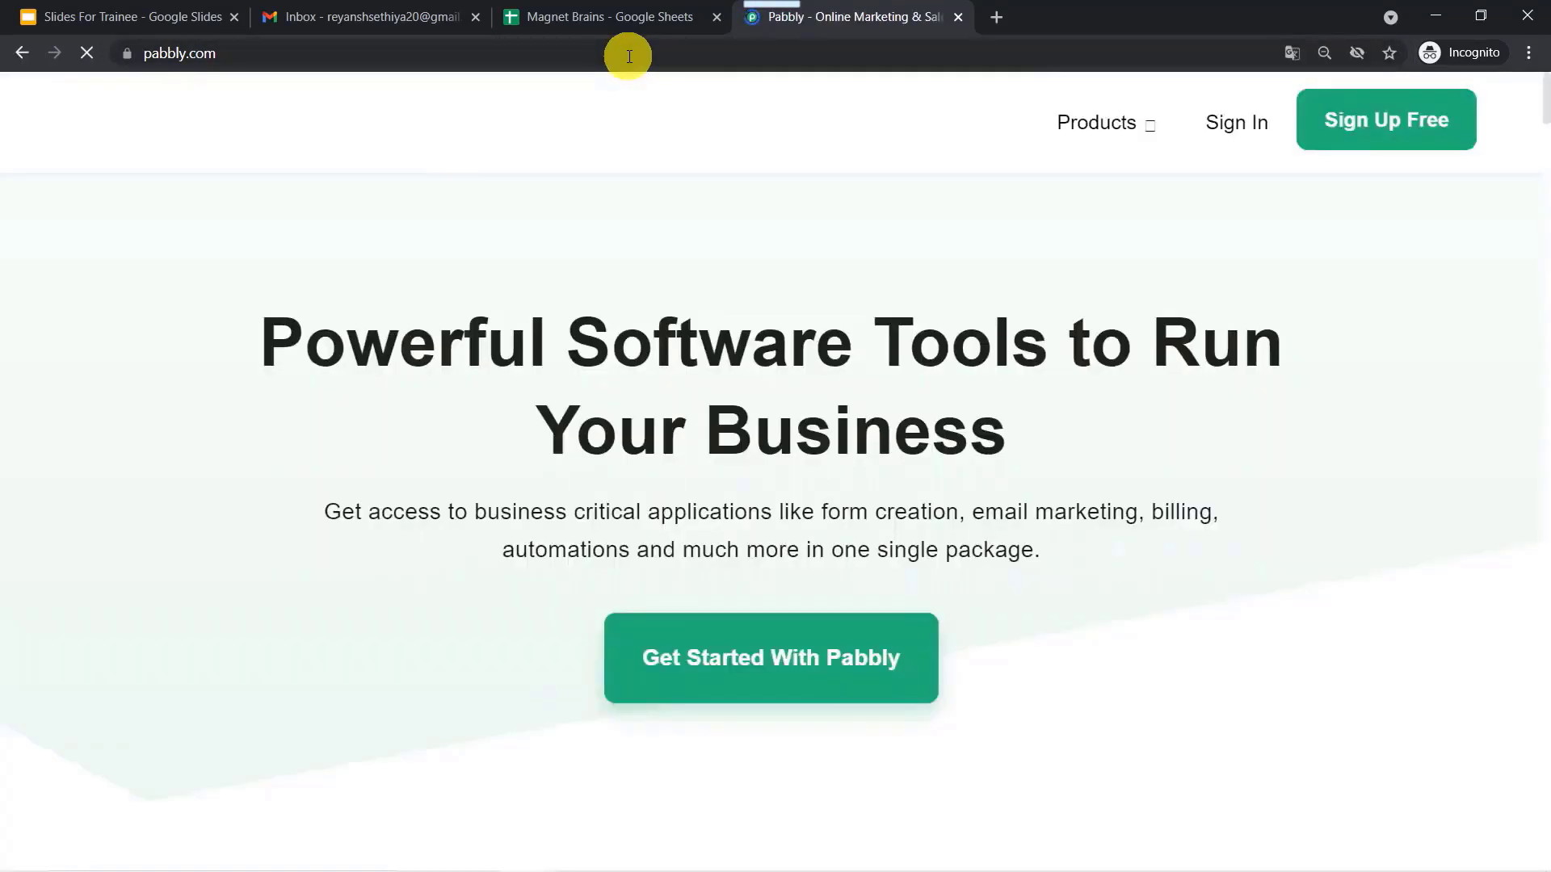
{"action": "left_click", "coordinate": [1095, 126]}
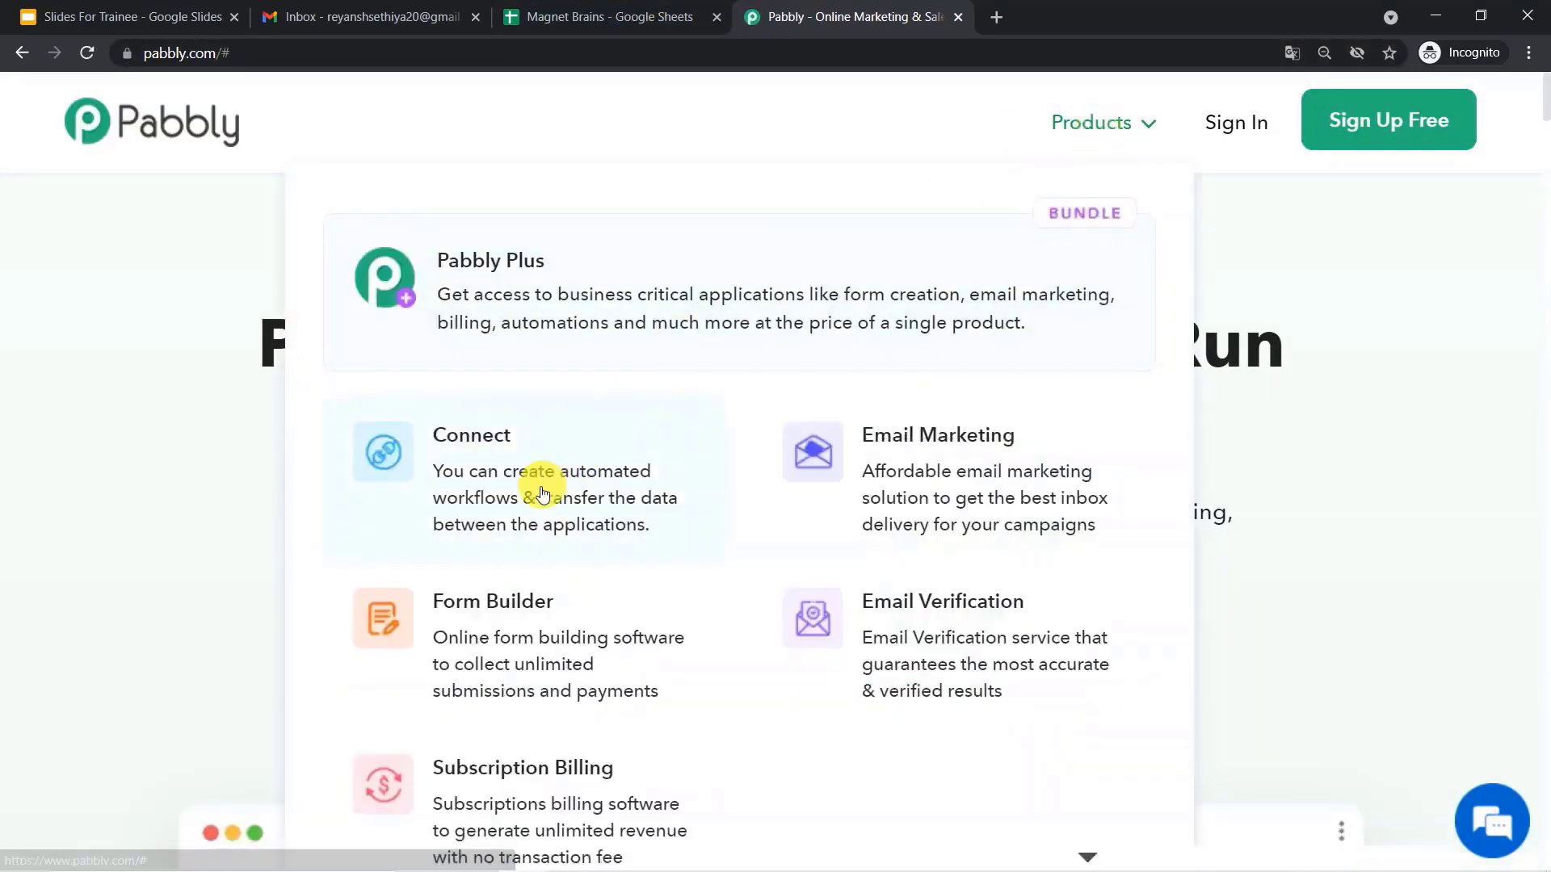
{"action": "left_click", "coordinate": [539, 495]}
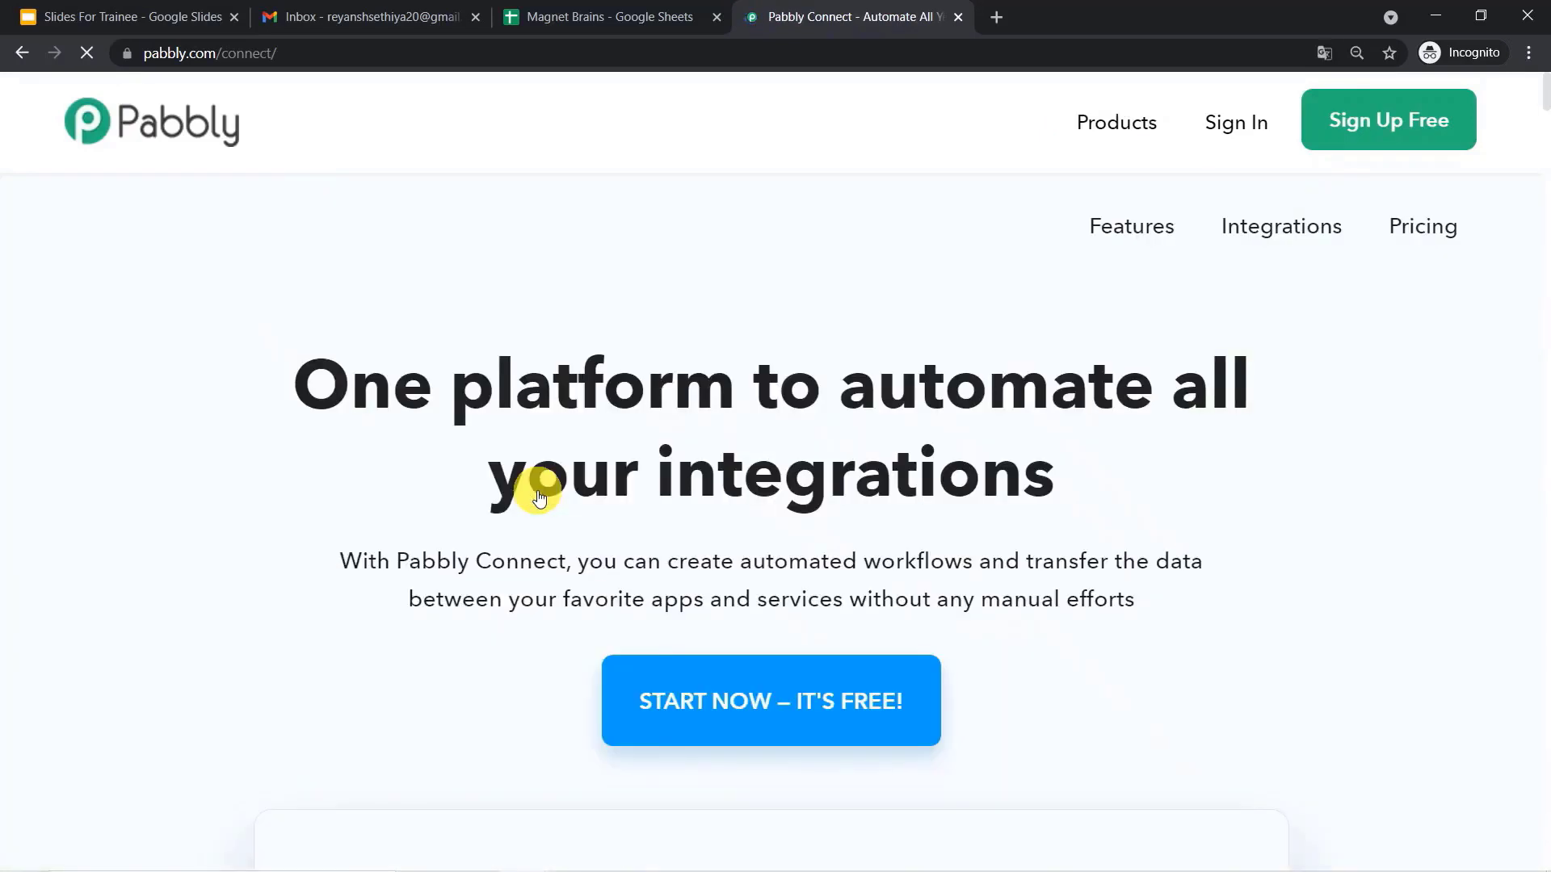
{"action": "left_click", "coordinate": [1208, 261]}
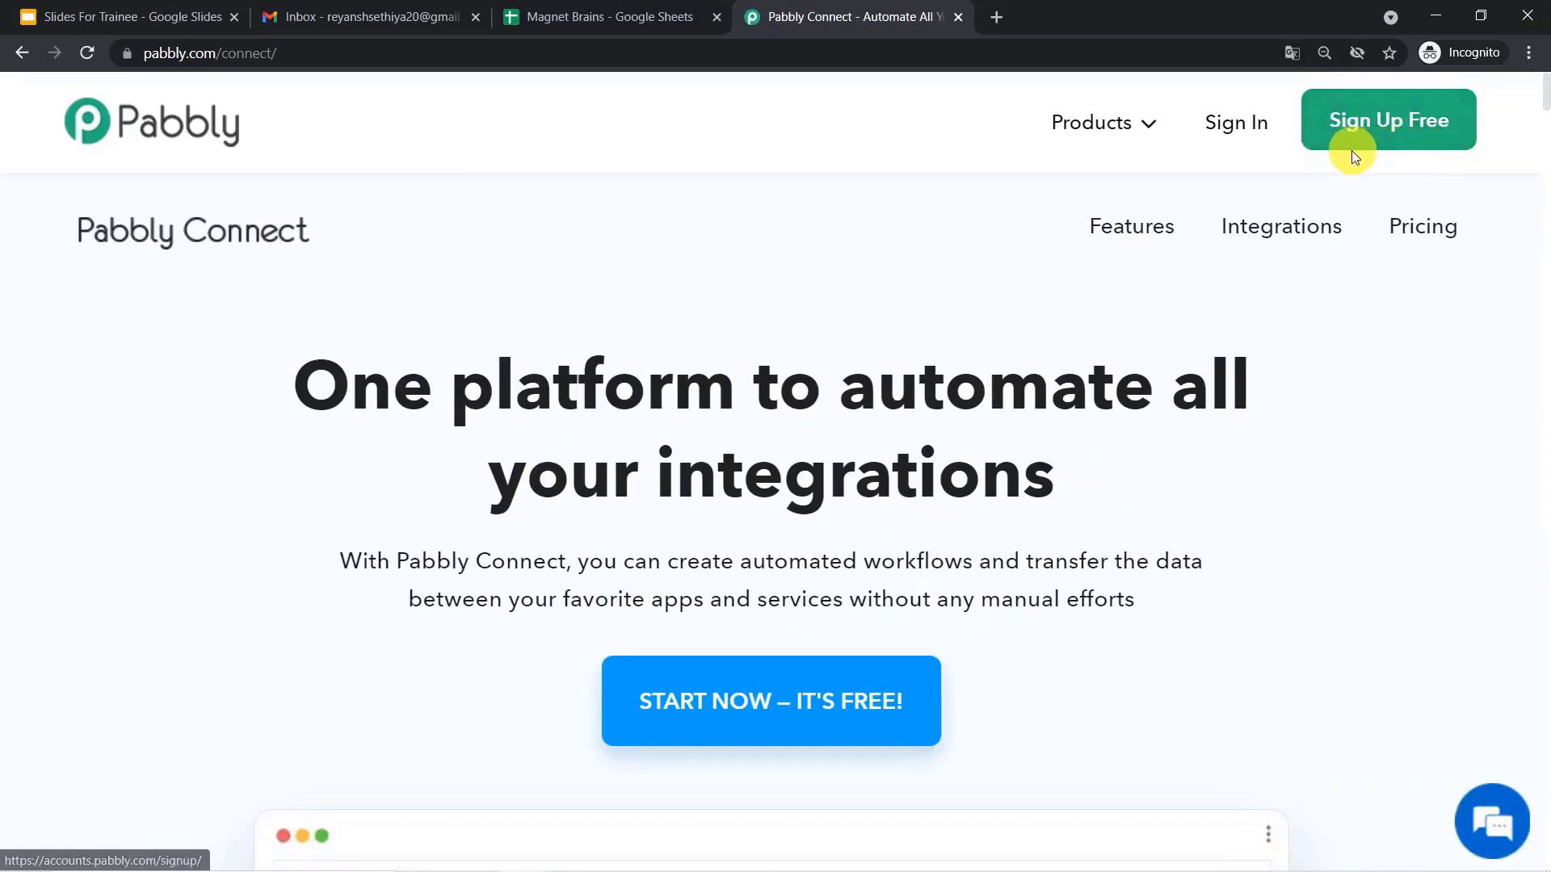
Sign in to the Pabbly account and access the Connect application.
{"action": "left_click", "coordinate": [1233, 133]}
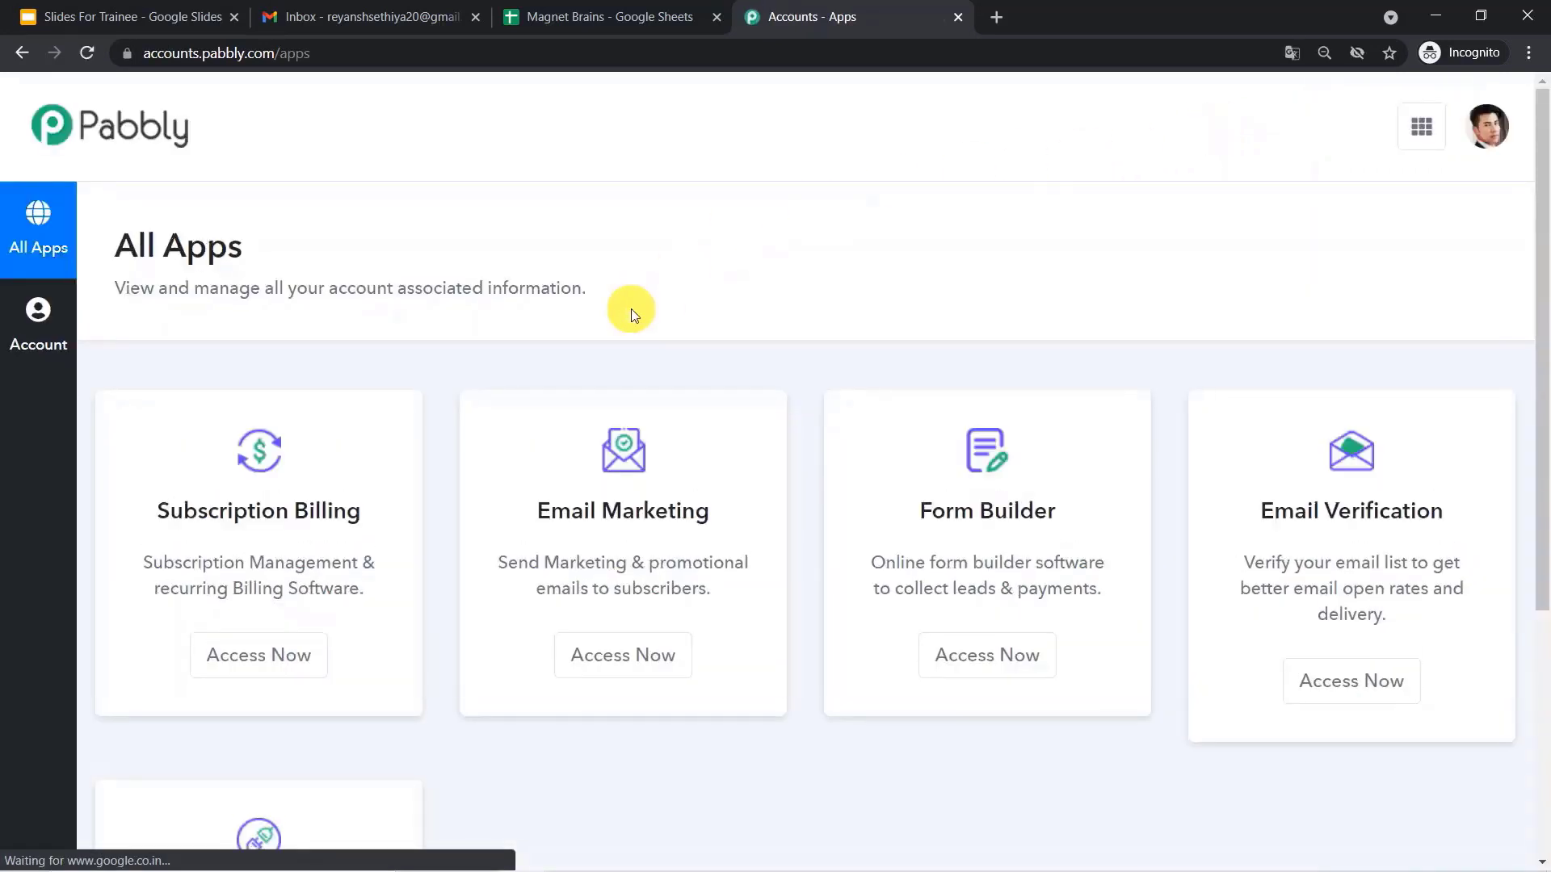
{"action": "scroll", "coordinate": [631, 309], "scroll_direction": "down", "scroll_amount": 5}
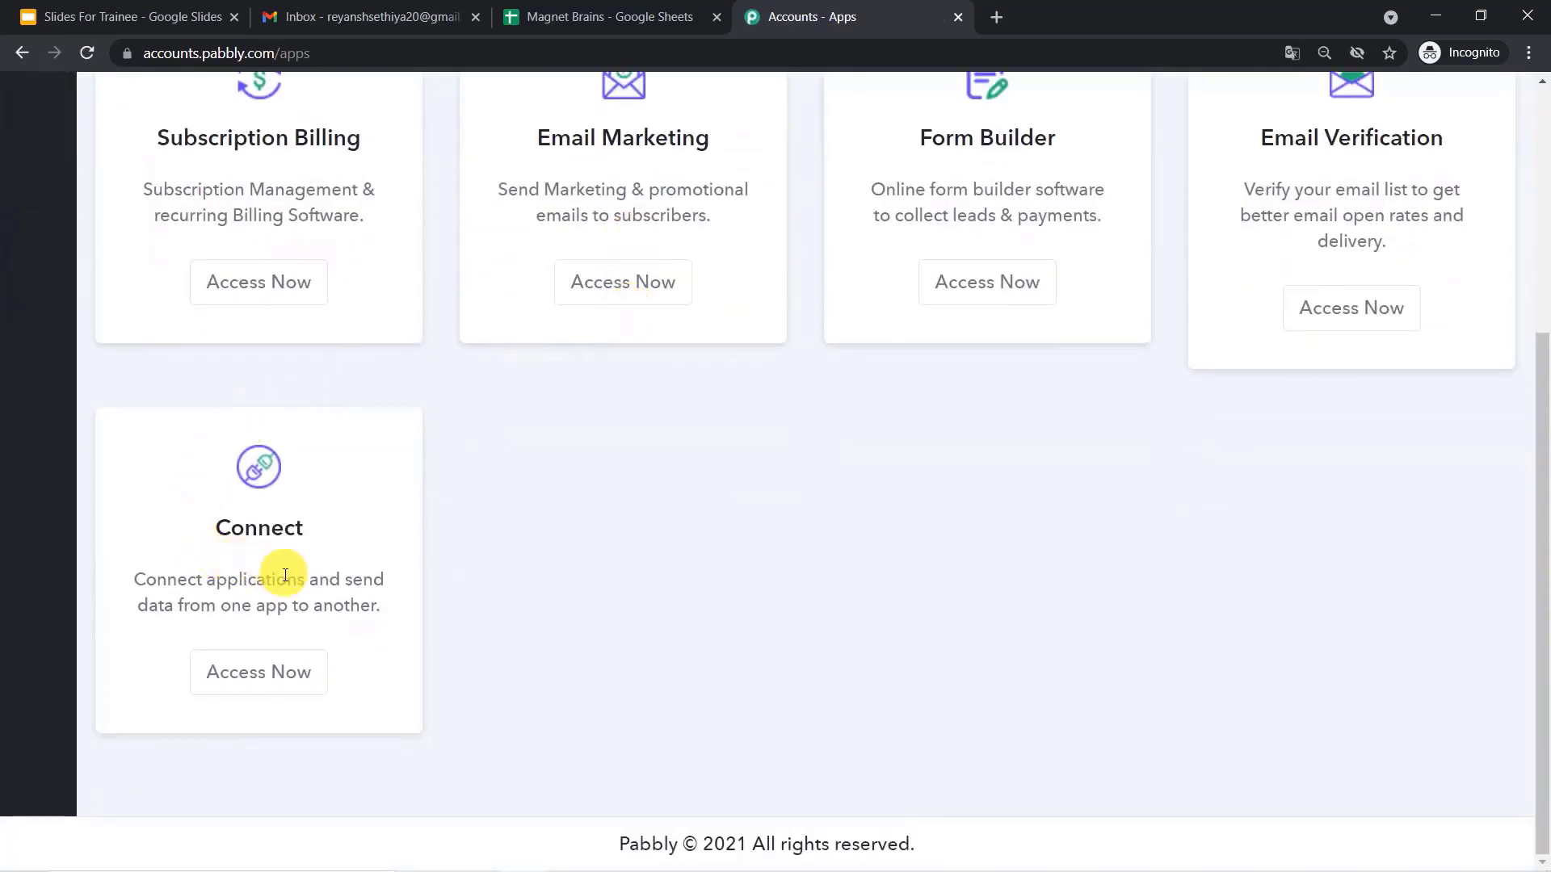
{"action": "left_click", "coordinate": [260, 672]}
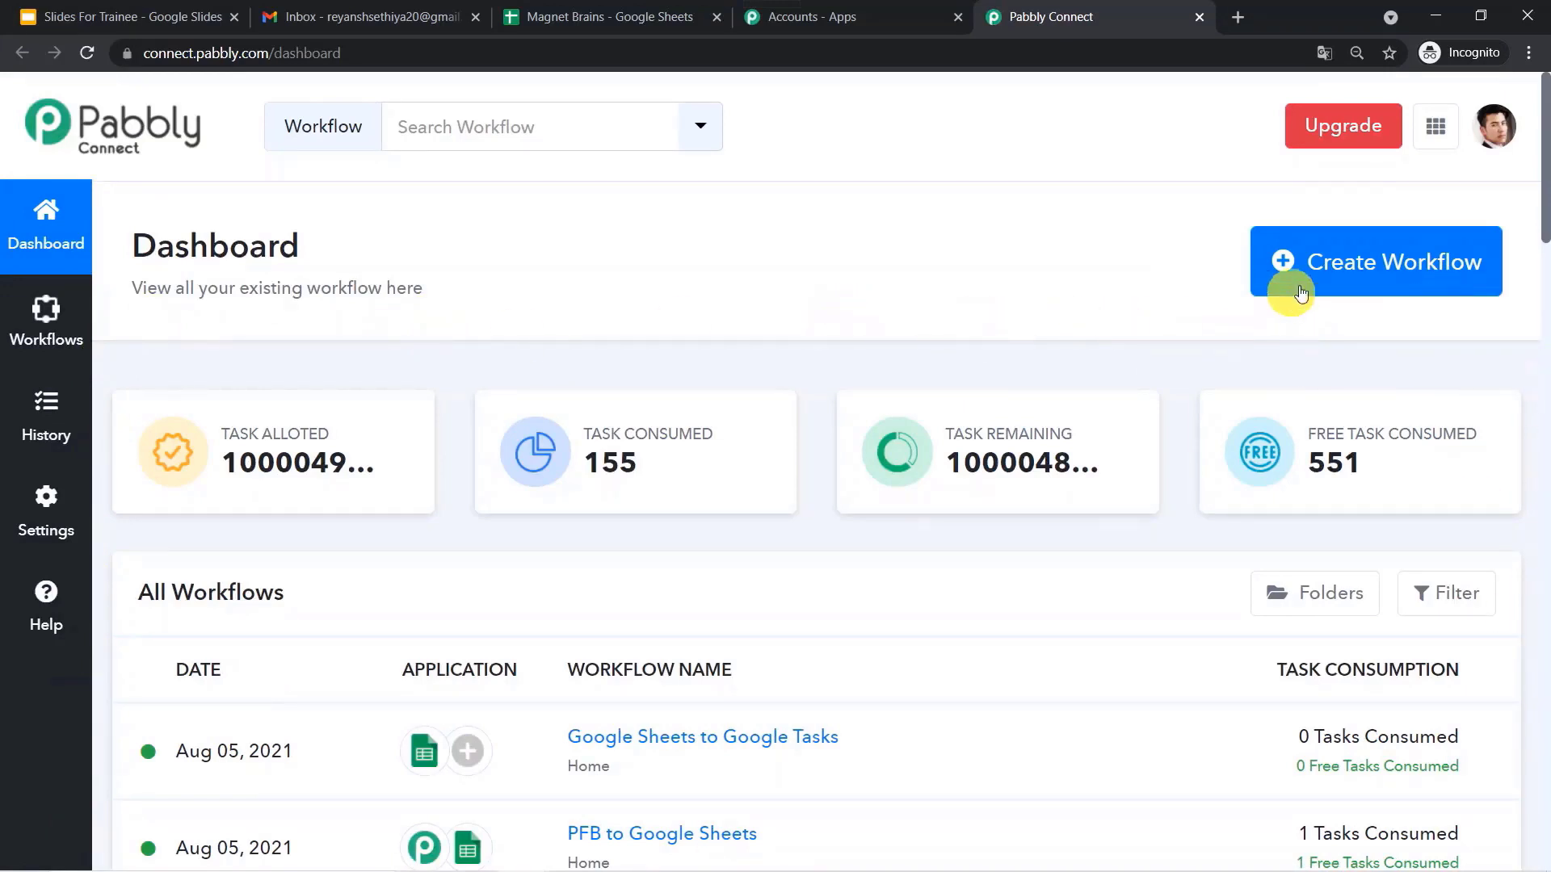
Create a new workflow named "Google Sheets to Google Tasks".
{"action": "left_click", "coordinate": [1364, 276]}
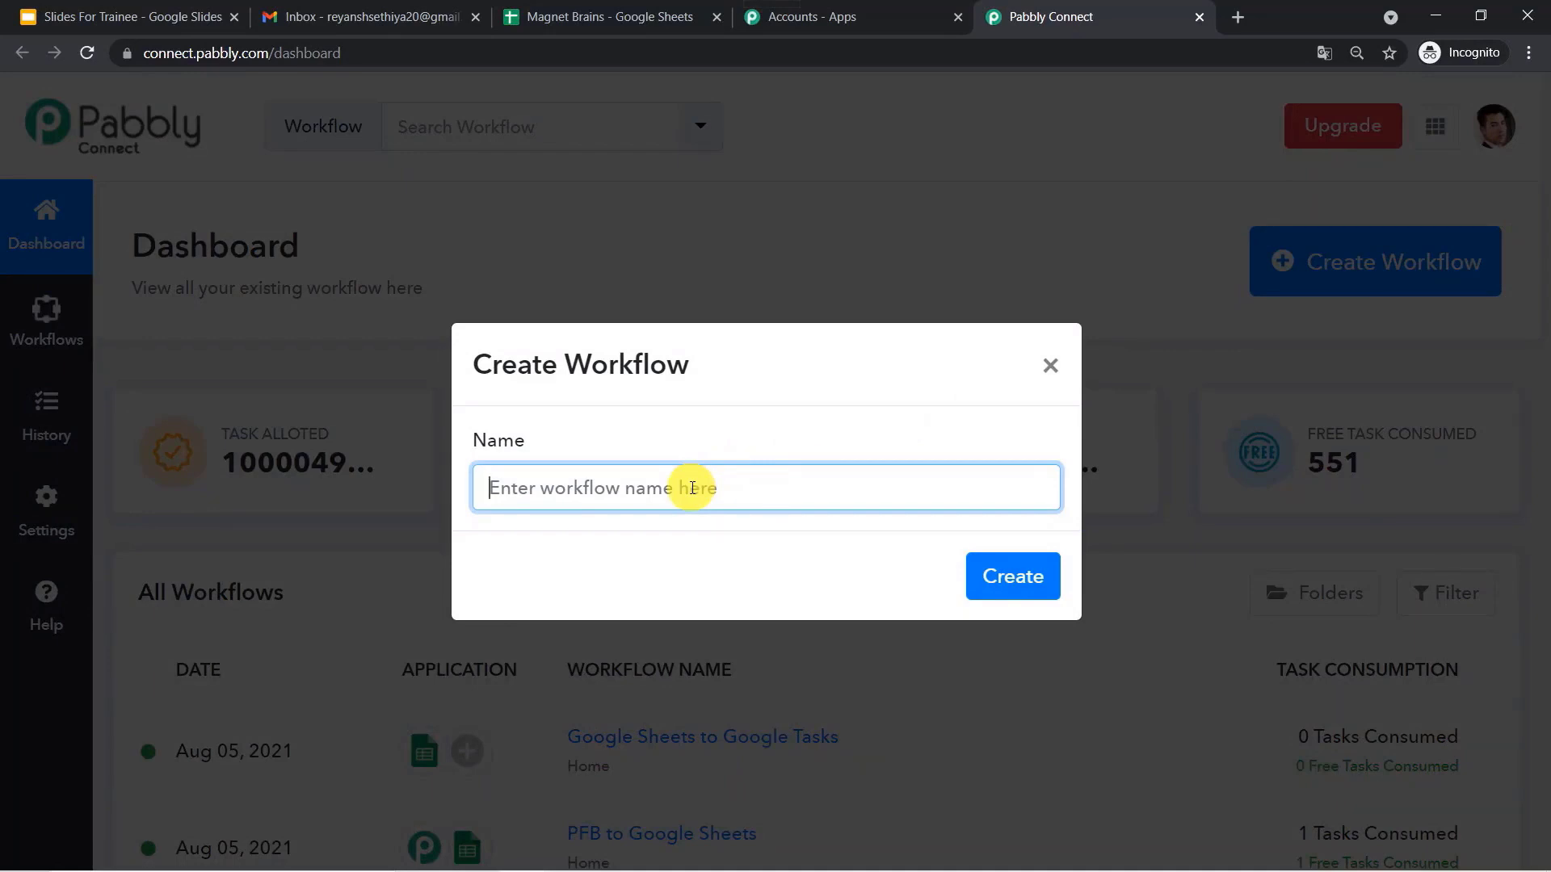
{"action": "type", "text": "Google S"}
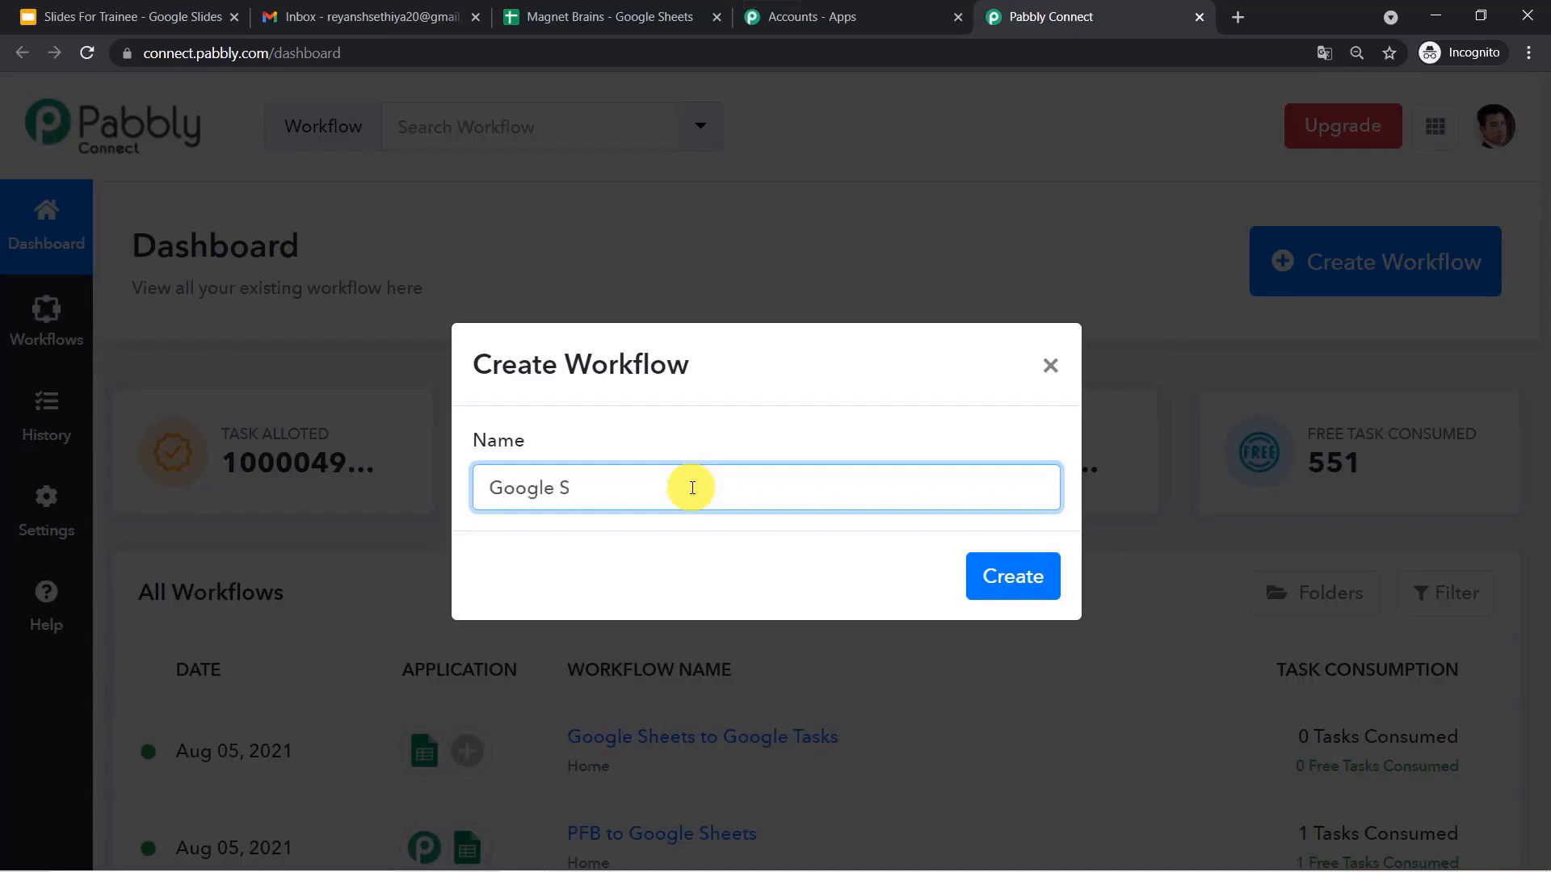
{"action": "type", "text": "heets to Google Ta"}
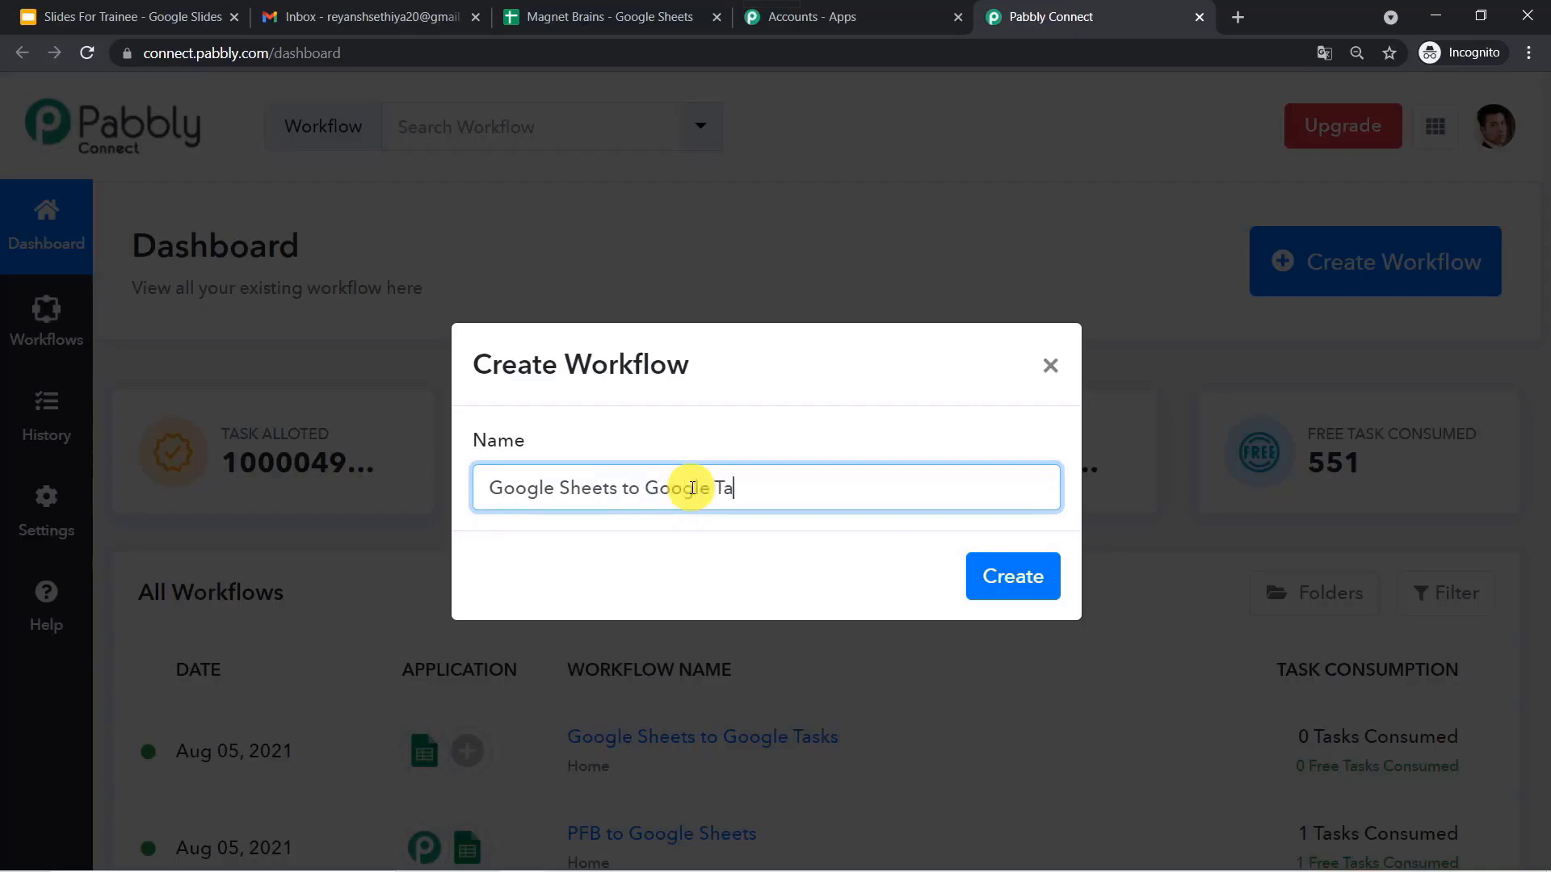
{"action": "type", "text": "sks"}
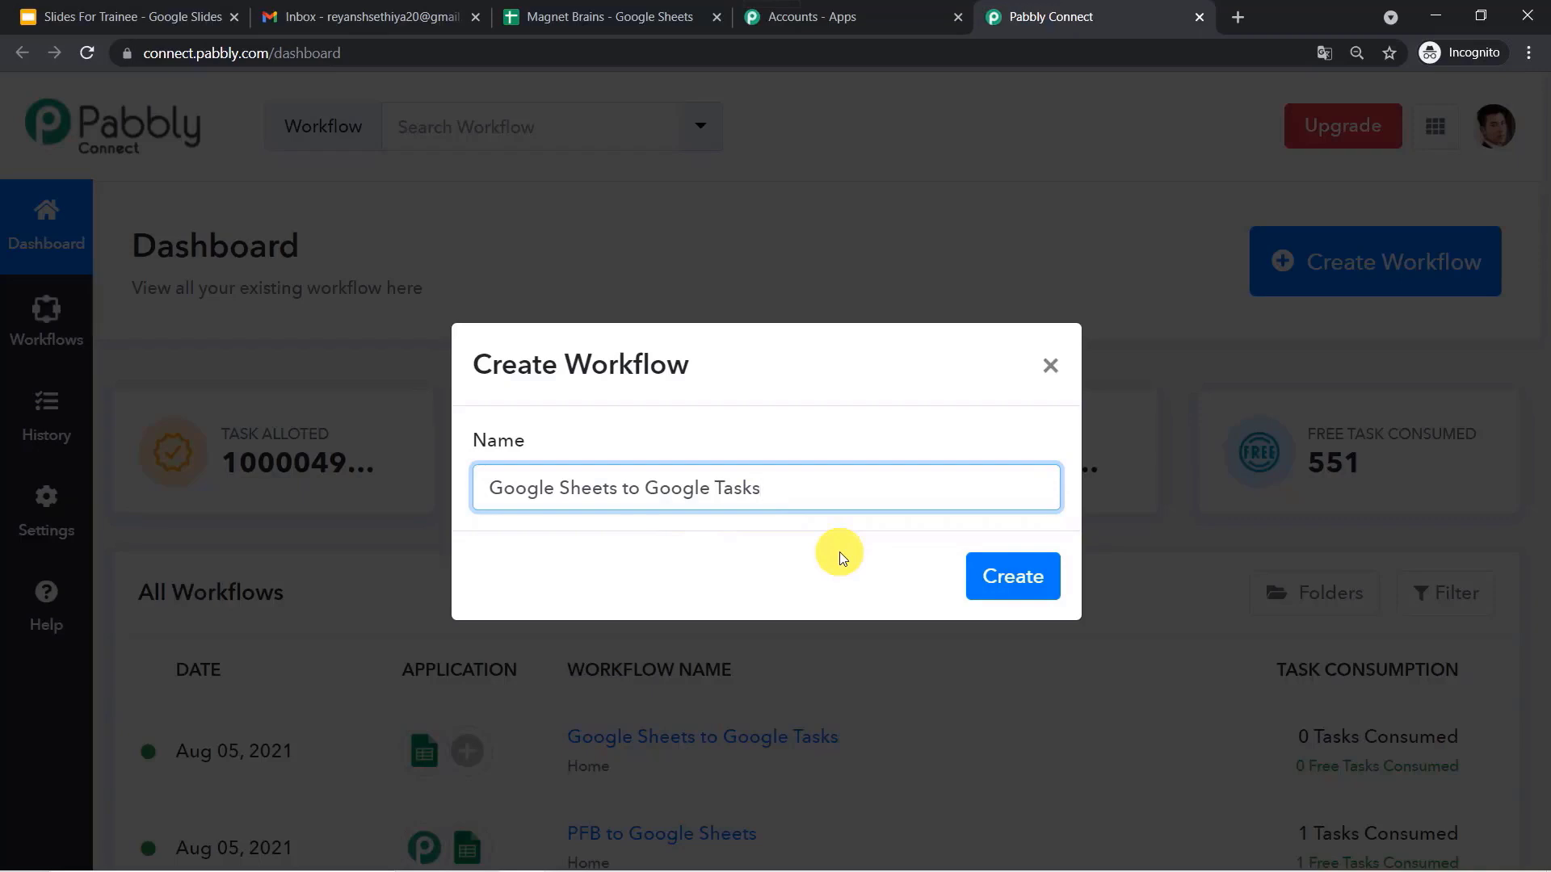
{"action": "left_click", "coordinate": [1008, 580]}
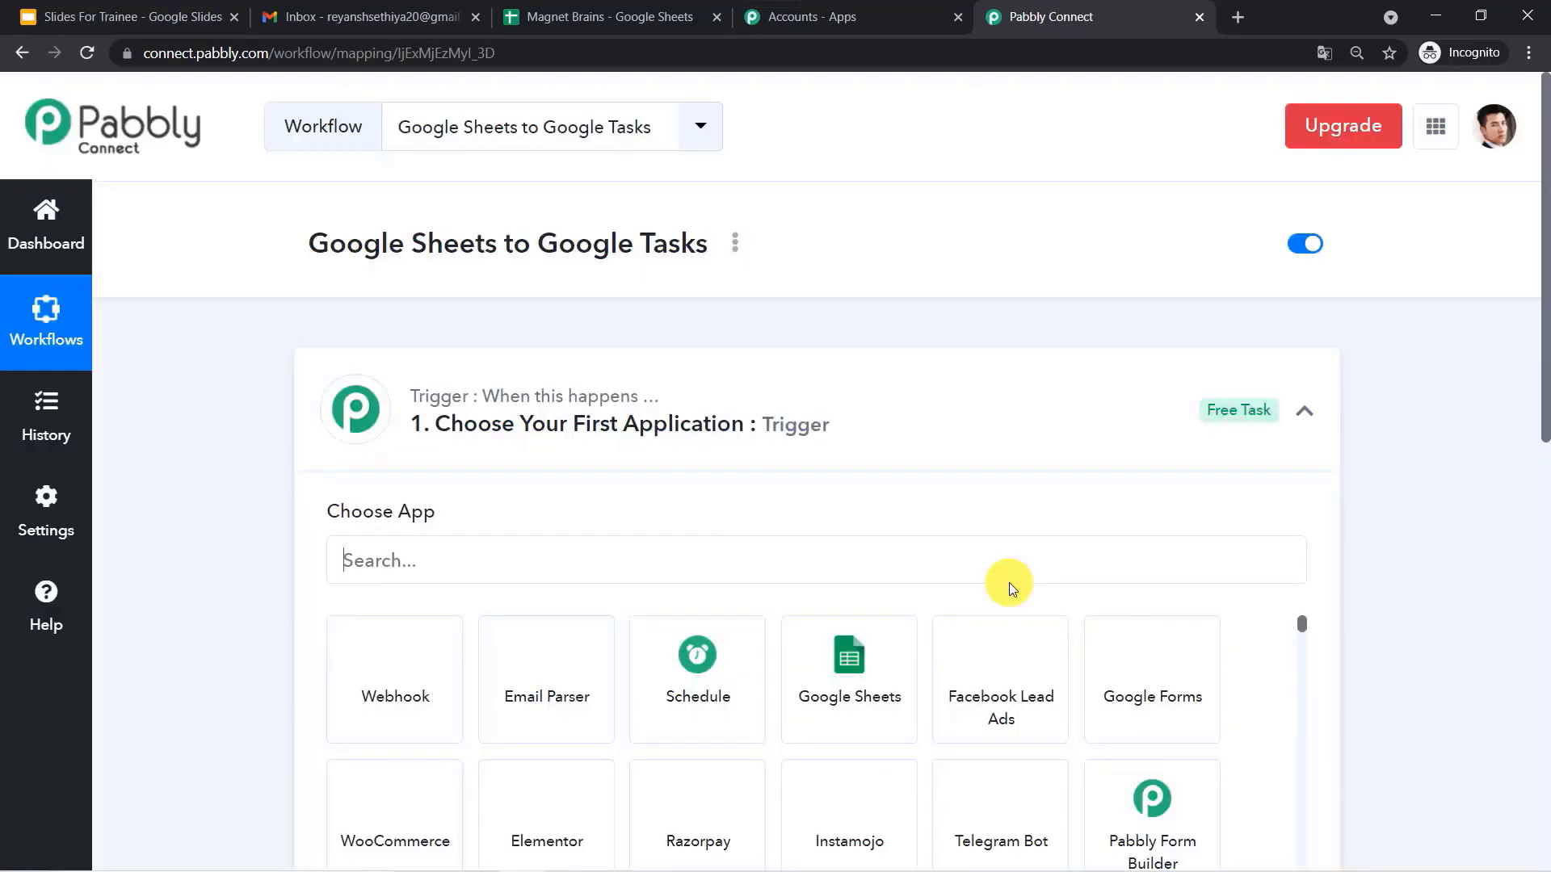
Choose Google Sheets as the workflow's trigger application.
{"action": "left_click", "coordinate": [870, 370]}
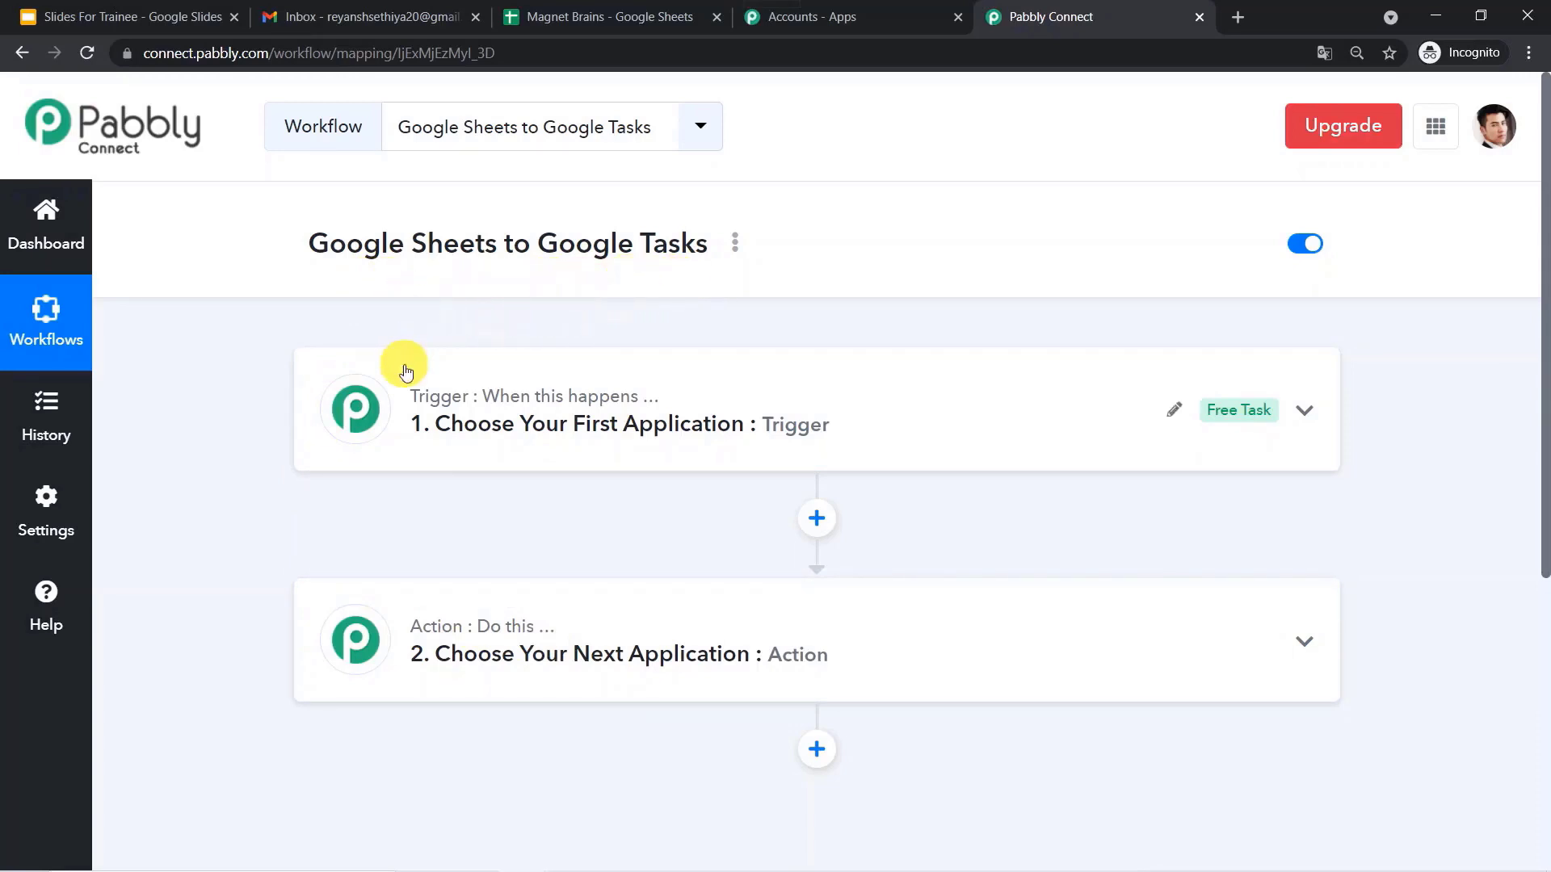
{"action": "left_click", "coordinate": [718, 384]}
{"action": "left_click", "coordinate": [448, 570]}
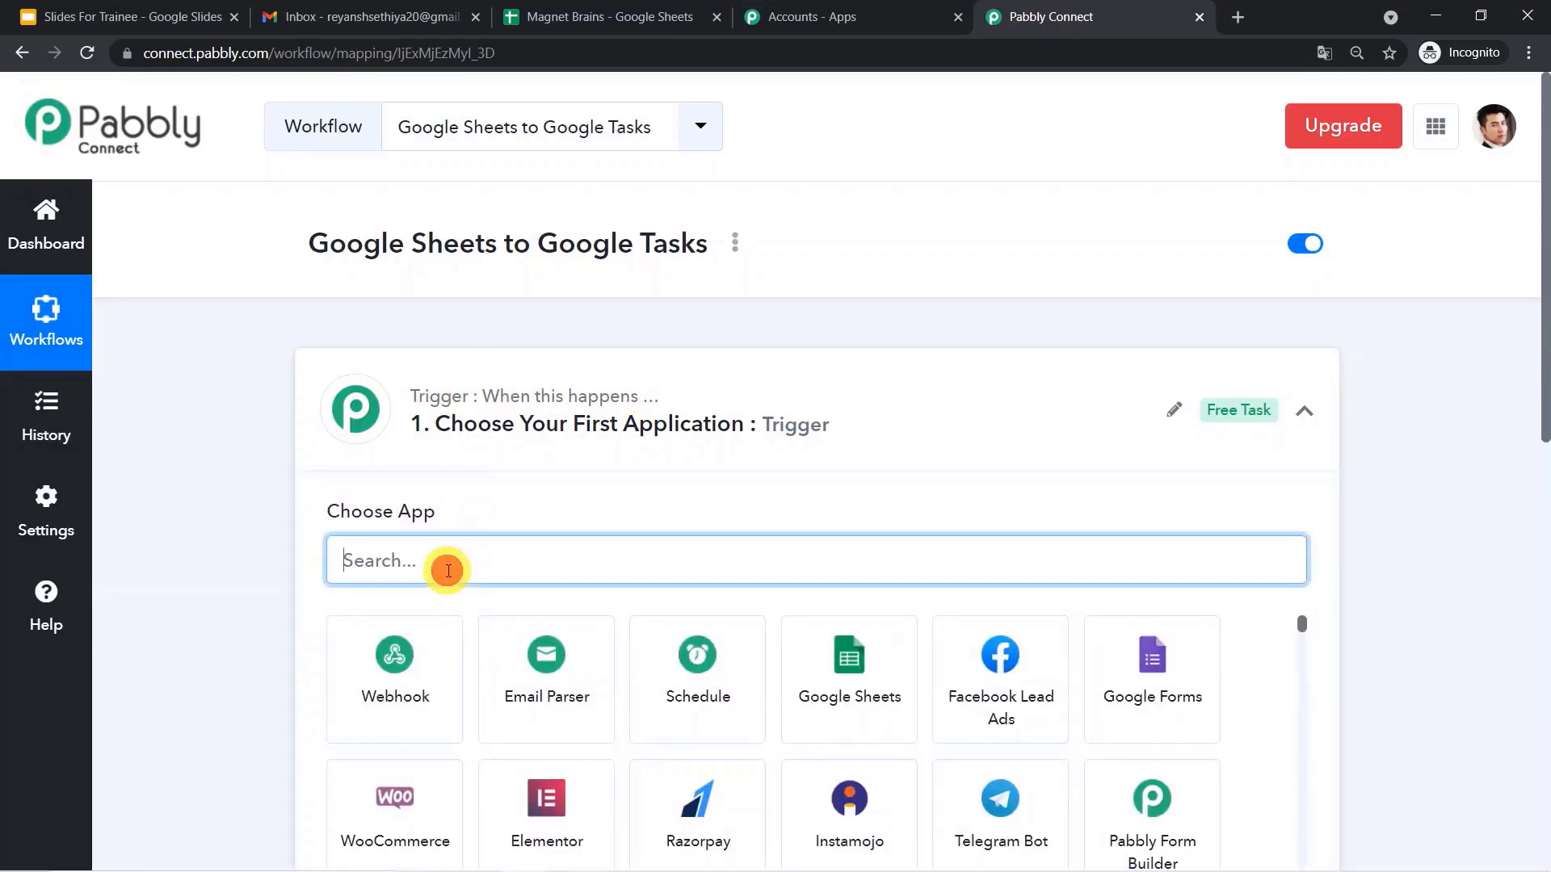
{"action": "type", "text": "googl"}
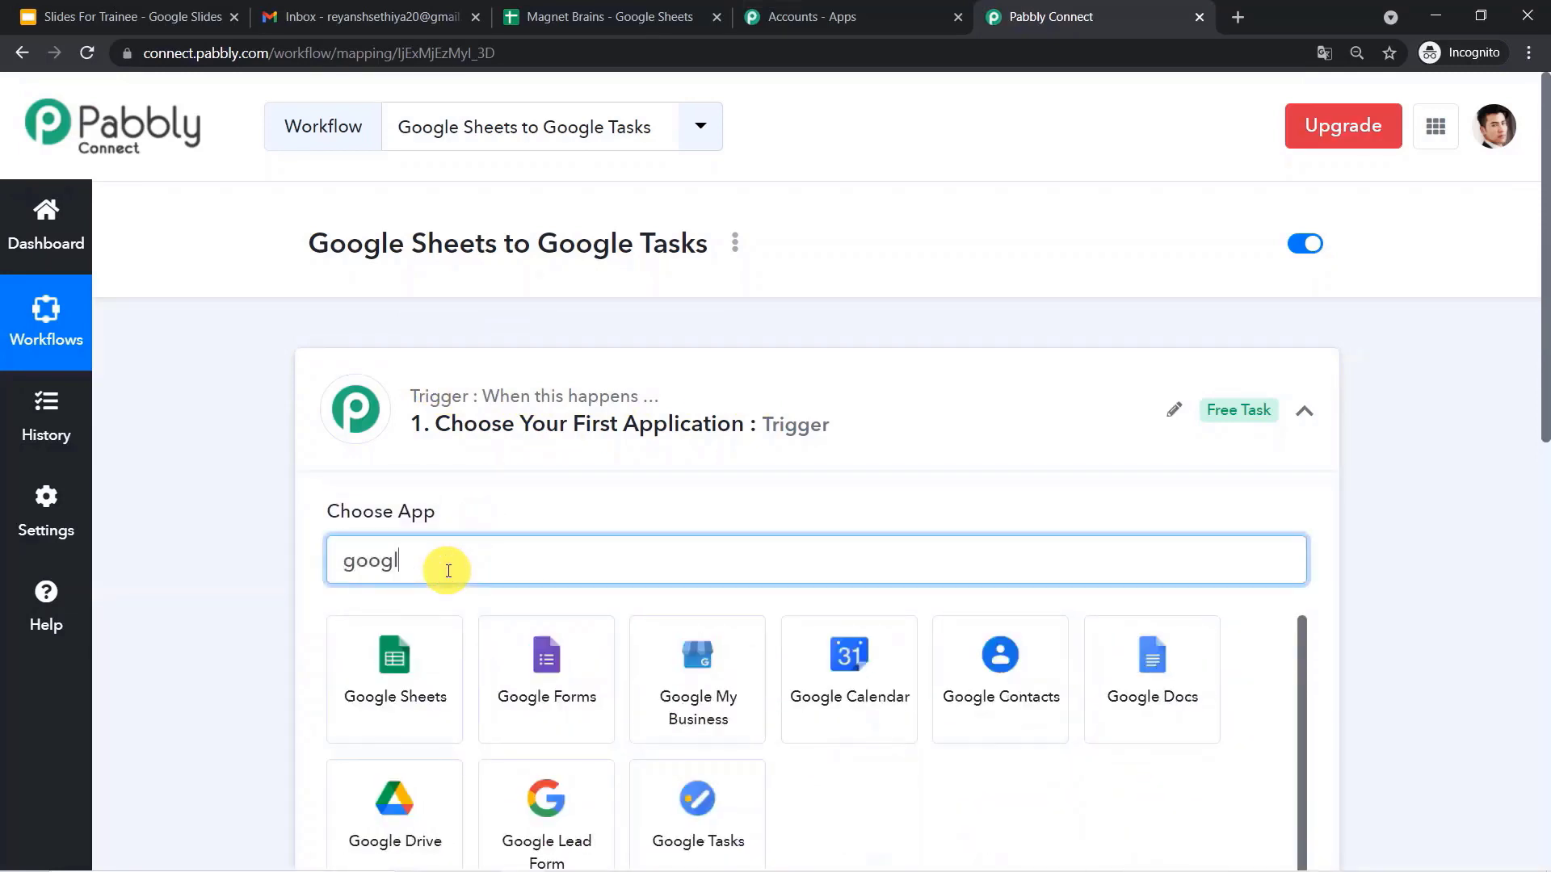
{"action": "left_click", "coordinate": [418, 698]}
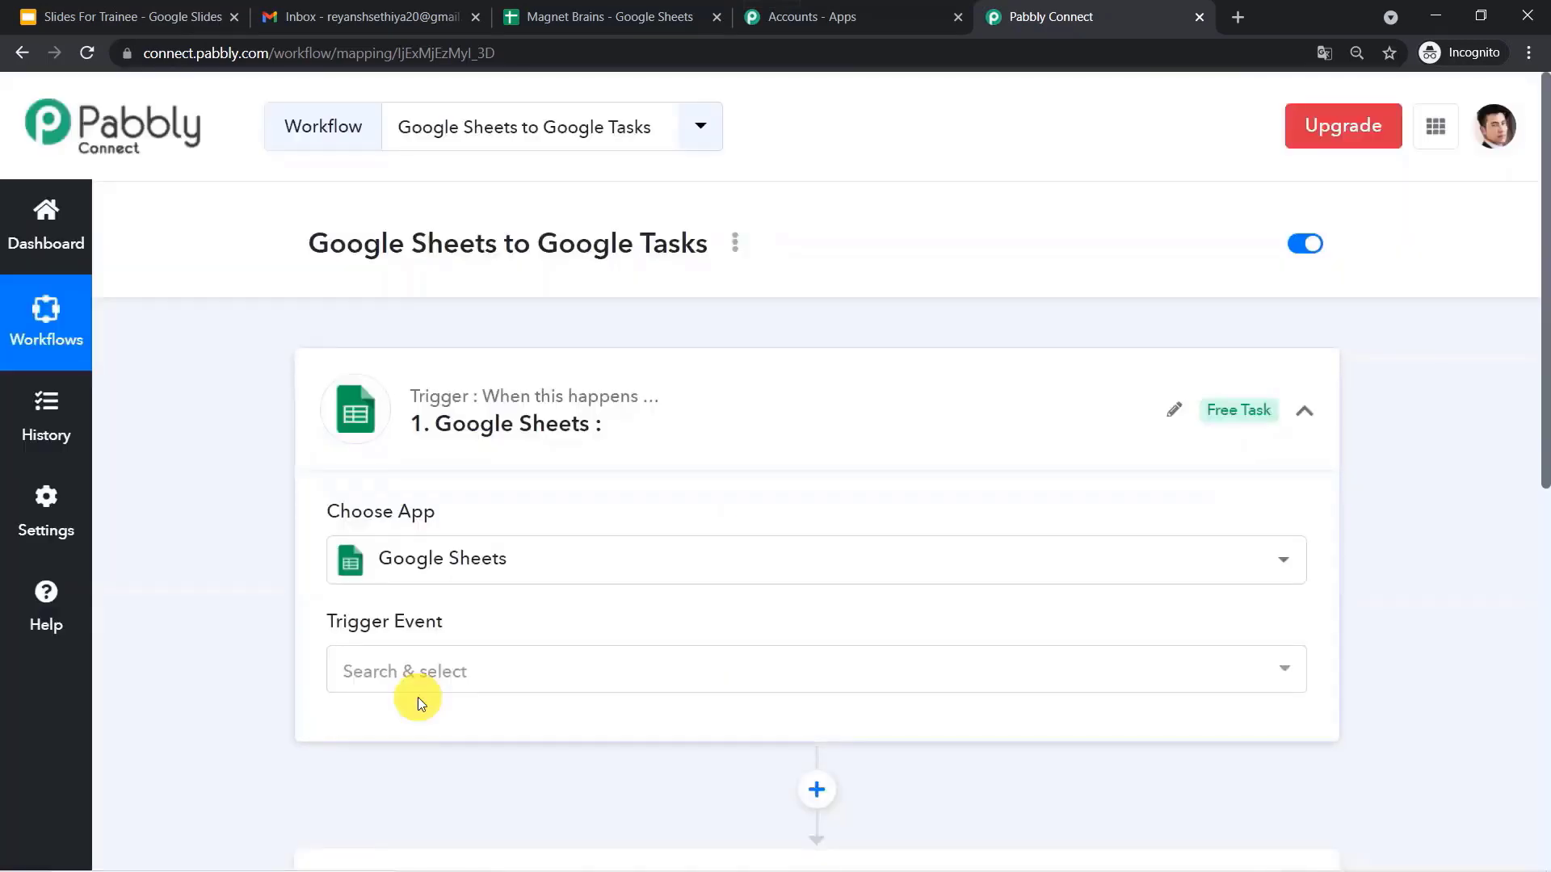
Set the Google Sheets trigger event to New Spreadsheet Row and view the webhook setup guide.
{"action": "scroll", "coordinate": [418, 699], "scroll_direction": "down", "scroll_amount": 3}
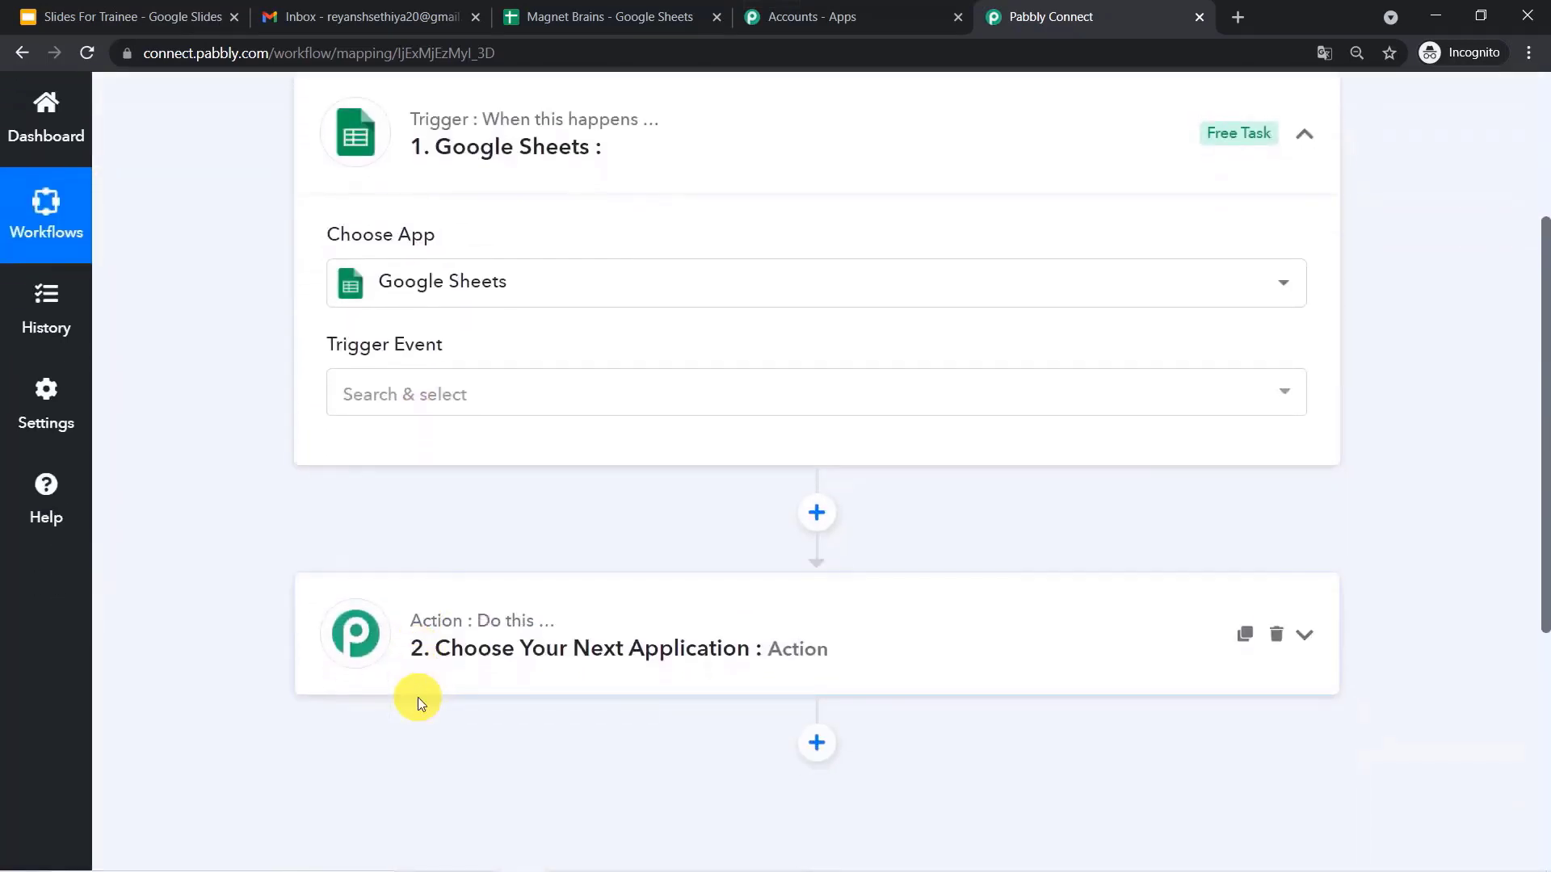
{"action": "left_click", "coordinate": [550, 394]}
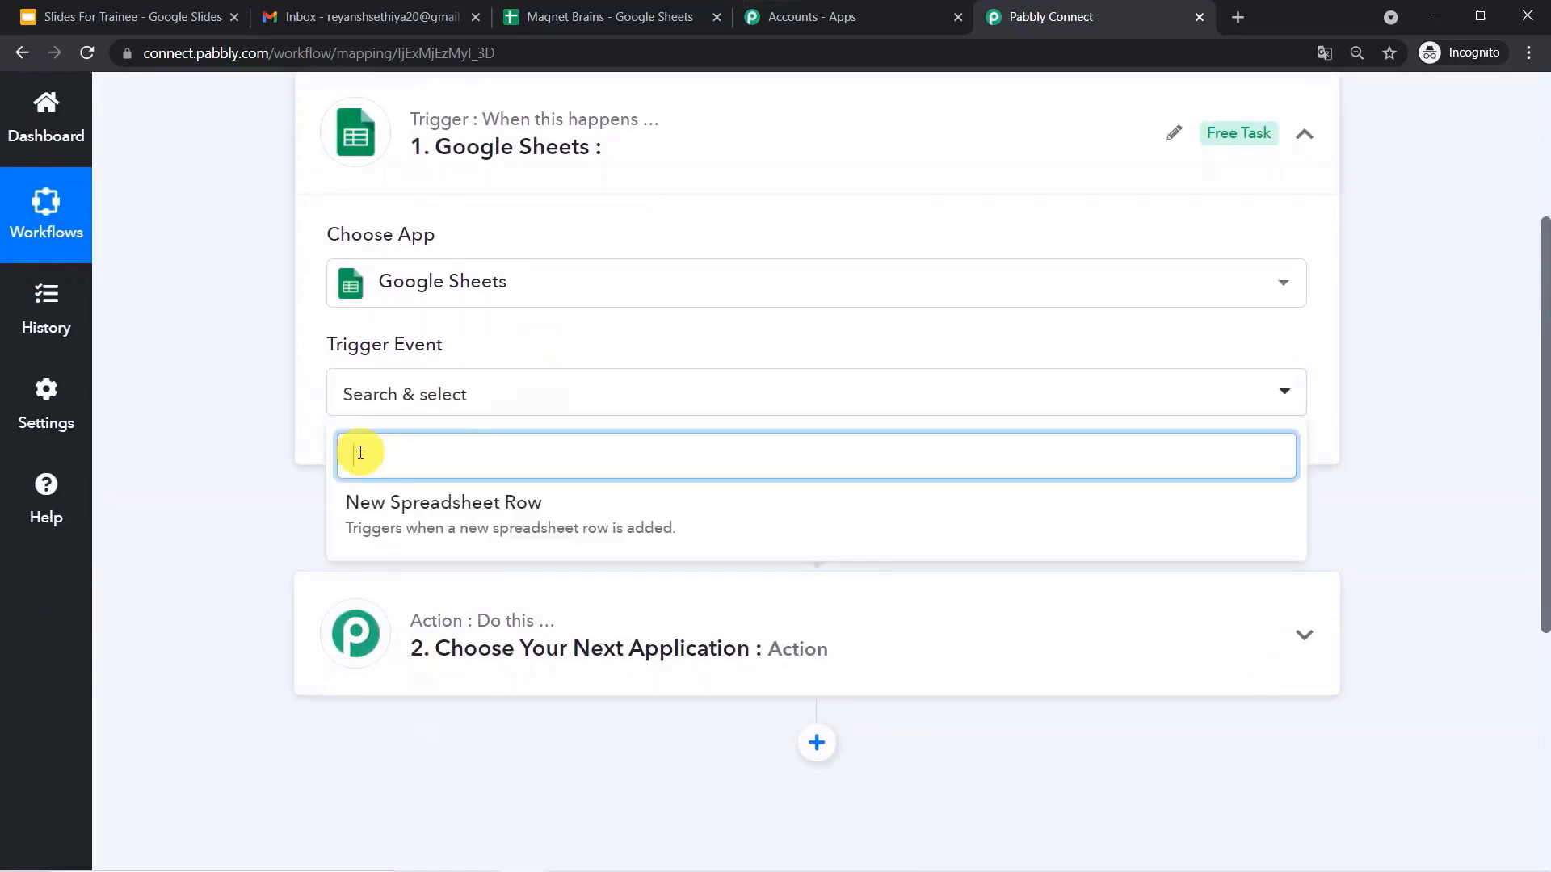
{"action": "left_click", "coordinate": [520, 517]}
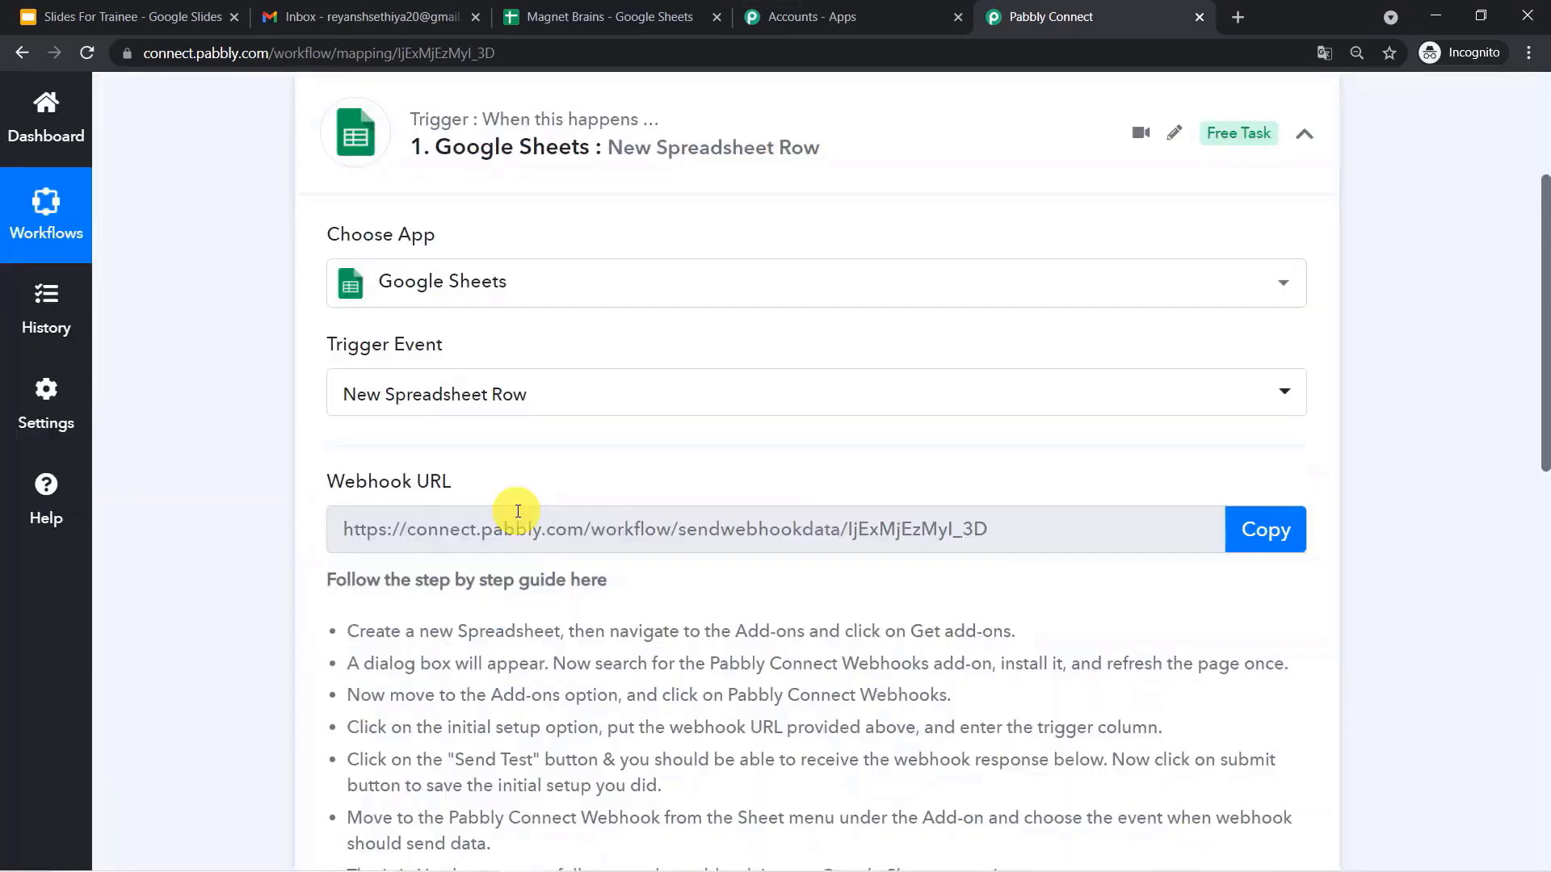
{"action": "scroll", "coordinate": [633, 445], "scroll_direction": "down", "scroll_amount": 2}
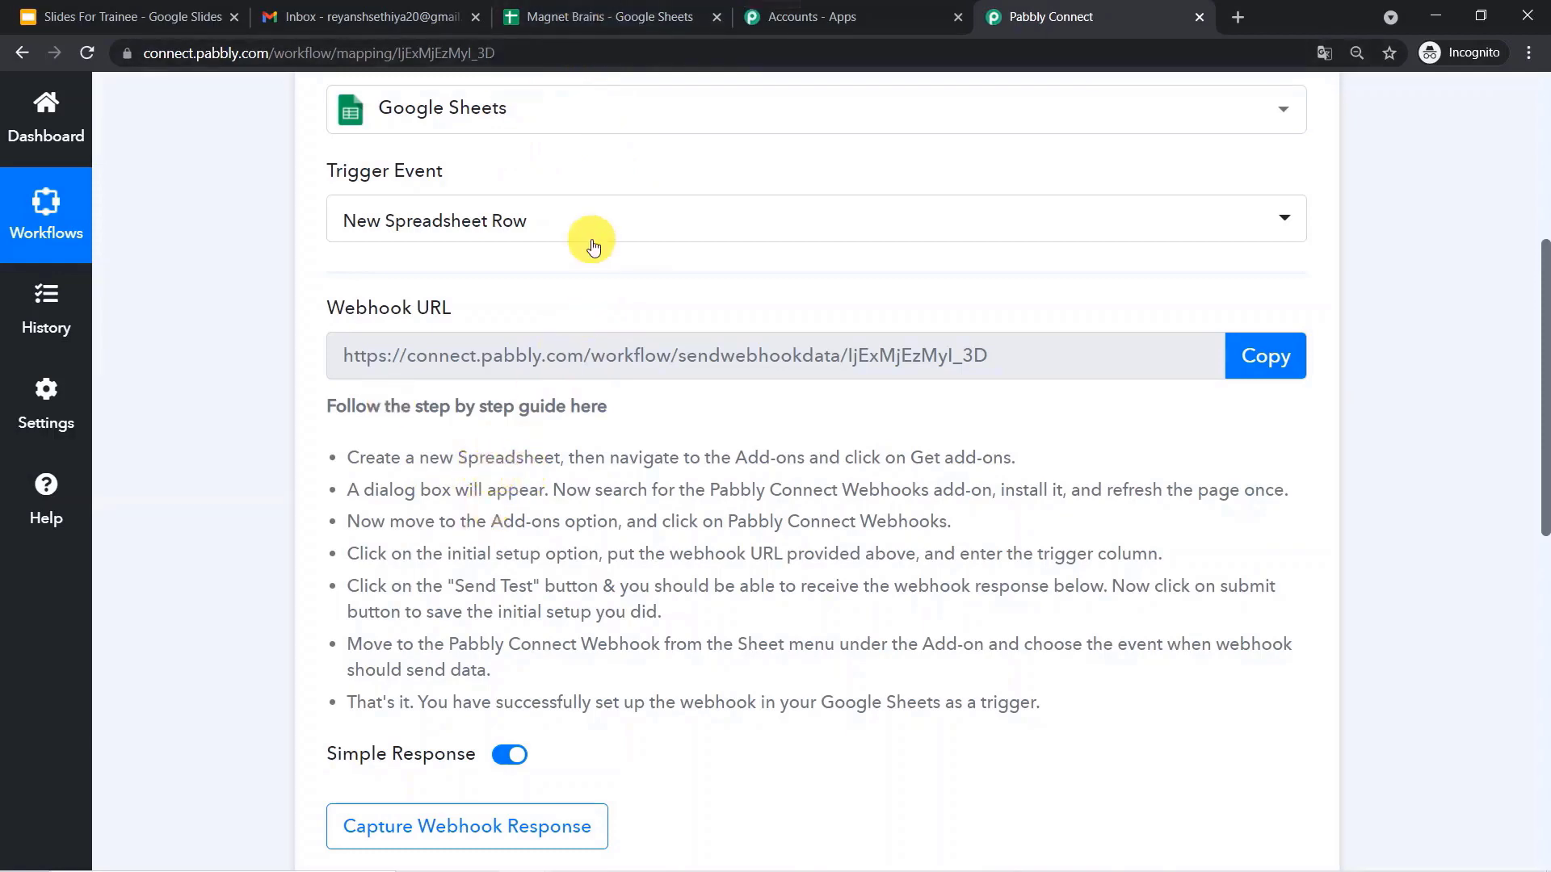
Switch to the Magnet Brains spreadsheet in Google Sheets and look up the Pabbly Connect Webhooks add-on in the Google Workspace Marketplace.
{"action": "left_click", "coordinate": [578, 19]}
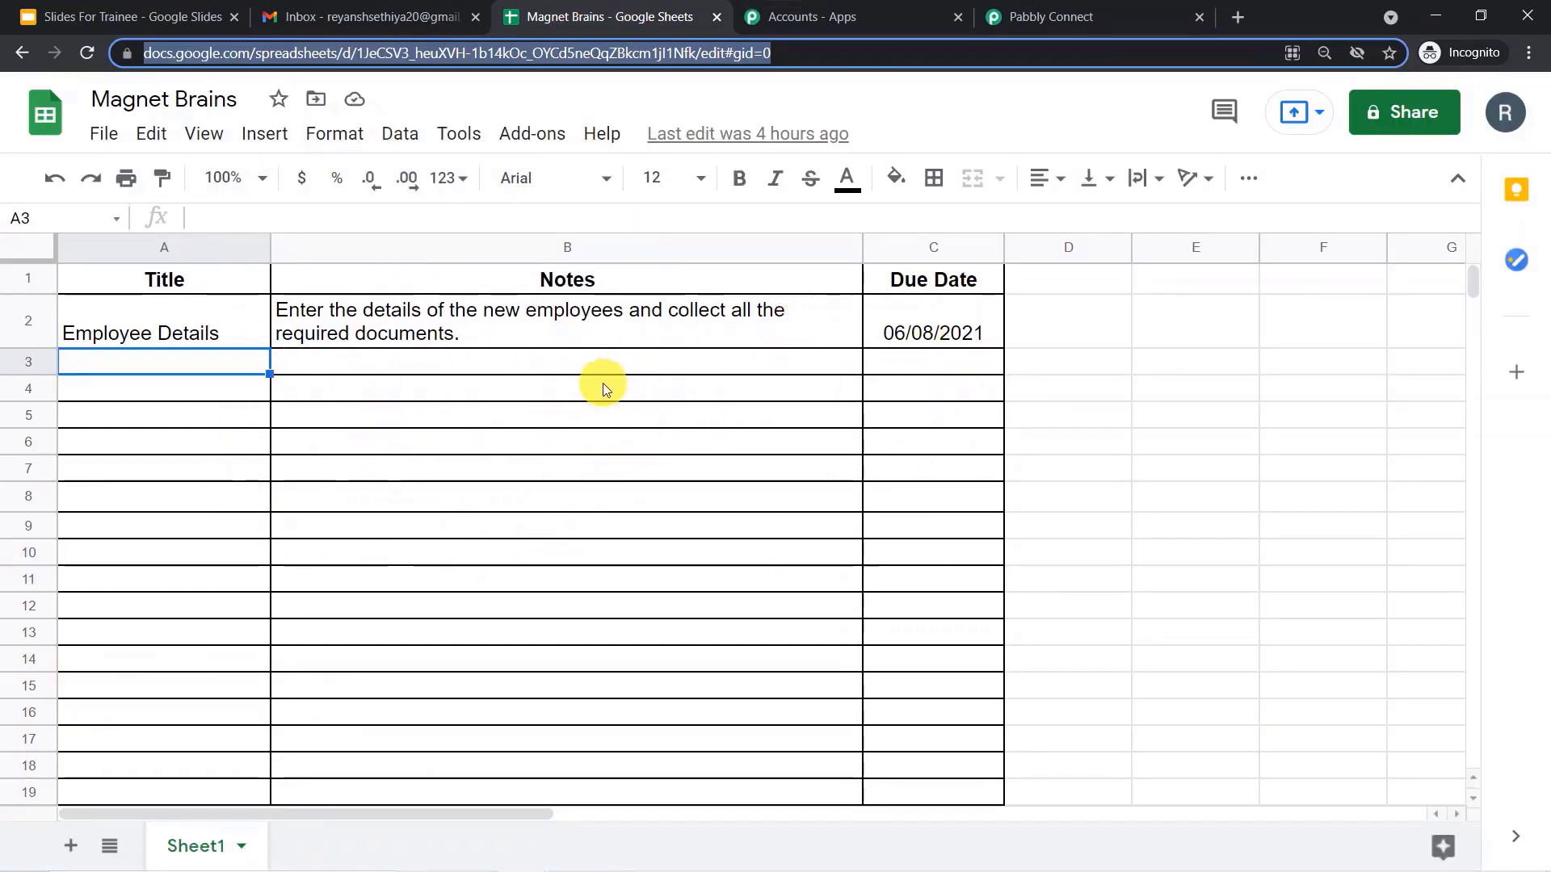
{"action": "left_click", "coordinate": [538, 142]}
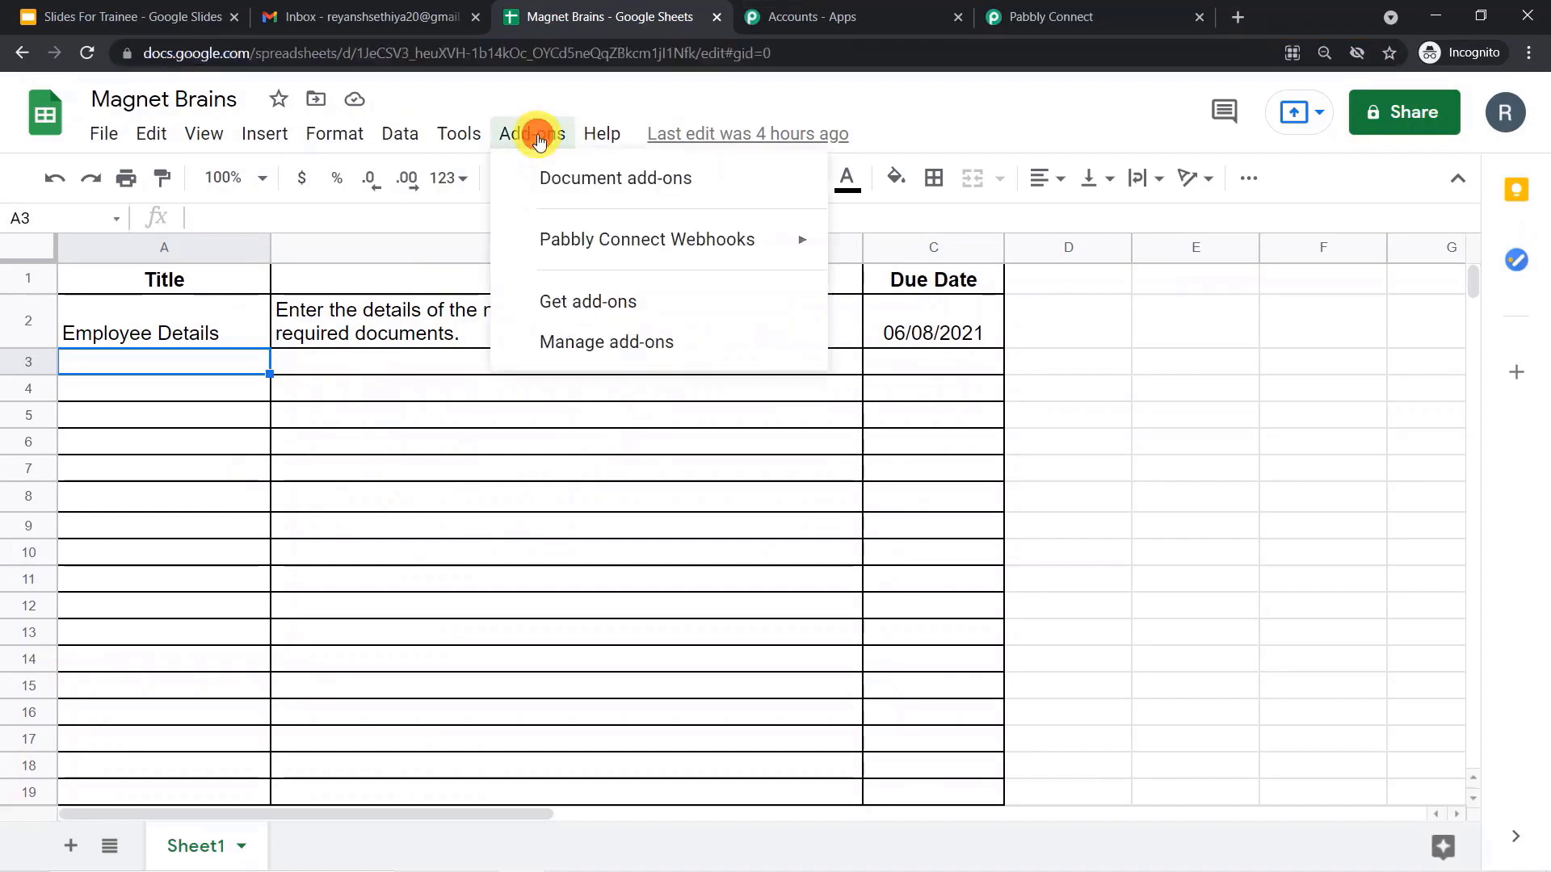
{"action": "left_click", "coordinate": [541, 307]}
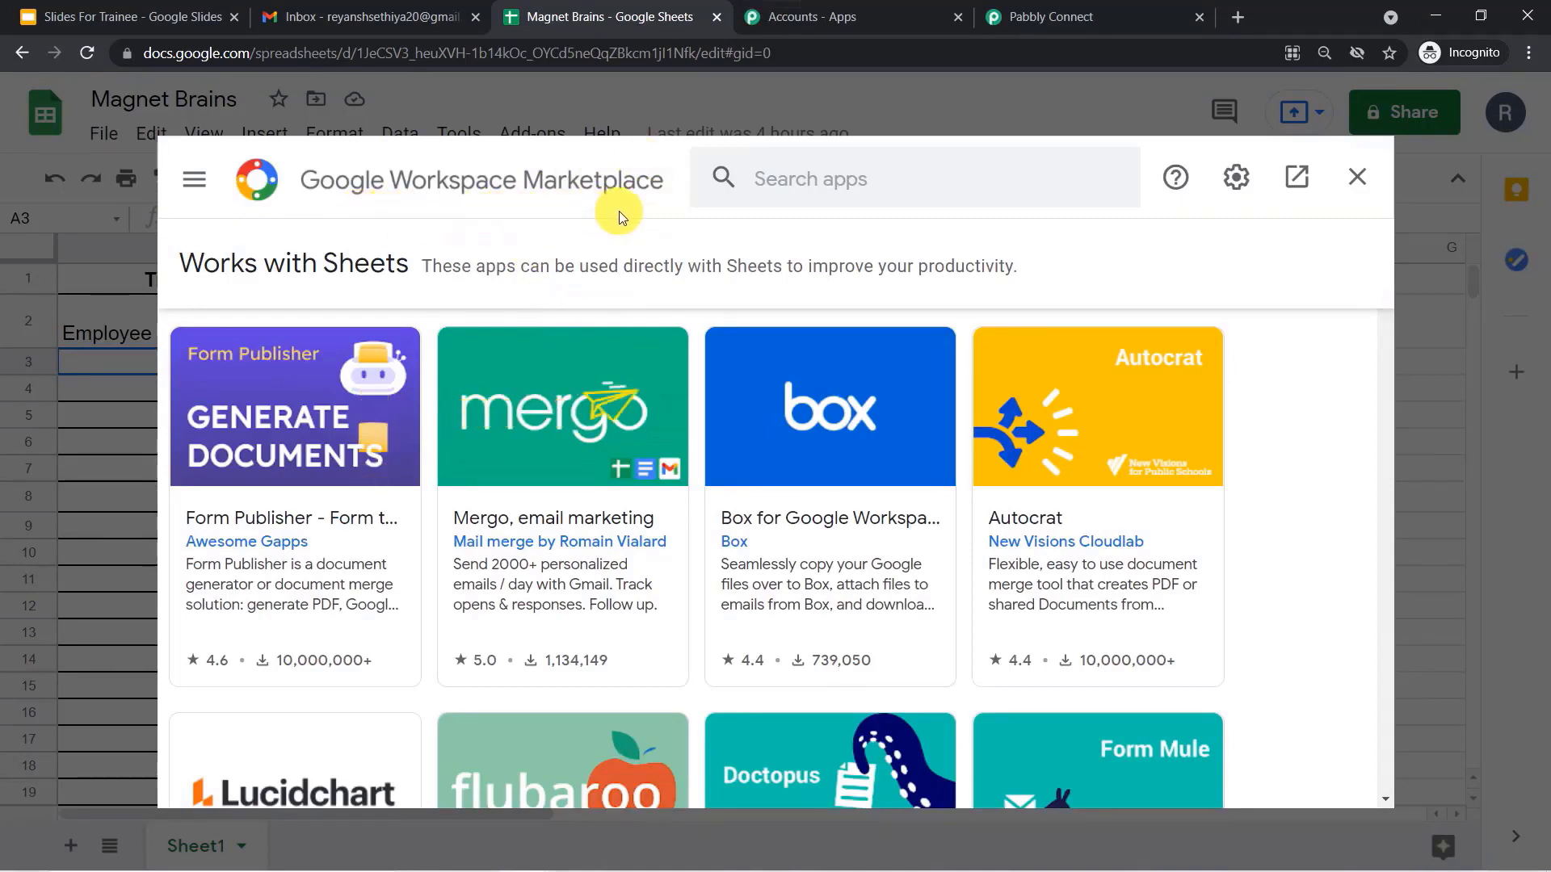
{"action": "left_click", "coordinate": [806, 180]}
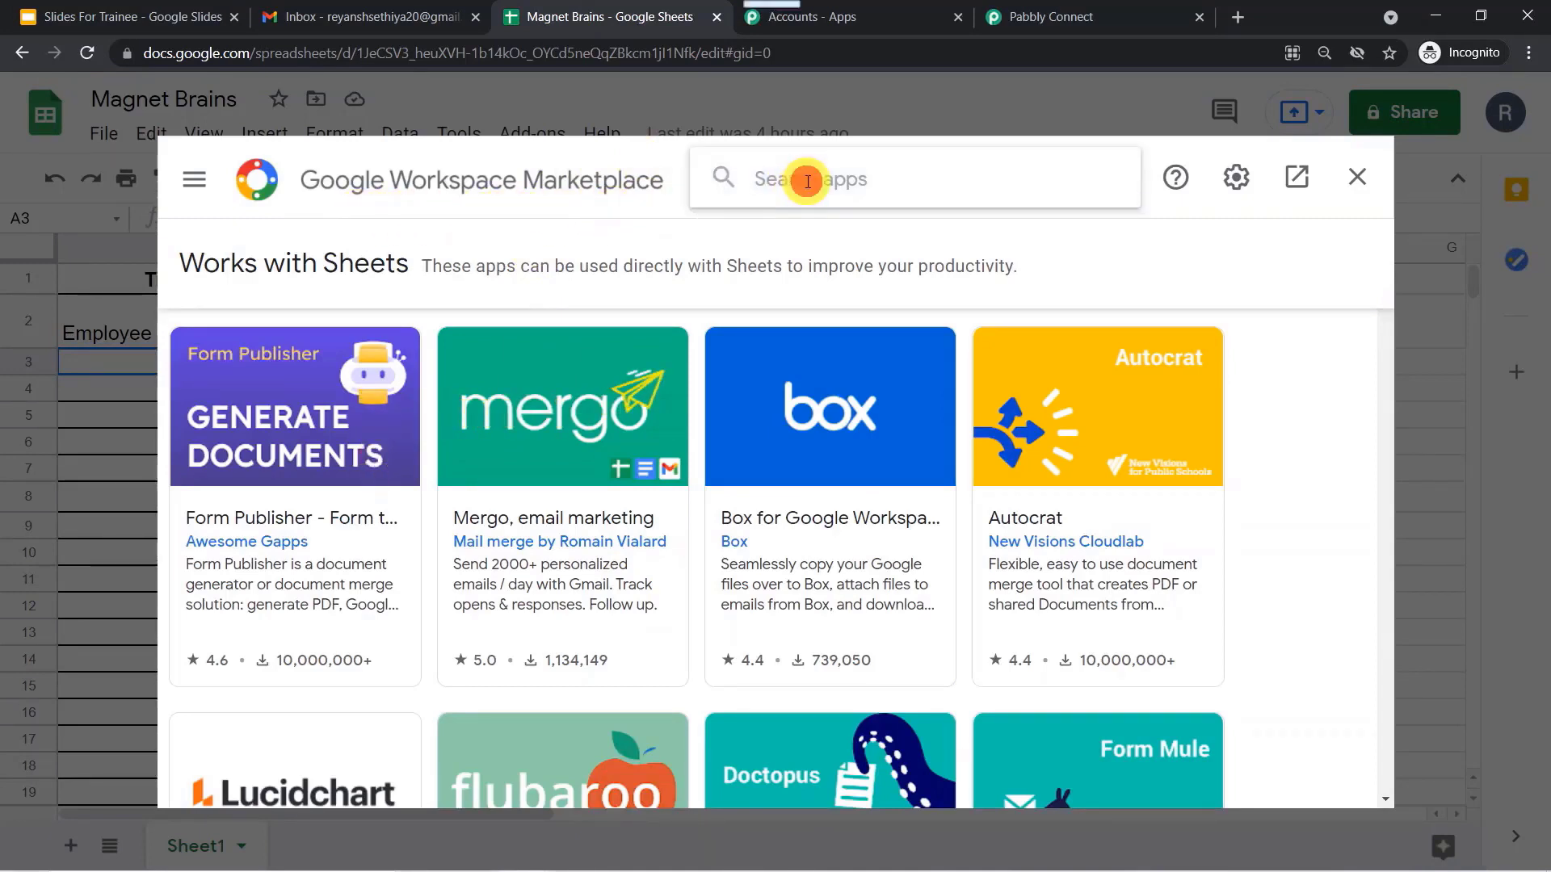
{"action": "type", "text": "pabb"}
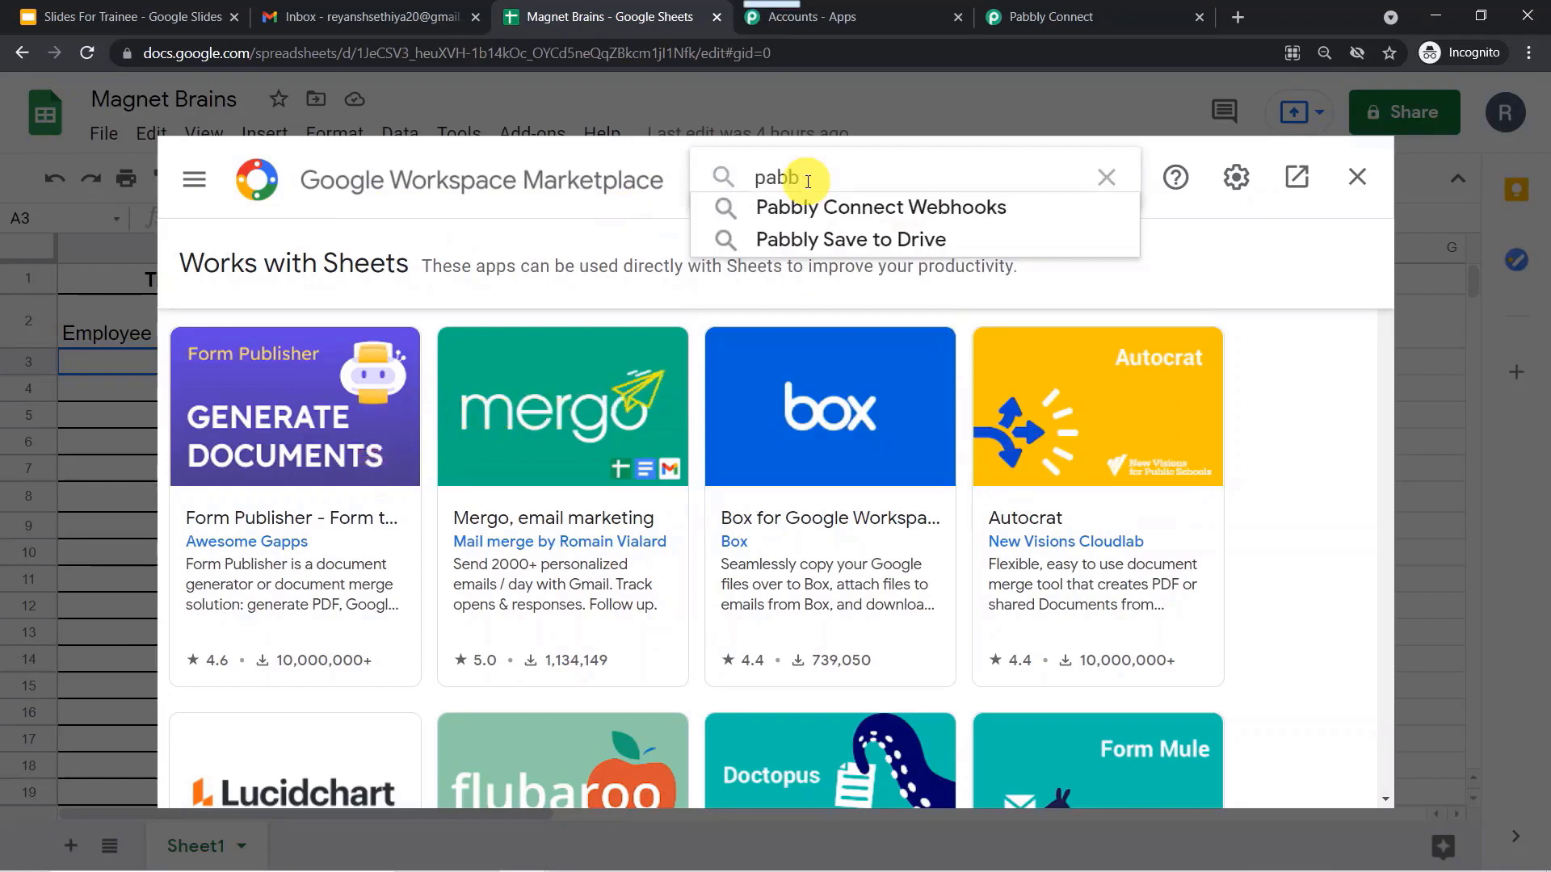
{"action": "left_click", "coordinate": [840, 207]}
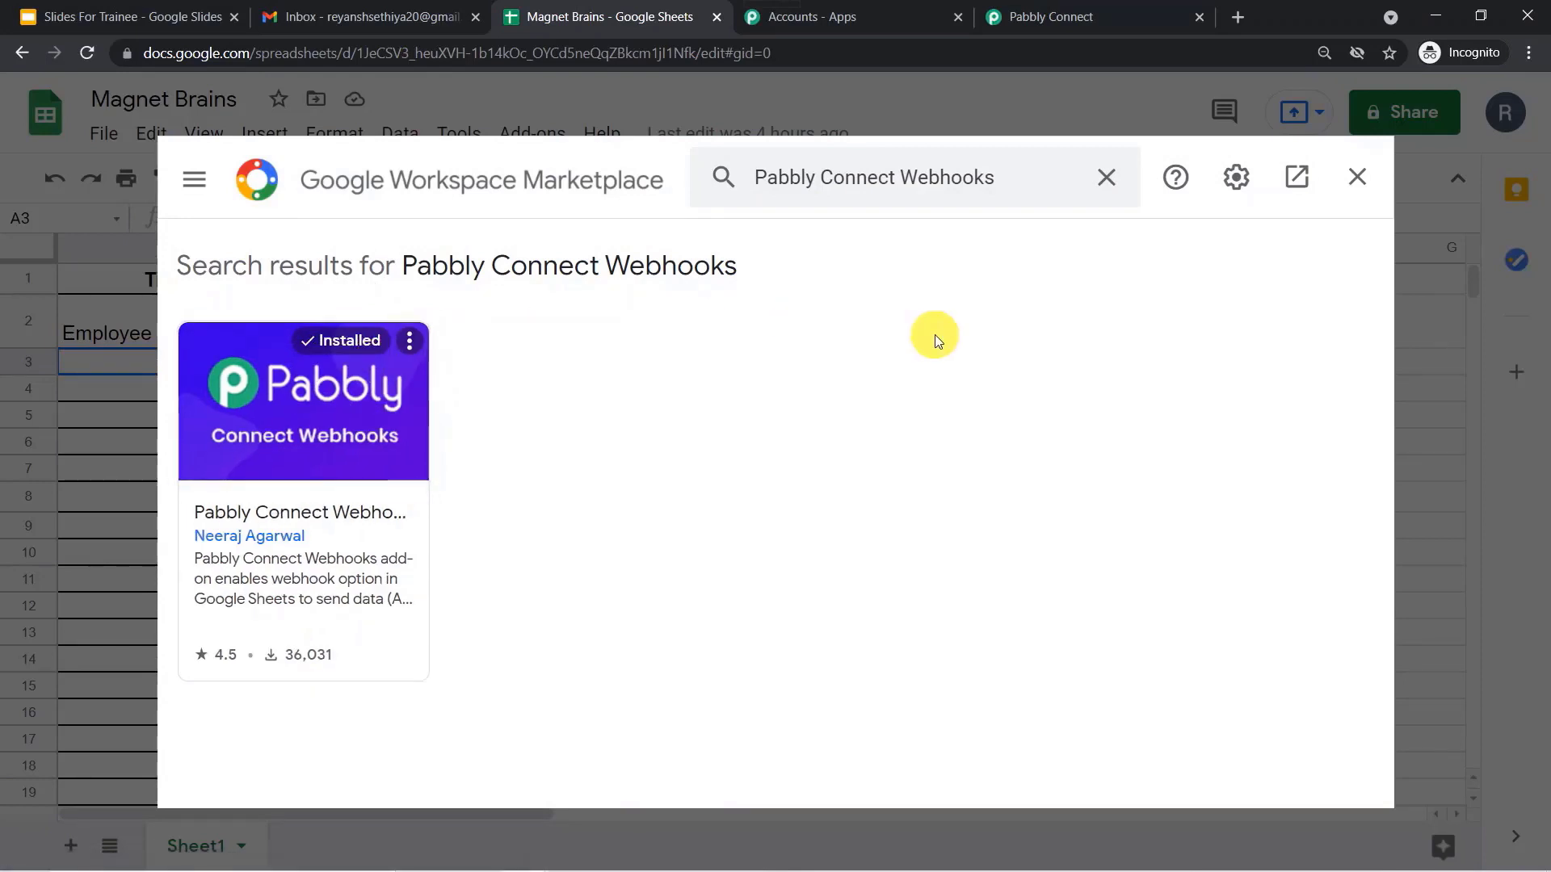
{"action": "left_click", "coordinate": [1358, 177]}
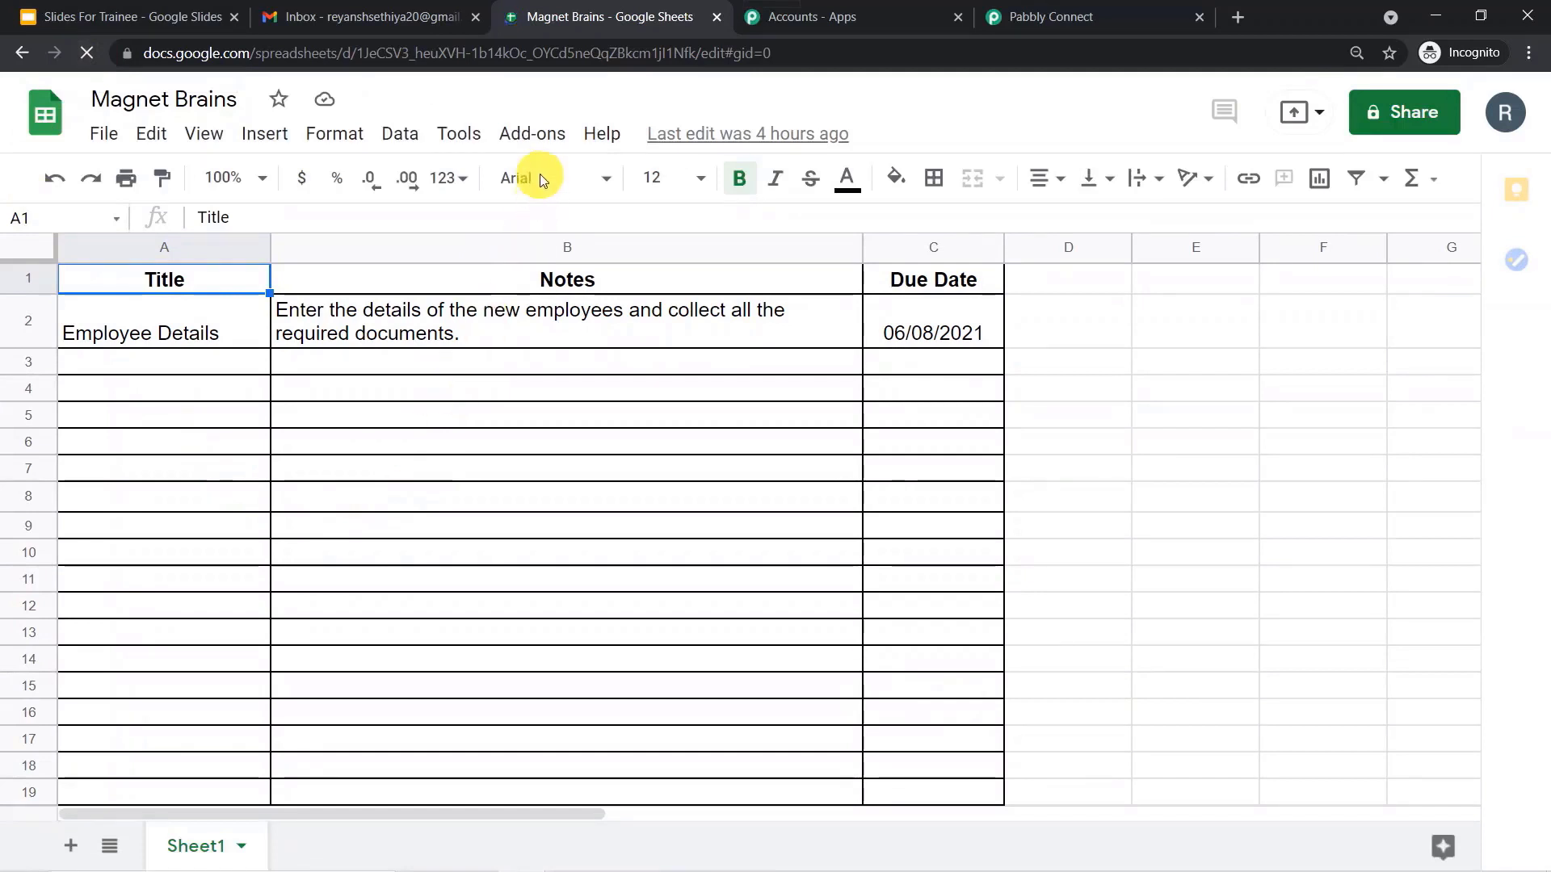
Open the initial setup of the Pabbly Connect Webhooks add-on and clear its Webhook URL and Trigger Column values.
{"action": "left_click", "coordinate": [529, 135]}
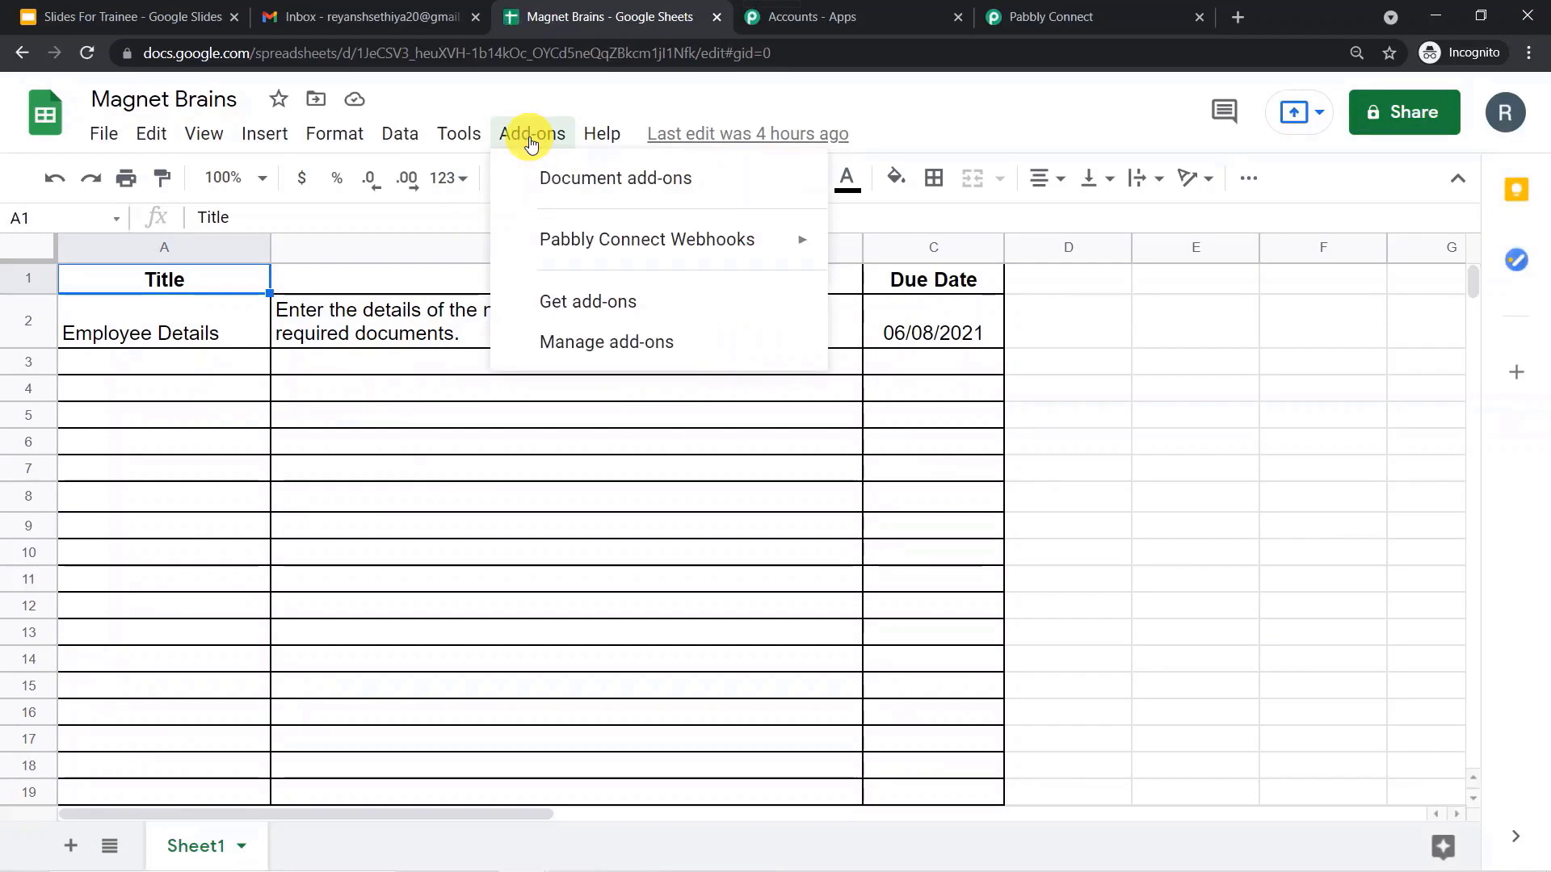
{"action": "mouse_move", "coordinate": [549, 256]}
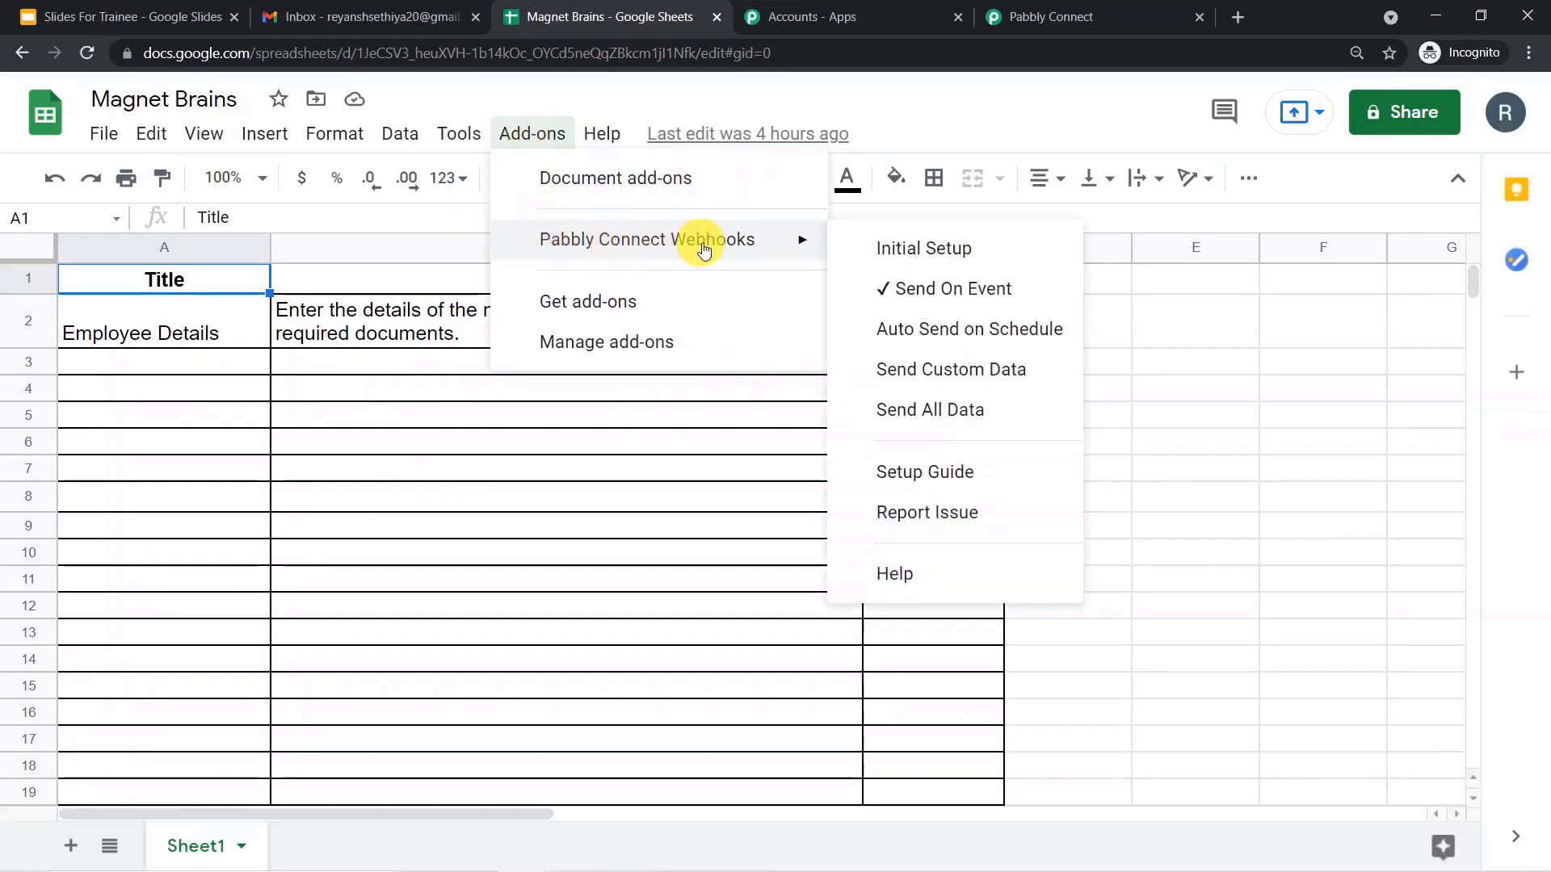
{"action": "left_click", "coordinate": [902, 245]}
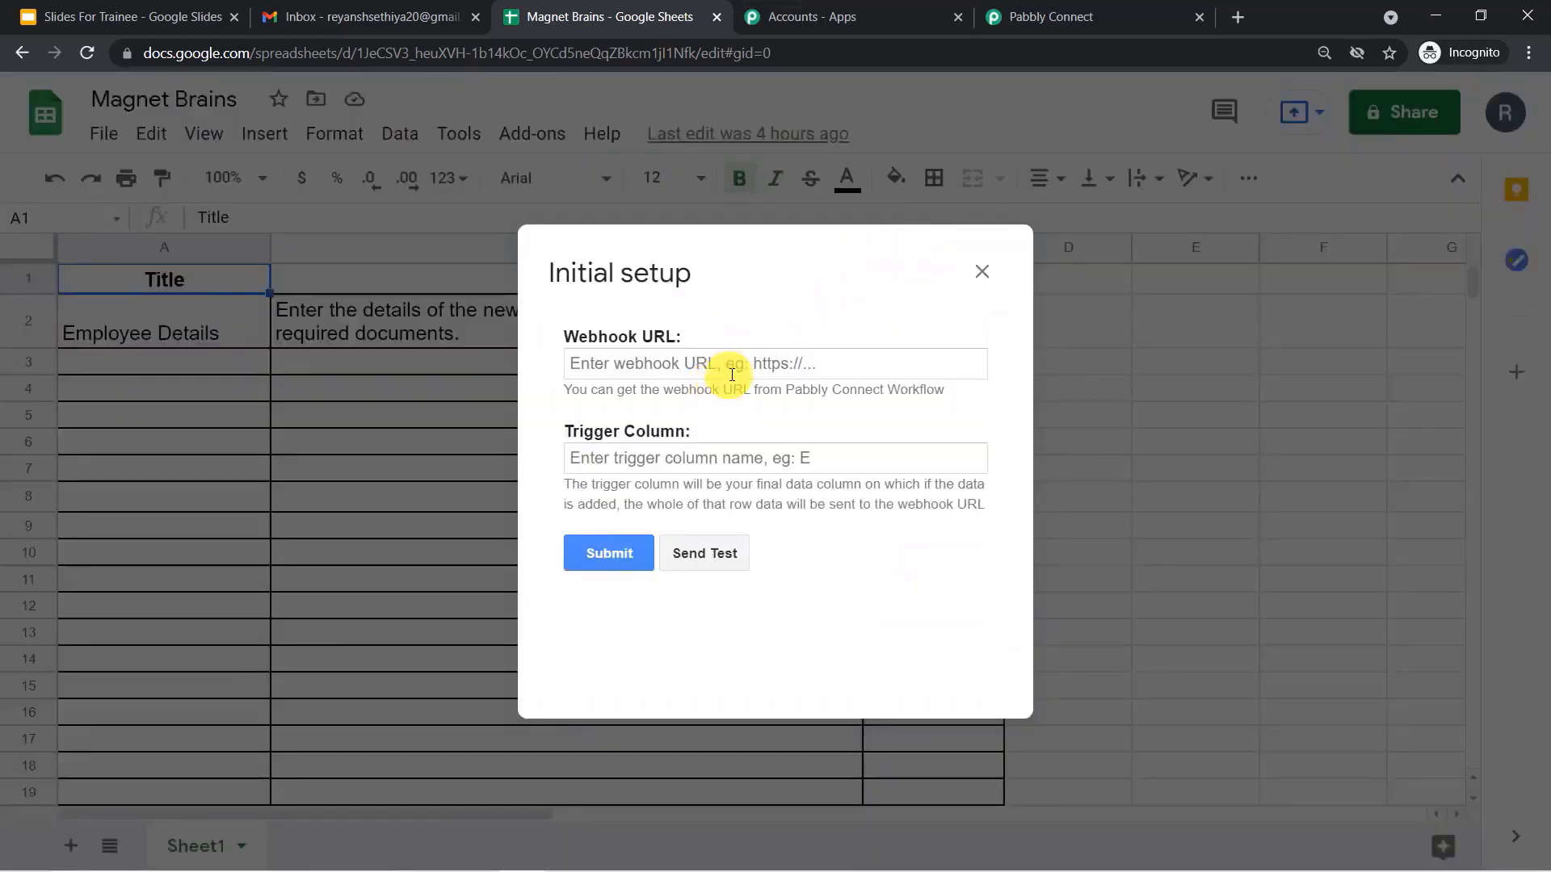
{"action": "triple_click", "coordinate": [732, 368]}
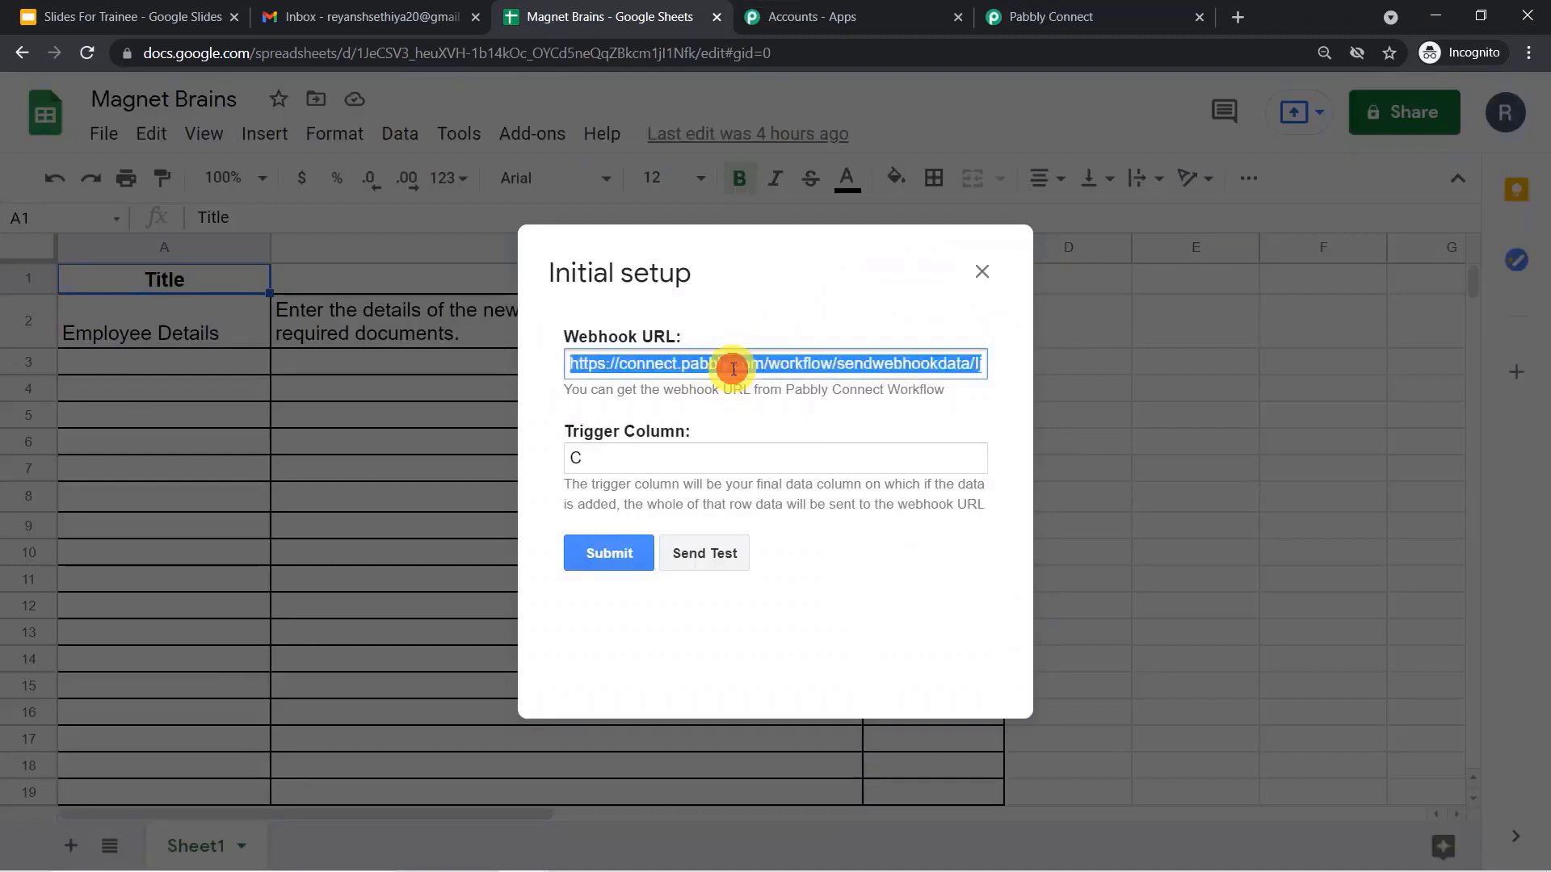
{"action": "key", "text": "BackSpace"}
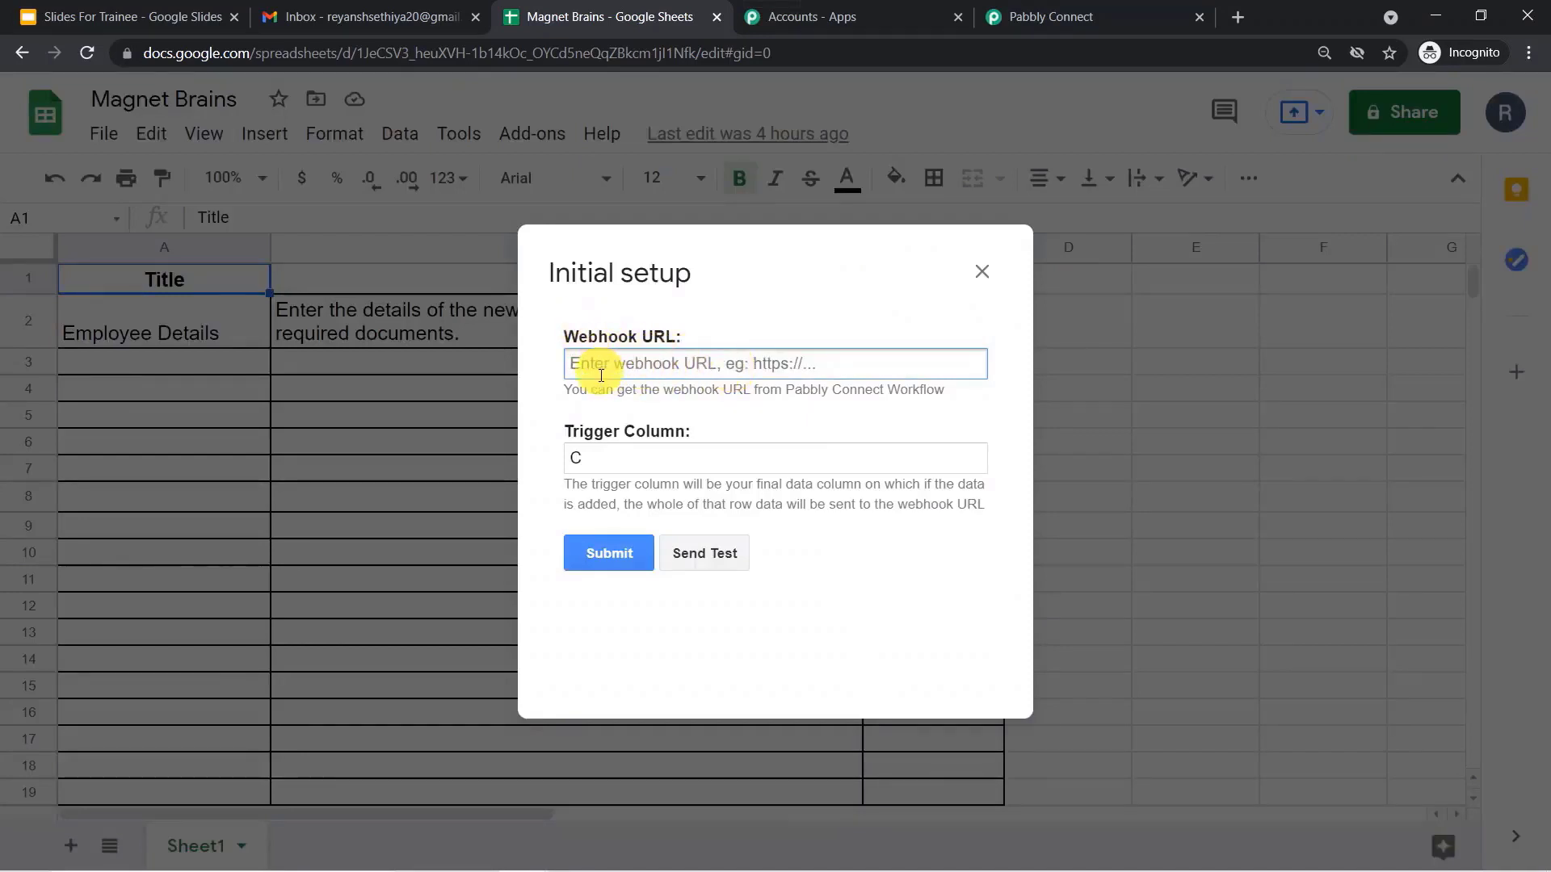
{"action": "double_click", "coordinate": [601, 454]}
{"action": "key", "text": "BackSpace"}
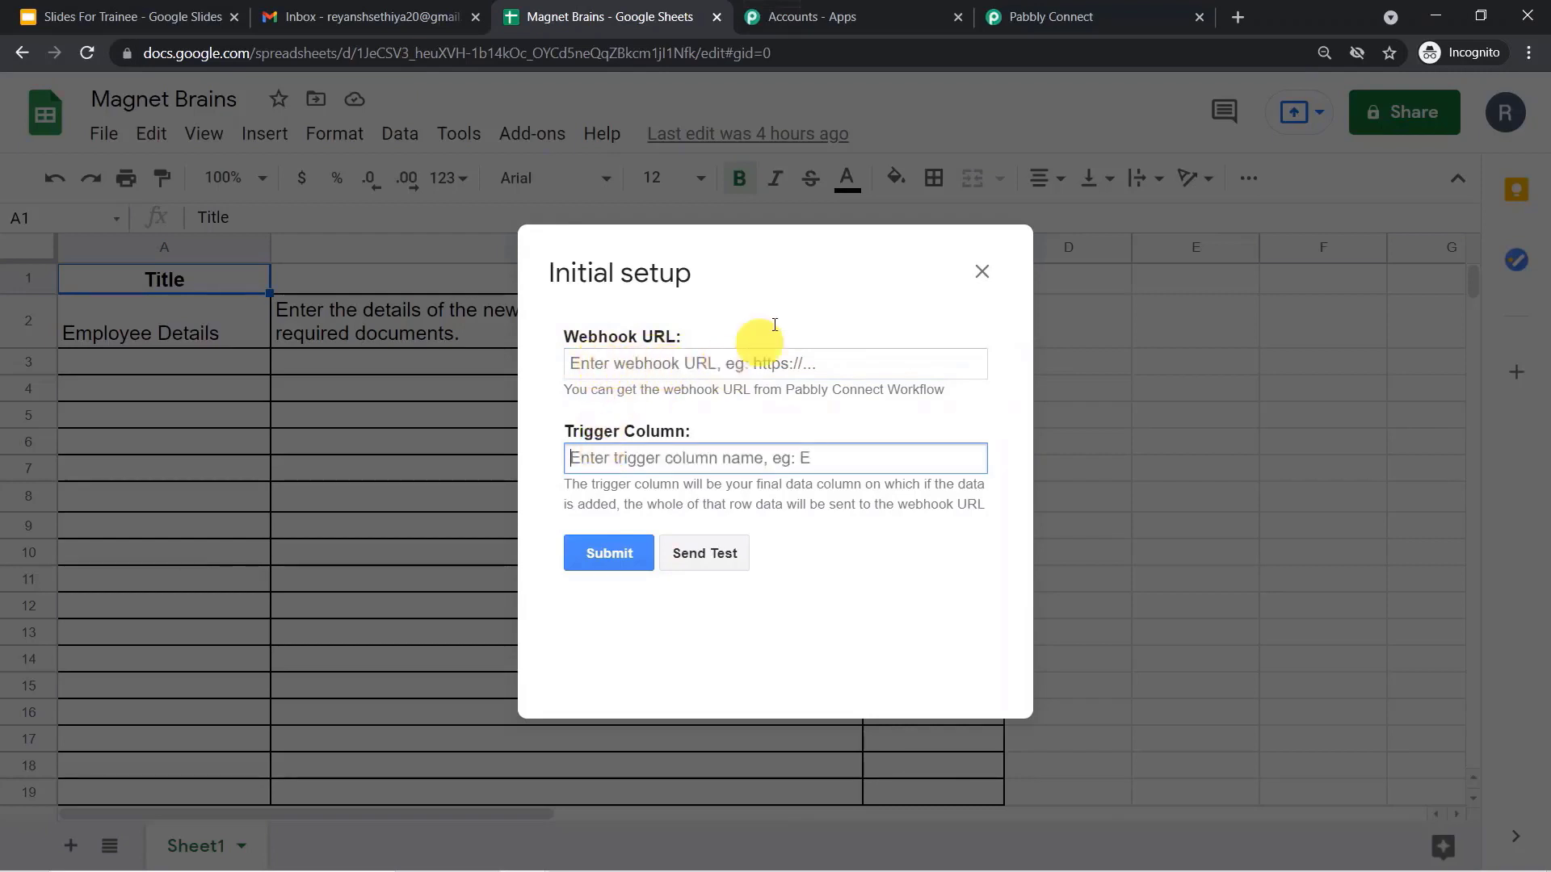
{"action": "left_click", "coordinate": [1059, 16]}
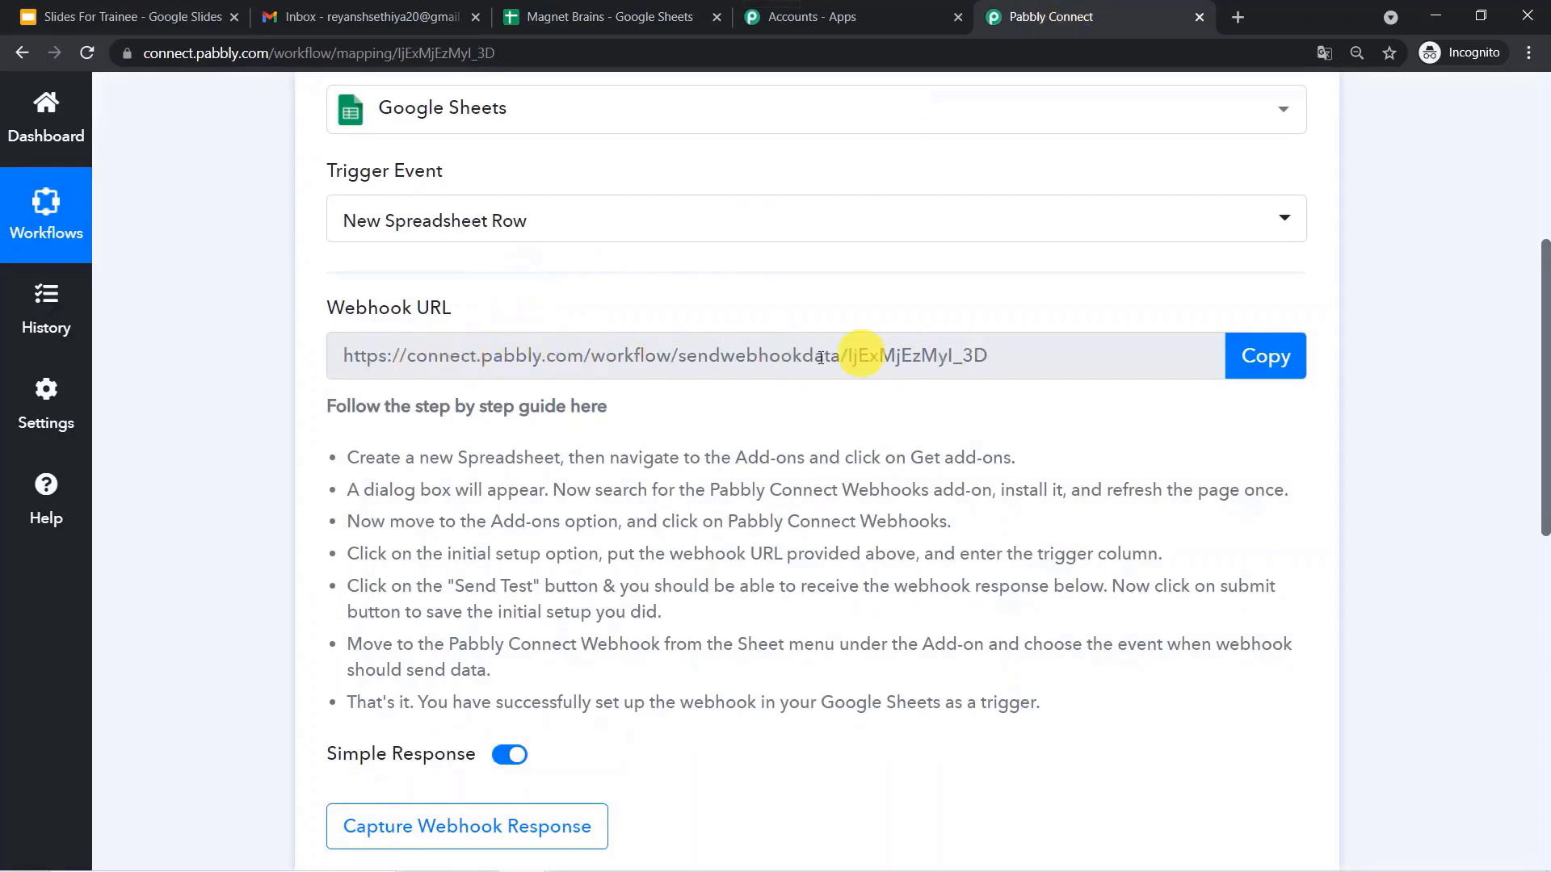
{"action": "left_click", "coordinate": [1278, 352]}
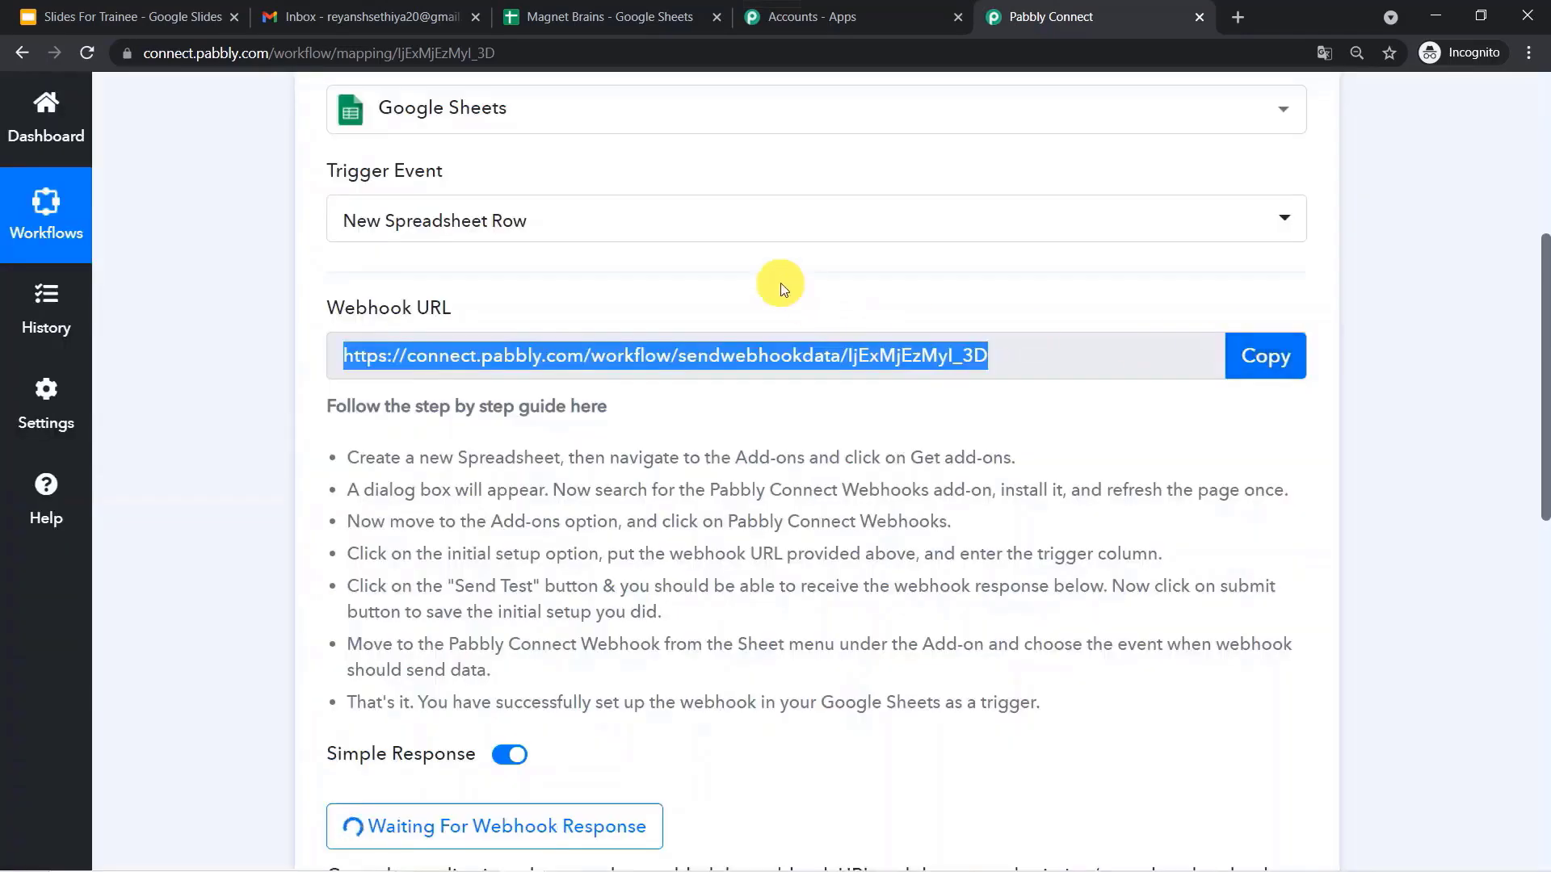
{"action": "left_click", "coordinate": [593, 15]}
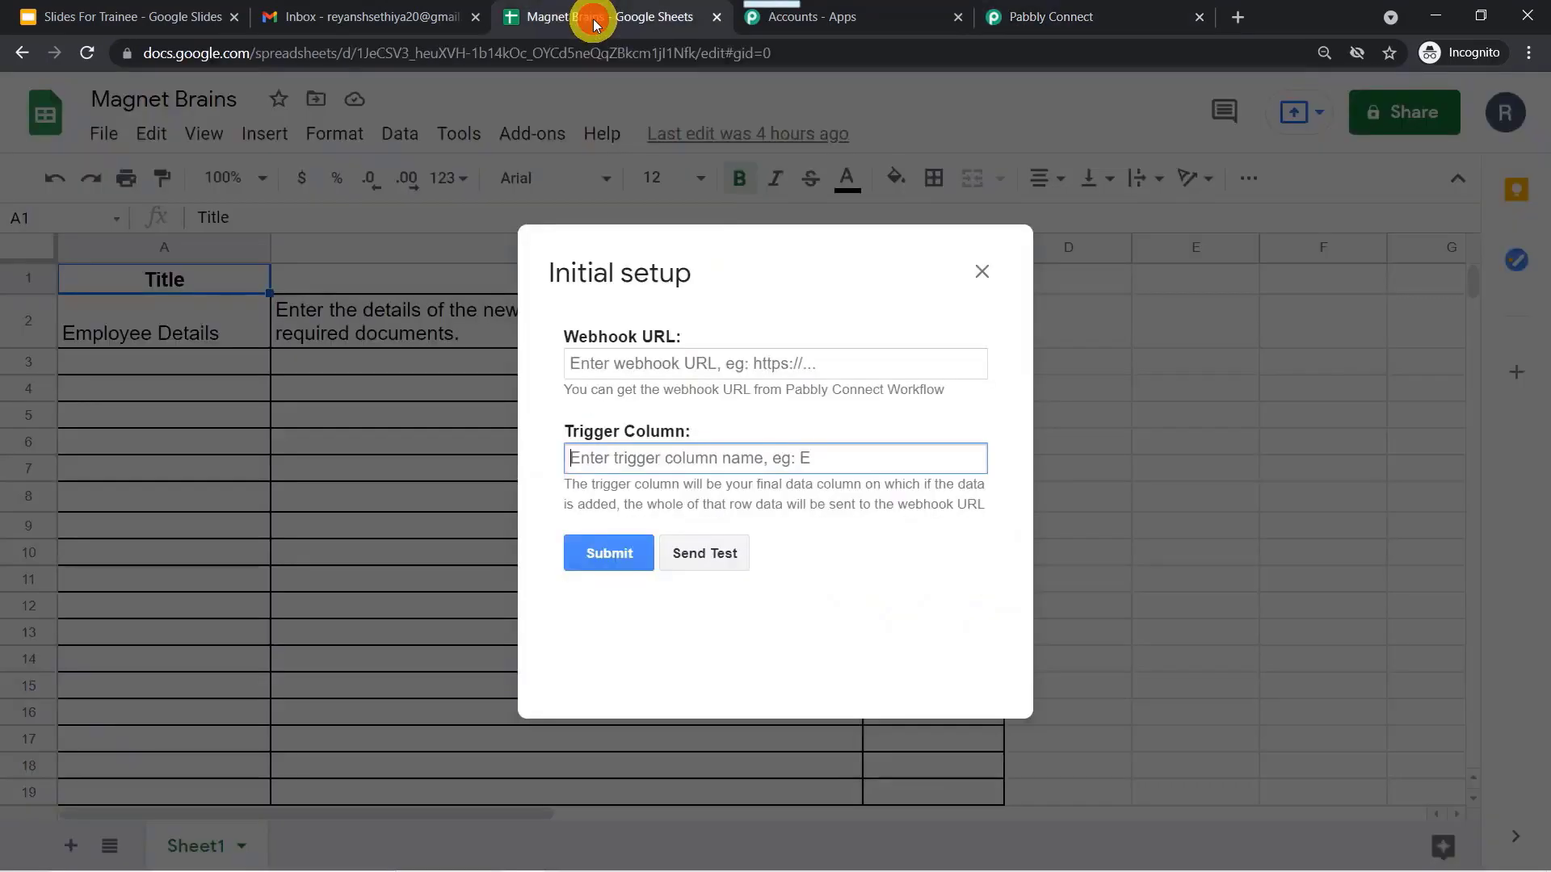
{"action": "left_click", "coordinate": [593, 365]}
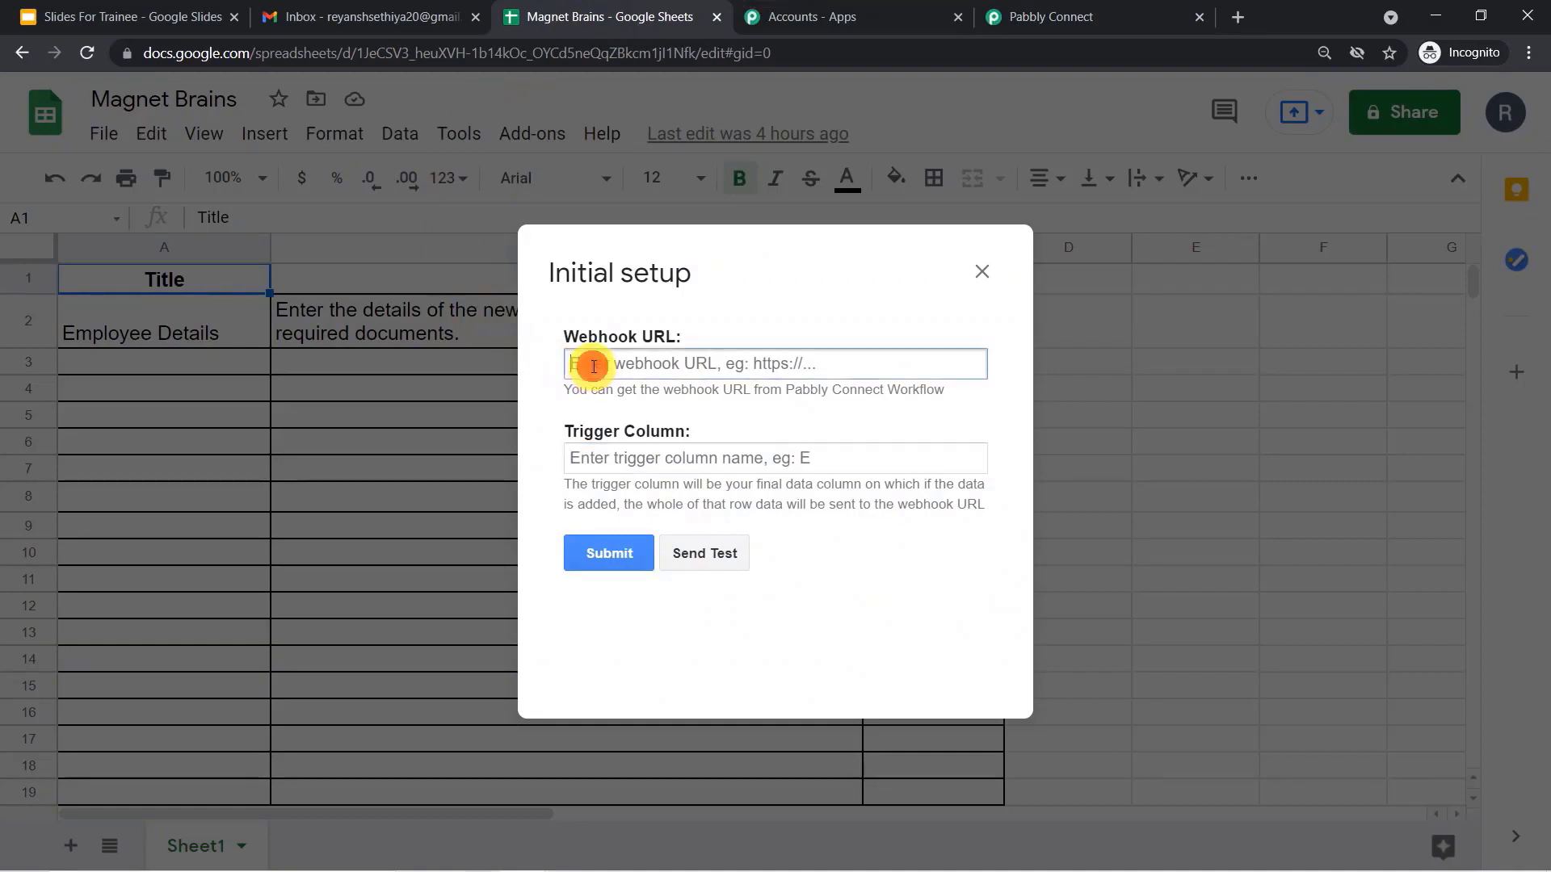
{"action": "right_click", "coordinate": [594, 365]}
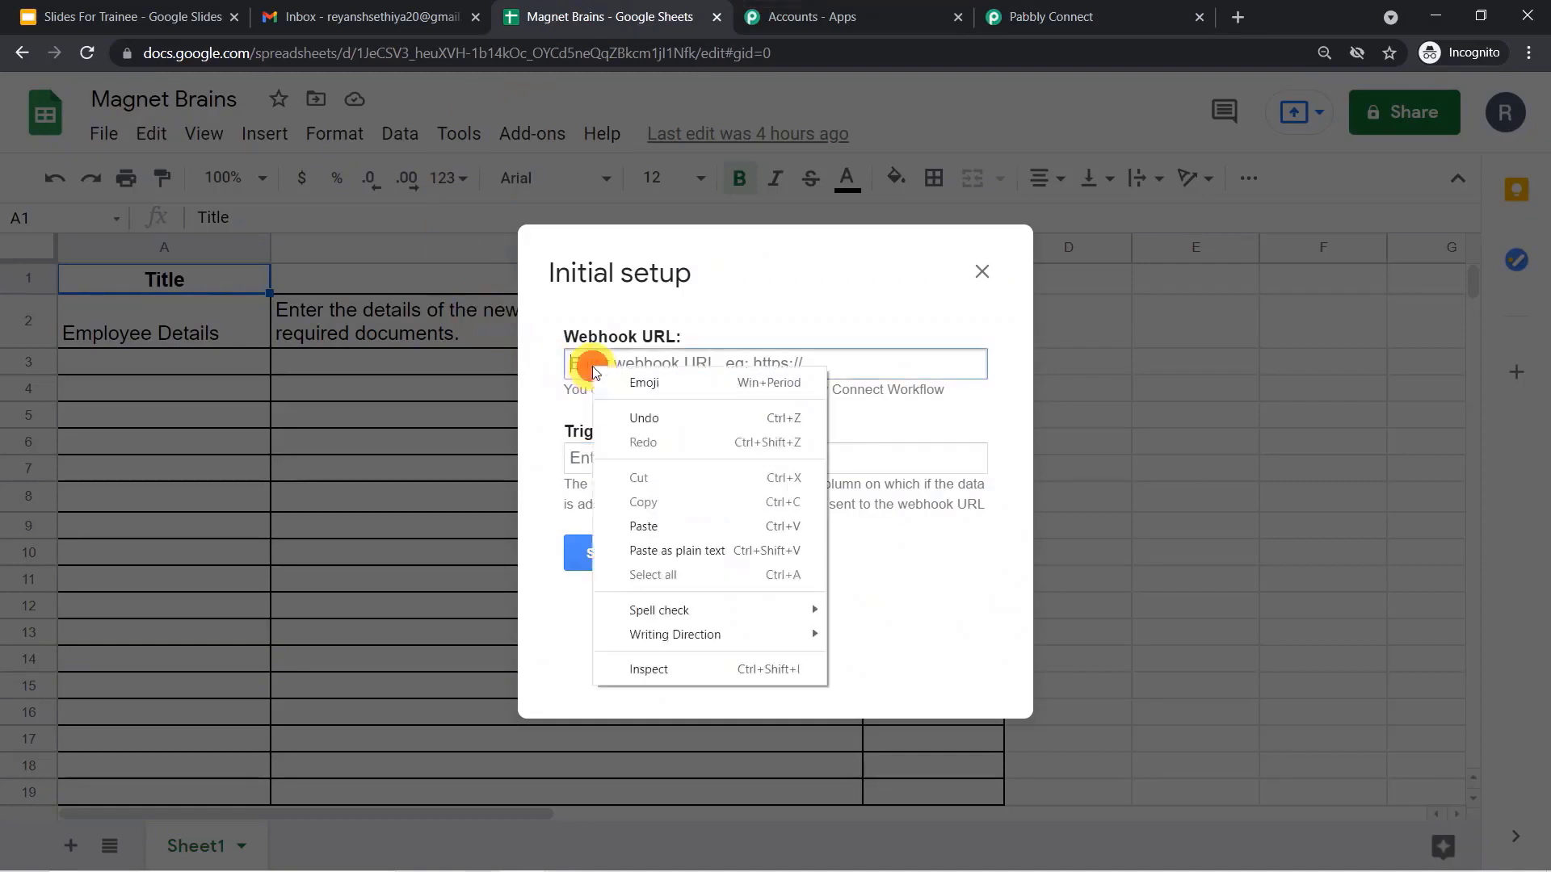
{"action": "left_click", "coordinate": [631, 526]}
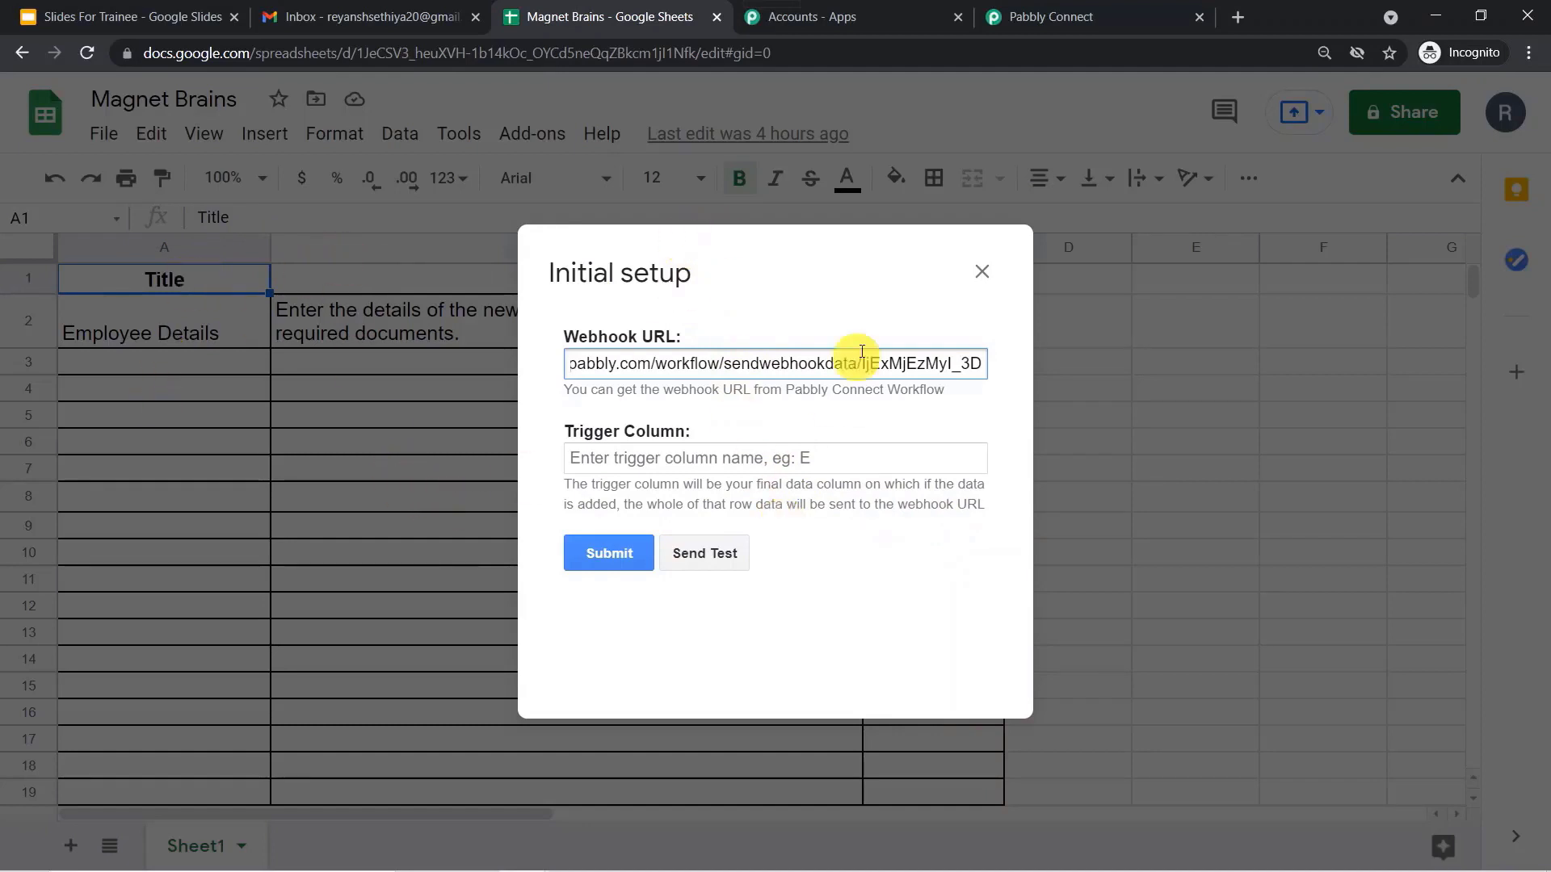
{"action": "left_click", "coordinate": [983, 273]}
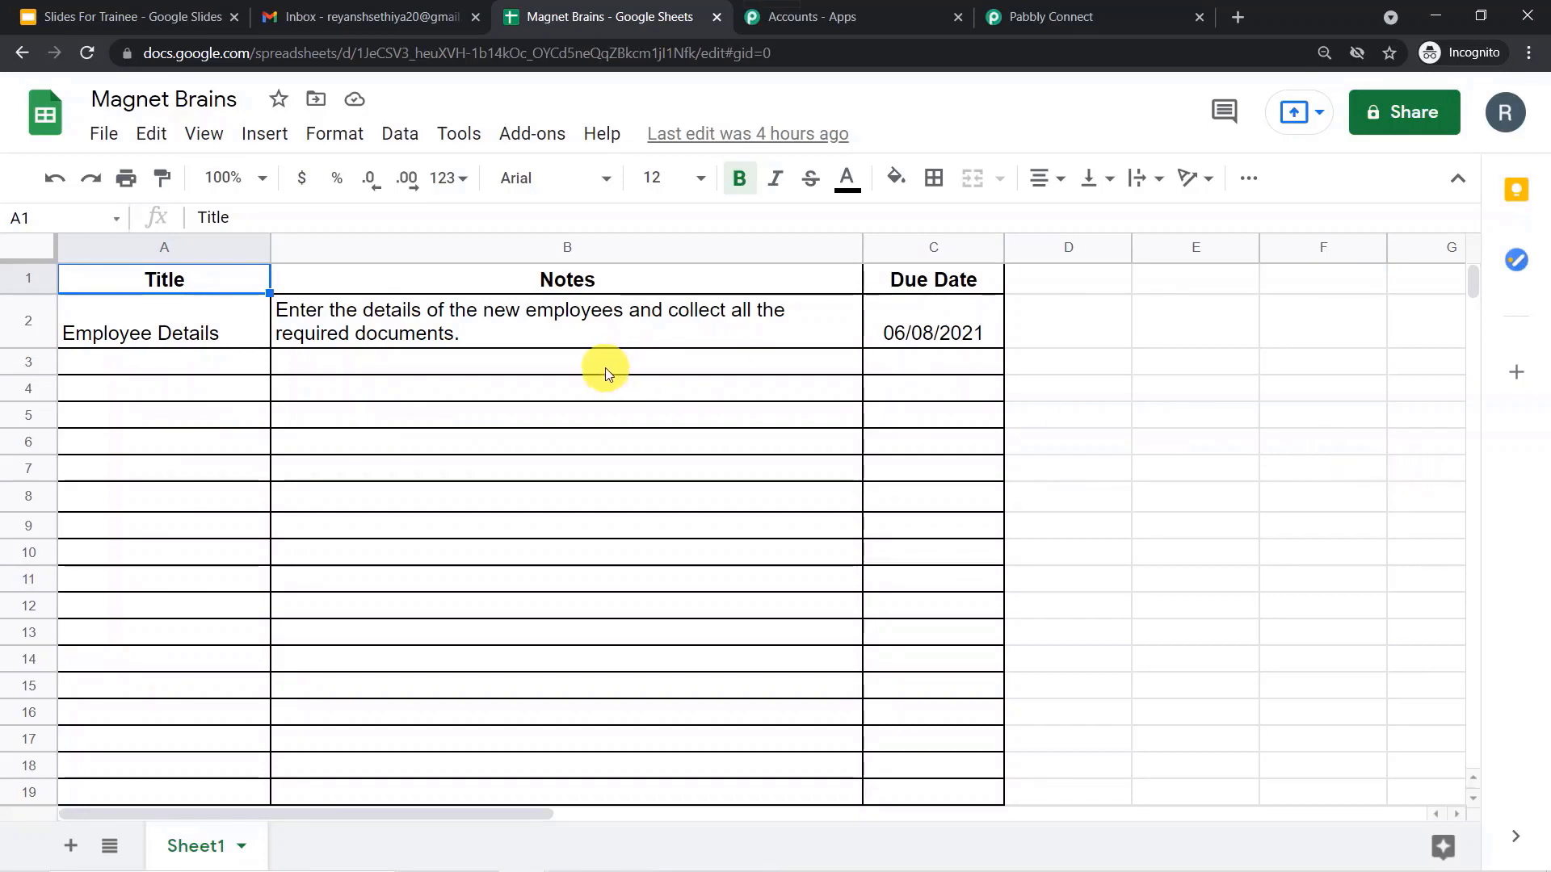
Reopen the initial setup of the Pabbly Connect Webhooks add-on and copy the workflow's webhook URL in Pabbly Connect.
{"action": "left_click", "coordinate": [517, 133]}
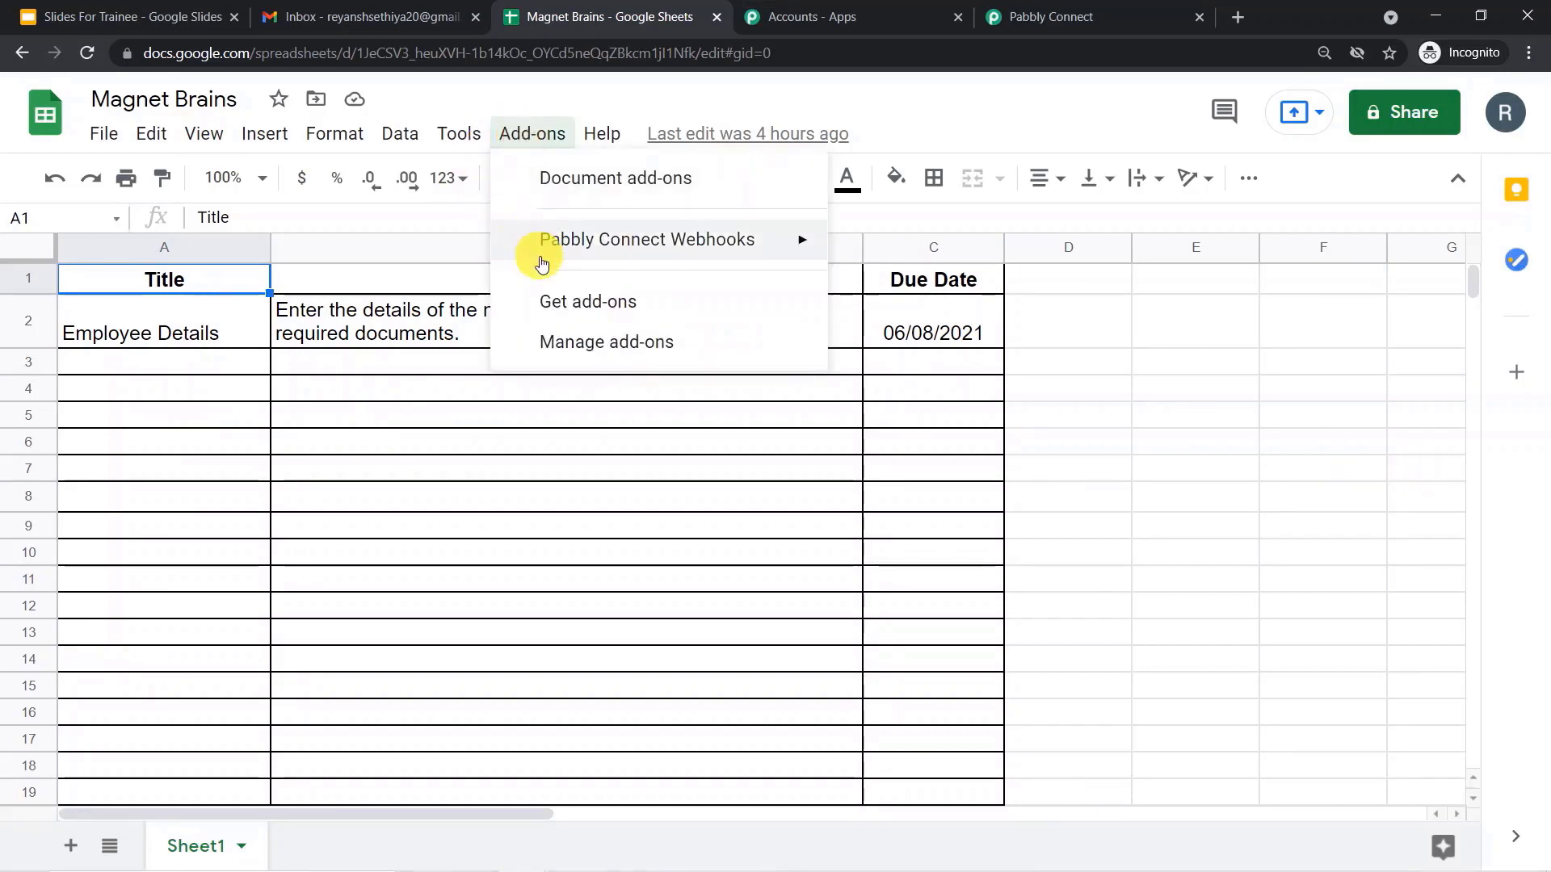
{"action": "mouse_move", "coordinate": [765, 230]}
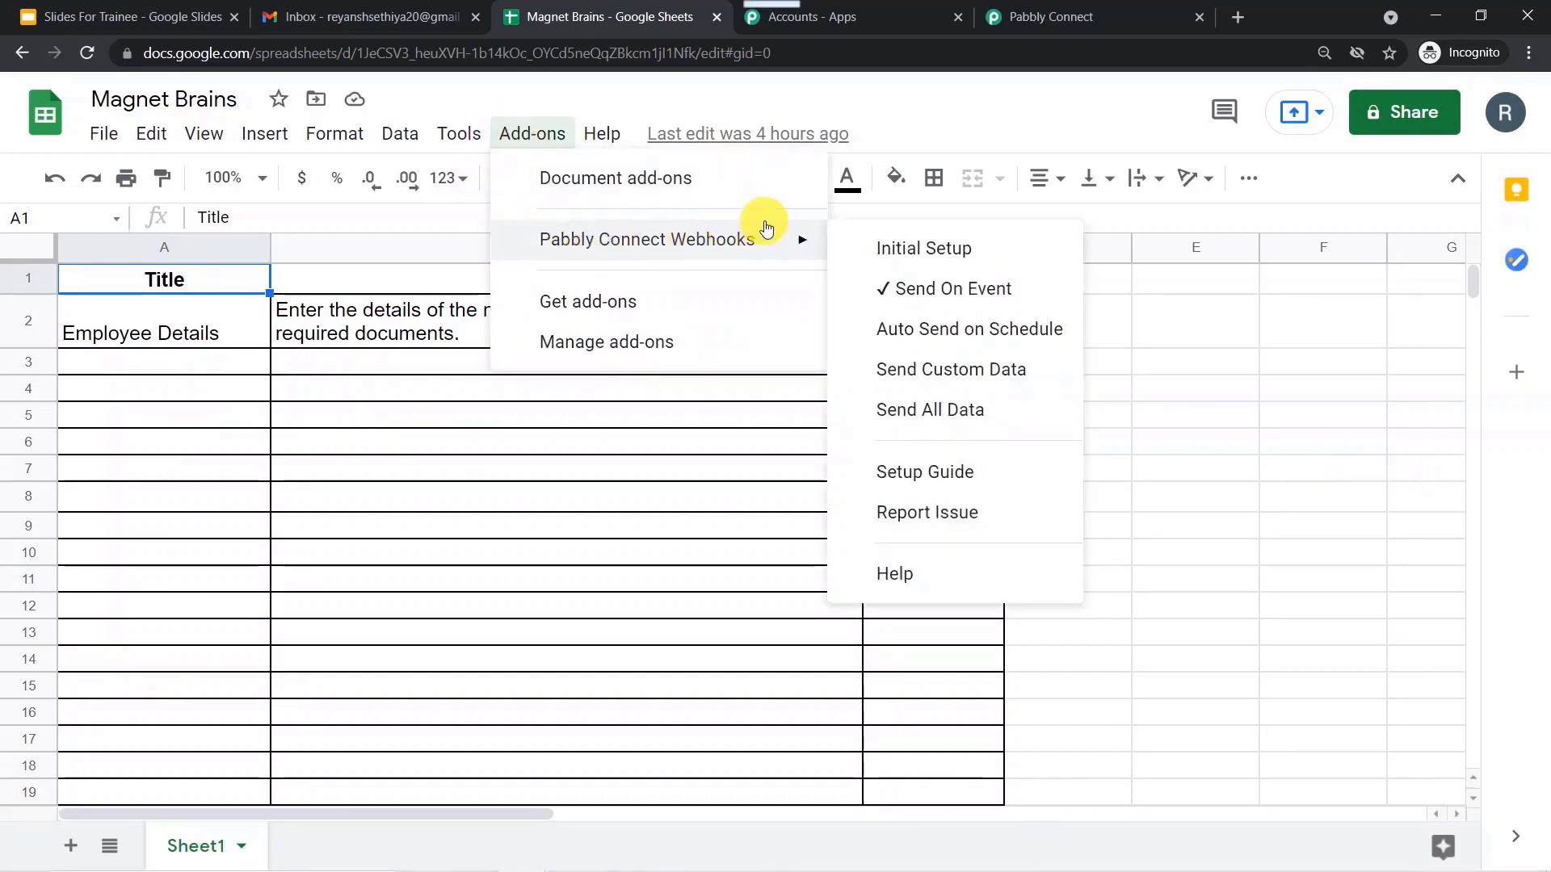
{"action": "left_click", "coordinate": [911, 243]}
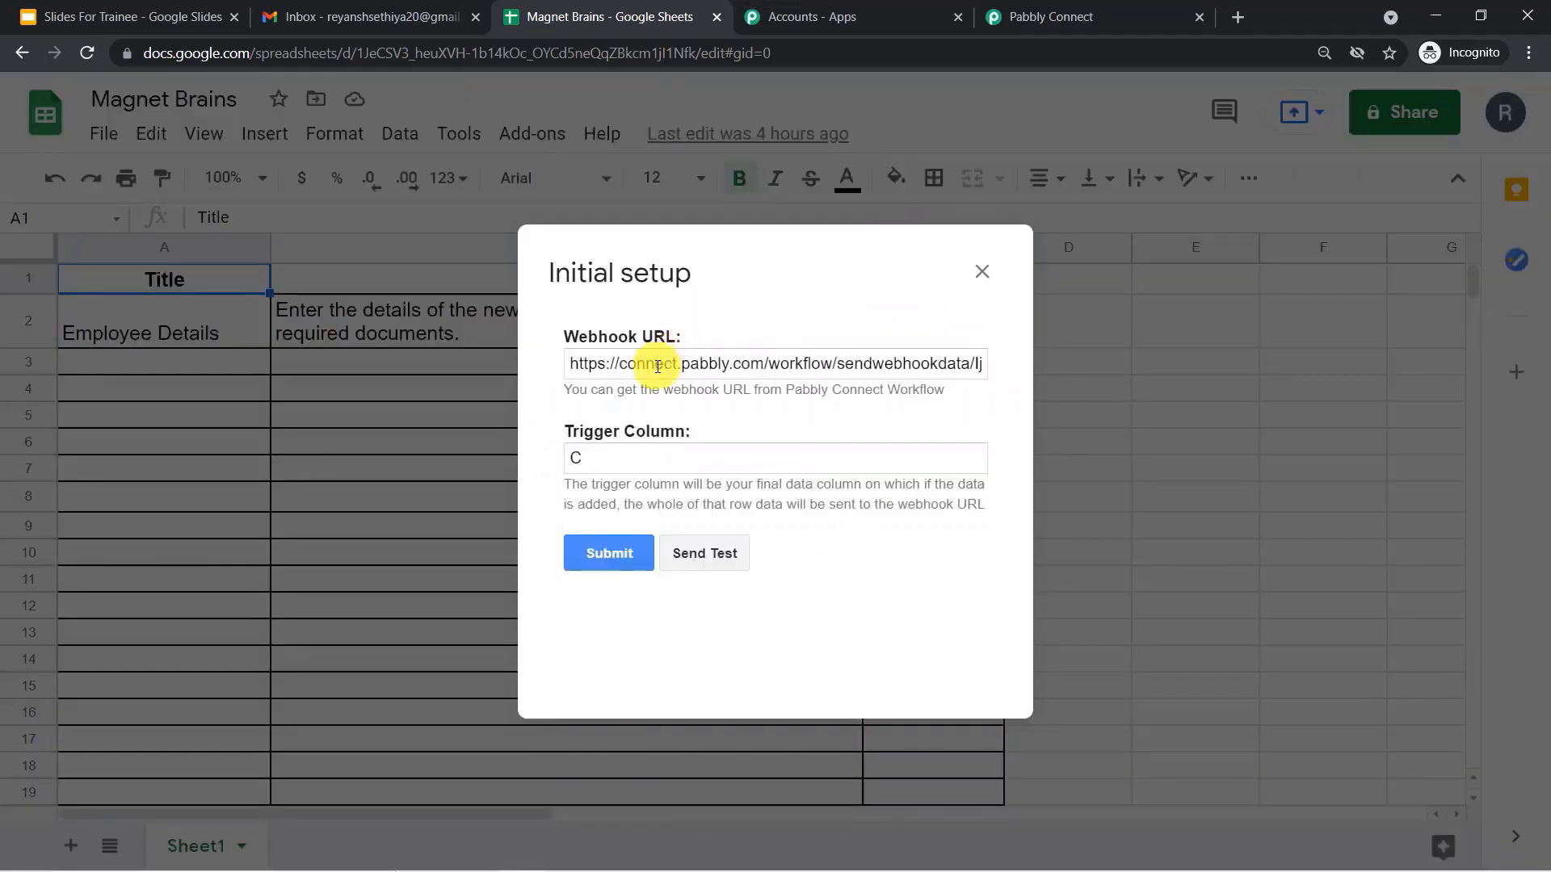
{"action": "left_click", "coordinate": [657, 366]}
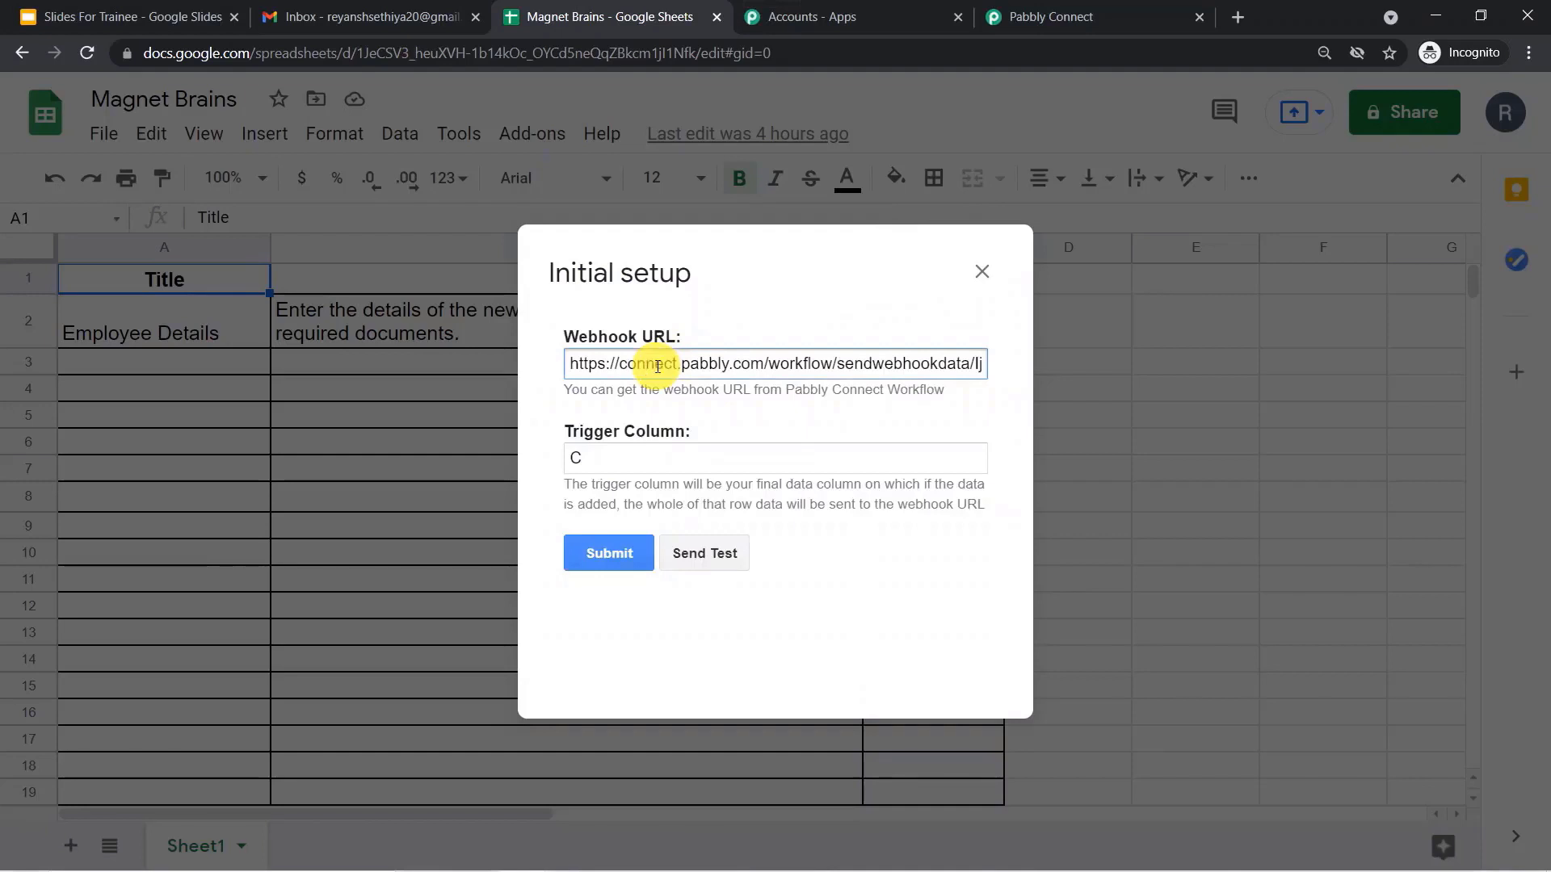
{"action": "left_click", "coordinate": [1102, 16]}
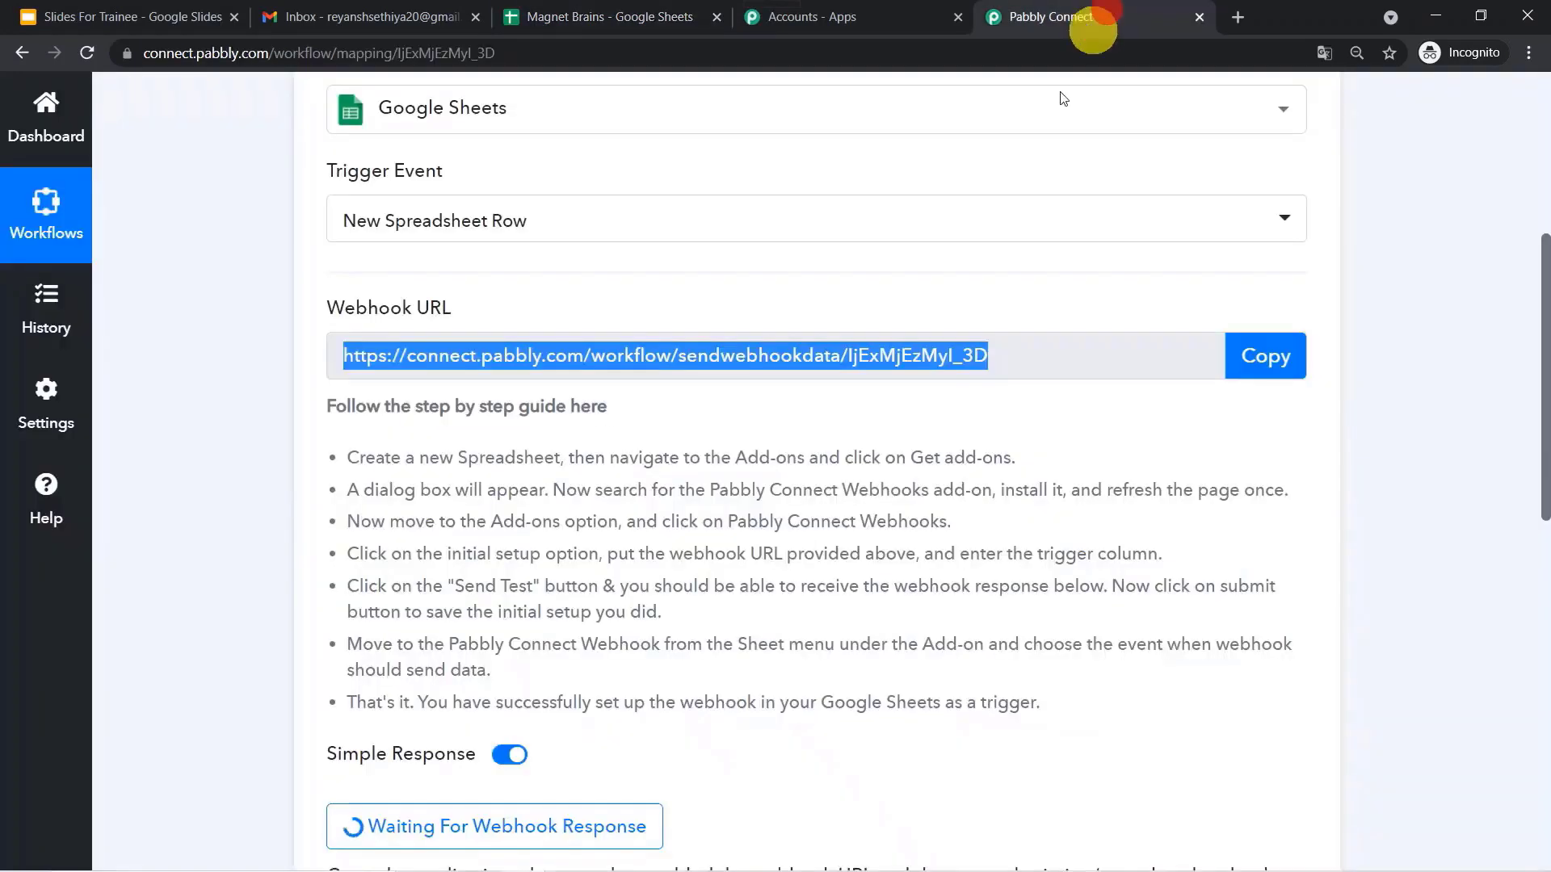
{"action": "left_click", "coordinate": [1268, 370]}
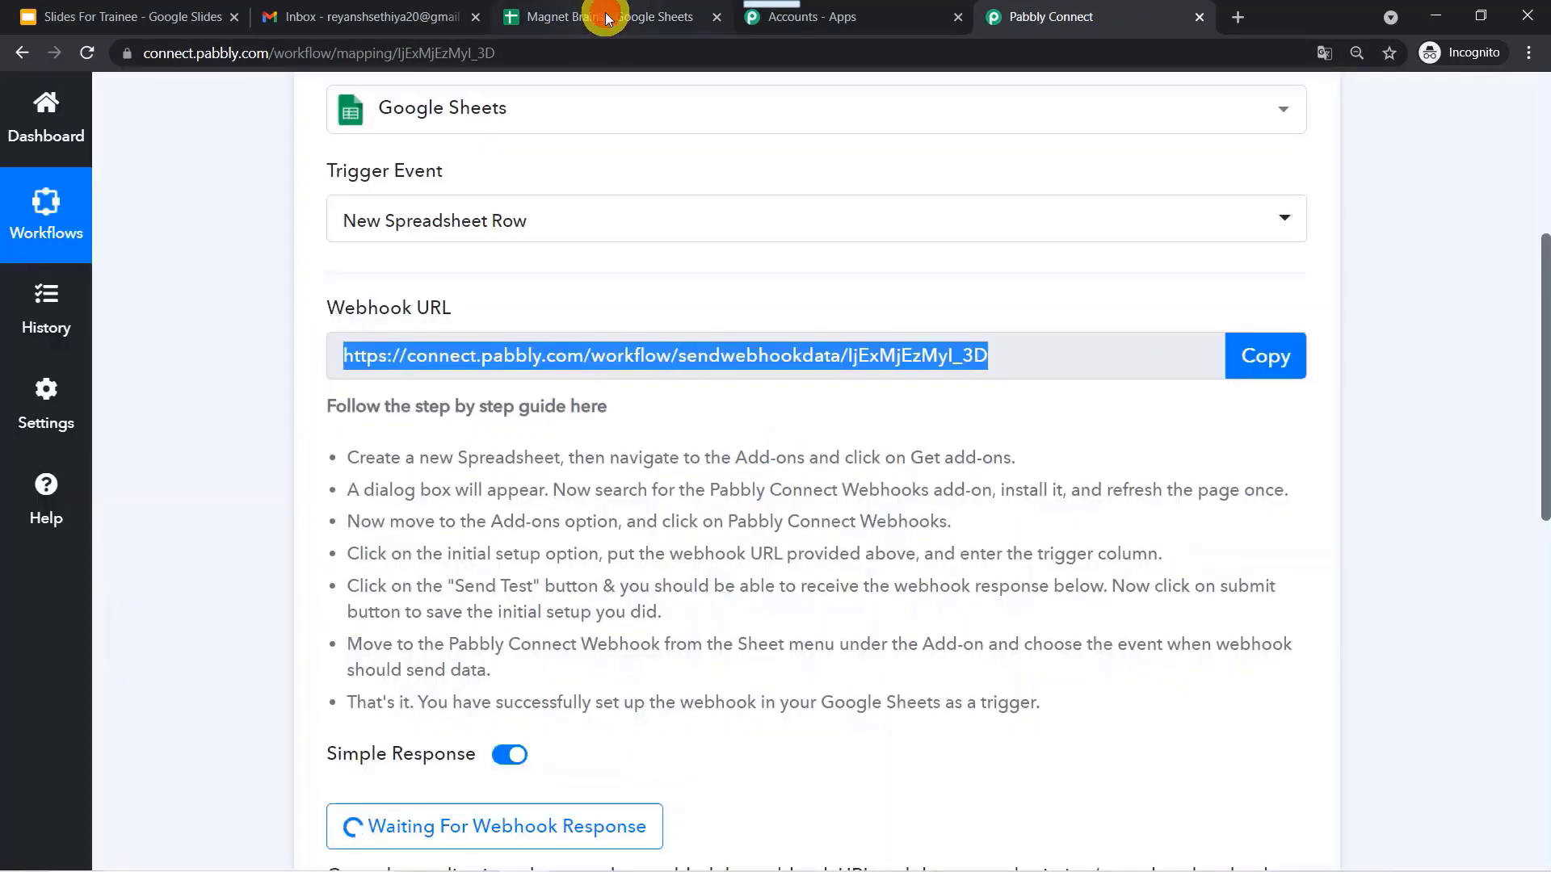
Replace the Webhook URL in the spreadsheet add-on's initial setup with the copied one, and submit the setup after sending test data.
{"action": "left_click", "coordinate": [607, 18]}
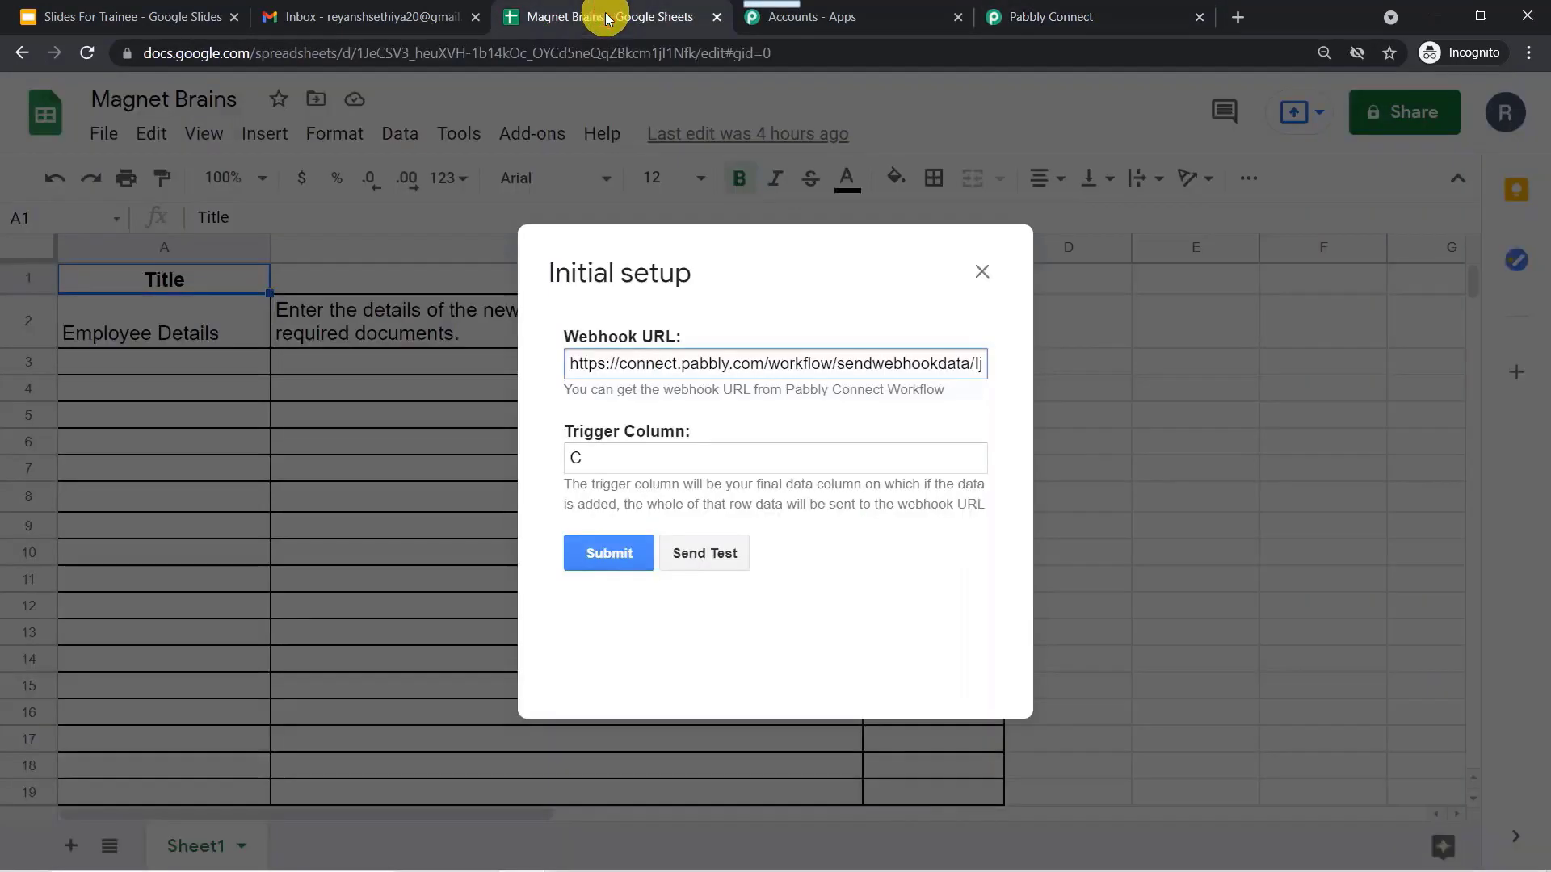
{"action": "triple_click", "coordinate": [661, 363]}
{"action": "key", "text": "BackSpace"}
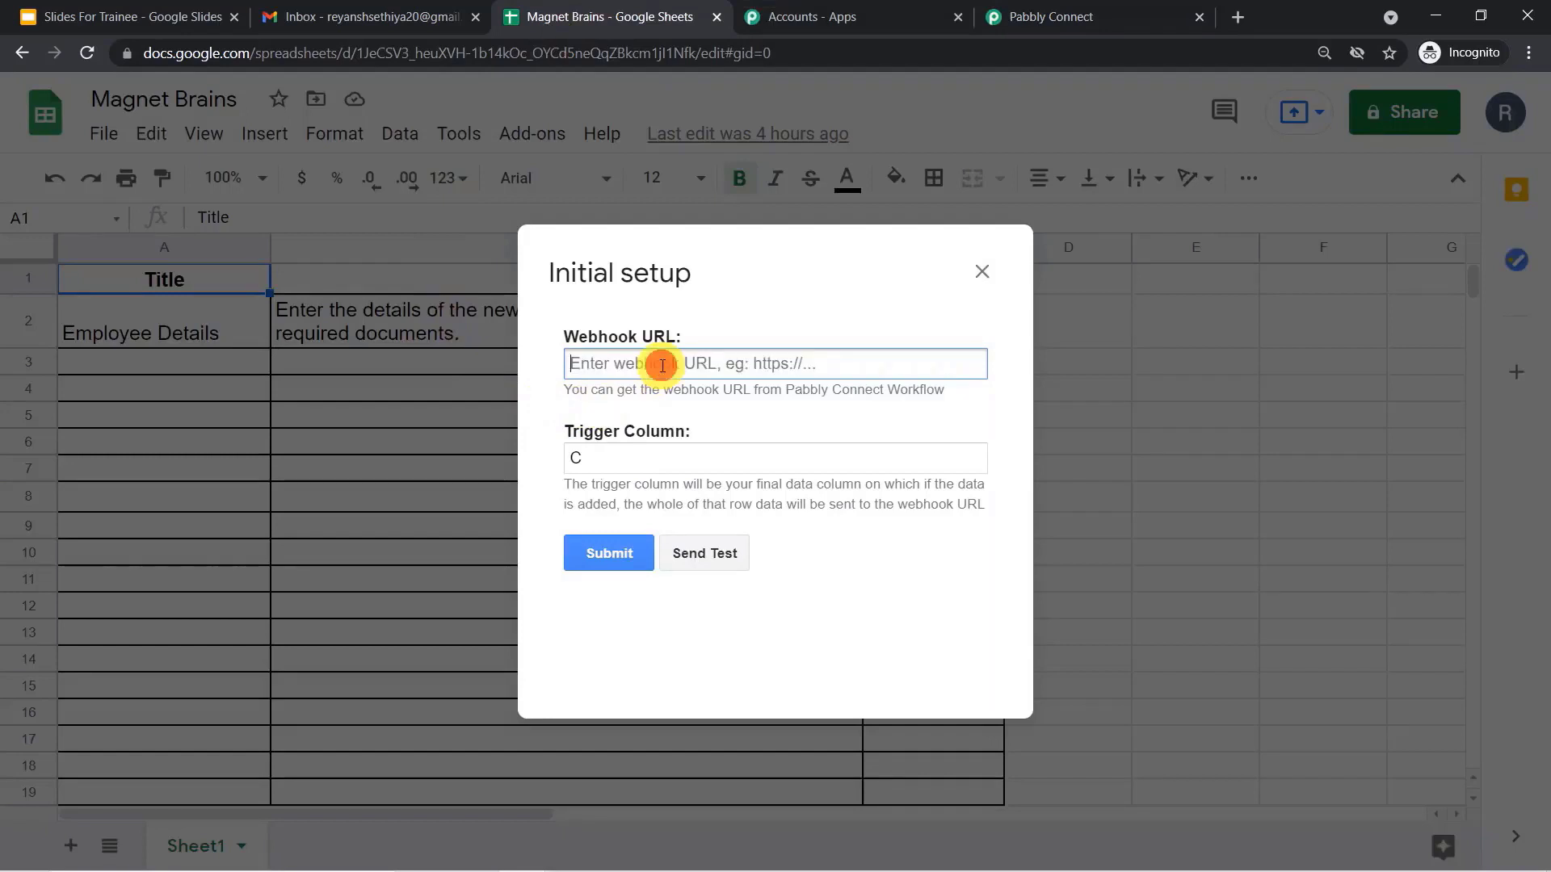
{"action": "right_click", "coordinate": [660, 365]}
{"action": "left_click", "coordinate": [725, 527]}
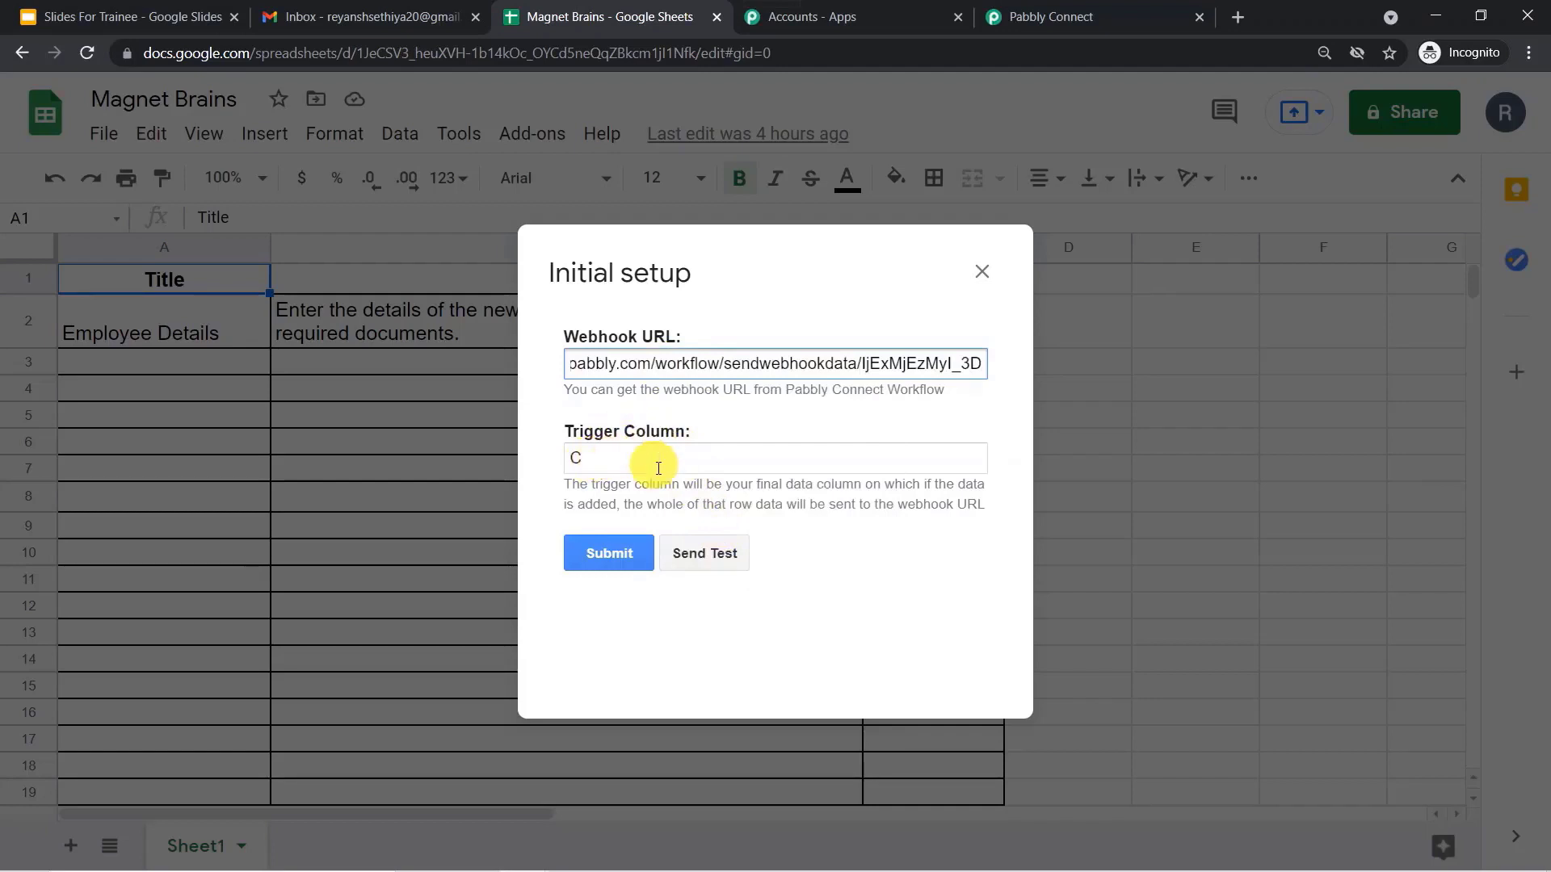
{"action": "left_click", "coordinate": [686, 556]}
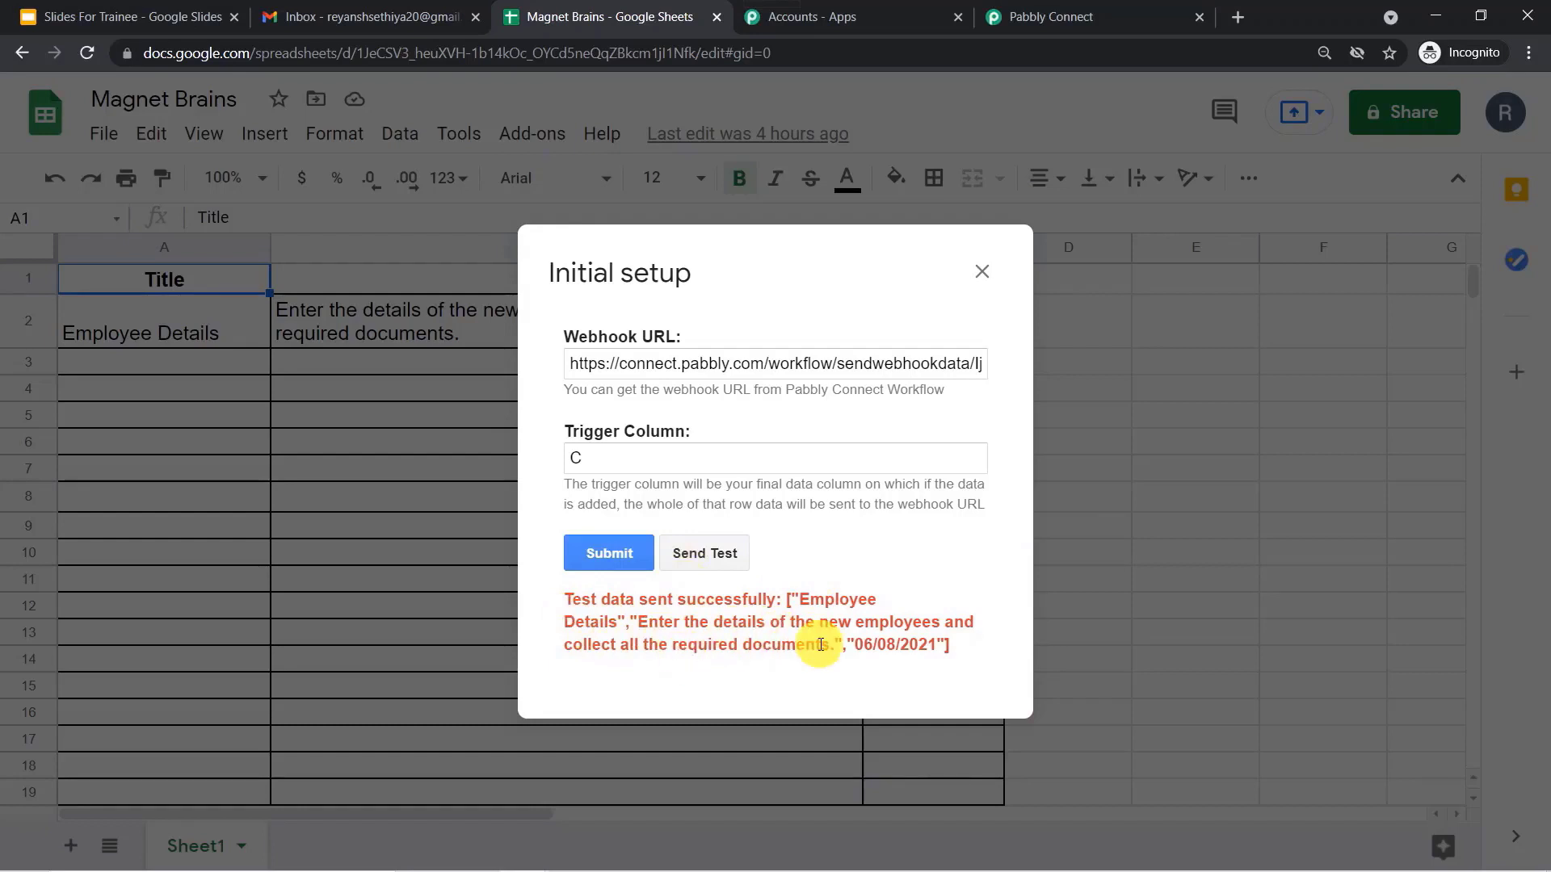
{"action": "left_click", "coordinate": [611, 553]}
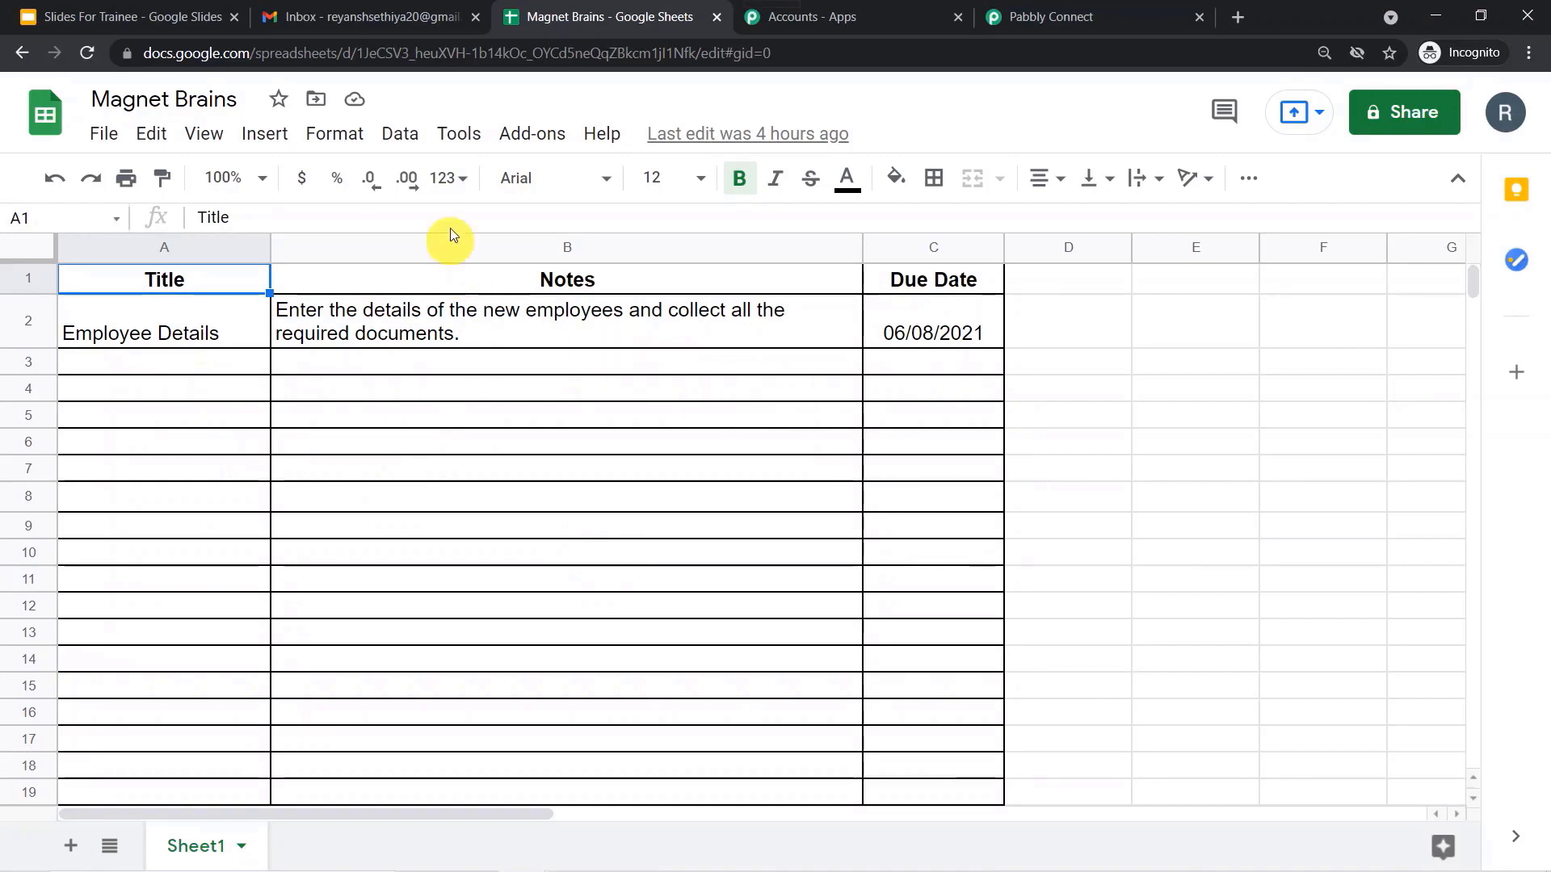
Turn the Pabbly Connect Webhooks add-on's Send On Event option off and on again.
{"action": "left_click", "coordinate": [518, 134]}
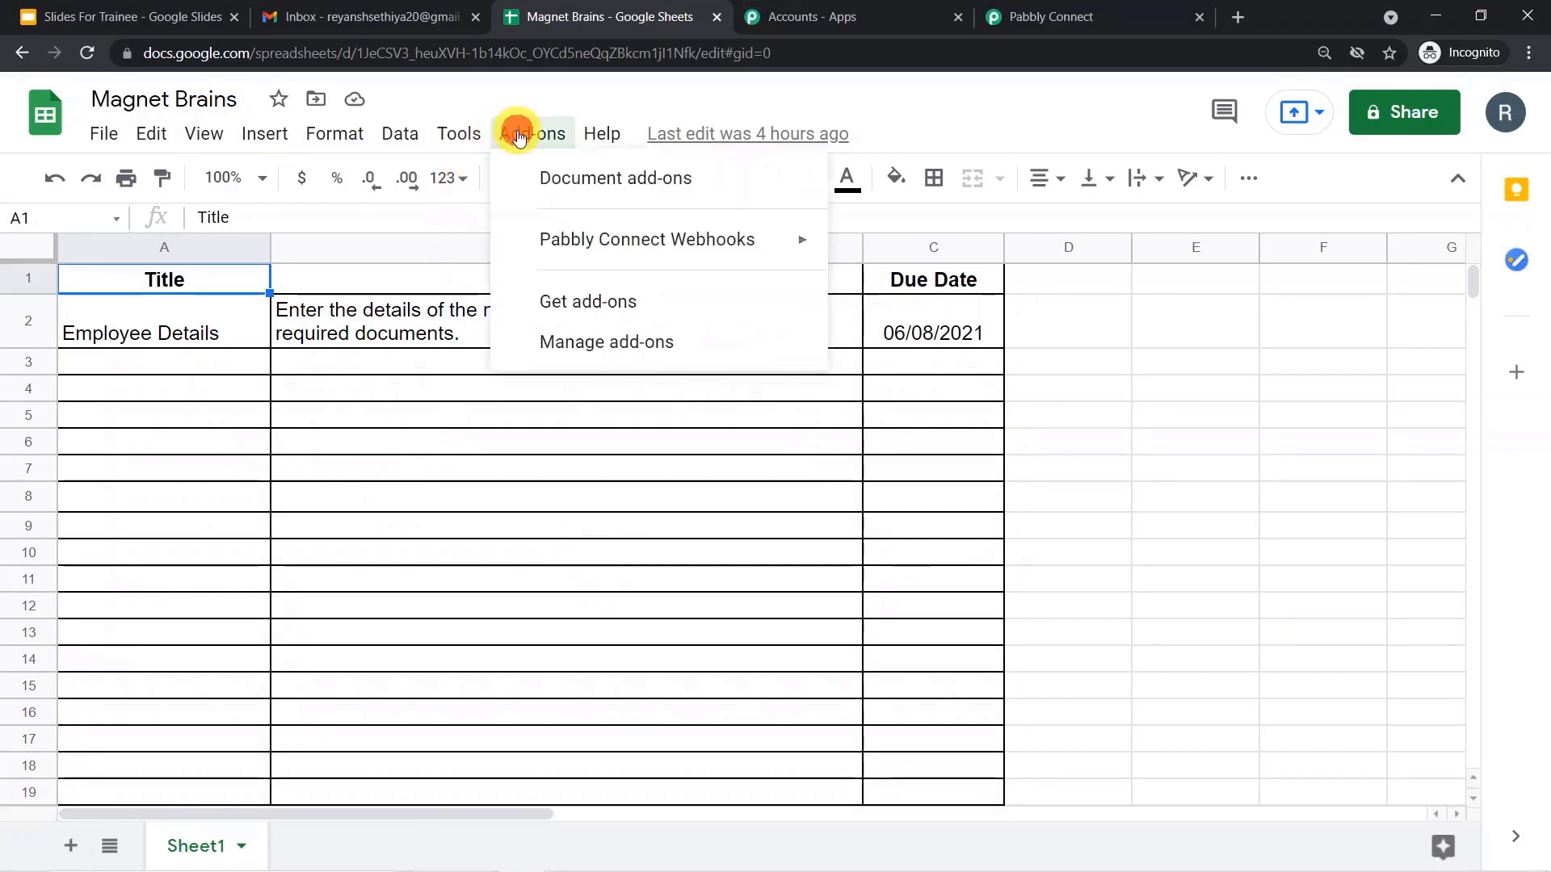
{"action": "mouse_move", "coordinate": [552, 235]}
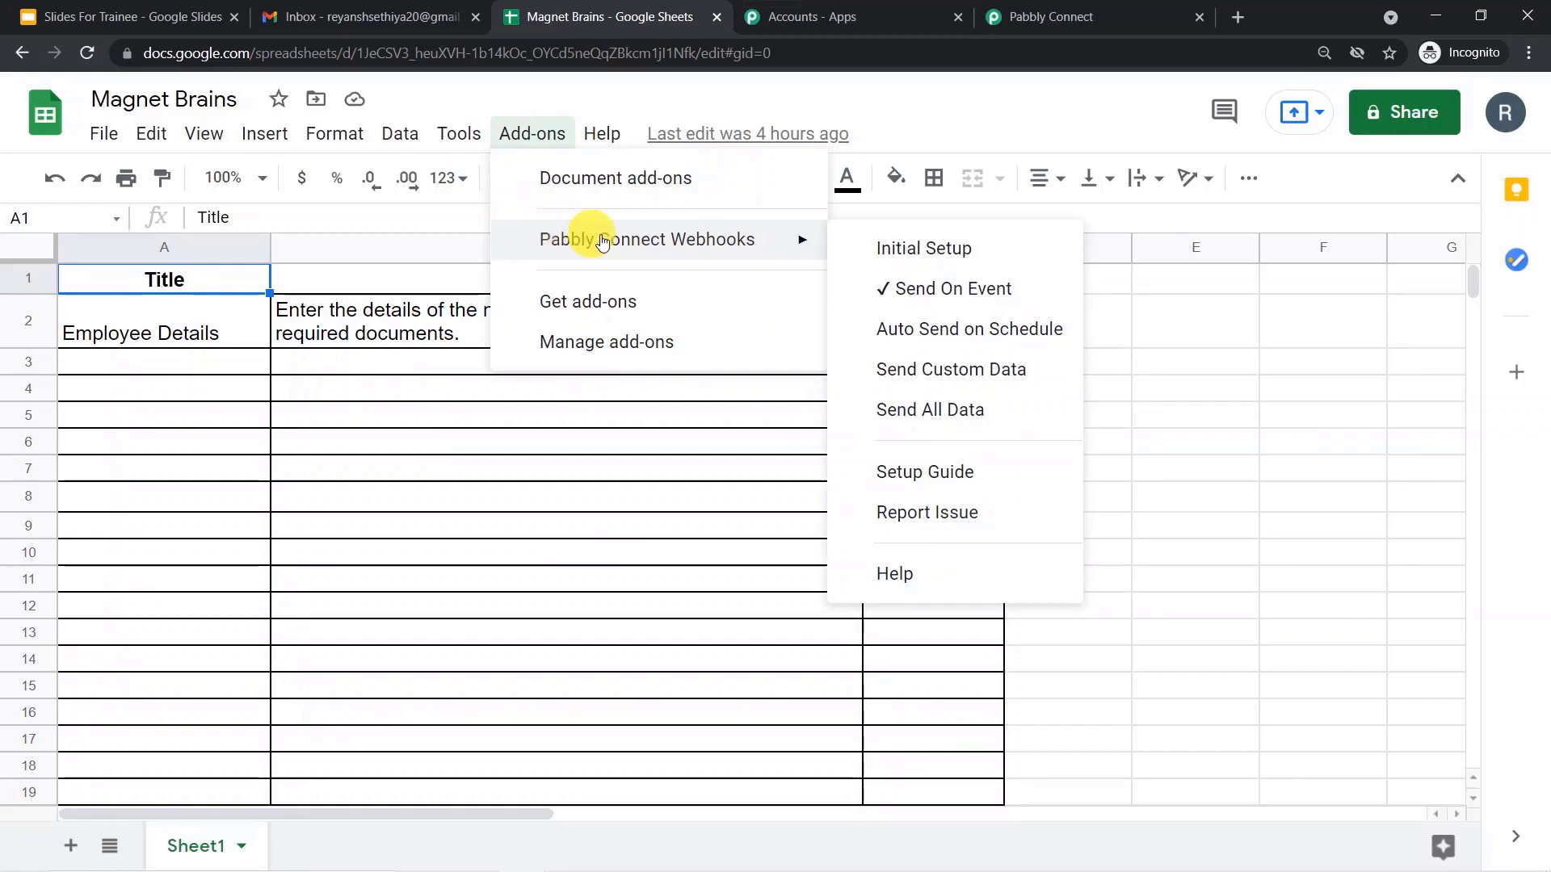
{"action": "left_click", "coordinate": [921, 298]}
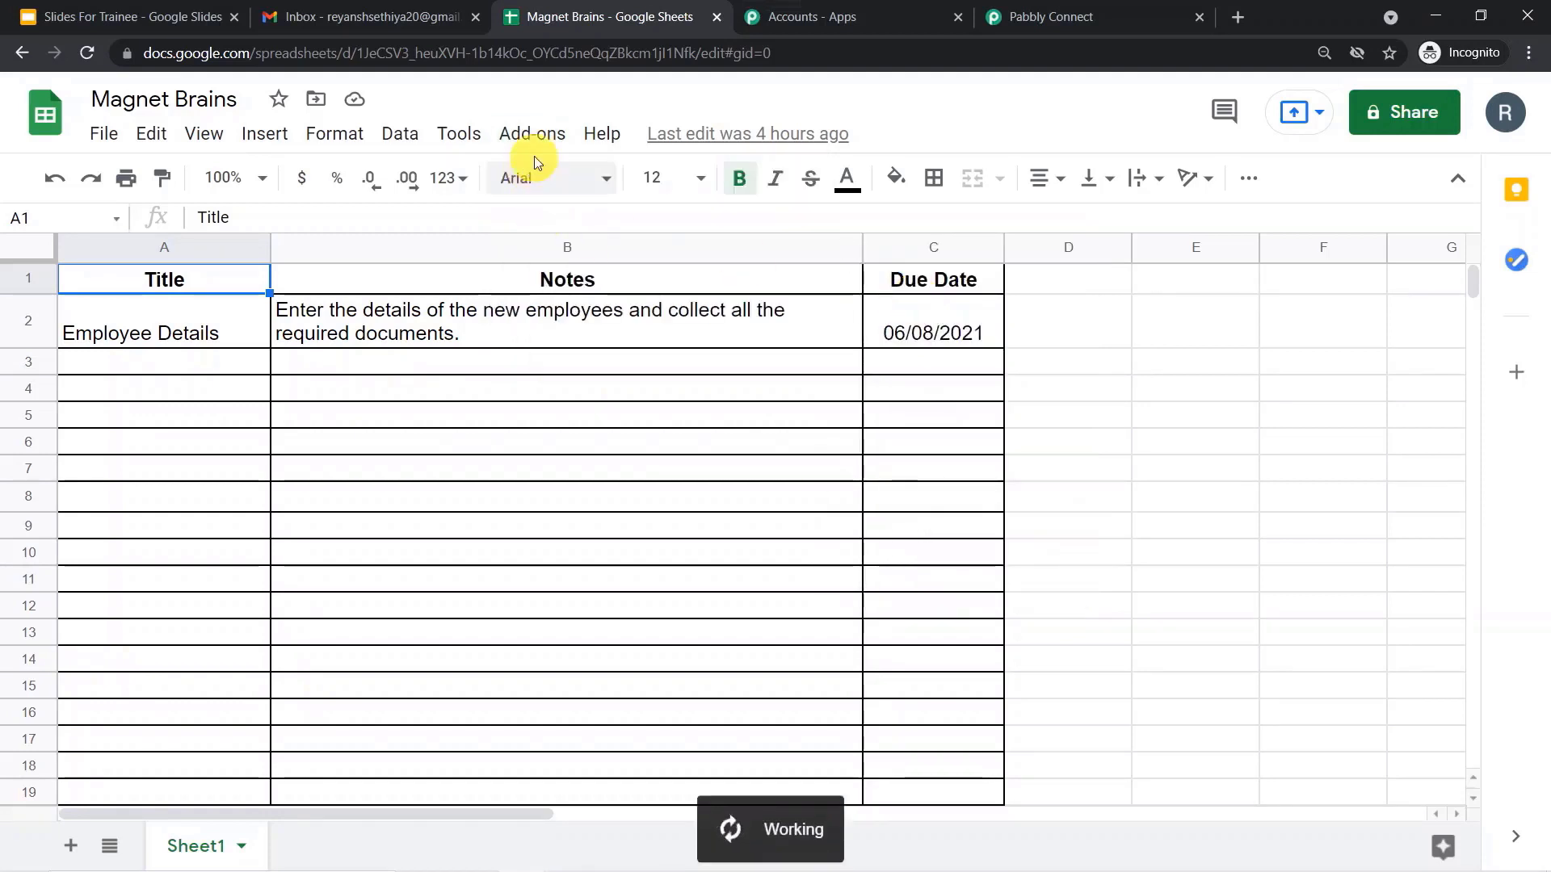
{"action": "left_click", "coordinate": [533, 134]}
{"action": "mouse_move", "coordinate": [732, 251]}
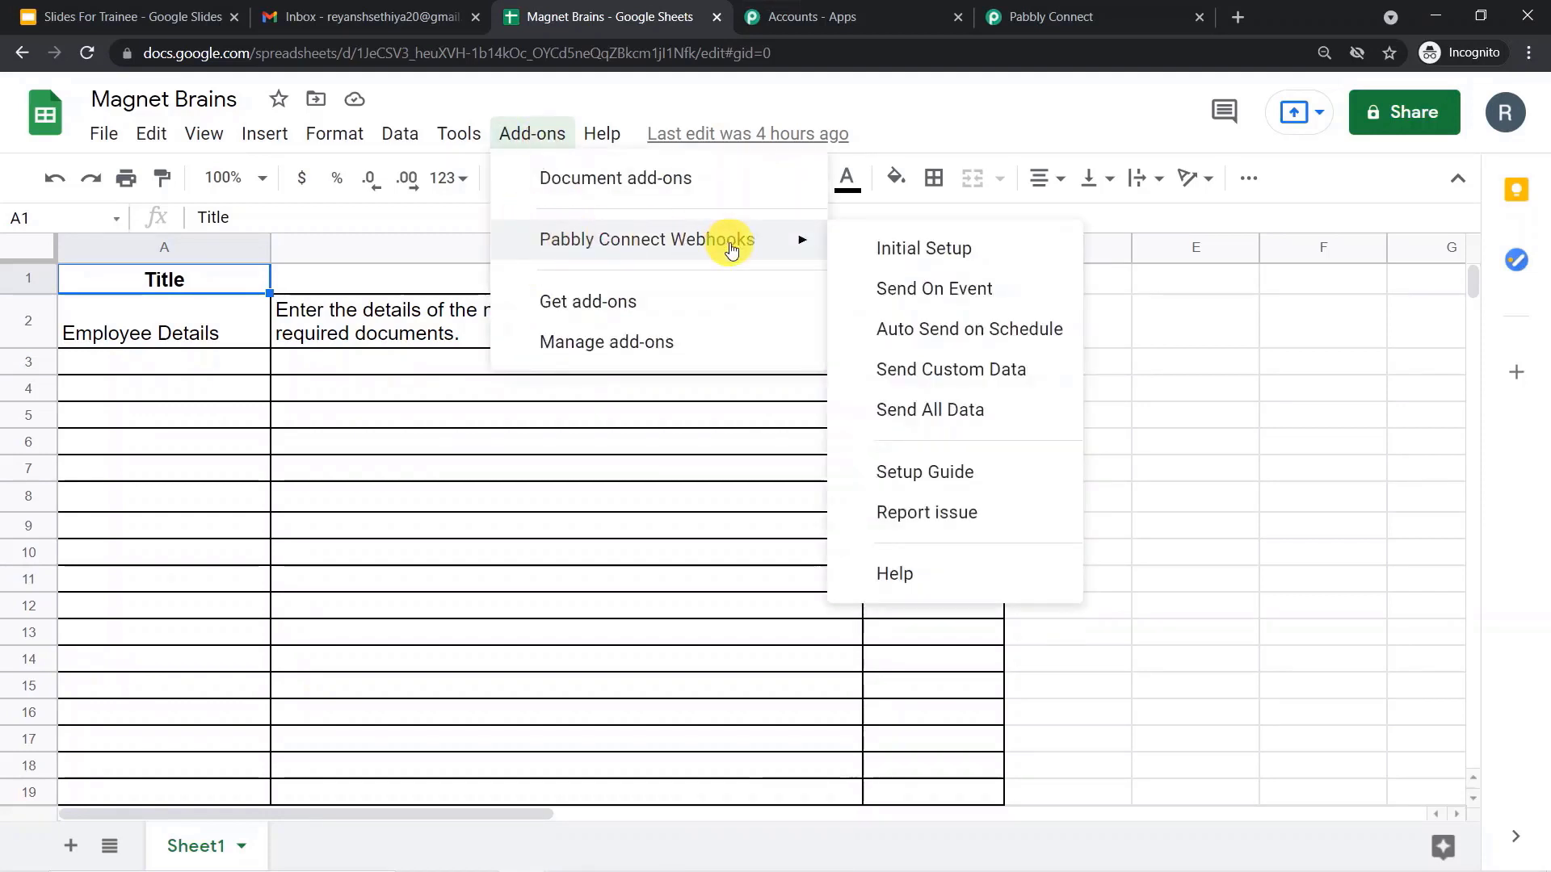
{"action": "left_click", "coordinate": [911, 297]}
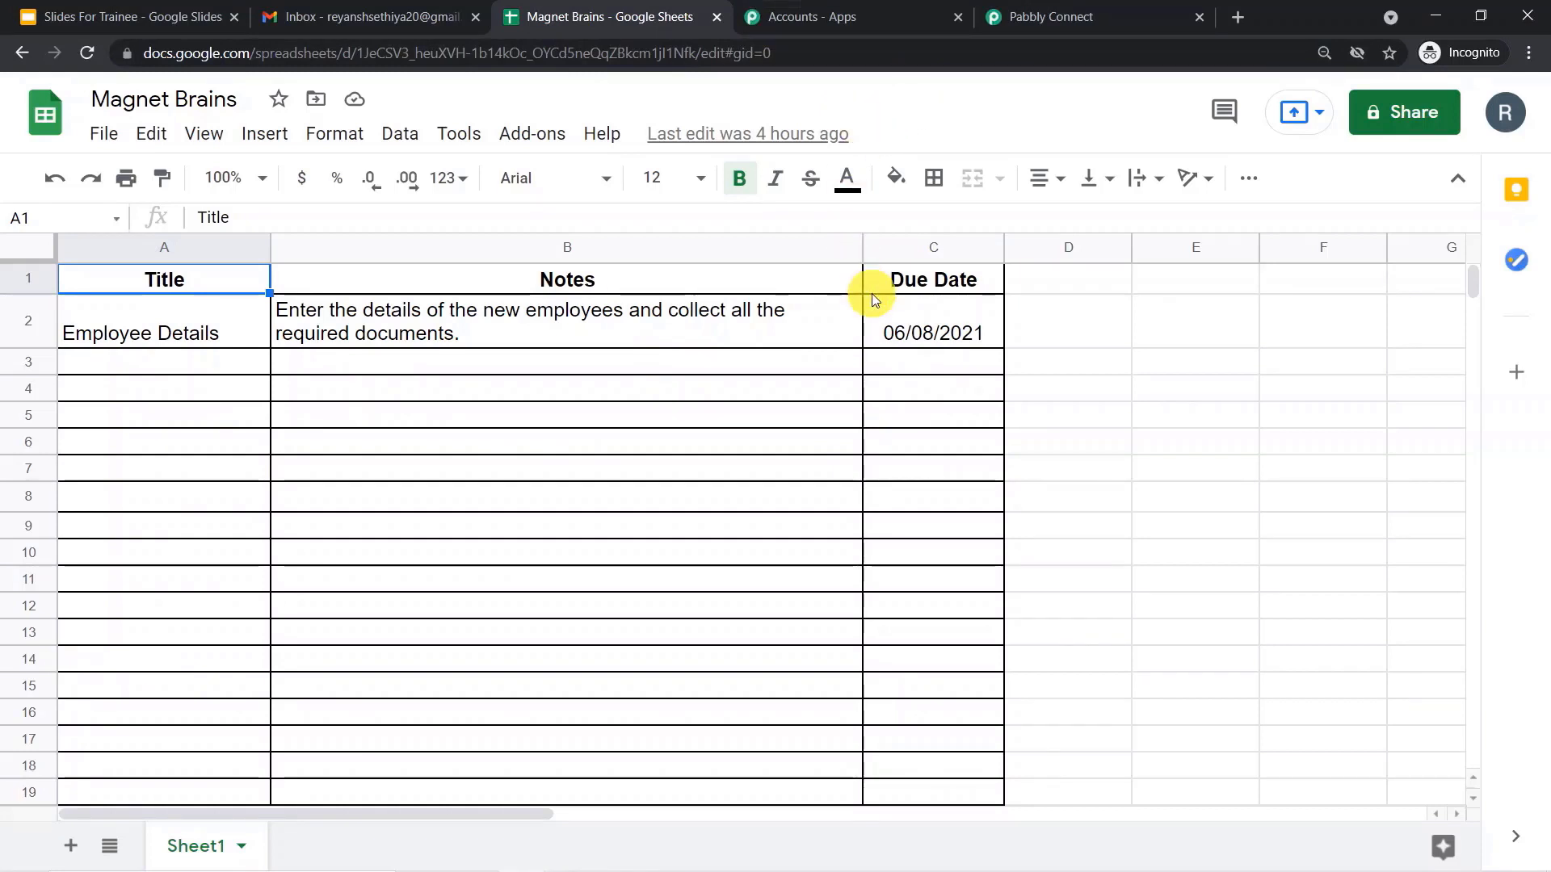
Switch to Pabbly Connect and examine the captured webhook response, comparing its title, notes and due date with the Magnet Brains spreadsheet row.
{"action": "left_click", "coordinate": [1048, 17]}
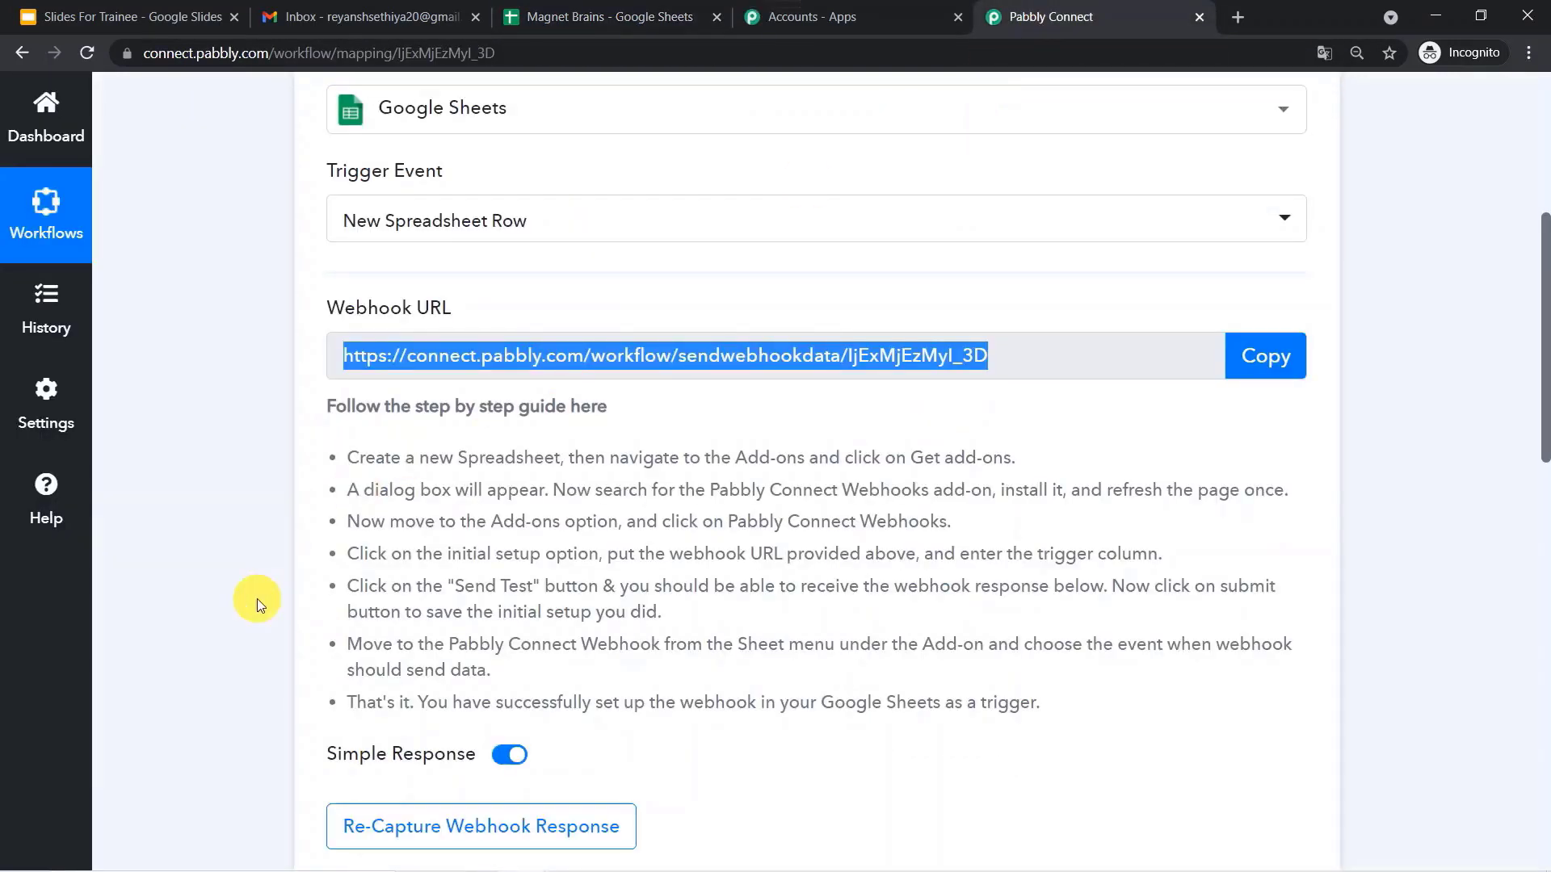
{"action": "scroll", "coordinate": [257, 598], "scroll_direction": "down", "scroll_amount": 5}
{"action": "scroll", "coordinate": [257, 599], "scroll_direction": "down", "scroll_amount": 3}
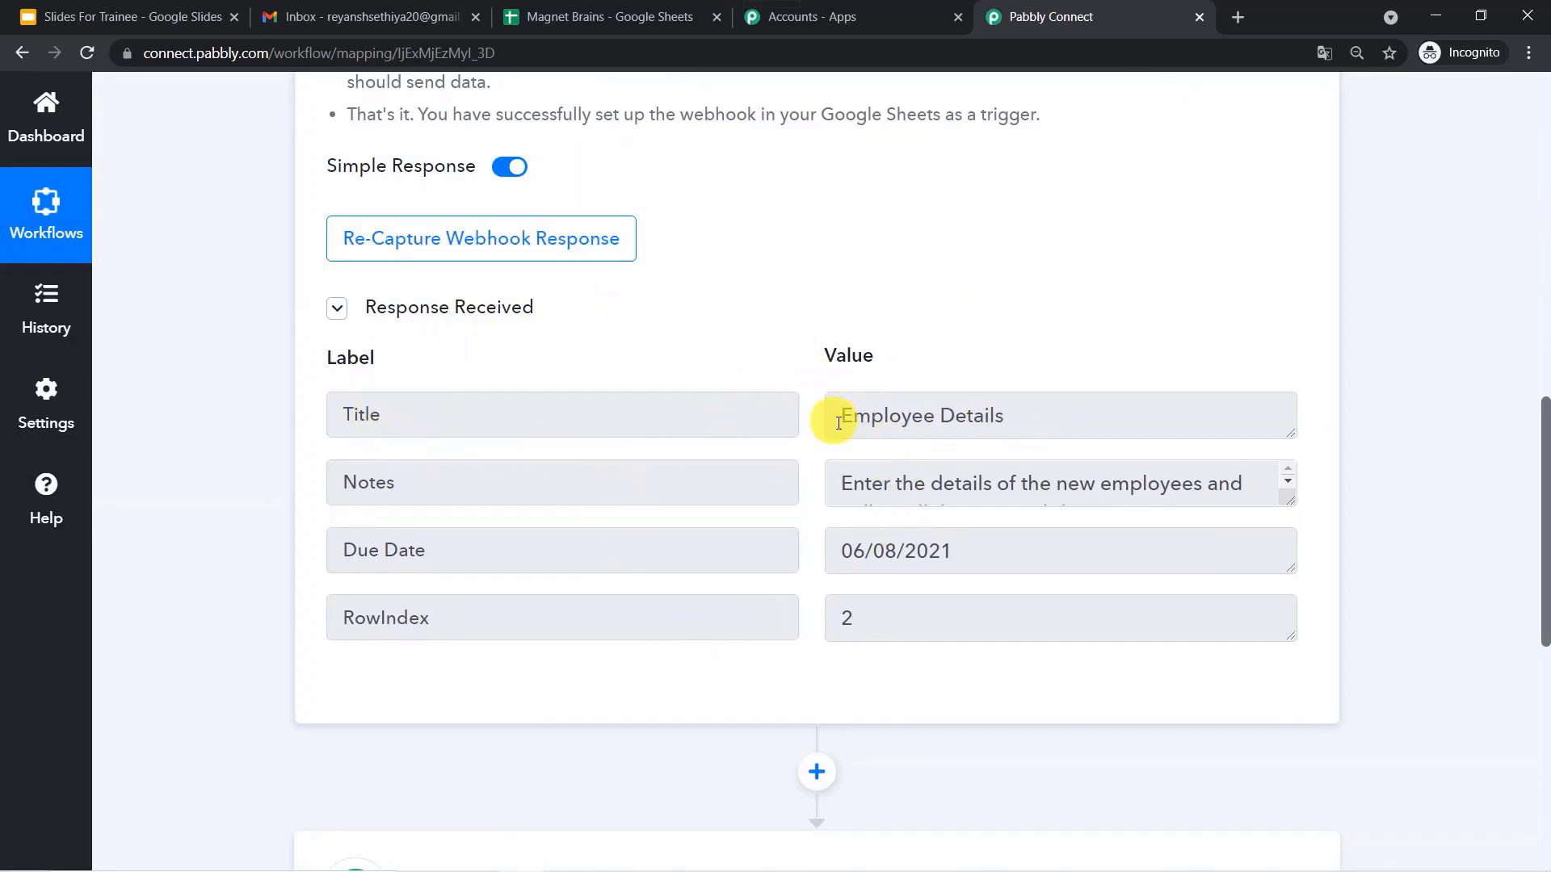
{"action": "left_click", "coordinate": [618, 18]}
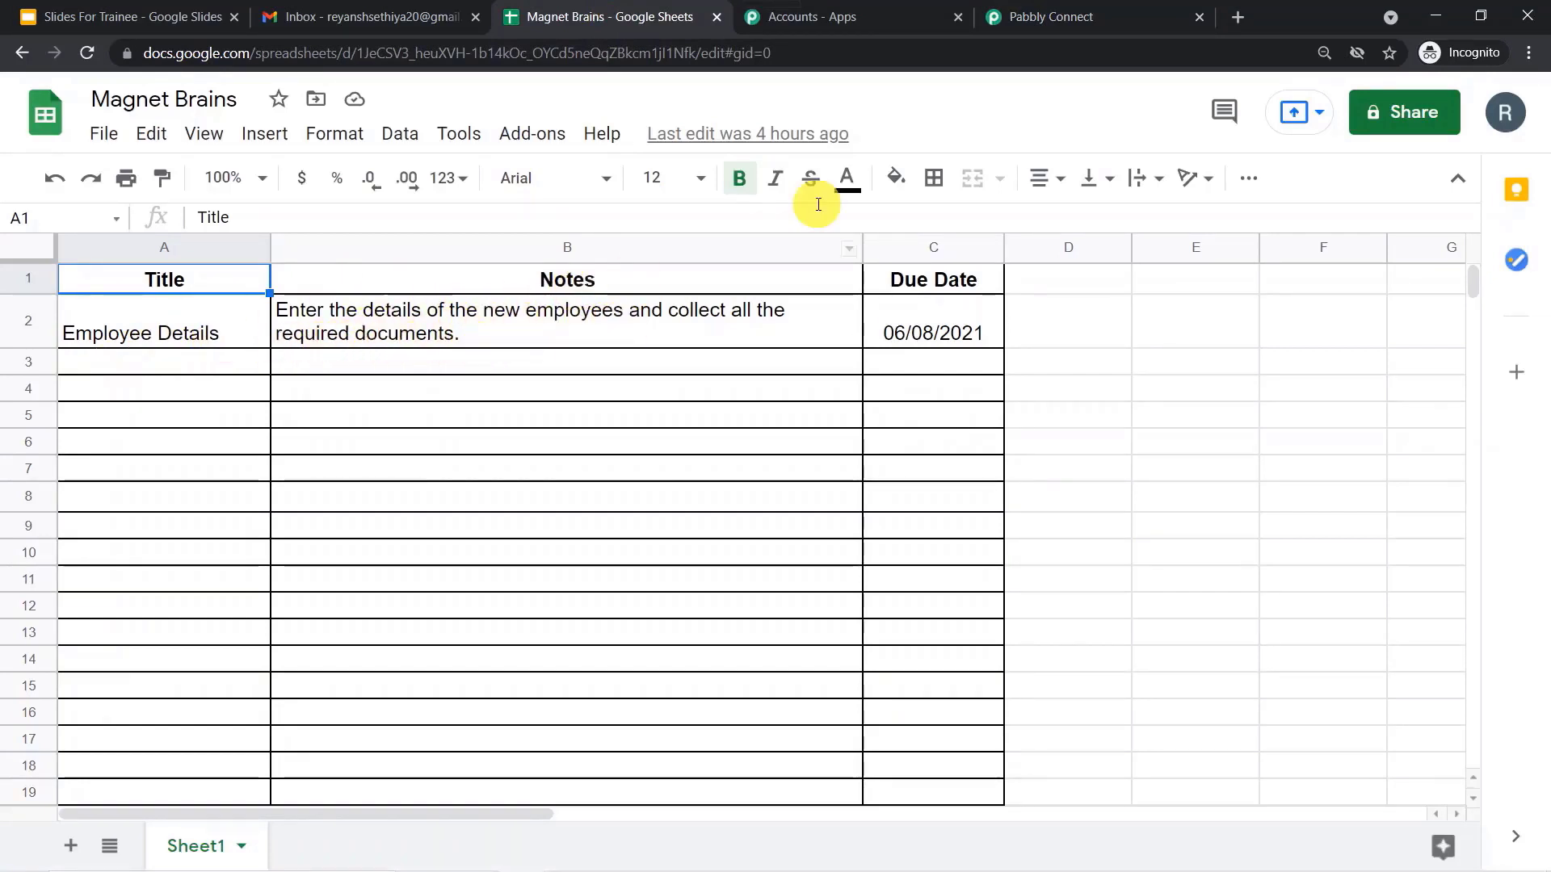
{"action": "left_click", "coordinate": [1082, 25]}
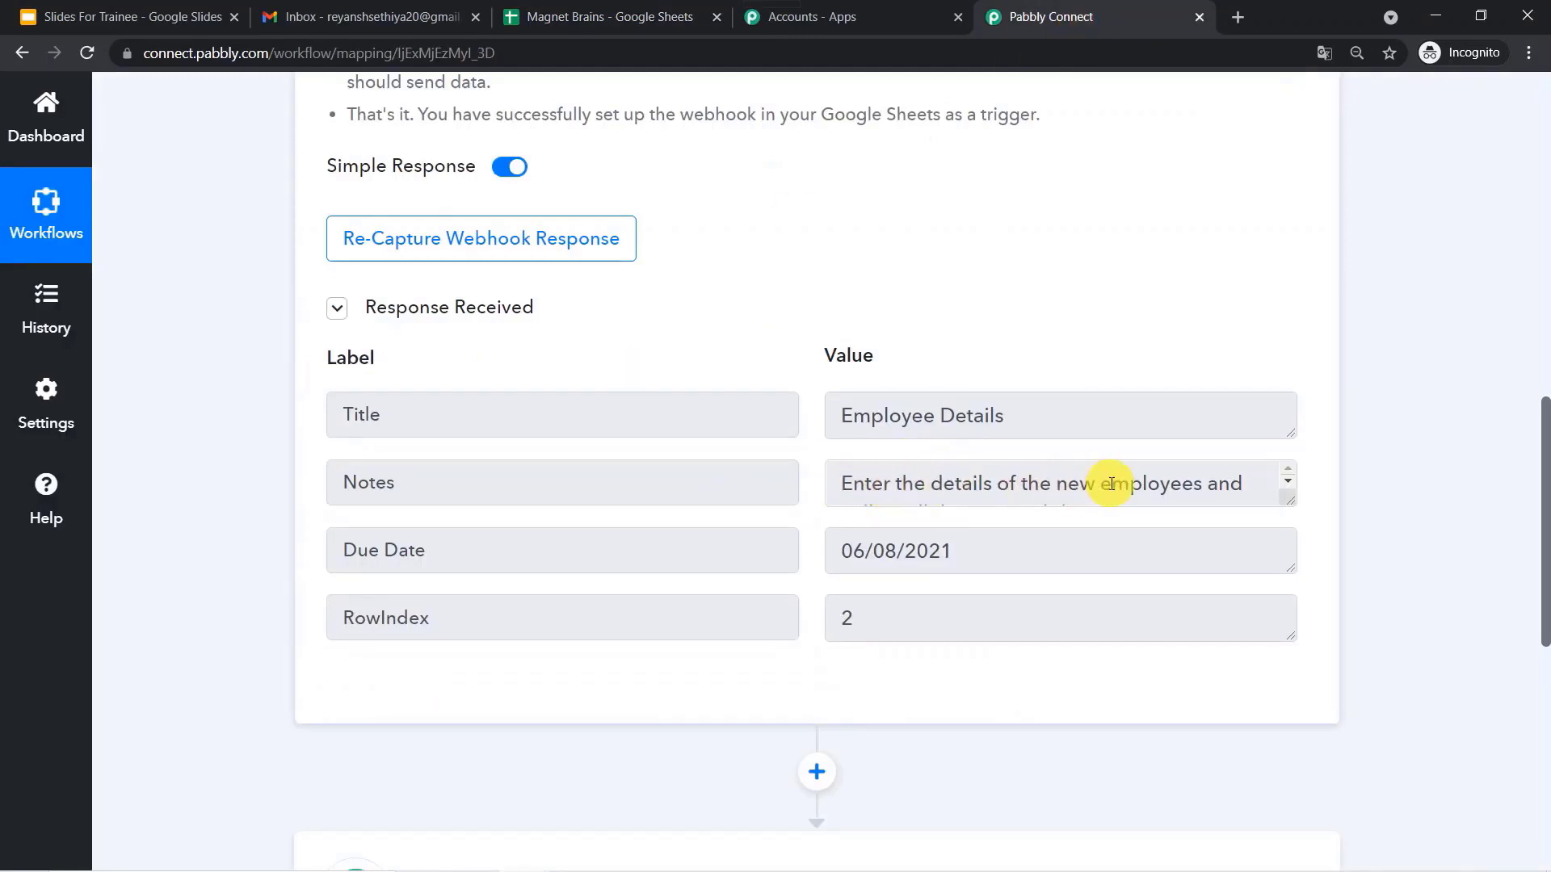
{"action": "left_click", "coordinate": [1285, 485]}
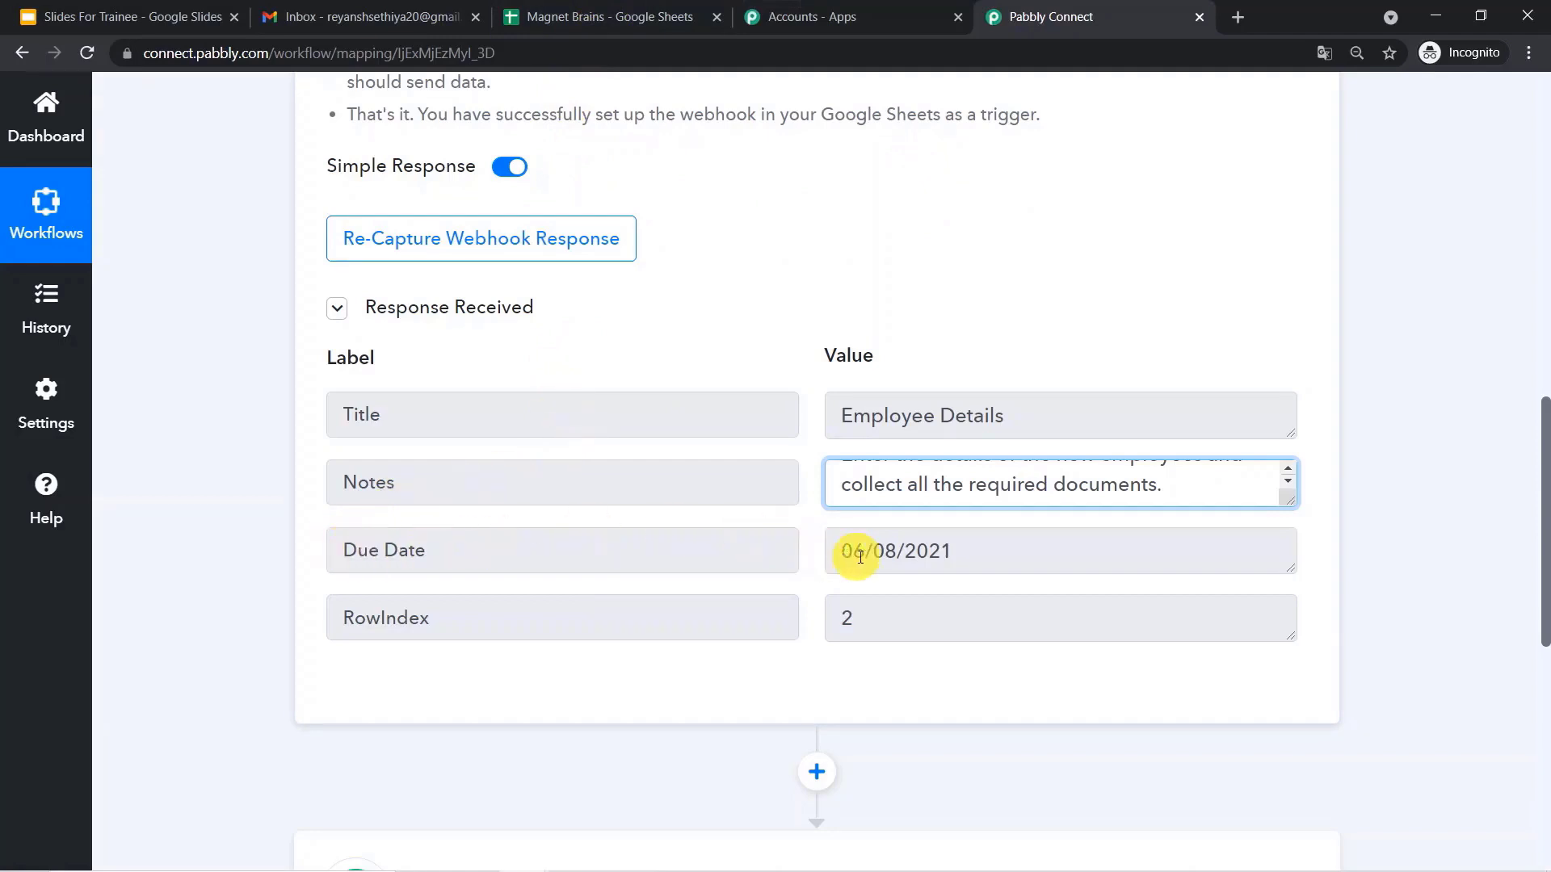
{"action": "left_click", "coordinate": [501, 772]}
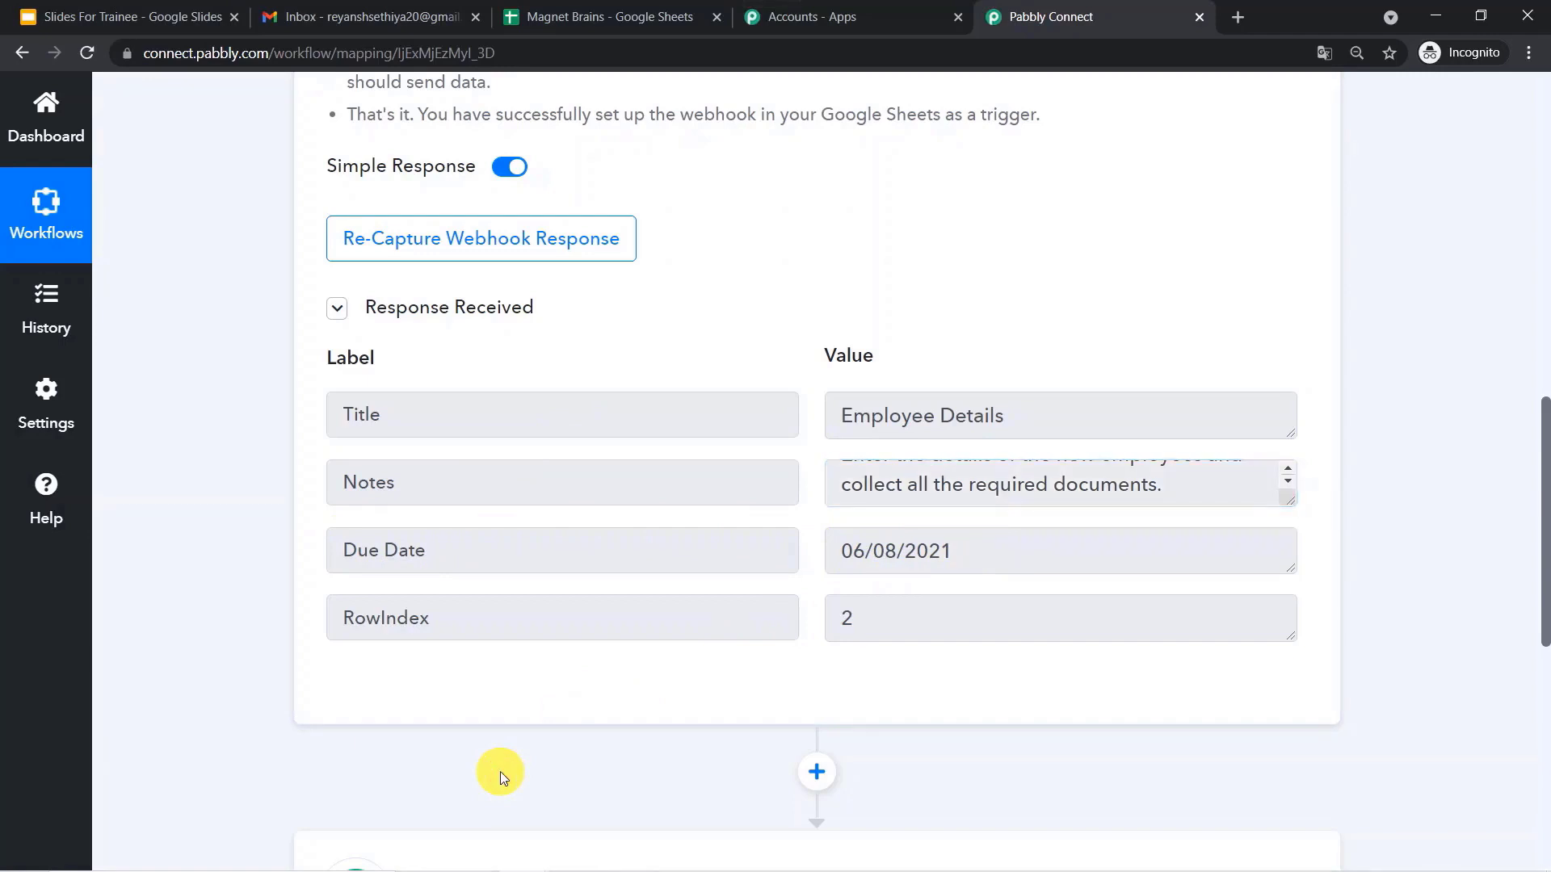
{"action": "scroll", "coordinate": [501, 772], "scroll_direction": "down", "scroll_amount": 2}
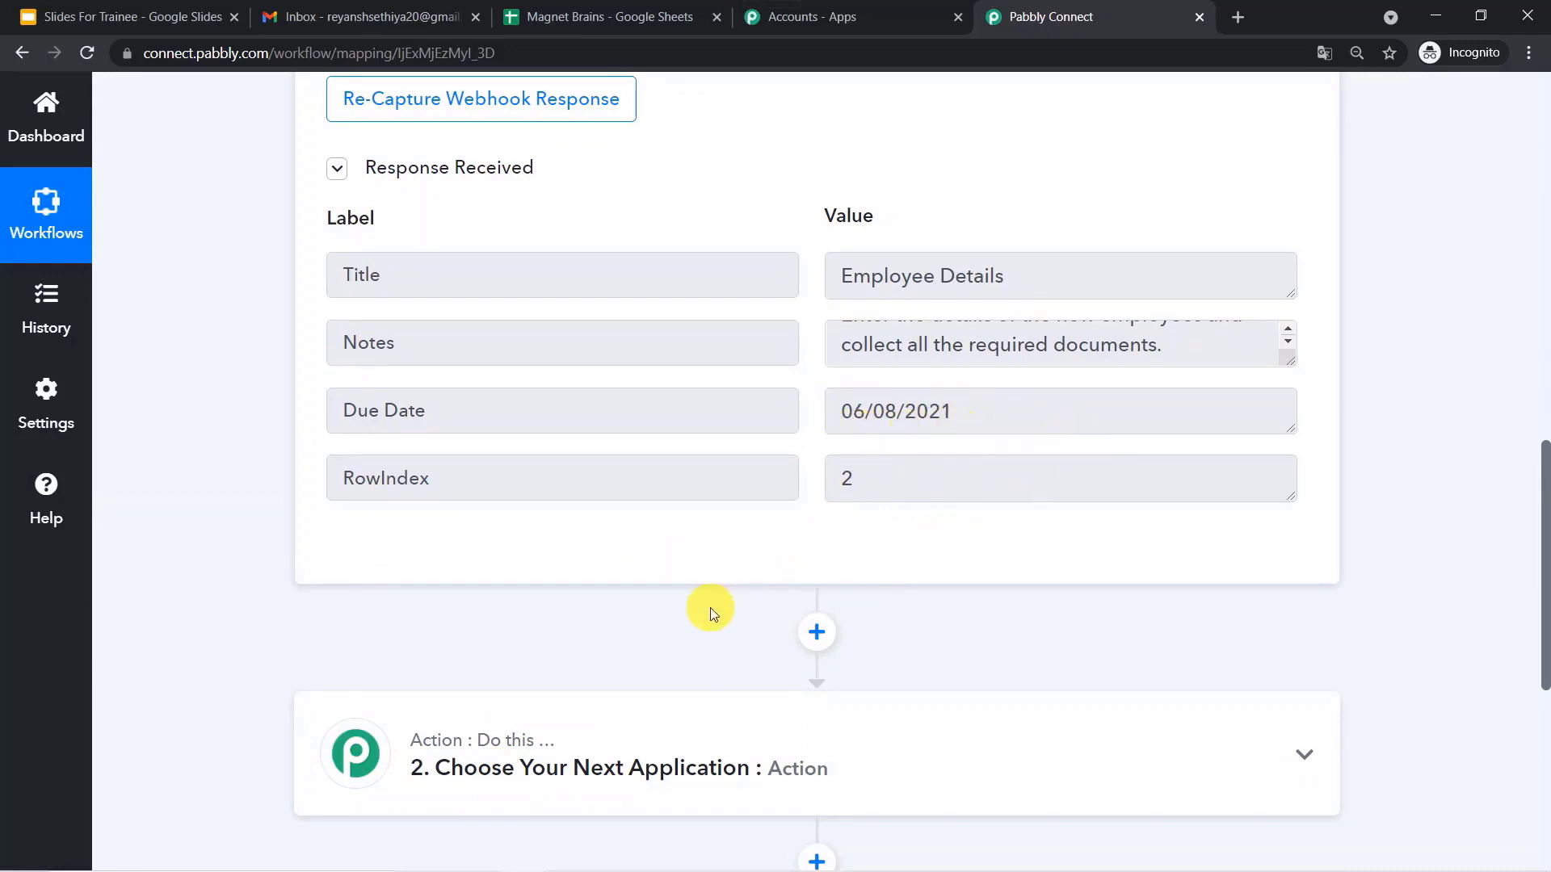
{"action": "scroll", "coordinate": [711, 598], "scroll_direction": "down", "scroll_amount": 1}
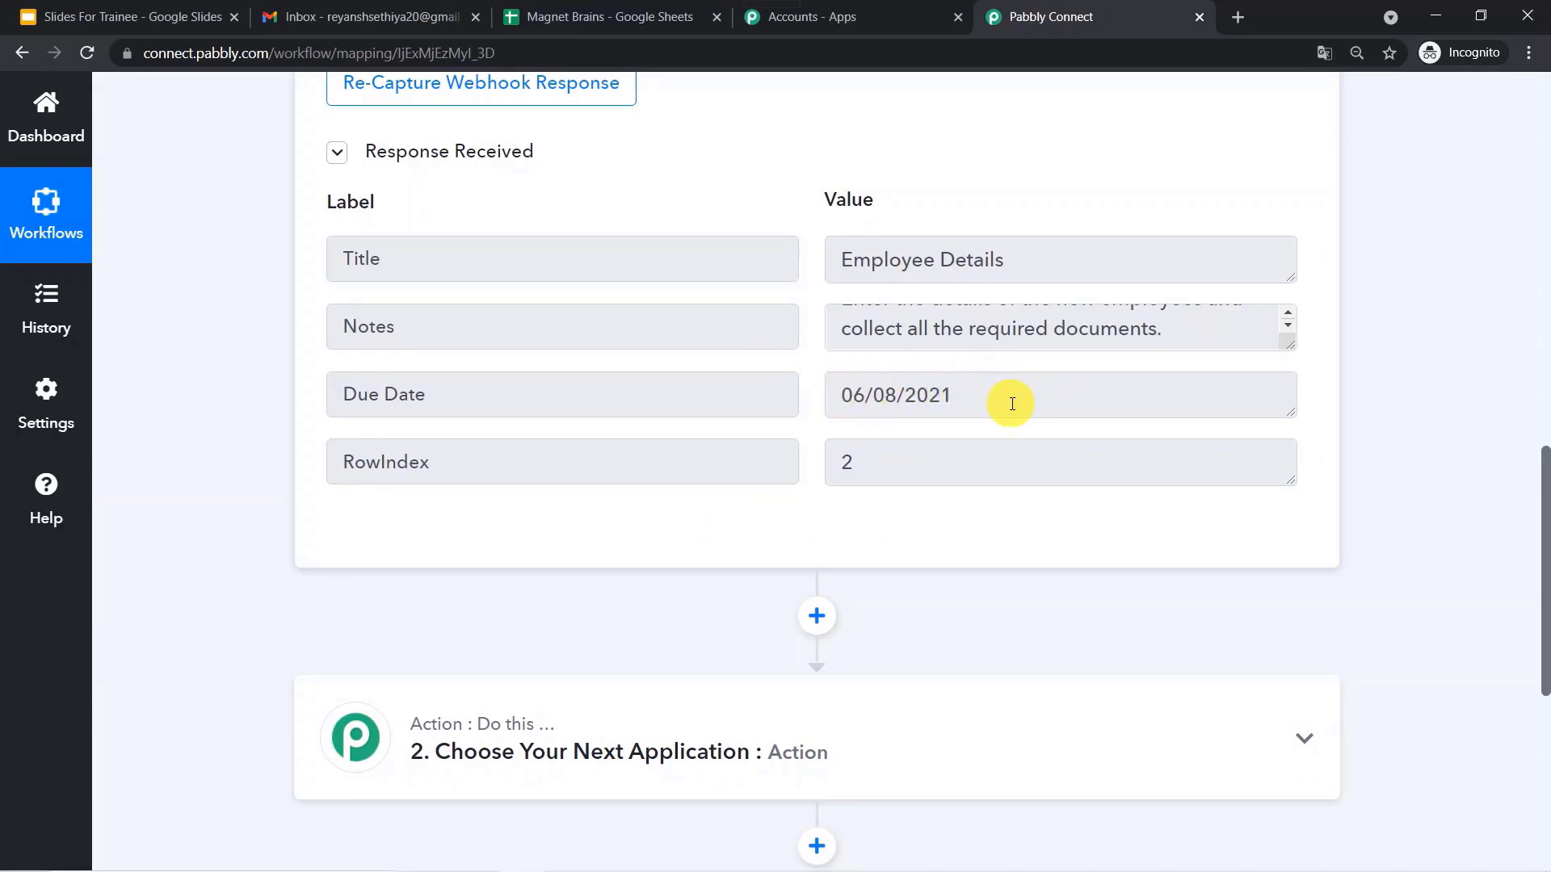
Choose Date/Time Formatter by Pabbly as the app for the workflow's second step.
{"action": "scroll", "coordinate": [542, 599], "scroll_direction": "down", "scroll_amount": 2}
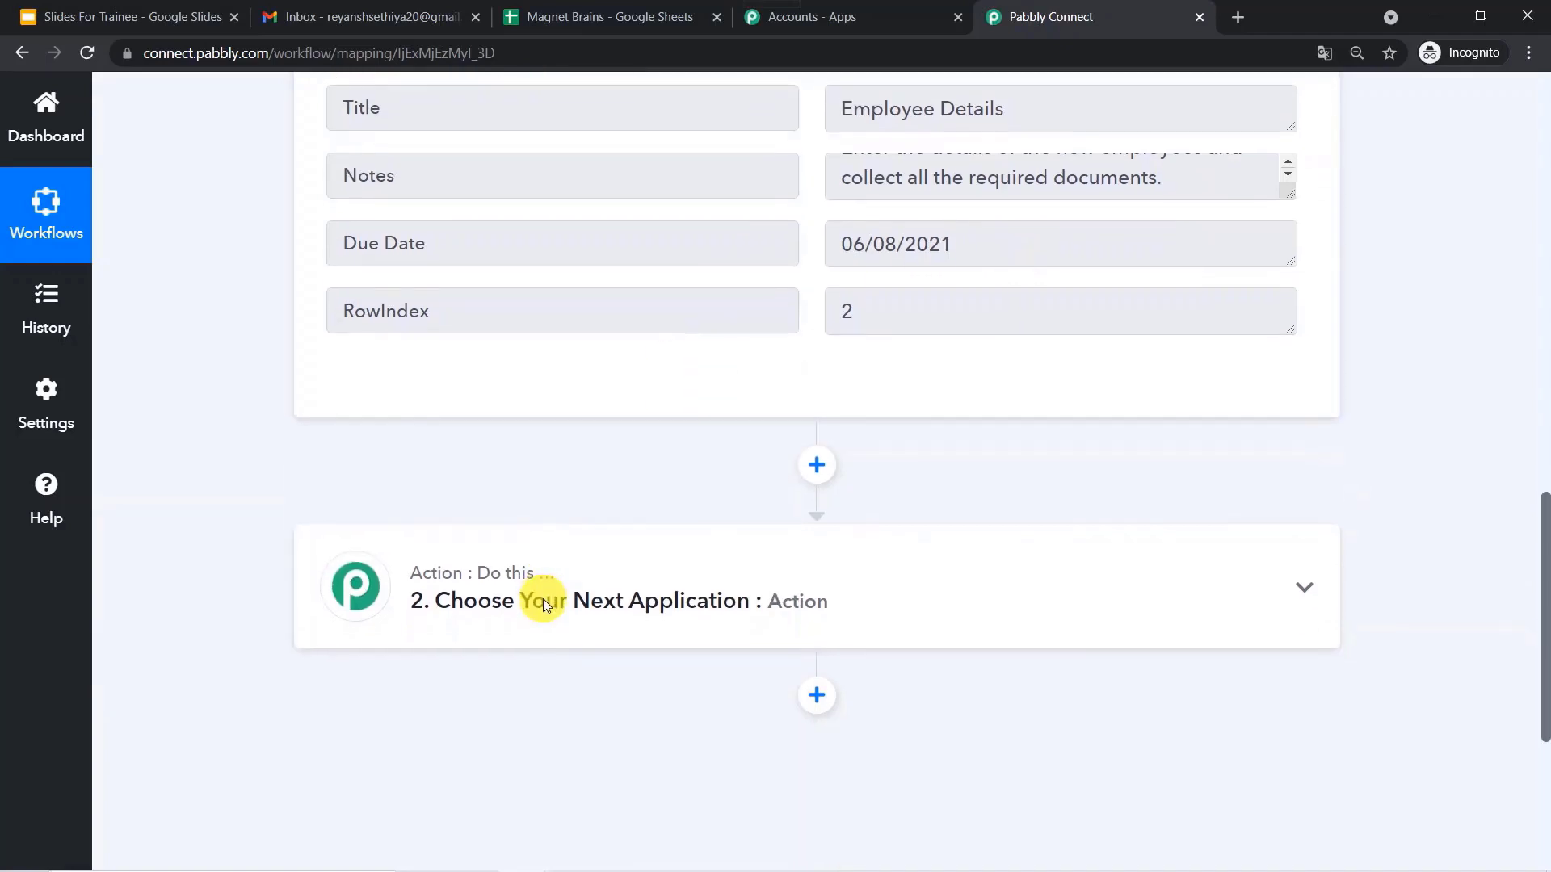
{"action": "left_click", "coordinate": [612, 589]}
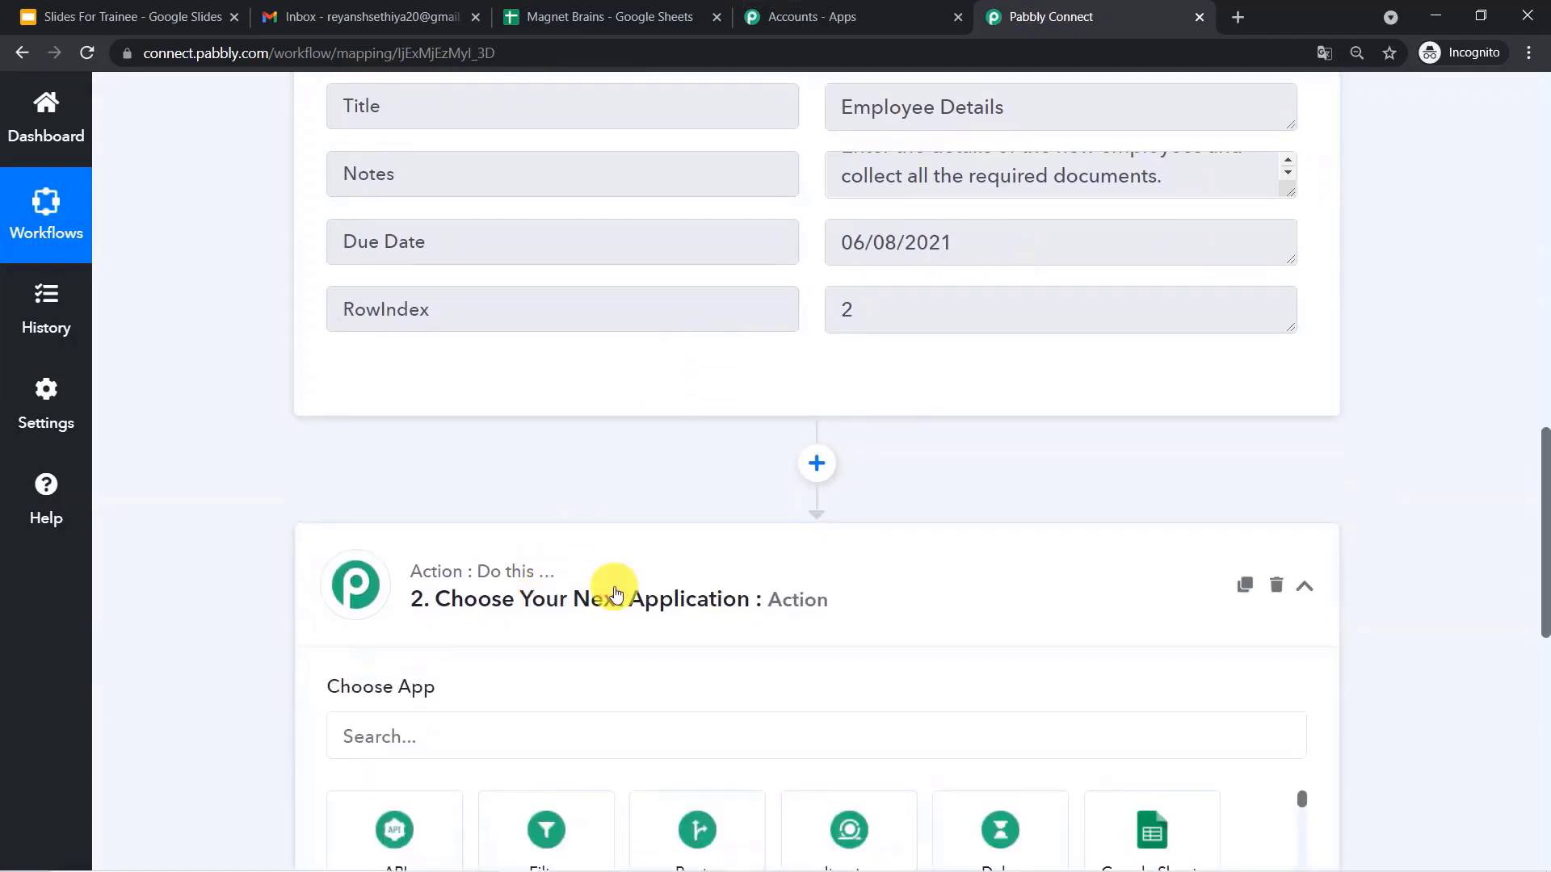
{"action": "scroll", "coordinate": [614, 586], "scroll_direction": "down", "scroll_amount": 2}
{"action": "left_click", "coordinate": [555, 527]}
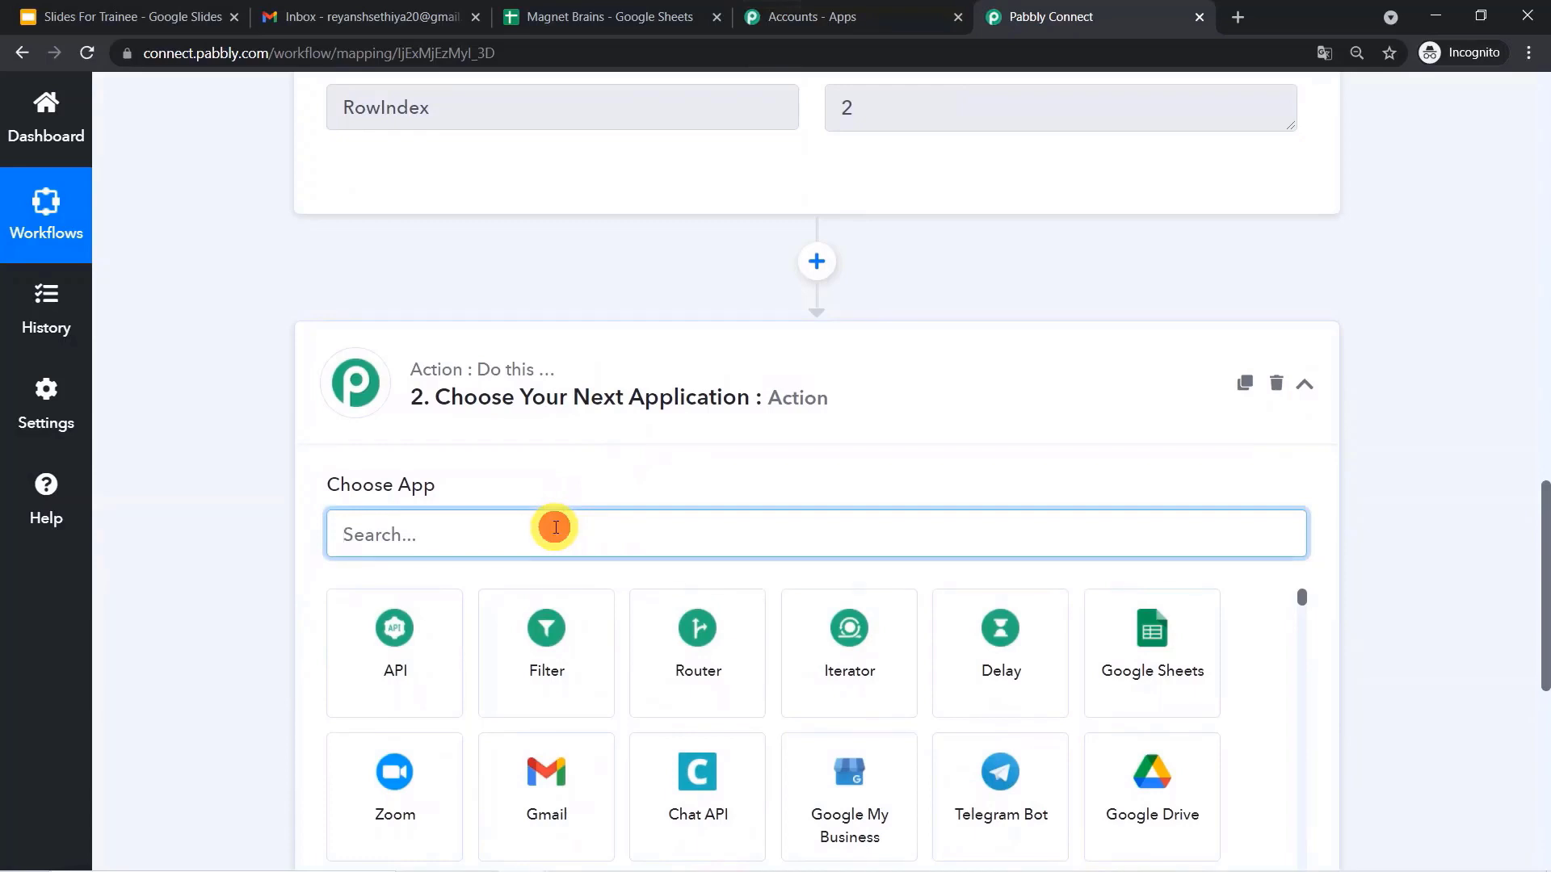
{"action": "type", "text": "date"}
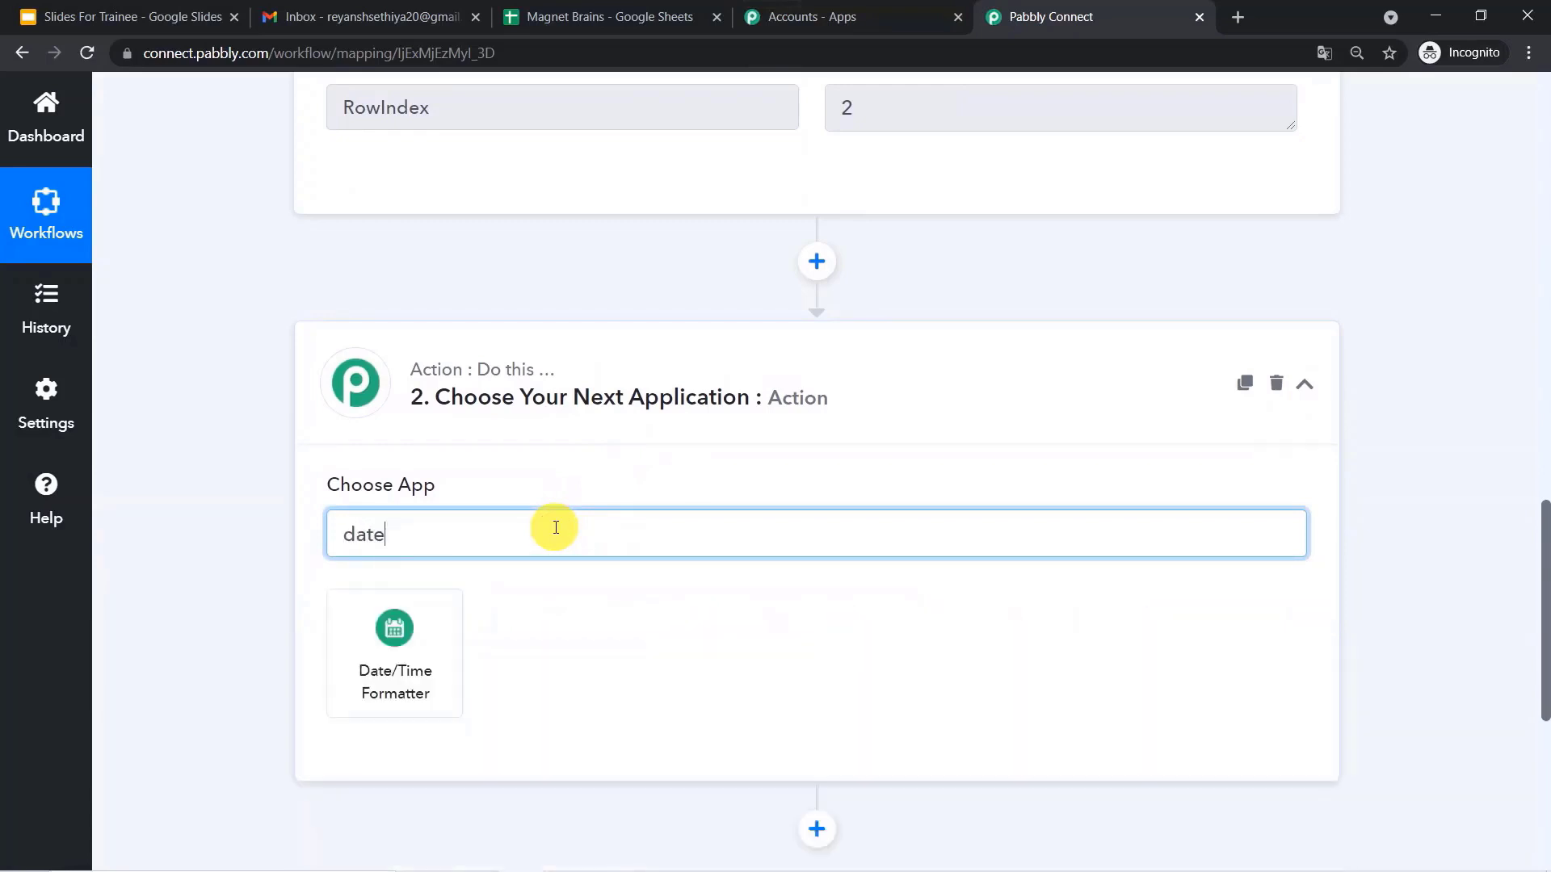
{"action": "left_click", "coordinate": [424, 637]}
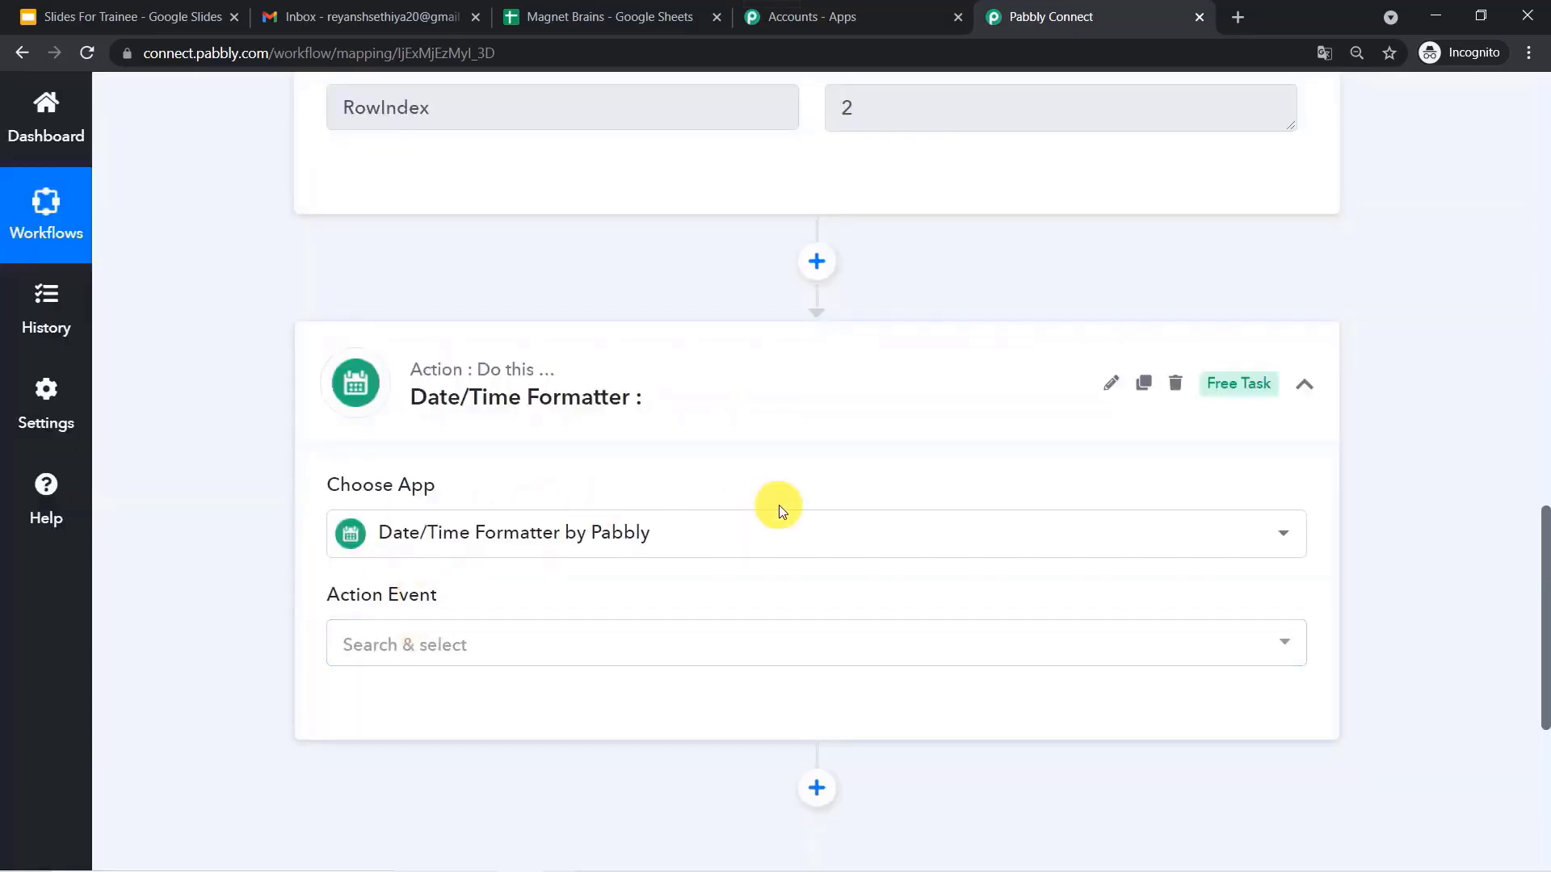
Set the Date/Time Formatter's action event to Format Date with Time Zone and connect it.
{"action": "scroll", "coordinate": [778, 509], "scroll_direction": "down", "scroll_amount": 2}
{"action": "left_click", "coordinate": [693, 506]}
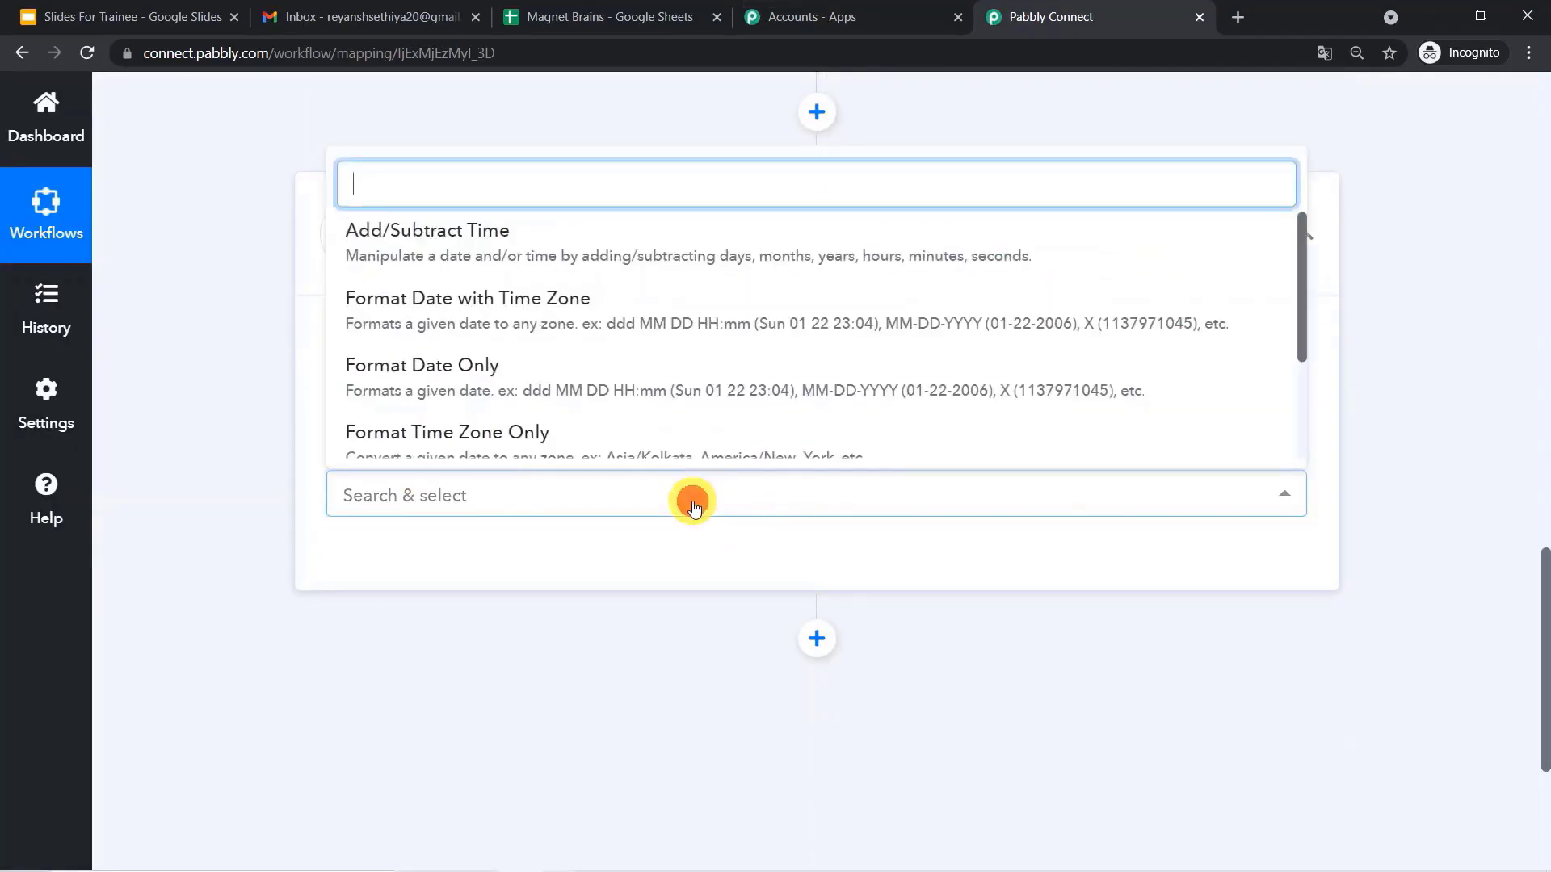
{"action": "left_click", "coordinate": [552, 313]}
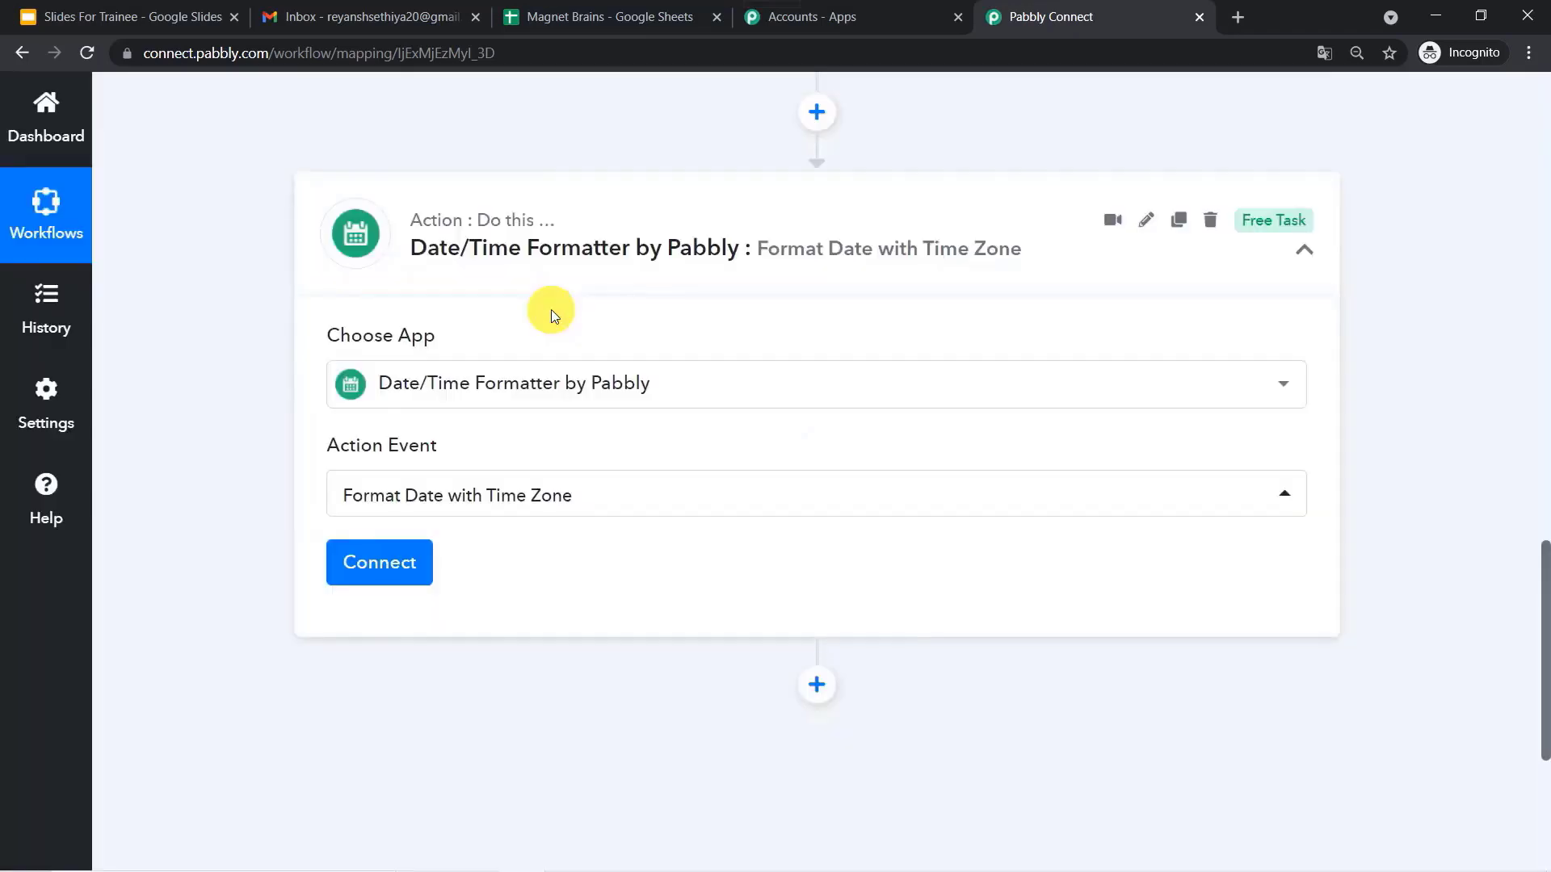
{"action": "left_click", "coordinate": [391, 568]}
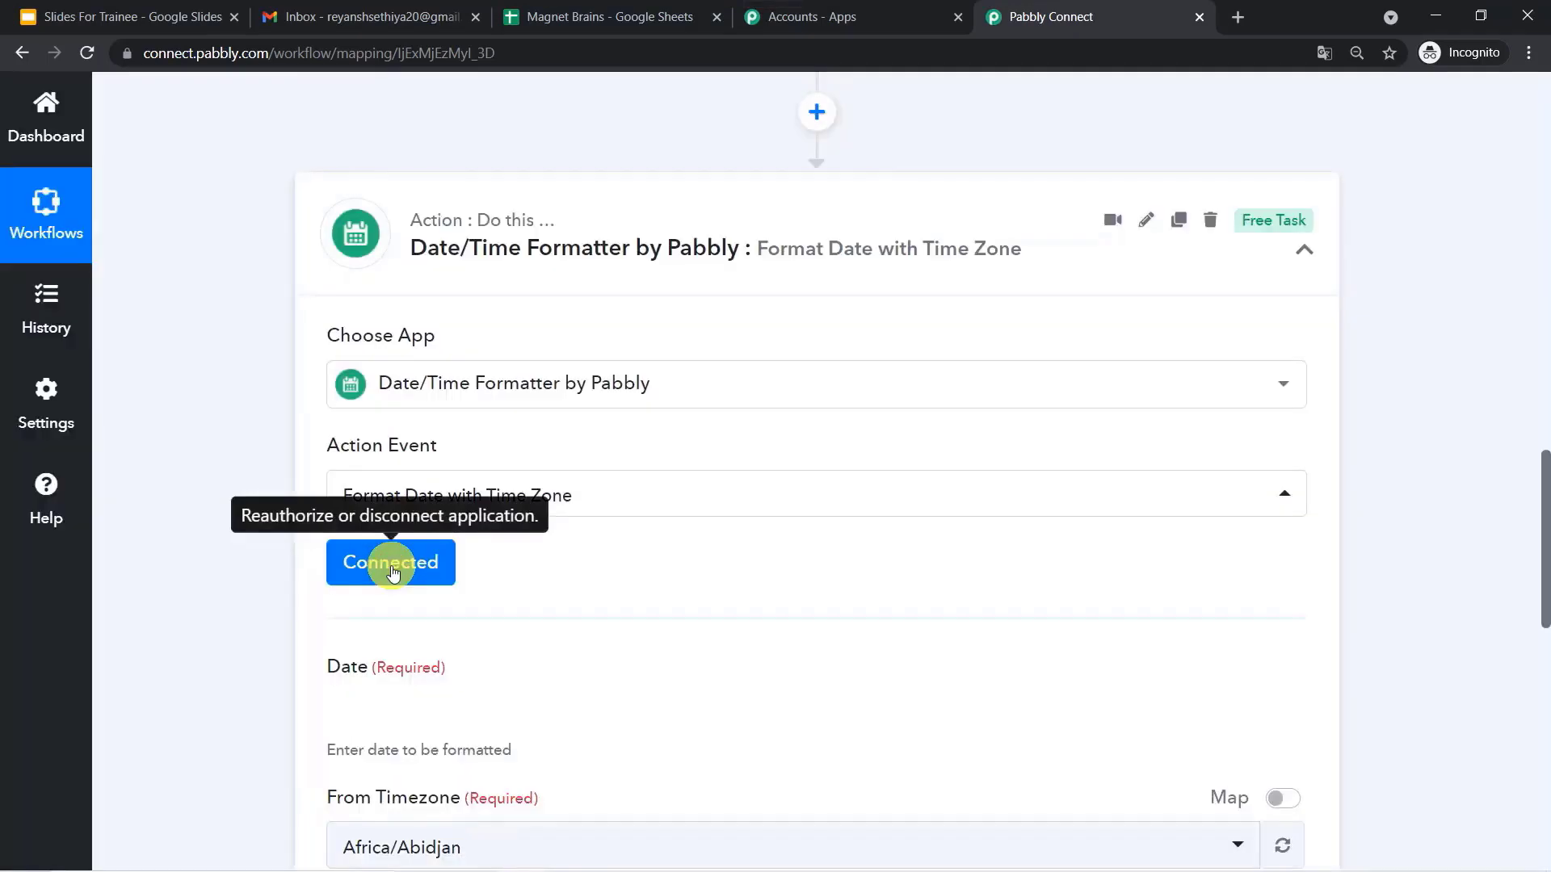
Map the Due Date from the Google Sheets new row trigger into the formatter's Date field.
{"action": "scroll", "coordinate": [681, 586], "scroll_direction": "down", "scroll_amount": 3}
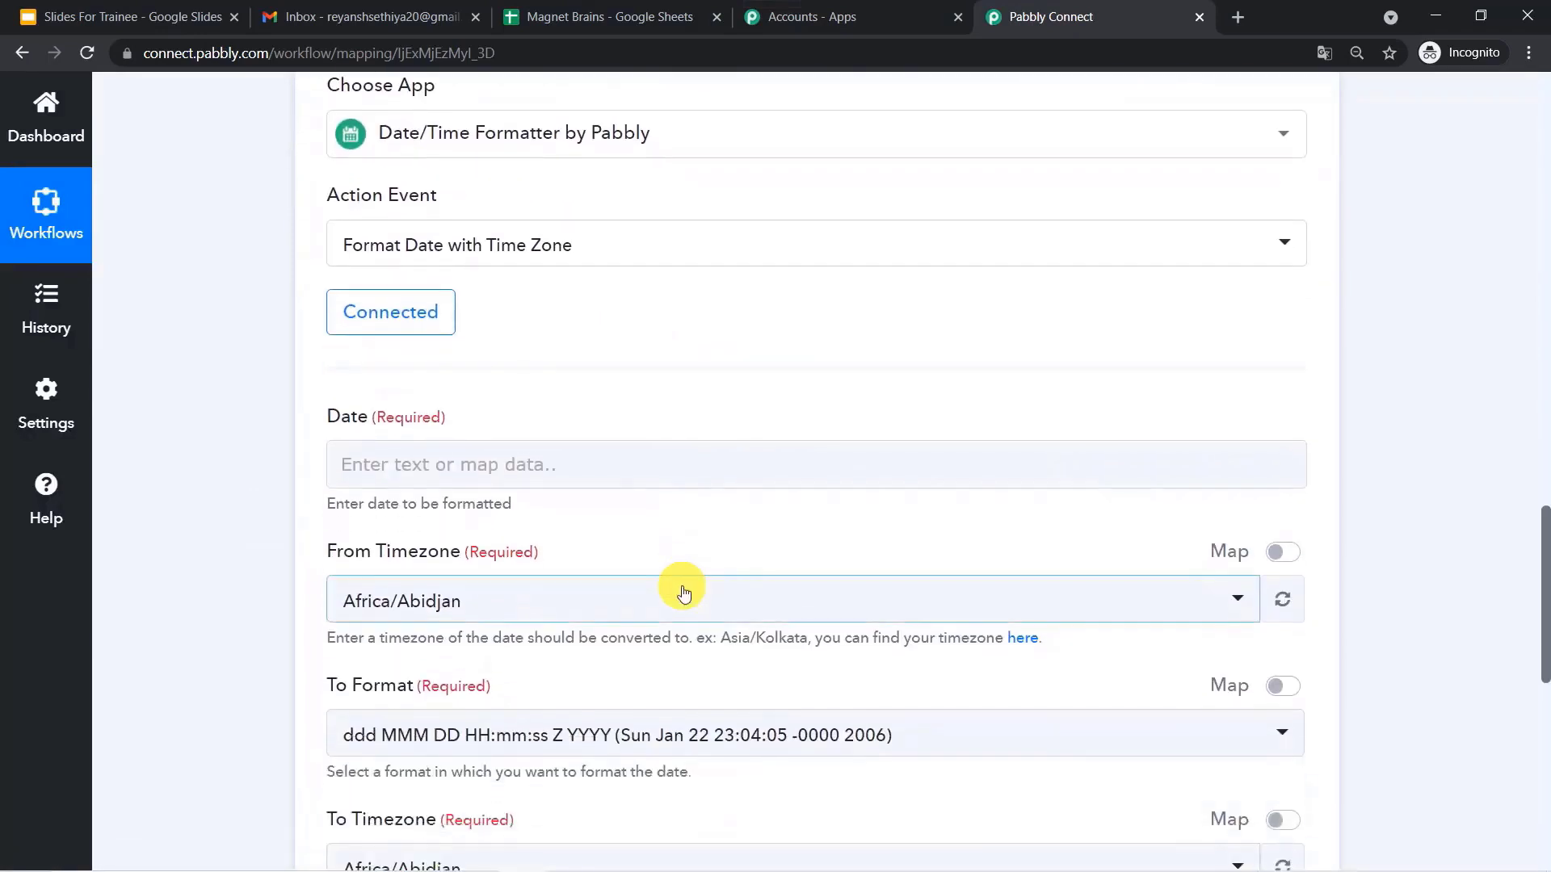
{"action": "left_click", "coordinate": [348, 446]}
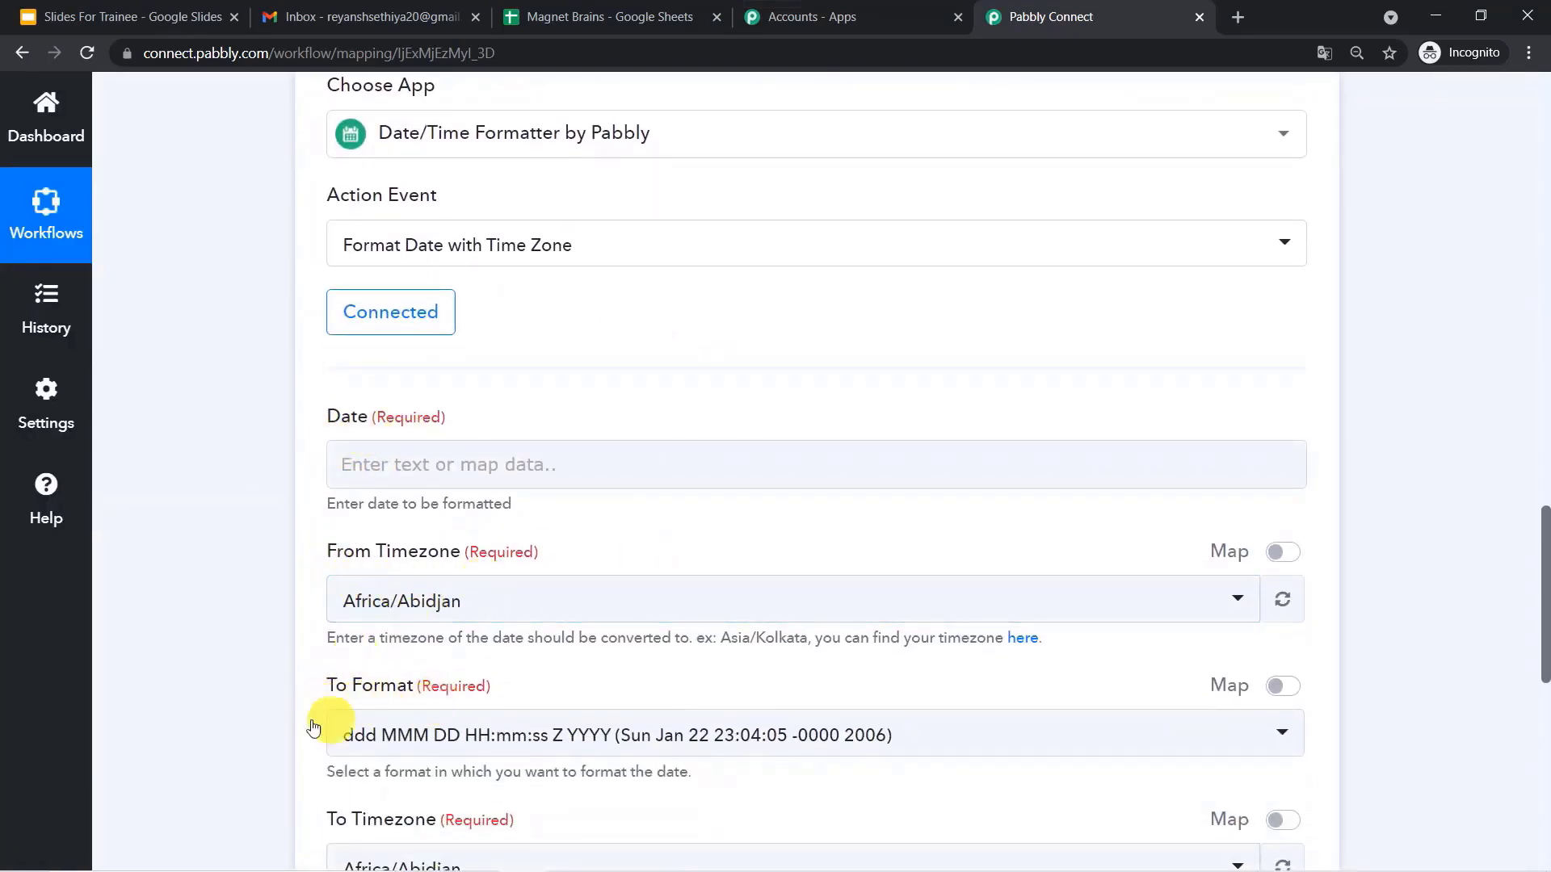
{"action": "scroll", "coordinate": [180, 720], "scroll_direction": "down", "scroll_amount": 1}
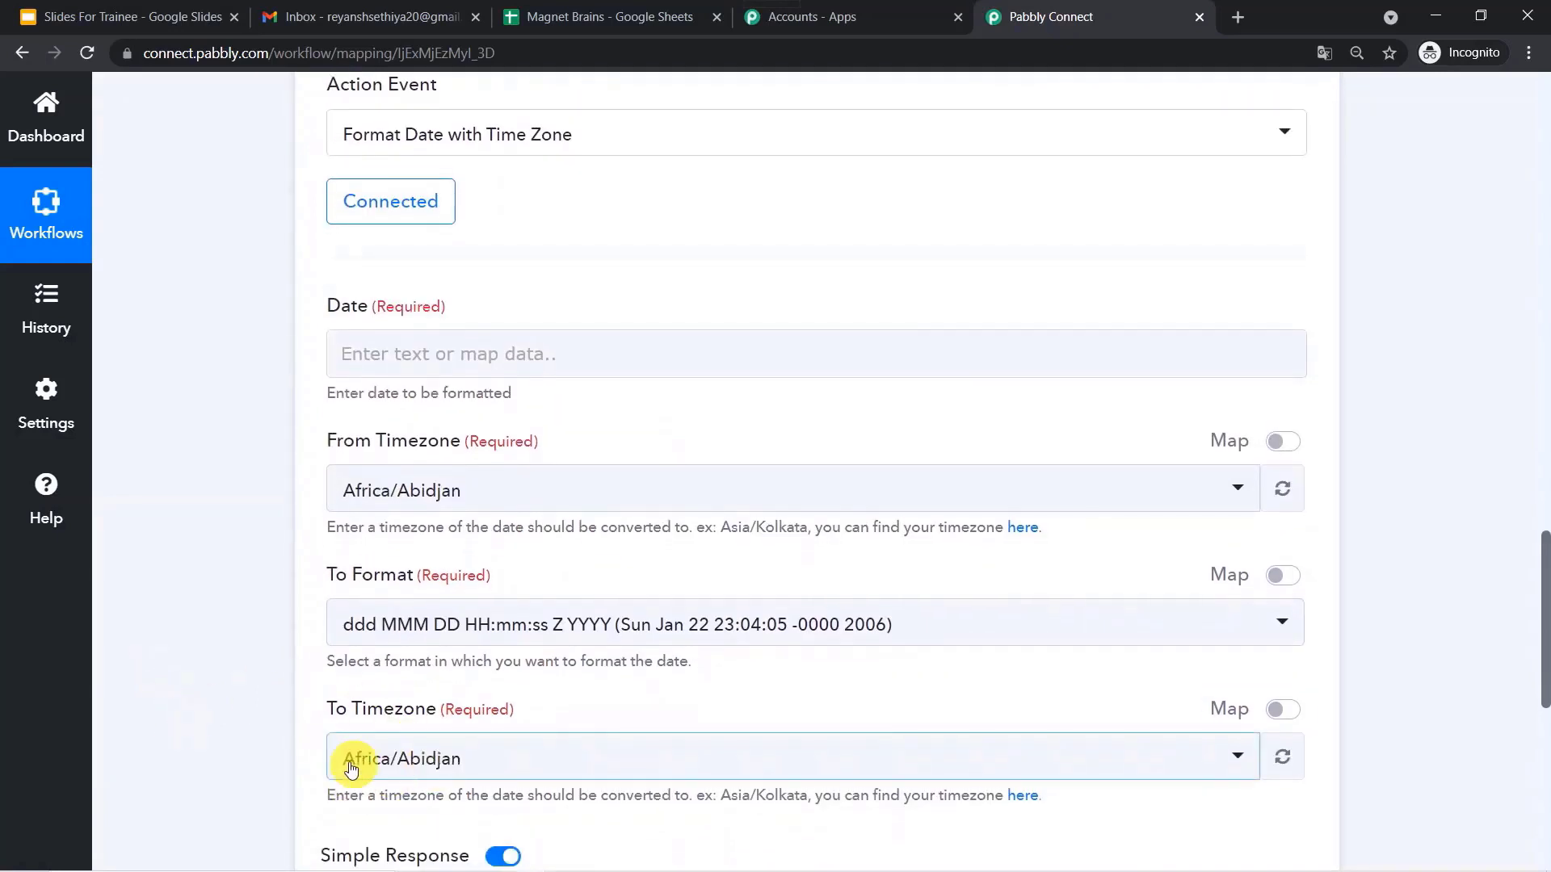
{"action": "scroll", "coordinate": [250, 607], "scroll_direction": "up", "scroll_amount": 3}
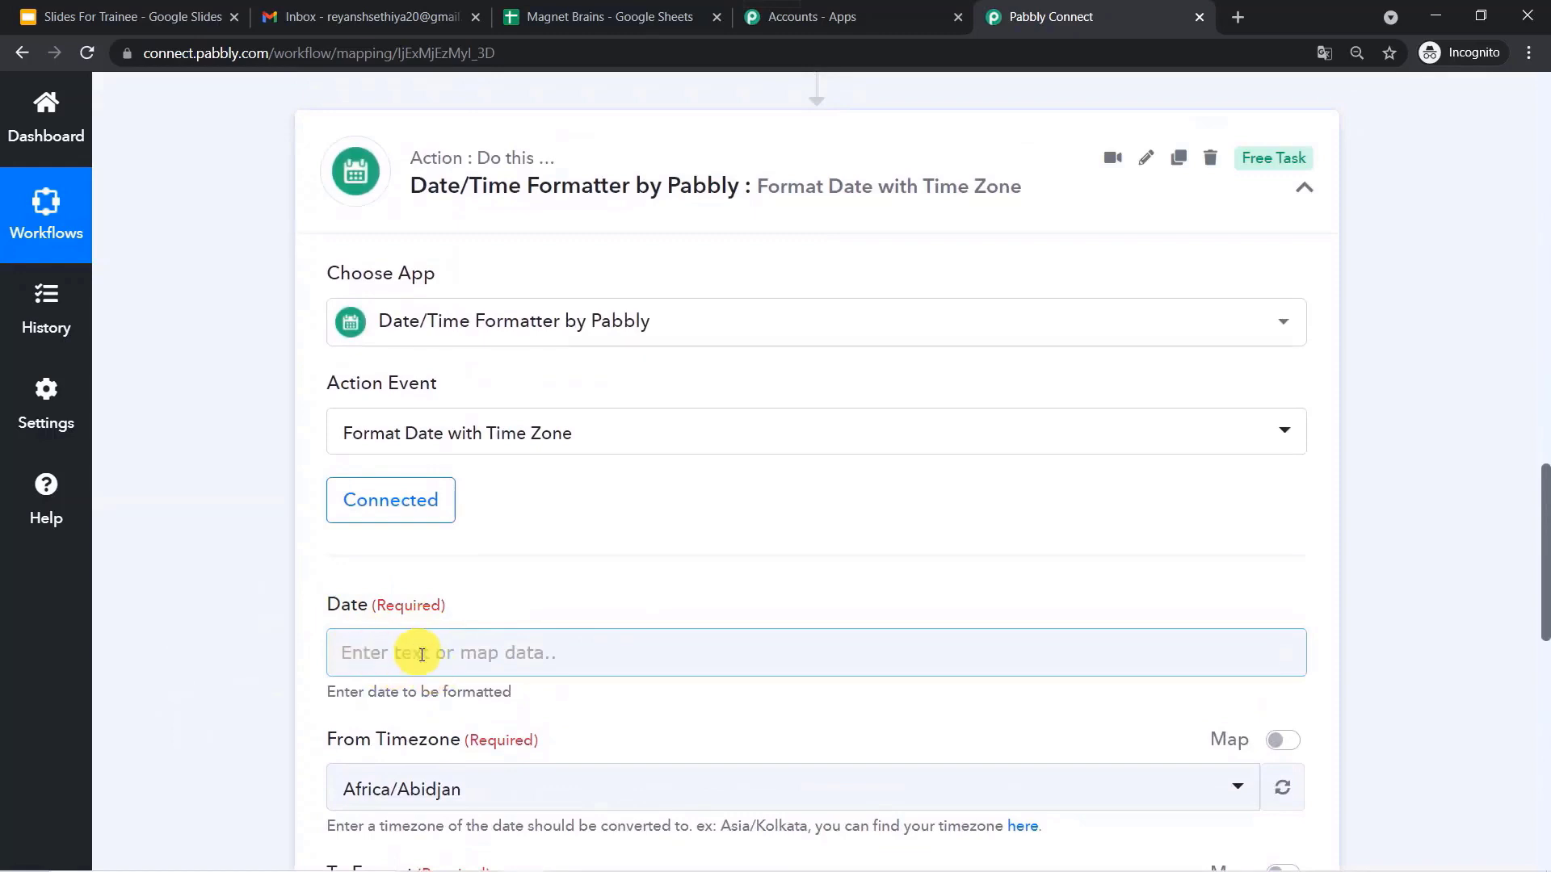
{"action": "scroll", "coordinate": [229, 575], "scroll_direction": "up", "scroll_amount": 6}
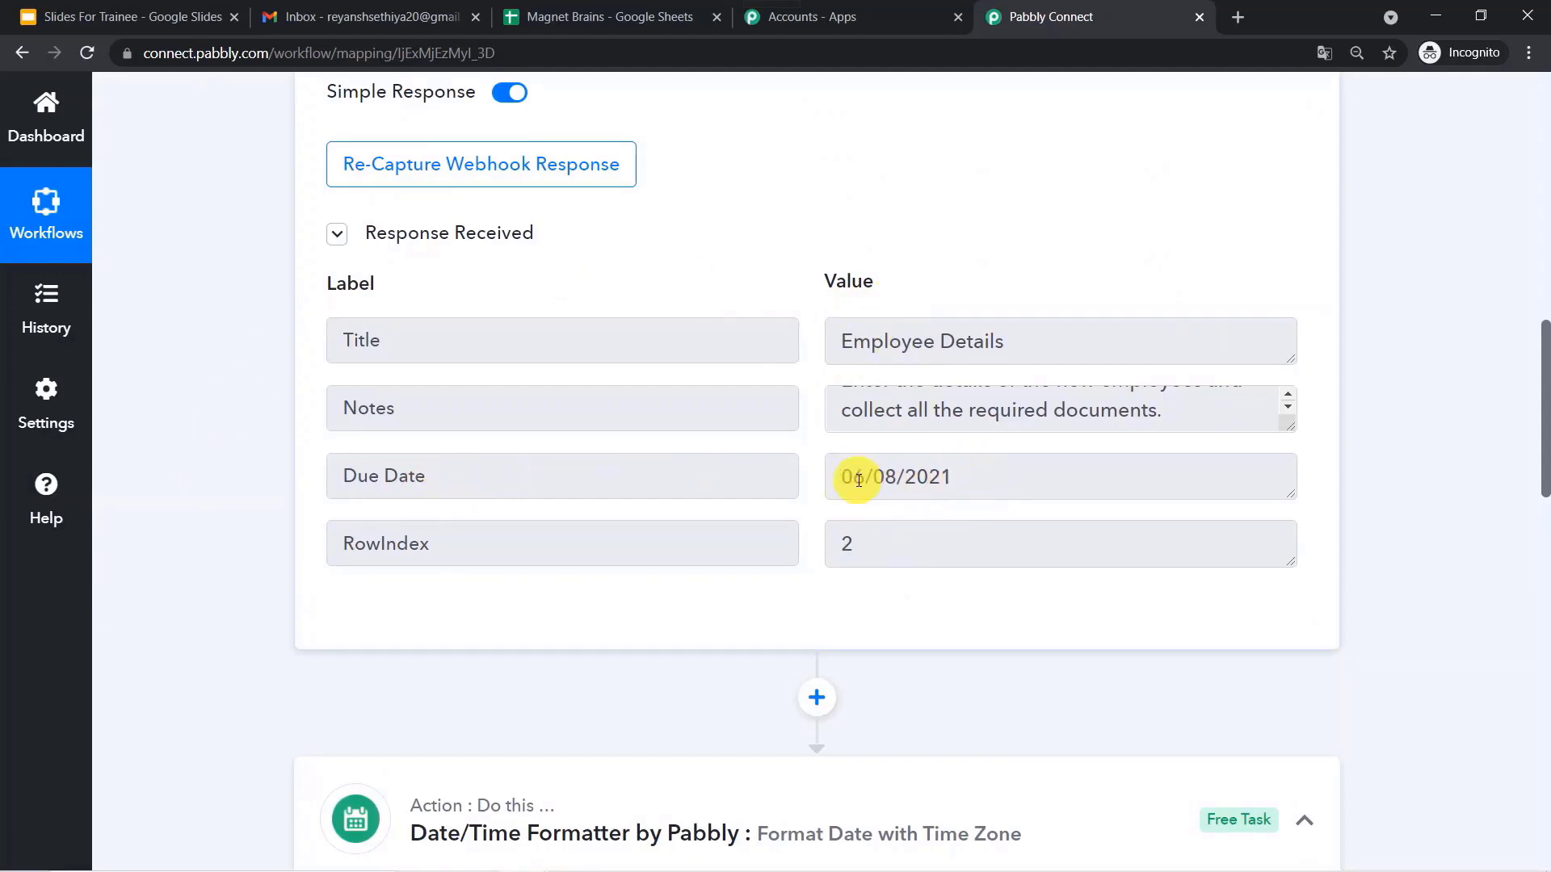
{"action": "scroll", "coordinate": [317, 719], "scroll_direction": "down", "scroll_amount": 10}
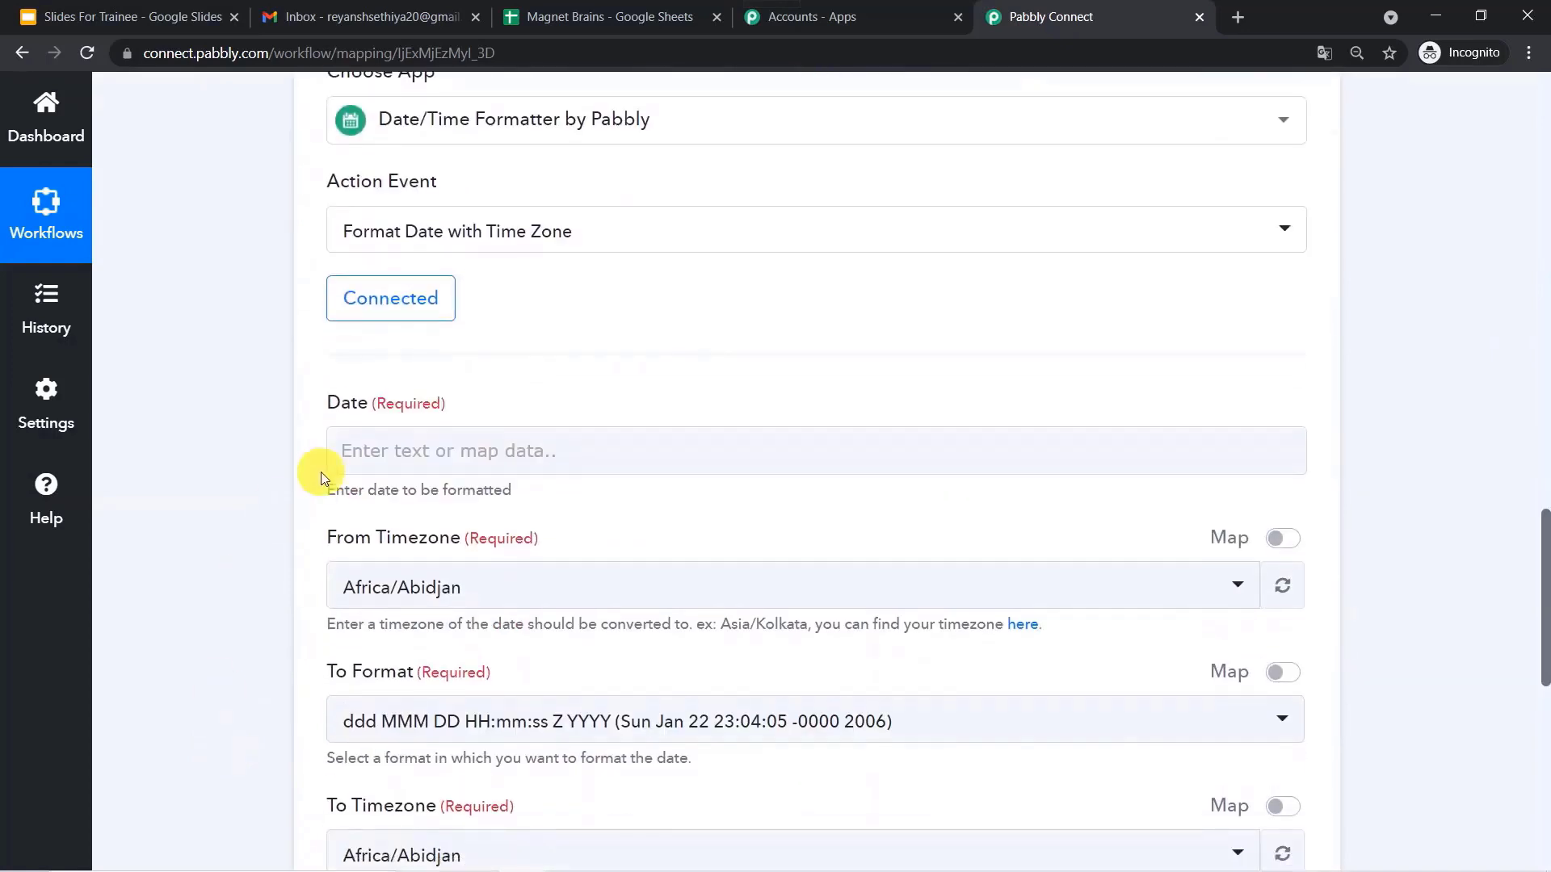
{"action": "left_click", "coordinate": [409, 457]}
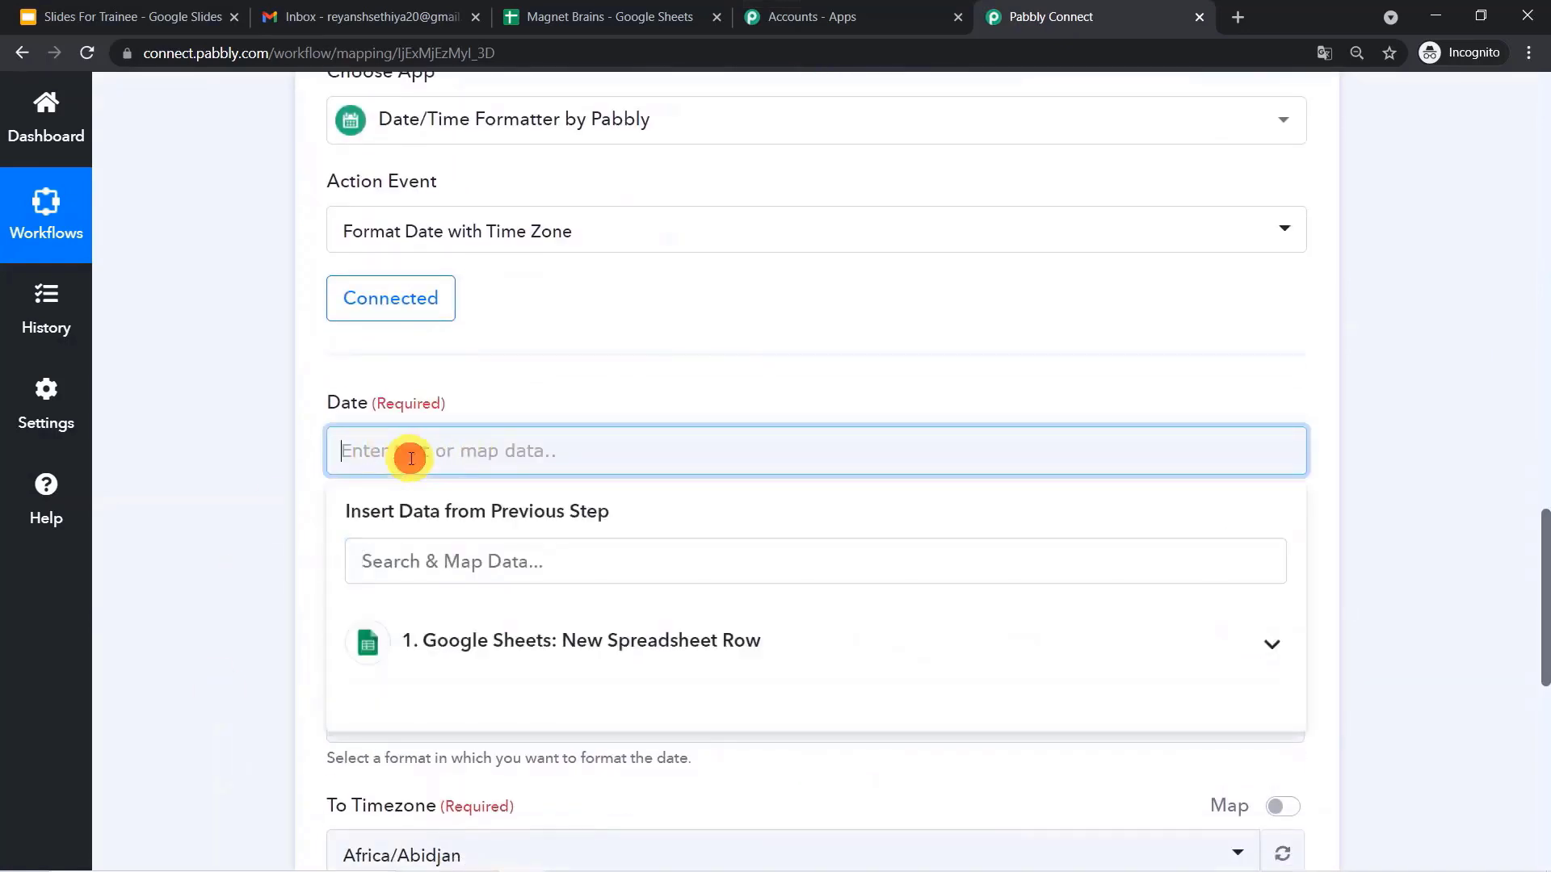
{"action": "left_click", "coordinate": [569, 646]}
{"action": "scroll", "coordinate": [606, 453], "scroll_direction": "down", "scroll_amount": 3}
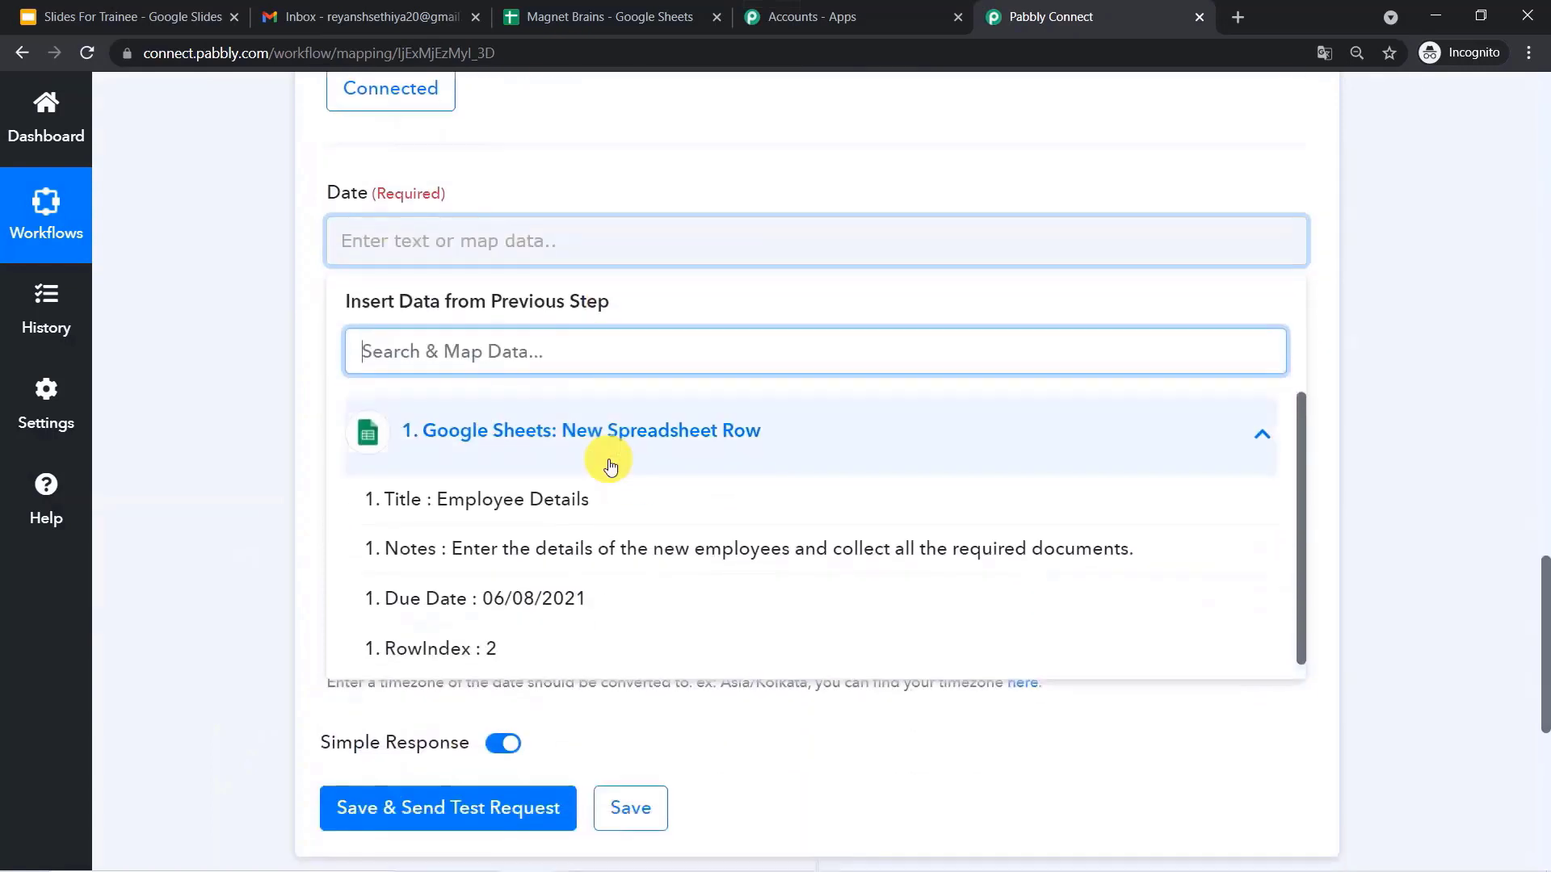
{"action": "left_click", "coordinate": [507, 602]}
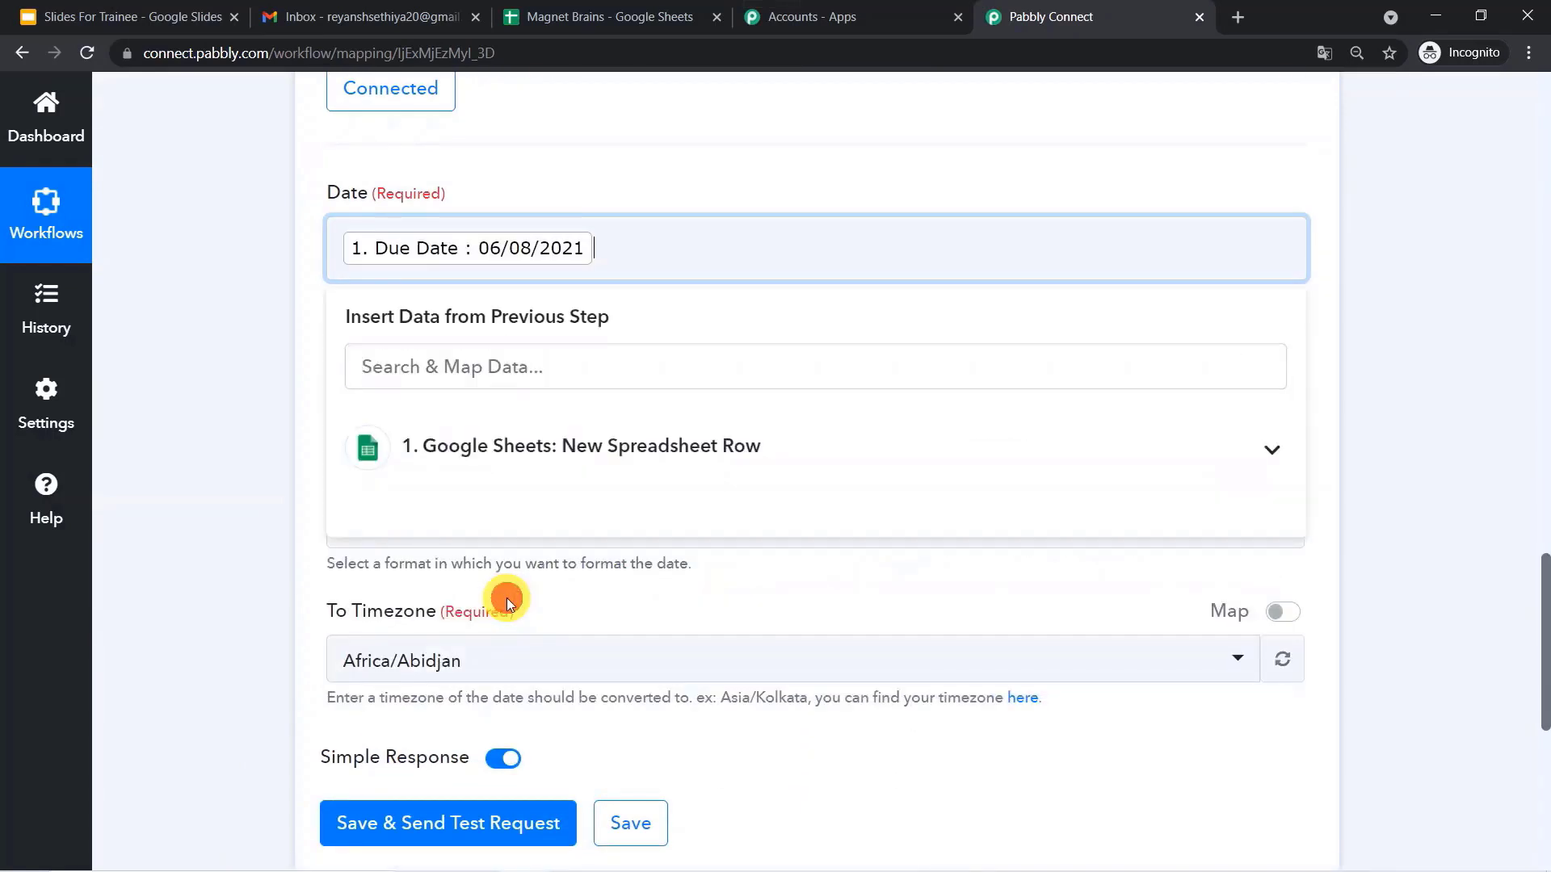
{"action": "left_click", "coordinate": [172, 460]}
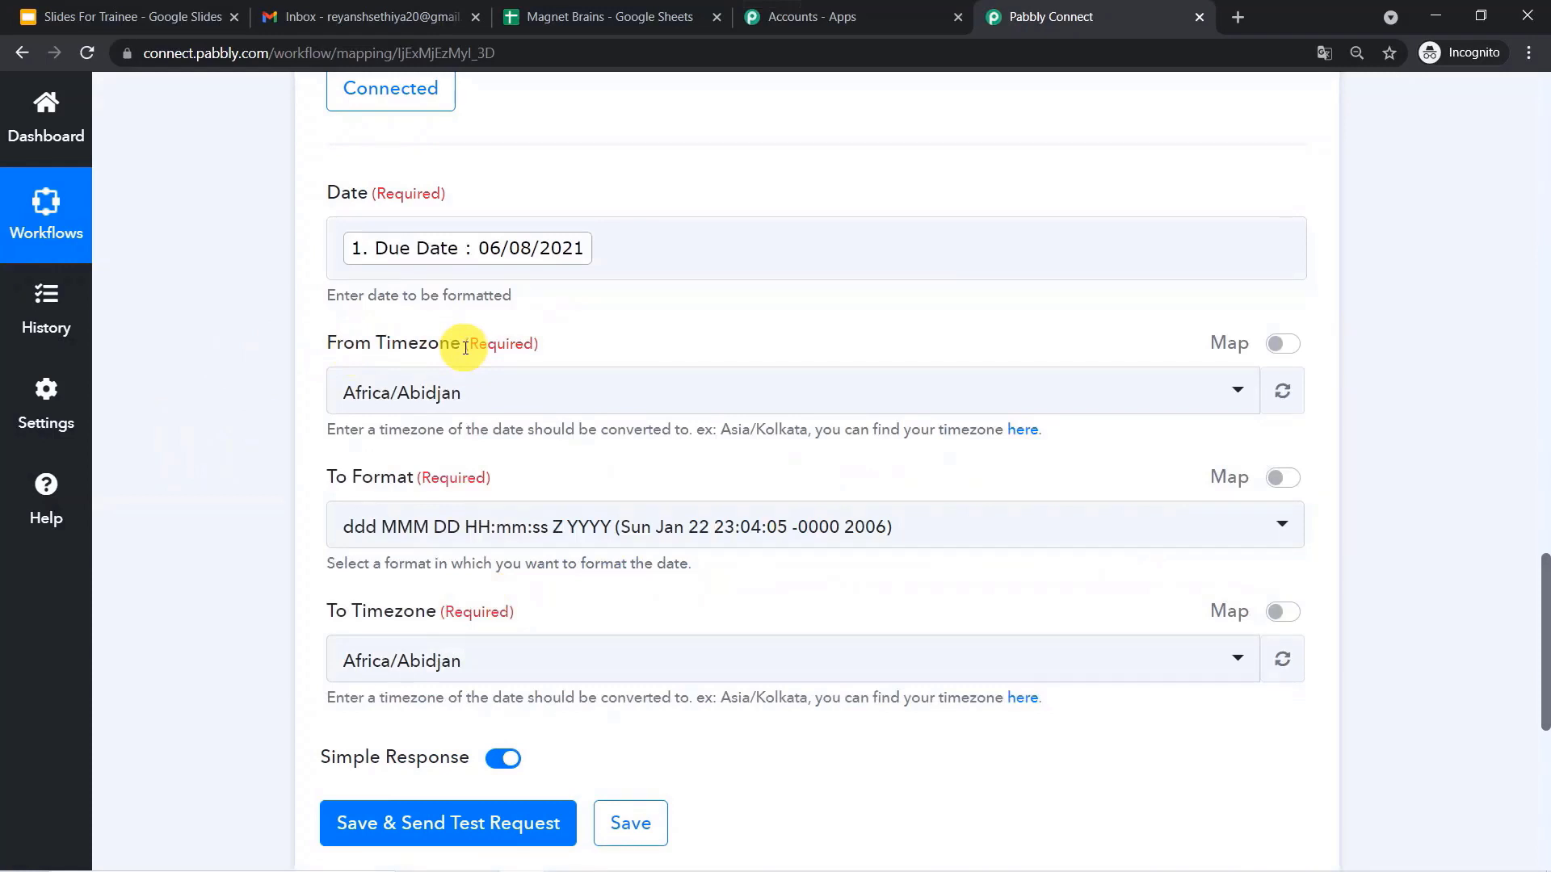
Set the date formatter's From Timezone to Asia/Kolkata.
{"action": "left_click", "coordinate": [482, 397]}
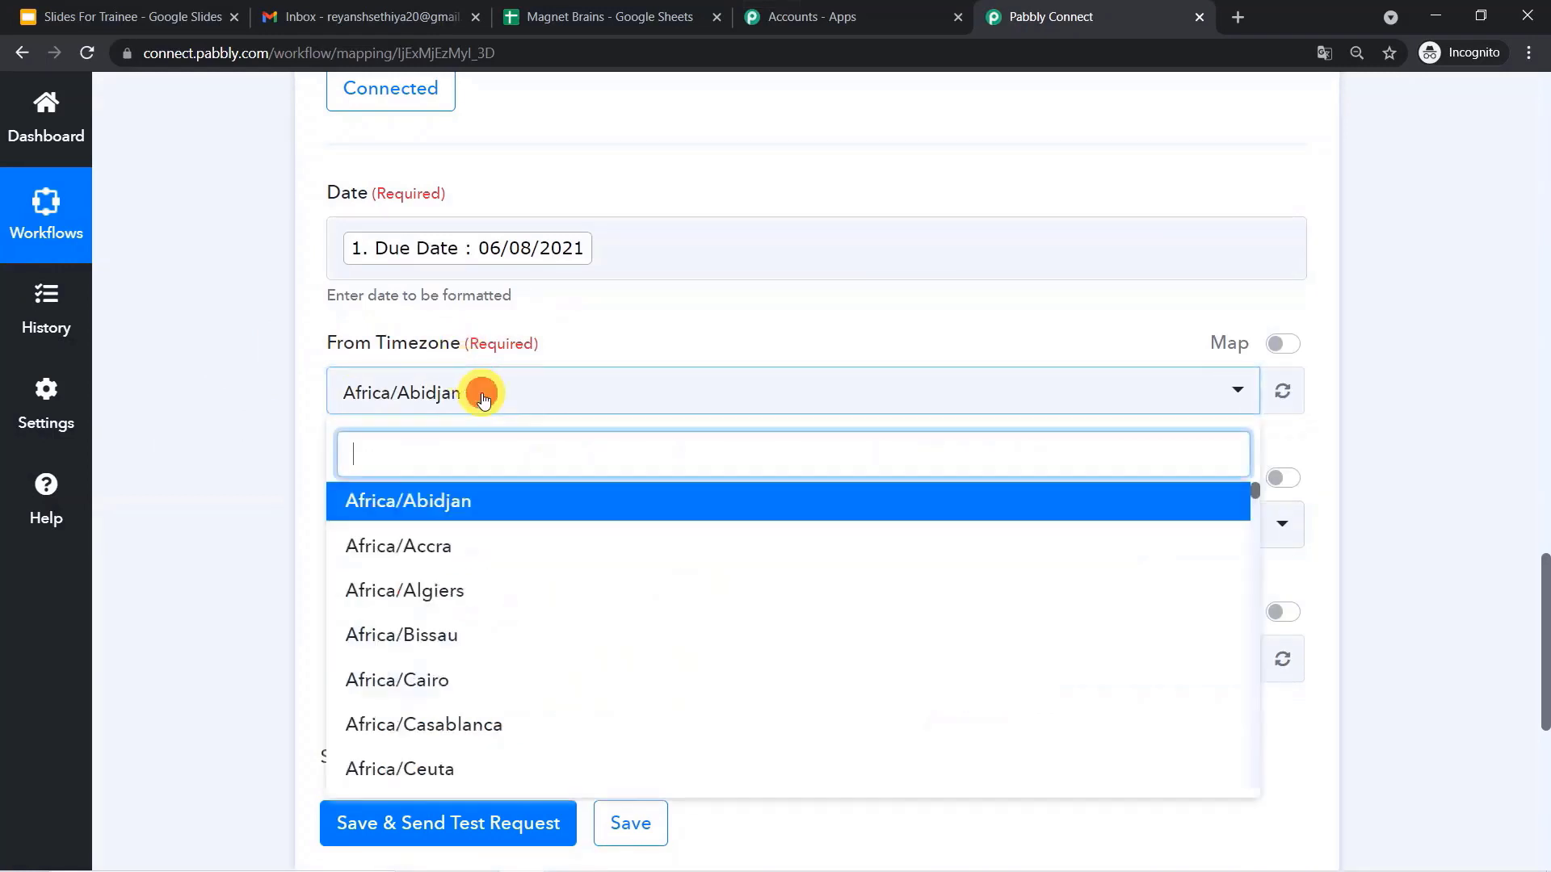
{"action": "type", "text": "kol"}
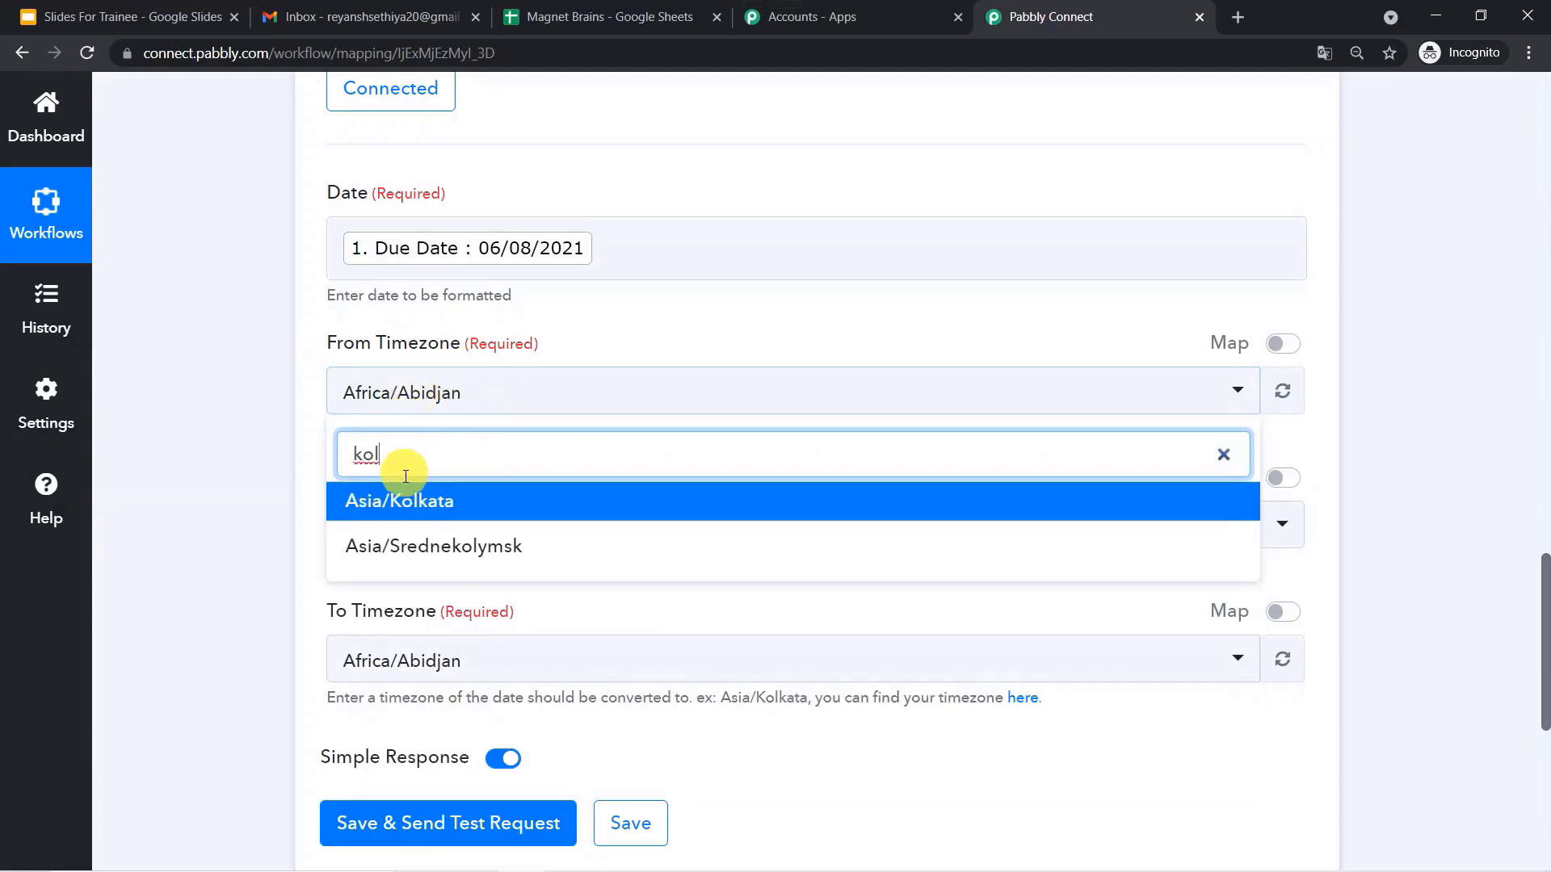
{"action": "left_click", "coordinate": [414, 504]}
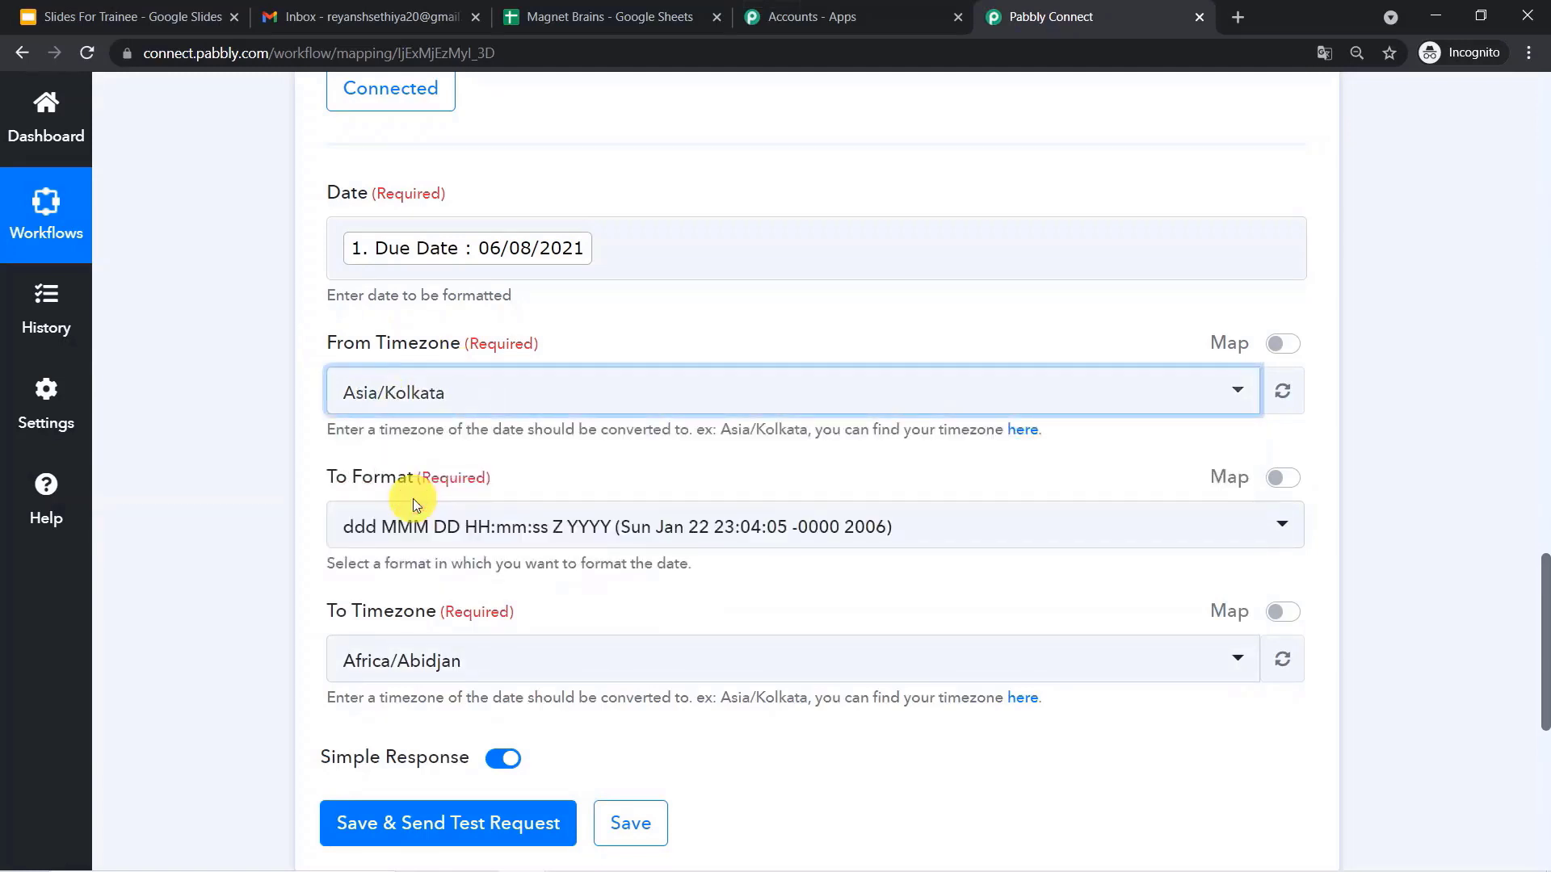
{"action": "left_click", "coordinate": [253, 502]}
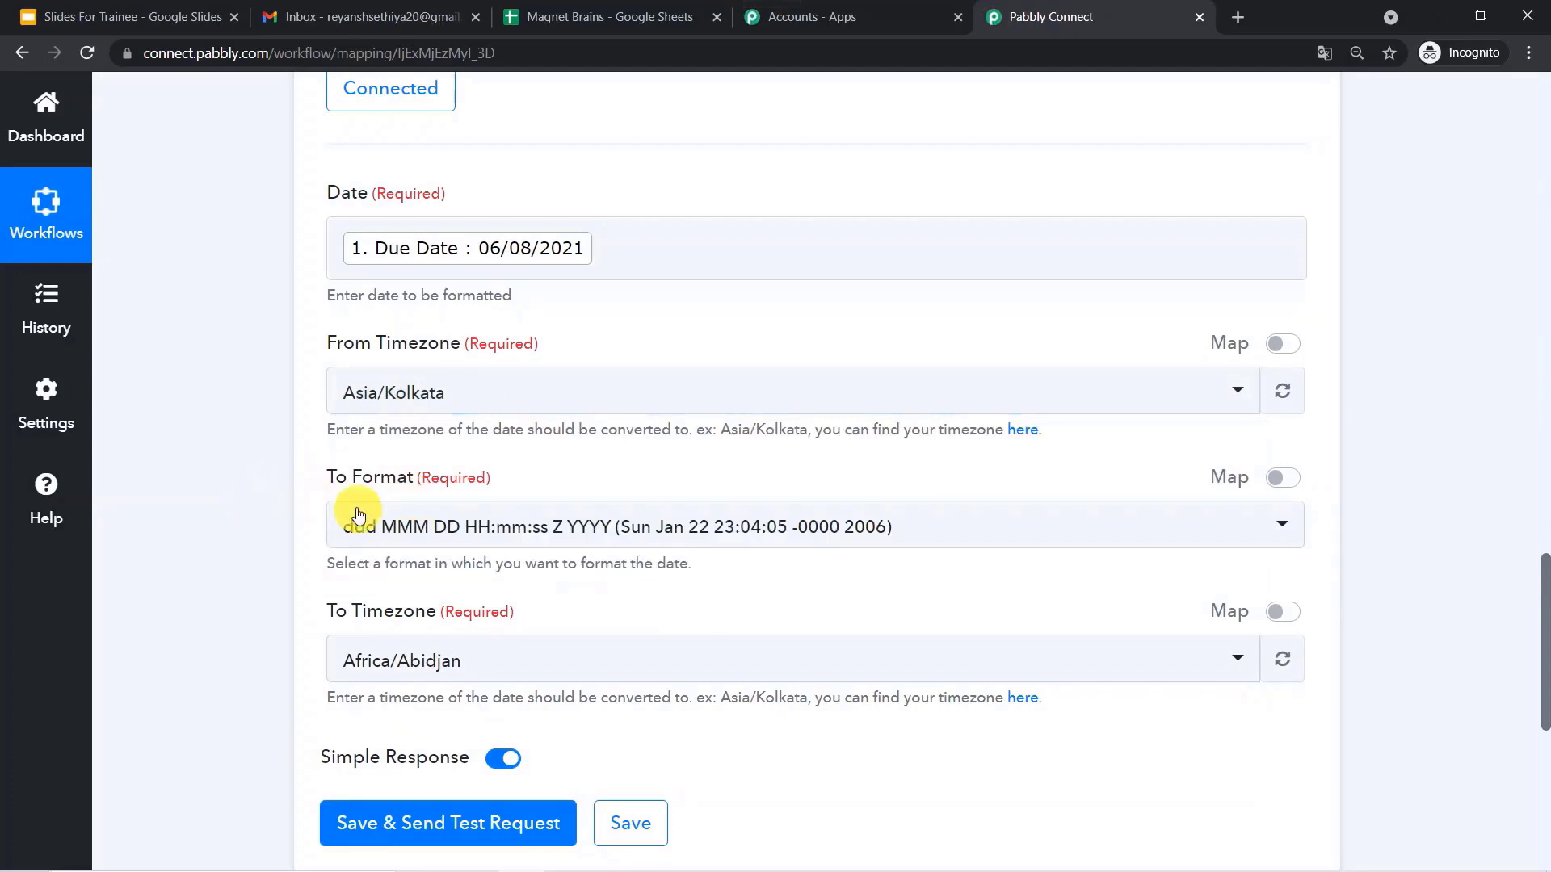
Set the date formatter's To Format to YYYY-MM-DDTHH:mm:ssZ (2006-01-22T23:04:05-0000).
{"action": "left_click", "coordinate": [375, 531]}
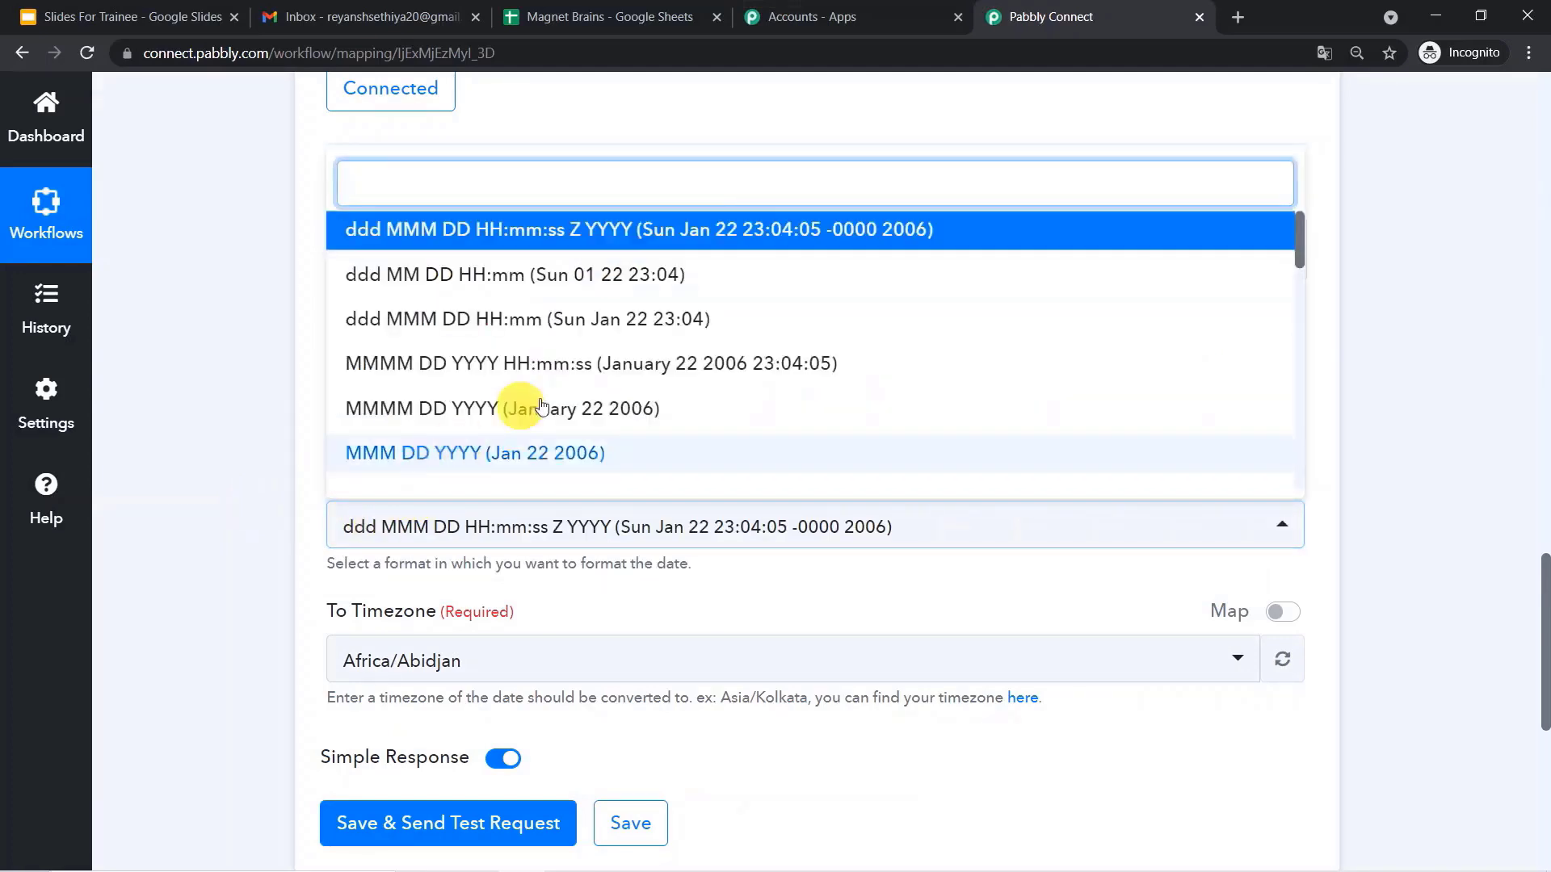
{"action": "scroll", "coordinate": [729, 311], "scroll_direction": "up", "scroll_amount": 1}
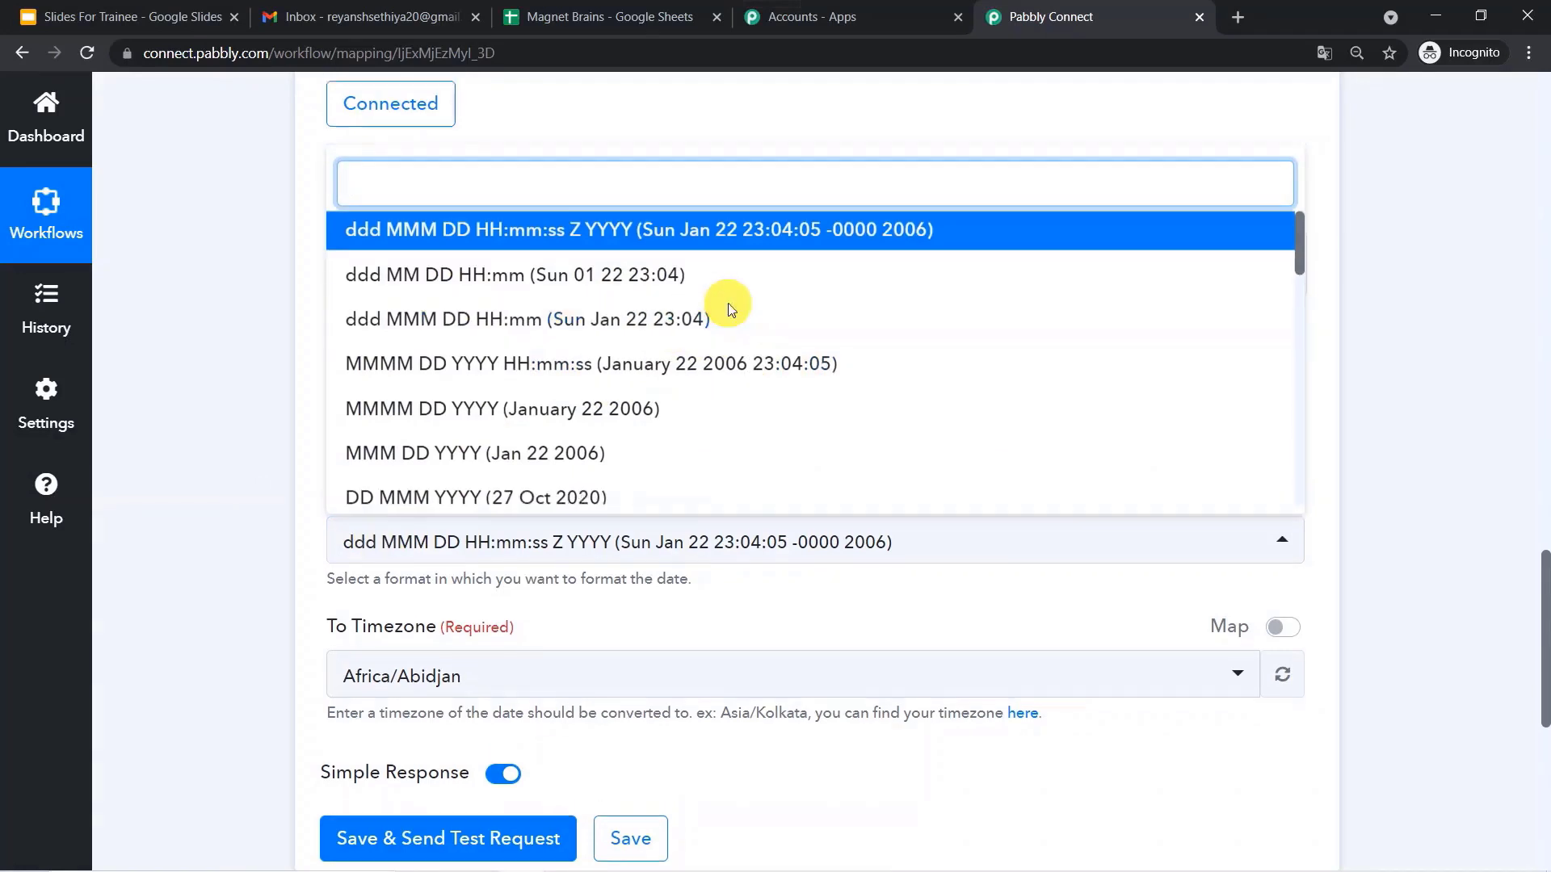
{"action": "scroll", "coordinate": [729, 311], "scroll_direction": "up", "scroll_amount": 1}
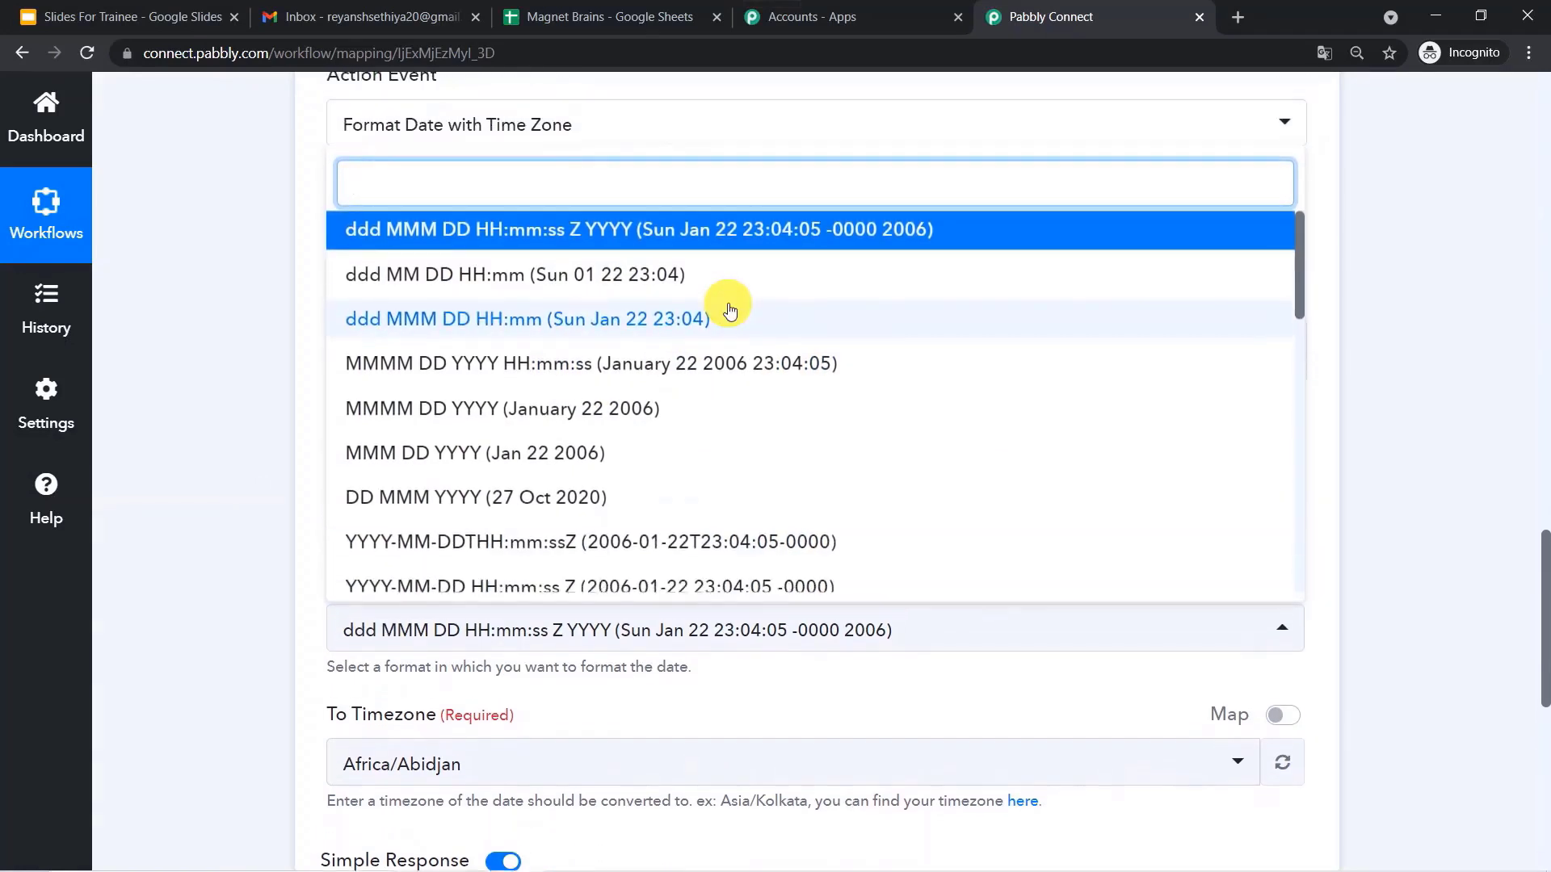
{"action": "scroll", "coordinate": [730, 311], "scroll_direction": "up", "scroll_amount": 2}
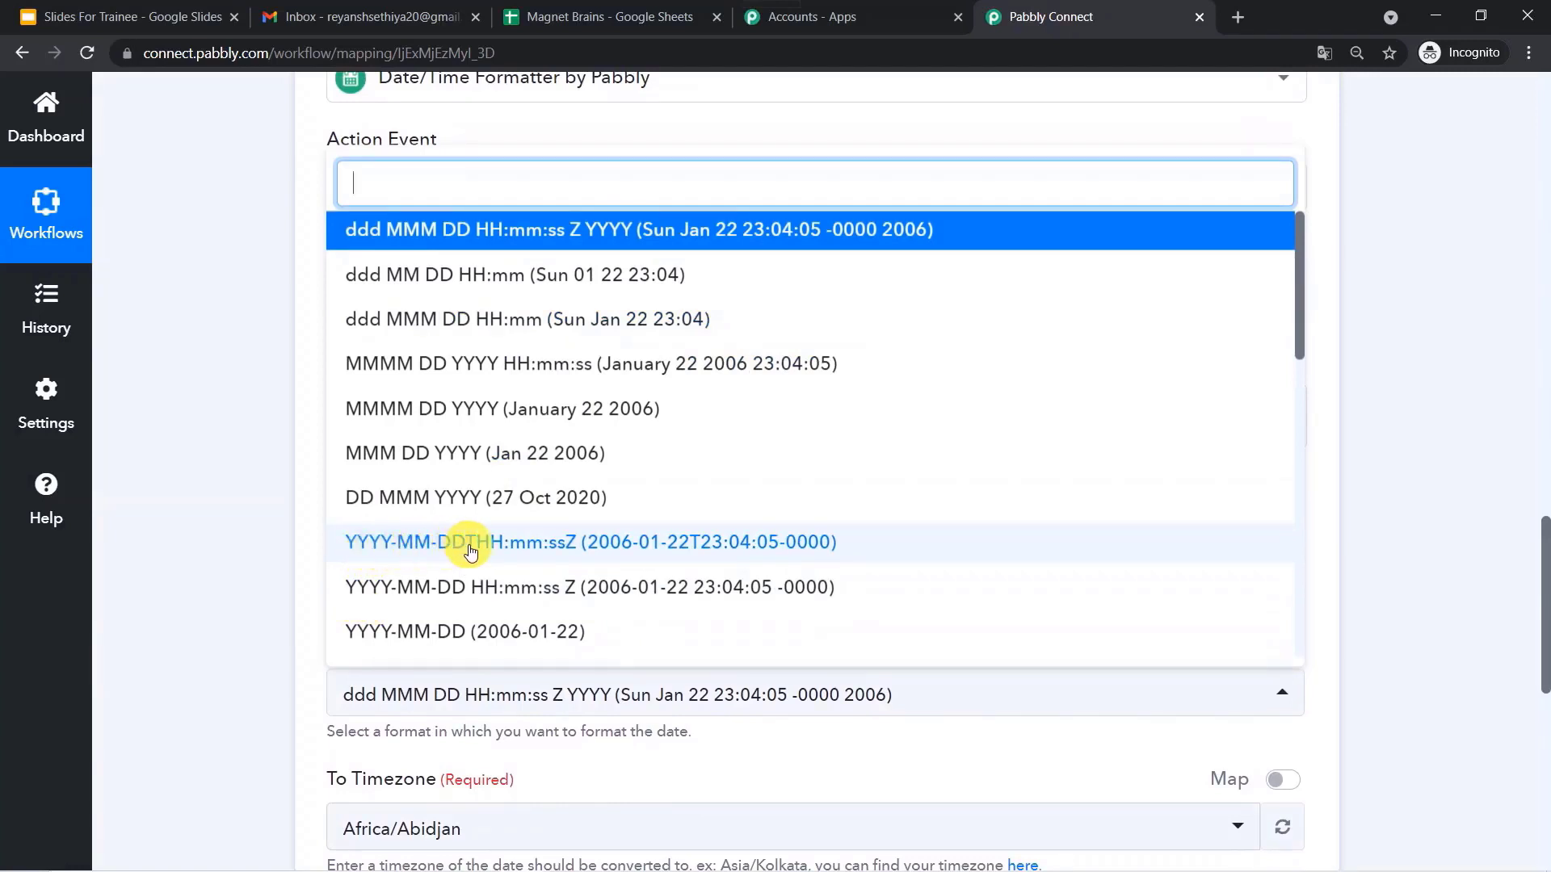
{"action": "left_click", "coordinate": [642, 549]}
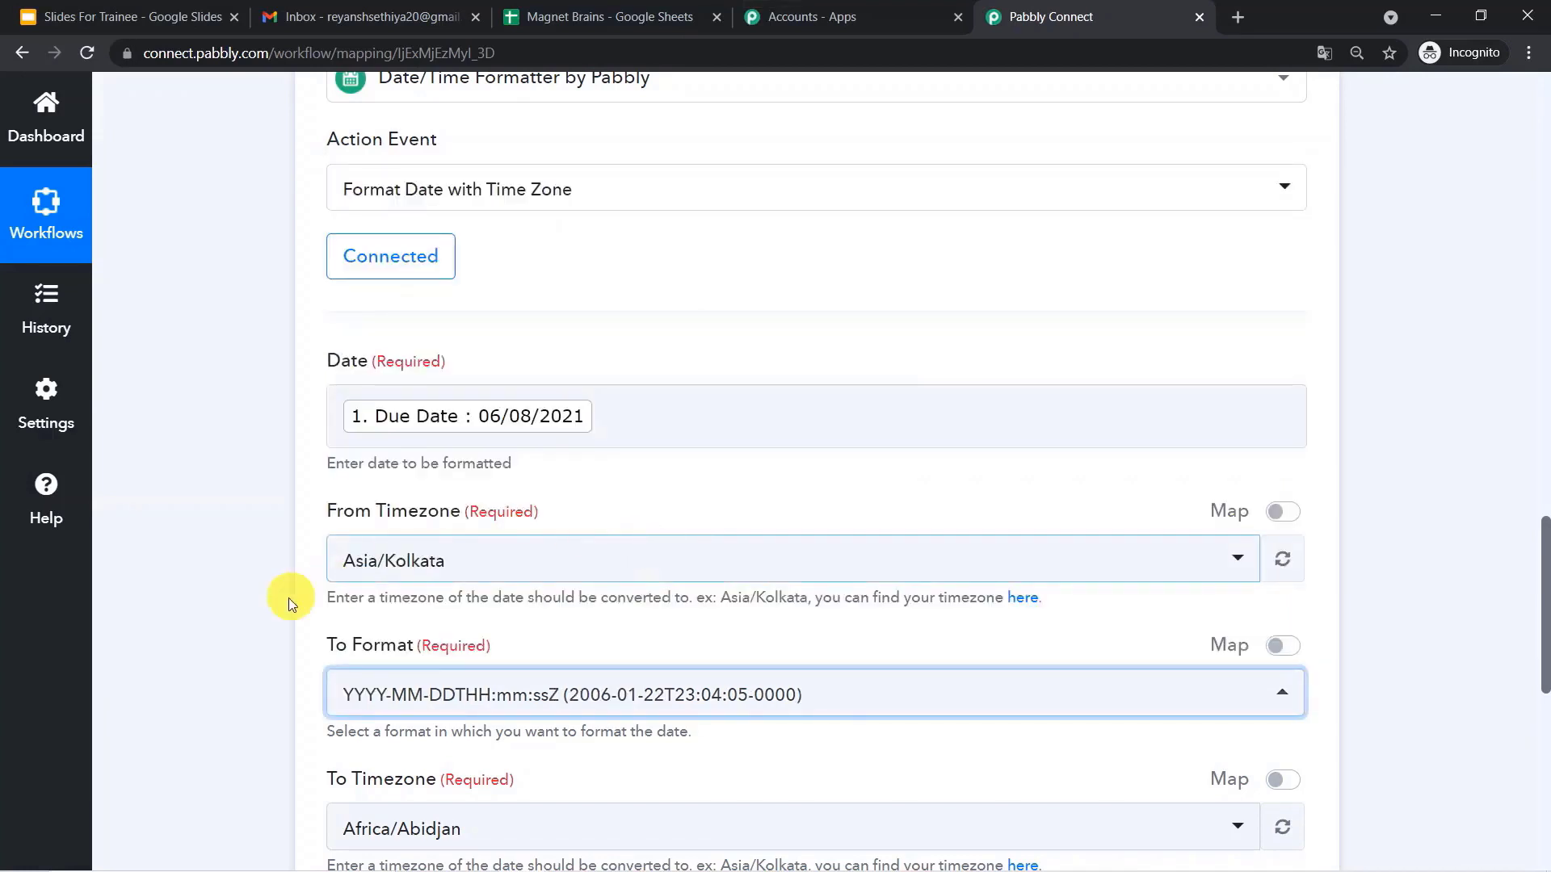
Set the date formatter's To Timezone to Asia/Kolkata.
{"action": "scroll", "coordinate": [221, 679], "scroll_direction": "down", "scroll_amount": 3}
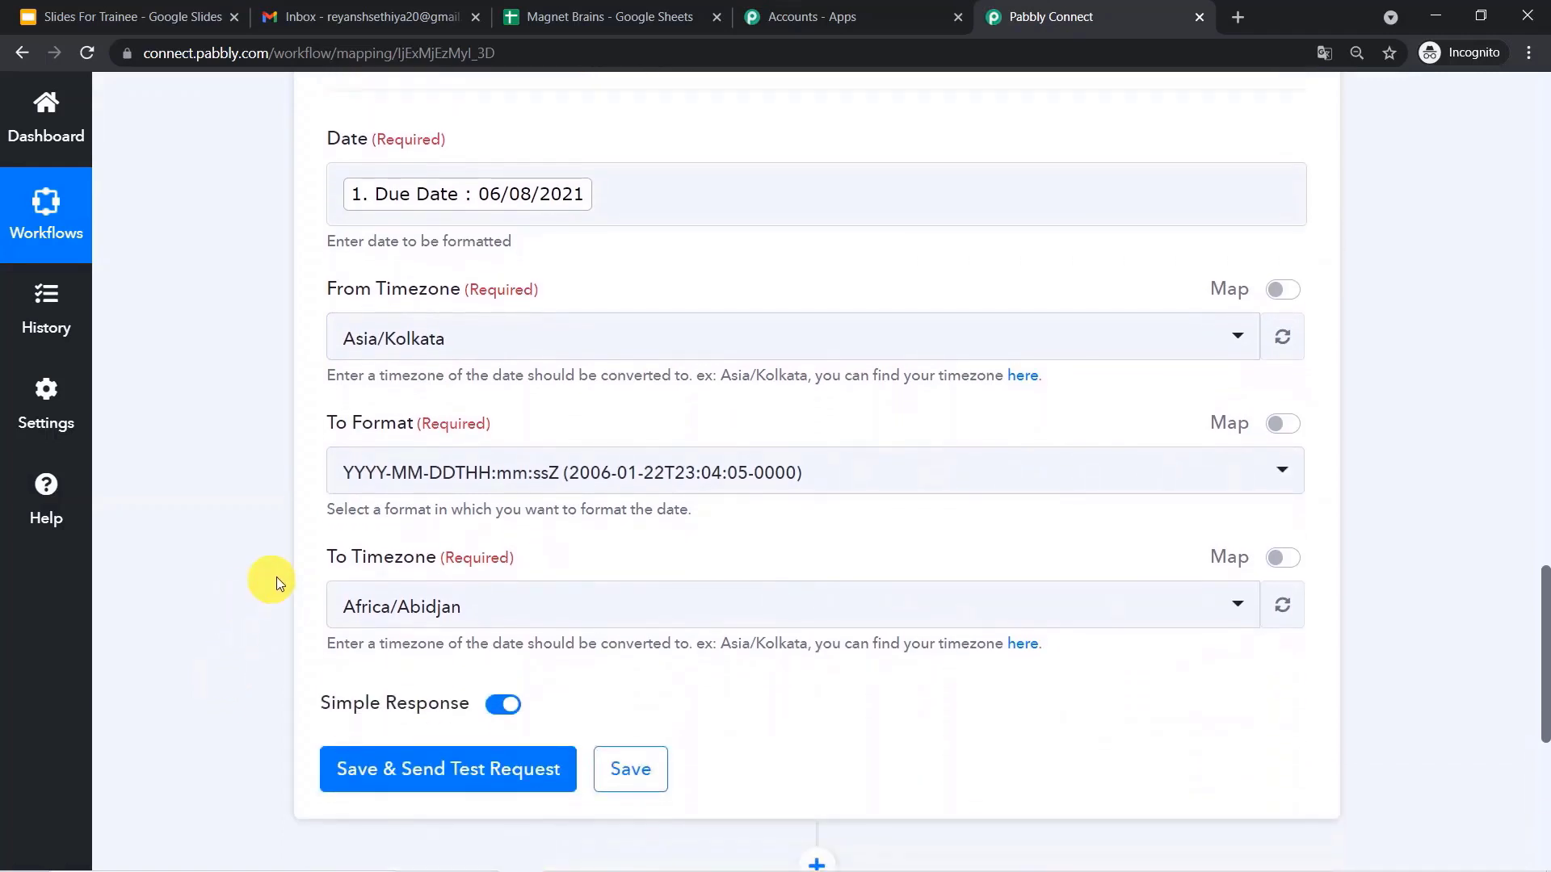
{"action": "left_click", "coordinate": [470, 620]}
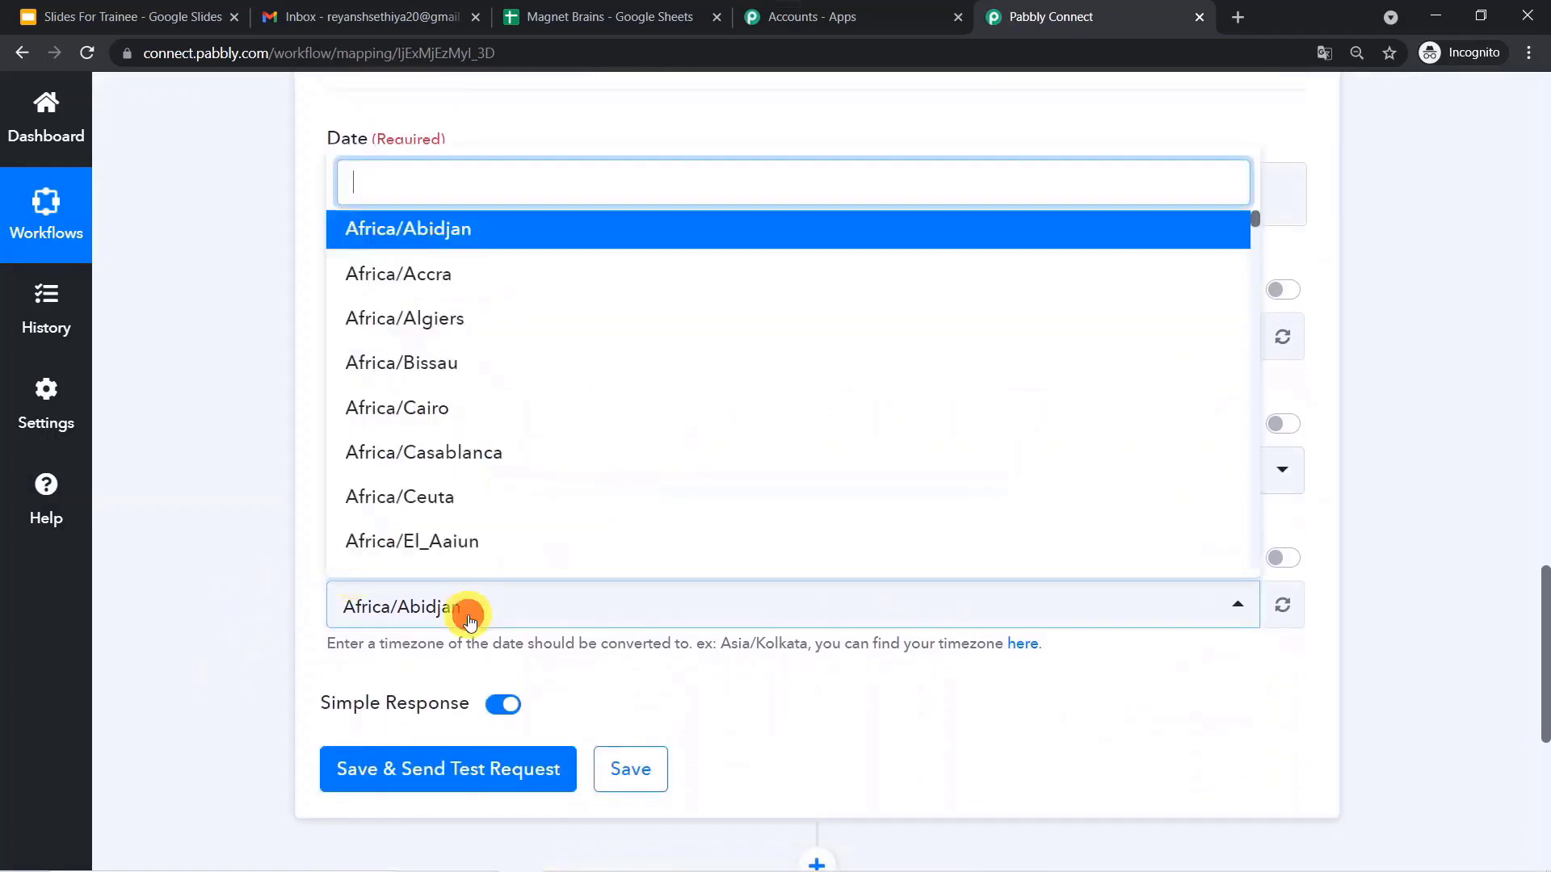
{"action": "type", "text": "kol"}
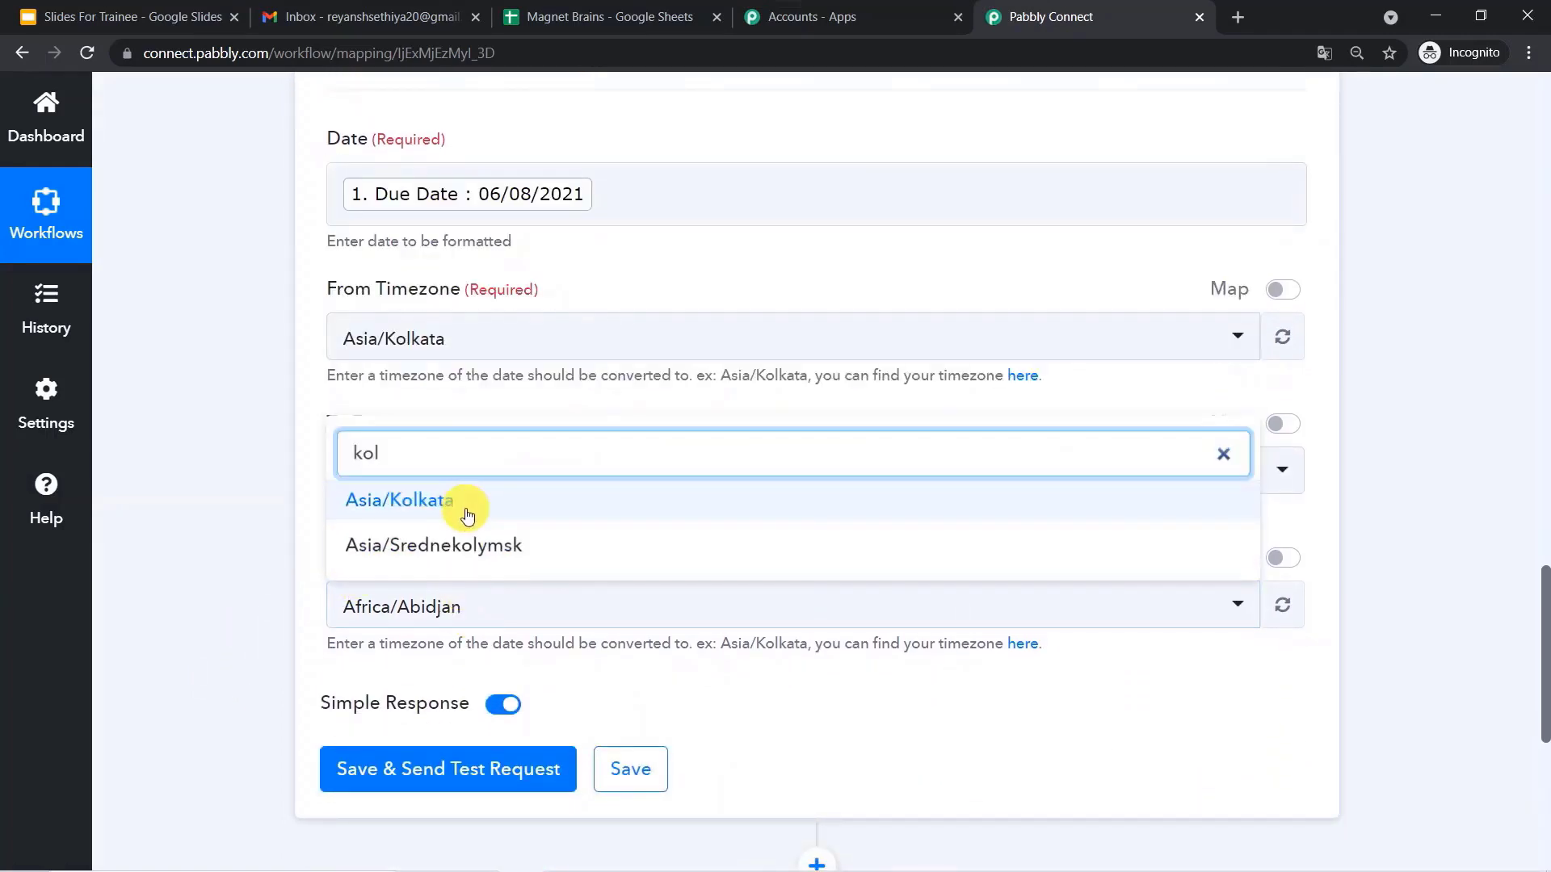
{"action": "left_click", "coordinate": [470, 503]}
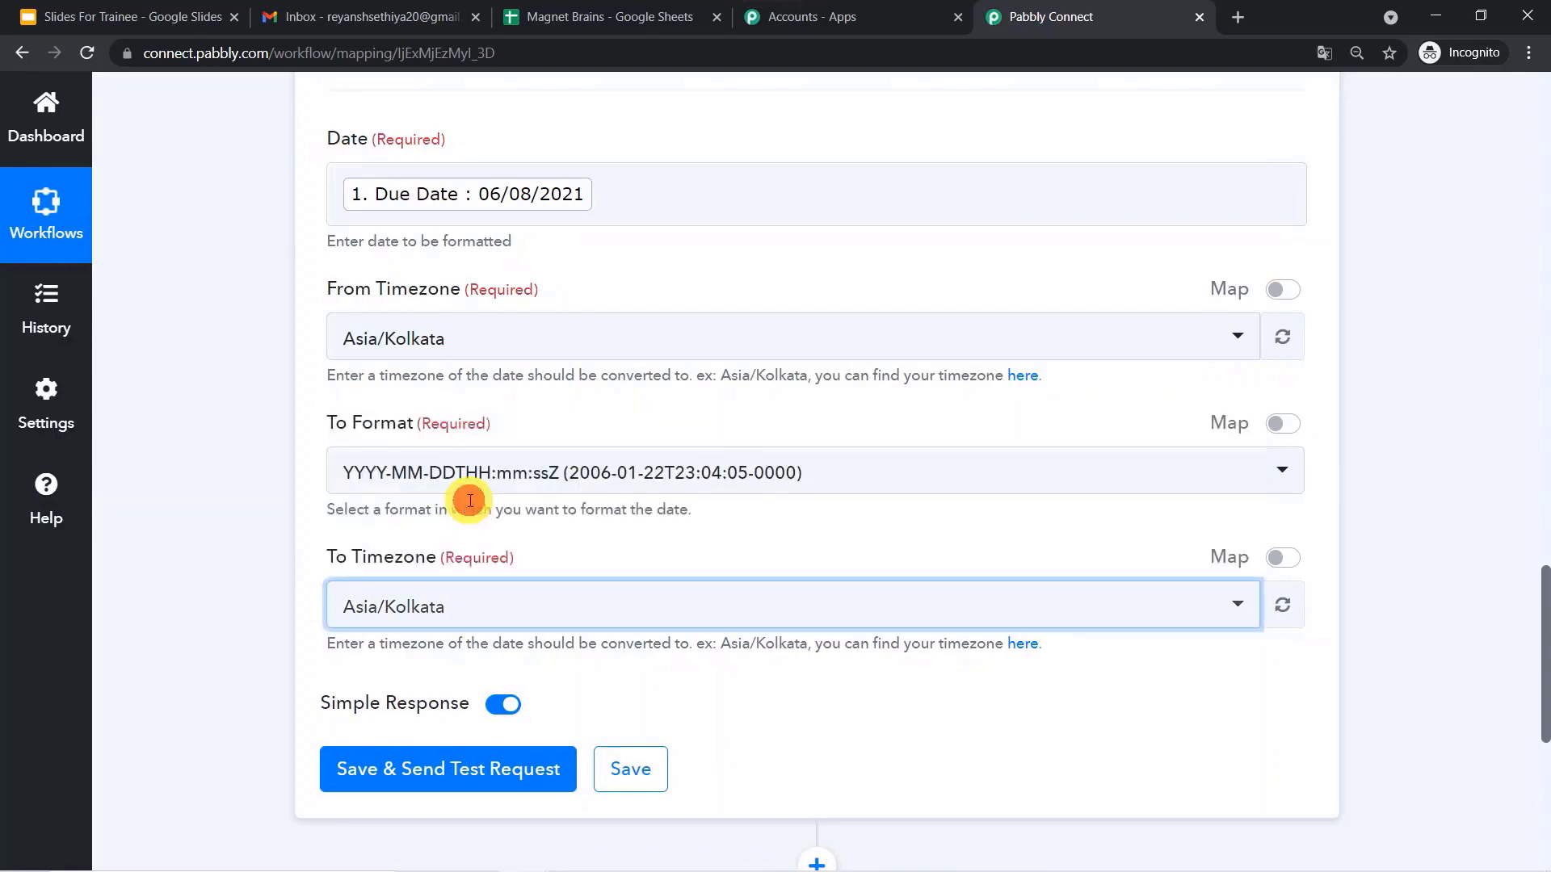
Send a test request from the Date/Time Formatter action, check the formatted date in its response, and save the action.
{"action": "scroll", "coordinate": [211, 637], "scroll_direction": "down", "scroll_amount": 2}
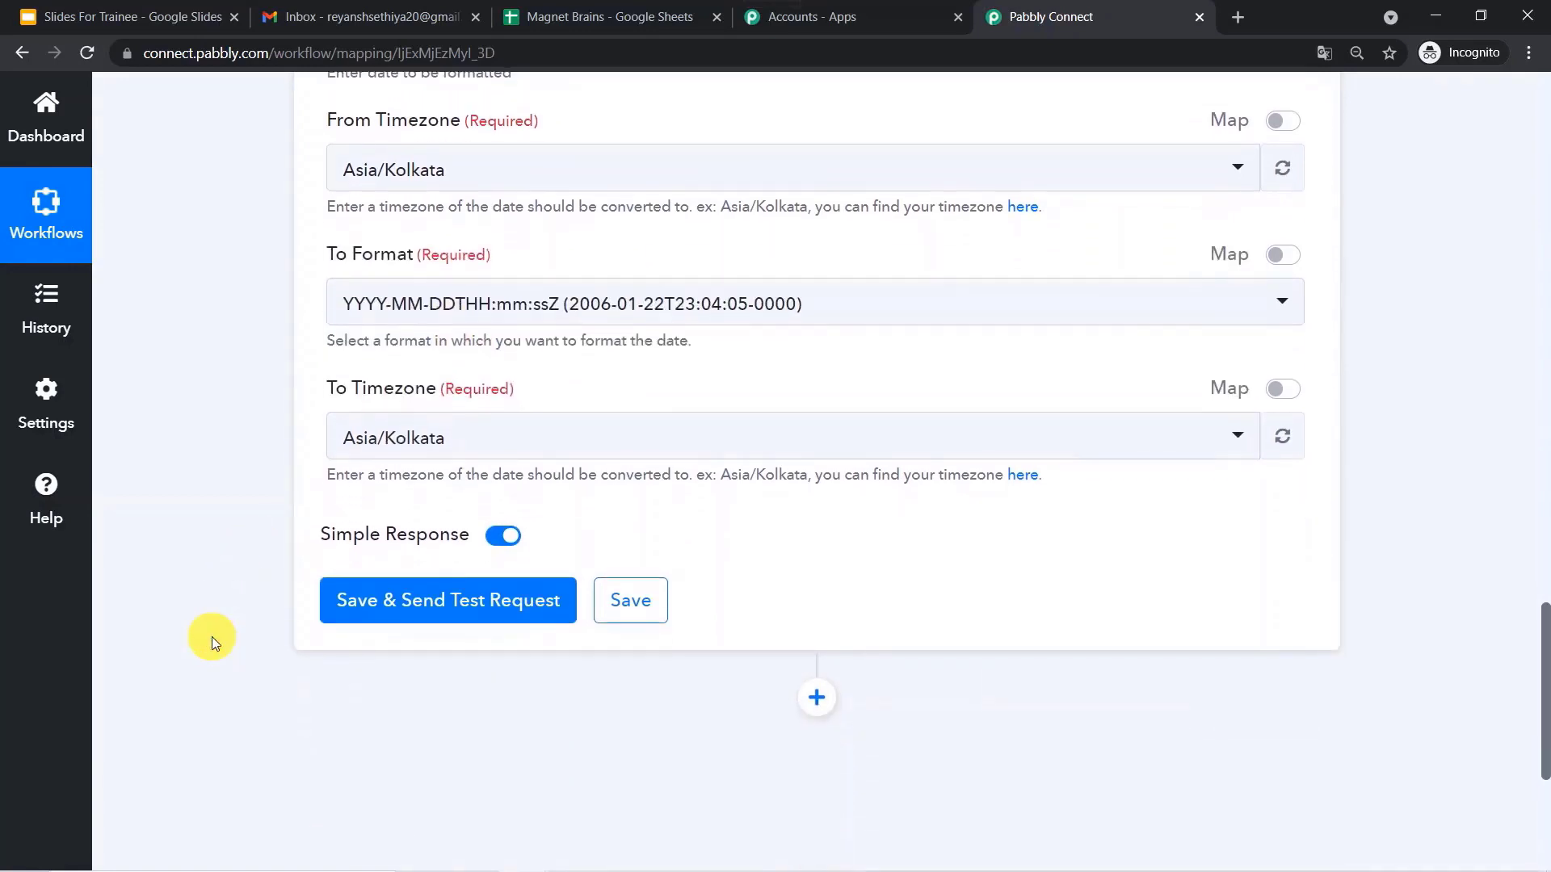
{"action": "left_click", "coordinate": [443, 611]}
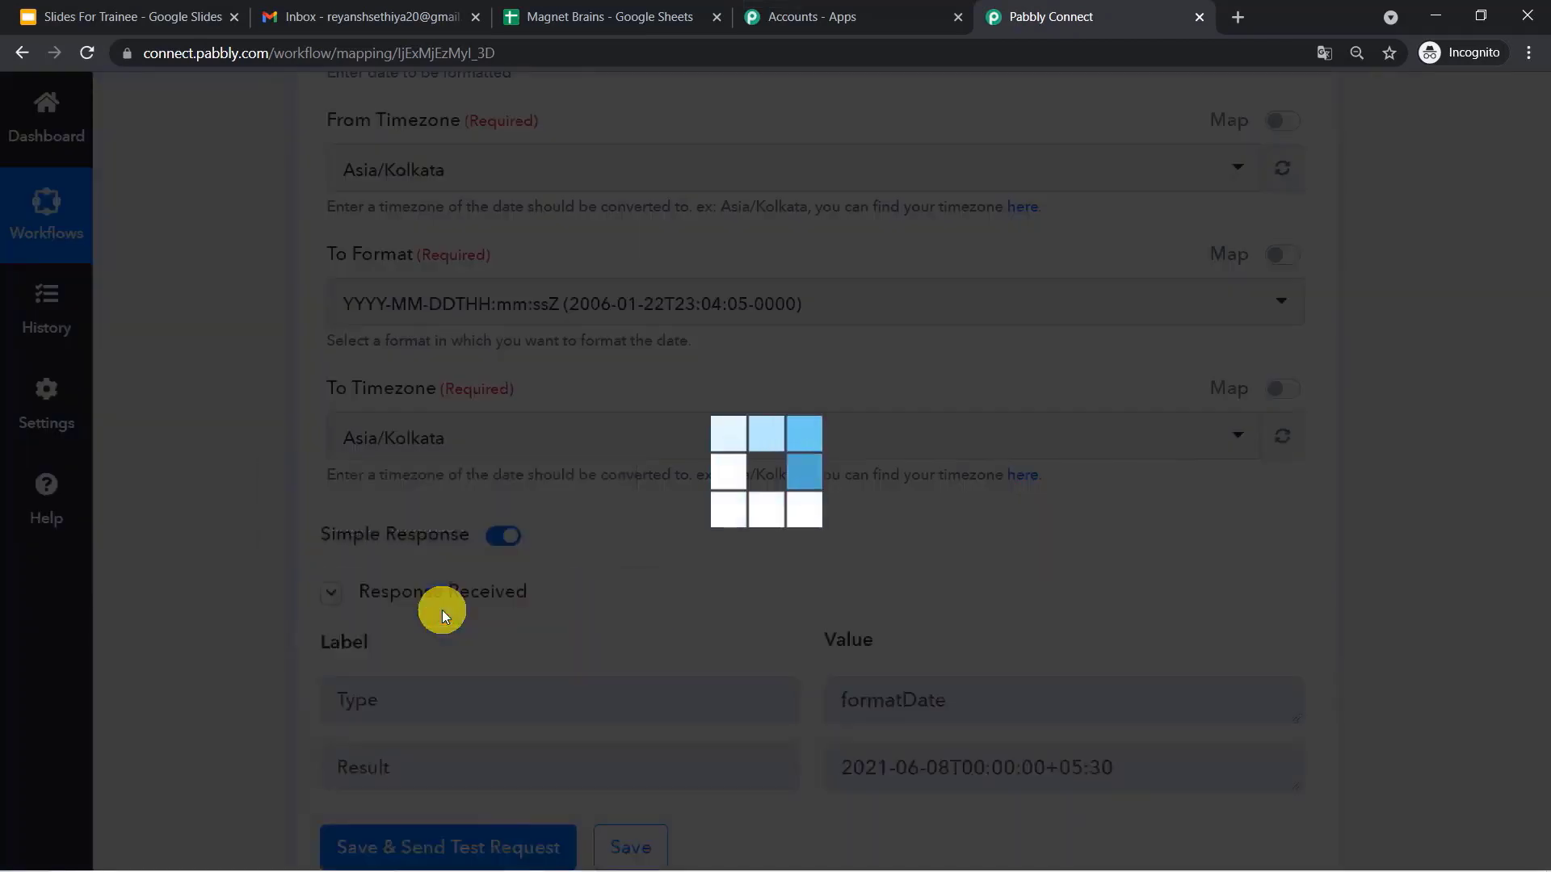
{"action": "scroll", "coordinate": [443, 611], "scroll_direction": "down", "scroll_amount": 2}
{"action": "scroll", "coordinate": [443, 610], "scroll_direction": "down", "scroll_amount": 1}
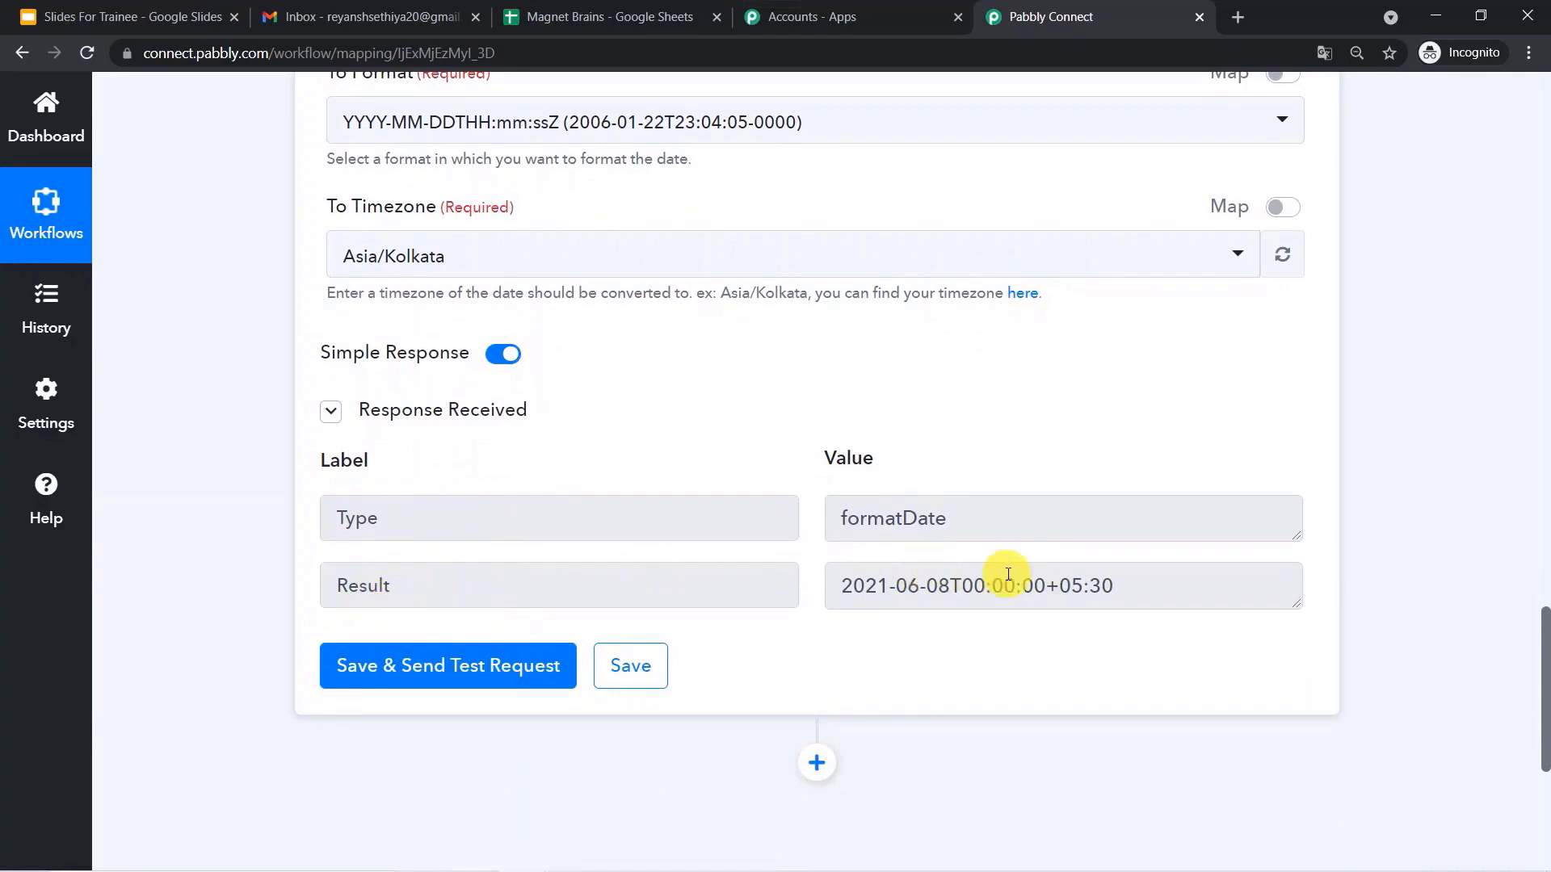
{"action": "left_click", "coordinate": [619, 659]}
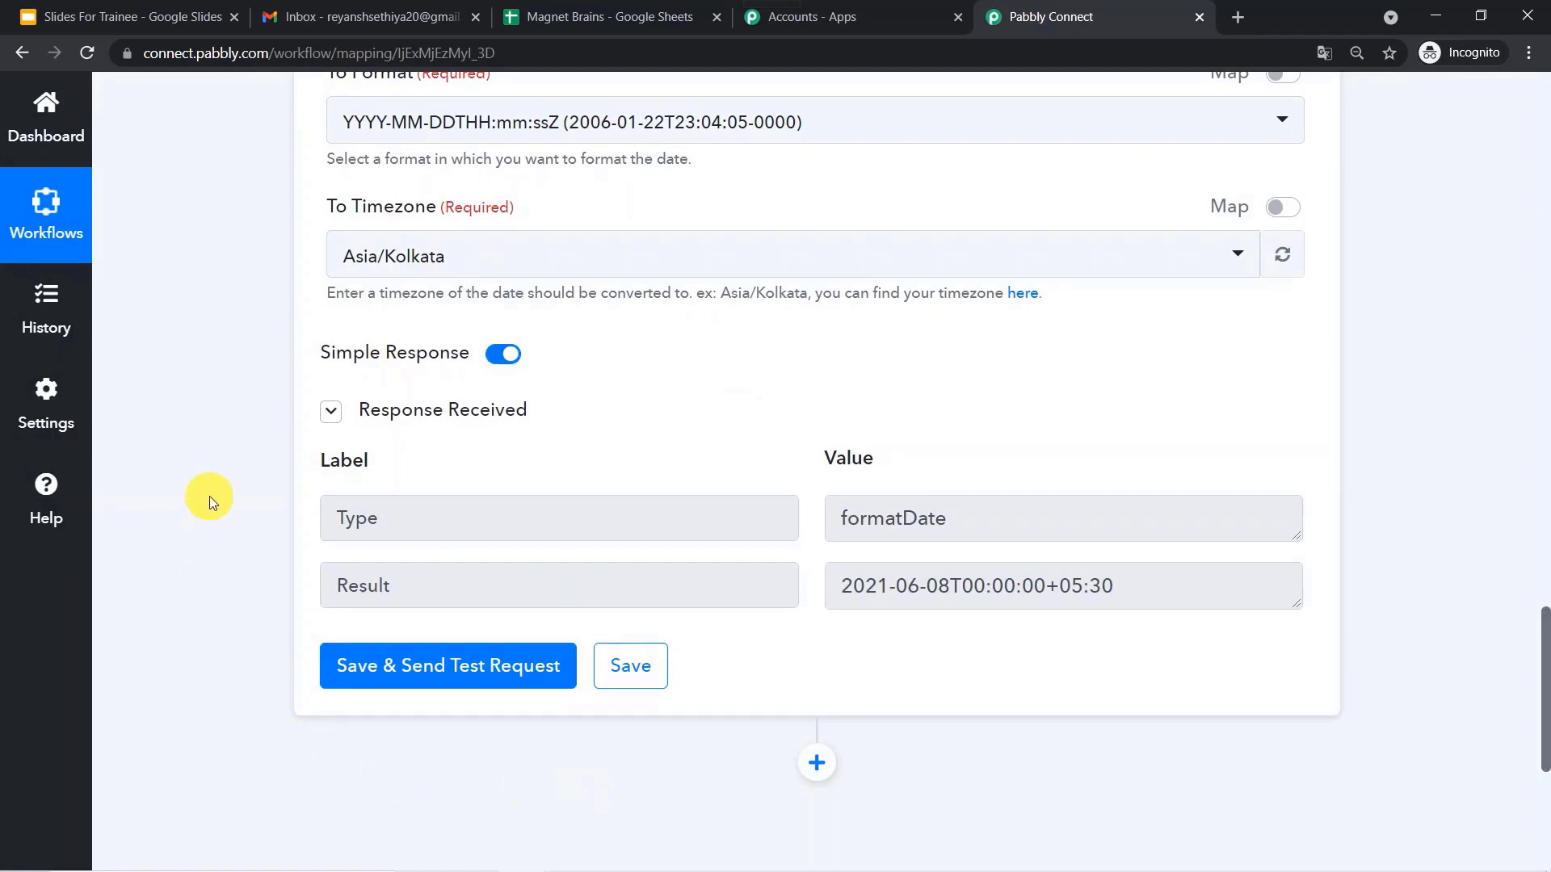
Add an action step after the Date/Time Formatter and choose Google Tasks as its app.
{"action": "scroll", "coordinate": [210, 496], "scroll_direction": "up", "scroll_amount": 10}
{"action": "scroll", "coordinate": [210, 495], "scroll_direction": "up", "scroll_amount": 6}
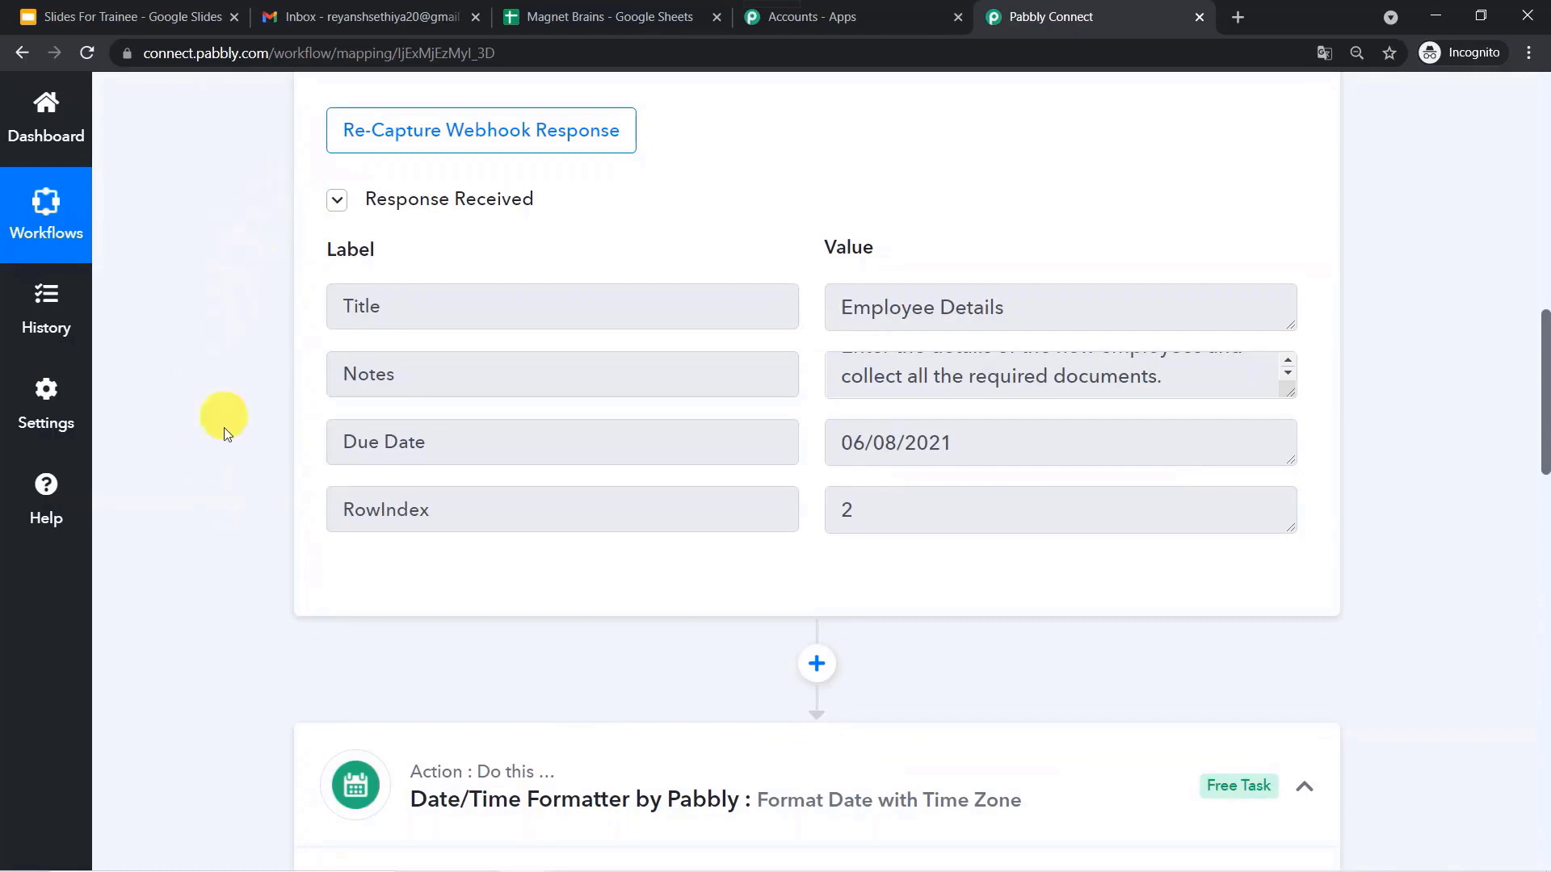
{"action": "scroll", "coordinate": [226, 585], "scroll_direction": "down", "scroll_amount": 5}
{"action": "scroll", "coordinate": [226, 587], "scroll_direction": "down", "scroll_amount": 12}
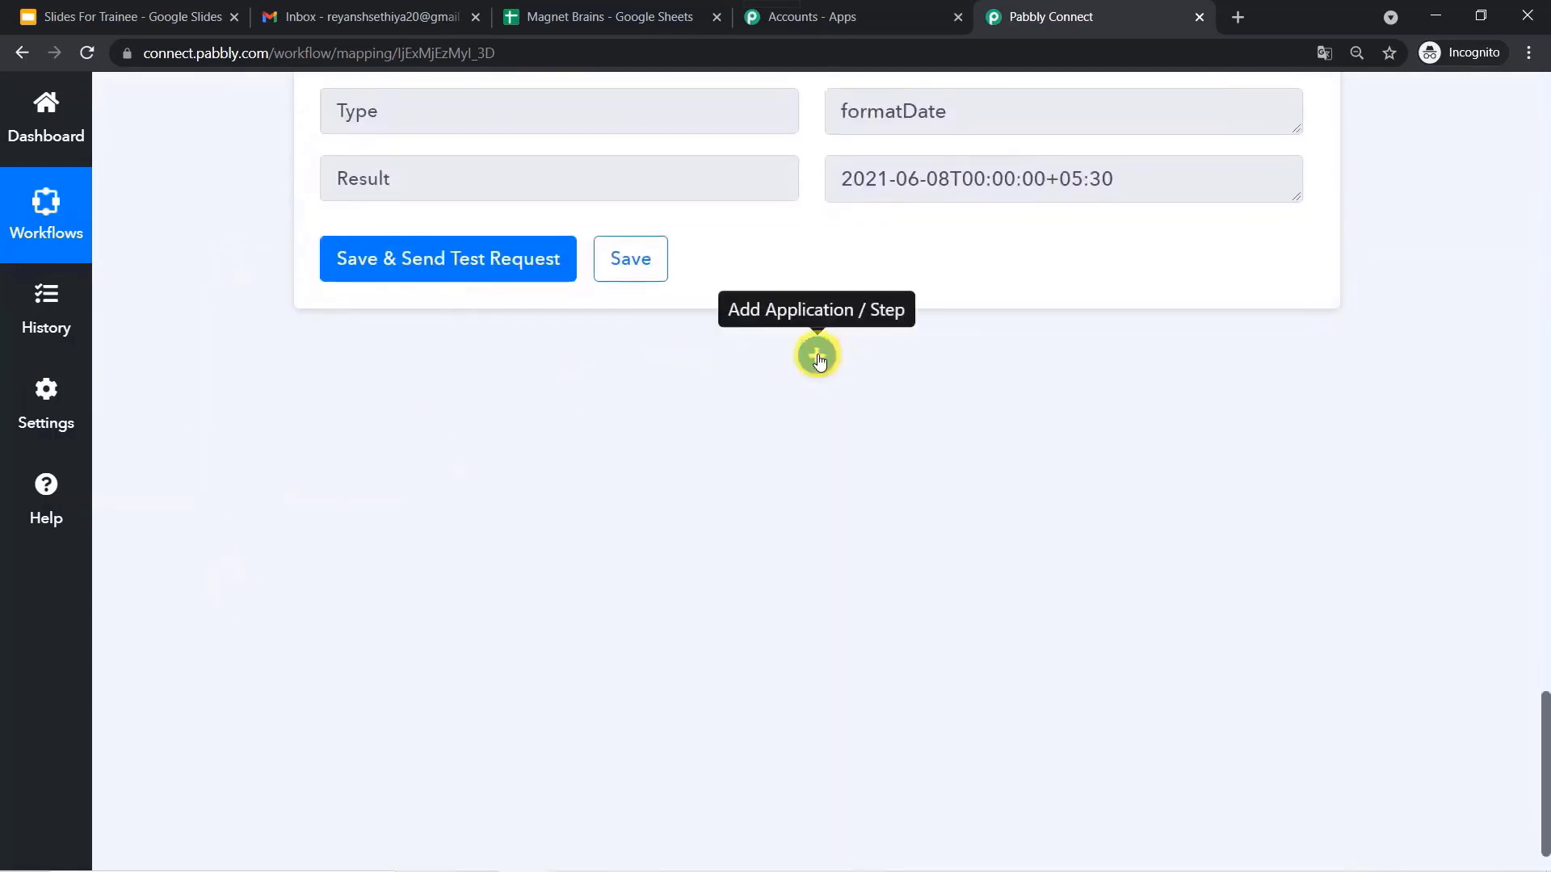
{"action": "left_click", "coordinate": [815, 355]}
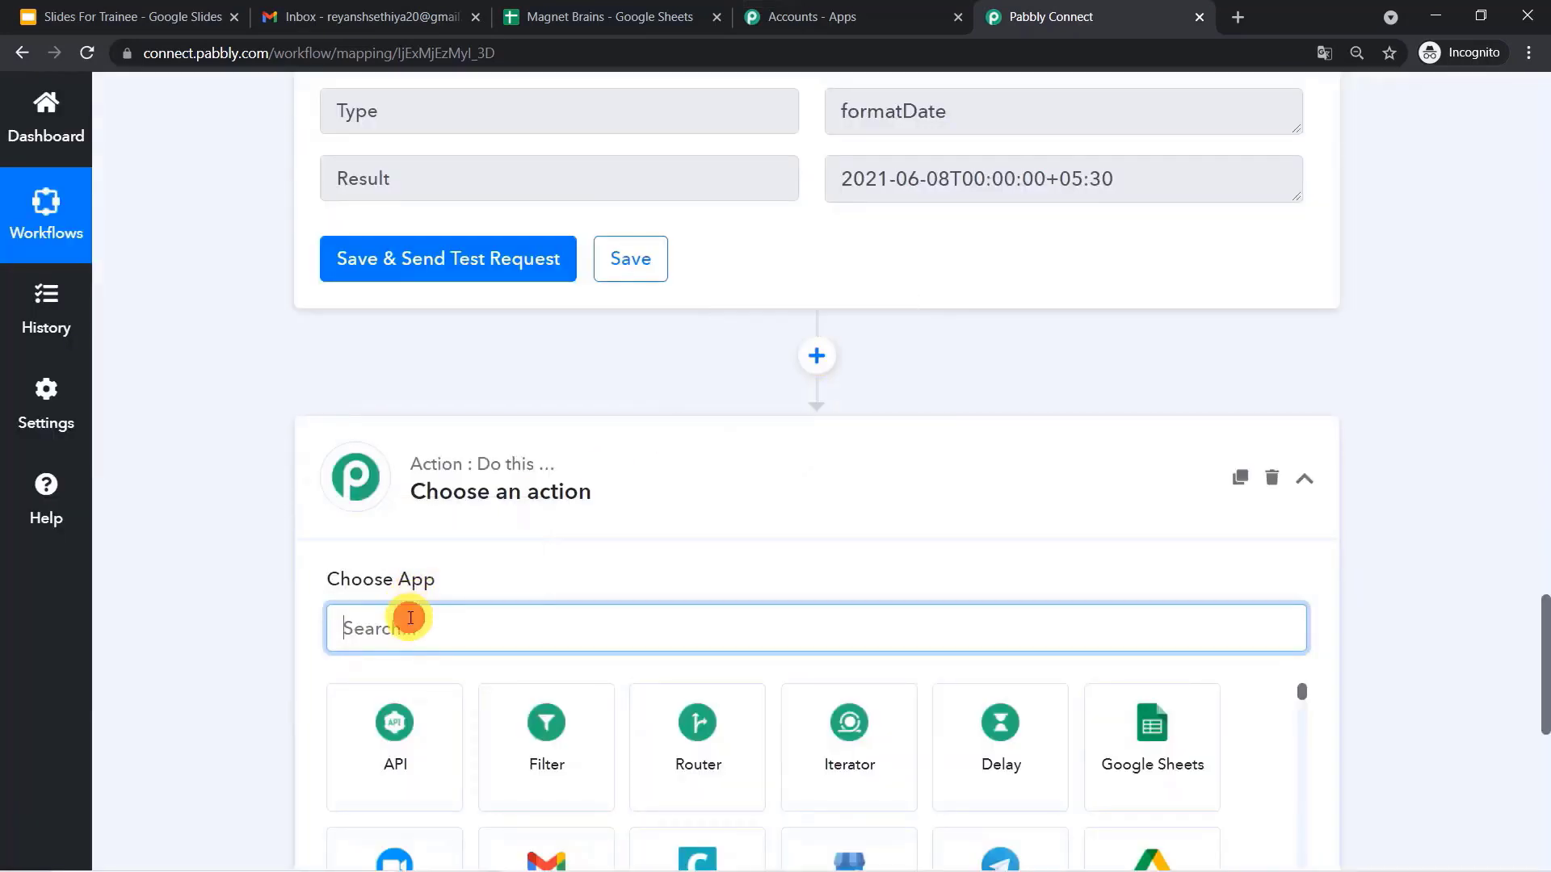
{"action": "type", "text": "goo"}
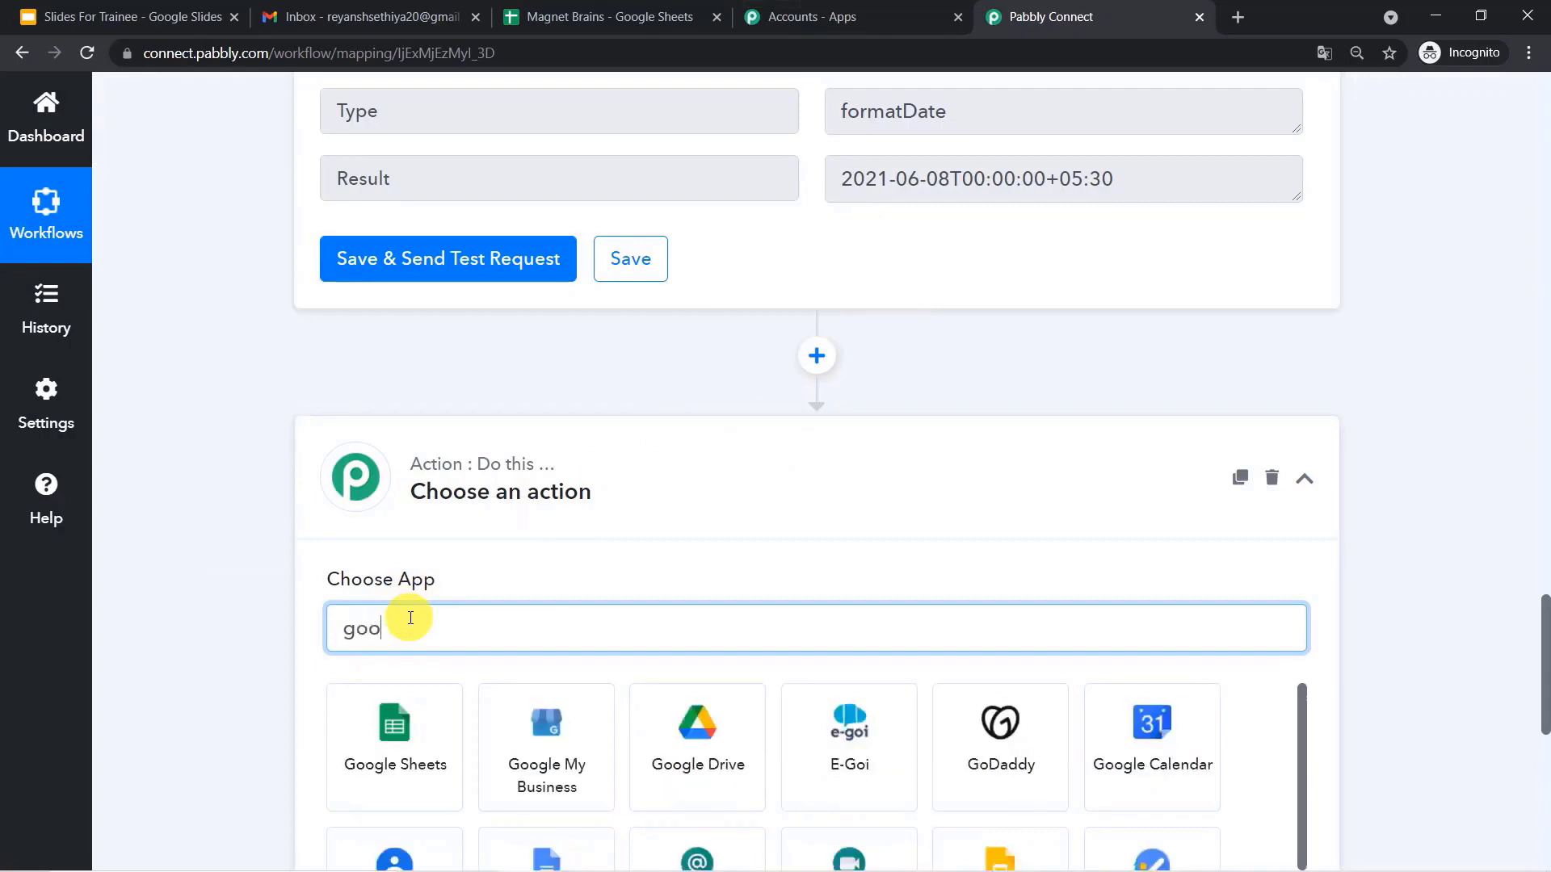
{"action": "type", "text": "gle t"}
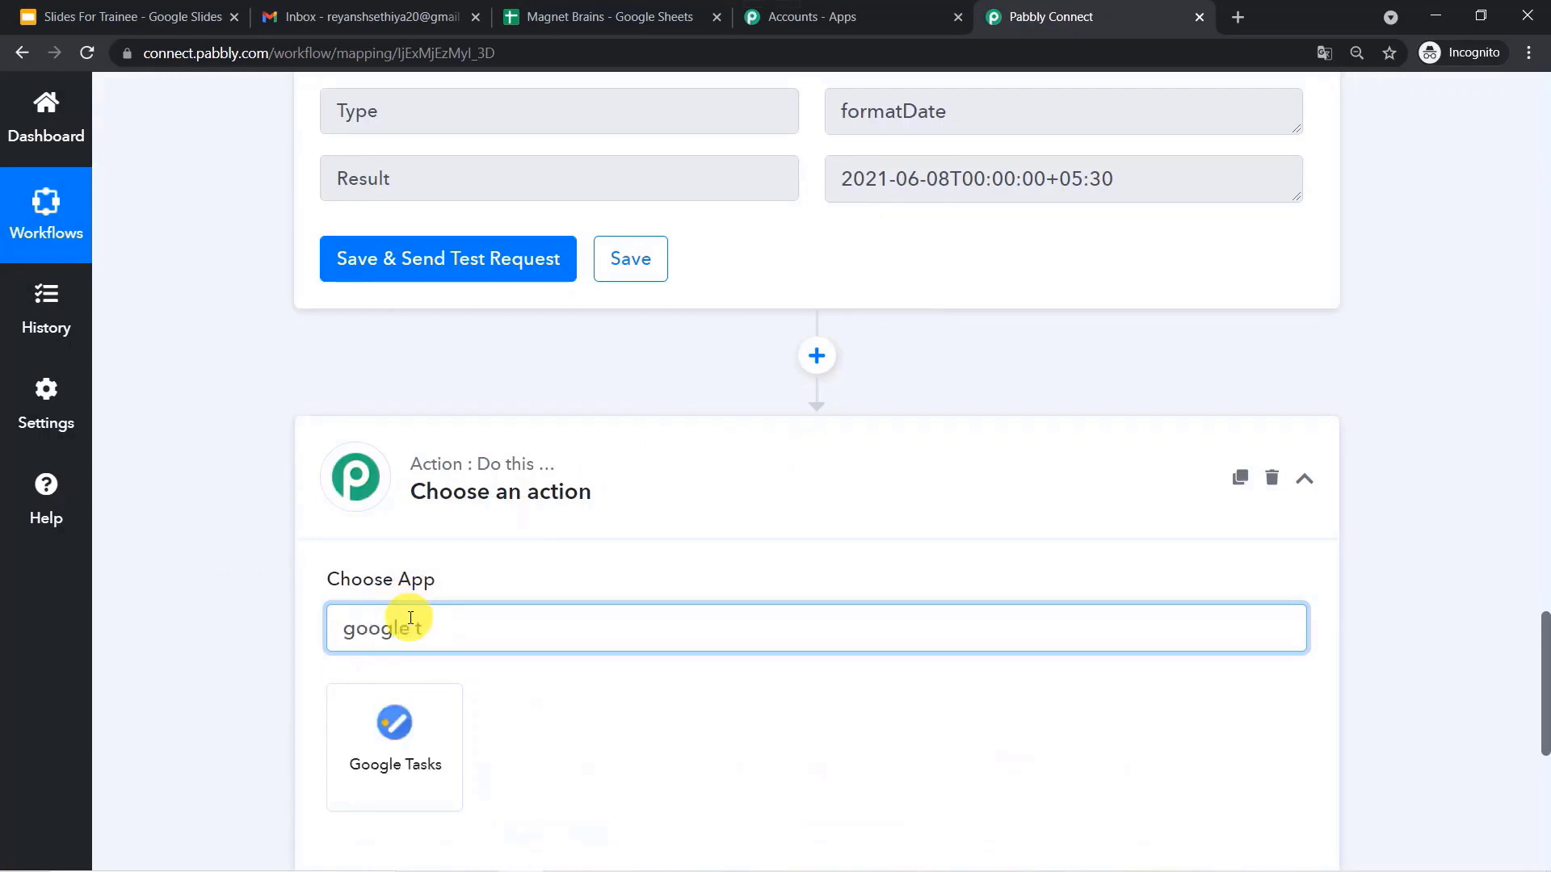
{"action": "left_click", "coordinate": [413, 771]}
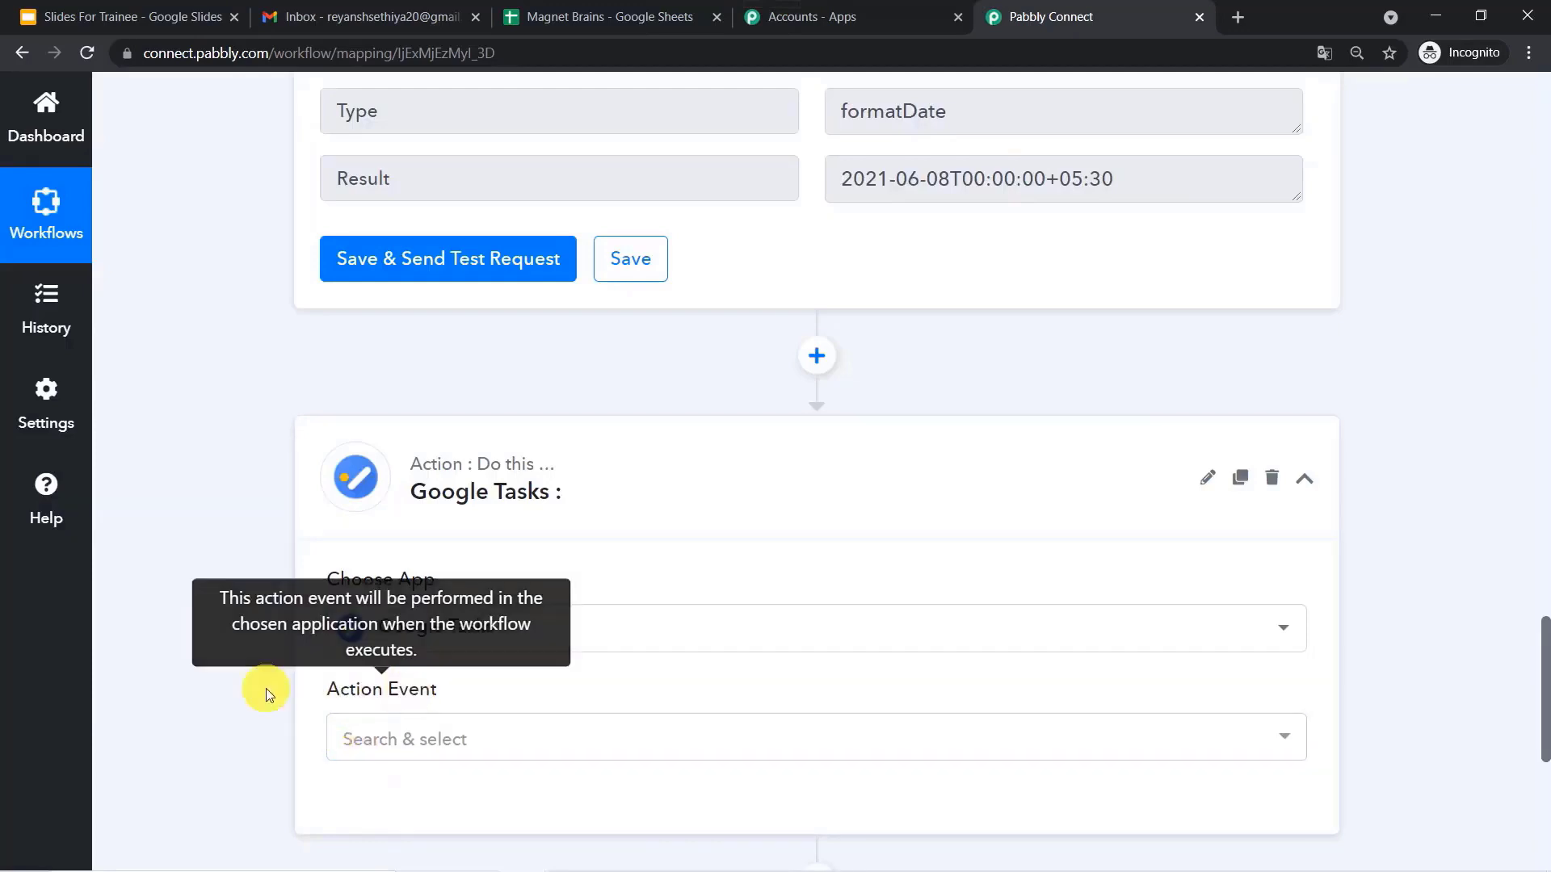
Set the Google Tasks action event to Create Task.
{"action": "scroll", "coordinate": [197, 675], "scroll_direction": "down", "scroll_amount": 5}
{"action": "left_click", "coordinate": [521, 363]}
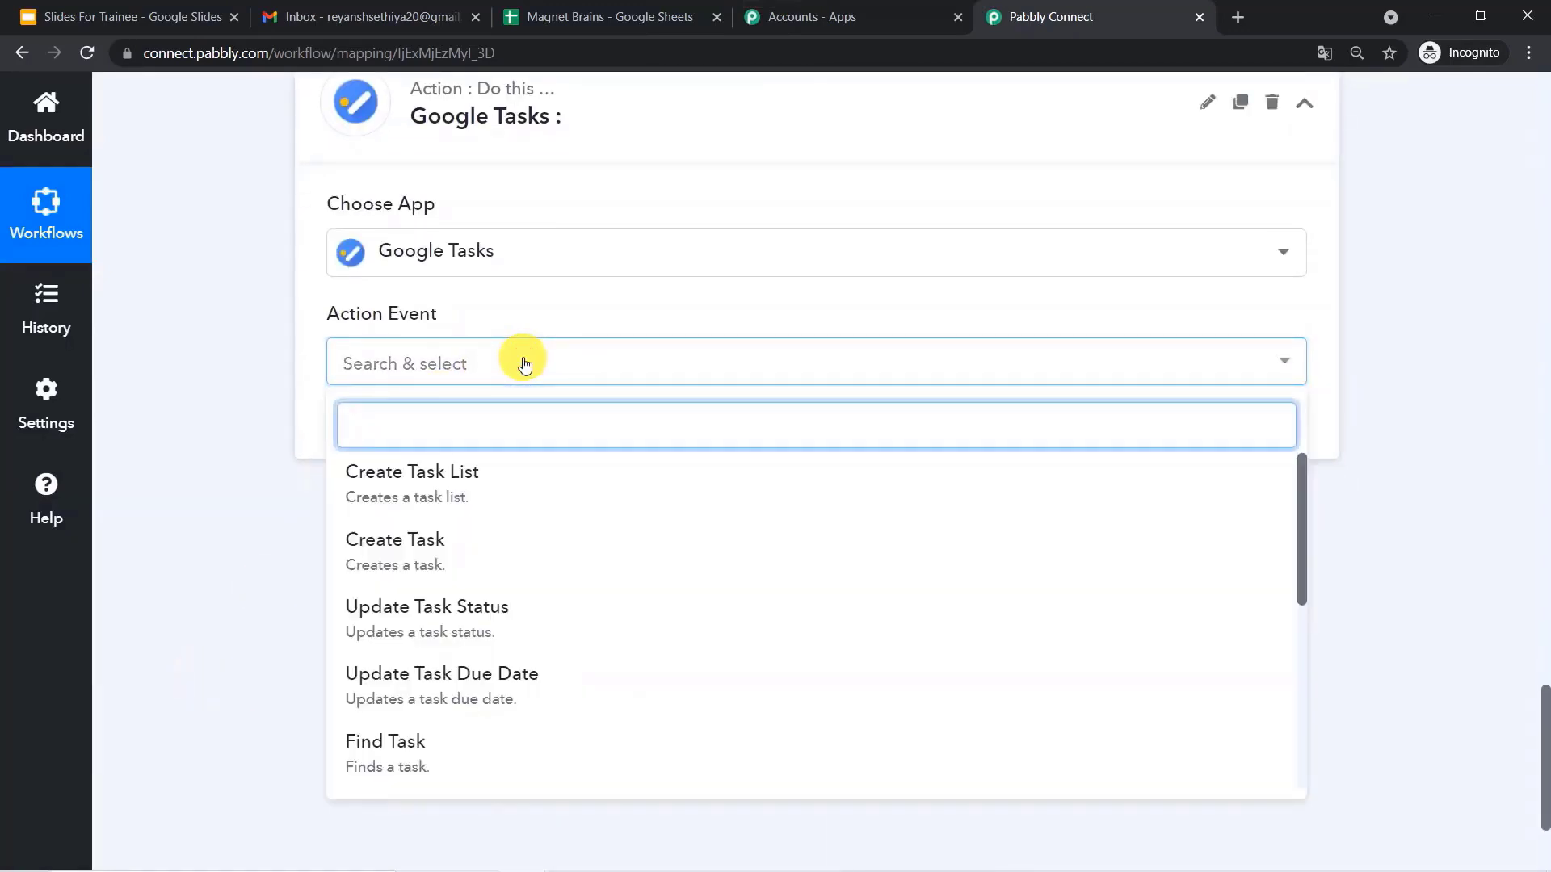
{"action": "left_click", "coordinate": [431, 544]}
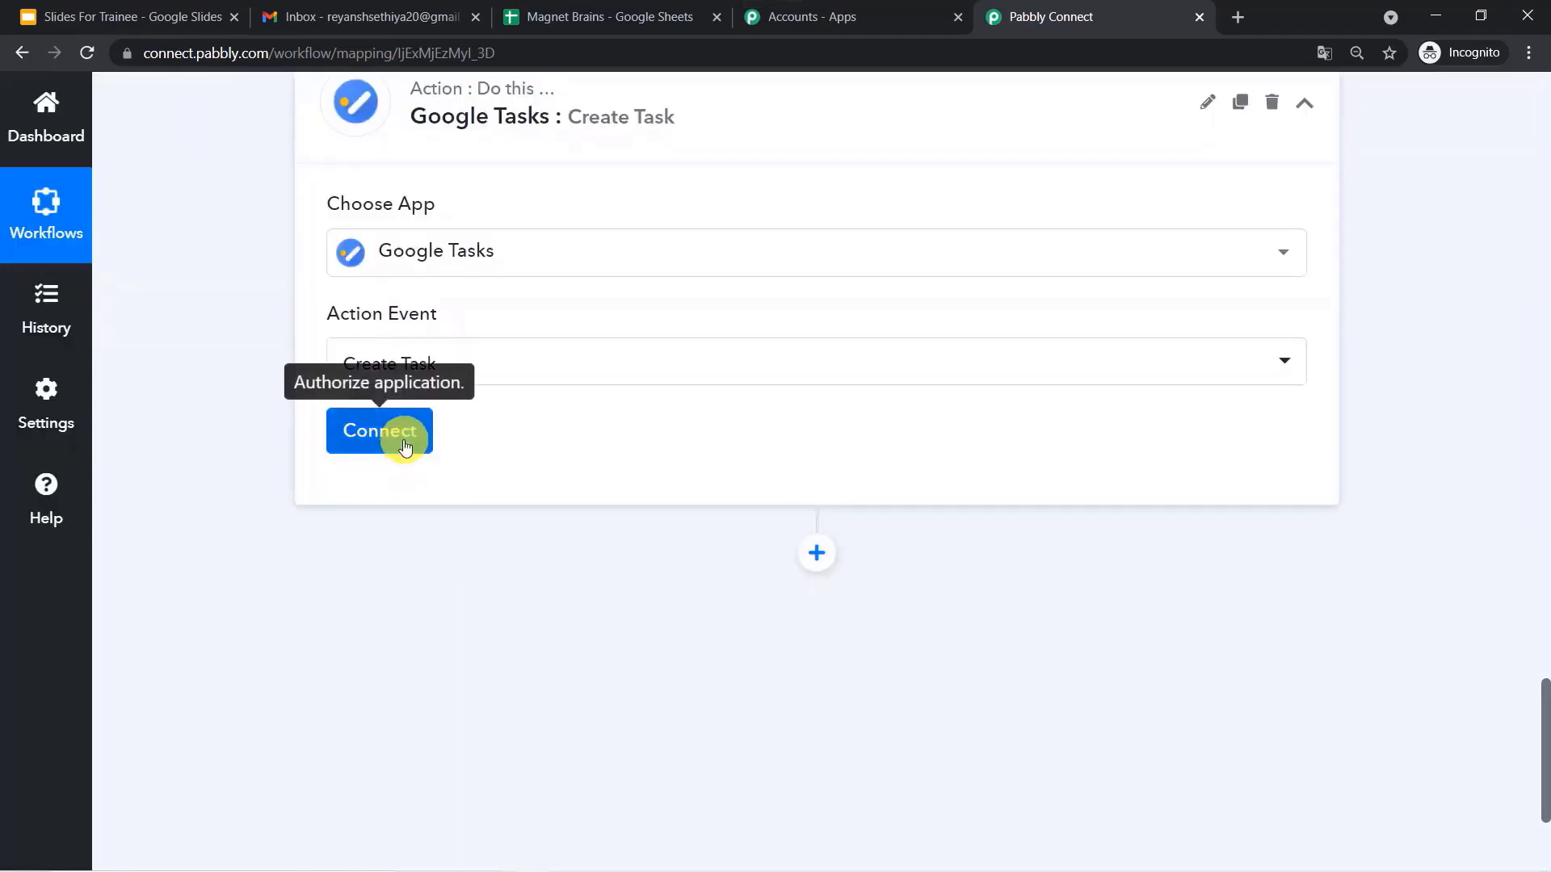
Connect the action through a new Google Tasks connection, choosing the Google account and granting Pabbly Connect Tasks the requested access.
{"action": "left_click", "coordinate": [405, 446]}
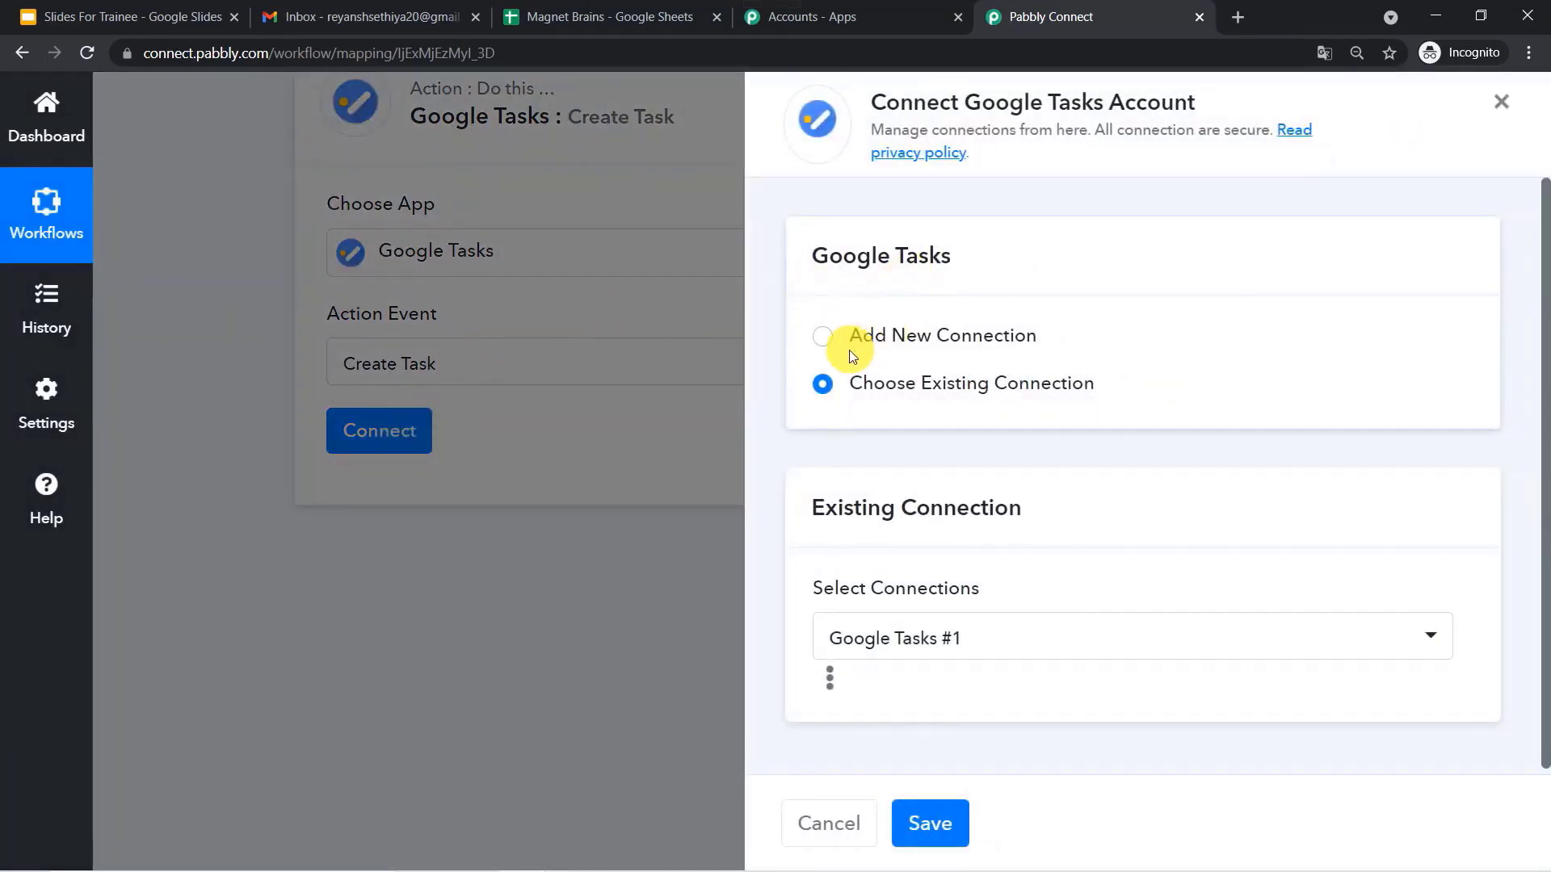
{"action": "left_click", "coordinate": [821, 338]}
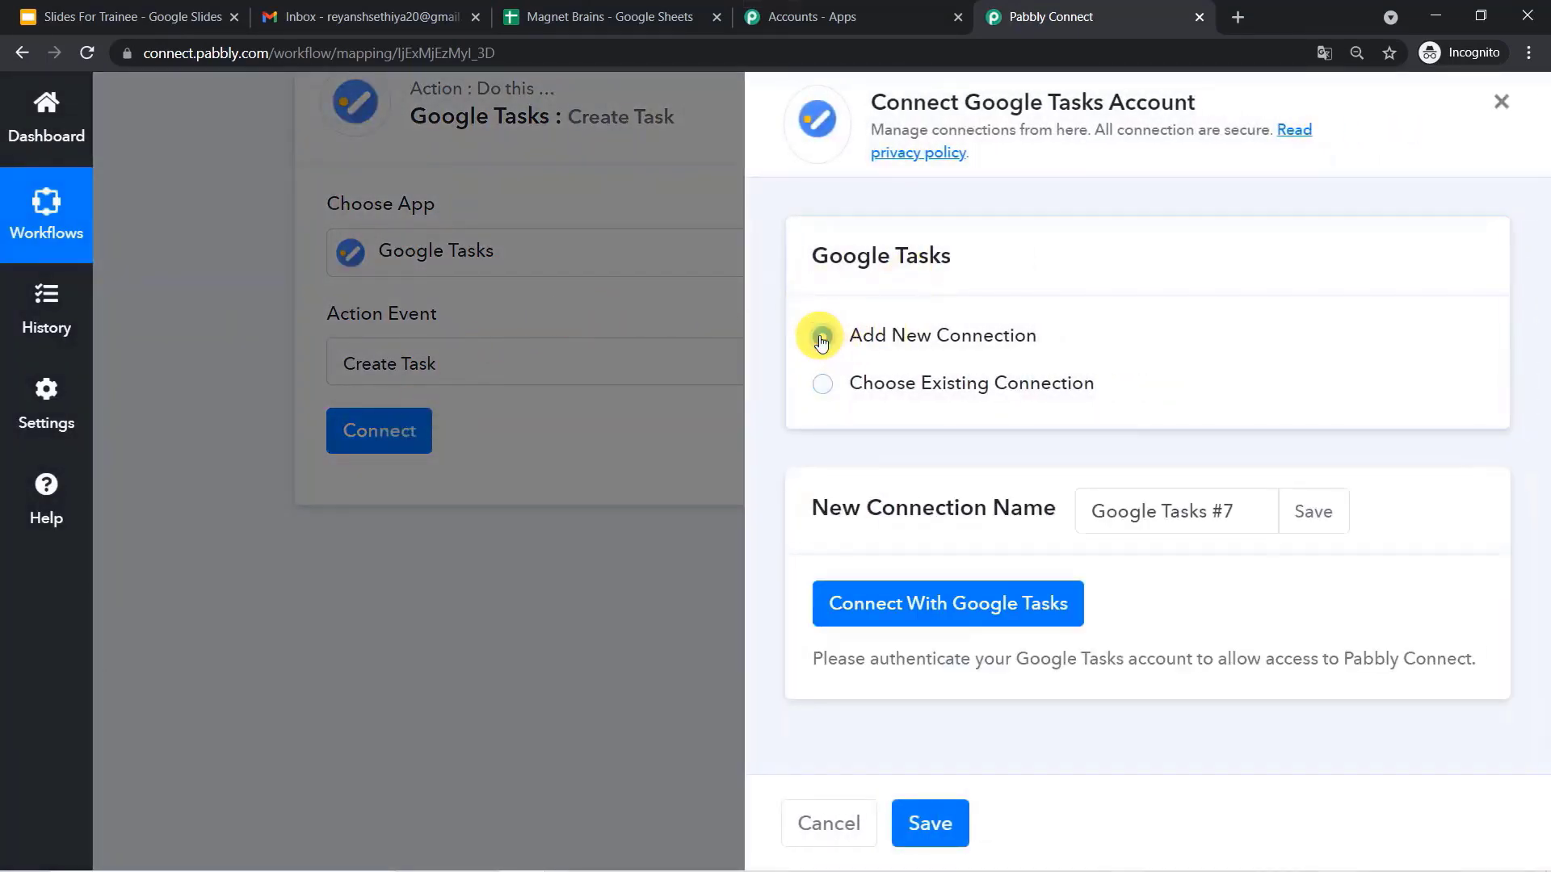
{"action": "left_click", "coordinate": [979, 605]}
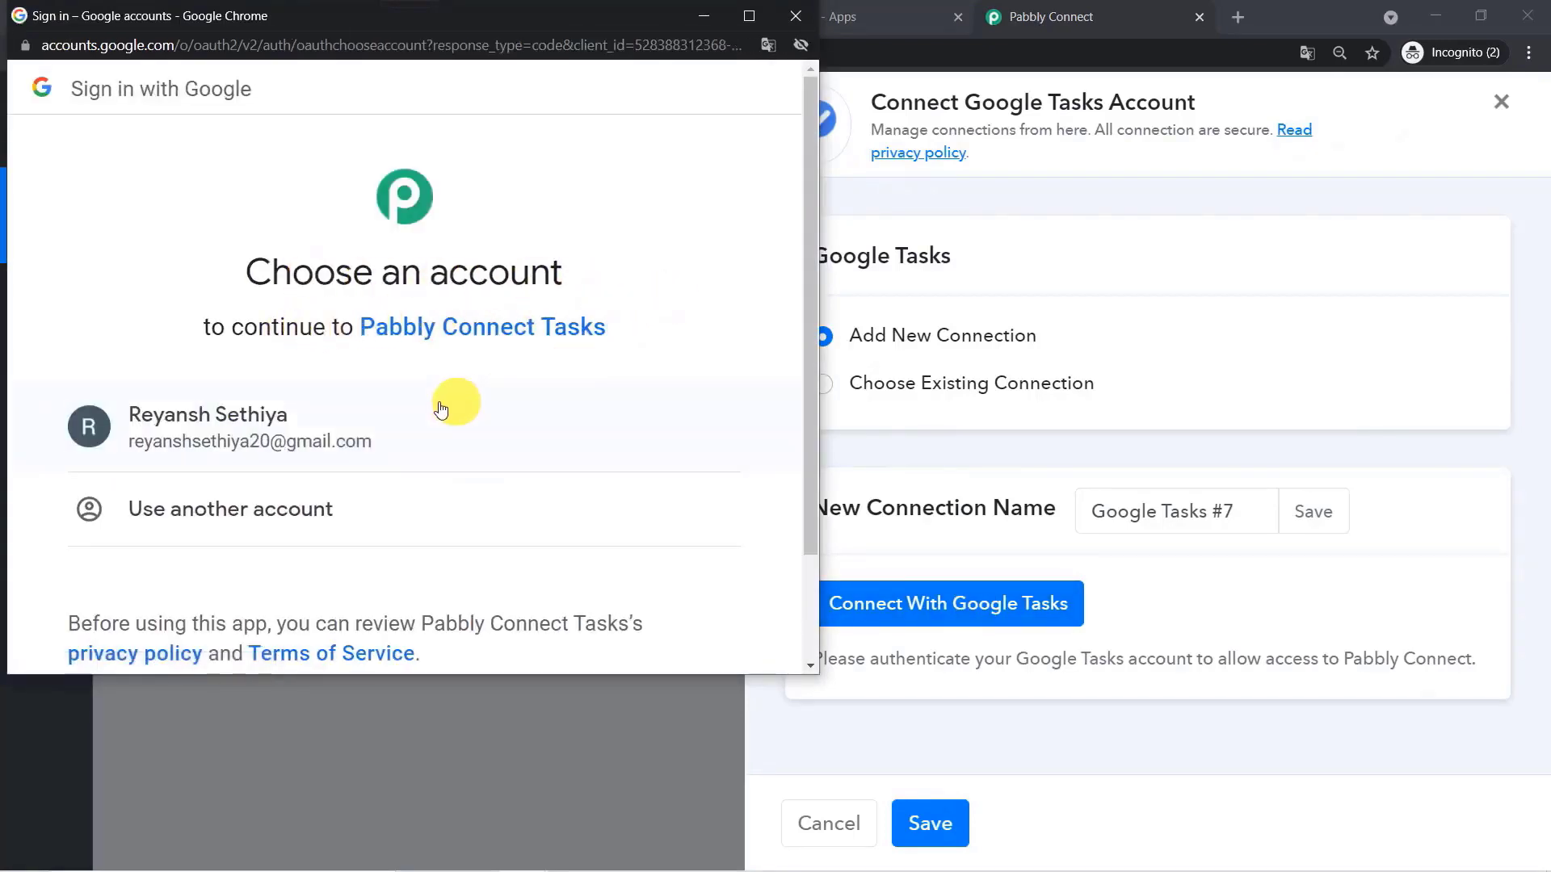
{"action": "left_click", "coordinate": [250, 425]}
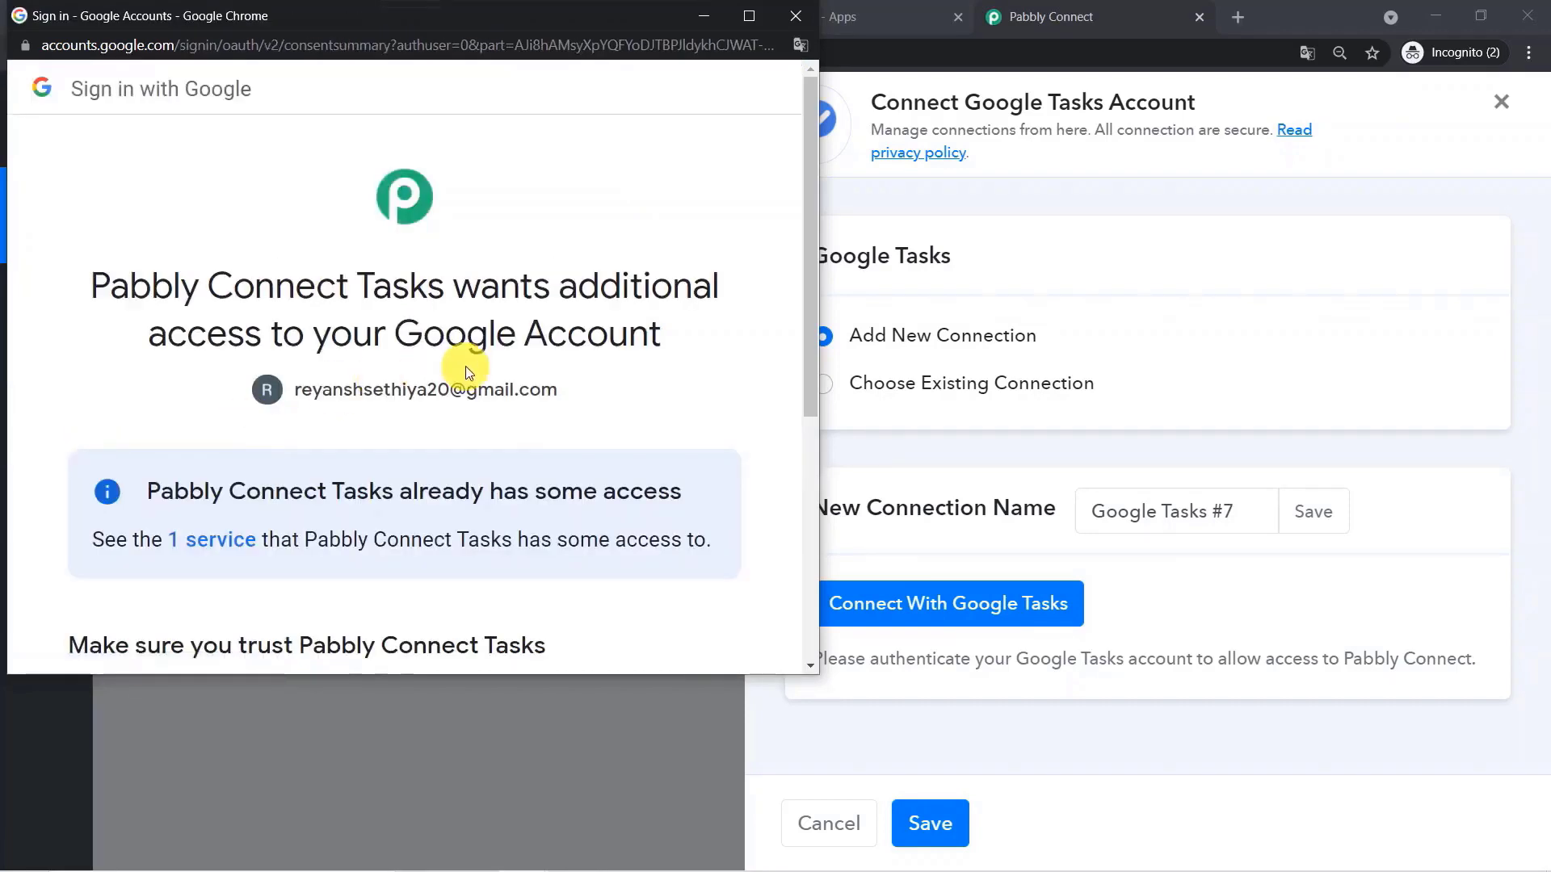
{"action": "scroll", "coordinate": [466, 370], "scroll_direction": "down", "scroll_amount": 1}
{"action": "scroll", "coordinate": [466, 370], "scroll_direction": "down", "scroll_amount": 4}
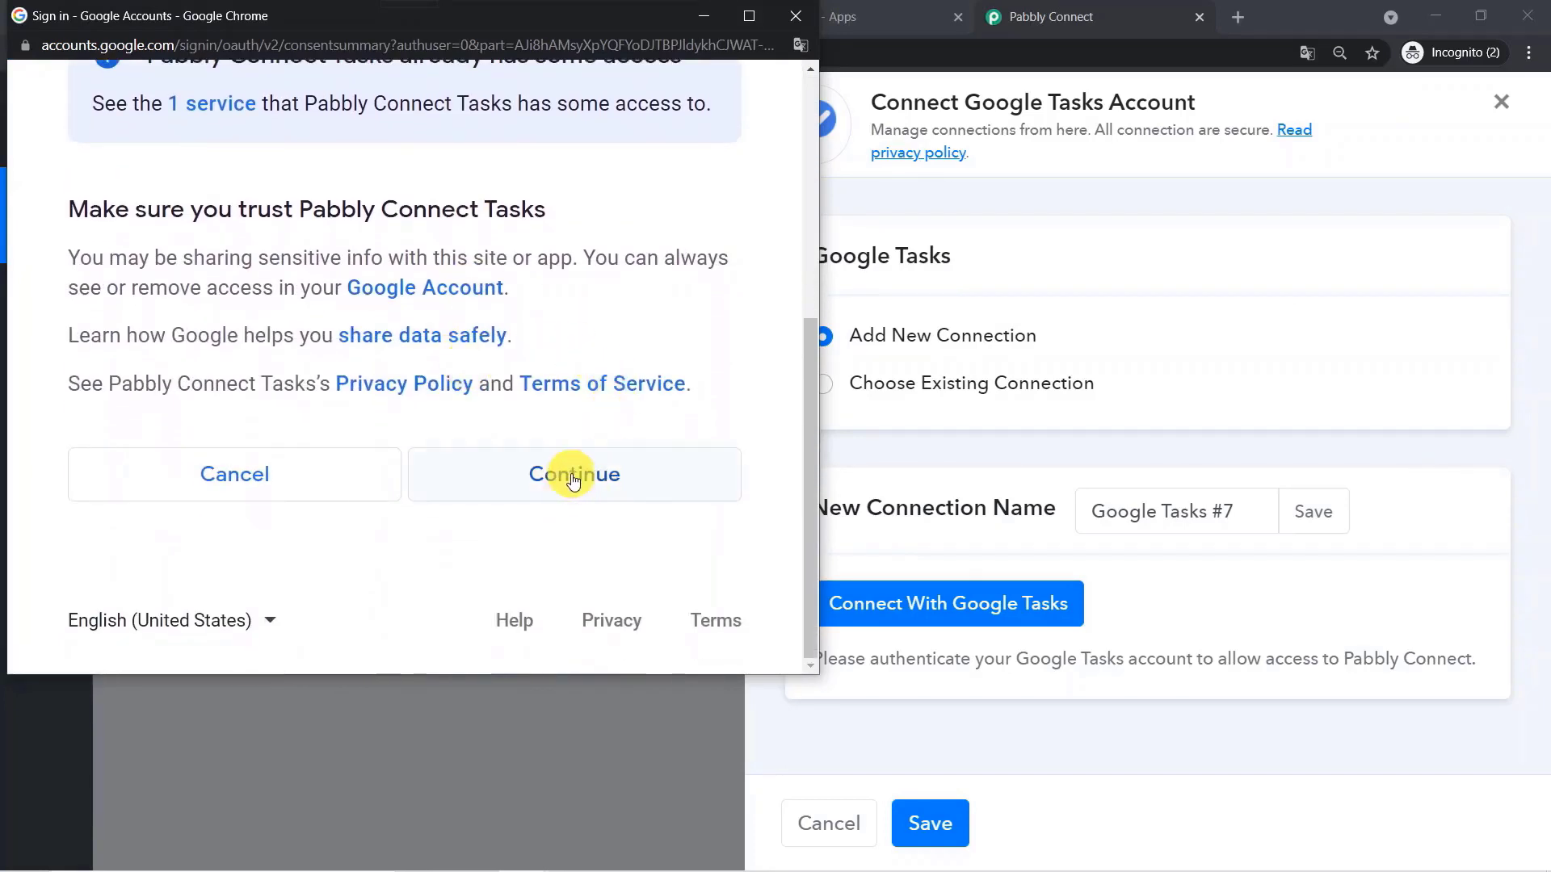
{"action": "left_click", "coordinate": [572, 476]}
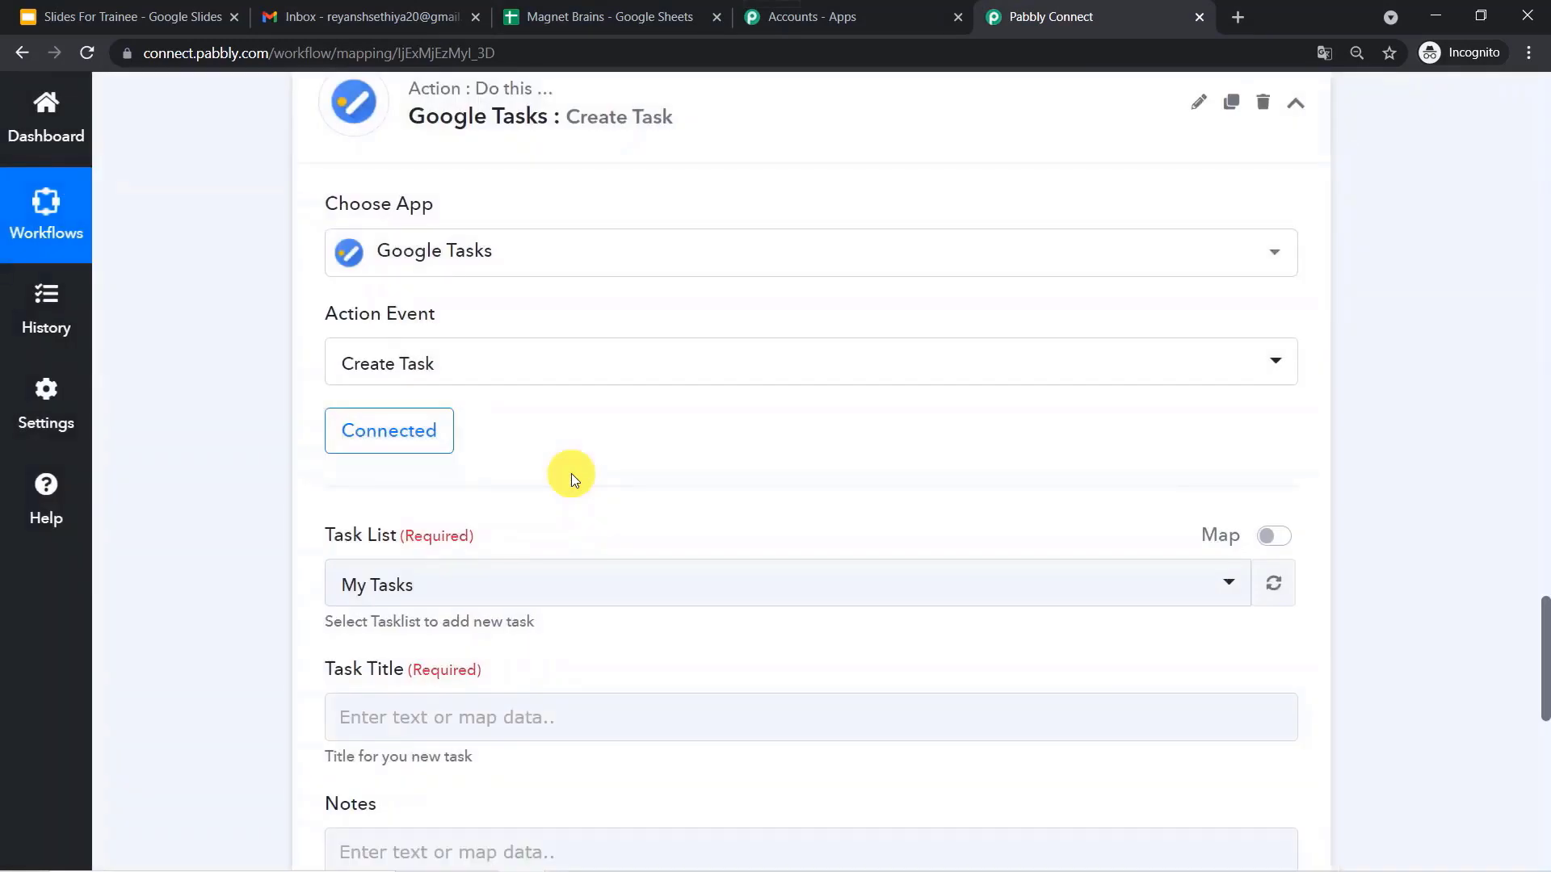
Check the Magnet Brains Task list in Gmail's Tasks, and select Magnet Brains Task as the action's Task List in Pabbly Connect.
{"action": "scroll", "coordinate": [237, 562], "scroll_direction": "down", "scroll_amount": 3}
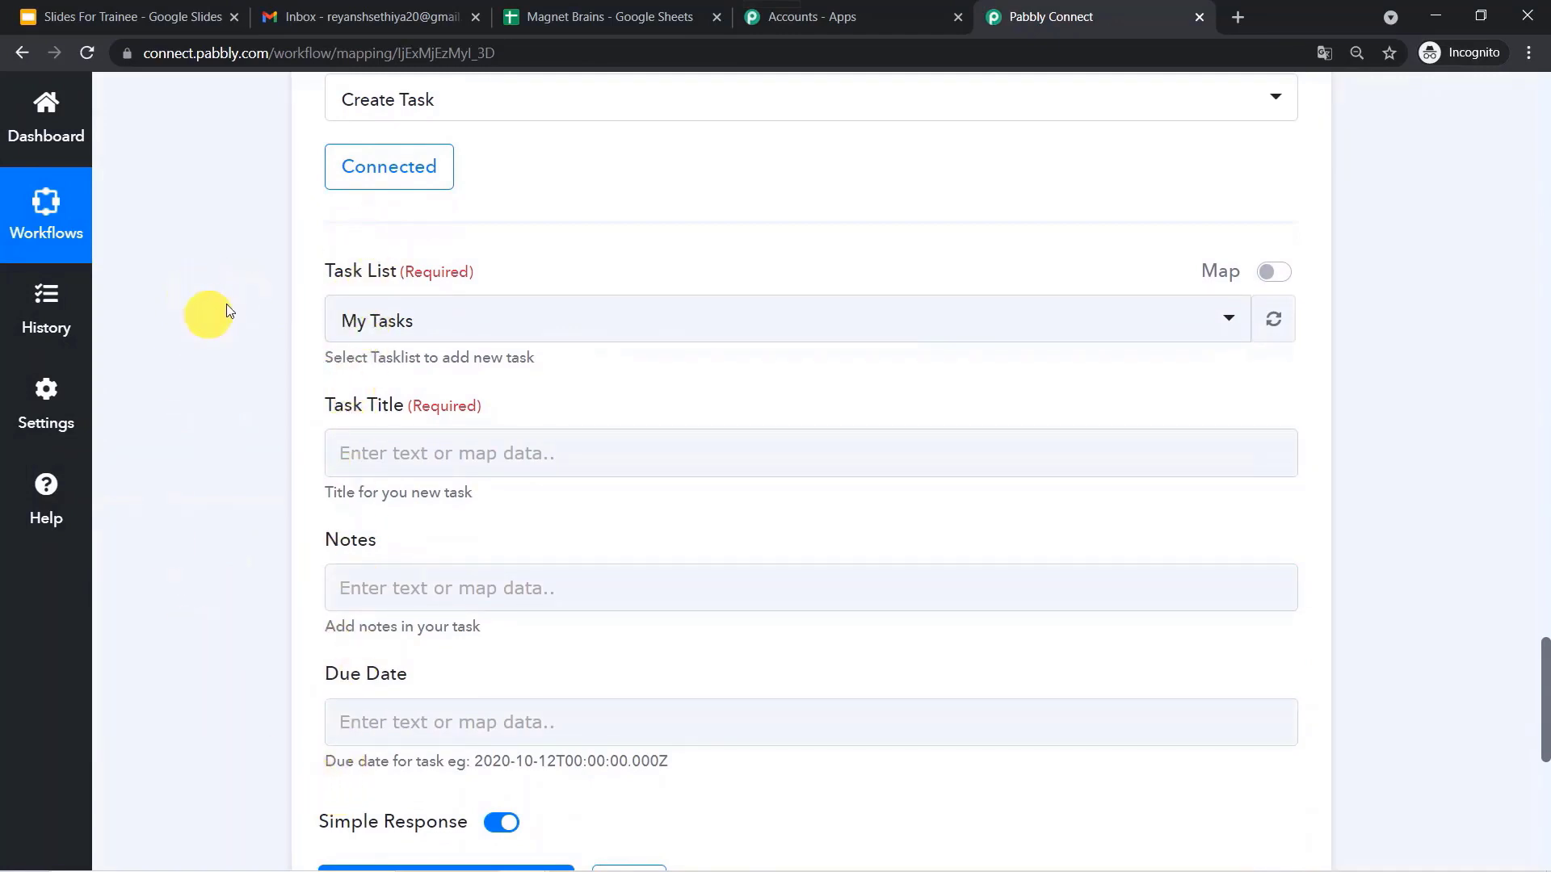
{"action": "left_click", "coordinate": [424, 319]}
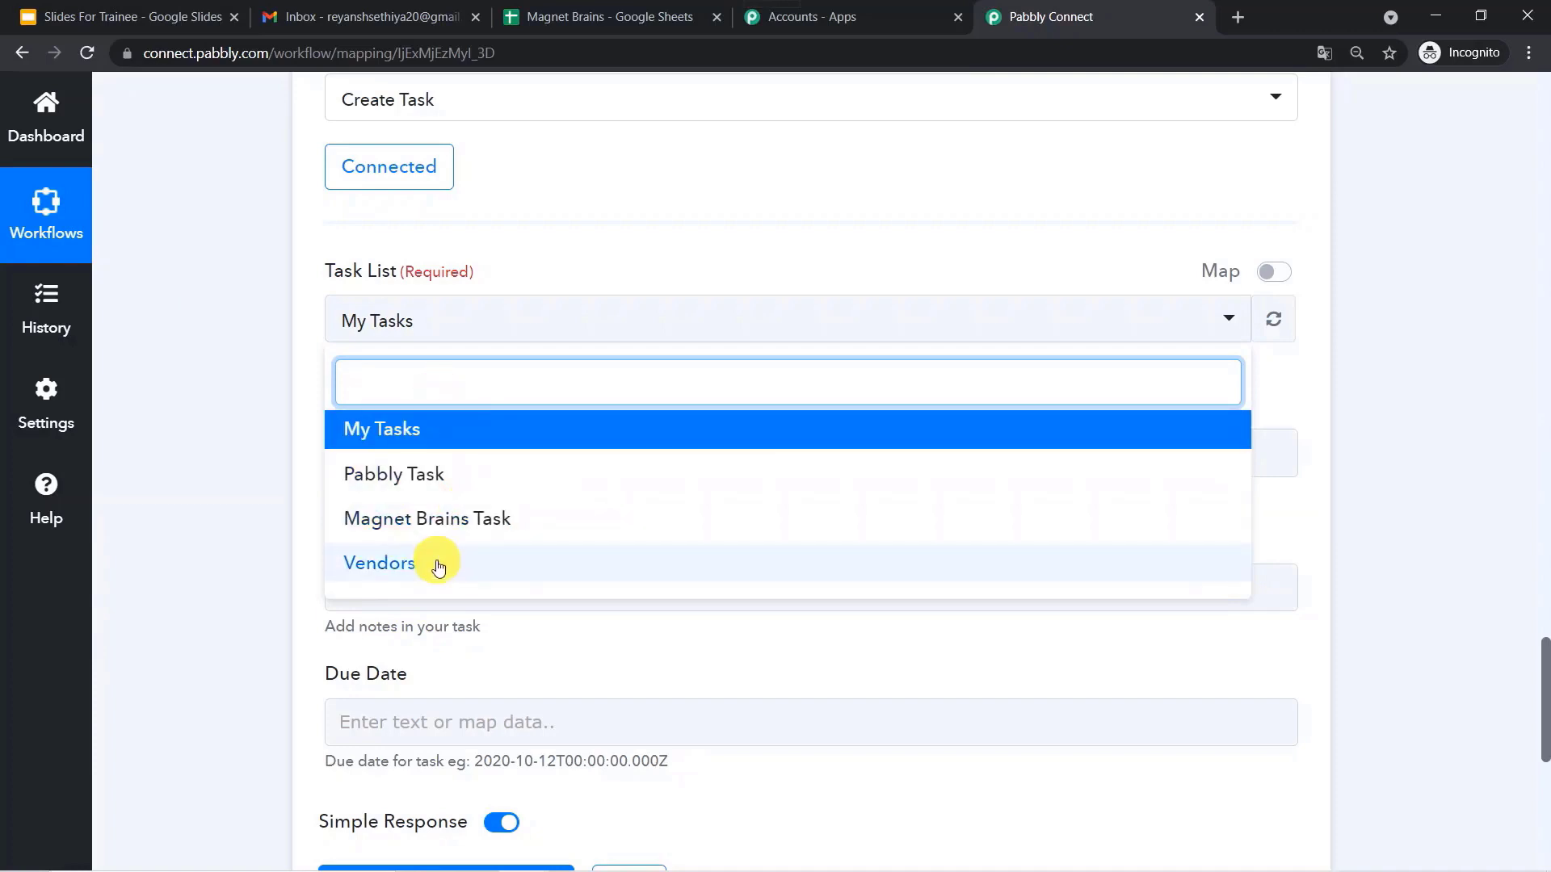
{"action": "left_click", "coordinate": [420, 16]}
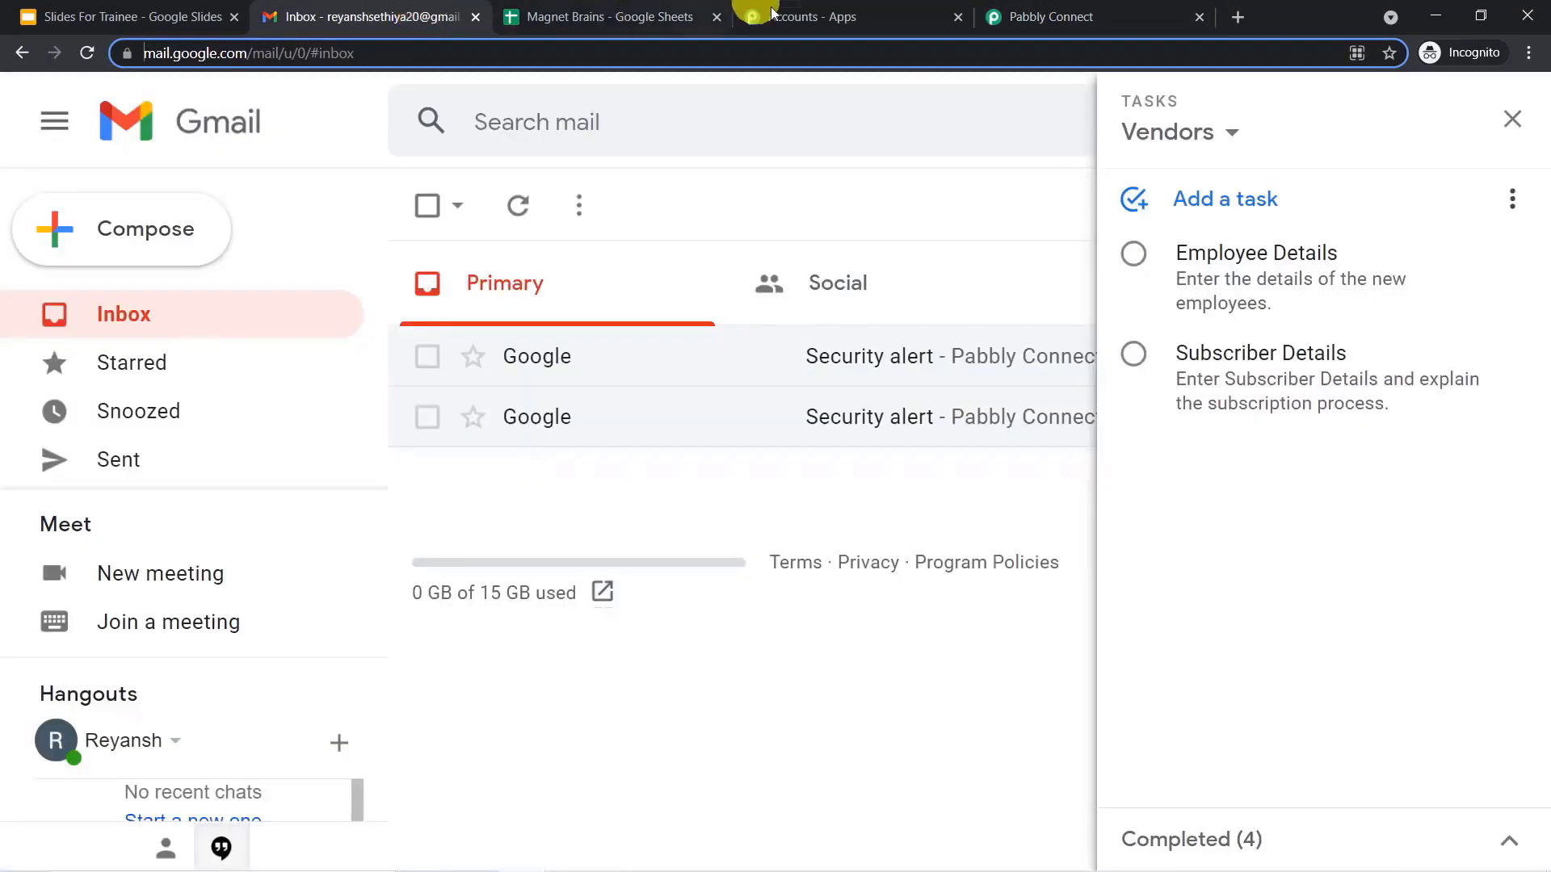
{"action": "left_click", "coordinate": [1200, 129]}
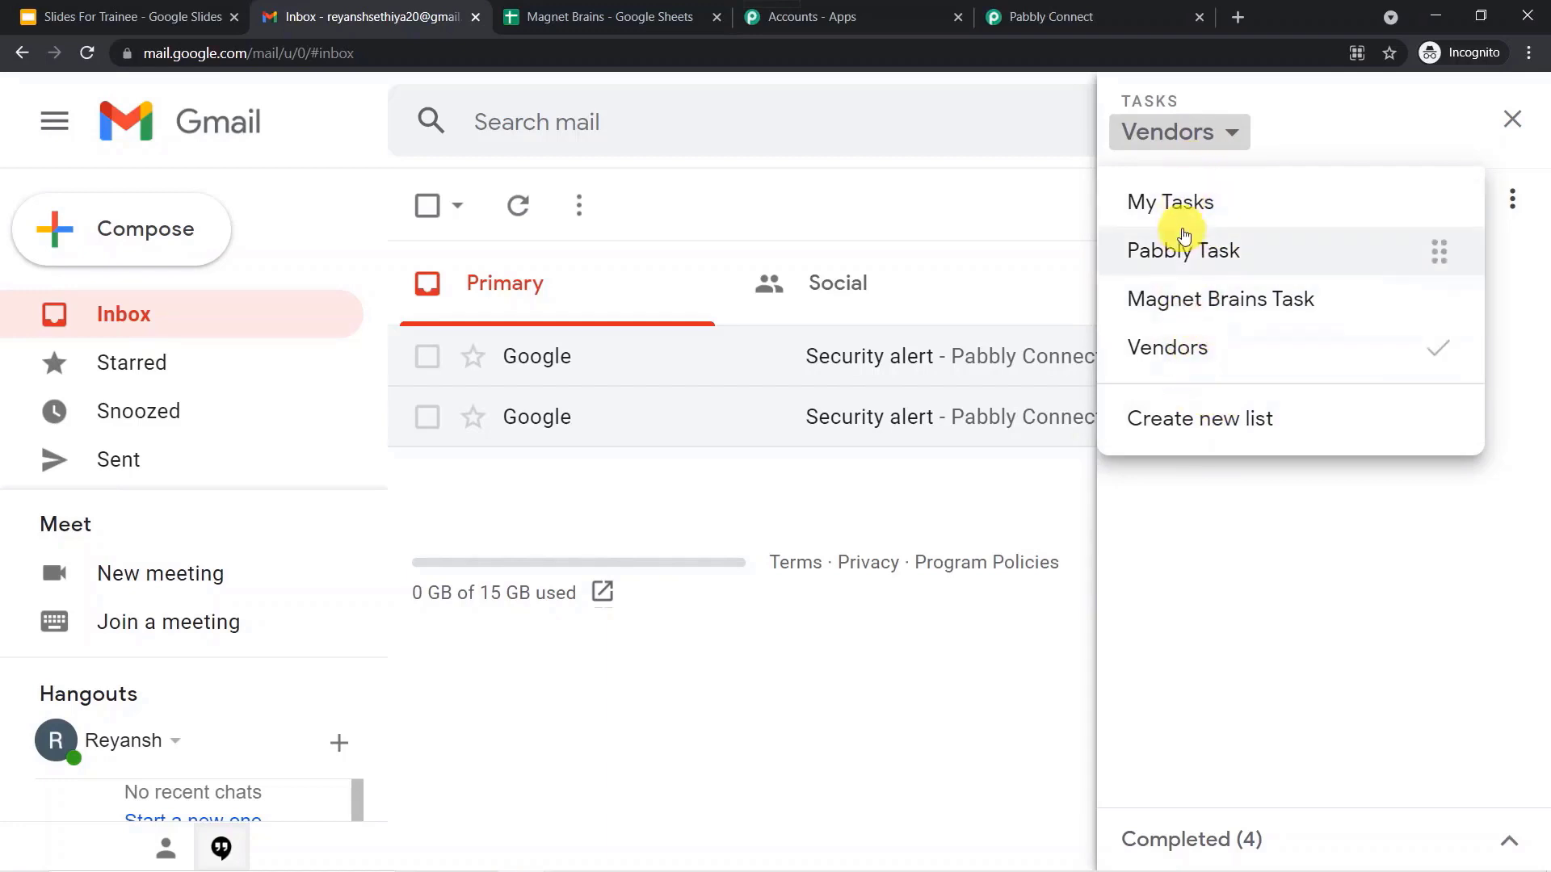
{"action": "left_click", "coordinate": [1168, 297]}
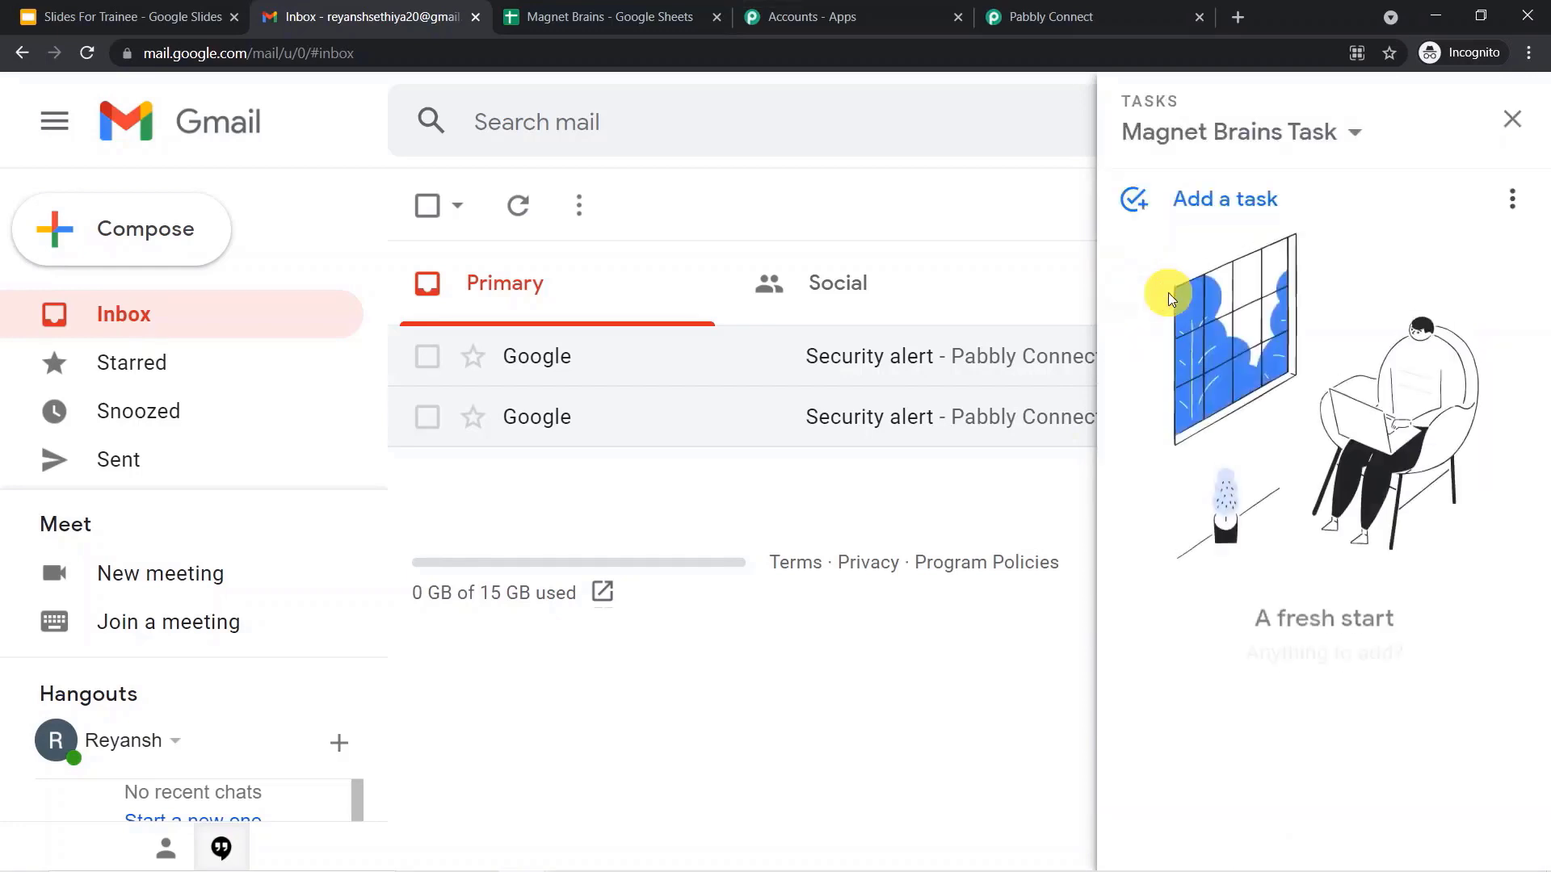
{"action": "left_click", "coordinate": [1073, 20]}
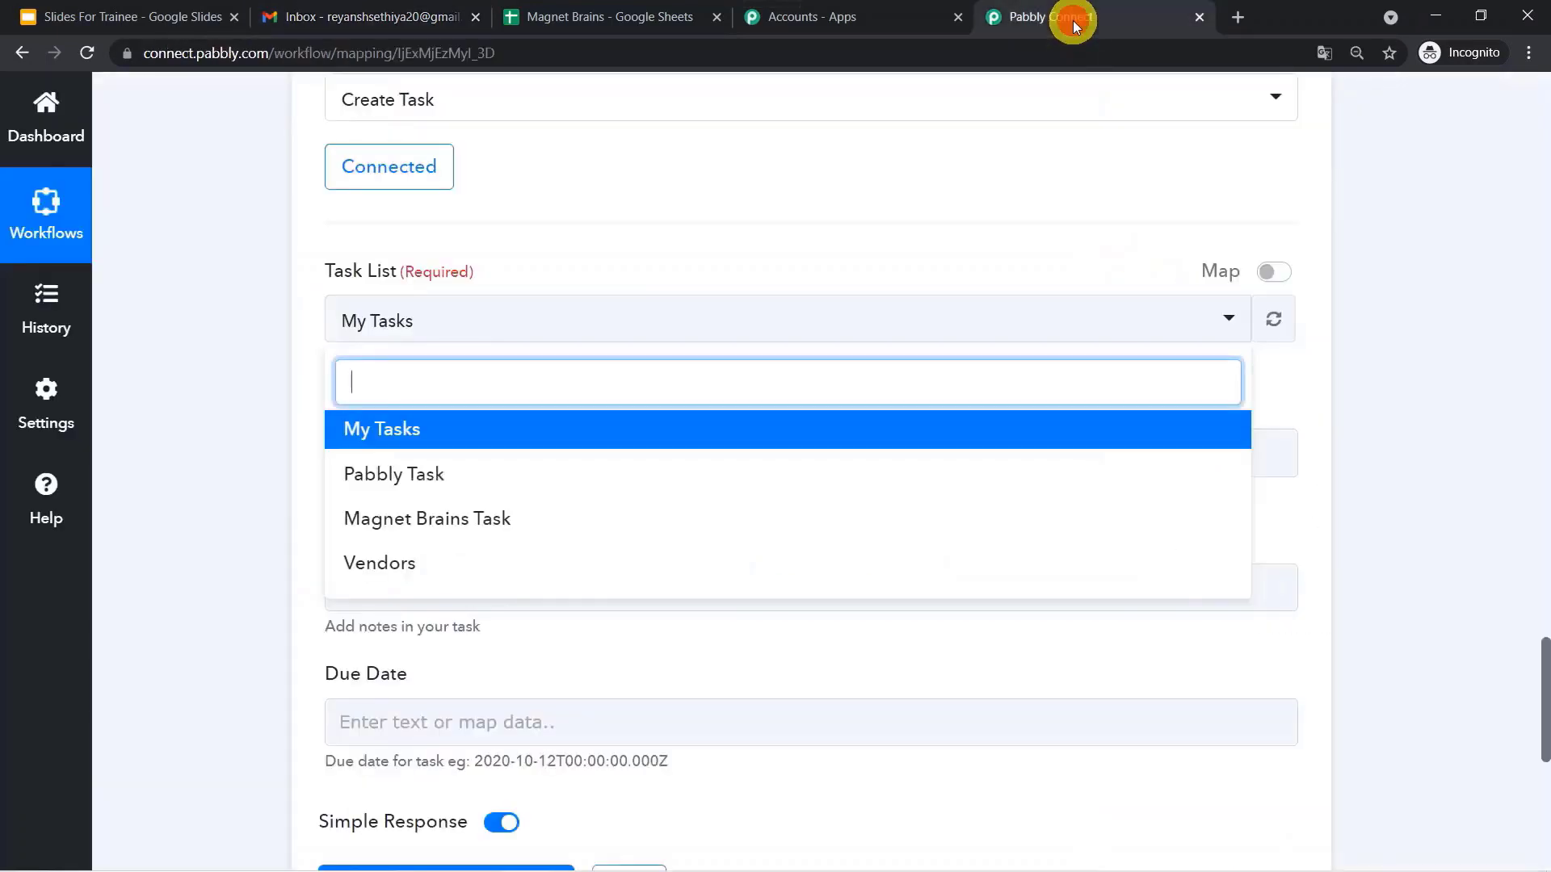
{"action": "left_click", "coordinate": [447, 521]}
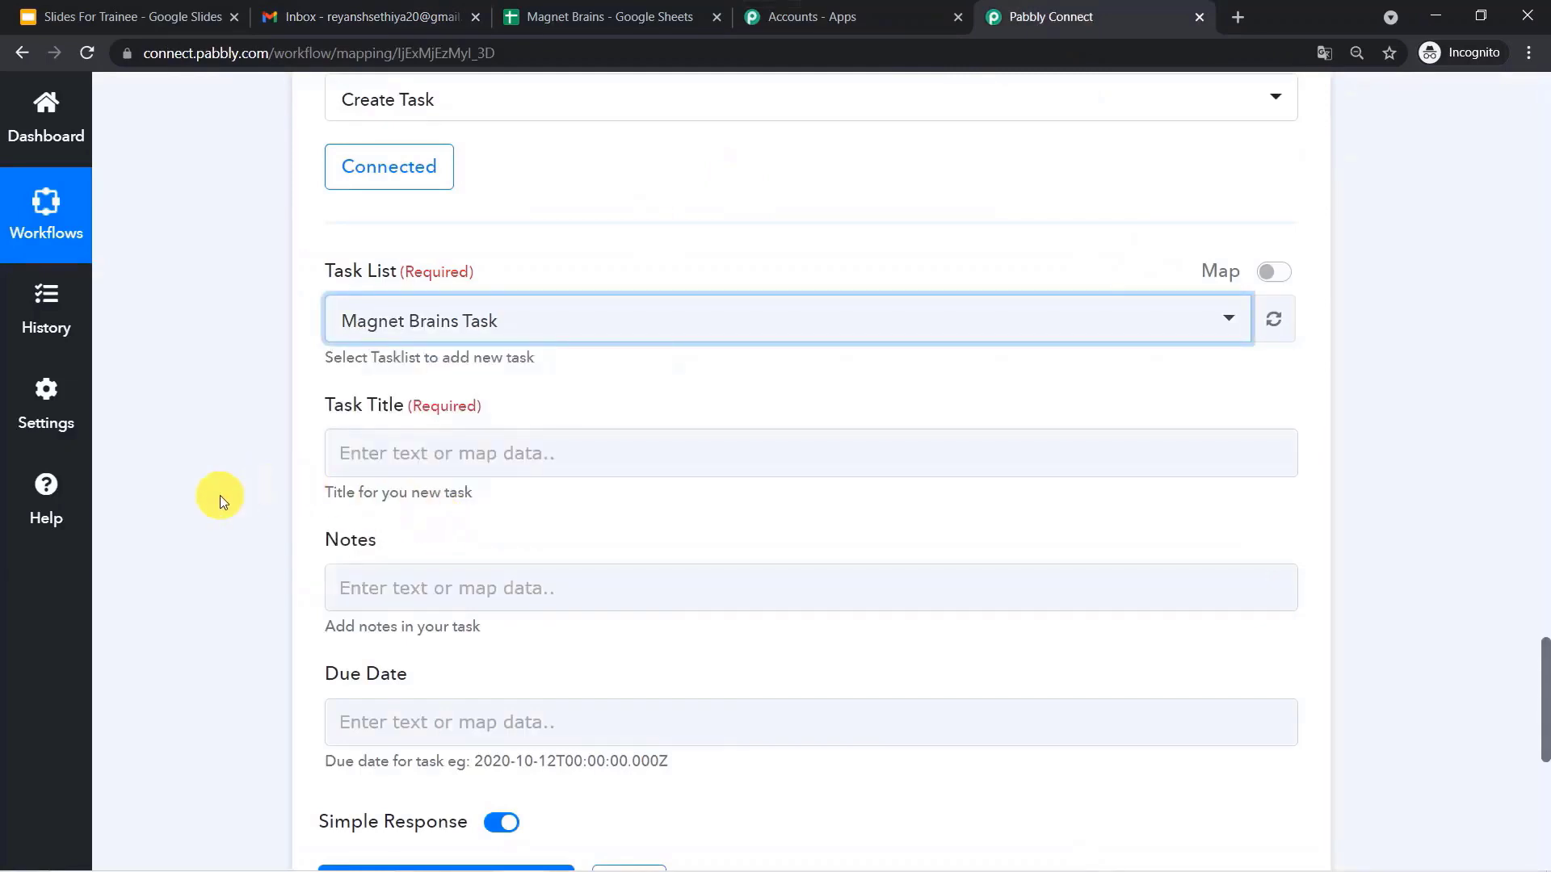
{"action": "left_click", "coordinate": [219, 496]}
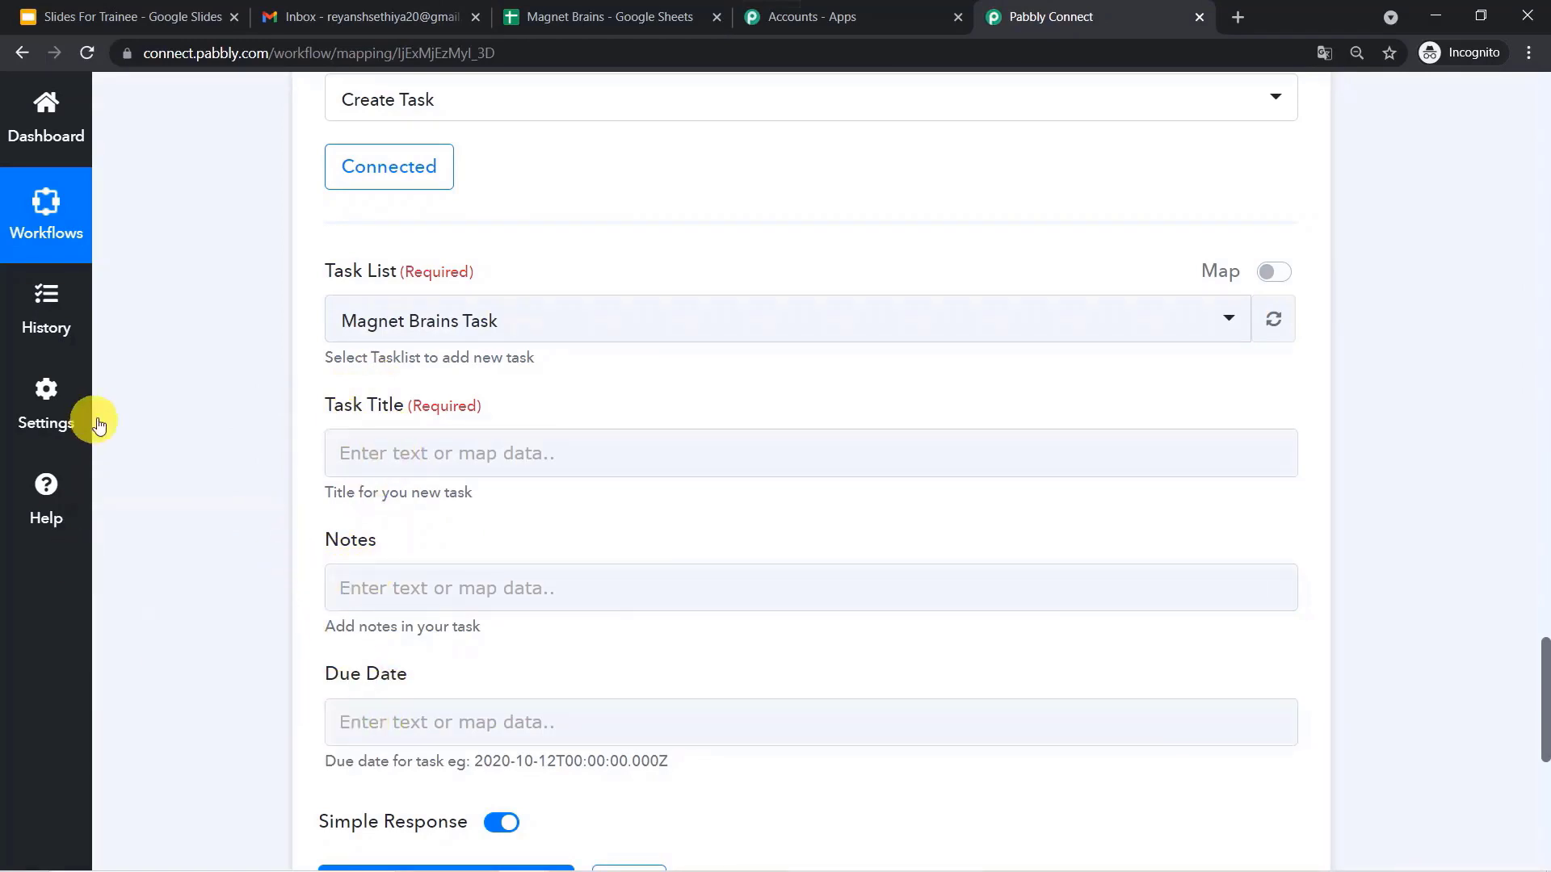
Review the Google Sheets trigger's captured fields and the date formatter's settings against the Title, Notes and Due Date fields of Create Task.
{"action": "scroll", "coordinate": [181, 385], "scroll_direction": "up", "scroll_amount": 15}
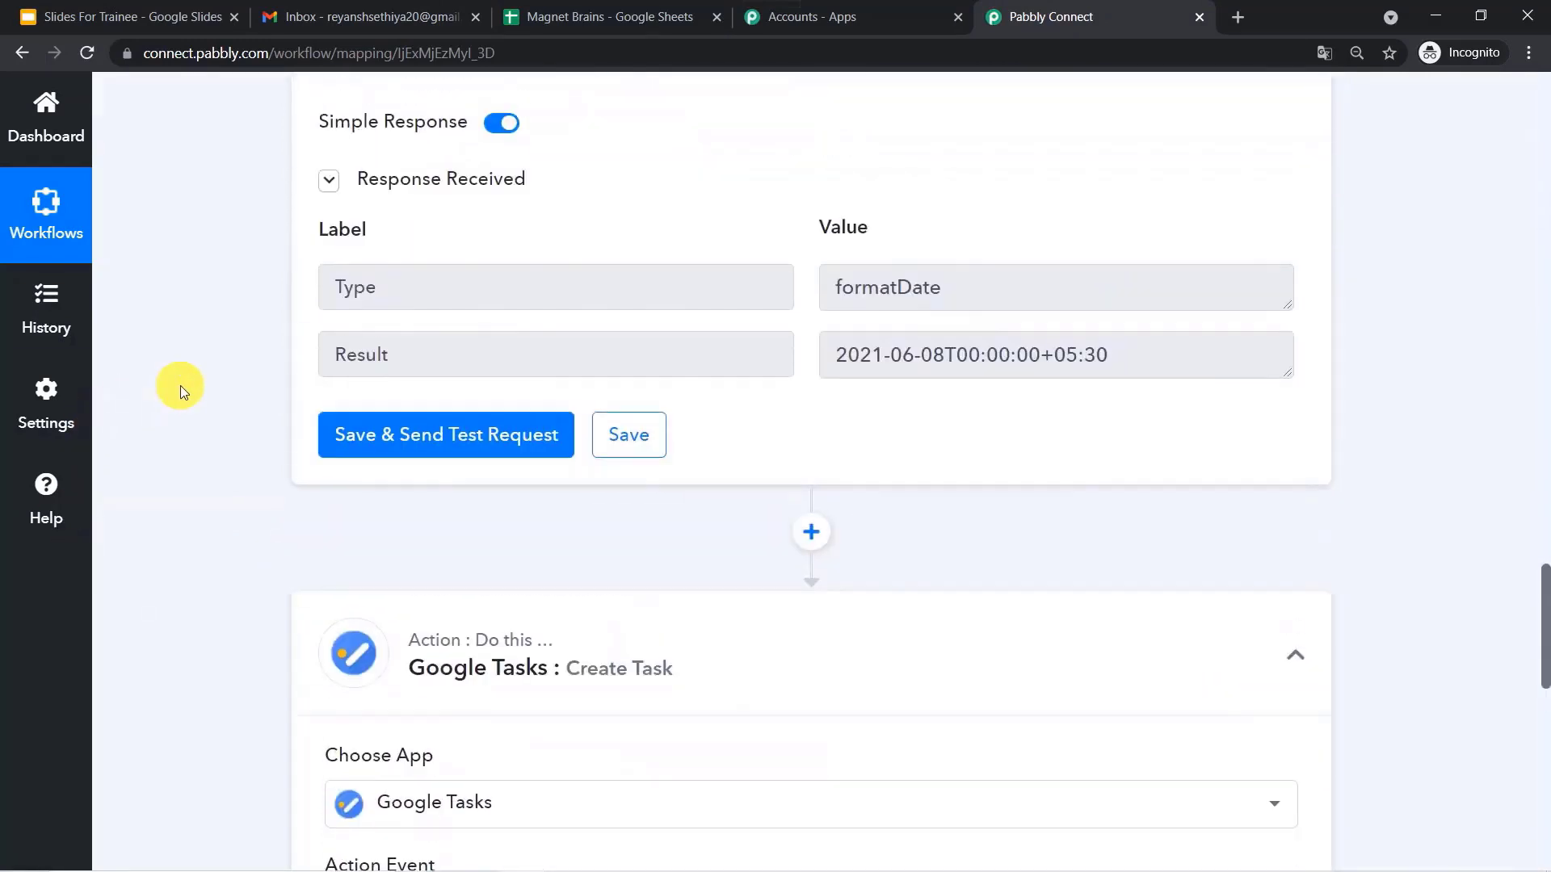
{"action": "scroll", "coordinate": [181, 385], "scroll_direction": "up", "scroll_amount": 20}
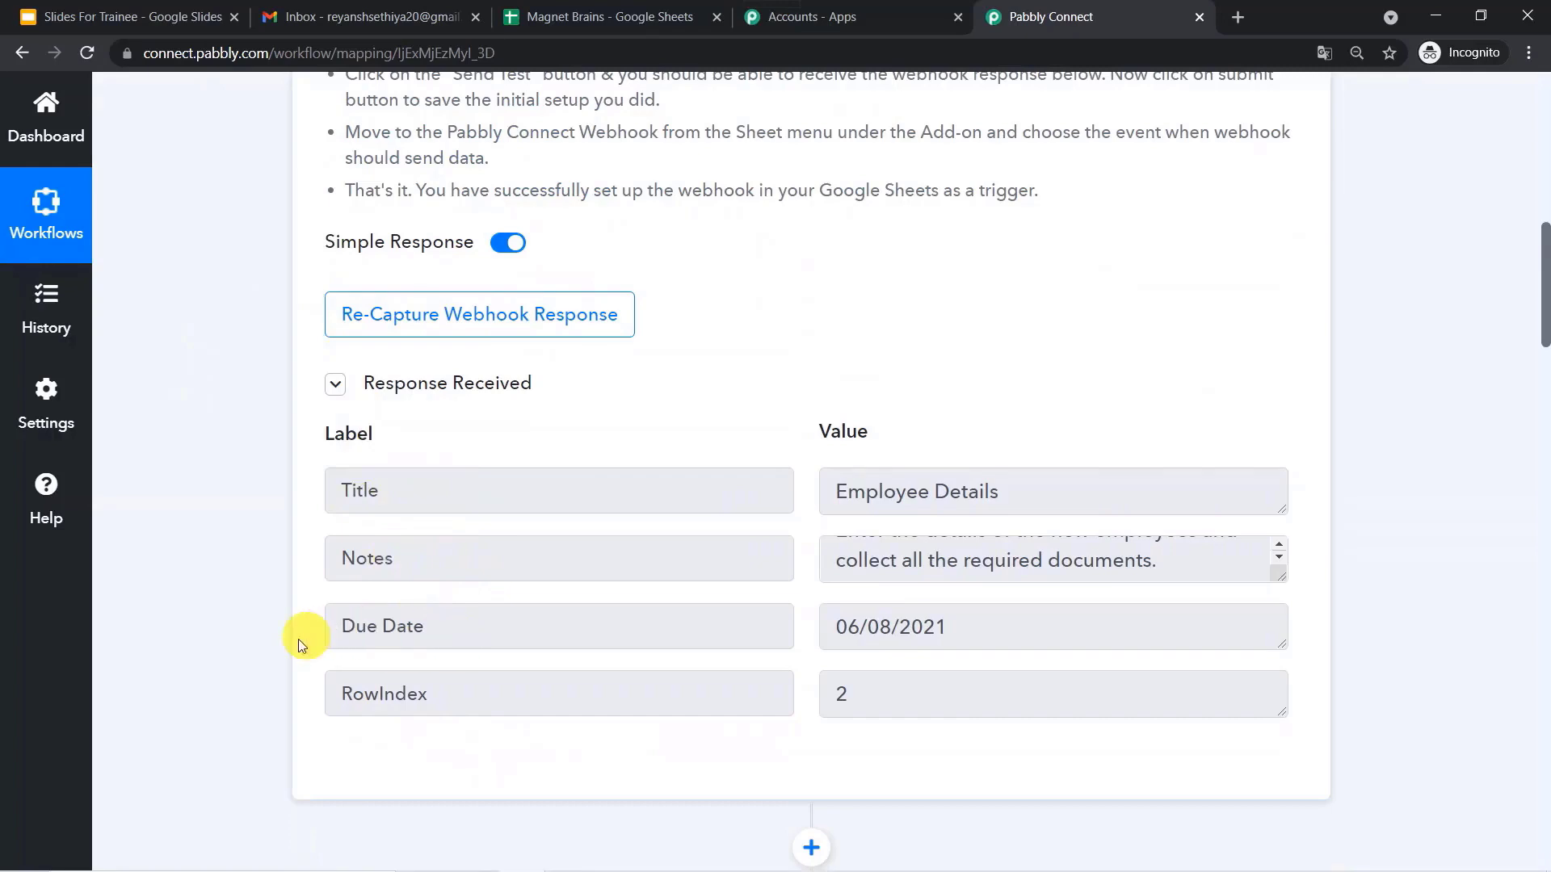
{"action": "scroll", "coordinate": [241, 748], "scroll_direction": "down", "scroll_amount": 20}
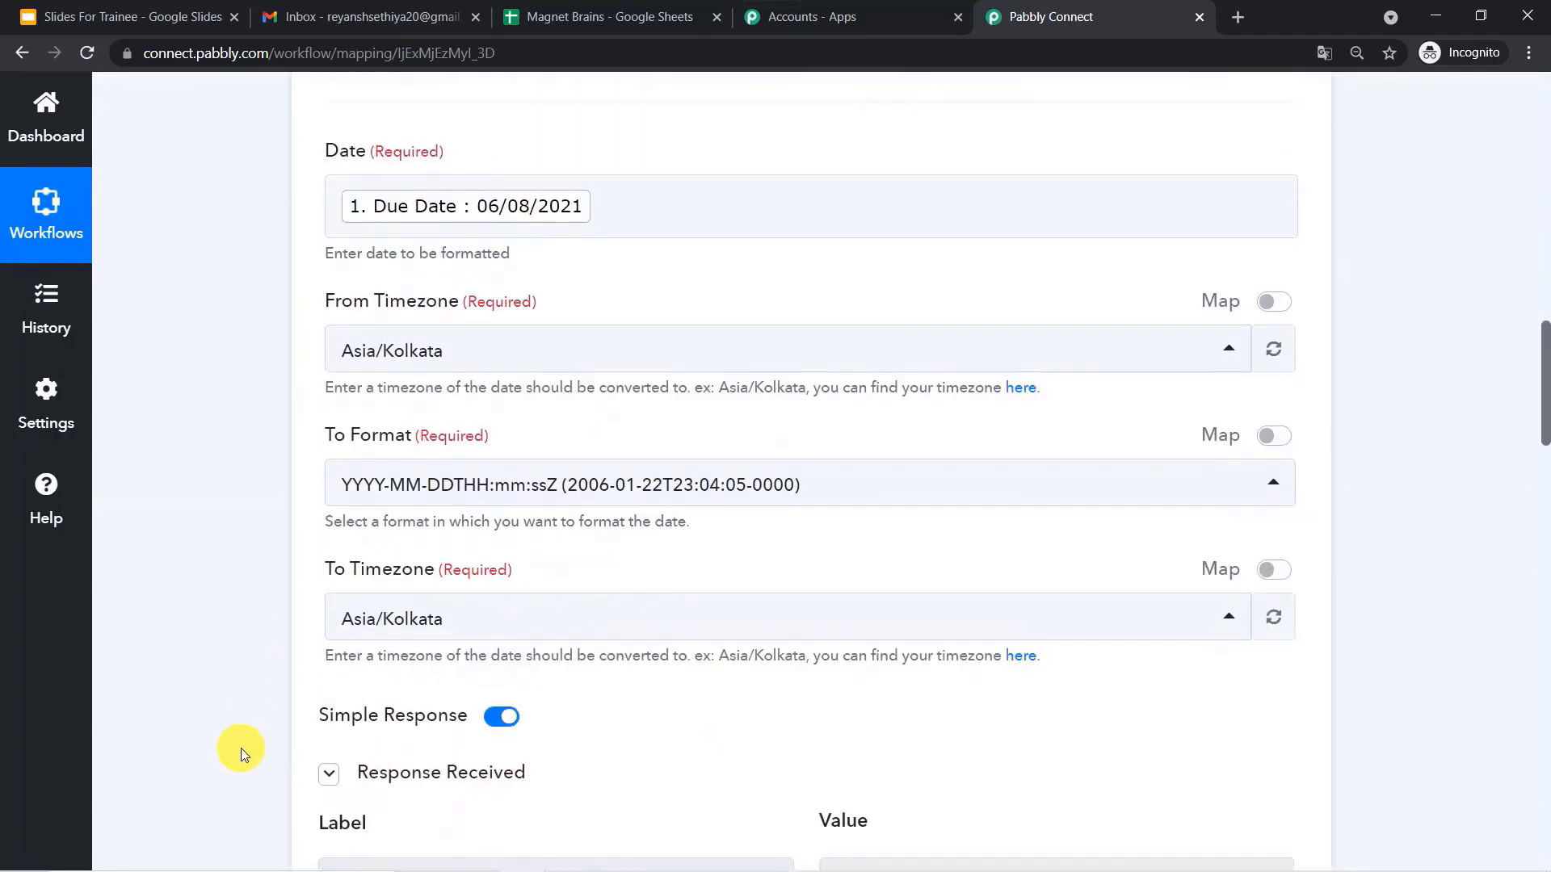
{"action": "scroll", "coordinate": [241, 748], "scroll_direction": "down", "scroll_amount": 12}
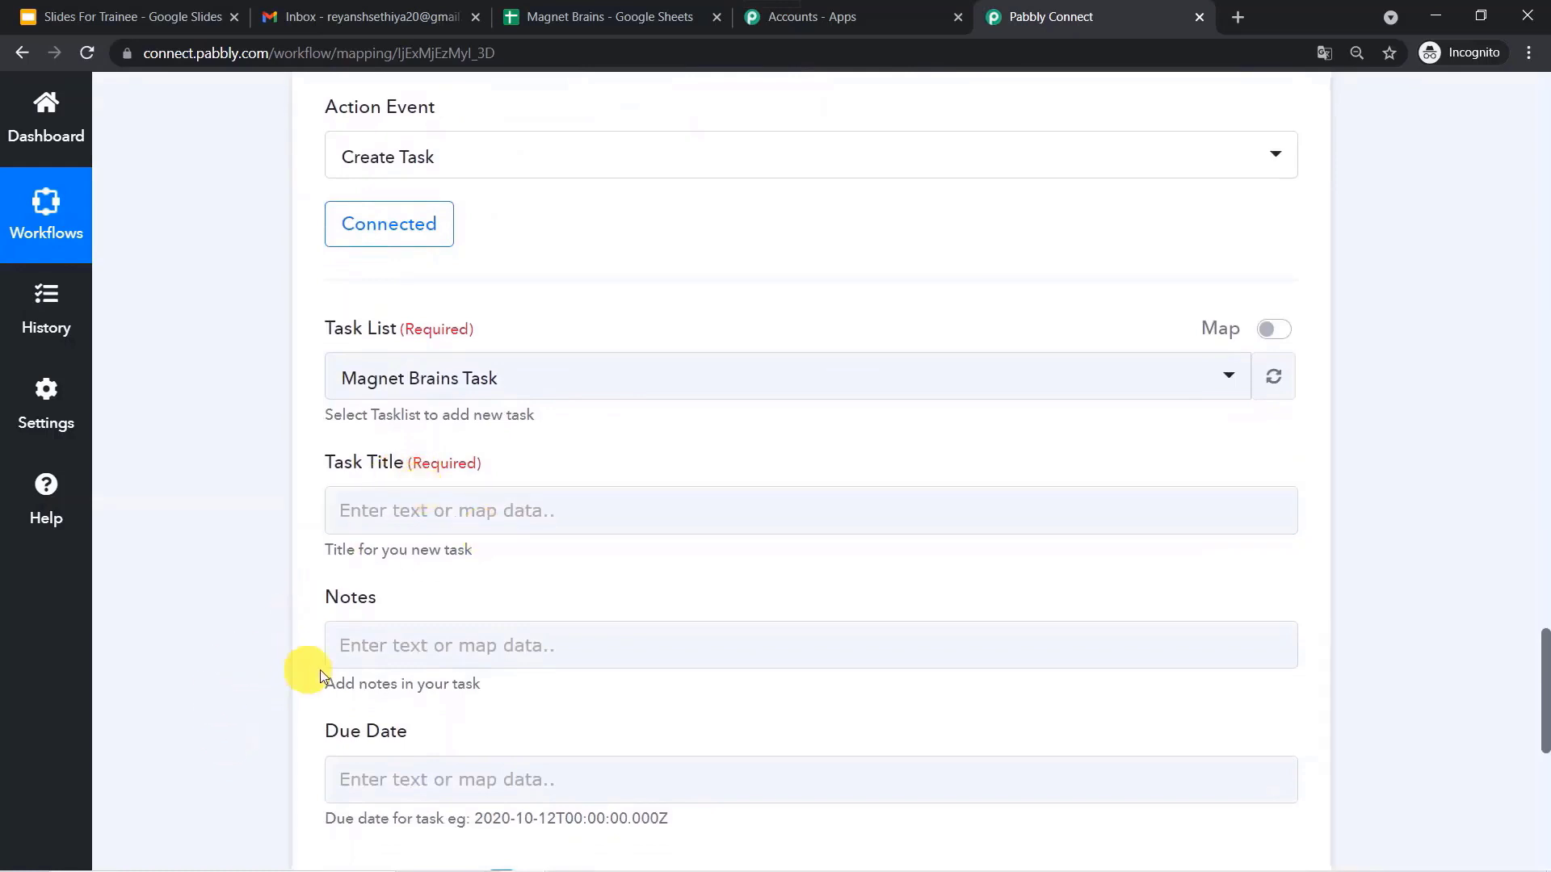
{"action": "left_click", "coordinate": [377, 633]}
{"action": "scroll", "coordinate": [270, 513], "scroll_direction": "up", "scroll_amount": 20}
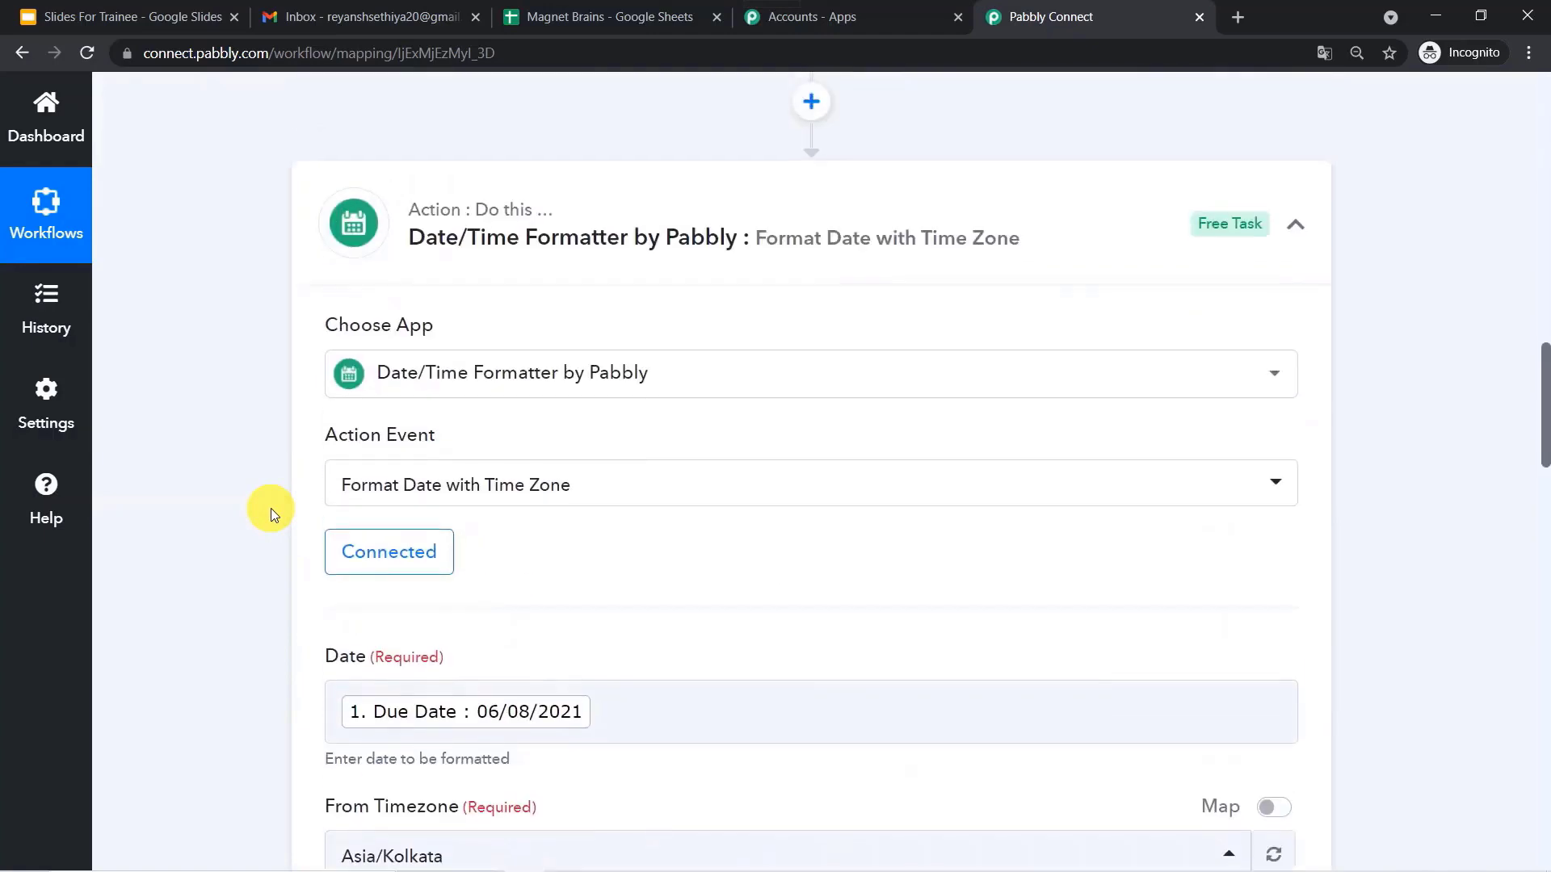
{"action": "scroll", "coordinate": [270, 507], "scroll_direction": "up", "scroll_amount": 5}
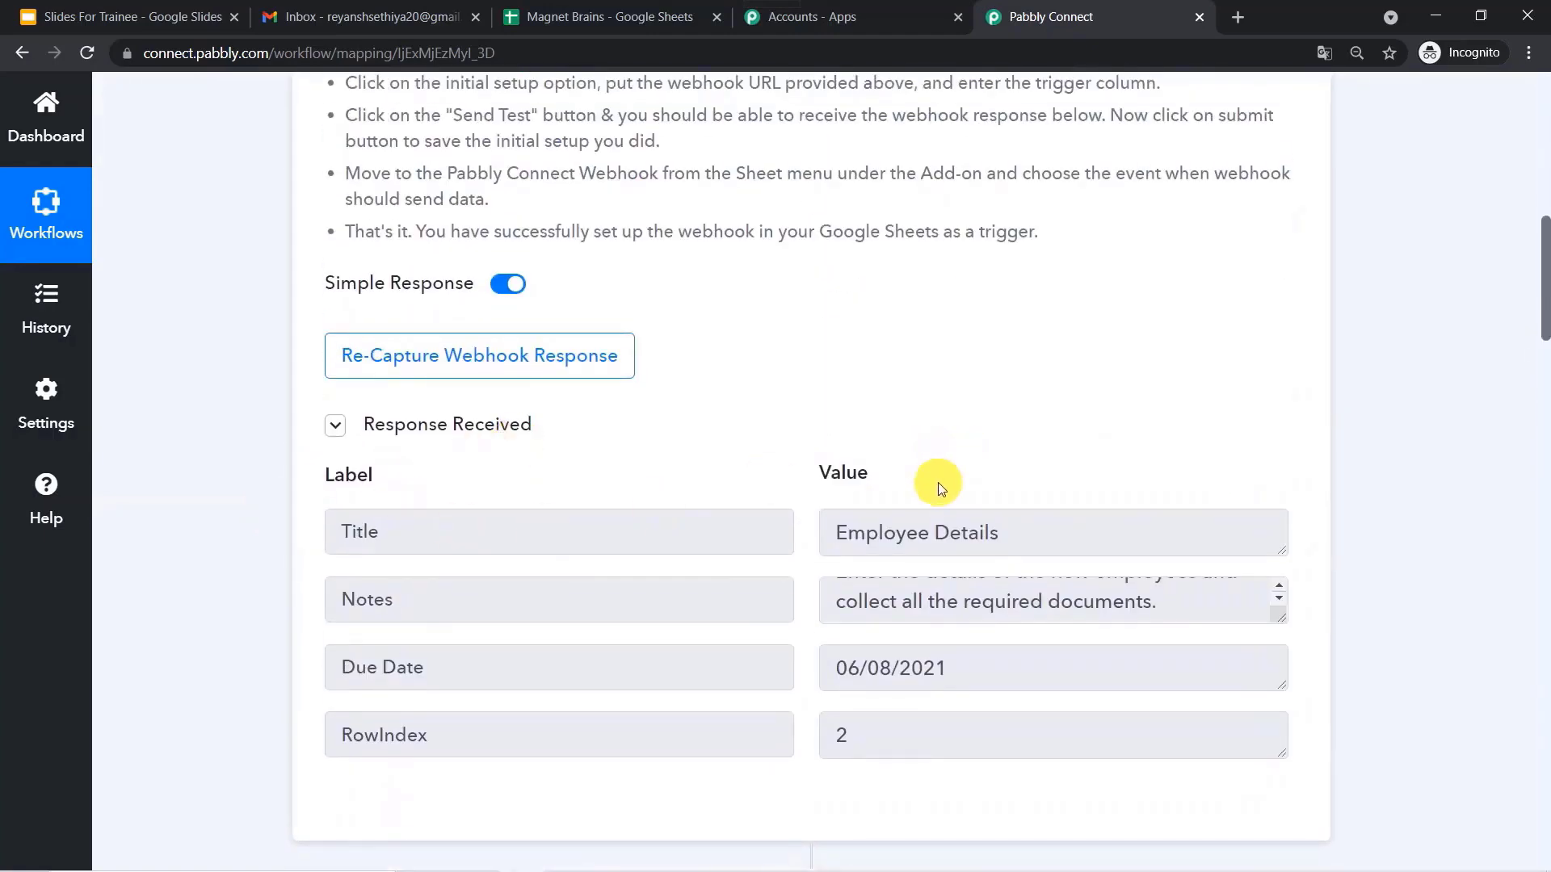
{"action": "scroll", "coordinate": [195, 698], "scroll_direction": "down", "scroll_amount": 20}
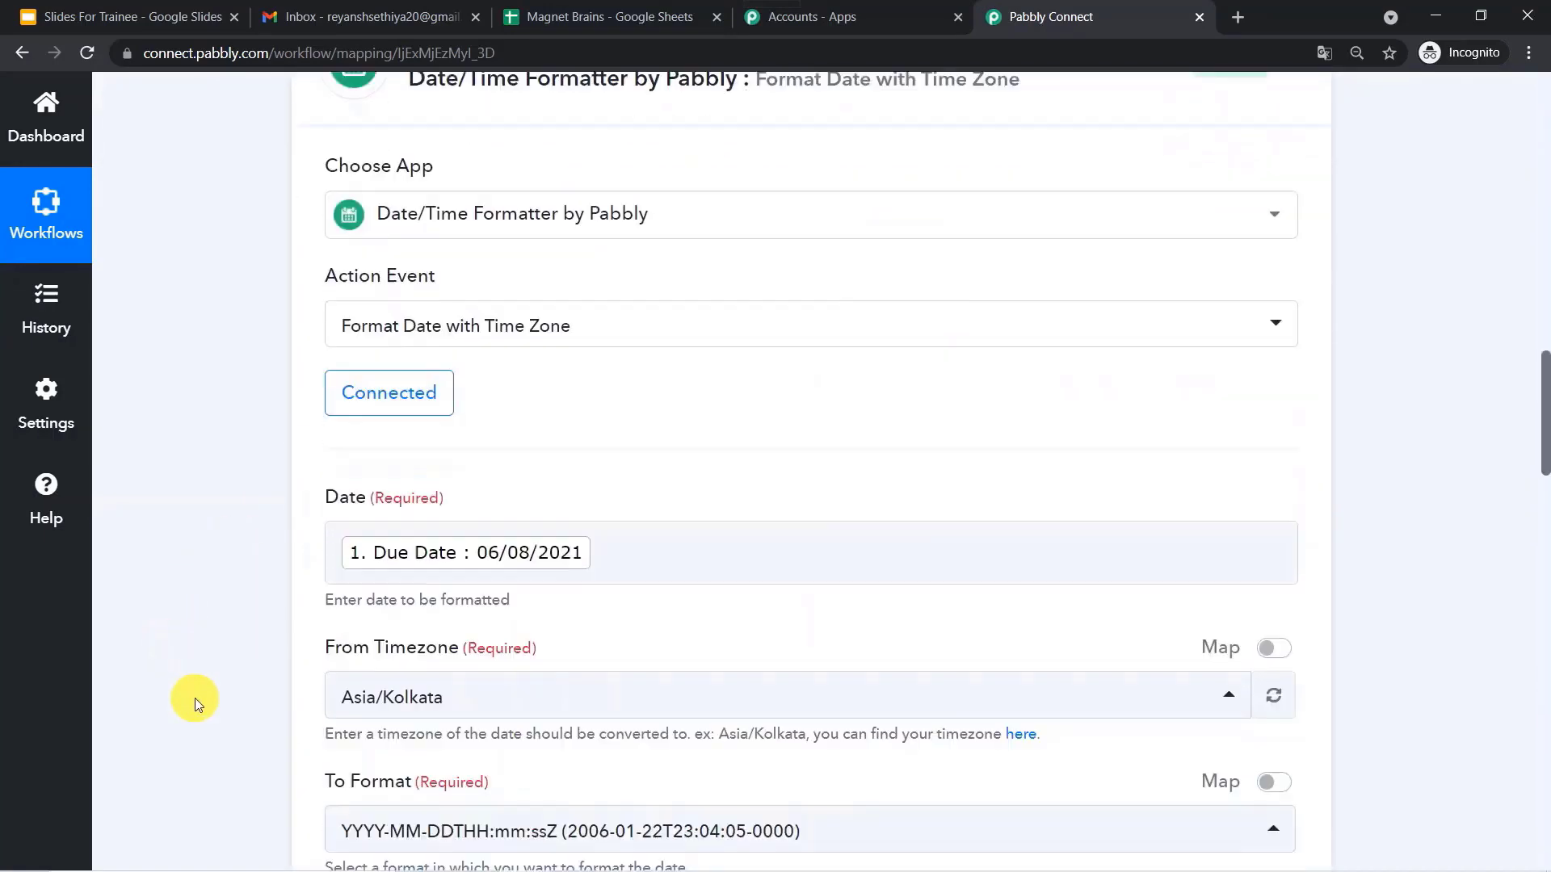
{"action": "scroll", "coordinate": [226, 646], "scroll_direction": "down", "scroll_amount": 2}
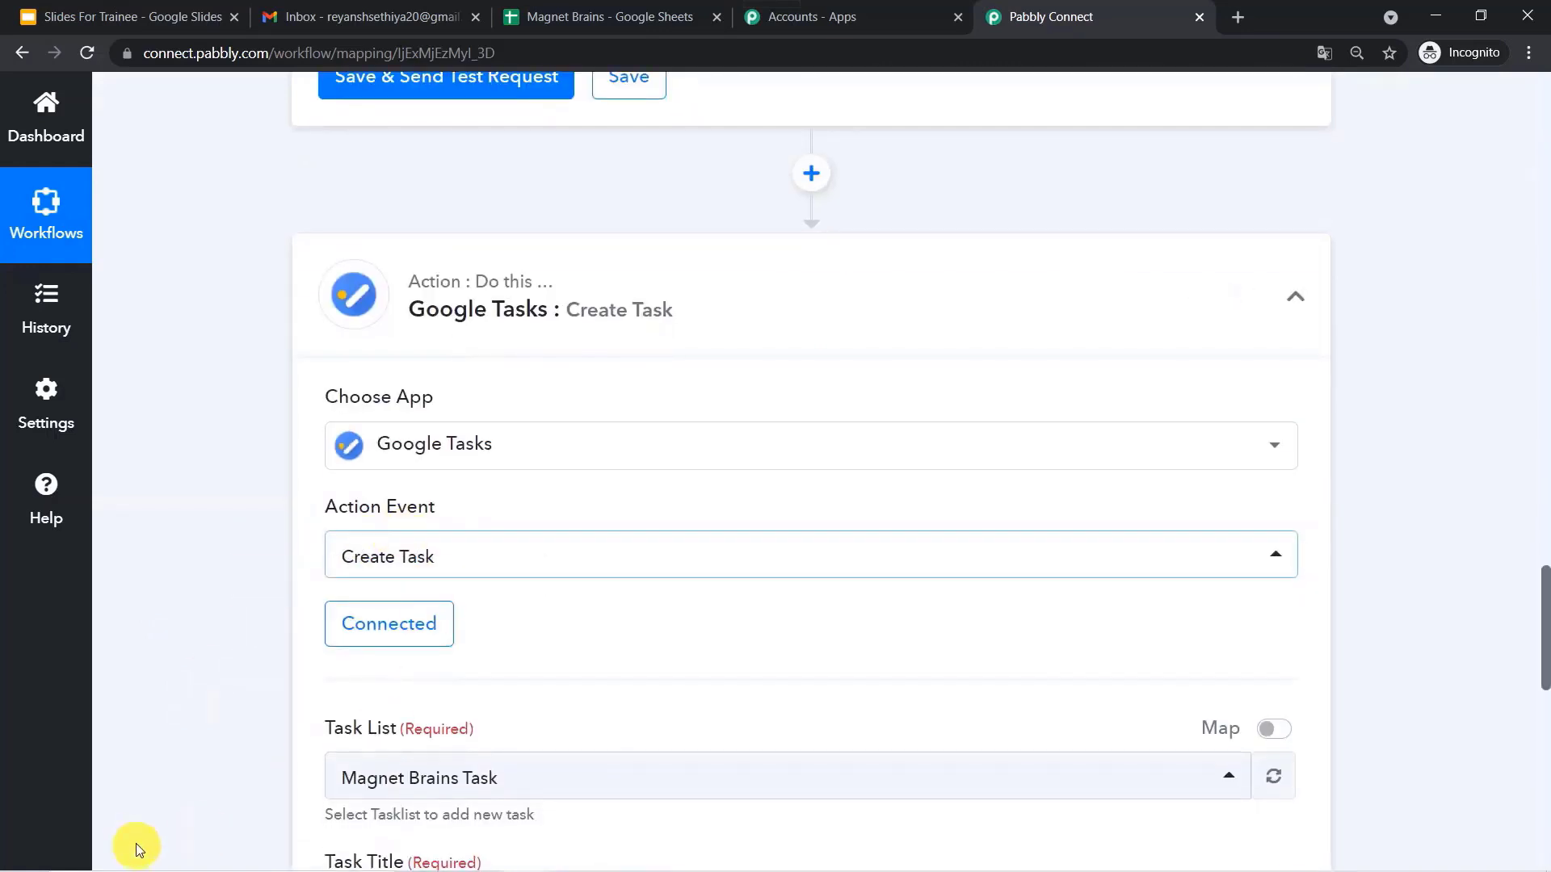
Map the Create Task action's Task Title to the Title value from the Google Sheets new row trigger.
{"action": "scroll", "coordinate": [220, 778], "scroll_direction": "down", "scroll_amount": 4}
{"action": "left_click", "coordinate": [348, 573]}
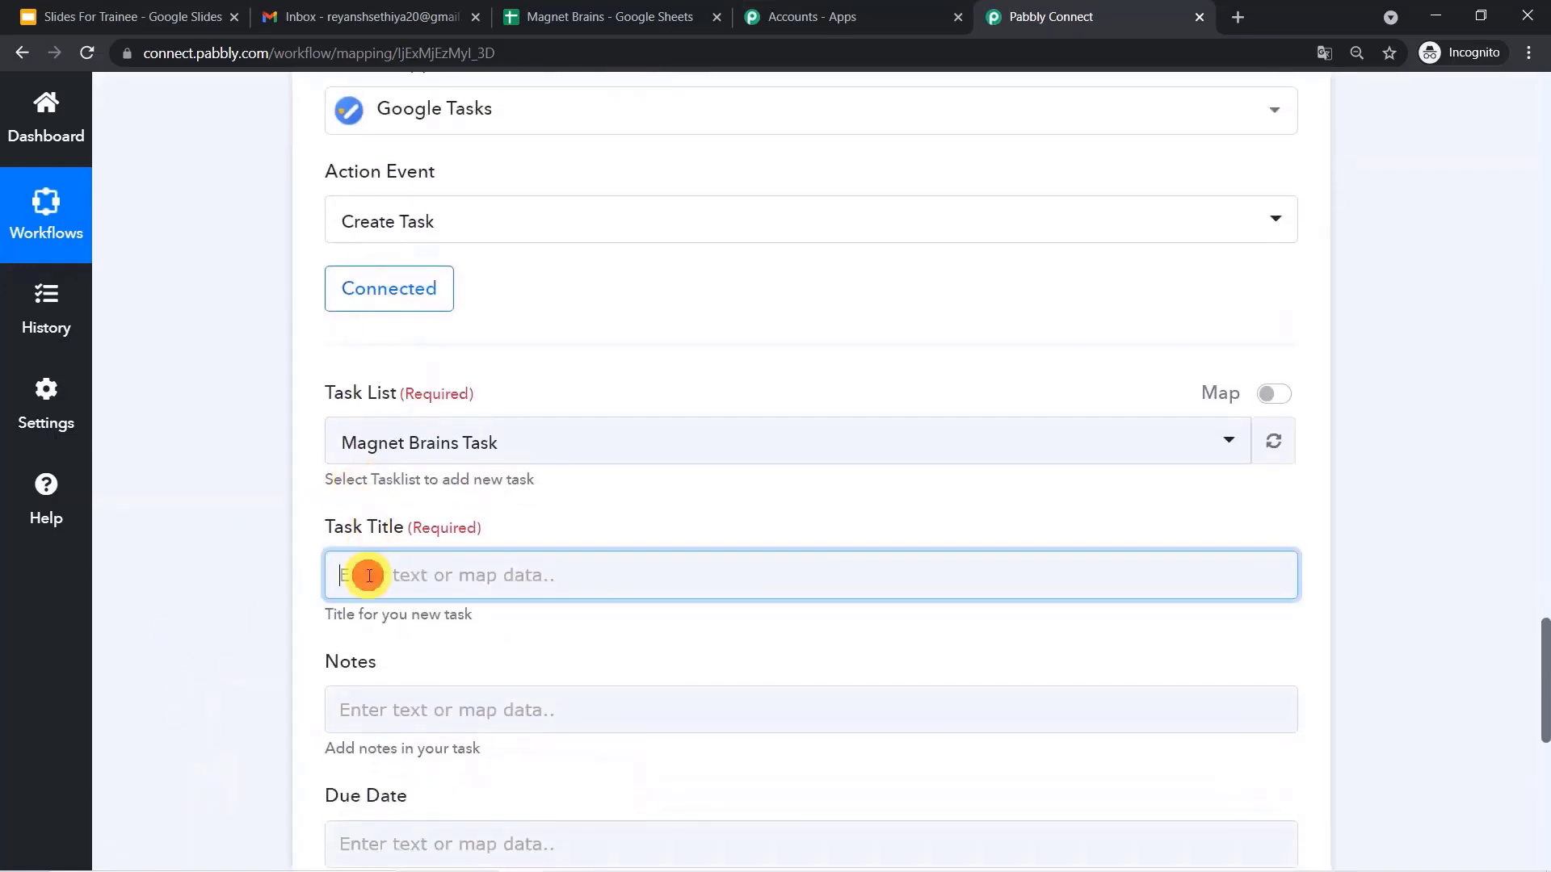
{"action": "left_click", "coordinate": [574, 762]}
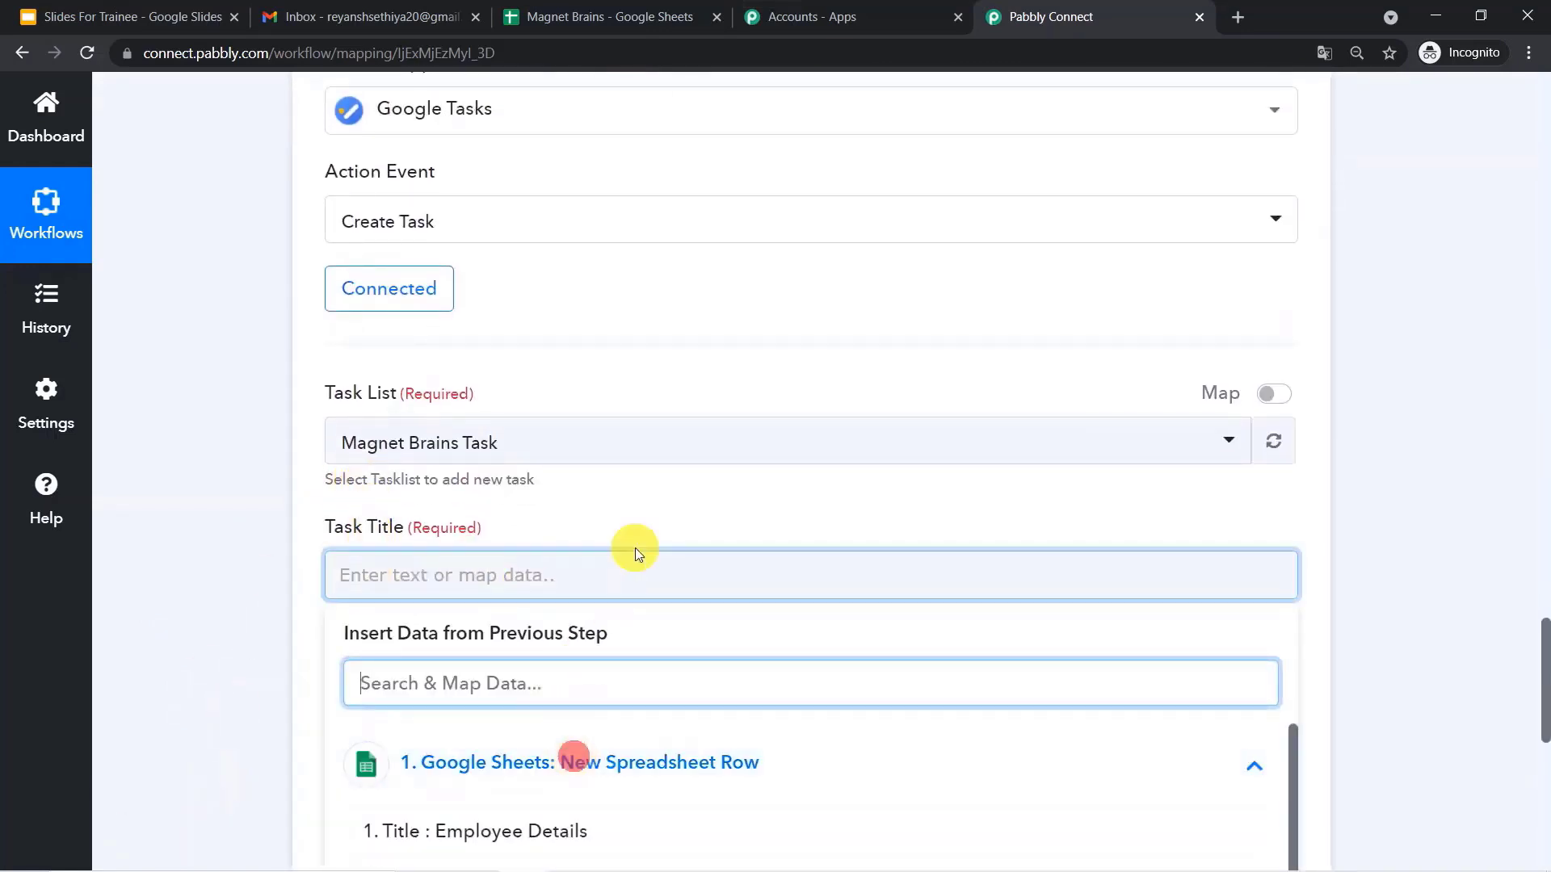
{"action": "scroll", "coordinate": [638, 537], "scroll_direction": "down", "scroll_amount": 3}
{"action": "left_click", "coordinate": [475, 578]}
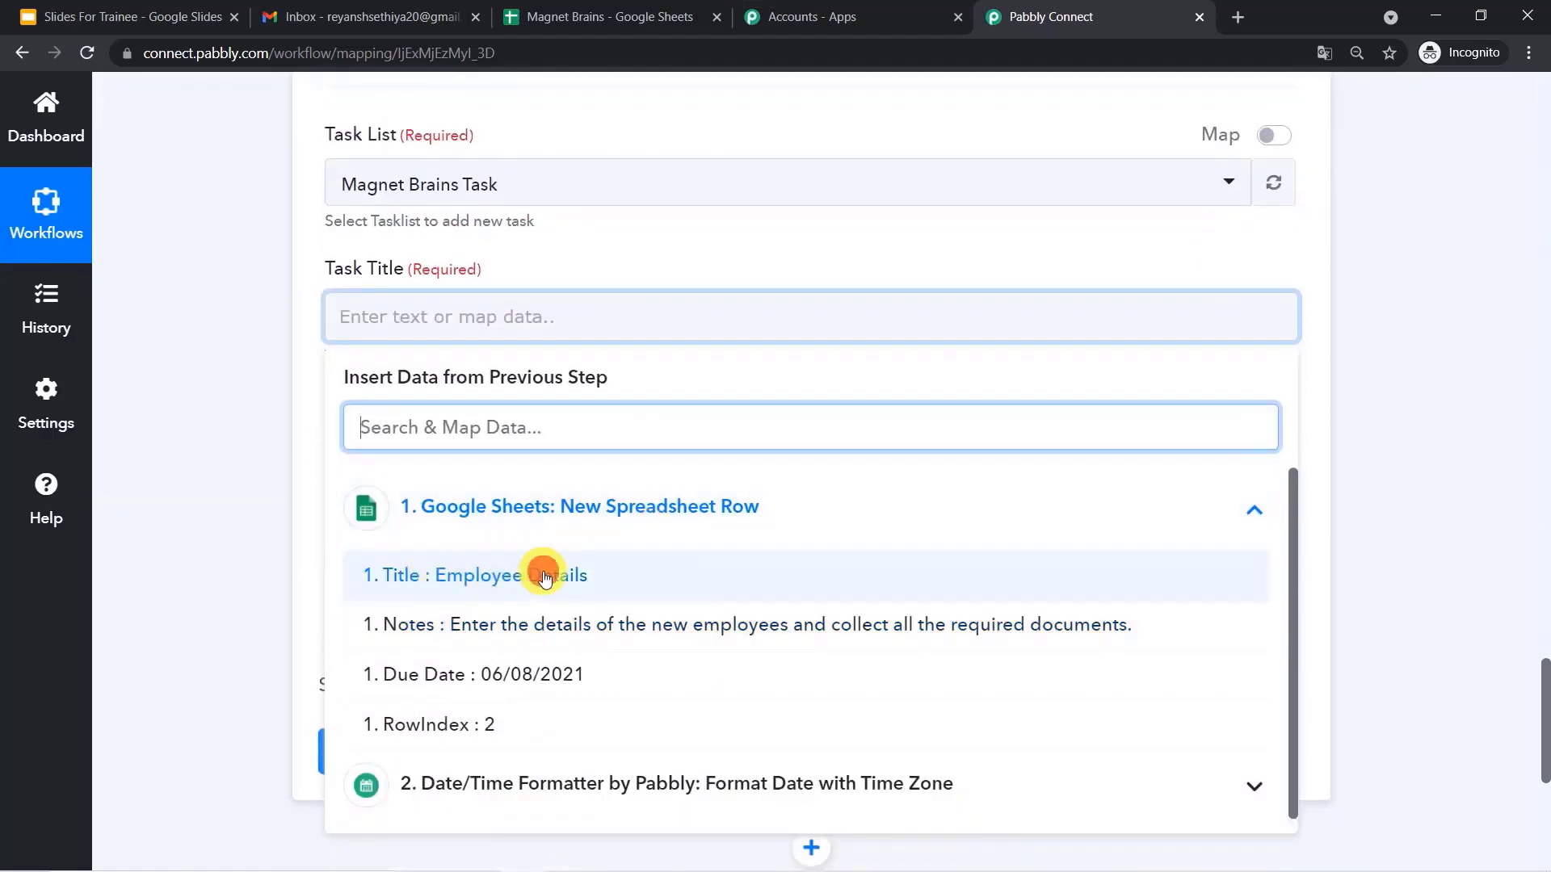
{"action": "left_click", "coordinate": [192, 508]}
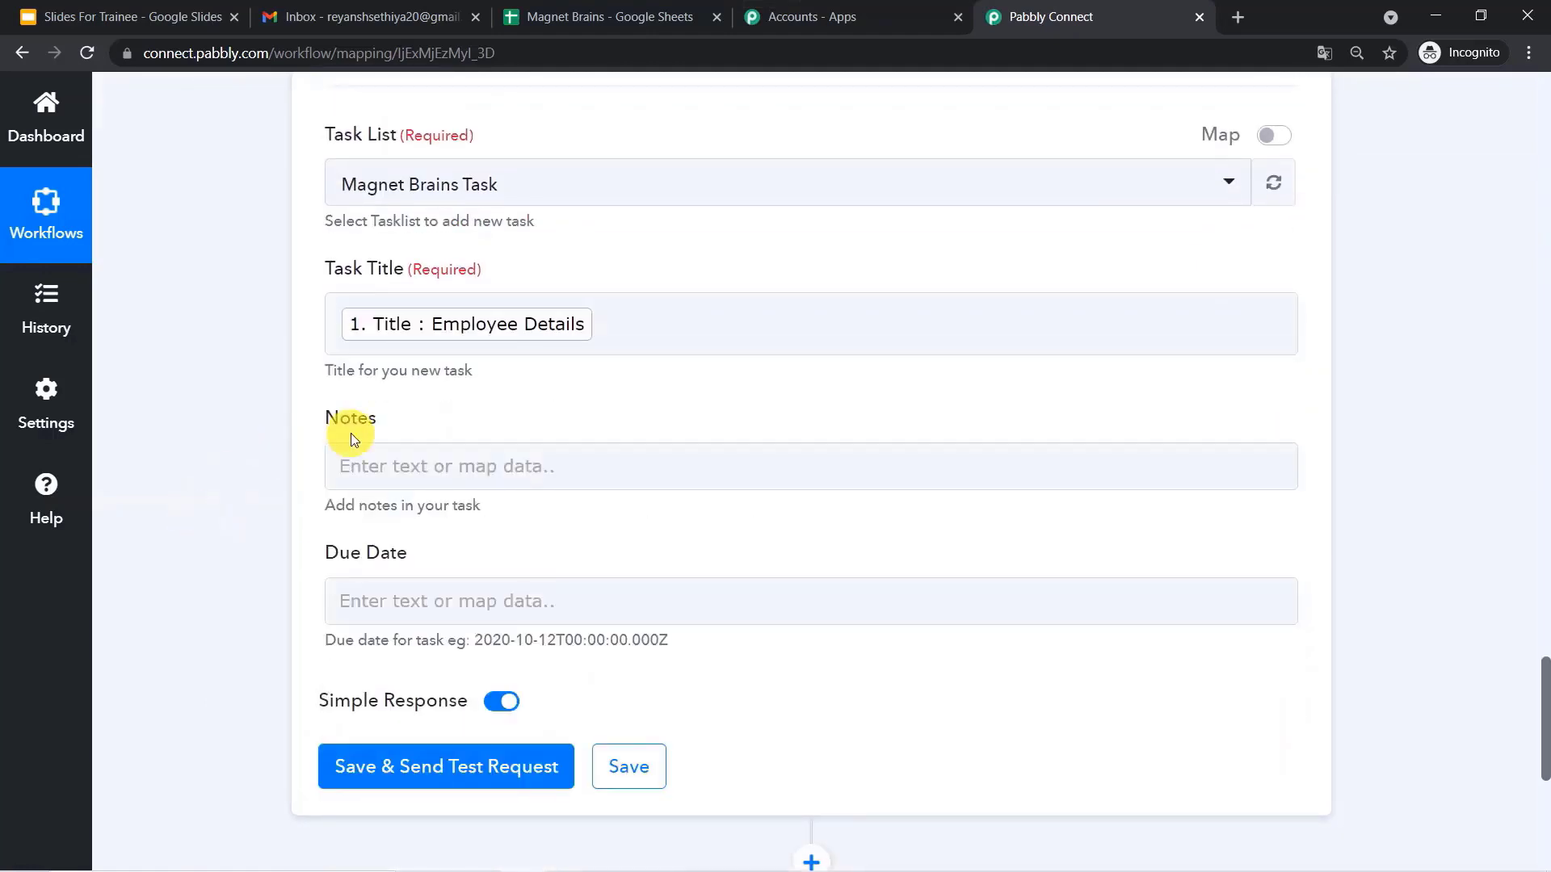
Check the notes text captured by the Google Sheets trigger and map the Create Task action's Notes field to its Notes value.
{"action": "scroll", "coordinate": [234, 336], "scroll_direction": "up", "scroll_amount": 2}
{"action": "scroll", "coordinate": [234, 337], "scroll_direction": "up", "scroll_amount": 20}
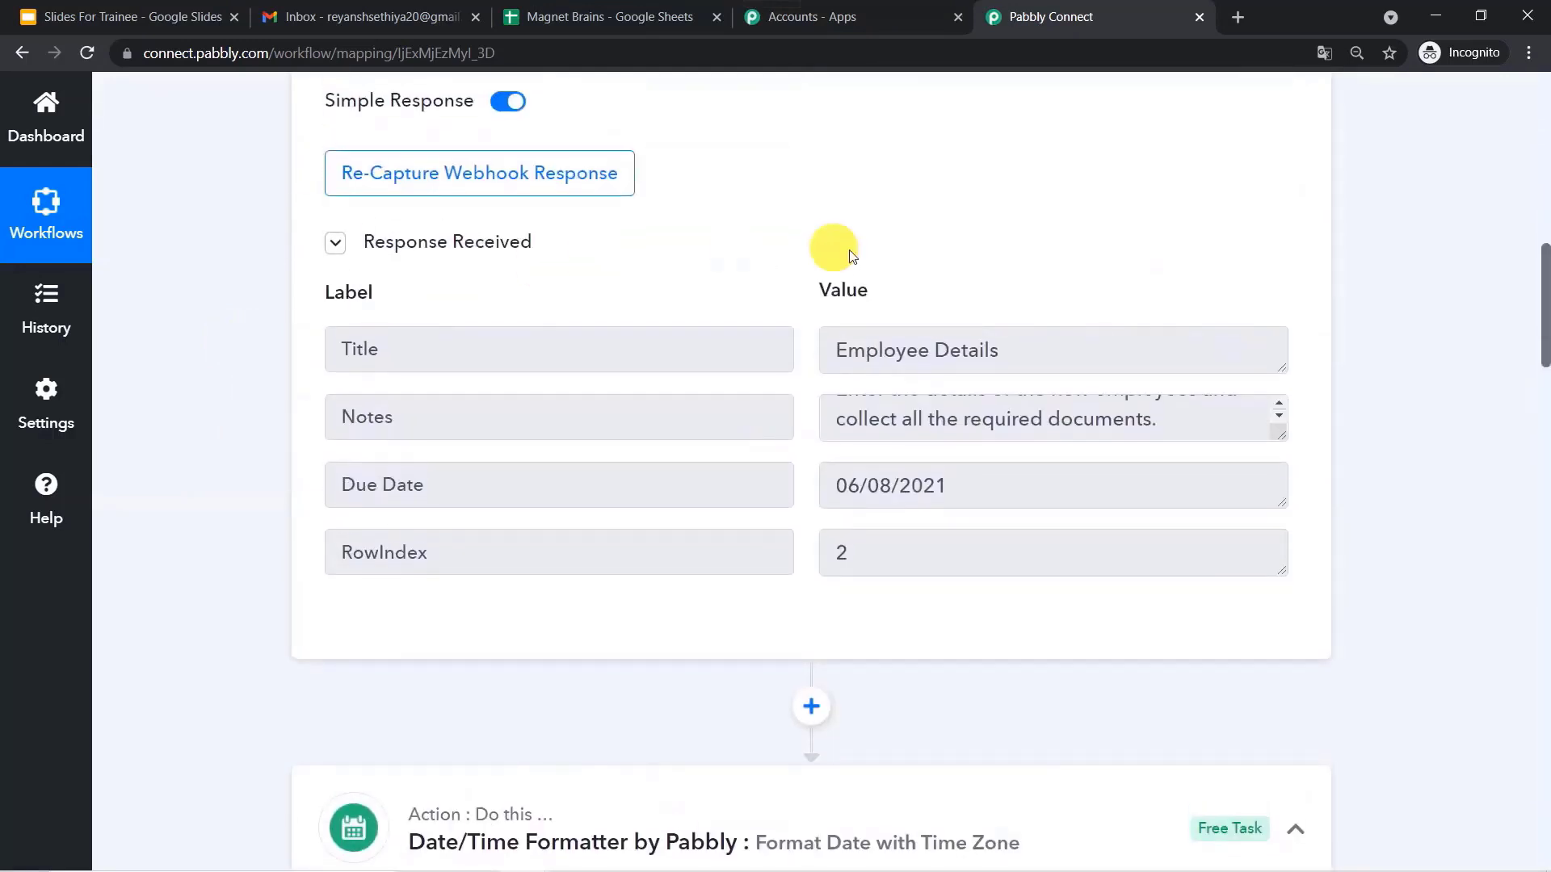
{"action": "left_click", "coordinate": [1279, 403]}
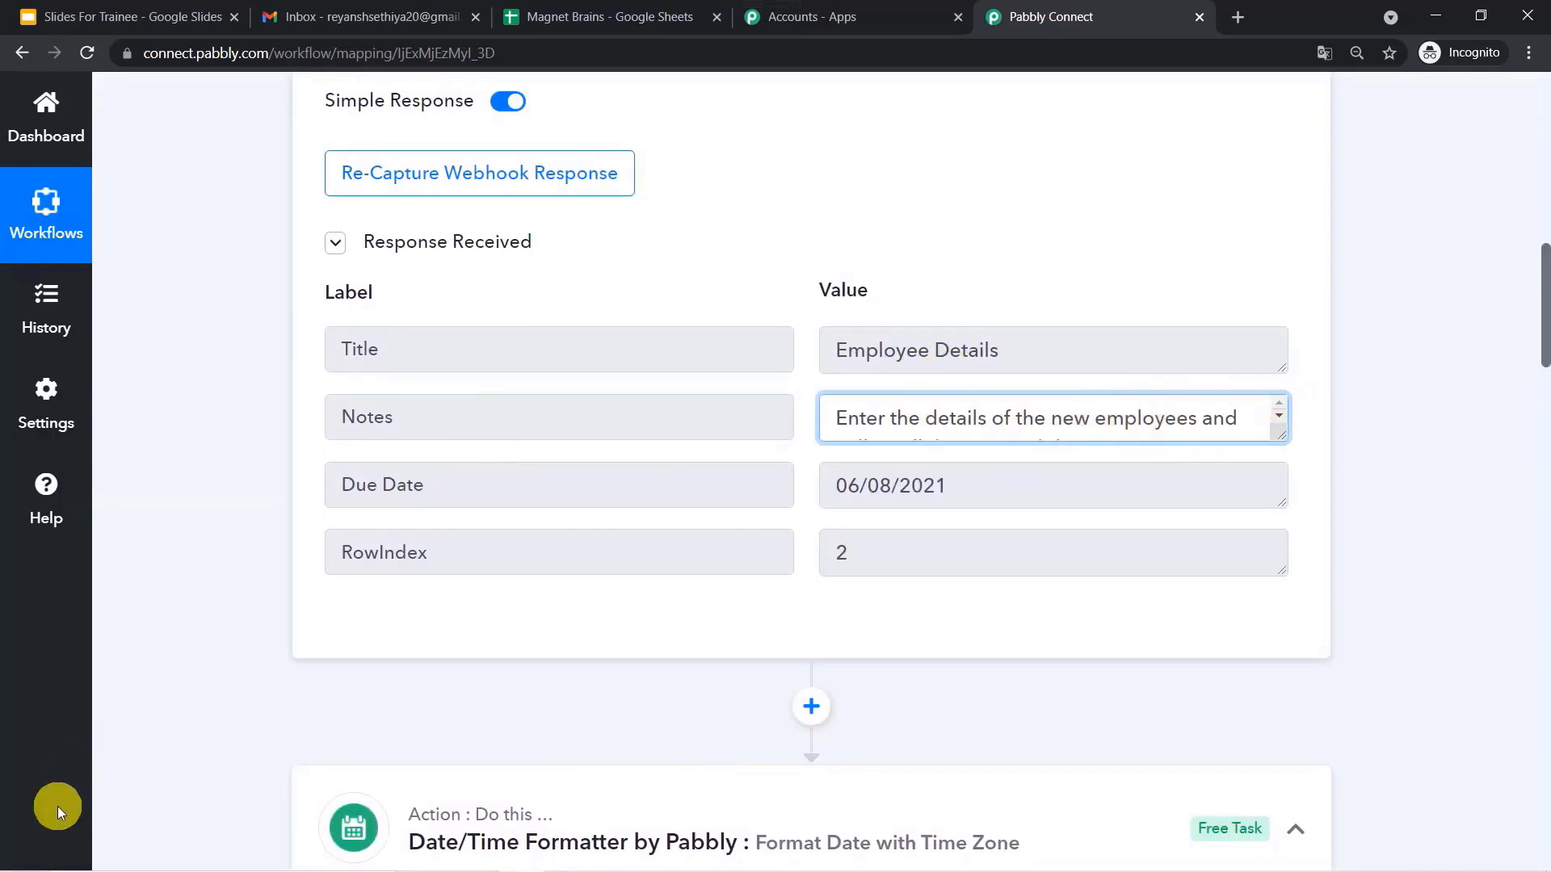
{"action": "left_click", "coordinate": [172, 783]}
{"action": "left_click", "coordinate": [483, 790]}
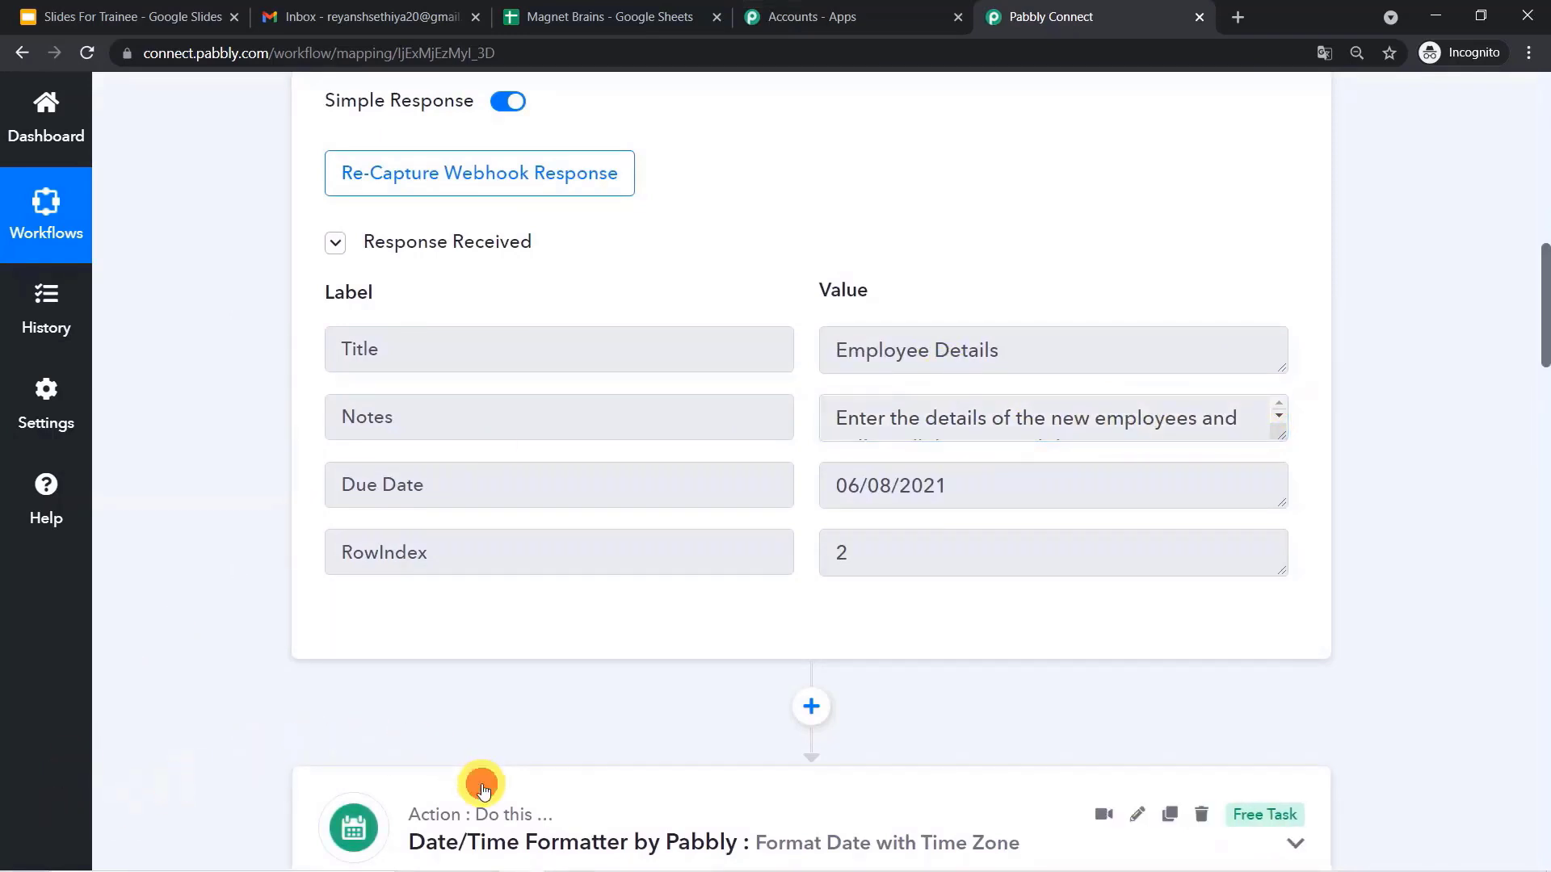
{"action": "scroll", "coordinate": [207, 825], "scroll_direction": "down", "scroll_amount": 5}
{"action": "scroll", "coordinate": [206, 825], "scroll_direction": "down", "scroll_amount": 9}
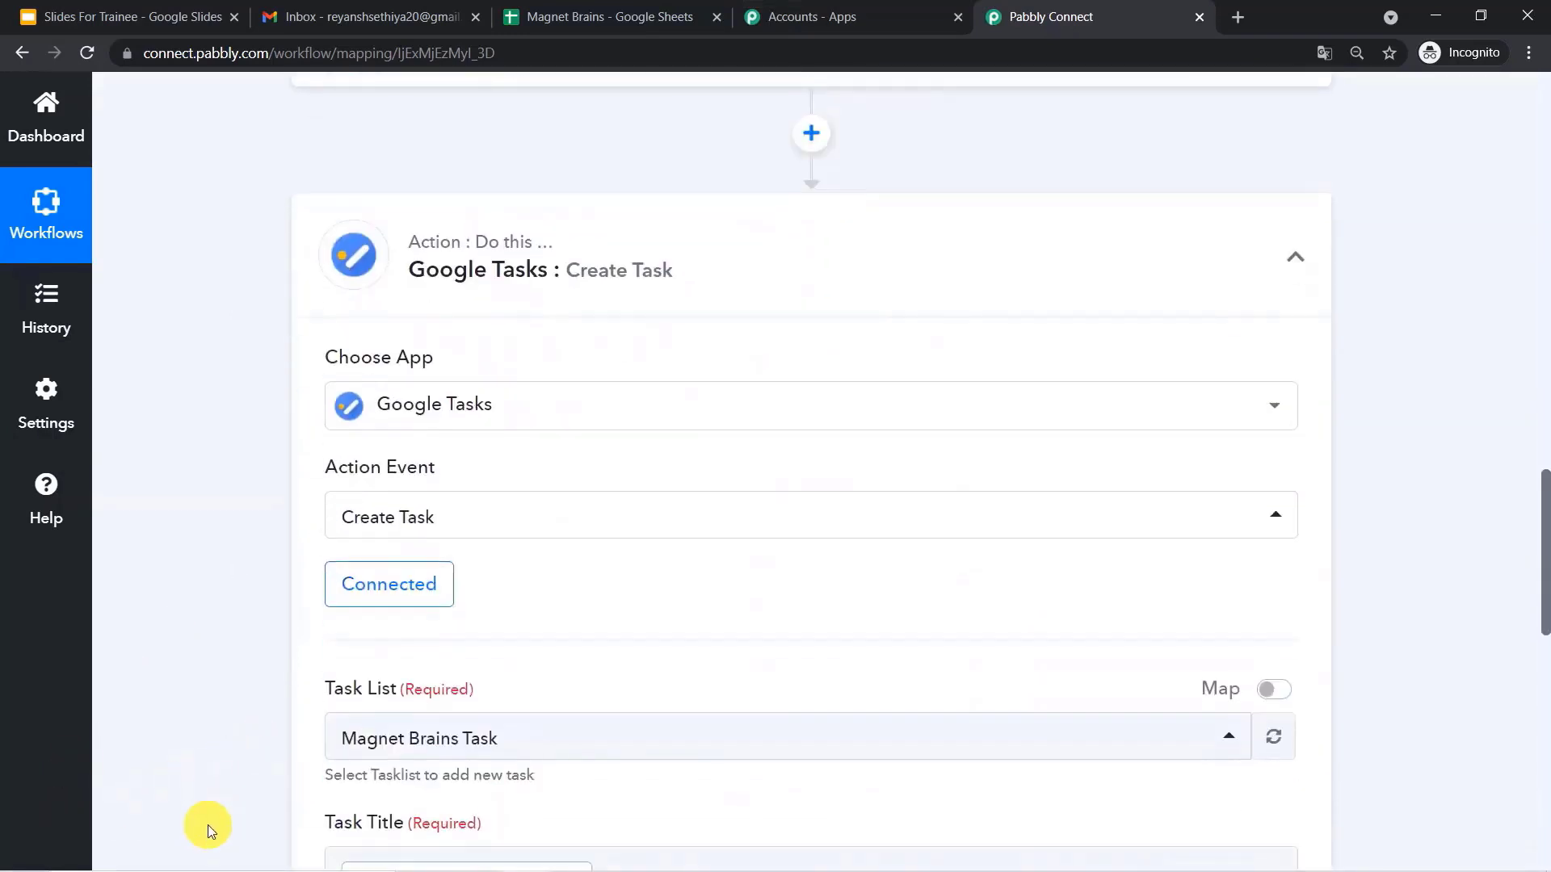
{"action": "left_click", "coordinate": [381, 621]}
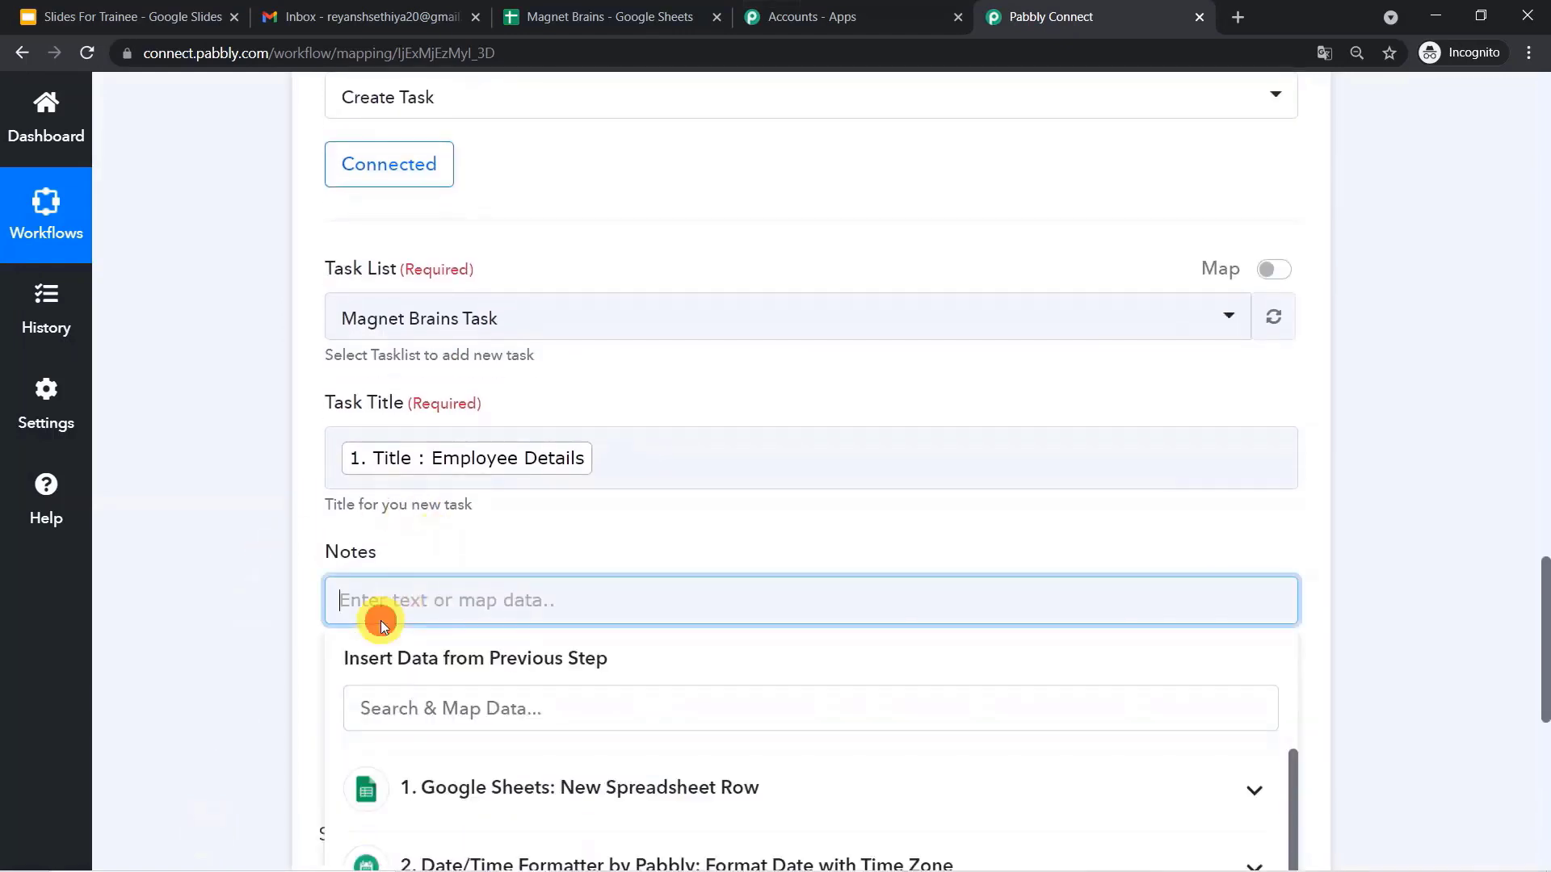
{"action": "scroll", "coordinate": [578, 540], "scroll_direction": "down", "scroll_amount": 3}
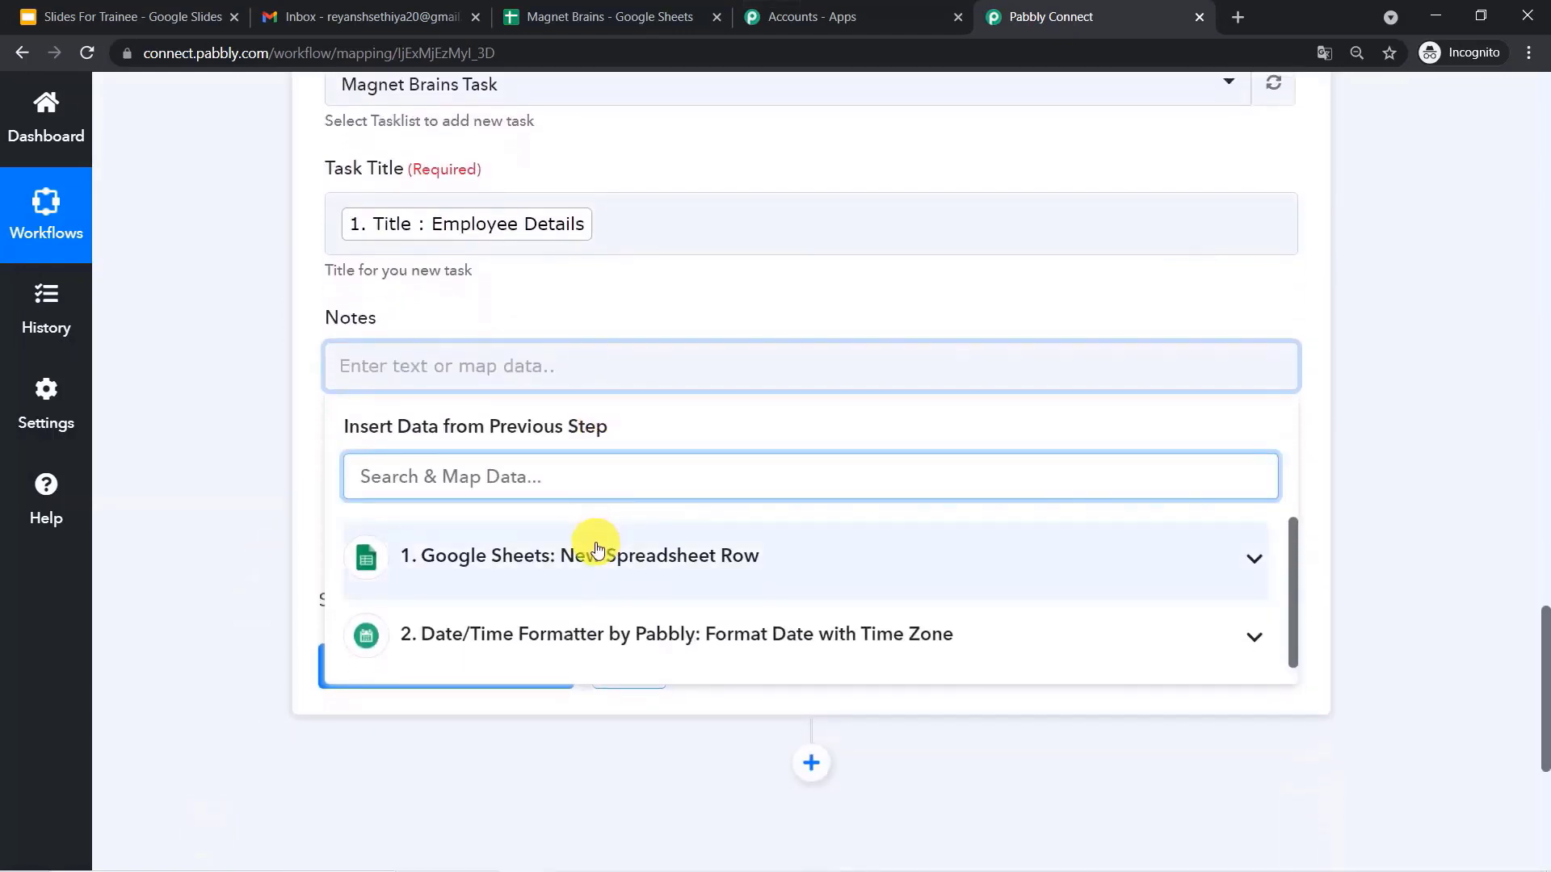
{"action": "left_click", "coordinate": [596, 549]}
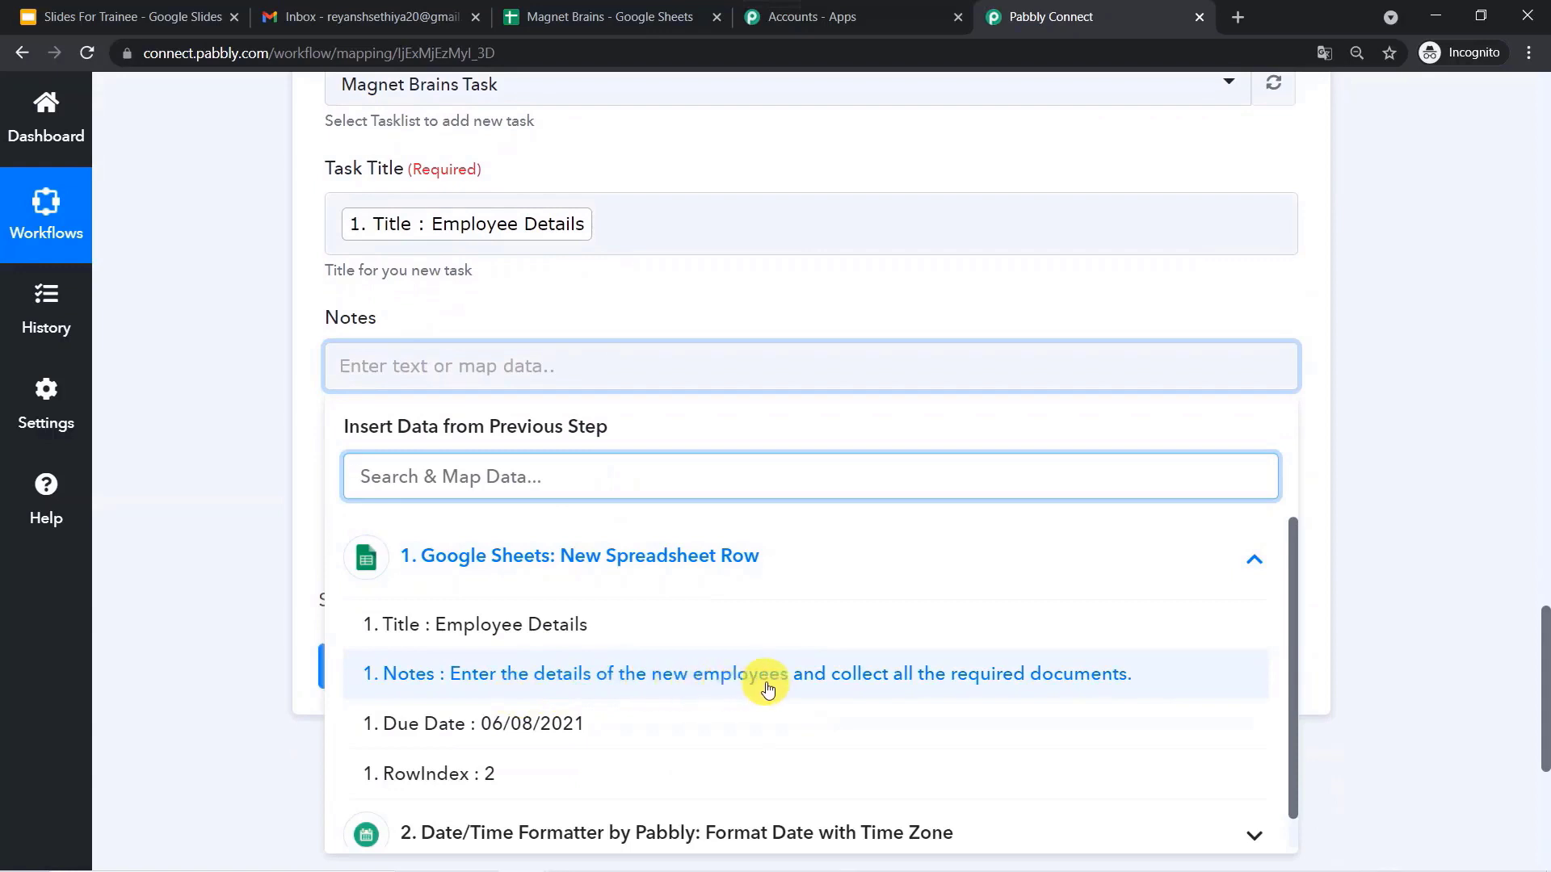
{"action": "left_click", "coordinate": [735, 685]}
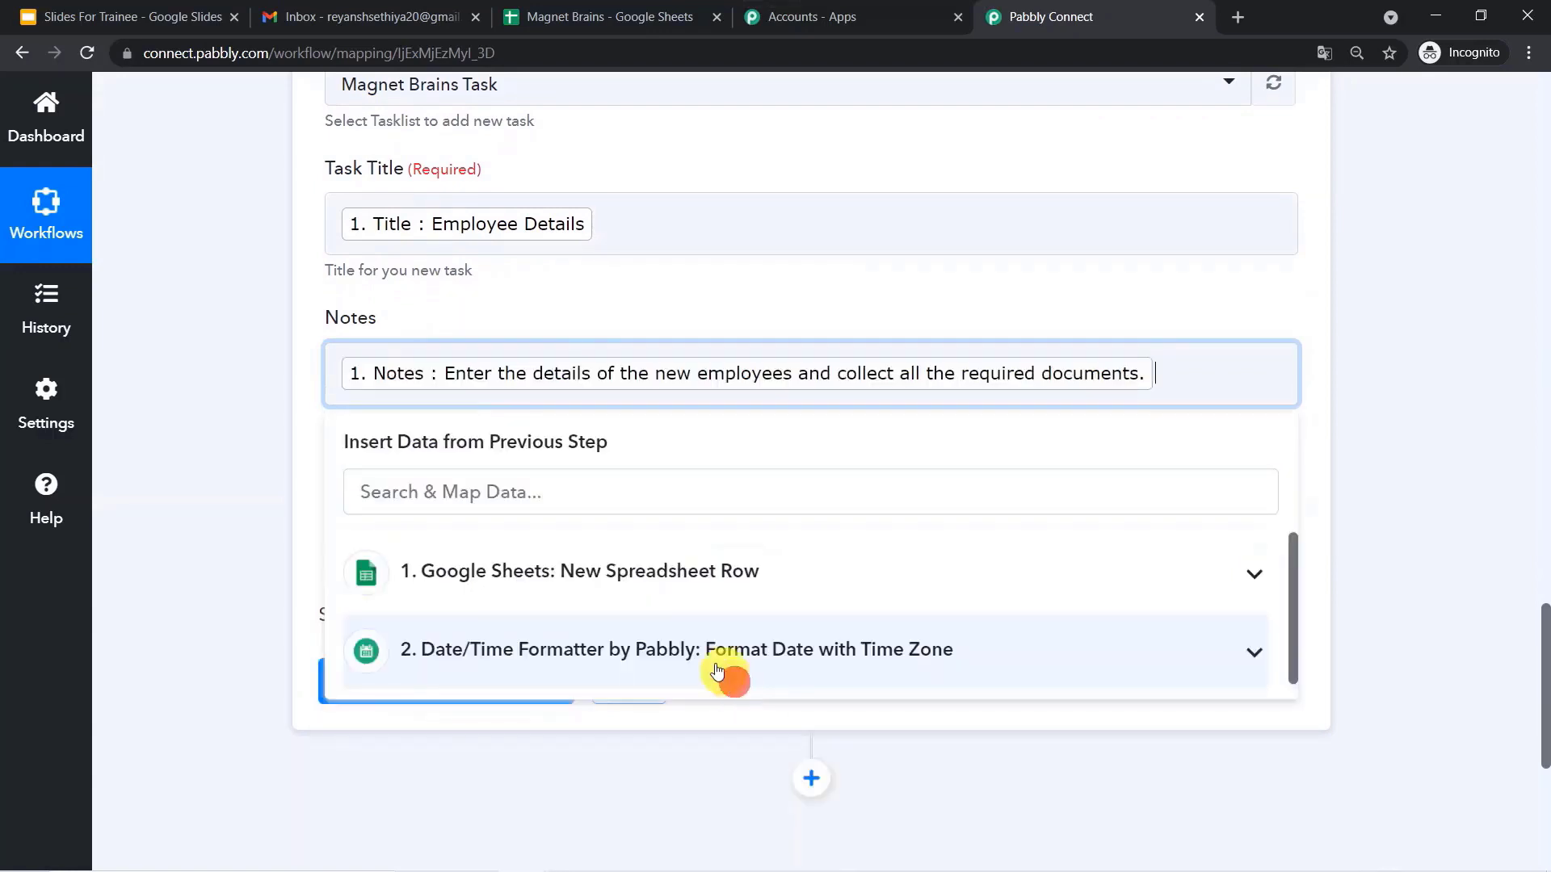
{"action": "left_click", "coordinate": [194, 592]}
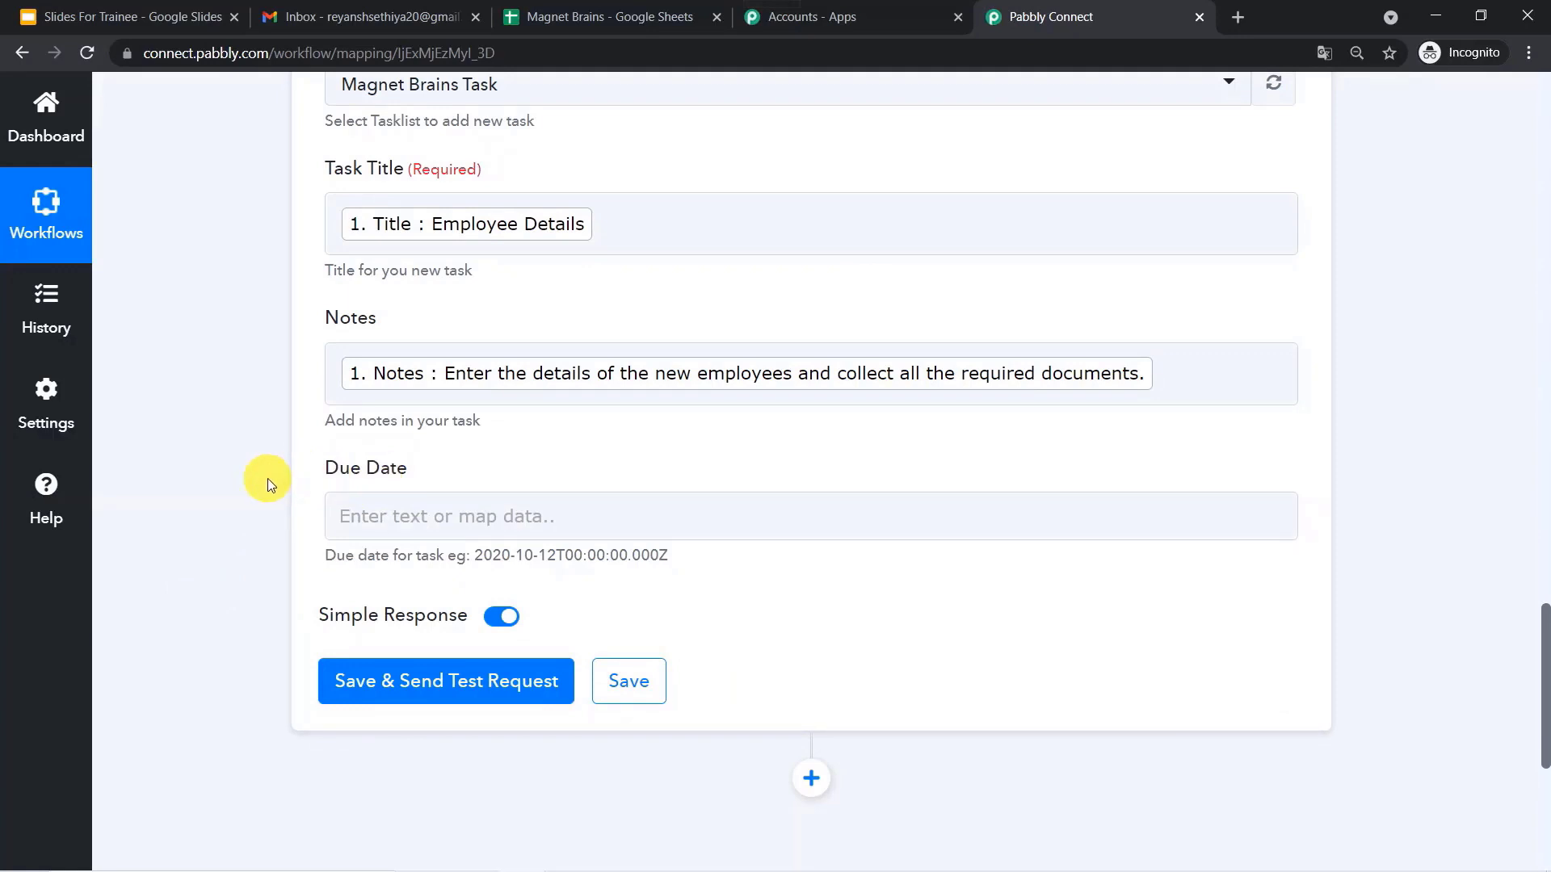
Map the Create Task action's Due Date to the Result value from the Date/Time Formatter step.
{"action": "scroll", "coordinate": [268, 480], "scroll_direction": "up", "scroll_amount": 15}
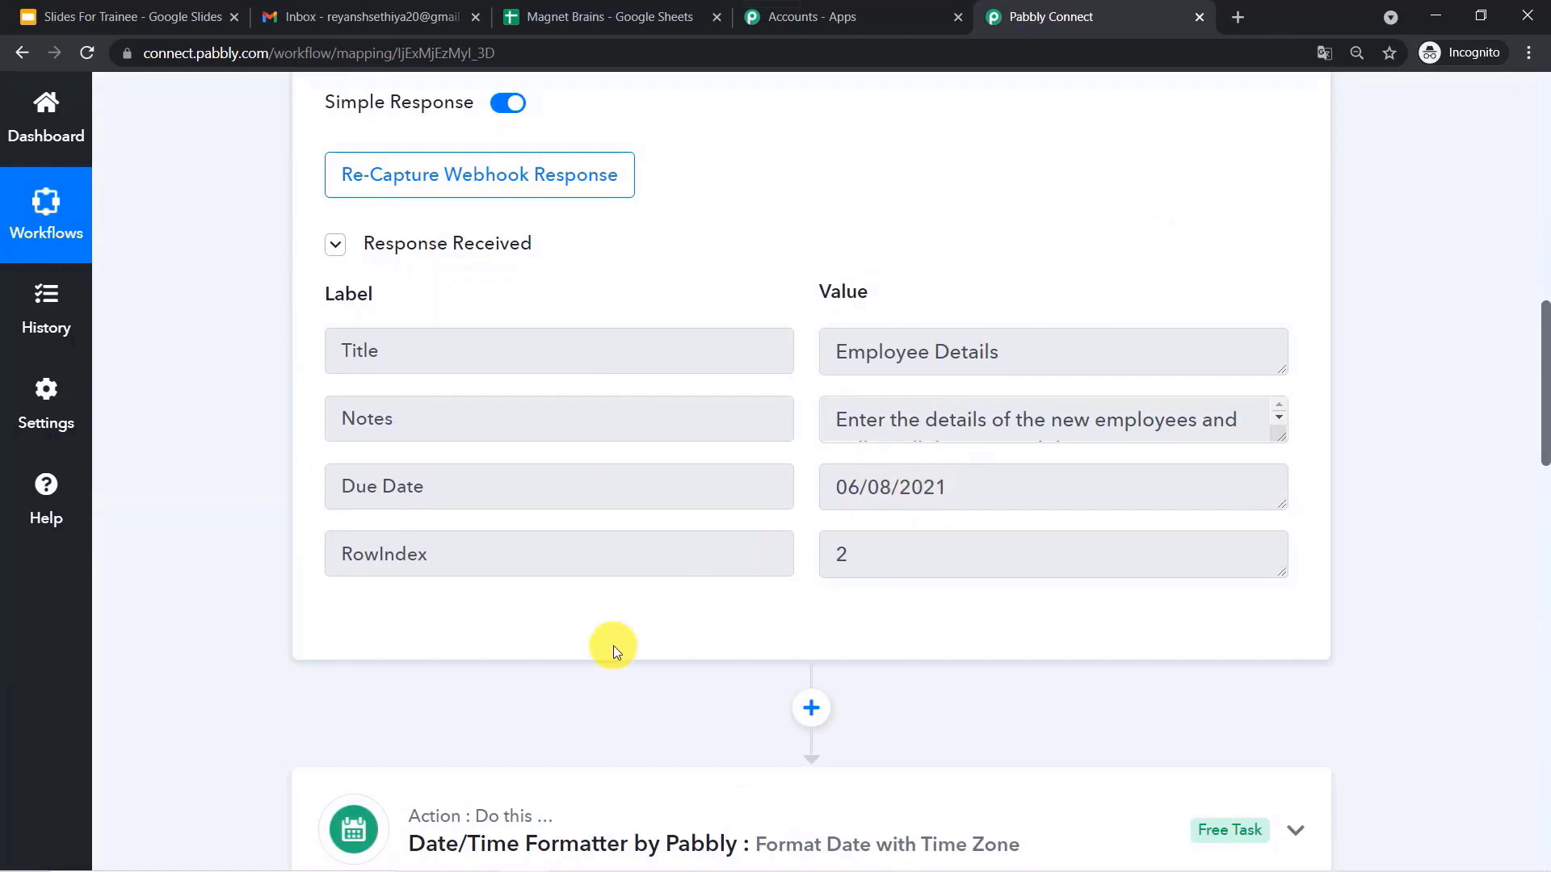
{"action": "scroll", "coordinate": [240, 740], "scroll_direction": "down", "scroll_amount": 4}
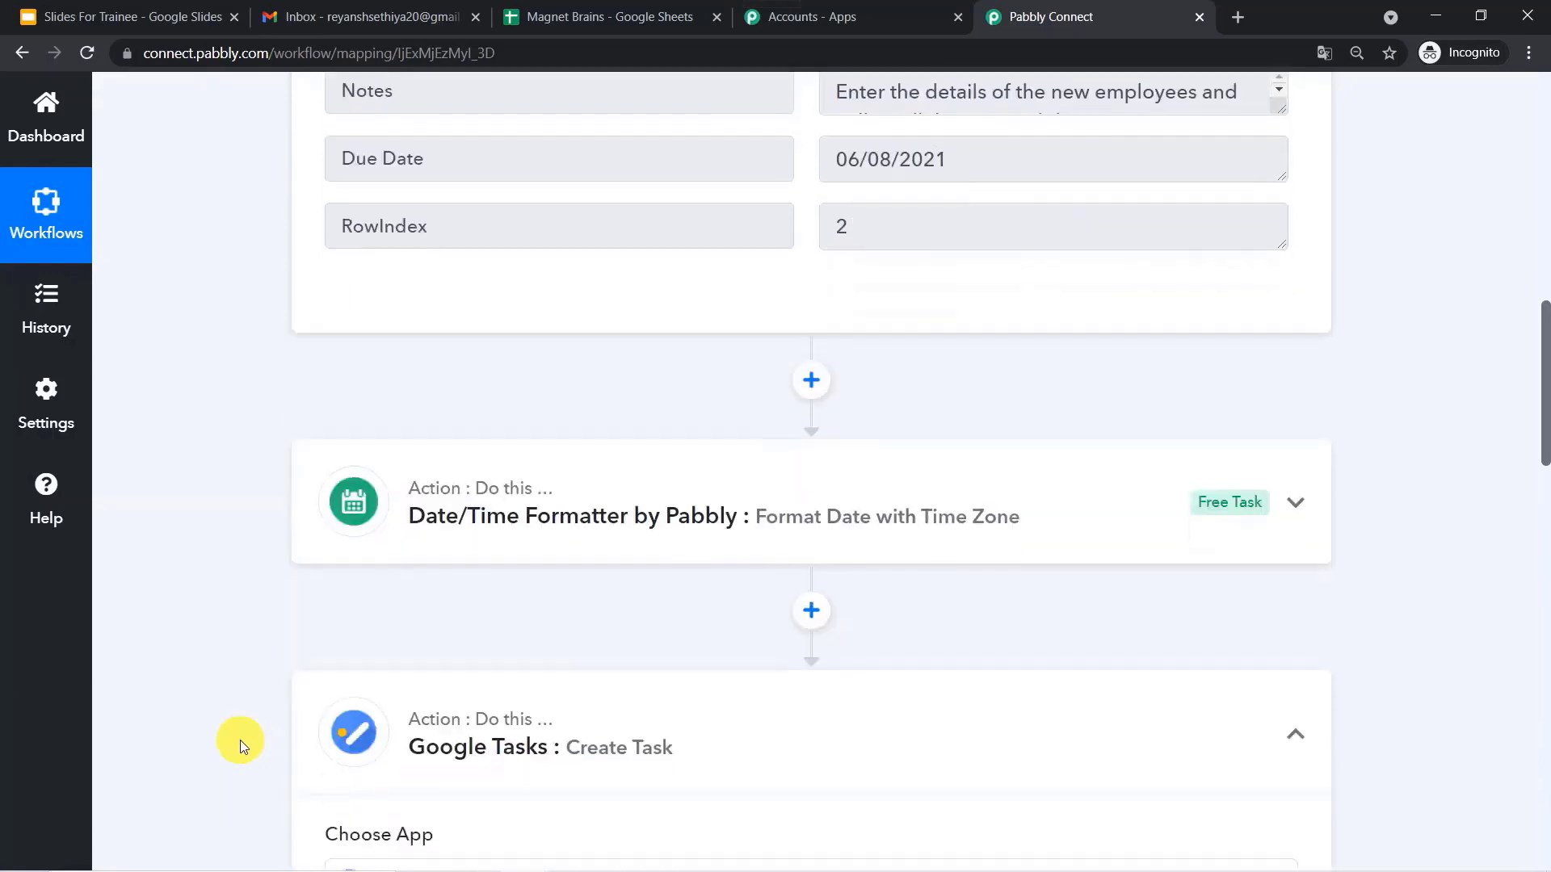
{"action": "left_click", "coordinate": [536, 467]}
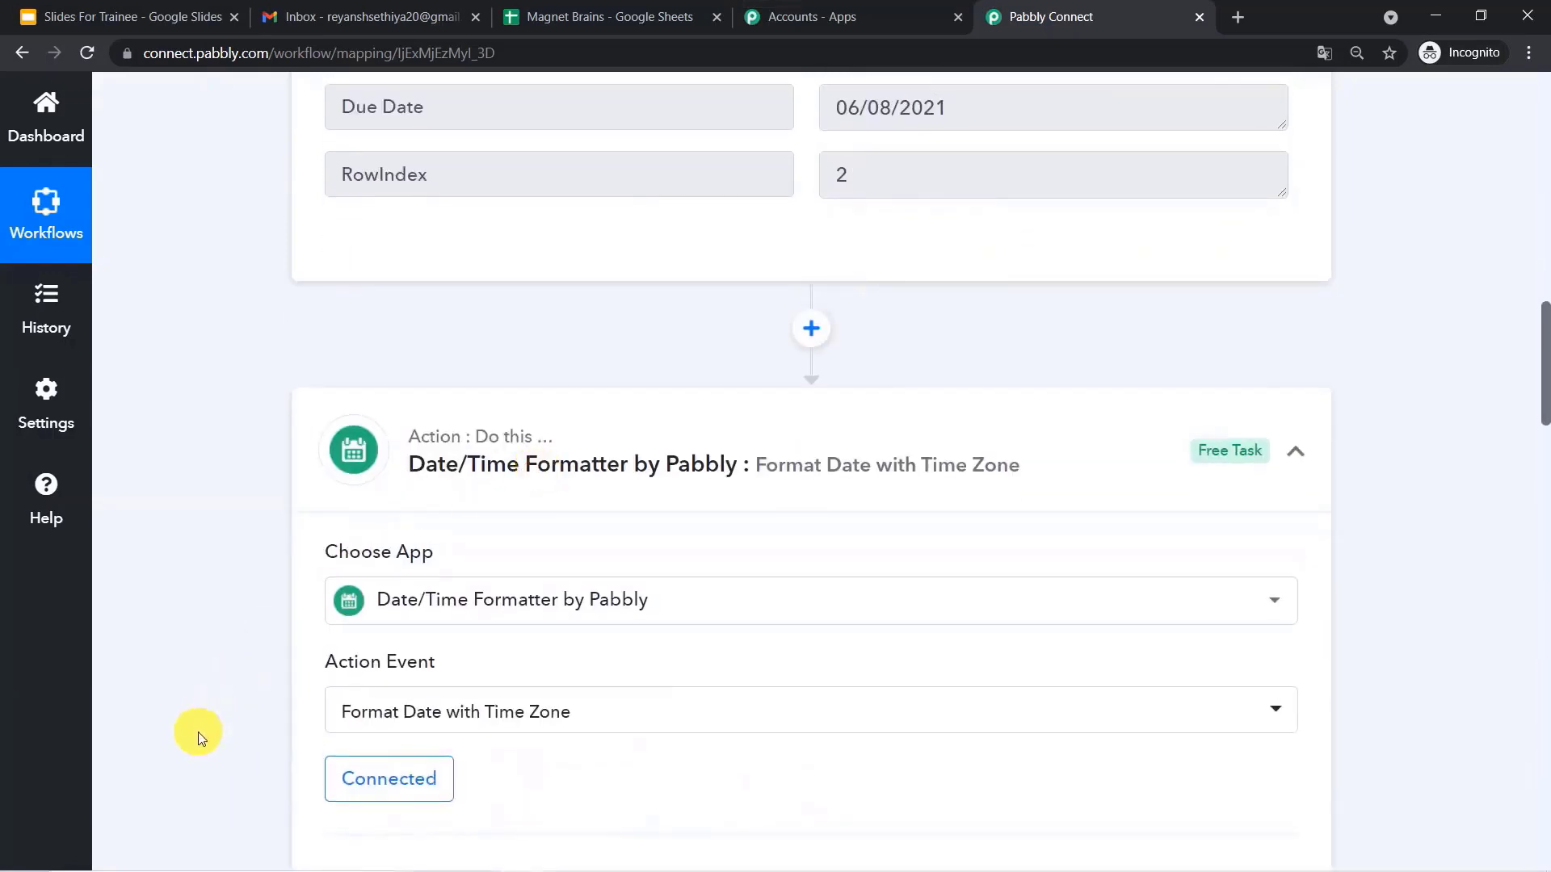
{"action": "scroll", "coordinate": [197, 732], "scroll_direction": "down", "scroll_amount": 10}
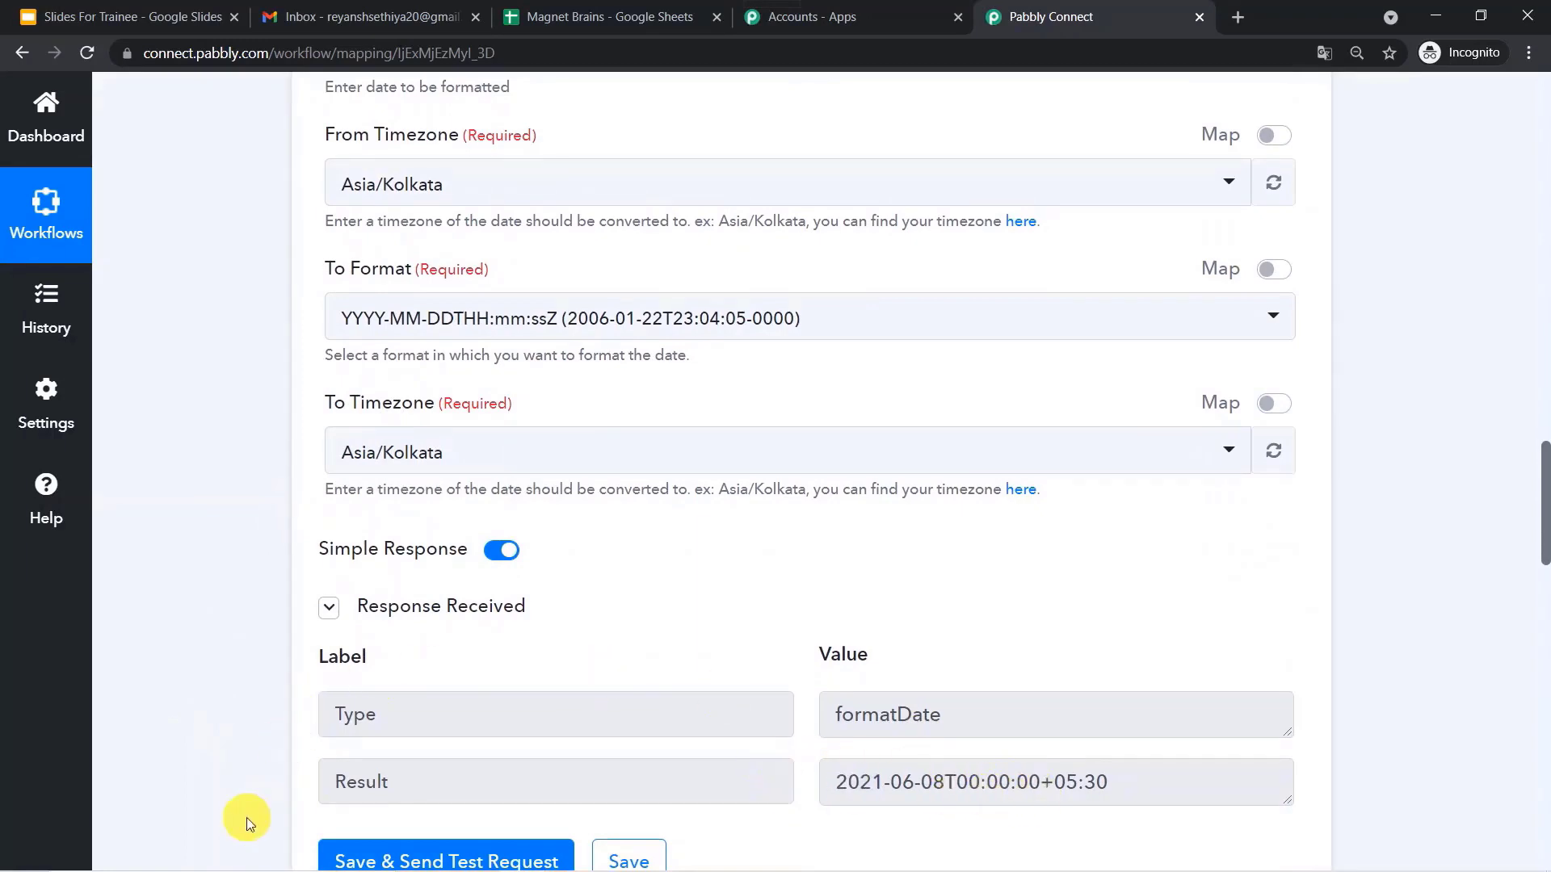
{"action": "scroll", "coordinate": [246, 818], "scroll_direction": "down", "scroll_amount": 10}
{"action": "scroll", "coordinate": [246, 817], "scroll_direction": "down", "scroll_amount": 5}
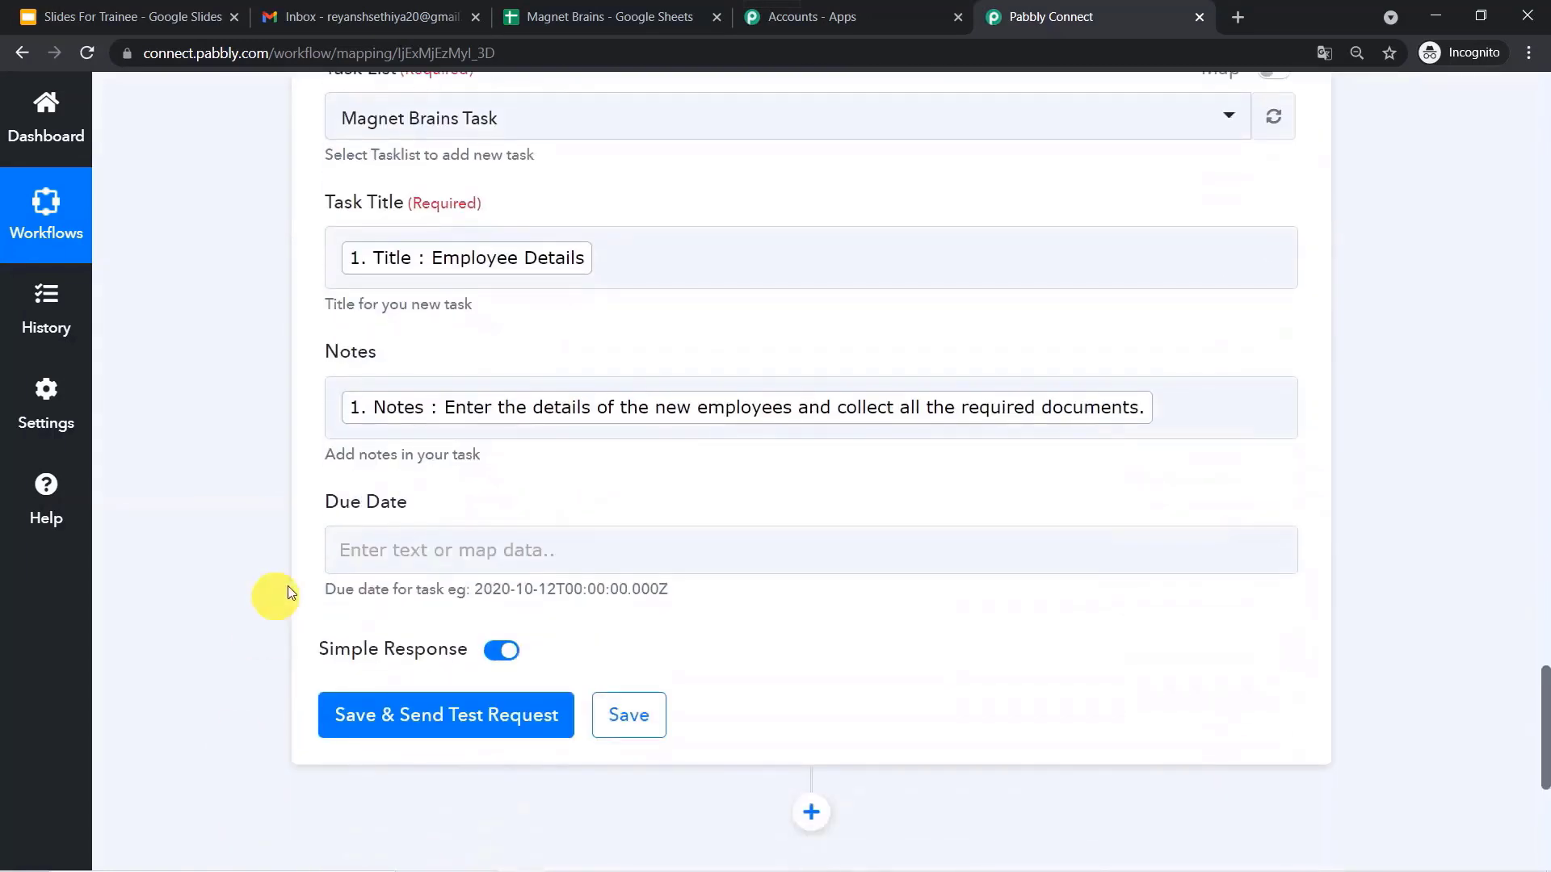
{"action": "left_click", "coordinate": [416, 559]}
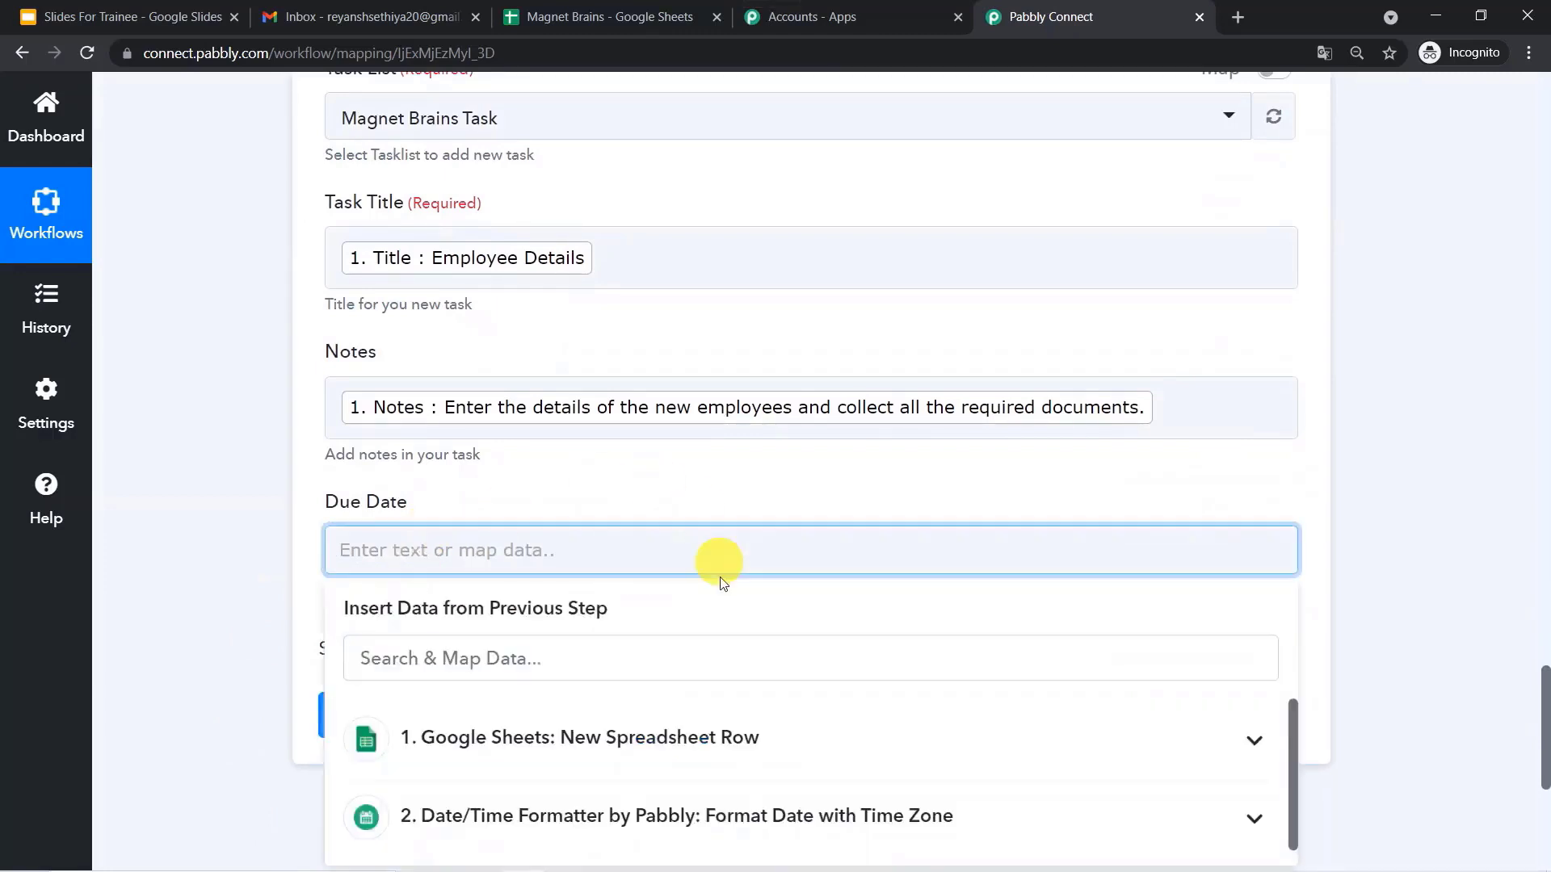
{"action": "scroll", "coordinate": [688, 699], "scroll_direction": "down", "scroll_amount": 2}
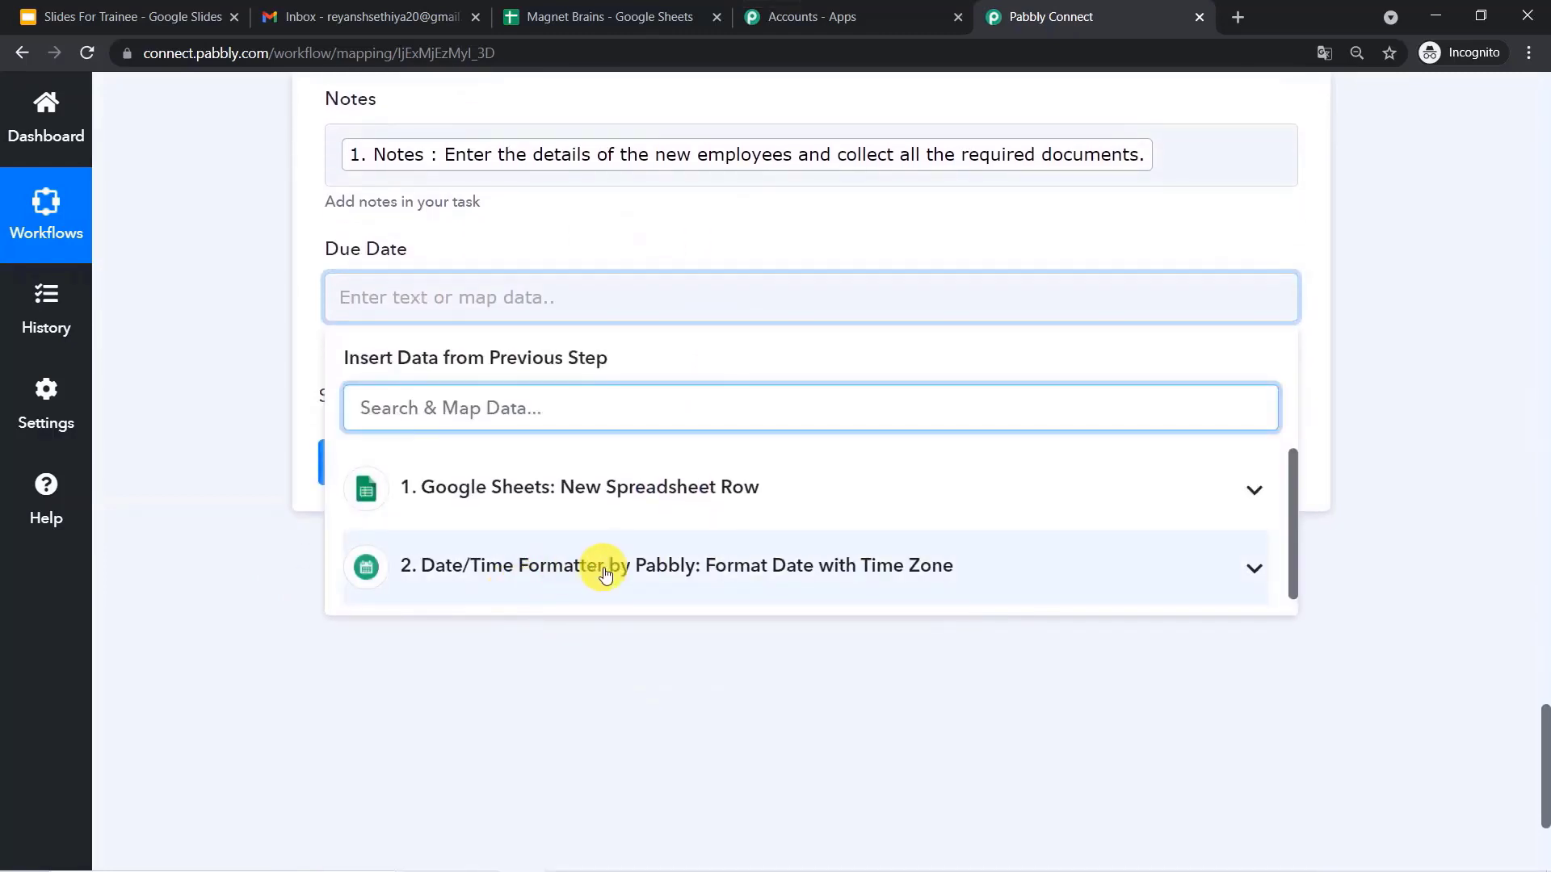
{"action": "left_click", "coordinate": [604, 566]}
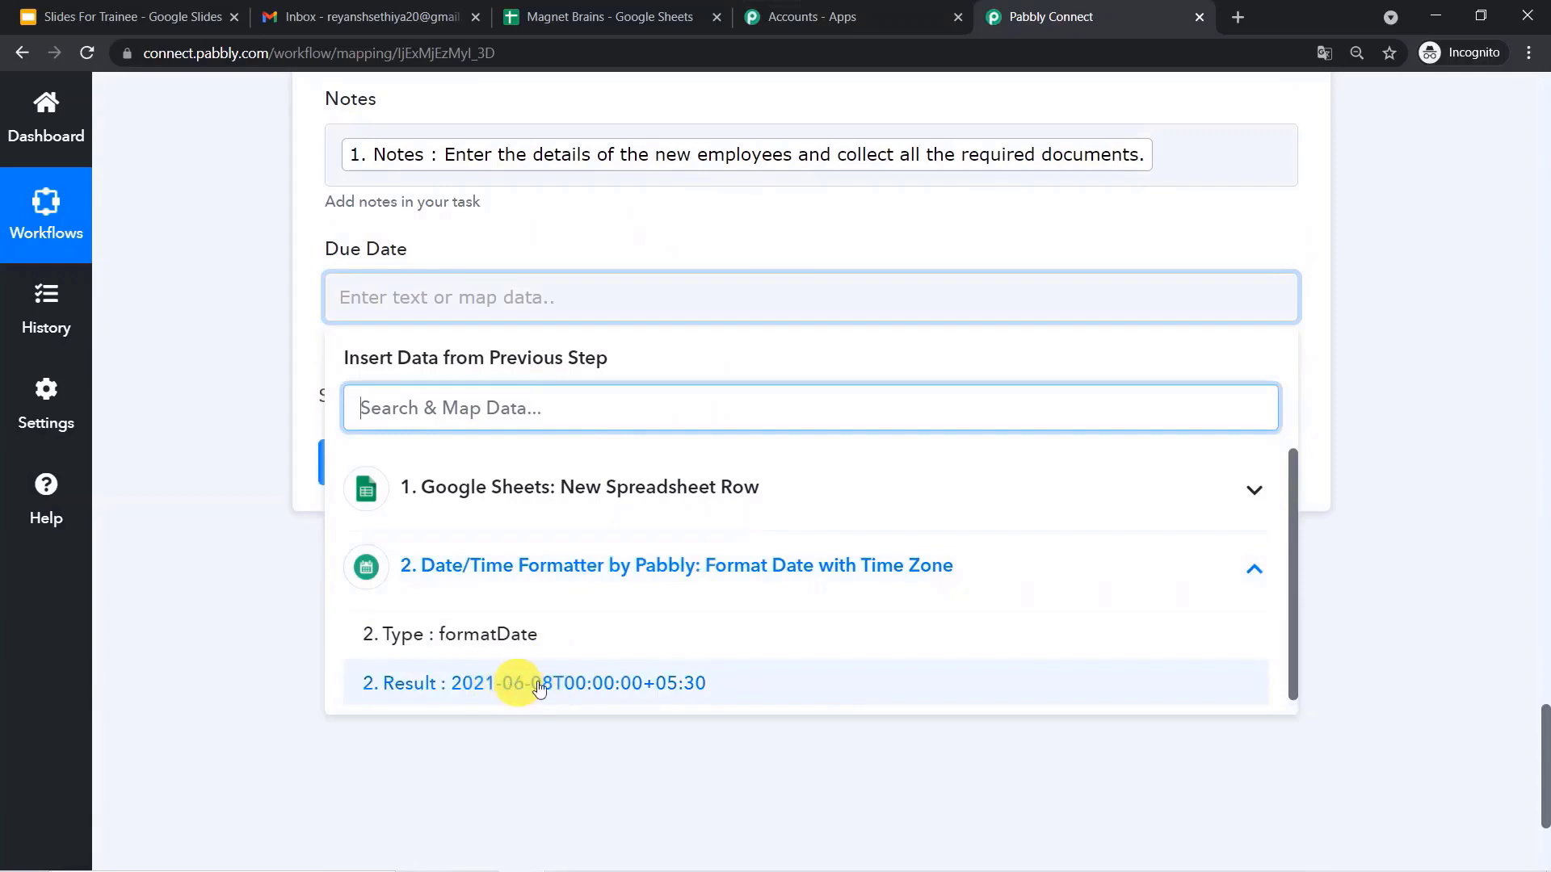
{"action": "left_click", "coordinate": [623, 681]}
{"action": "left_click", "coordinate": [233, 675]}
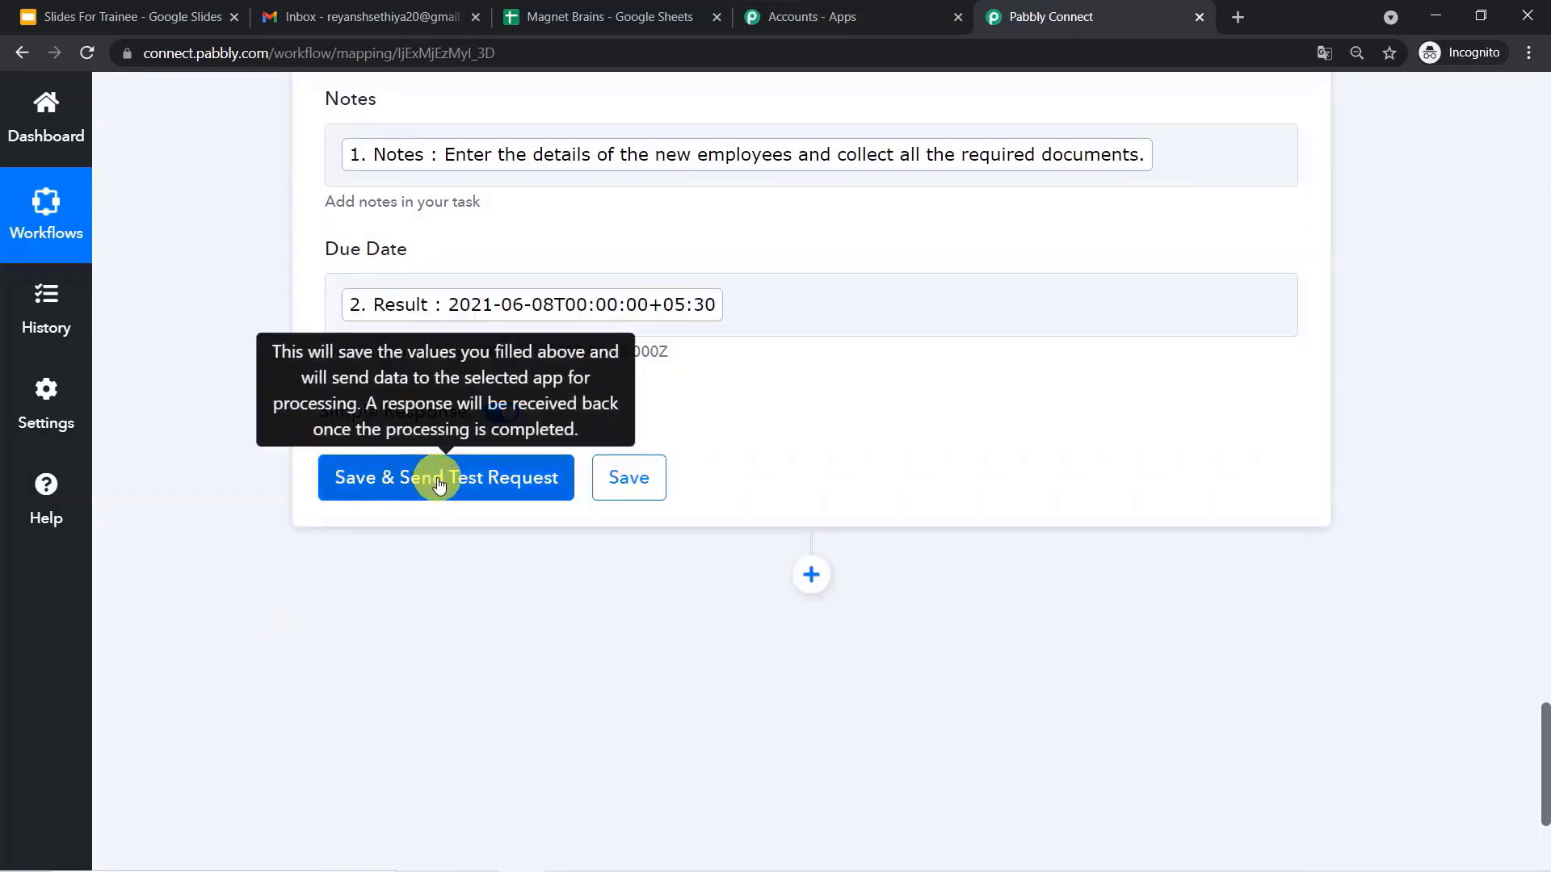
Test and save the Create Task action, and check for the resulting task in Gmail's Magnet Brains Task list.
{"action": "left_click", "coordinate": [439, 479]}
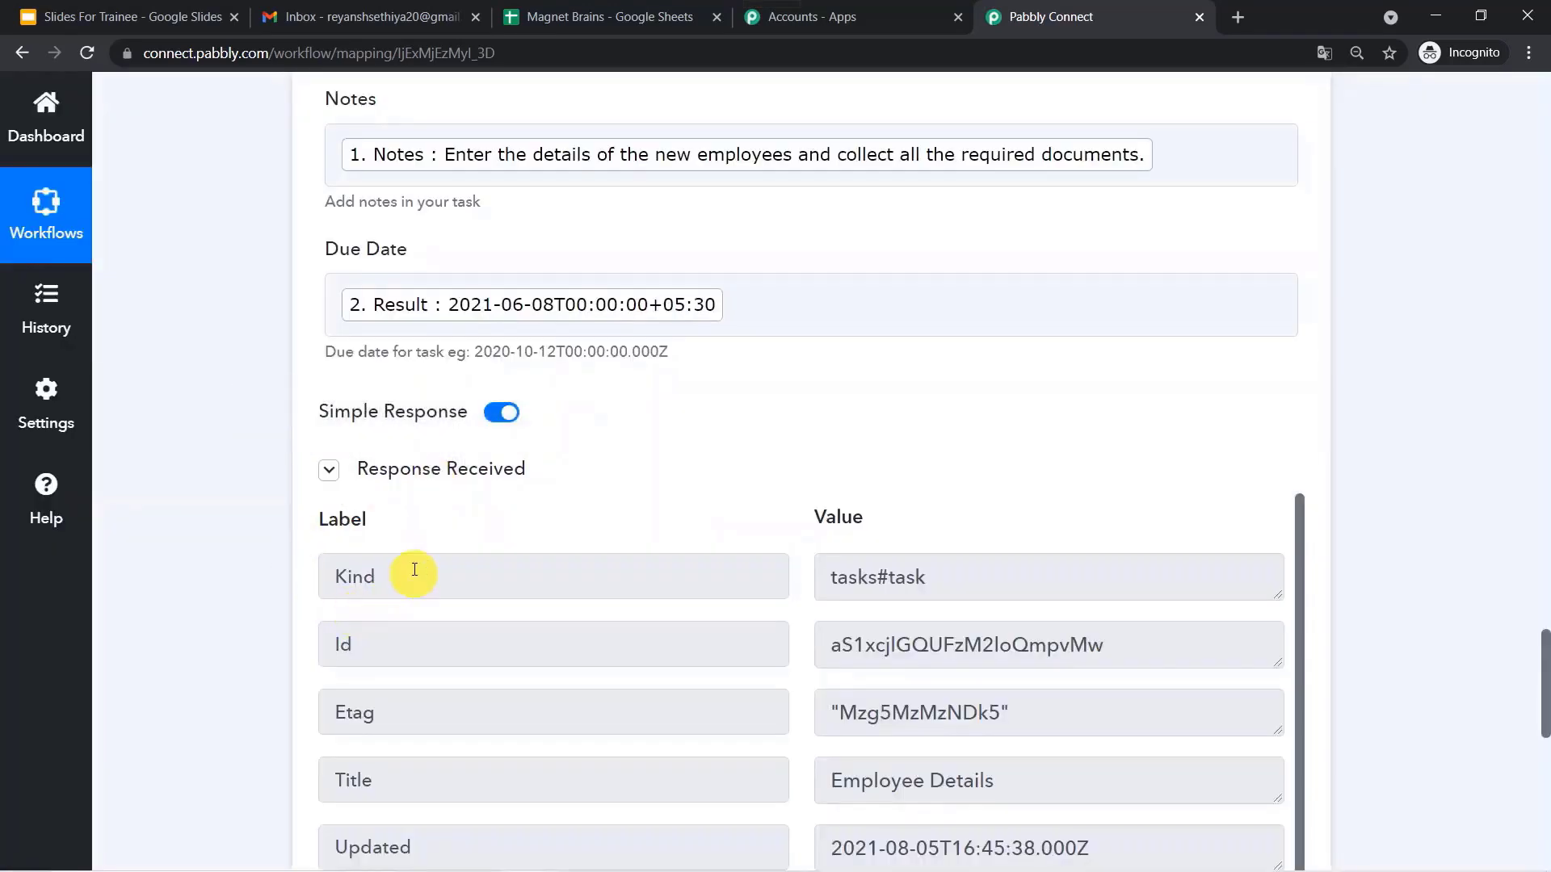
{"action": "scroll", "coordinate": [239, 618], "scroll_direction": "down", "scroll_amount": 3}
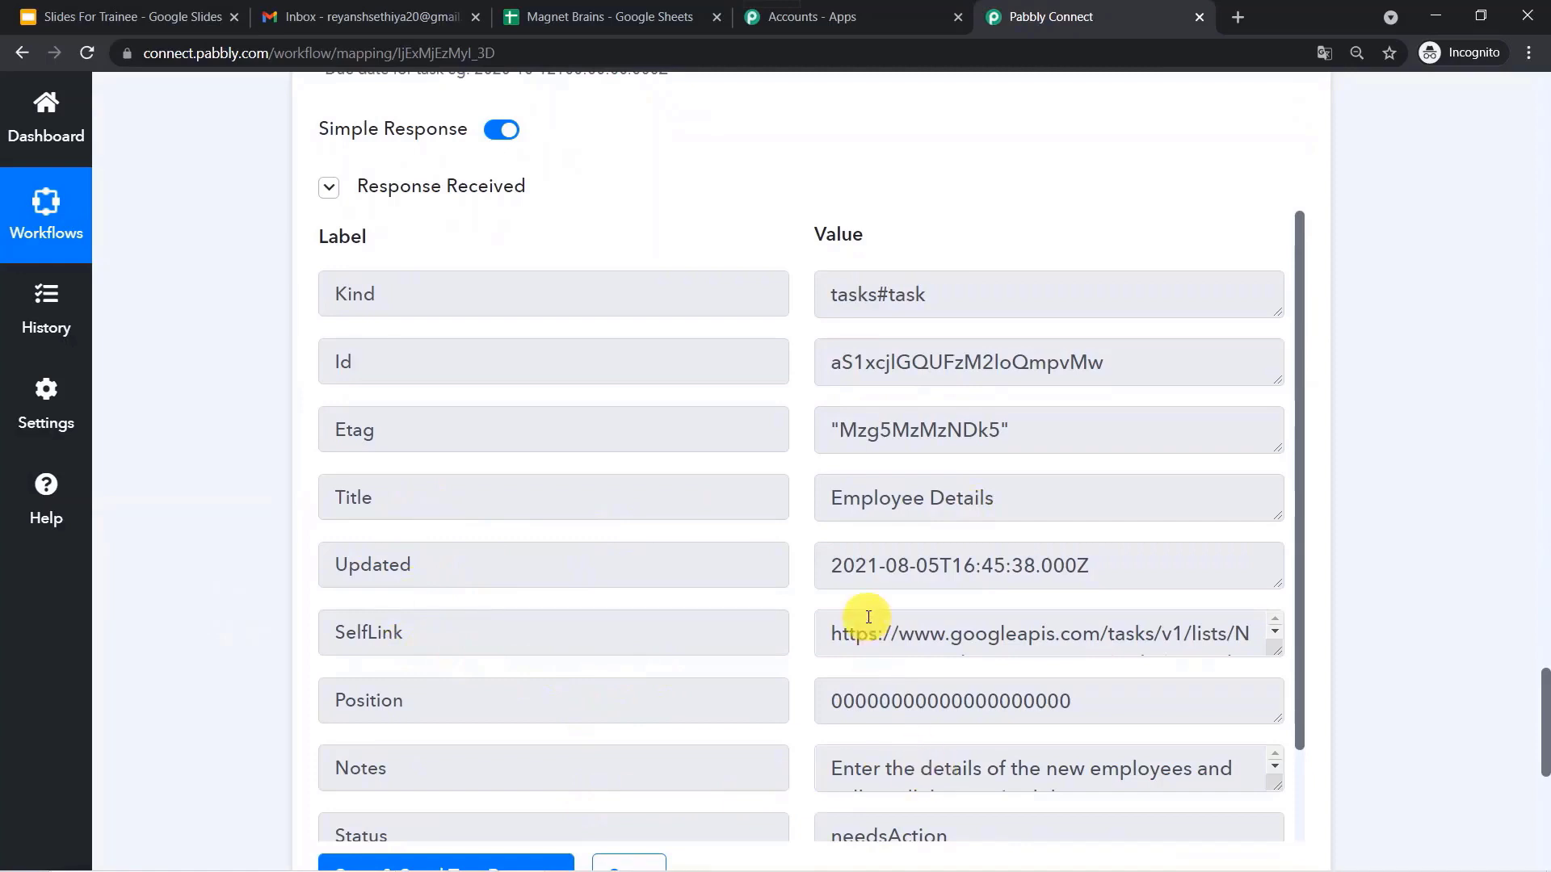
{"action": "scroll", "coordinate": [868, 621], "scroll_direction": "down", "scroll_amount": 2}
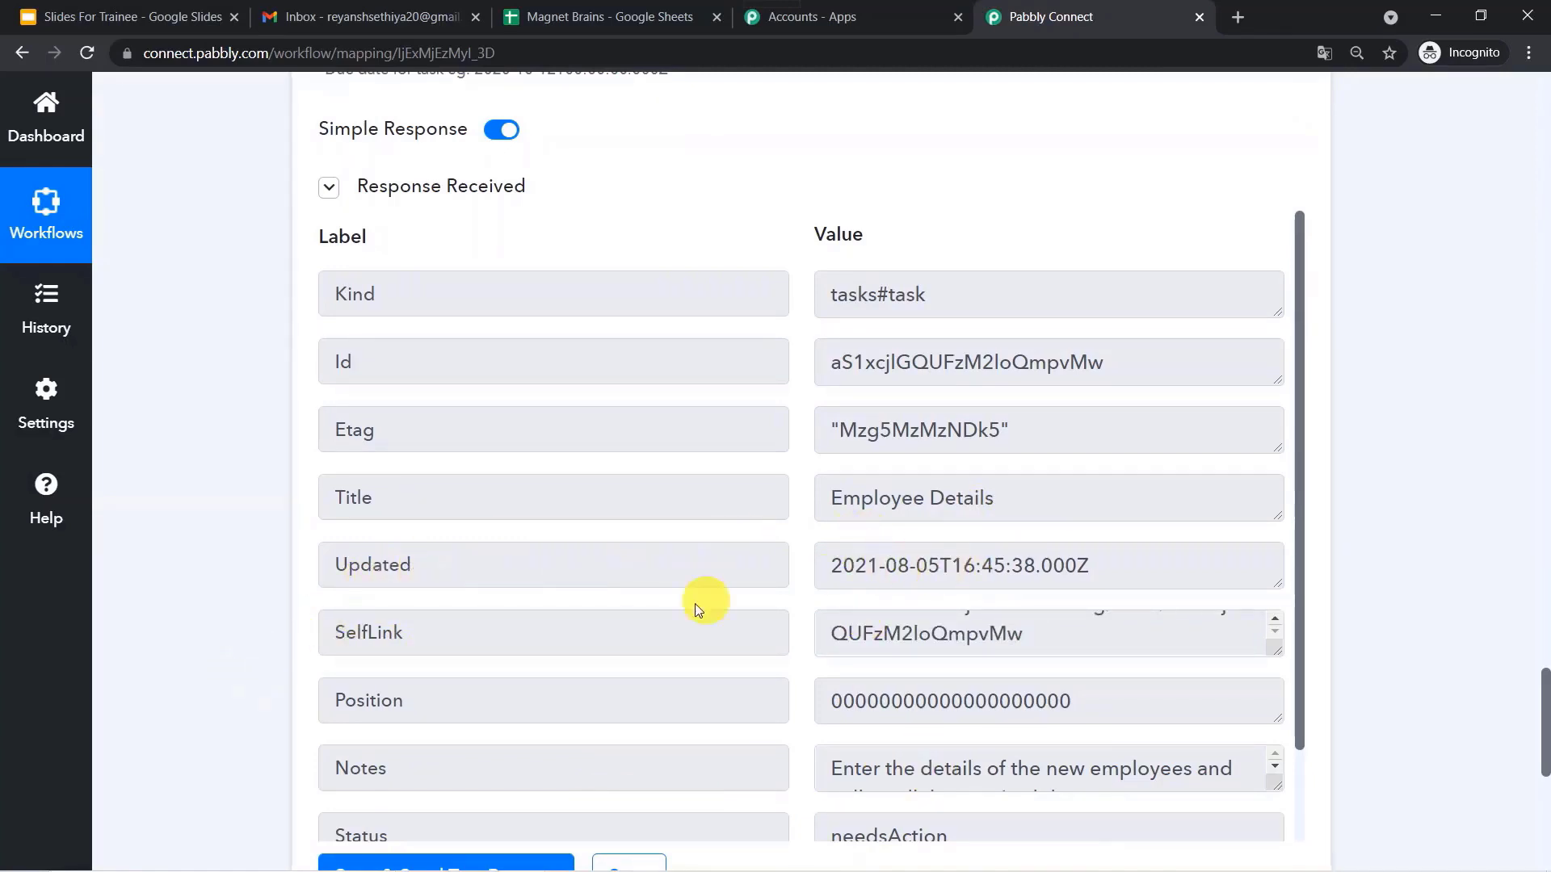
{"action": "scroll", "coordinate": [258, 740], "scroll_direction": "down", "scroll_amount": 2}
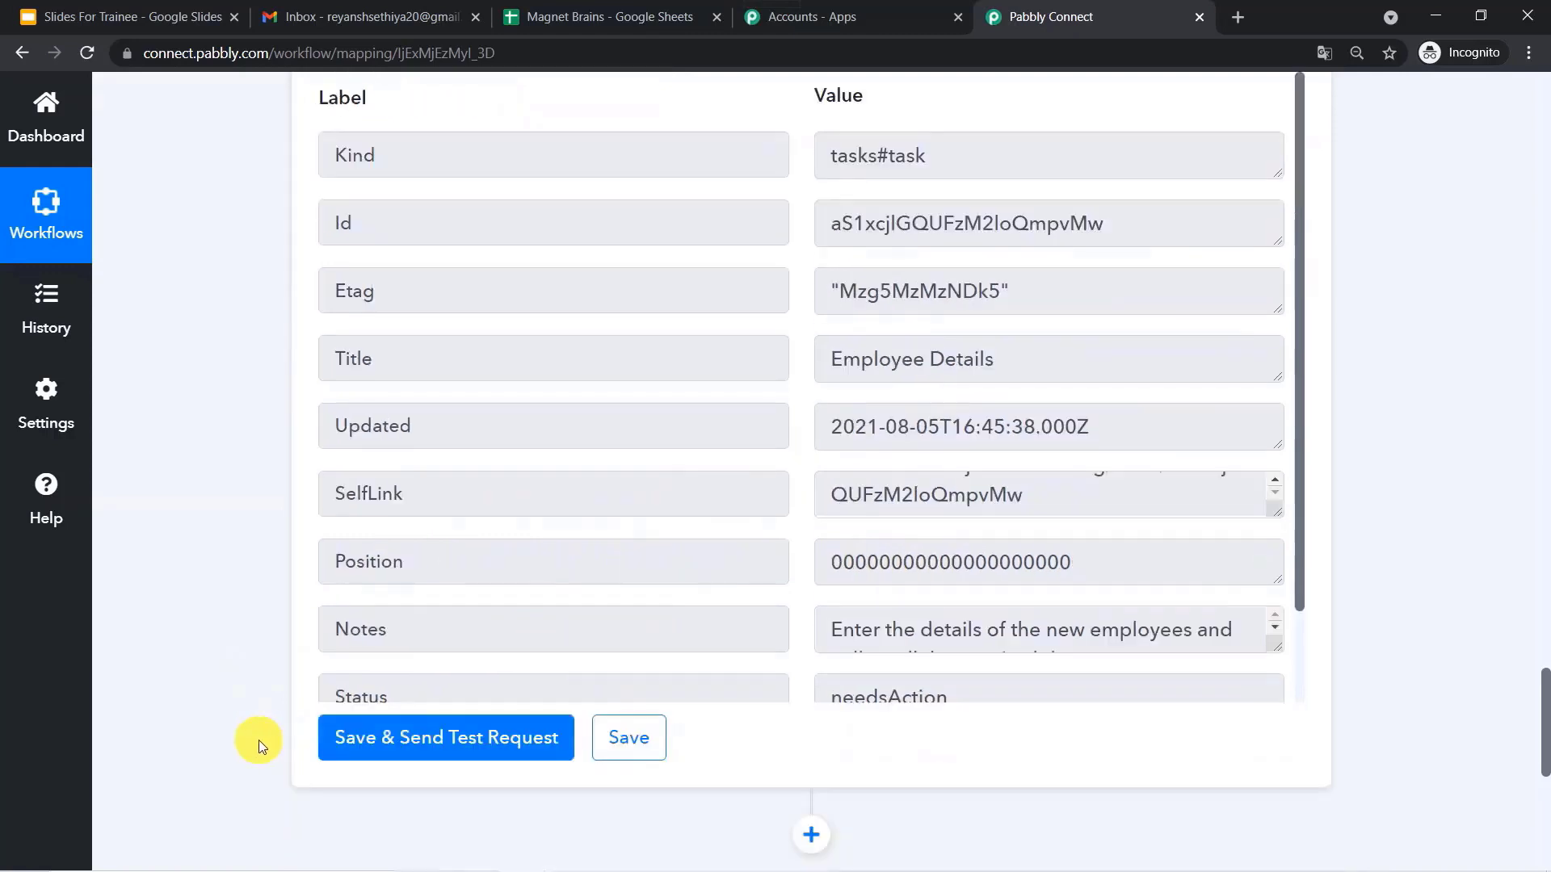
{"action": "scroll", "coordinate": [424, 560], "scroll_direction": "down", "scroll_amount": 3}
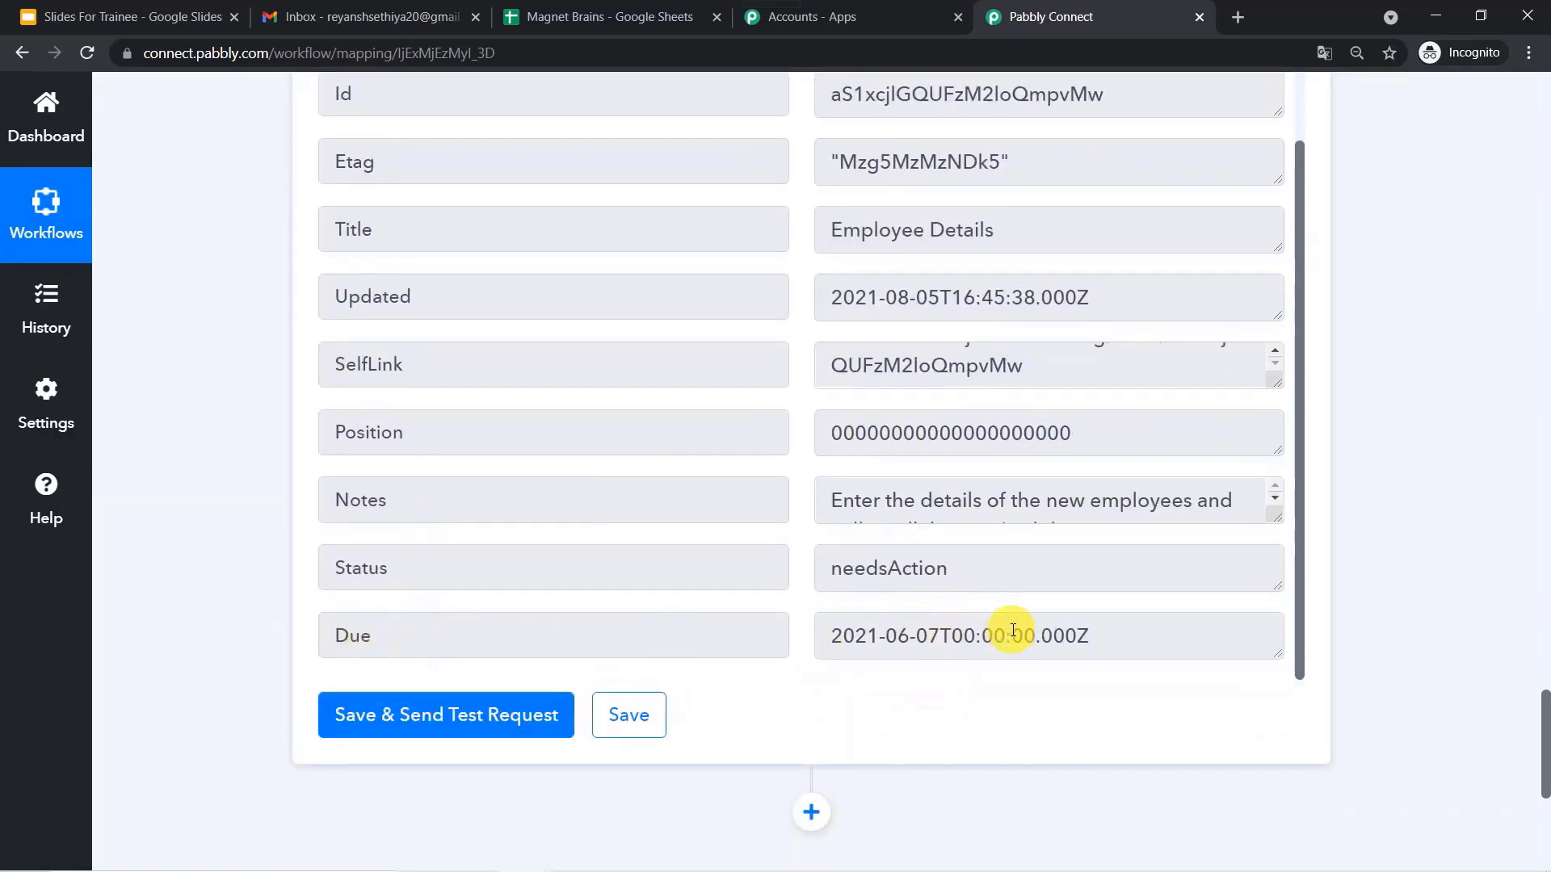
{"action": "left_click", "coordinate": [615, 717]}
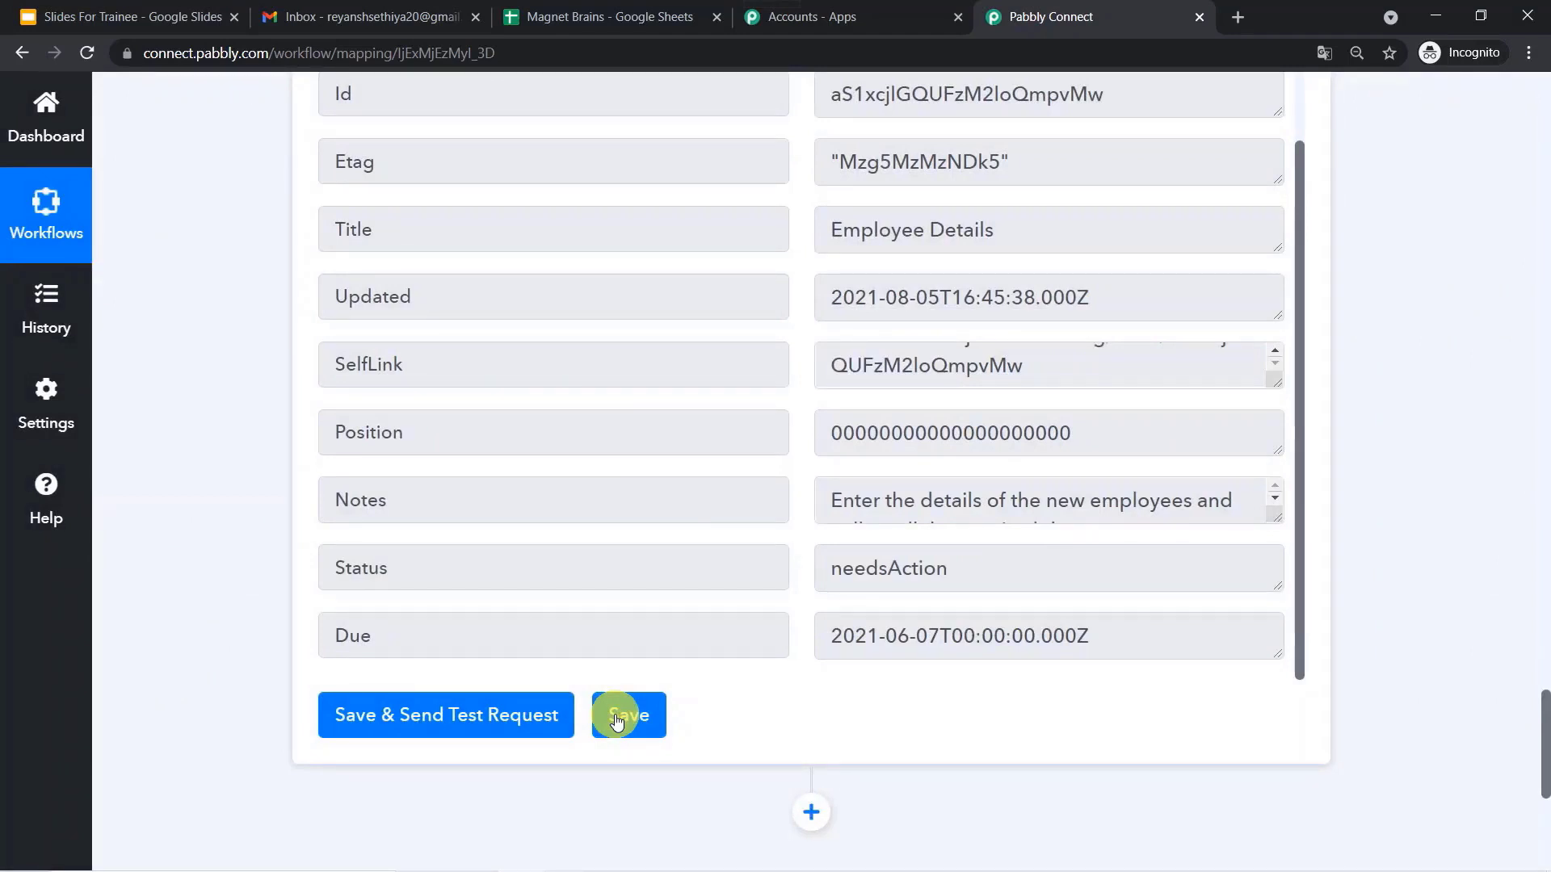
{"action": "left_click", "coordinate": [379, 18]}
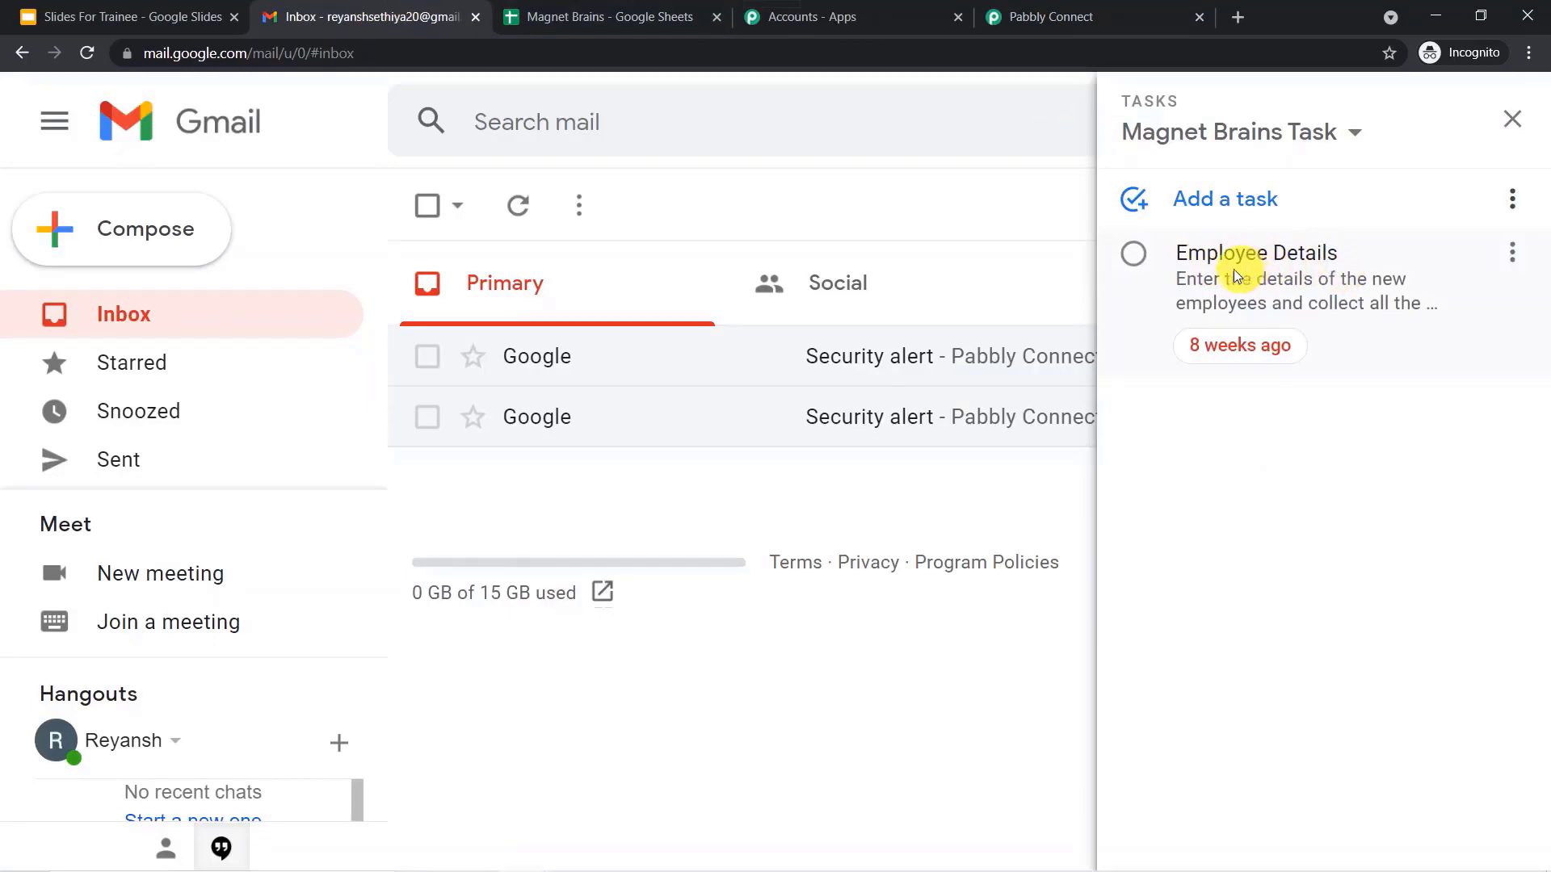
In the Magnet Brains Google Sheet, enter Vendor Details as the title in cell A3.
{"action": "left_click", "coordinate": [642, 17]}
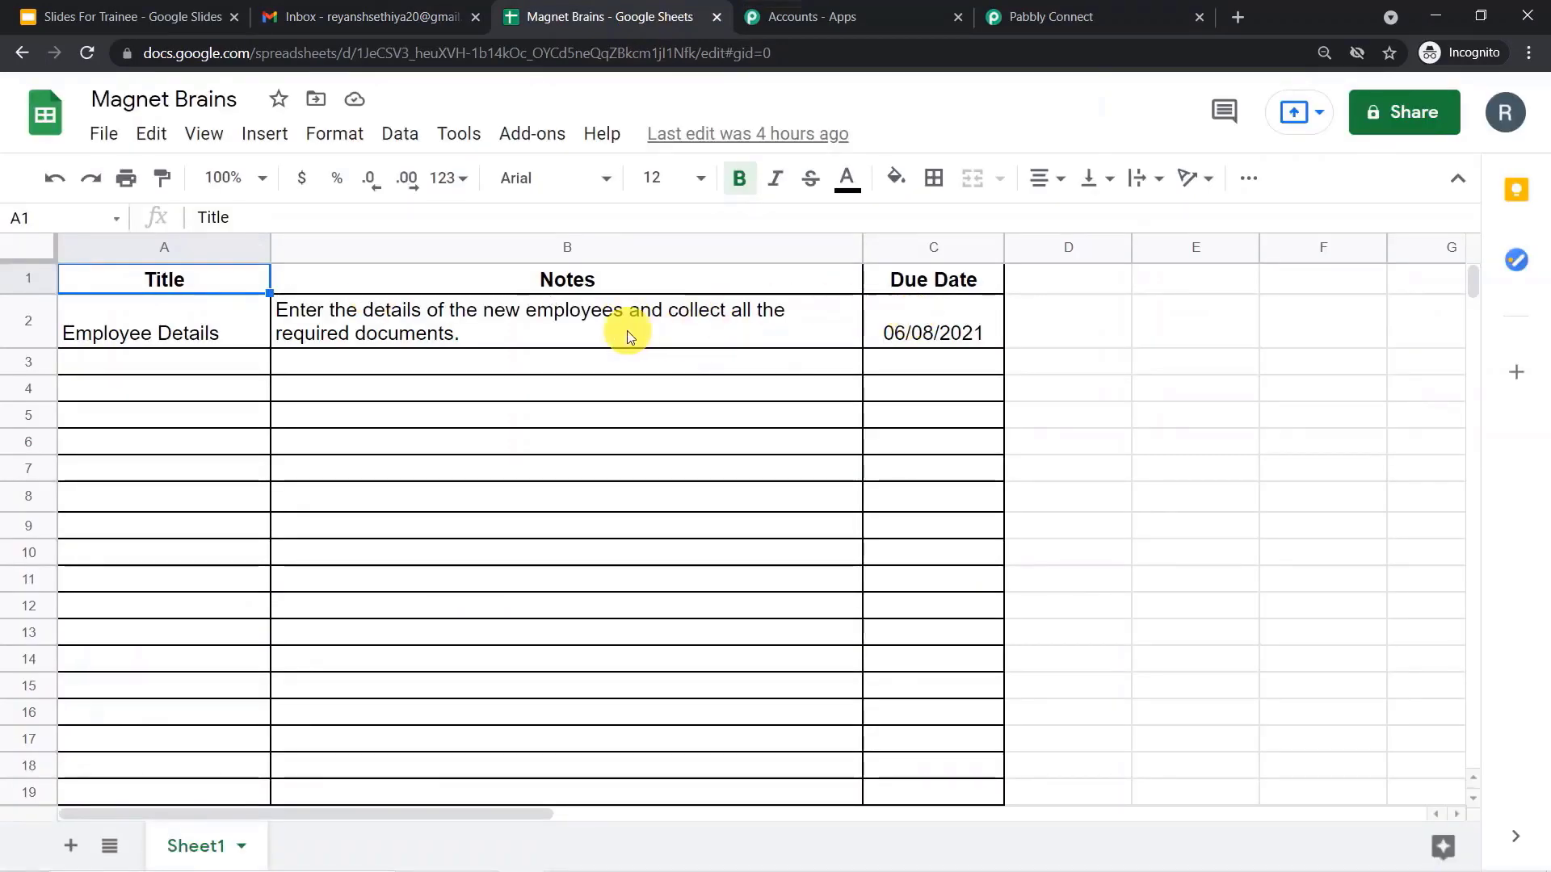
{"action": "left_click", "coordinate": [207, 363]}
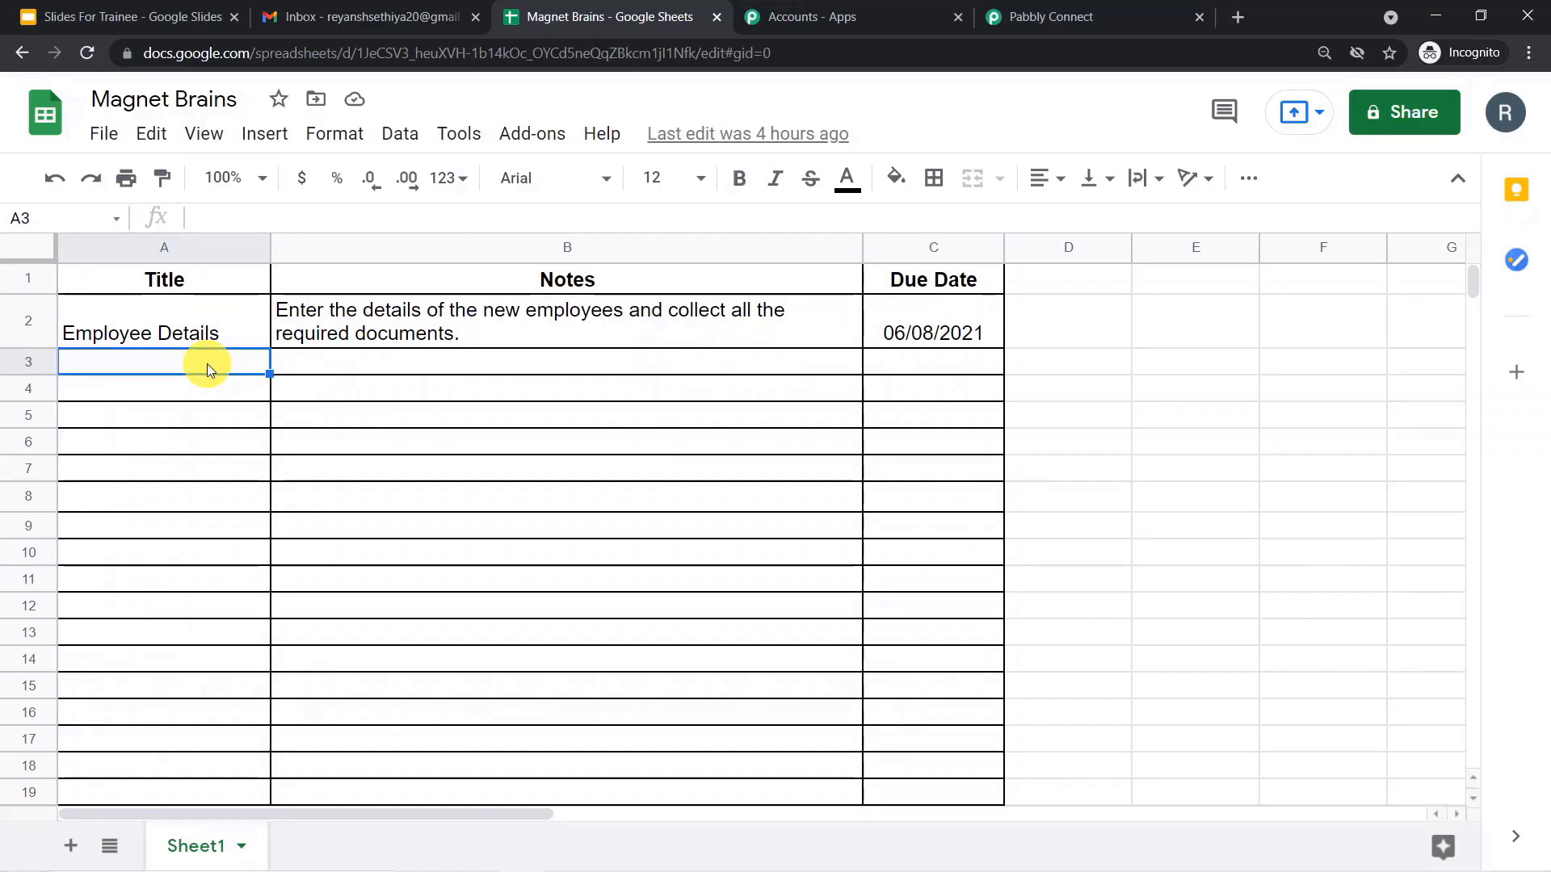
{"action": "type", "text": "Vendor"}
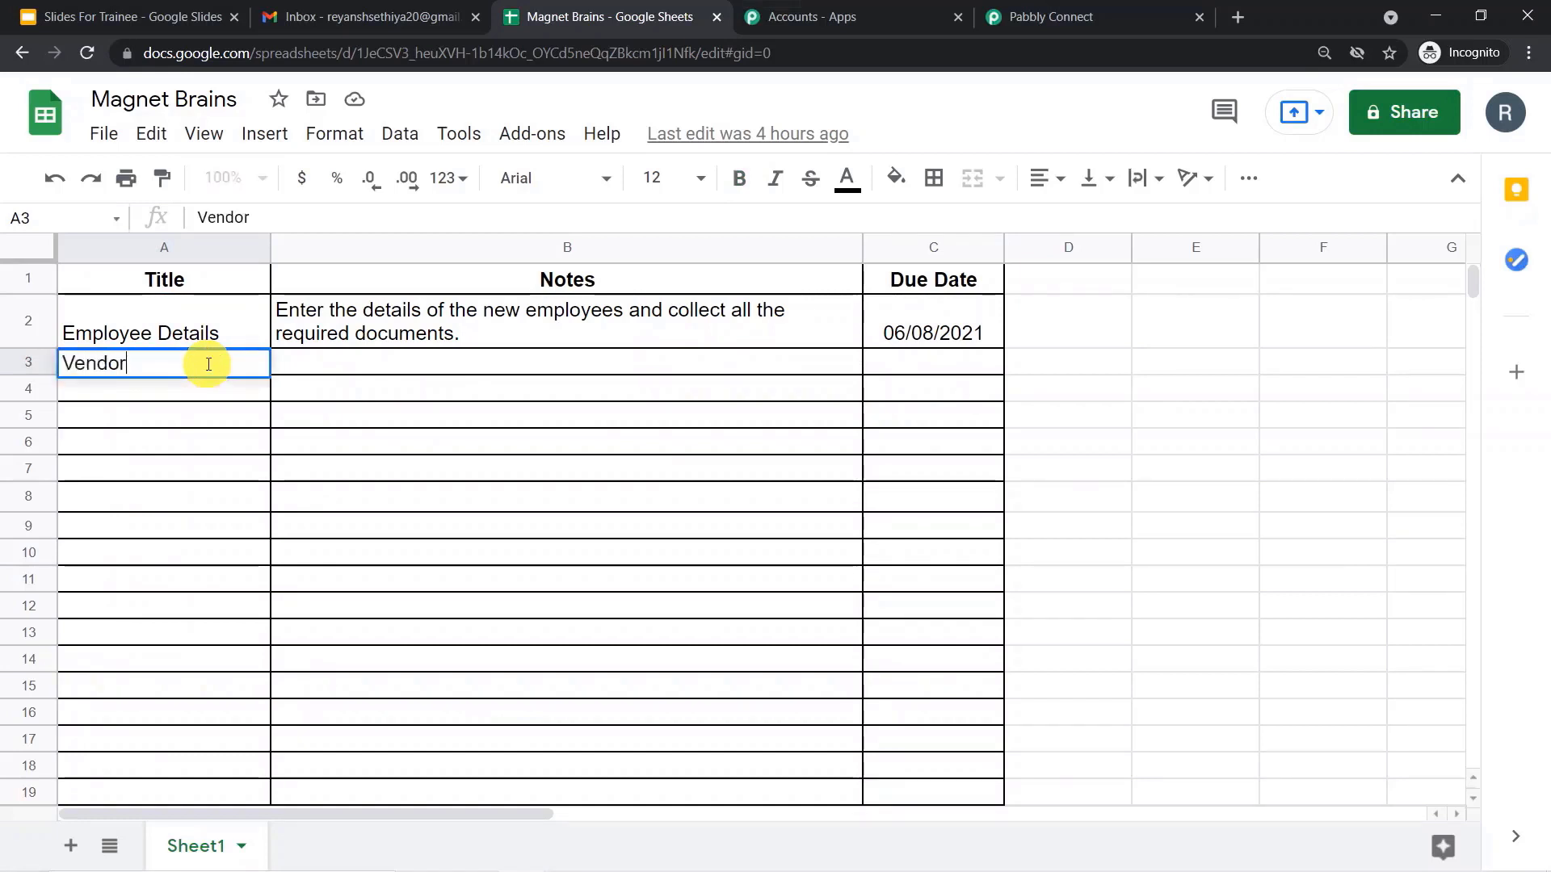
{"action": "type", "text": " Details"}
{"action": "key", "text": "Tab"}
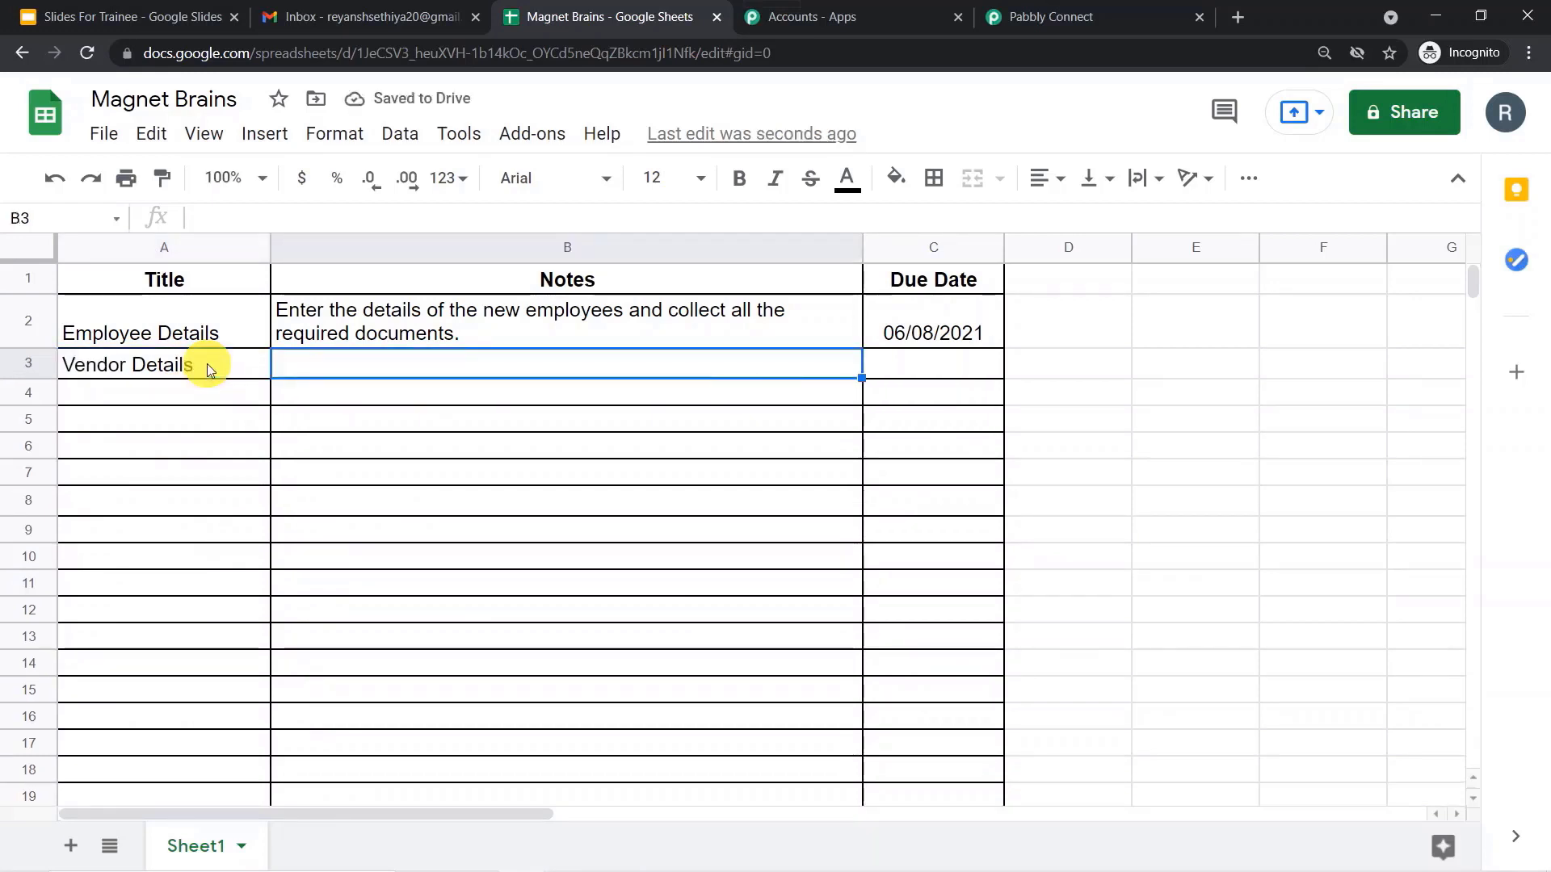
Fill the Notes cell B3 with "Enter the details of the new vendors and collect all the required documents.".
{"action": "type", "text": "Enter the details of the new employees and collect all the required documents."}
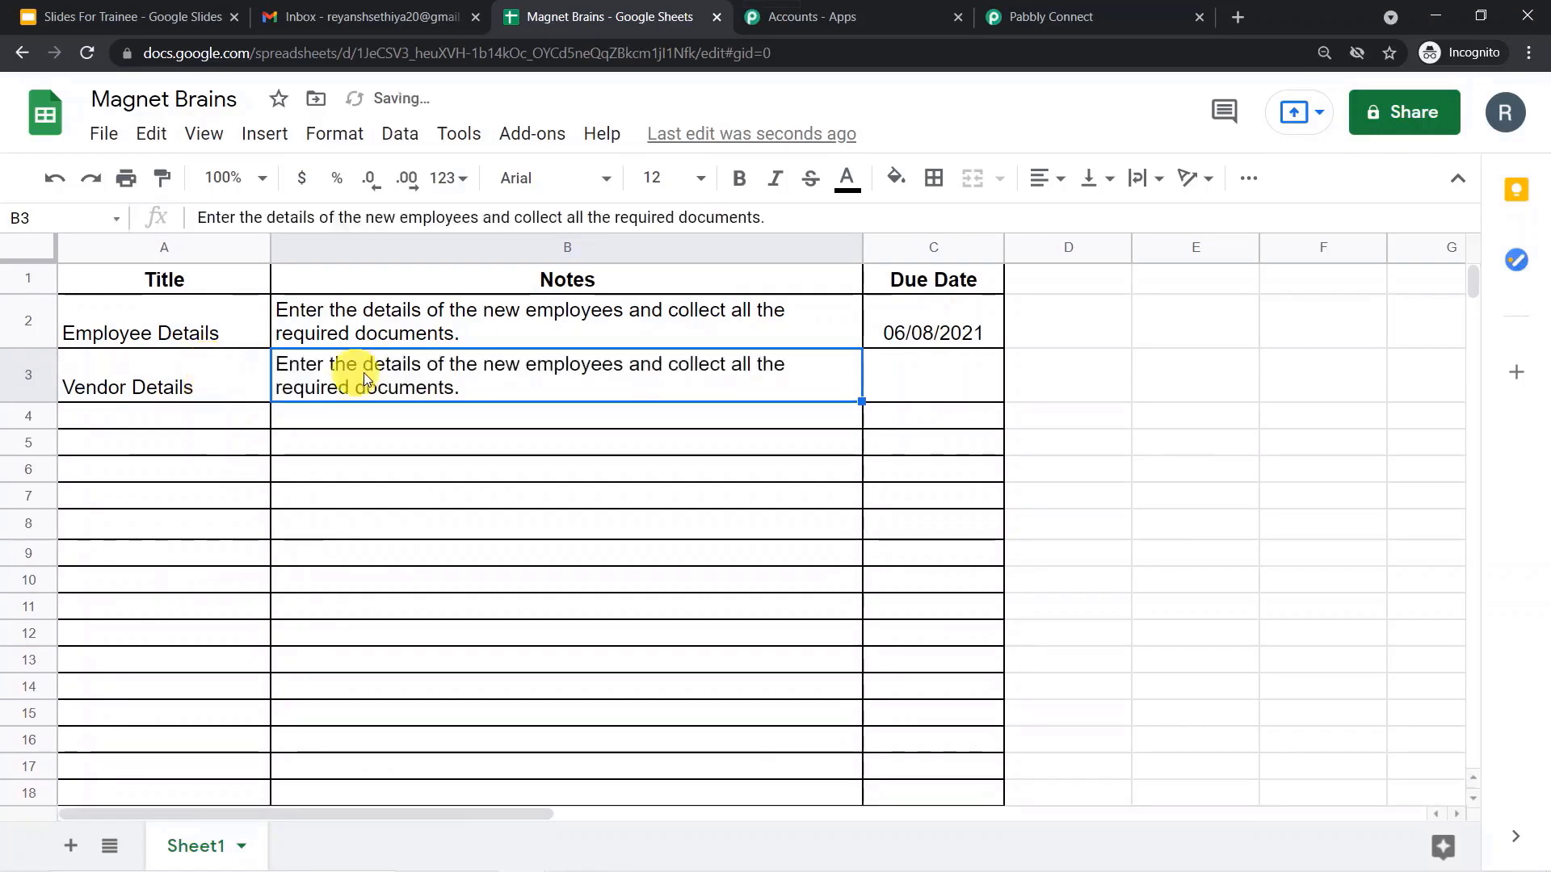
{"action": "double_click", "coordinate": [545, 364]}
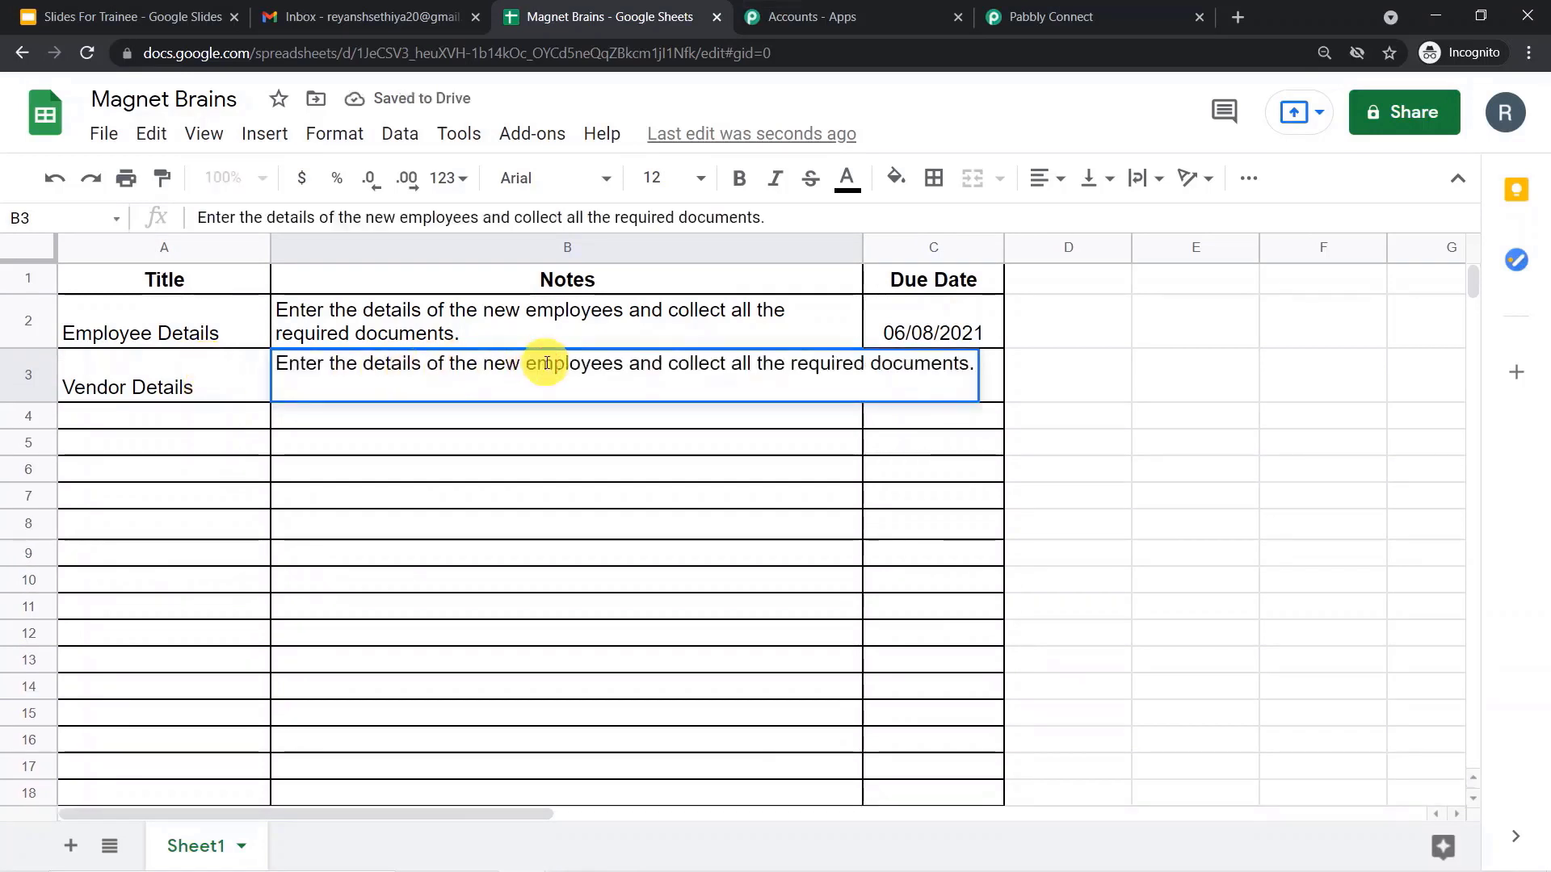
{"action": "double_click", "coordinate": [582, 364]}
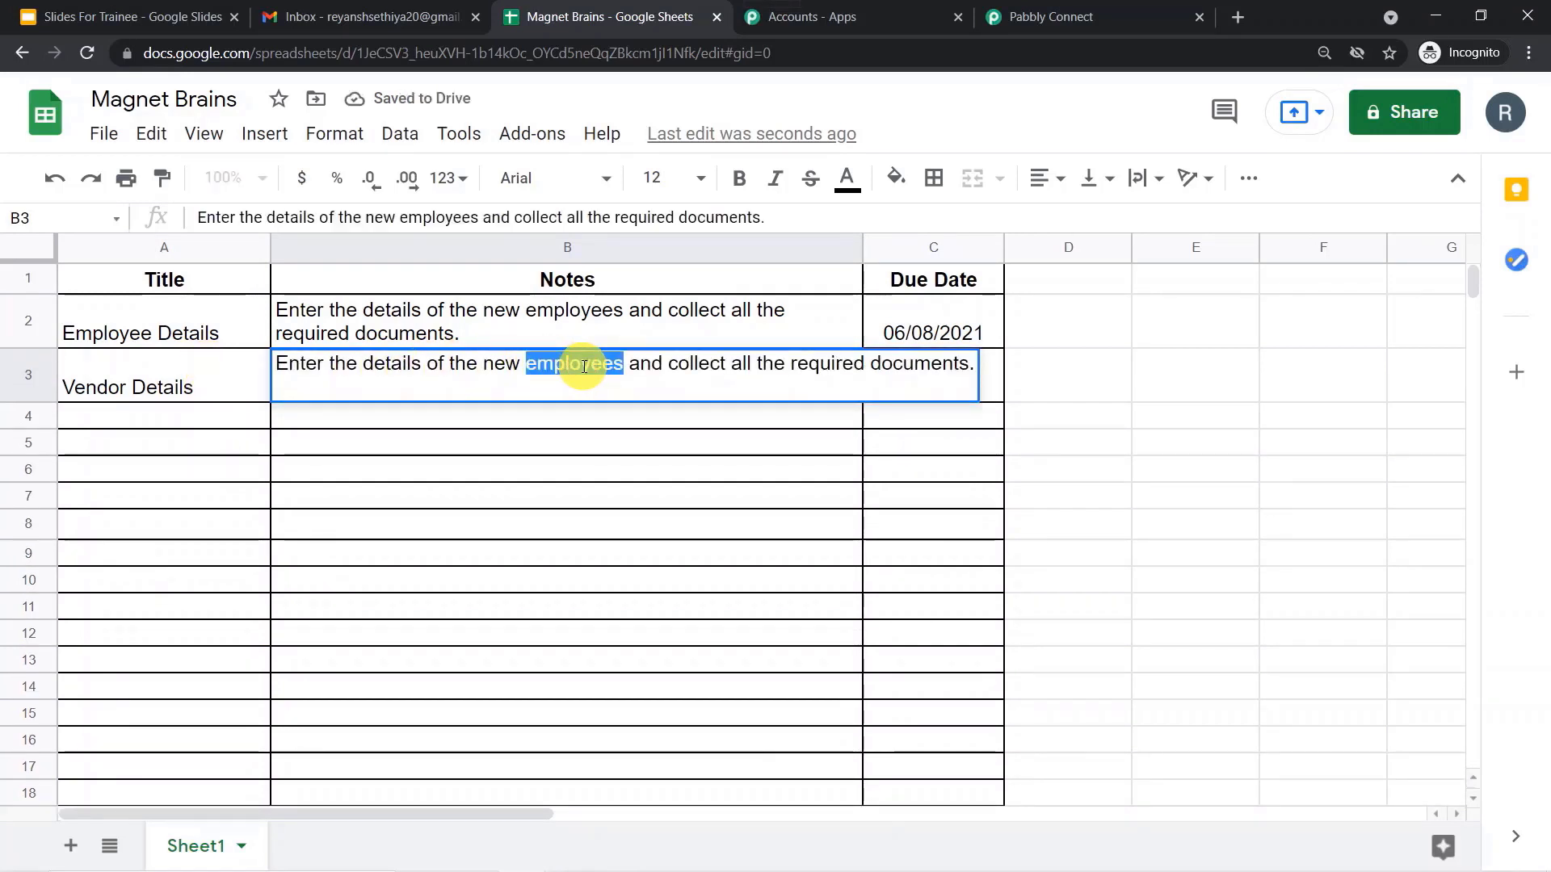
{"action": "type", "text": "vendor"}
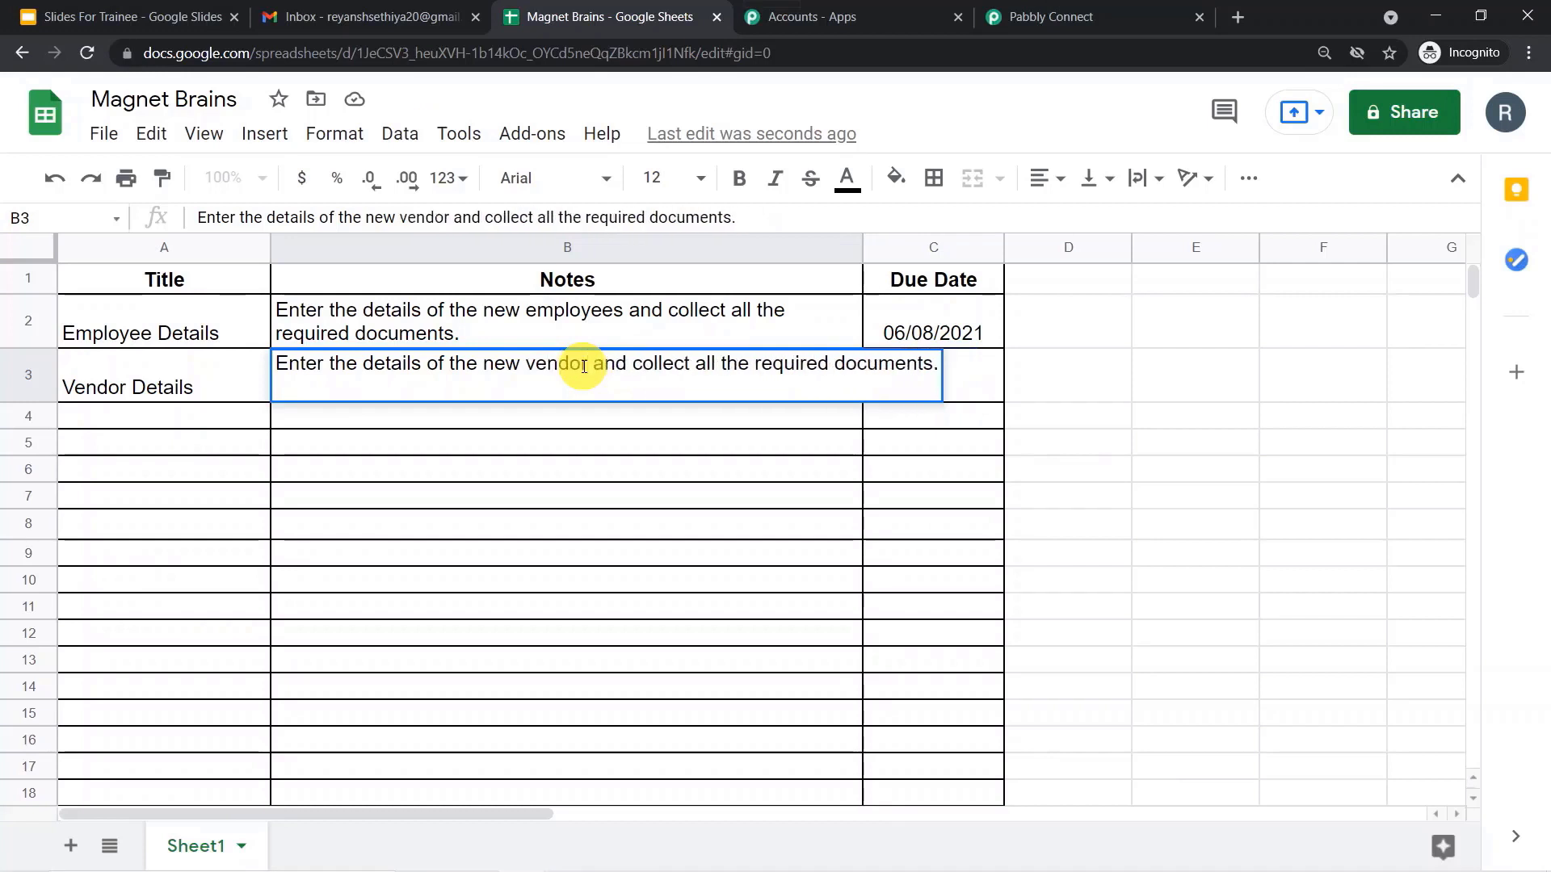
{"action": "type", "text": "s"}
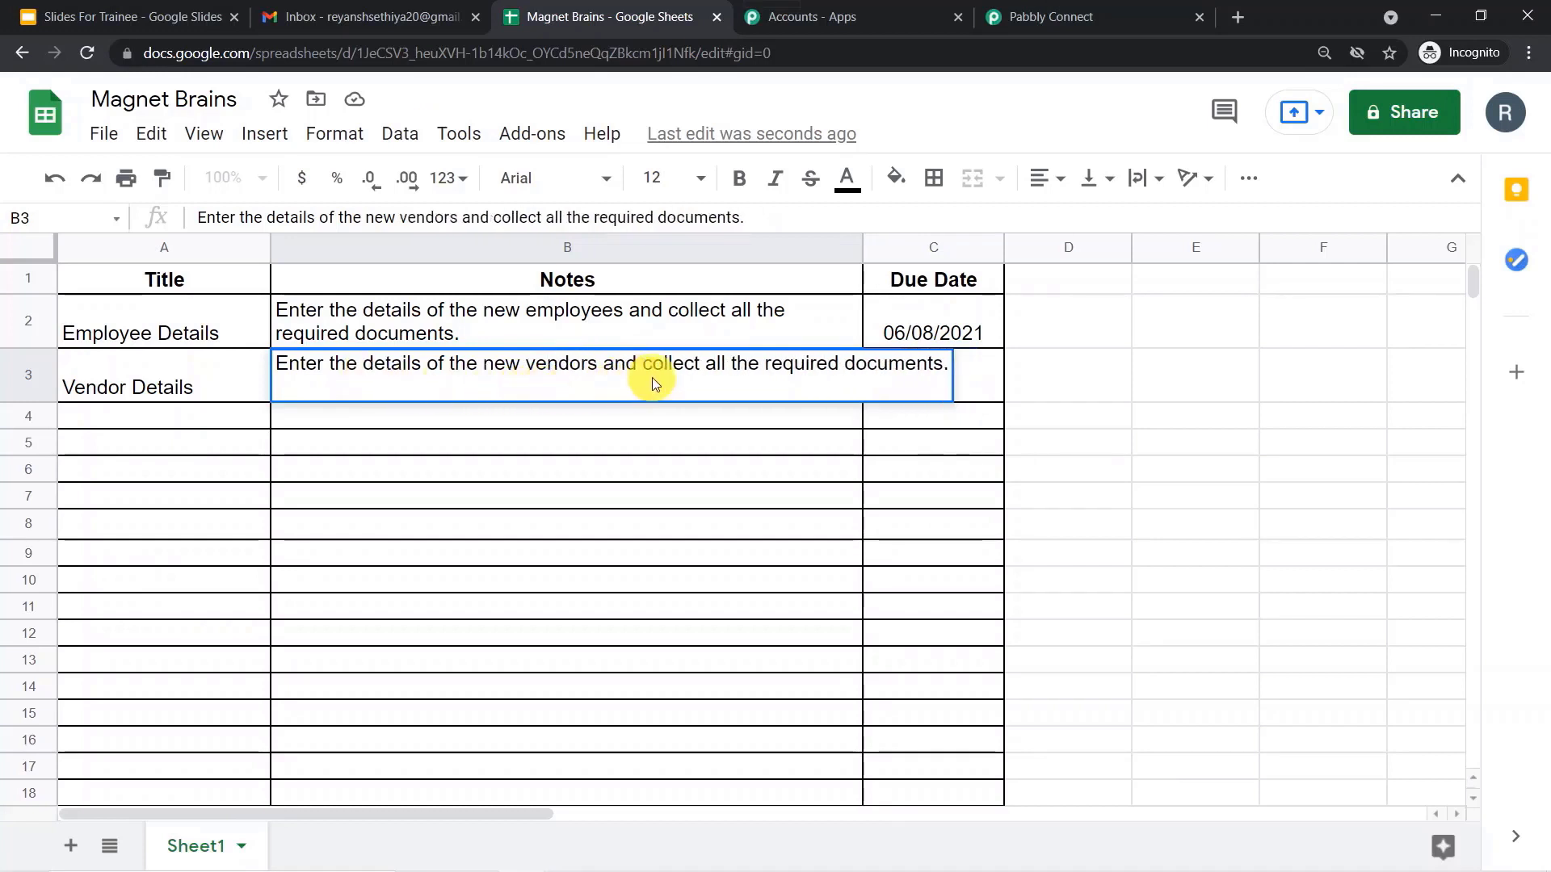
{"action": "left_click", "coordinate": [926, 442]}
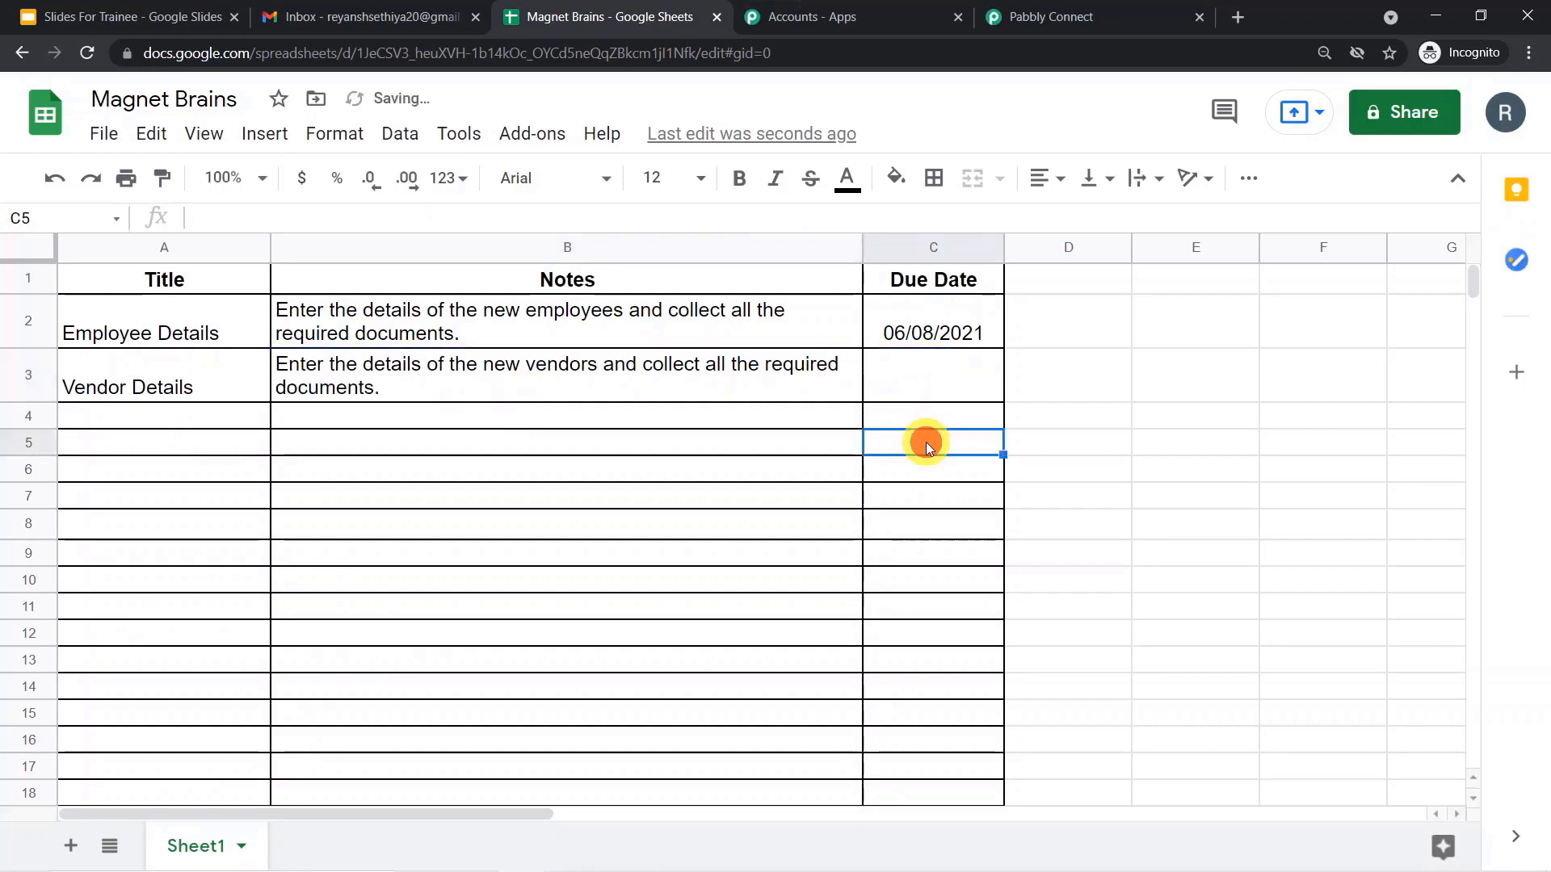
Enter the due date 10/08/2021 in cell C3 and check for the Vendor Details task in Gmail's Magnet Brains Task list.
{"action": "left_click", "coordinate": [906, 378]}
{"action": "type", "text": "10"}
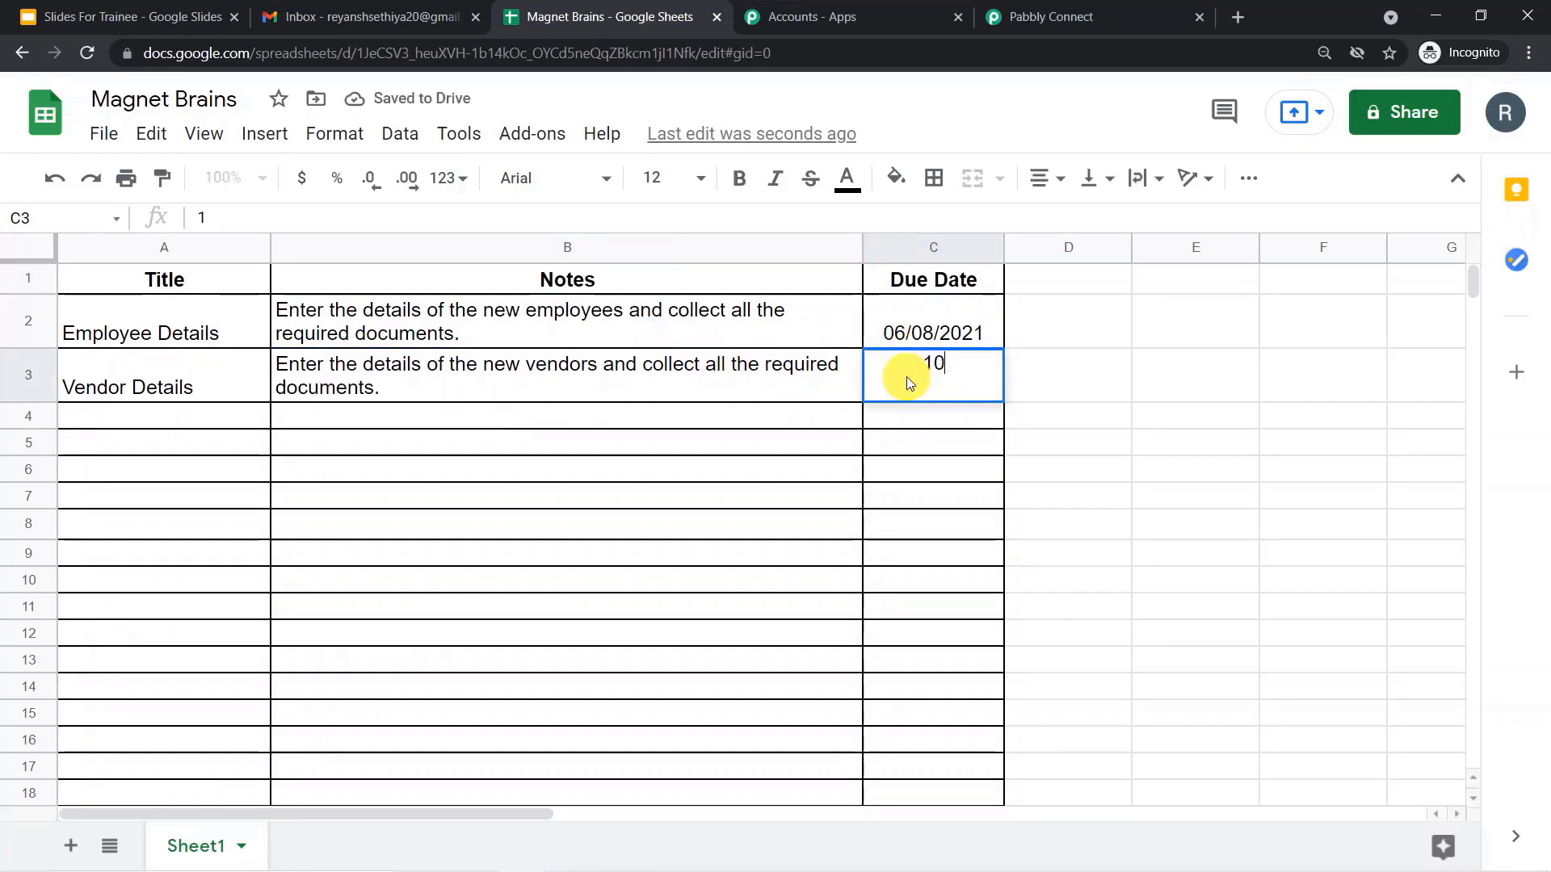
{"action": "type", "text": "/08"}
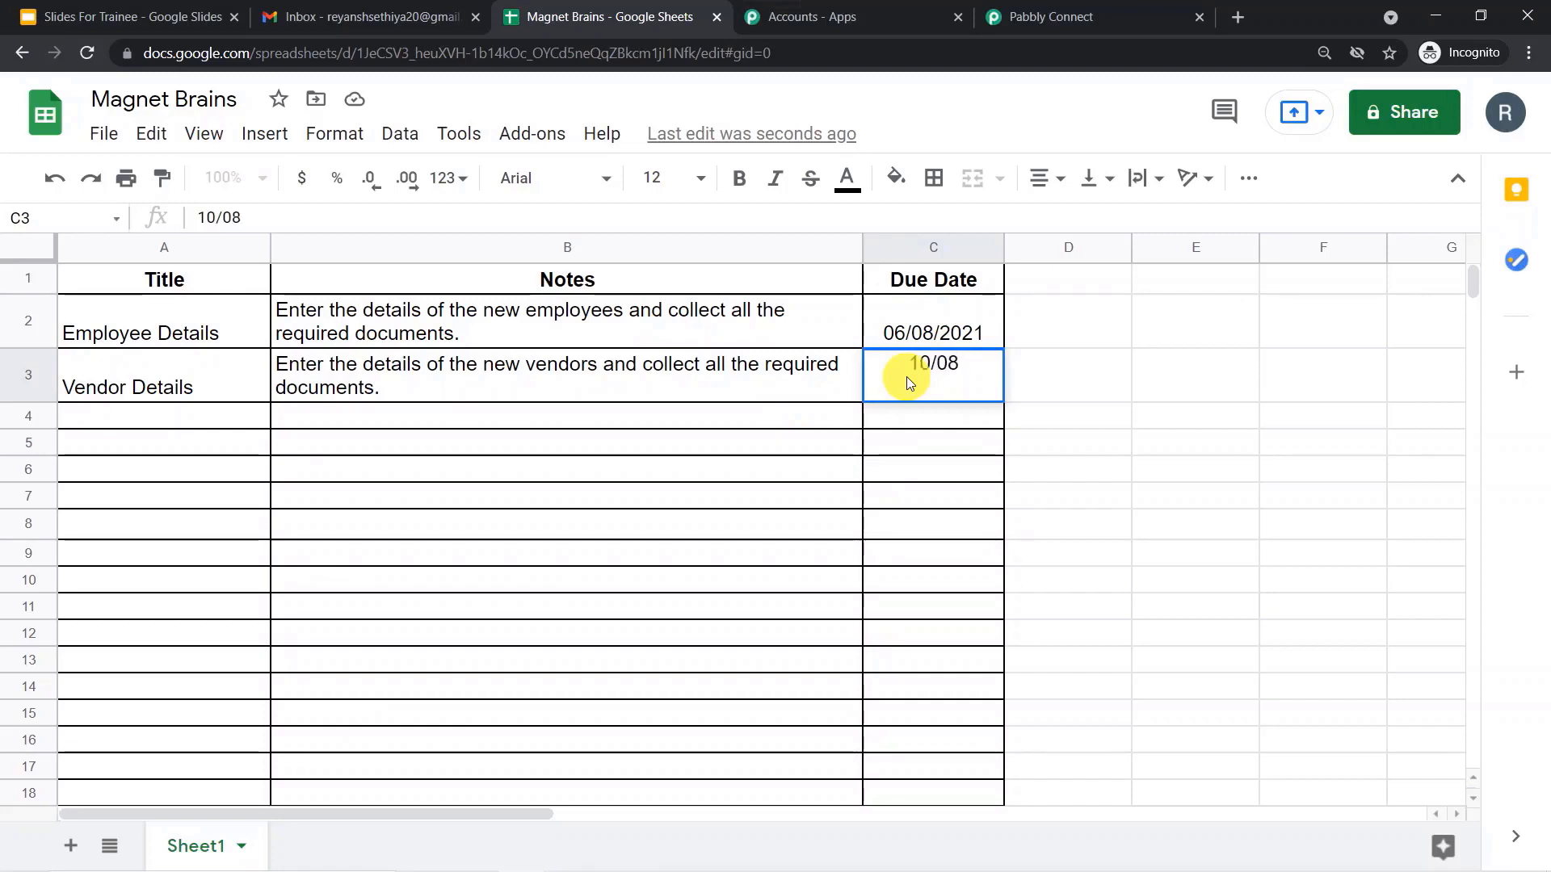
{"action": "type", "text": "/2021"}
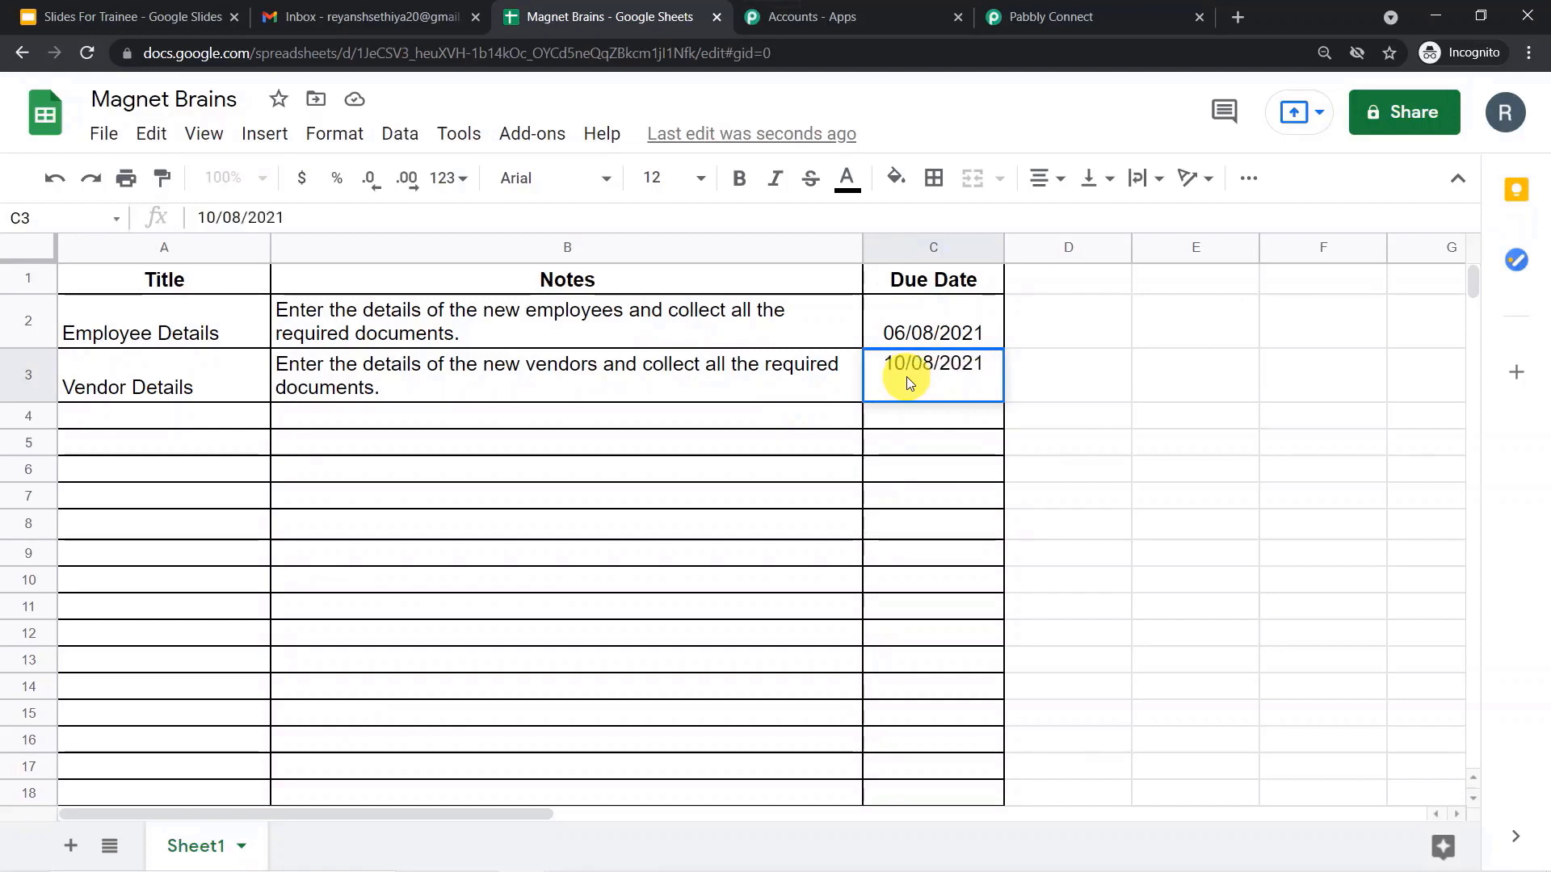
{"action": "key", "text": "Return"}
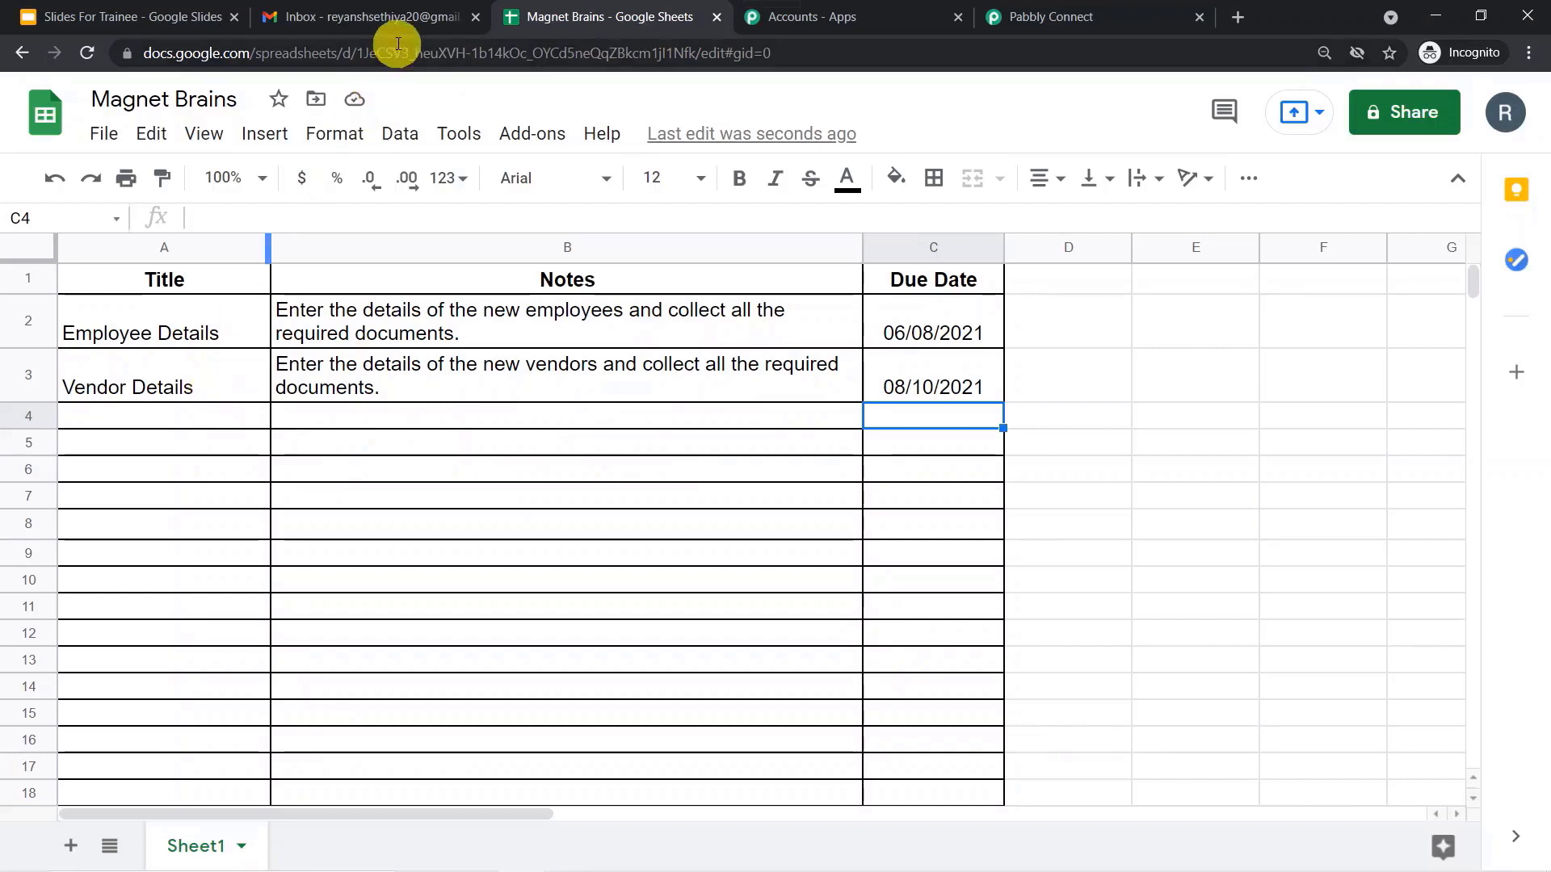
{"action": "left_click", "coordinate": [376, 18]}
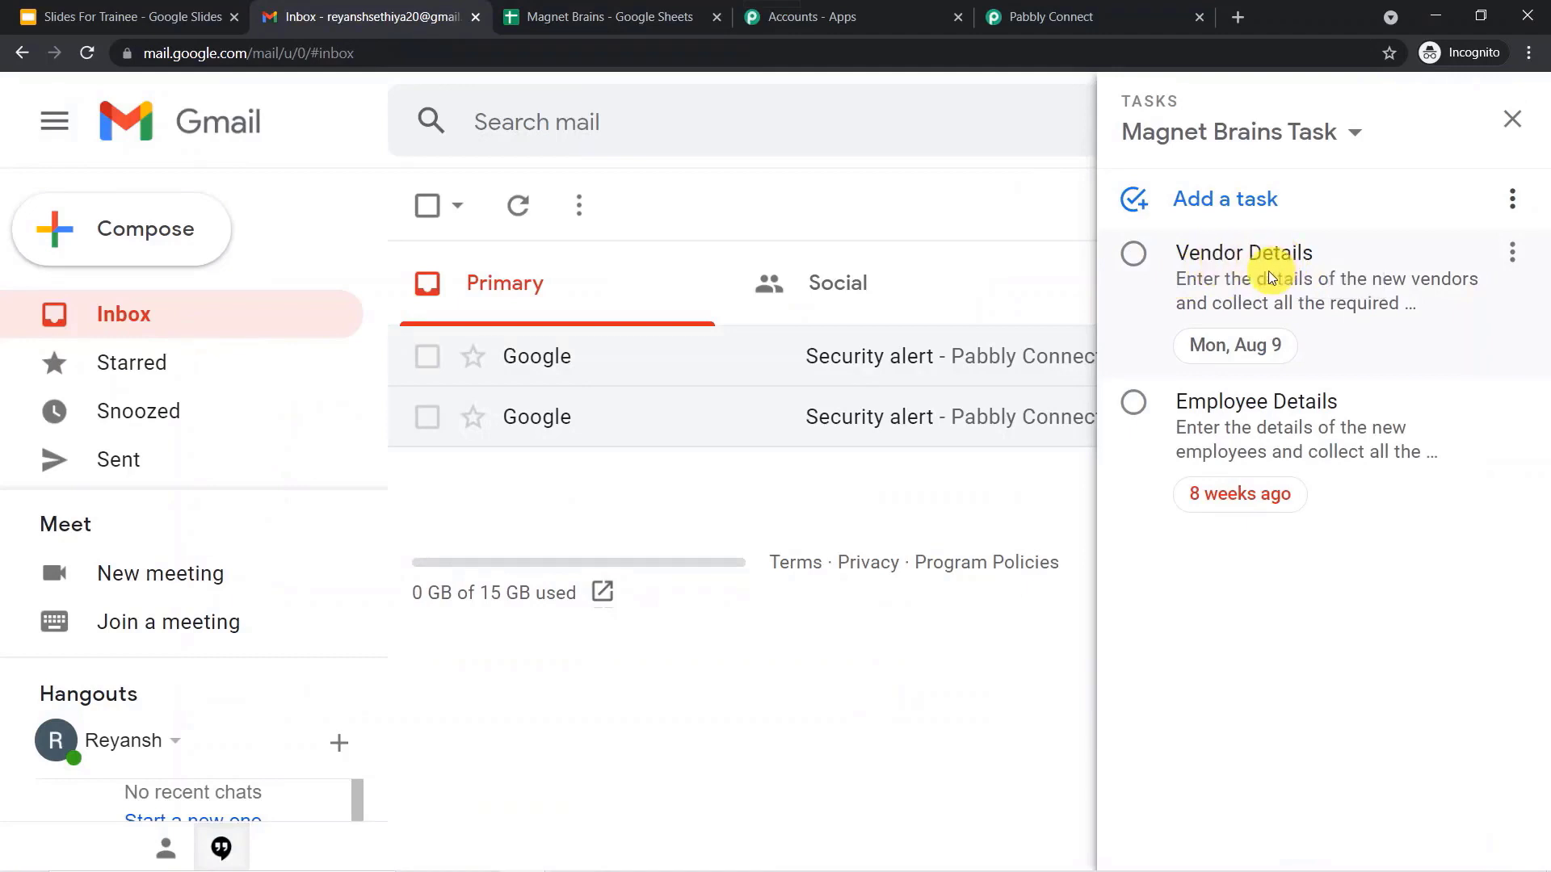
{"action": "left_click", "coordinate": [617, 17]}
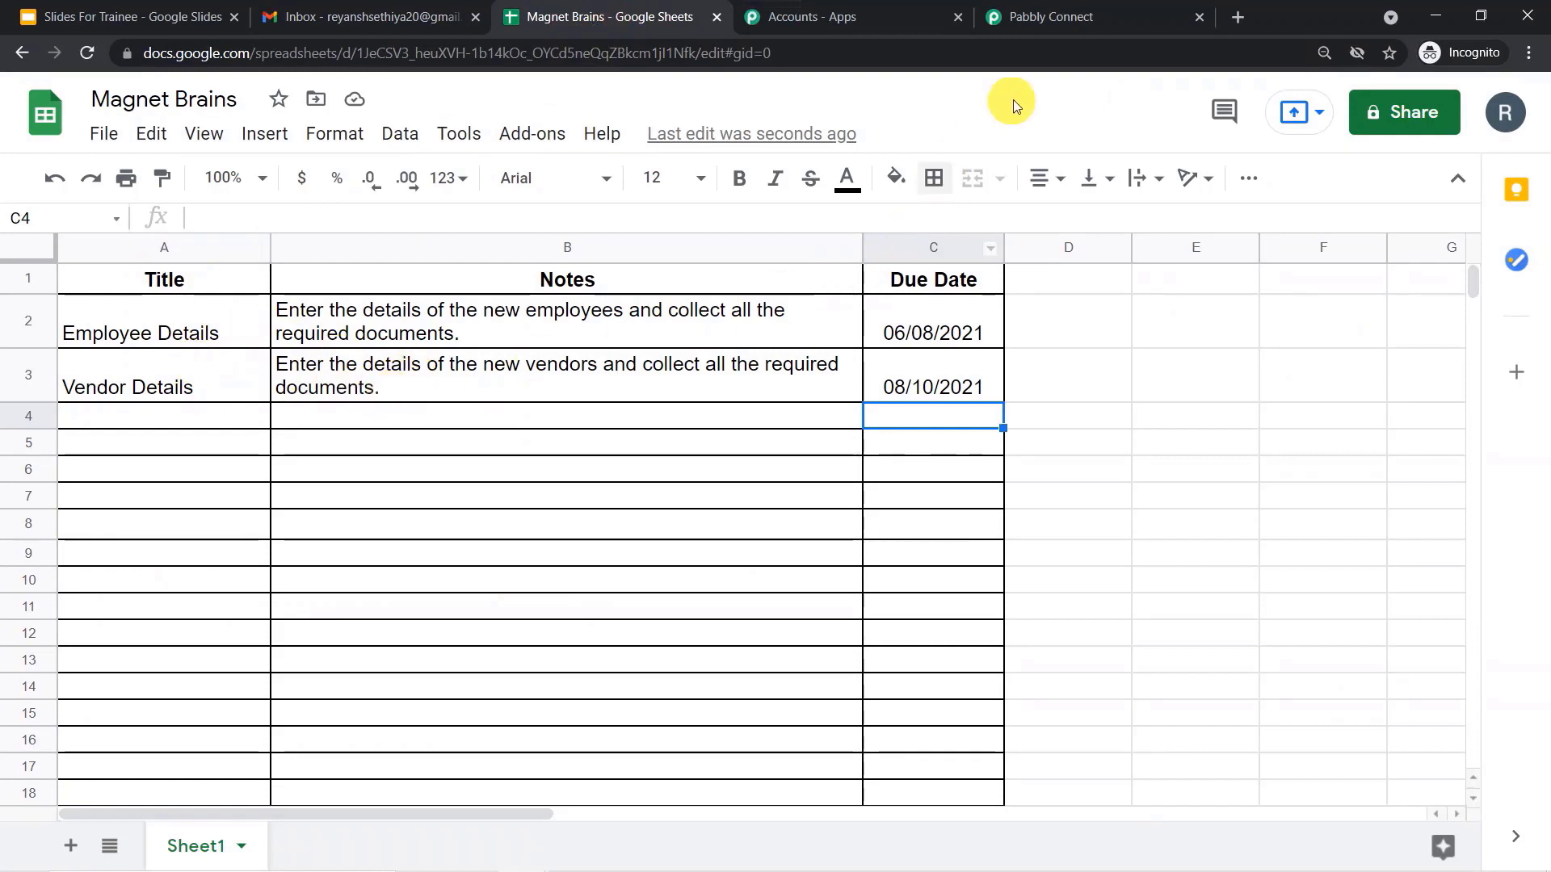
In Pabbly Connect, collapse the Create Task, Date/Time Formatter and Google Sheets steps and review the overall workflow structure.
{"action": "left_click", "coordinate": [1050, 19]}
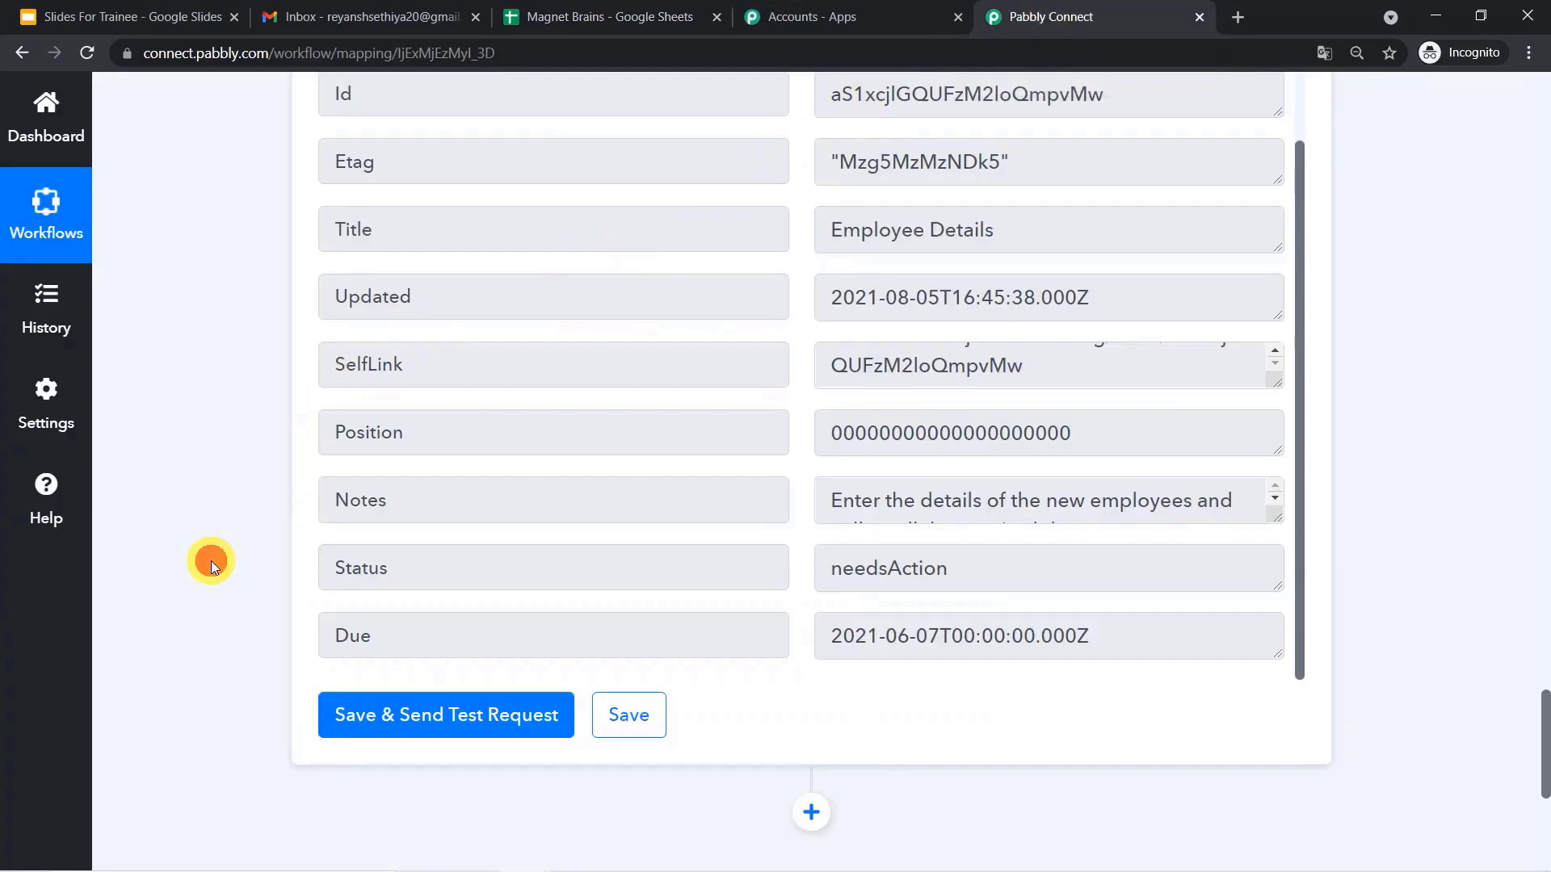
{"action": "scroll", "coordinate": [210, 560], "scroll_direction": "up", "scroll_amount": 9}
{"action": "scroll", "coordinate": [211, 560], "scroll_direction": "up", "scroll_amount": 10}
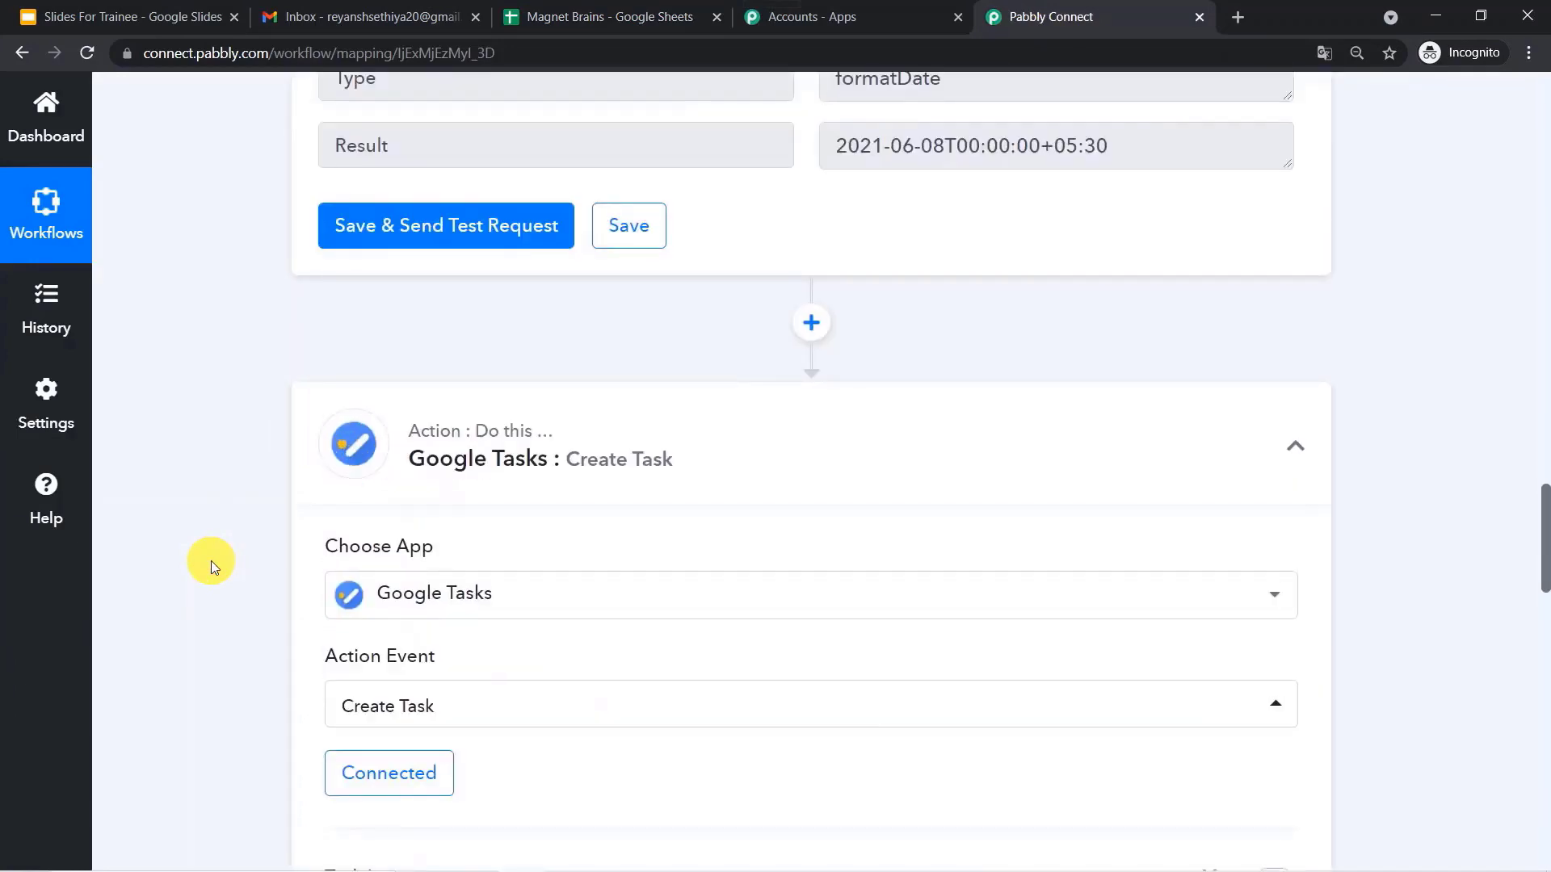
{"action": "left_click", "coordinate": [676, 428]}
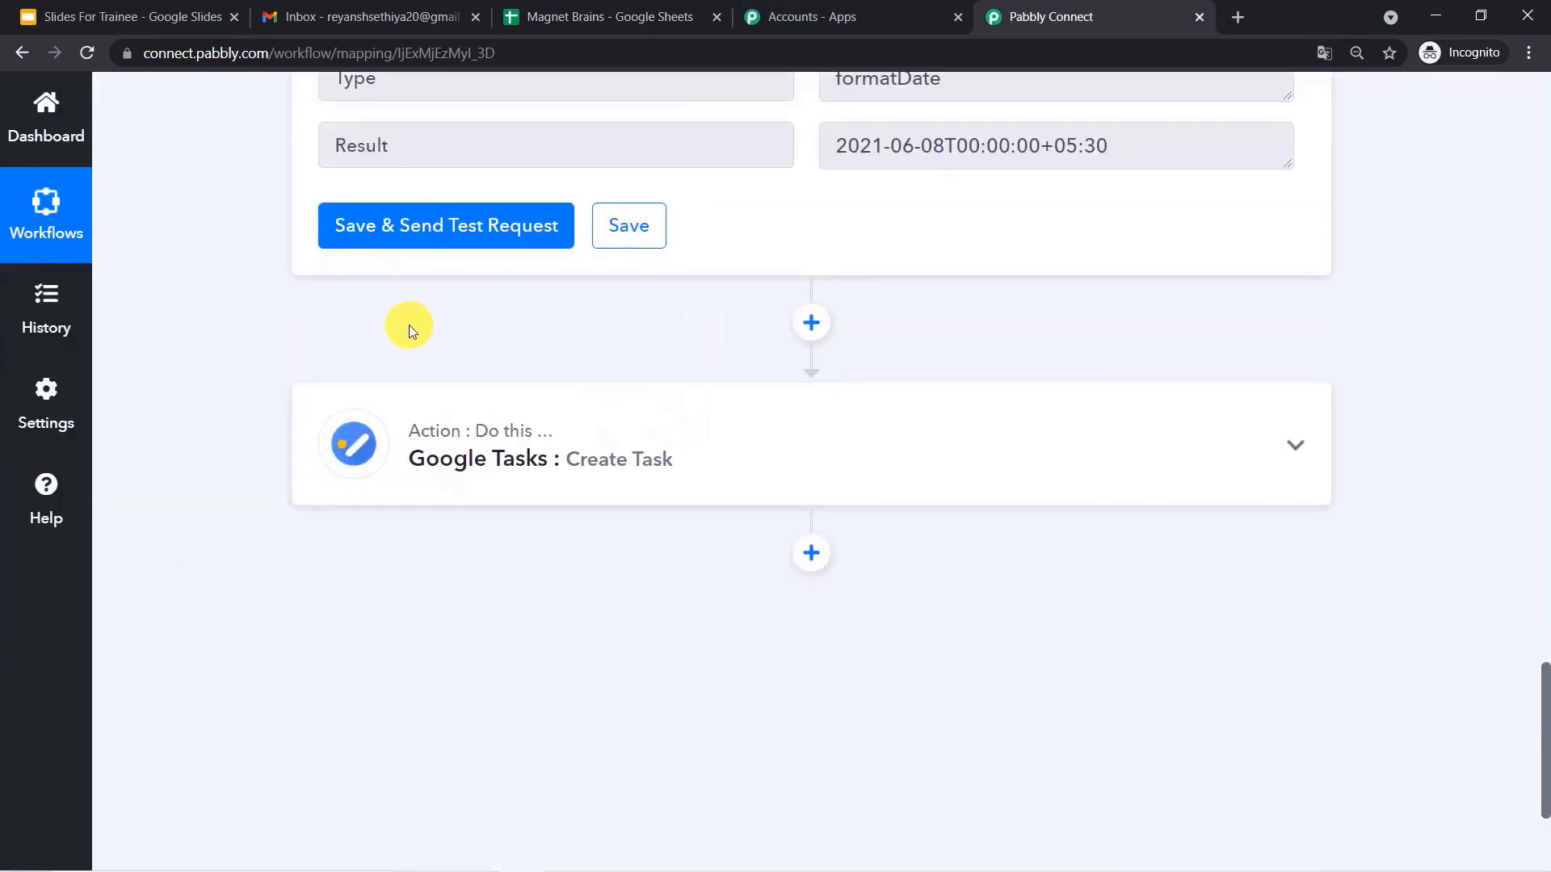
{"action": "scroll", "coordinate": [409, 325], "scroll_direction": "up", "scroll_amount": 15}
{"action": "scroll", "coordinate": [408, 325], "scroll_direction": "up", "scroll_amount": 7}
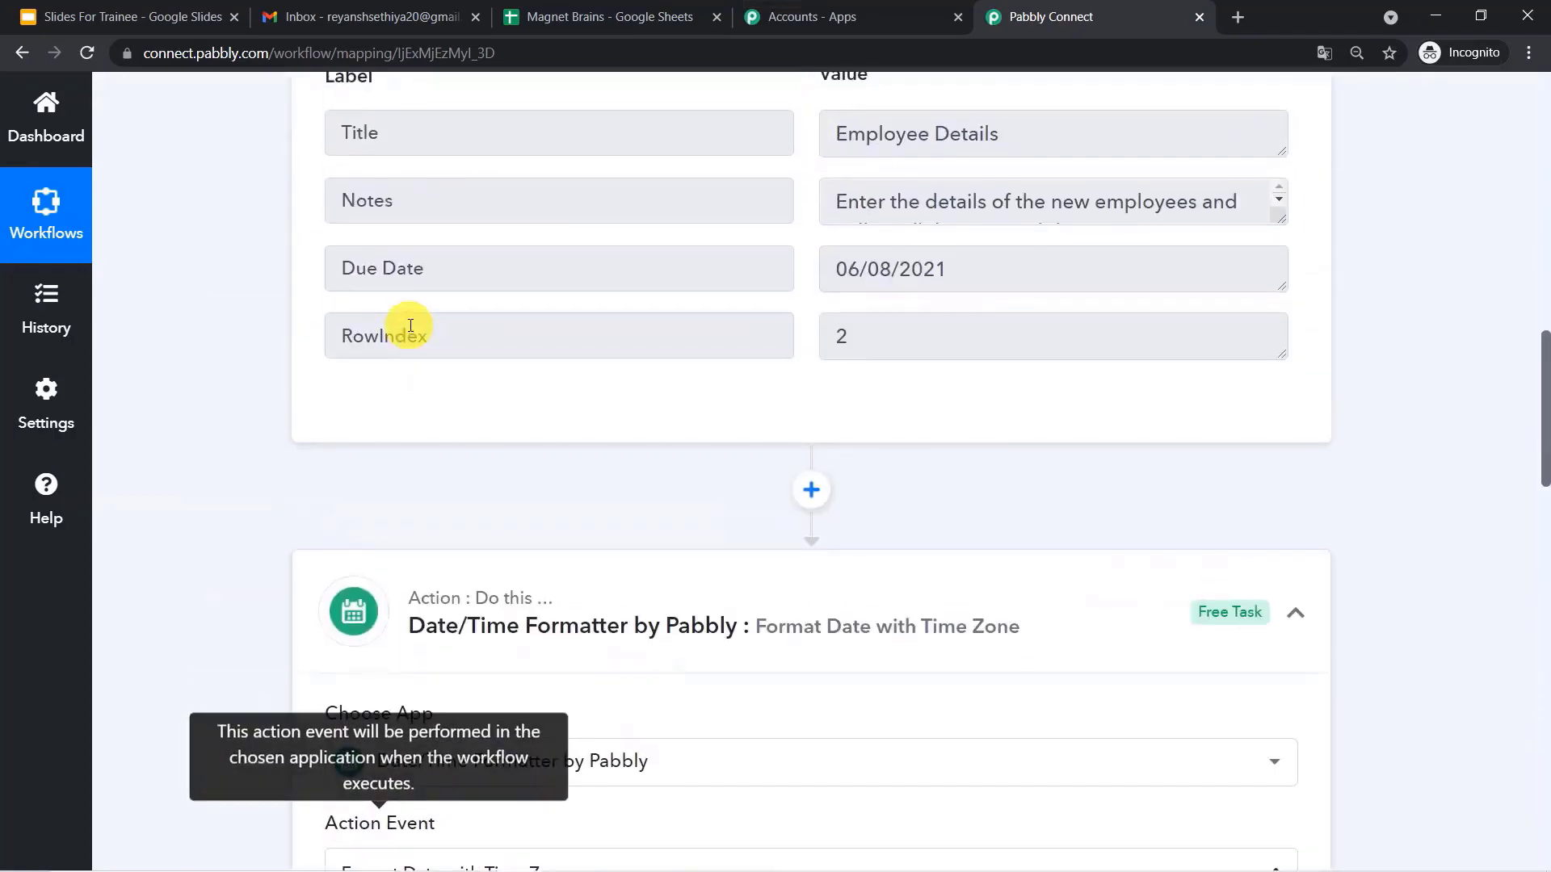
{"action": "left_click", "coordinate": [533, 592]}
{"action": "scroll", "coordinate": [531, 585], "scroll_direction": "up", "scroll_amount": 14}
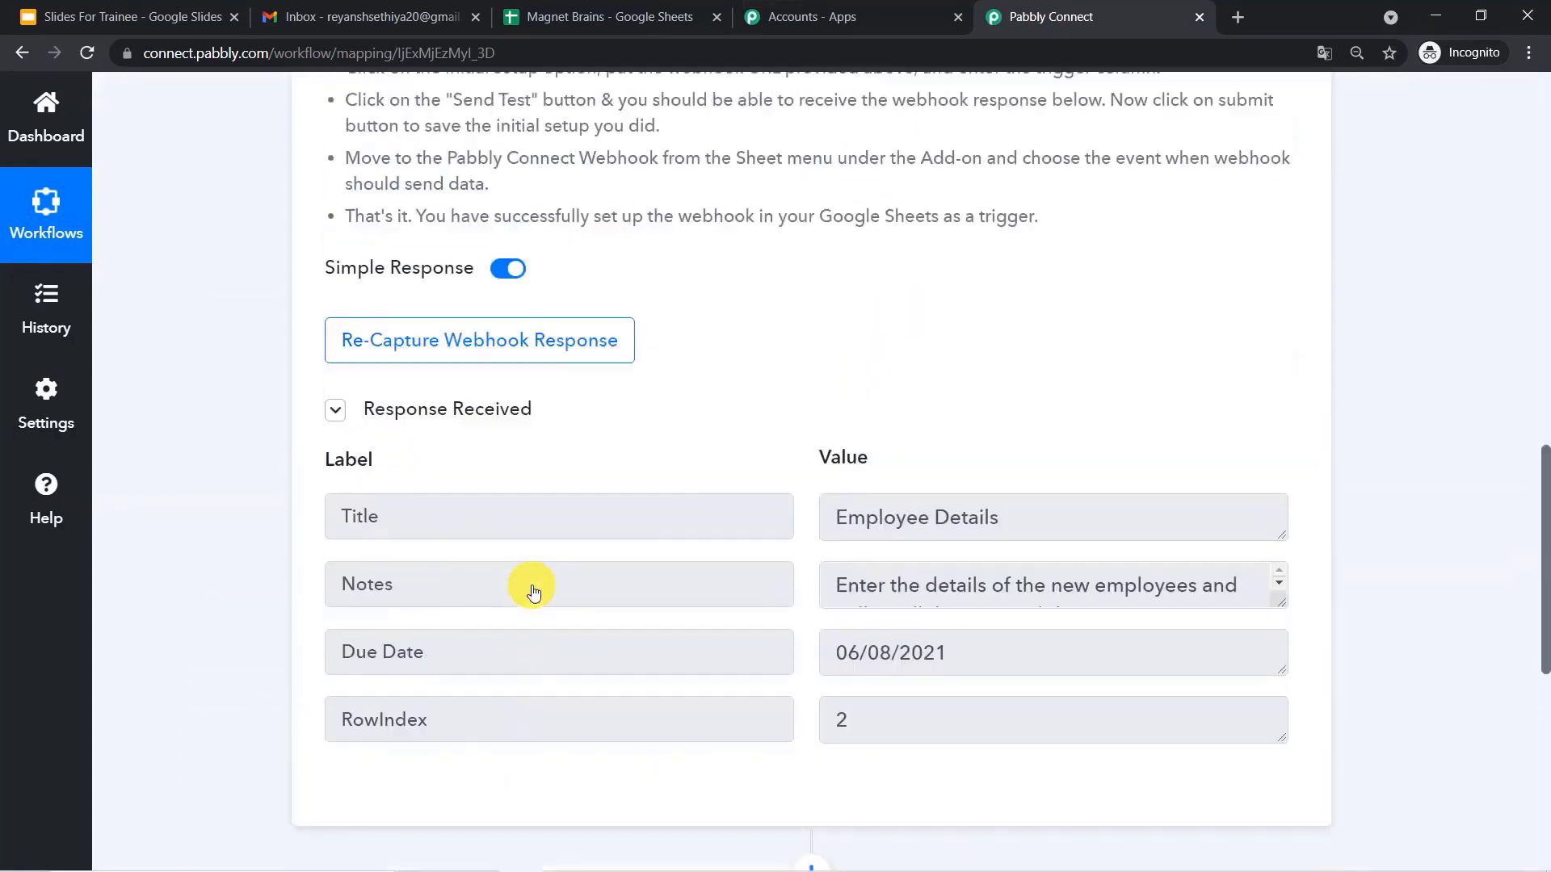
{"action": "scroll", "coordinate": [531, 584], "scroll_direction": "up", "scroll_amount": 2}
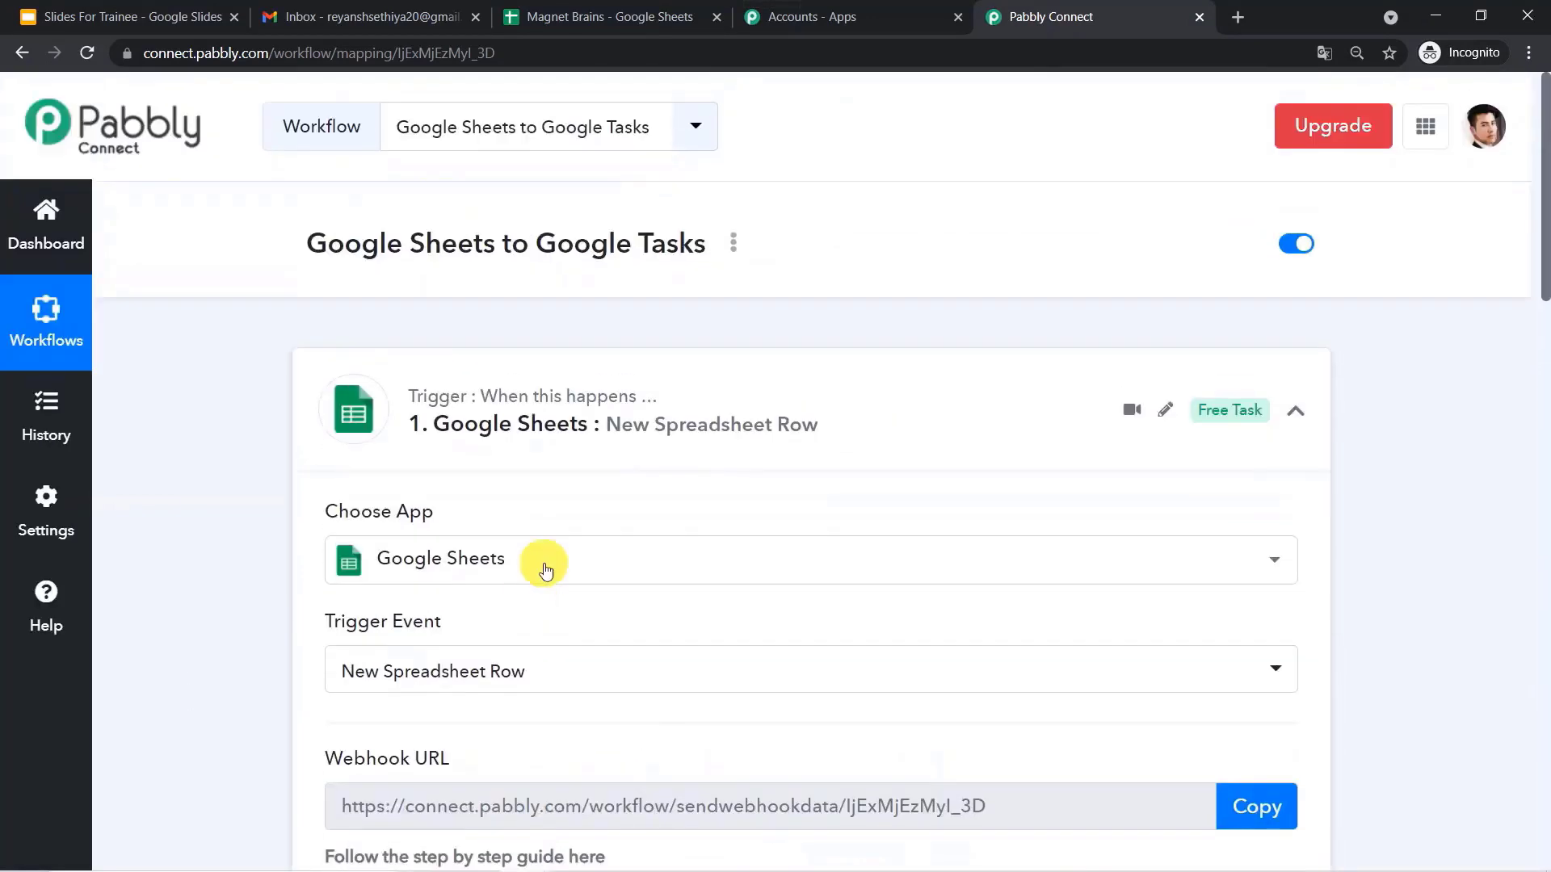
{"action": "left_click", "coordinate": [735, 369]}
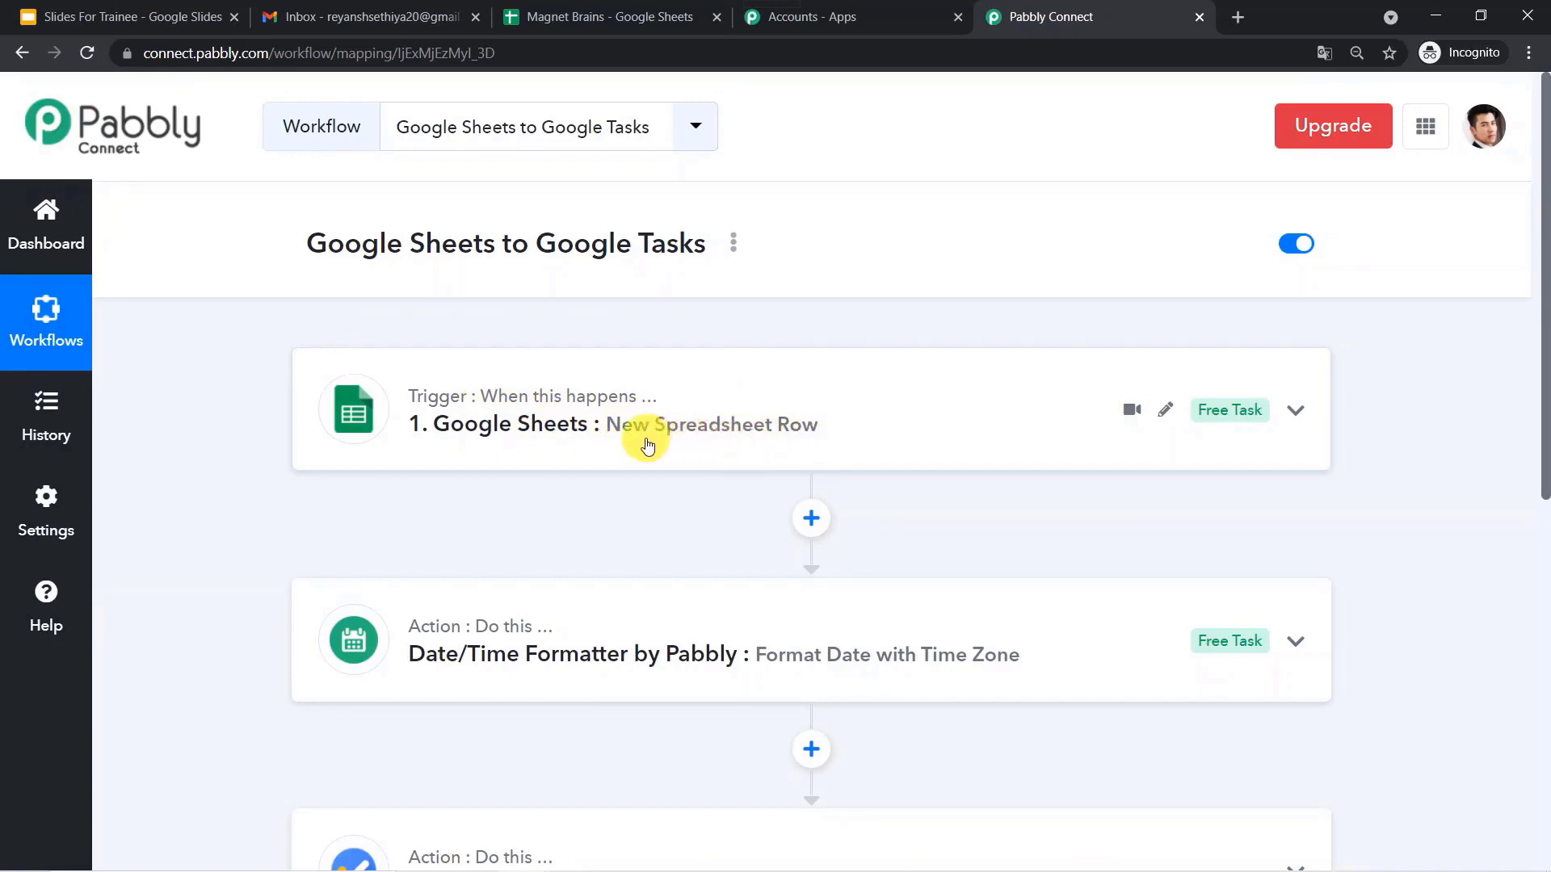
{"action": "scroll", "coordinate": [702, 440], "scroll_direction": "down", "scroll_amount": 1}
{"action": "scroll", "coordinate": [703, 439], "scroll_direction": "down", "scroll_amount": 1}
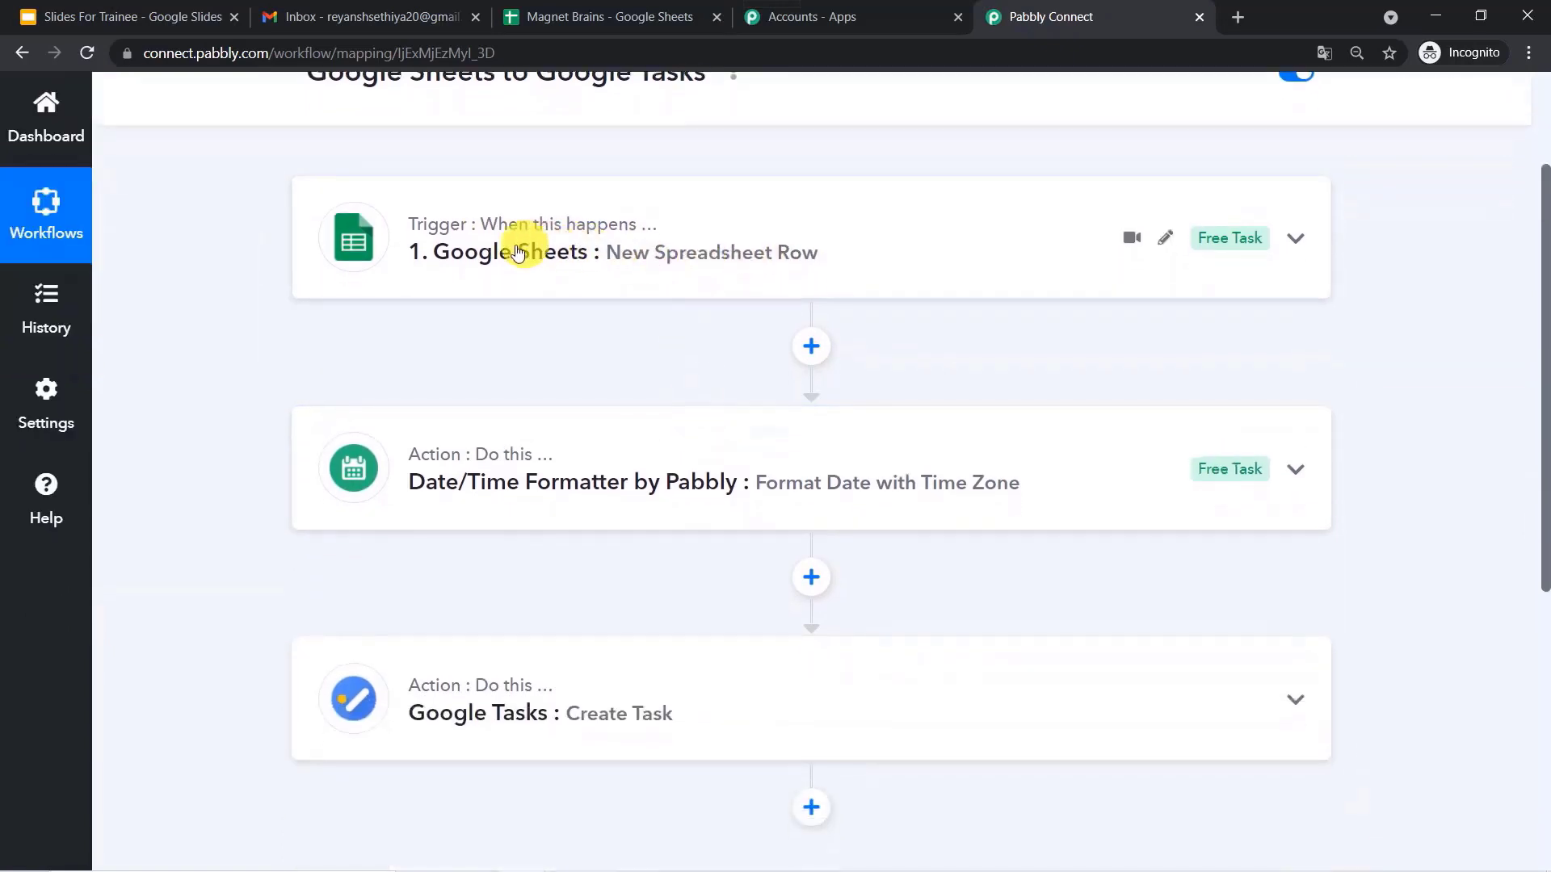
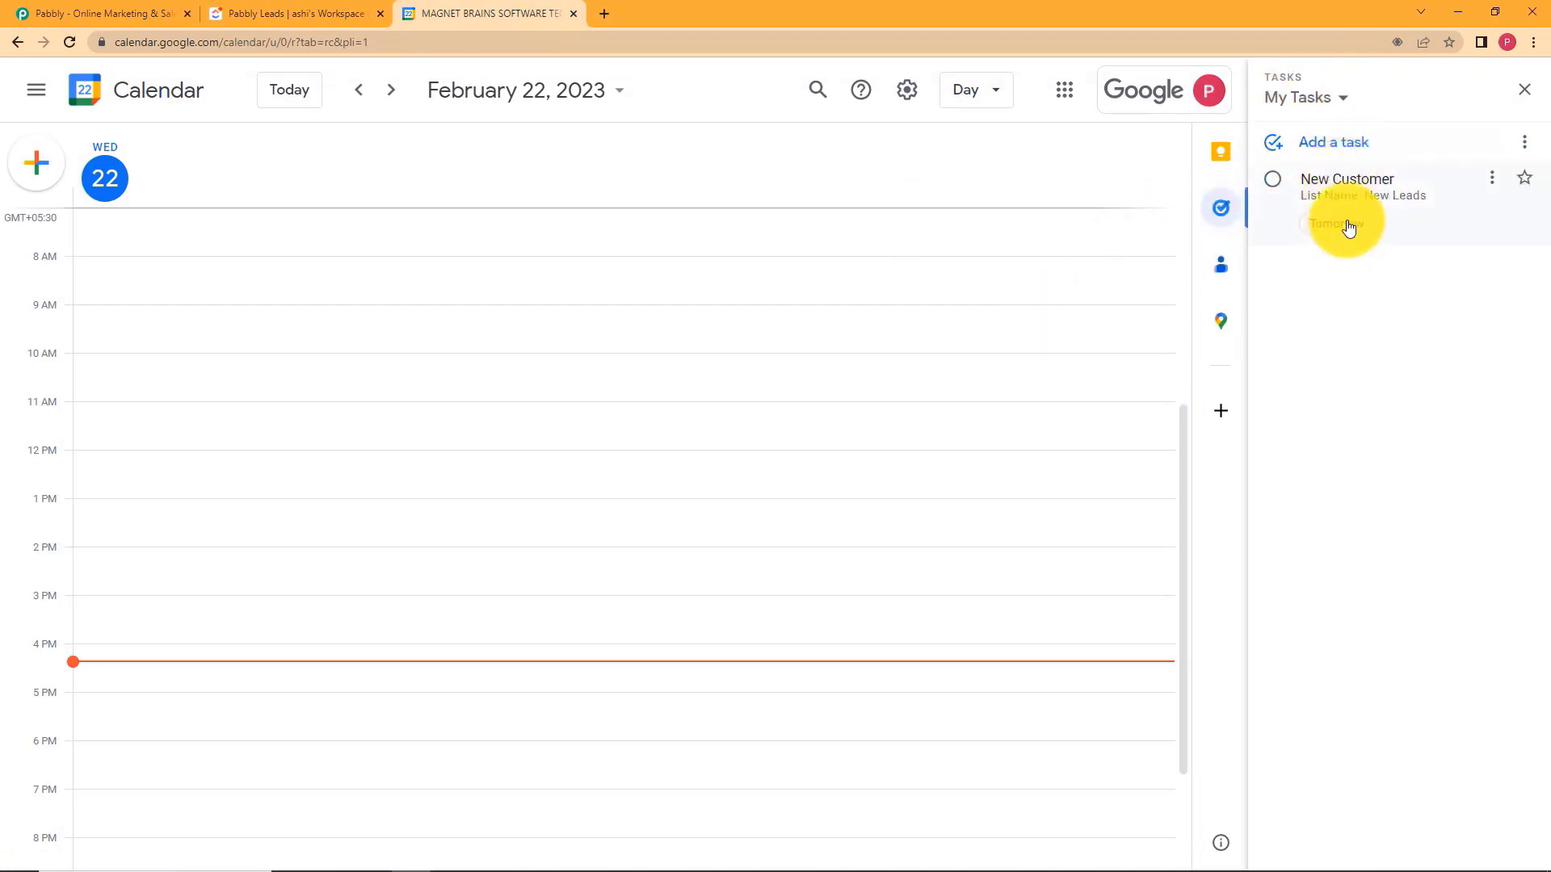
Sign in to Pabbly with the Google account and open Pabbly Connect from the list of apps.
{"action": "left_click", "coordinate": [112, 15]}
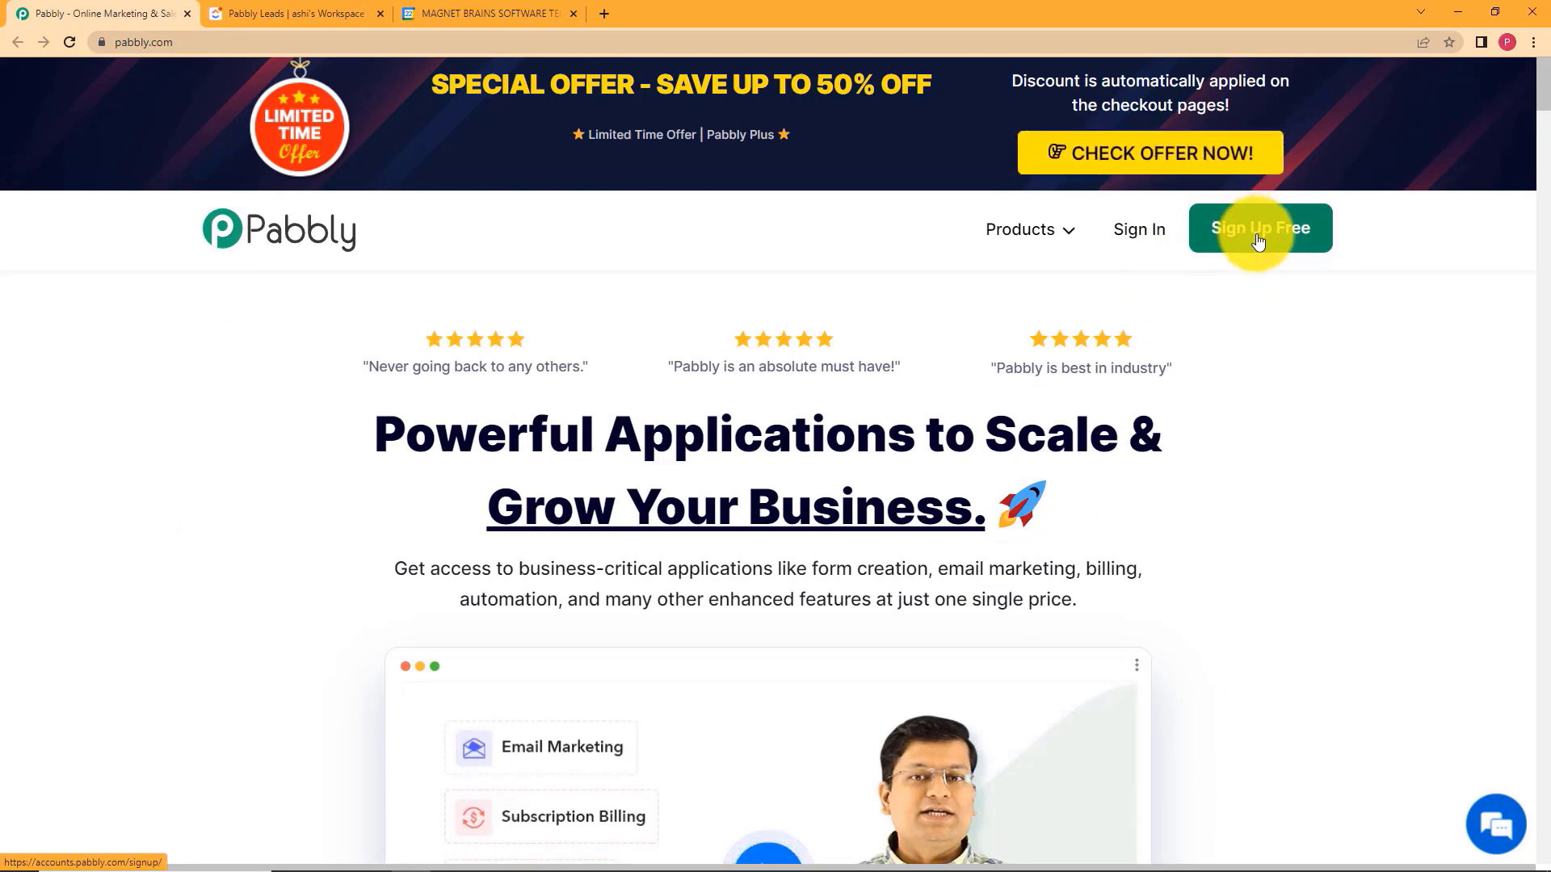
{"action": "left_click", "coordinate": [1135, 236]}
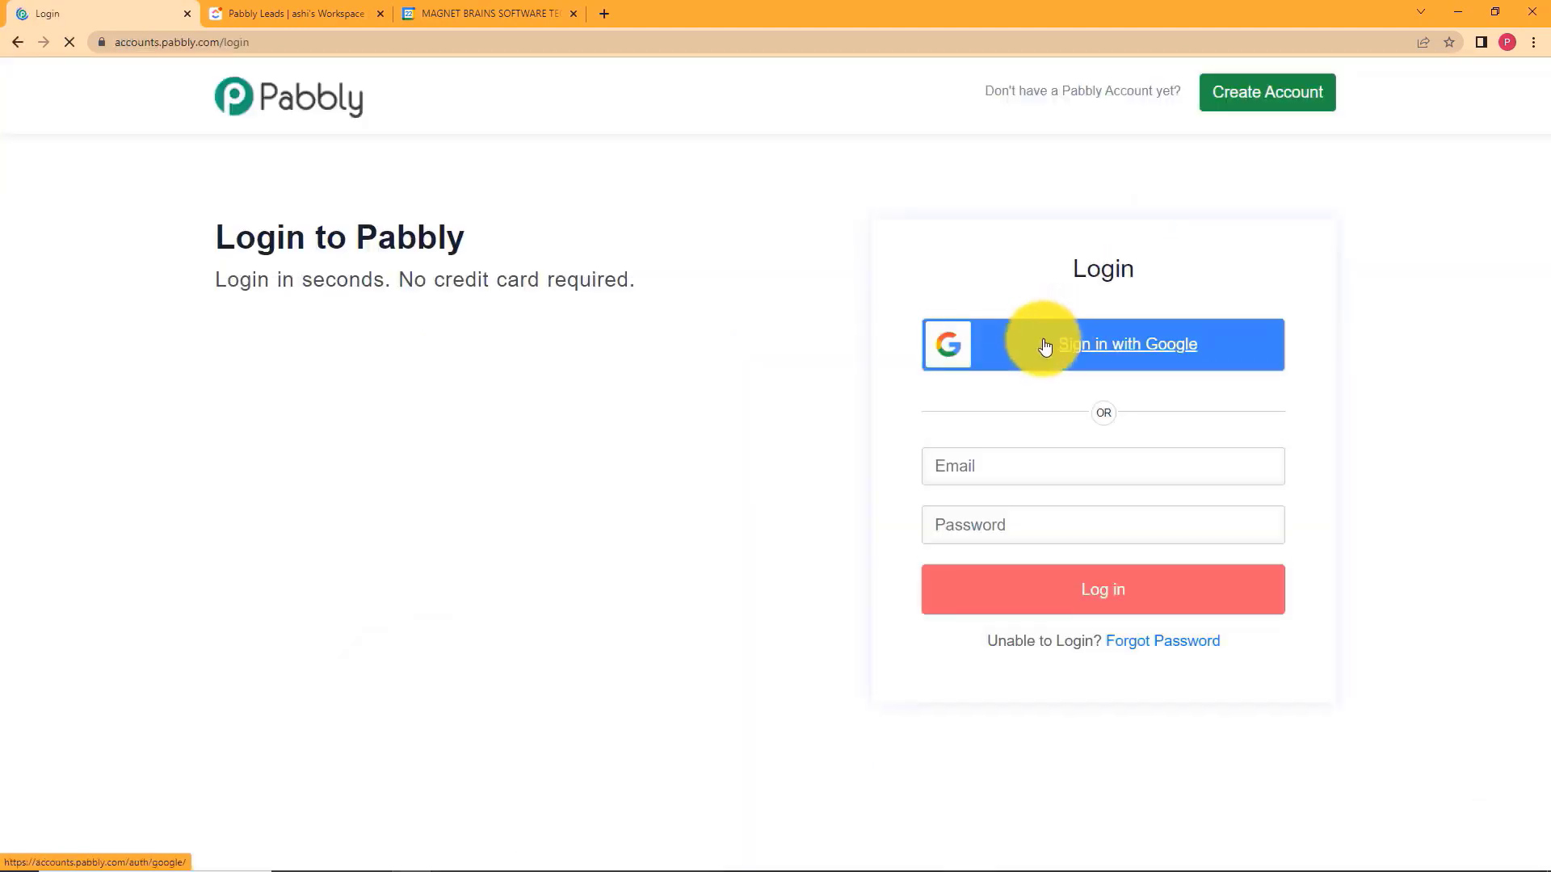
{"action": "left_click", "coordinate": [1045, 346]}
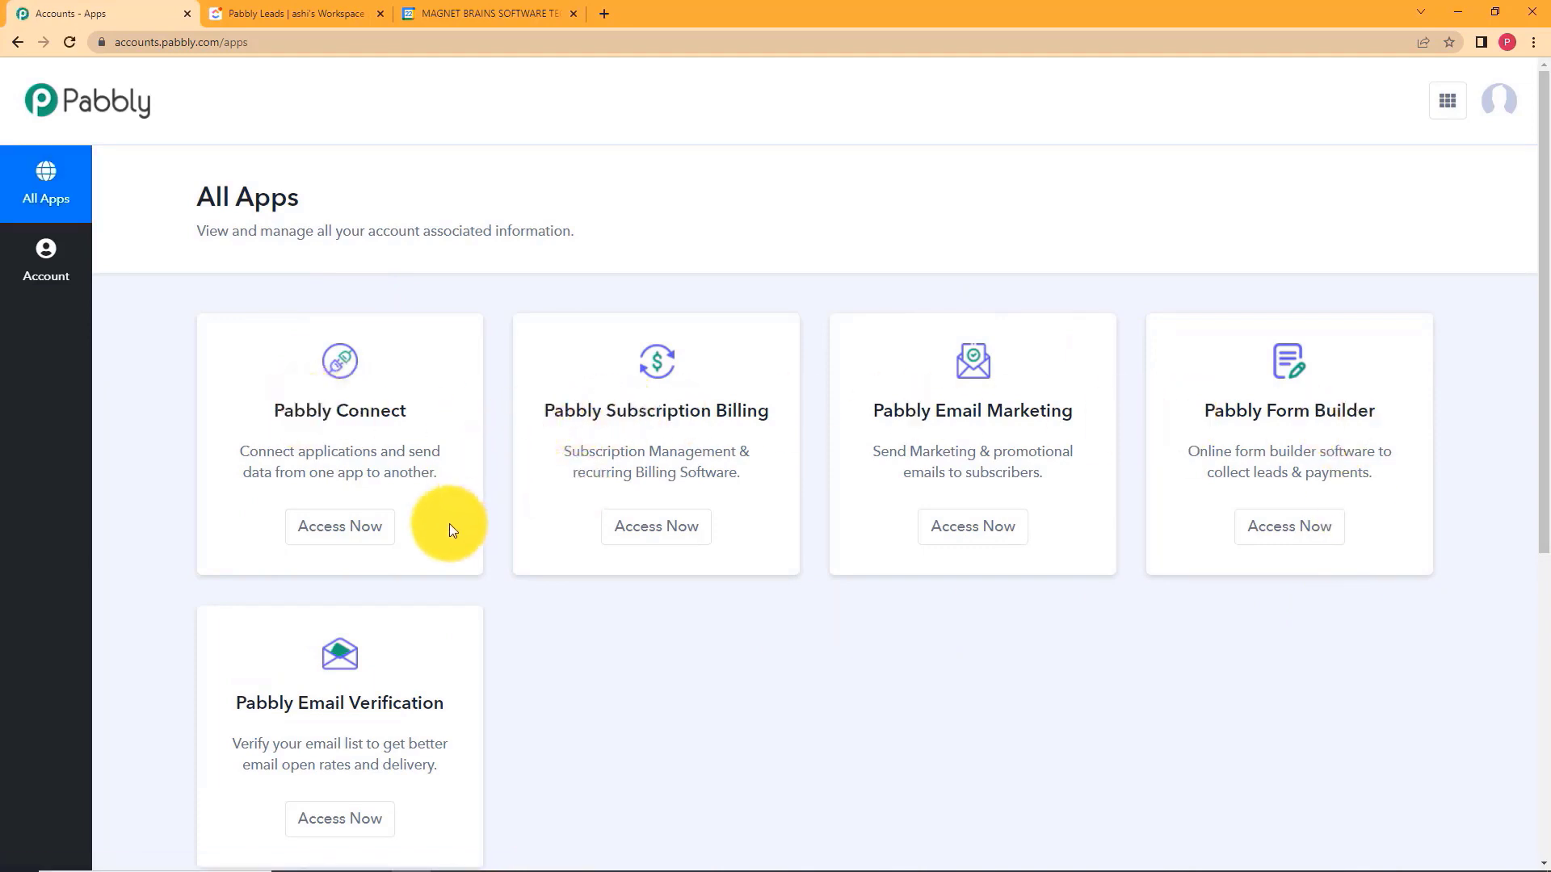
{"action": "left_click_drag", "start_coordinate": [414, 412], "coordinate": [245, 418]}
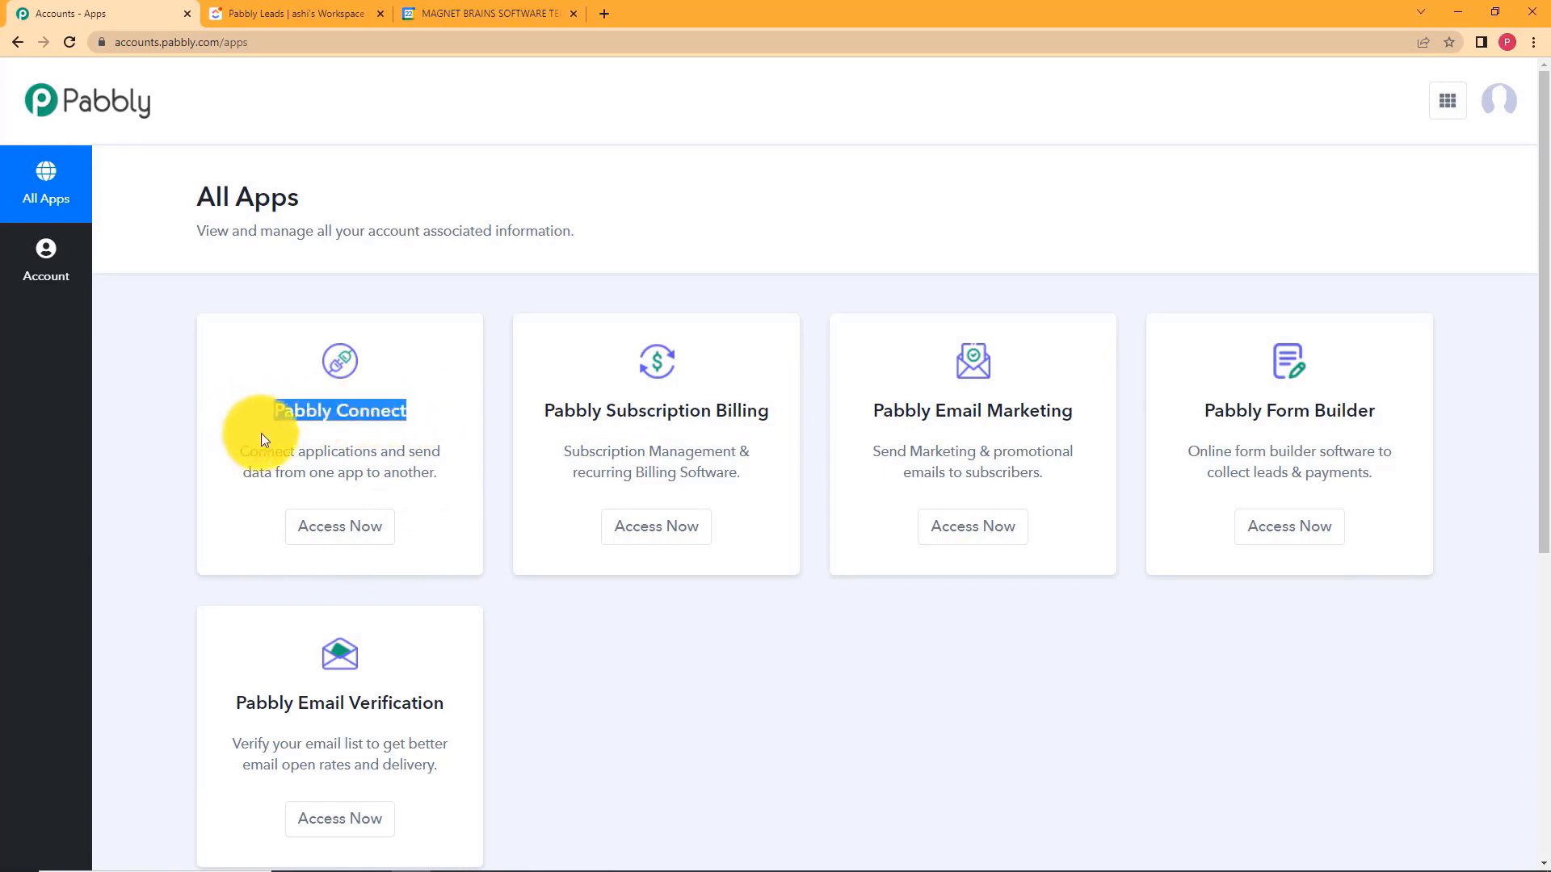
{"action": "left_click", "coordinate": [428, 437]}
{"action": "left_click", "coordinate": [368, 529]}
{"action": "left_click", "coordinate": [374, 529]}
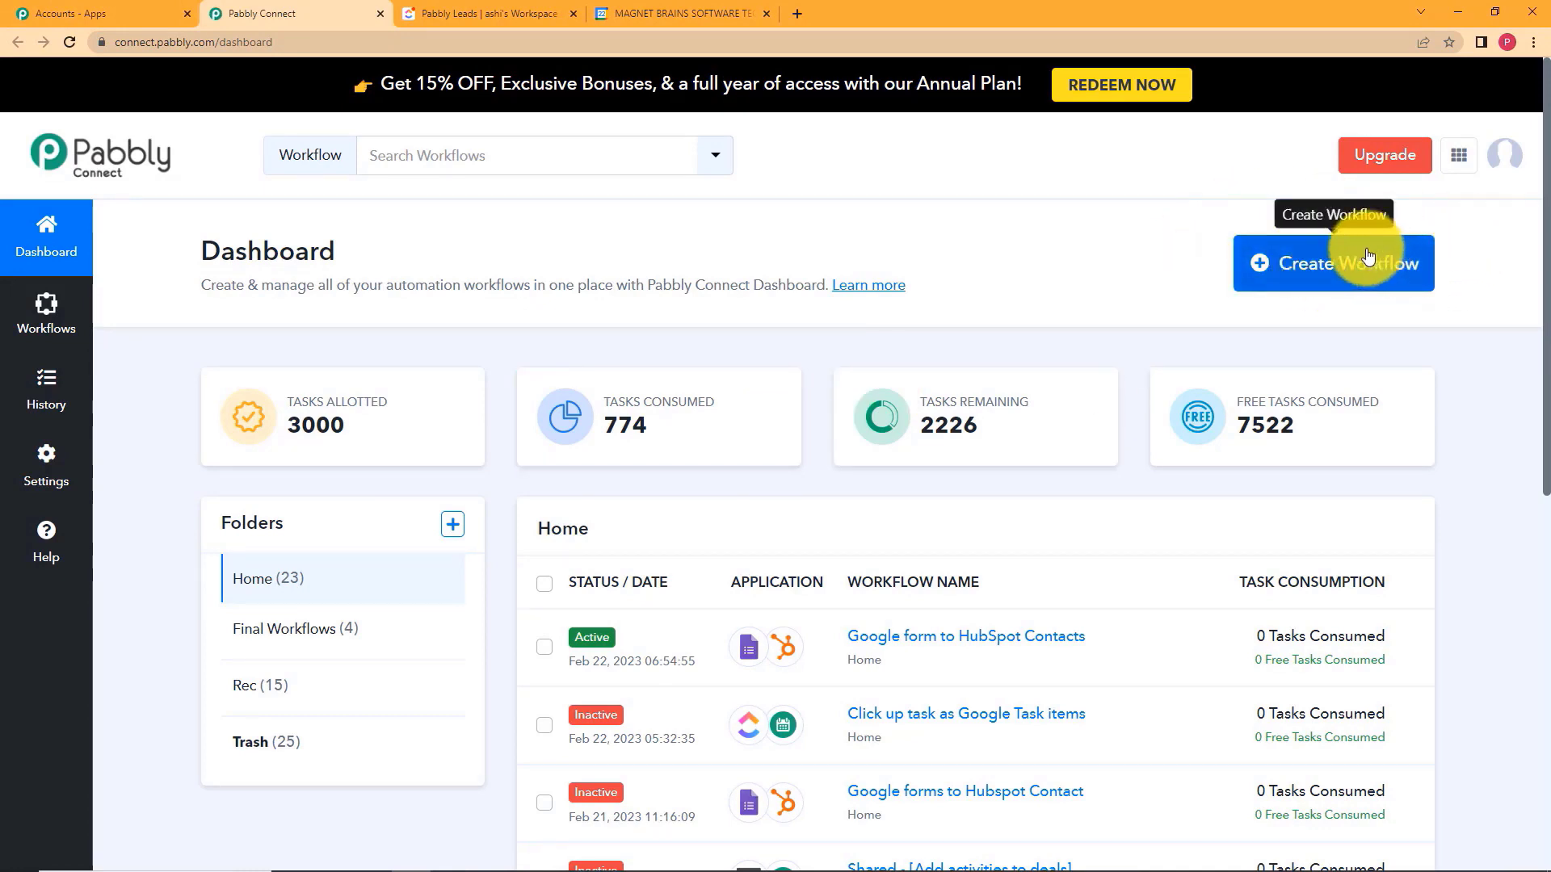
Create a new workflow named "Add new ClickUp Task to Google tasks items" and collapse its empty trigger step.
{"action": "left_click", "coordinate": [1325, 273]}
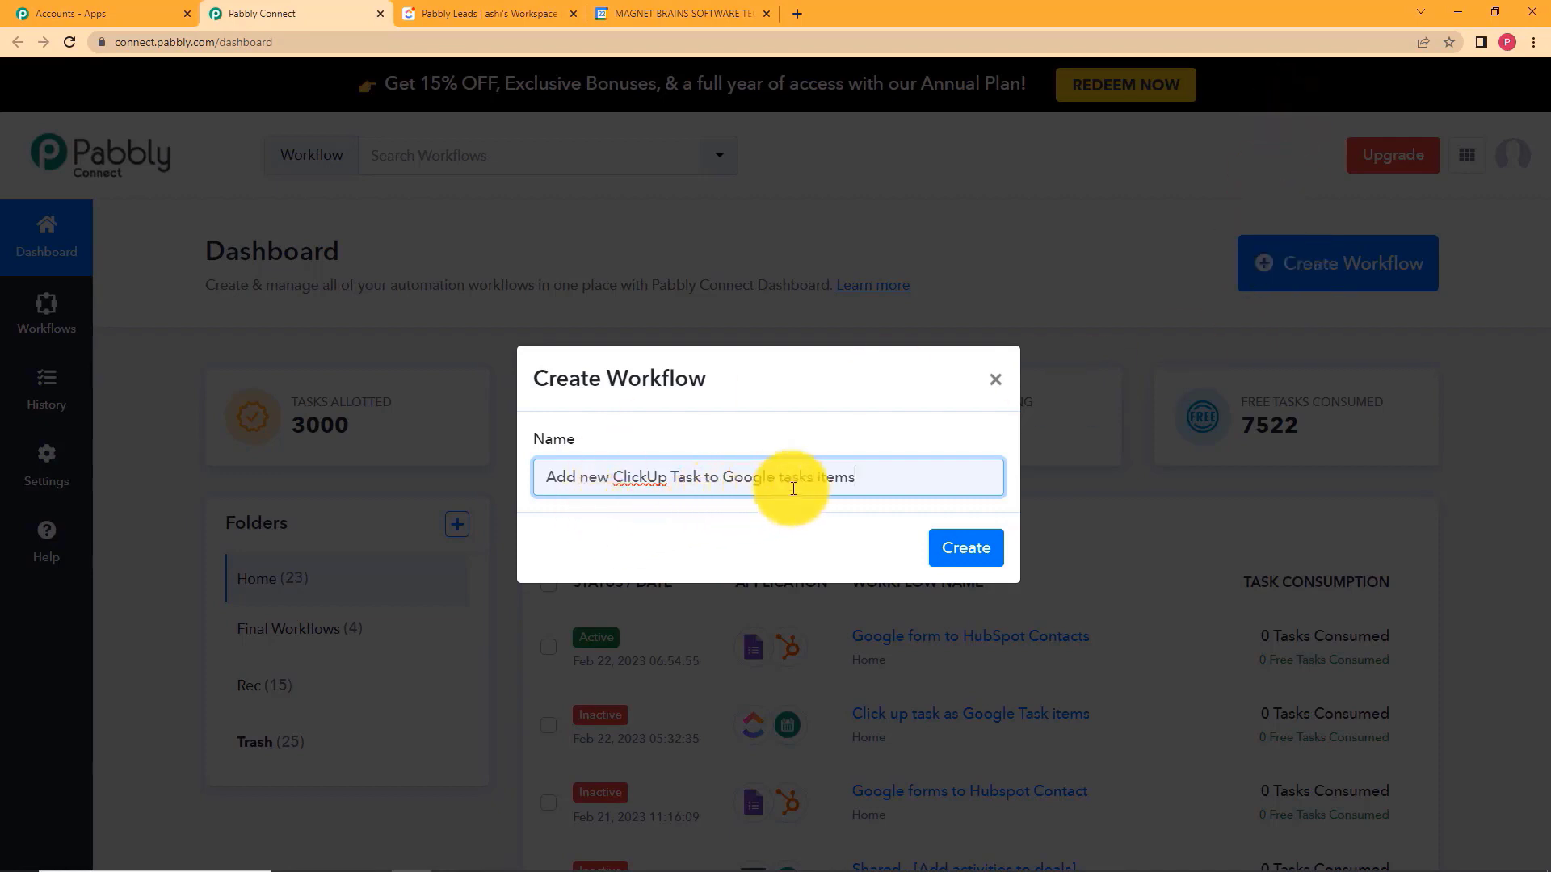
{"action": "left_click", "coordinate": [958, 558]}
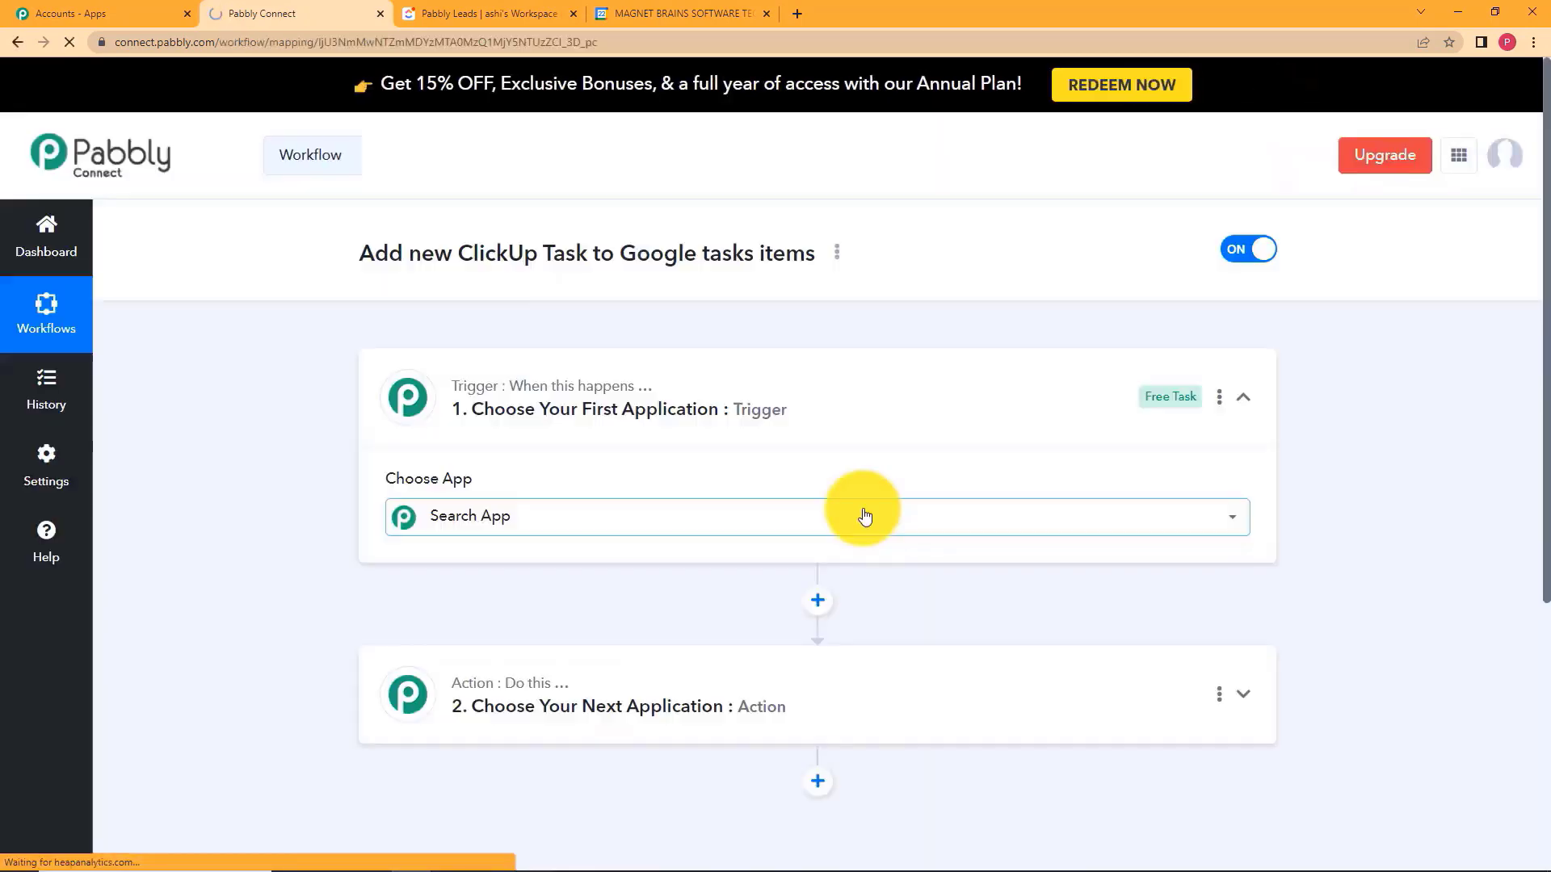
{"action": "left_click", "coordinate": [864, 517]}
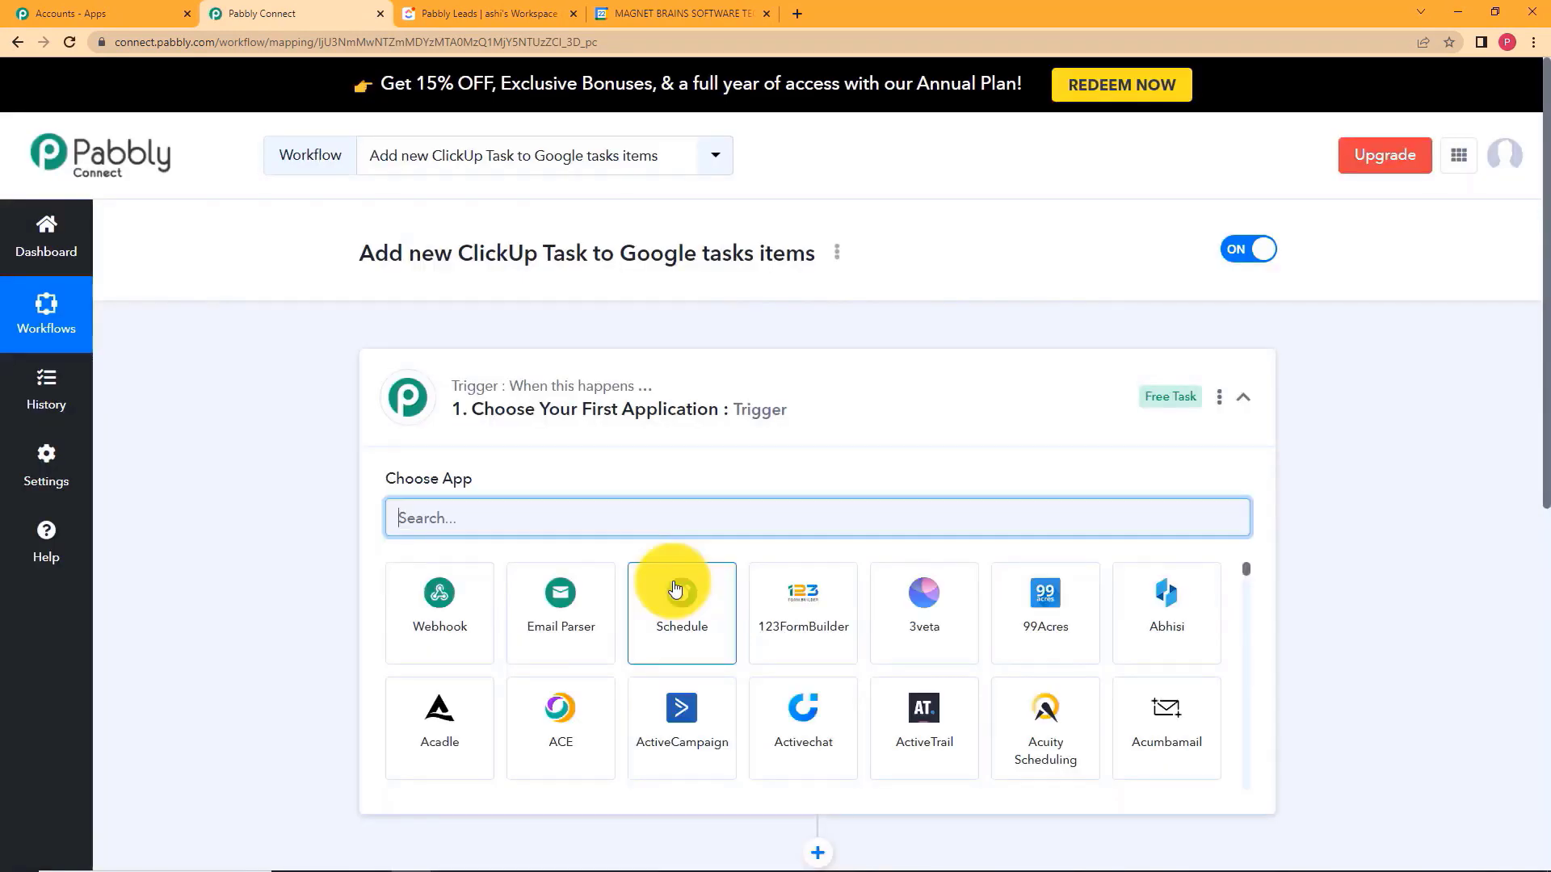
{"action": "left_click", "coordinate": [873, 398]}
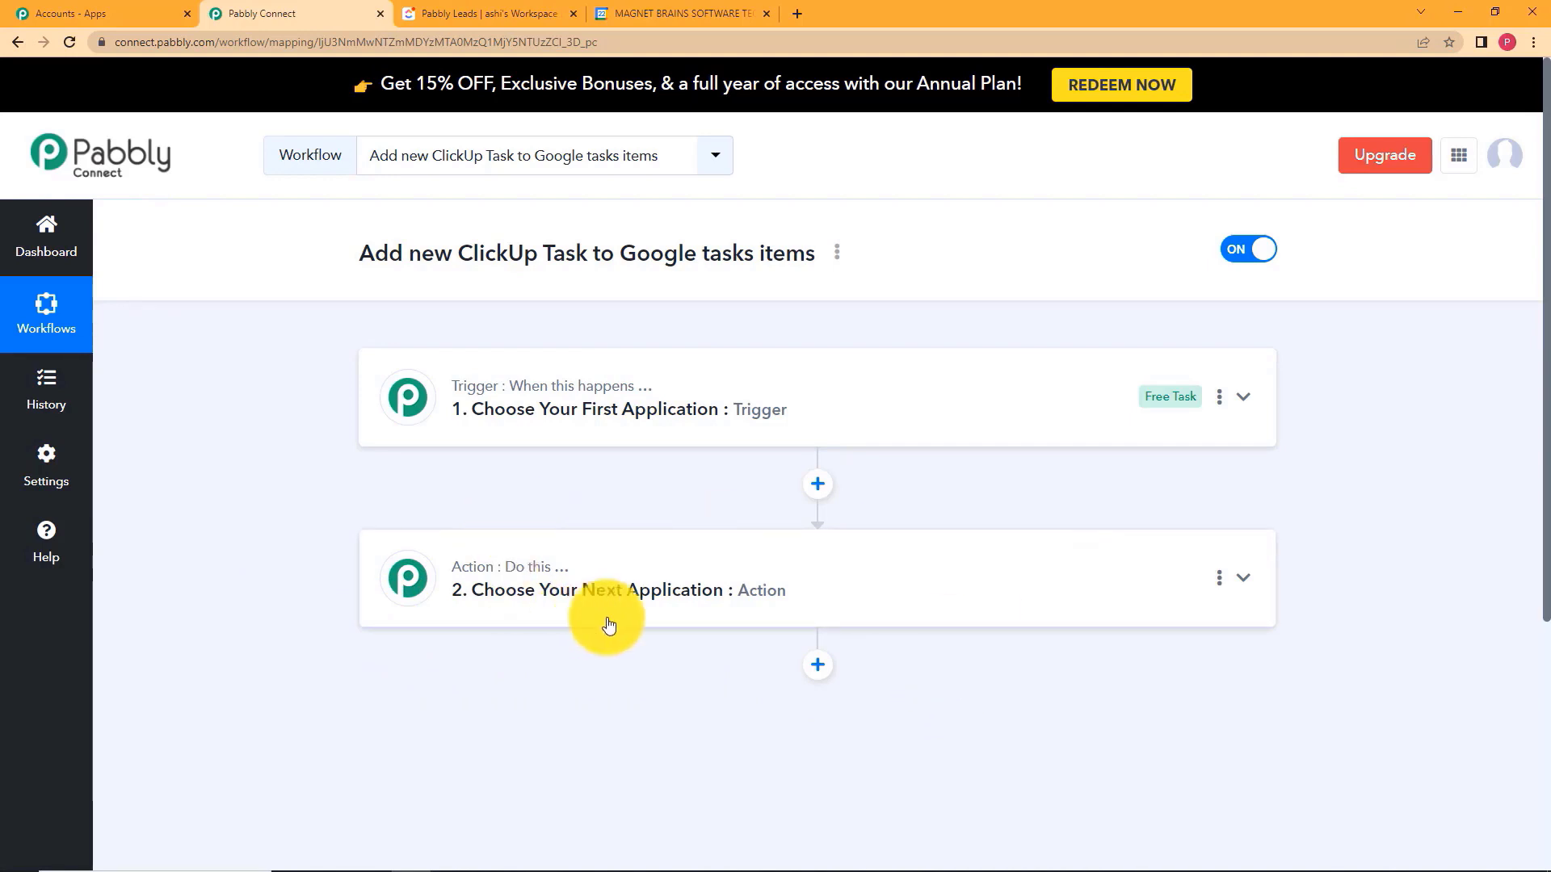
Set the workflow's trigger app to ClickUp with New Task as the trigger event.
{"action": "left_click", "coordinate": [702, 398]}
{"action": "left_click", "coordinate": [616, 528]}
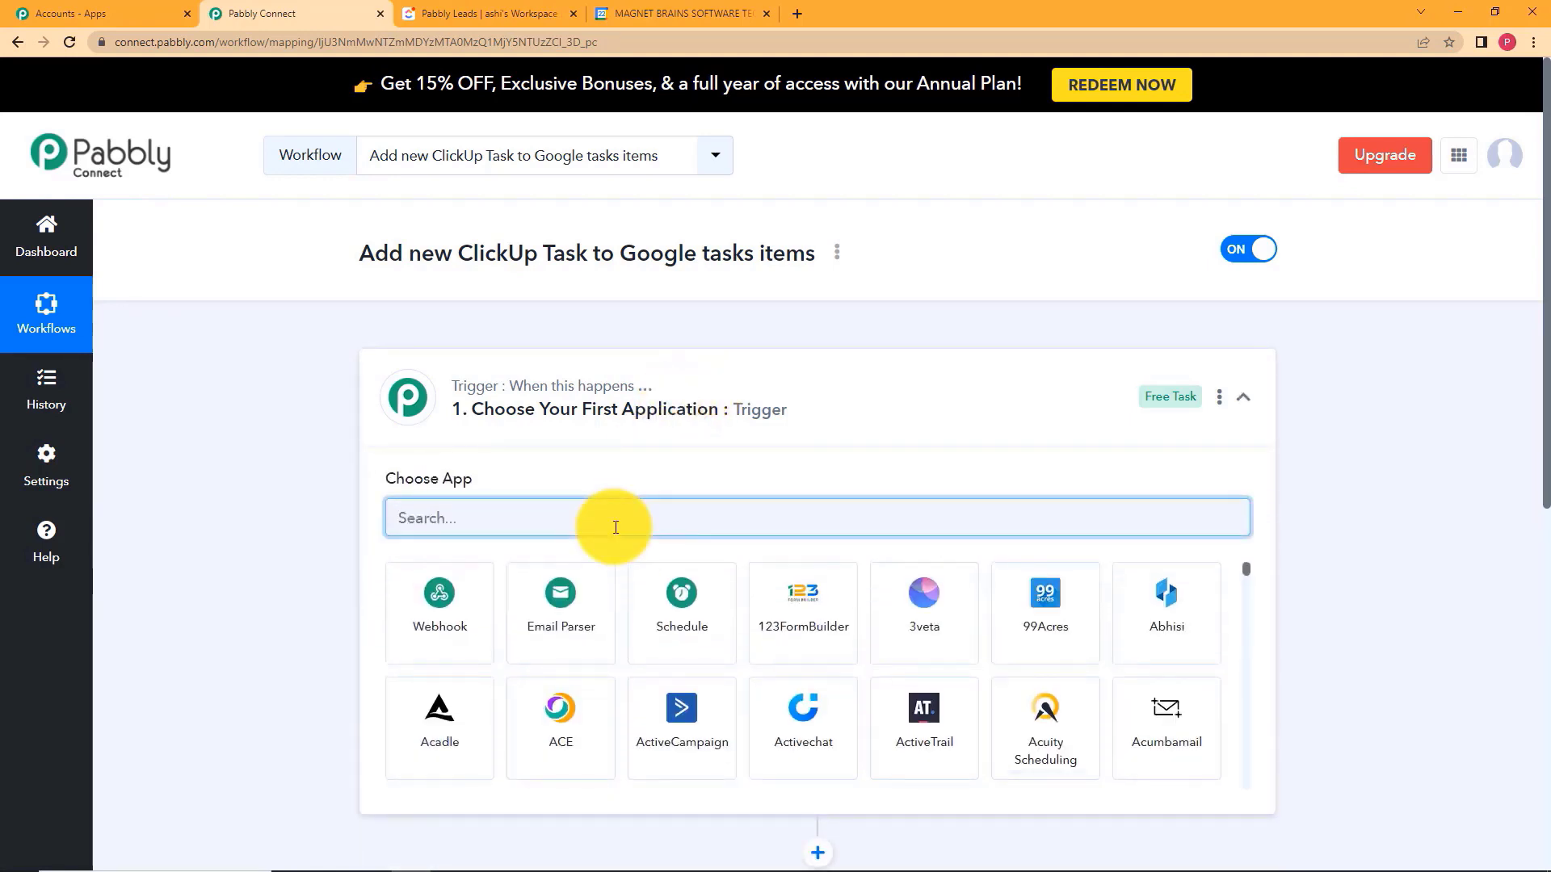
{"action": "type", "text": "ClickUp"}
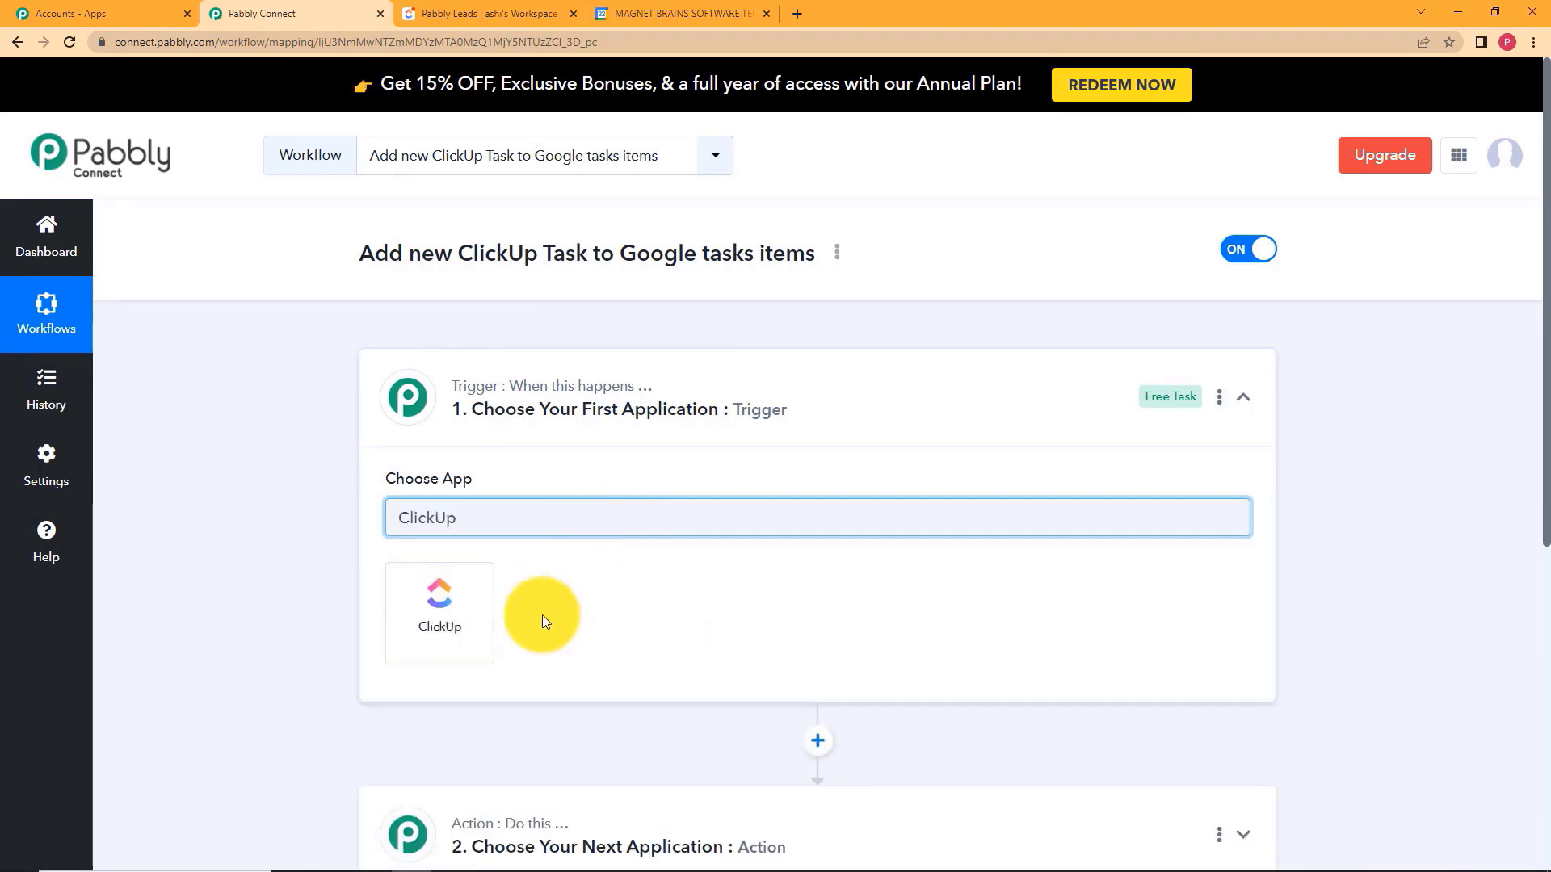
{"action": "left_click", "coordinate": [419, 606]}
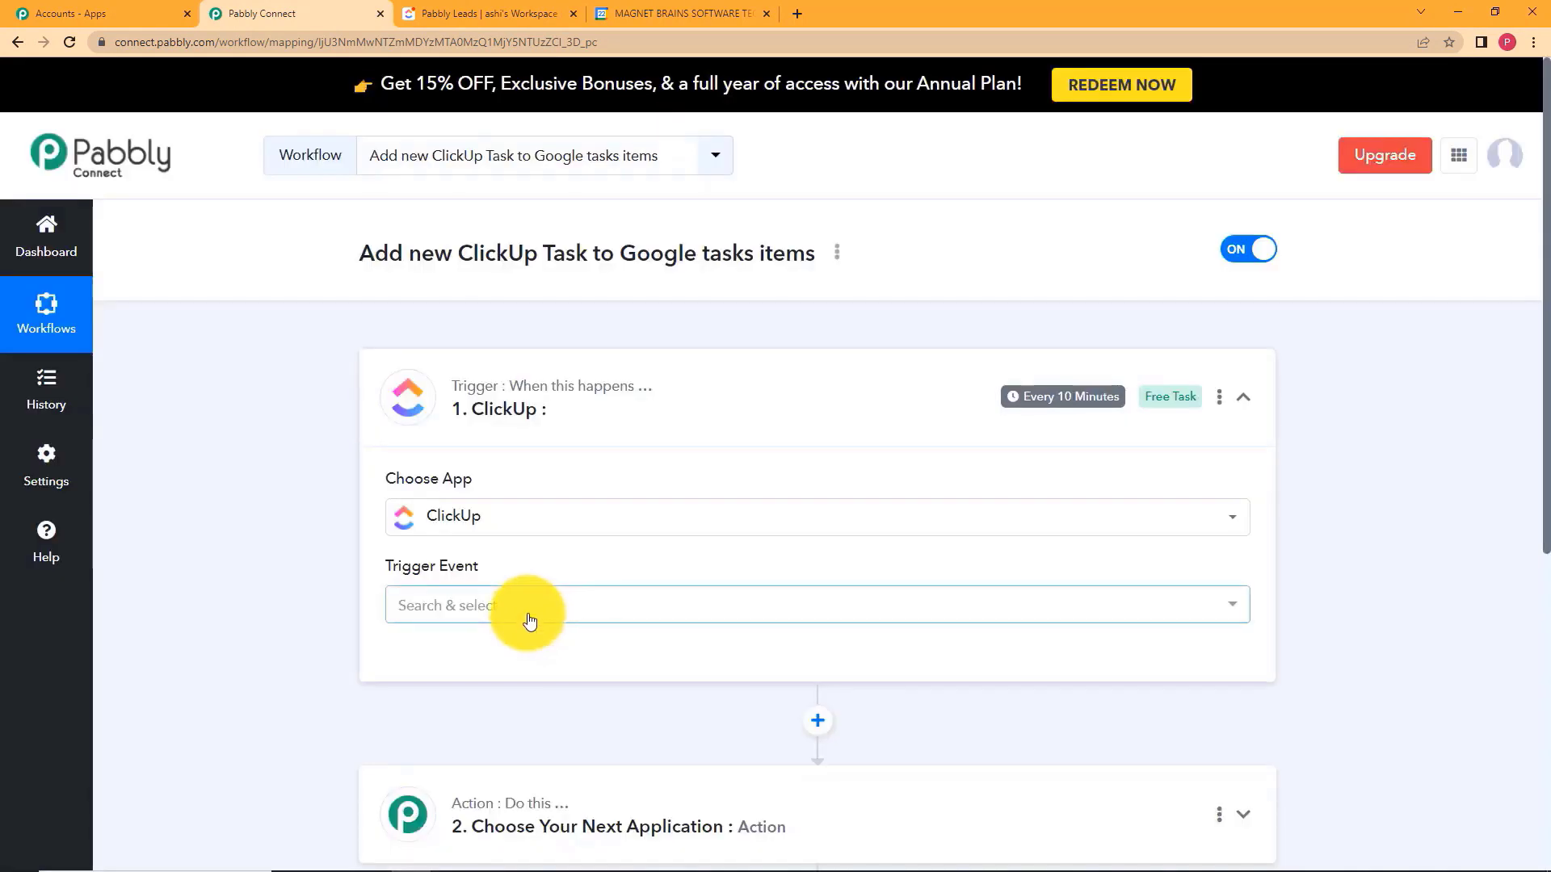
{"action": "left_click", "coordinate": [529, 620]}
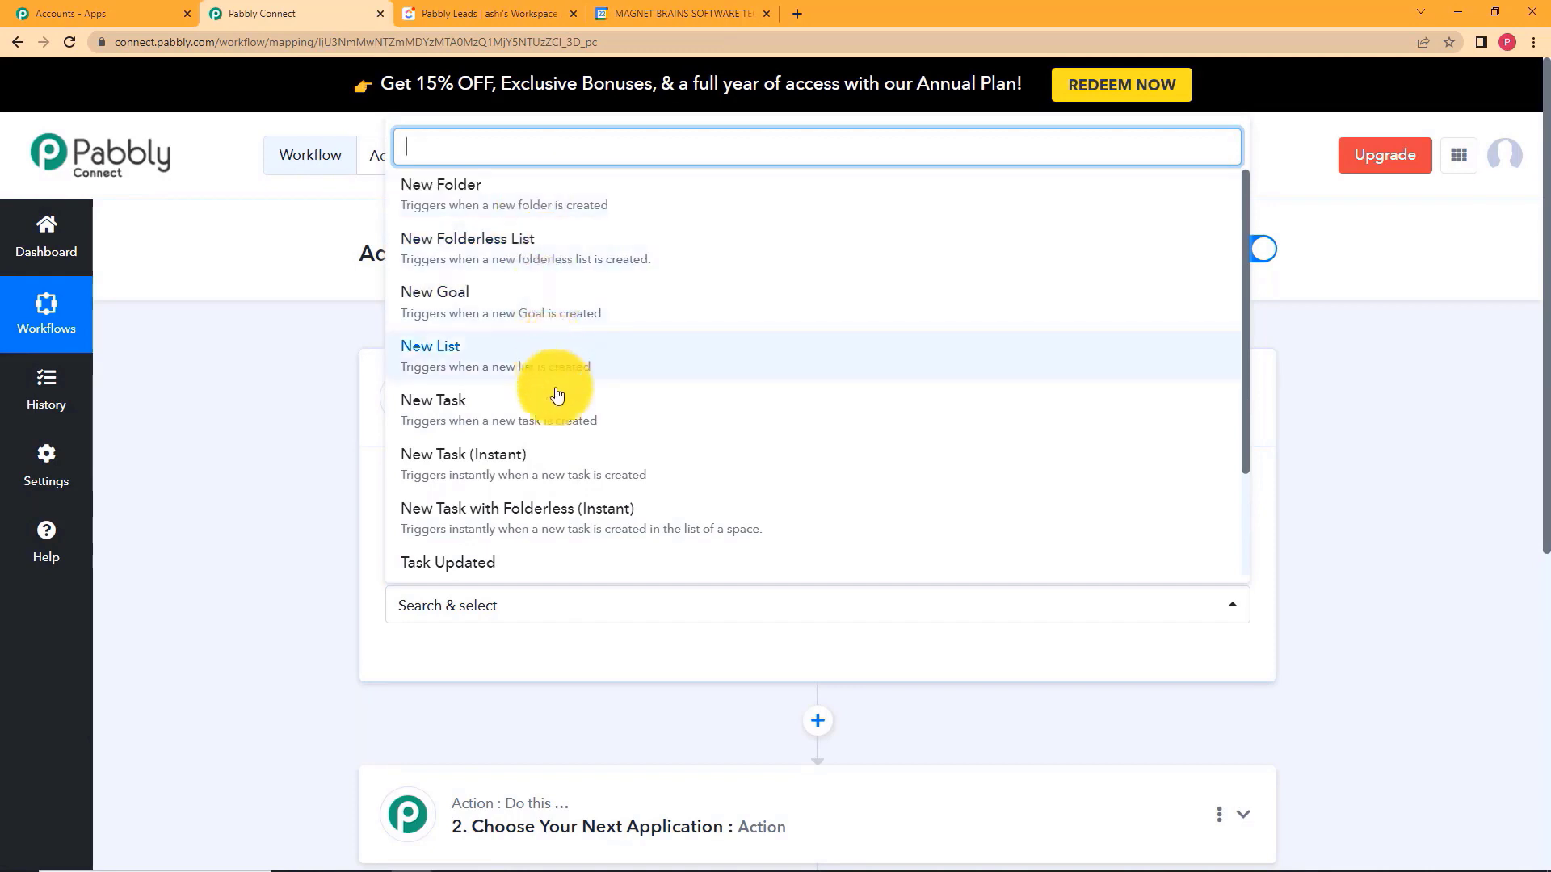
{"action": "left_click", "coordinate": [556, 417]}
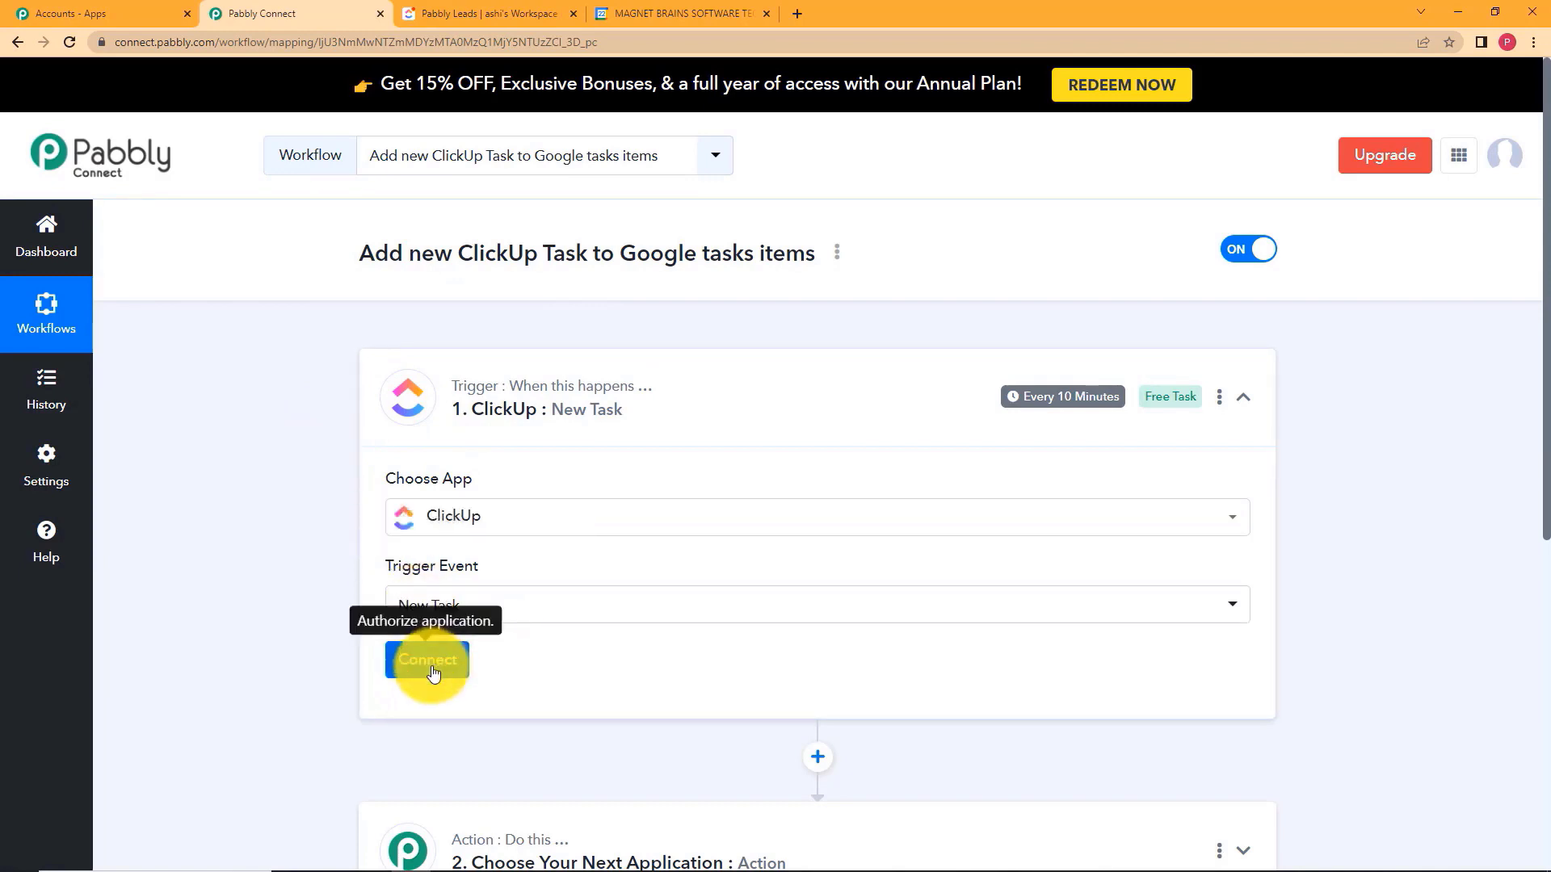
Start adding a new ClickUp connection for the trigger and read the instructions for finding the API token.
{"action": "left_click", "coordinate": [524, 14]}
{"action": "left_click", "coordinate": [260, 14]}
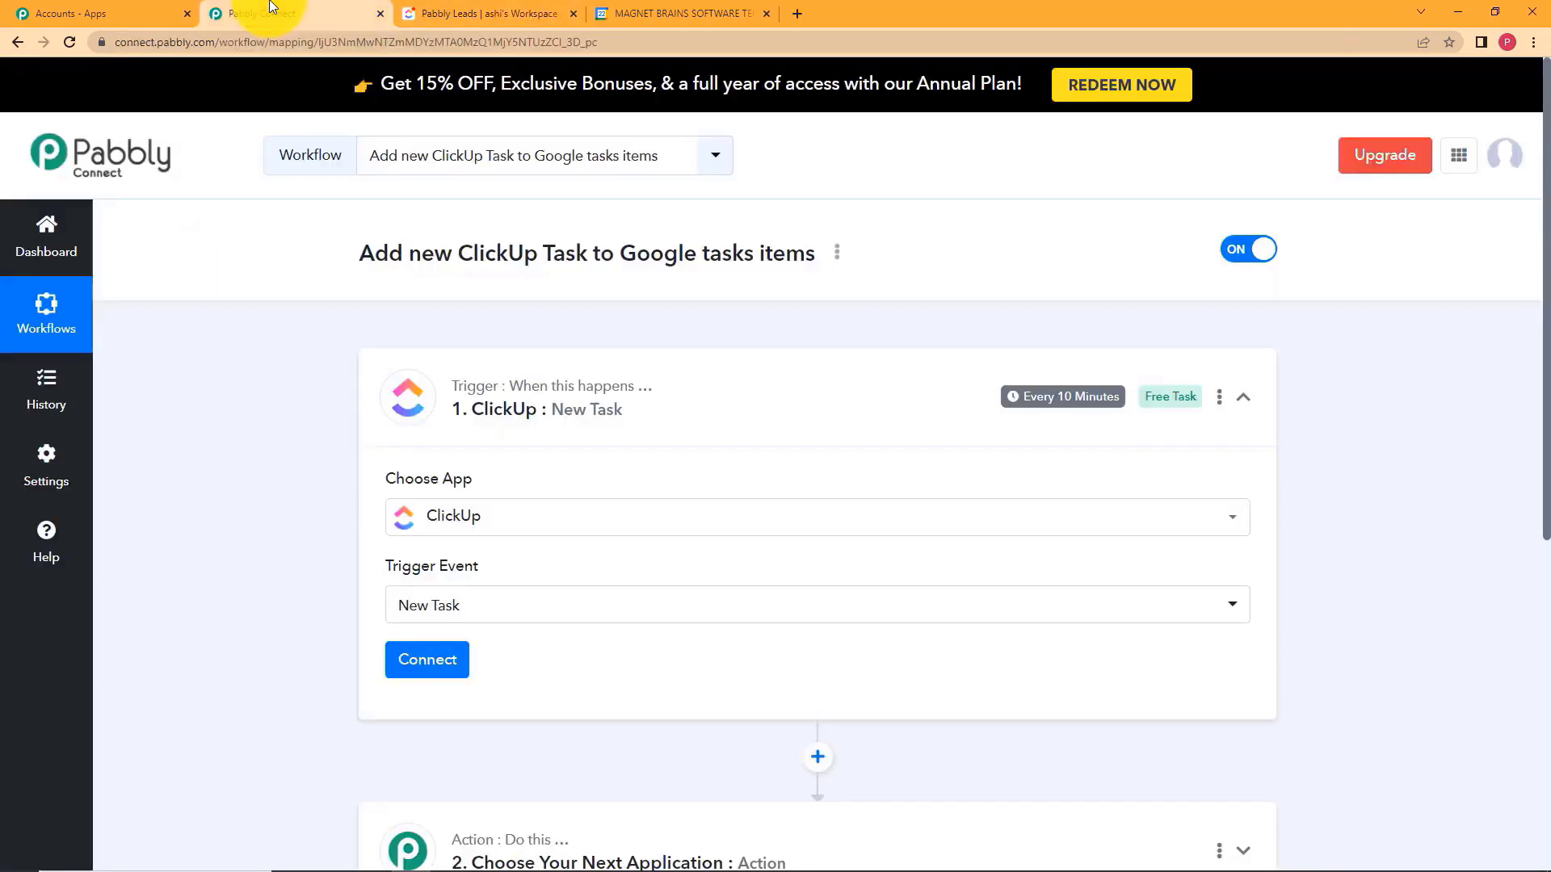
{"action": "left_click", "coordinate": [454, 662]}
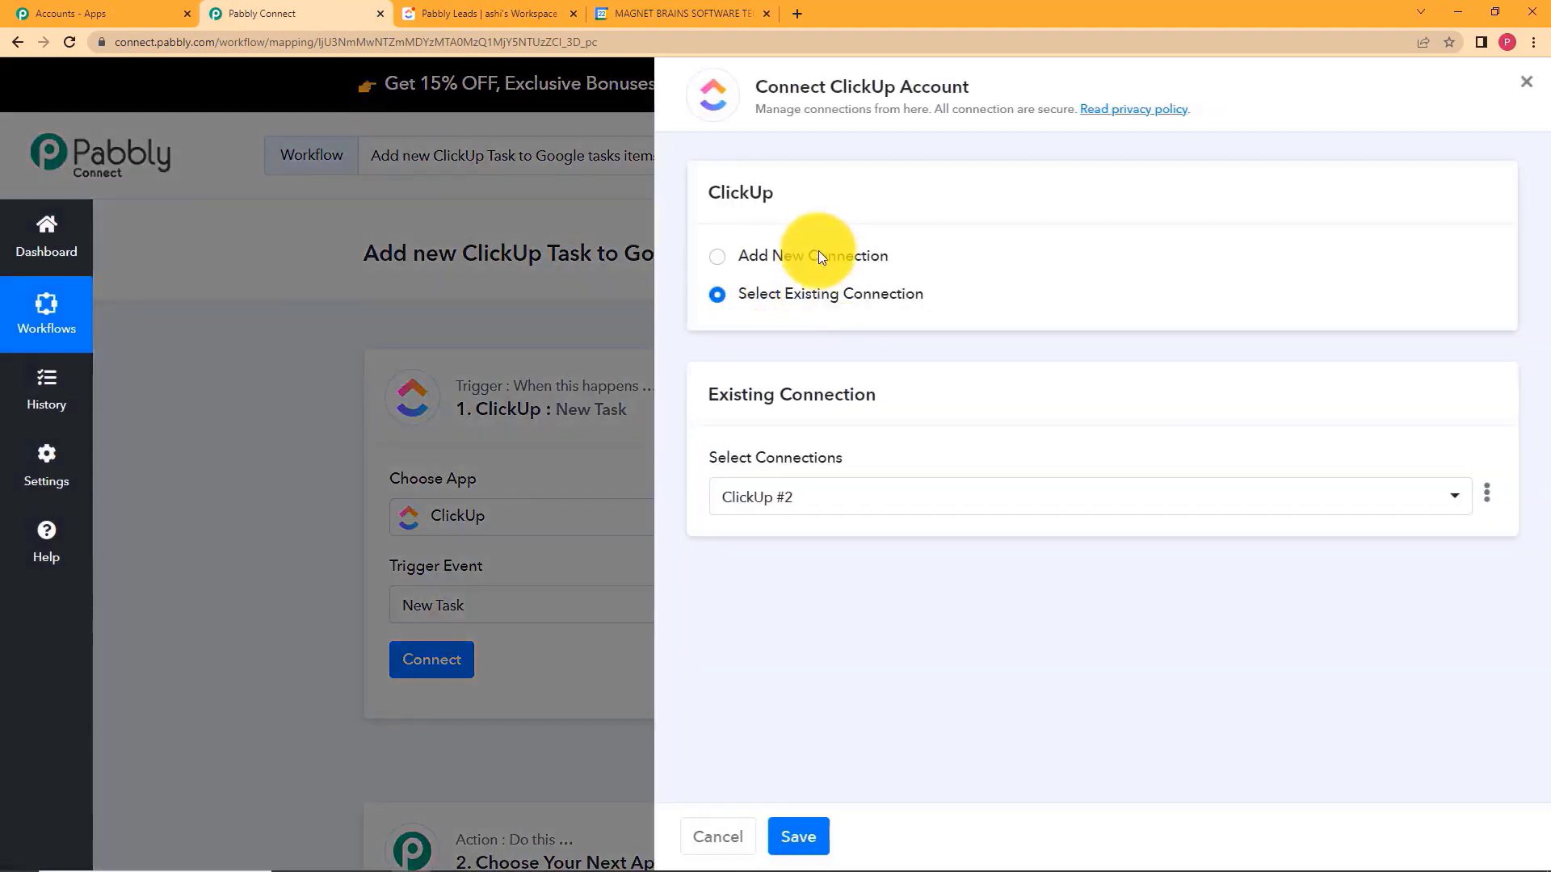
{"action": "left_click", "coordinate": [819, 256]}
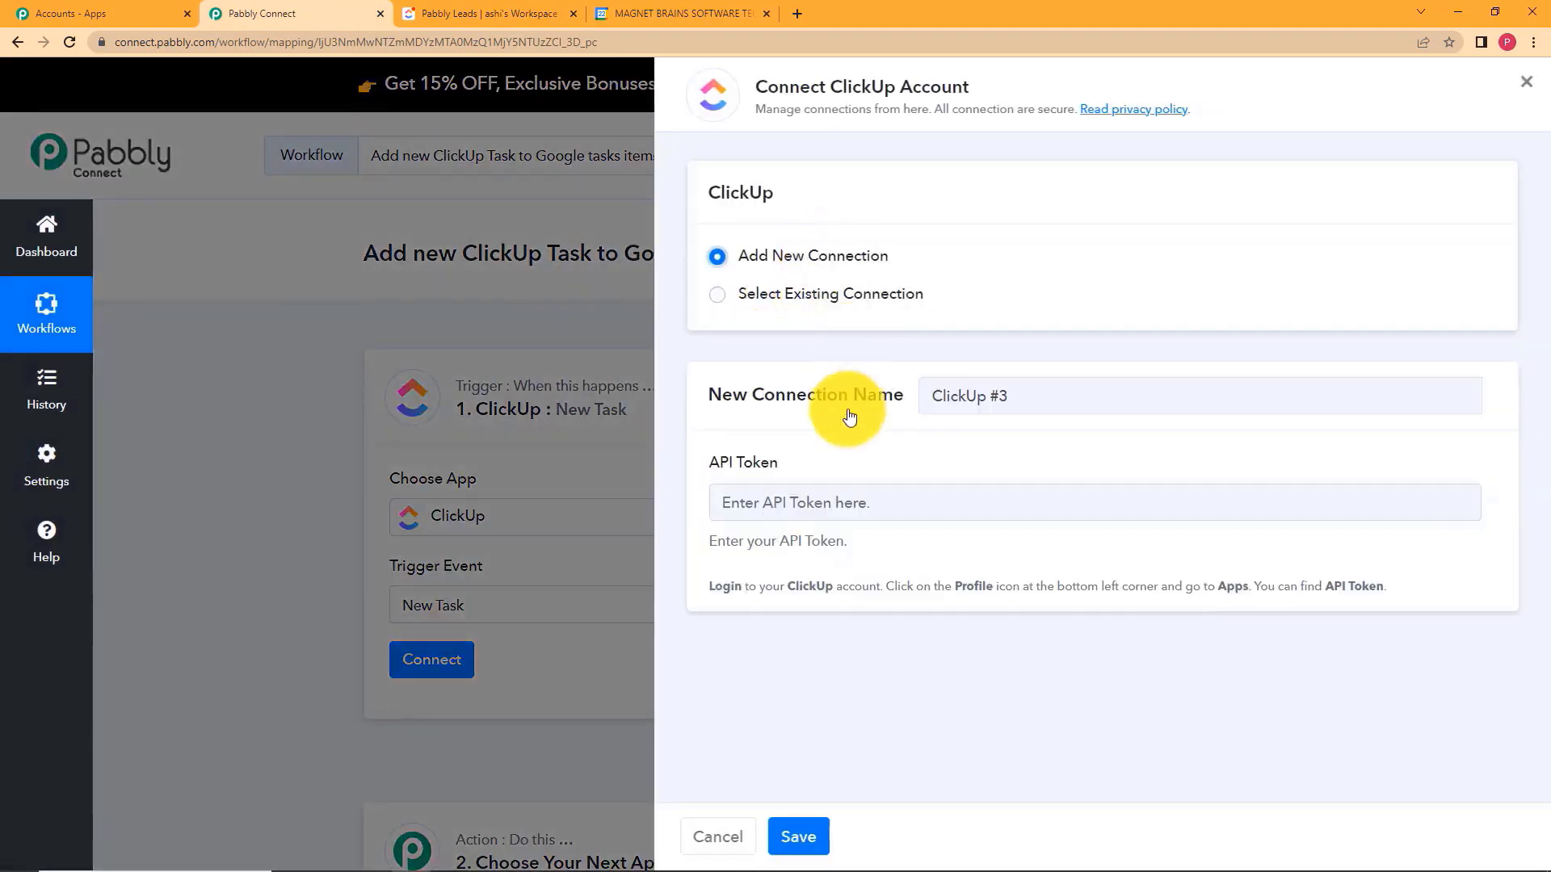
{"action": "left_click", "coordinate": [807, 502]}
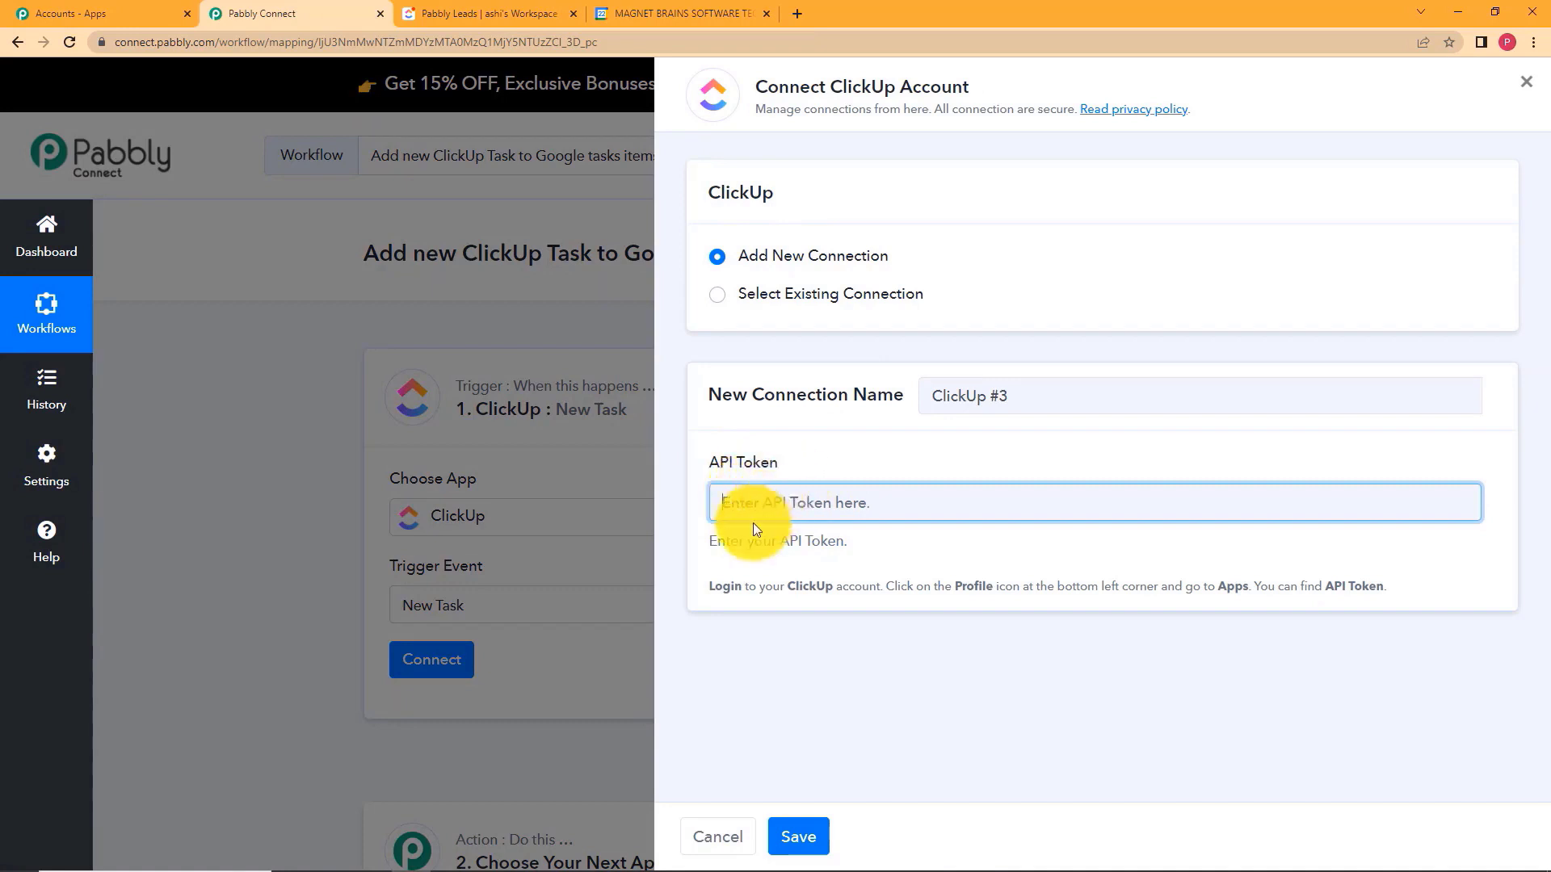
{"action": "left_click_drag", "start_coordinate": [713, 580], "coordinate": [1407, 604]}
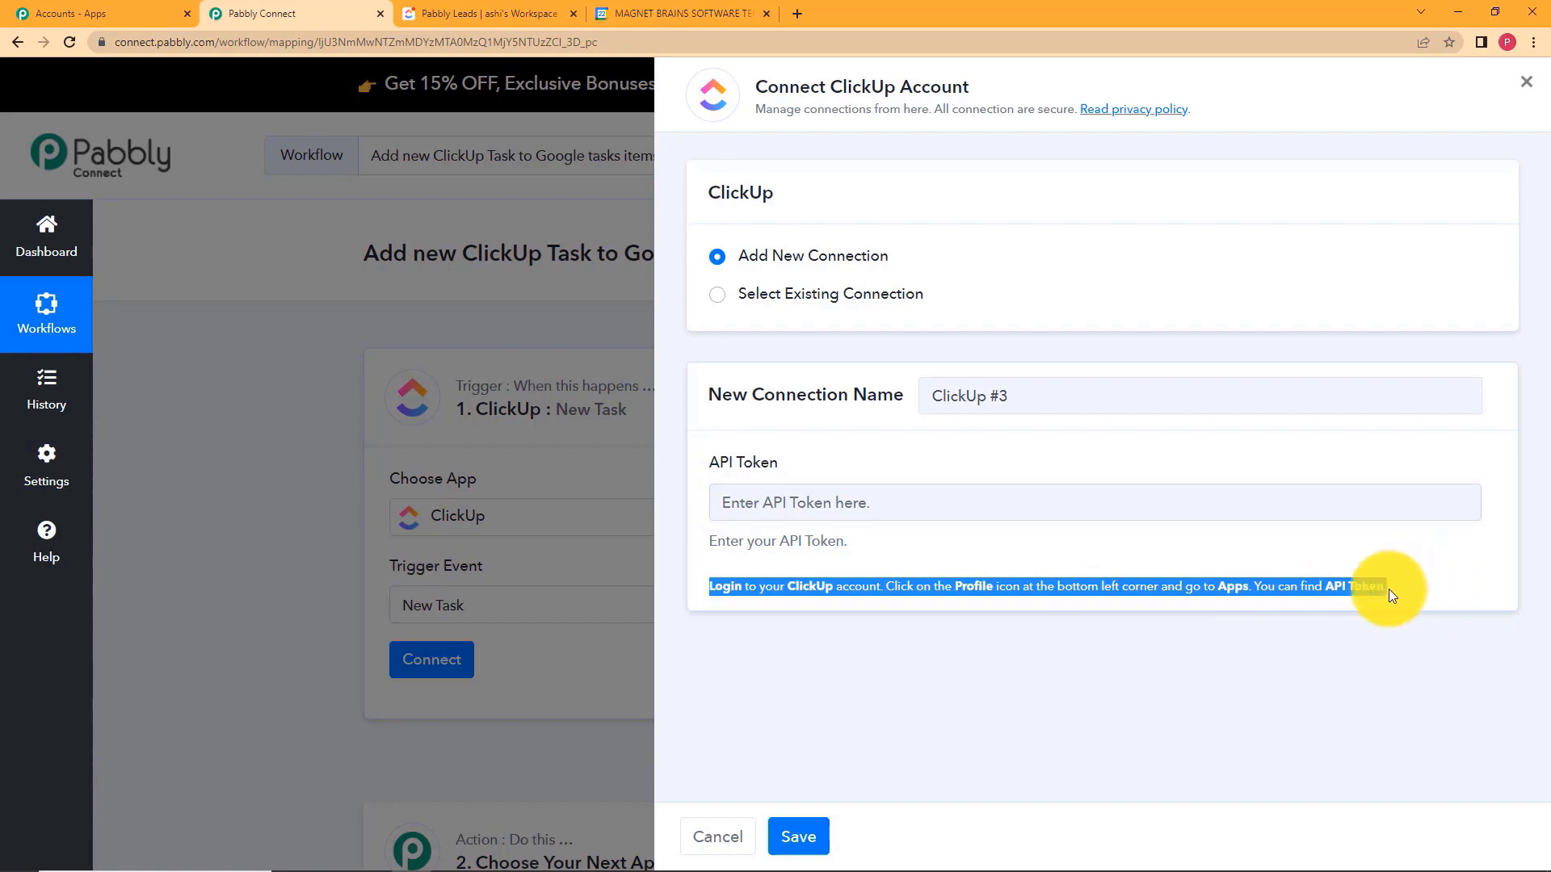
{"action": "left_click", "coordinate": [739, 599]}
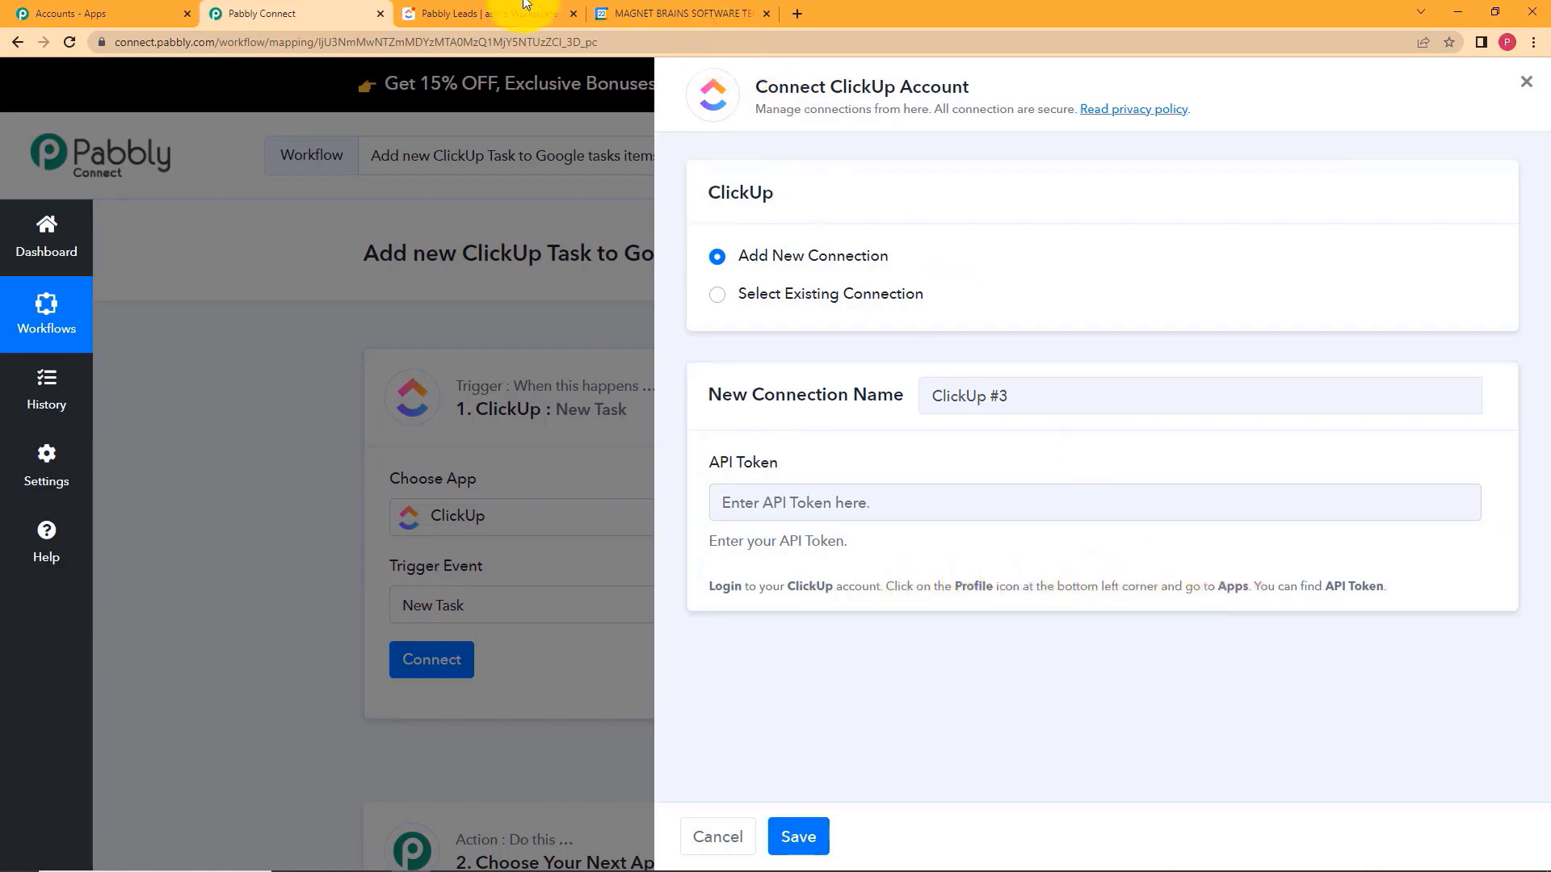
Switch to ClickUp, open the Apps settings of the account, regenerate the API token and copy it.
{"action": "left_click", "coordinate": [476, 13]}
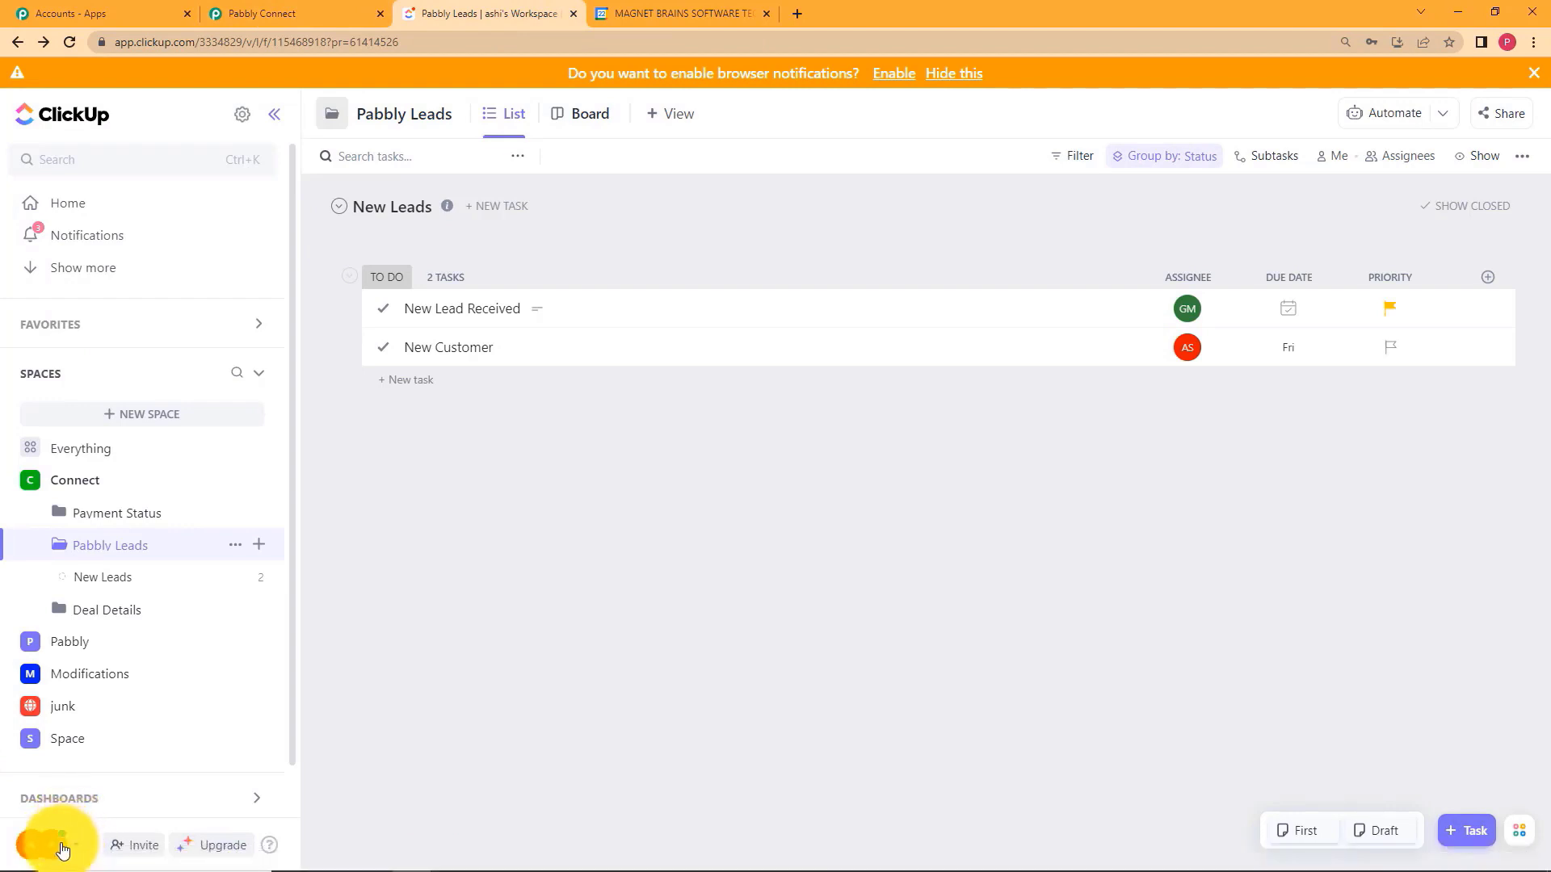
{"action": "left_click", "coordinate": [62, 850]}
{"action": "left_click", "coordinate": [292, 615]}
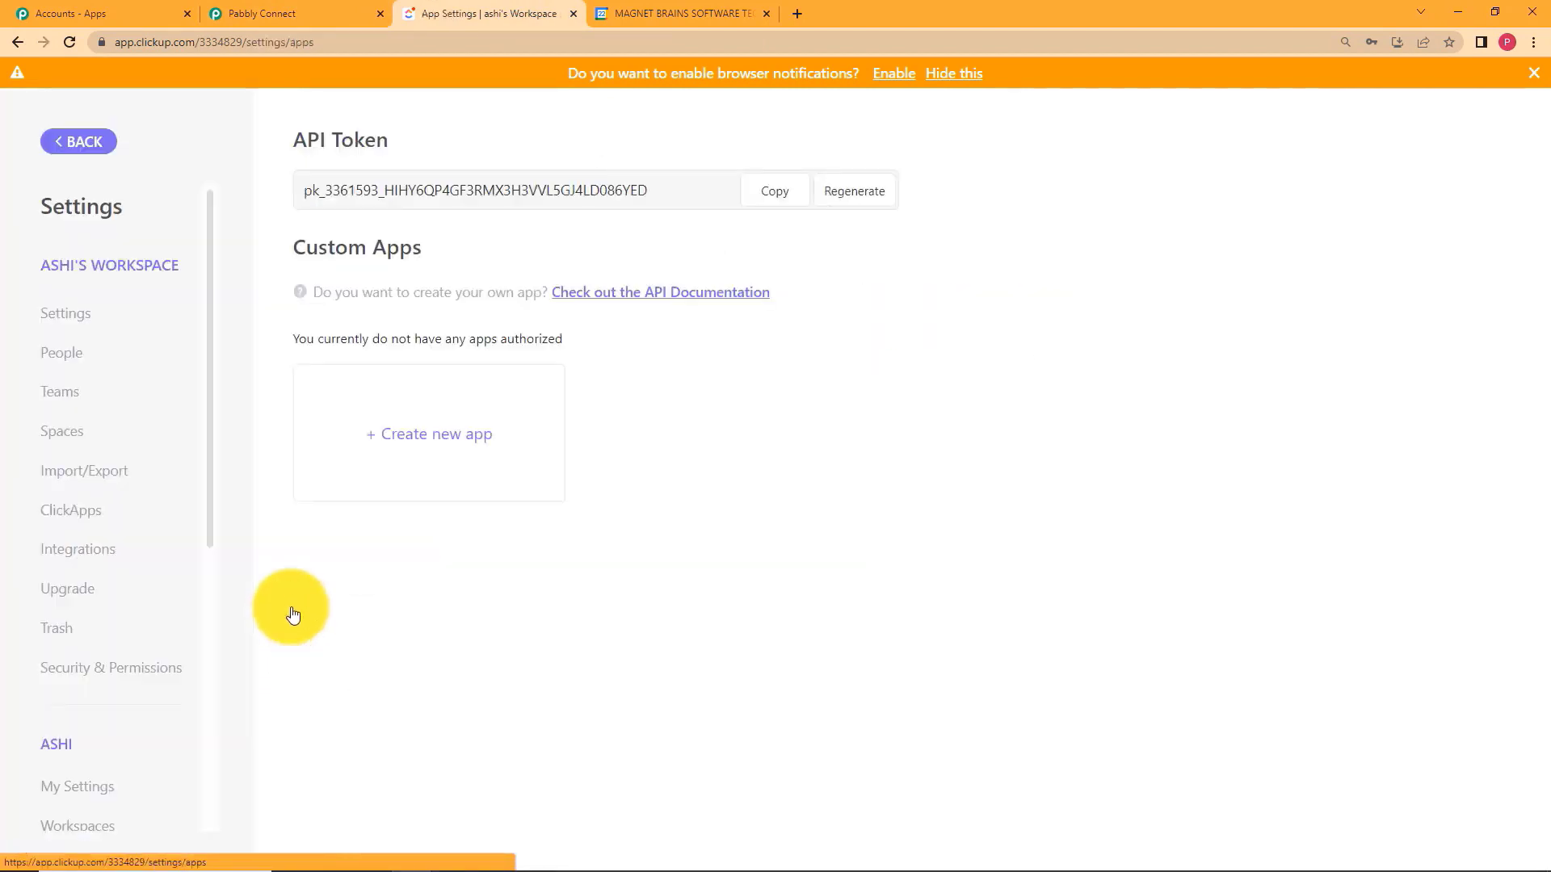
{"action": "left_click", "coordinate": [855, 191]}
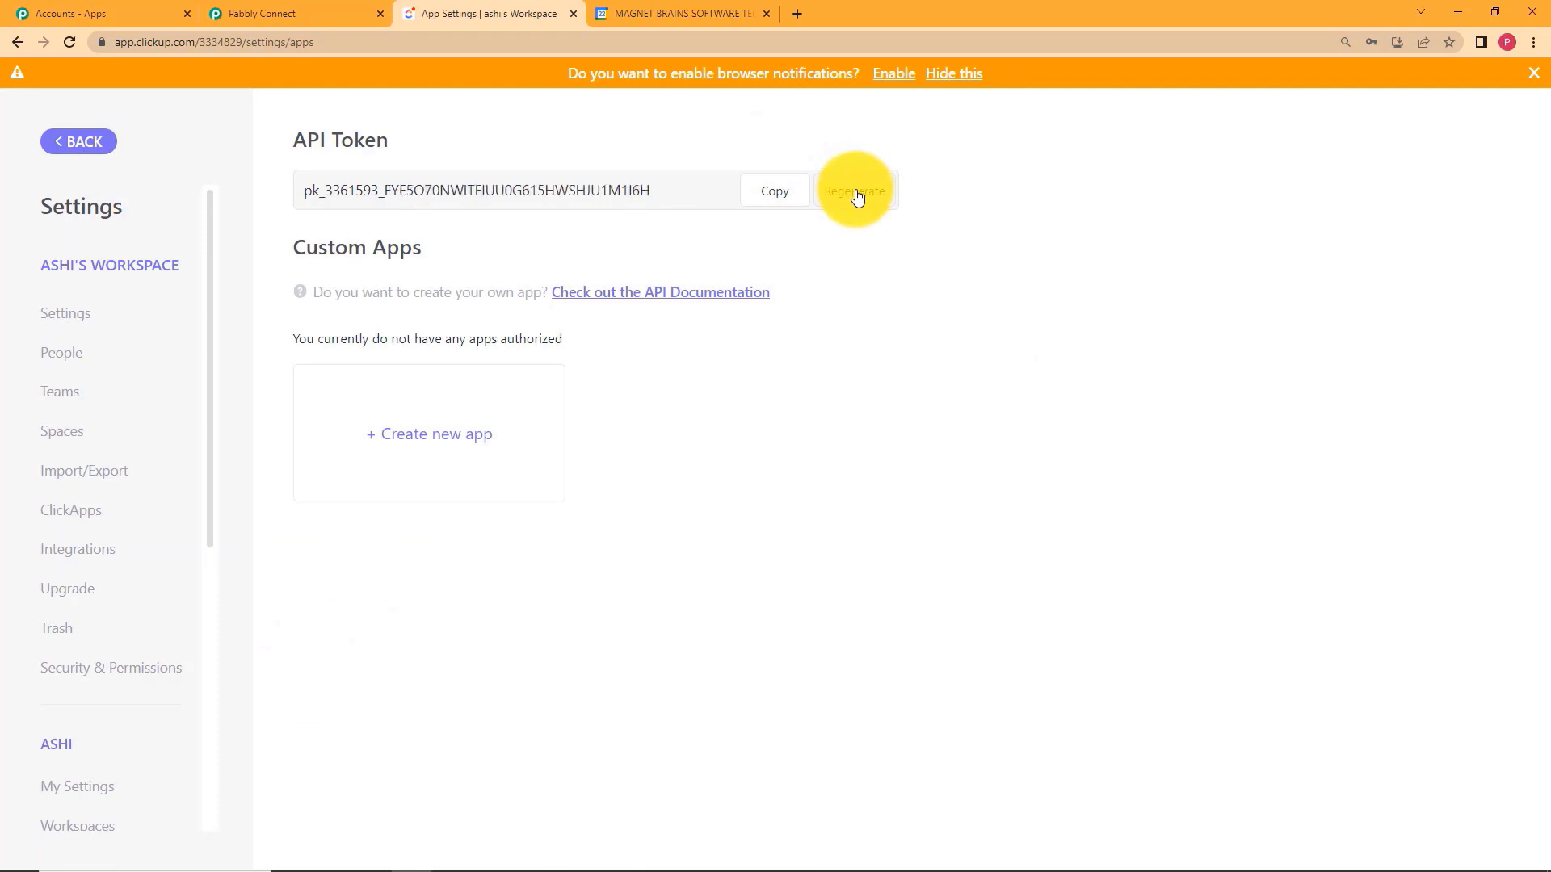
{"action": "left_click", "coordinate": [785, 199]}
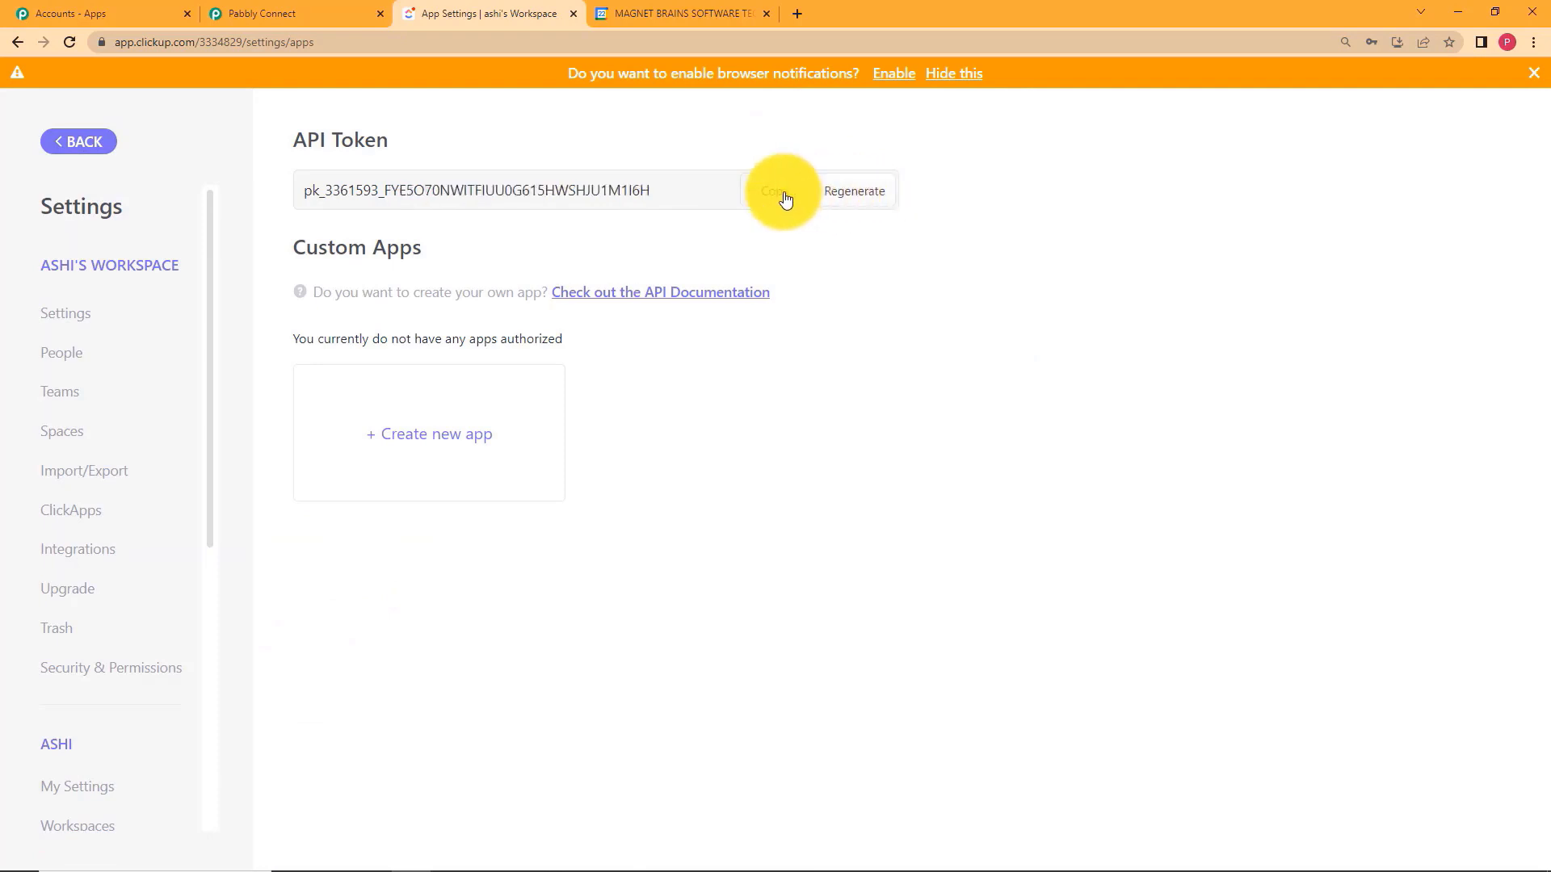
Back in Pabbly Connect, paste the API token into the new ClickUp connection and save it.
{"action": "left_click", "coordinate": [287, 11]}
{"action": "left_click", "coordinate": [908, 507]}
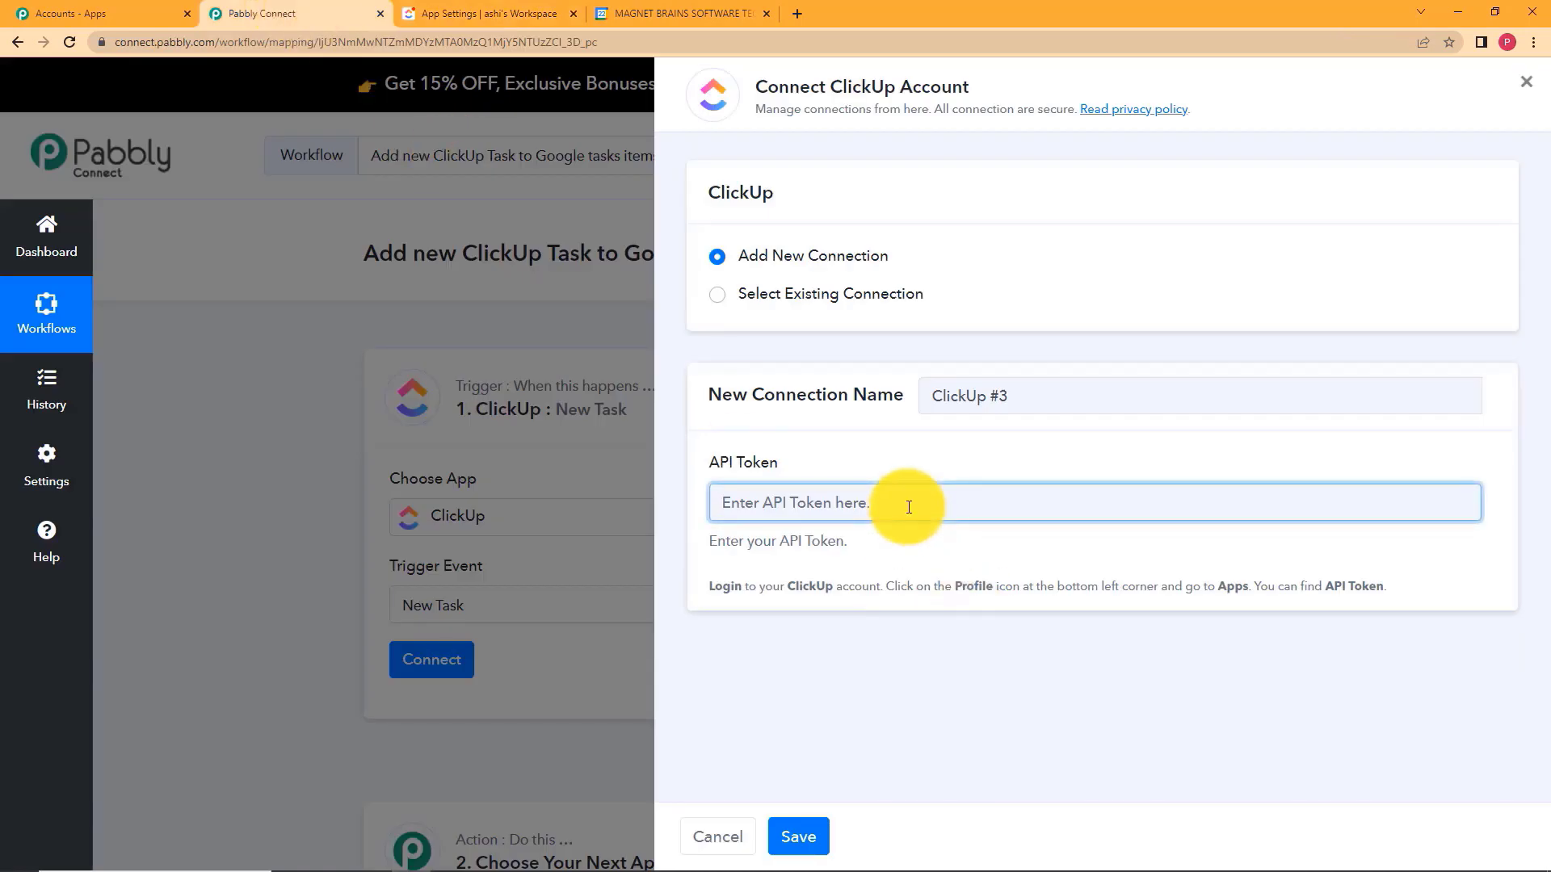
{"action": "key", "text": "ctrl+v"}
{"action": "left_click", "coordinate": [796, 837]}
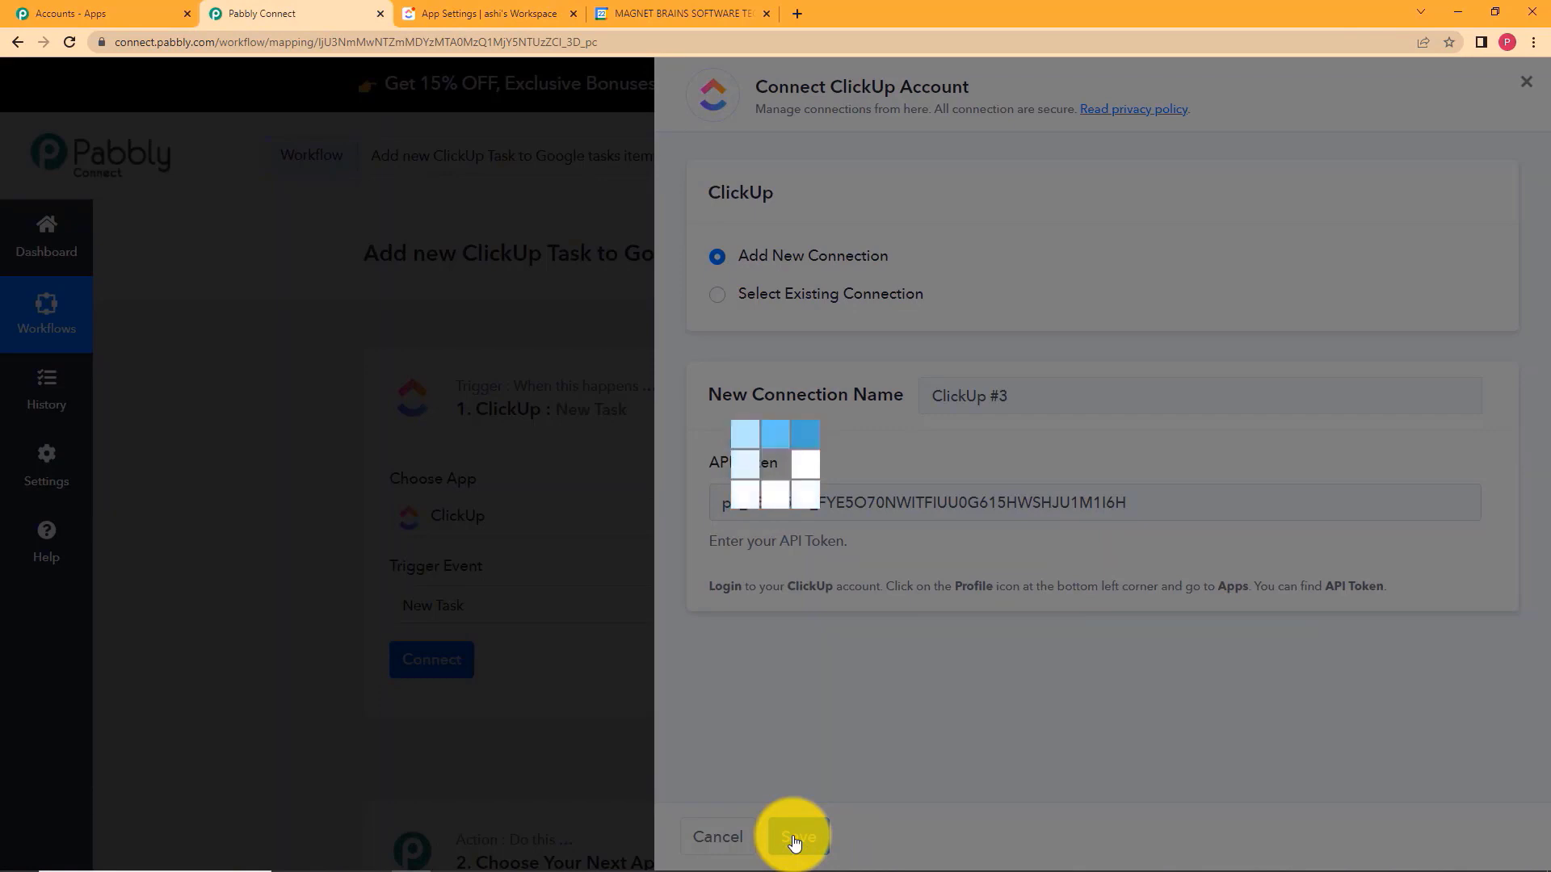
In ClickUp, leave the settings and open the New Leads list in the Pabbly Leads folder of the Connect space.
{"action": "scroll", "coordinate": [848, 751], "scroll_direction": "down", "scroll_amount": 7}
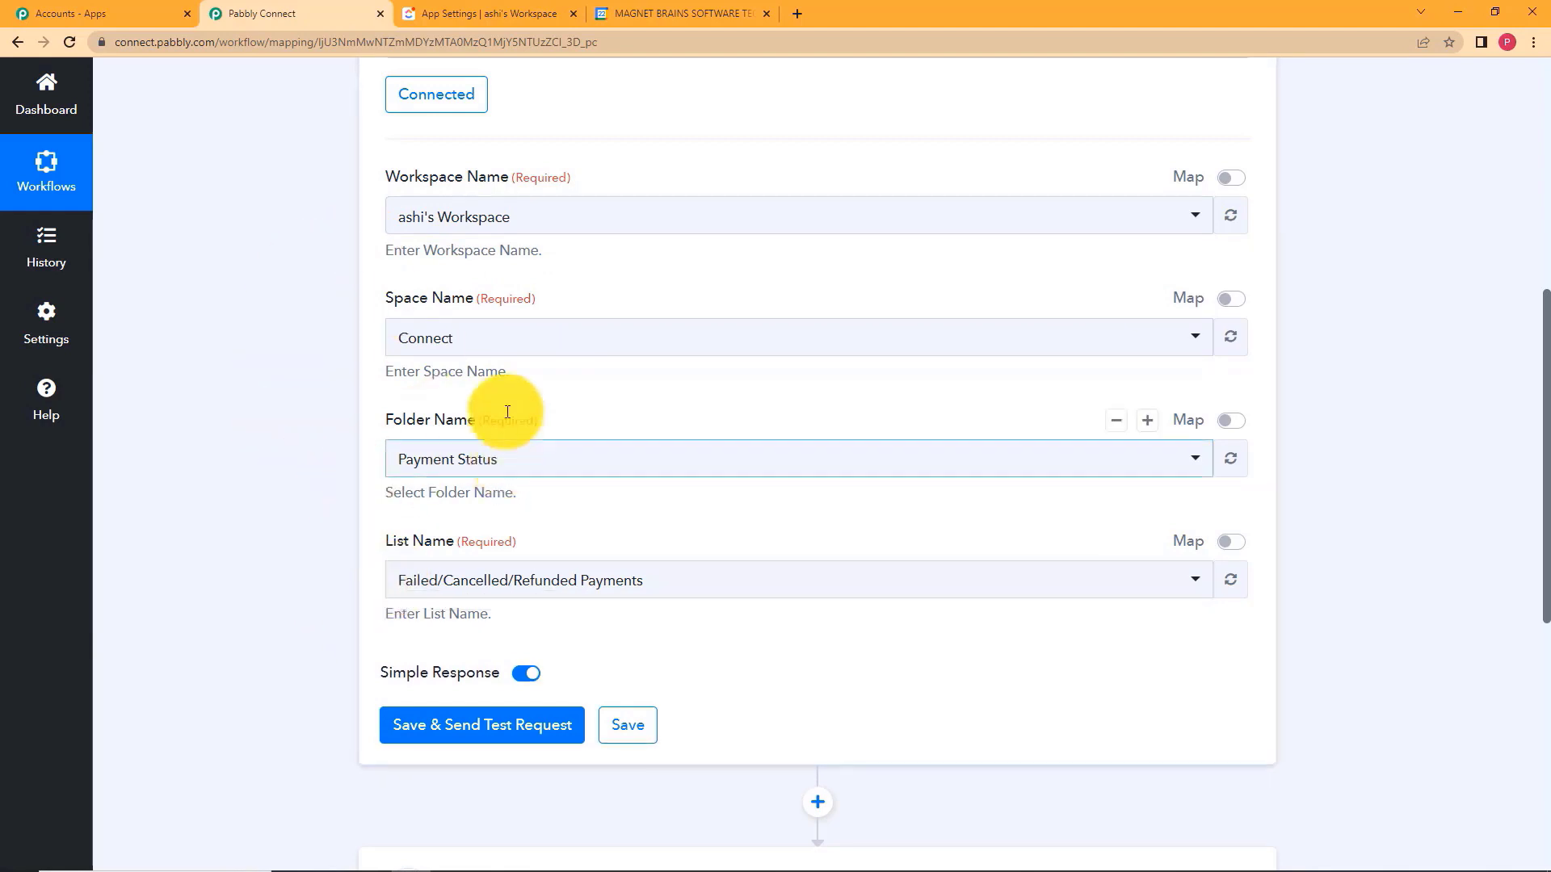
{"action": "left_click", "coordinate": [517, 11]}
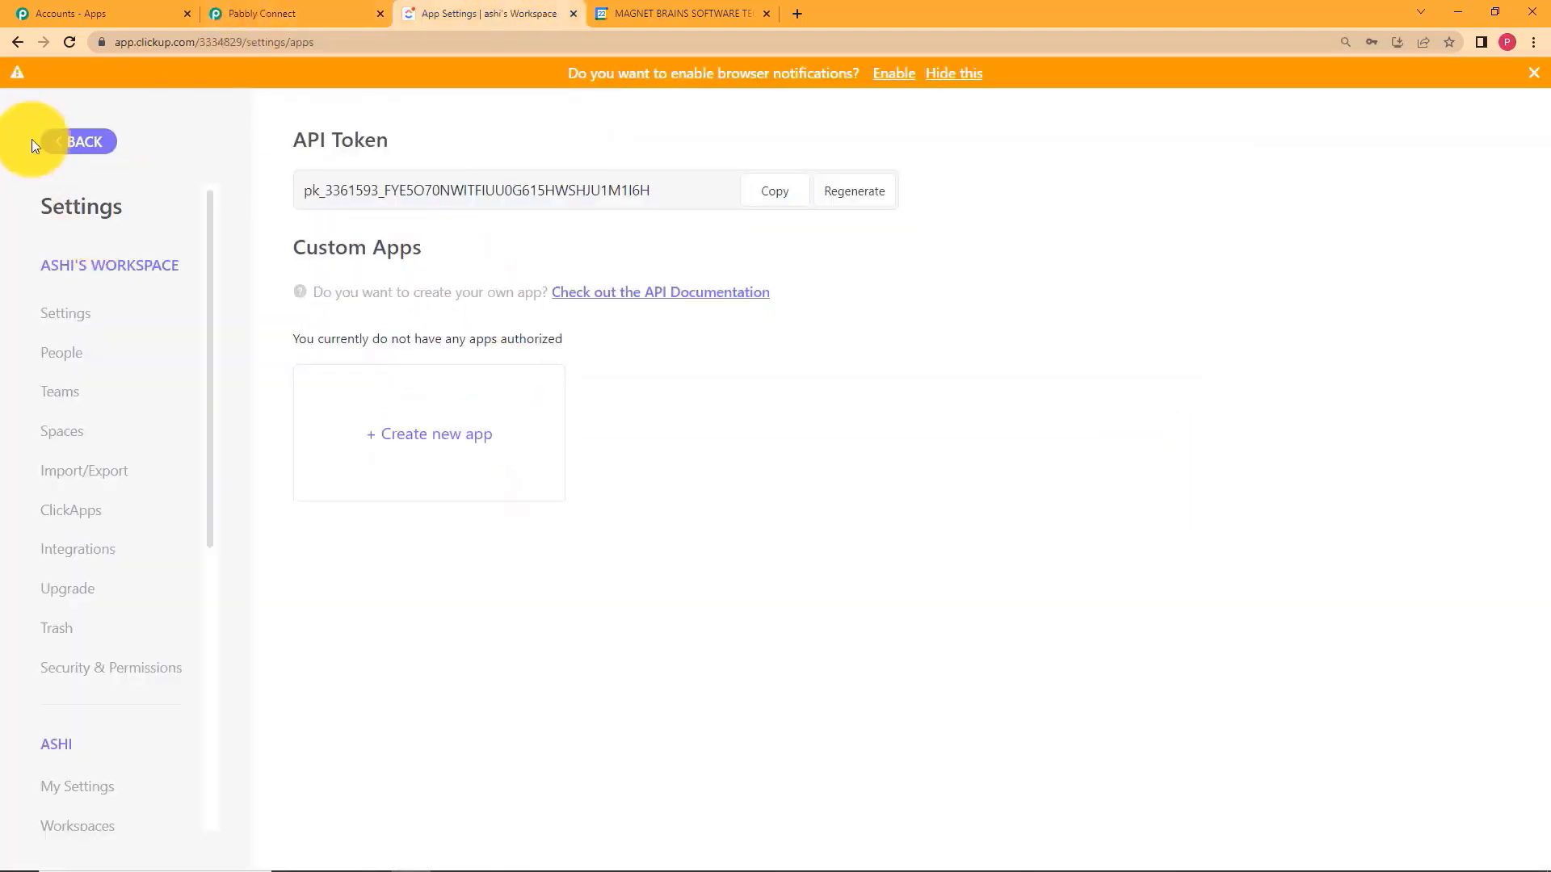
{"action": "left_click", "coordinate": [67, 144]}
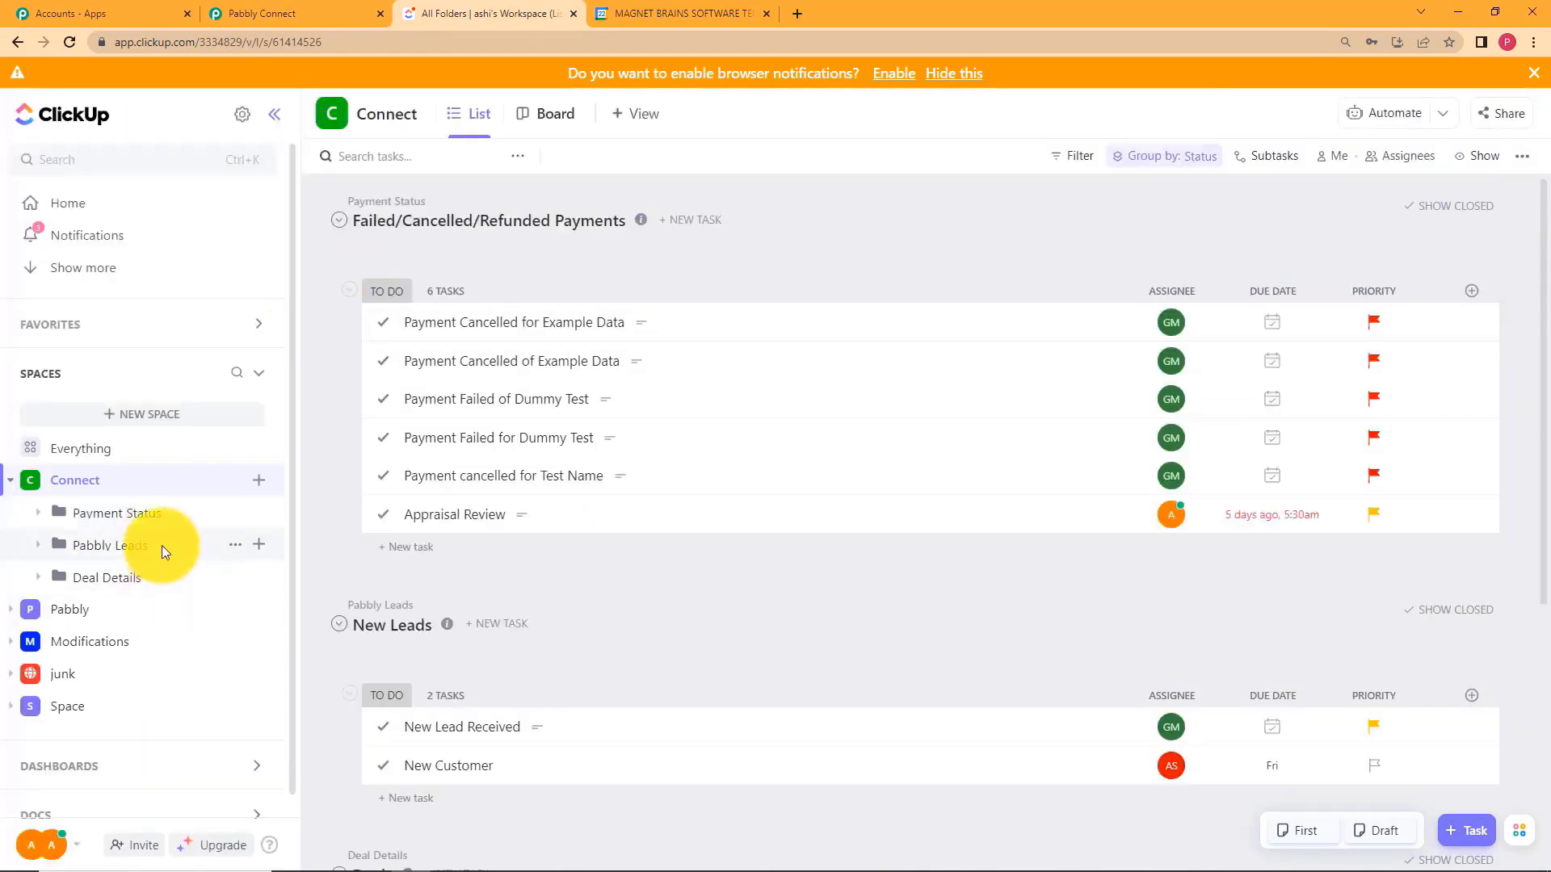
{"action": "left_click", "coordinate": [165, 547]}
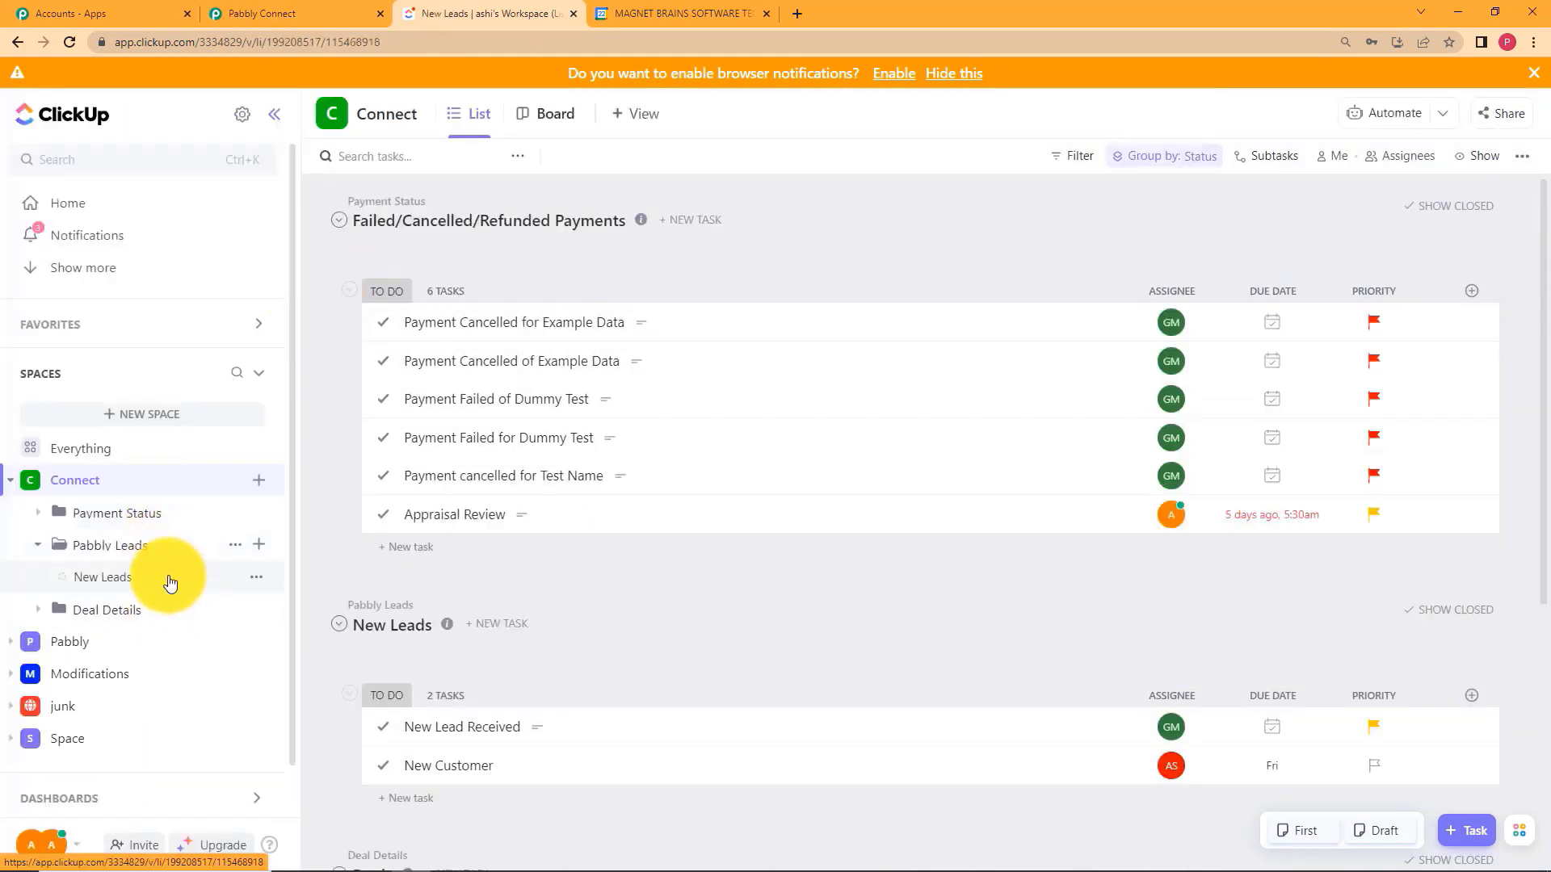
{"action": "left_click", "coordinate": [170, 580]}
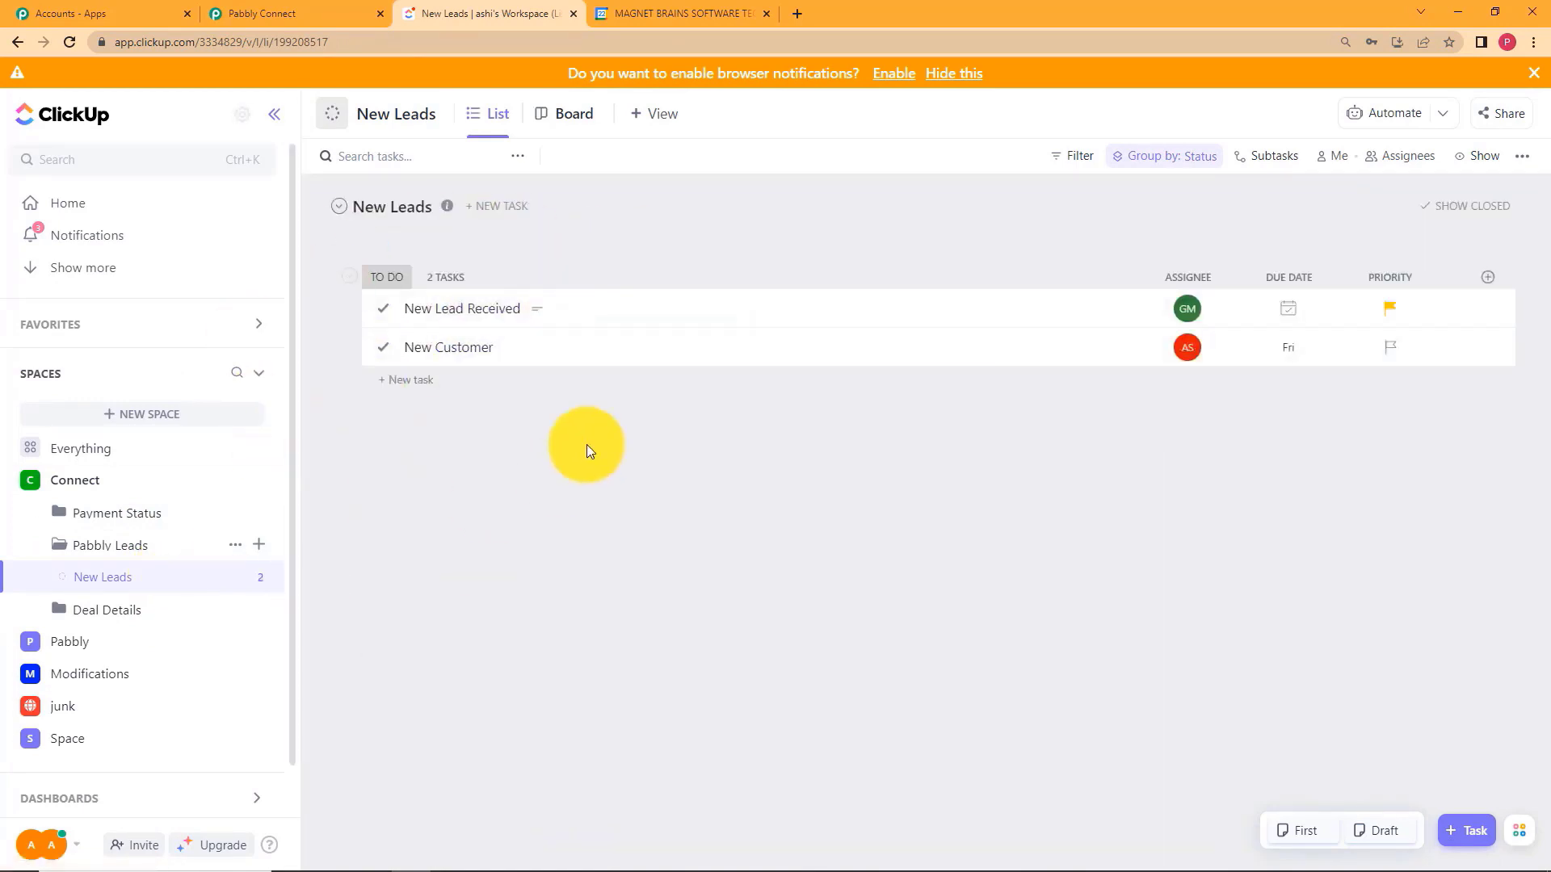
In Pabbly Connect, set the ClickUp trigger's folder to Pabbly Leads and its list to New Leads.
{"action": "left_click", "coordinate": [327, 11]}
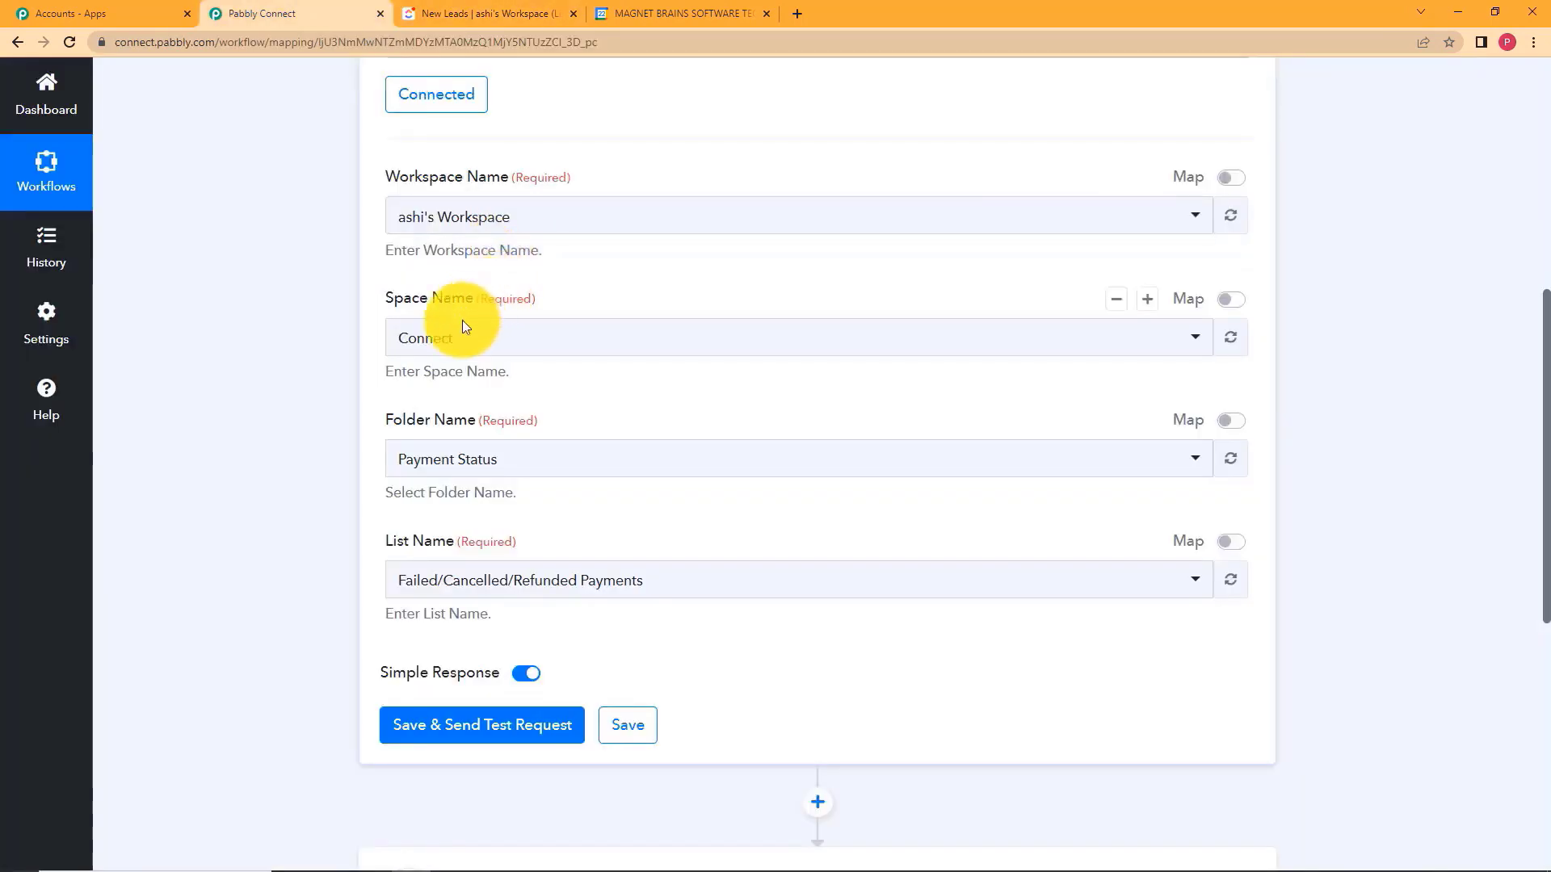
{"action": "left_click", "coordinate": [436, 14]}
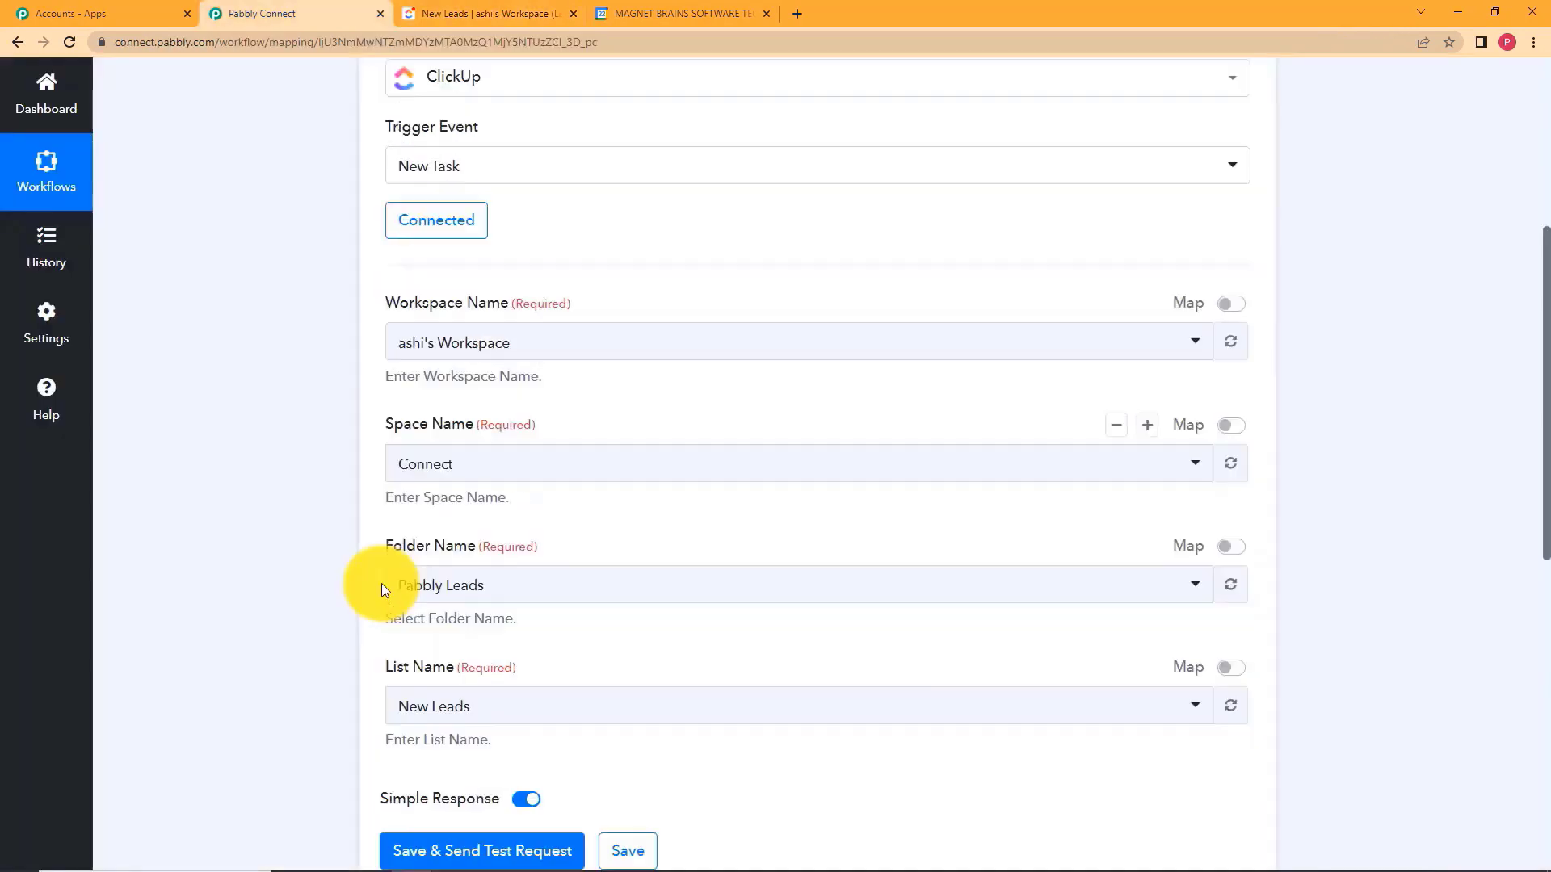
{"action": "scroll", "coordinate": [381, 583], "scroll_direction": "down", "scroll_amount": 2}
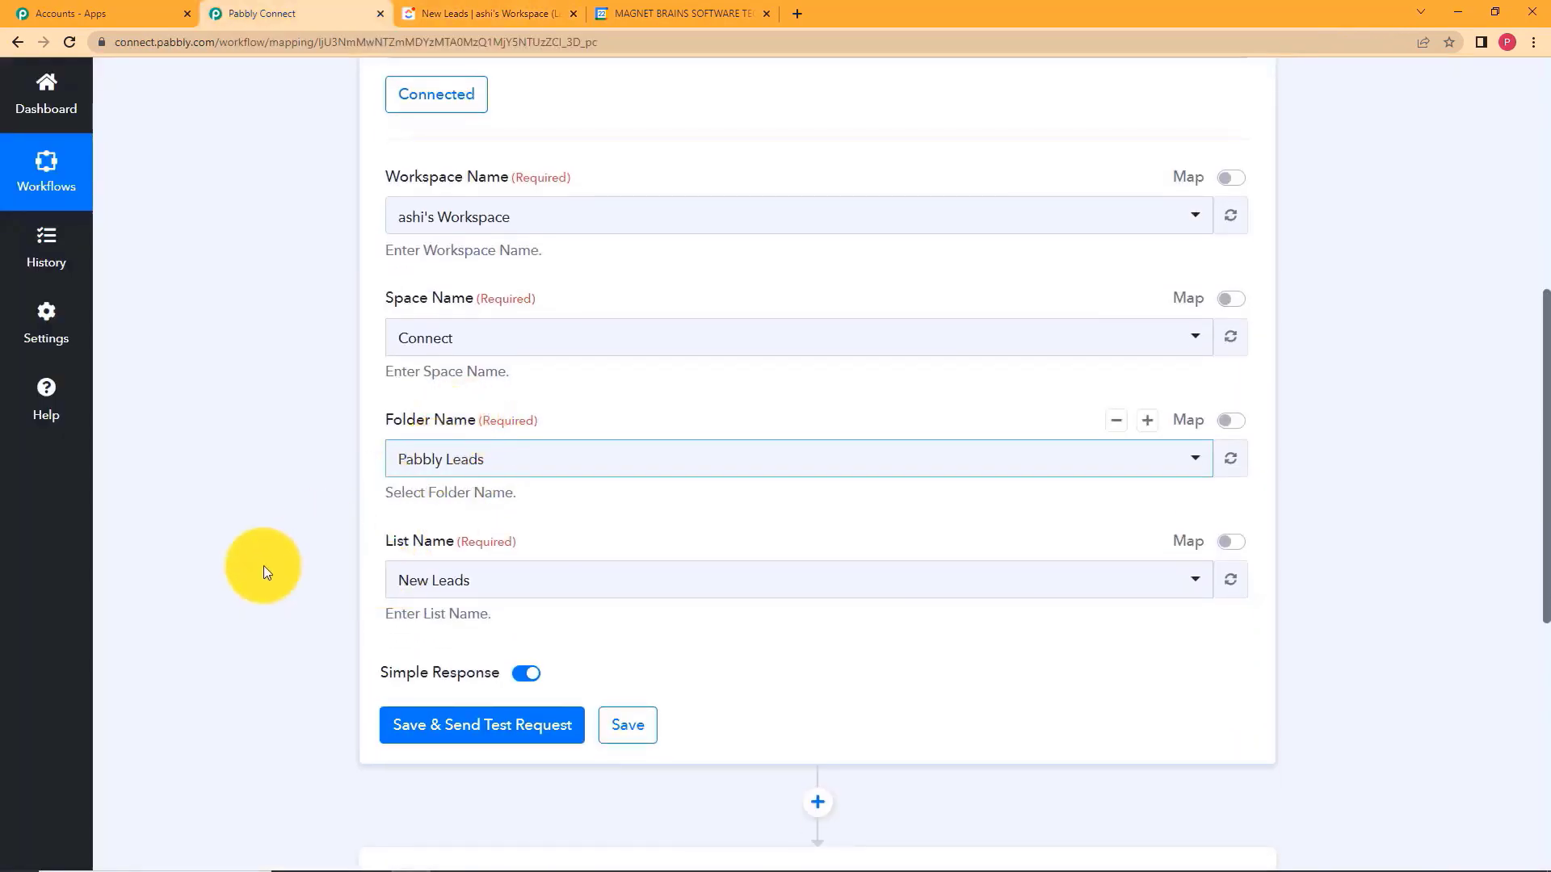
{"action": "left_click", "coordinate": [437, 580]}
{"action": "scroll", "coordinate": [318, 577], "scroll_direction": "down", "scroll_amount": 2}
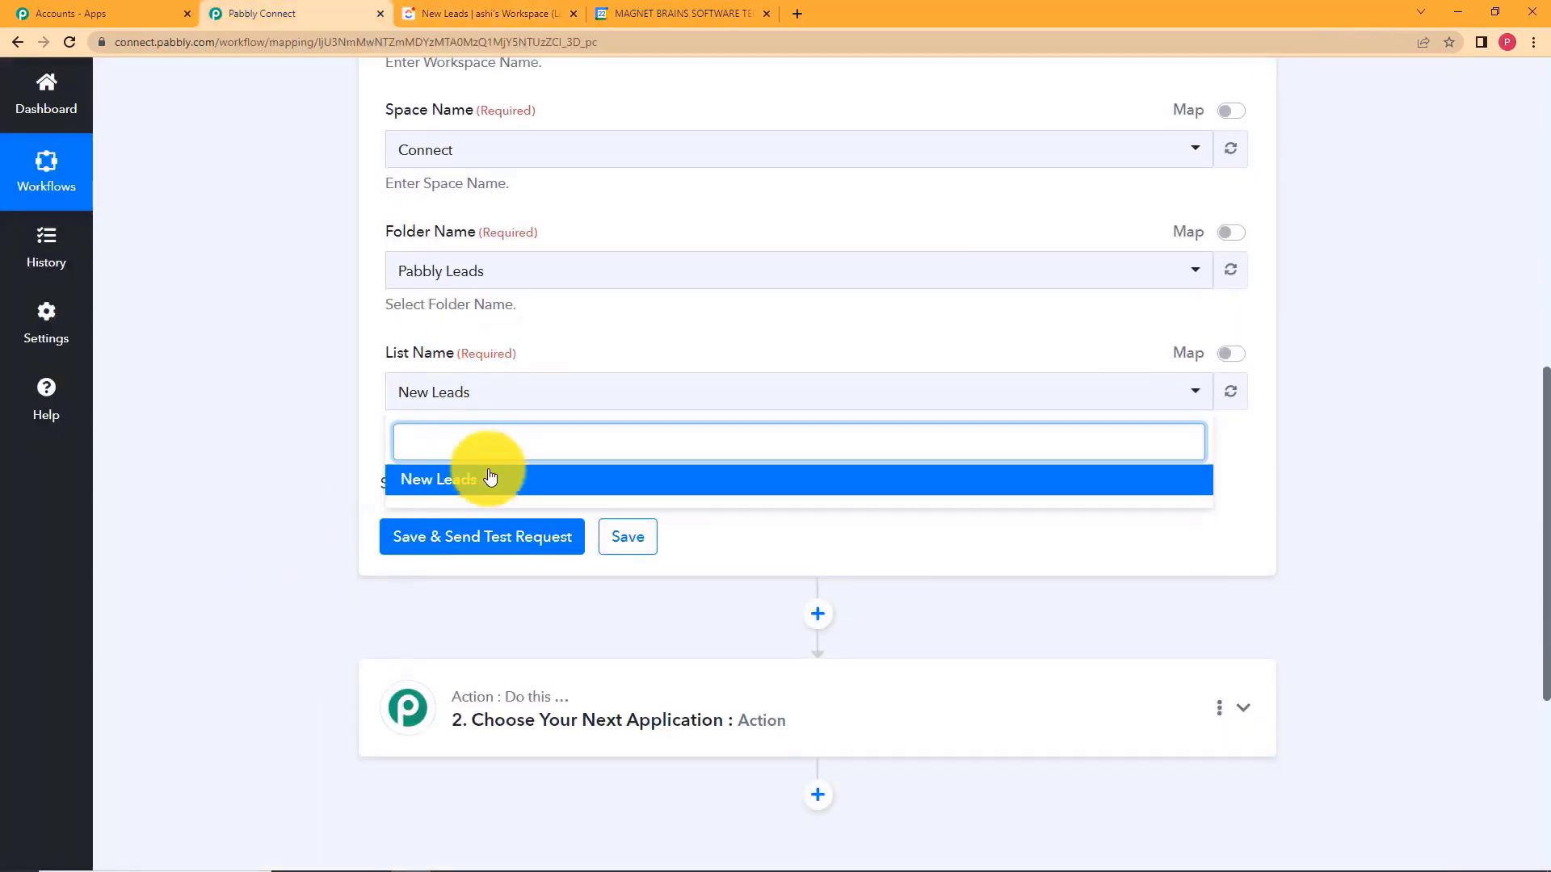
{"action": "left_click", "coordinate": [490, 492]}
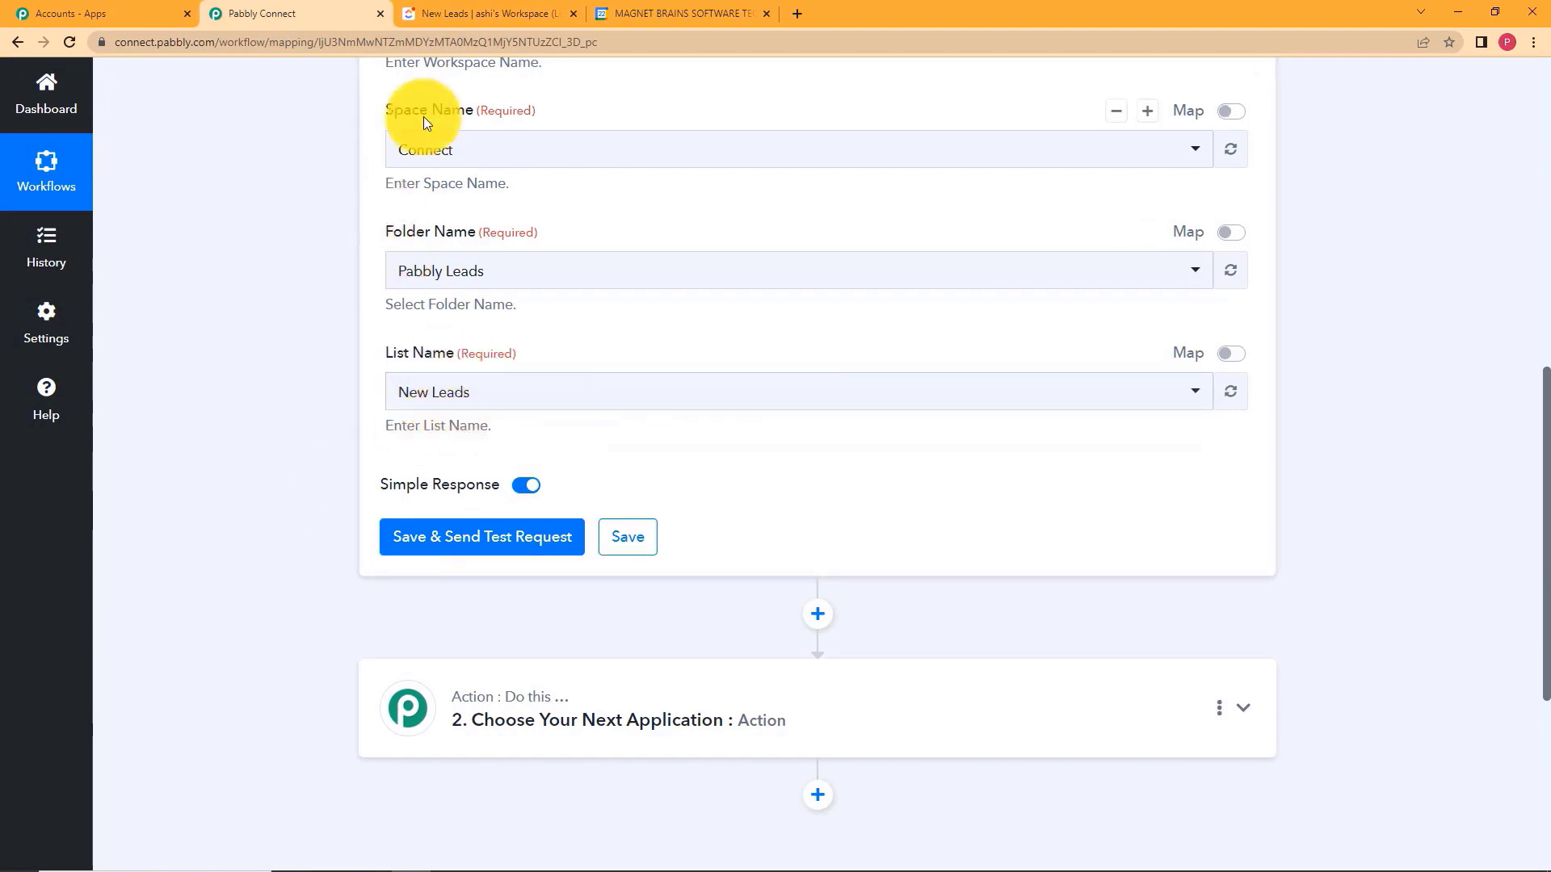
Check the New Leads list and its tasks in ClickUp, and save the Pabbly Connect trigger with a test request.
{"action": "left_click", "coordinate": [459, 11]}
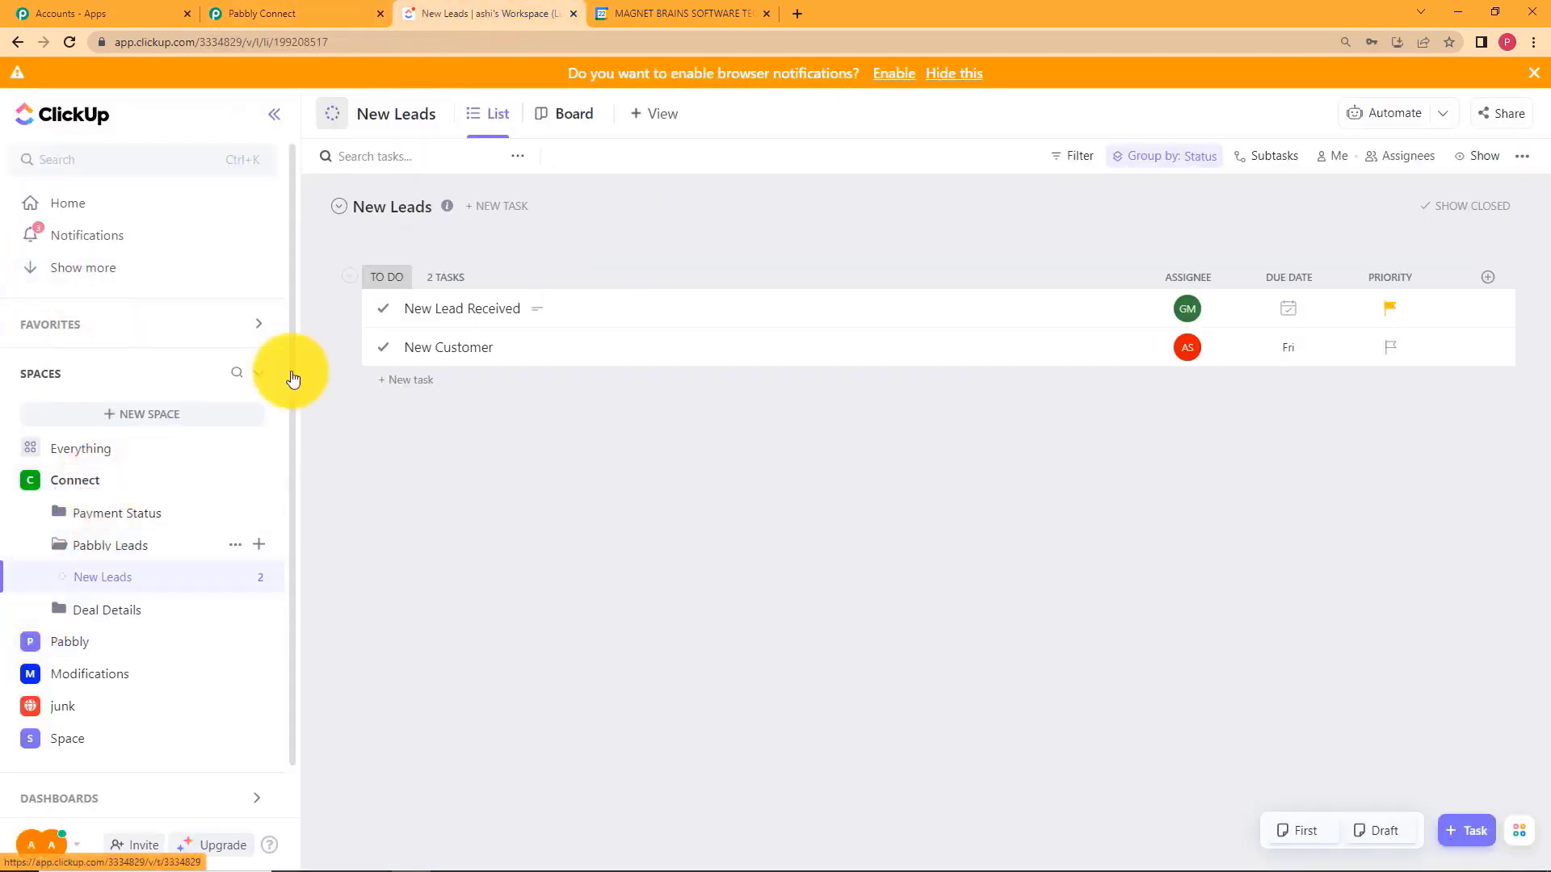
{"action": "left_click", "coordinate": [327, 12]}
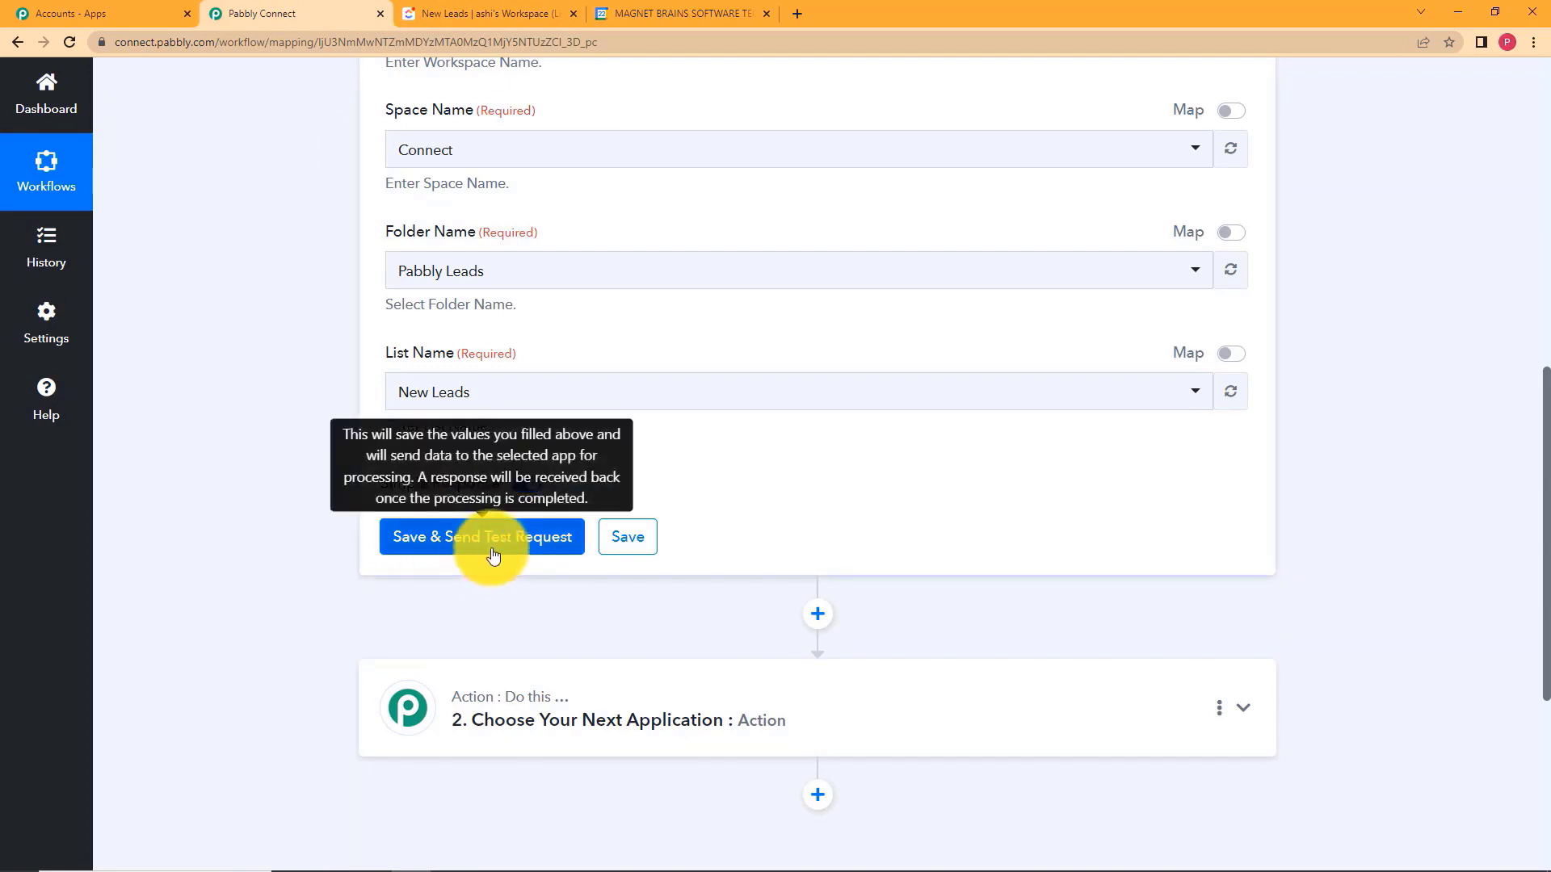
{"action": "left_click", "coordinate": [517, 13]}
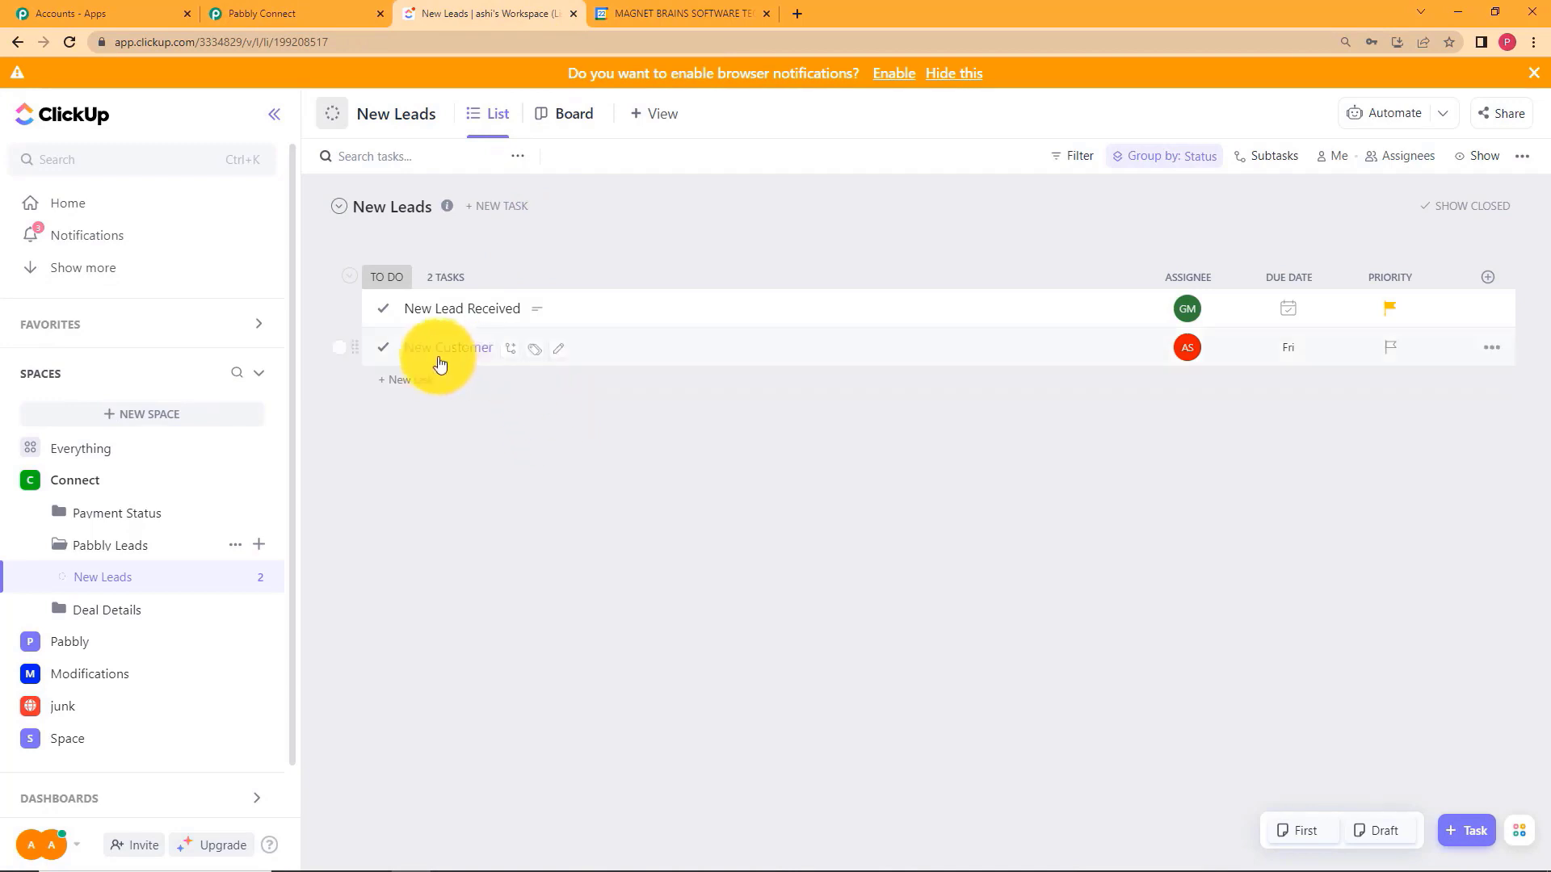
{"action": "left_click", "coordinate": [339, 13]}
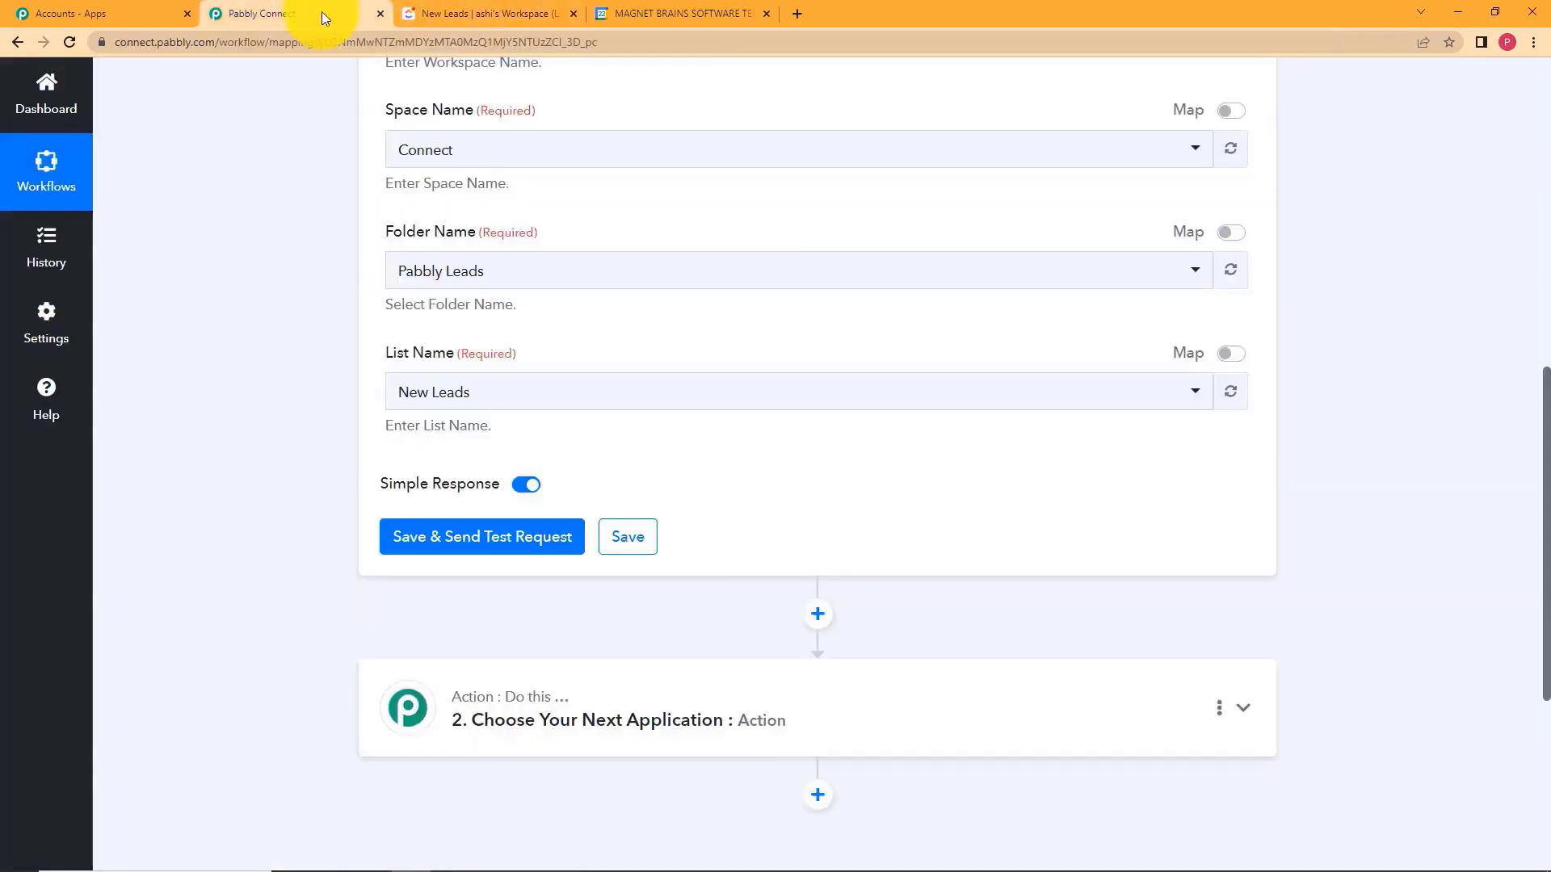
{"action": "left_click", "coordinate": [565, 536]}
In ClickUp's New Leads list, create the task "Make a list of all the pending orders." with the same assignee as New Lead Received.
{"action": "left_click", "coordinate": [476, 17]}
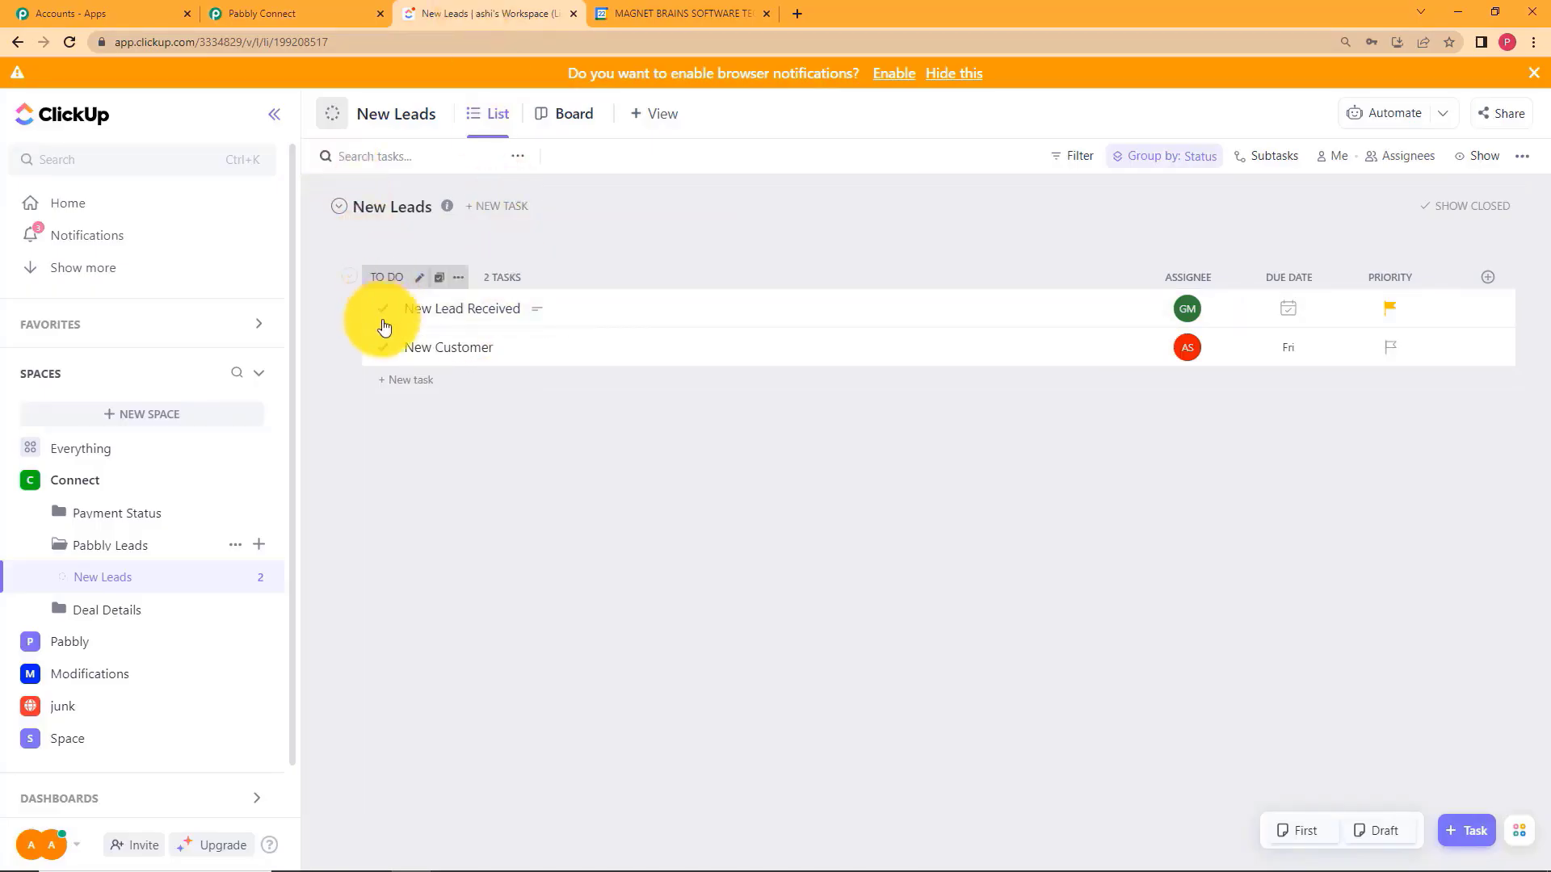
{"action": "left_click", "coordinate": [406, 380]}
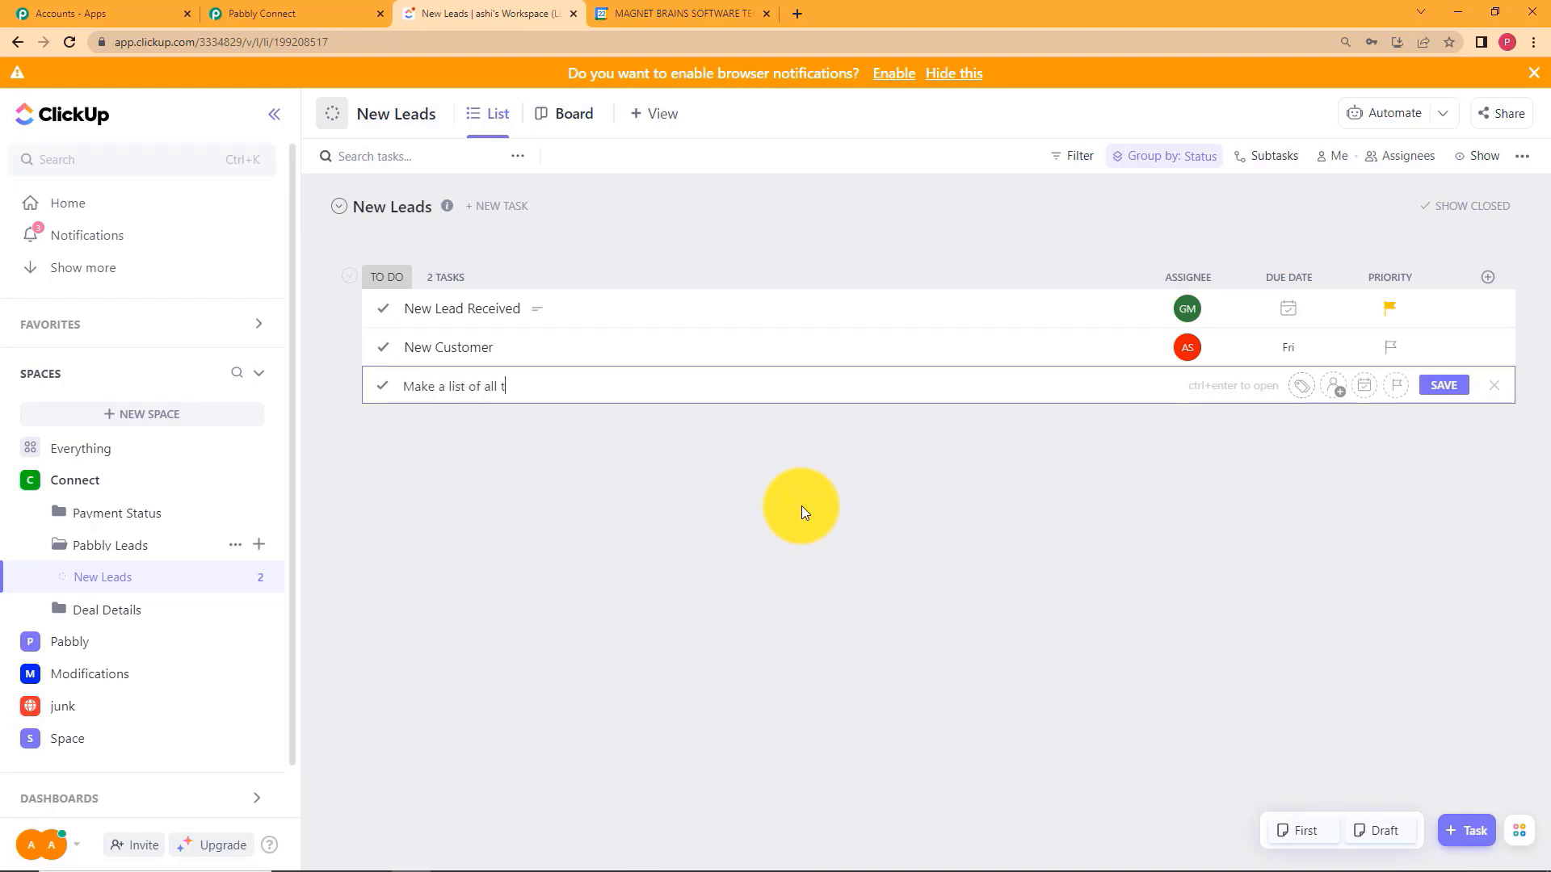
{"action": "type", "text": "ng orders."}
{"action": "left_click", "coordinate": [1441, 385]}
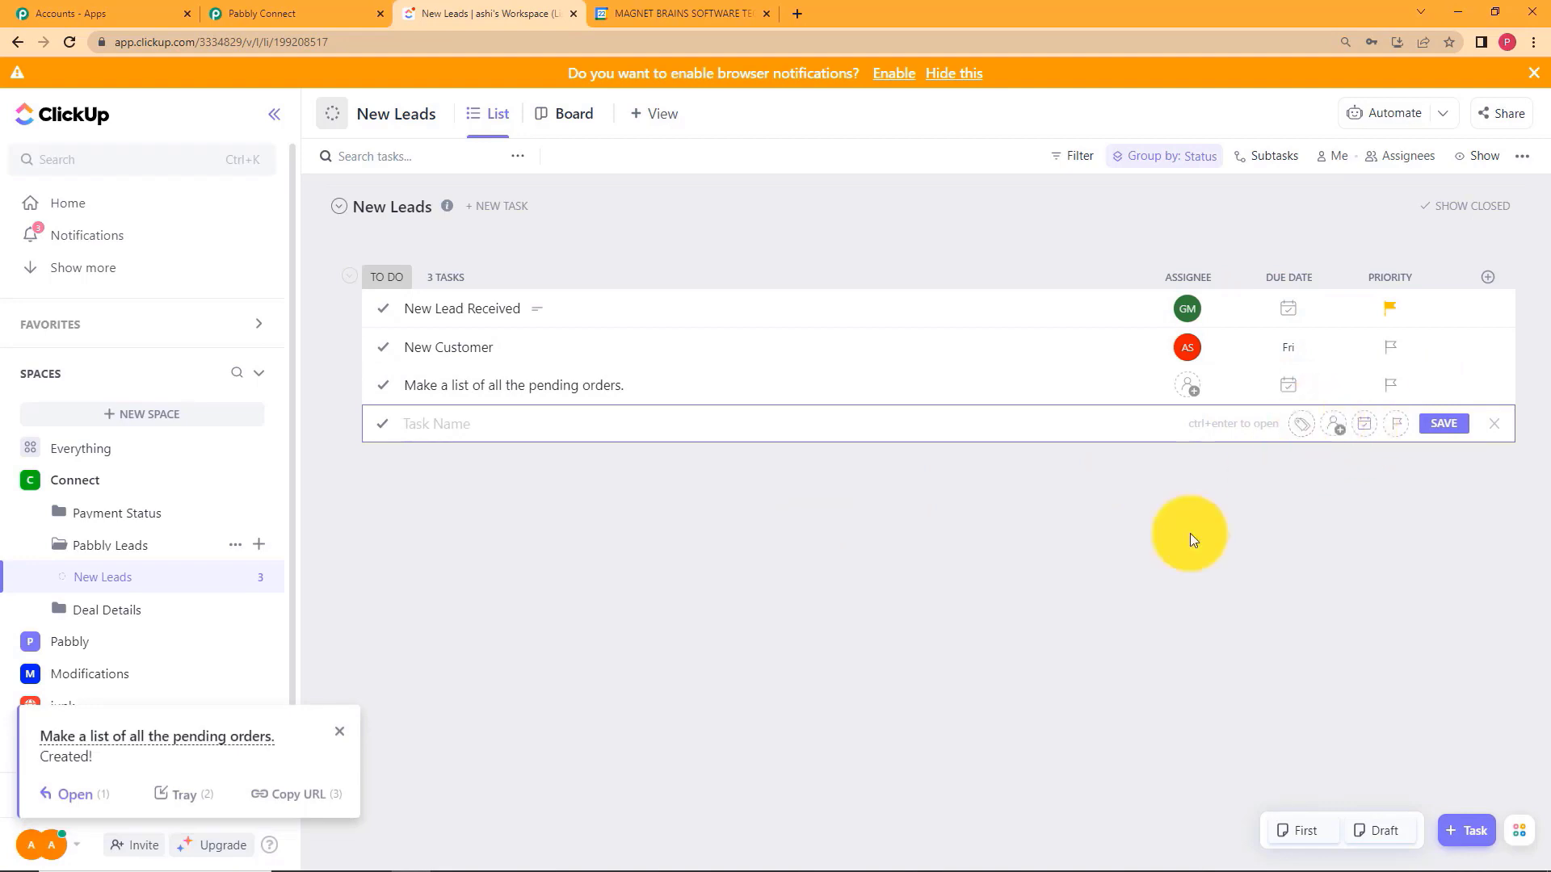
{"action": "left_click", "coordinate": [1189, 388]}
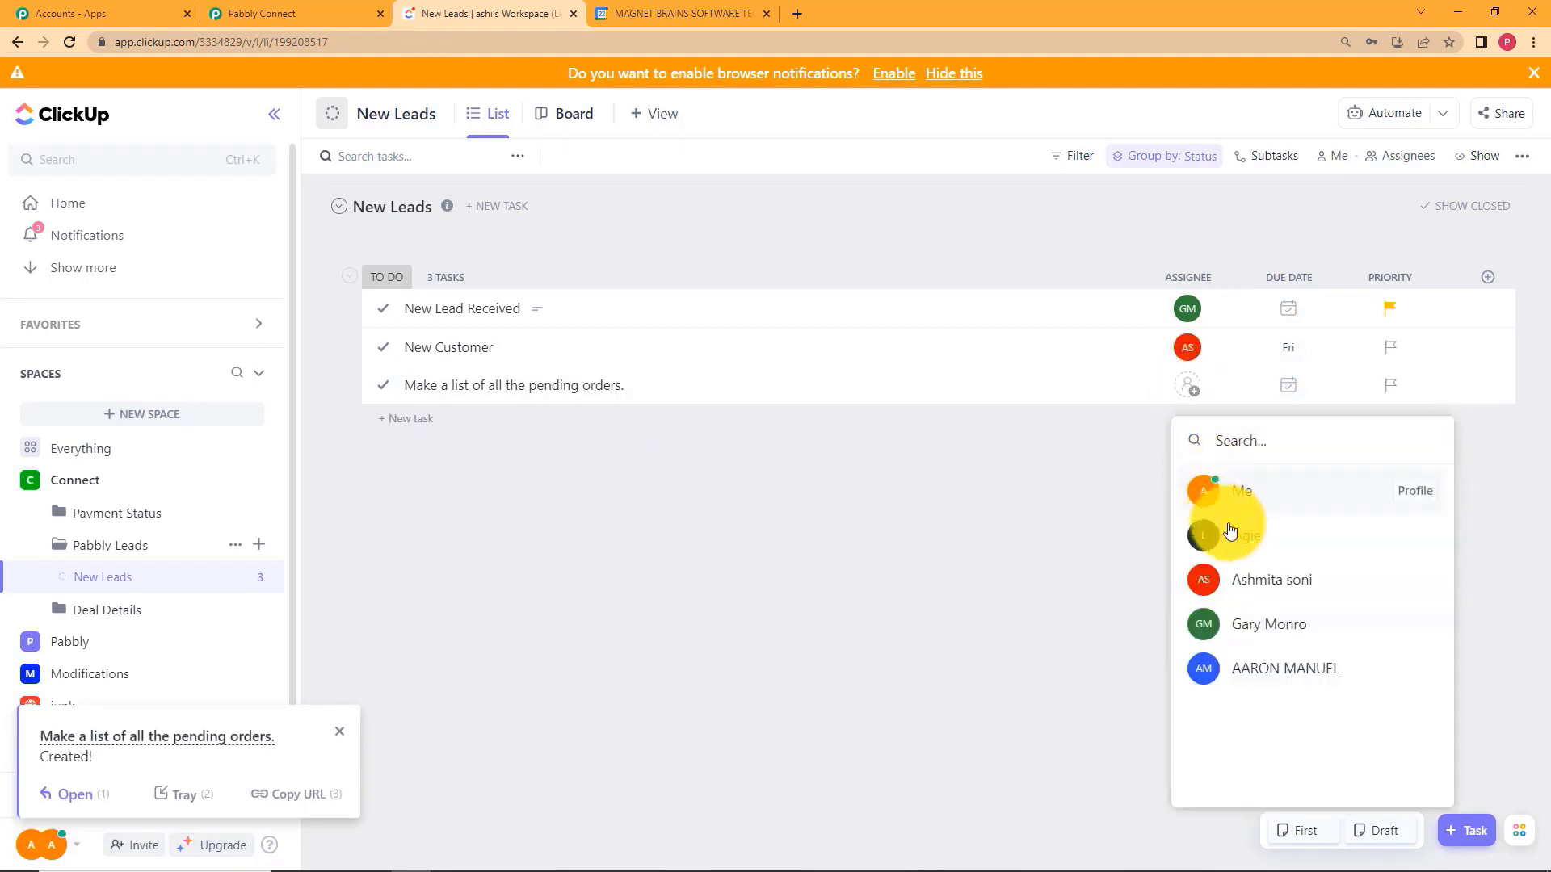
{"action": "left_click", "coordinate": [1263, 622]}
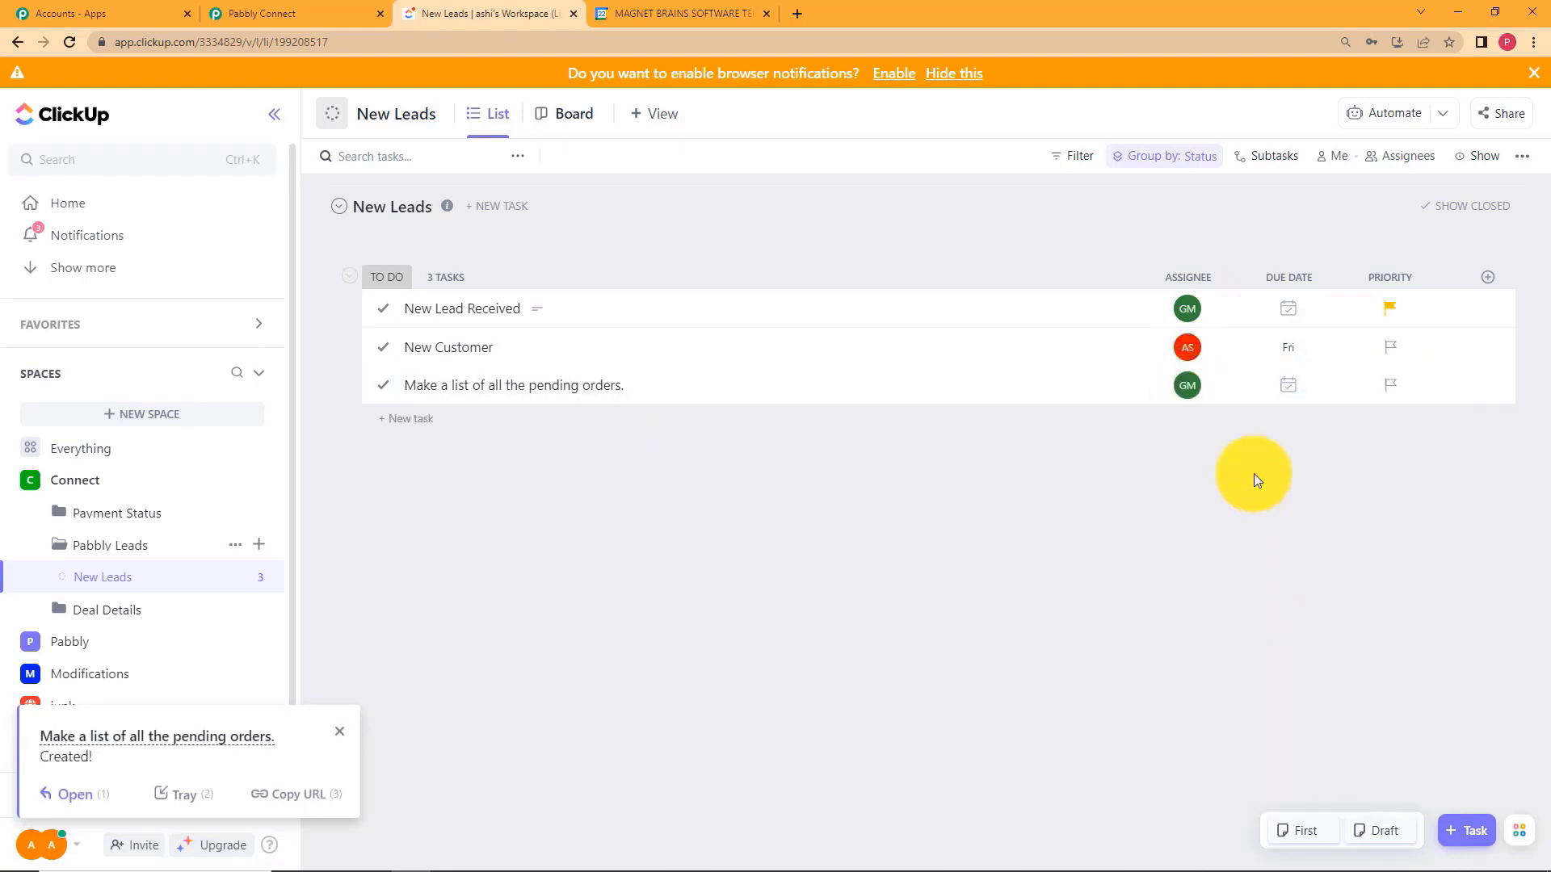
Set the pending orders task's due date to Friday, February 24, 2023 and its priority to High.
{"action": "left_click", "coordinate": [1292, 381]}
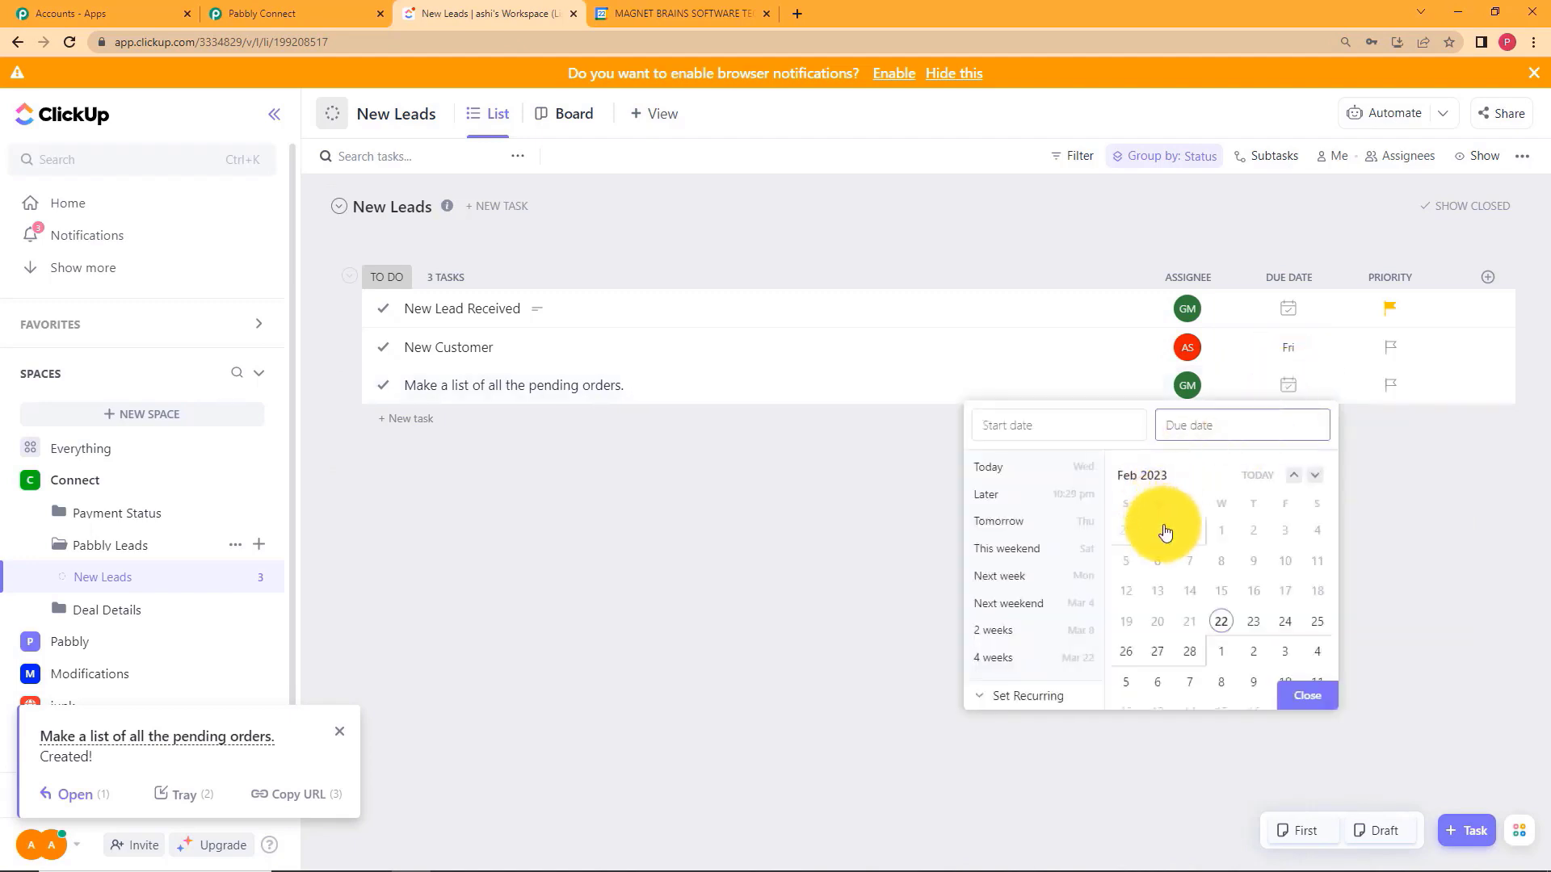
{"action": "left_click", "coordinate": [1287, 624]}
{"action": "left_click", "coordinate": [1298, 698]}
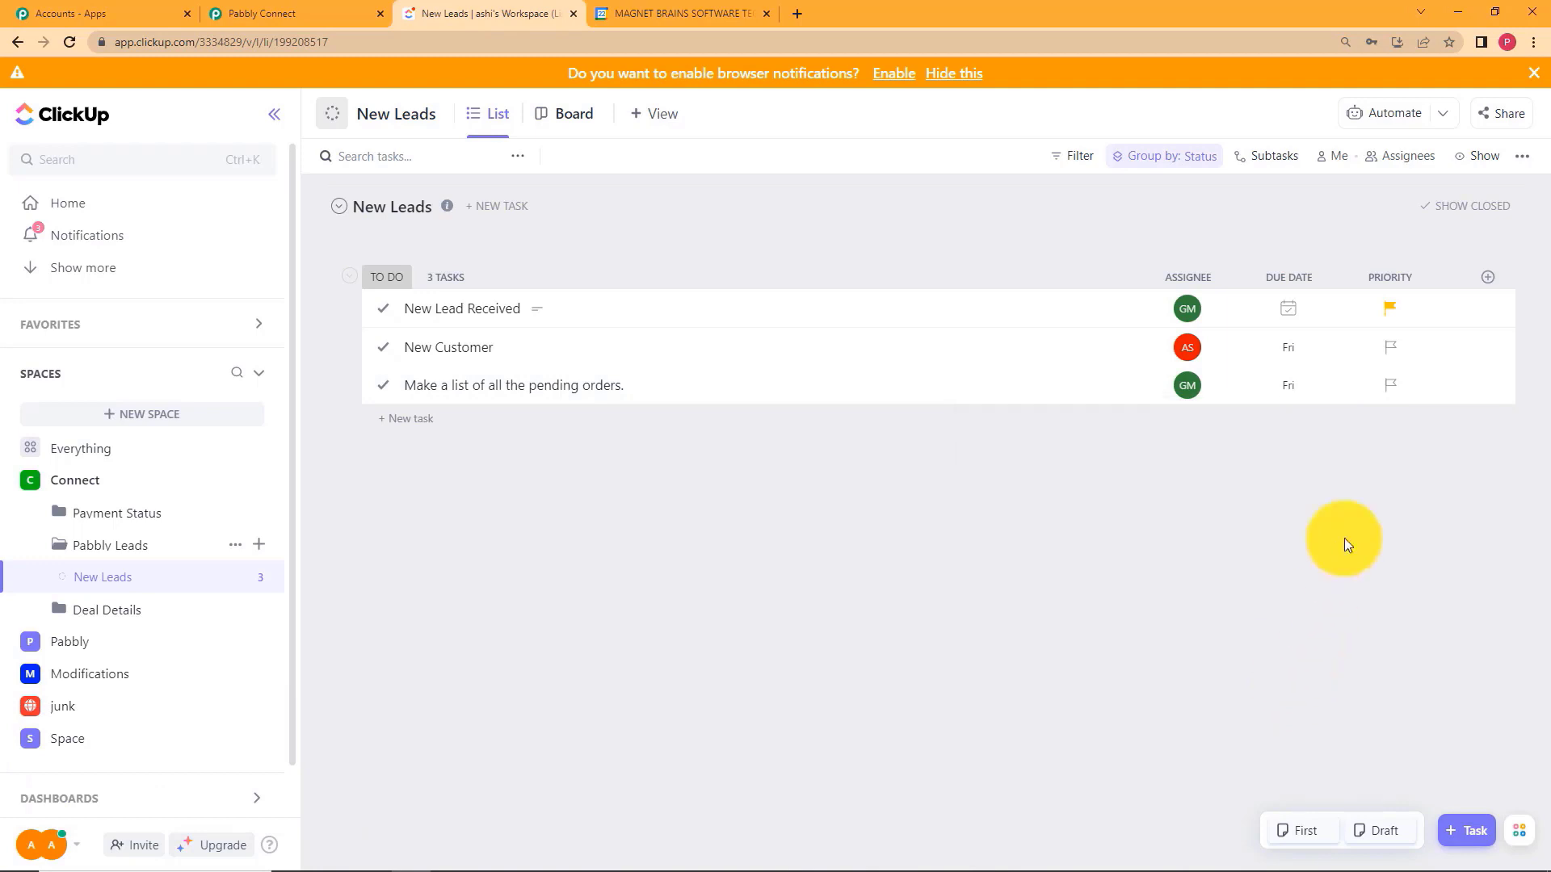
{"action": "left_click", "coordinate": [1390, 393]}
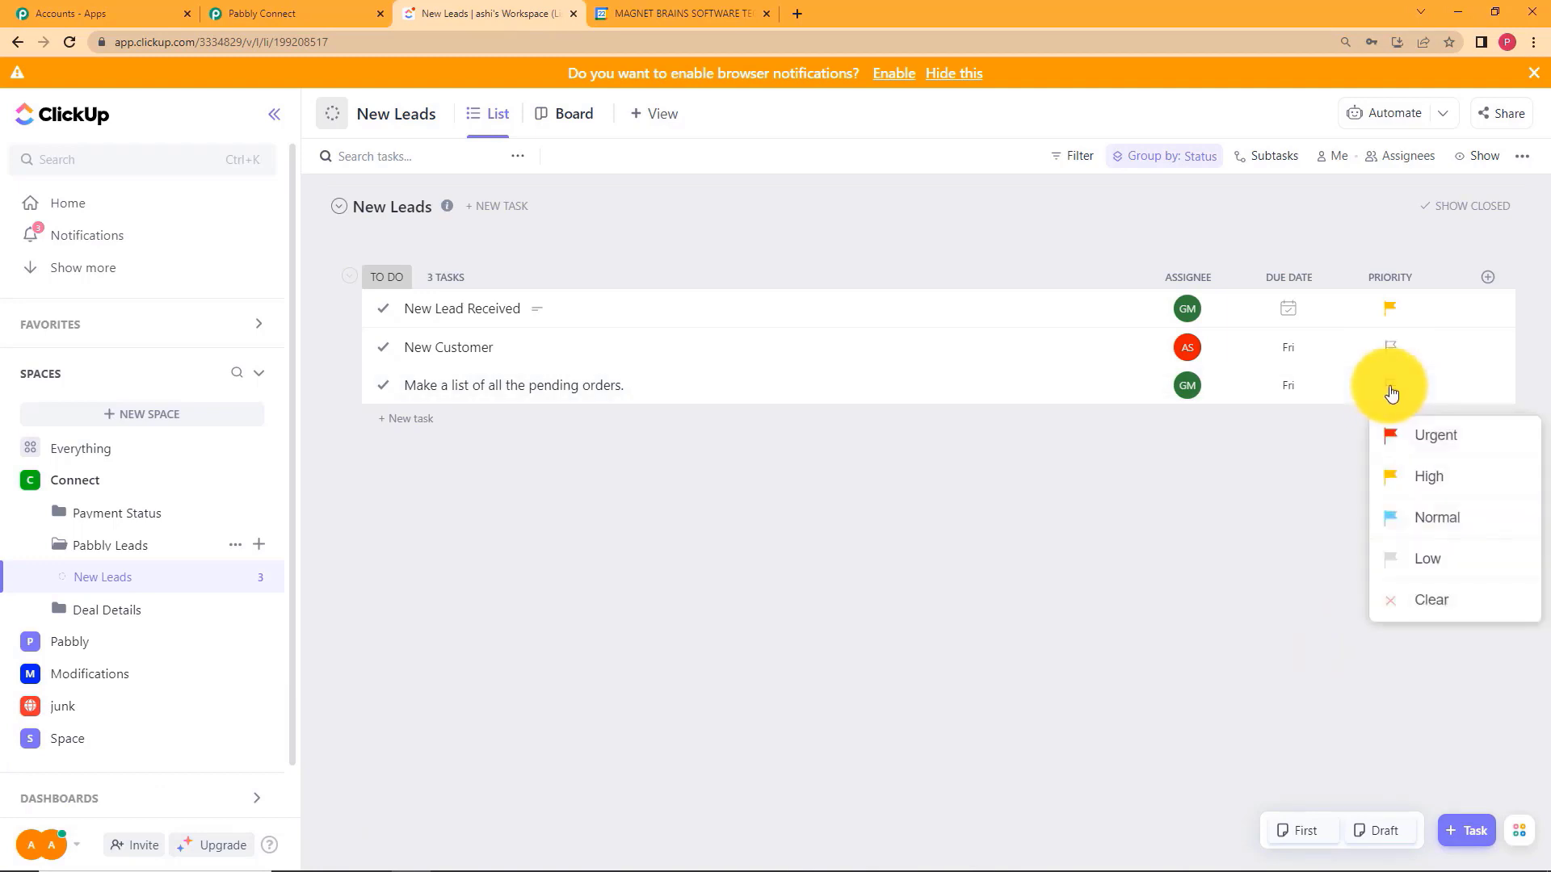
{"action": "left_click", "coordinate": [1423, 491]}
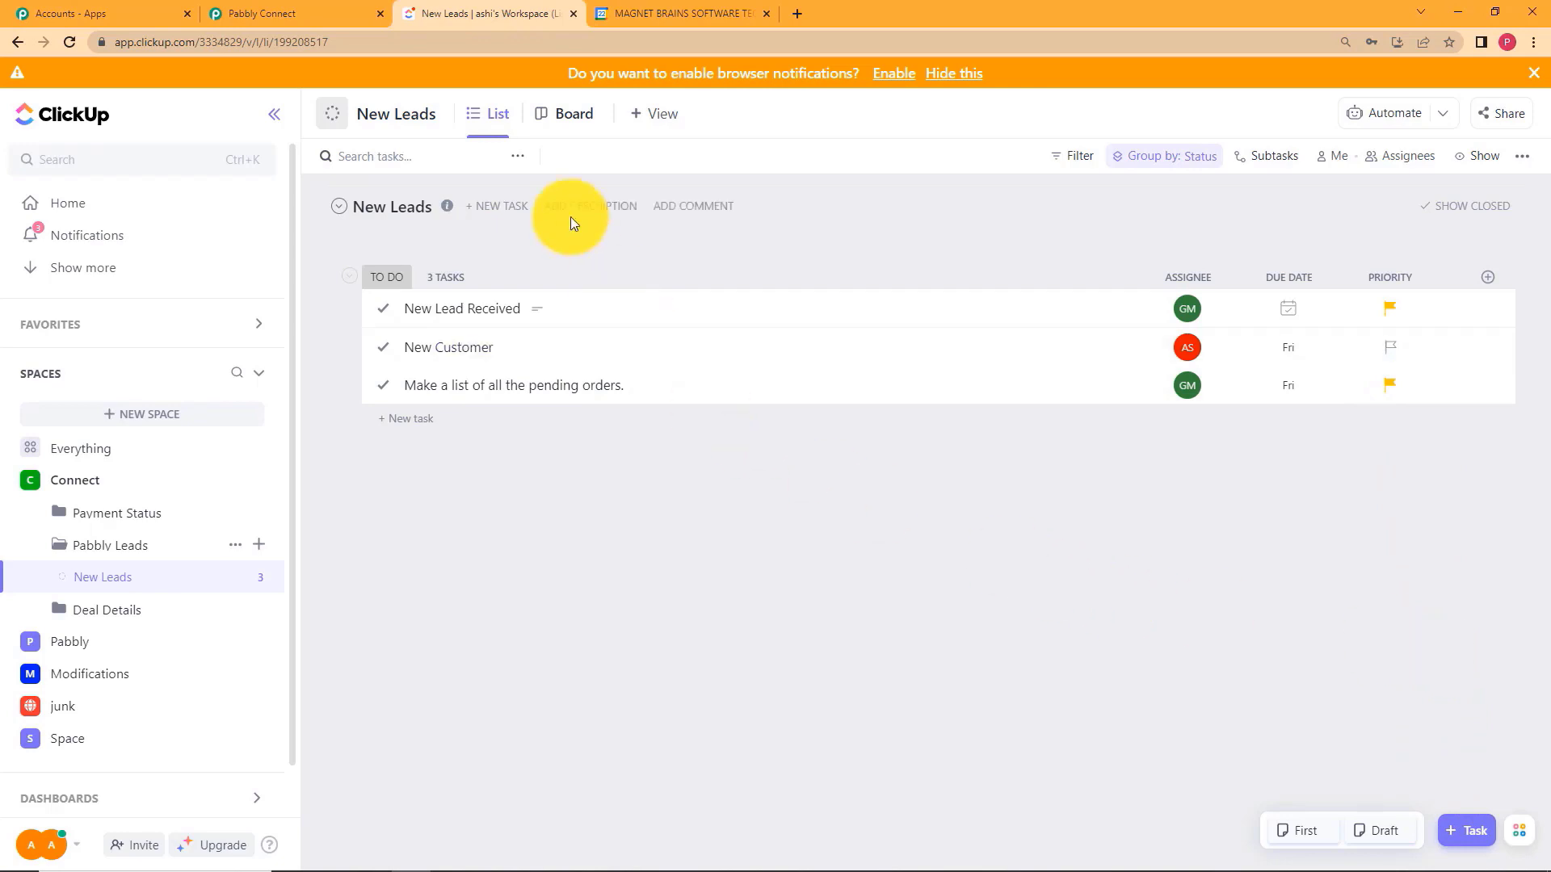
In Pabbly Connect, check the task name, list name and project name in the ClickUp trigger's received response.
{"action": "left_click", "coordinate": [315, 8]}
{"action": "scroll", "coordinate": [332, 539], "scroll_direction": "down", "scroll_amount": 5}
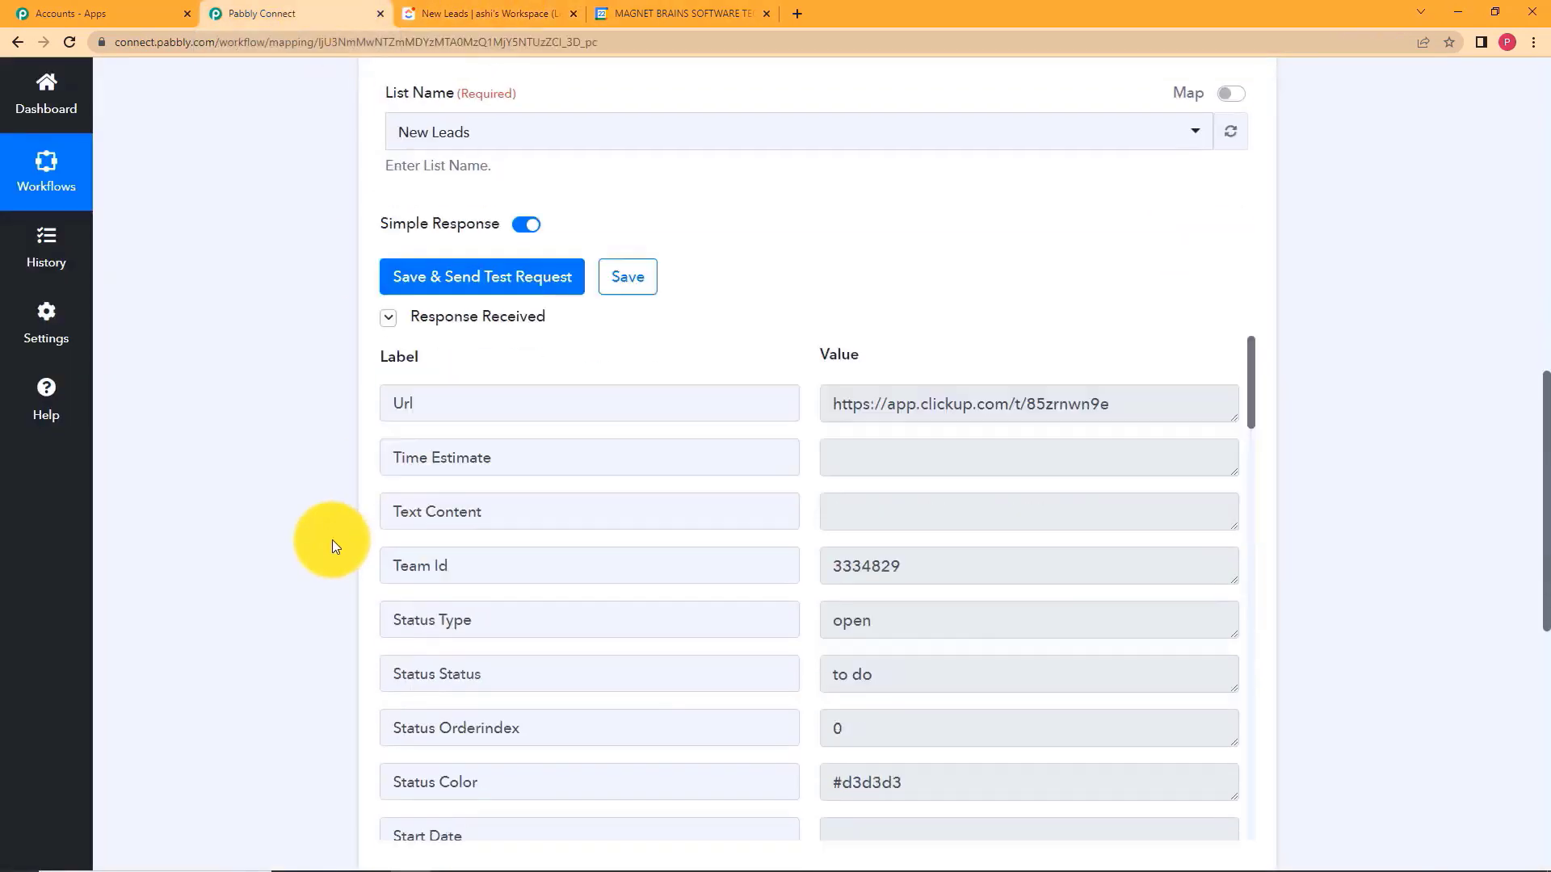
{"action": "scroll", "coordinate": [686, 329], "scroll_direction": "down", "scroll_amount": 5}
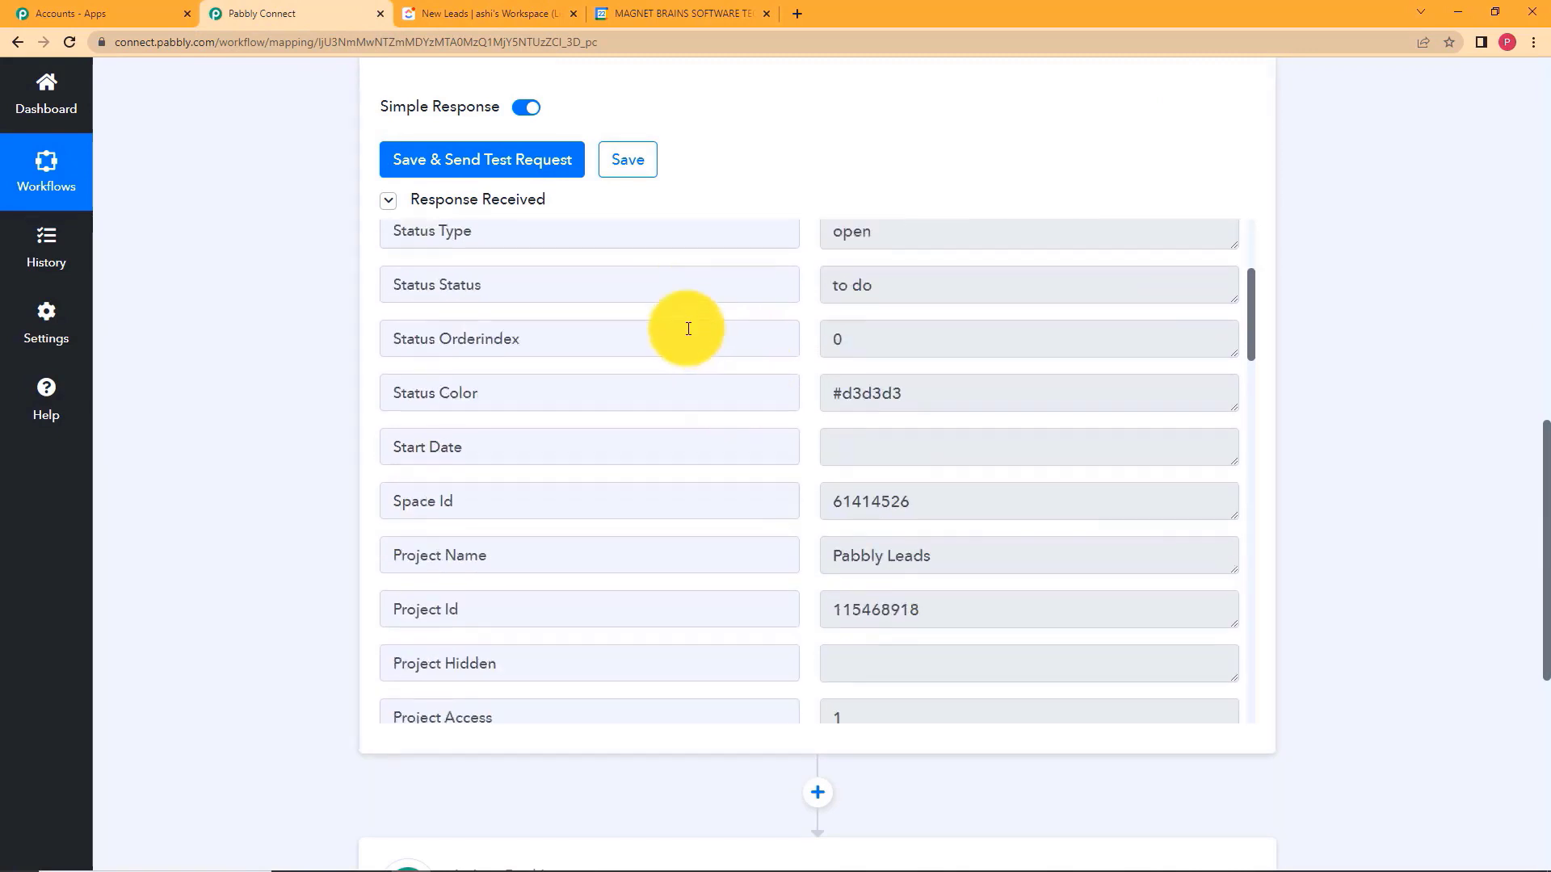
{"action": "scroll", "coordinate": [687, 327], "scroll_direction": "down", "scroll_amount": 10}
{"action": "scroll", "coordinate": [687, 328], "scroll_direction": "up", "scroll_amount": 5}
{"action": "scroll", "coordinate": [687, 328], "scroll_direction": "up", "scroll_amount": 2}
{"action": "scroll", "coordinate": [694, 339], "scroll_direction": "down", "scroll_amount": 2}
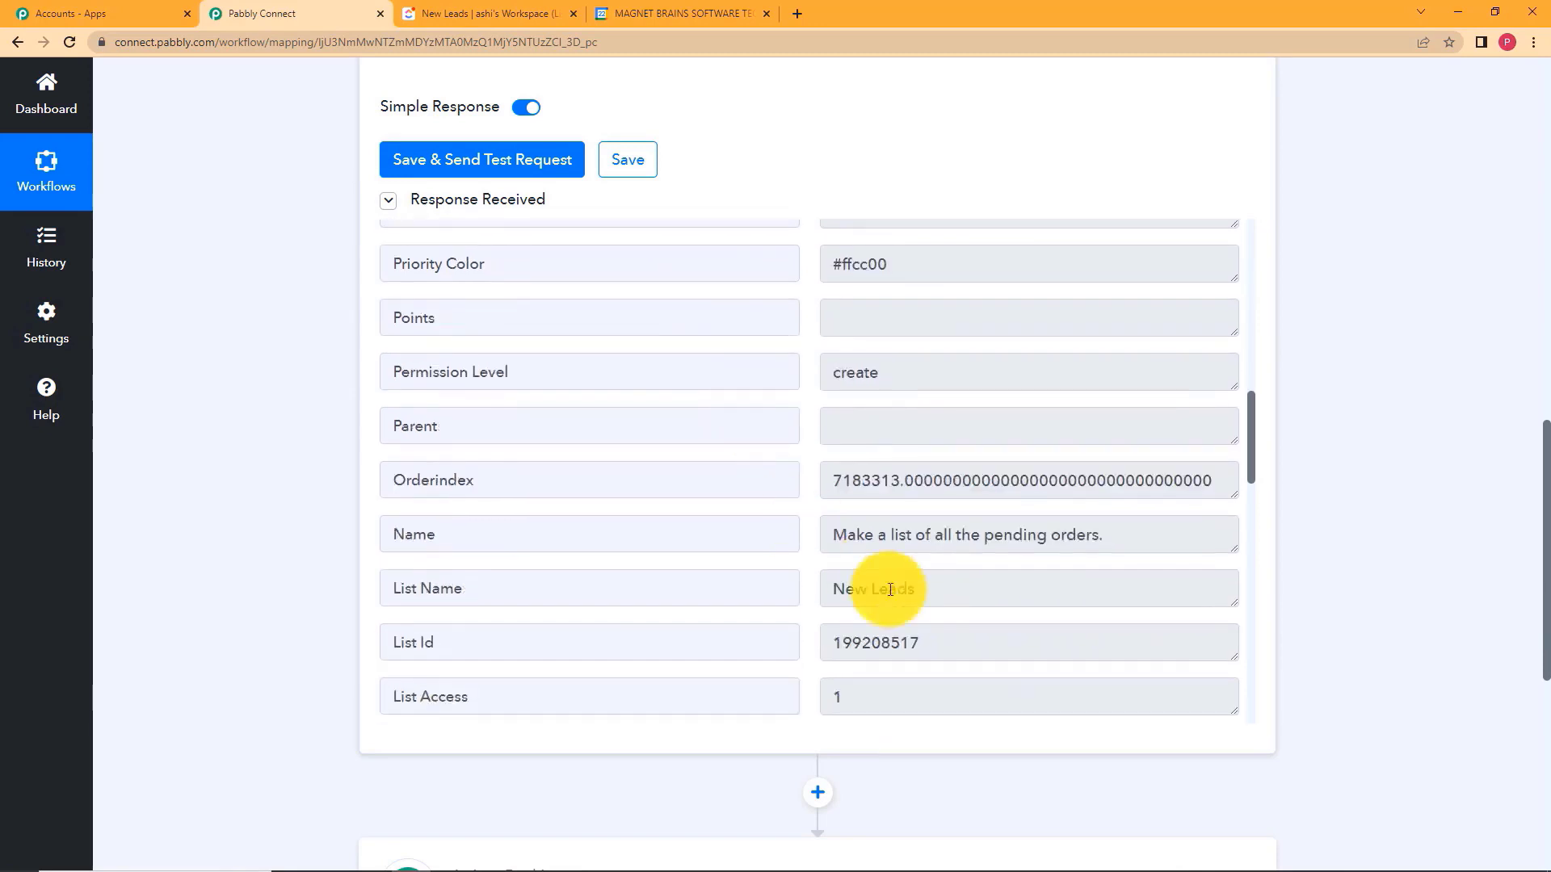
{"action": "left_click_drag", "start_coordinate": [1125, 533], "coordinate": [806, 531]}
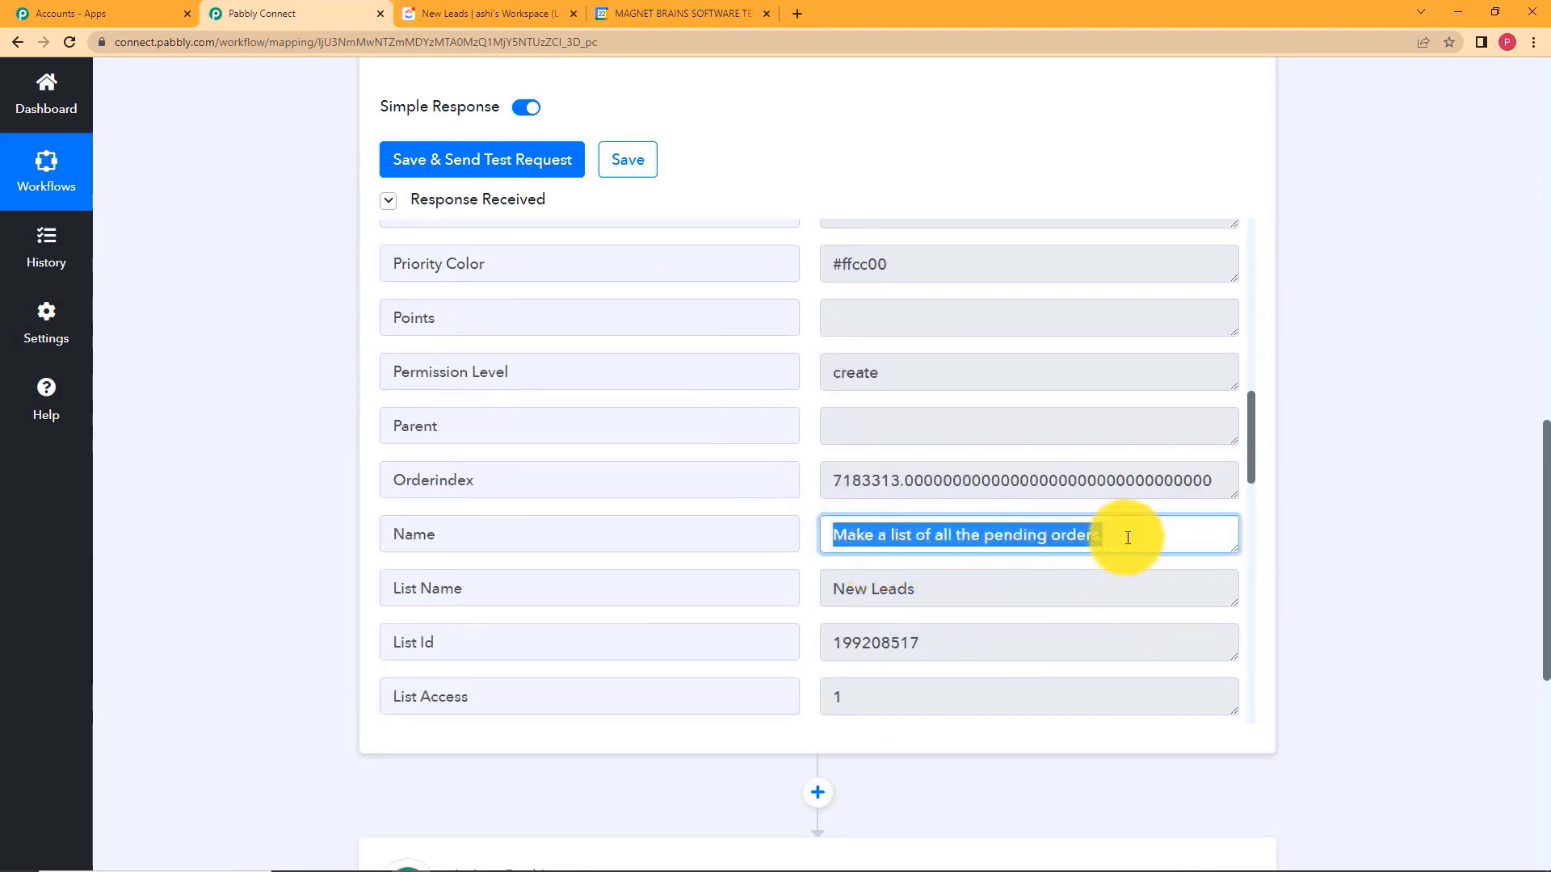
{"action": "left_click_drag", "start_coordinate": [959, 595], "coordinate": [796, 560]}
{"action": "scroll", "coordinate": [879, 516], "scroll_direction": "up", "scroll_amount": 9}
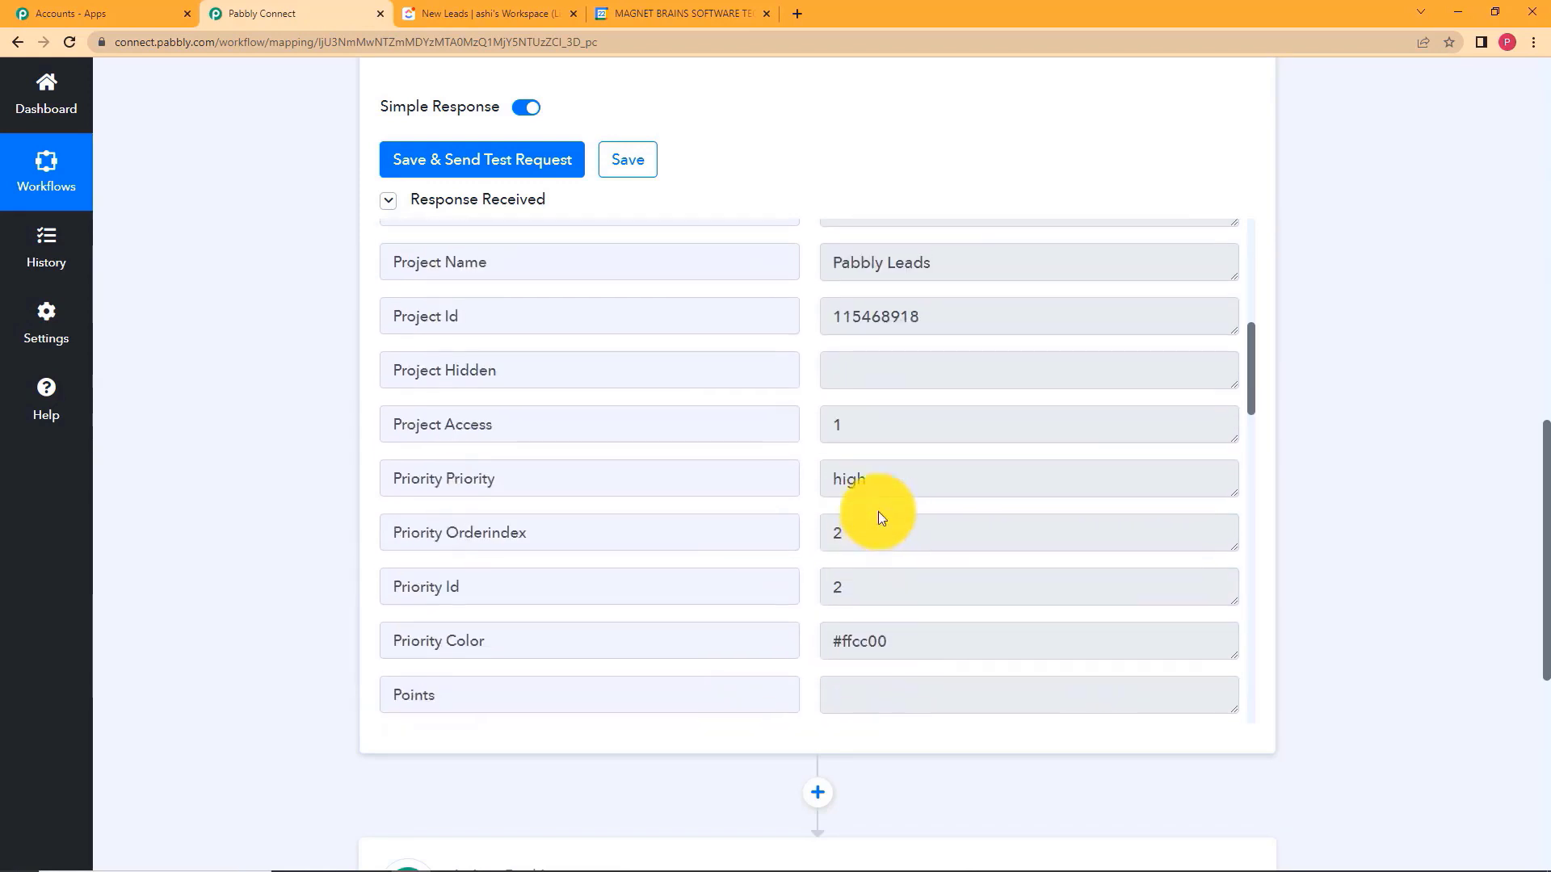
{"action": "left_click_drag", "start_coordinate": [937, 628], "coordinate": [821, 633]}
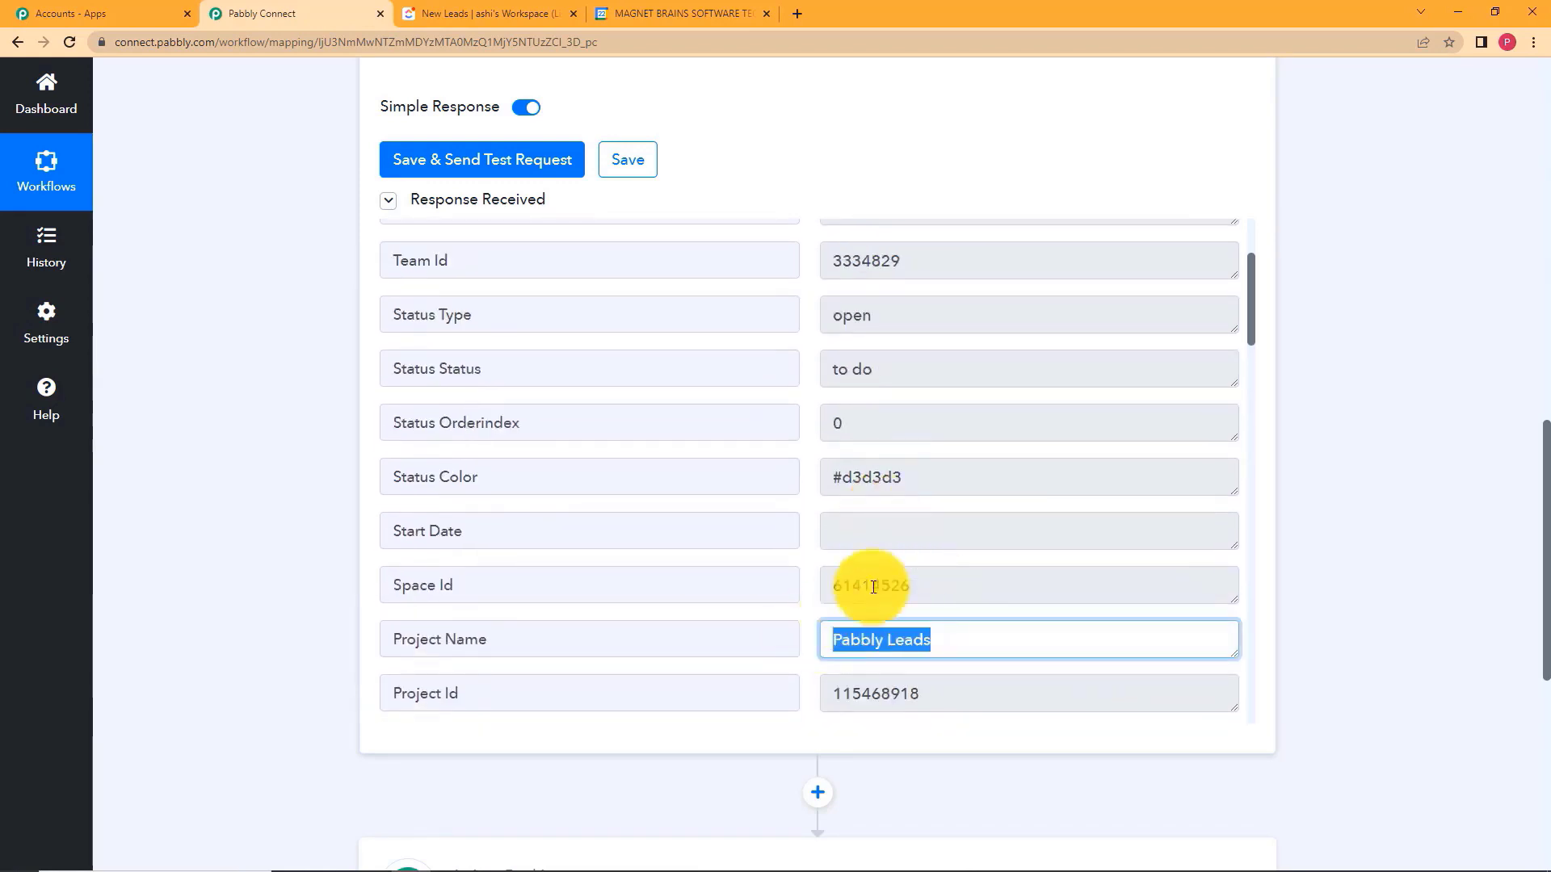
{"action": "scroll", "coordinate": [871, 565], "scroll_direction": "up", "scroll_amount": 3}
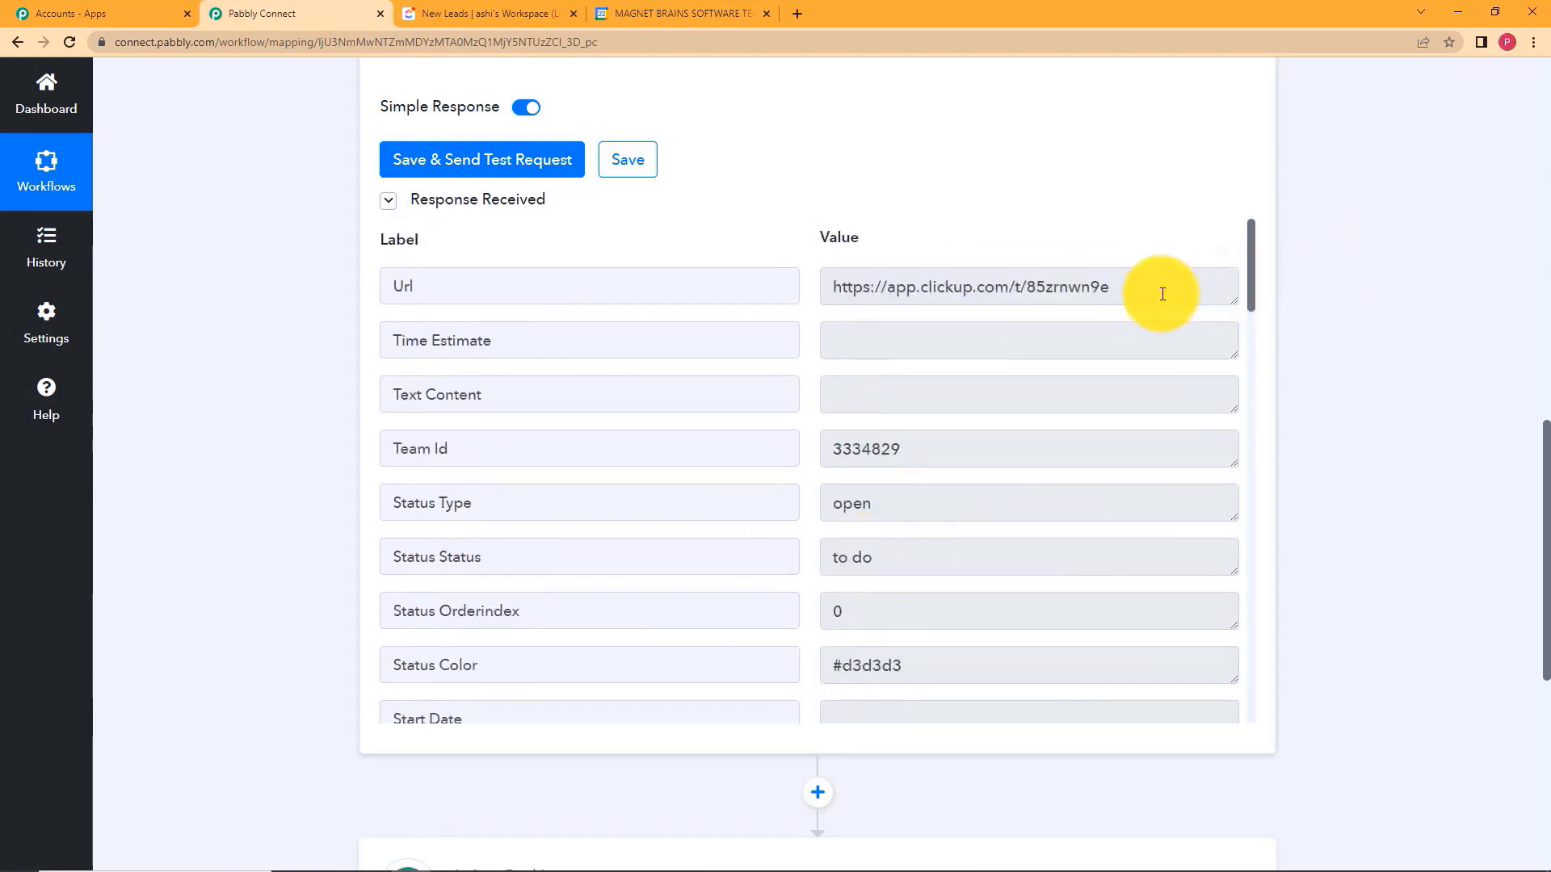
Check the task URL and the assignee's username in the ClickUp trigger response, and review the trigger's settings.
{"action": "left_click_drag", "start_coordinate": [1165, 290], "coordinate": [695, 309]}
{"action": "scroll", "coordinate": [893, 419], "scroll_direction": "down", "scroll_amount": 15}
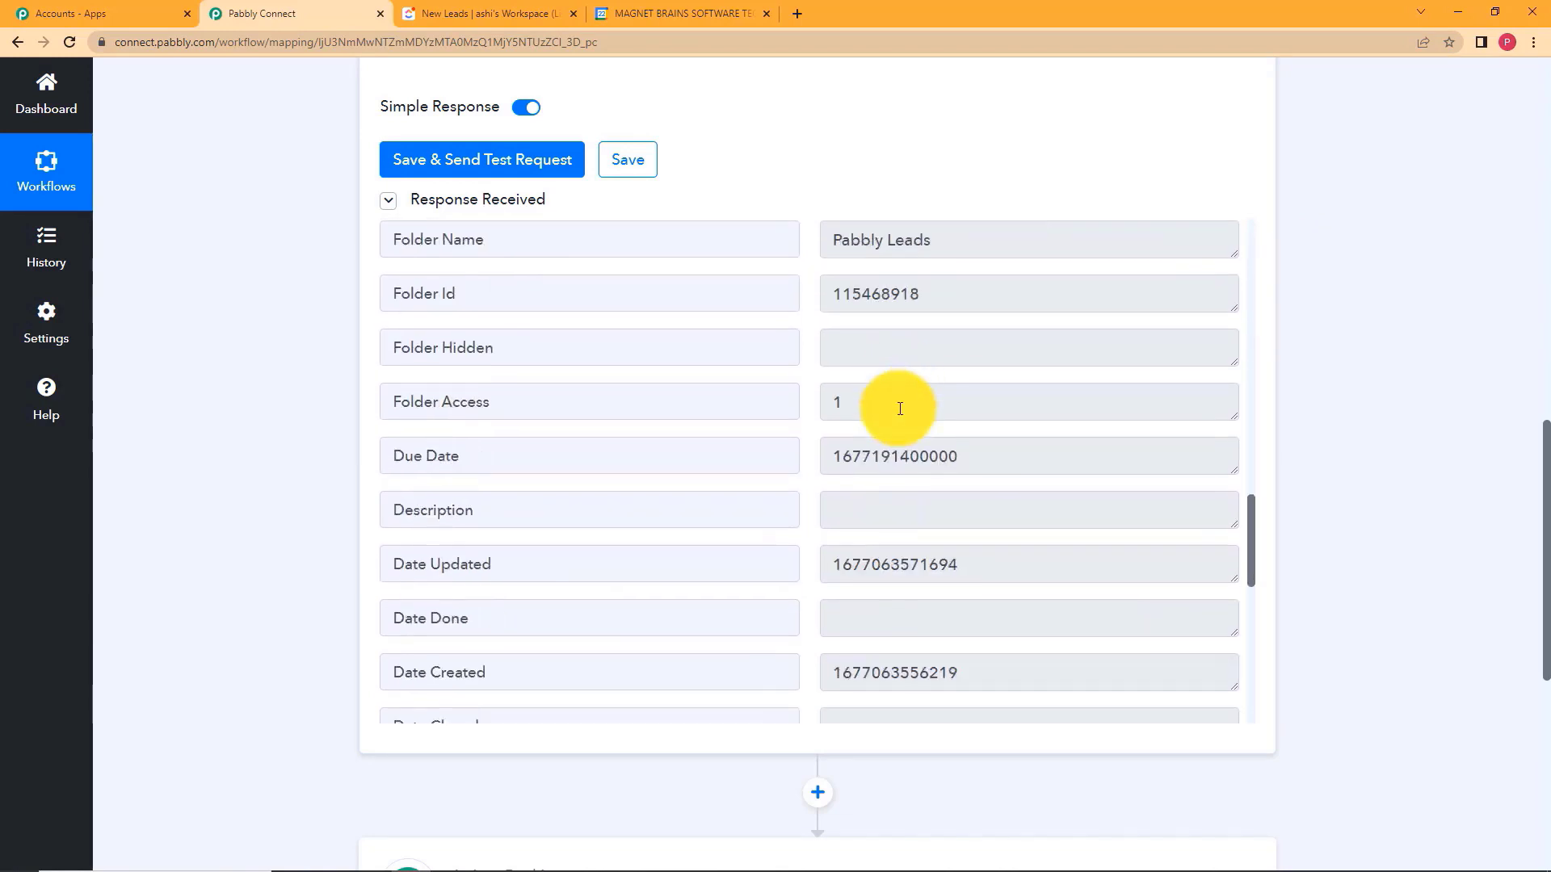
{"action": "scroll", "coordinate": [899, 408], "scroll_direction": "down", "scroll_amount": 3}
{"action": "left_click_drag", "start_coordinate": [938, 415], "coordinate": [792, 419]}
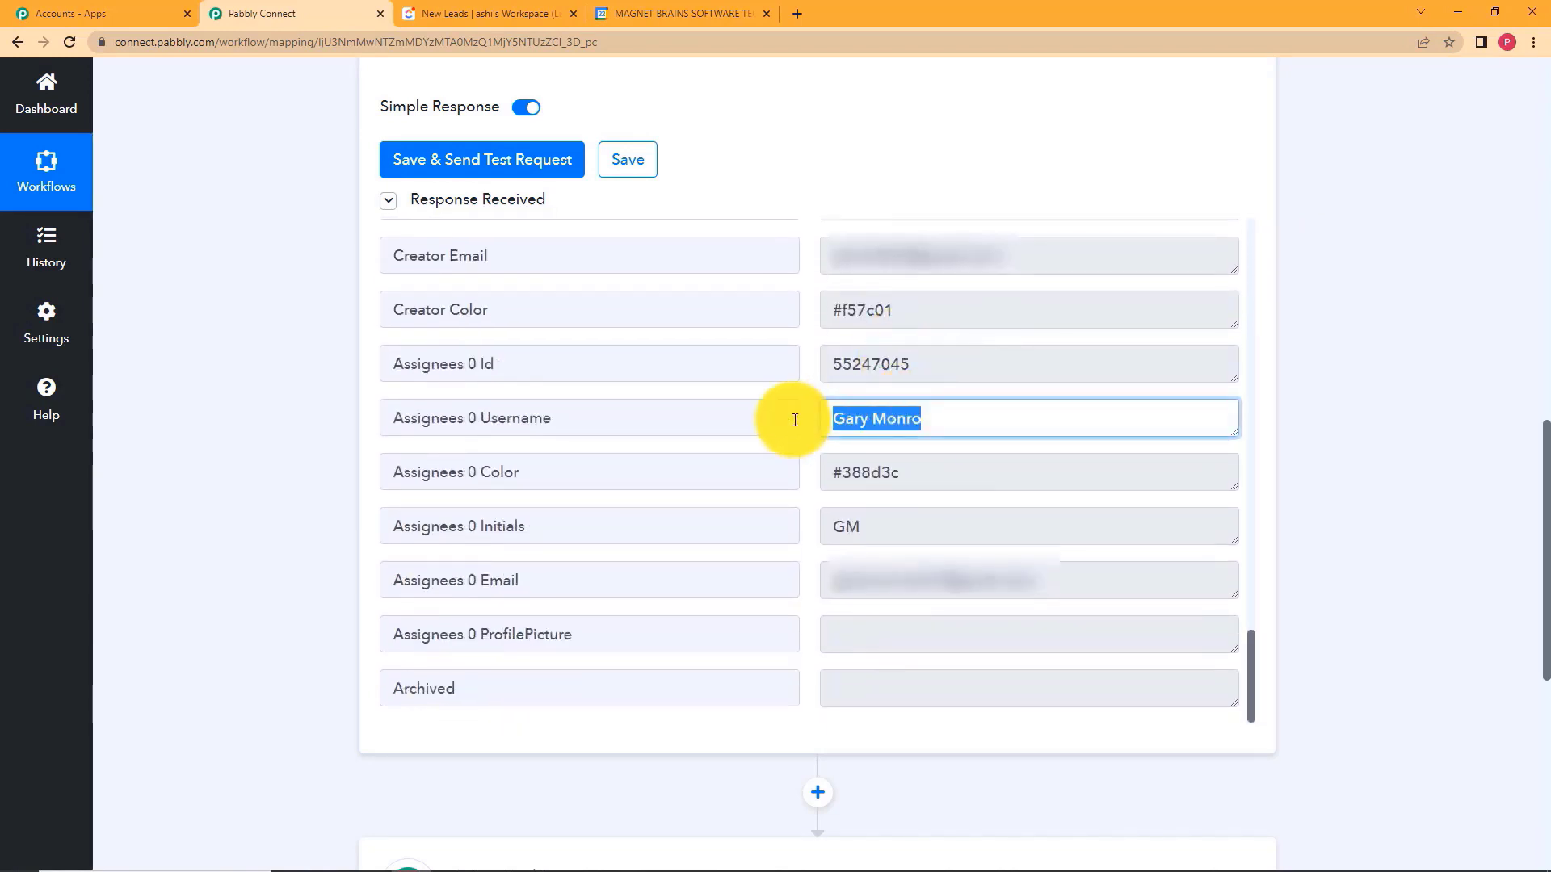
{"action": "left_click", "coordinate": [823, 454]}
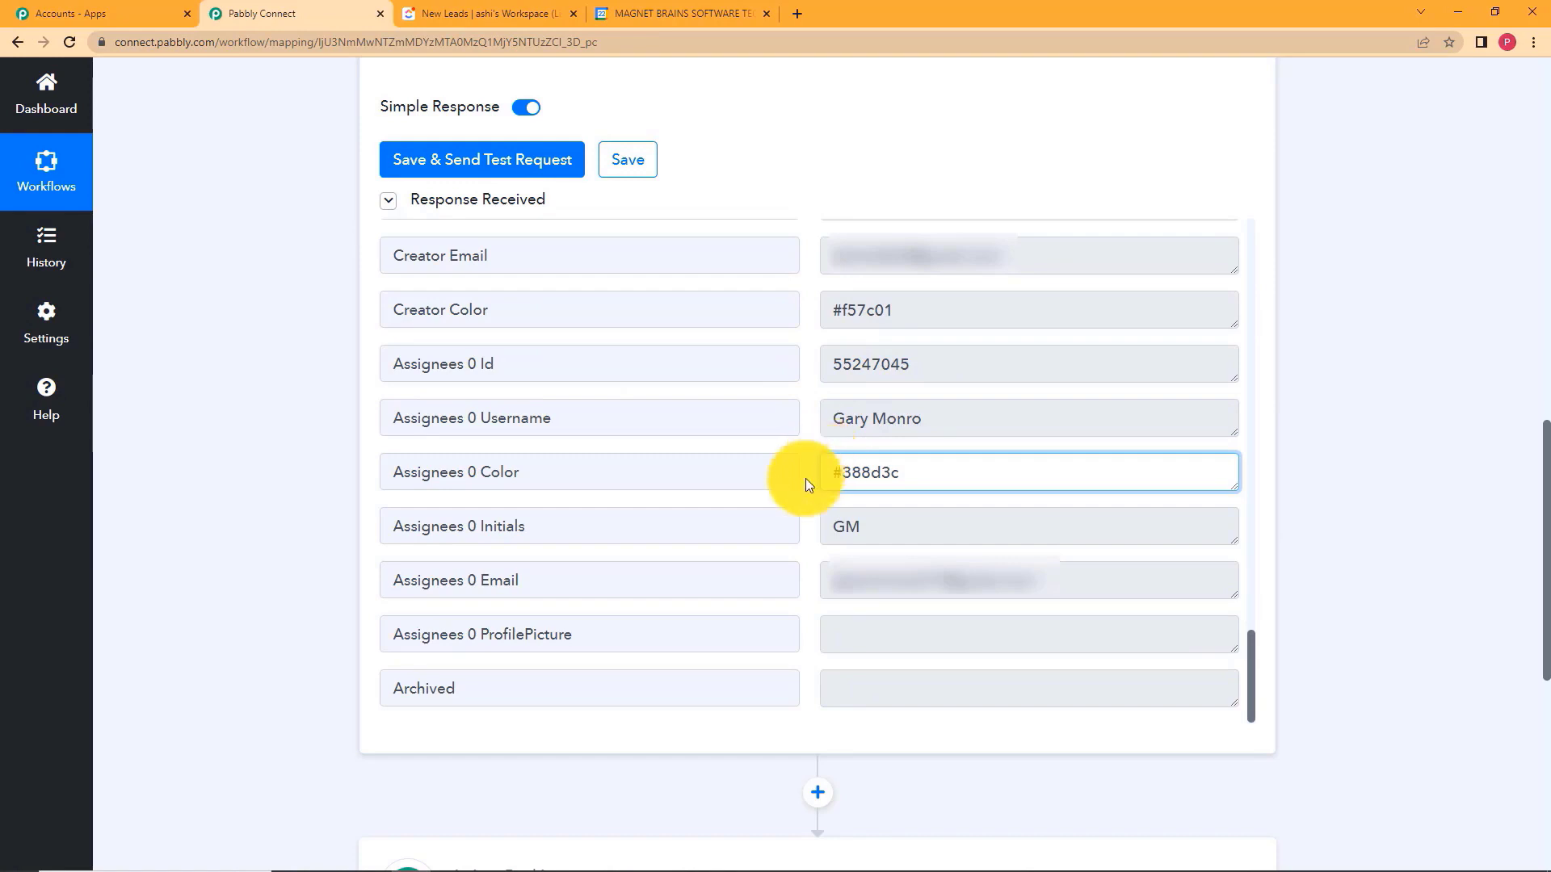
{"action": "left_click", "coordinate": [806, 478]}
{"action": "scroll", "coordinate": [252, 494], "scroll_direction": "up", "scroll_amount": 1}
{"action": "scroll", "coordinate": [256, 491], "scroll_direction": "up", "scroll_amount": 12}
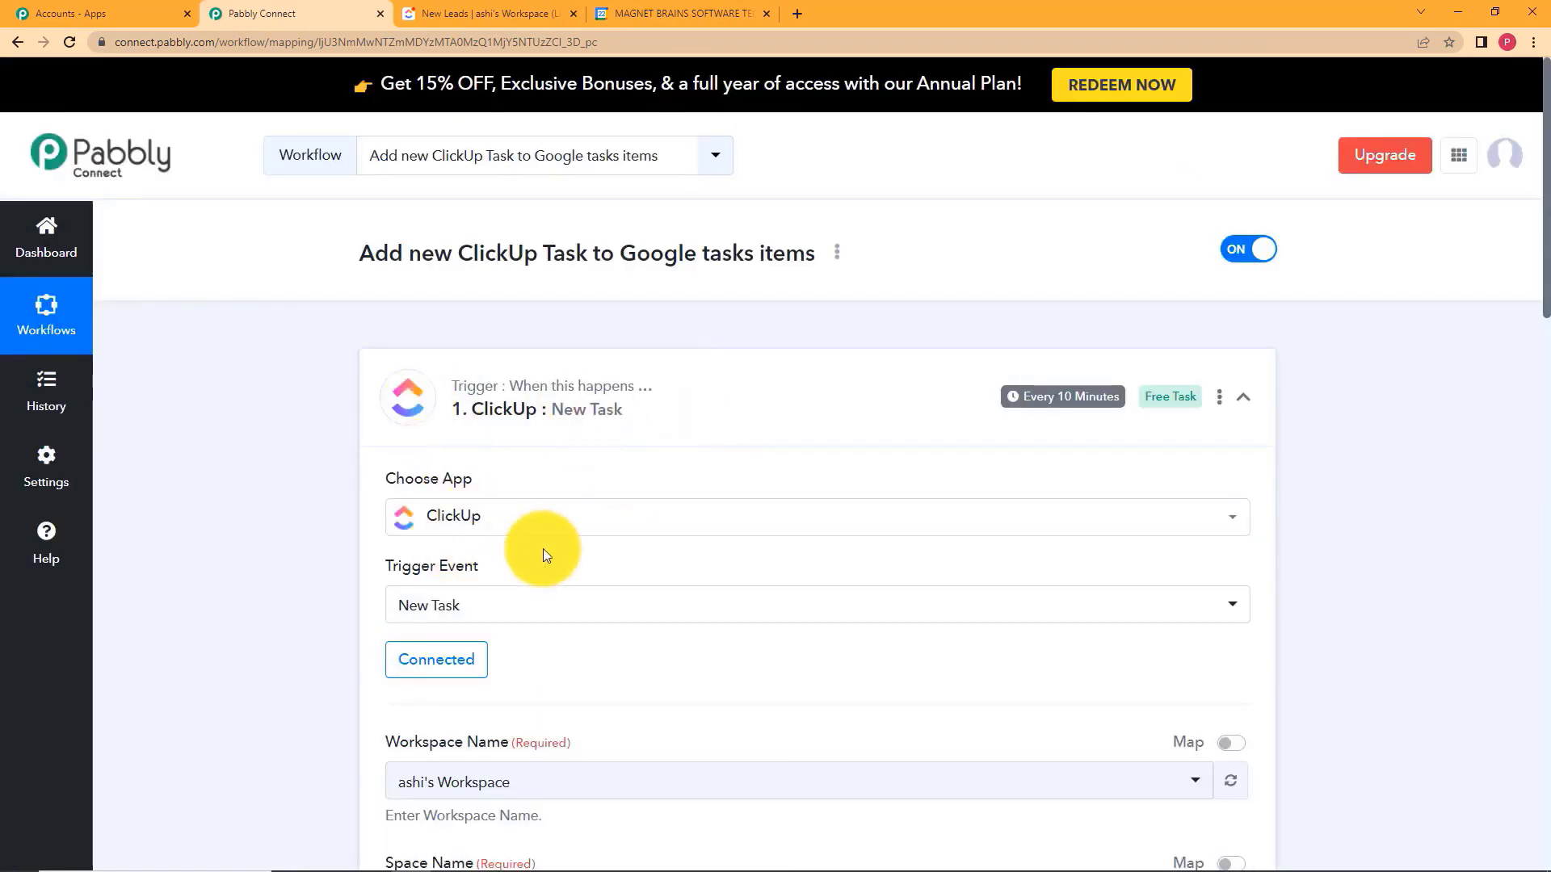
Open the workflow's second step for app selection and examine the trigger response's Due Date, Date Updated, Date Created and Description values.
{"action": "scroll", "coordinate": [283, 540], "scroll_direction": "down", "scroll_amount": 15}
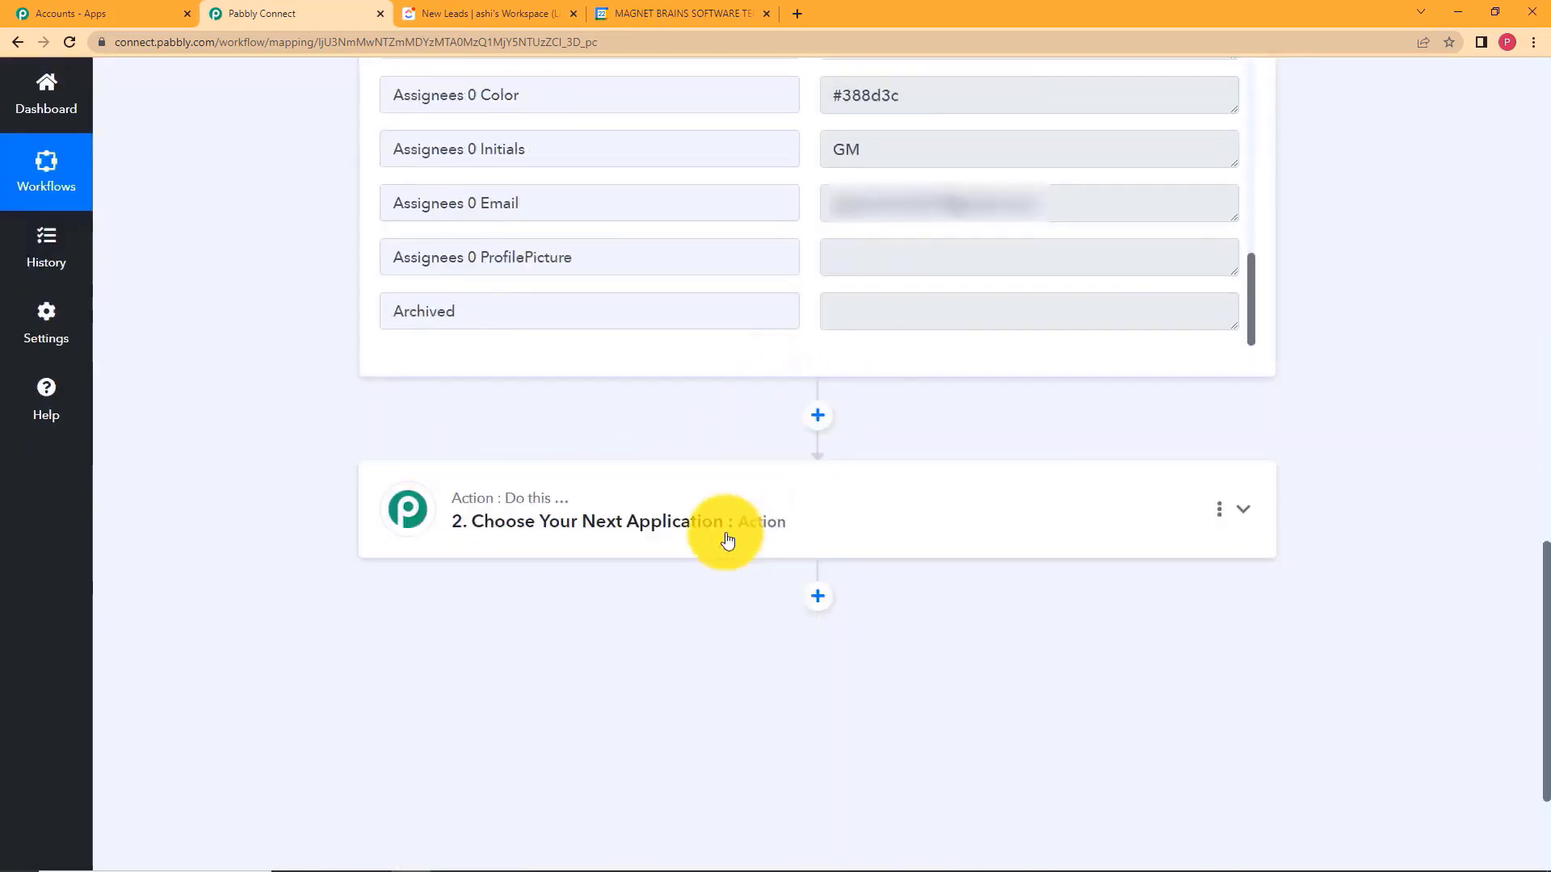
{"action": "left_click", "coordinate": [710, 492]}
{"action": "scroll", "coordinate": [232, 415], "scroll_direction": "up", "scroll_amount": 3}
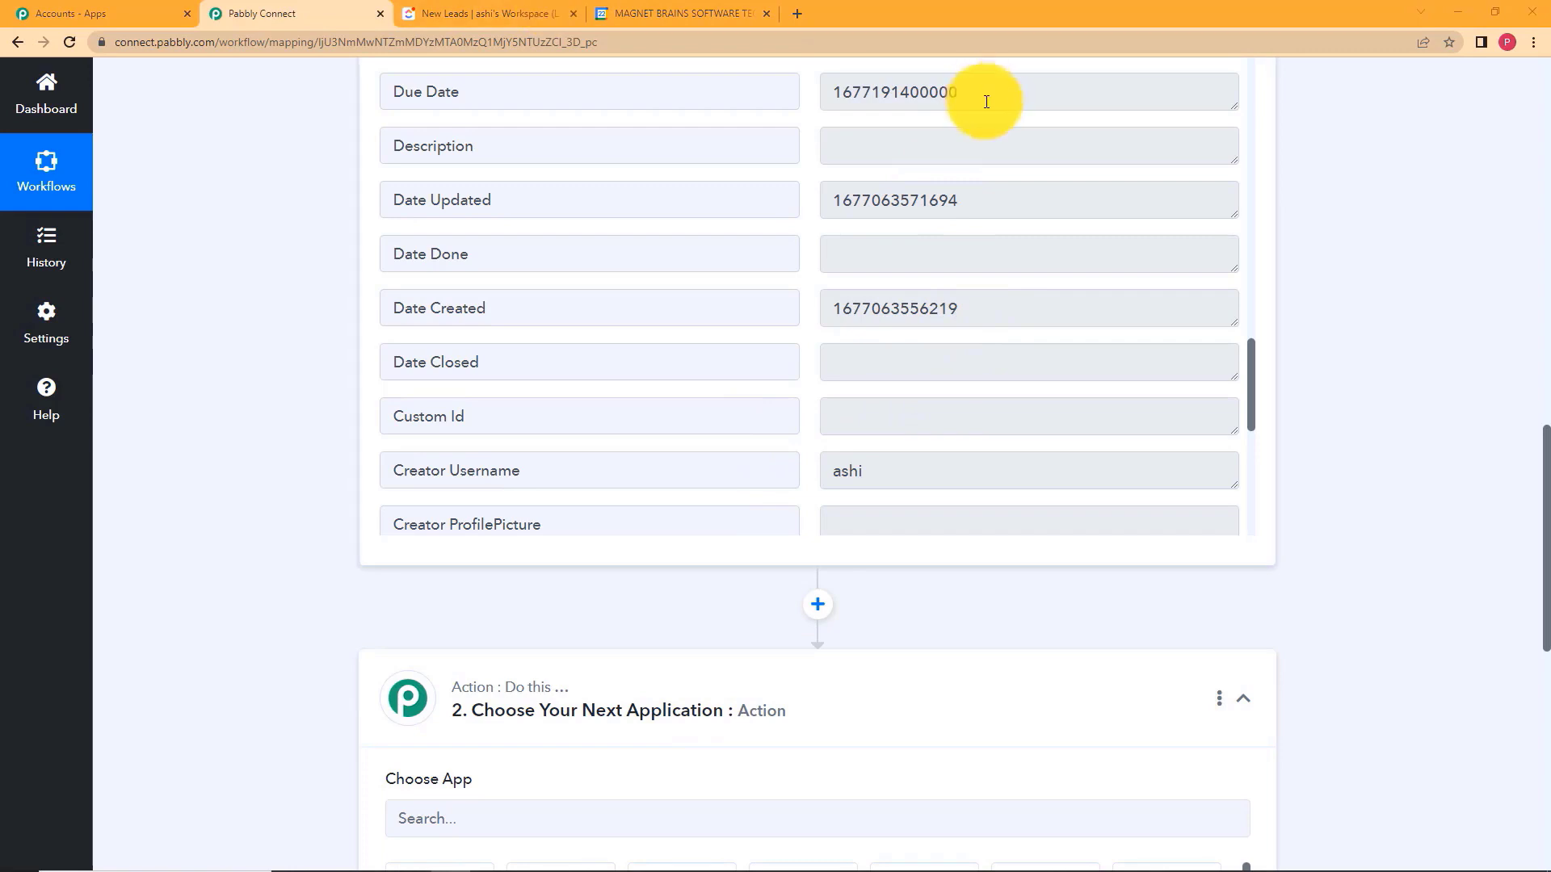
{"action": "left_click_drag", "start_coordinate": [994, 100], "coordinate": [832, 97]}
{"action": "left_click_drag", "start_coordinate": [998, 199], "coordinate": [870, 198]}
{"action": "left_click_drag", "start_coordinate": [987, 309], "coordinate": [834, 309]}
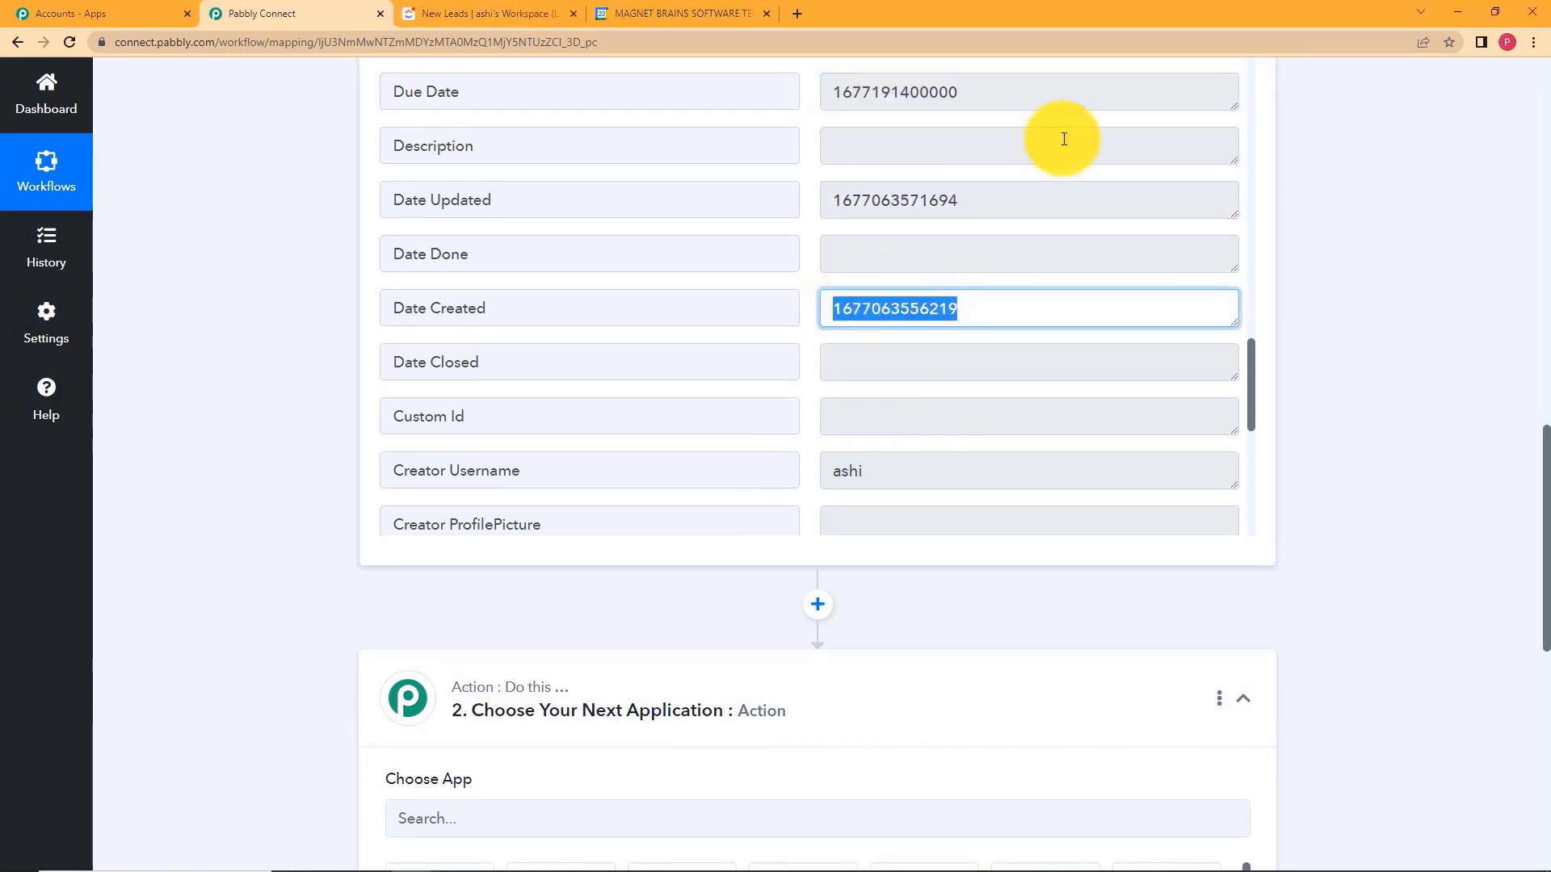
{"action": "left_click", "coordinate": [993, 134]}
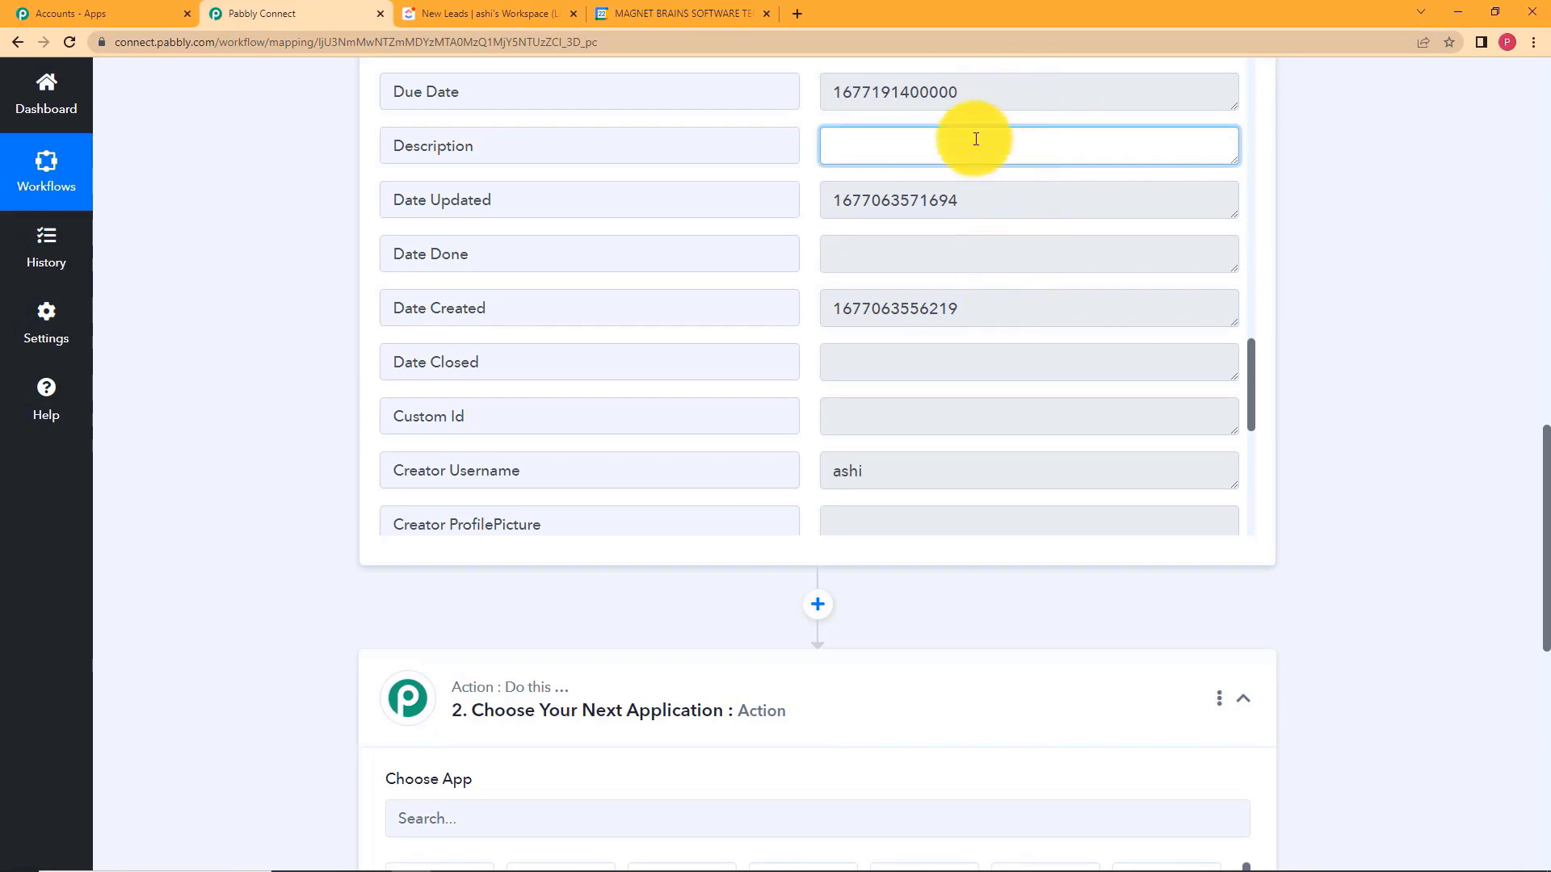
Check the due dates in ClickUp's New Leads list and the task's date in Google Calendar's Tasks.
{"action": "left_click", "coordinate": [436, 13]}
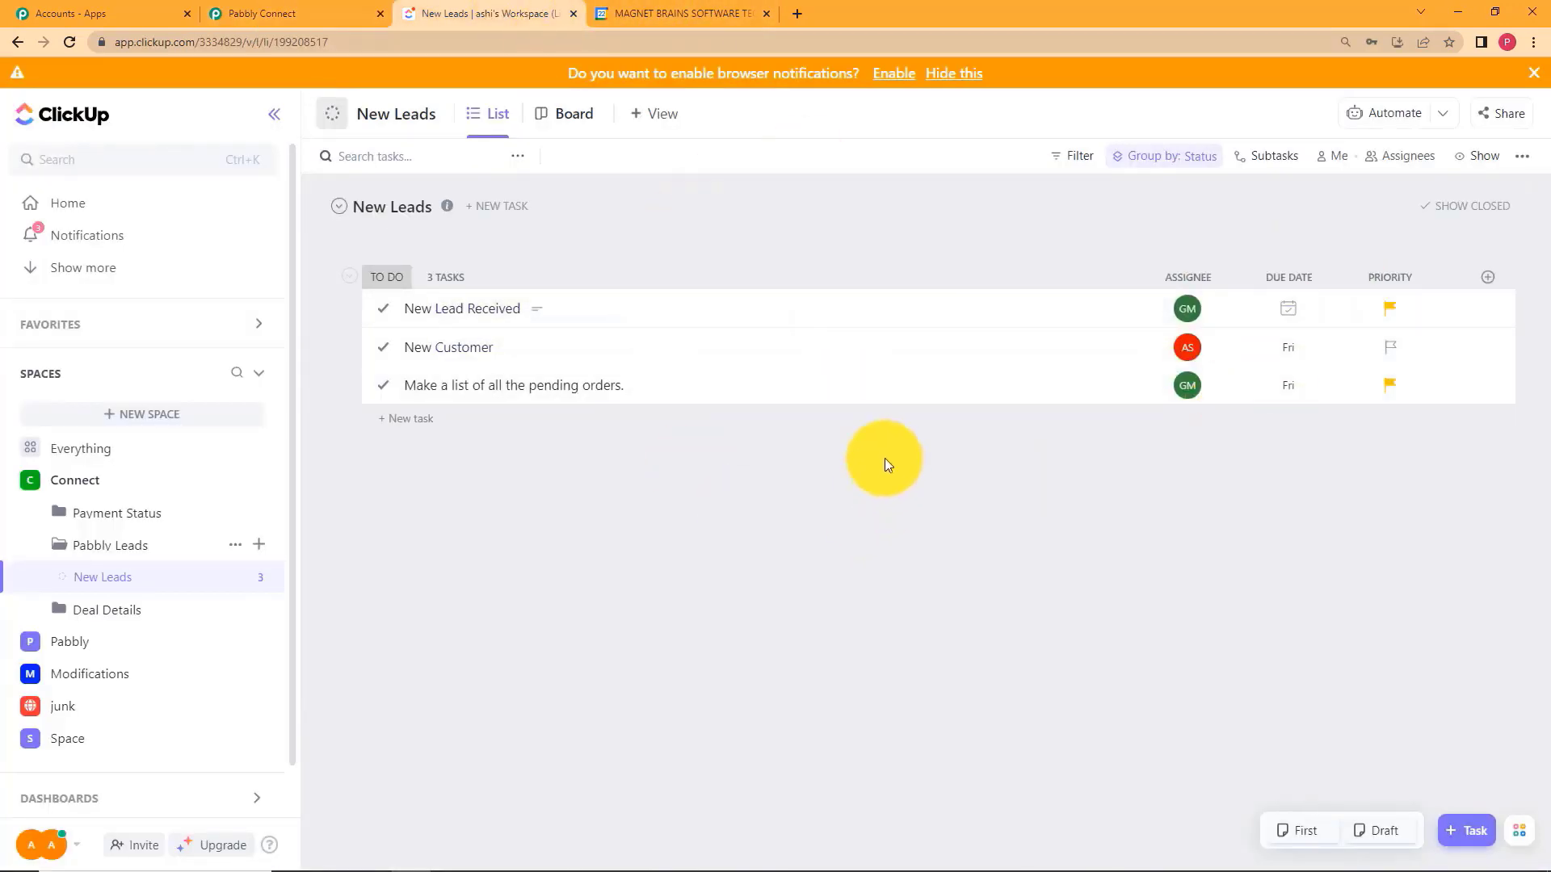
{"action": "left_click", "coordinate": [353, 8]}
{"action": "left_click", "coordinate": [727, 12]}
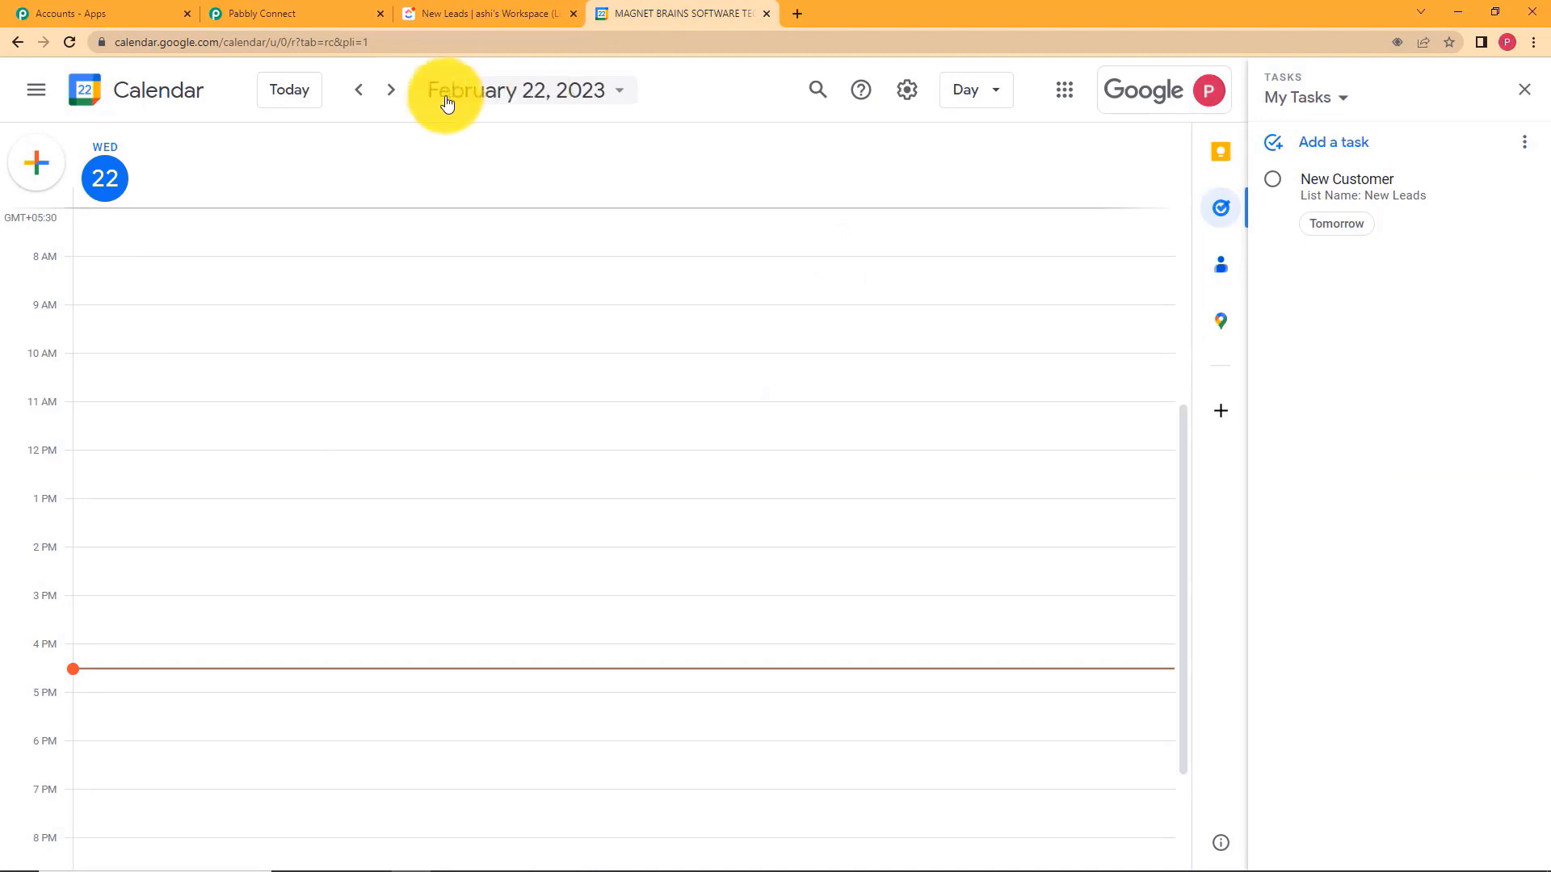
In Pabbly Connect, set the action app to Date/Time Formatter by Pabbly and its action event to Format Date Only.
{"action": "left_click", "coordinate": [331, 12]}
{"action": "scroll", "coordinate": [646, 617], "scroll_direction": "down", "scroll_amount": 5}
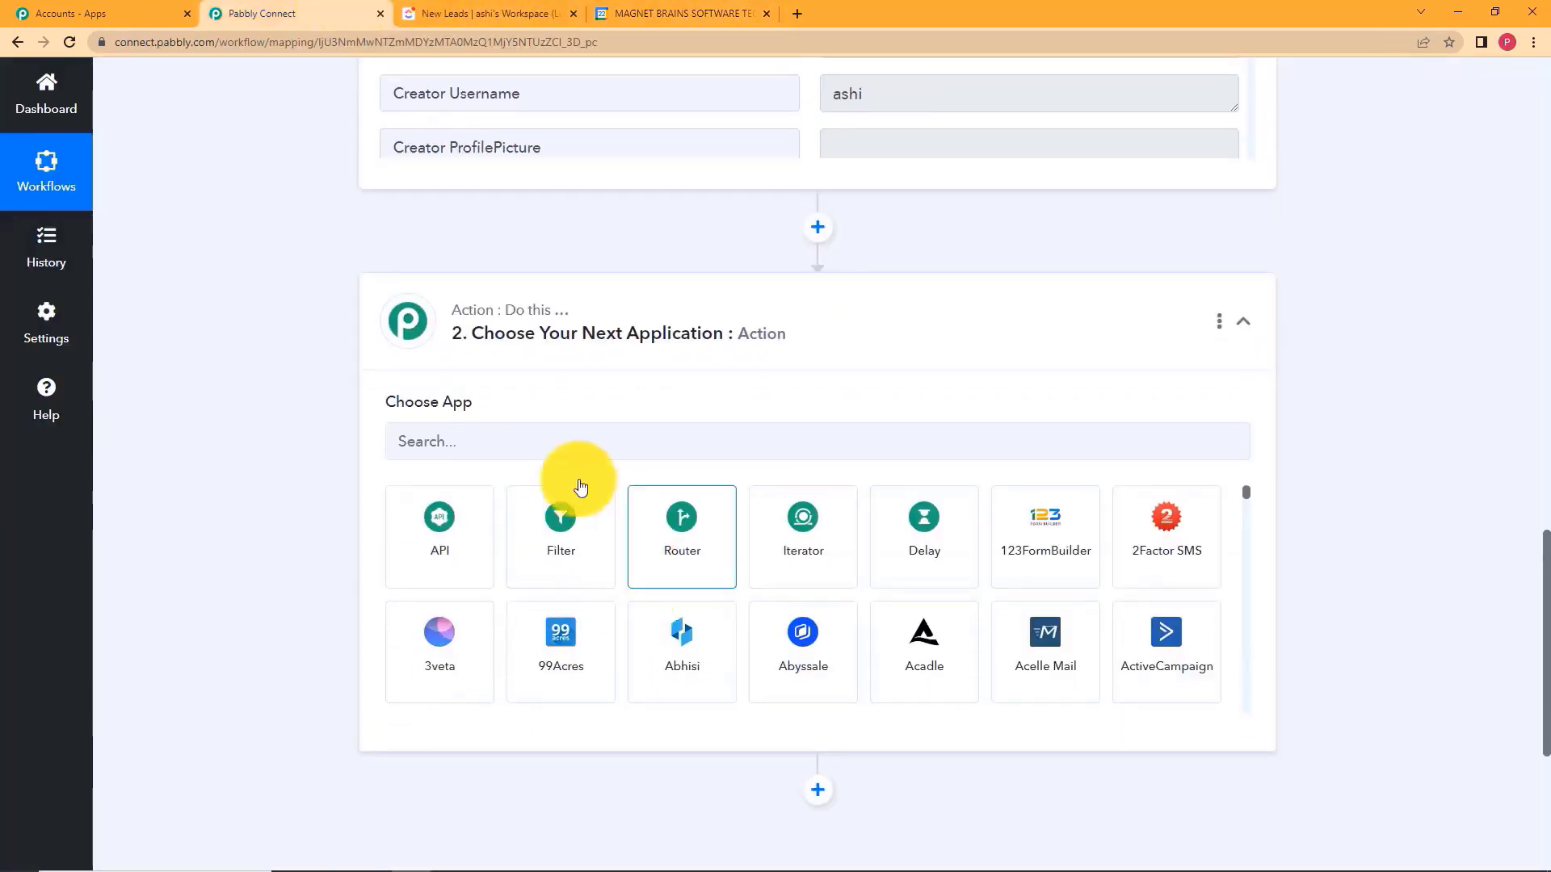
{"action": "left_click", "coordinate": [538, 457]}
{"action": "type", "text": "date"}
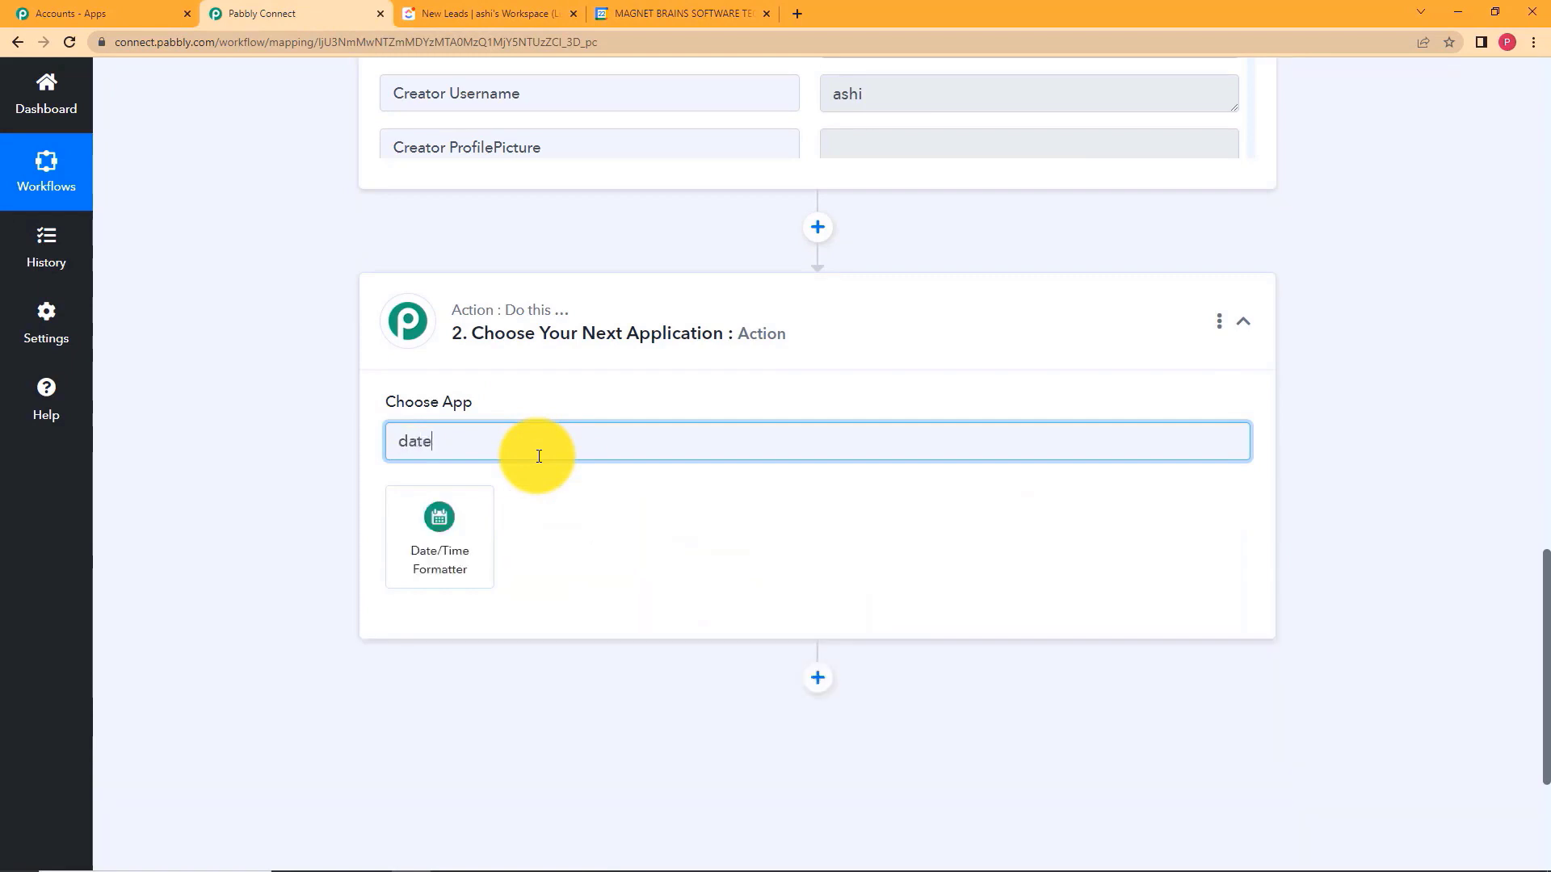
{"action": "left_click", "coordinate": [462, 539]}
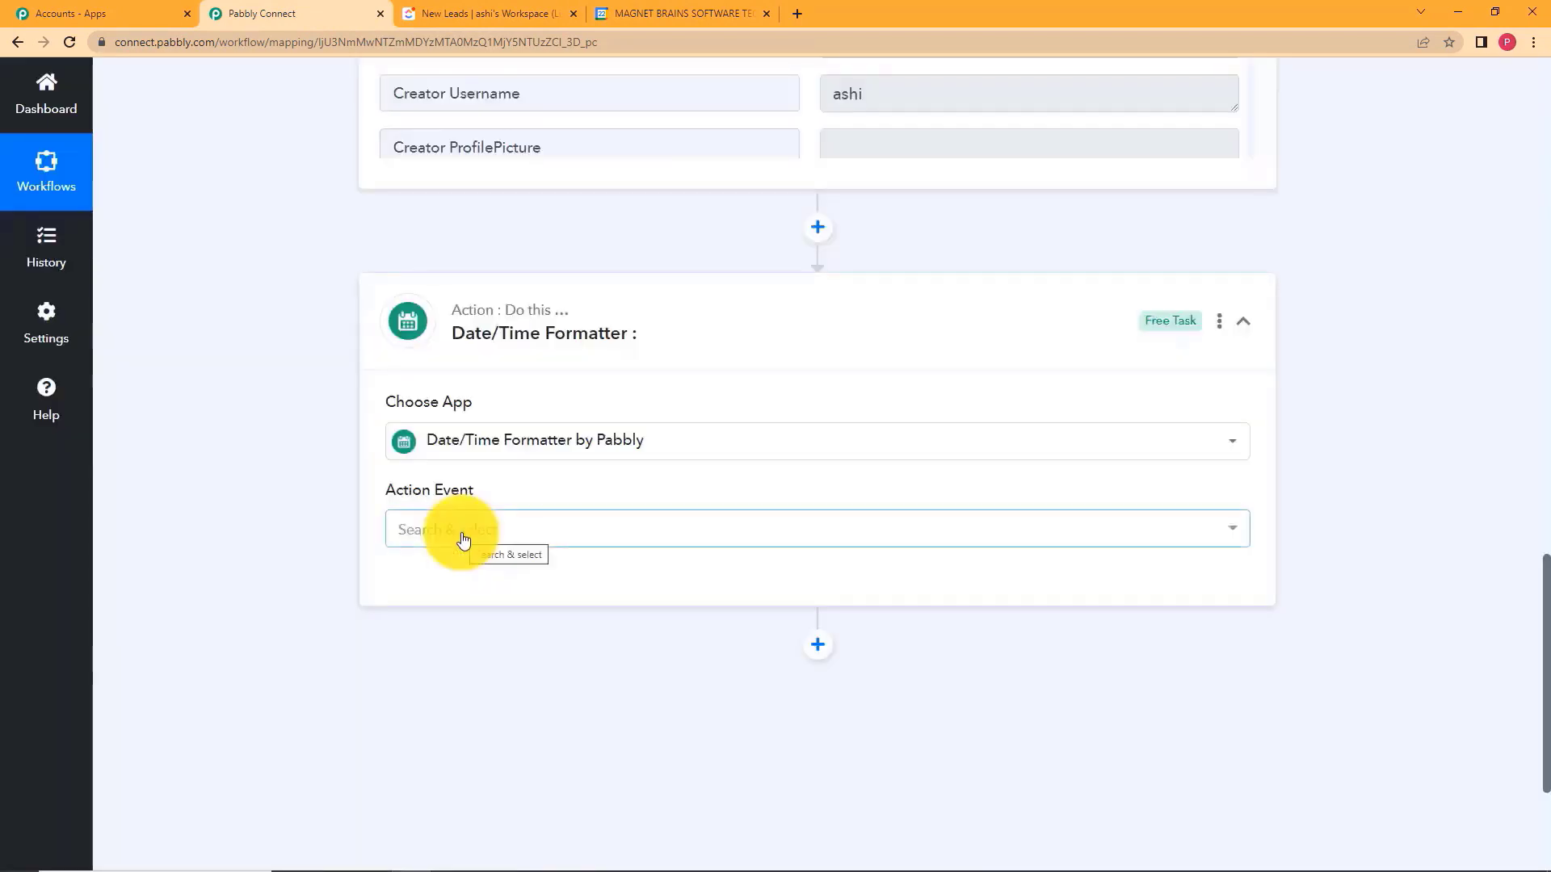
{"action": "left_click", "coordinate": [489, 533]}
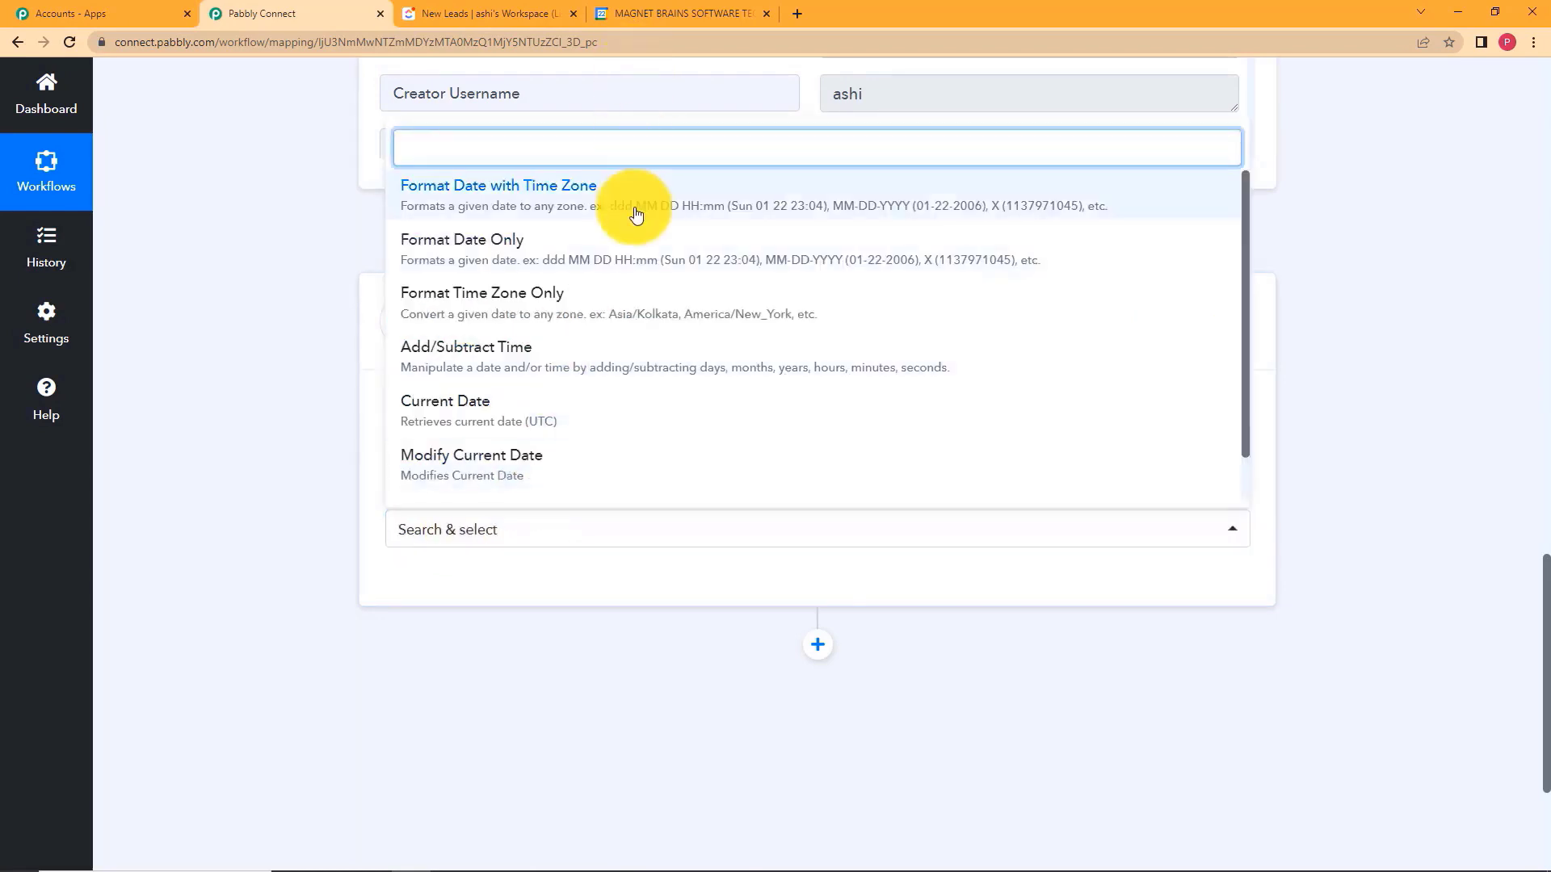
{"action": "left_click", "coordinate": [642, 257]}
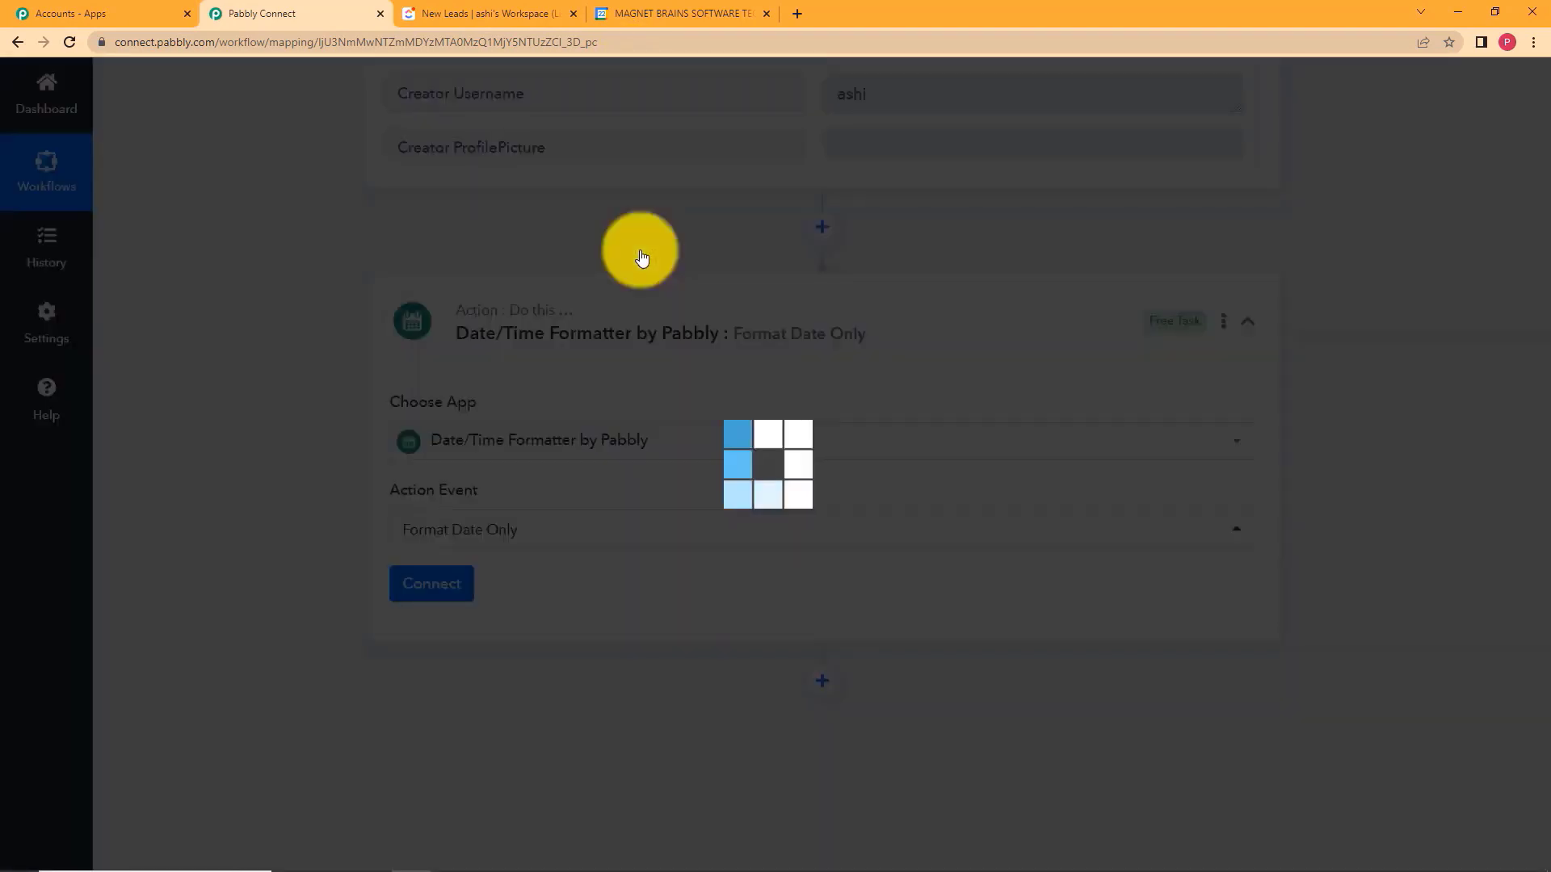
In ClickUp, check the due date of the pending orders task in its date picker.
{"action": "left_click", "coordinate": [517, 14]}
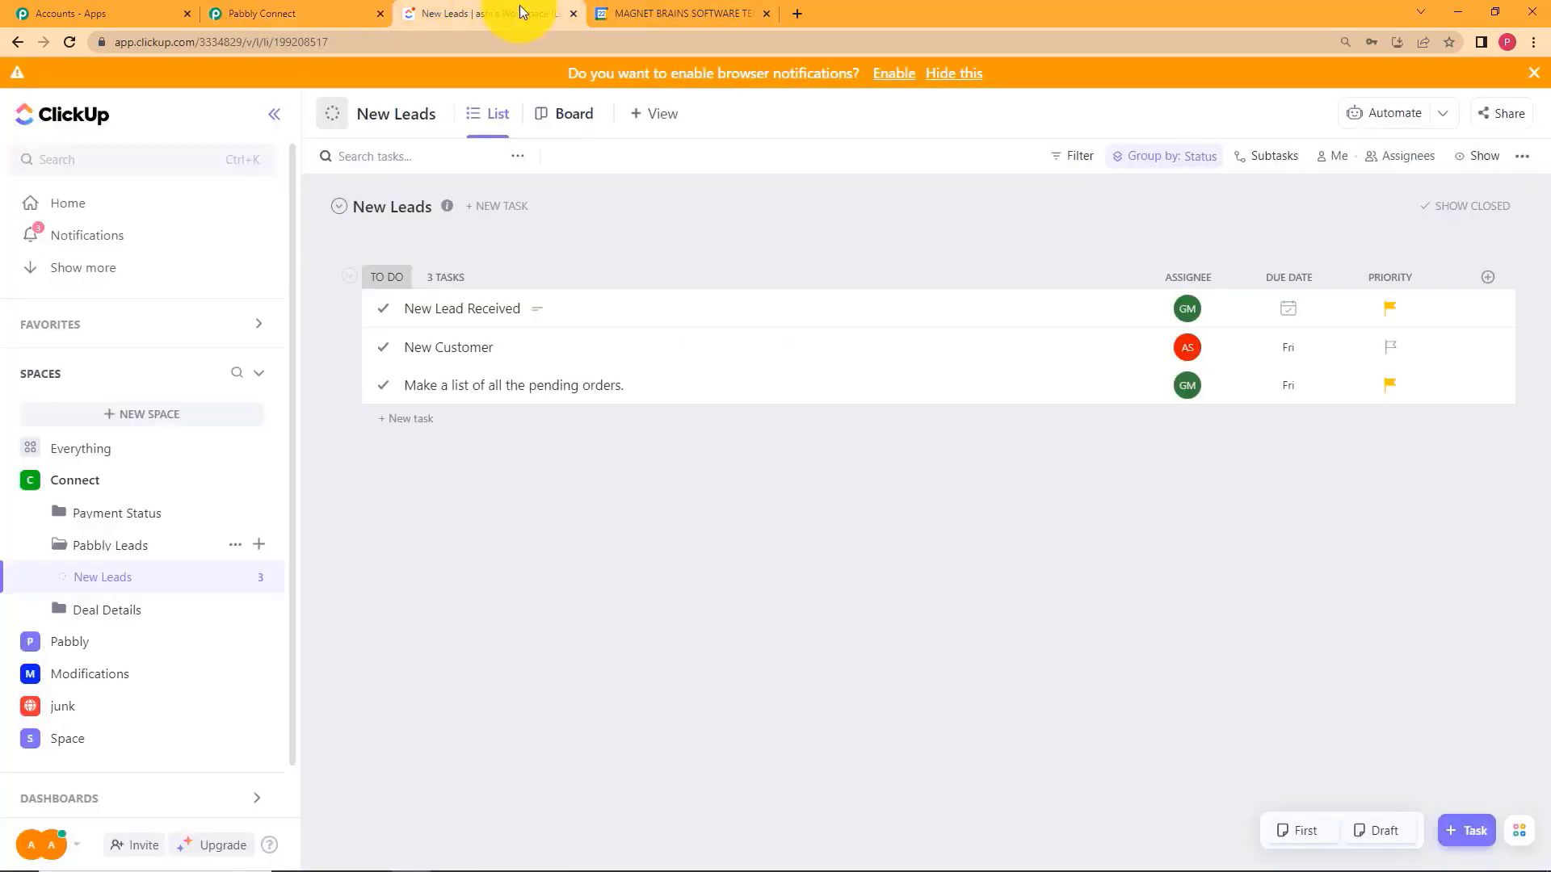
{"action": "left_click", "coordinate": [1294, 389]}
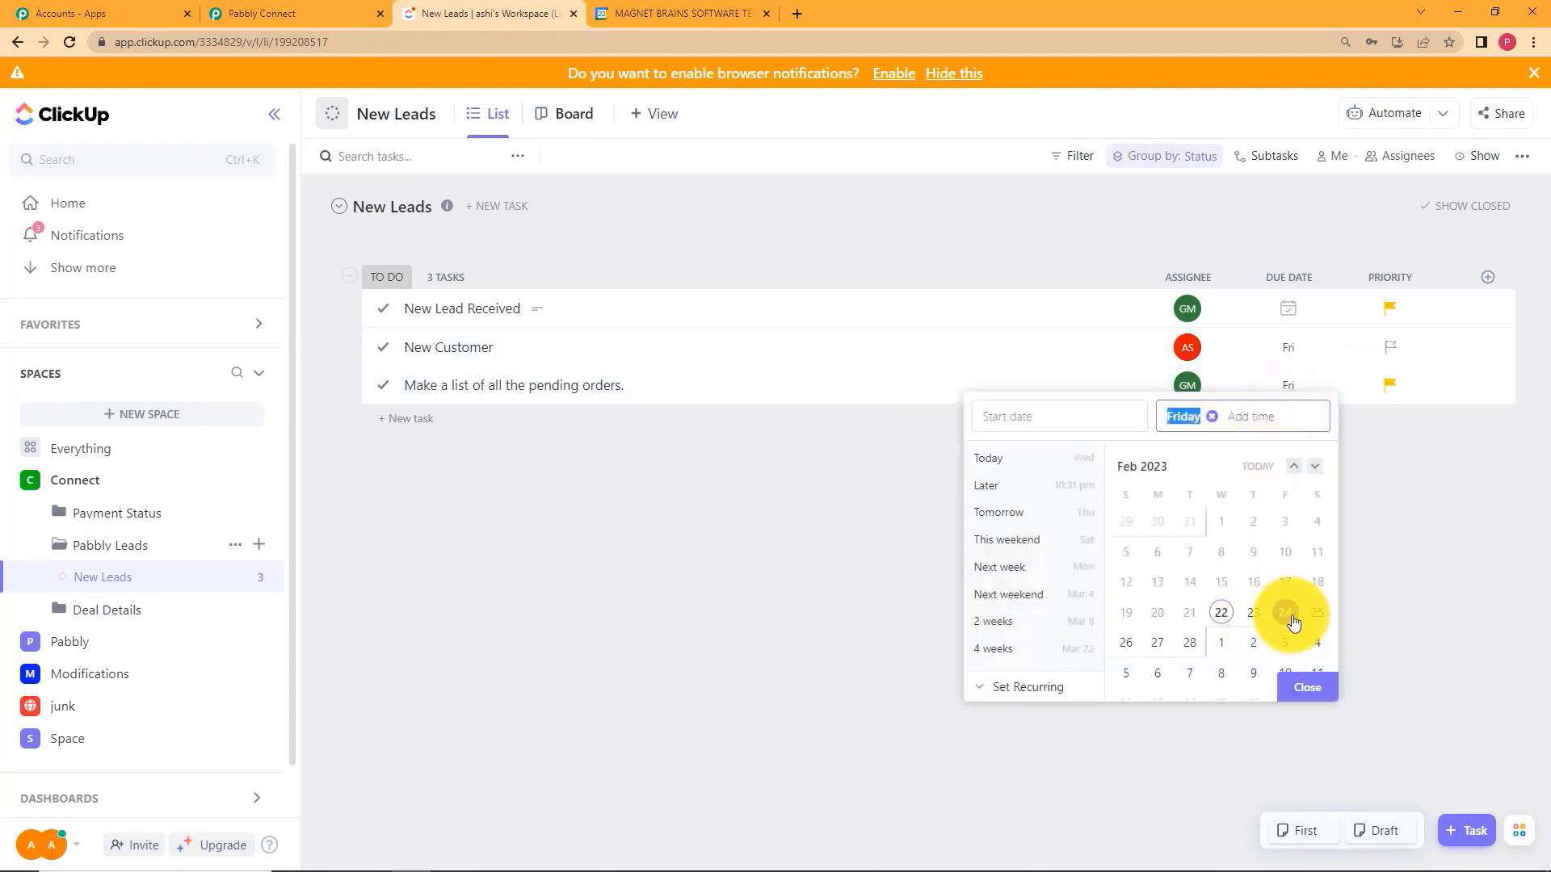
{"action": "left_click", "coordinate": [1391, 610]}
Return to Pabbly Connect and connect the Date/Time Formatter action.
{"action": "left_click", "coordinate": [294, 14]}
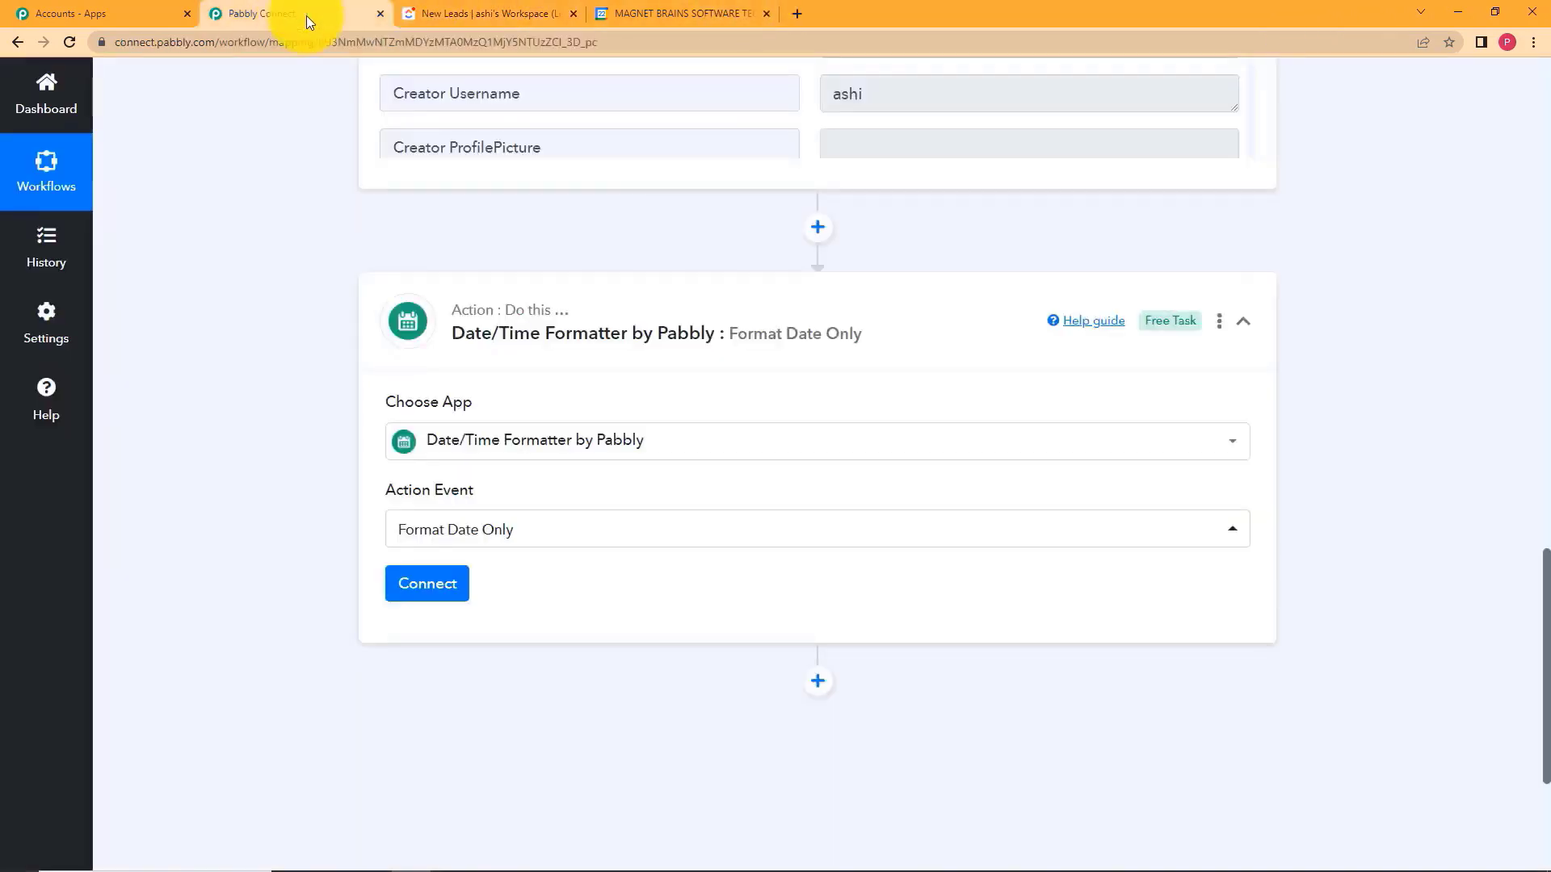
{"action": "scroll", "coordinate": [285, 452], "scroll_direction": "up", "scroll_amount": 5}
{"action": "scroll", "coordinate": [536, 535], "scroll_direction": "down", "scroll_amount": 4}
{"action": "scroll", "coordinate": [295, 546], "scroll_direction": "down", "scroll_amount": 7}
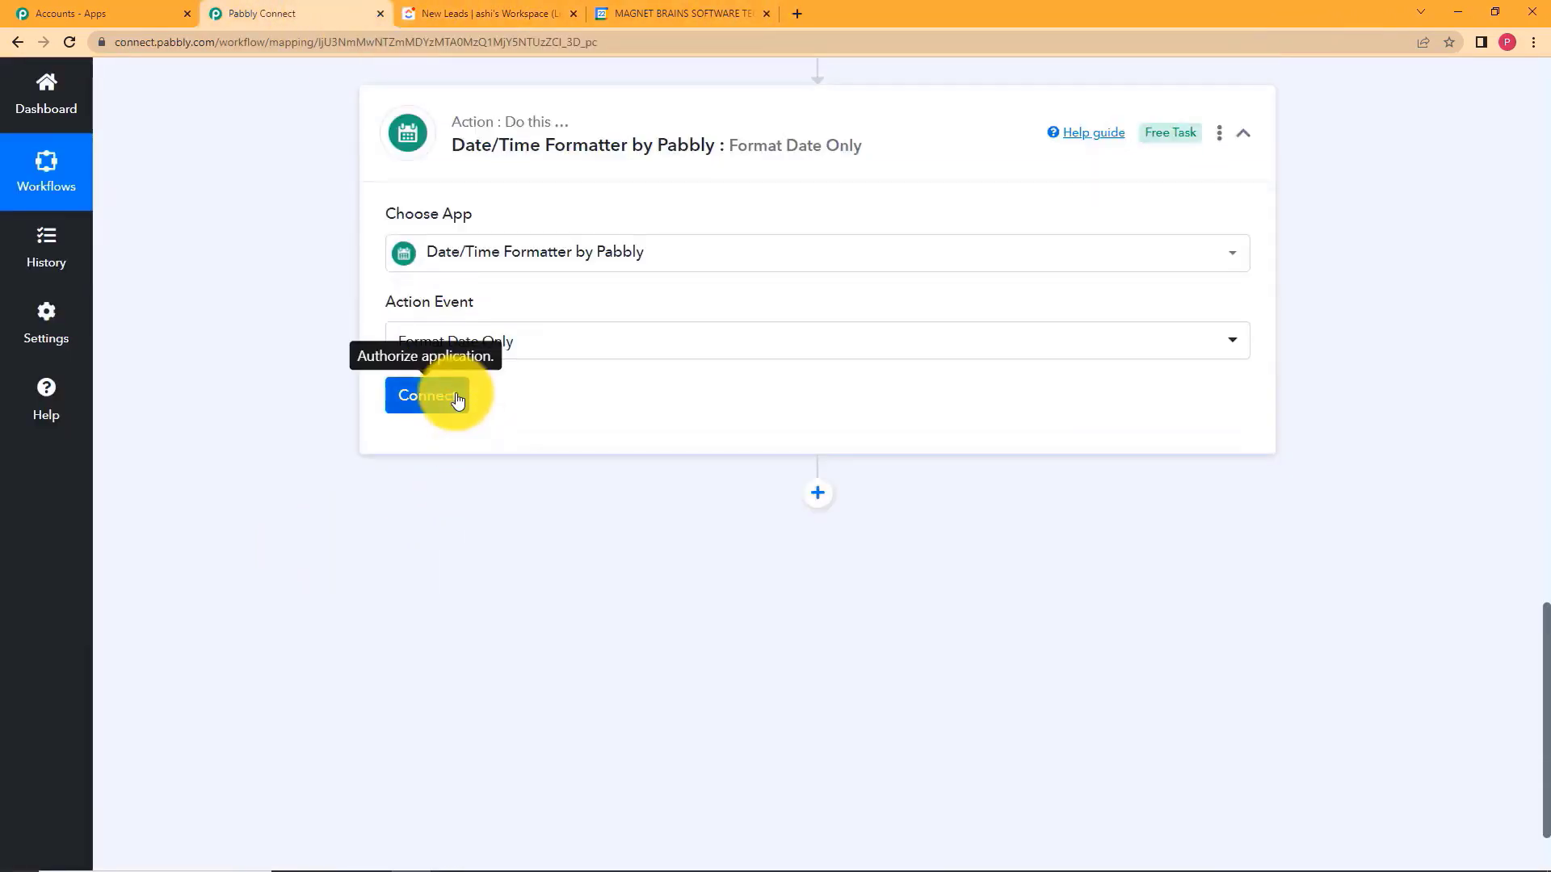
{"action": "left_click", "coordinate": [452, 404]}
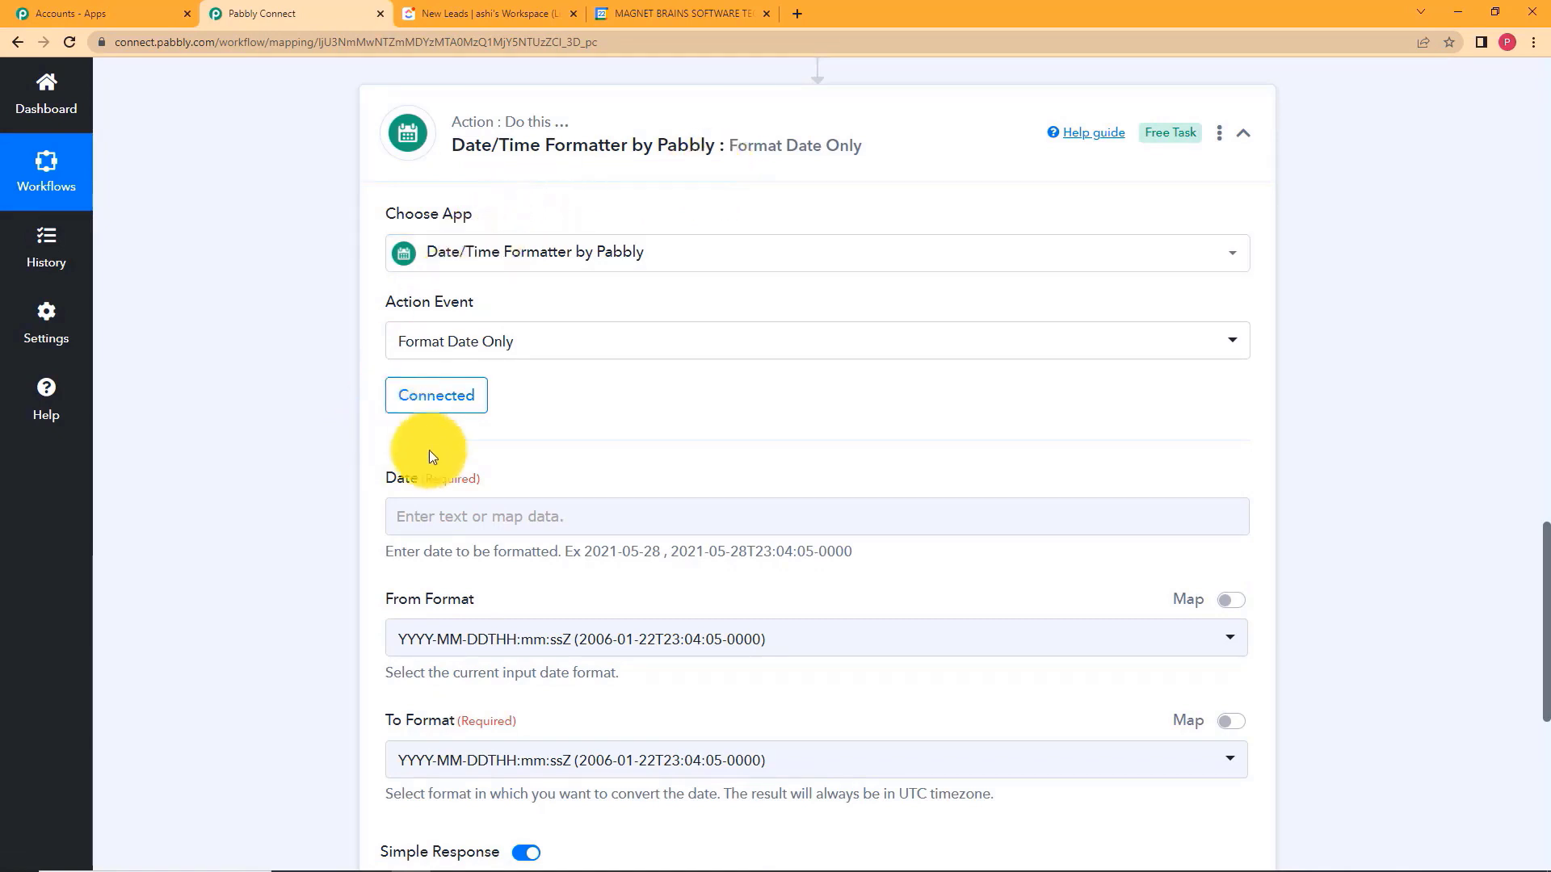
Check the formatter's Date field against the Due Date and Date Updated values in the ClickUp trigger response.
{"action": "scroll", "coordinate": [357, 474], "scroll_direction": "down", "scroll_amount": 1}
{"action": "scroll", "coordinate": [360, 481], "scroll_direction": "down", "scroll_amount": 1}
{"action": "left_click", "coordinate": [483, 327]}
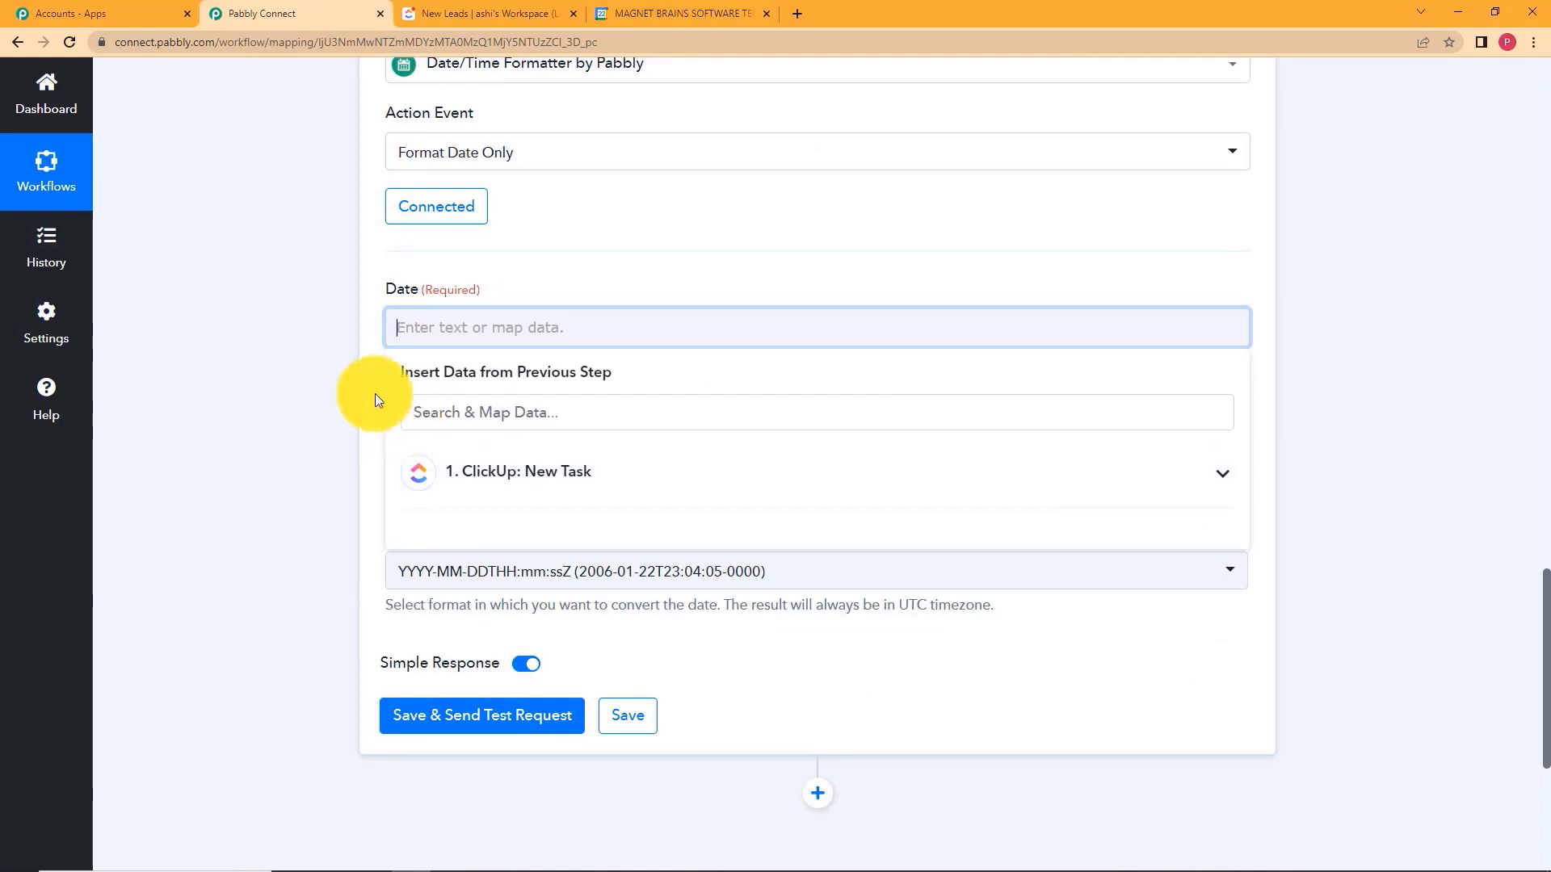
{"action": "scroll", "coordinate": [287, 368], "scroll_direction": "up", "scroll_amount": 6}
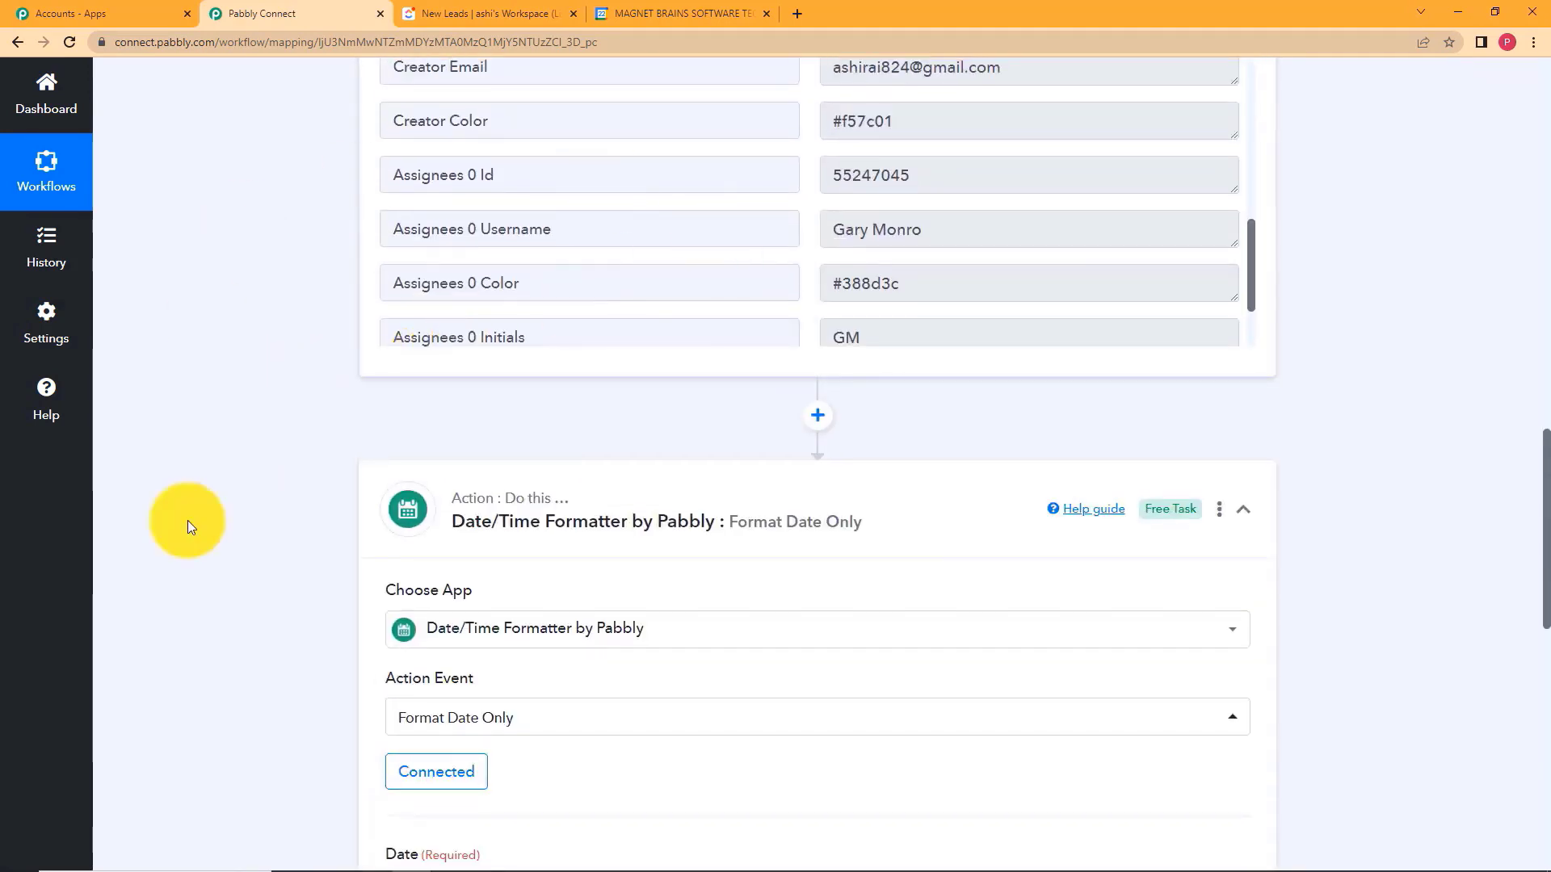
{"action": "scroll", "coordinate": [341, 653], "scroll_direction": "down", "scroll_amount": 6}
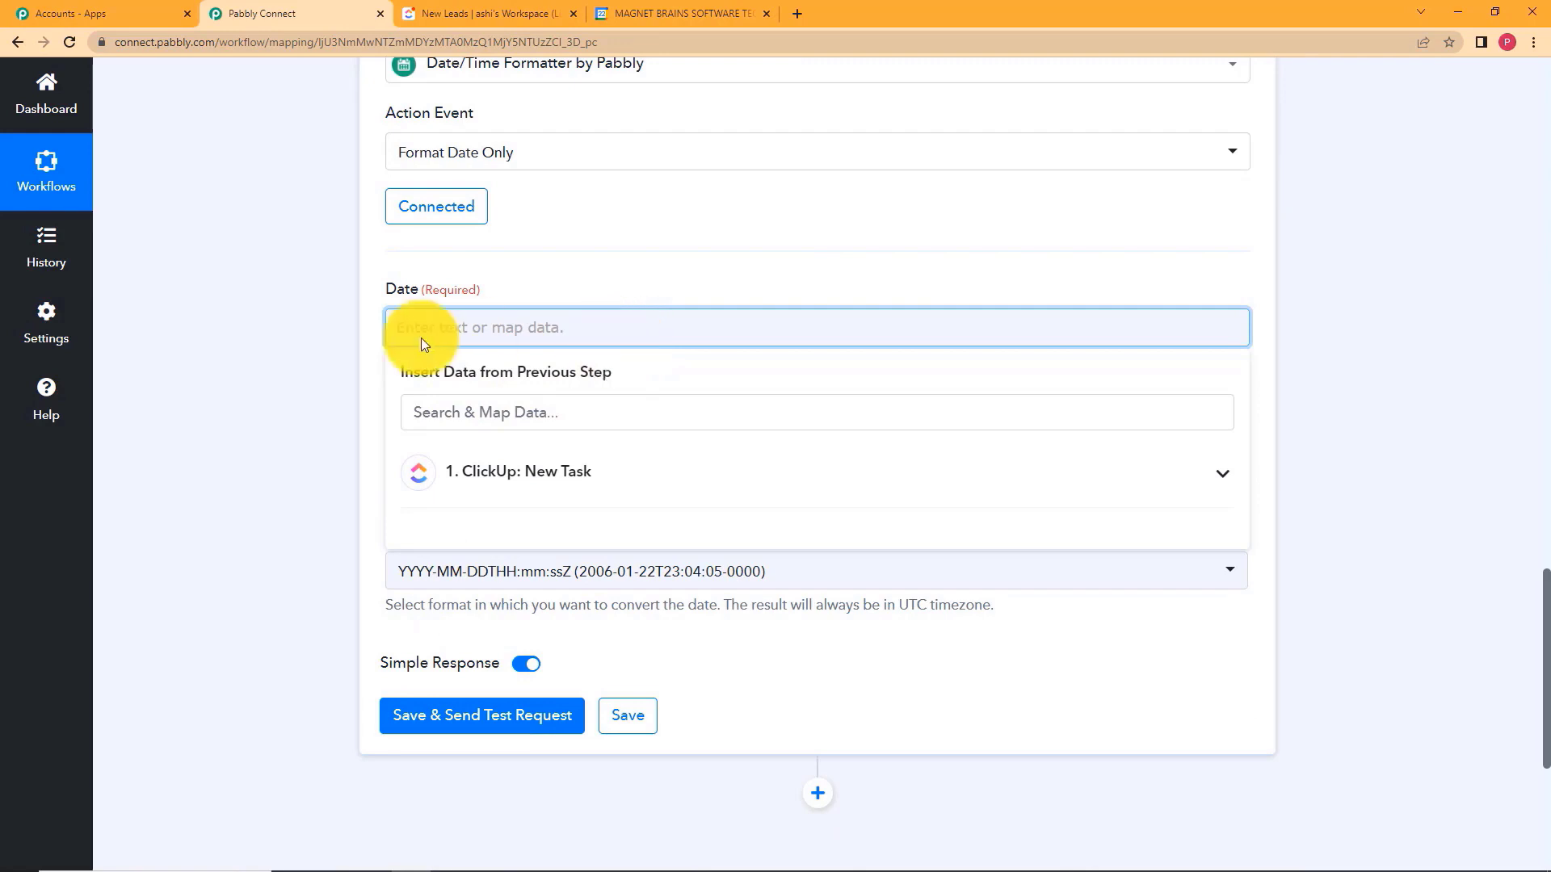
{"action": "left_click", "coordinate": [349, 341]}
{"action": "scroll", "coordinate": [769, 302], "scroll_direction": "up", "scroll_amount": 5}
{"action": "scroll", "coordinate": [759, 299], "scroll_direction": "up", "scroll_amount": 5}
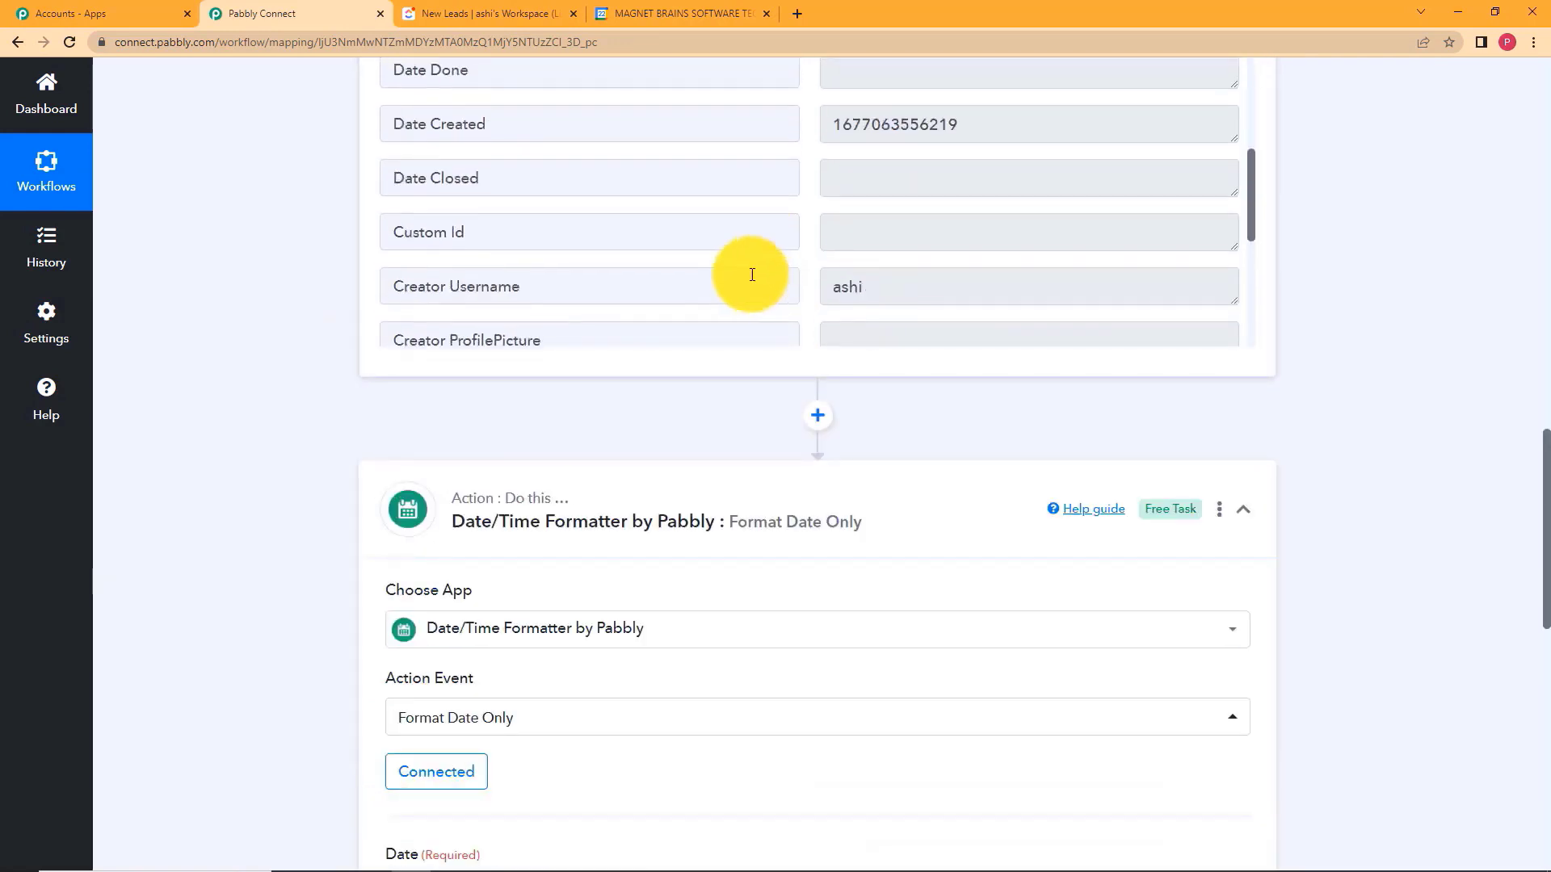
{"action": "scroll", "coordinate": [252, 318], "scroll_direction": "up", "scroll_amount": 8}
{"action": "scroll", "coordinate": [672, 463], "scroll_direction": "down", "scroll_amount": 2}
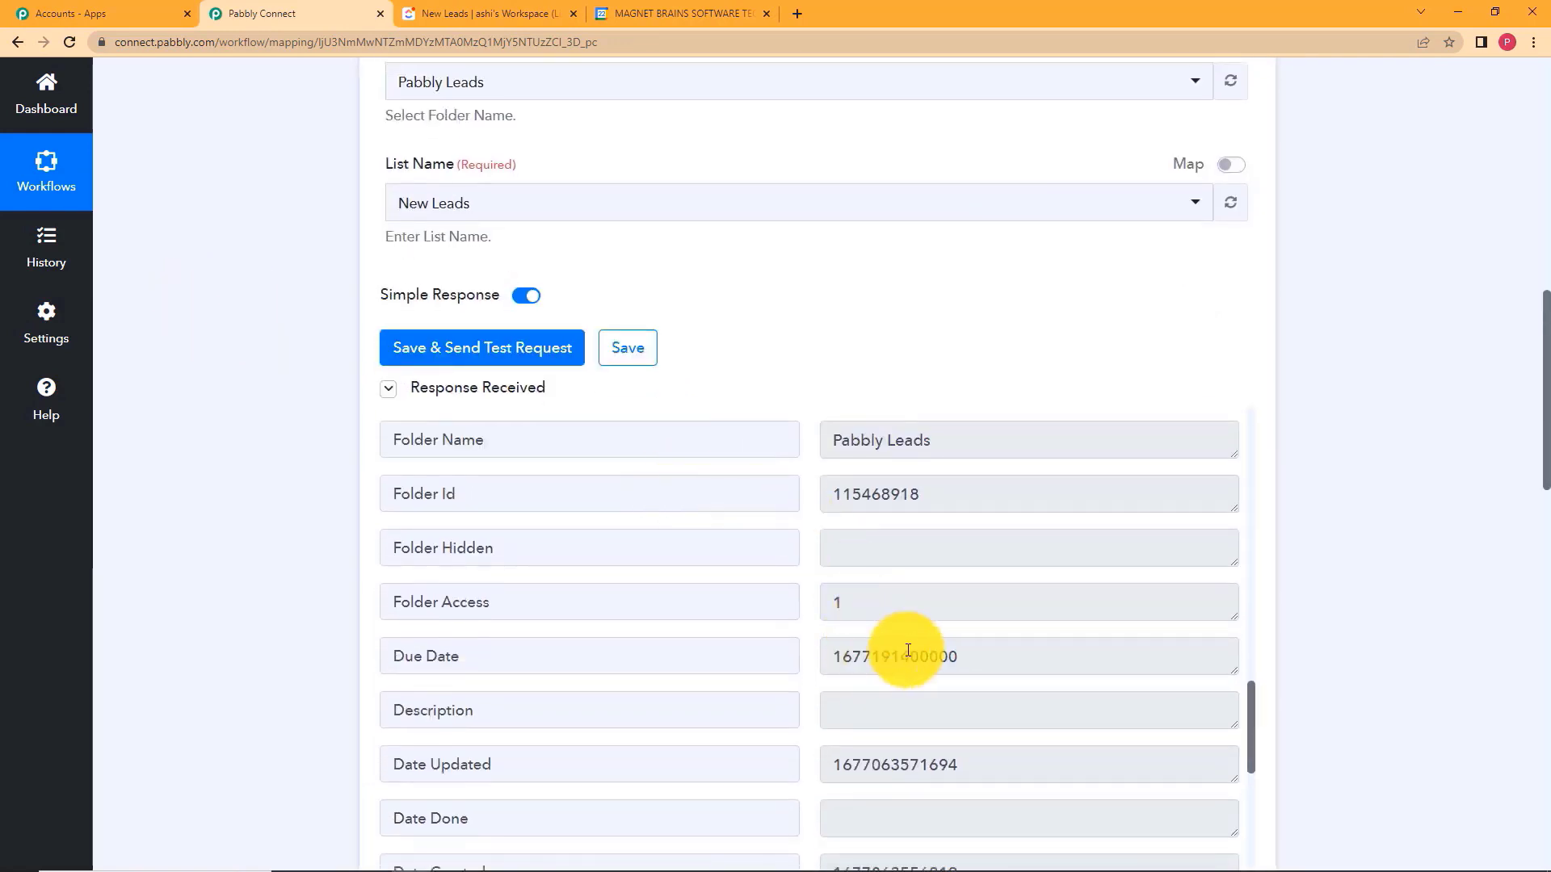
{"action": "double_click", "coordinate": [974, 654]}
{"action": "double_click", "coordinate": [947, 767]}
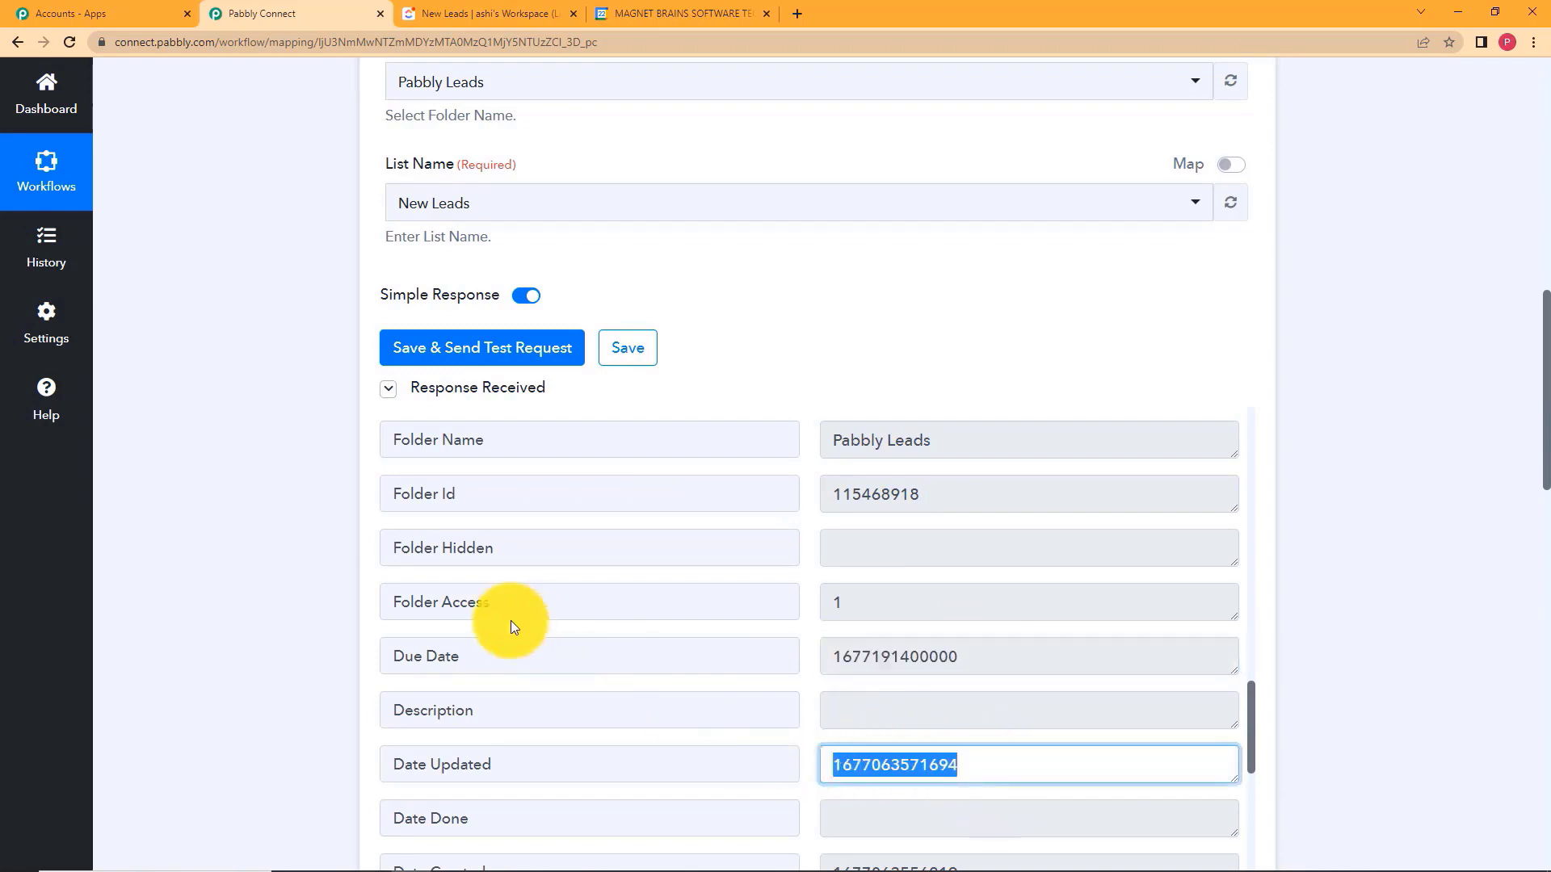
Map the ClickUp trigger's Due Date into the Date field of the Date/Time Formatter action.
{"action": "scroll", "coordinate": [286, 578], "scroll_direction": "down", "scroll_amount": 7}
{"action": "scroll", "coordinate": [540, 677], "scroll_direction": "down", "scroll_amount": 5}
{"action": "left_click", "coordinate": [505, 514]}
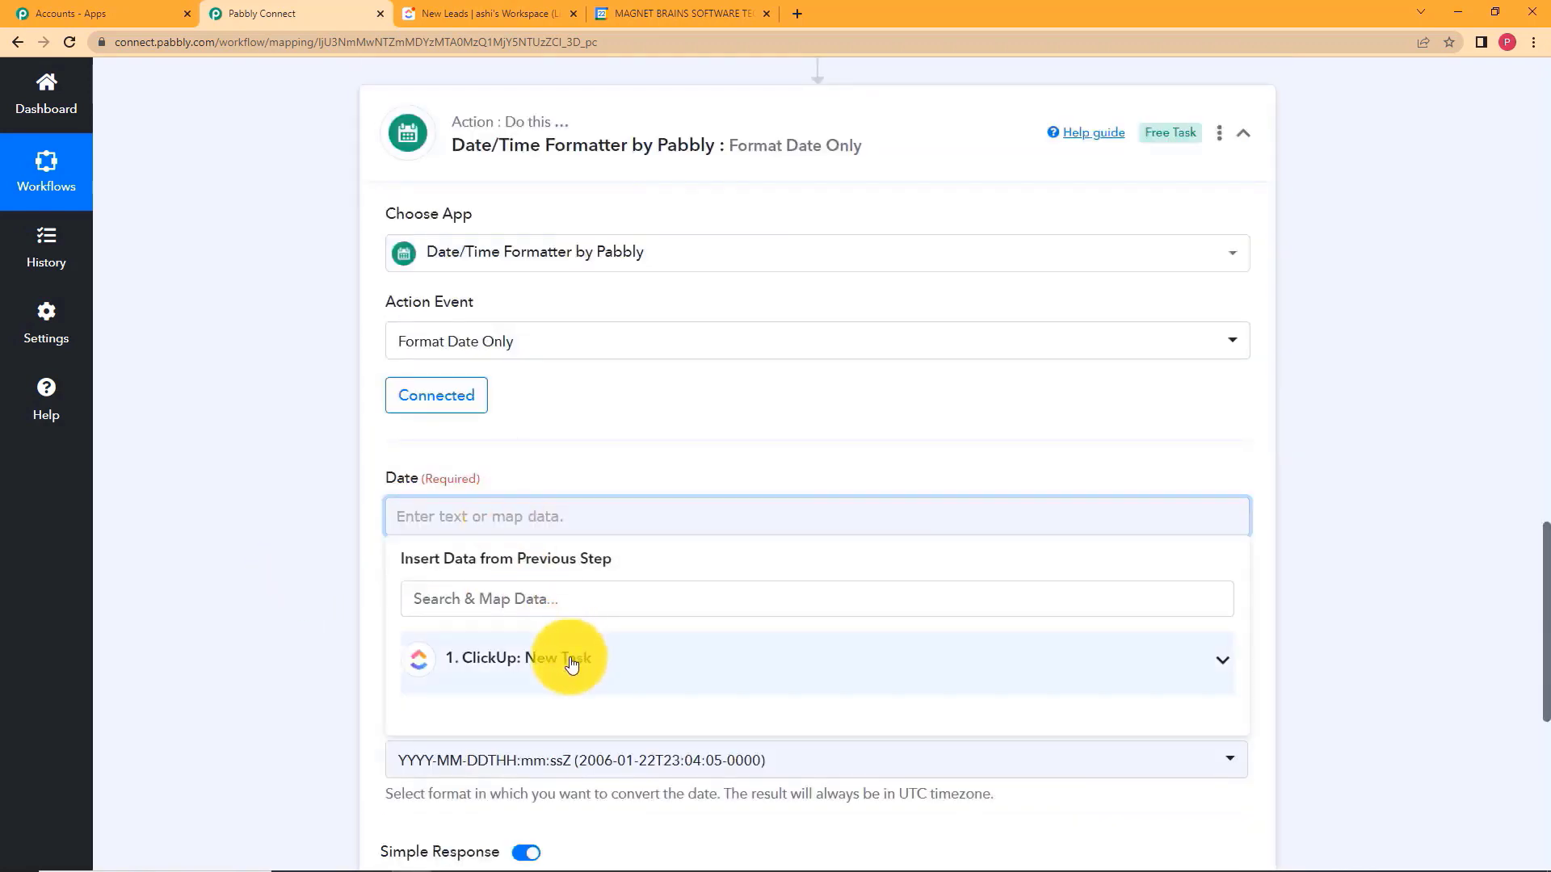
{"action": "left_click", "coordinate": [509, 654]}
{"action": "left_click", "coordinate": [479, 600]}
{"action": "type", "text": "due"}
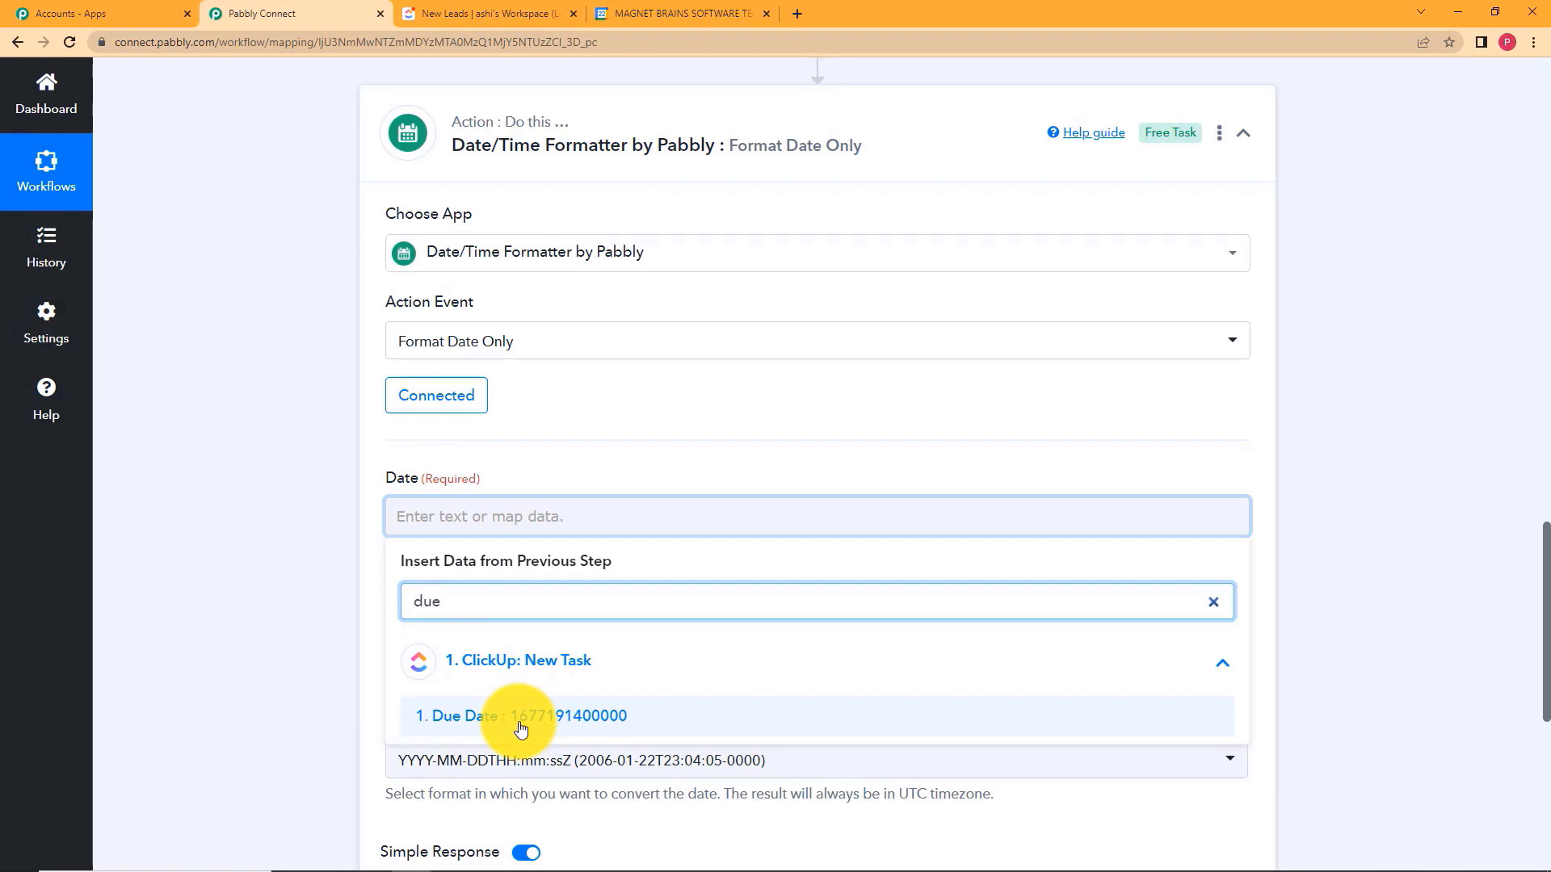
{"action": "left_click", "coordinate": [520, 723]}
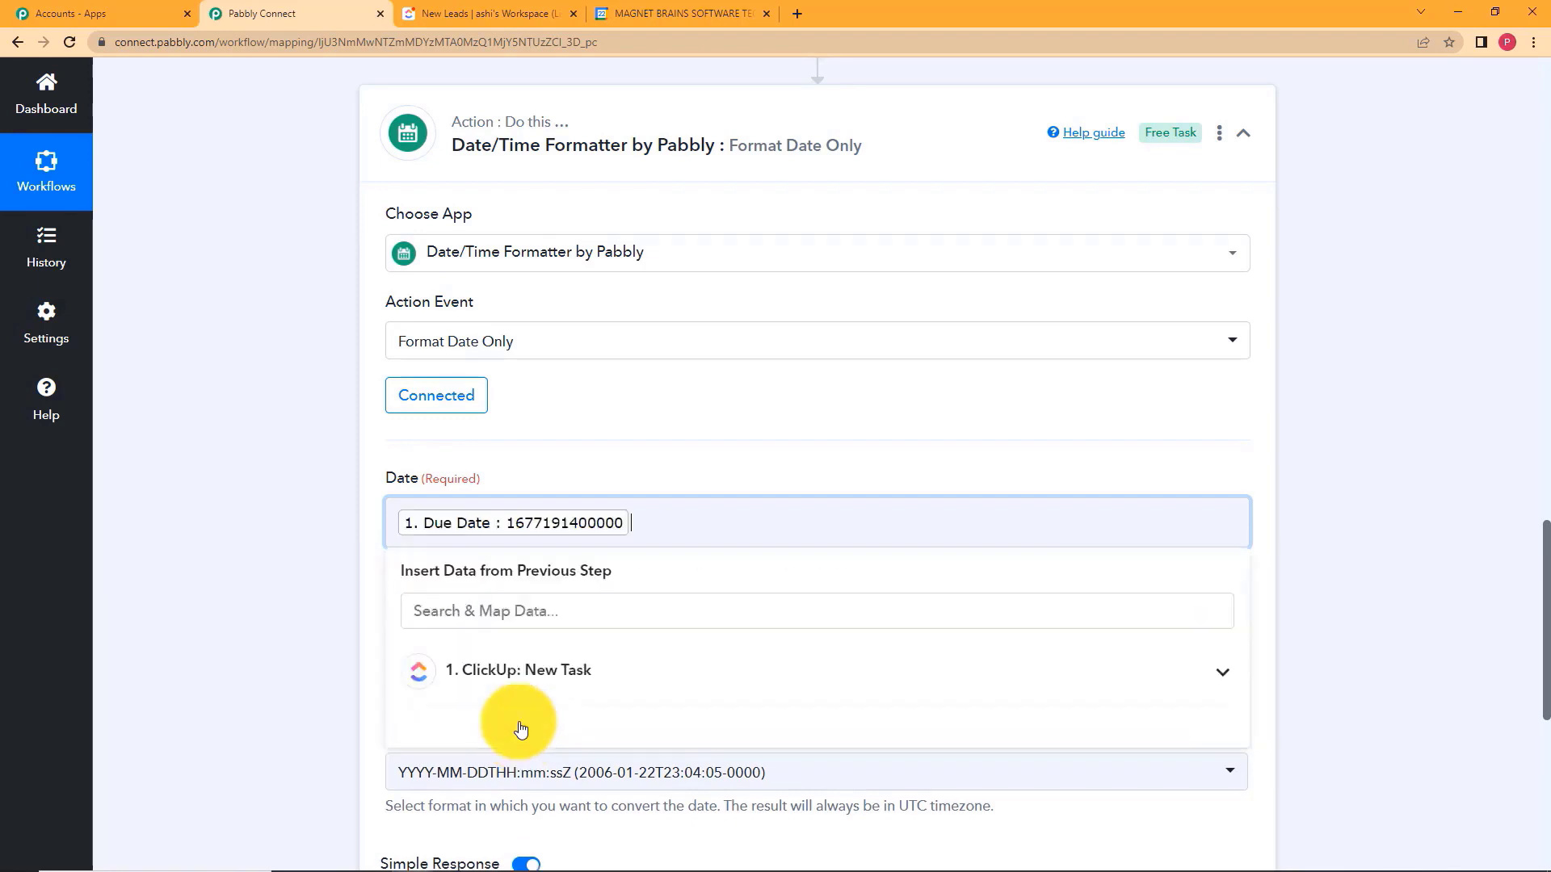
{"action": "left_click", "coordinate": [328, 575]}
{"action": "scroll", "coordinate": [274, 595], "scroll_direction": "down", "scroll_amount": 5}
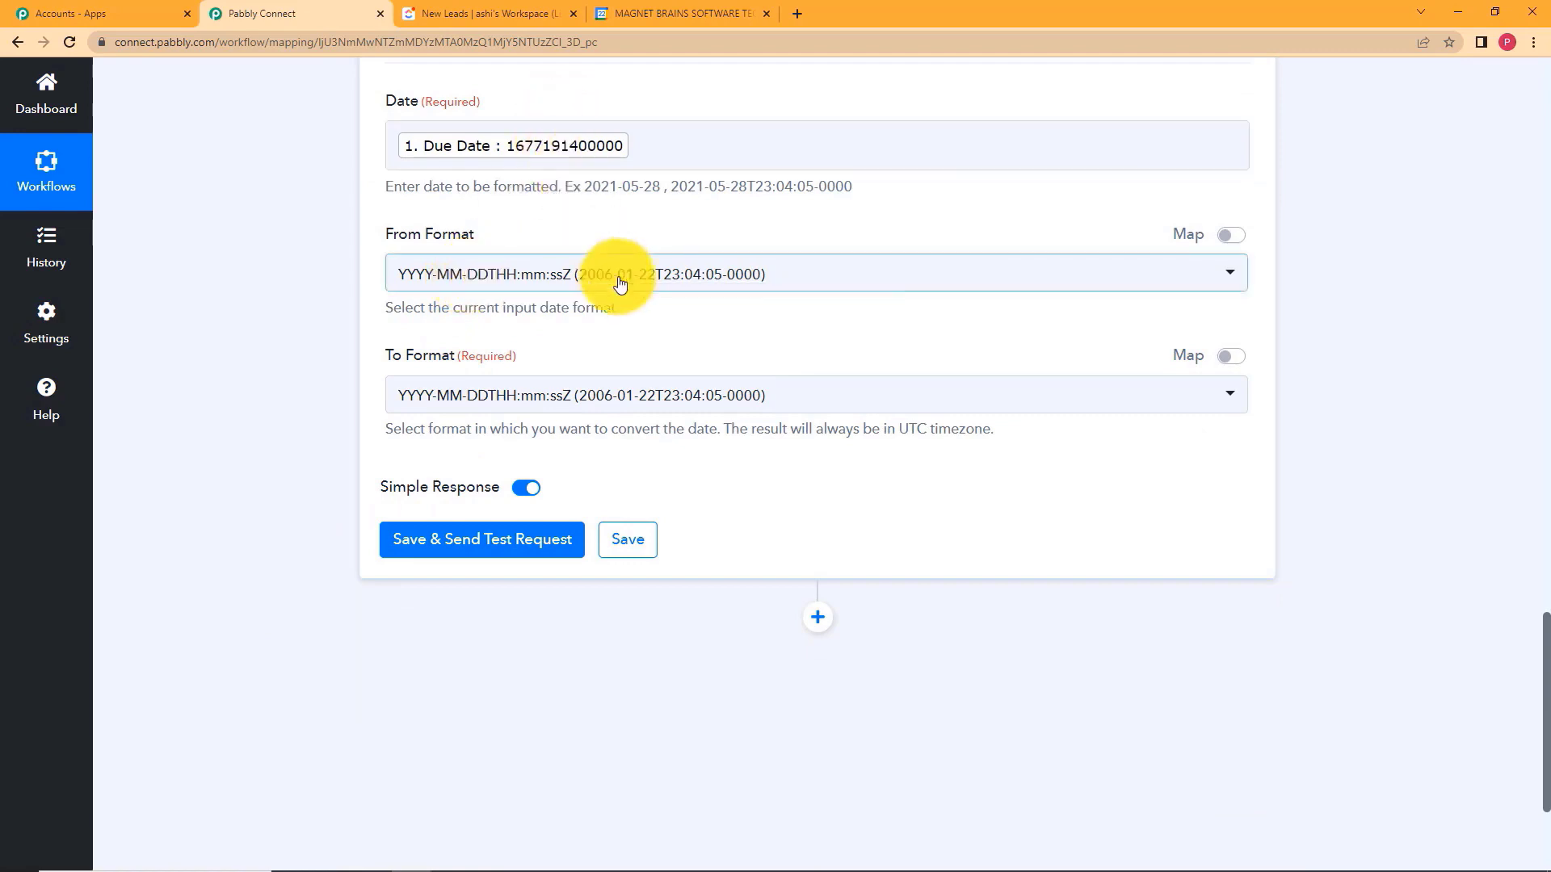
{"action": "left_click", "coordinate": [658, 273]}
{"action": "scroll", "coordinate": [585, 640], "scroll_direction": "down", "scroll_amount": 4}
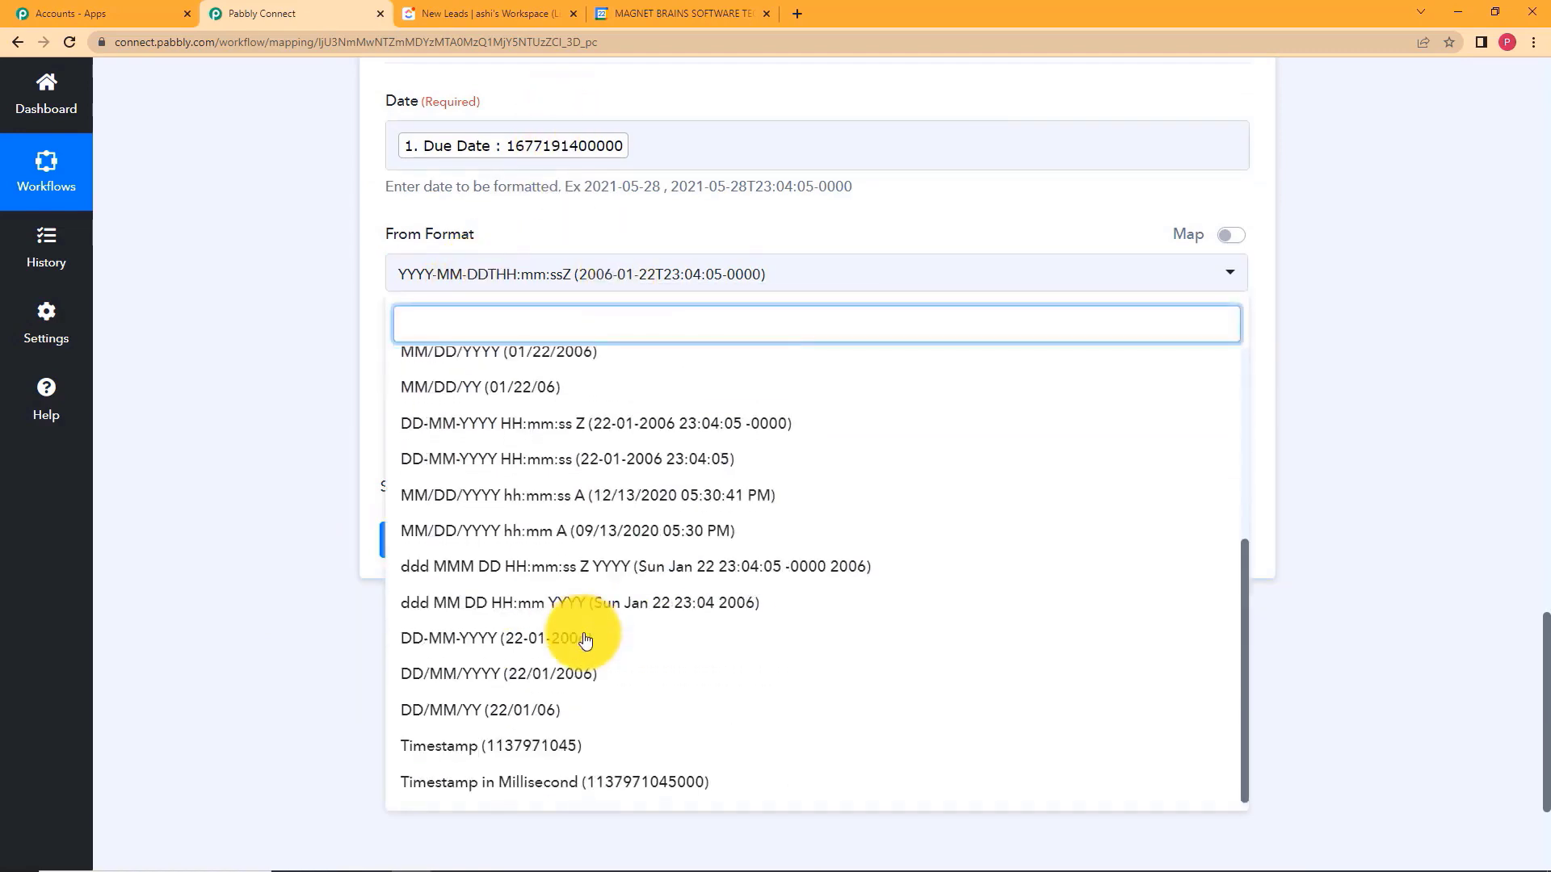
{"action": "left_click", "coordinate": [583, 759]}
{"action": "left_click", "coordinate": [643, 269]}
{"action": "left_click", "coordinate": [662, 800]}
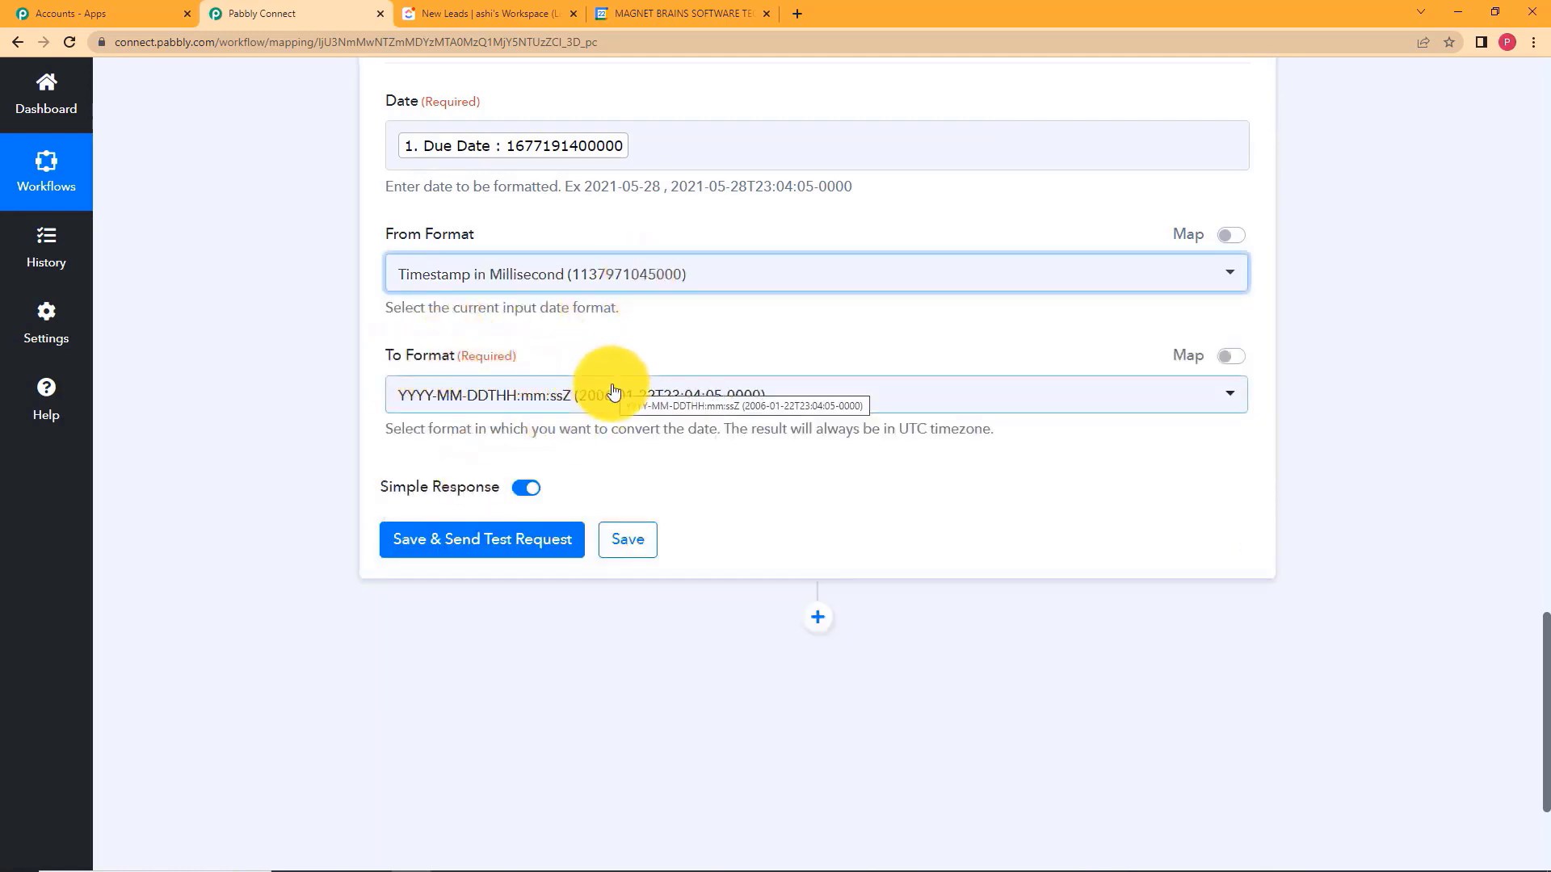
Keep the formatter's To Format as YYYY-MM-DDTHH:mm:ssZ (2006-01-22T23:04:05-0000) and send a test request.
{"action": "left_click", "coordinate": [665, 398]}
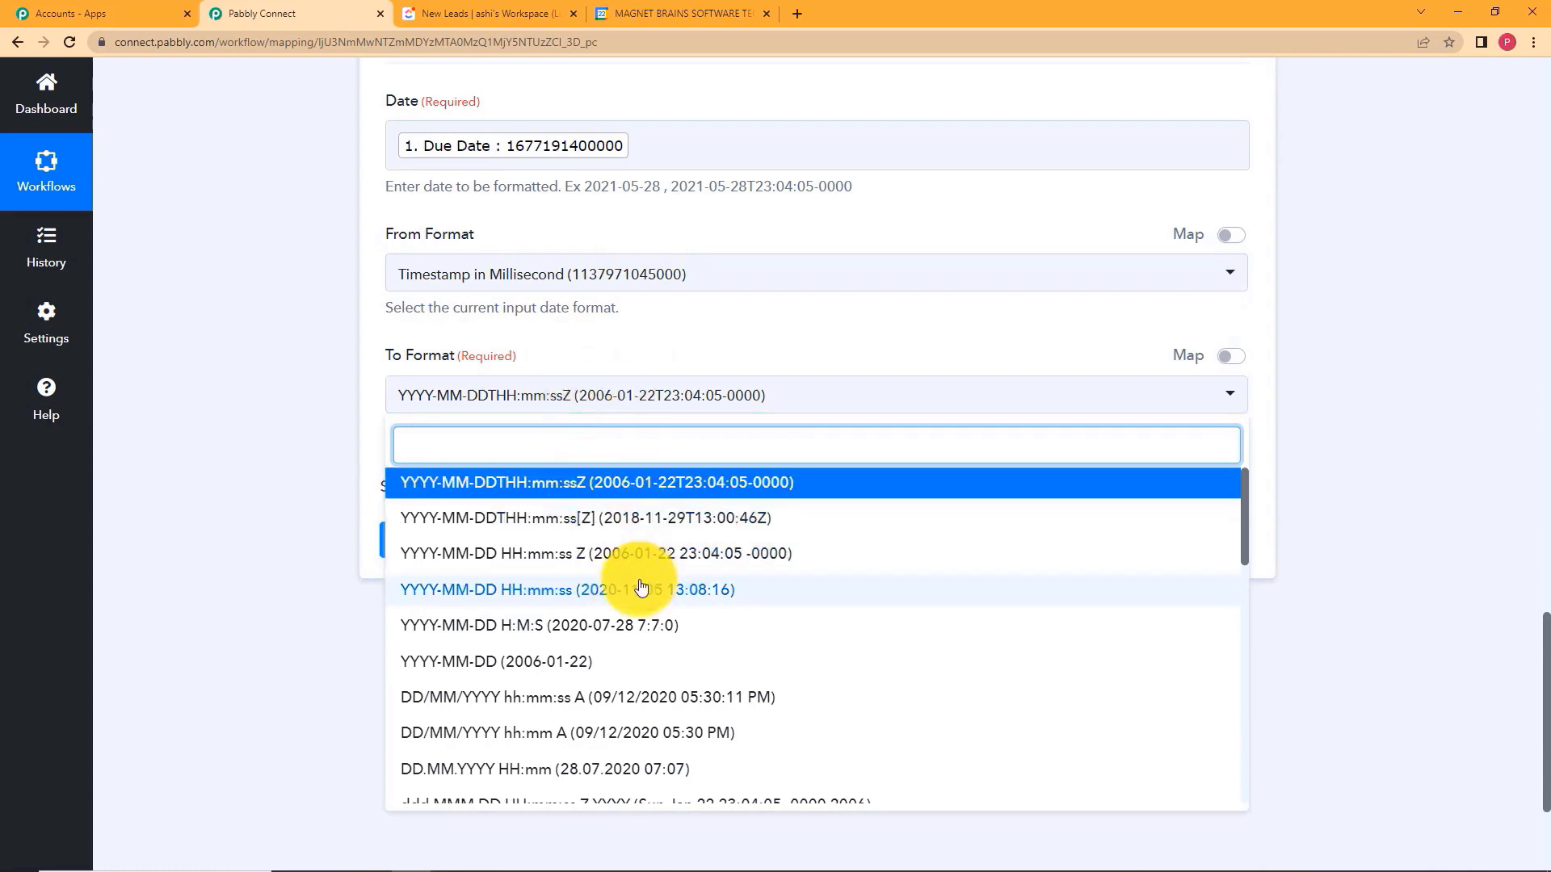
{"action": "left_click", "coordinate": [659, 485]}
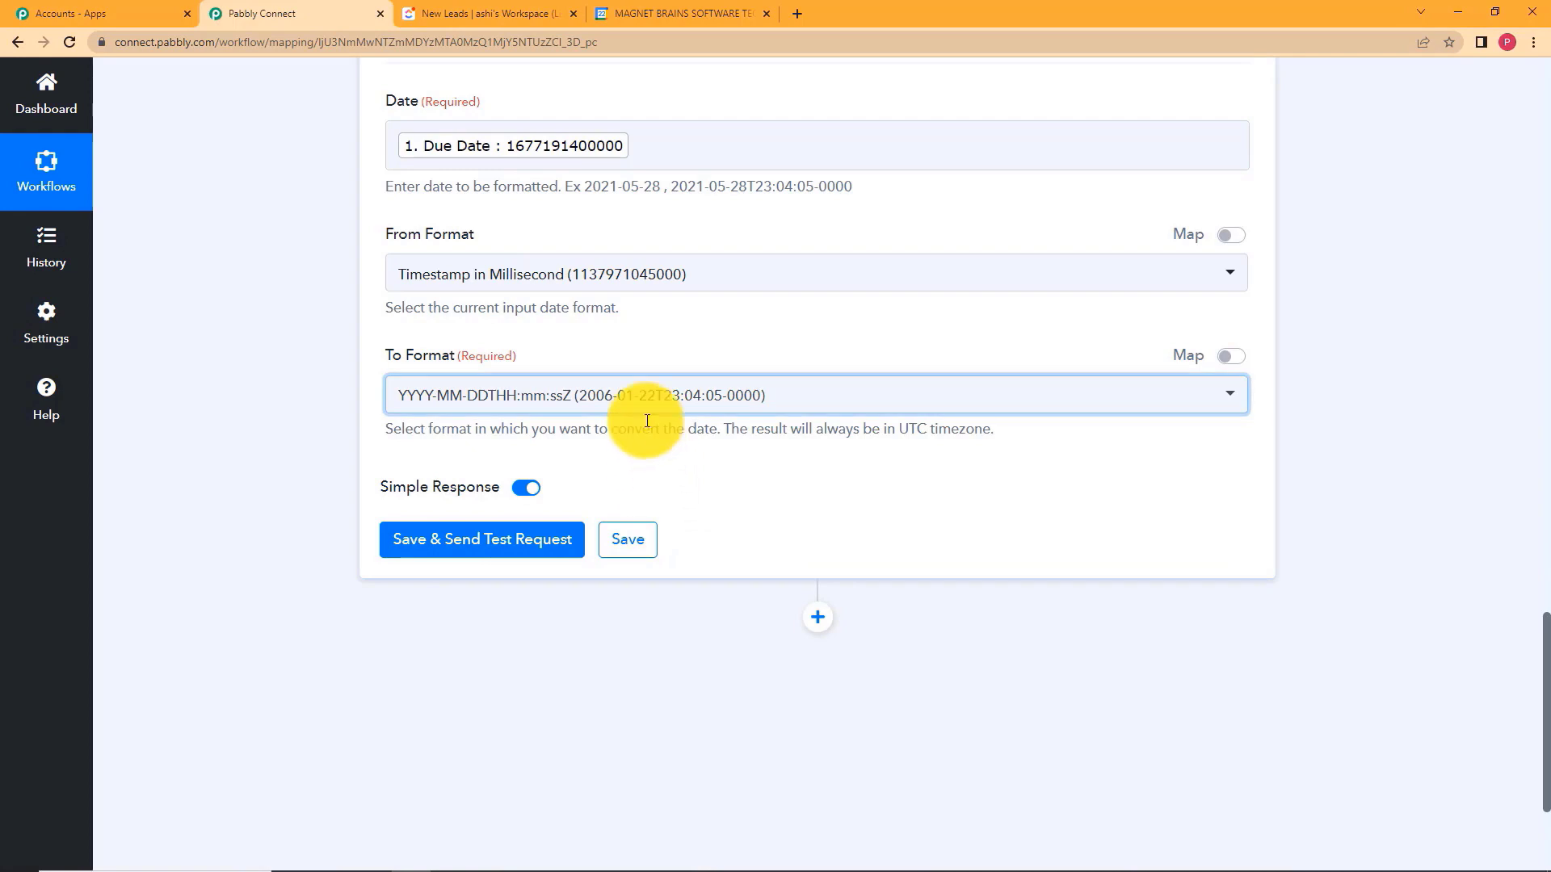
{"action": "left_click", "coordinate": [533, 539]}
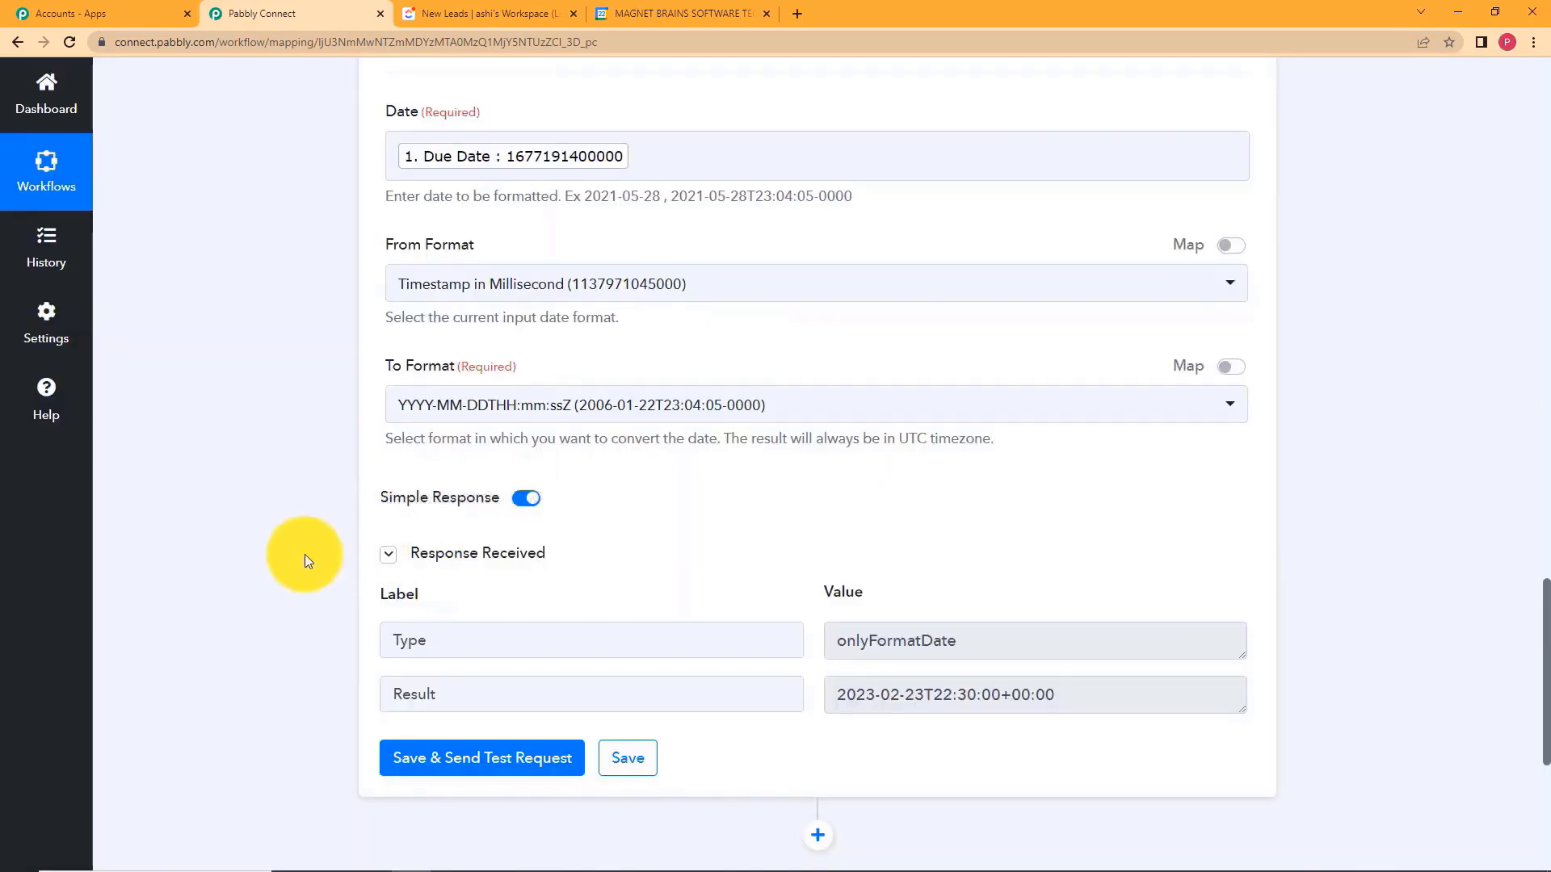
Check the formatted date in the response and save the Date/Time Formatter action.
{"action": "scroll", "coordinate": [347, 551], "scroll_direction": "down", "scroll_amount": 3}
{"action": "left_click_drag", "start_coordinate": [1056, 506], "coordinate": [827, 551]}
{"action": "left_click", "coordinate": [864, 573]}
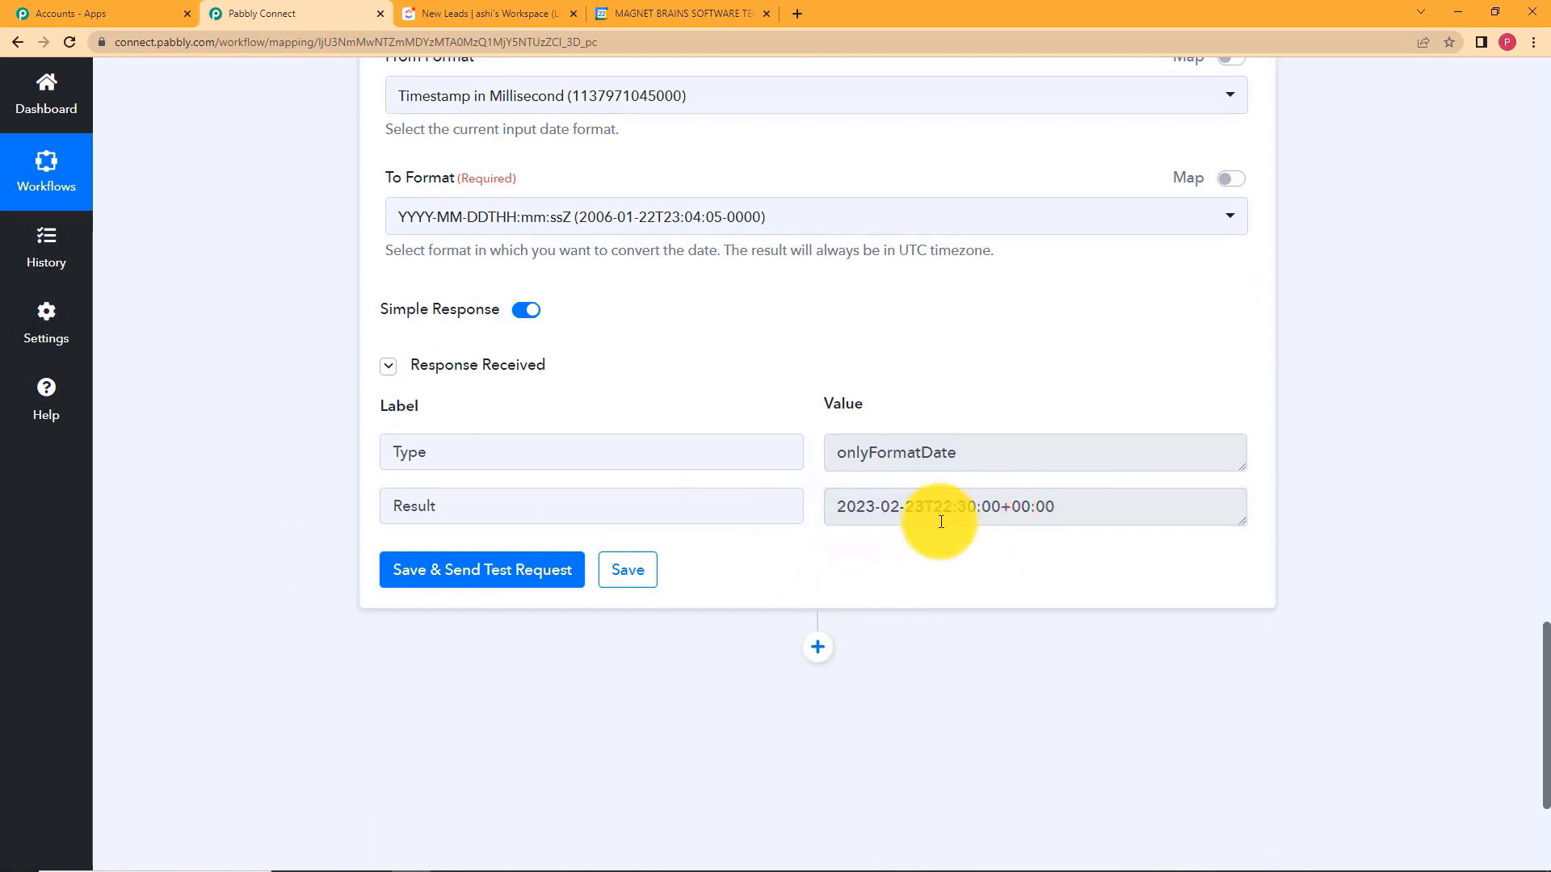
{"action": "left_click", "coordinate": [643, 585]}
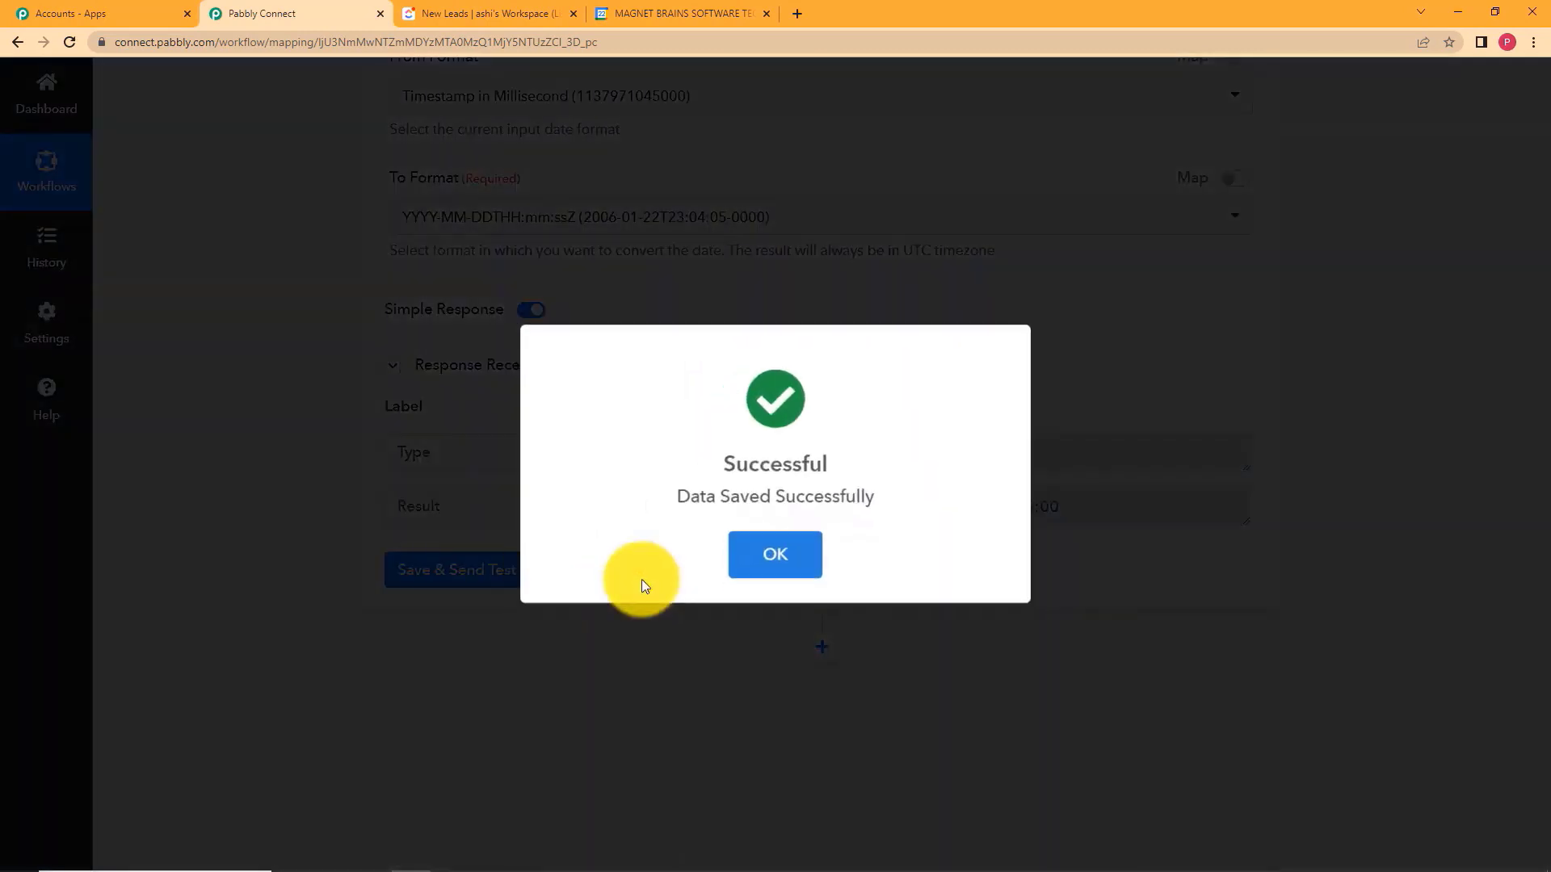
{"action": "left_click", "coordinate": [792, 569]}
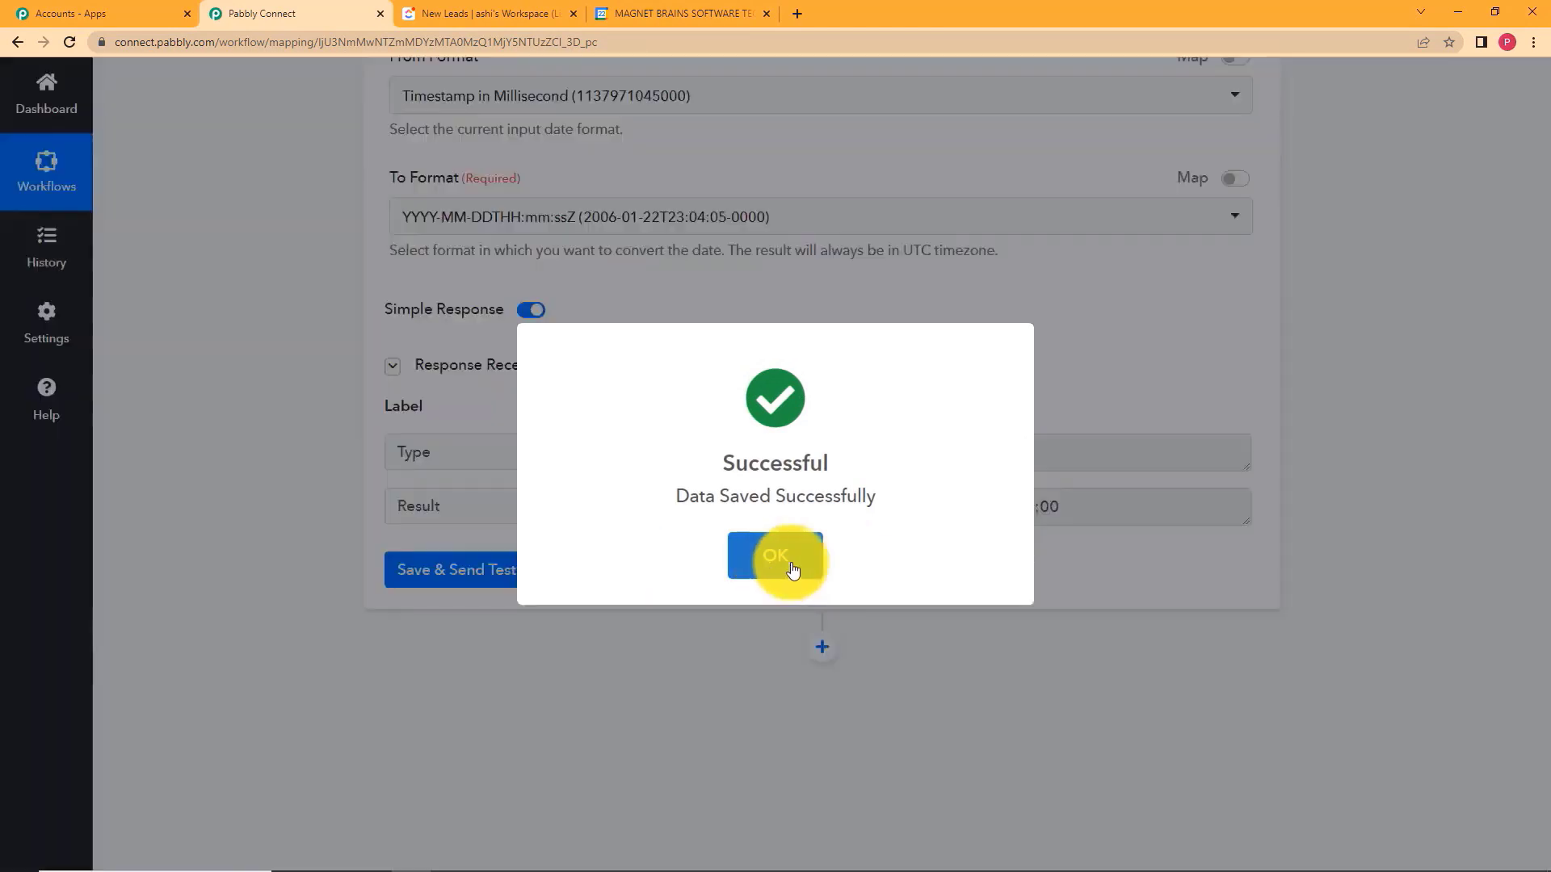
Review the formatter's Result value, look at the task list in Google Calendar, and return to Pabbly Connect.
{"action": "left_click_drag", "start_coordinate": [831, 507], "coordinate": [1142, 506]}
{"action": "left_click", "coordinate": [1147, 564]}
{"action": "left_click", "coordinate": [684, 7]}
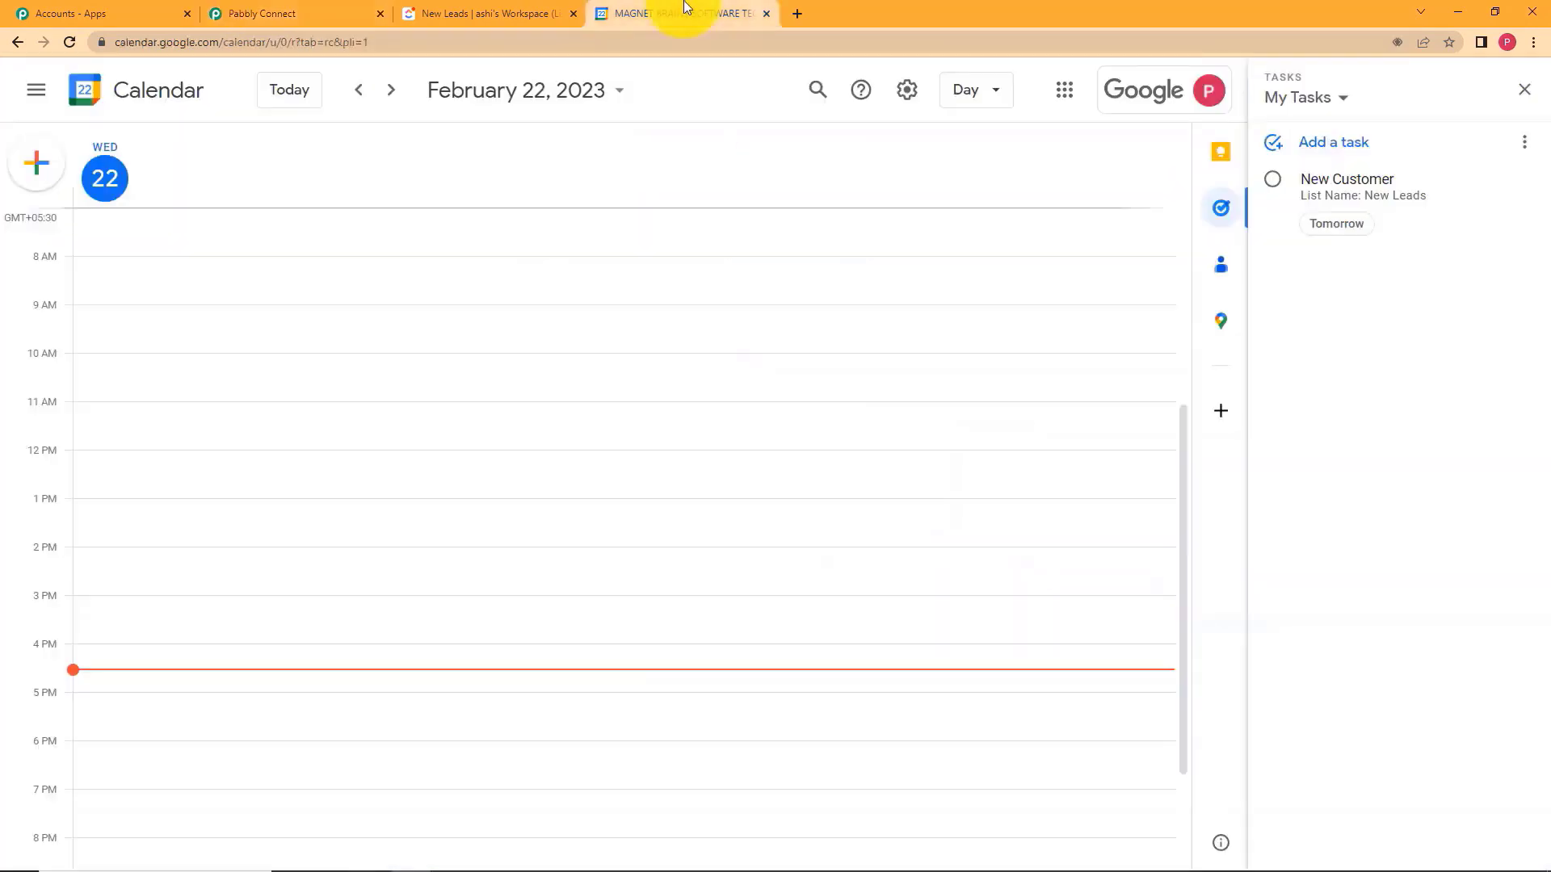
{"action": "left_click", "coordinate": [374, 7]}
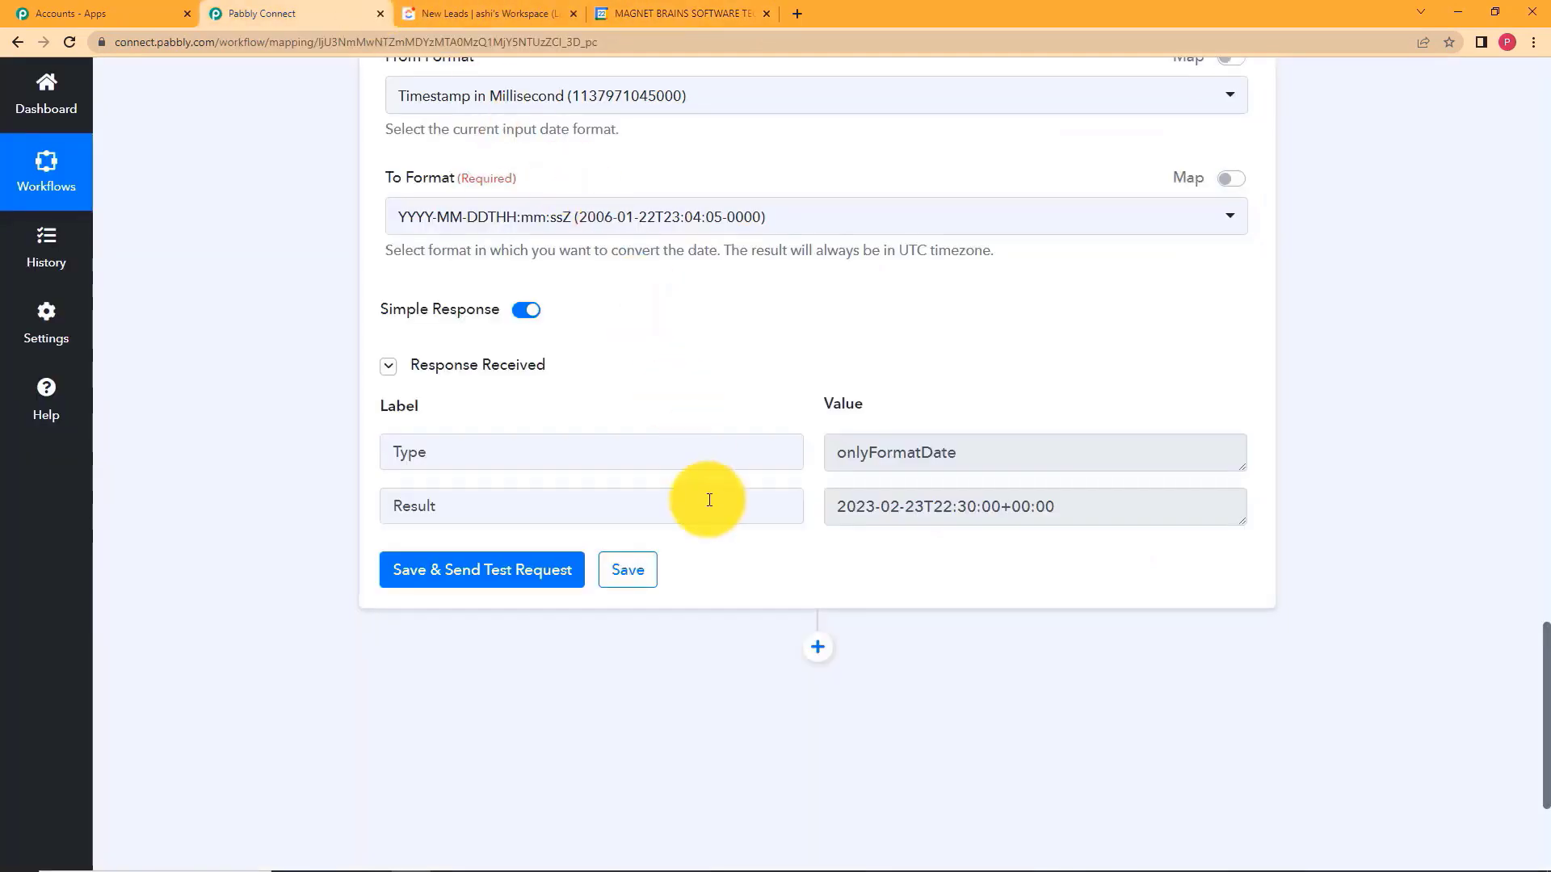
Add an action step after the formatter with Google Tasks as the app and Create Task as the action event.
{"action": "left_click", "coordinate": [820, 650]}
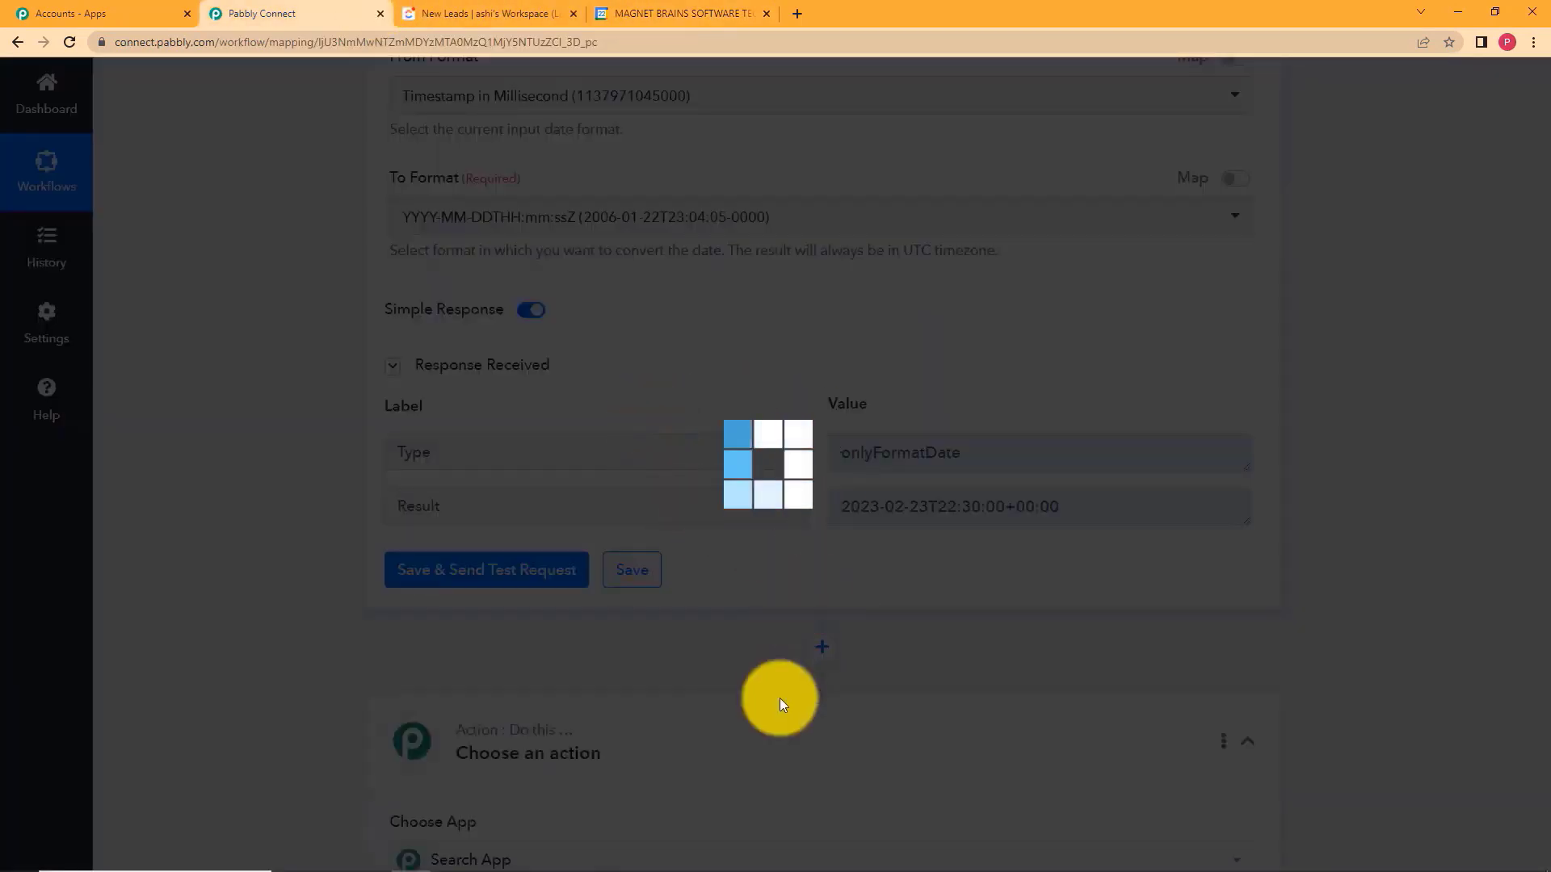
{"action": "type", "text": "google tasks"}
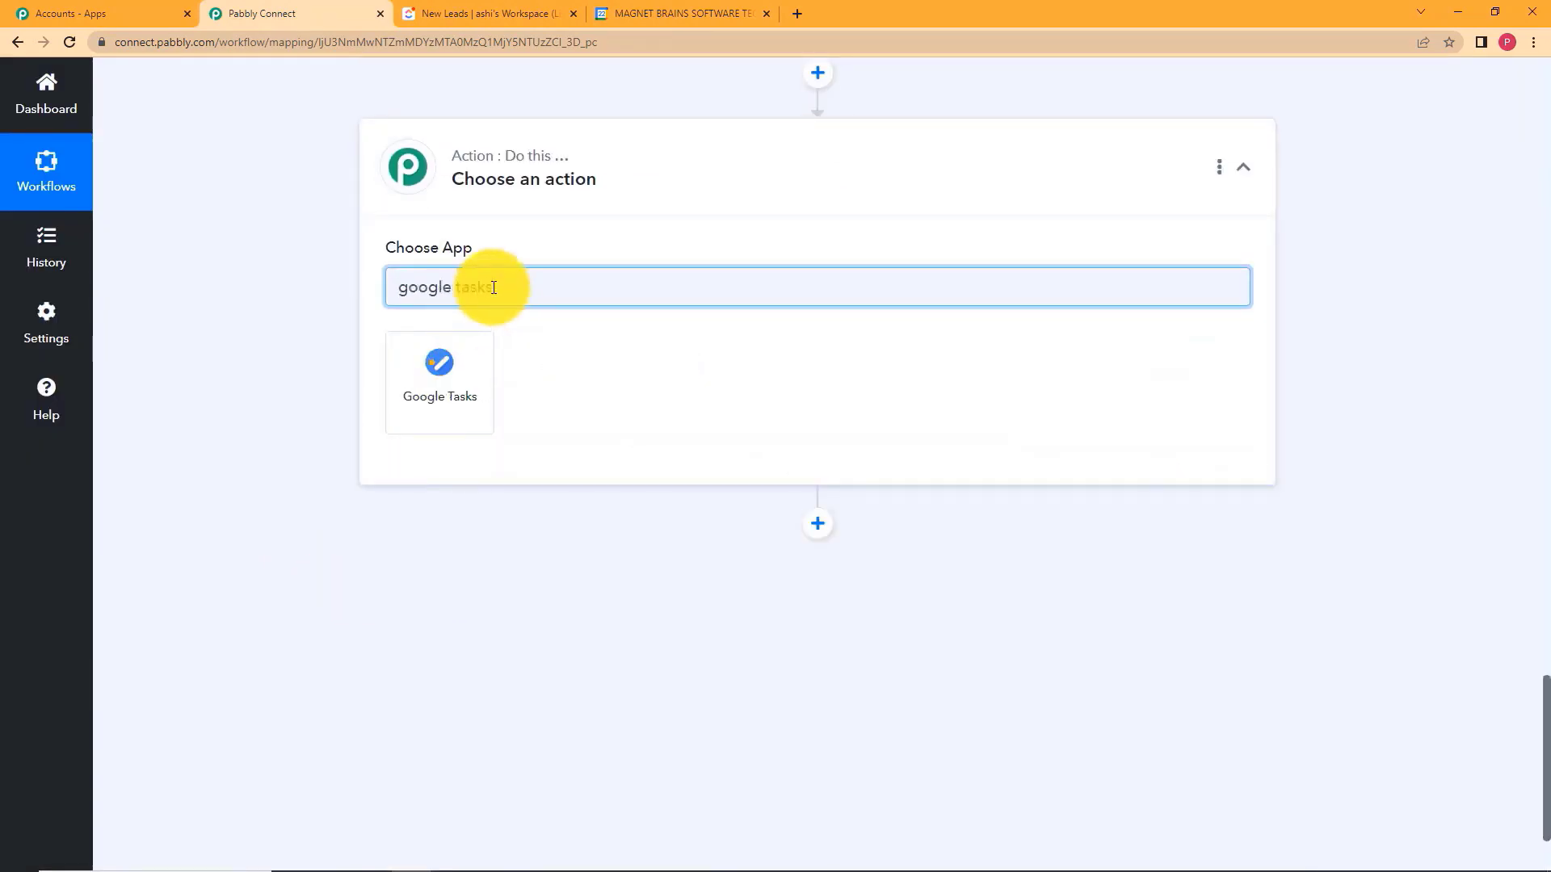
{"action": "left_click", "coordinate": [441, 412]}
{"action": "left_click", "coordinate": [495, 377]}
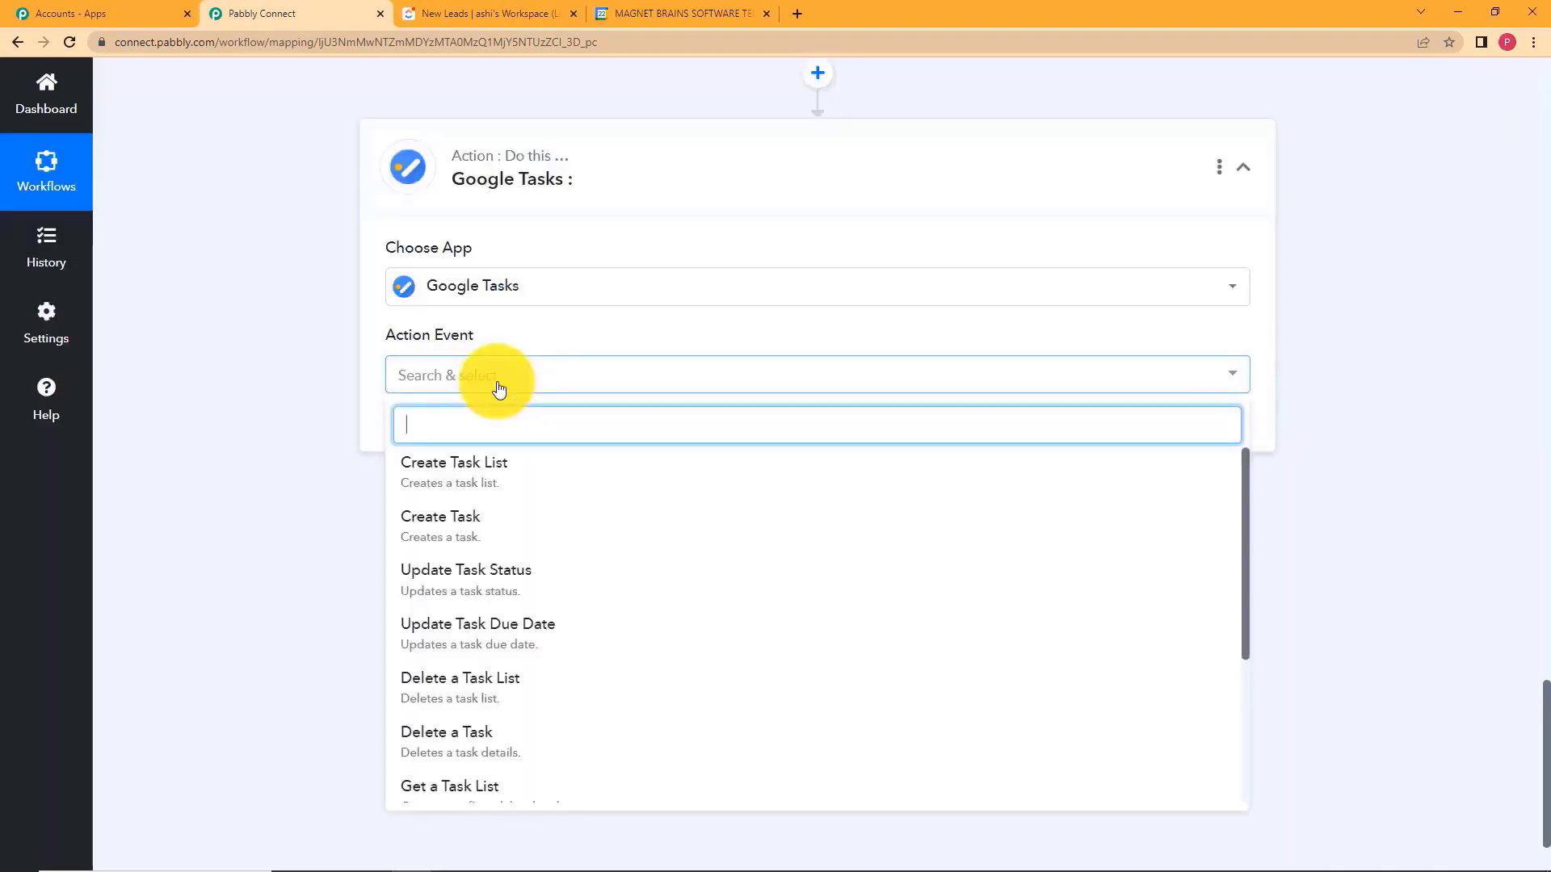
{"action": "left_click", "coordinate": [526, 537]}
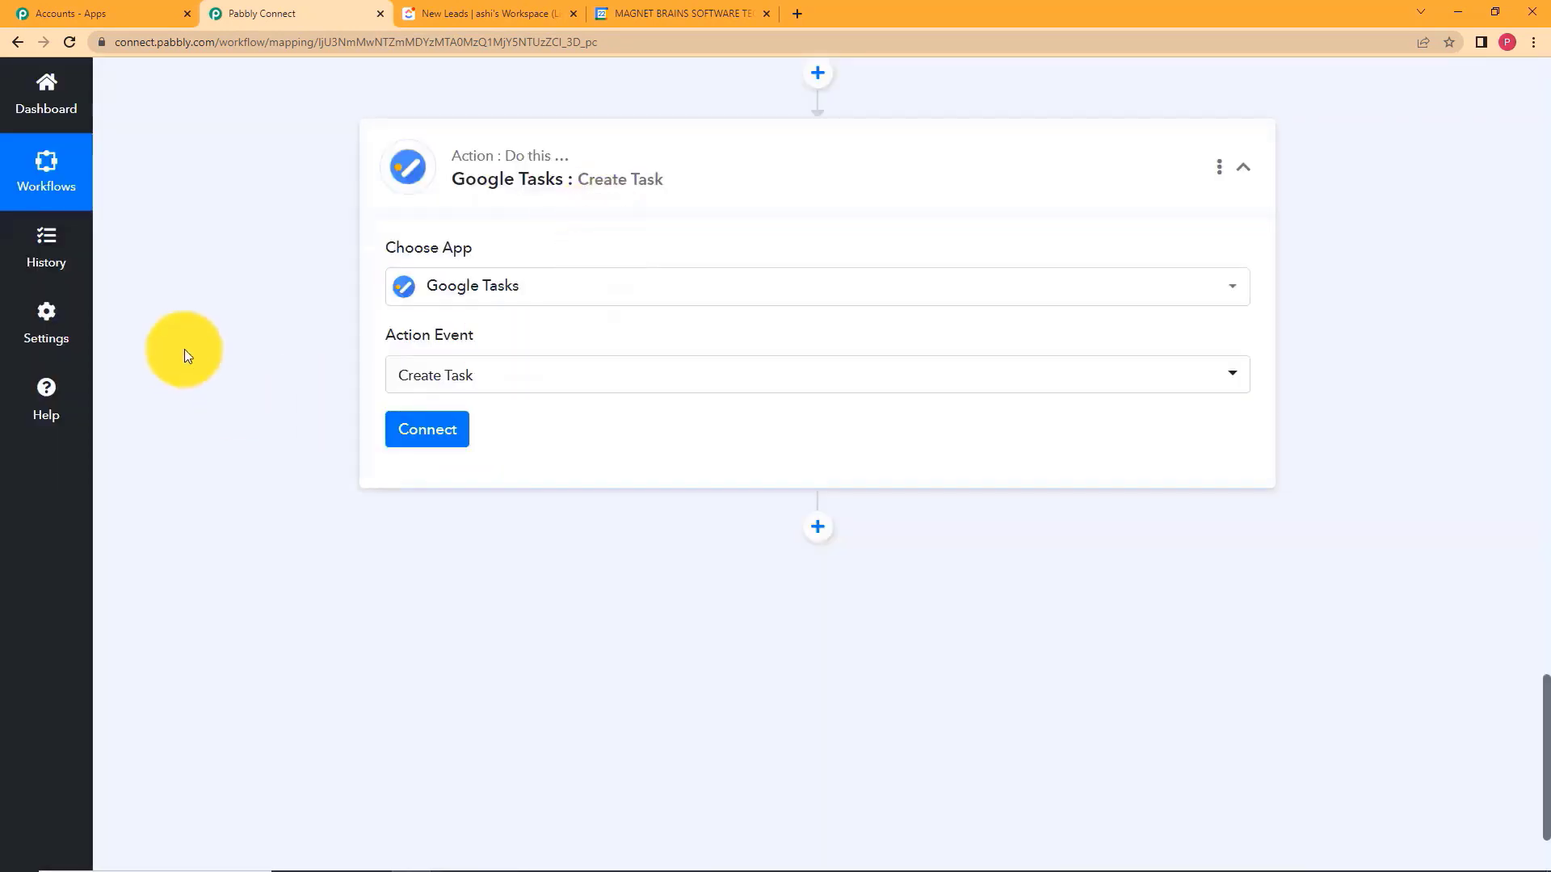
Collapse the ClickUp trigger and Date/Time Formatter steps of the workflow.
{"action": "scroll", "coordinate": [194, 340], "scroll_direction": "up", "scroll_amount": 8}
{"action": "scroll", "coordinate": [211, 327], "scroll_direction": "up", "scroll_amount": 15}
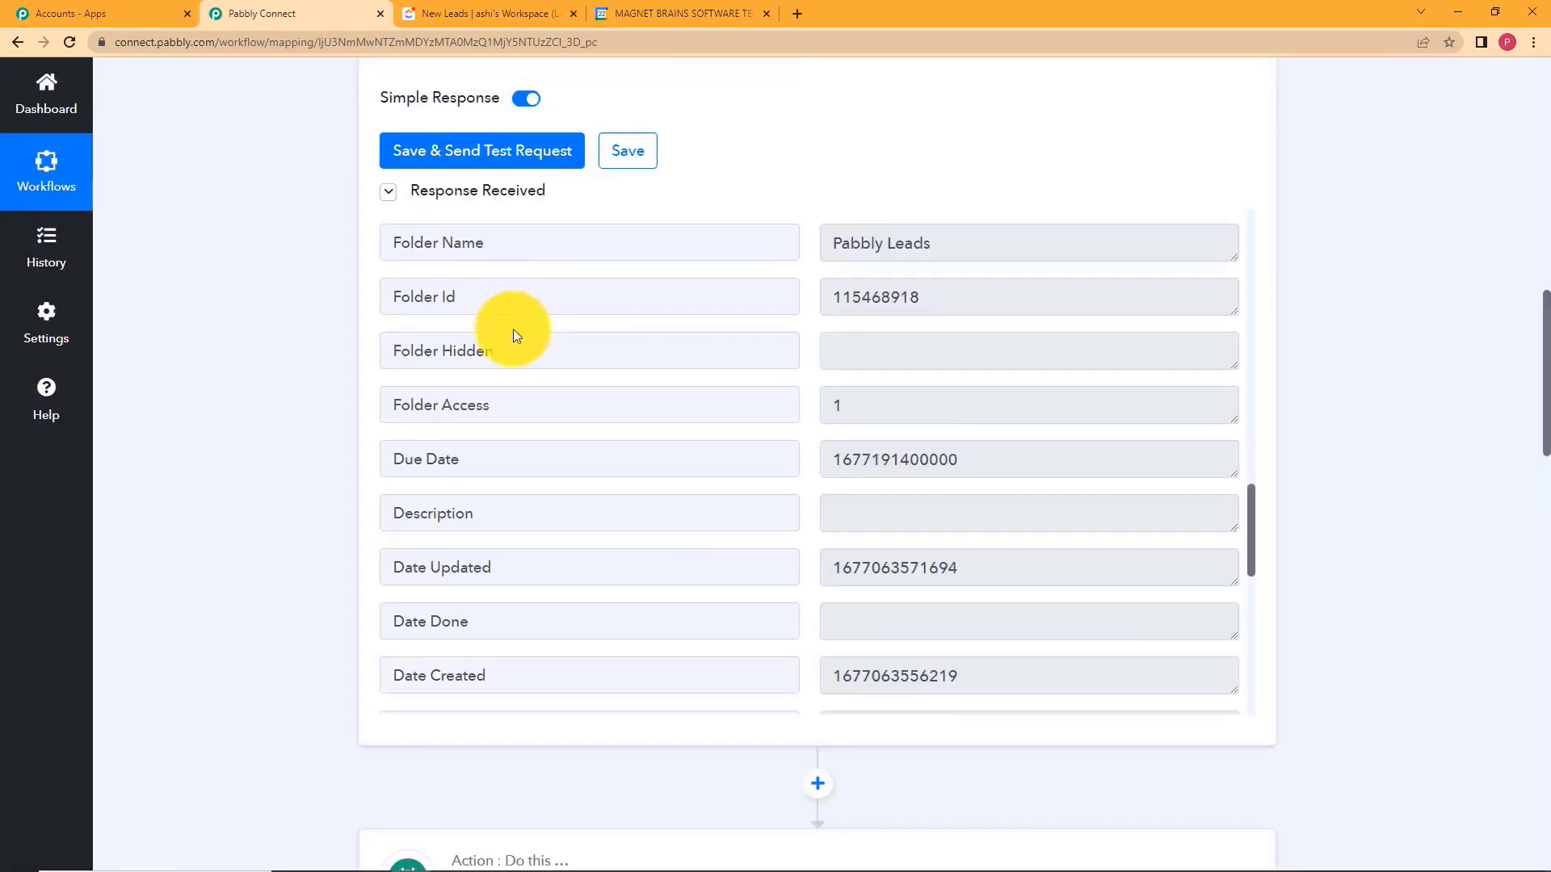
{"action": "scroll", "coordinate": [527, 349], "scroll_direction": "up", "scroll_amount": 5}
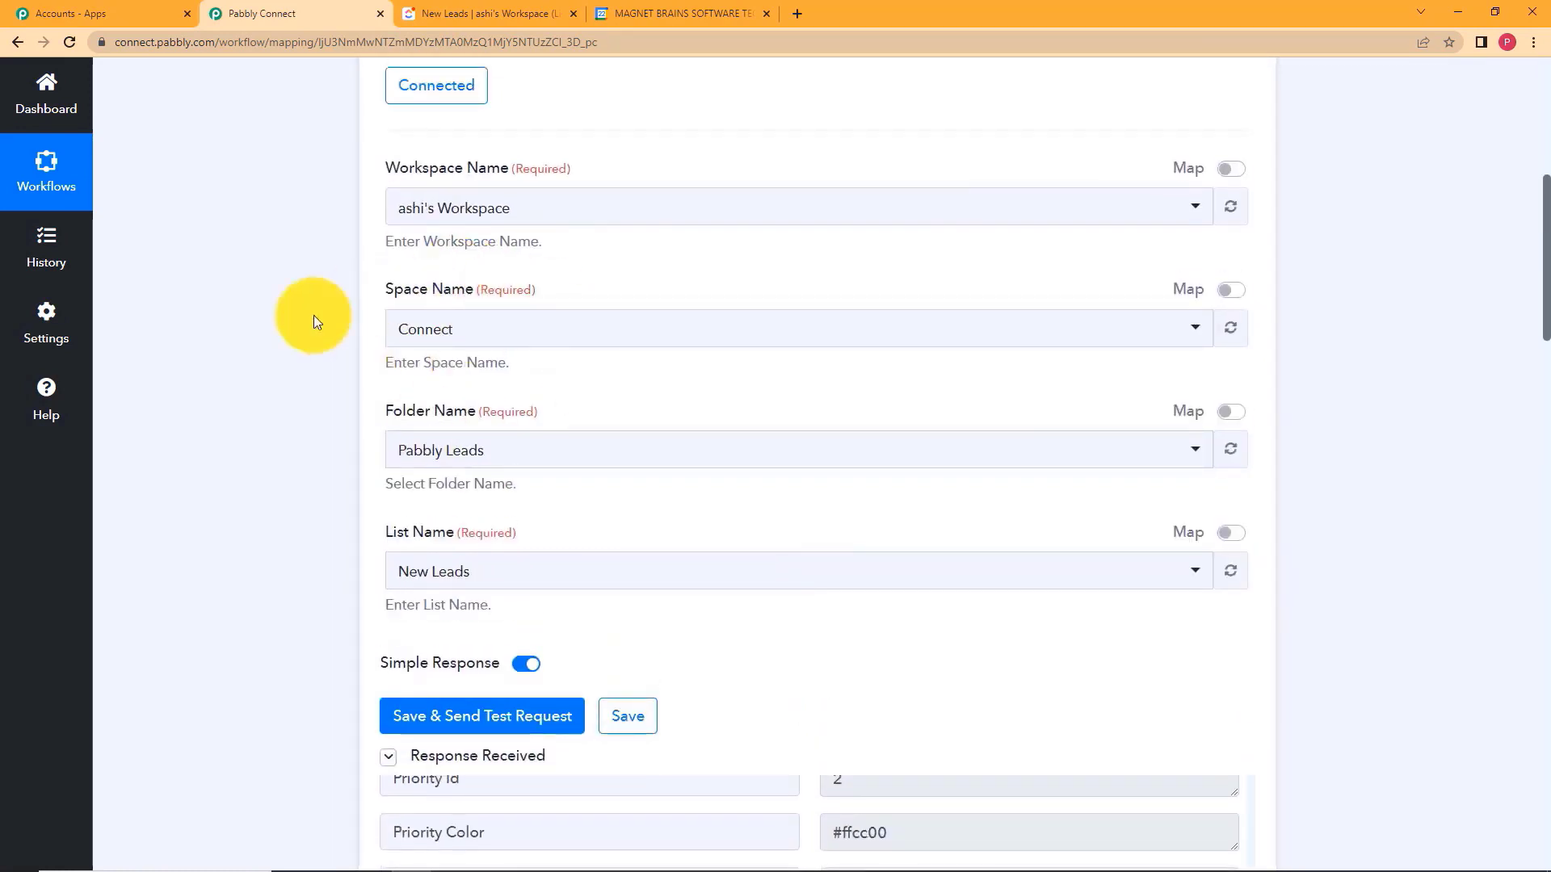
{"action": "scroll", "coordinate": [313, 315], "scroll_direction": "up", "scroll_amount": 10}
{"action": "left_click", "coordinate": [531, 368]}
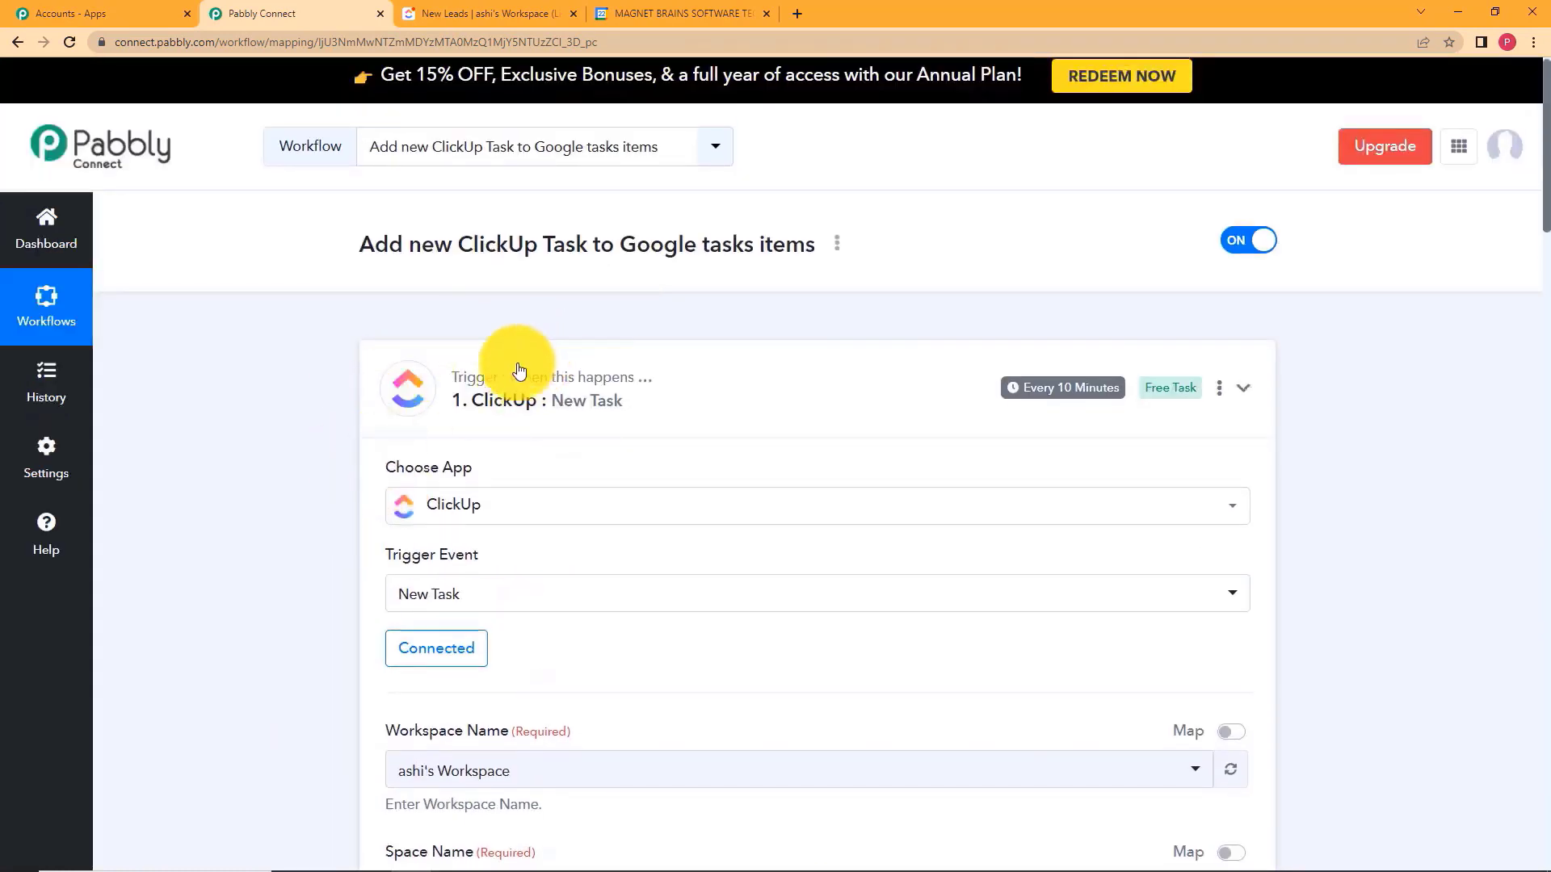
{"action": "scroll", "coordinate": [579, 318], "scroll_direction": "down", "scroll_amount": 2}
{"action": "left_click", "coordinate": [483, 363]}
{"action": "scroll", "coordinate": [294, 404], "scroll_direction": "down", "scroll_amount": 5}
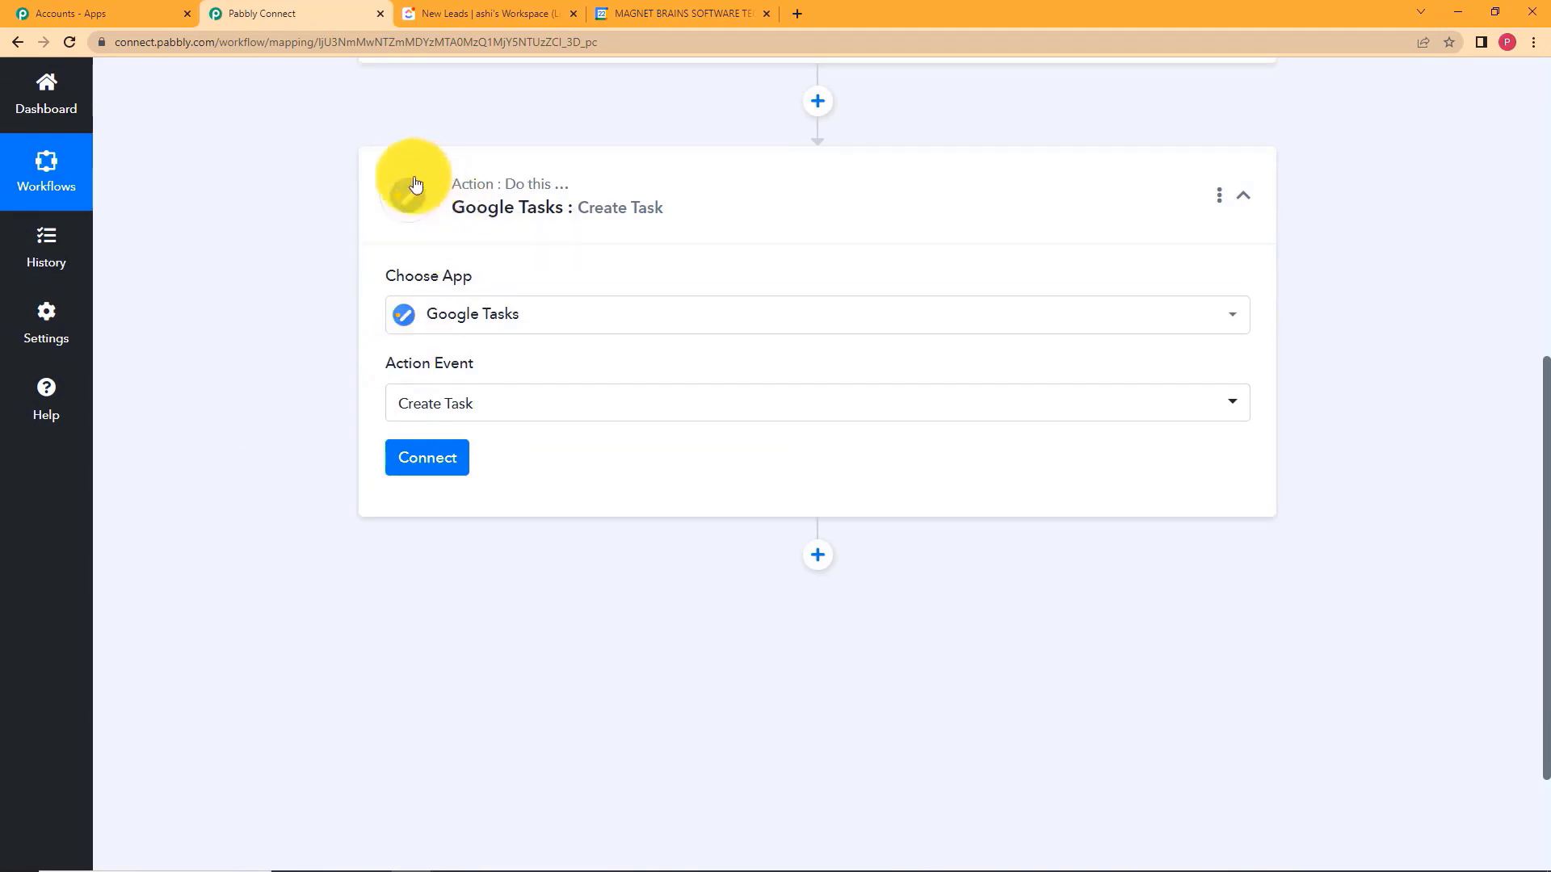
Connect the Google Tasks action through a new connection, signing in with Google and allowing Pabbly Connect Tasks access.
{"action": "left_click", "coordinate": [449, 458]}
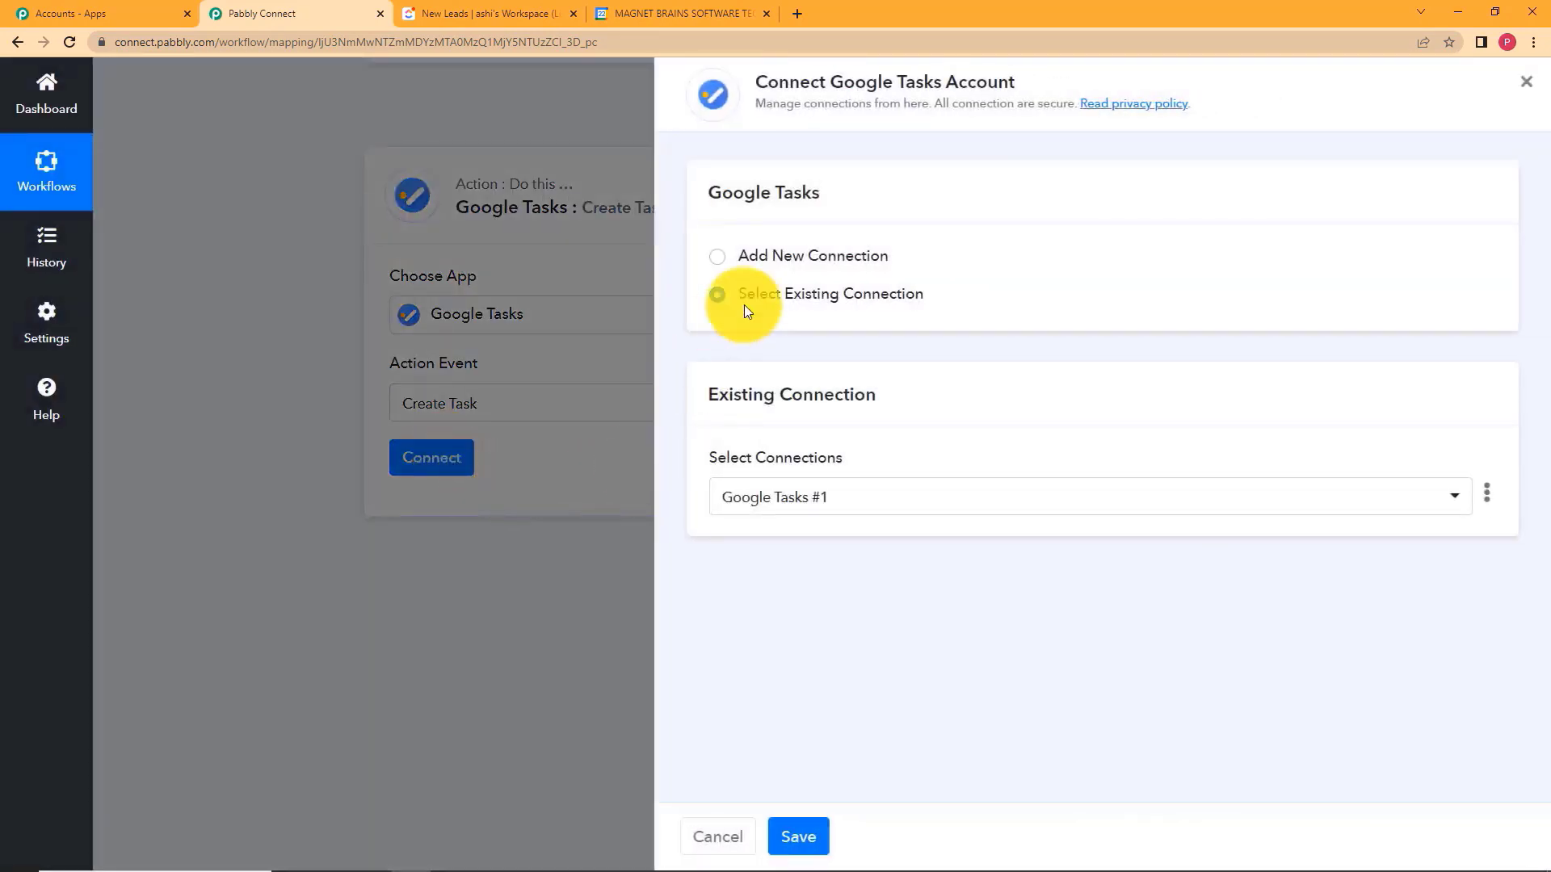
{"action": "left_click", "coordinate": [772, 263]}
{"action": "left_click", "coordinate": [826, 486]}
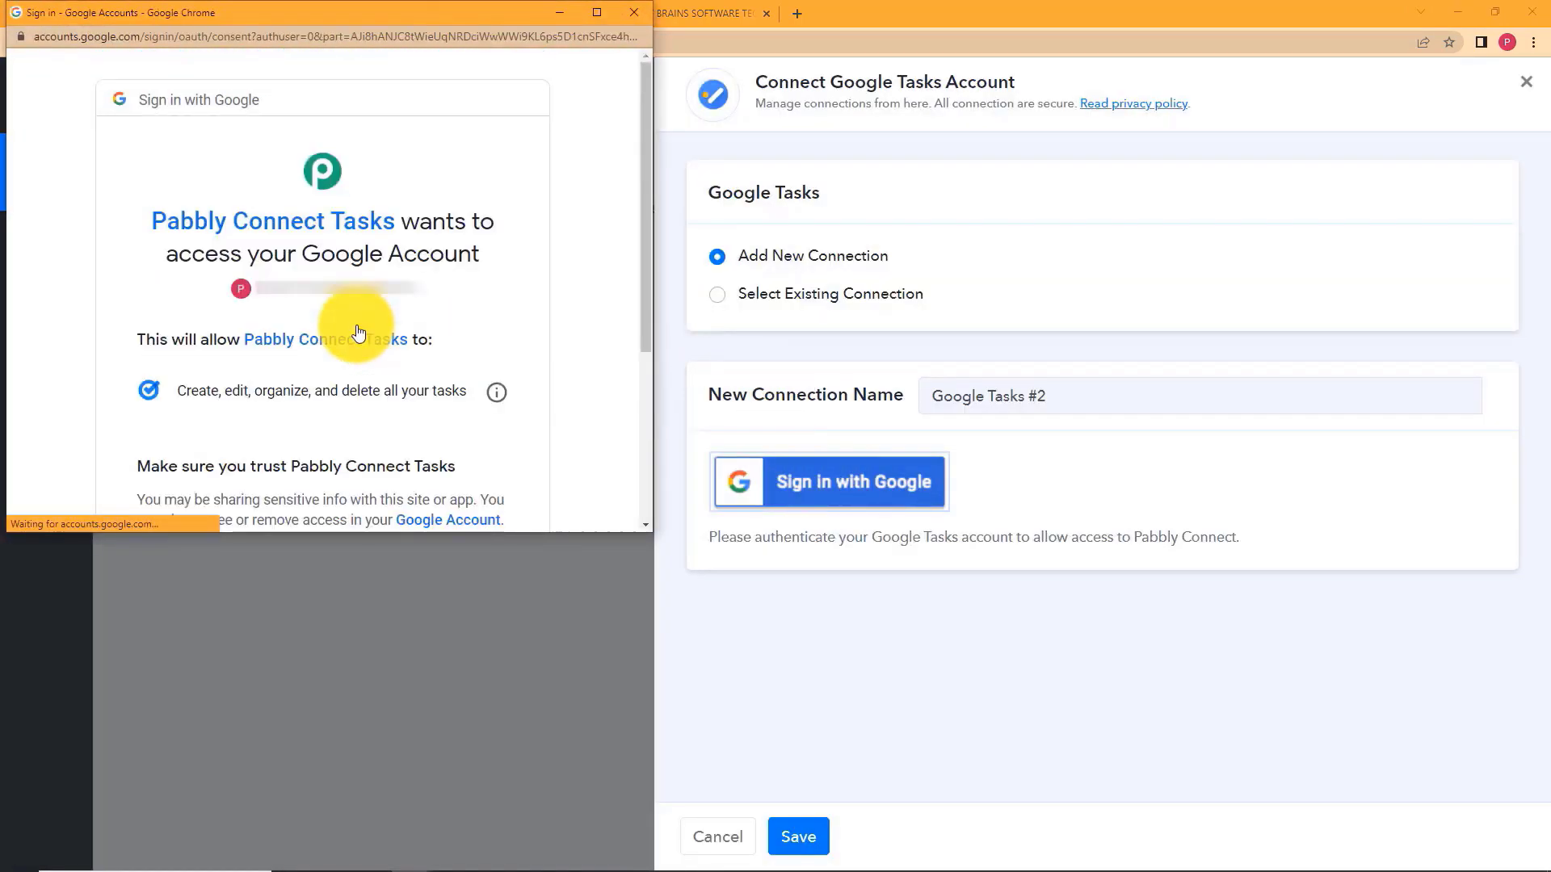
{"action": "scroll", "coordinate": [356, 349], "scroll_direction": "down", "scroll_amount": 3}
{"action": "left_click", "coordinate": [391, 377]}
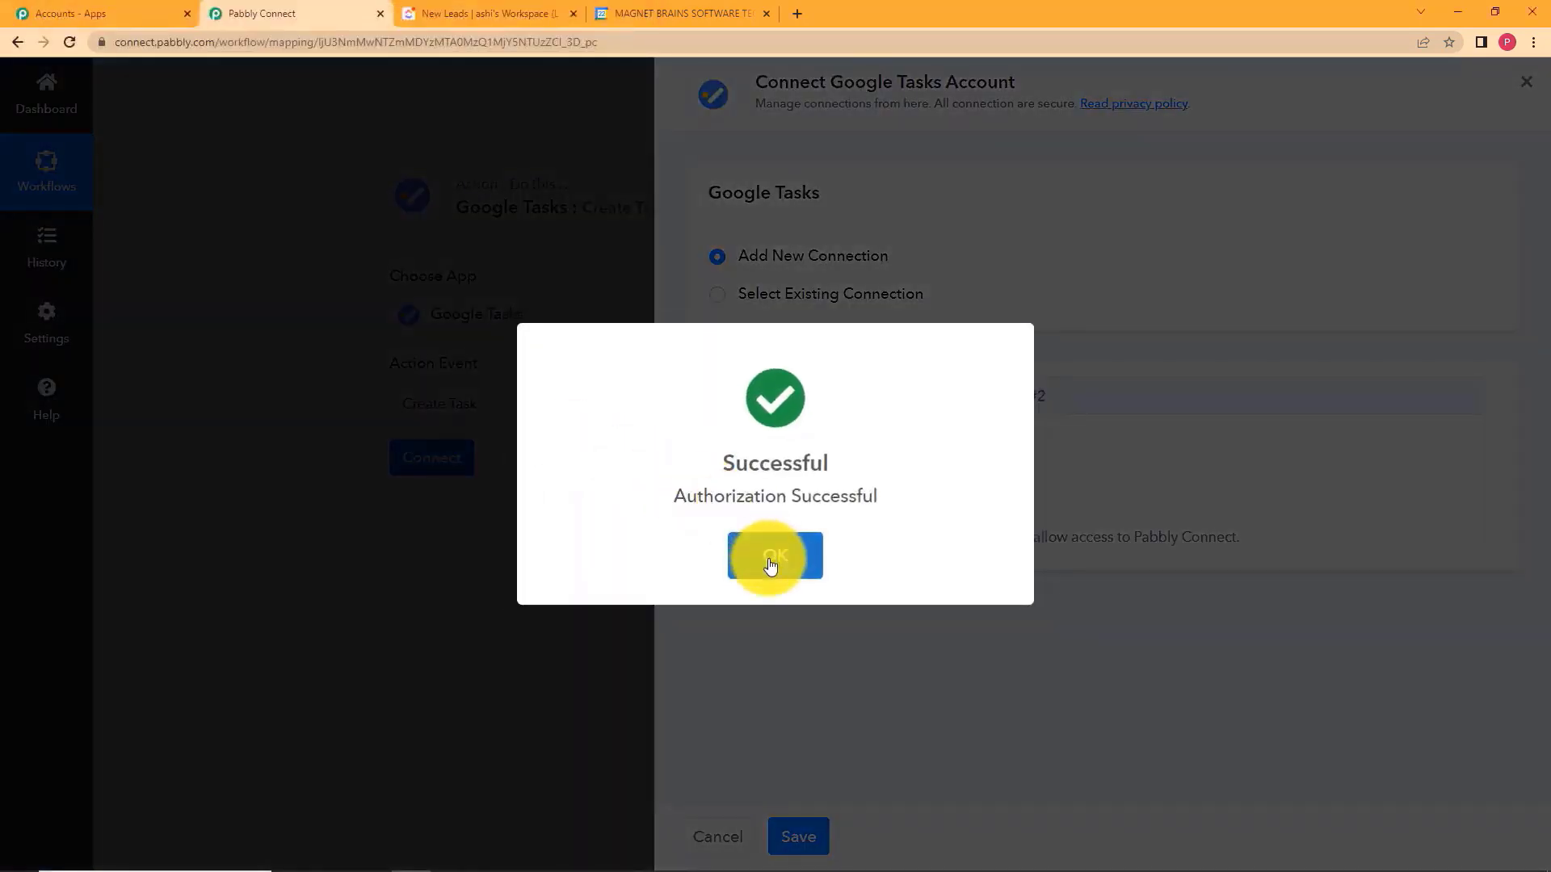
{"action": "left_click", "coordinate": [770, 554]}
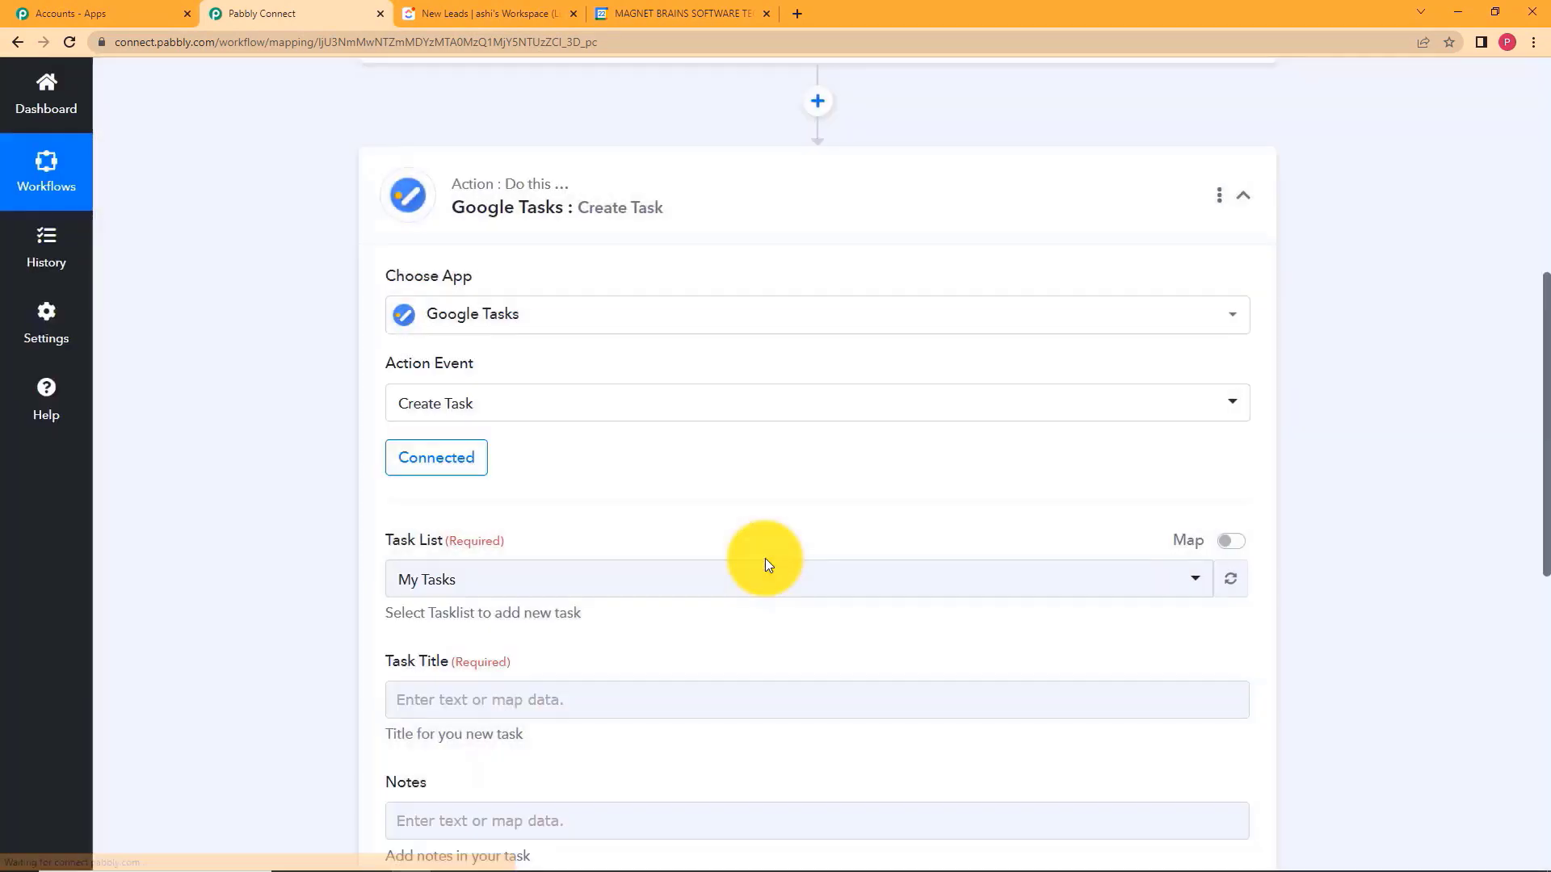
Switch to Google Calendar and create a task list named New Lists in its Tasks pane.
{"action": "scroll", "coordinate": [319, 561], "scroll_direction": "down", "scroll_amount": 2}
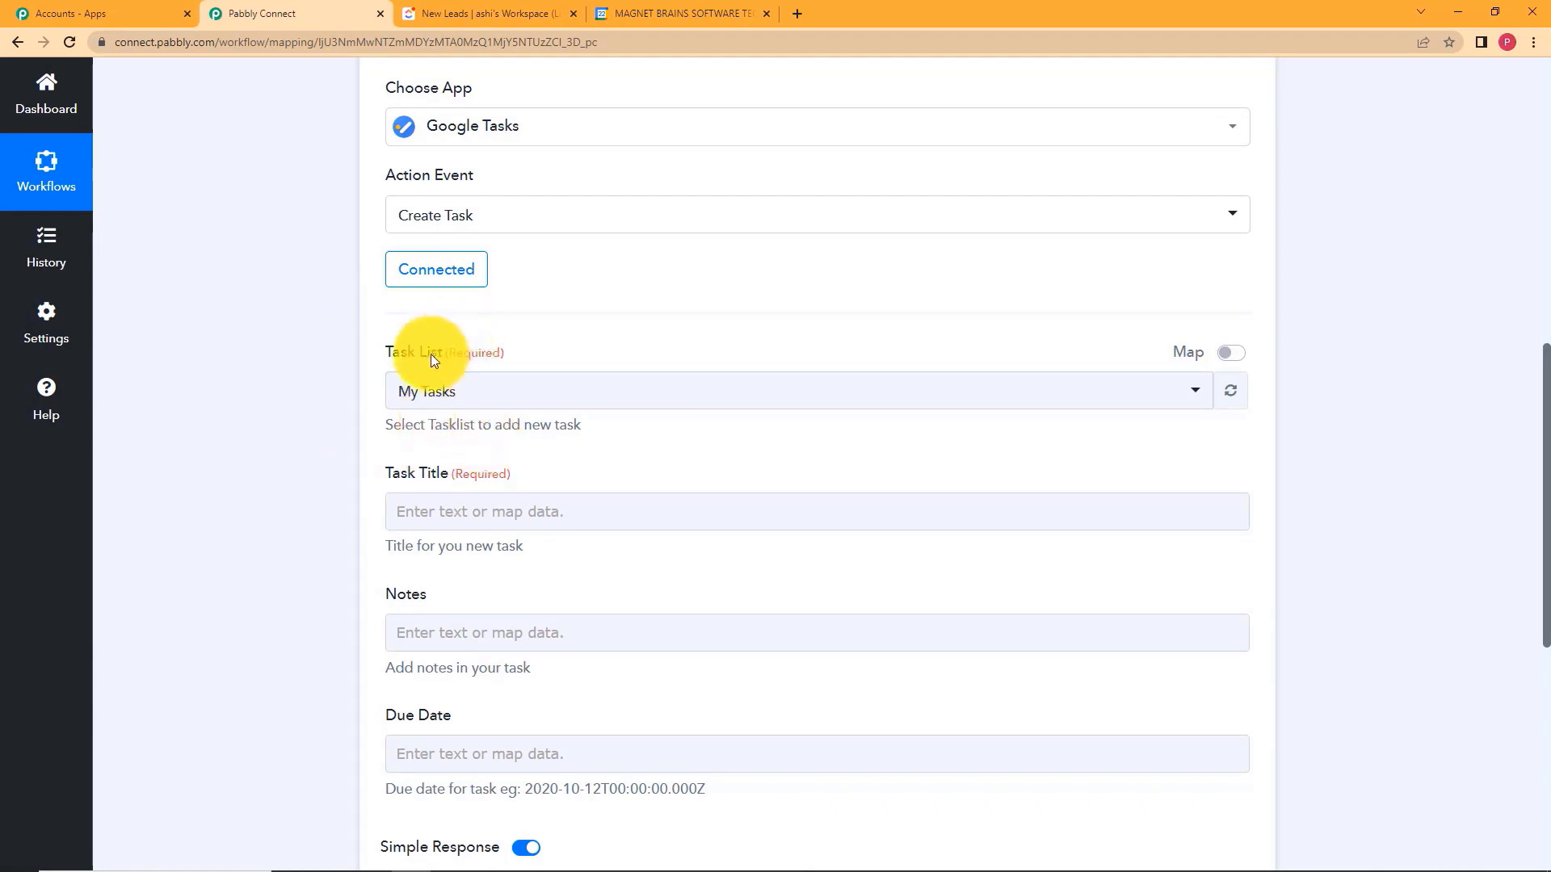
{"action": "left_click", "coordinate": [647, 12]}
{"action": "left_click", "coordinate": [1331, 97]}
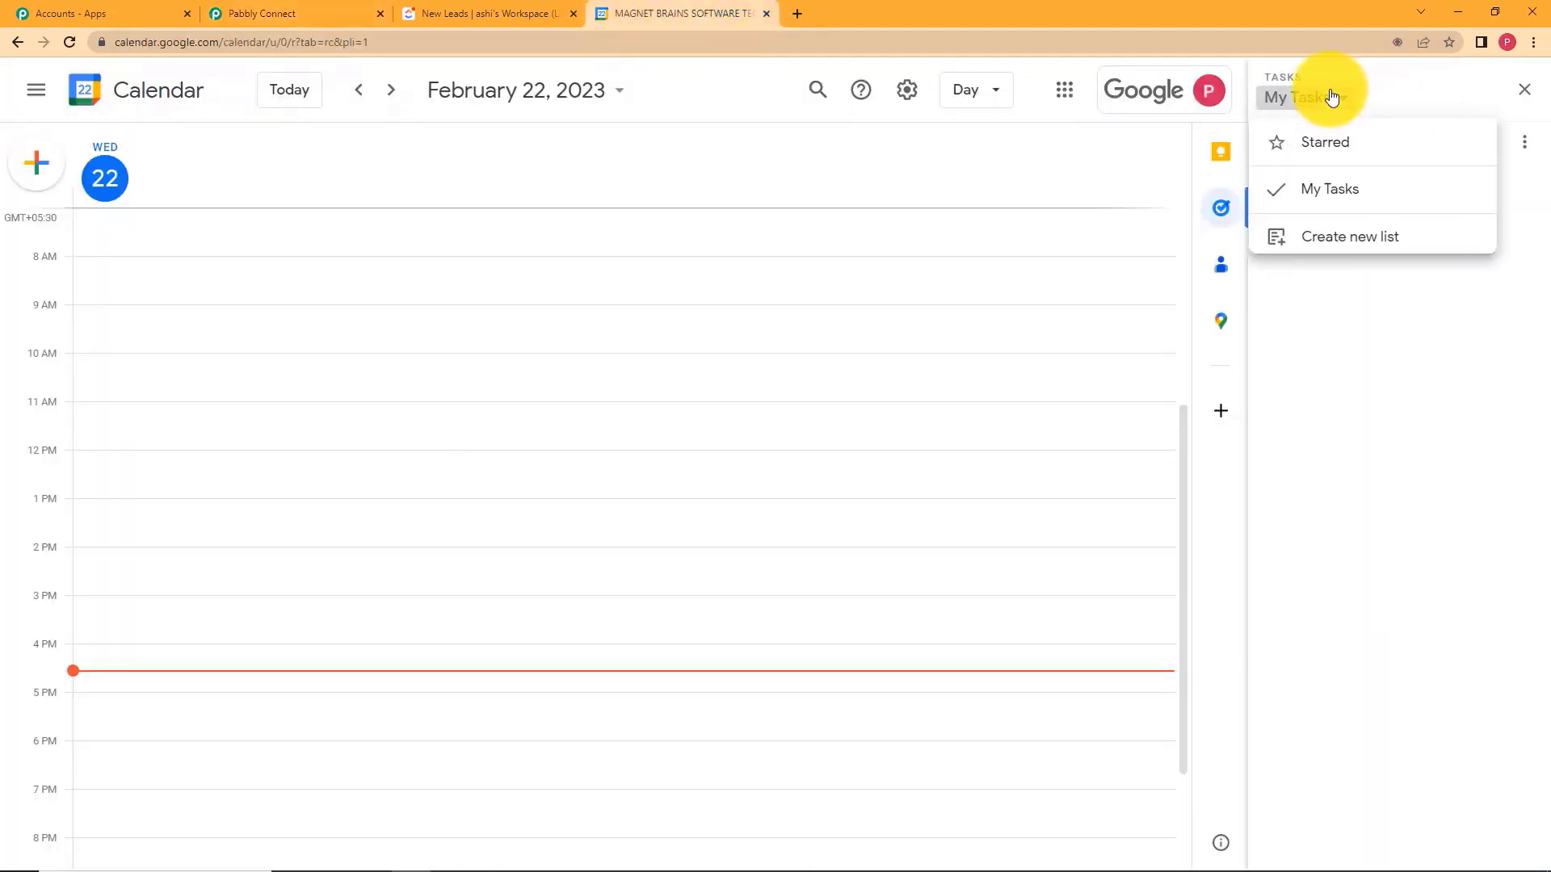
{"action": "left_click", "coordinate": [1360, 250]}
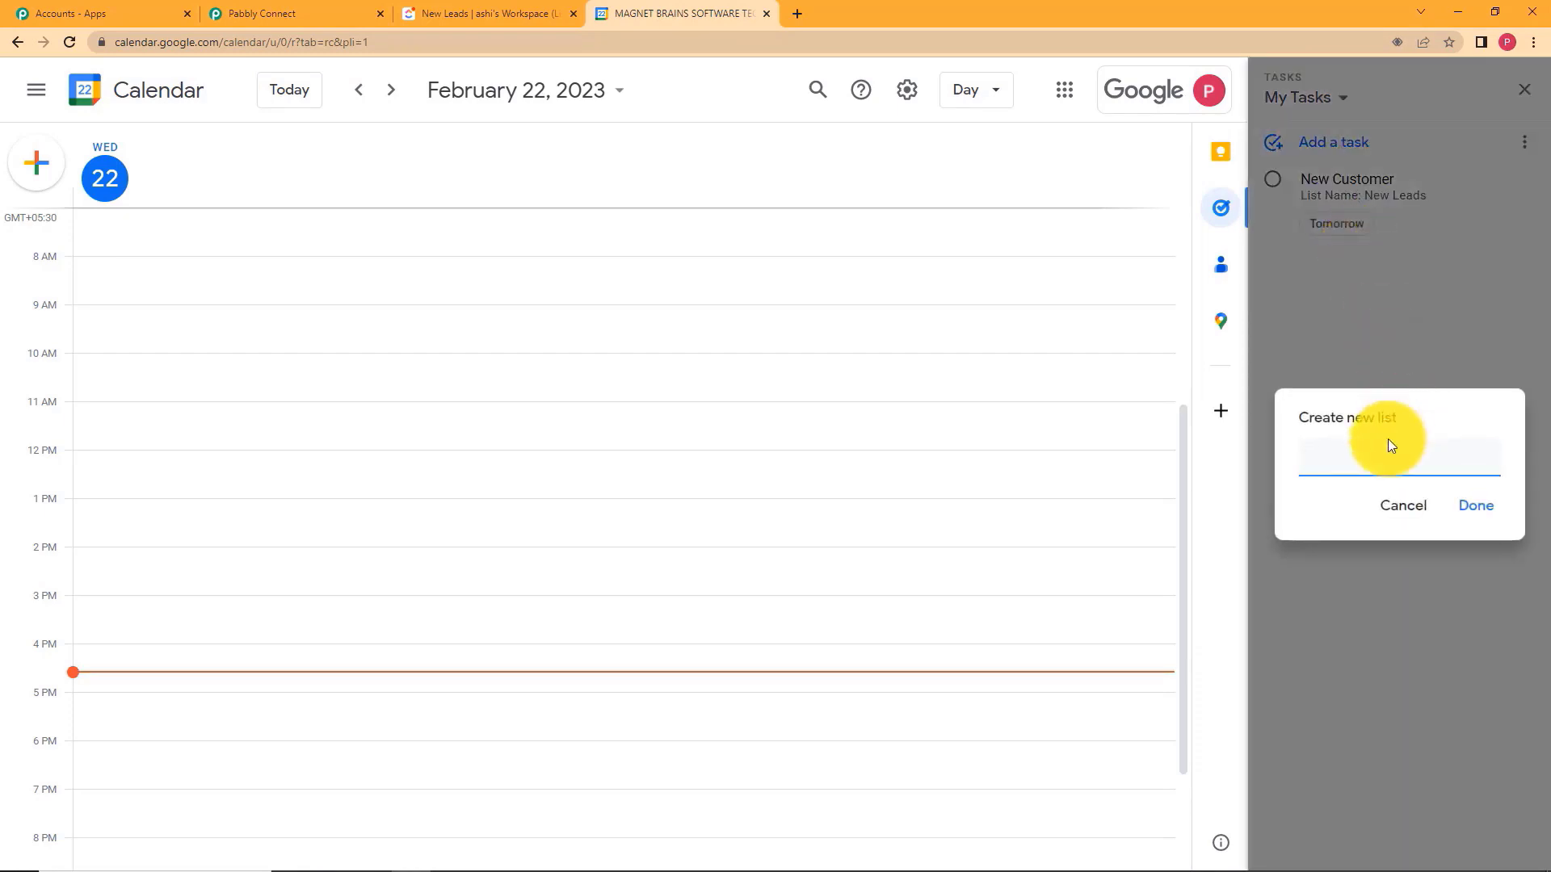
{"action": "type", "text": "New Lists"}
{"action": "left_click", "coordinate": [1473, 505]}
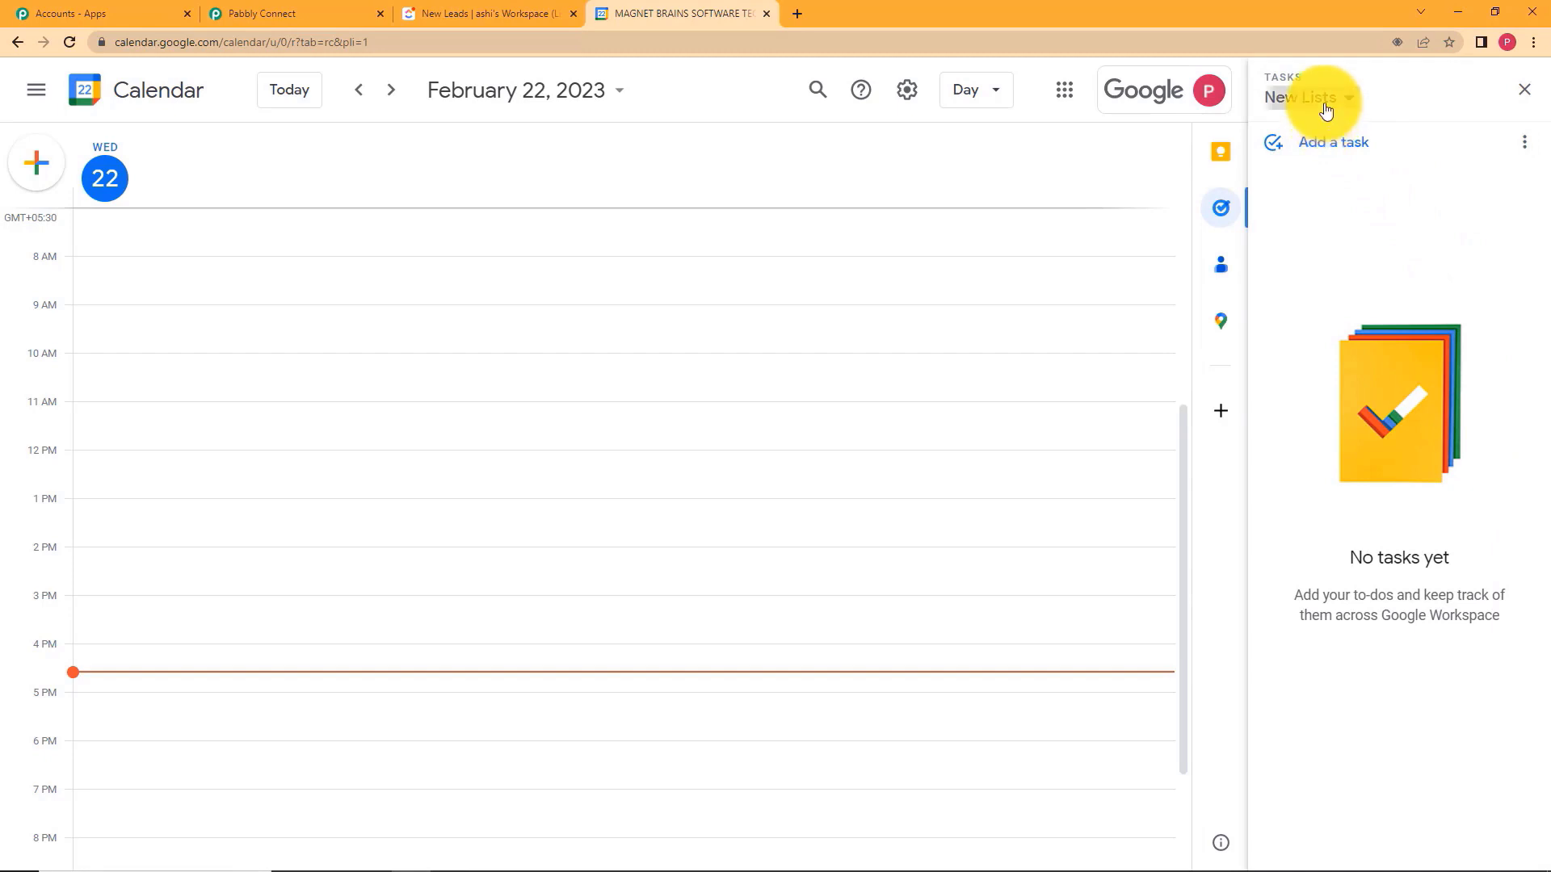
{"action": "left_click", "coordinate": [1324, 105]}
{"action": "left_click", "coordinate": [1376, 96]}
Return to Pabbly Connect, refresh the task lists, set Task List to New Lists, and glance at the New Leads tasks in ClickUp.
{"action": "left_click", "coordinate": [361, 8]}
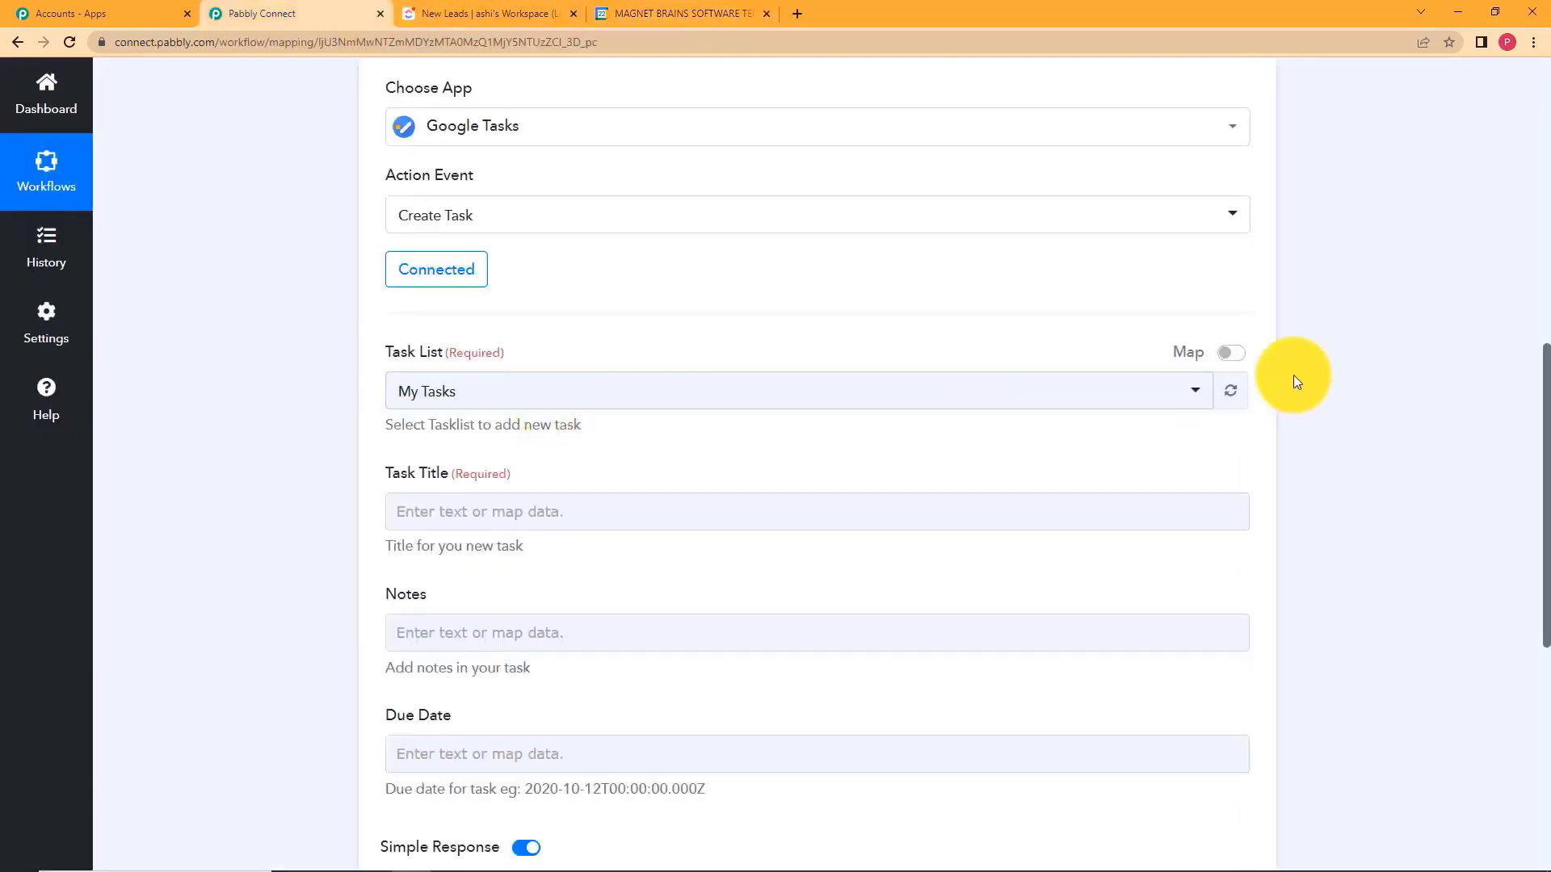
{"action": "left_click", "coordinate": [1229, 392]}
{"action": "left_click", "coordinate": [1203, 391]}
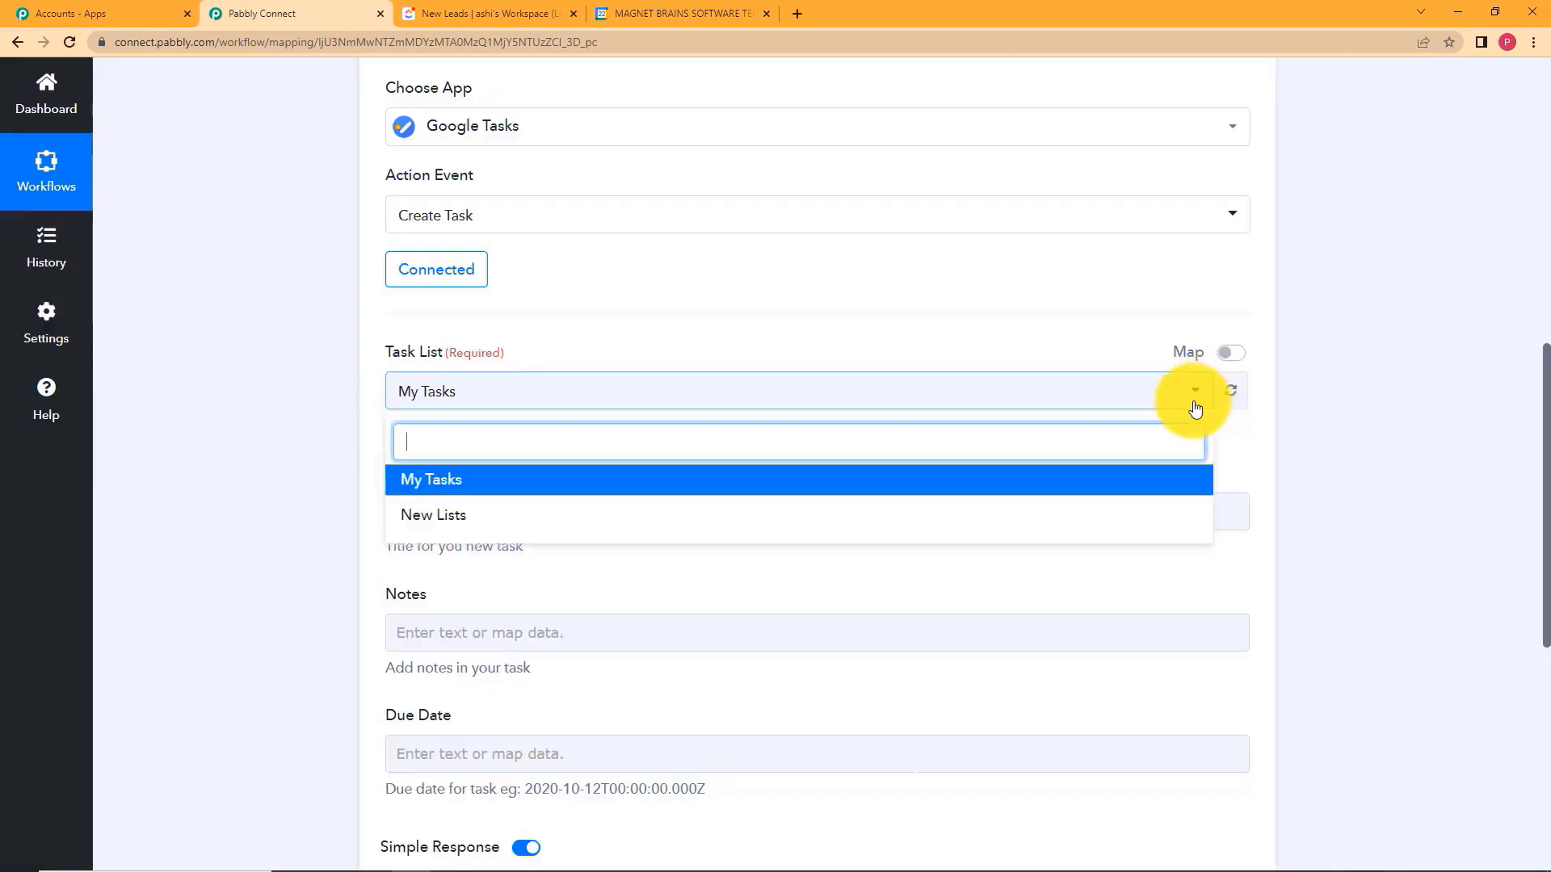
{"action": "left_click", "coordinate": [1117, 525]}
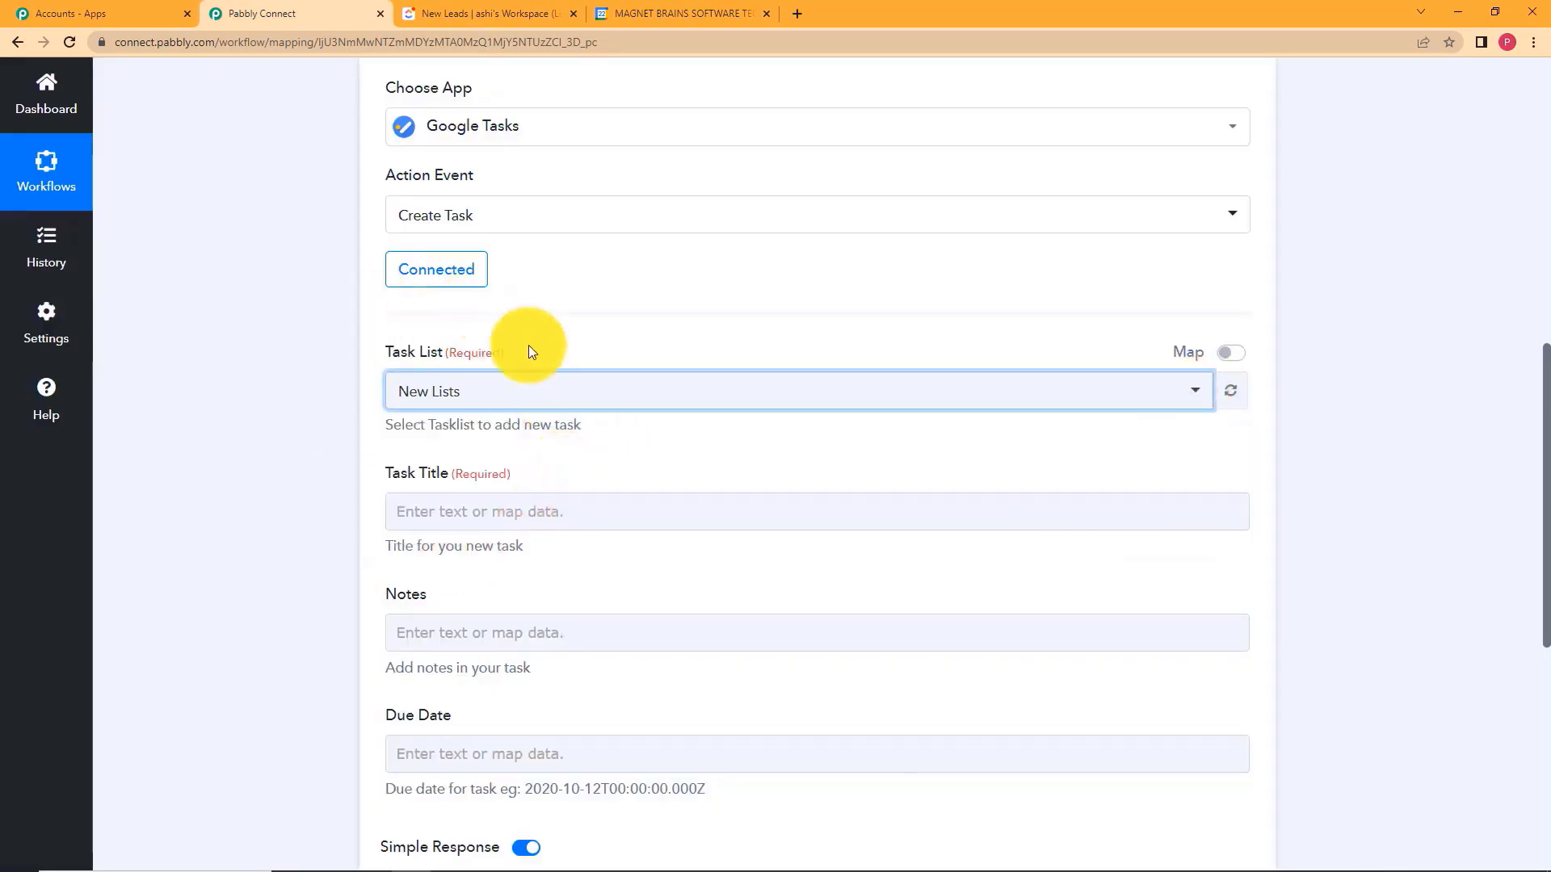
{"action": "left_click", "coordinate": [484, 13]}
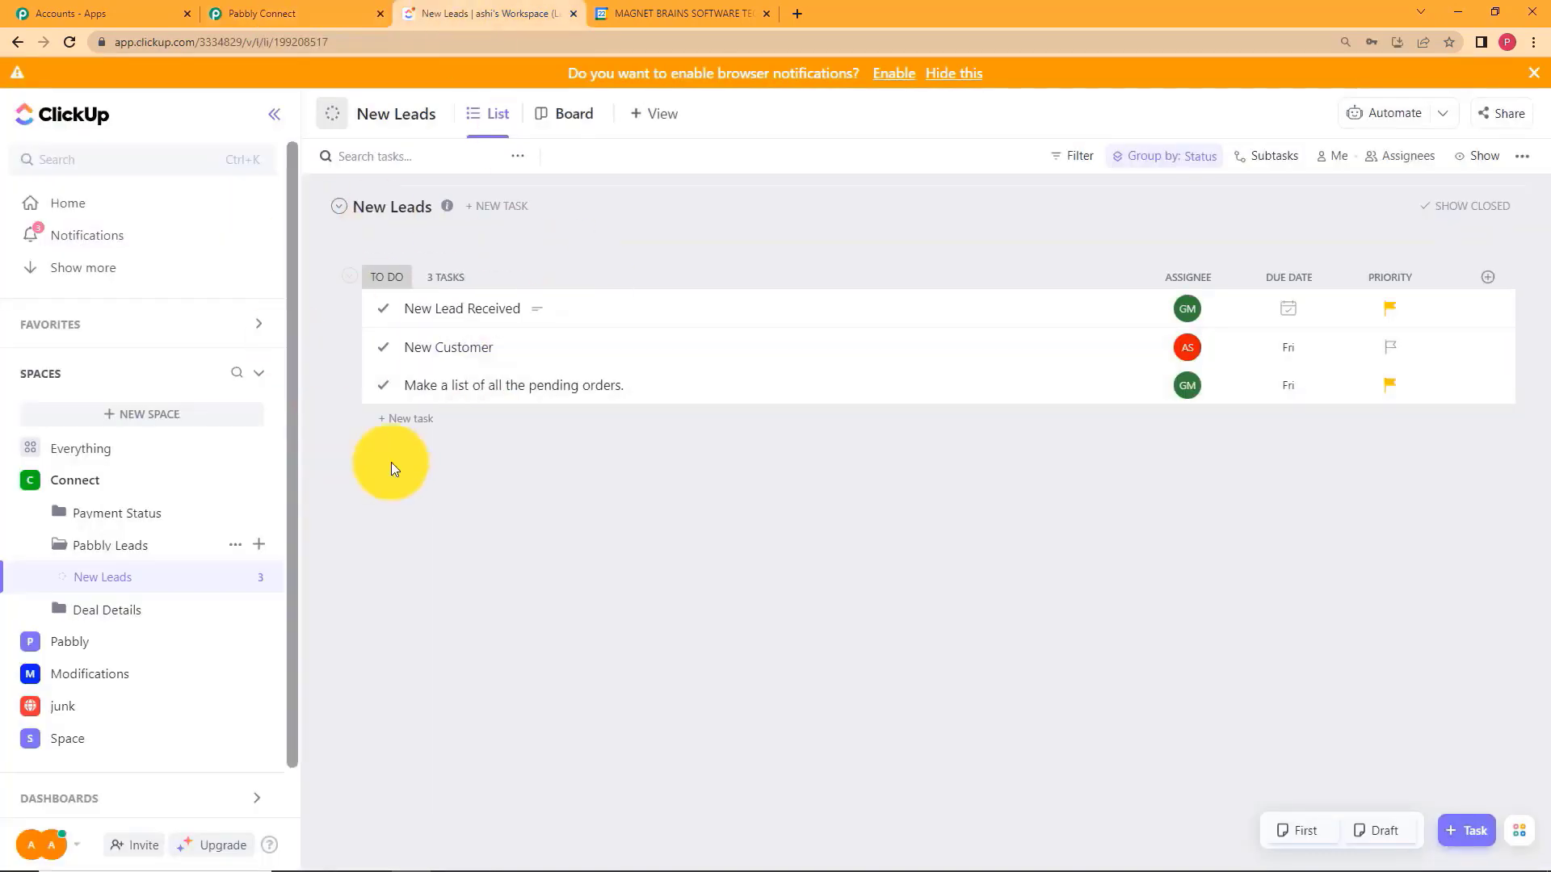
{"action": "left_click", "coordinate": [356, 12]}
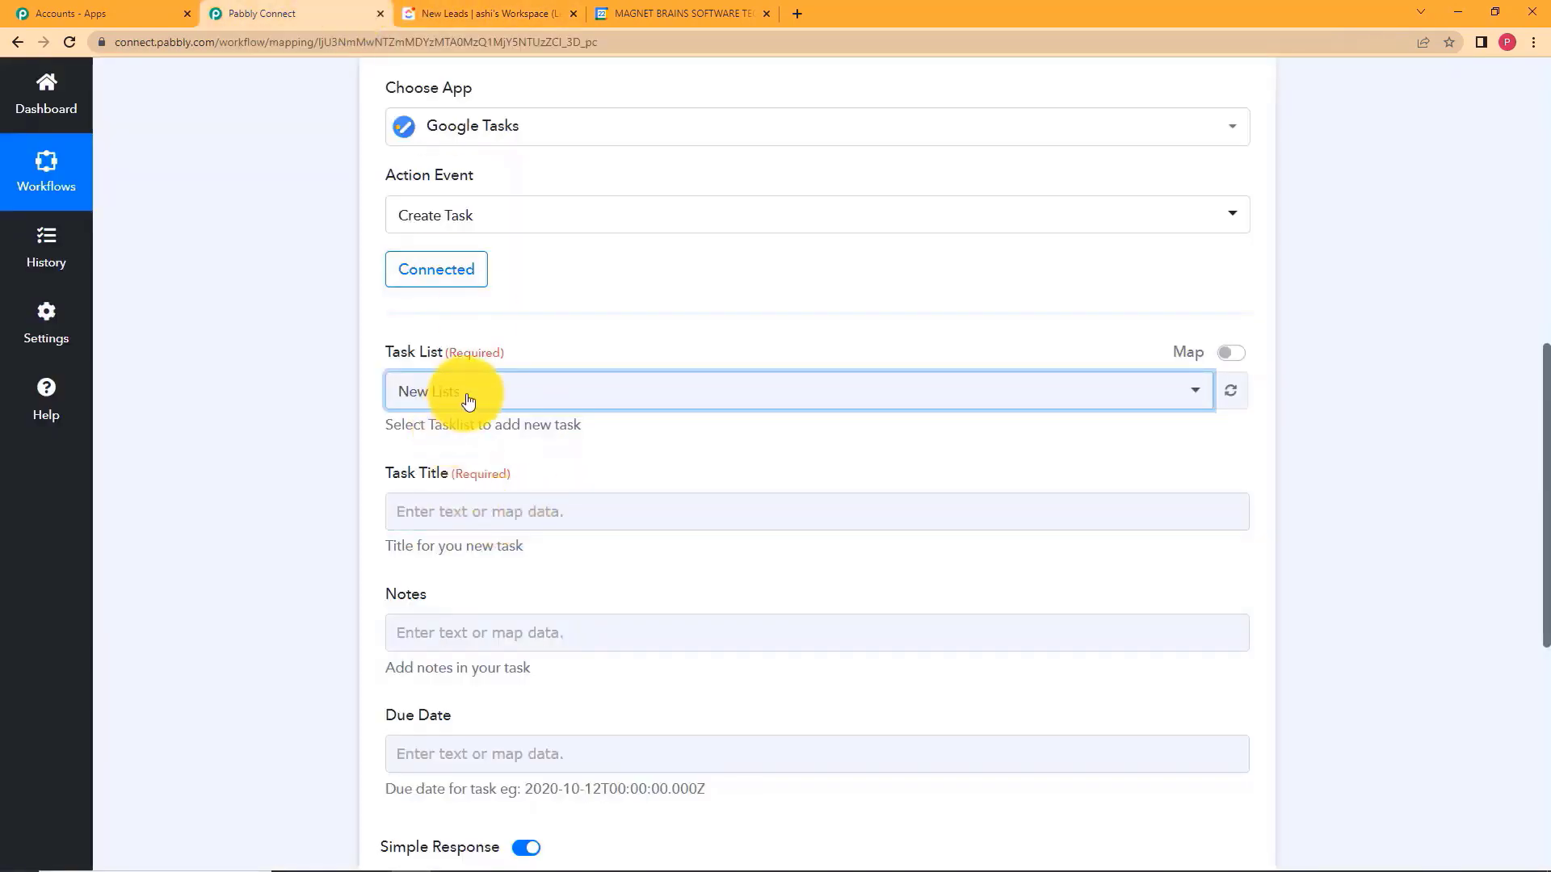
Map the Google Tasks action's Task Title to the ClickUp trigger's List Name value, New Leads.
{"action": "left_click", "coordinate": [434, 399]}
{"action": "left_click", "coordinate": [339, 458]}
{"action": "left_click", "coordinate": [500, 521]}
{"action": "left_click", "coordinate": [500, 522]}
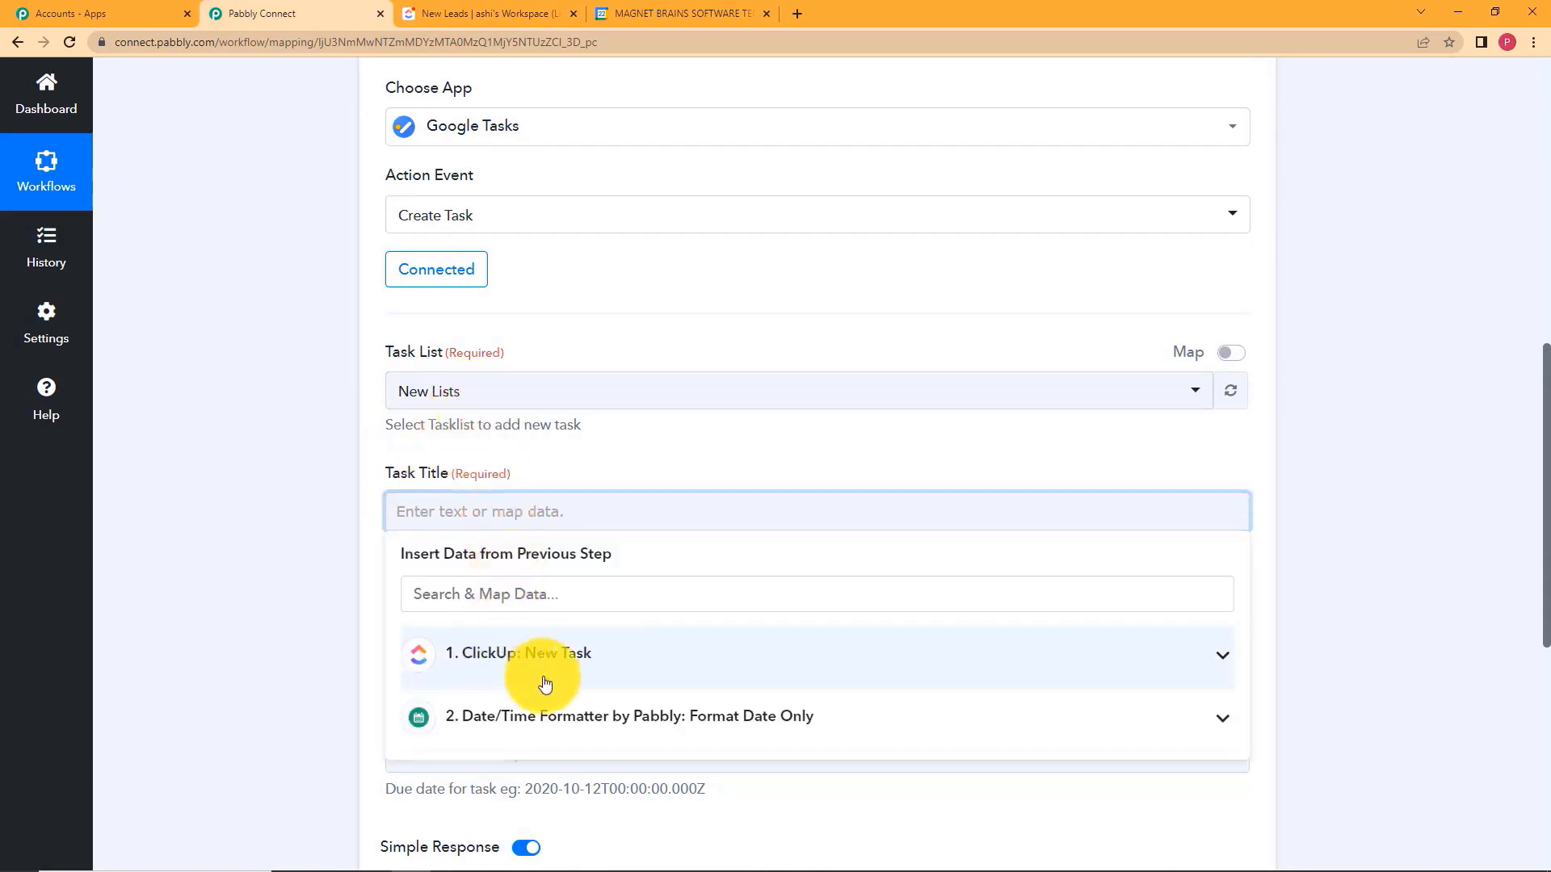
{"action": "left_click", "coordinate": [604, 668]}
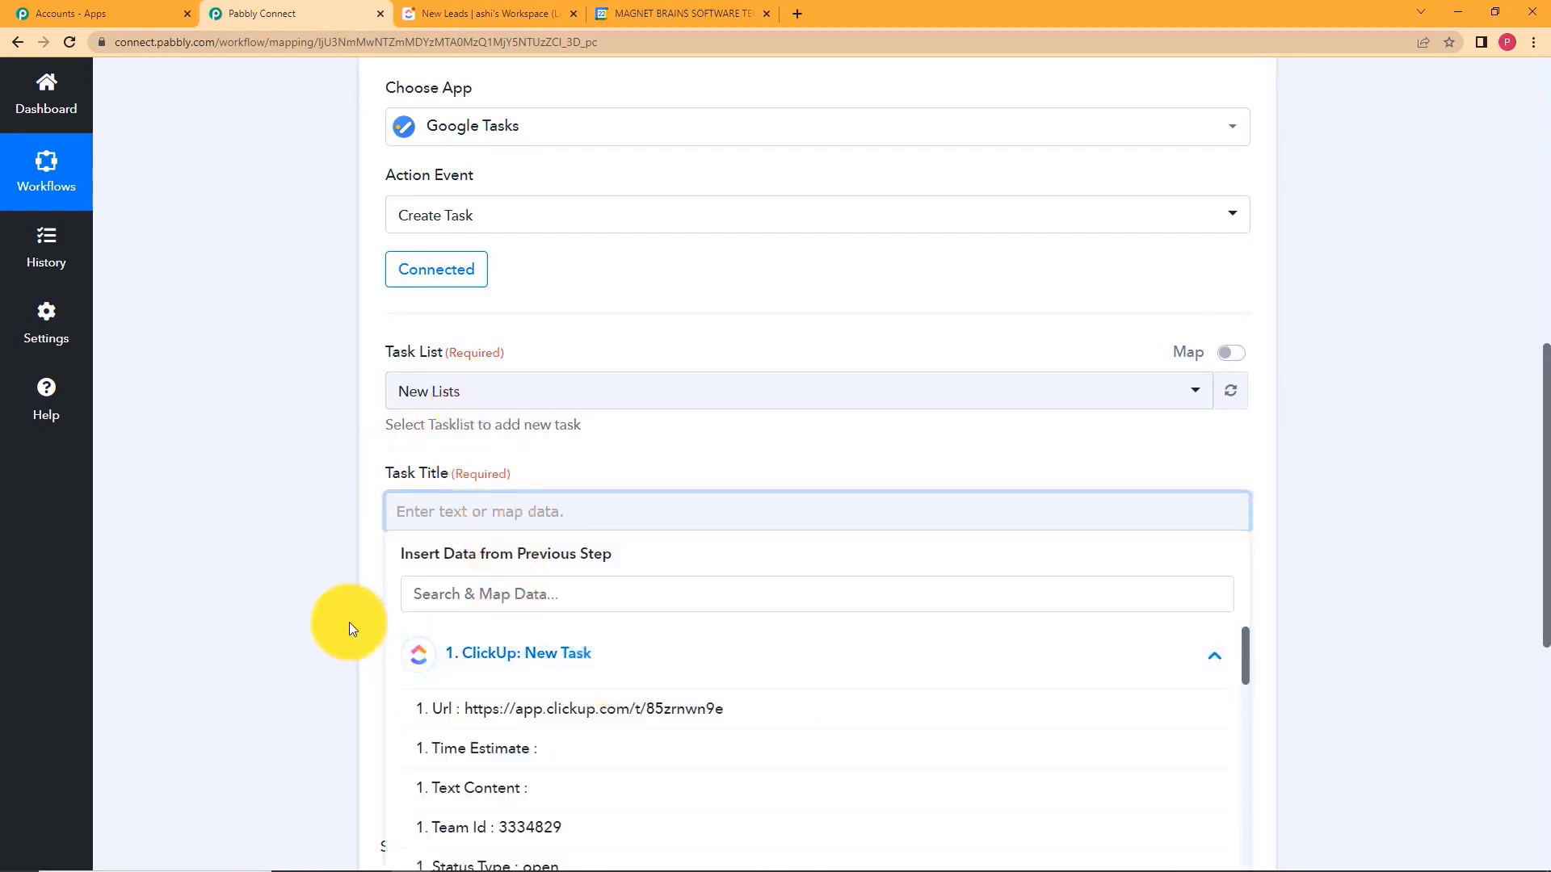
{"action": "scroll", "coordinate": [349, 622], "scroll_direction": "down", "scroll_amount": 5}
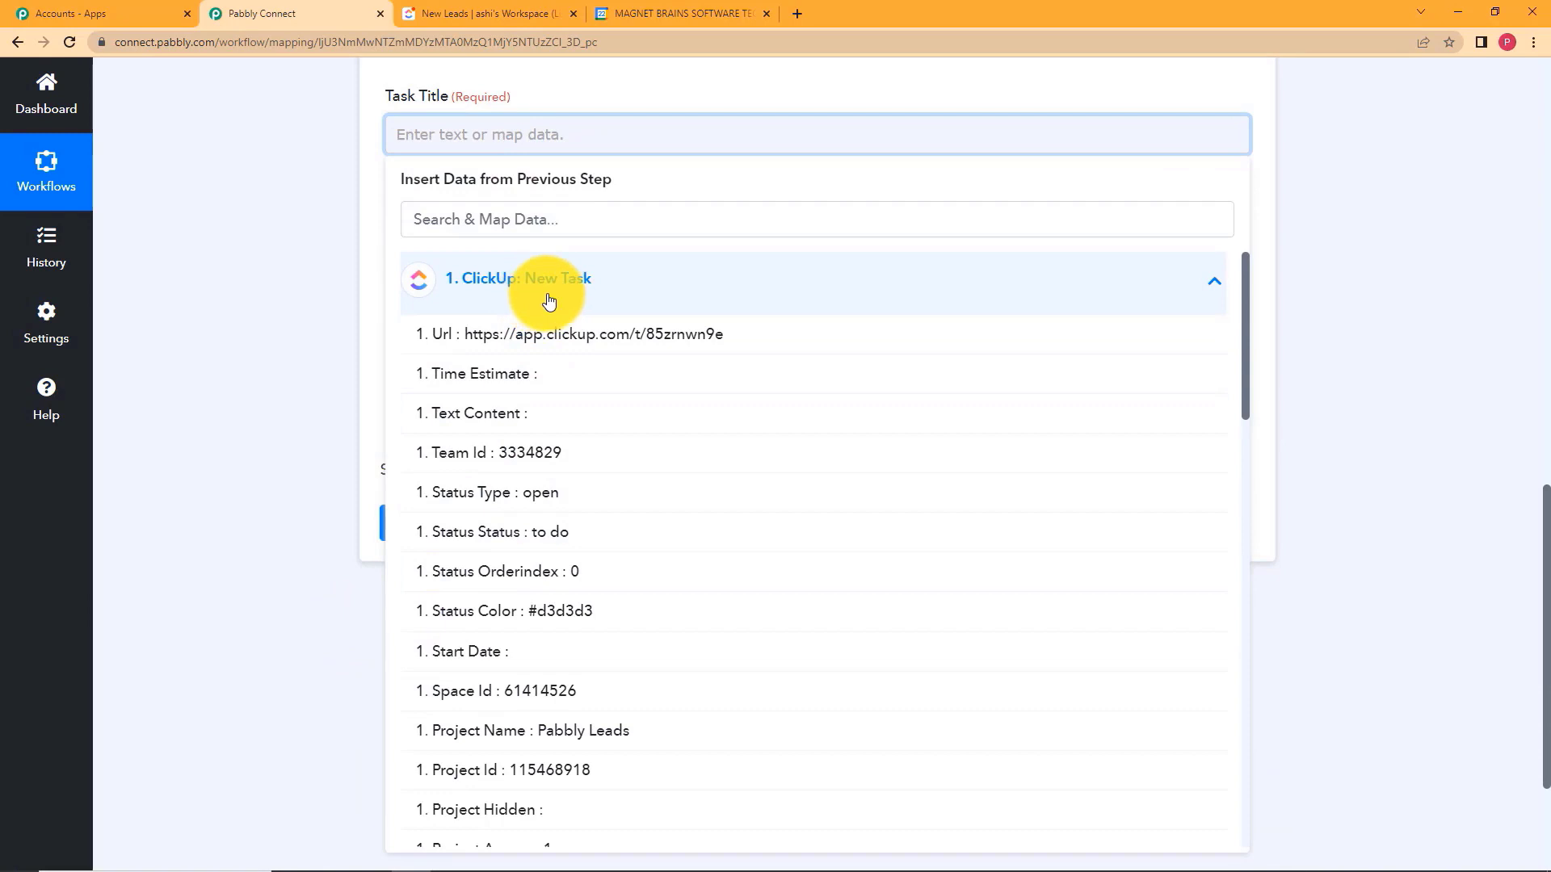
{"action": "left_click", "coordinate": [321, 571]}
{"action": "scroll", "coordinate": [248, 464], "scroll_direction": "up", "scroll_amount": 15}
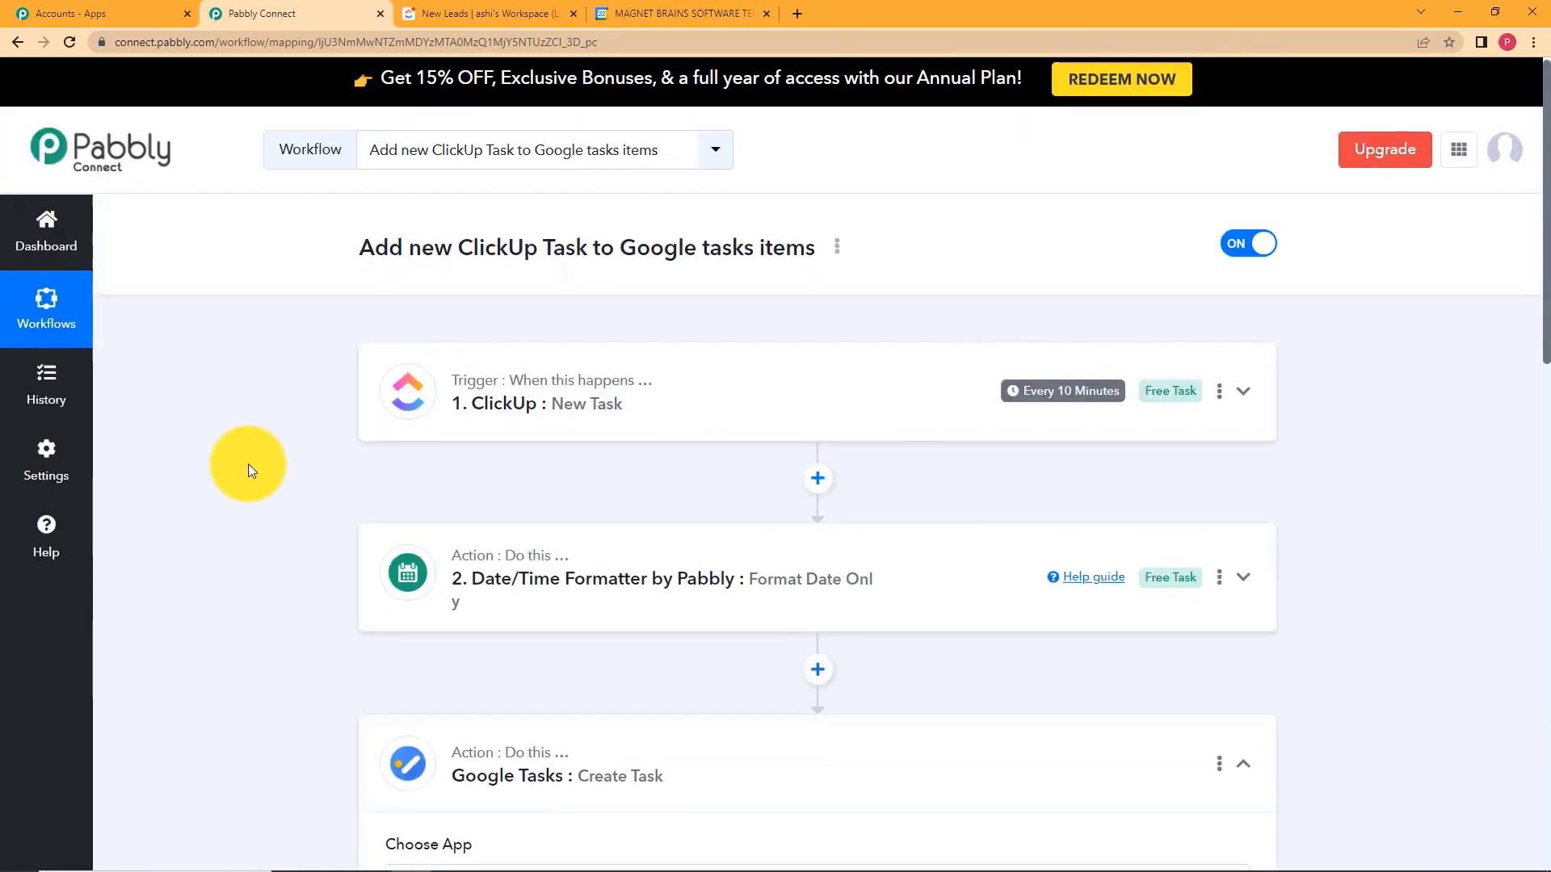
{"action": "scroll", "coordinate": [283, 550], "scroll_direction": "down", "scroll_amount": 7}
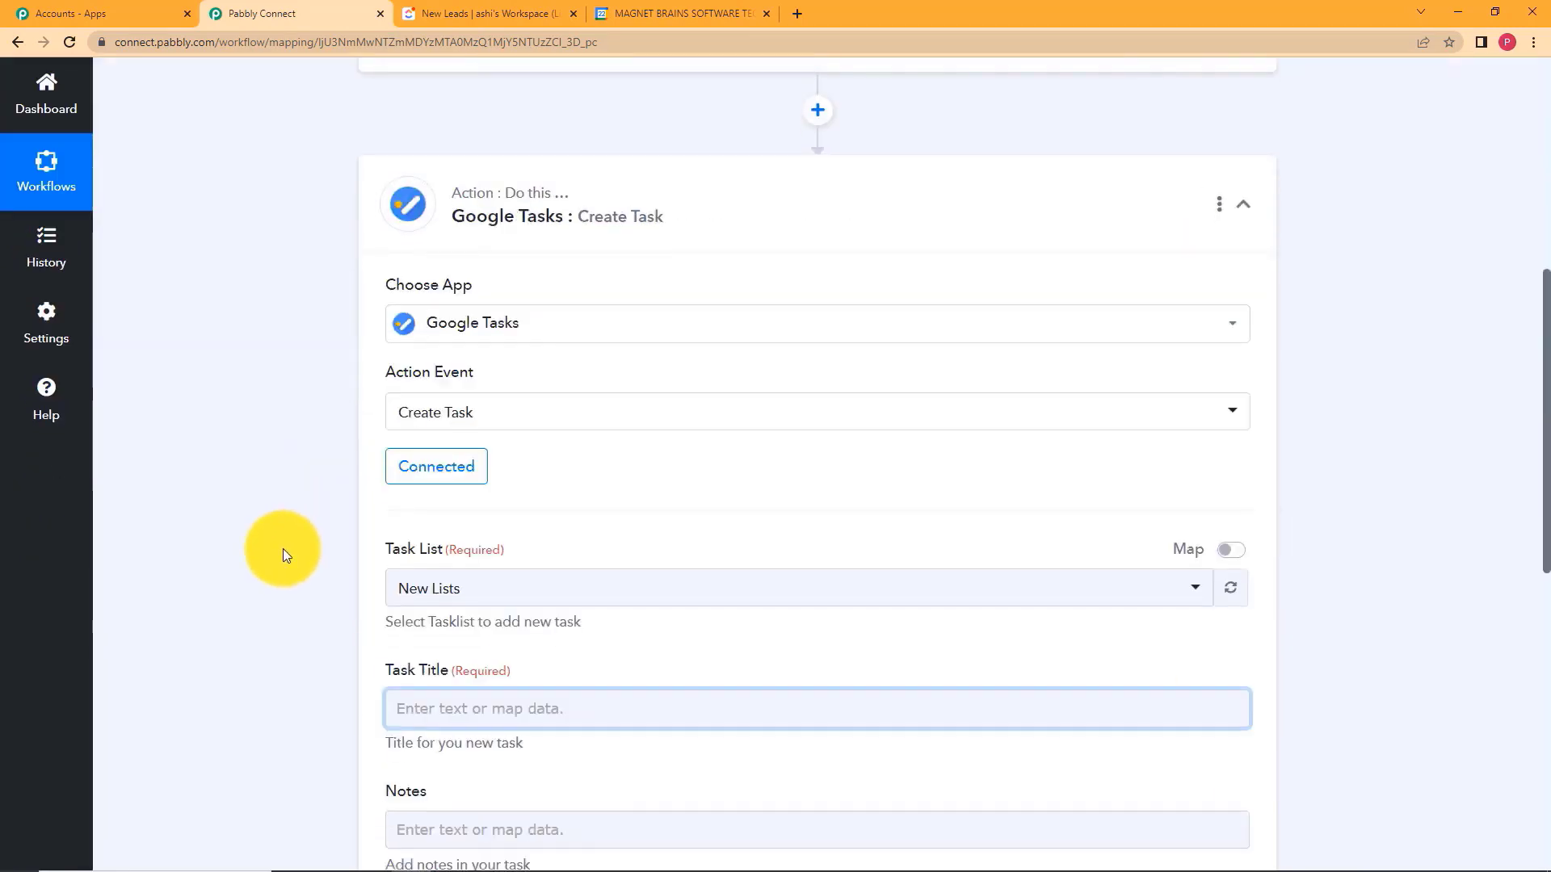
{"action": "scroll", "coordinate": [443, 647], "scroll_direction": "down", "scroll_amount": 3}
{"action": "left_click", "coordinate": [483, 520]}
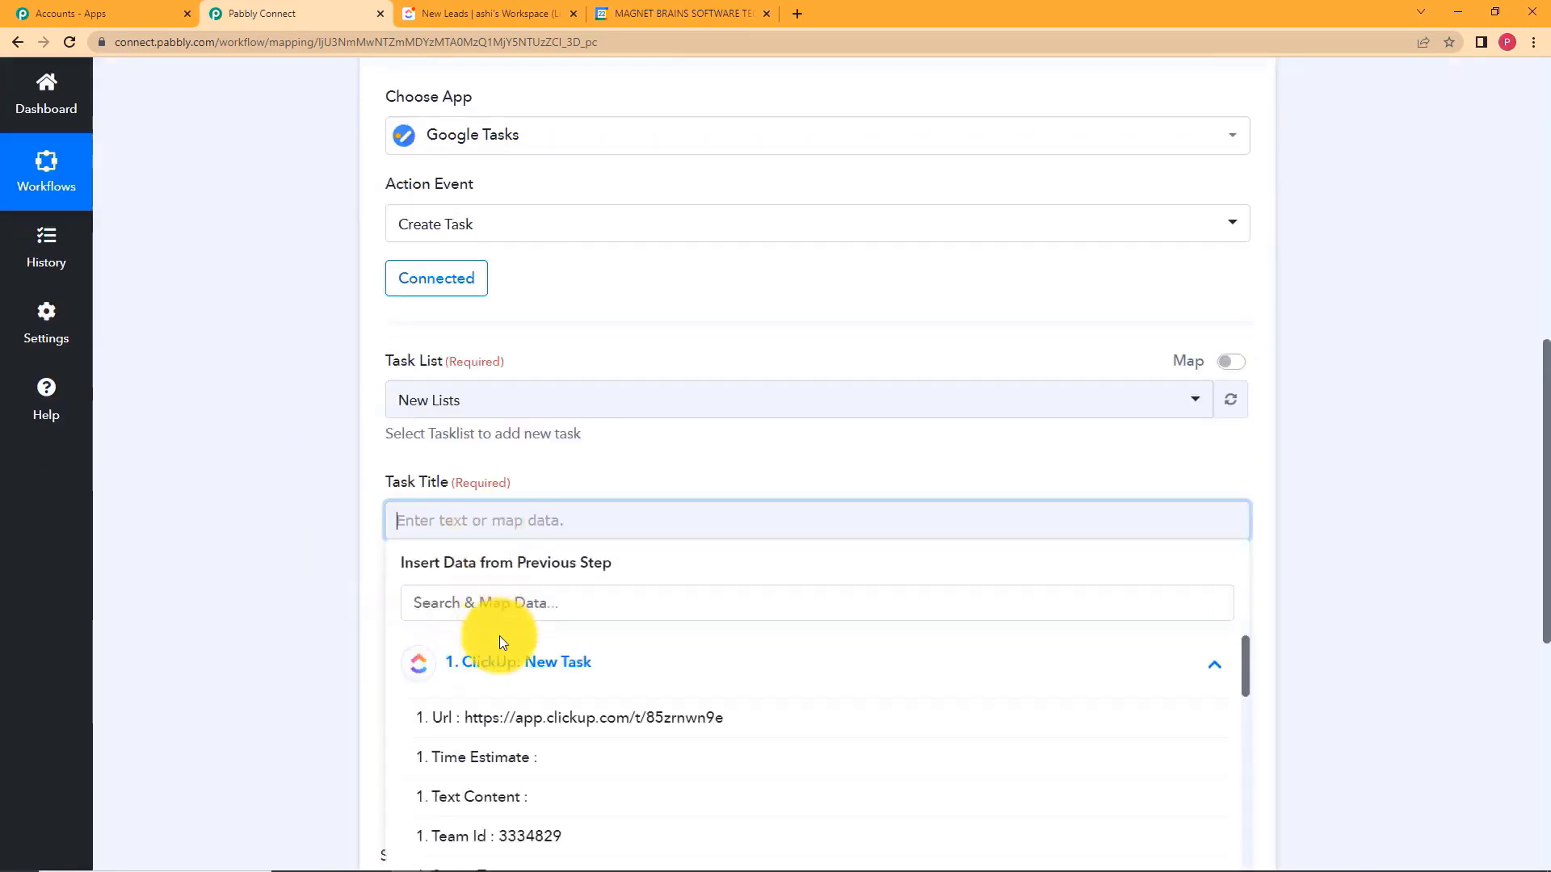
{"action": "scroll", "coordinate": [353, 627], "scroll_direction": "down", "scroll_amount": 2}
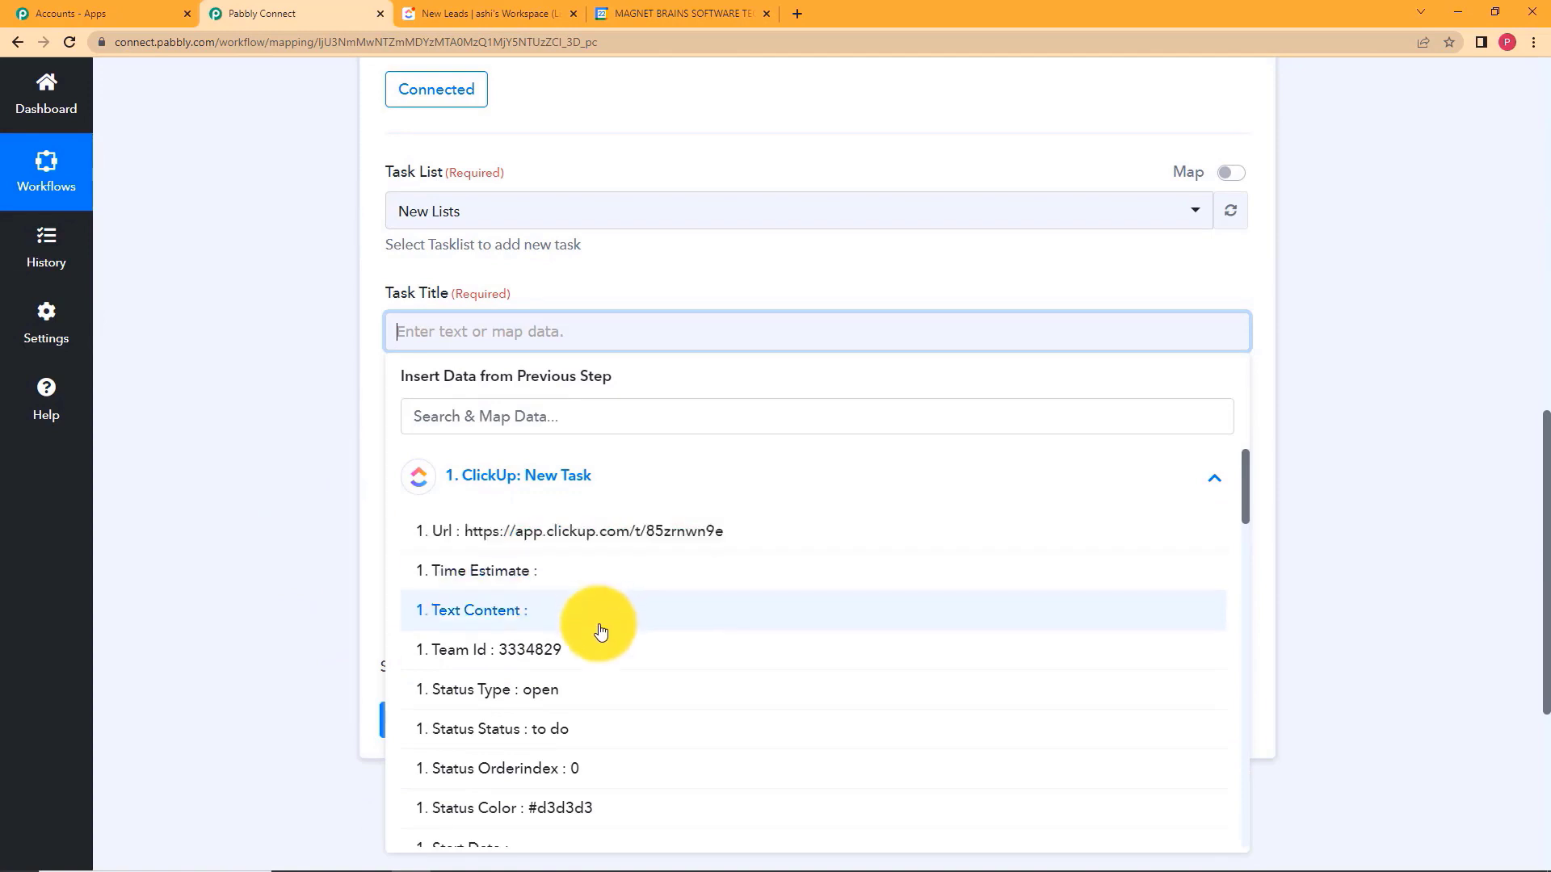
{"action": "scroll", "coordinate": [600, 685], "scroll_direction": "down", "scroll_amount": 2}
{"action": "left_click", "coordinate": [646, 335]}
{"action": "left_click", "coordinate": [655, 496]}
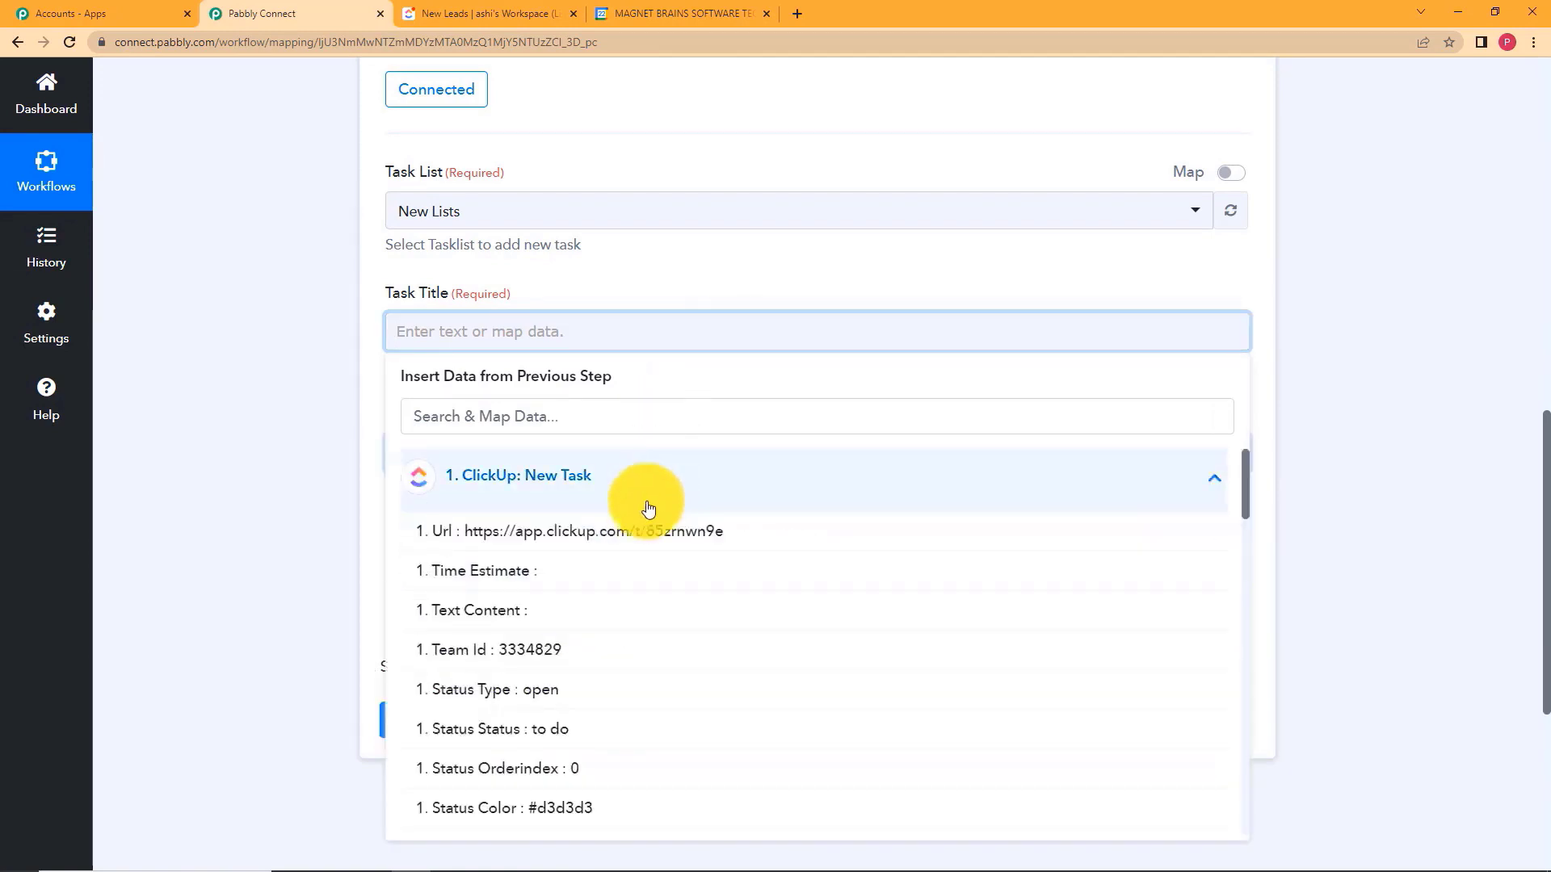
{"action": "scroll", "coordinate": [659, 560], "scroll_direction": "down", "scroll_amount": 8}
{"action": "scroll", "coordinate": [662, 561], "scroll_direction": "down", "scroll_amount": 2}
{"action": "scroll", "coordinate": [662, 561], "scroll_direction": "up", "scroll_amount": 2}
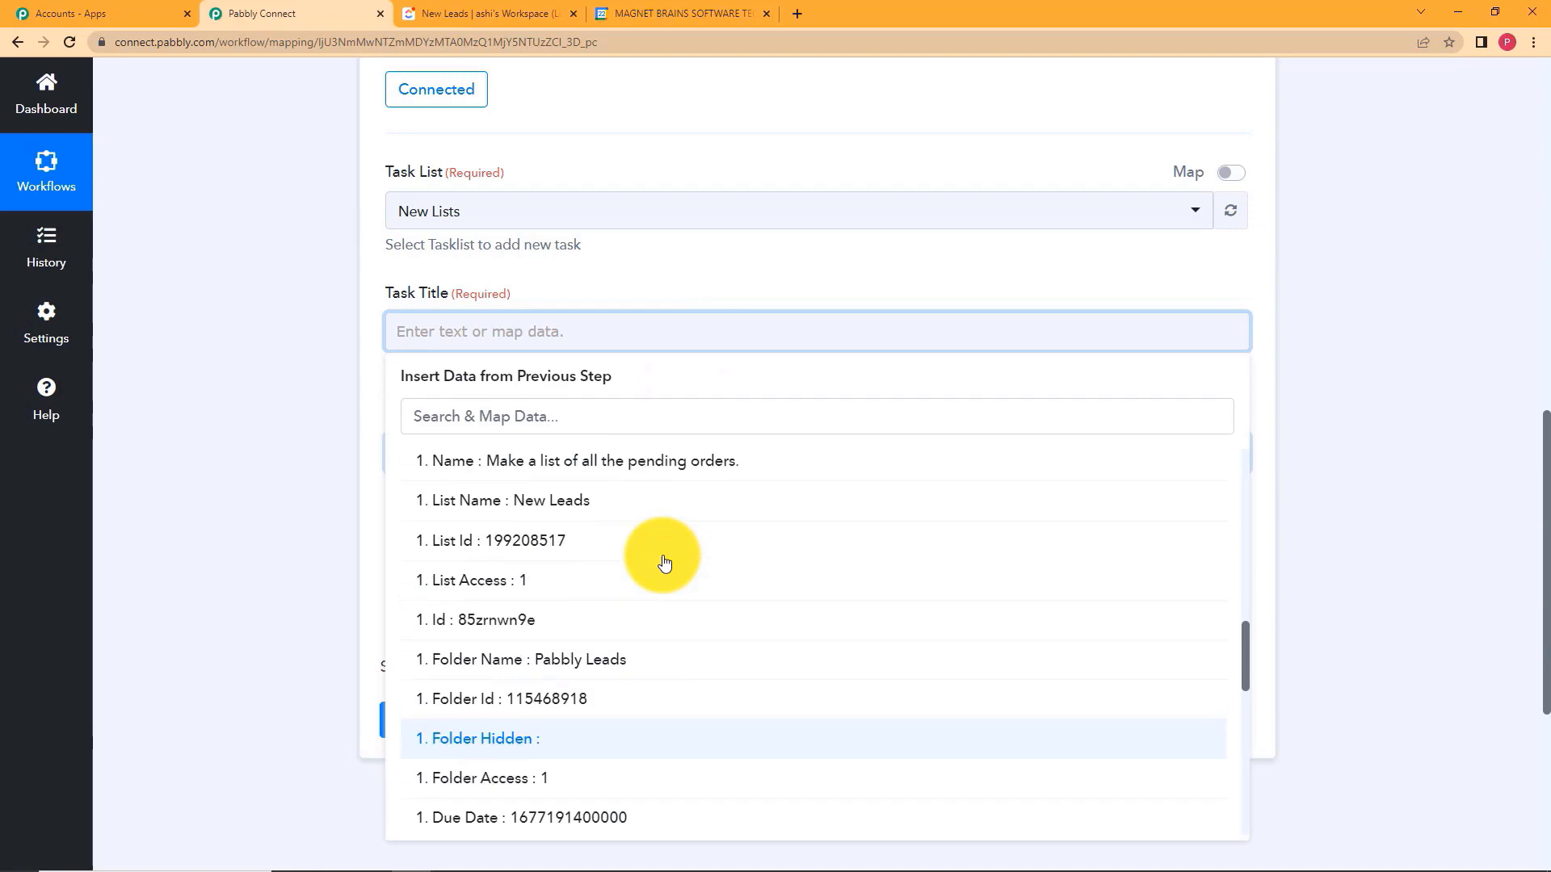
{"action": "left_click", "coordinate": [573, 502]}
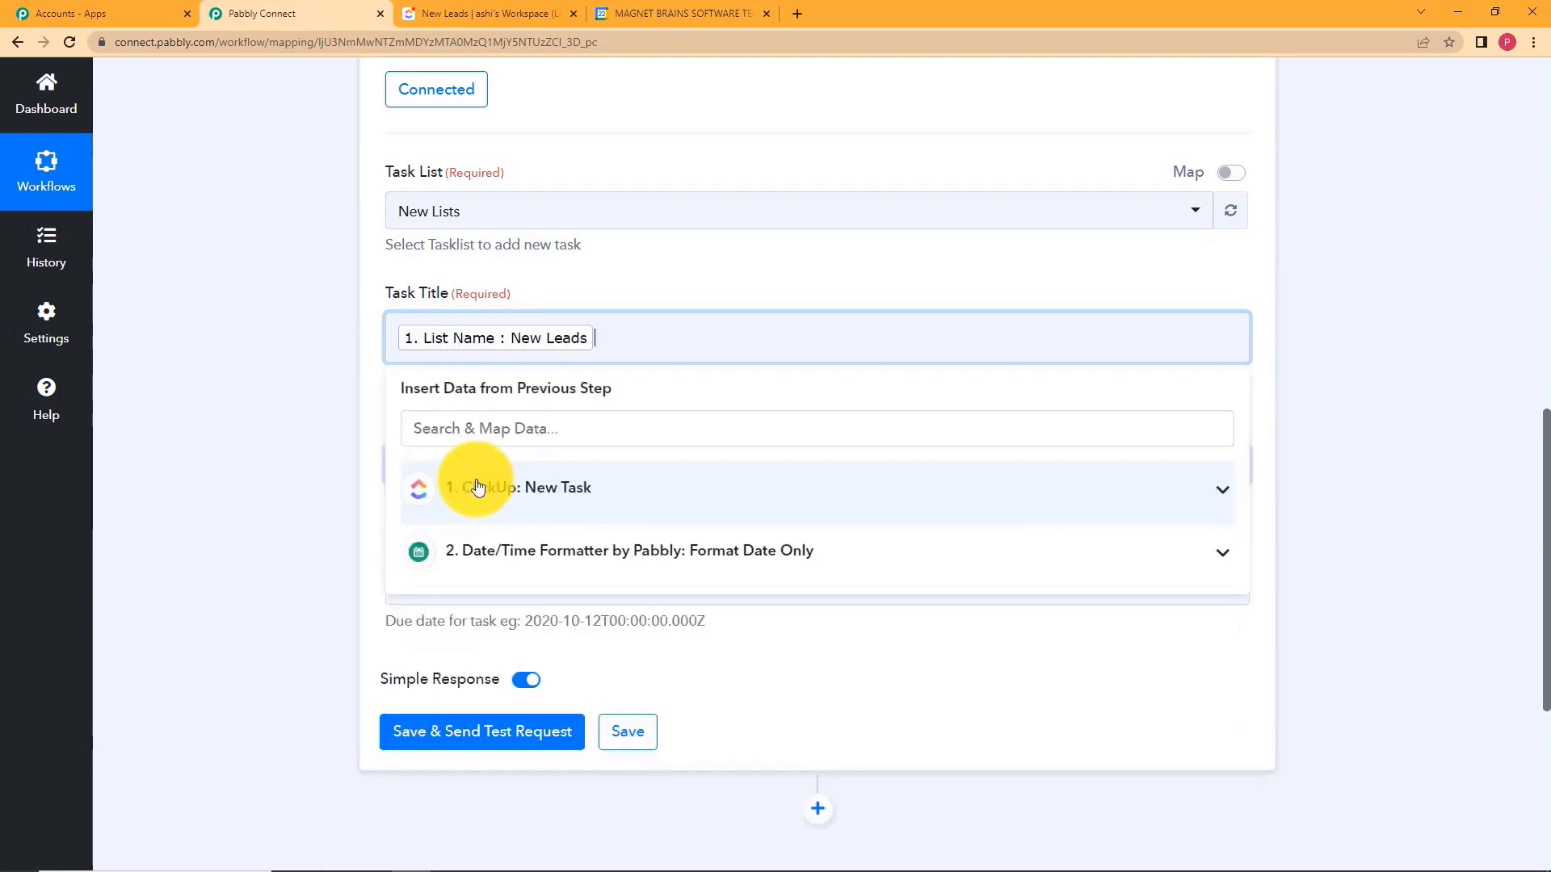
{"action": "left_click", "coordinate": [293, 512]}
Map the Notes field to the ClickUp task's Name value, Make a list of all the pending orders.
{"action": "left_click", "coordinate": [560, 466]}
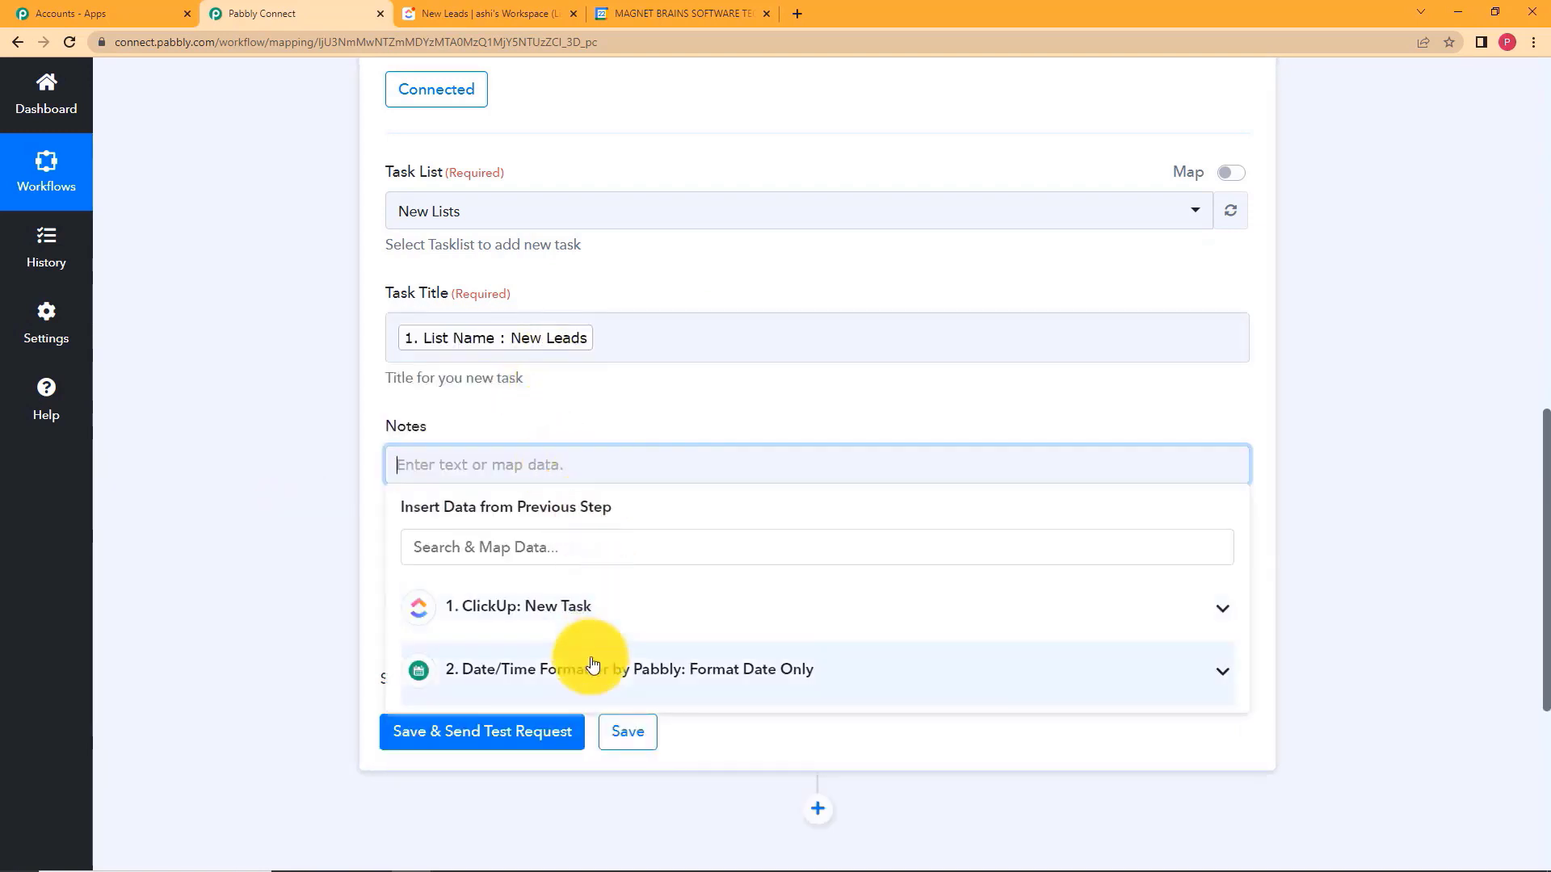
{"action": "left_click", "coordinate": [622, 612]}
{"action": "scroll", "coordinate": [325, 580], "scroll_direction": "down", "scroll_amount": 2}
{"action": "scroll", "coordinate": [633, 561], "scroll_direction": "down", "scroll_amount": 12}
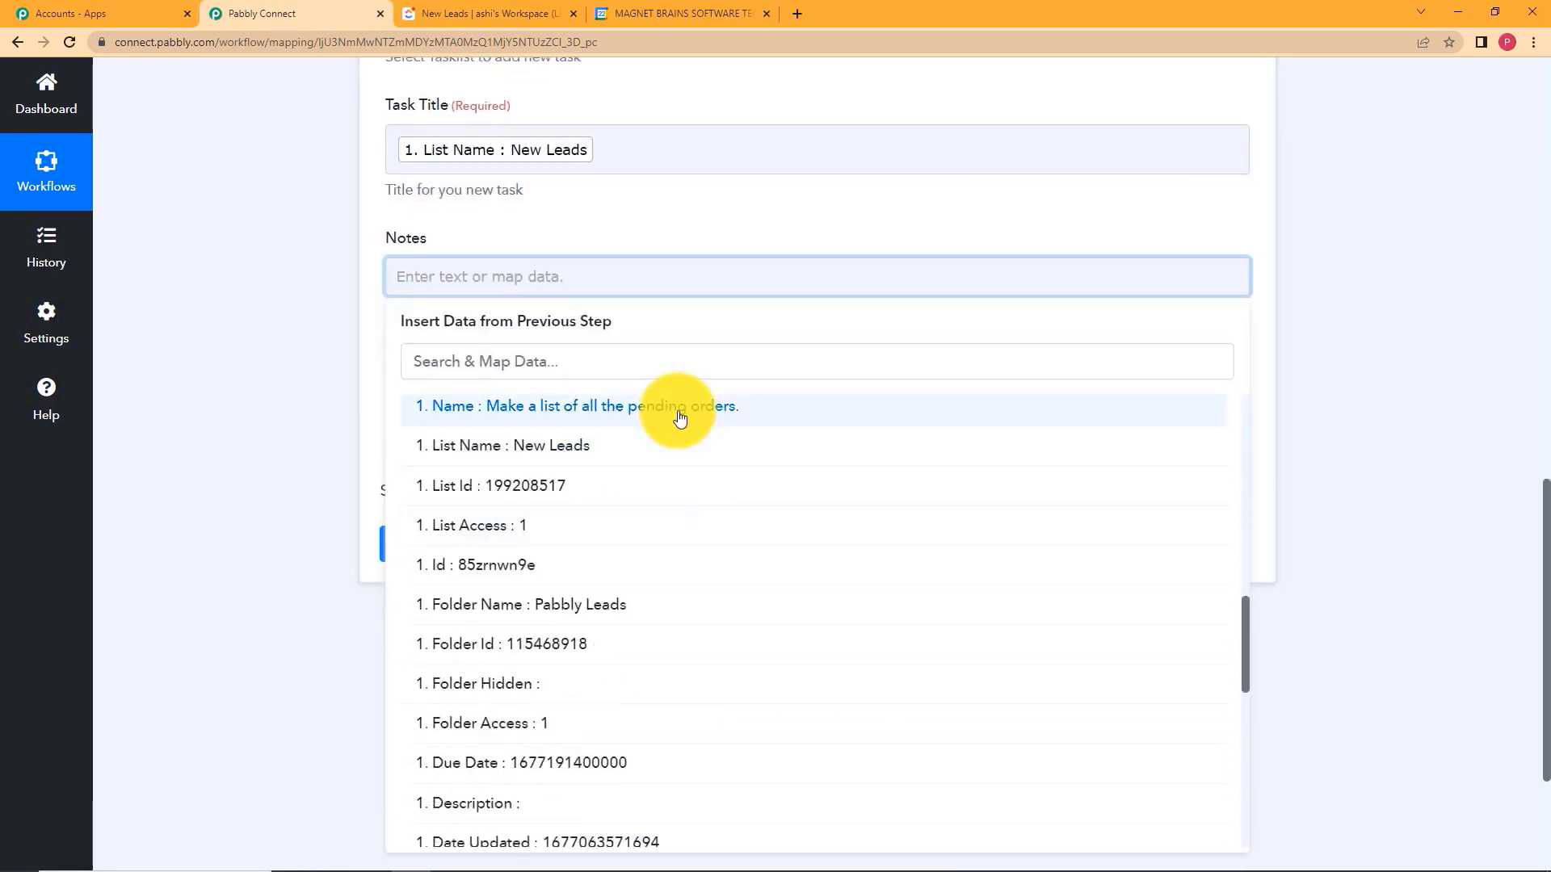
{"action": "left_click", "coordinate": [679, 416]}
{"action": "left_click", "coordinate": [326, 486]}
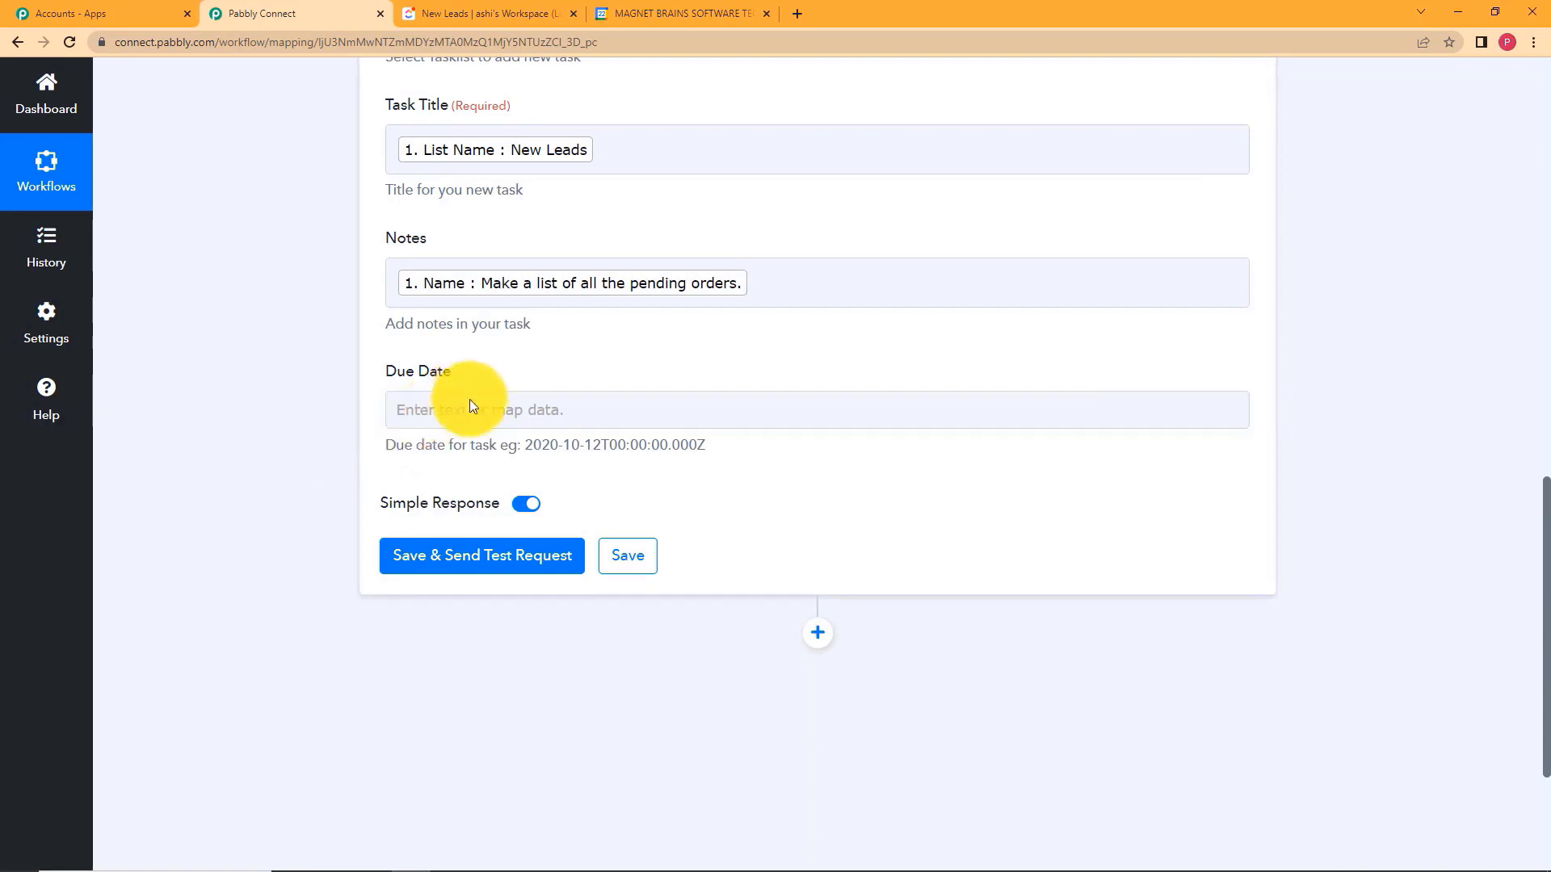
Check the Date/Time Formatter's output and map its Result value, 2023-02-23T22:30:00+00:00, to the Due Date field of the Google Tasks action.
{"action": "left_click", "coordinate": [471, 407]}
{"action": "left_click", "coordinate": [371, 453]}
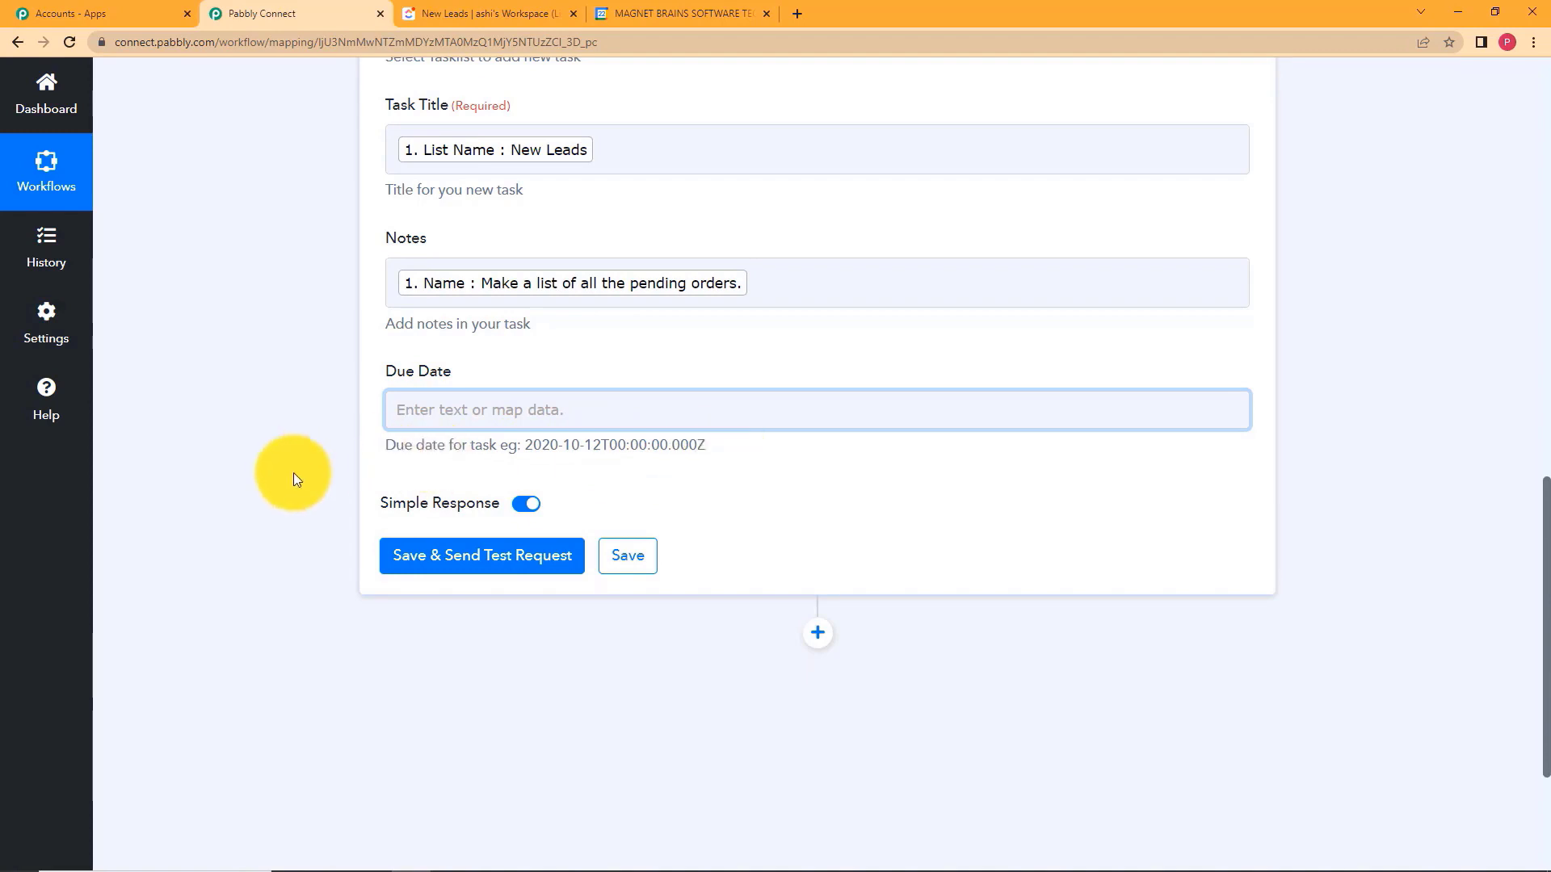
{"action": "scroll", "coordinate": [294, 475], "scroll_direction": "up", "scroll_amount": 8}
{"action": "scroll", "coordinate": [292, 474], "scroll_direction": "up", "scroll_amount": 3}
{"action": "left_click", "coordinate": [841, 402]}
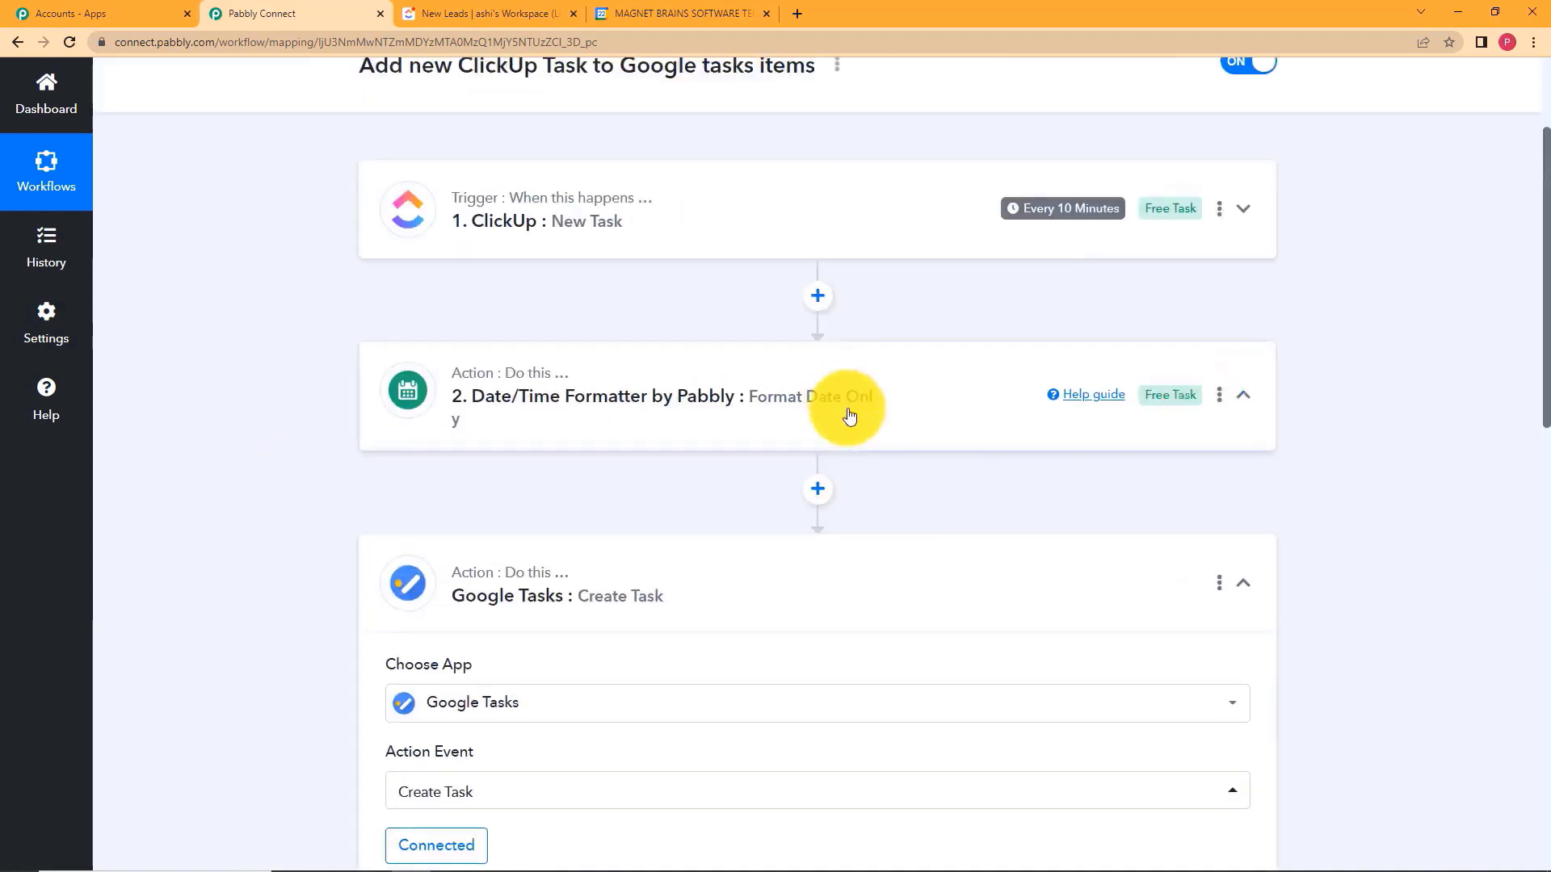
{"action": "scroll", "coordinate": [1287, 554], "scroll_direction": "down", "scroll_amount": 5}
{"action": "scroll", "coordinate": [1107, 614], "scroll_direction": "down", "scroll_amount": 2}
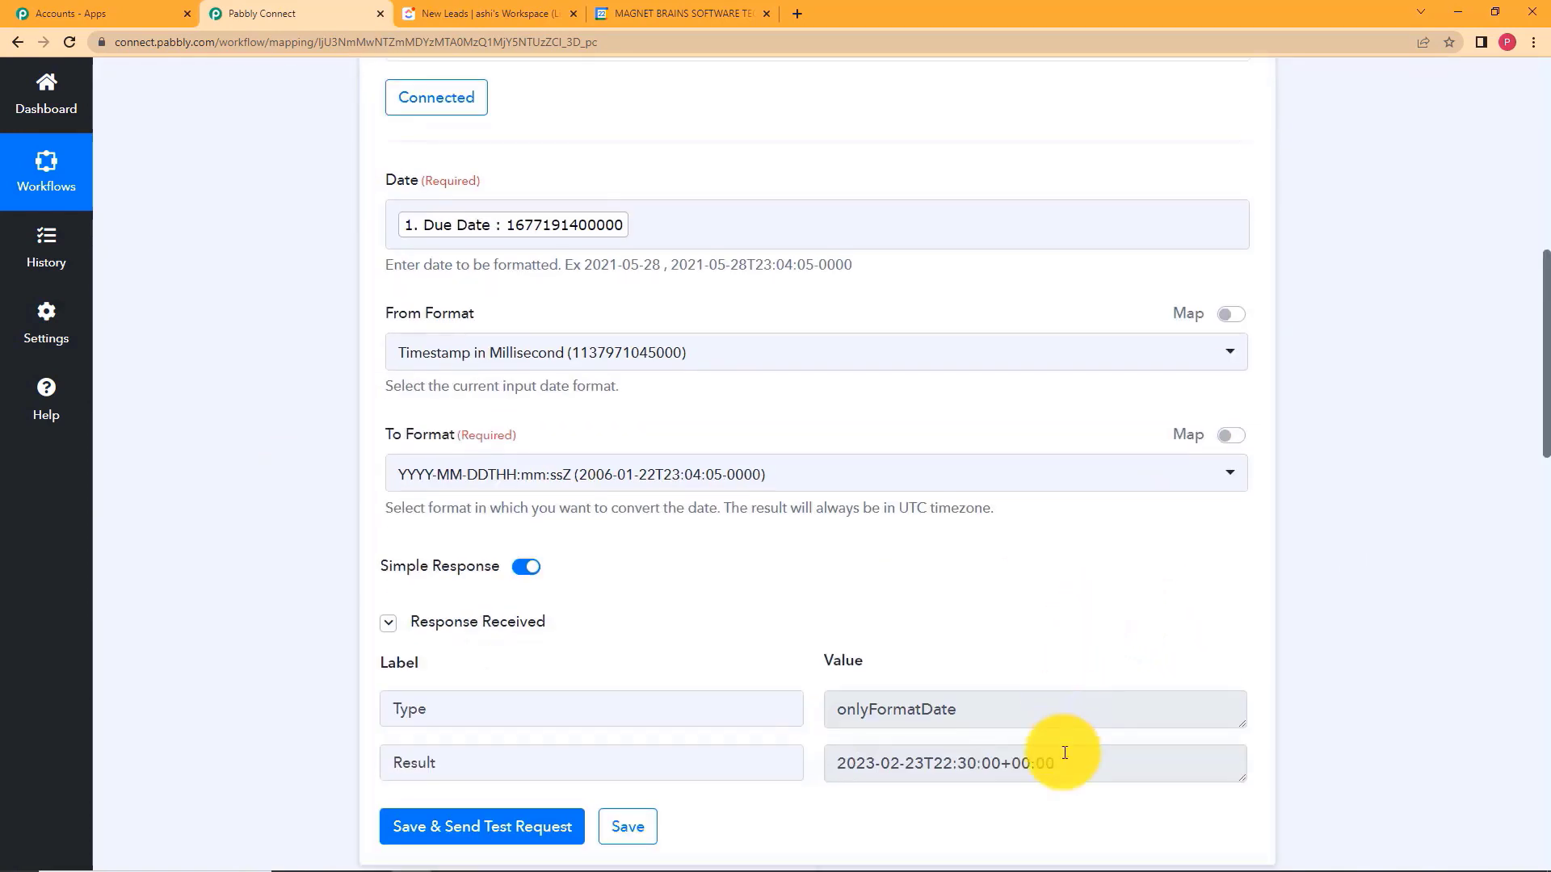
{"action": "scroll", "coordinate": [1494, 588], "scroll_direction": "down", "scroll_amount": 15}
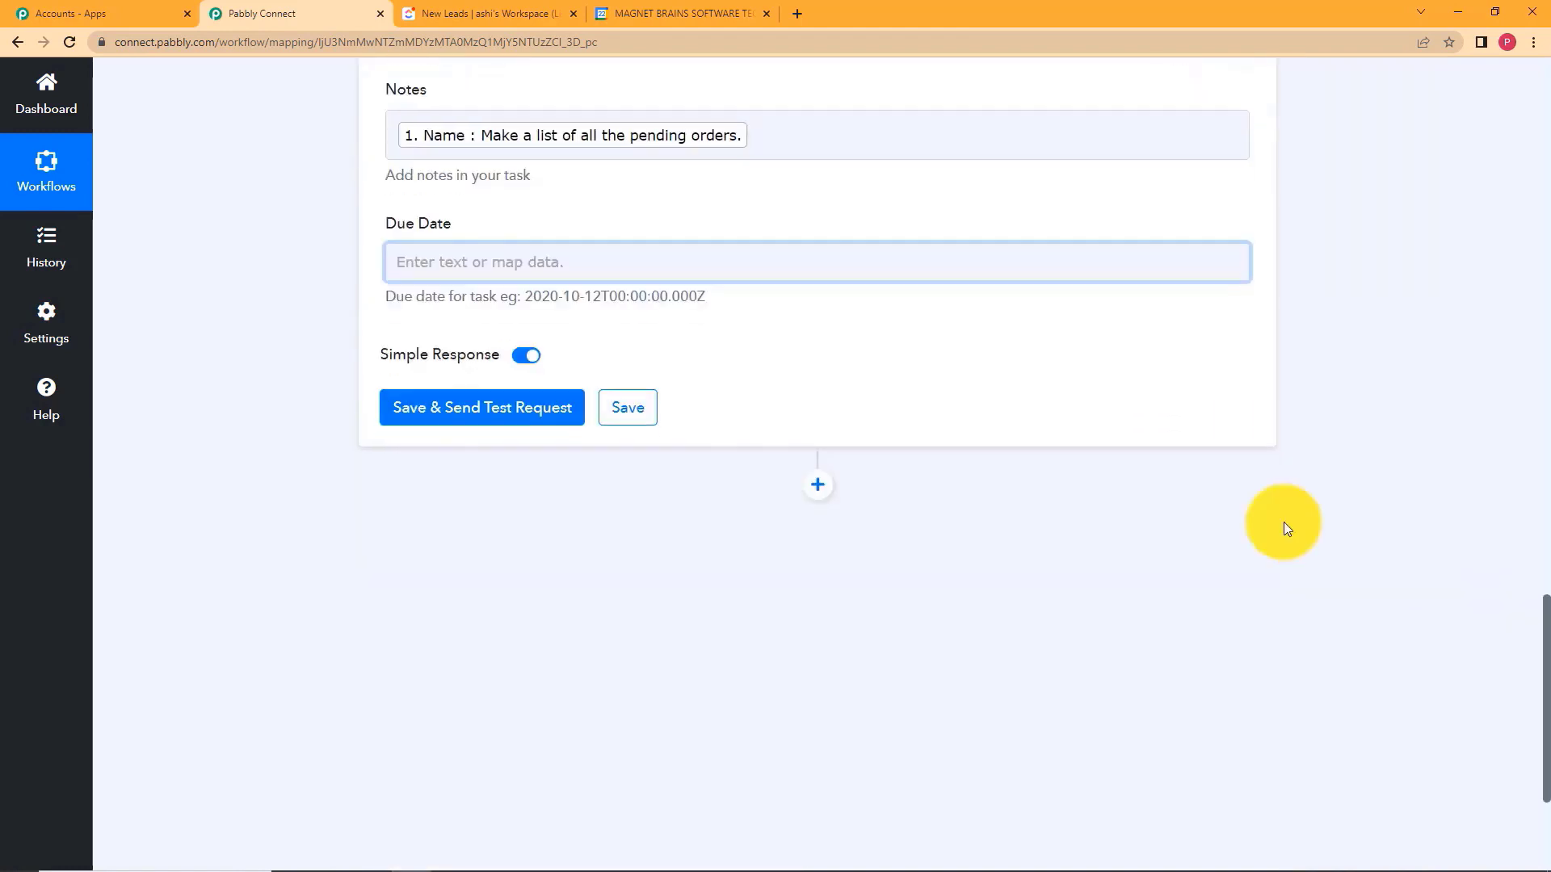
{"action": "left_click", "coordinate": [764, 269]}
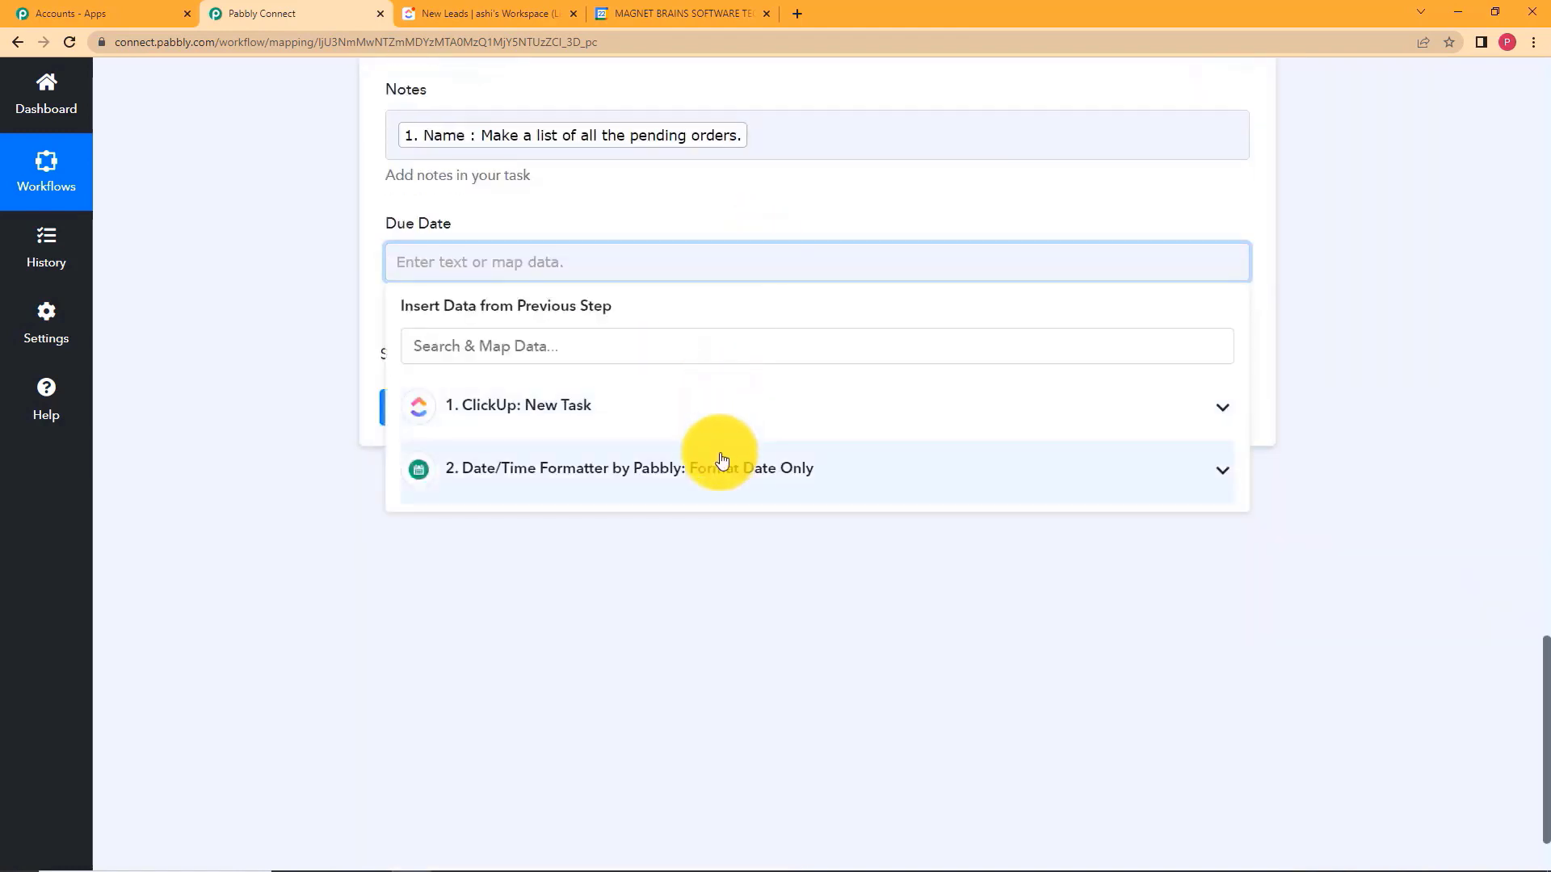
{"action": "left_click", "coordinate": [554, 463]}
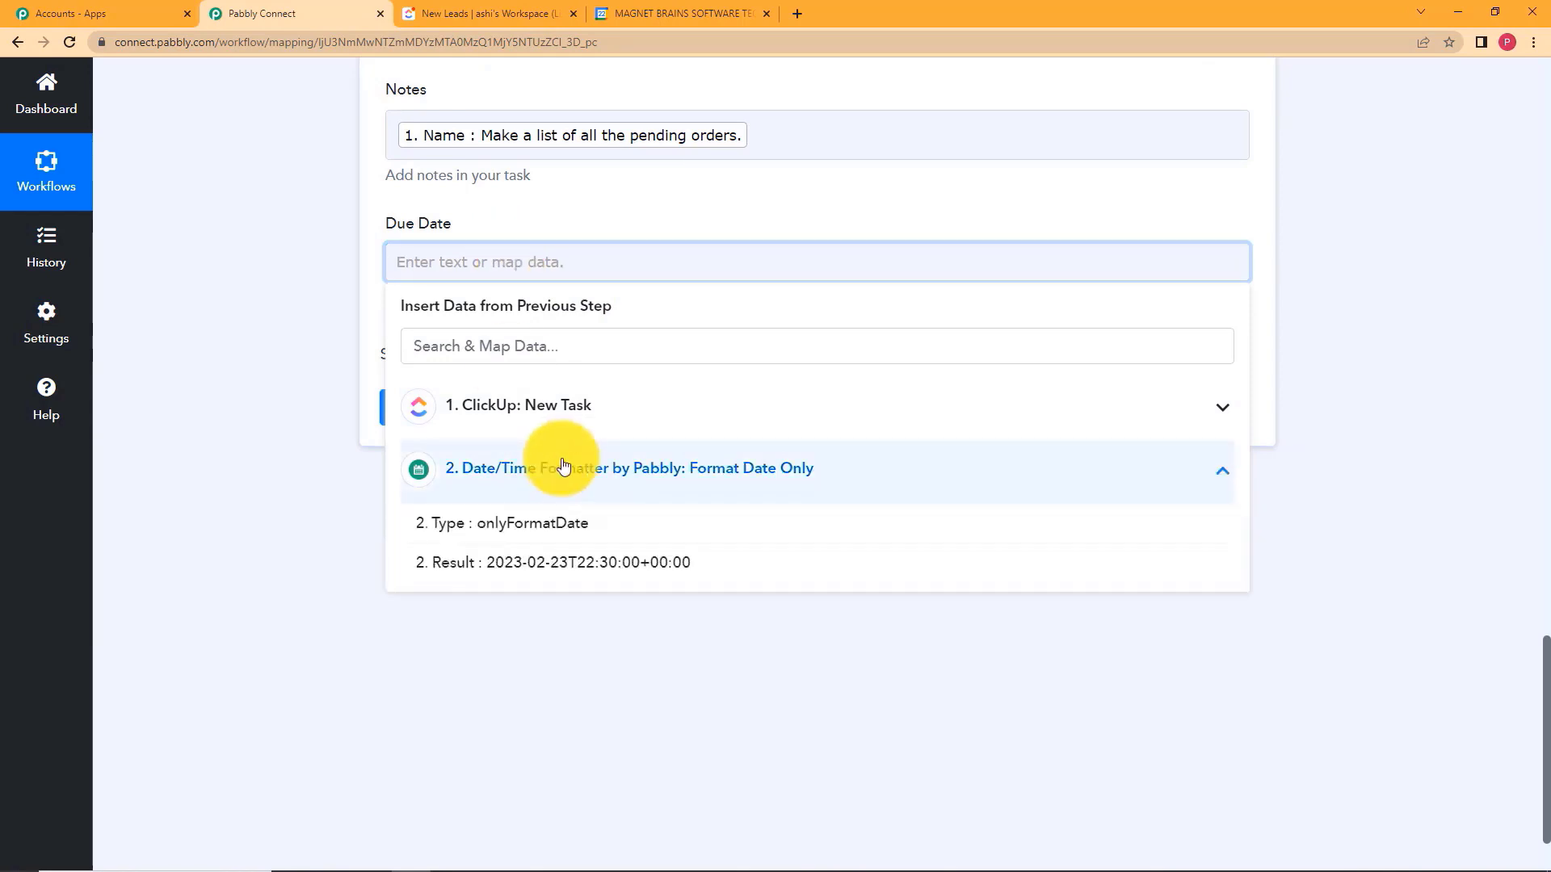
{"action": "left_click", "coordinate": [620, 573]}
{"action": "left_click", "coordinate": [546, 551]}
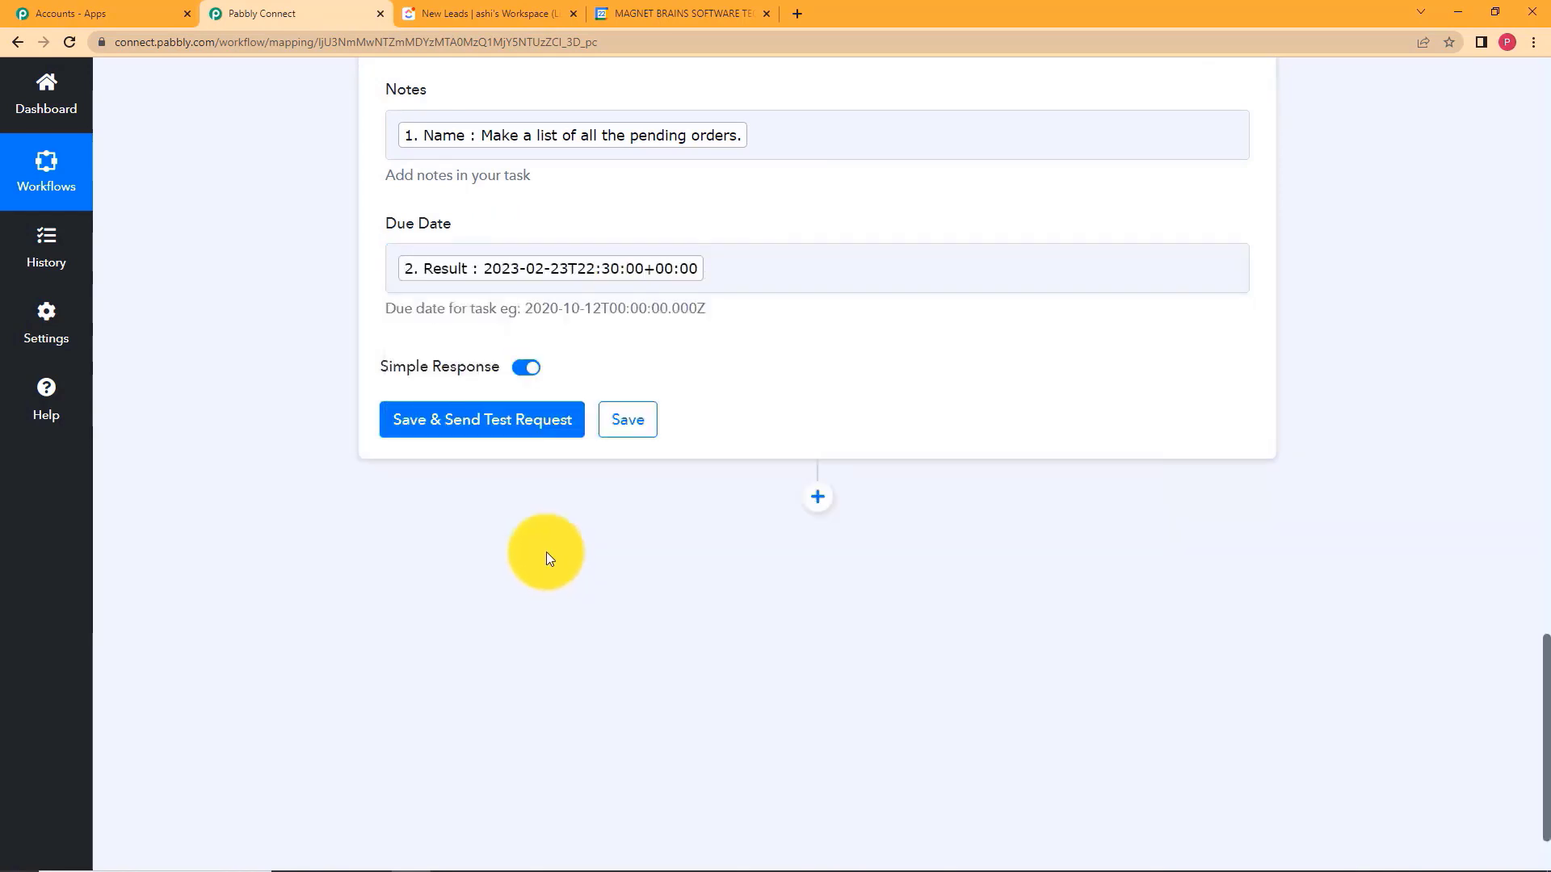
Run the Create Task test request, reviewing the fields of its response, and save the Google Tasks action.
{"action": "left_click", "coordinate": [494, 430]}
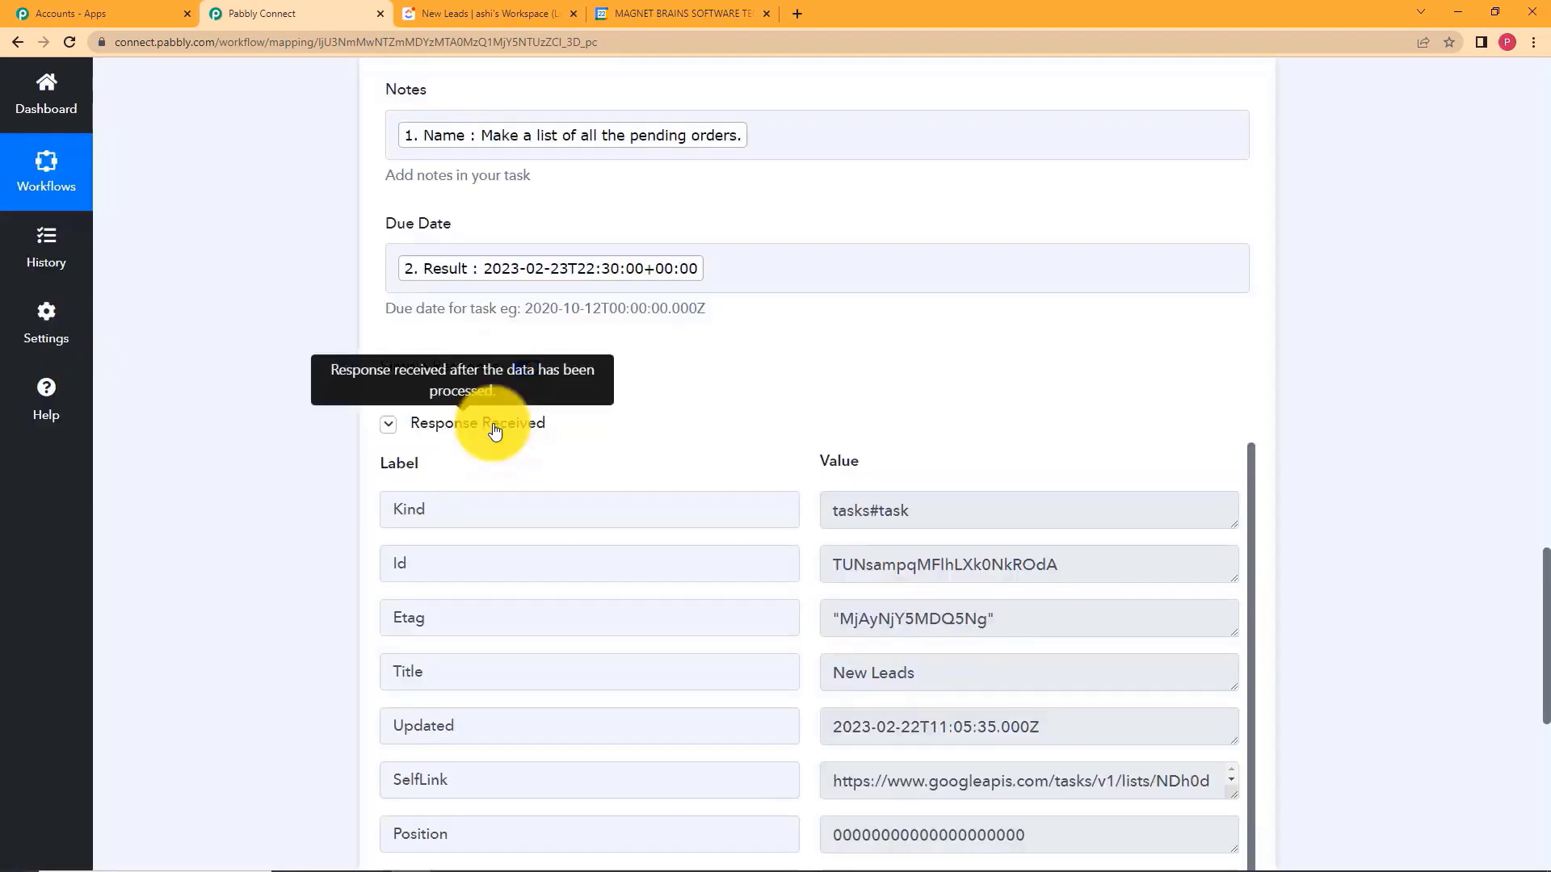
{"action": "scroll", "coordinate": [958, 428], "scroll_direction": "down", "scroll_amount": 2}
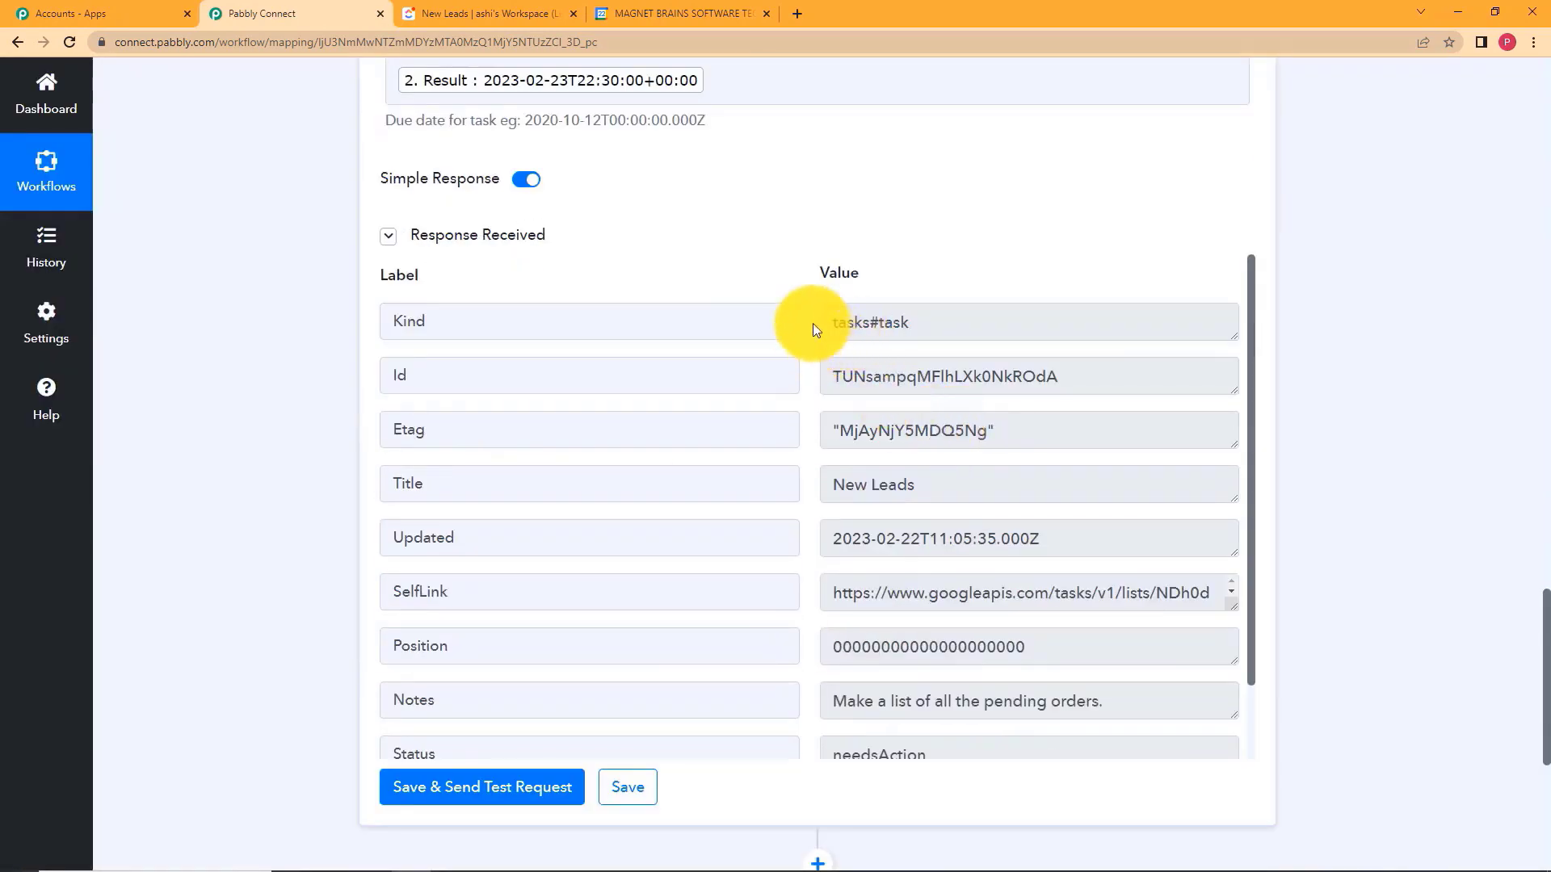
{"action": "scroll", "coordinate": [852, 481], "scroll_direction": "down", "scroll_amount": 1}
{"action": "scroll", "coordinate": [856, 492], "scroll_direction": "up", "scroll_amount": 1}
{"action": "triple_click", "coordinate": [908, 485]}
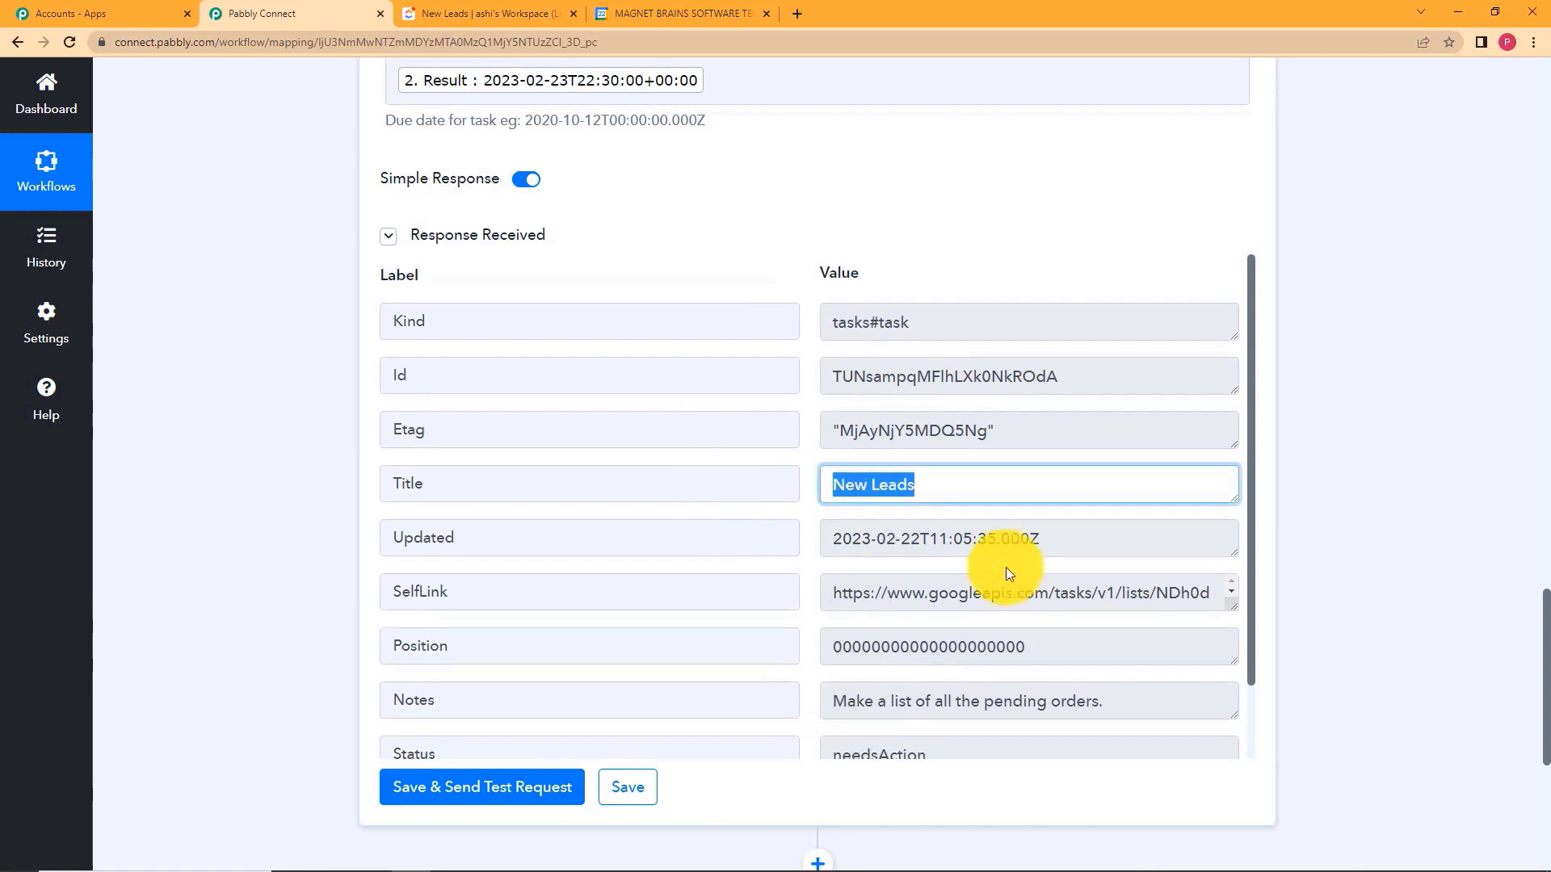
{"action": "left_click_drag", "start_coordinate": [1056, 530], "coordinate": [799, 546]}
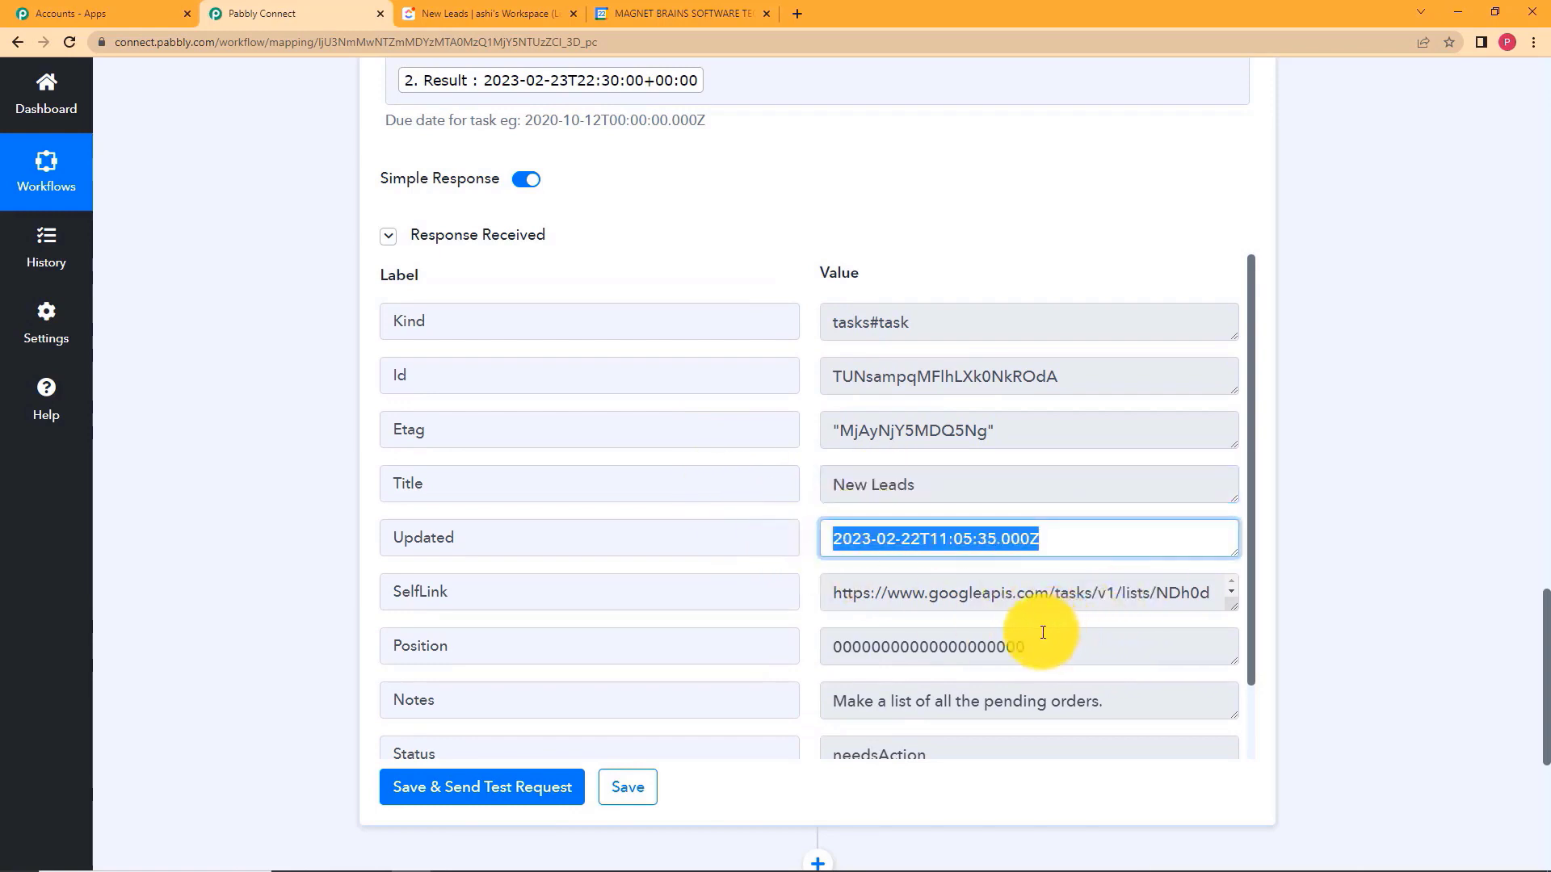
{"action": "scroll", "coordinate": [1054, 646], "scroll_direction": "down", "scroll_amount": 4}
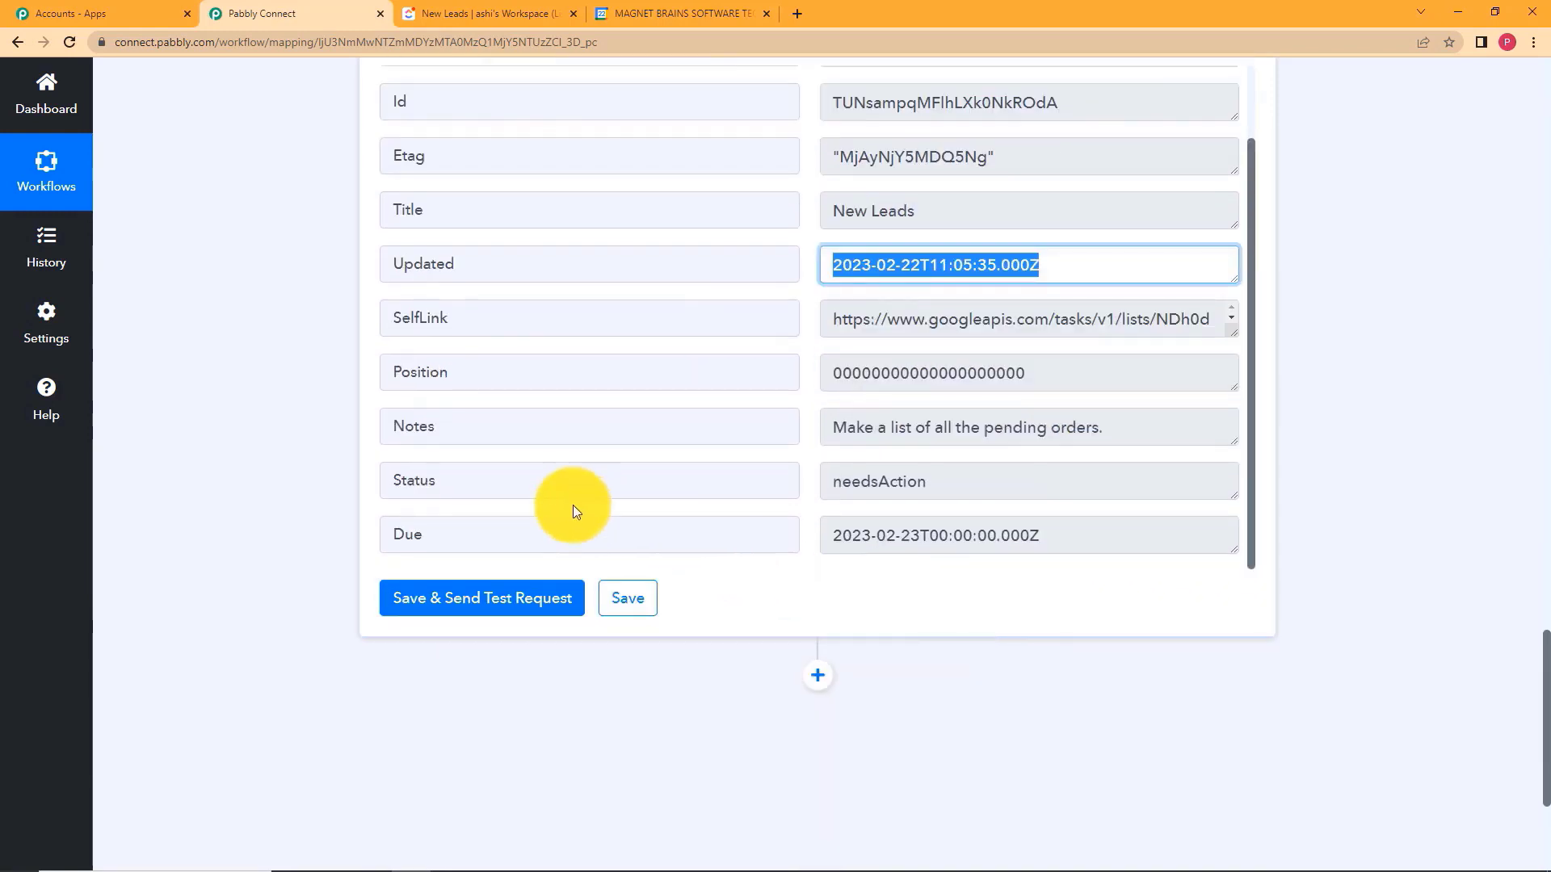
{"action": "left_click", "coordinate": [258, 458]}
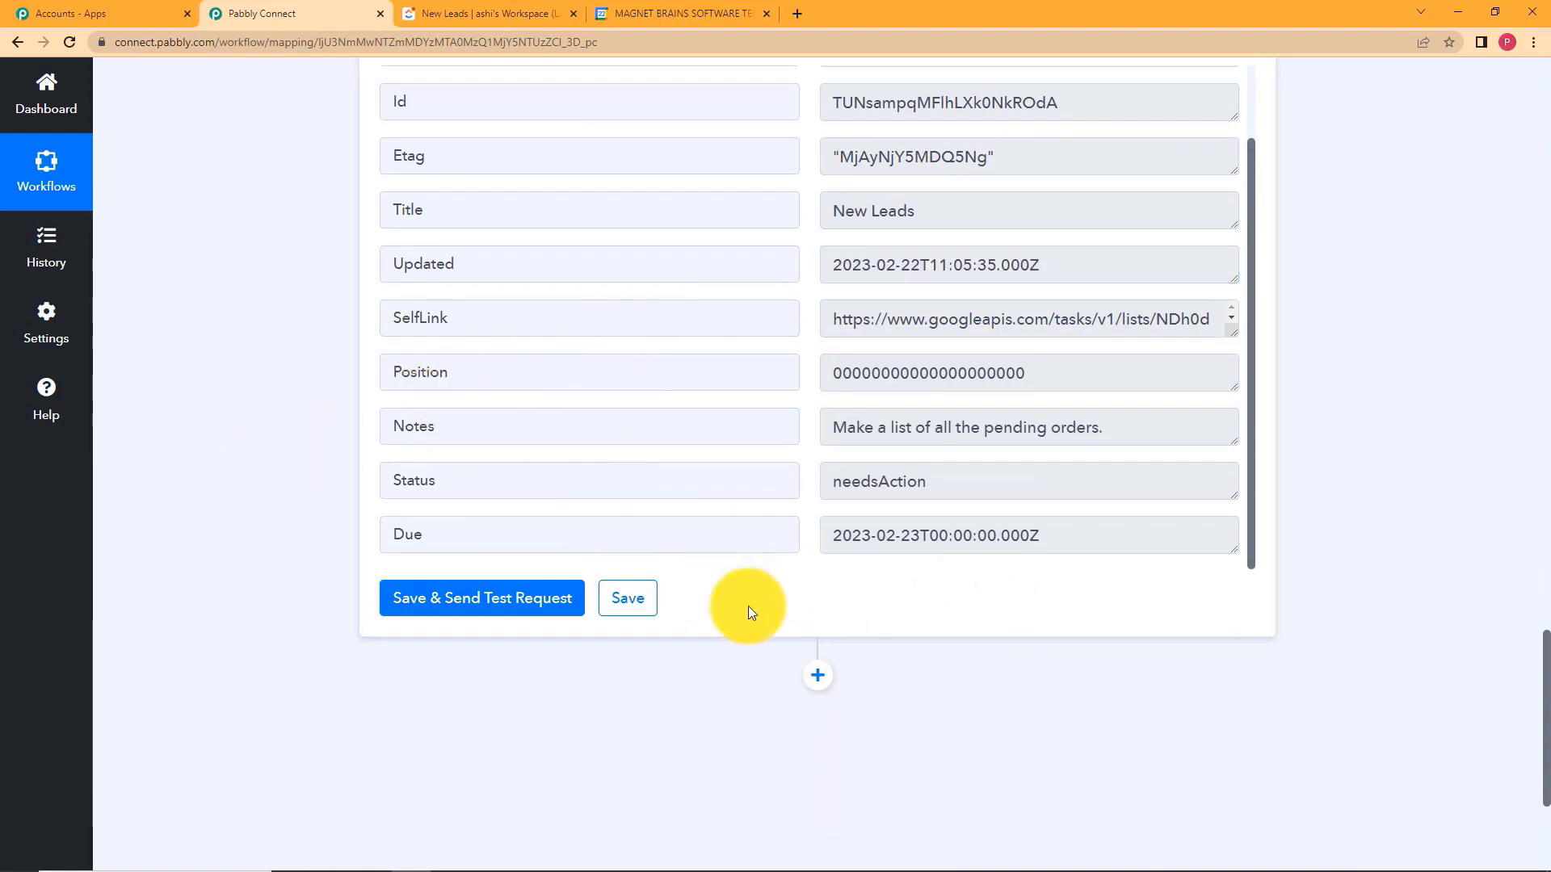
{"action": "left_click", "coordinate": [615, 600]}
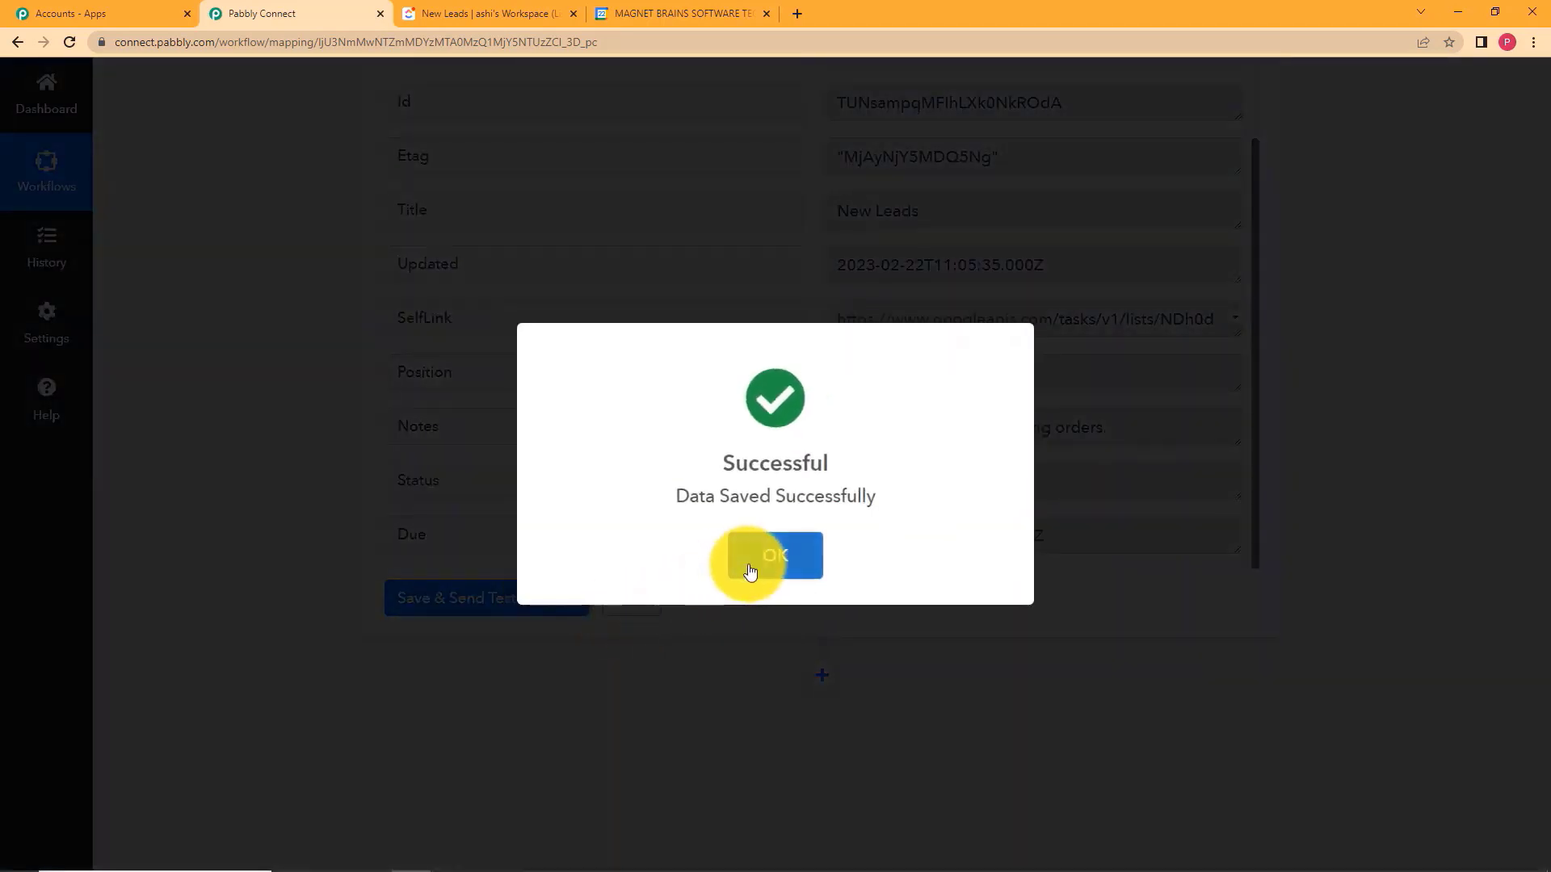
{"action": "left_click", "coordinate": [753, 555]}
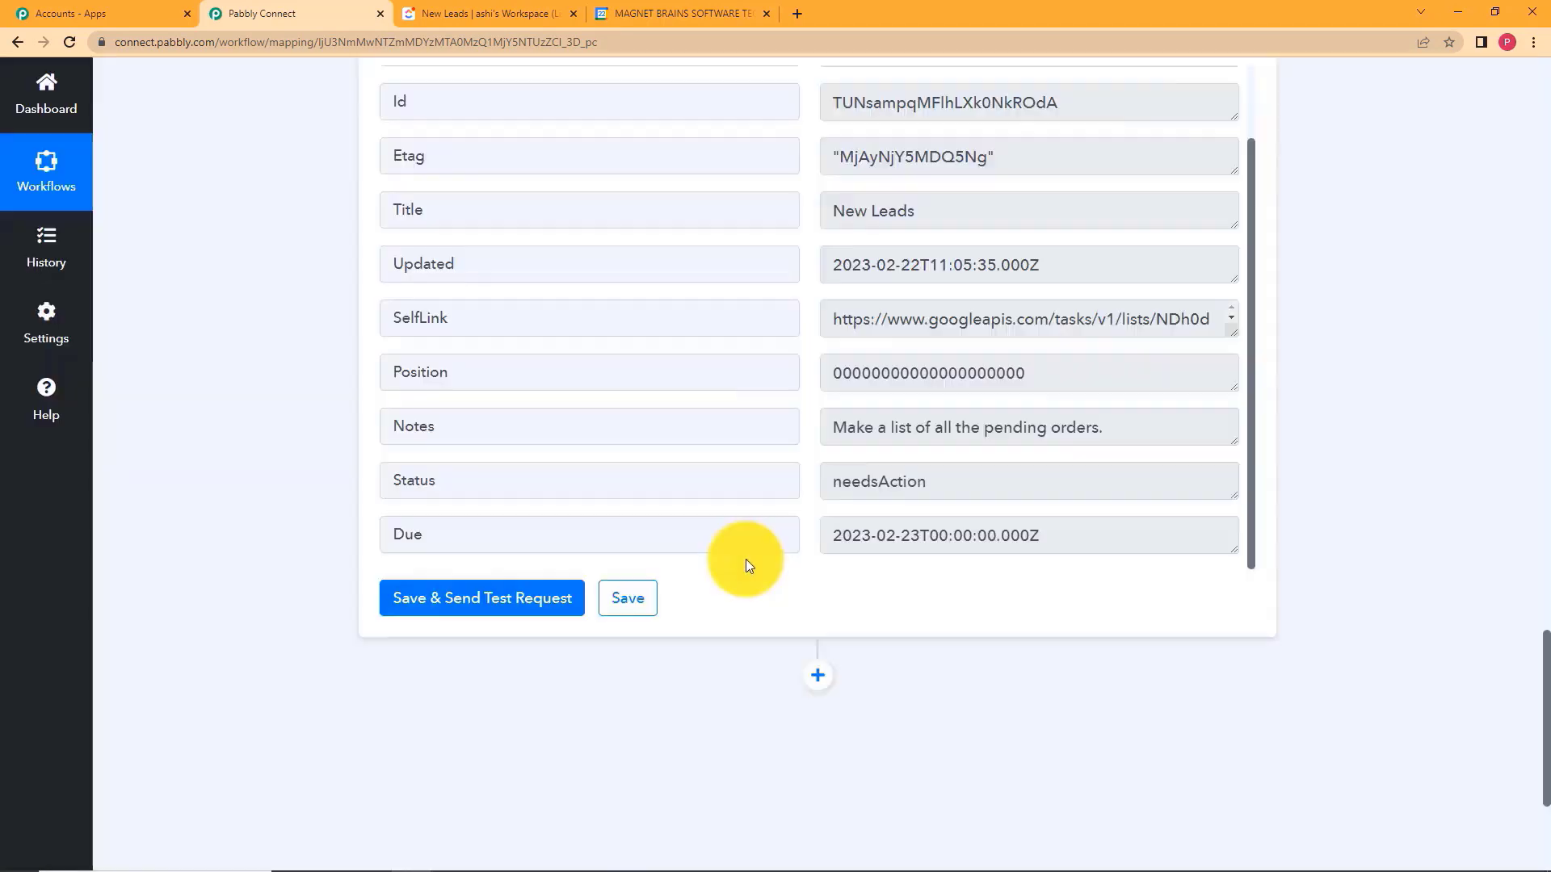
Switch to Google Calendar and check the New Leads task in New Lists, including its due date, without changing it.
{"action": "left_click", "coordinate": [641, 8]}
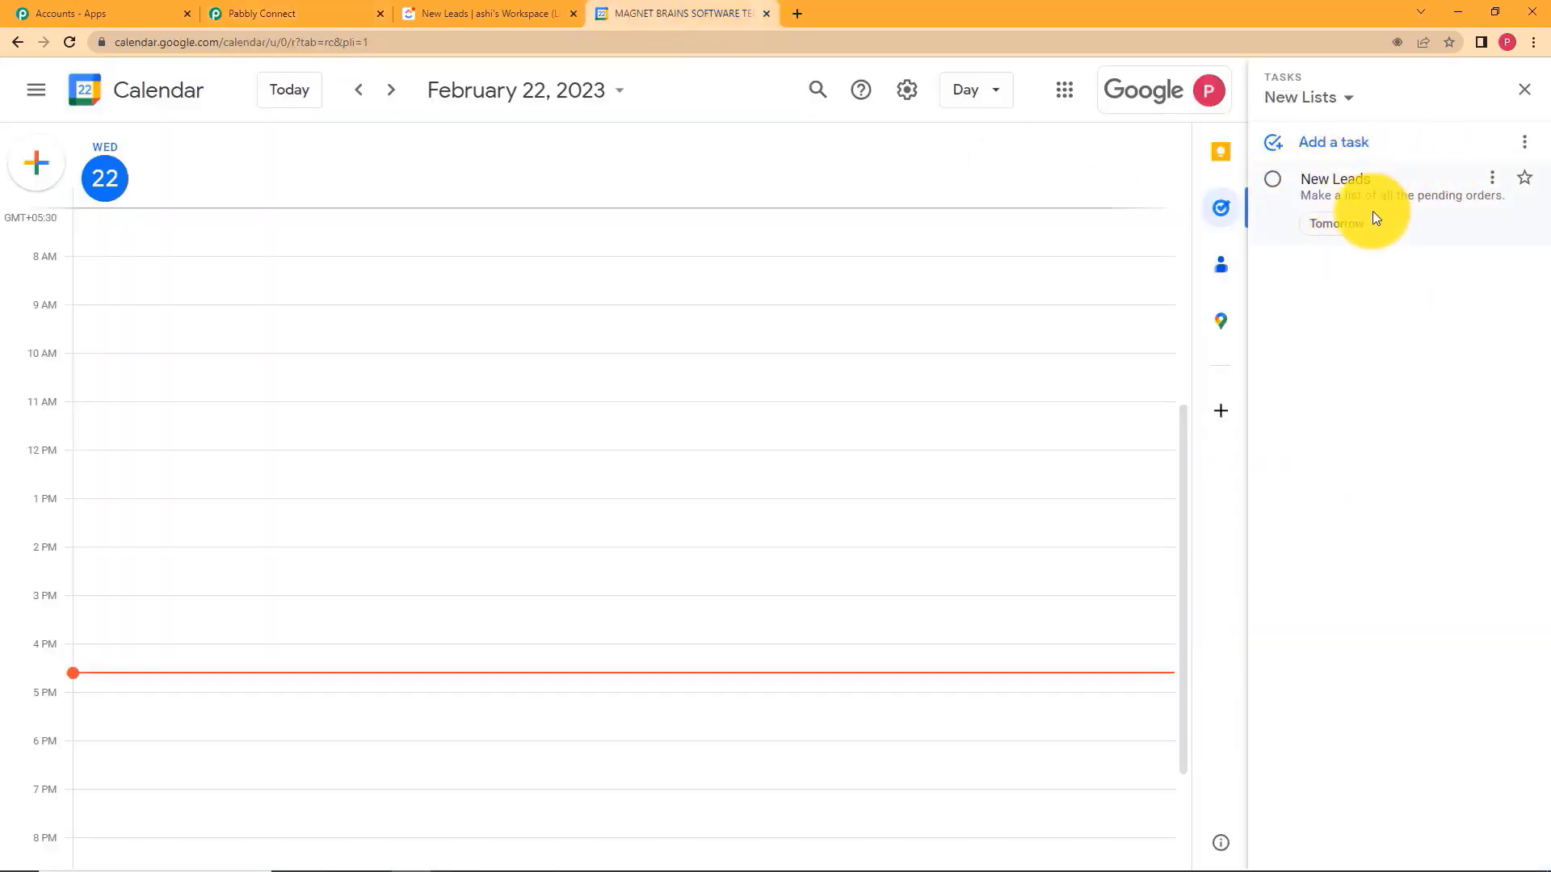
{"action": "left_click", "coordinate": [1343, 187]}
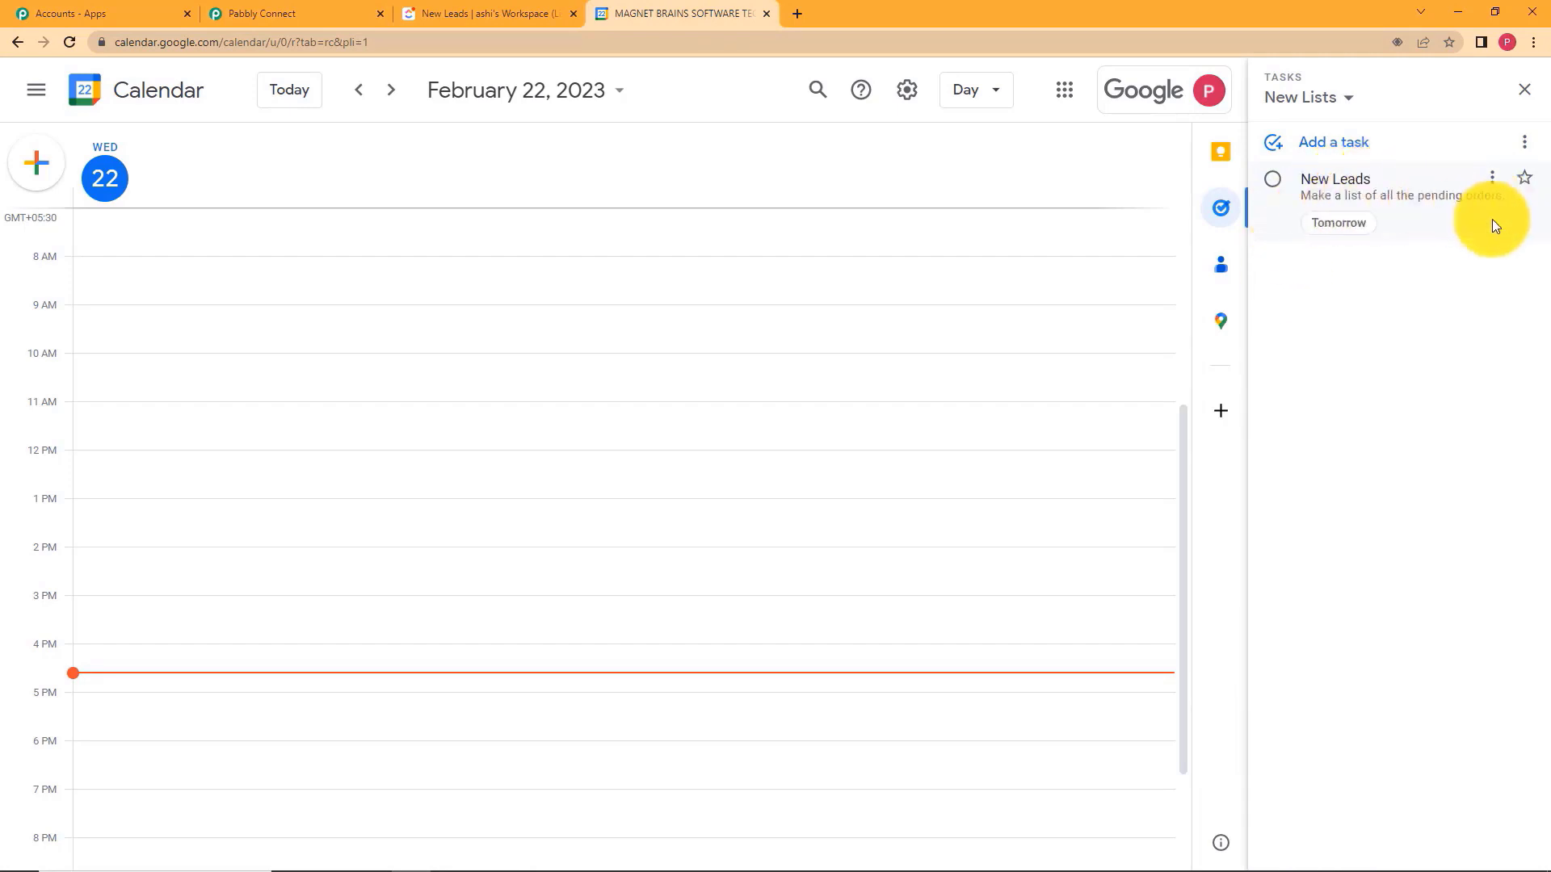
{"action": "left_click", "coordinate": [1498, 194]}
{"action": "left_click", "coordinate": [1313, 239]}
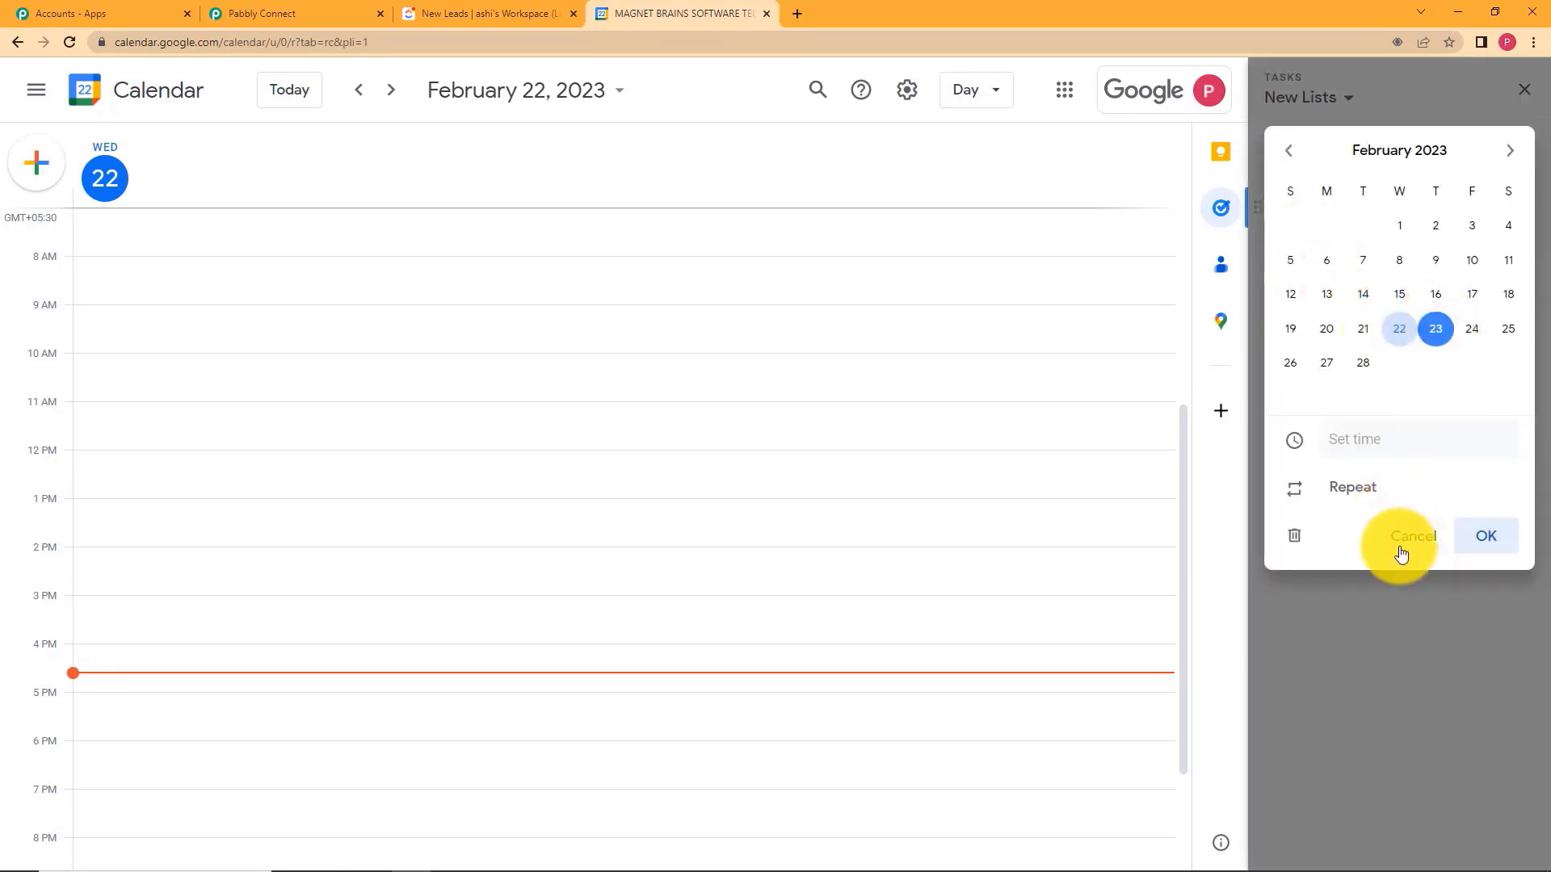
{"action": "left_click", "coordinate": [1411, 538]}
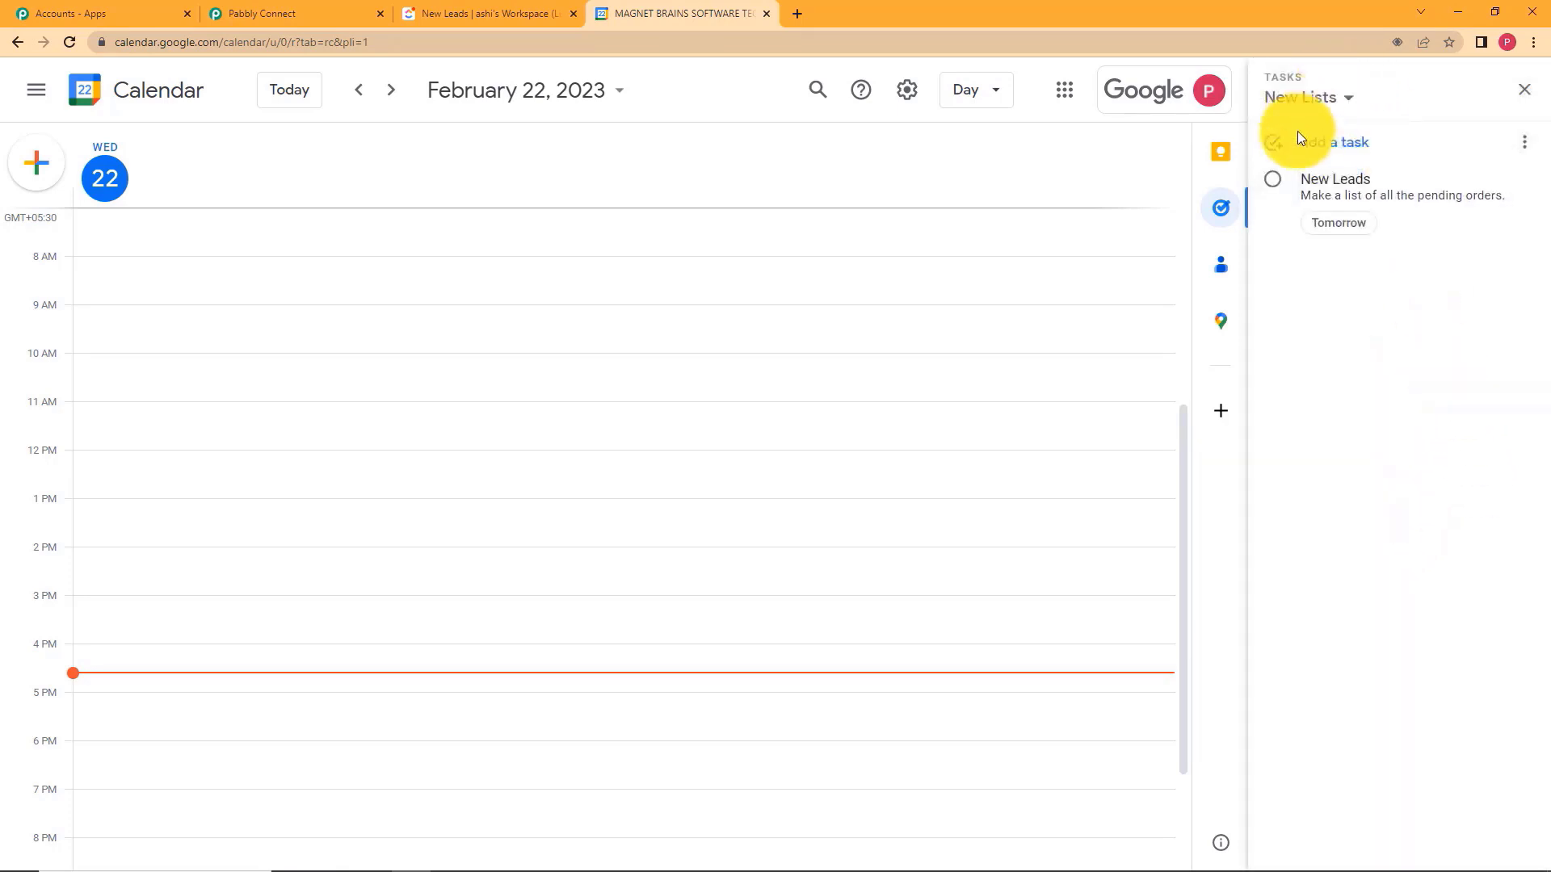
Return to Pabbly Connect and collapse the Date/Time Formatter step of the workflow.
{"action": "left_click", "coordinate": [337, 8]}
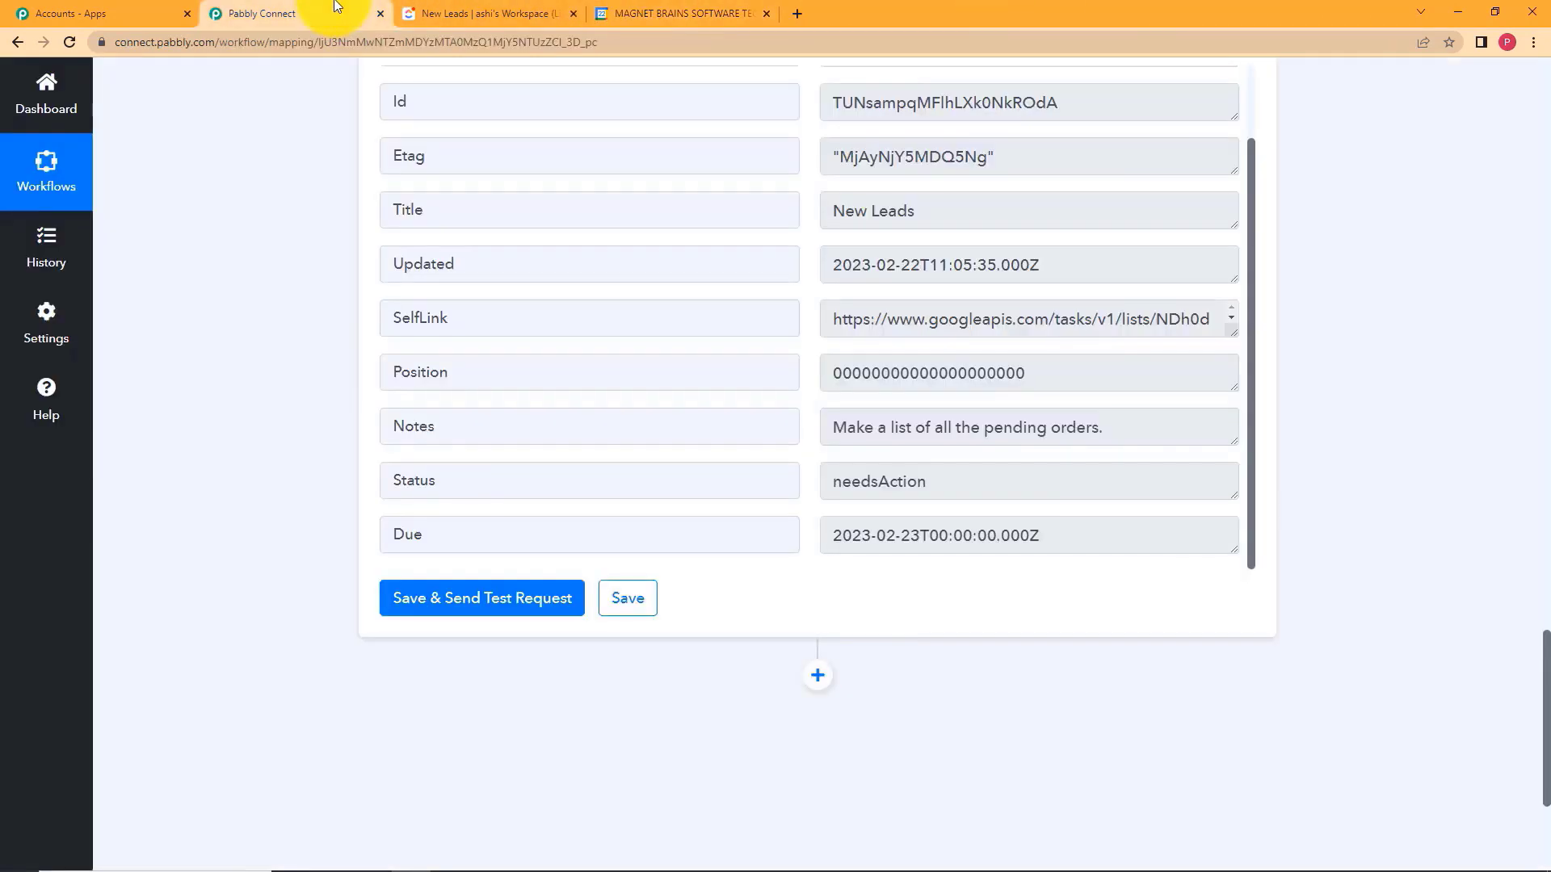
{"action": "scroll", "coordinate": [389, 395], "scroll_direction": "up", "scroll_amount": 20}
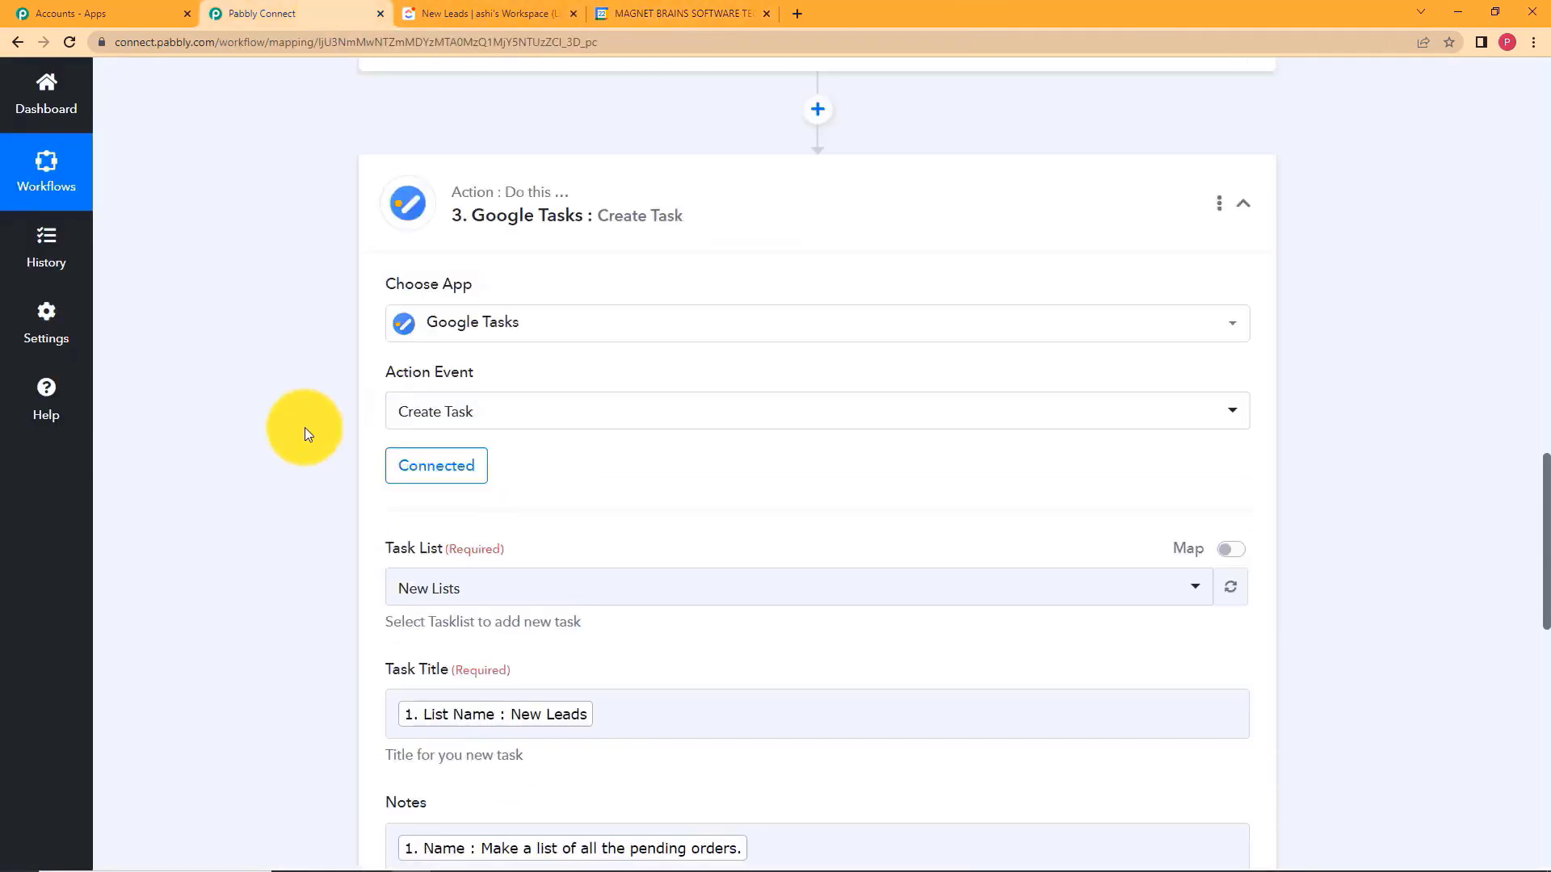
{"action": "scroll", "coordinate": [273, 550], "scroll_direction": "up", "scroll_amount": 7}
{"action": "left_click", "coordinate": [865, 579]}
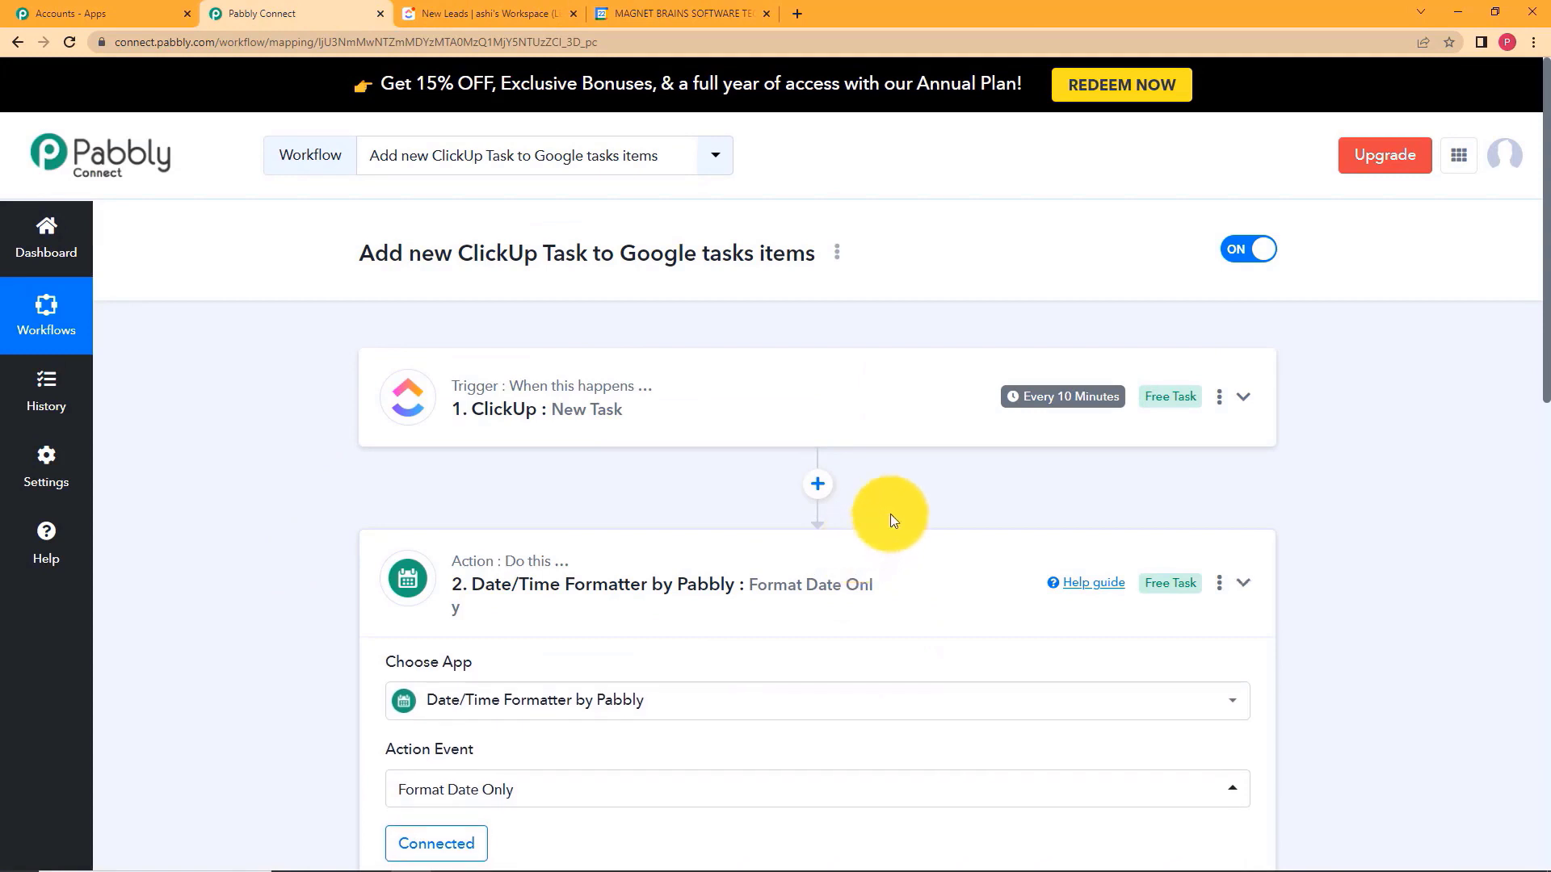
Review the settings and responses of the ClickUp New Task trigger and the Date/Time Formatter step in the workflow.
{"action": "scroll", "coordinate": [278, 471], "scroll_direction": "down", "scroll_amount": 2}
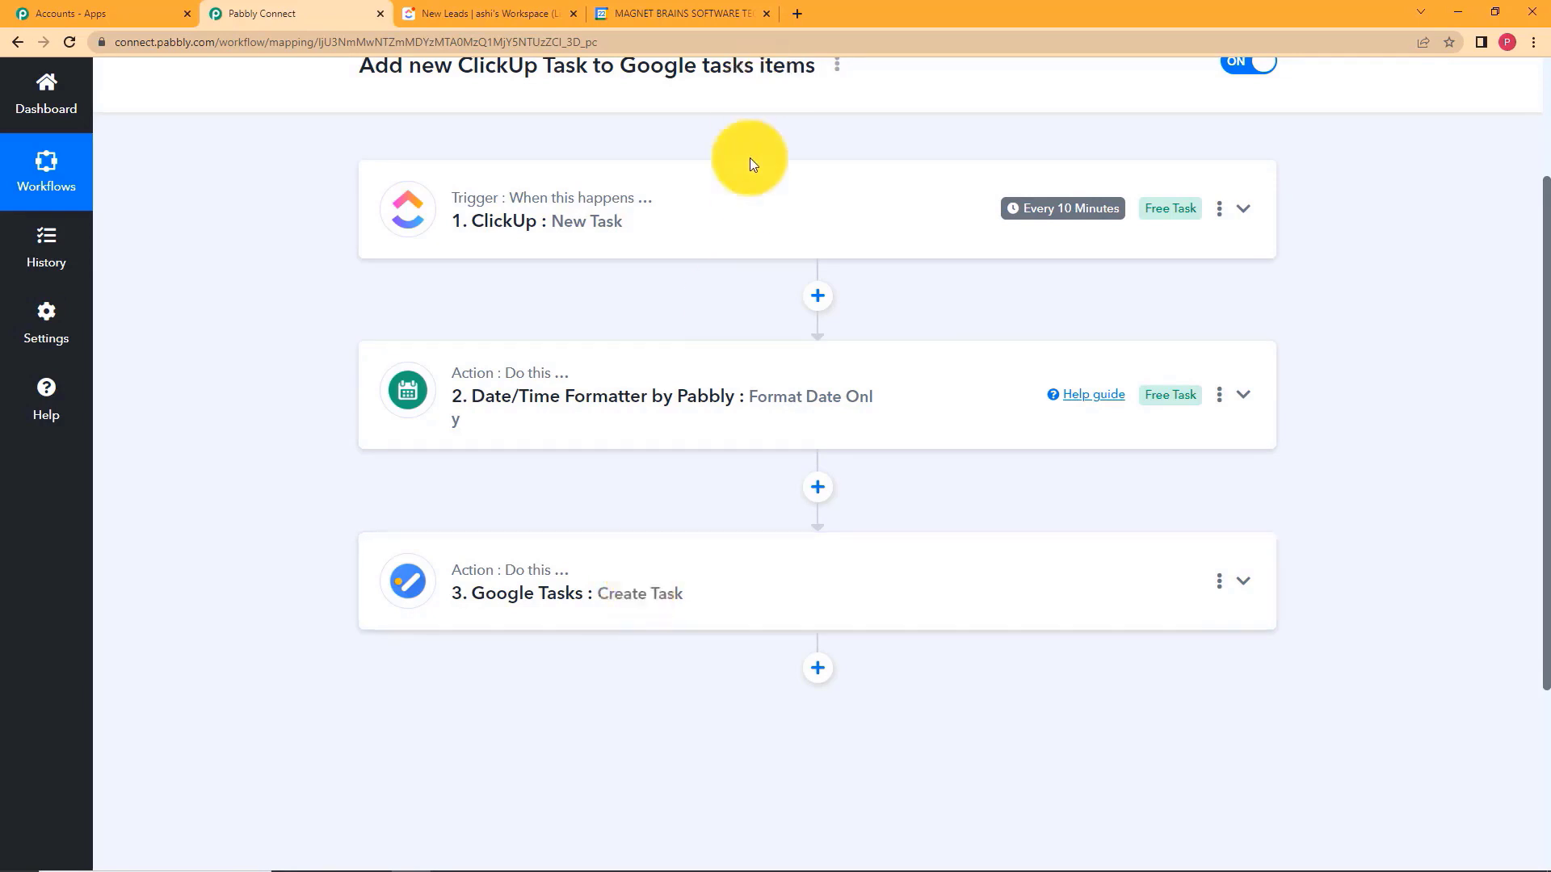
{"action": "left_click", "coordinate": [744, 224]}
{"action": "scroll", "coordinate": [278, 517], "scroll_direction": "down", "scroll_amount": 20}
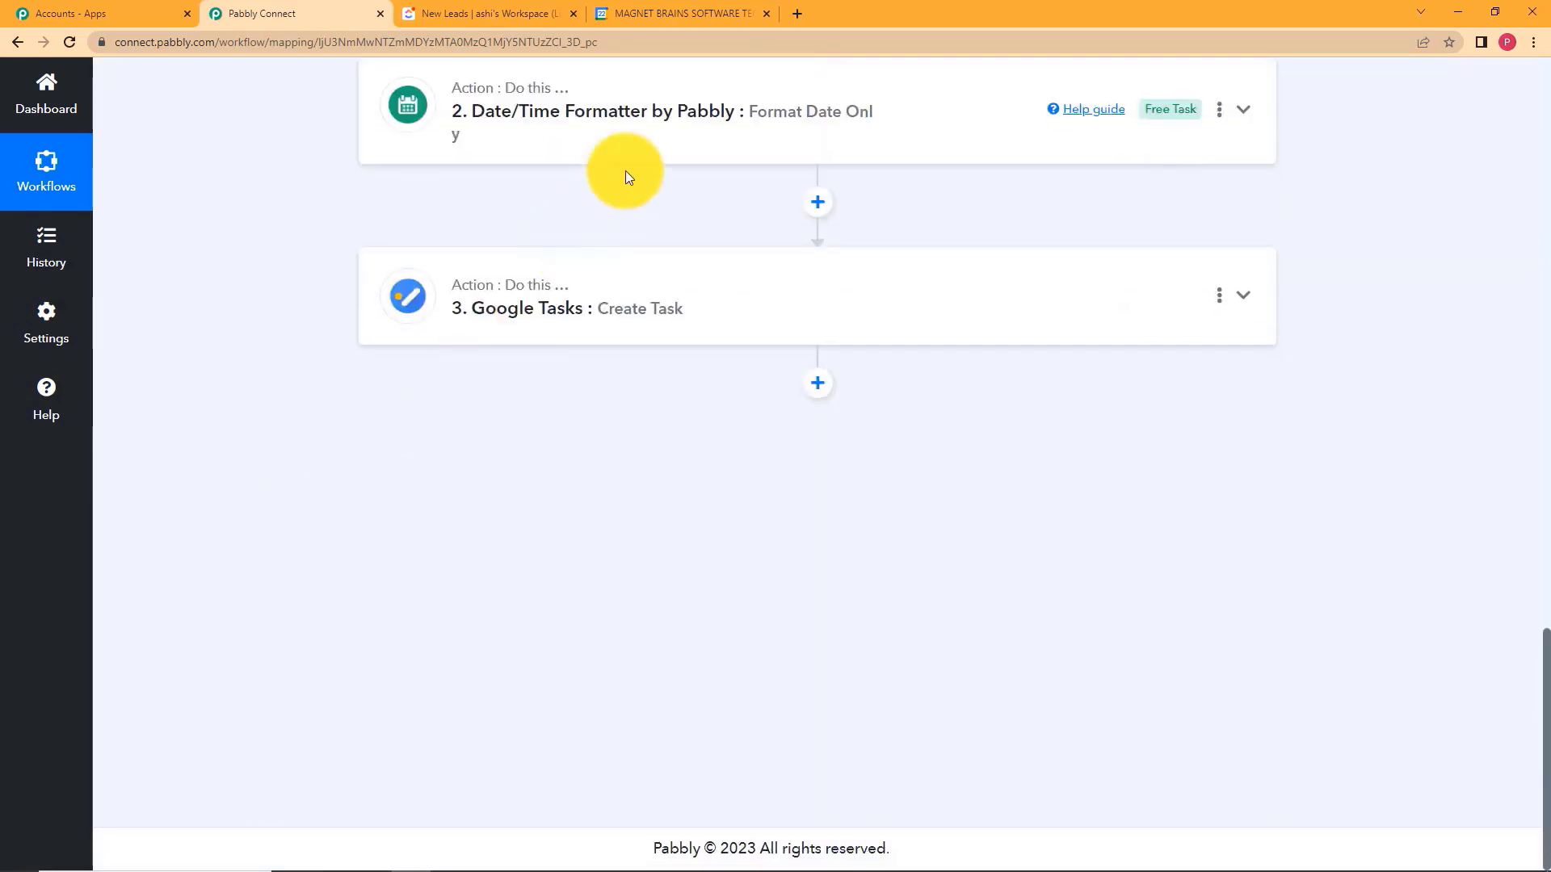
{"action": "left_click", "coordinate": [627, 162]}
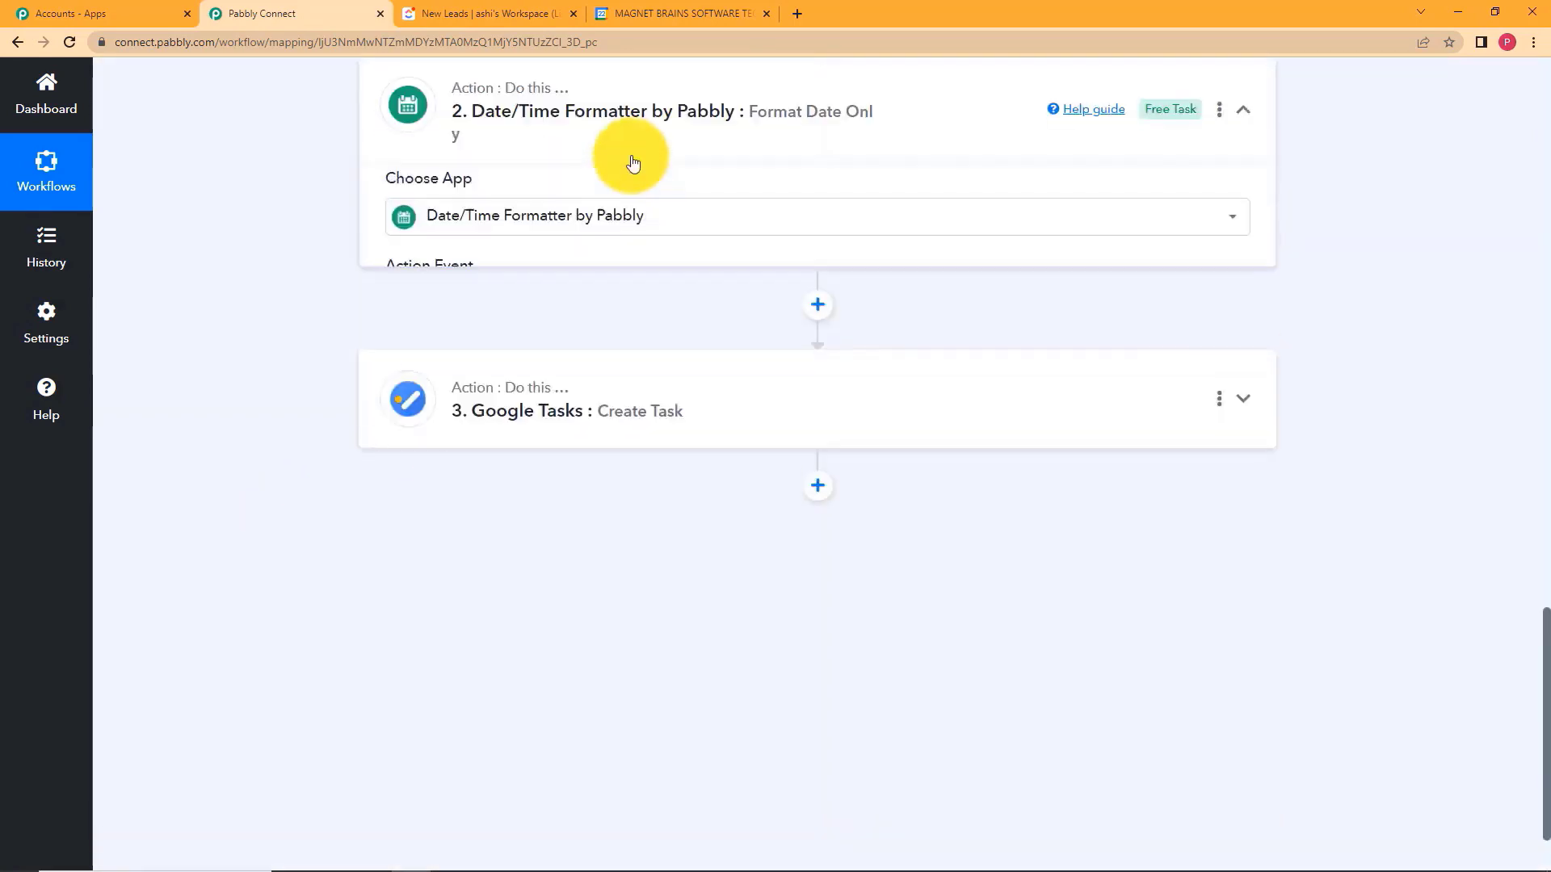
{"action": "scroll", "coordinate": [275, 525], "scroll_direction": "down", "scroll_amount": 5}
{"action": "scroll", "coordinate": [294, 519], "scroll_direction": "down", "scroll_amount": 2}
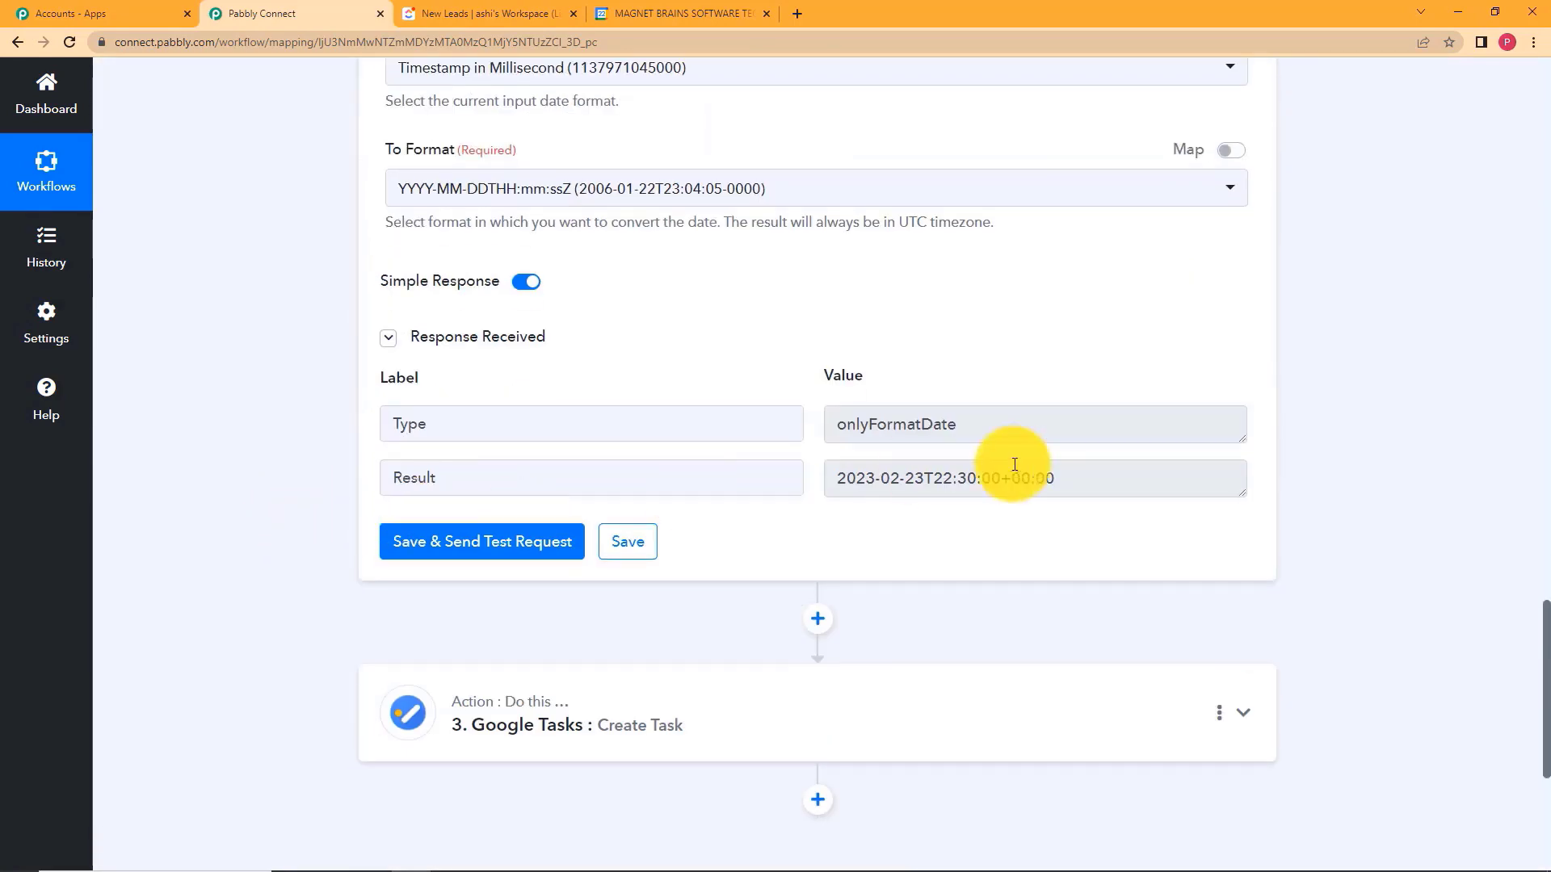
{"action": "scroll", "coordinate": [252, 381], "scroll_direction": "up", "scroll_amount": 11}
{"action": "scroll", "coordinate": [252, 381], "scroll_direction": "up", "scroll_amount": 10}
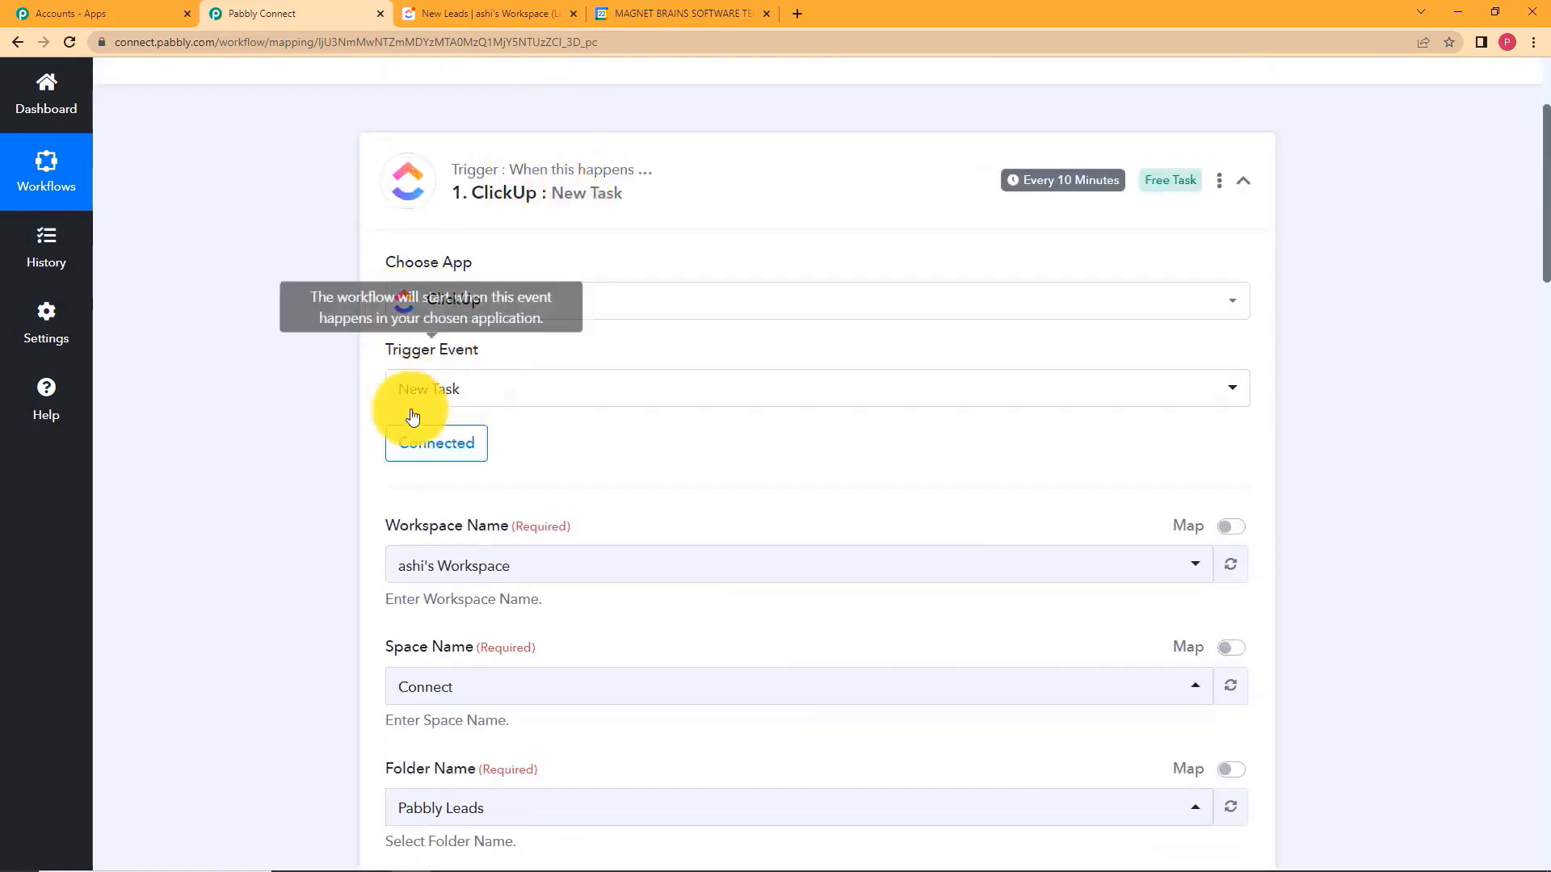
{"action": "scroll", "coordinate": [226, 452], "scroll_direction": "down", "scroll_amount": 10}
{"action": "scroll", "coordinate": [226, 456], "scroll_direction": "down", "scroll_amount": 5}
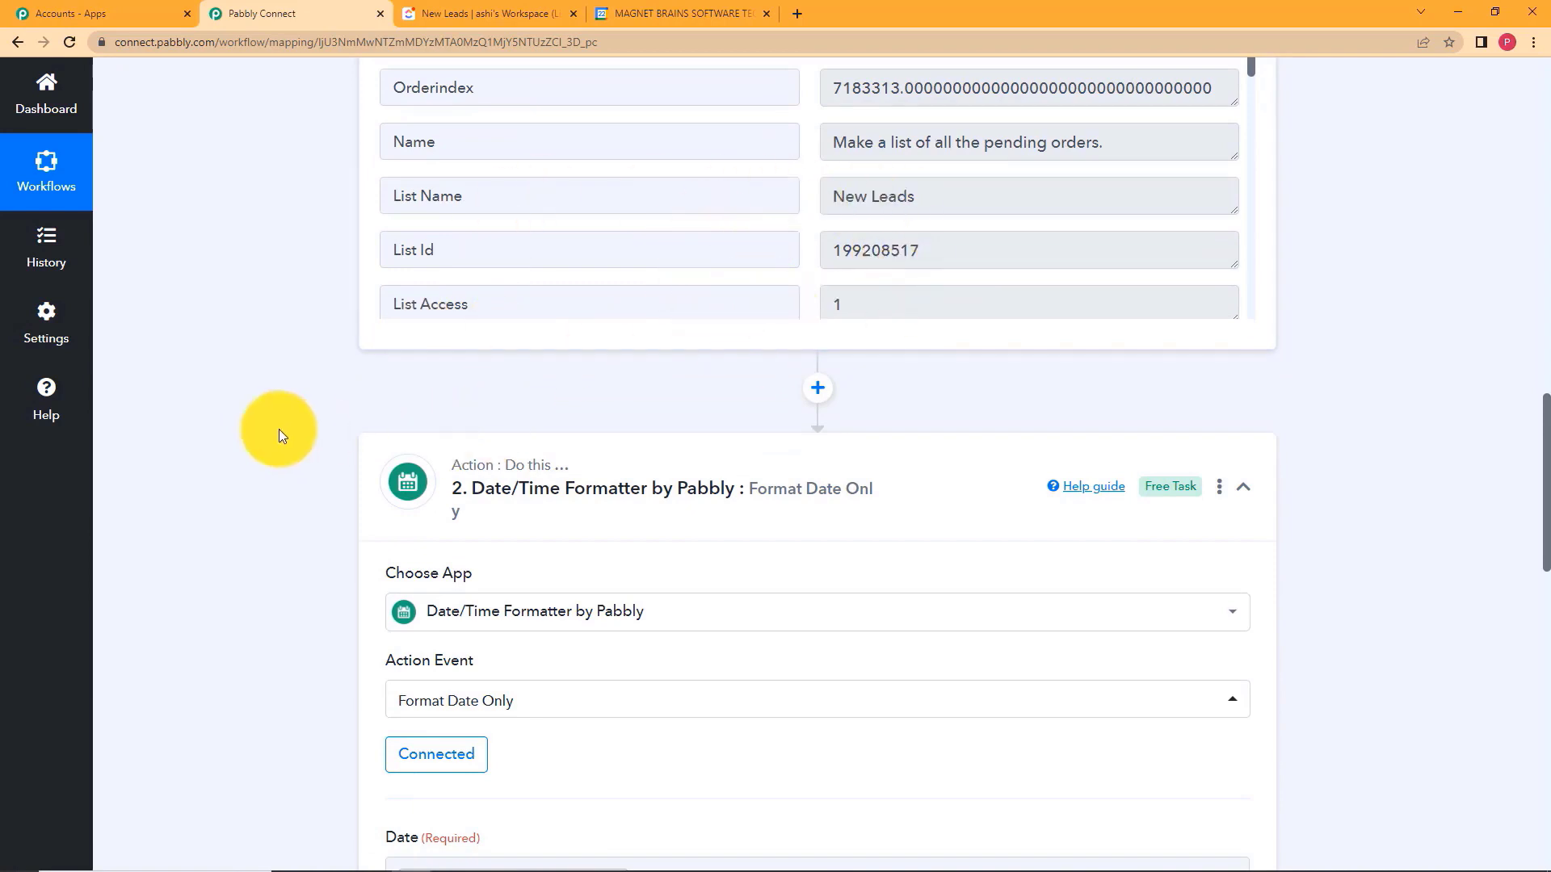
{"action": "scroll", "coordinate": [279, 429], "scroll_direction": "down", "scroll_amount": 2}
{"action": "scroll", "coordinate": [283, 440], "scroll_direction": "down", "scroll_amount": 7}
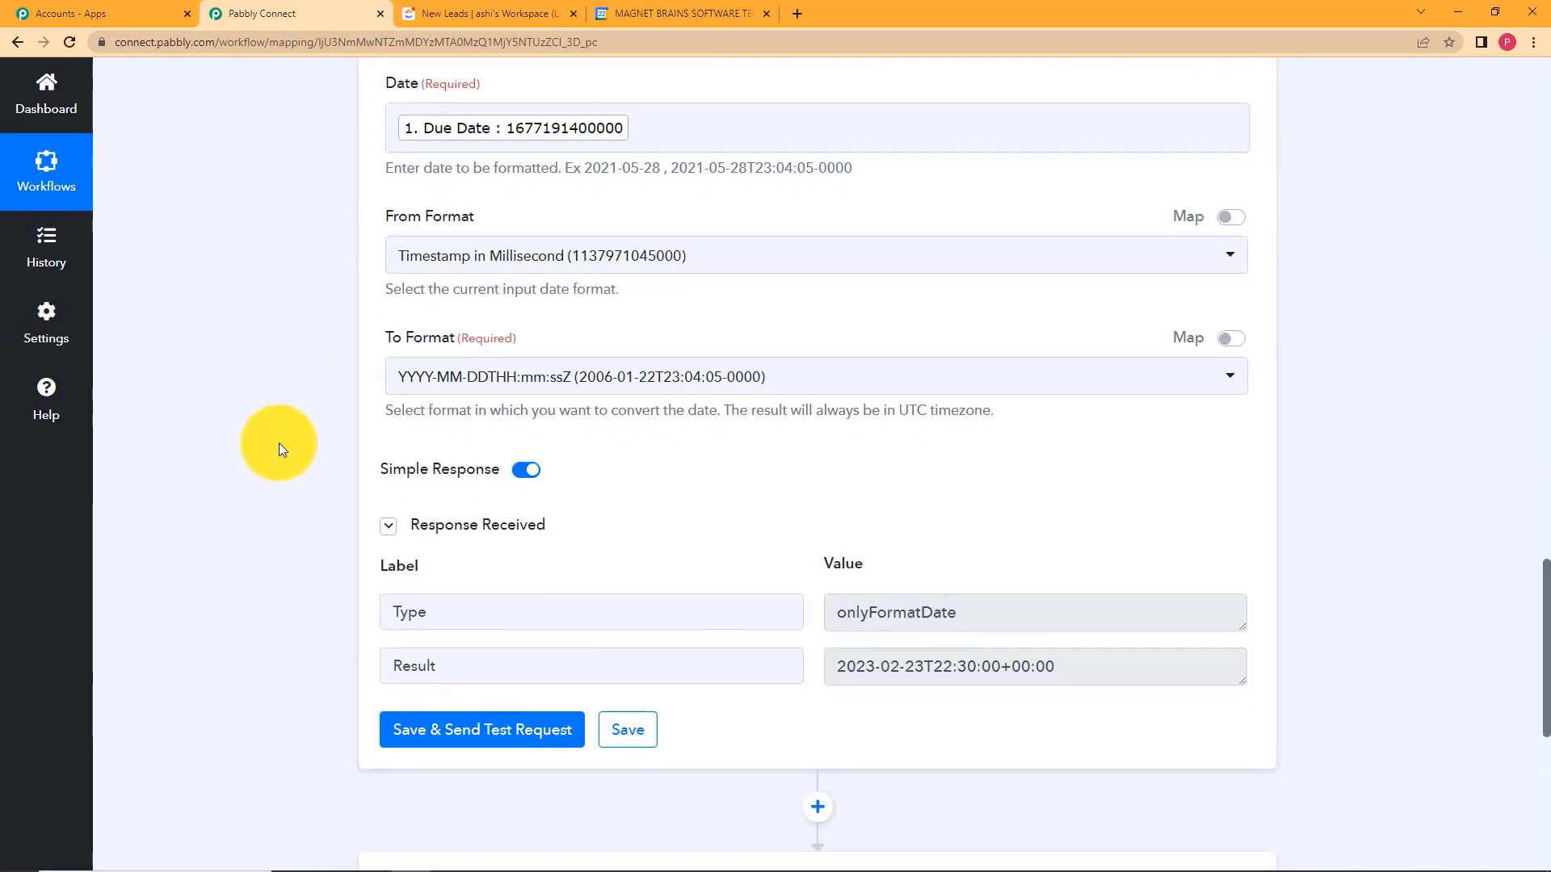
{"action": "scroll", "coordinate": [328, 467], "scroll_direction": "down", "scroll_amount": 5}
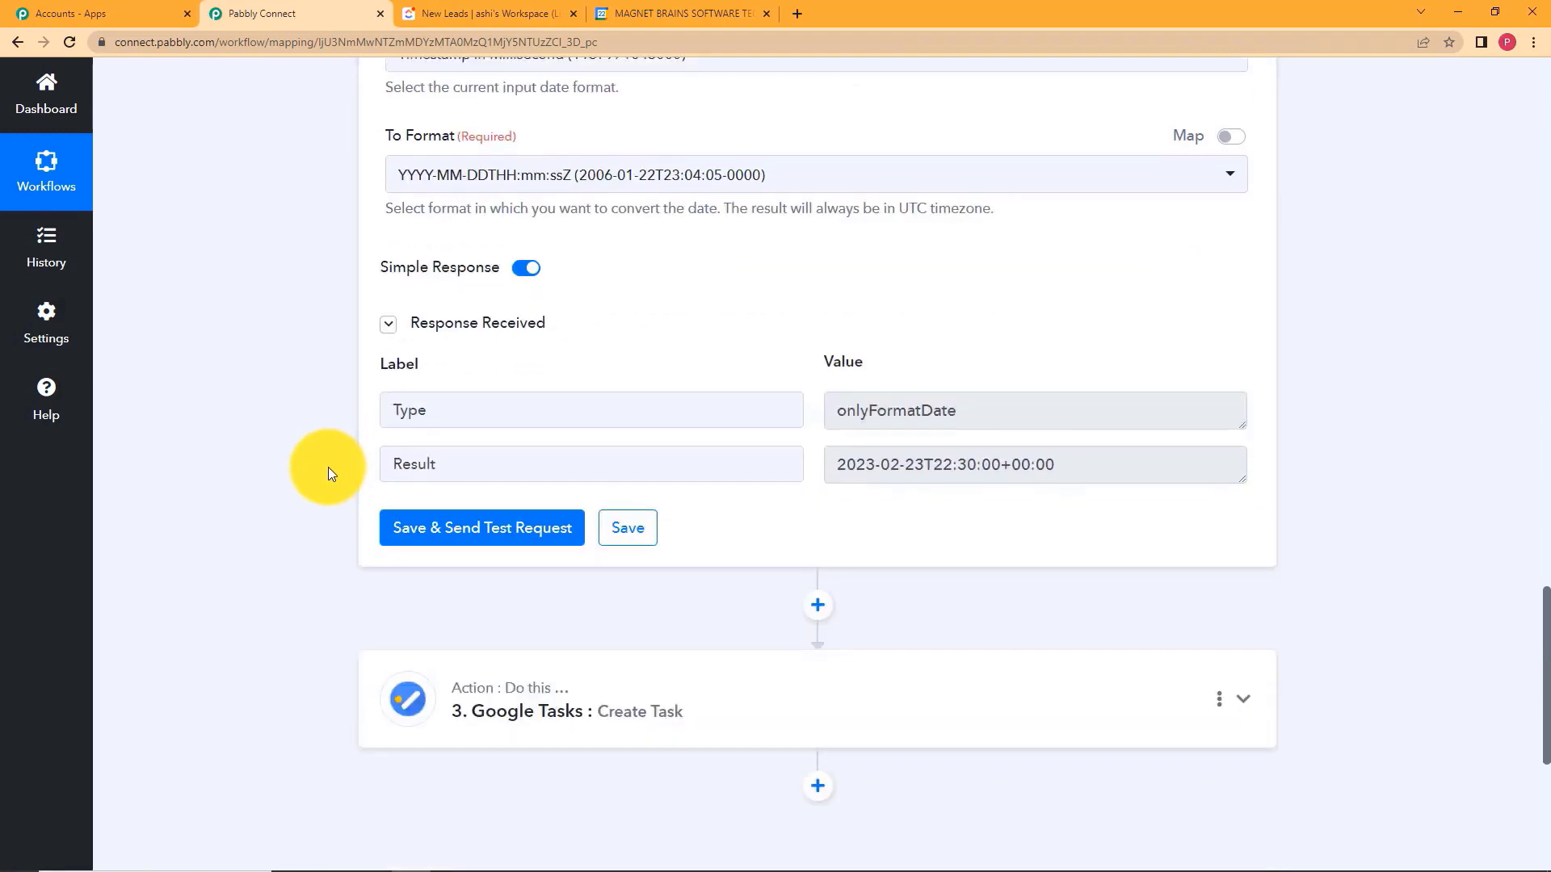
Expand the Google Tasks Create Task step and review its task list, mapped title, notes and due date, and test response.
{"action": "left_click", "coordinate": [594, 521]}
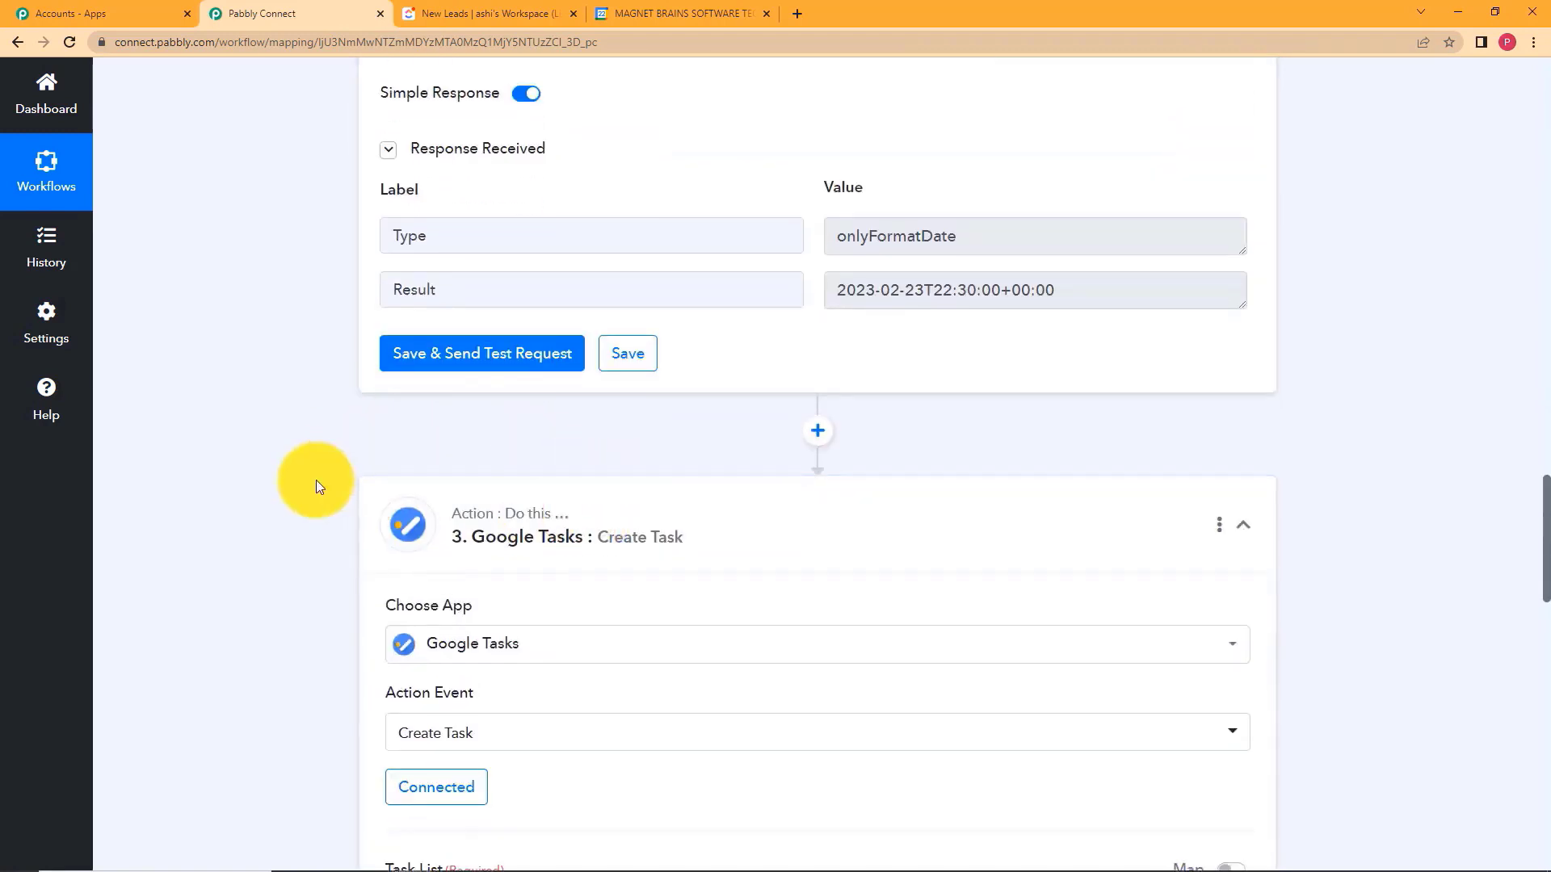
{"action": "scroll", "coordinate": [307, 483], "scroll_direction": "down", "scroll_amount": 7}
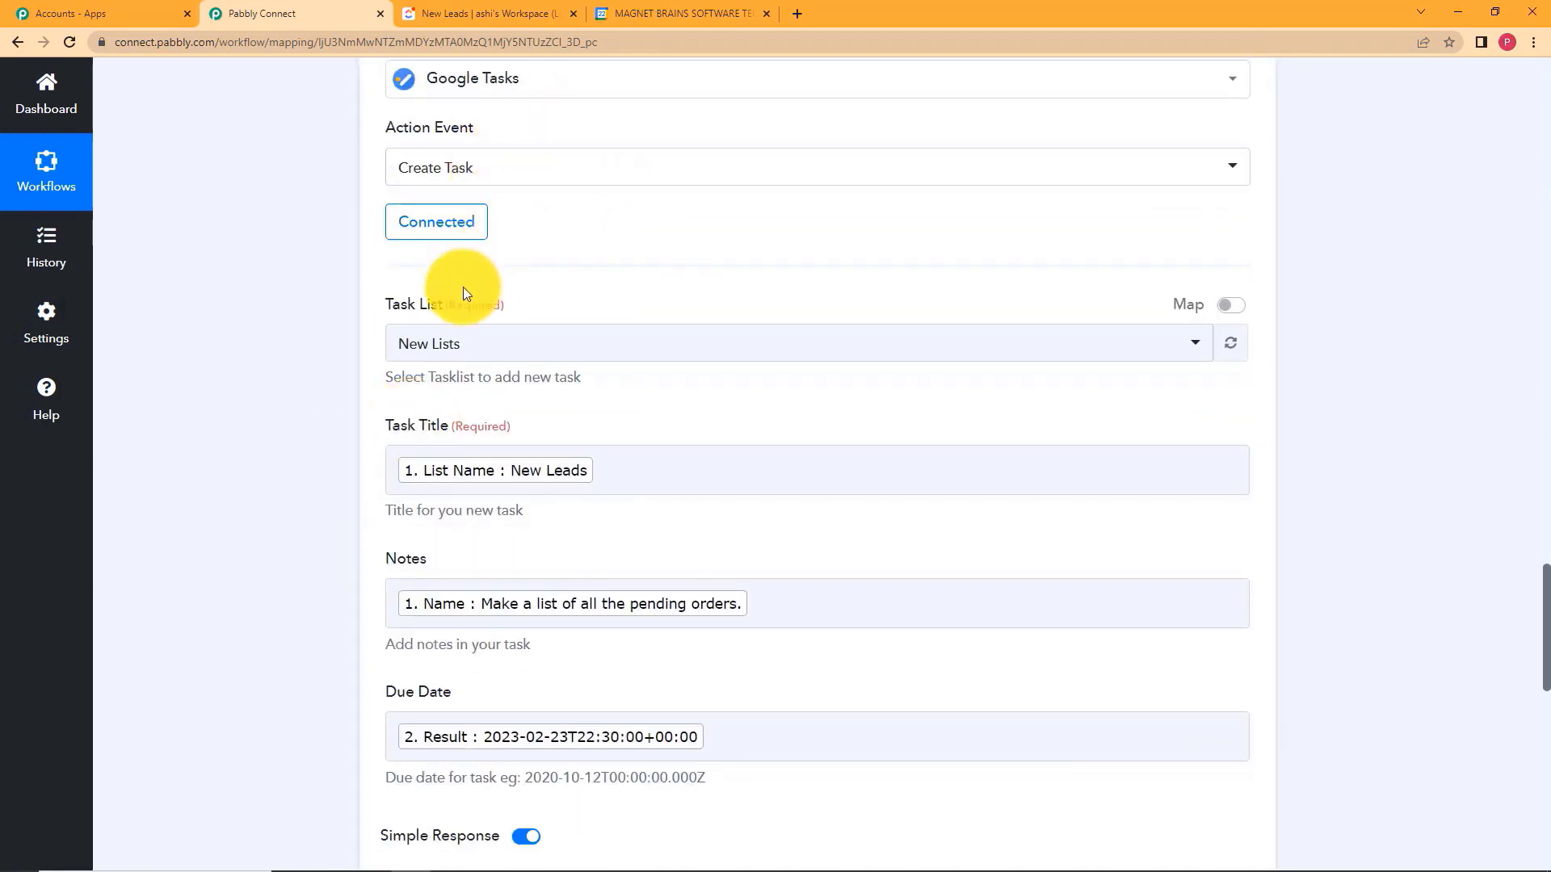
{"action": "scroll", "coordinate": [380, 423], "scroll_direction": "down", "scroll_amount": 12}
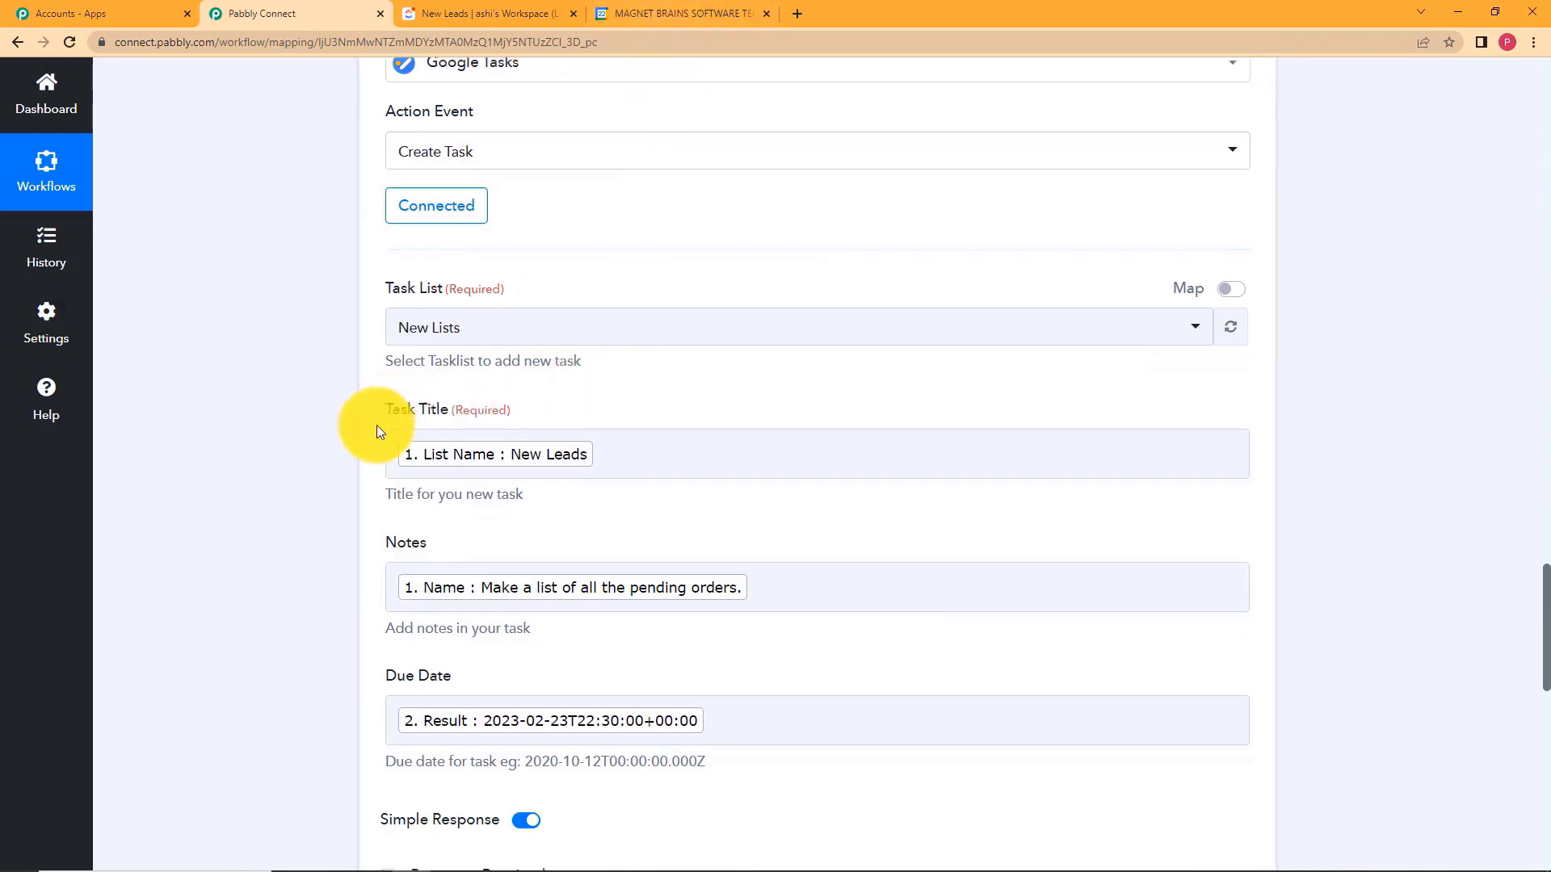
{"action": "scroll", "coordinate": [246, 408], "scroll_direction": "up", "scroll_amount": 2}
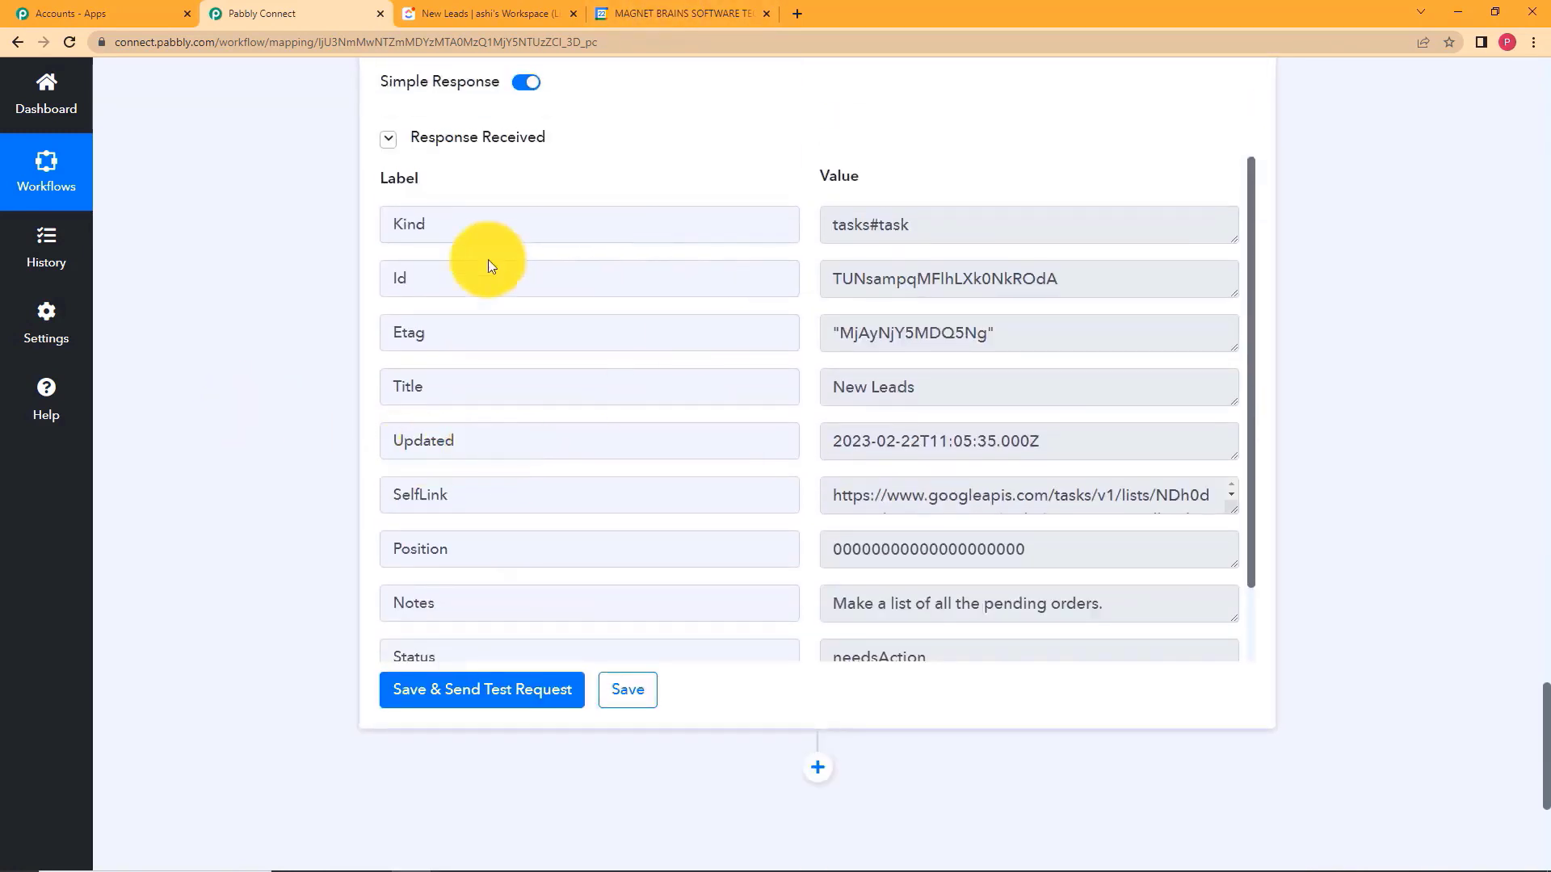
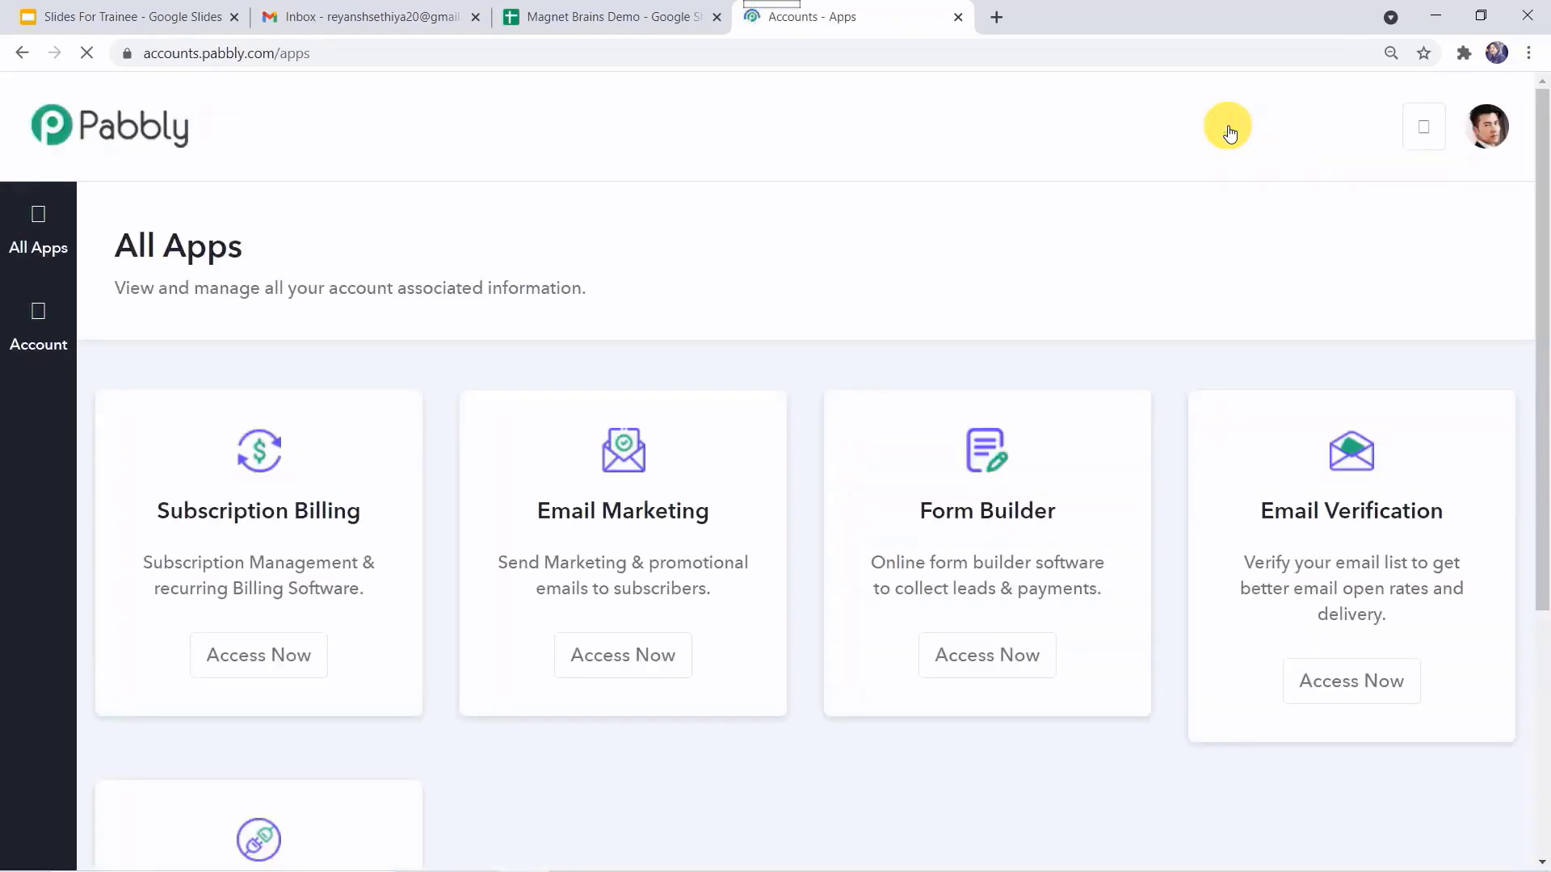
Access Connect from the All Apps page and create a workflow named Google Tasks to Google Sheets.
{"action": "scroll", "coordinate": [496, 595], "scroll_direction": "down", "scroll_amount": 5}
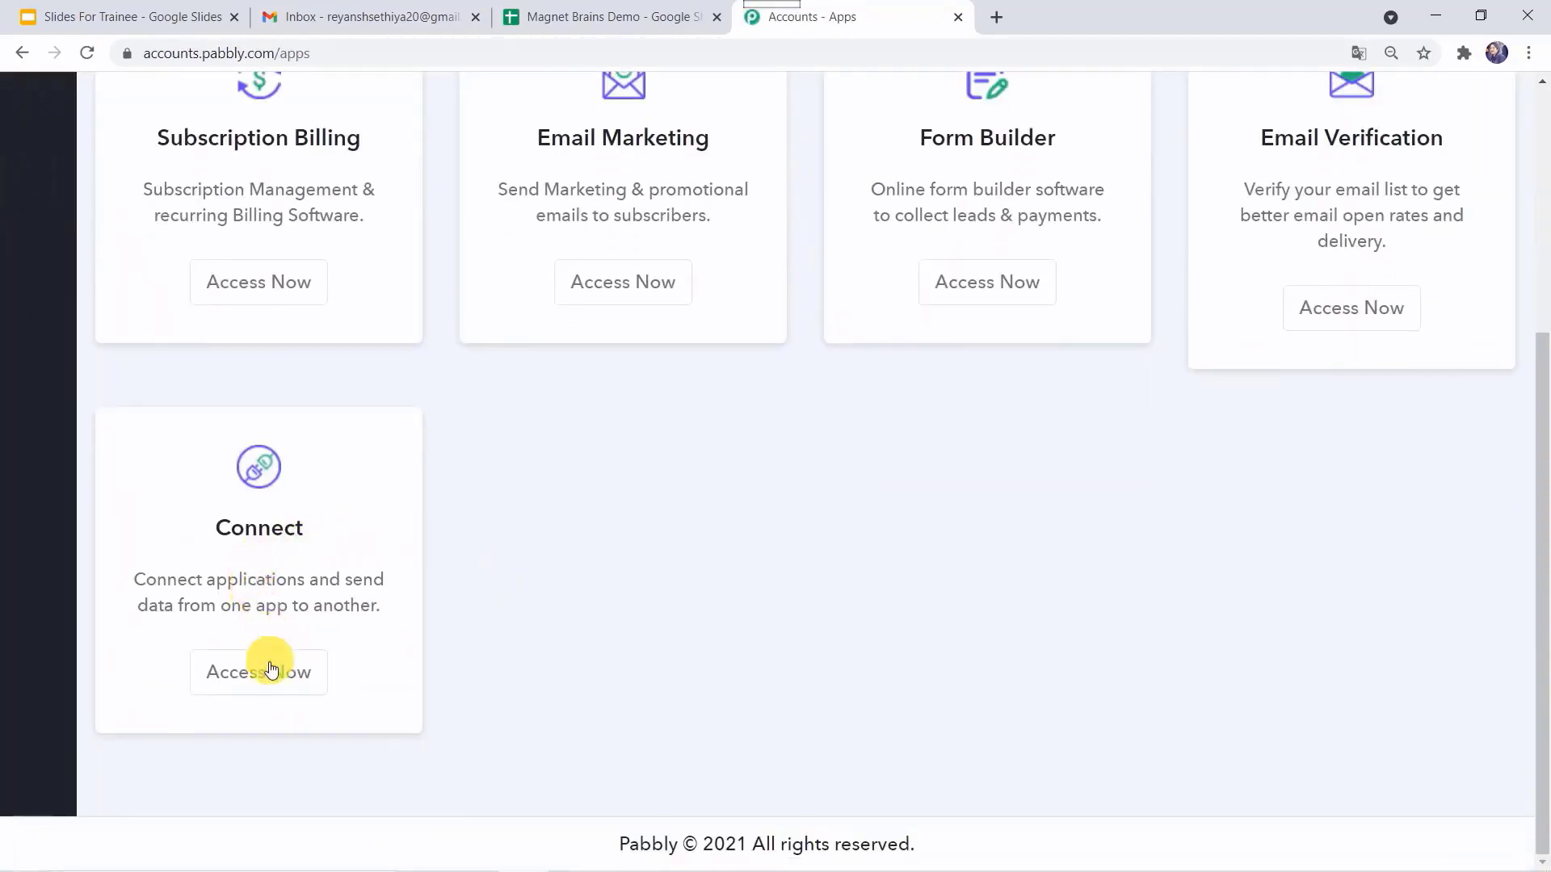
{"action": "left_click", "coordinate": [252, 682]}
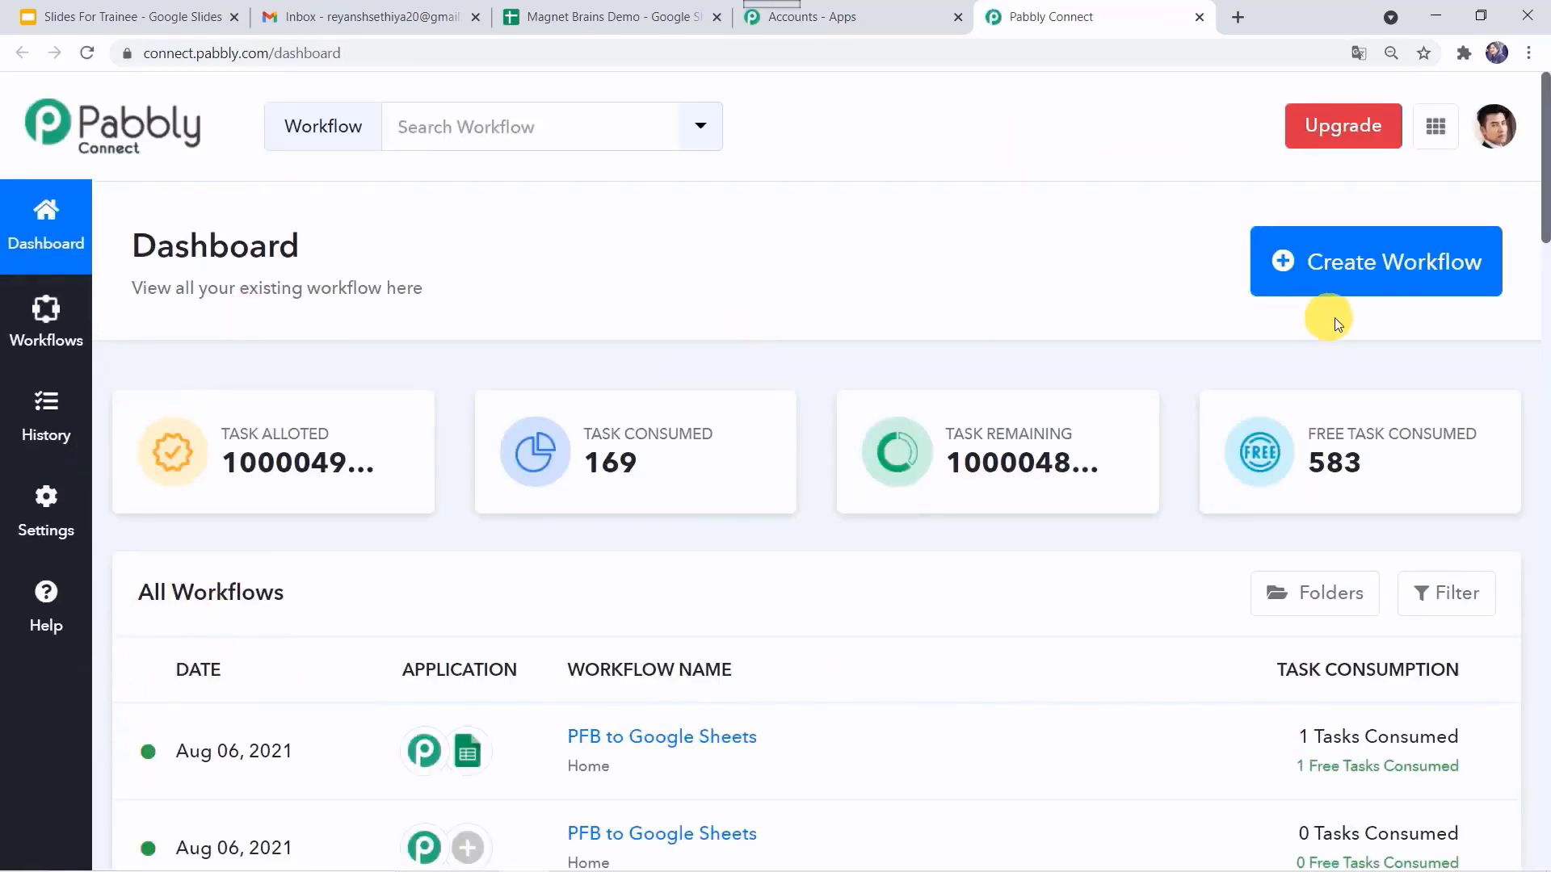
{"action": "mouse_move", "coordinate": [1470, 398]}
{"action": "left_click", "coordinate": [1370, 272]}
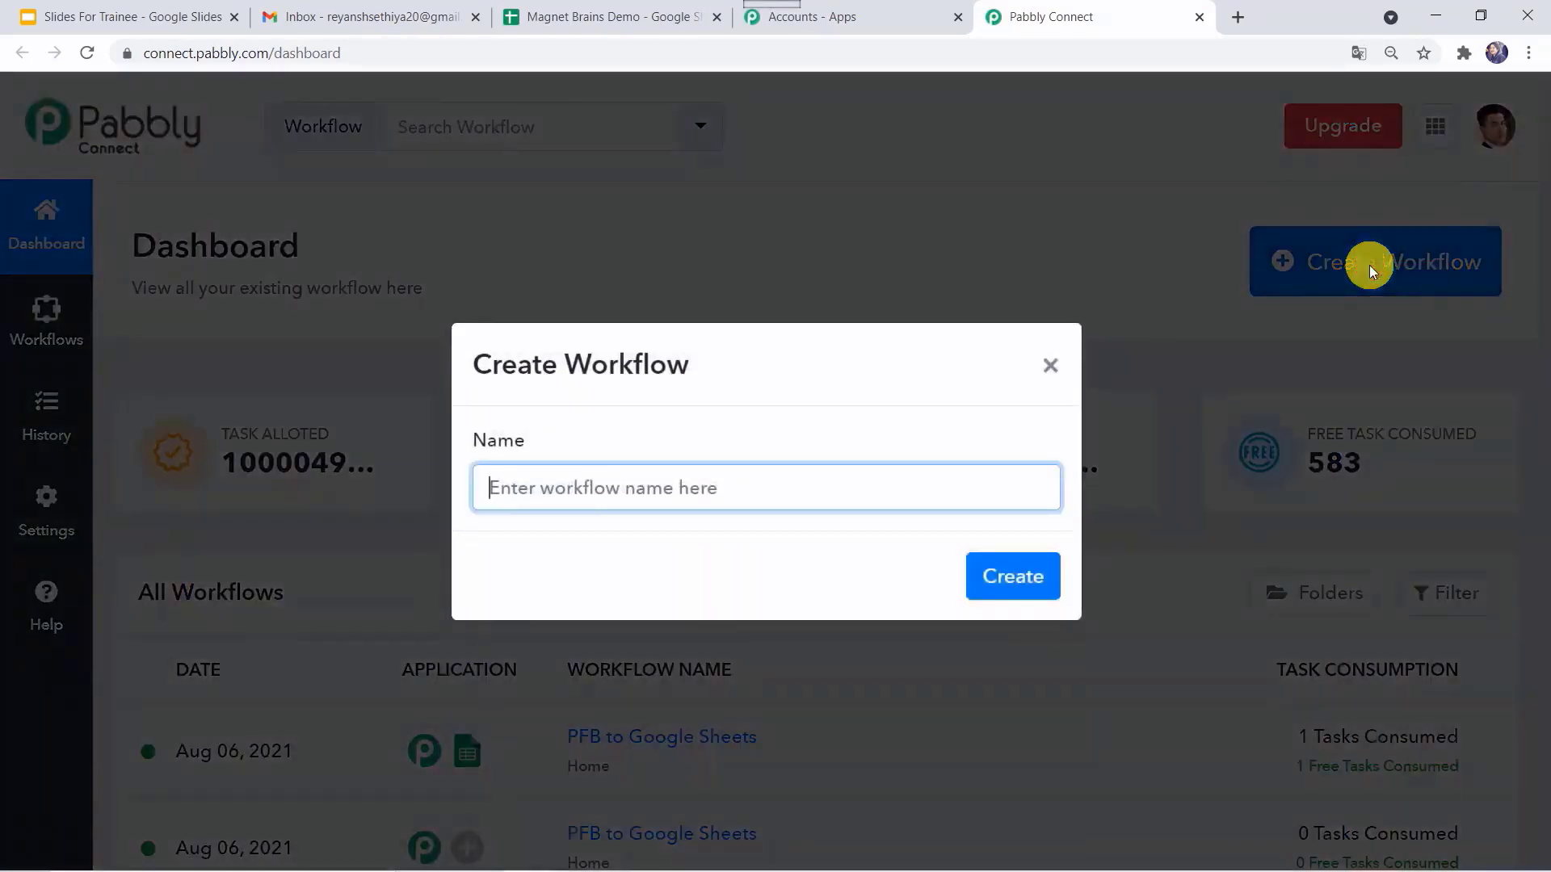
{"action": "left_click", "coordinate": [691, 487]}
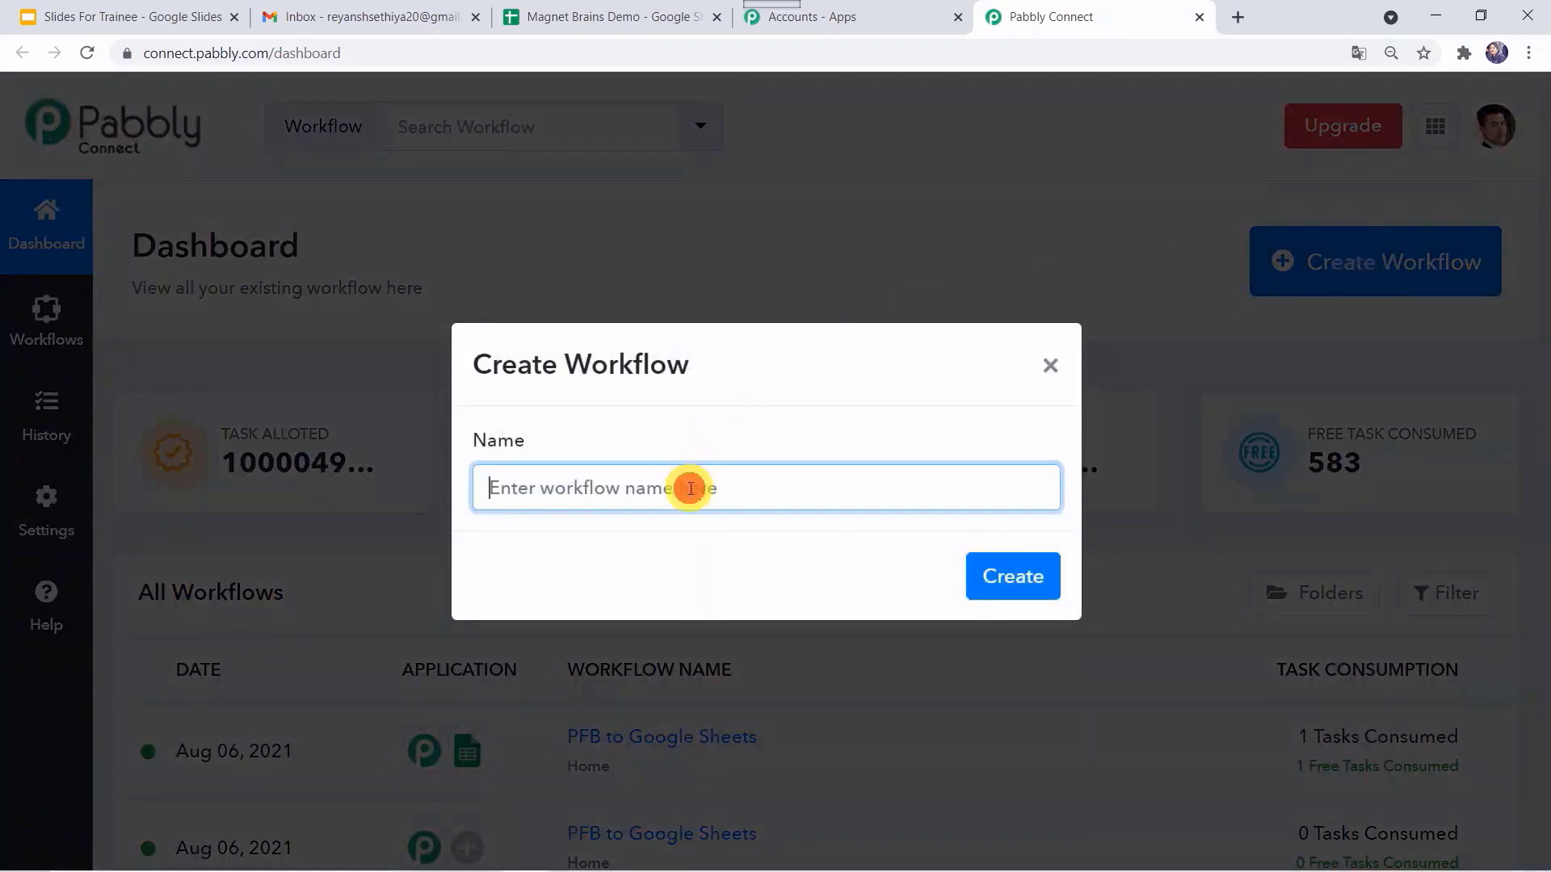
{"action": "type", "text": "Google Tasks to Google Sheets"}
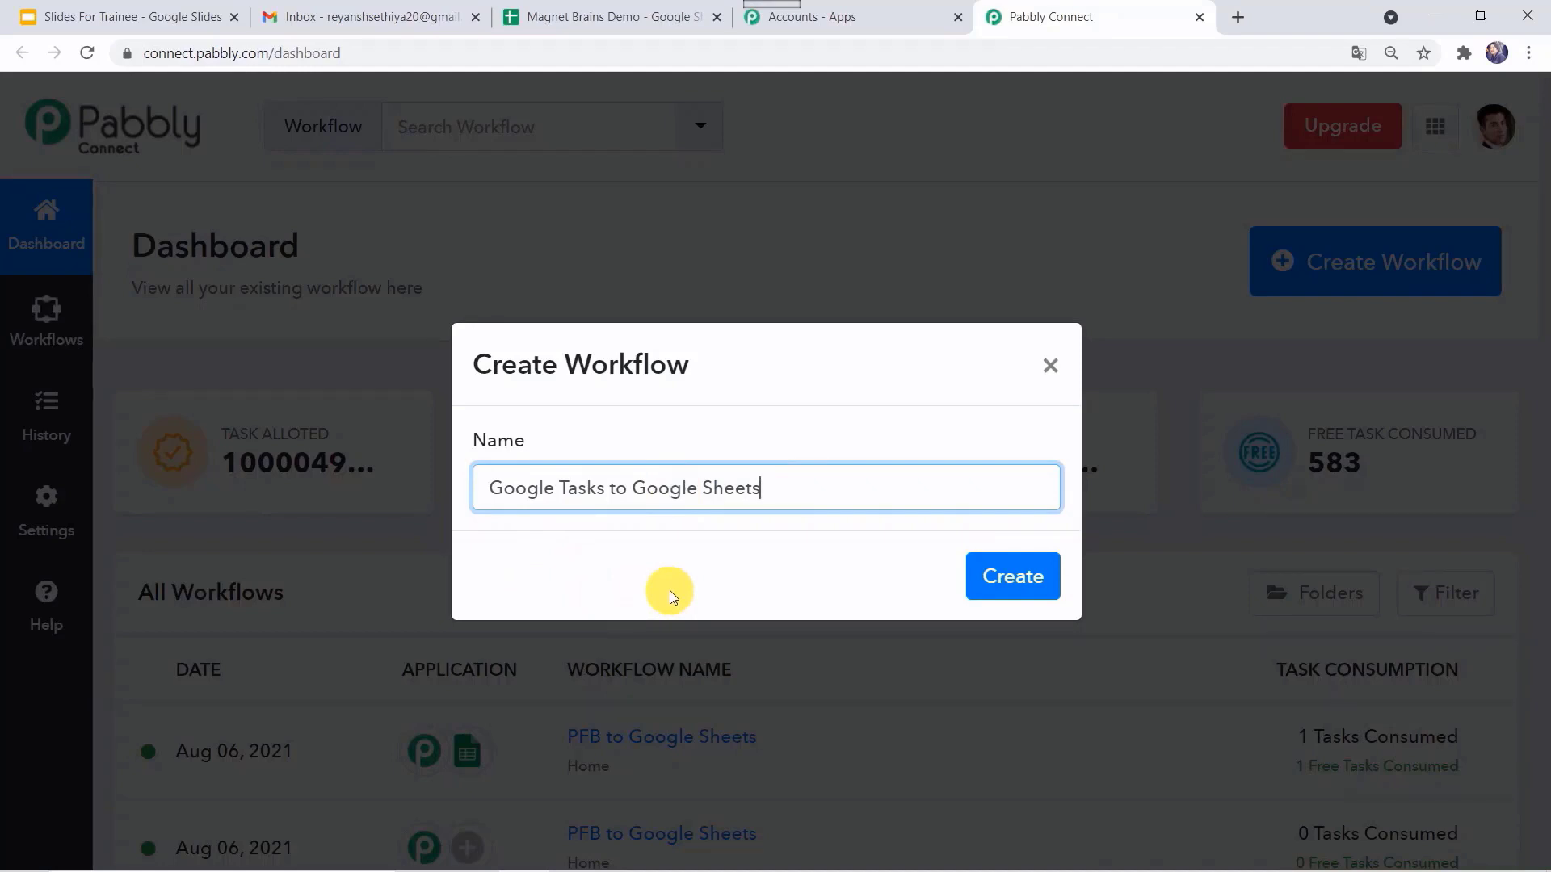
{"action": "left_click", "coordinate": [1013, 578]}
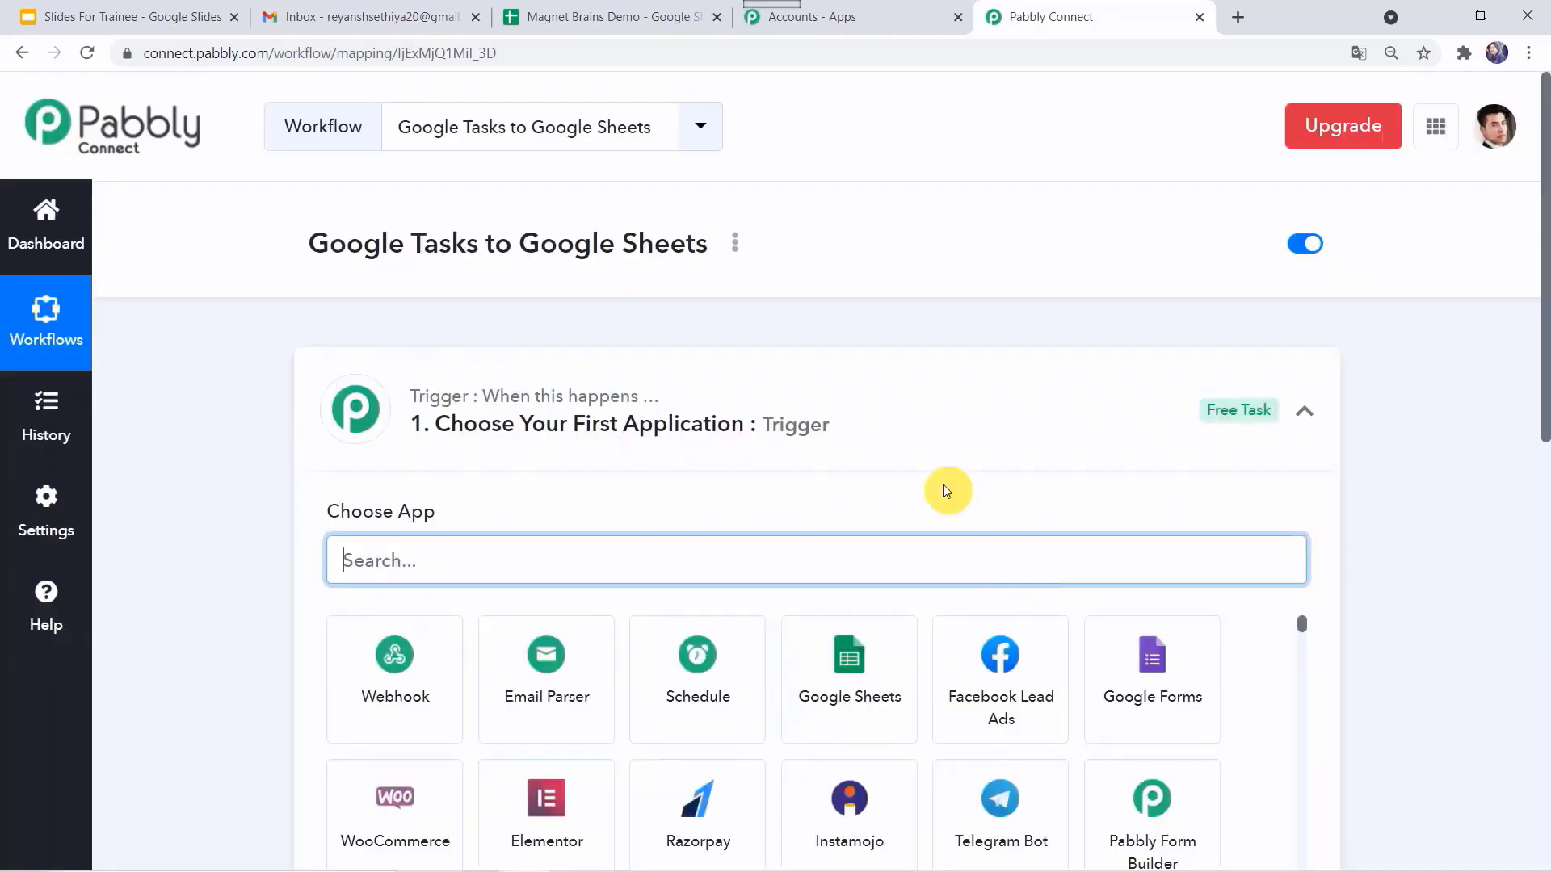
Set the workflow's trigger app to Google Tasks with New Task as the trigger event.
{"action": "left_click", "coordinate": [858, 386]}
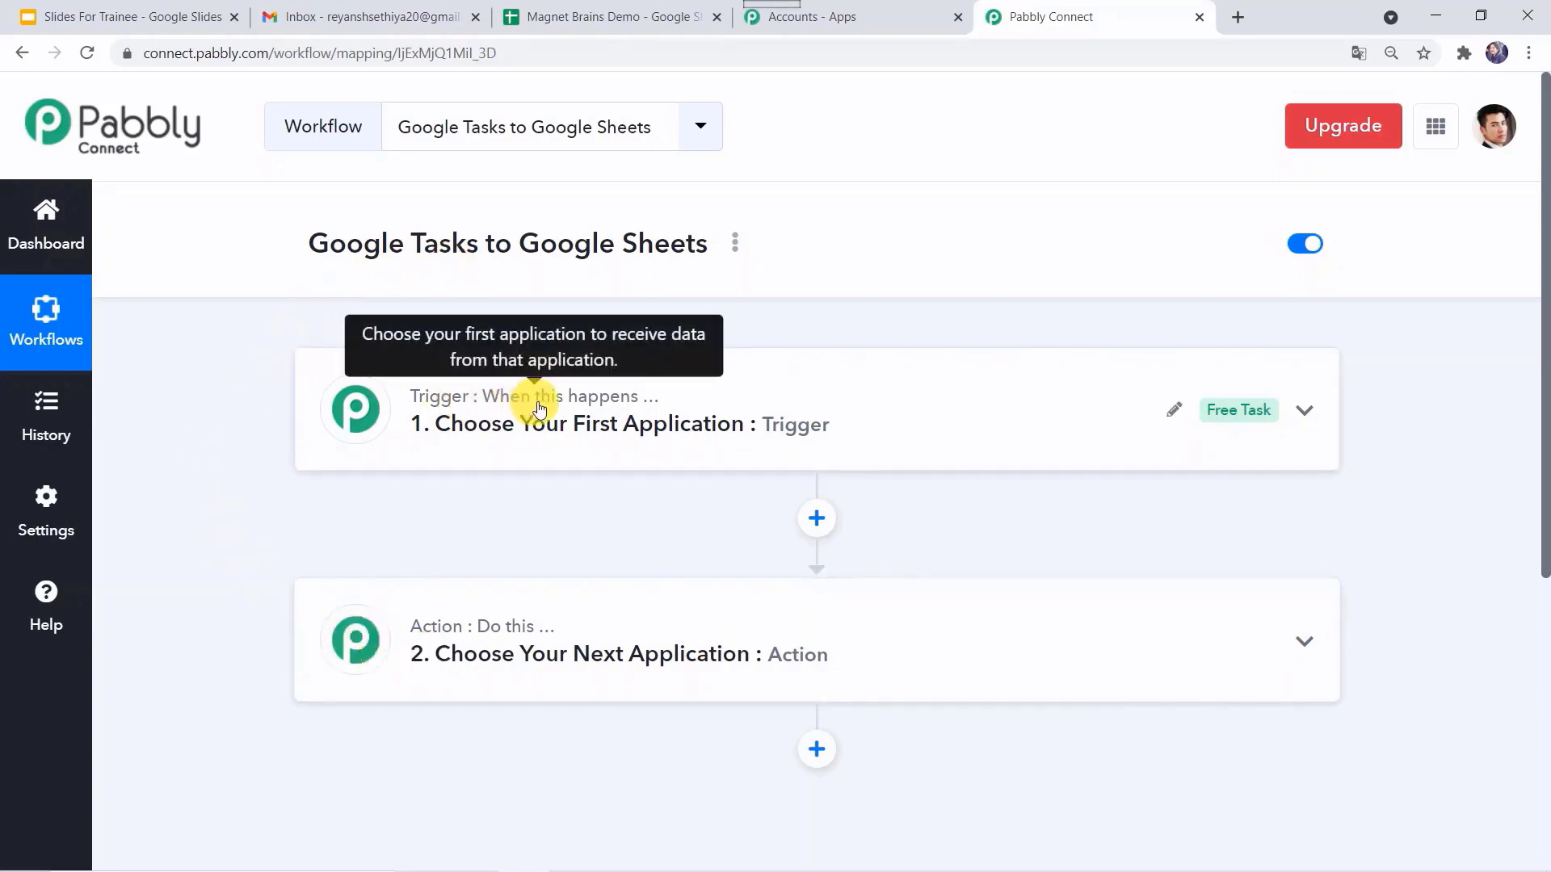
{"action": "left_click", "coordinate": [768, 403]}
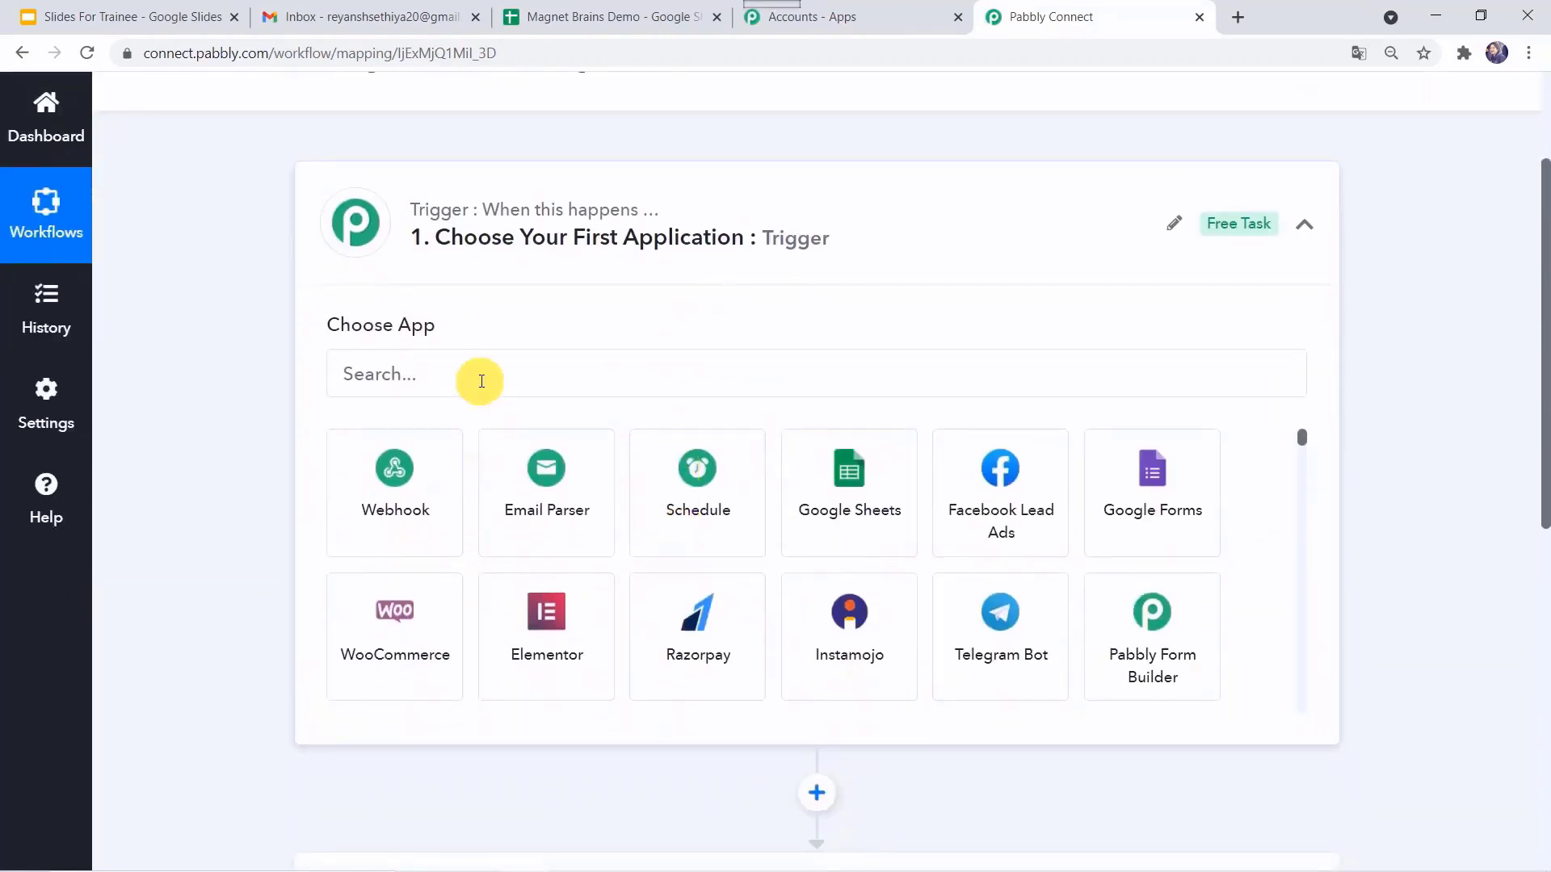
{"action": "scroll", "coordinate": [483, 378], "scroll_direction": "up", "scroll_amount": 1}
{"action": "left_click", "coordinate": [417, 494]}
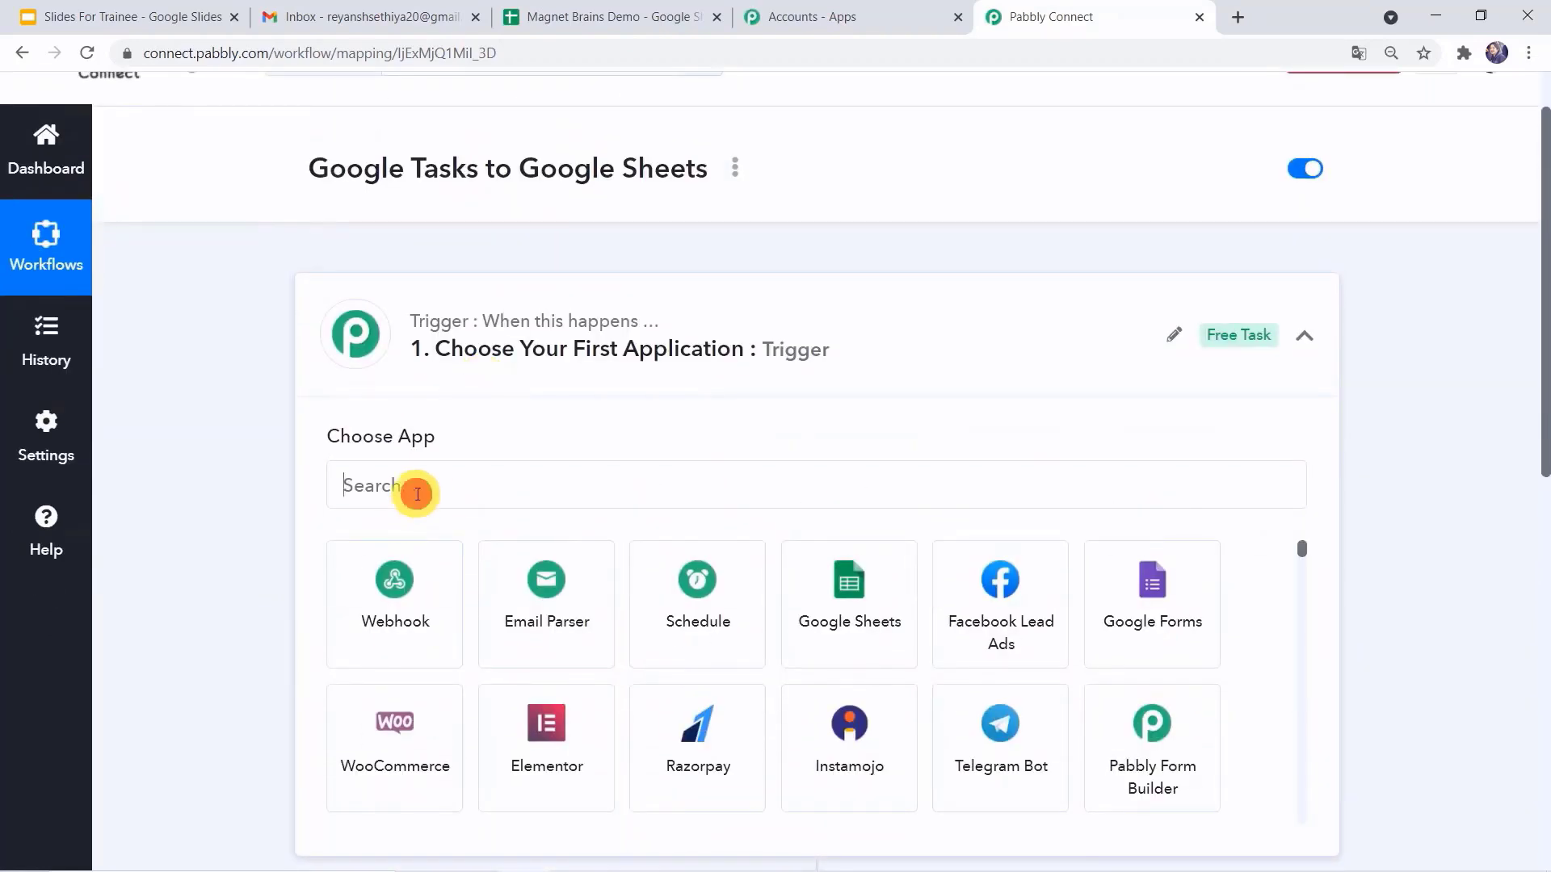
{"action": "type", "text": "Google"}
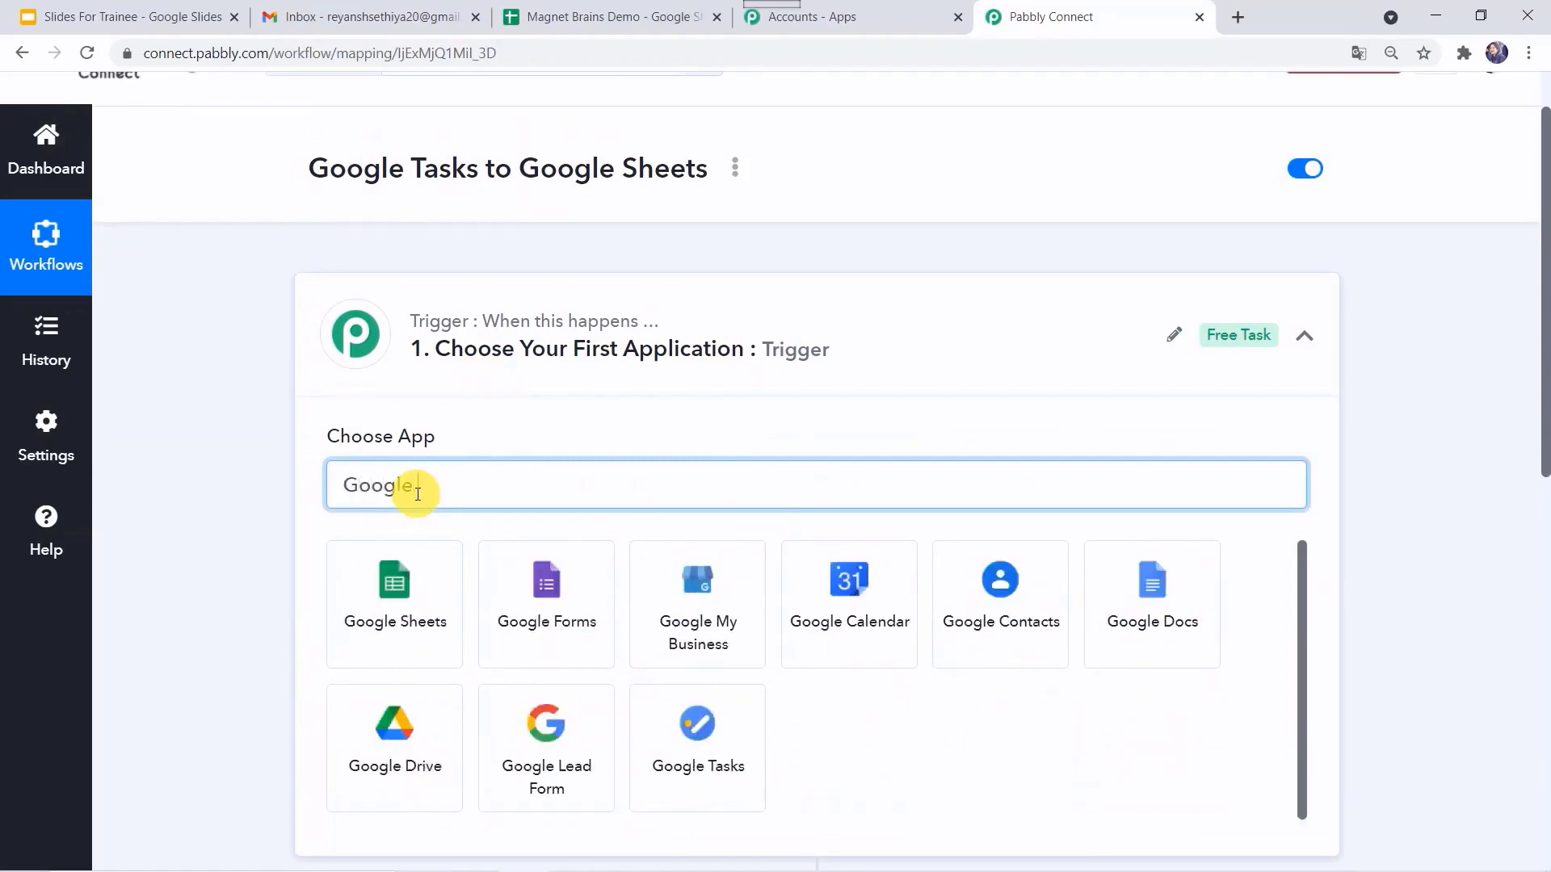
{"action": "type", "text": " t"}
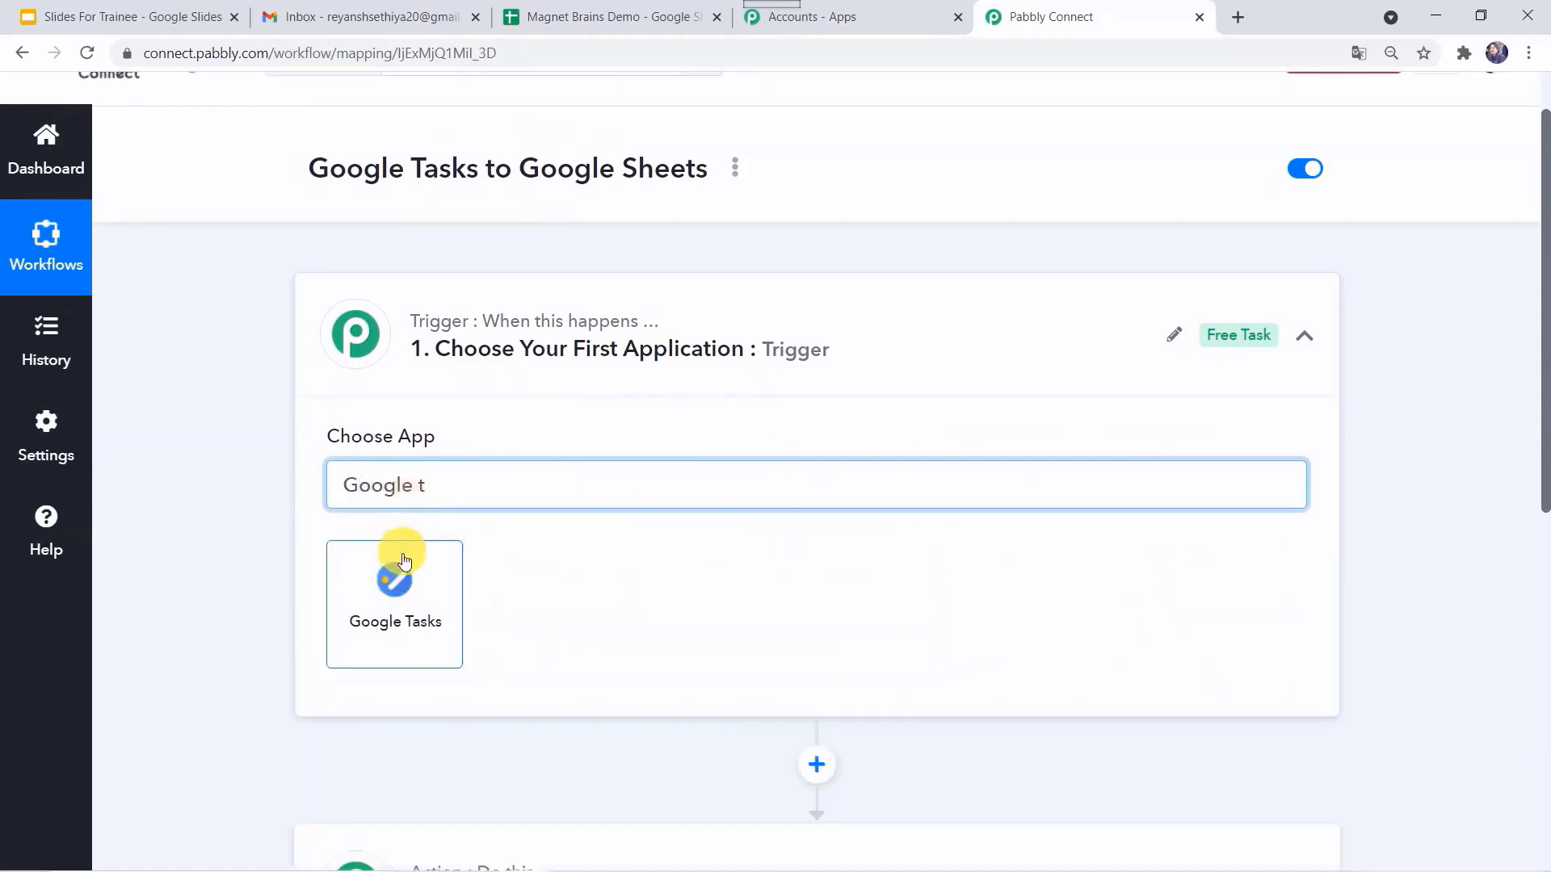
{"action": "left_click", "coordinate": [399, 583]}
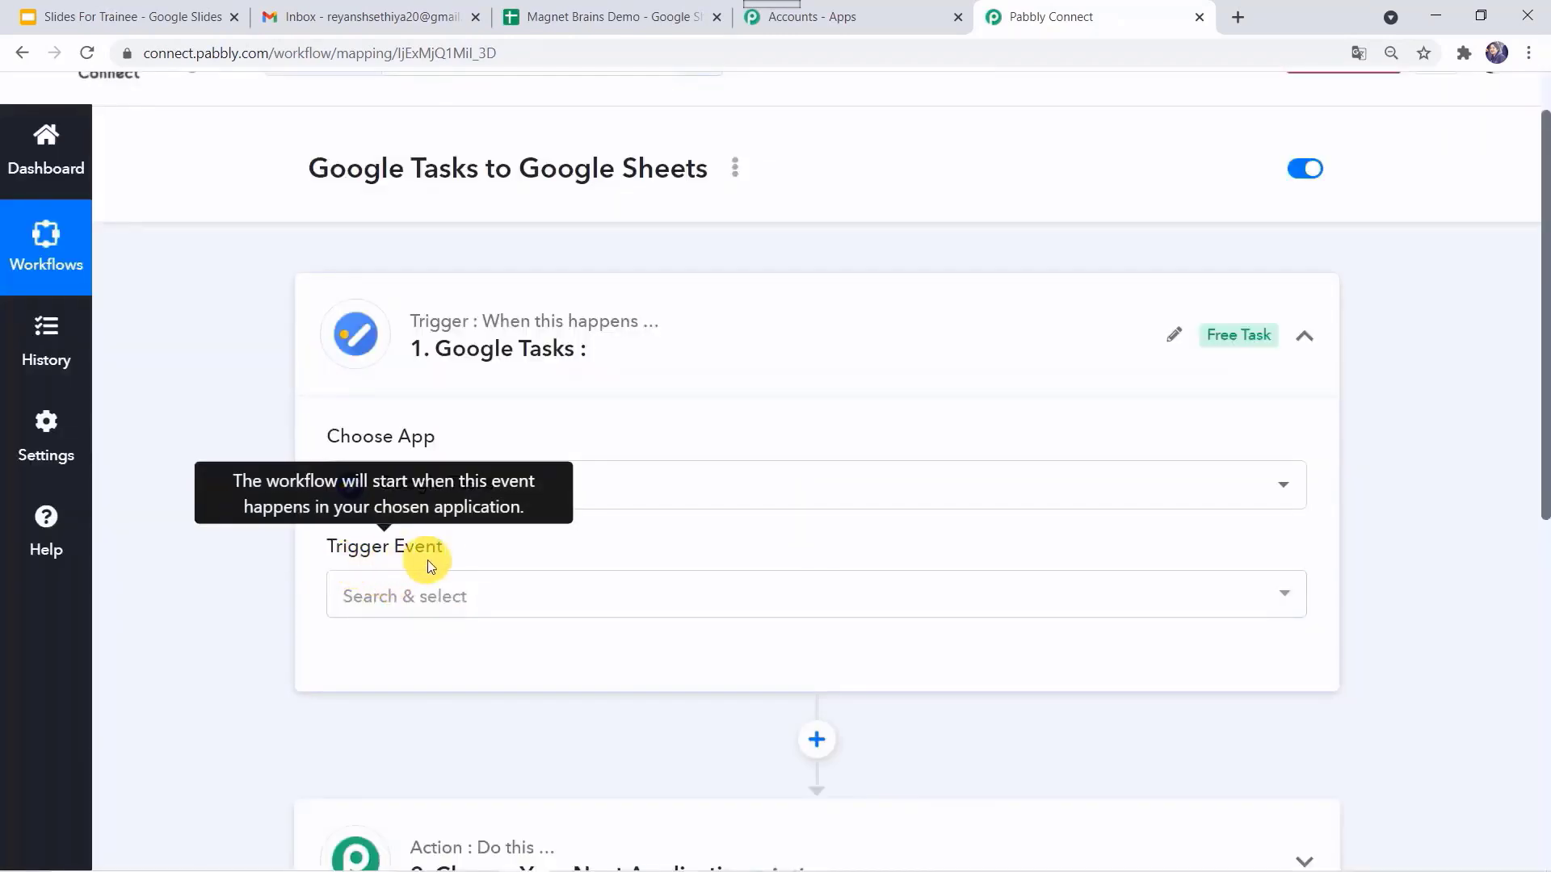
{"action": "left_click", "coordinate": [593, 601]}
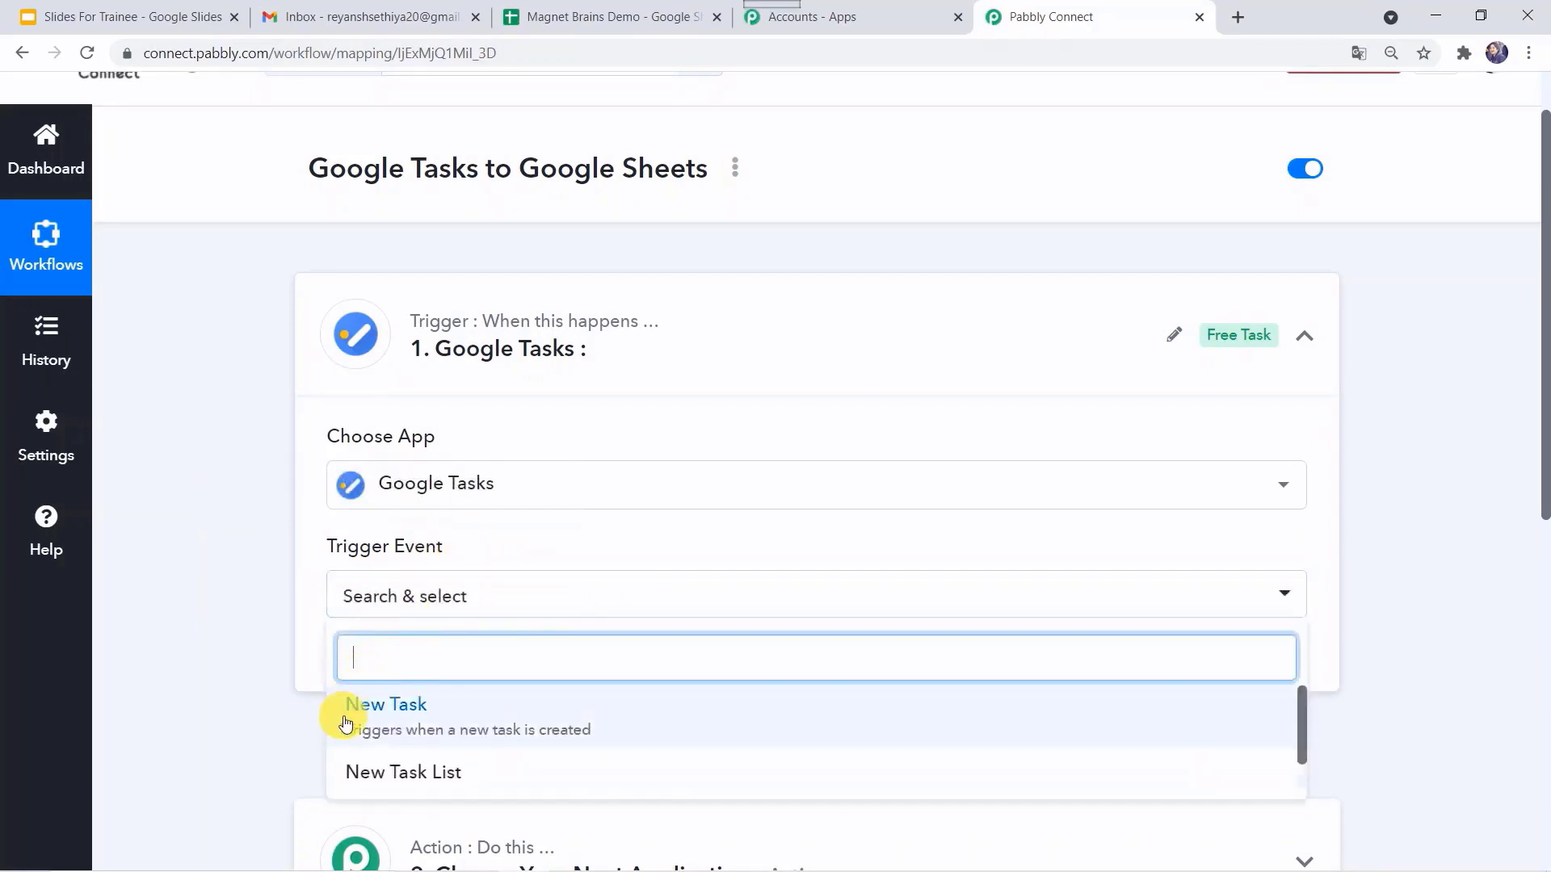
{"action": "left_click", "coordinate": [401, 717]}
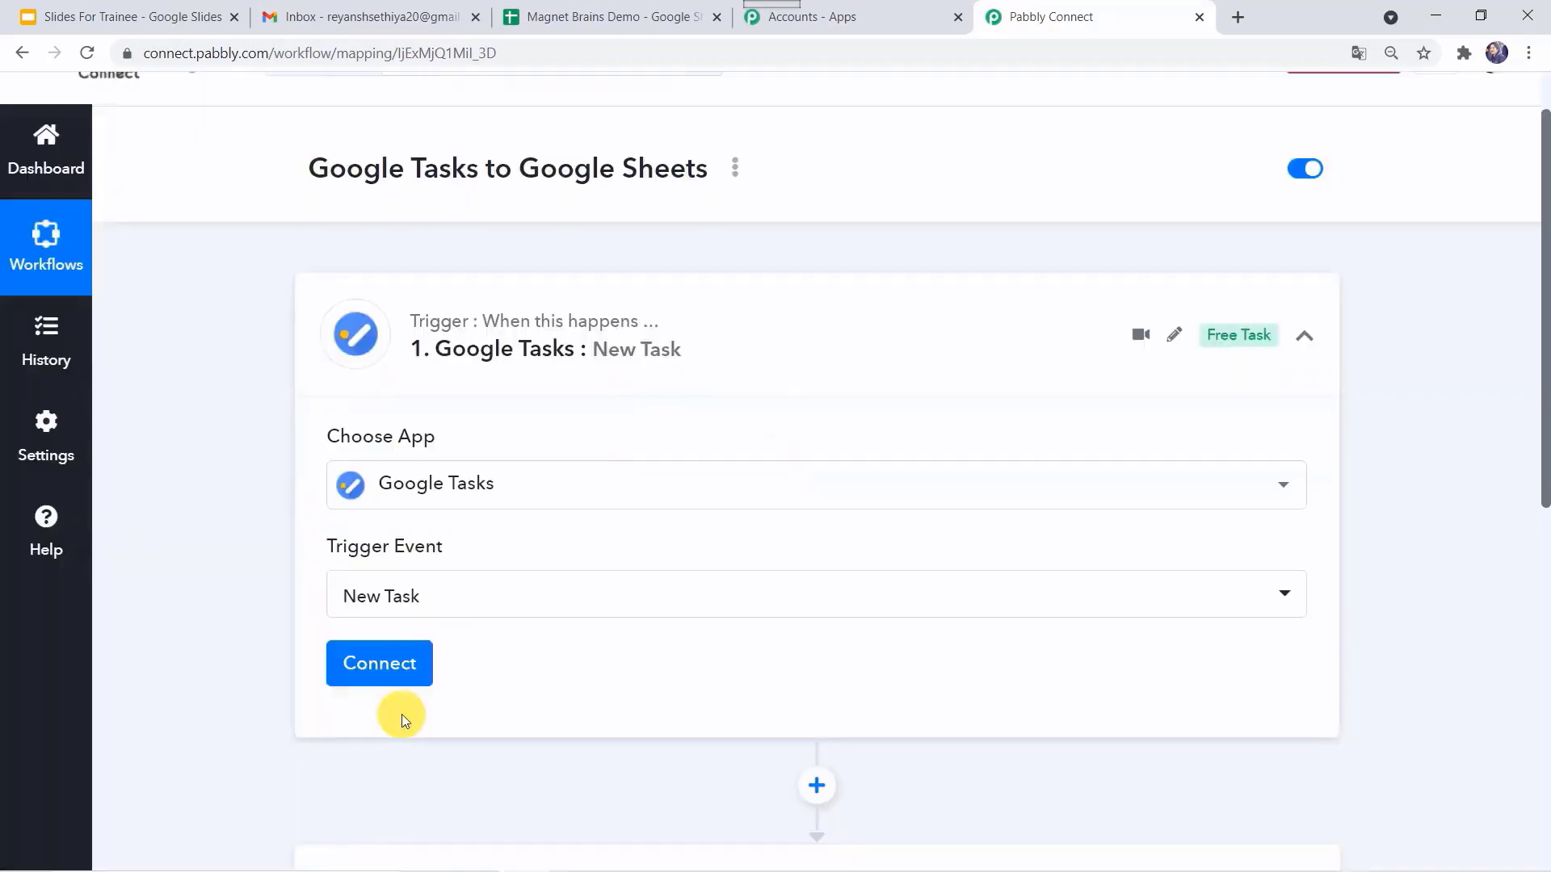
Add a new Google Tasks connection for the trigger, signing in with the second listed Google account and reviewing the access request.
{"action": "left_click", "coordinate": [380, 668]}
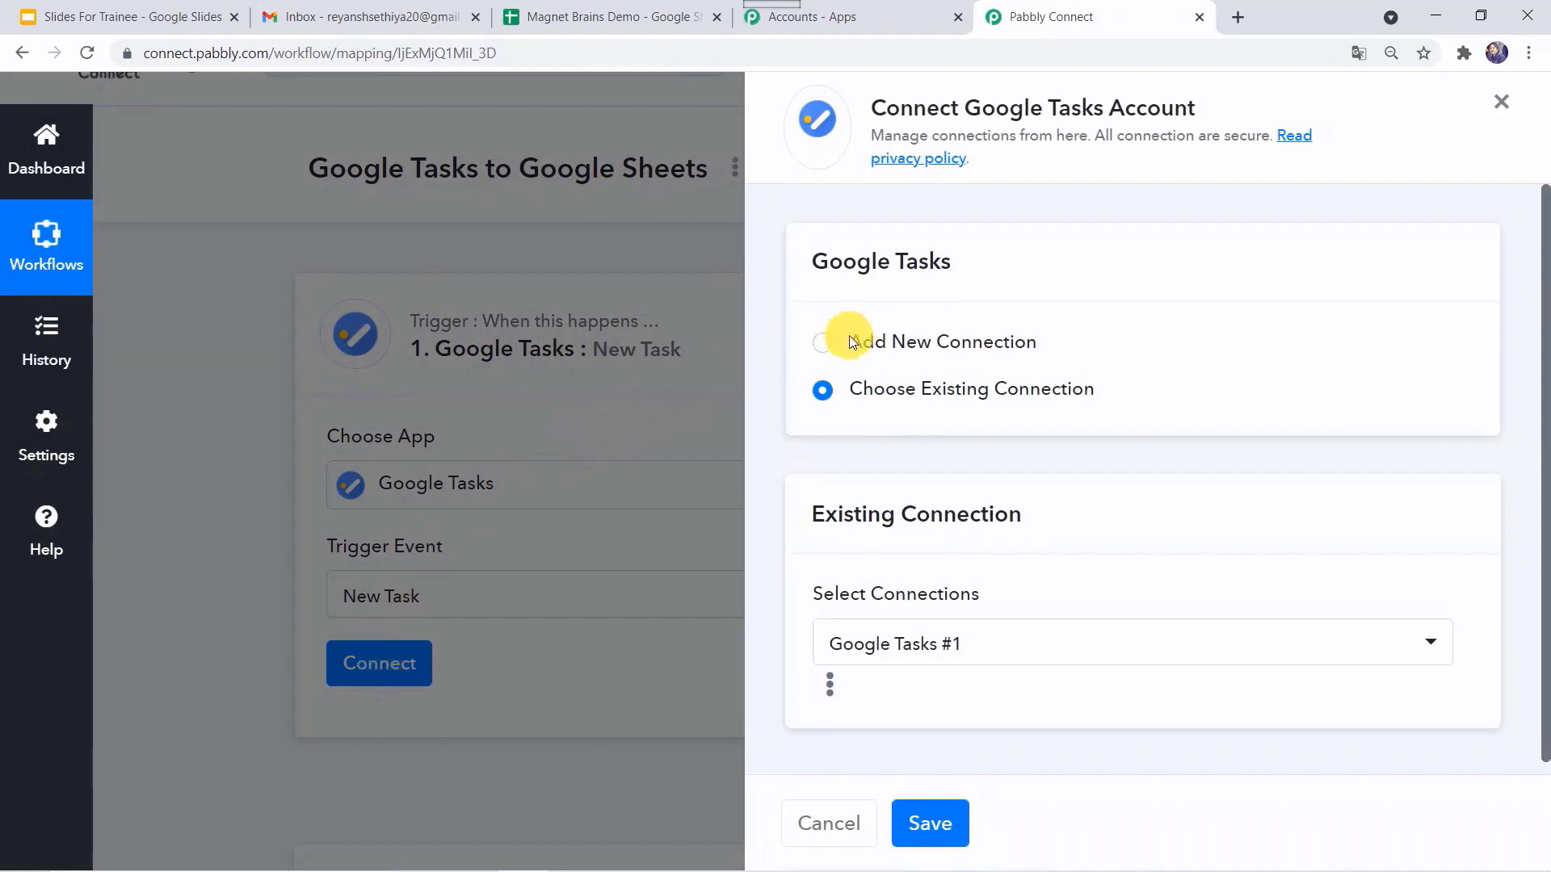
{"action": "left_click", "coordinate": [823, 343]}
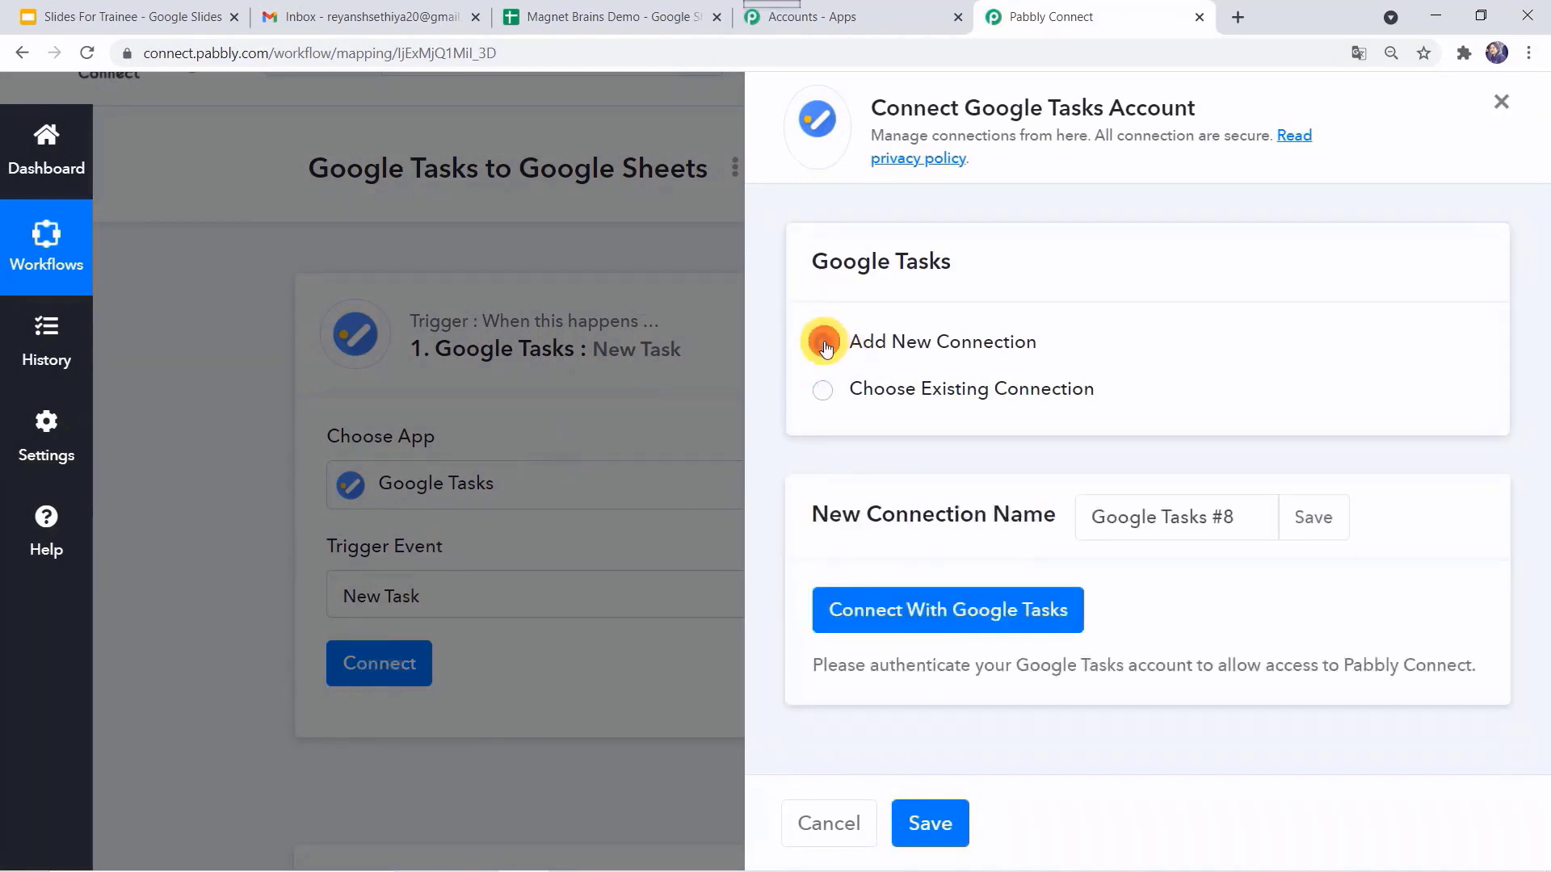
{"action": "left_click", "coordinate": [963, 622]}
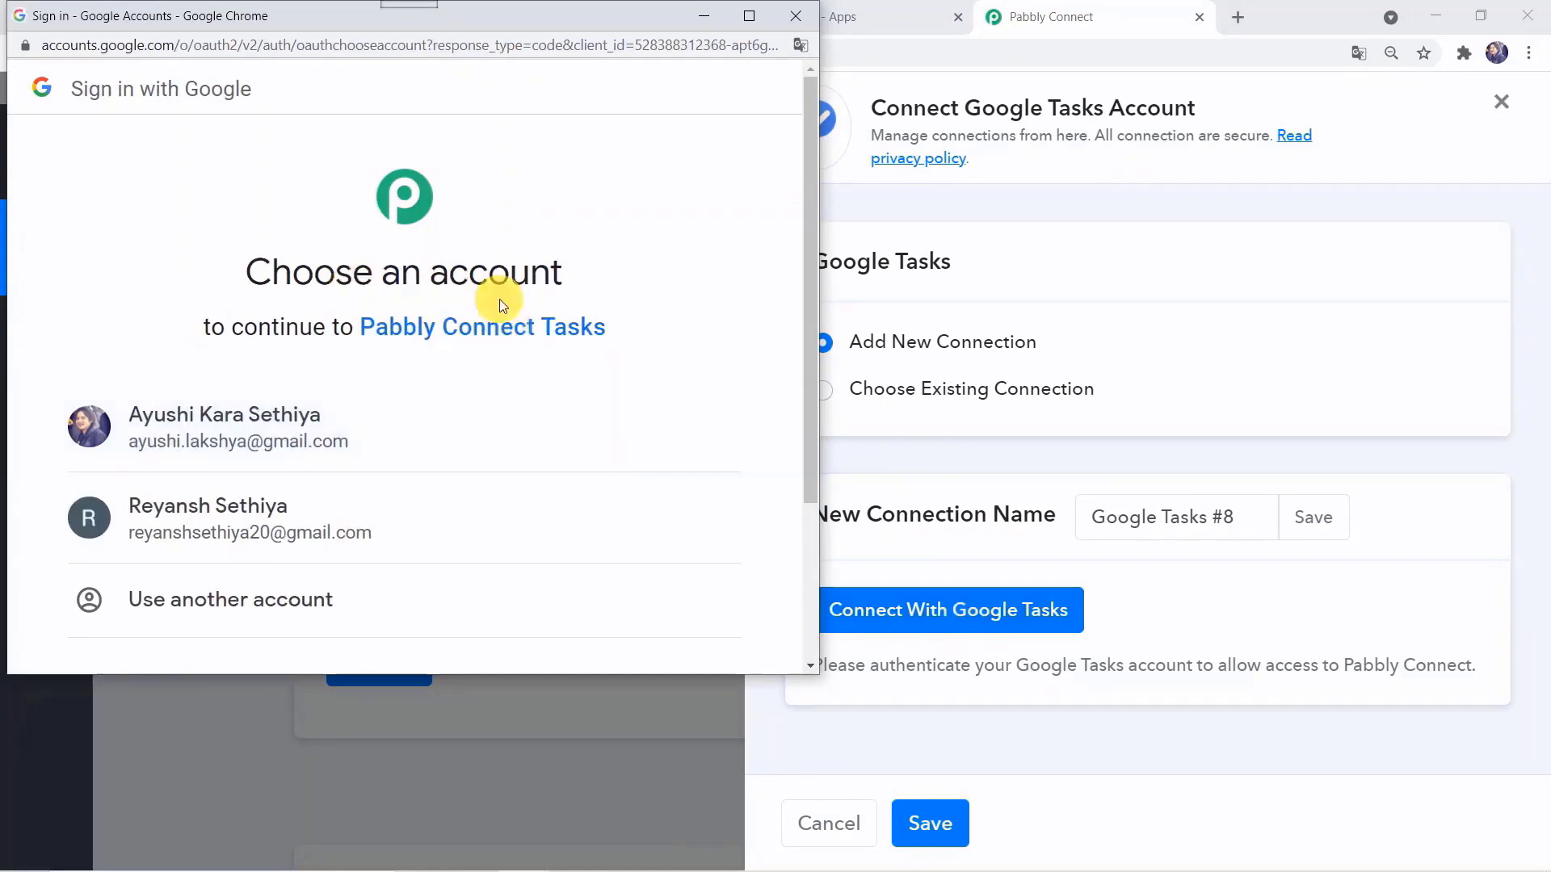
{"action": "scroll", "coordinate": [468, 348], "scroll_direction": "down", "scroll_amount": 2}
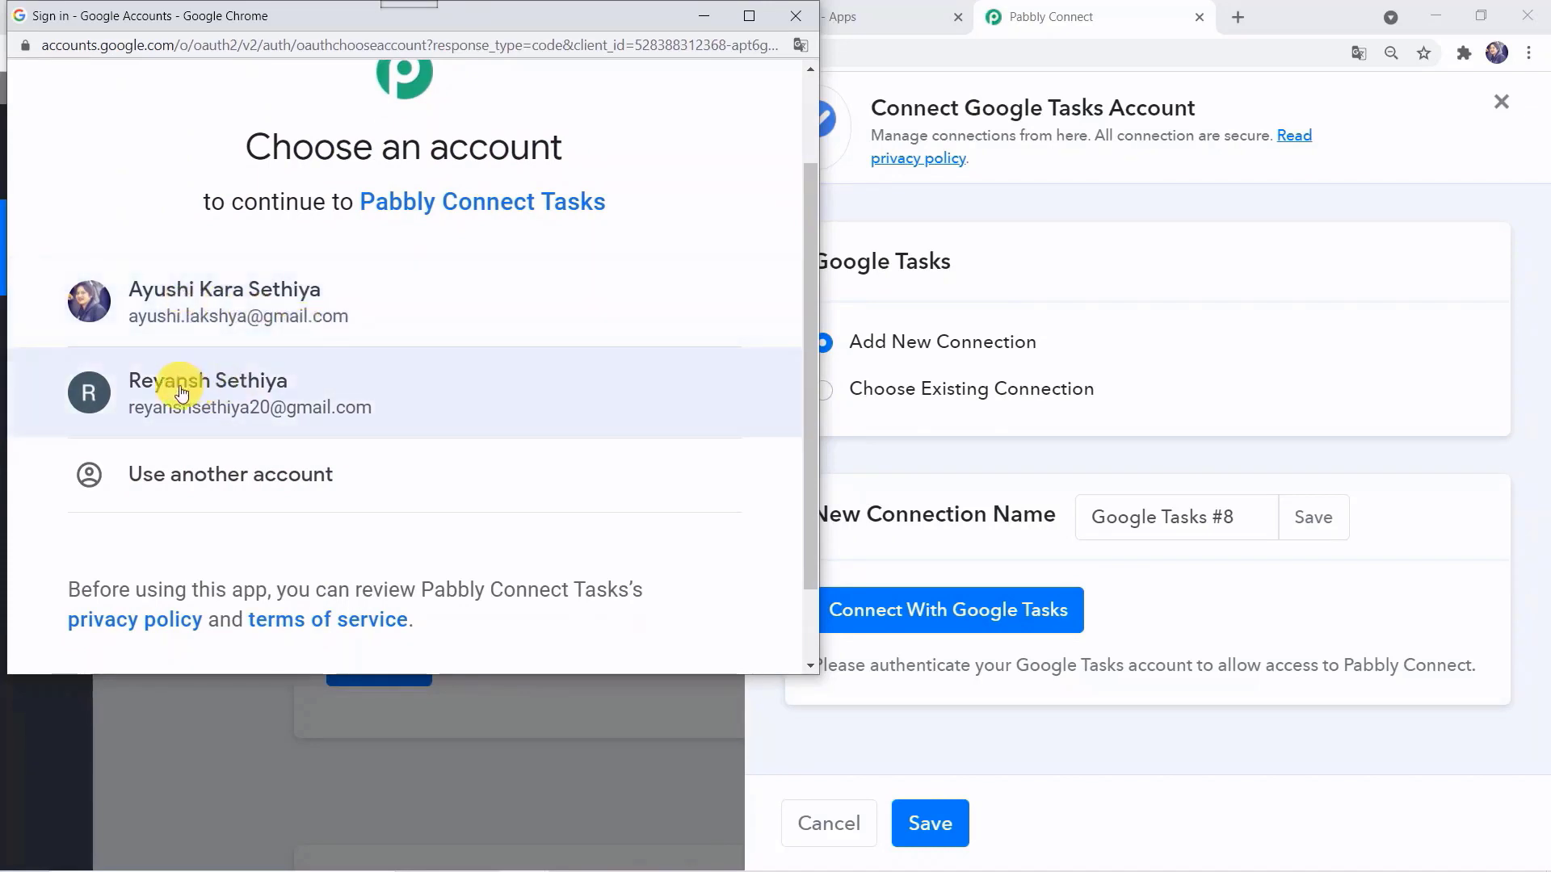
{"action": "left_click", "coordinate": [240, 394]}
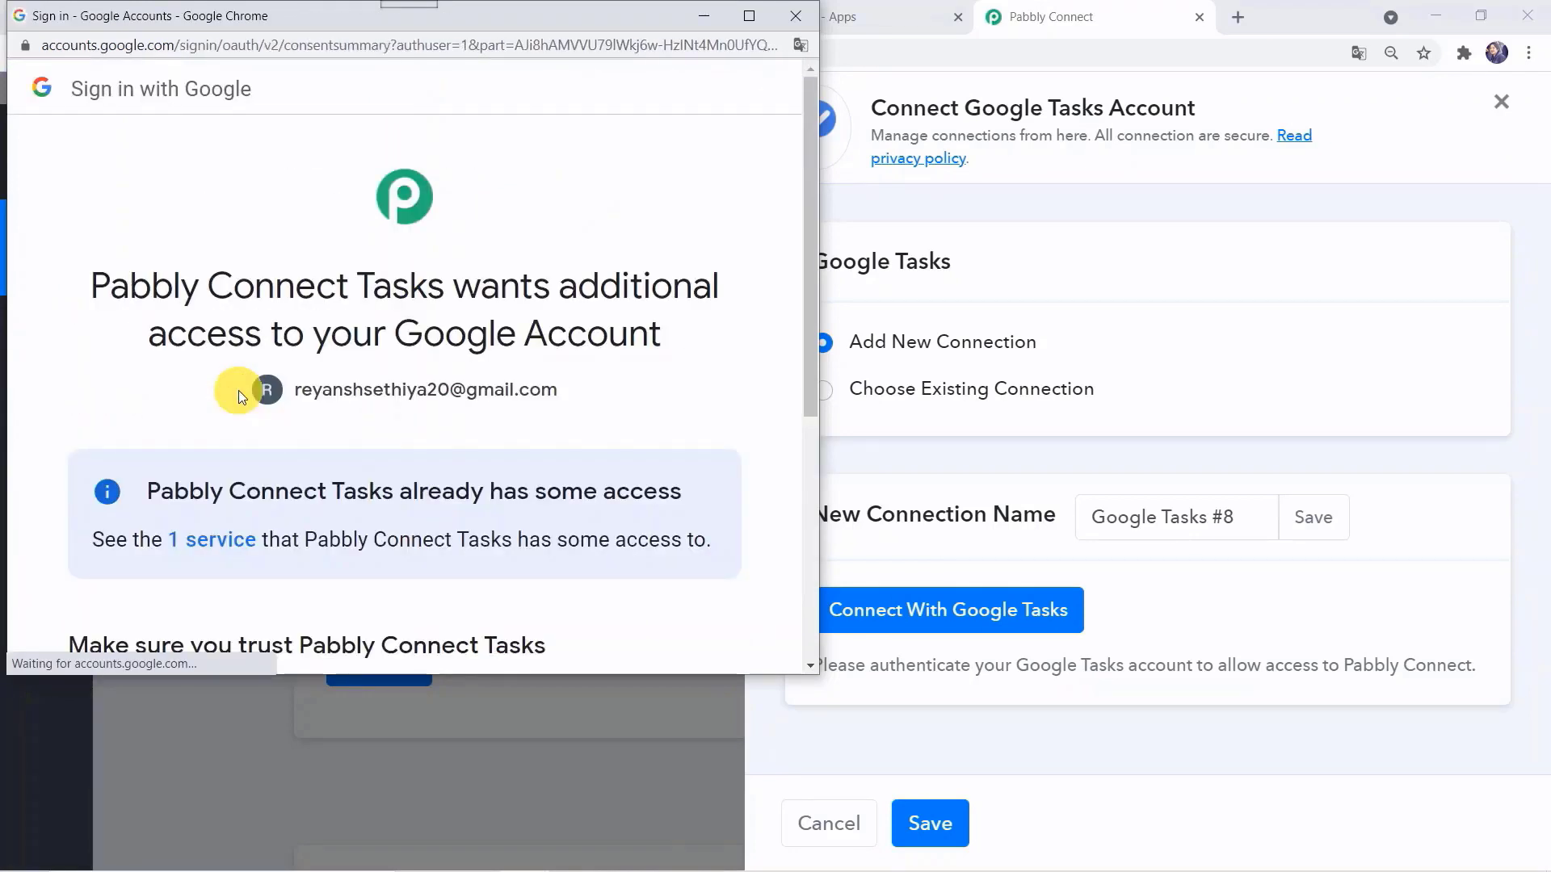
{"action": "scroll", "coordinate": [541, 433], "scroll_direction": "down", "scroll_amount": 3}
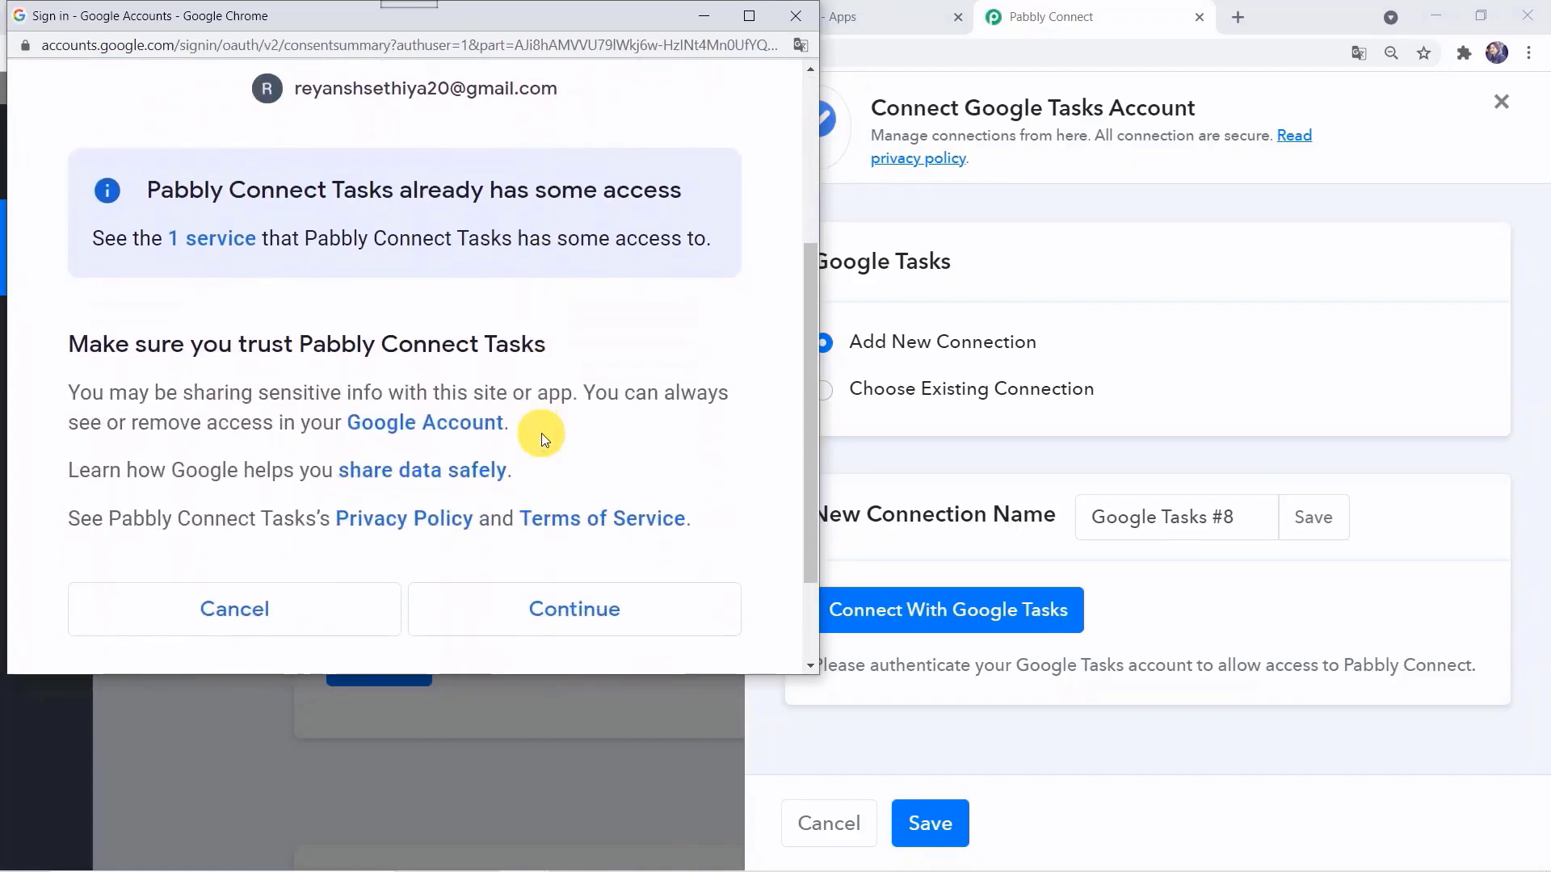
Allow Pabbly Connect Tasks to access the Google account to finish connecting Google Tasks.
{"action": "scroll", "coordinate": [541, 433], "scroll_direction": "down", "scroll_amount": 2}
{"action": "left_click", "coordinate": [541, 463]}
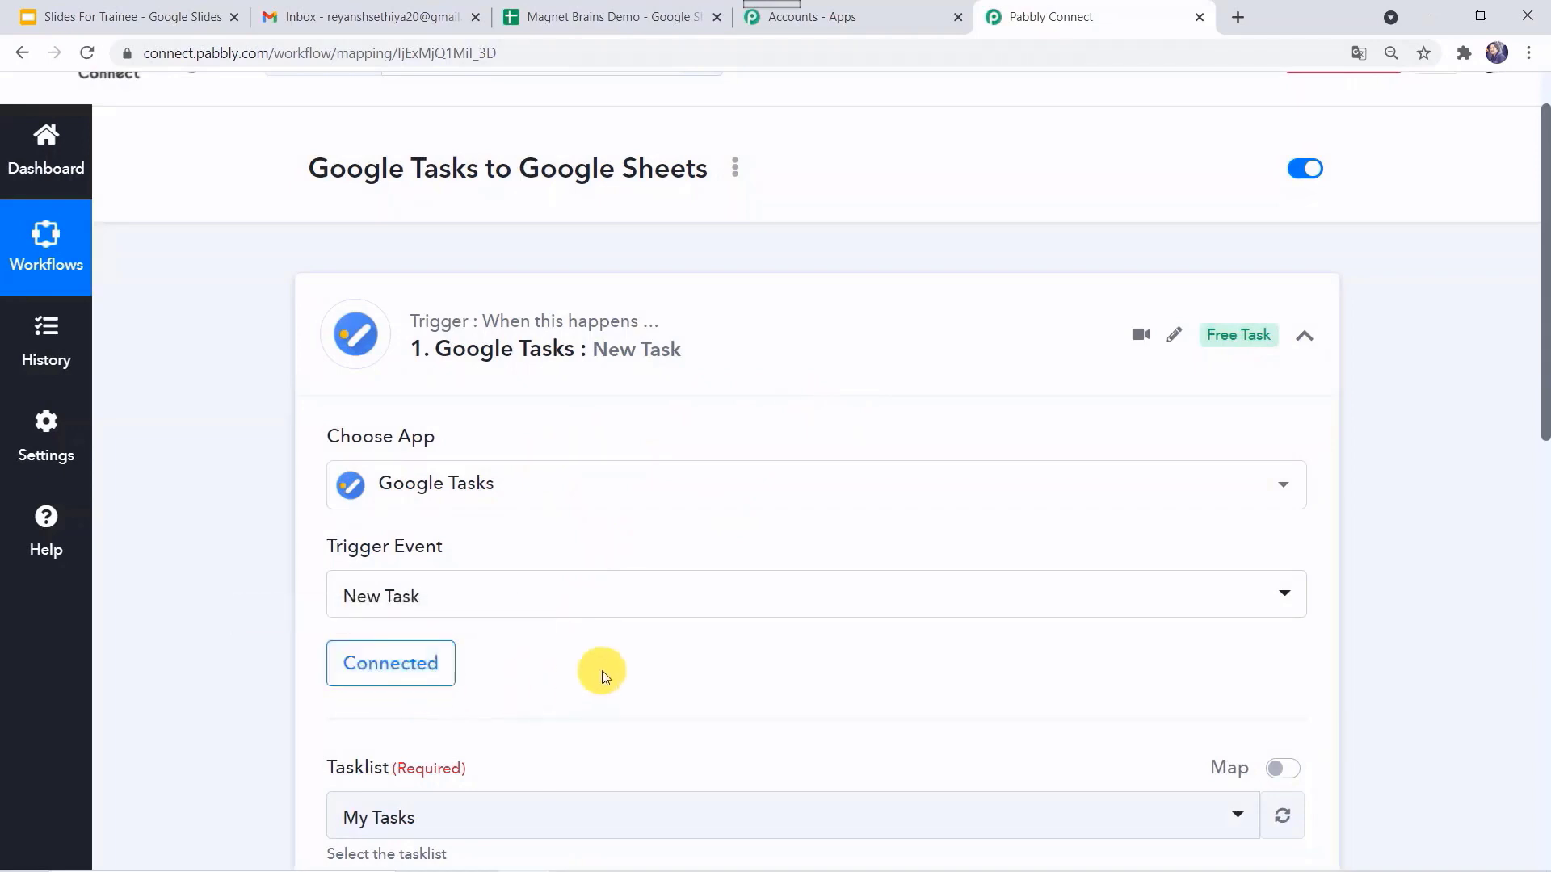
Check the task lists in Gmail's Tasks, then refresh the trigger's tasklist options in Pabbly Connect and select Magnet Brains Task.
{"action": "scroll", "coordinate": [602, 670], "scroll_direction": "down", "scroll_amount": 3}
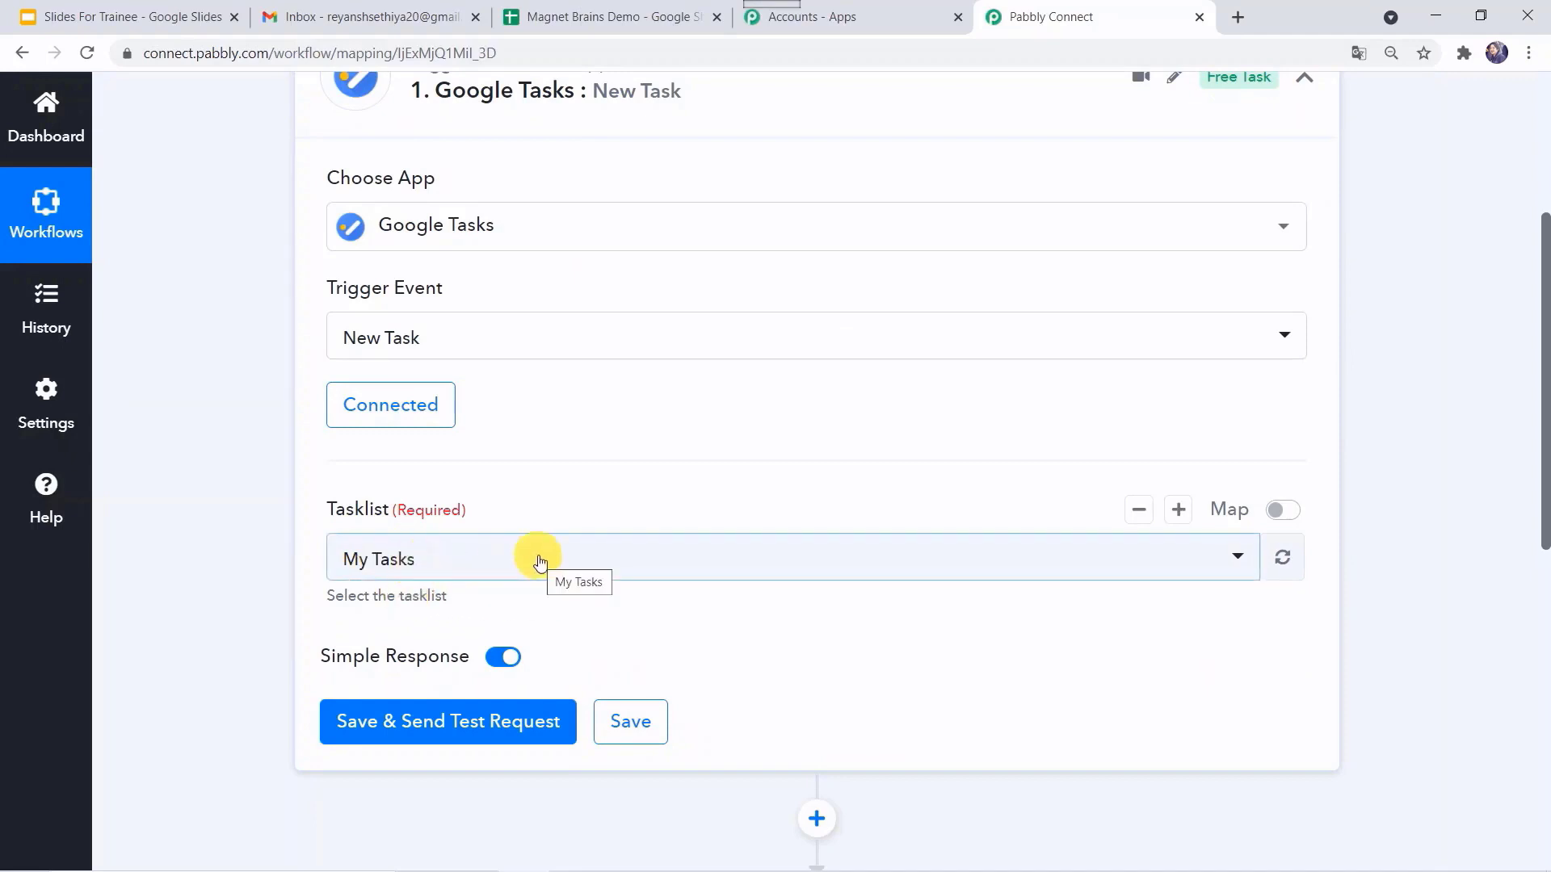
{"action": "left_click", "coordinate": [372, 17]}
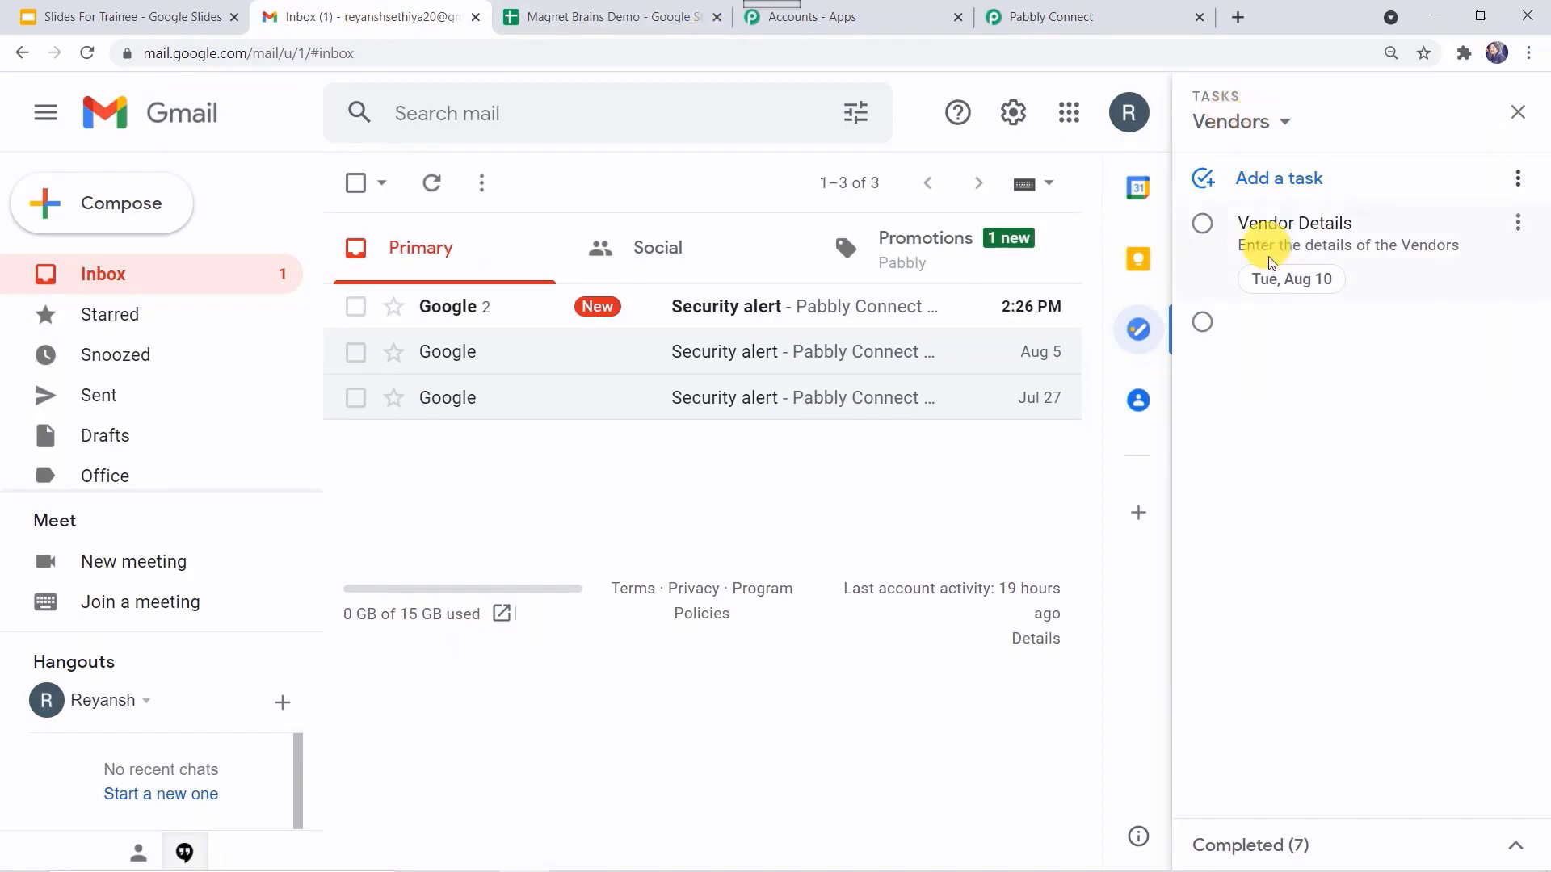
{"action": "left_click", "coordinate": [1265, 127]}
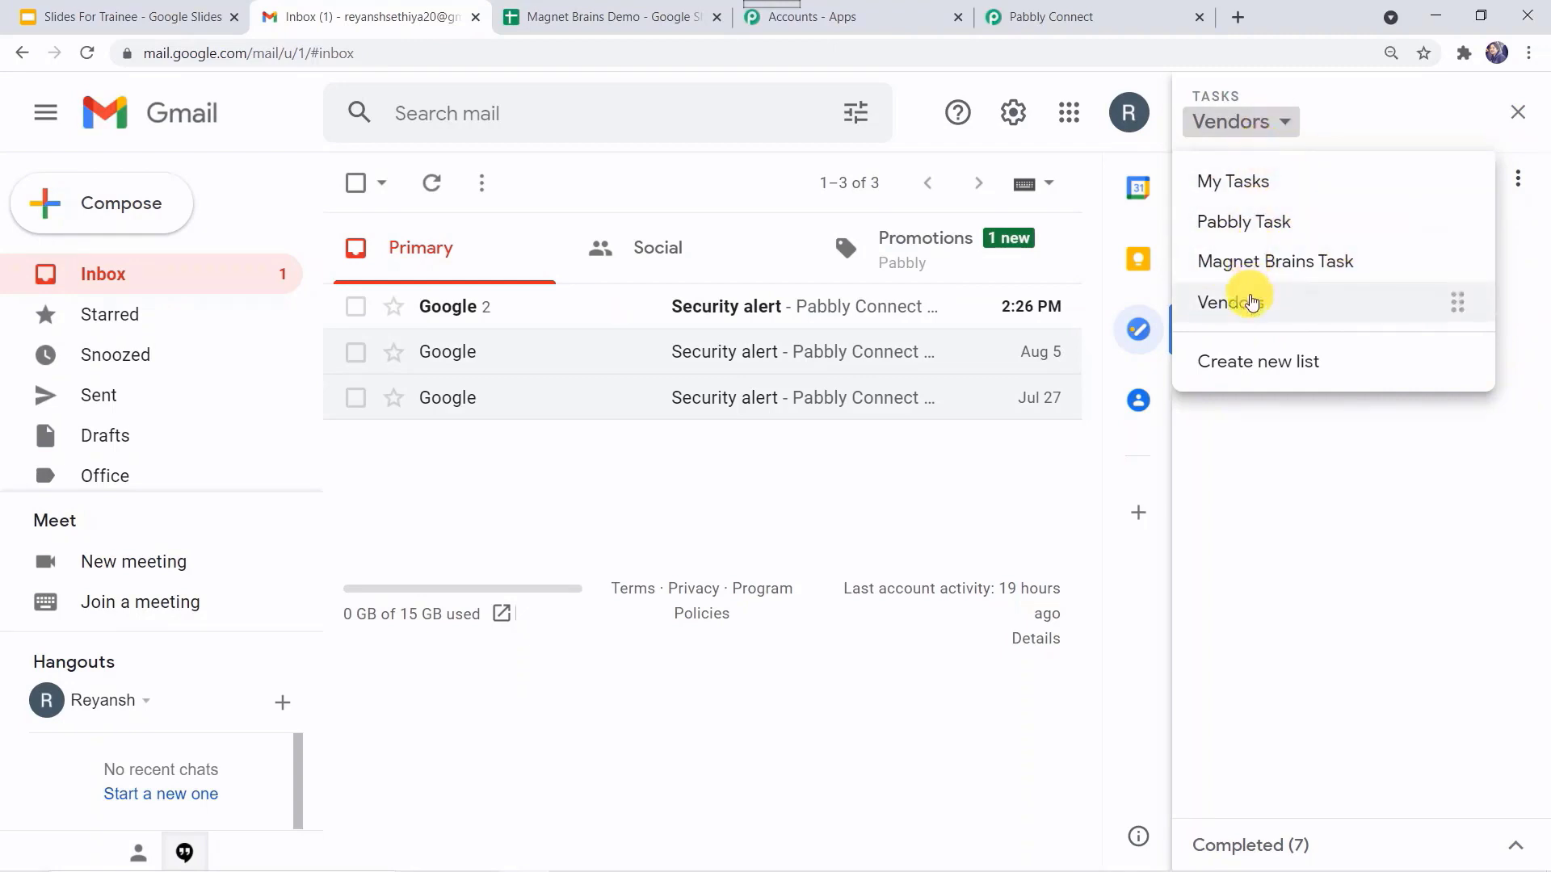
{"action": "left_click", "coordinate": [1088, 8]}
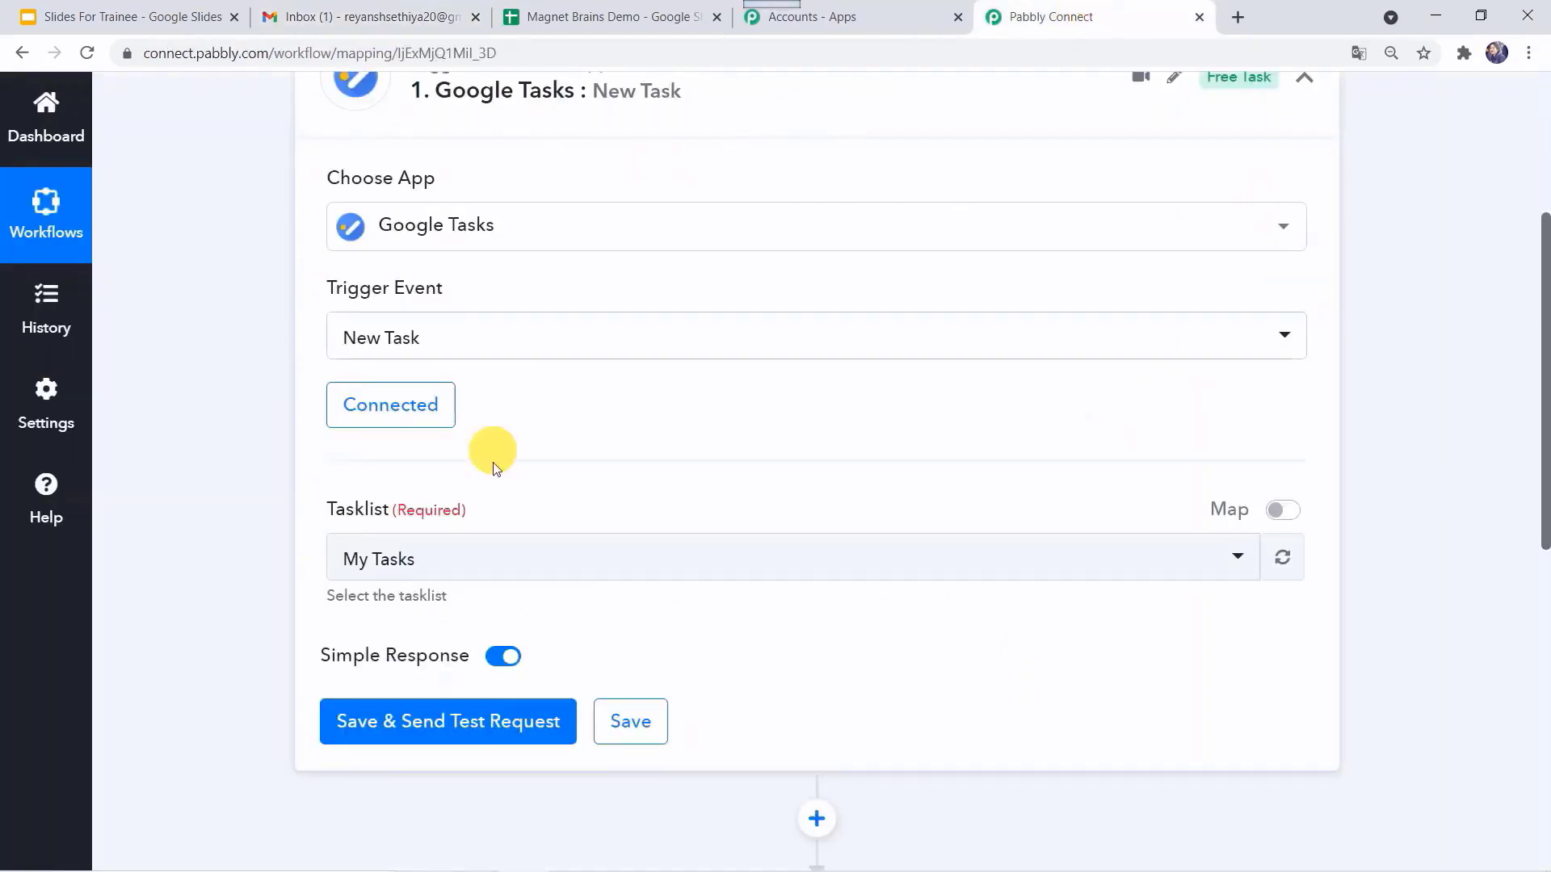
{"action": "left_click", "coordinate": [1162, 564]}
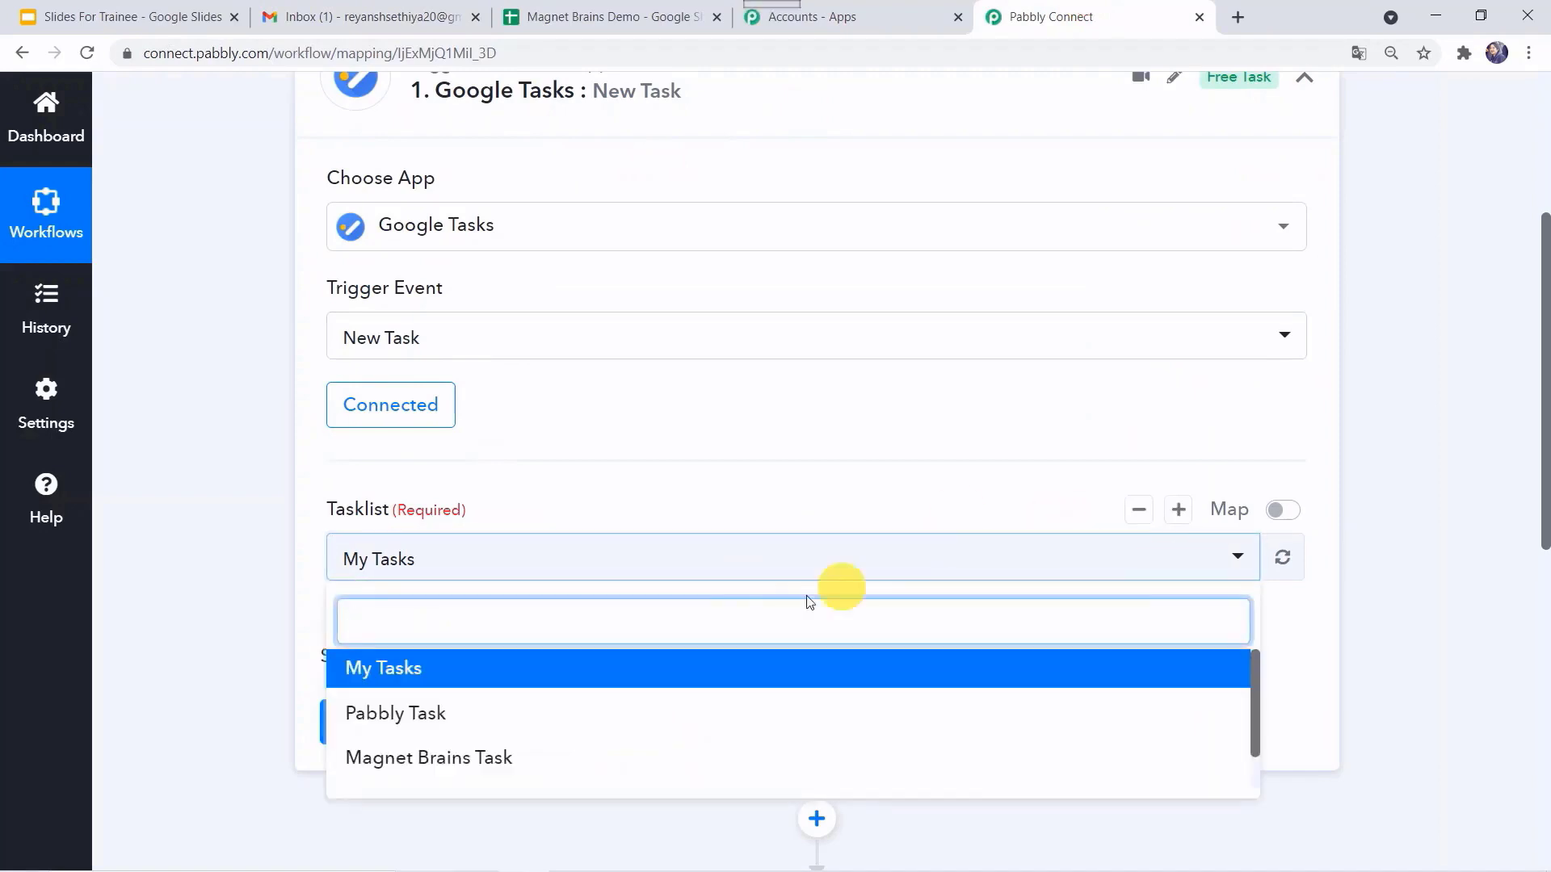
{"action": "left_click", "coordinate": [1286, 559]}
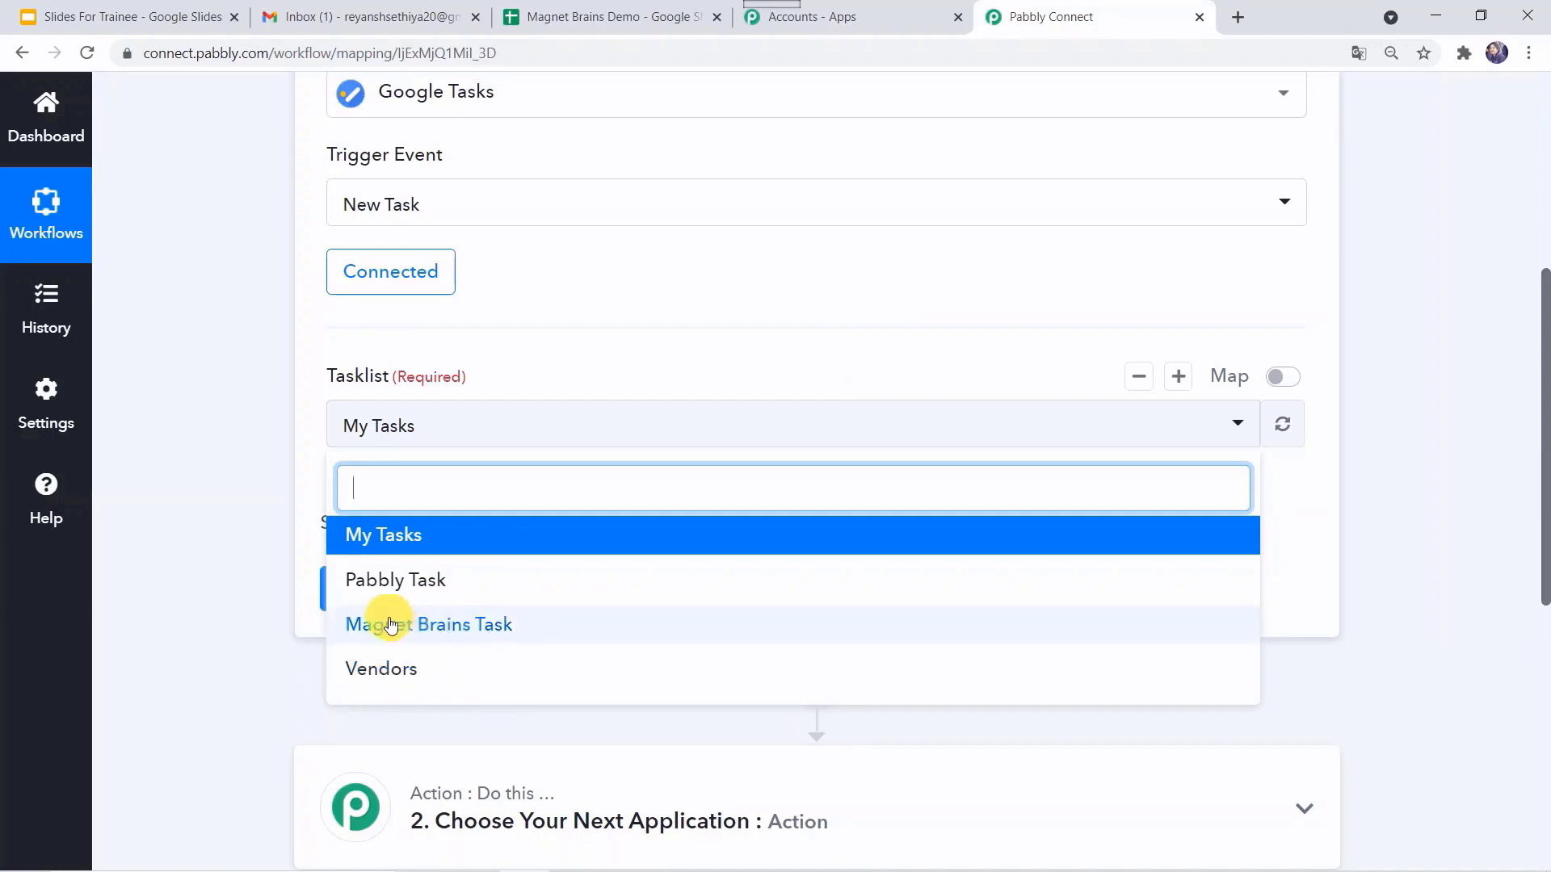
{"action": "left_click", "coordinate": [514, 631]}
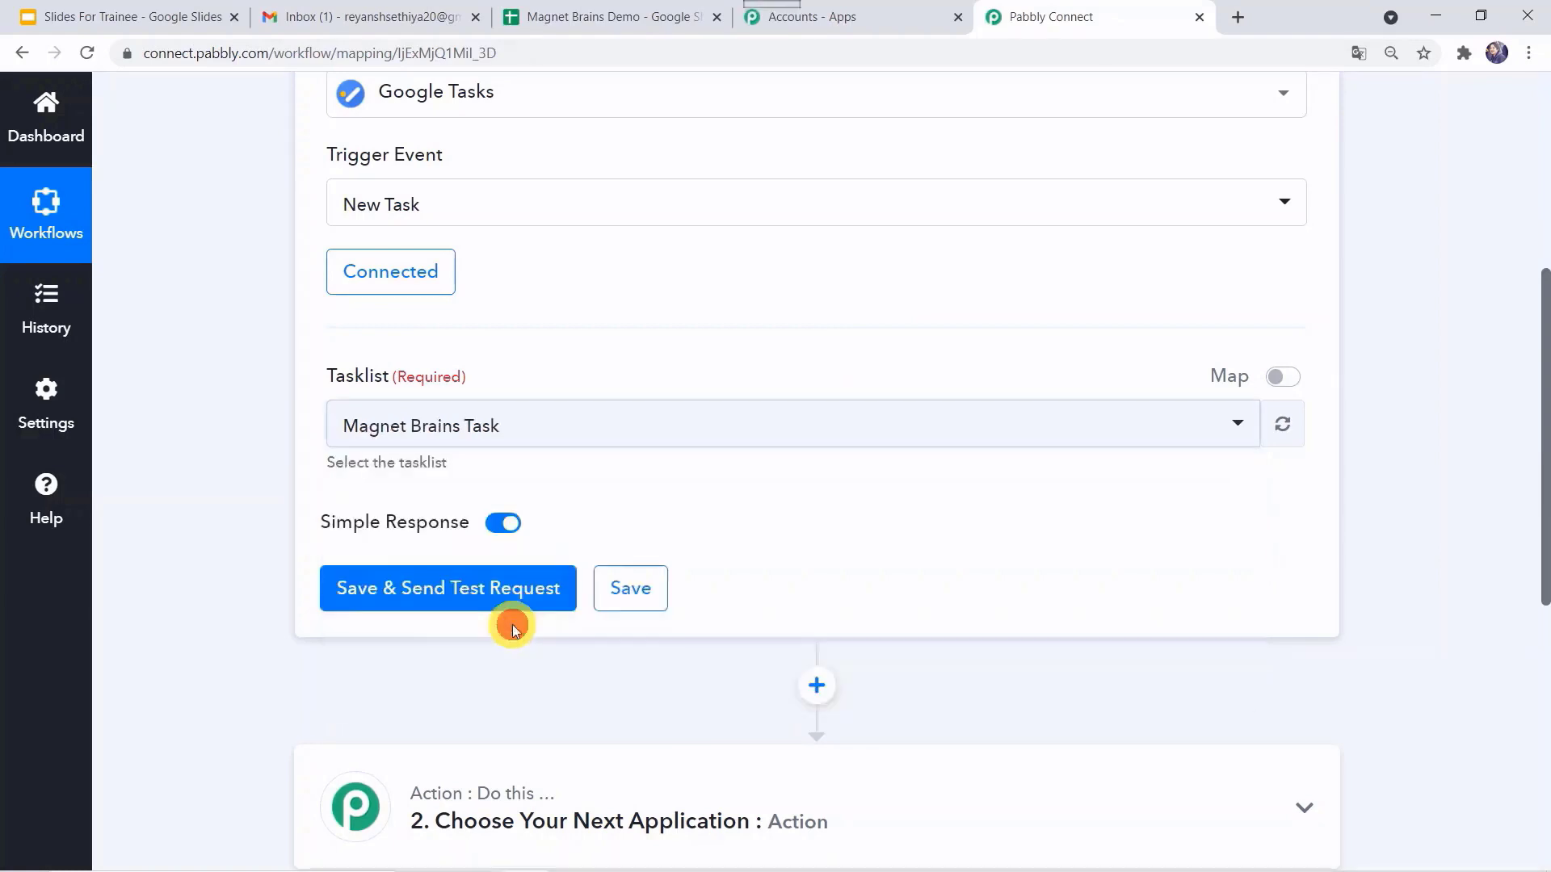
Show the Magnet Brains Task list in Gmail, then save the trigger in Pabbly Connect and send a test request.
{"action": "left_click", "coordinate": [353, 10]}
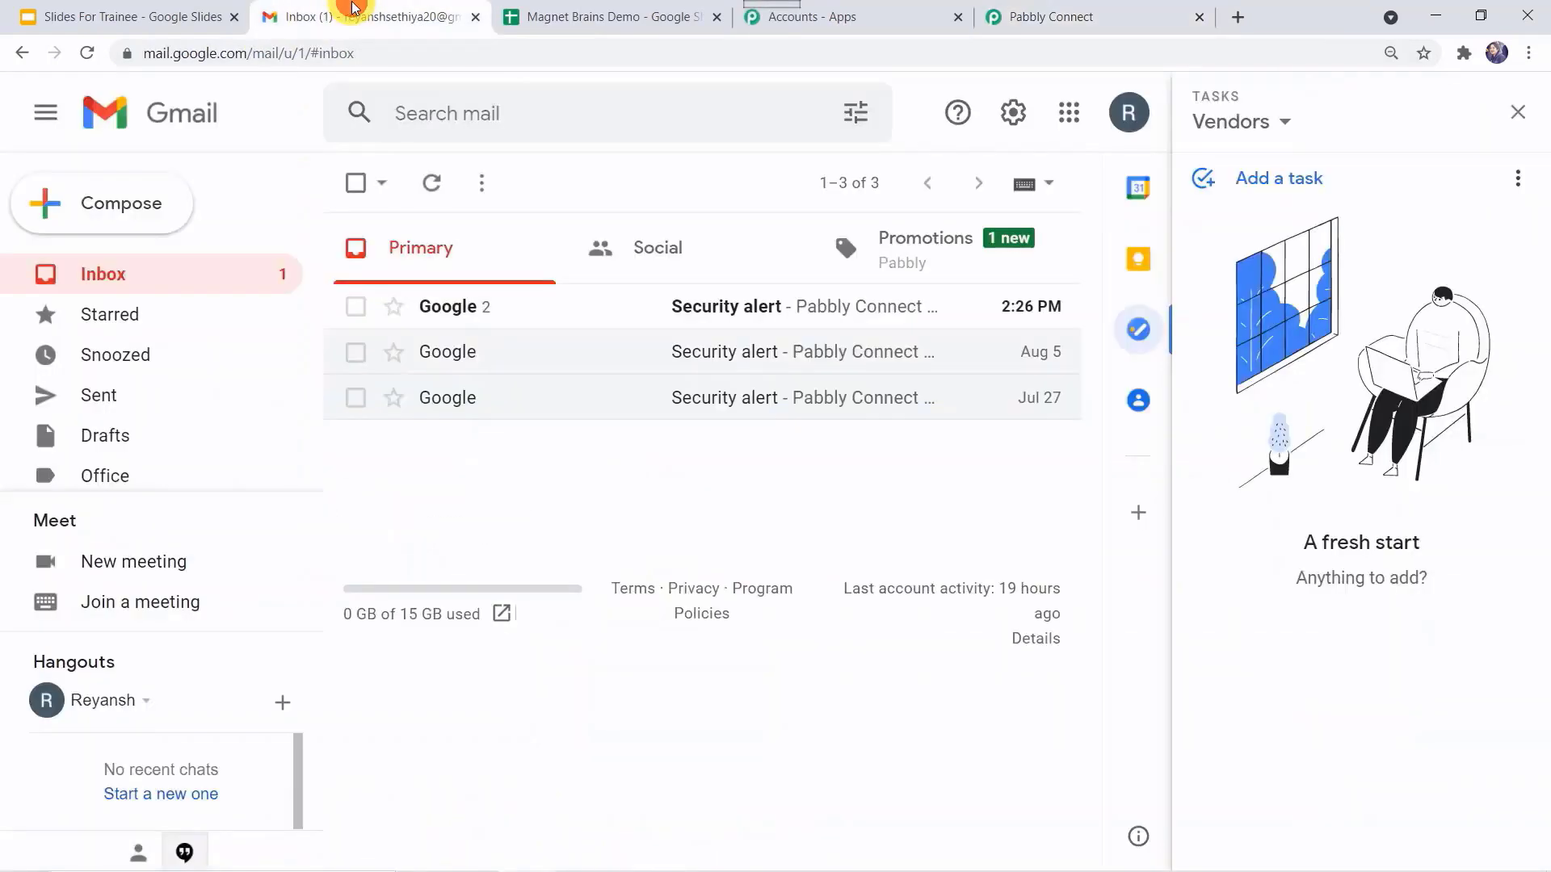
{"action": "left_click", "coordinate": [1257, 121]}
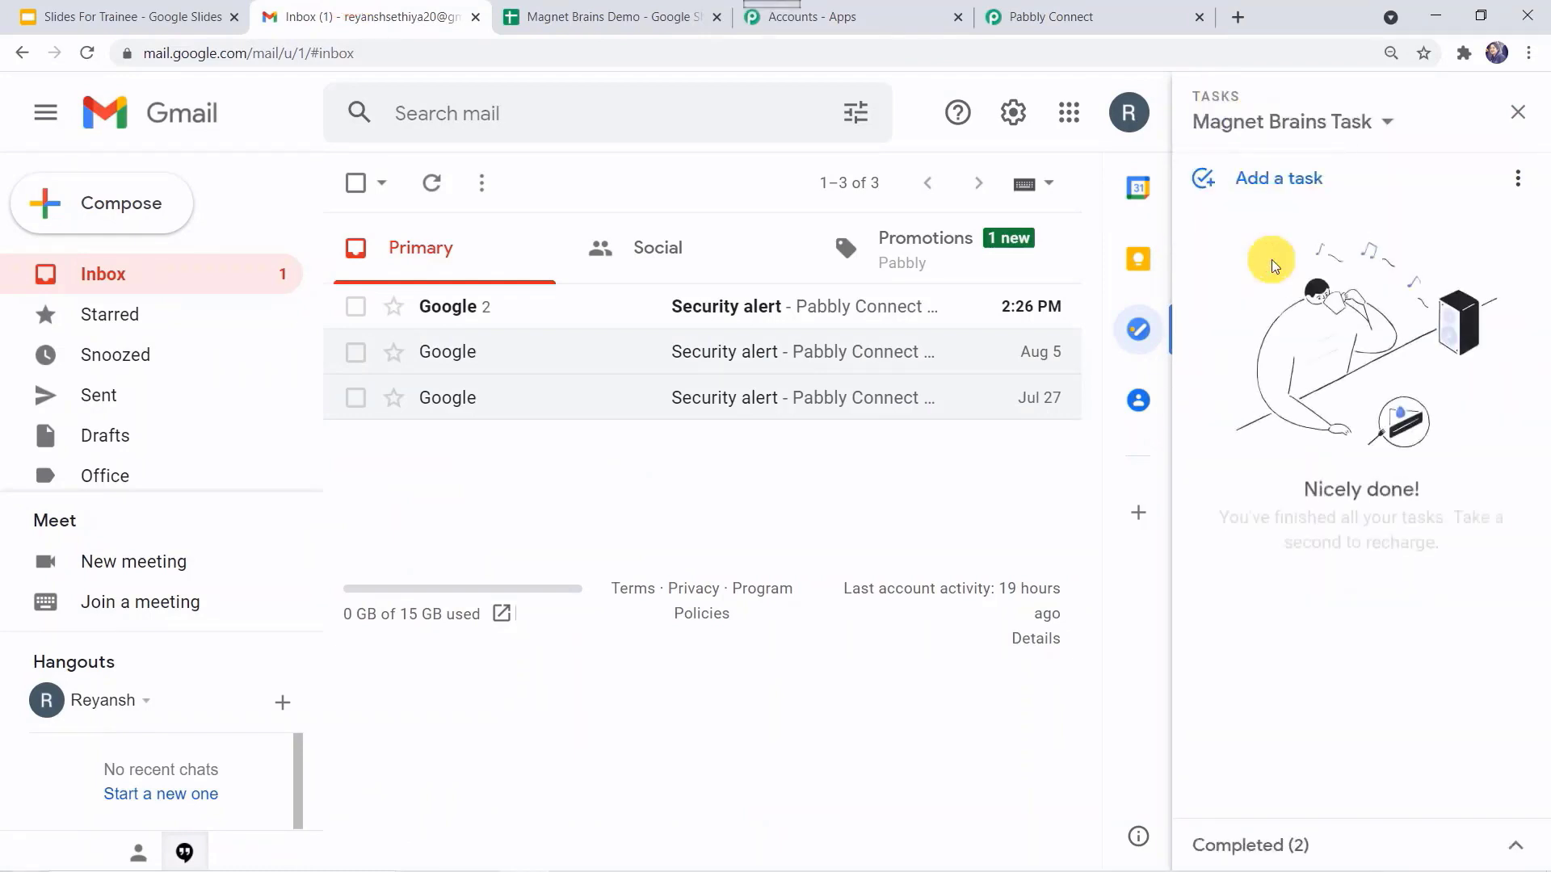
{"action": "left_click", "coordinate": [1077, 8]}
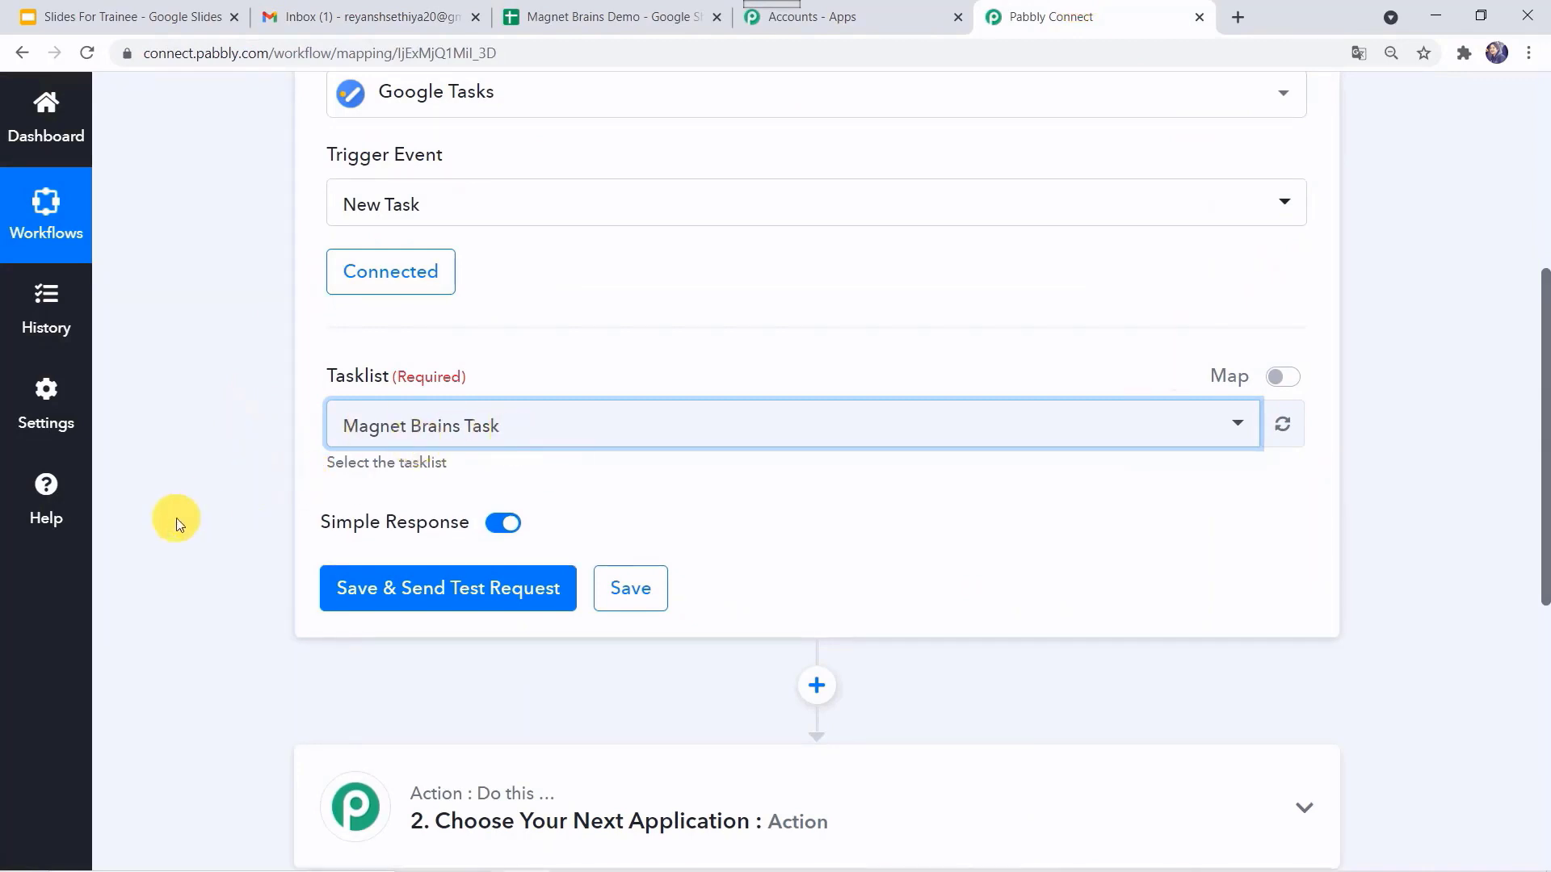
{"action": "left_click", "coordinate": [376, 589]}
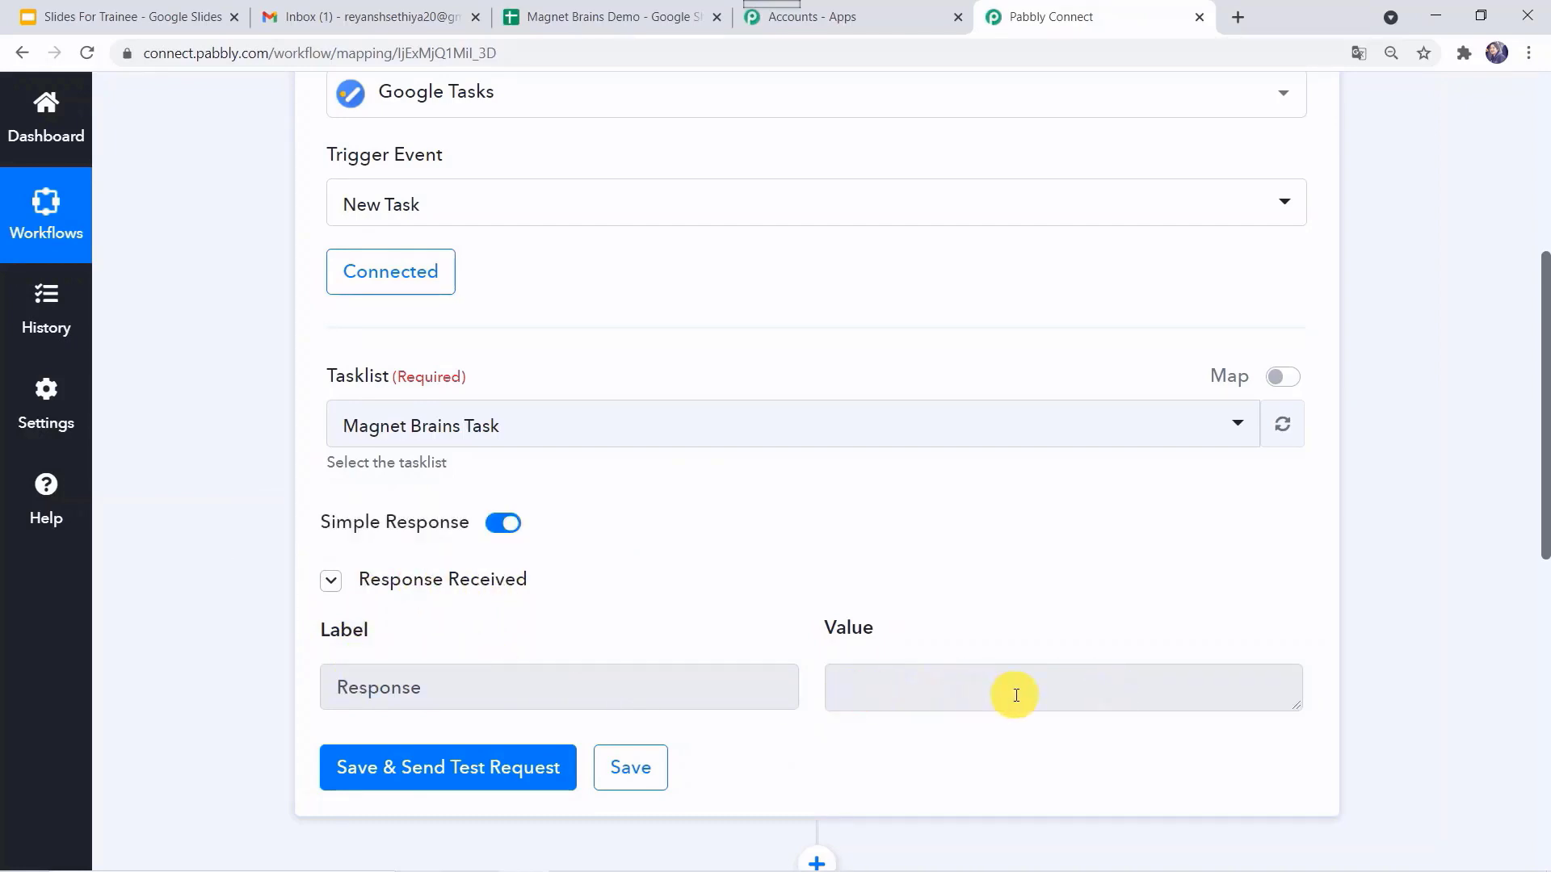
In Gmail's Magnet Brains Task list, add the task Employee Details with the note "Enter the details of the Employees", due August 12, 2021.
{"action": "left_click", "coordinate": [363, 16]}
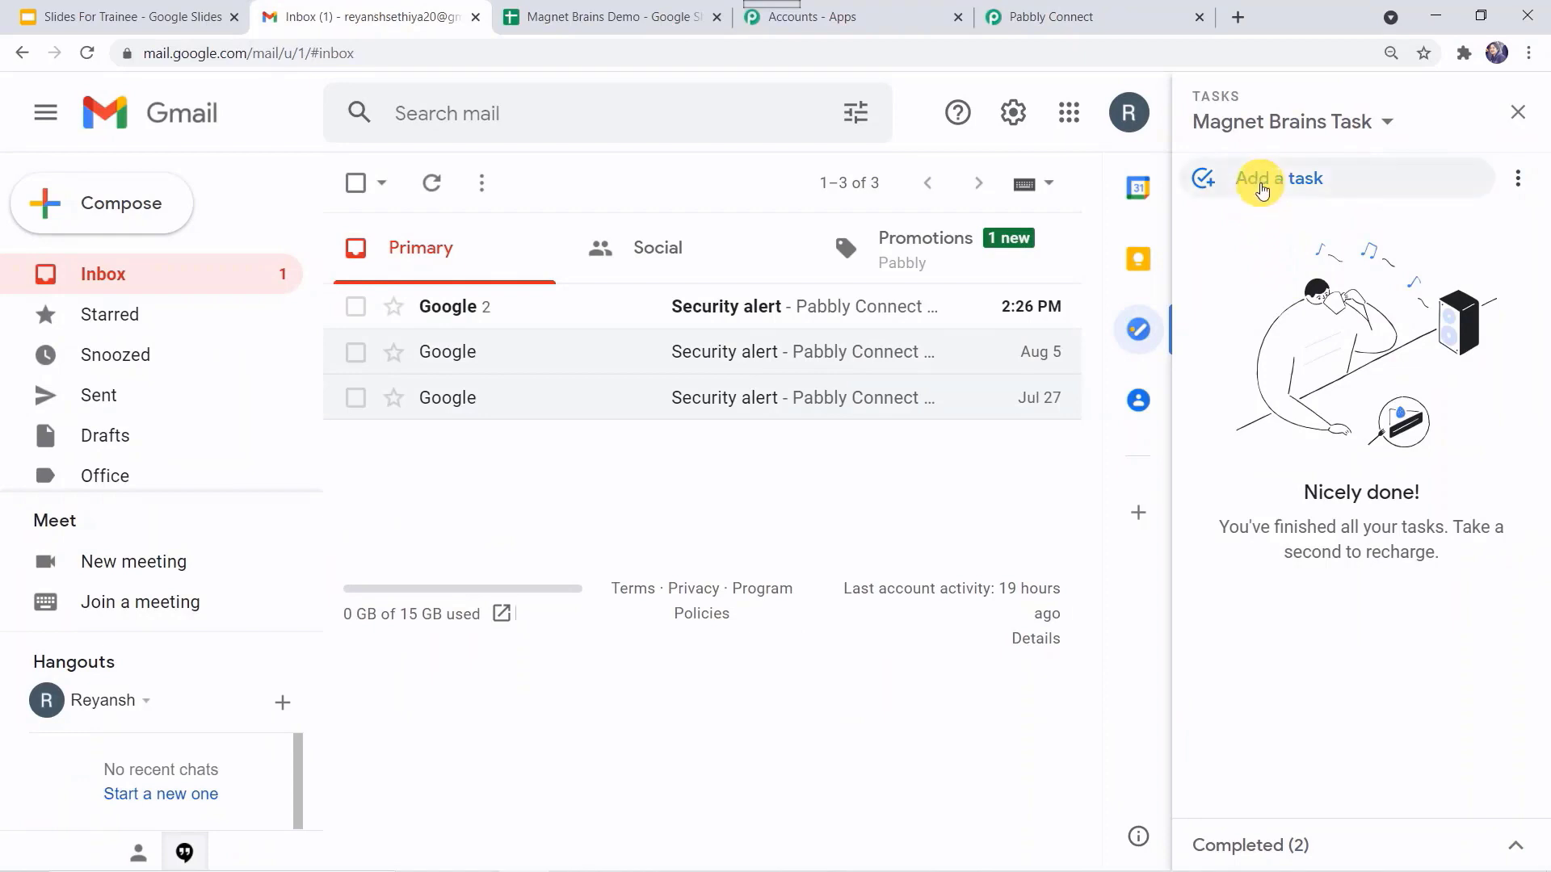
{"action": "left_click", "coordinate": [1262, 186]}
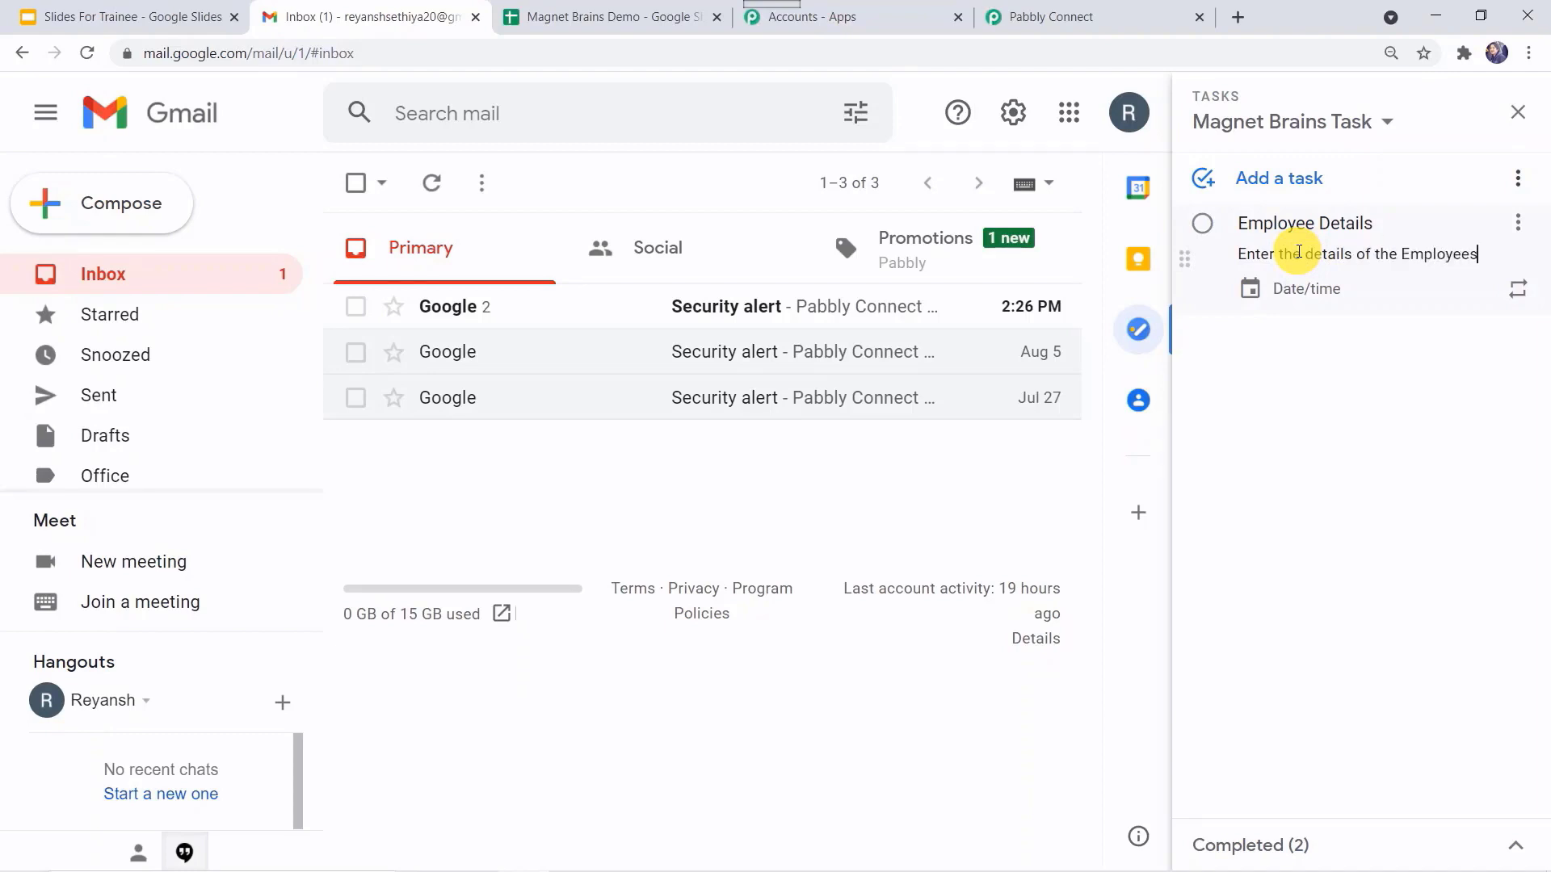
{"action": "left_click", "coordinate": [1332, 288]}
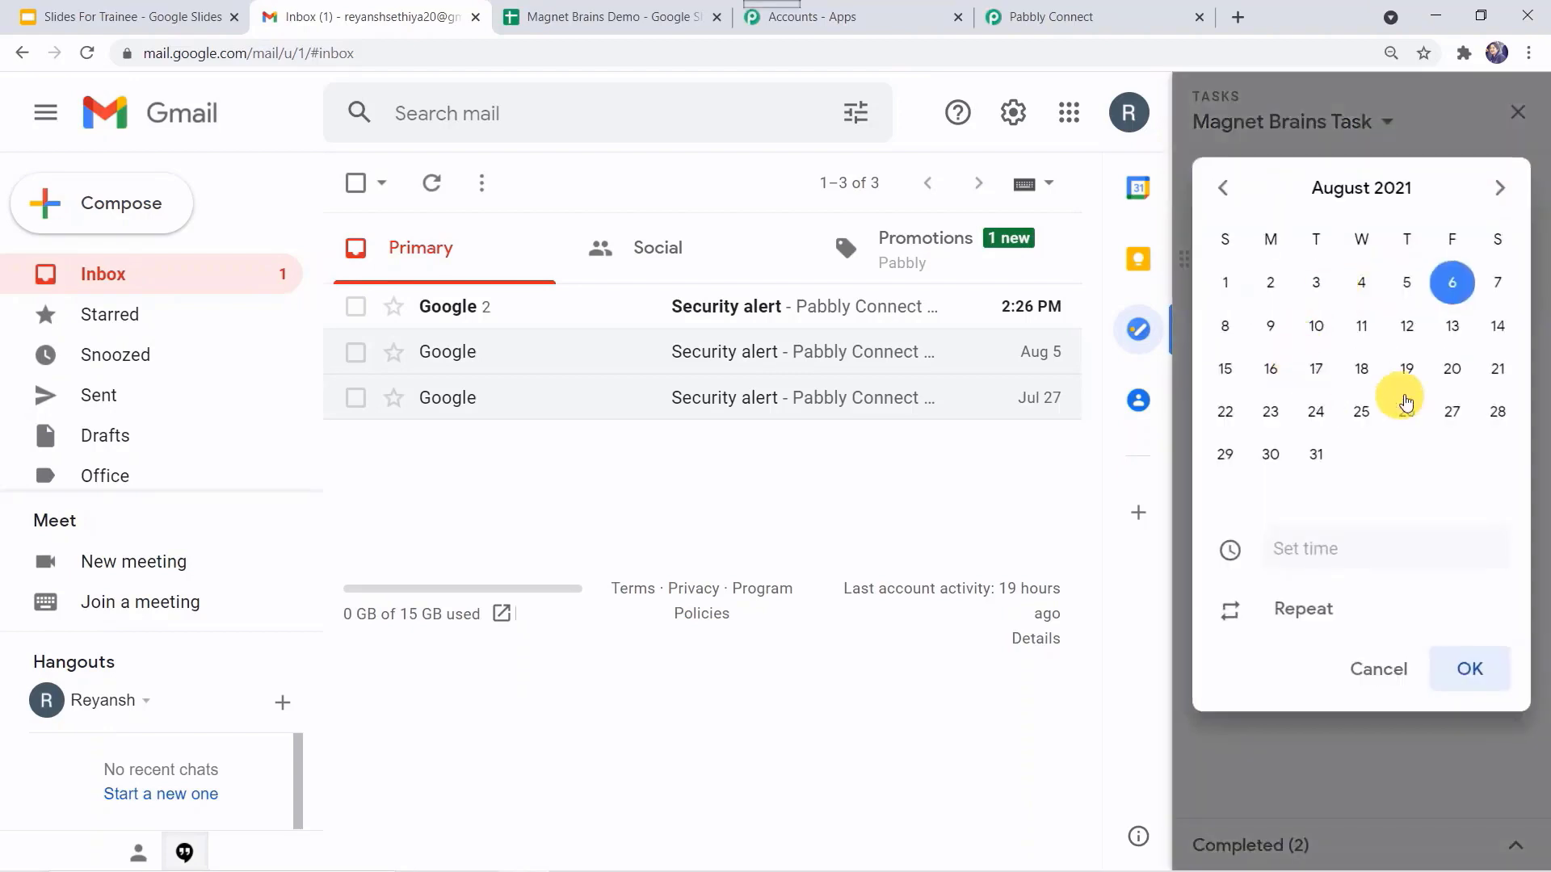
{"action": "left_click", "coordinate": [1406, 326]}
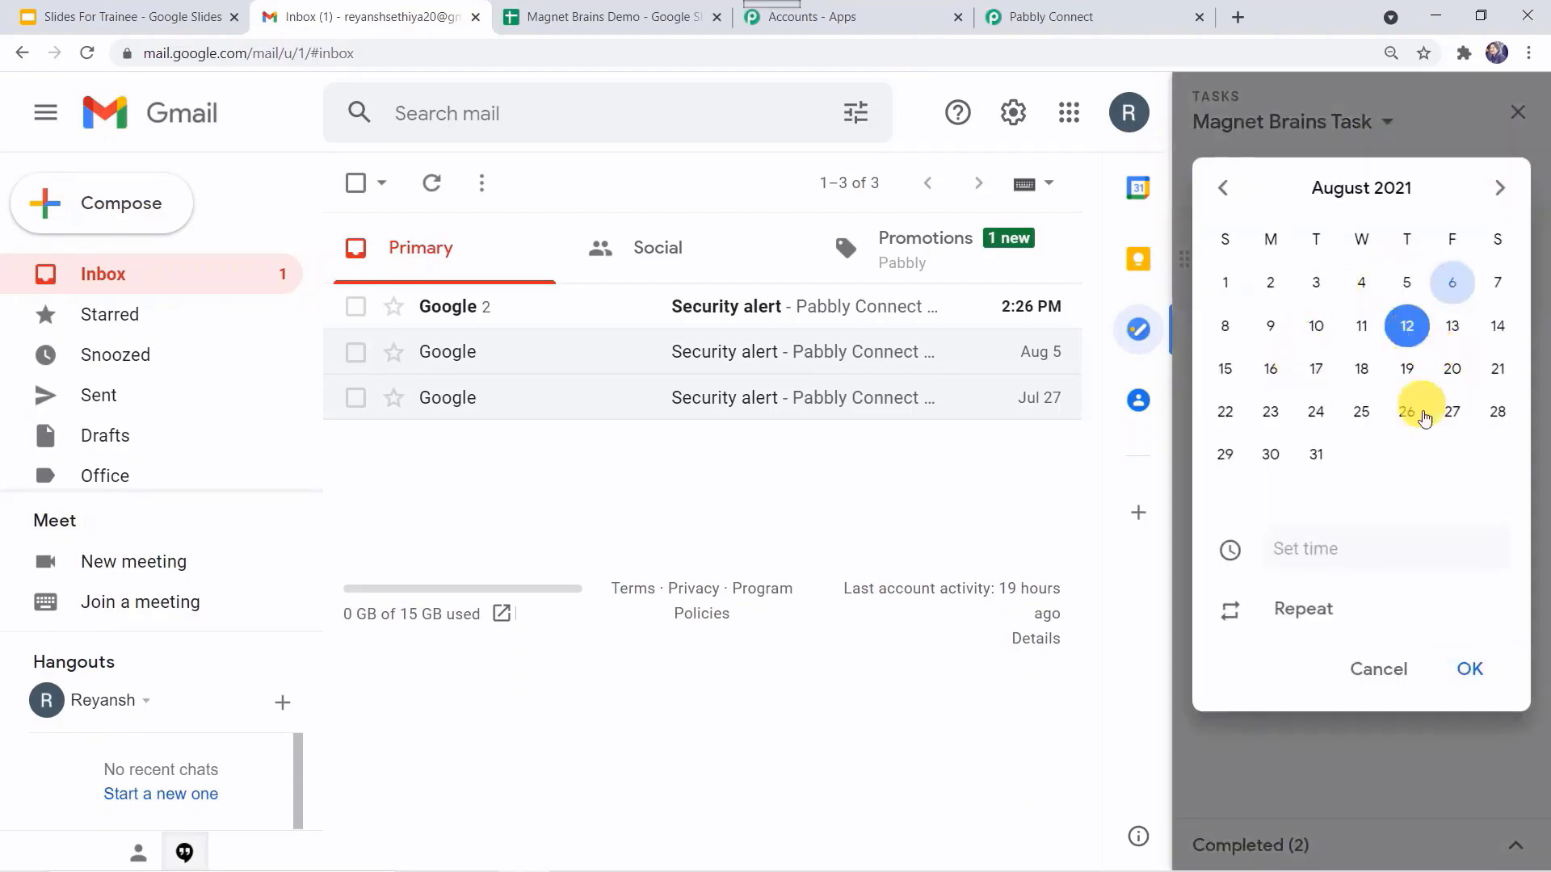
{"action": "left_click", "coordinate": [1468, 669]}
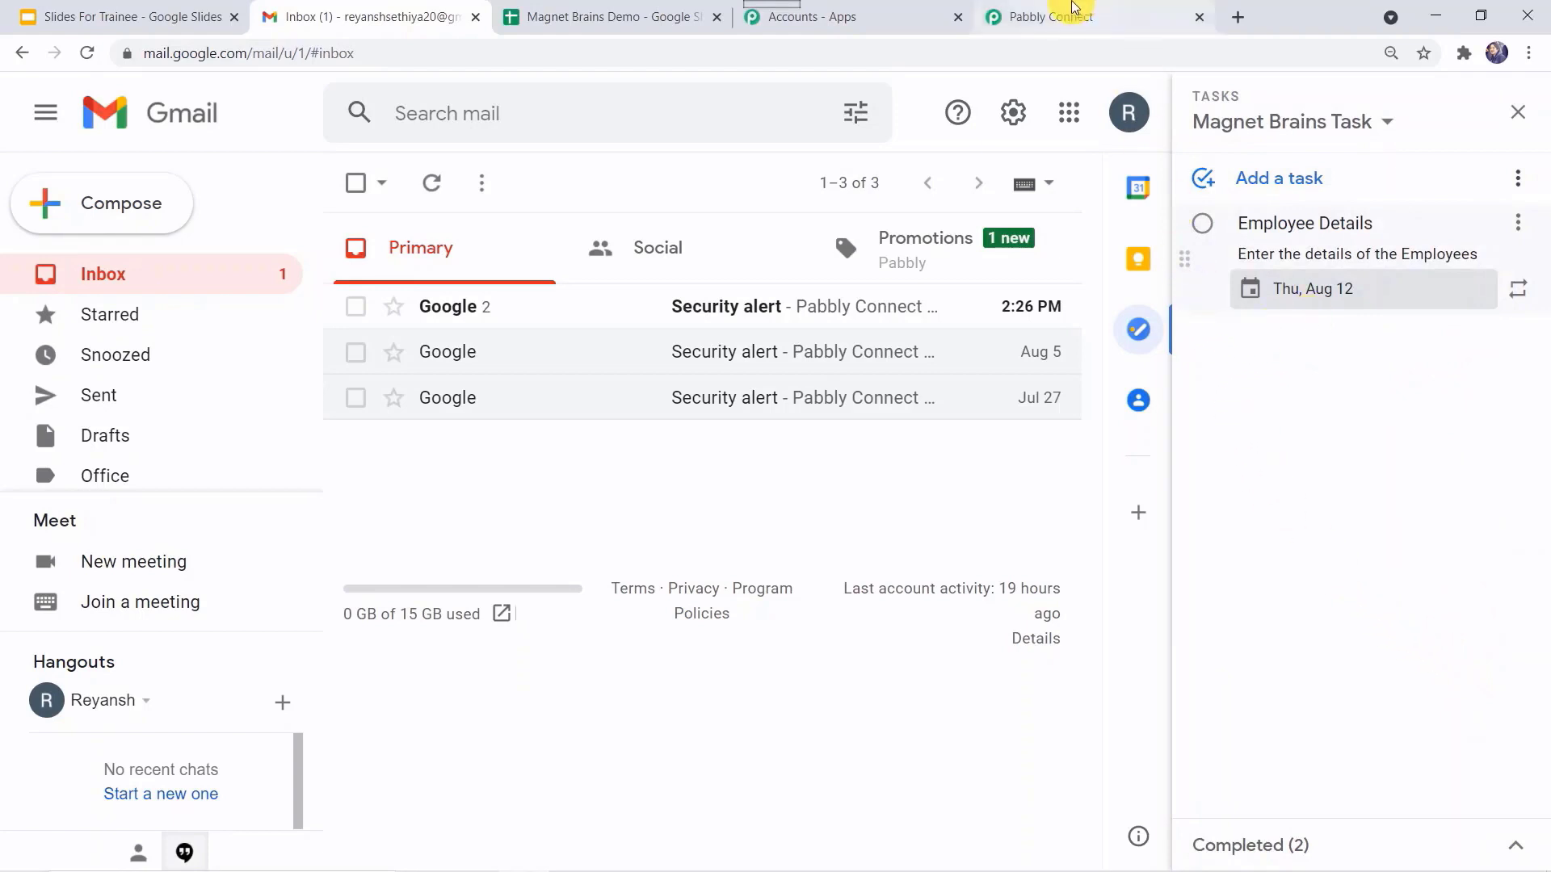
Resend the trigger's test request in Pabbly Connect and review the fields of the received response.
{"action": "left_click", "coordinate": [1050, 11]}
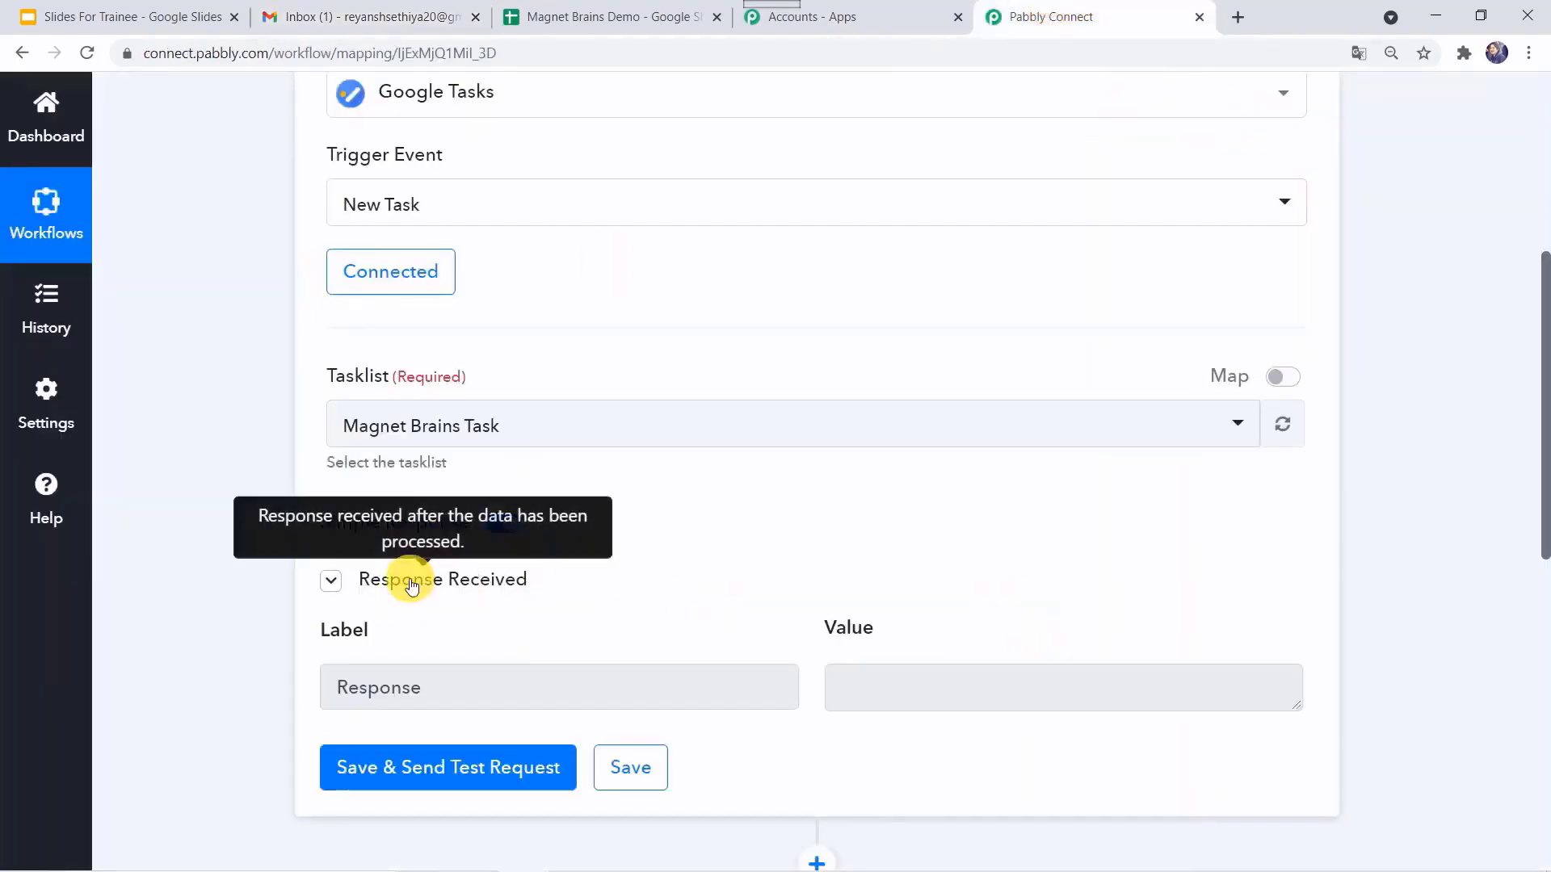
{"action": "left_click", "coordinate": [419, 768]}
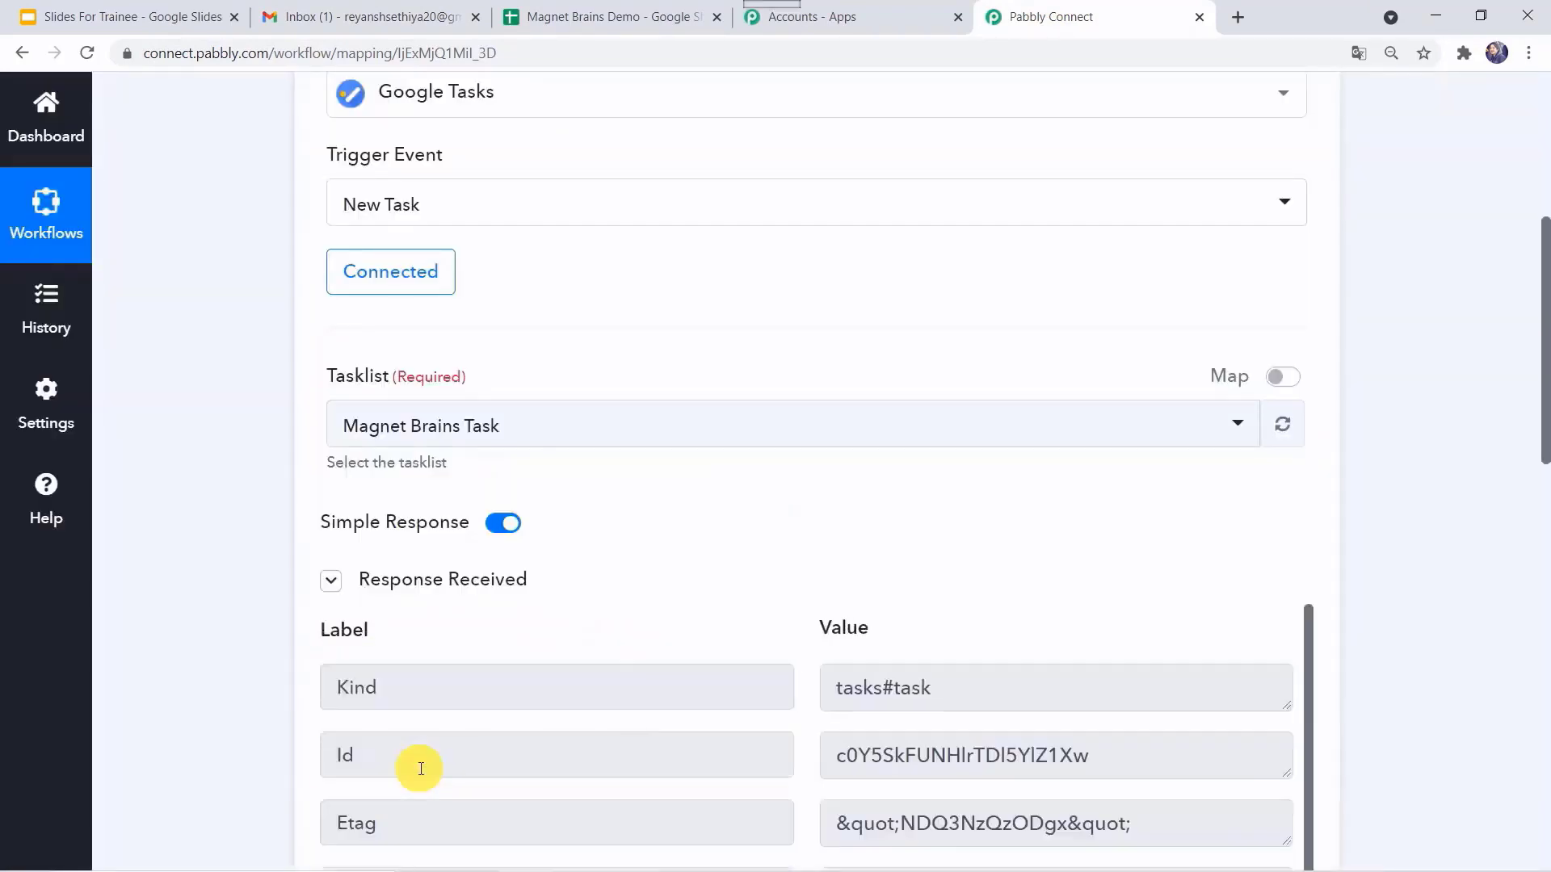
{"action": "scroll", "coordinate": [617, 622], "scroll_direction": "down", "scroll_amount": 2}
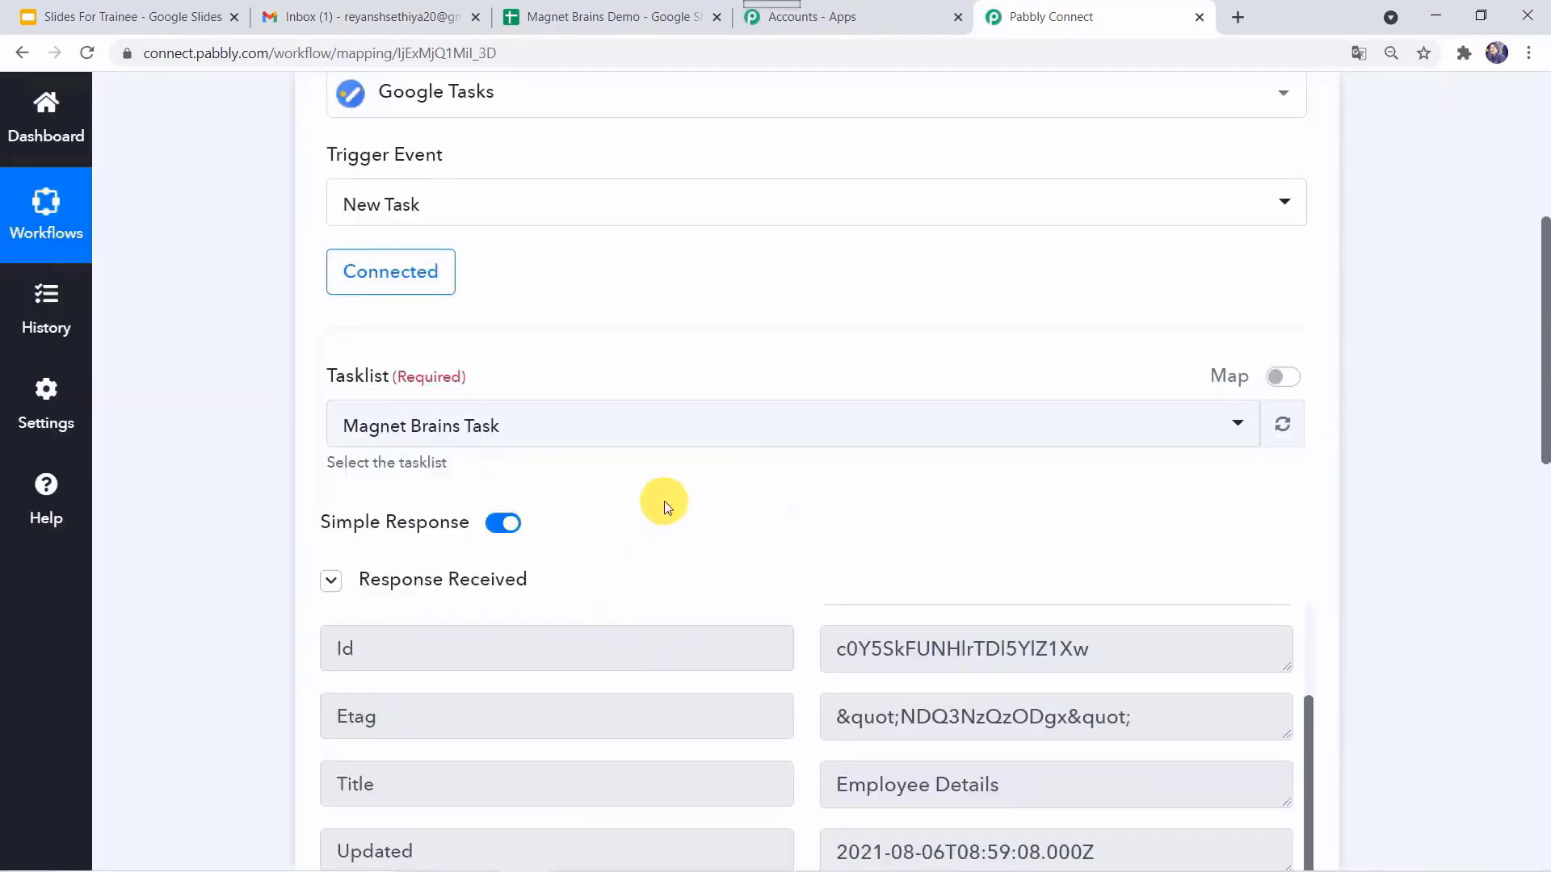
{"action": "scroll", "coordinate": [664, 500], "scroll_direction": "down", "scroll_amount": 5}
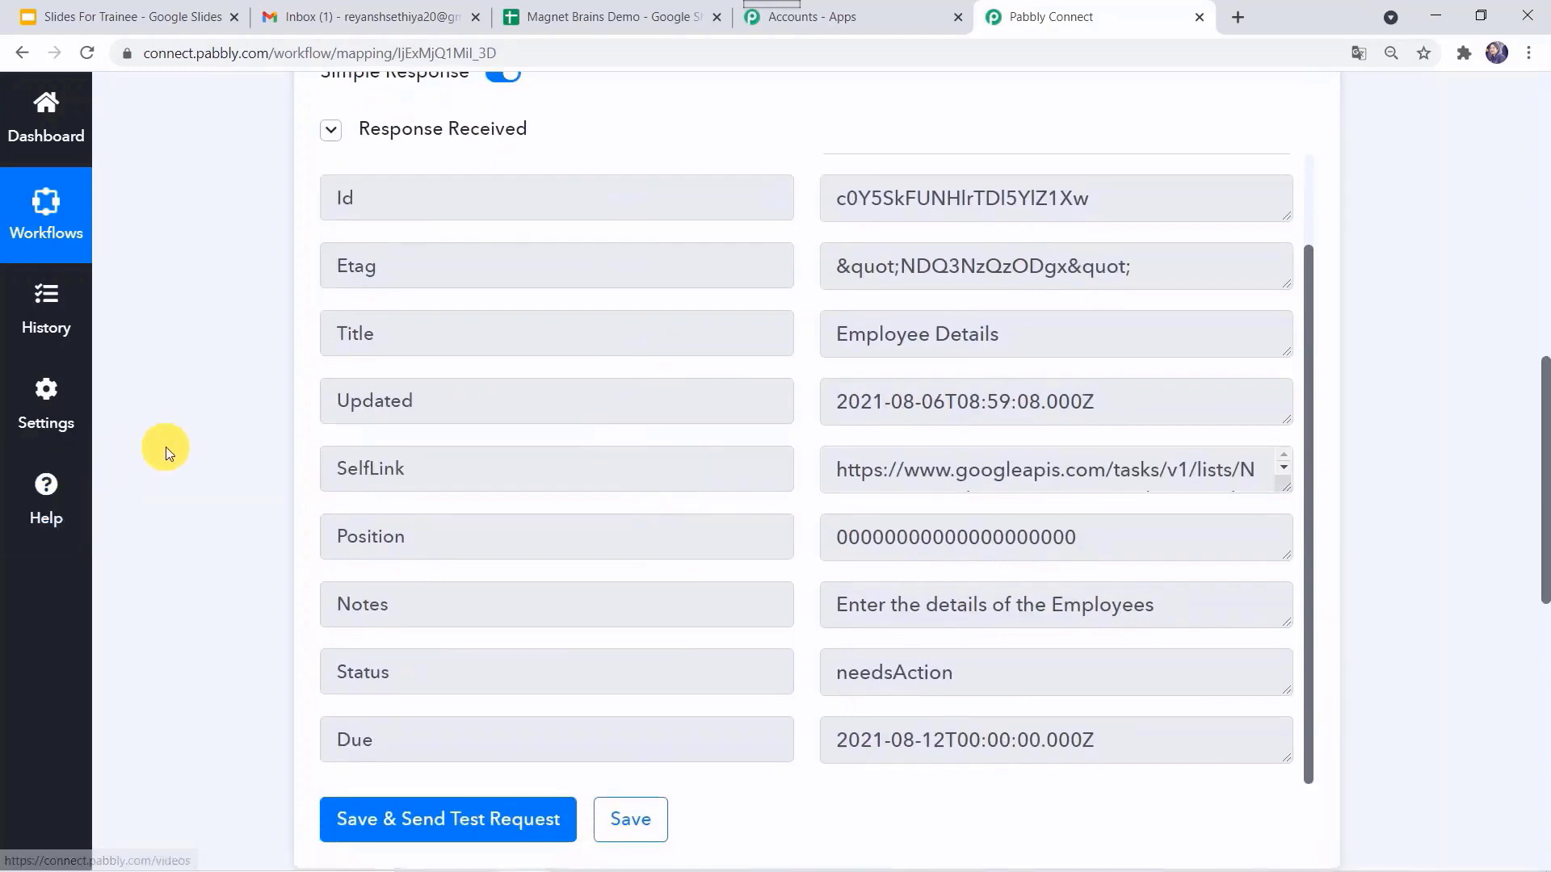
{"action": "scroll", "coordinate": [167, 447], "scroll_direction": "up", "scroll_amount": 1}
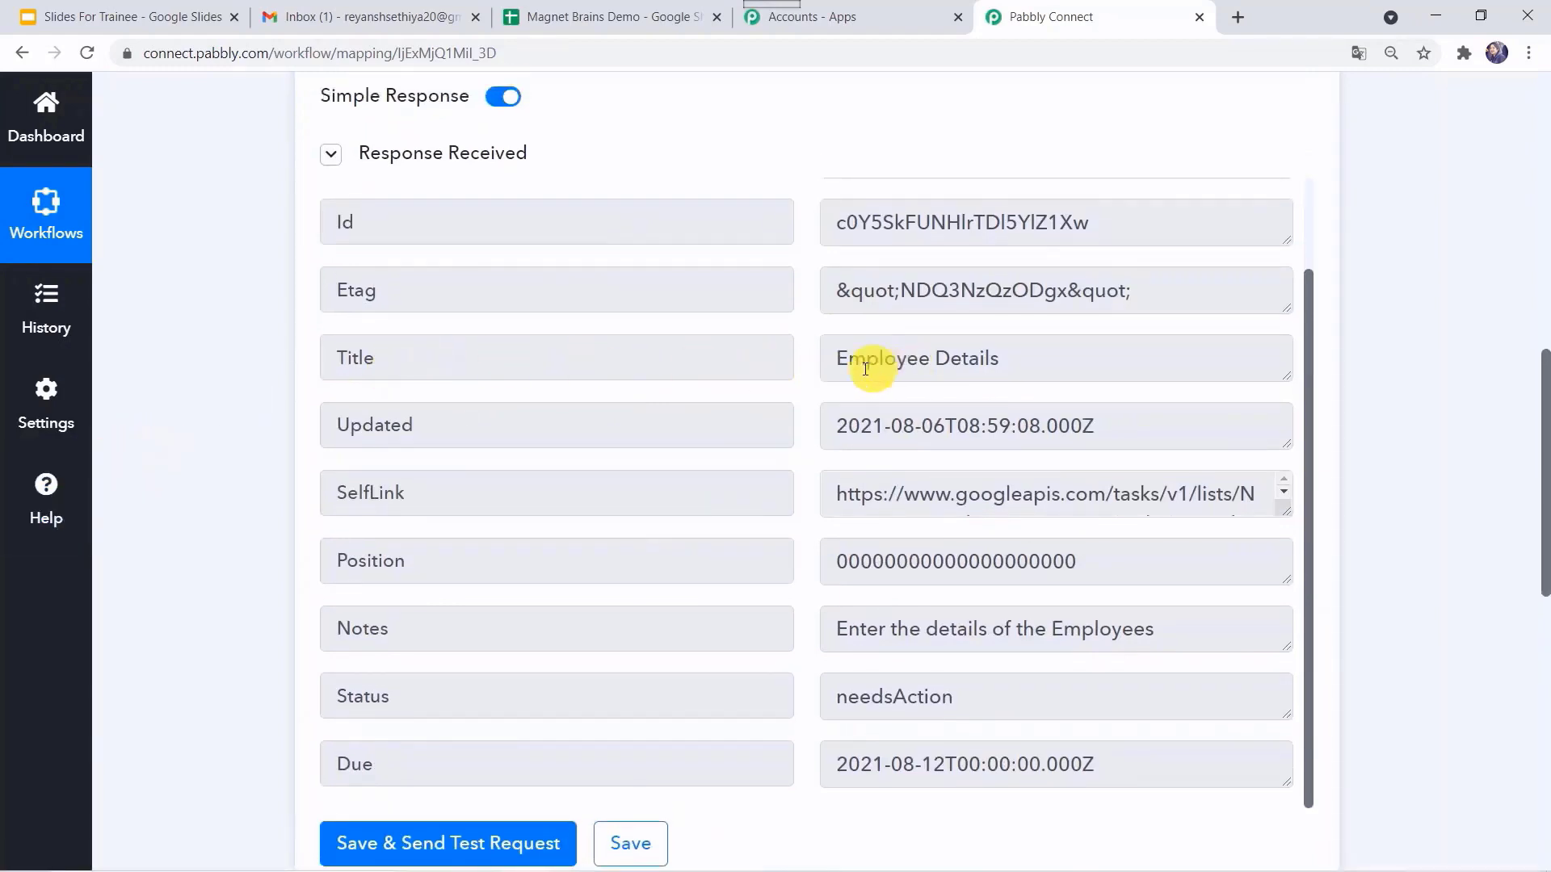
Compare the Employee Details task in Gmail with the title, notes and due date received in Pabbly Connect.
{"action": "left_click", "coordinate": [371, 16]}
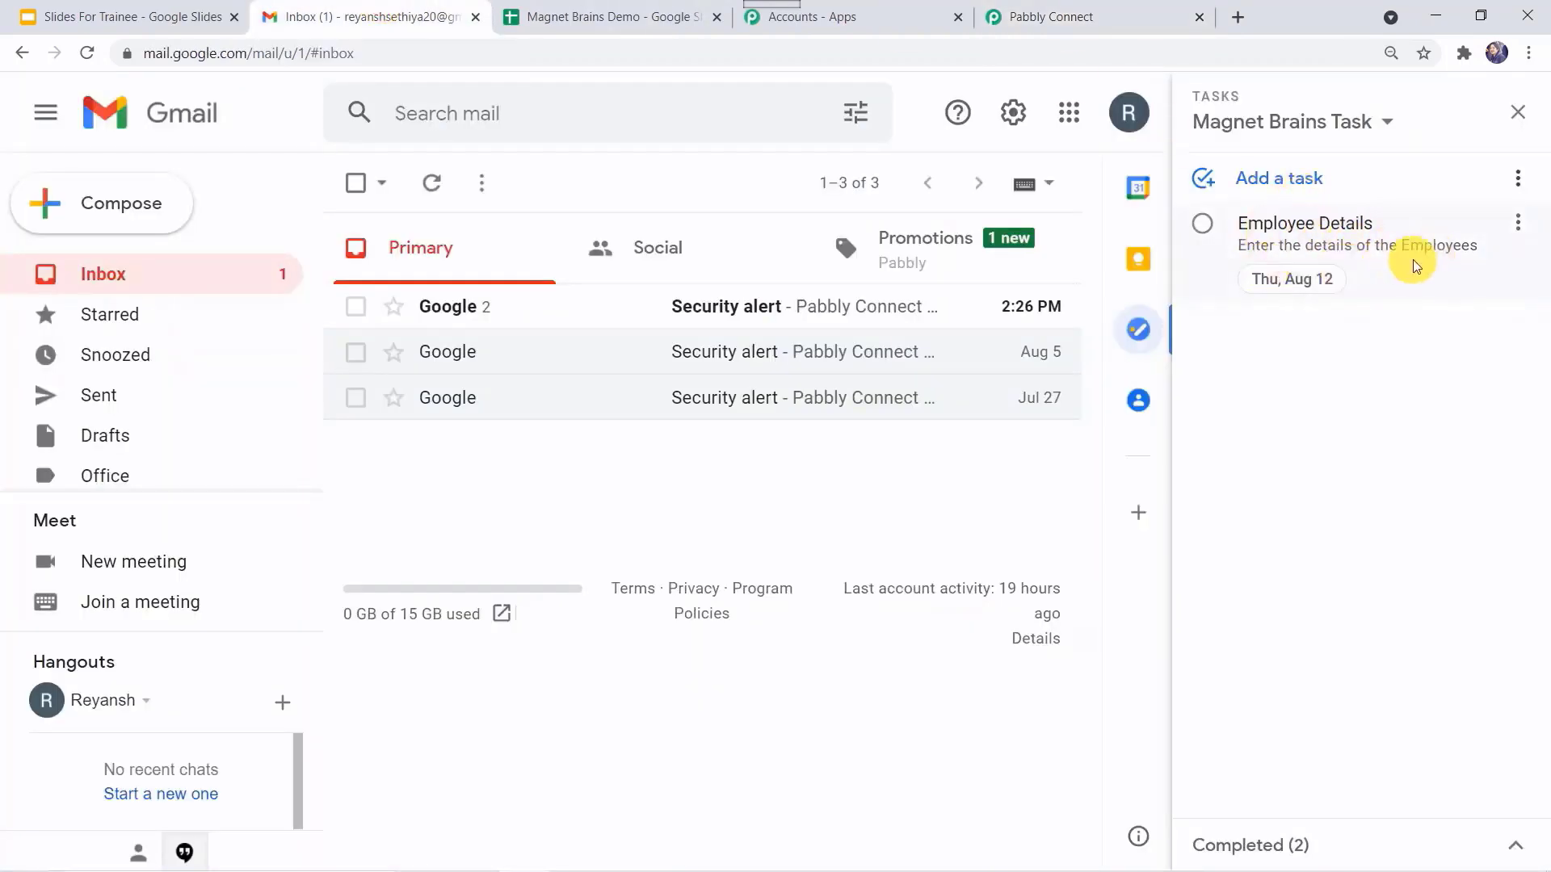
{"action": "left_click", "coordinate": [1092, 12]}
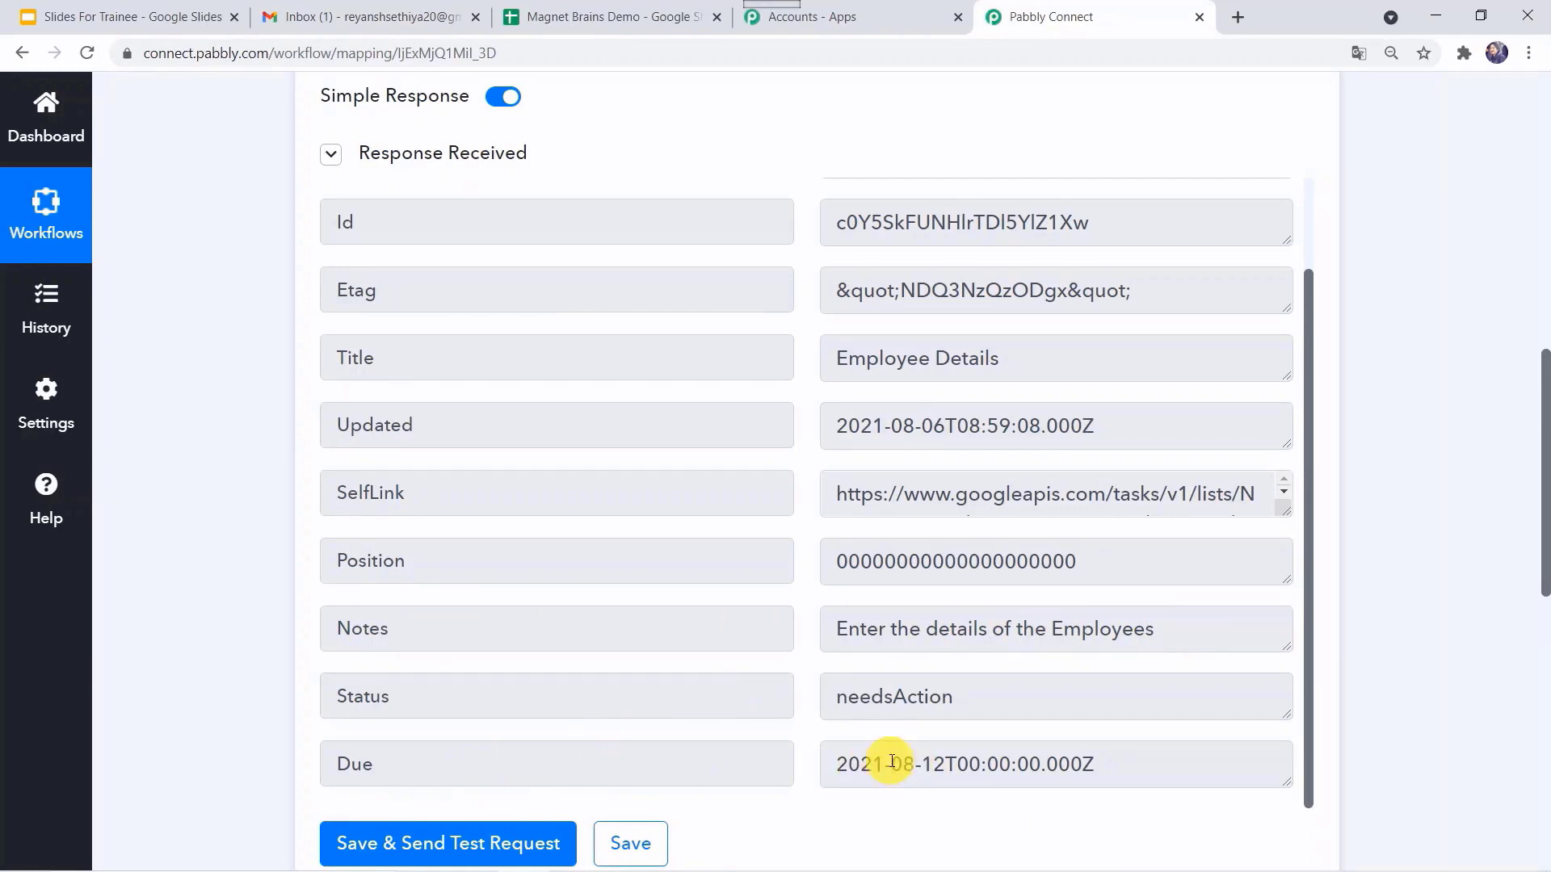
{"action": "left_click", "coordinate": [424, 11]}
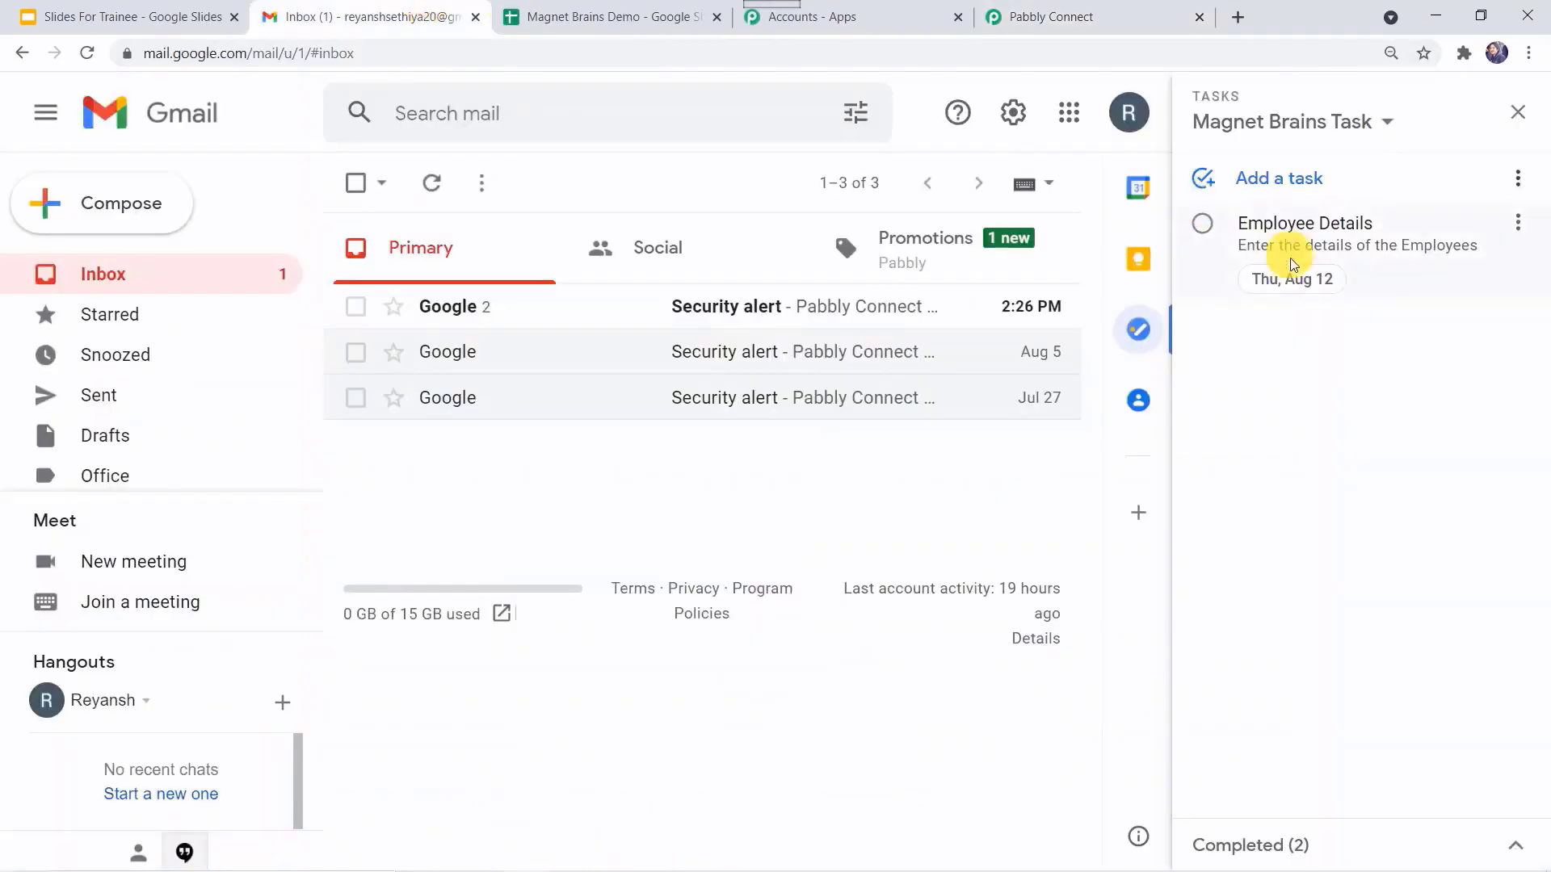
{"action": "left_click", "coordinate": [1088, 26]}
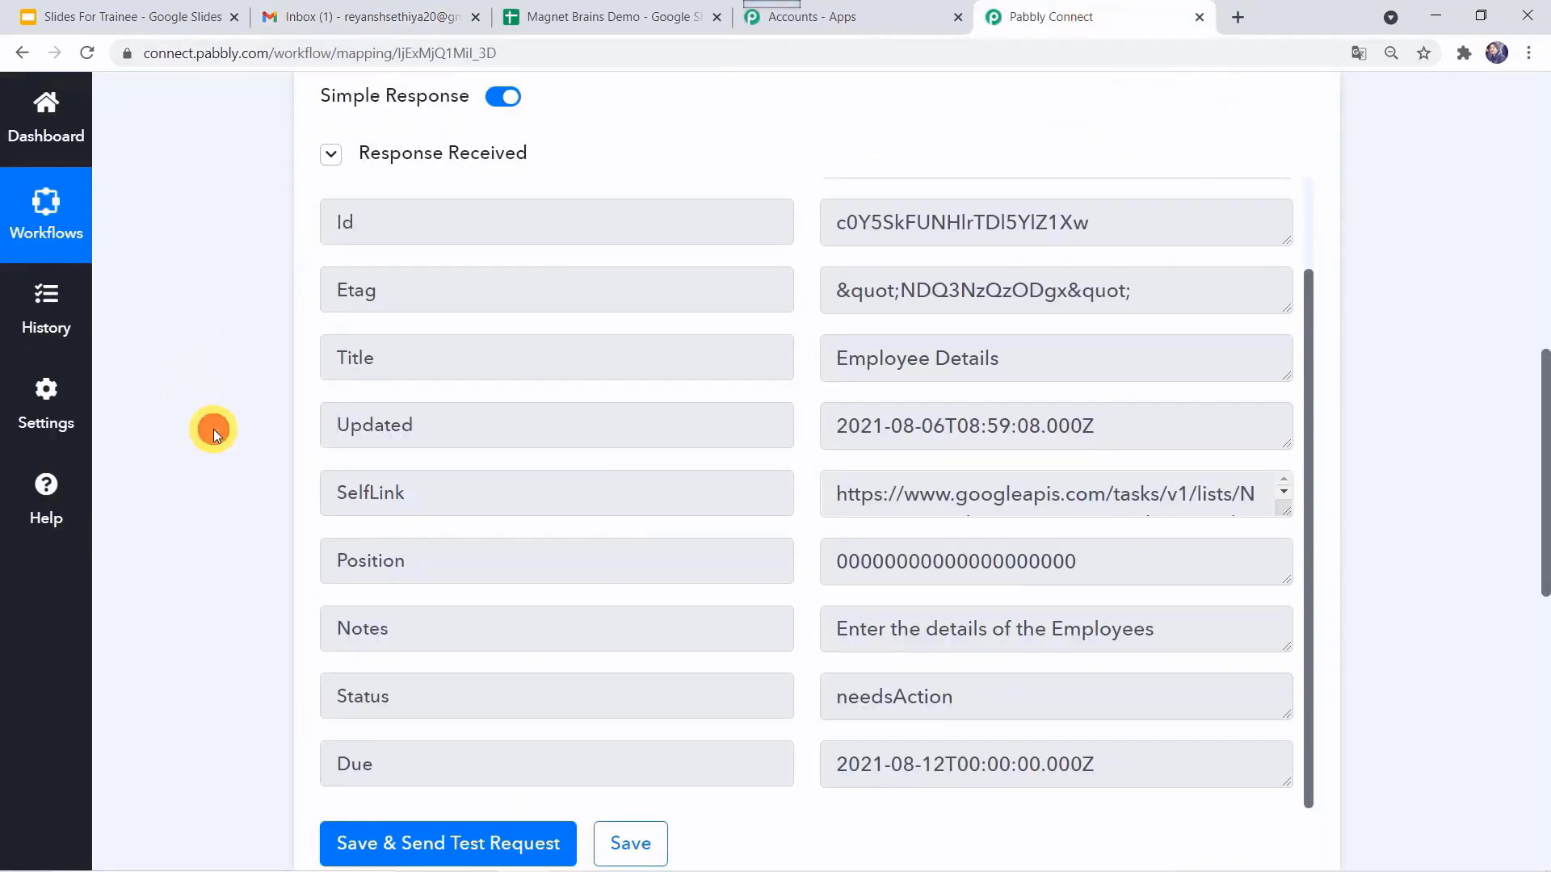
Review the Google Tasks trigger setup and save it.
{"action": "scroll", "coordinate": [213, 429], "scroll_direction": "up", "scroll_amount": 6}
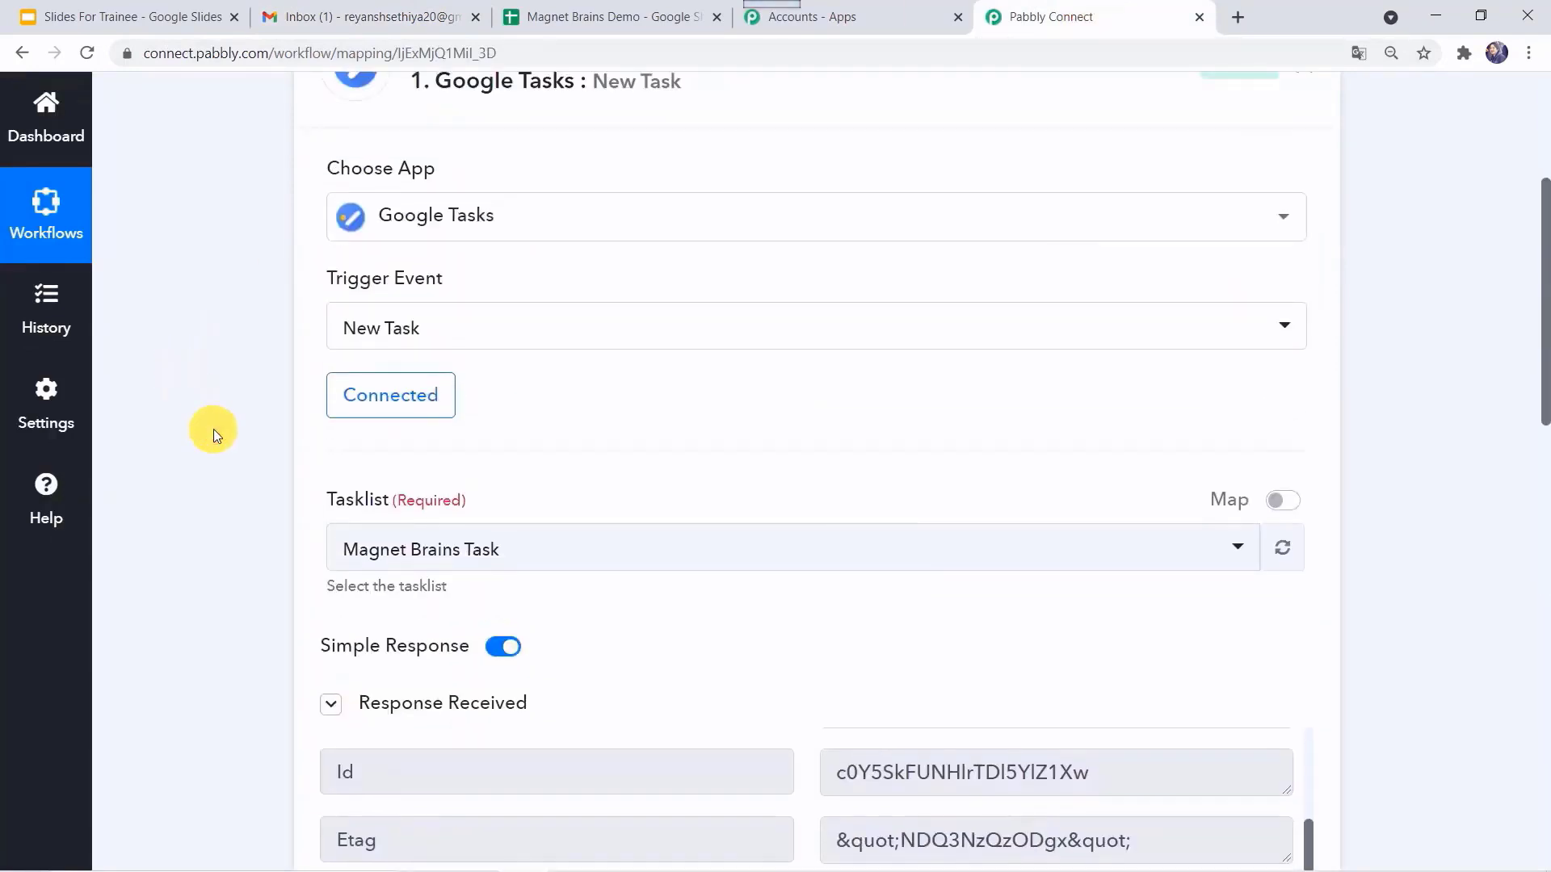
{"action": "scroll", "coordinate": [213, 428], "scroll_direction": "down", "scroll_amount": 10}
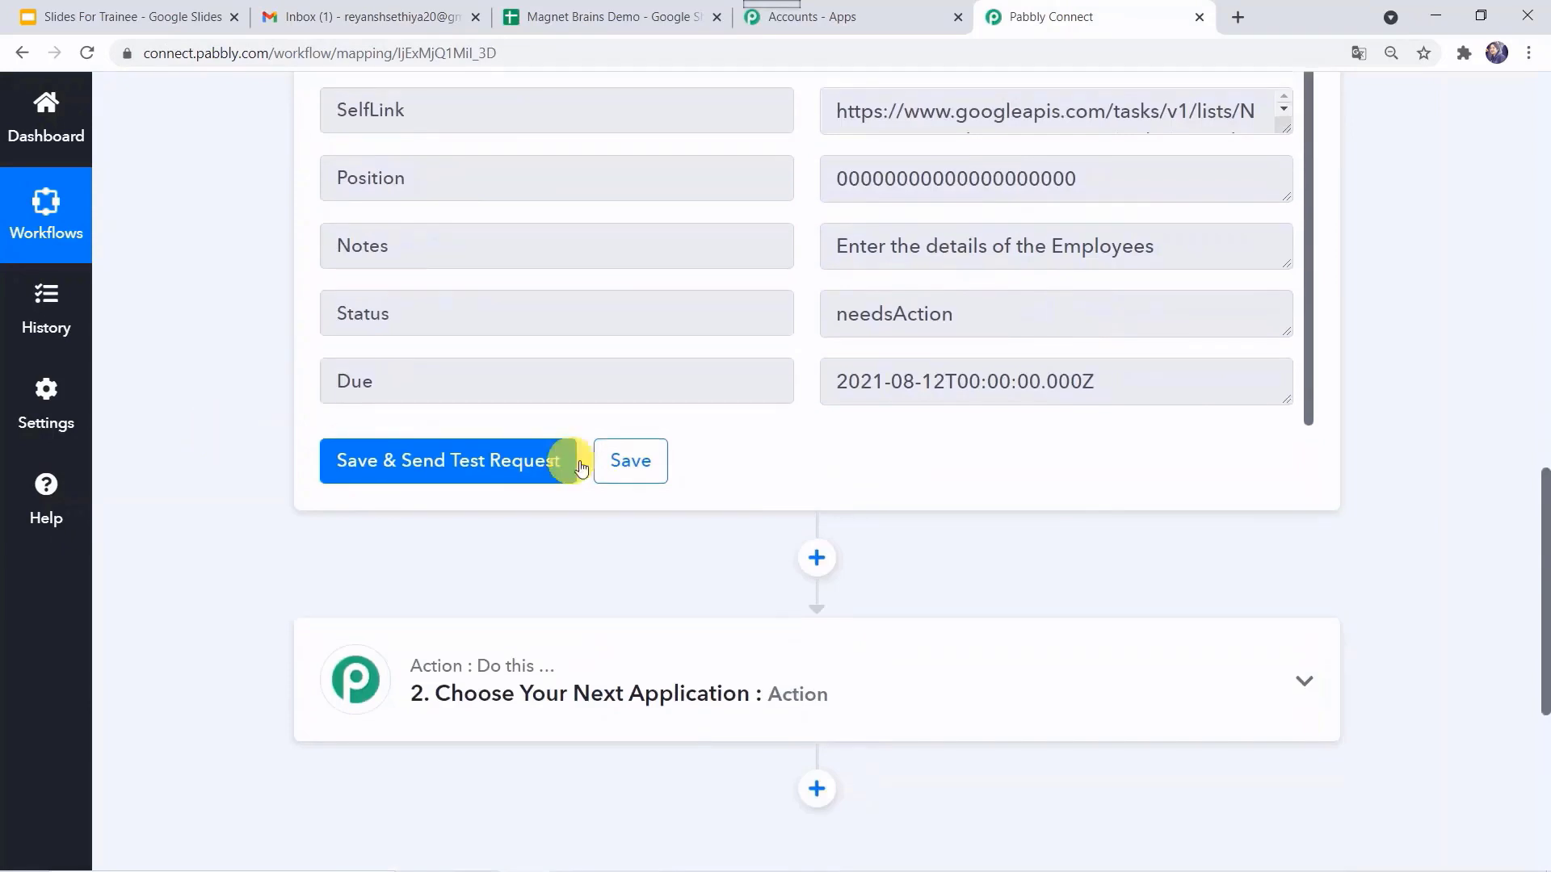
{"action": "left_click", "coordinate": [638, 458]}
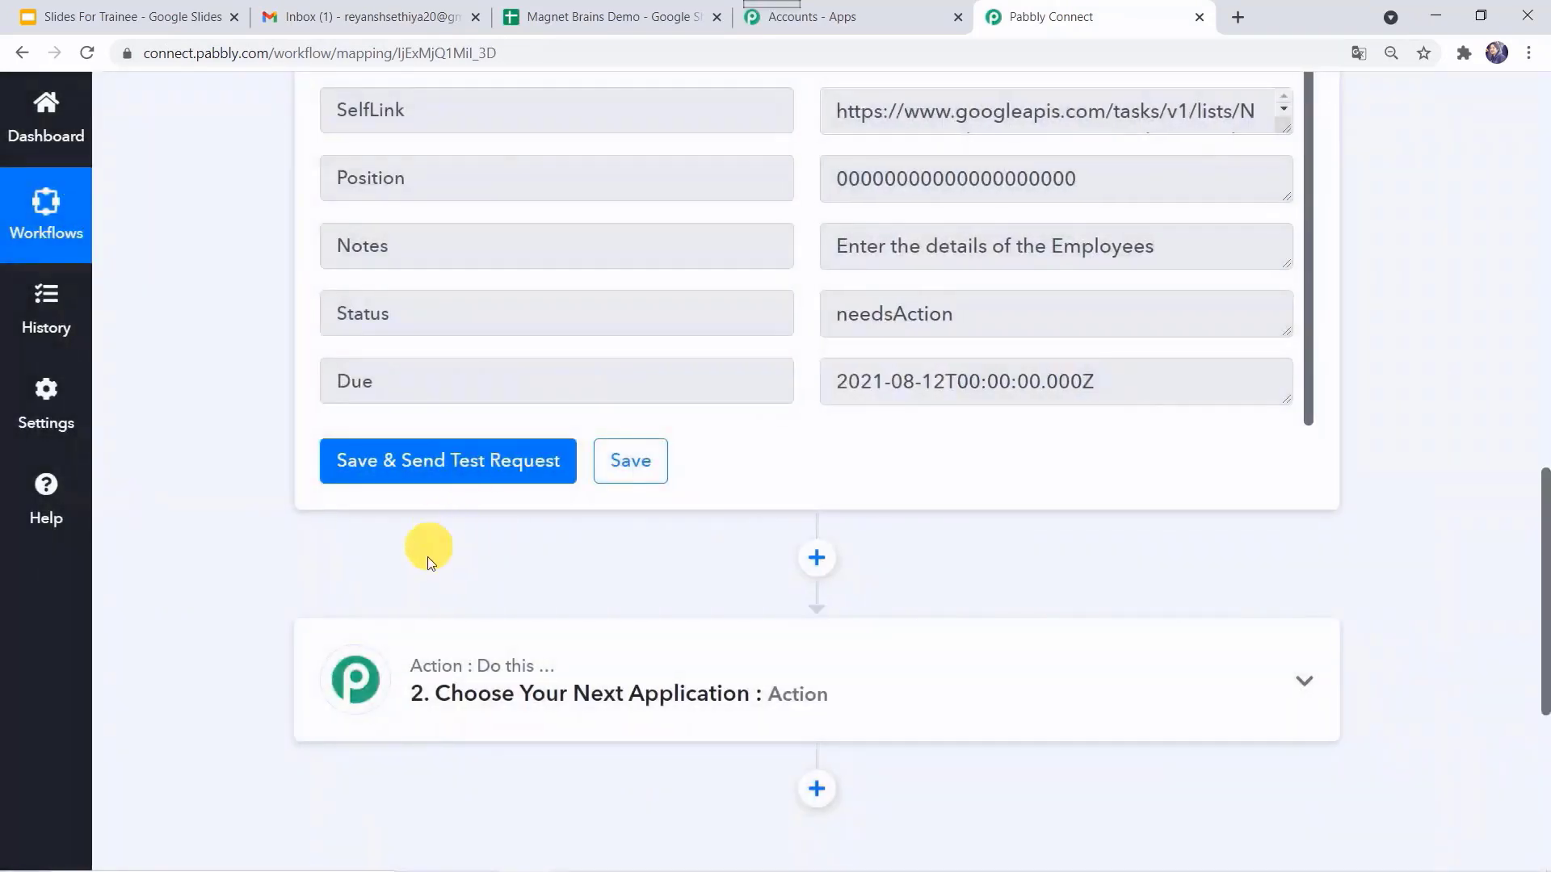
Set the workflow's second step to the Google Sheets app with the Add New Row action event.
{"action": "left_click", "coordinate": [567, 639]}
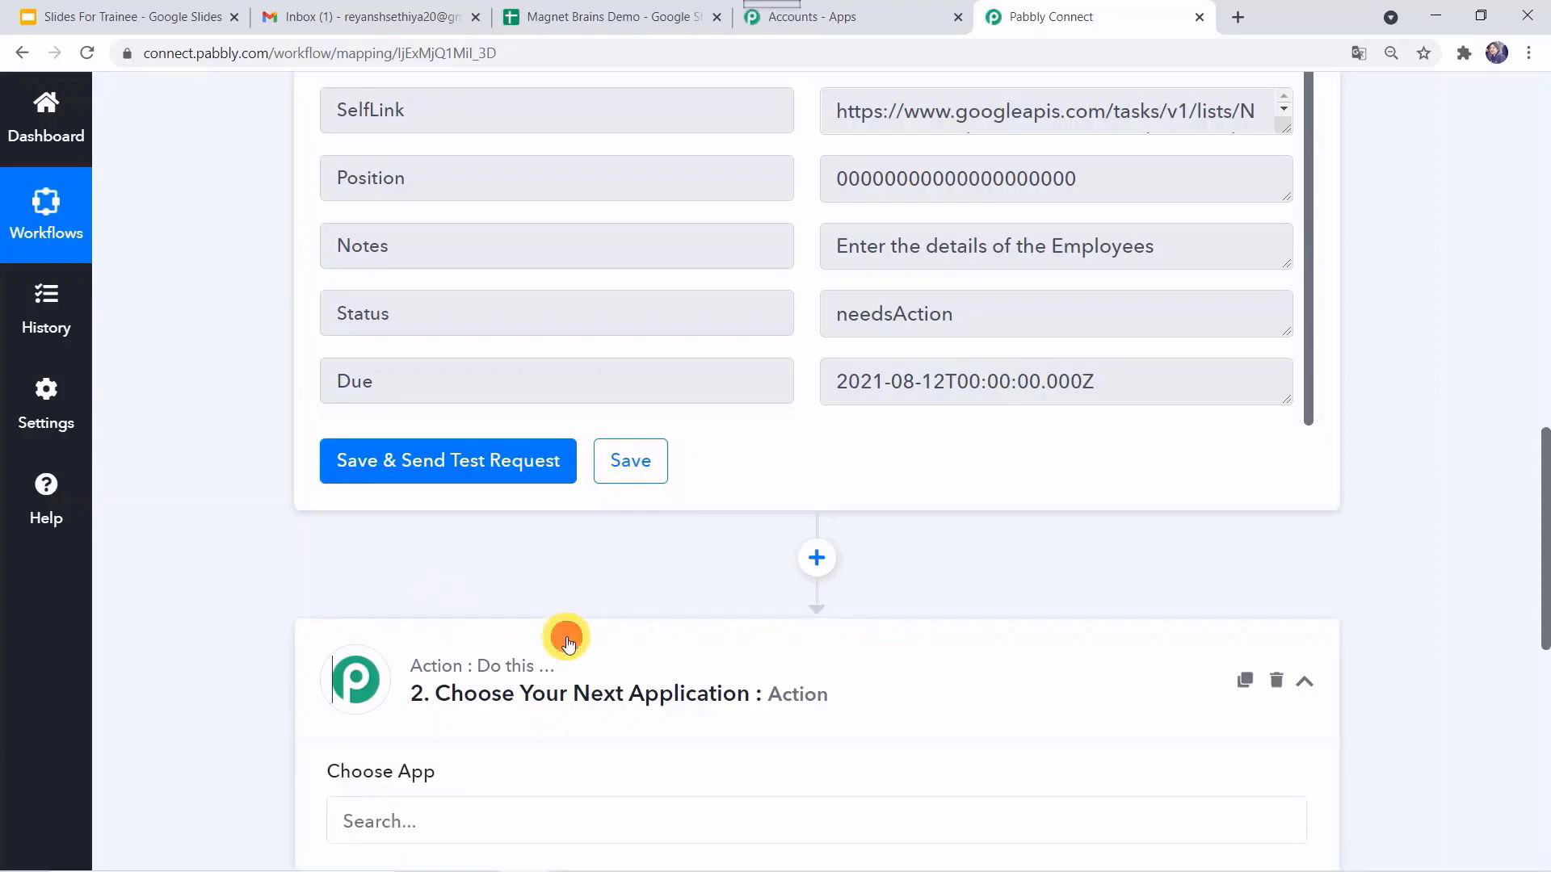
{"action": "scroll", "coordinate": [565, 637], "scroll_direction": "down", "scroll_amount": 3}
{"action": "left_click", "coordinate": [539, 542]}
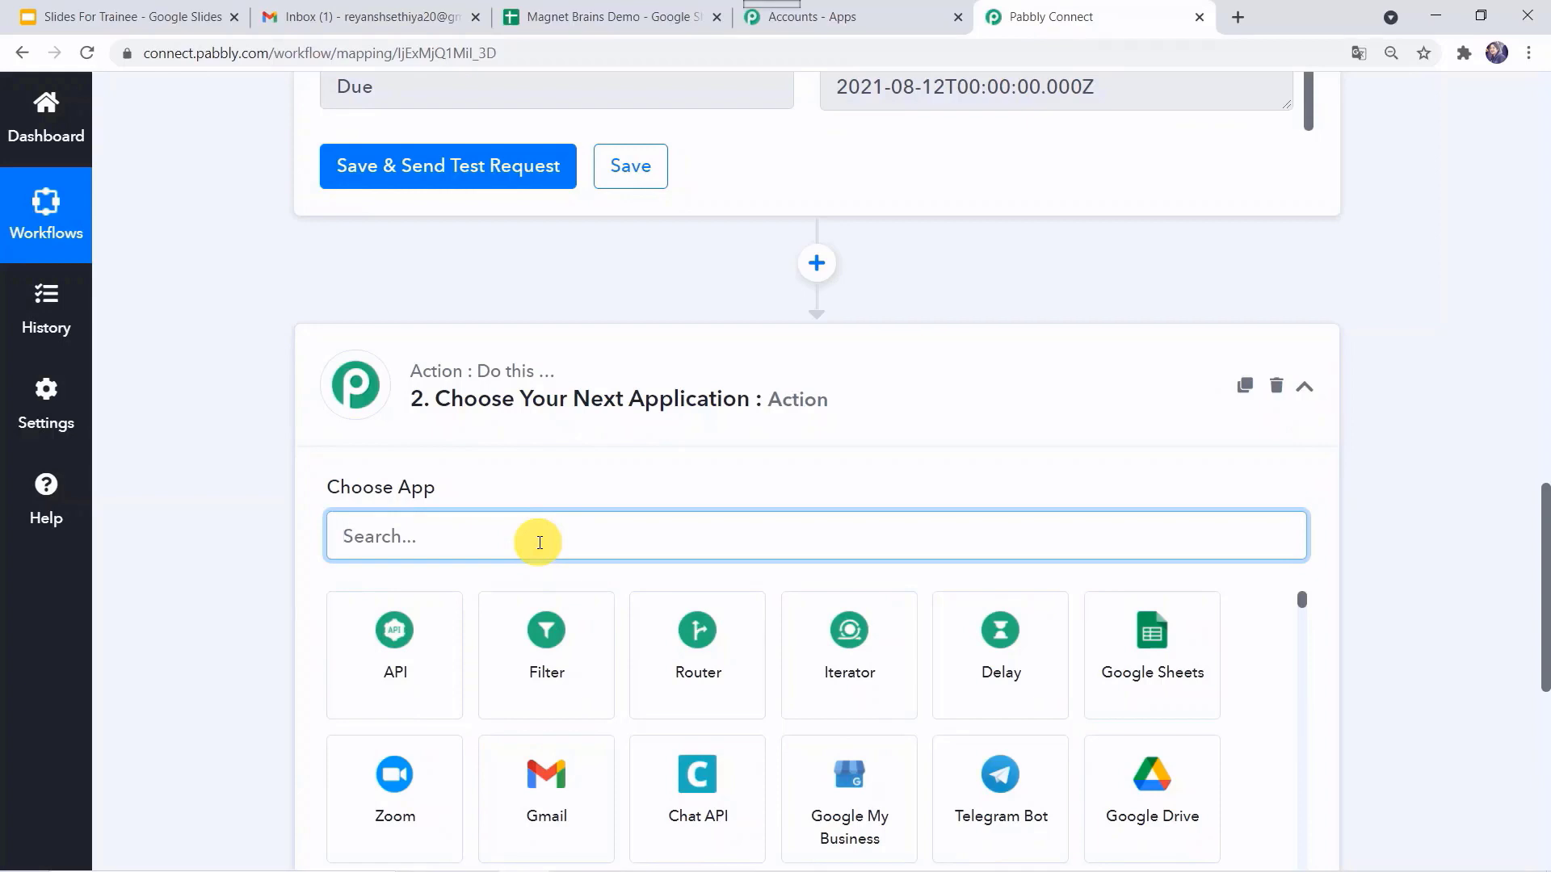
{"action": "type", "text": "Goo"}
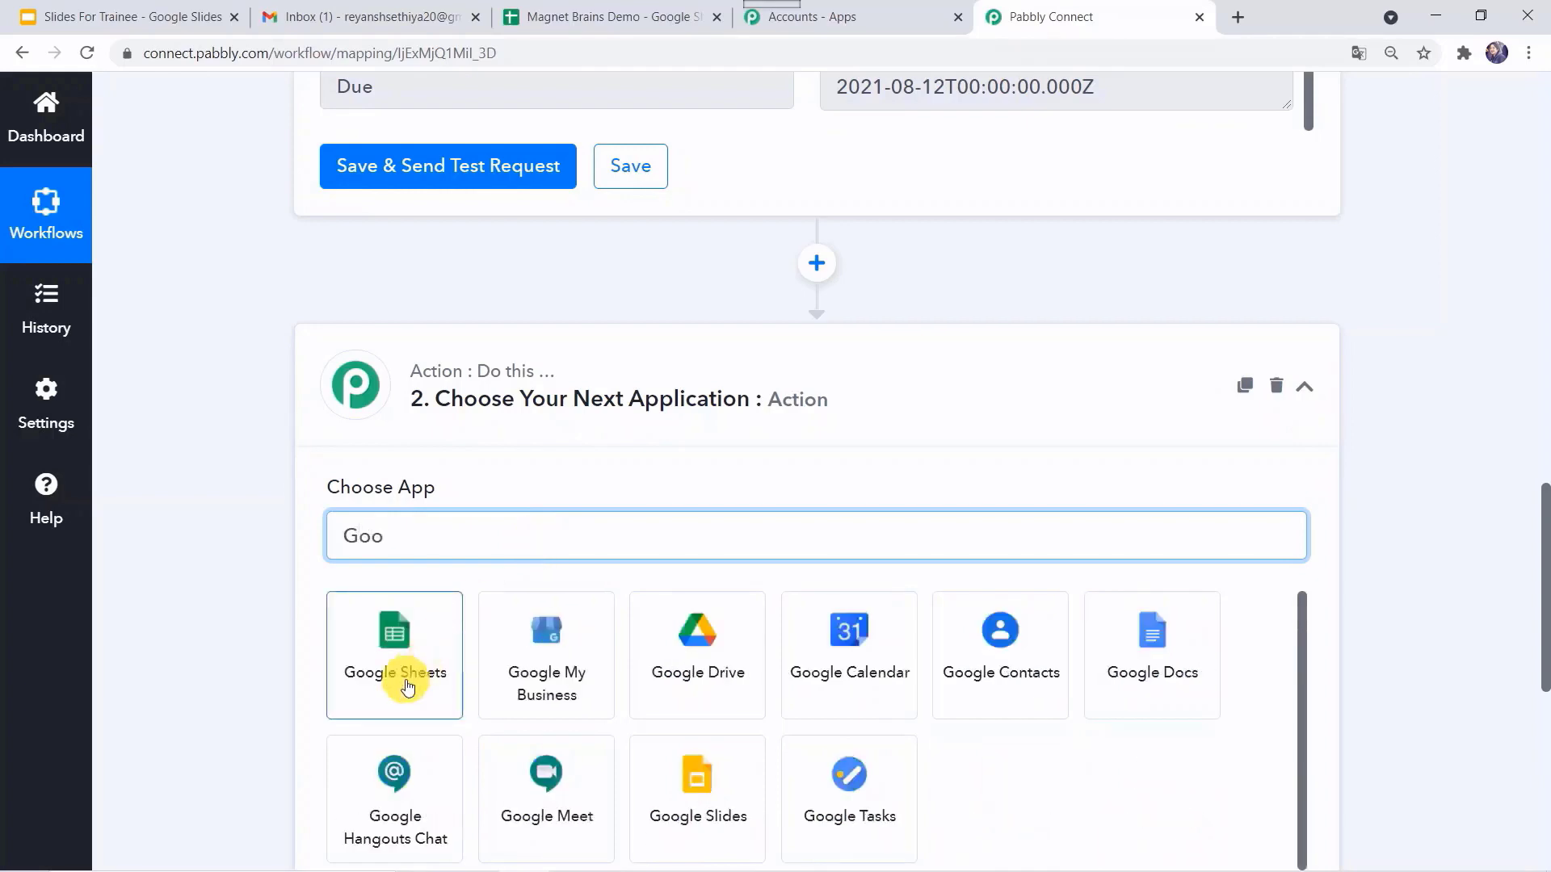
{"action": "left_click", "coordinate": [406, 682]}
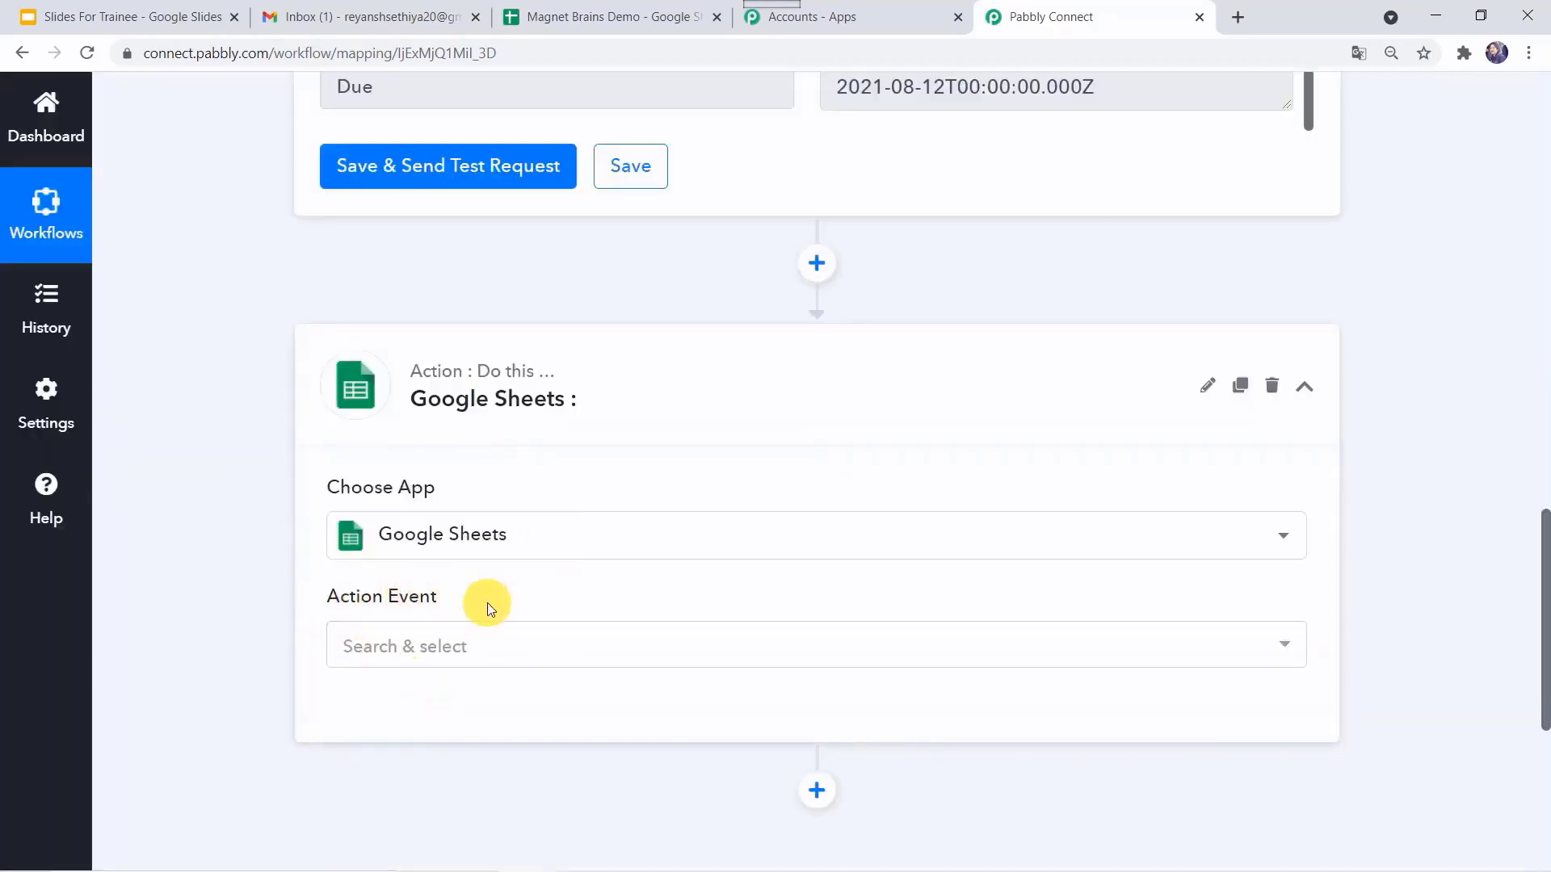
{"action": "left_click", "coordinate": [509, 651]}
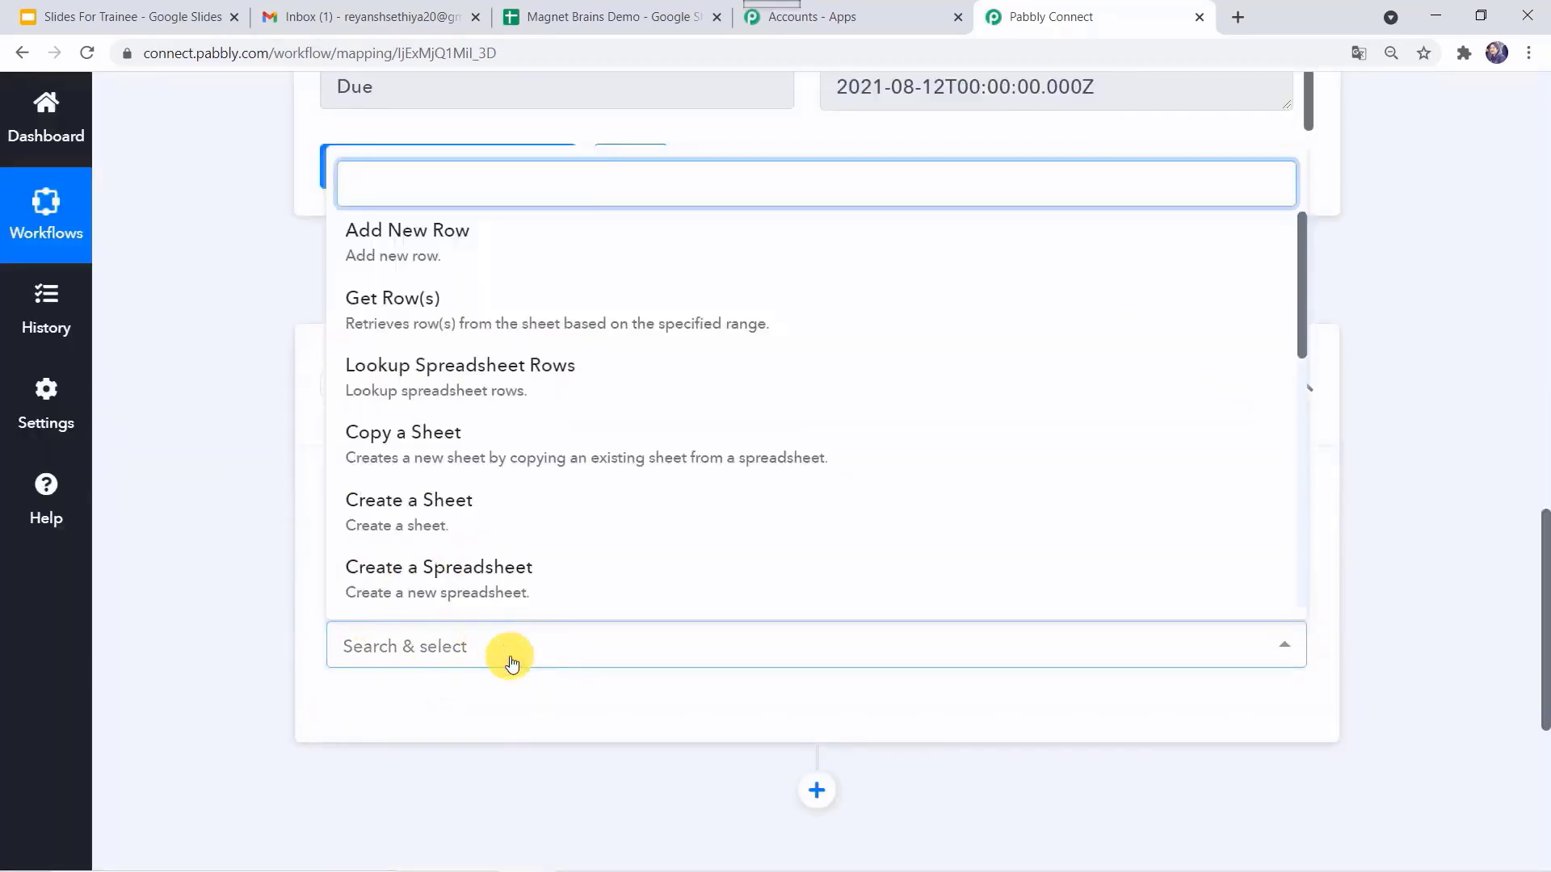
{"action": "left_click", "coordinate": [492, 251]}
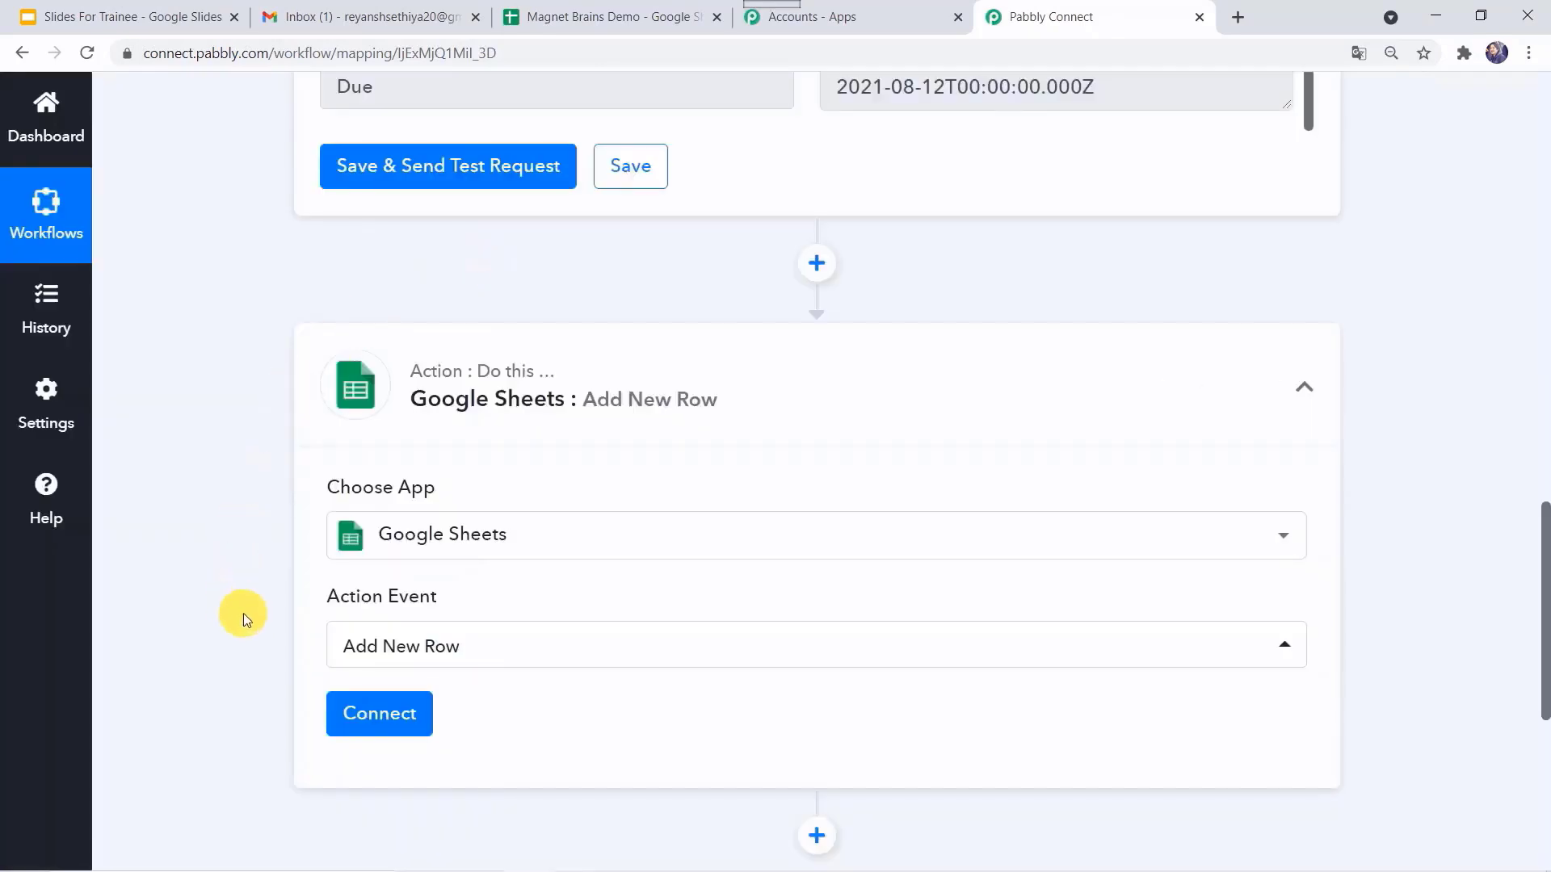
Connect the Google Sheets action through a new connection, authorizing the same Google account that holds the tasks.
{"action": "left_click", "coordinate": [359, 722]}
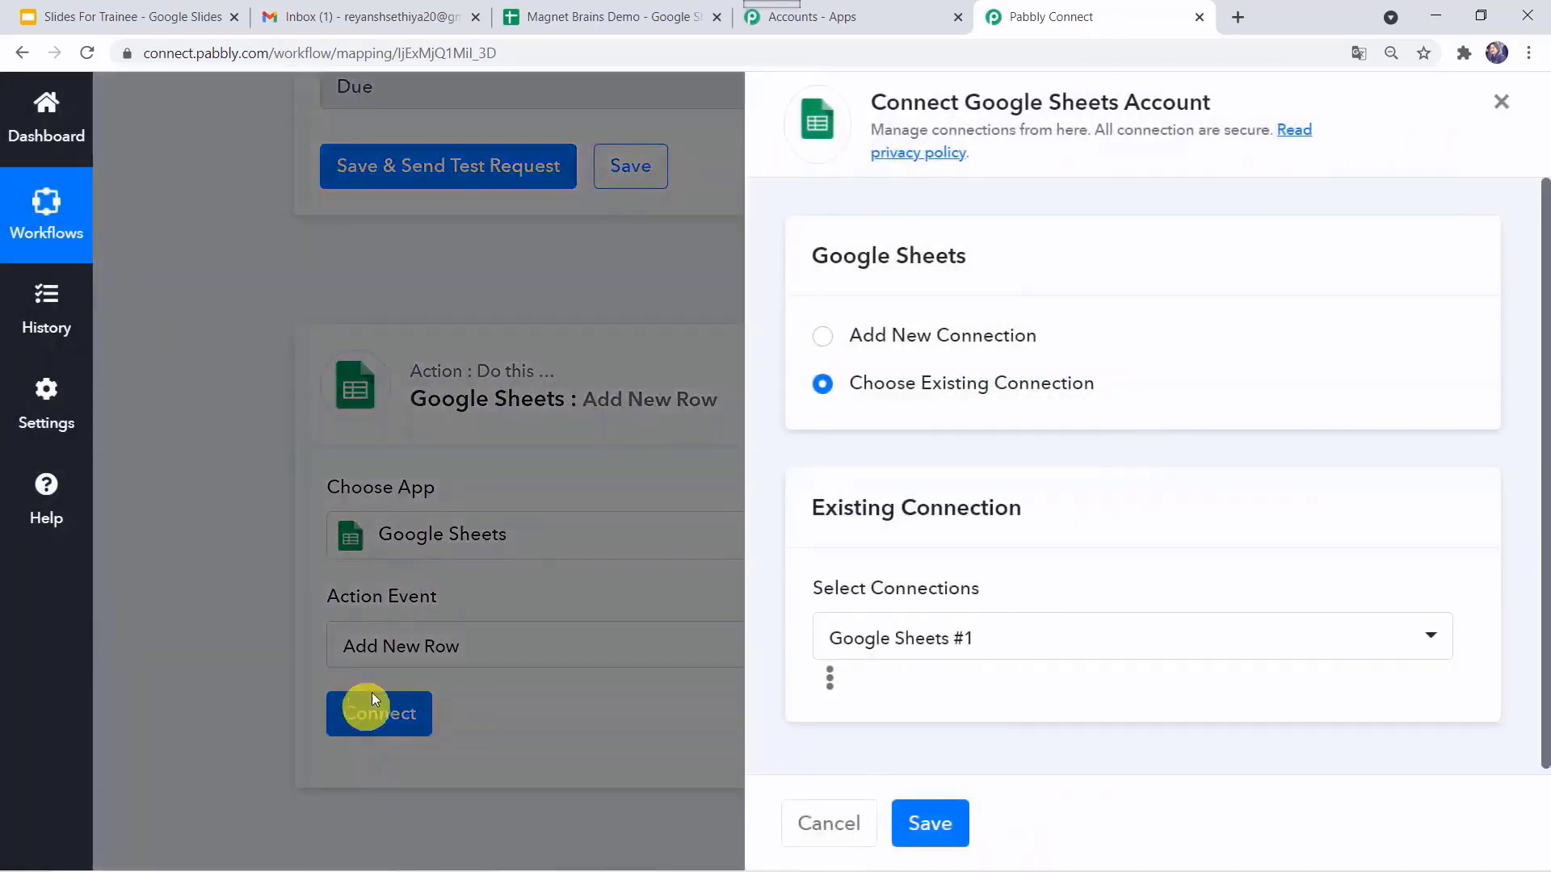
{"action": "left_click", "coordinate": [870, 335]}
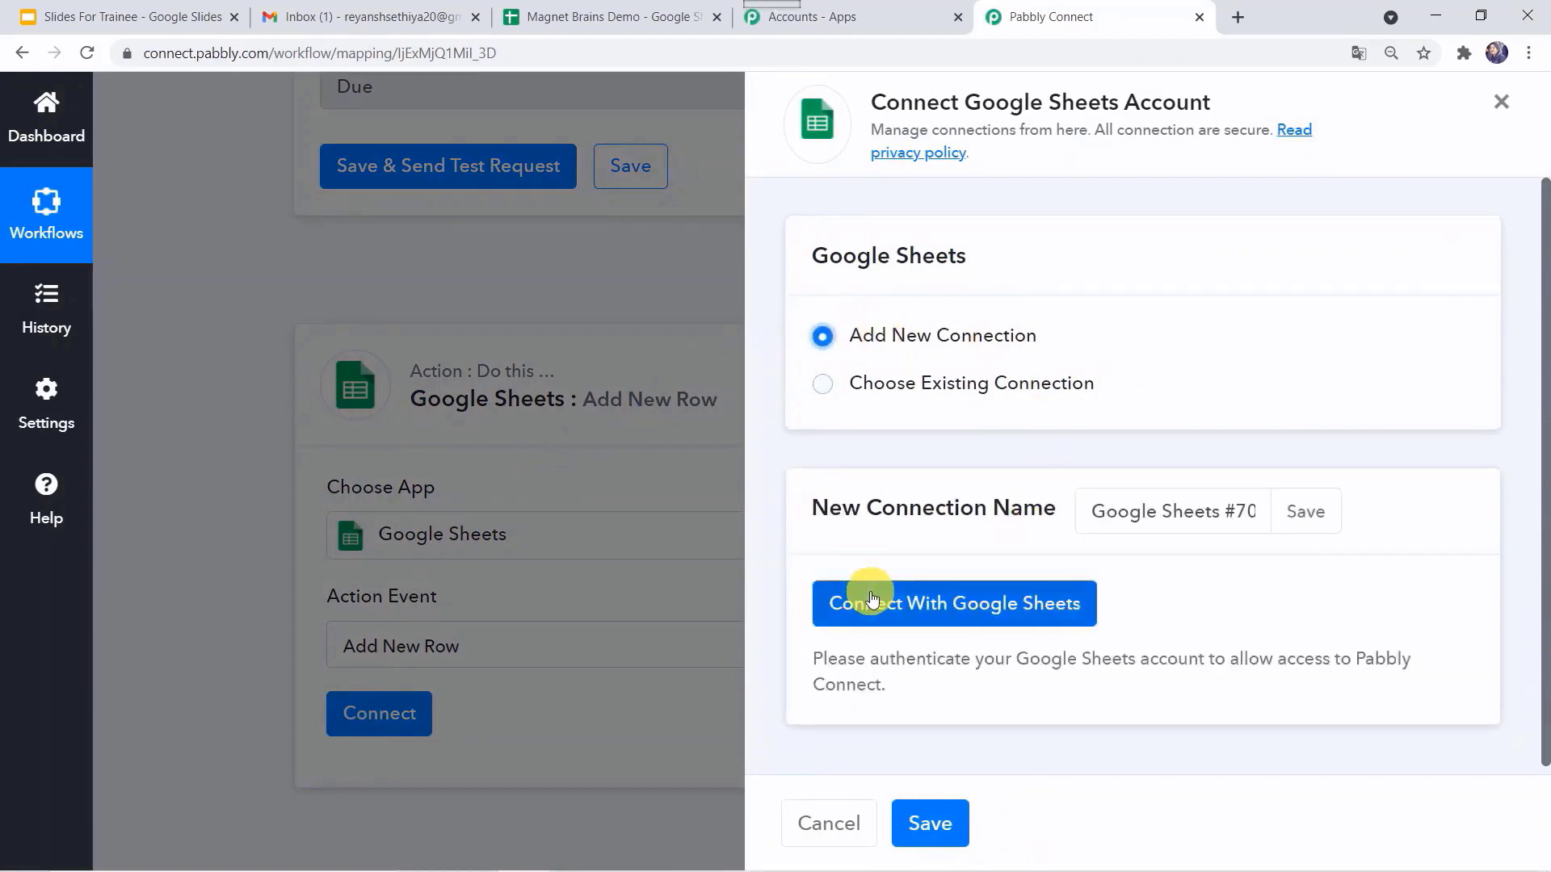
{"action": "left_click", "coordinate": [978, 612]}
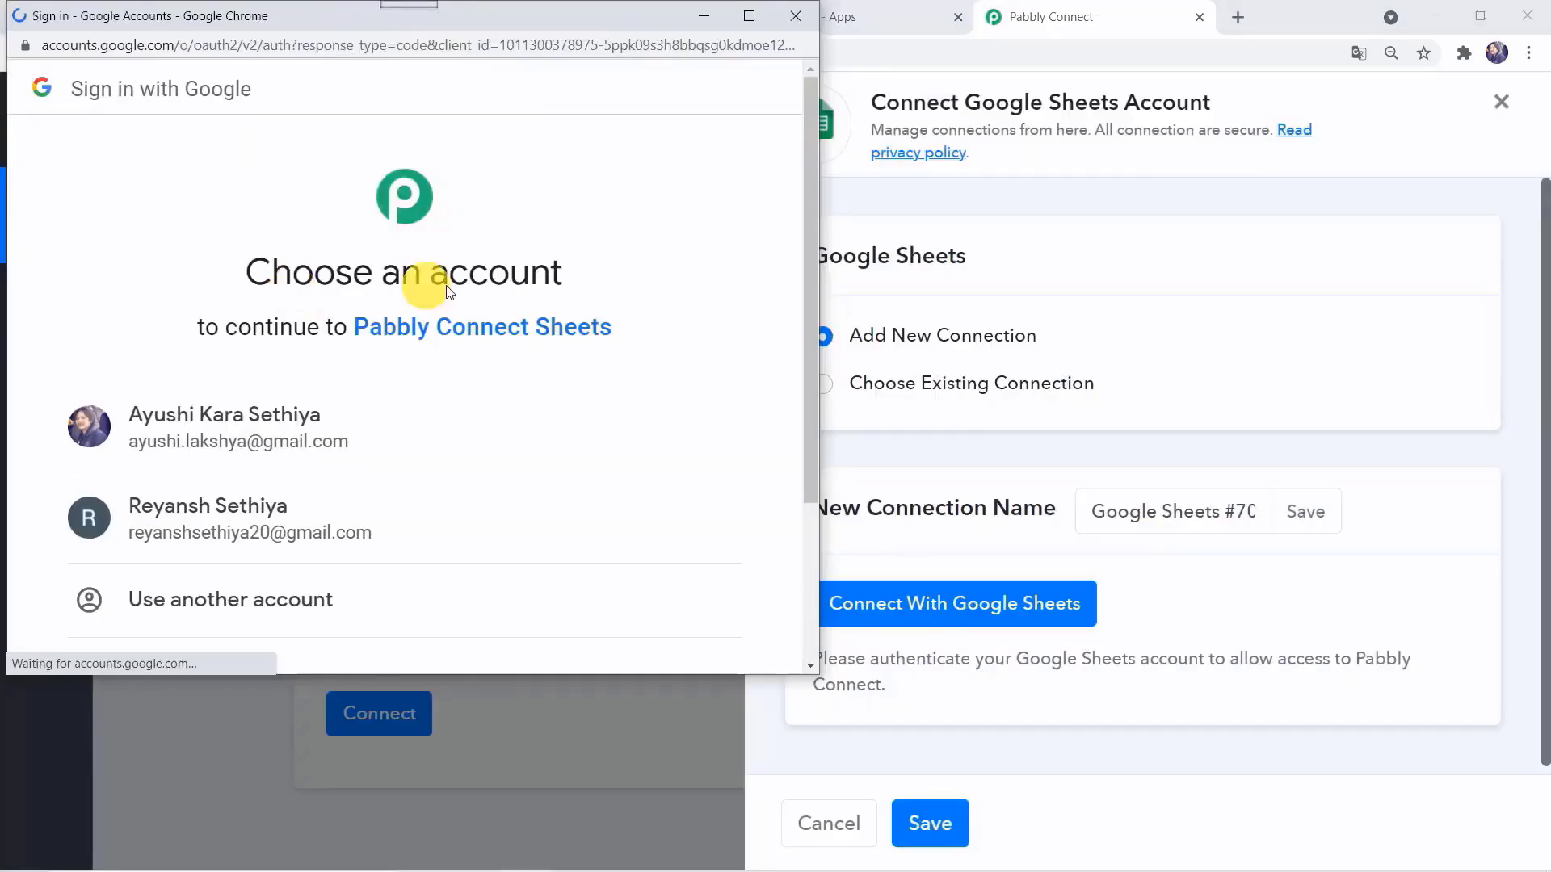
{"action": "left_click", "coordinate": [227, 522]}
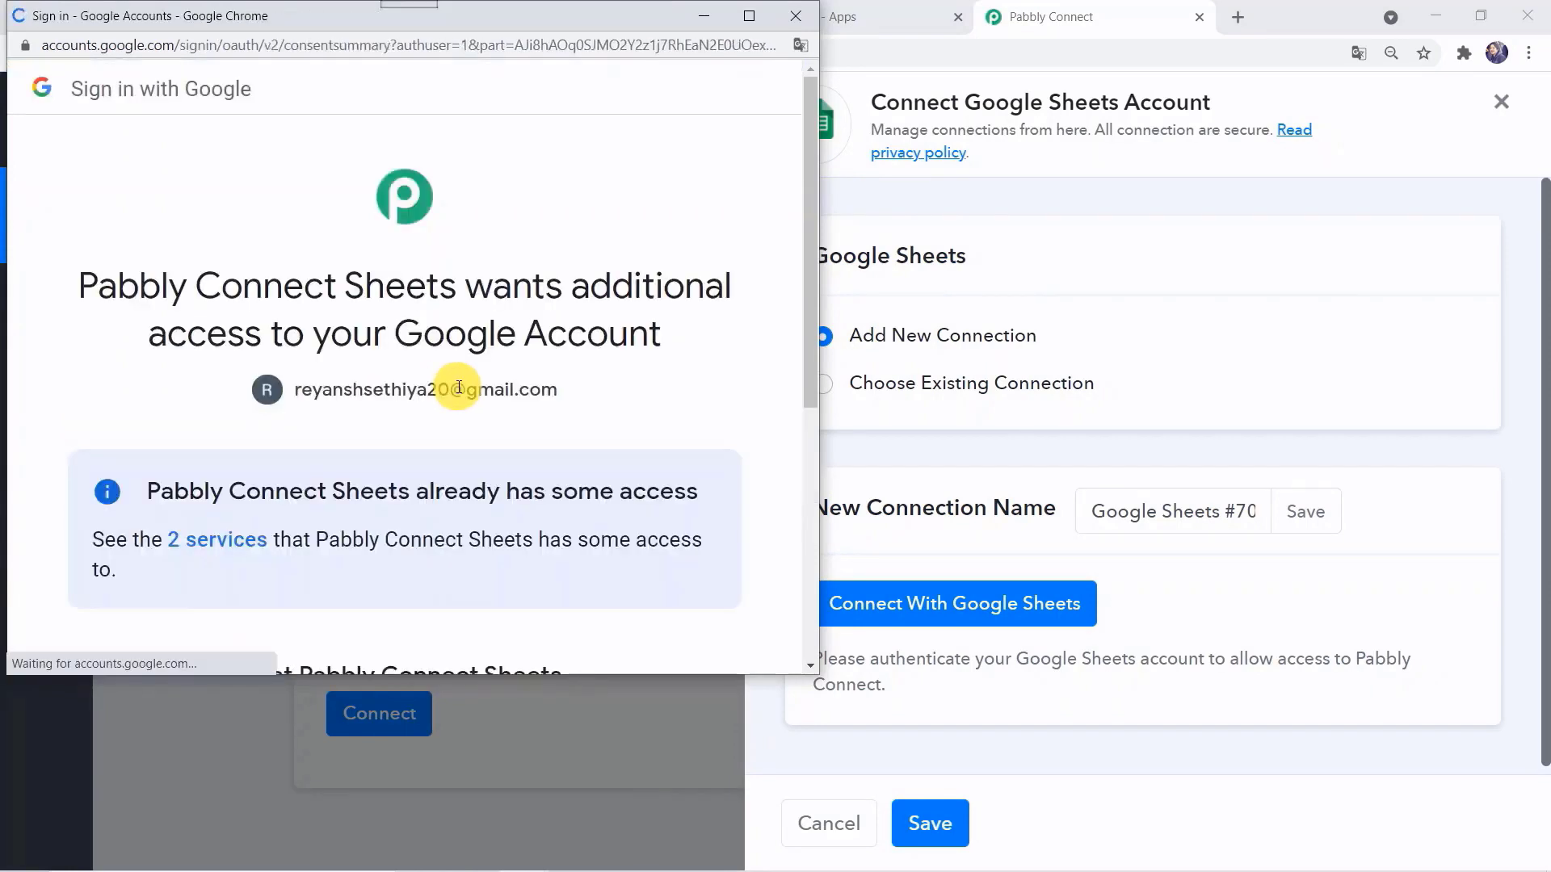
{"action": "scroll", "coordinate": [543, 352], "scroll_direction": "down", "scroll_amount": 5}
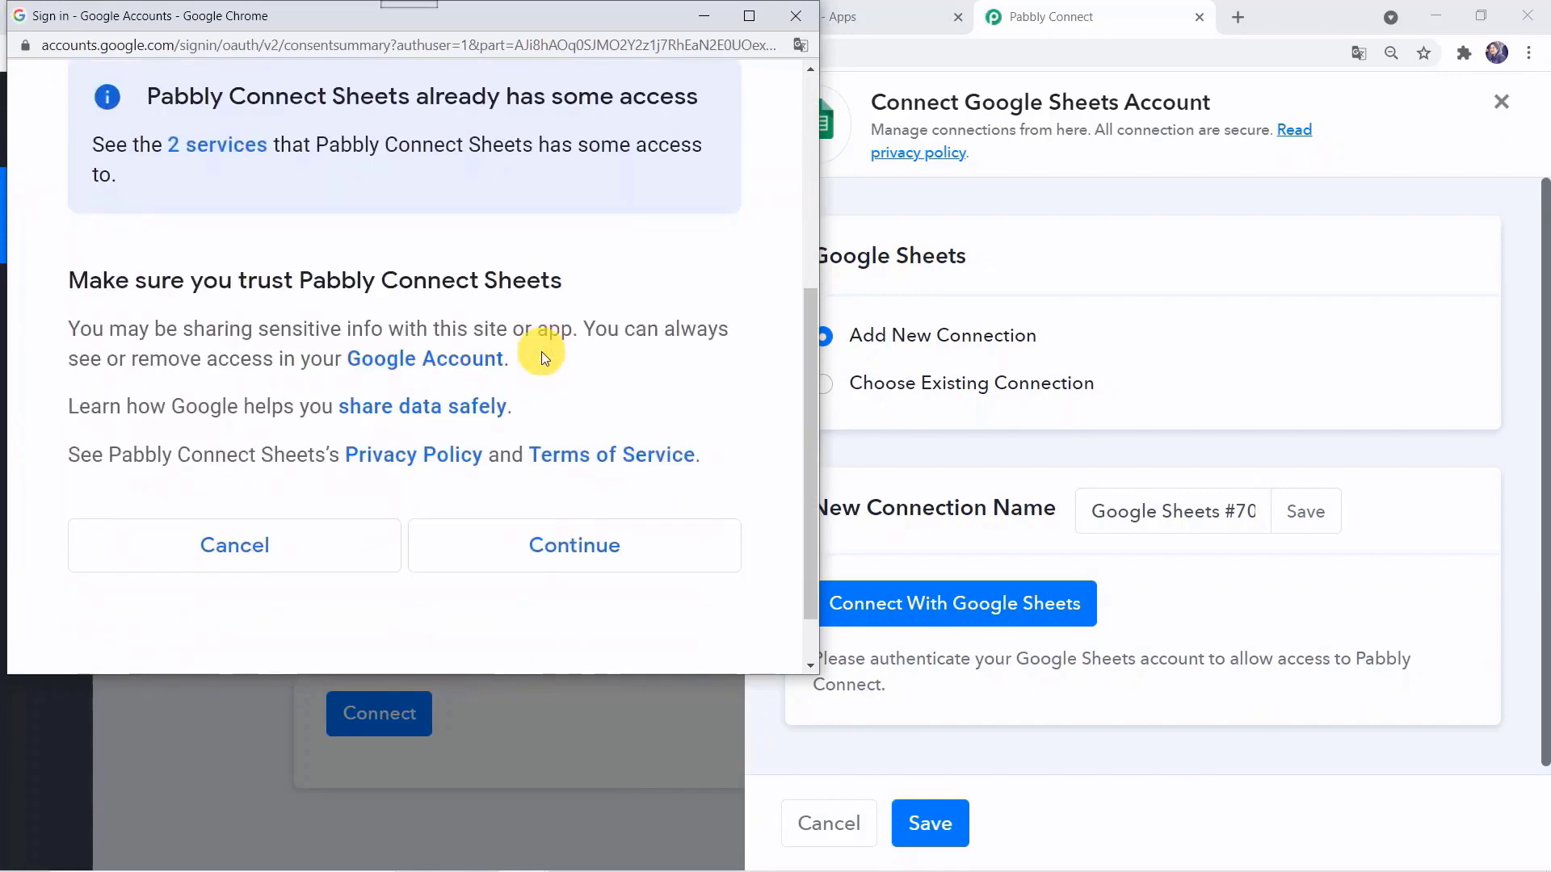
{"action": "left_click", "coordinate": [554, 477]}
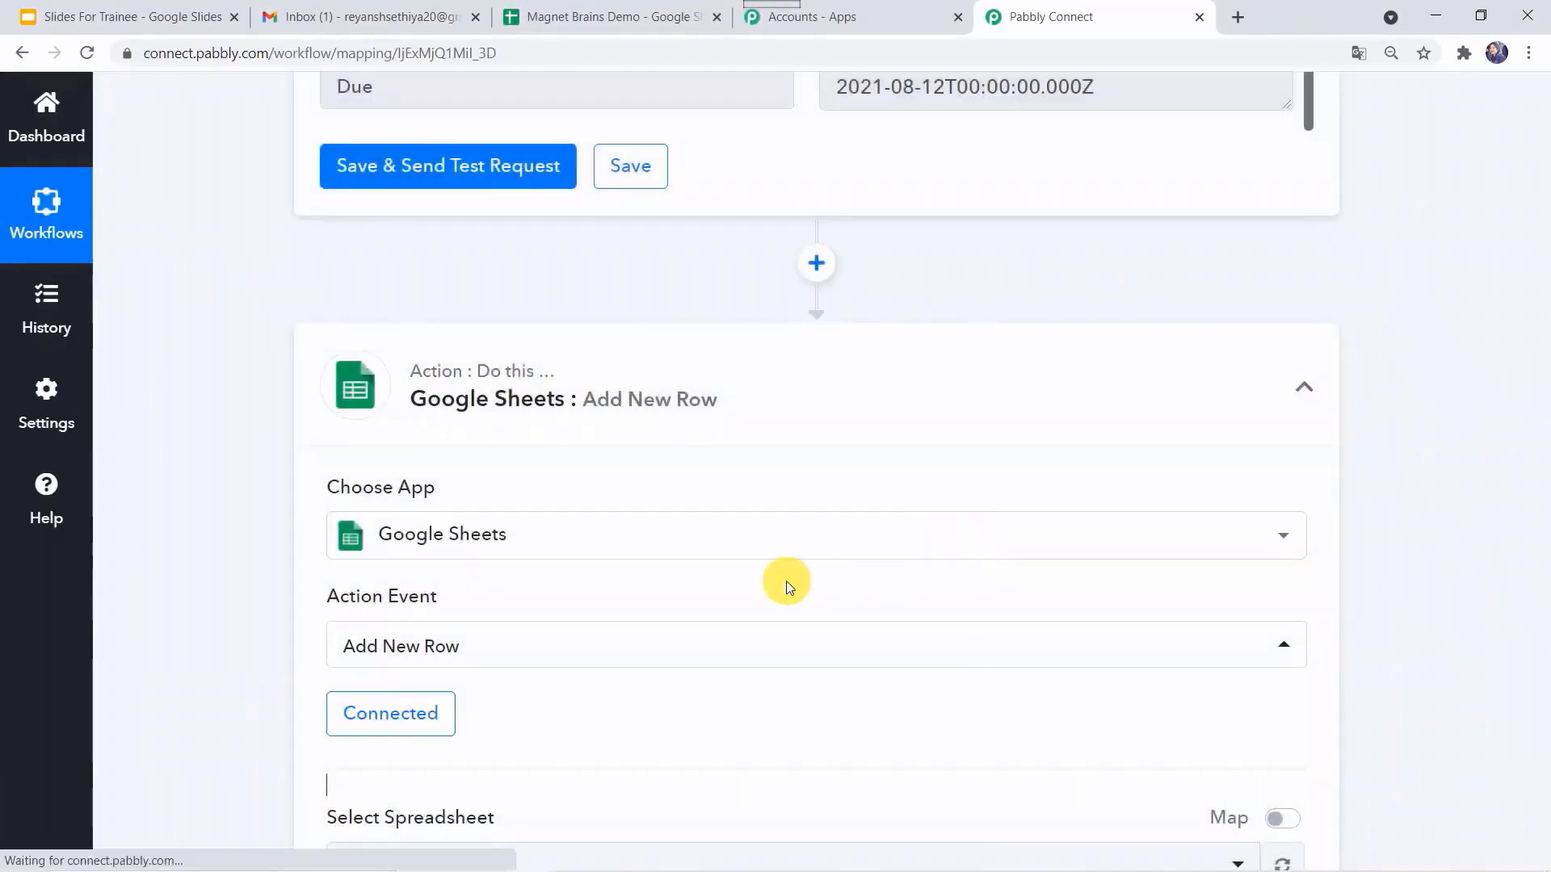
Check the spreadsheet names on the Google Sheets home page and set the action's spreadsheet to Magnet Brains in Pabbly Connect.
{"action": "scroll", "coordinate": [786, 582], "scroll_direction": "down", "scroll_amount": 1}
{"action": "scroll", "coordinate": [787, 583], "scroll_direction": "down", "scroll_amount": 4}
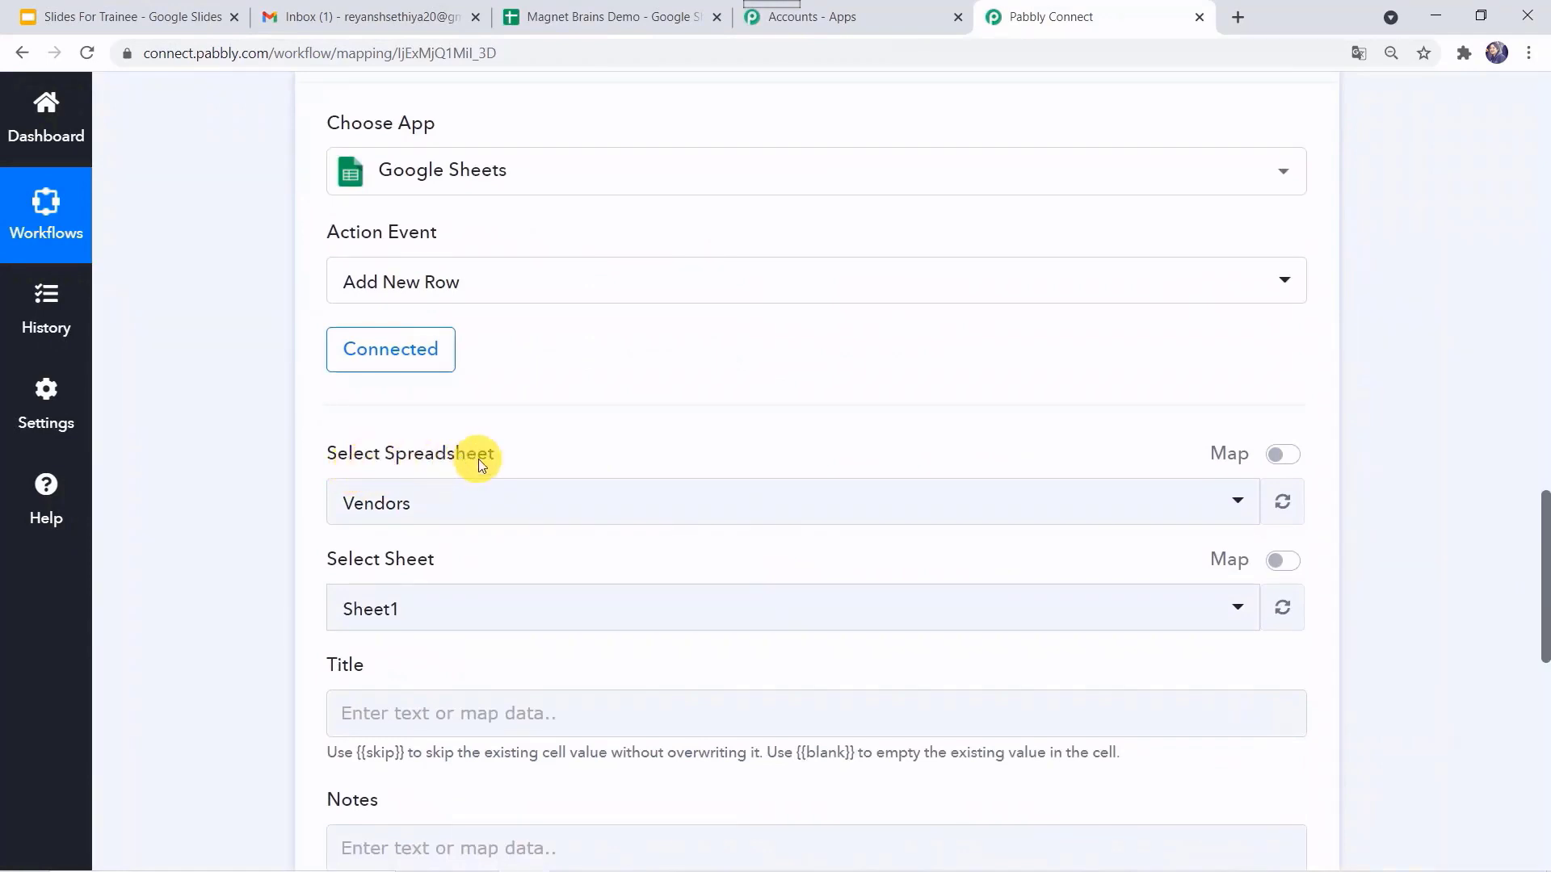
{"action": "left_click", "coordinate": [576, 17]}
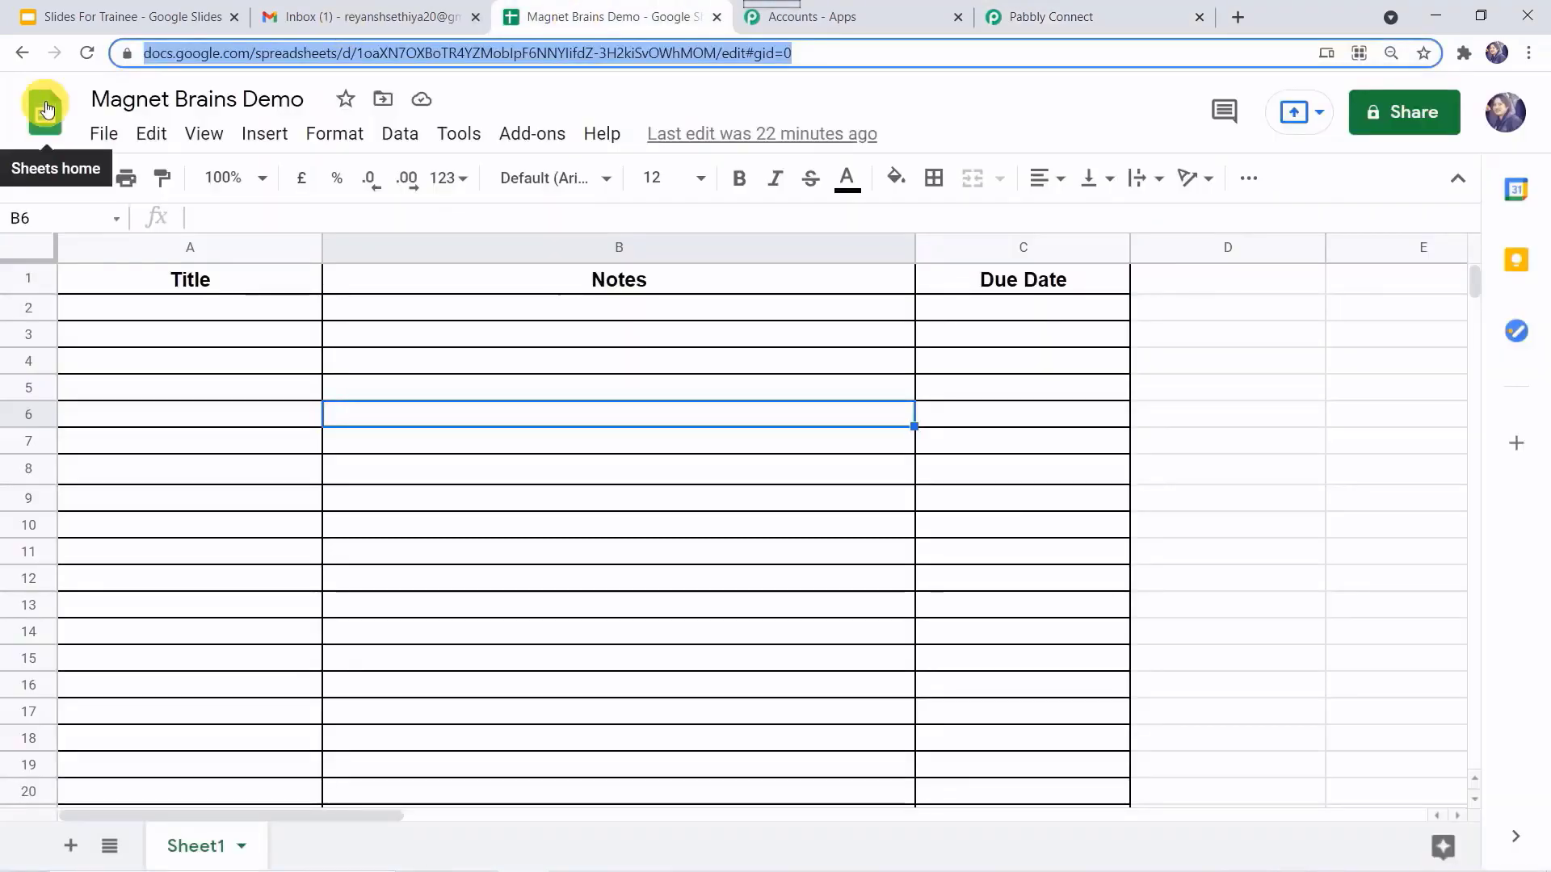
{"action": "left_click", "coordinate": [45, 108]}
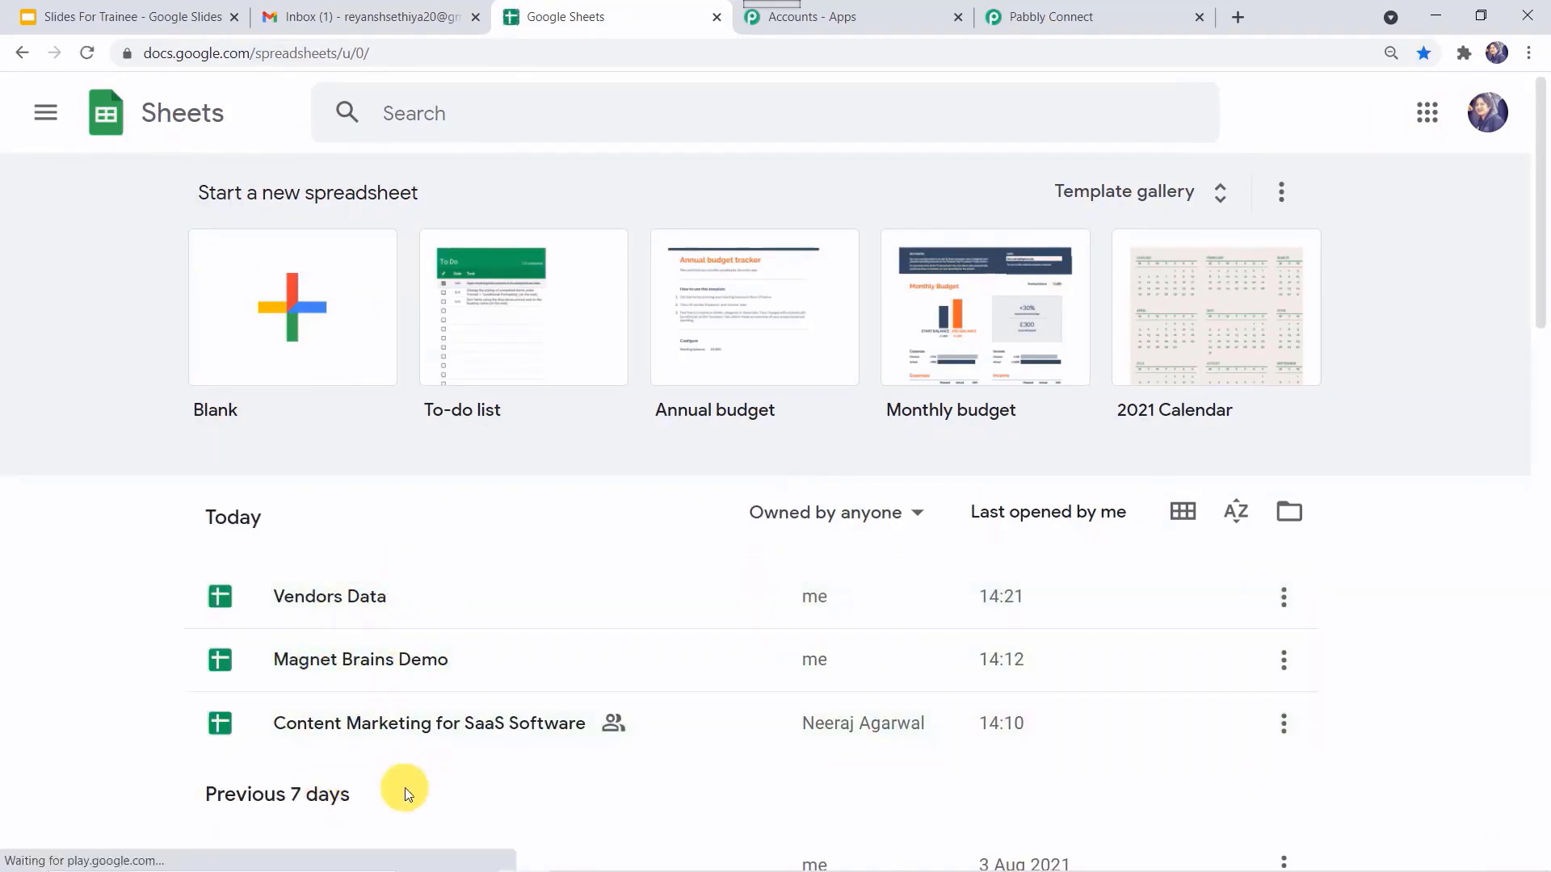
{"action": "left_click", "coordinate": [1068, 8]}
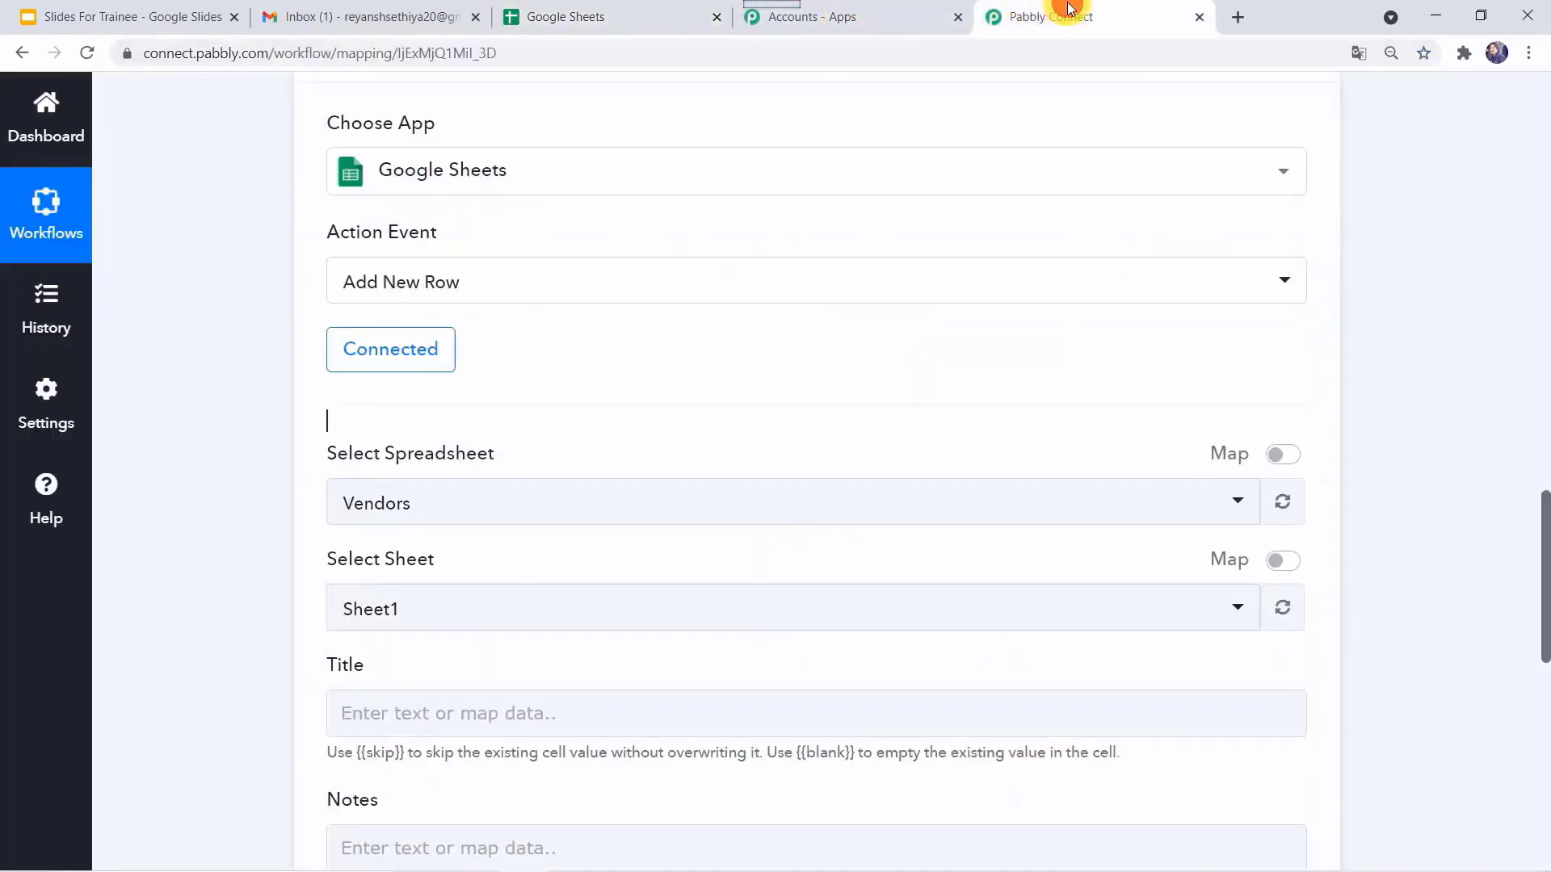
{"action": "left_click", "coordinate": [616, 509]}
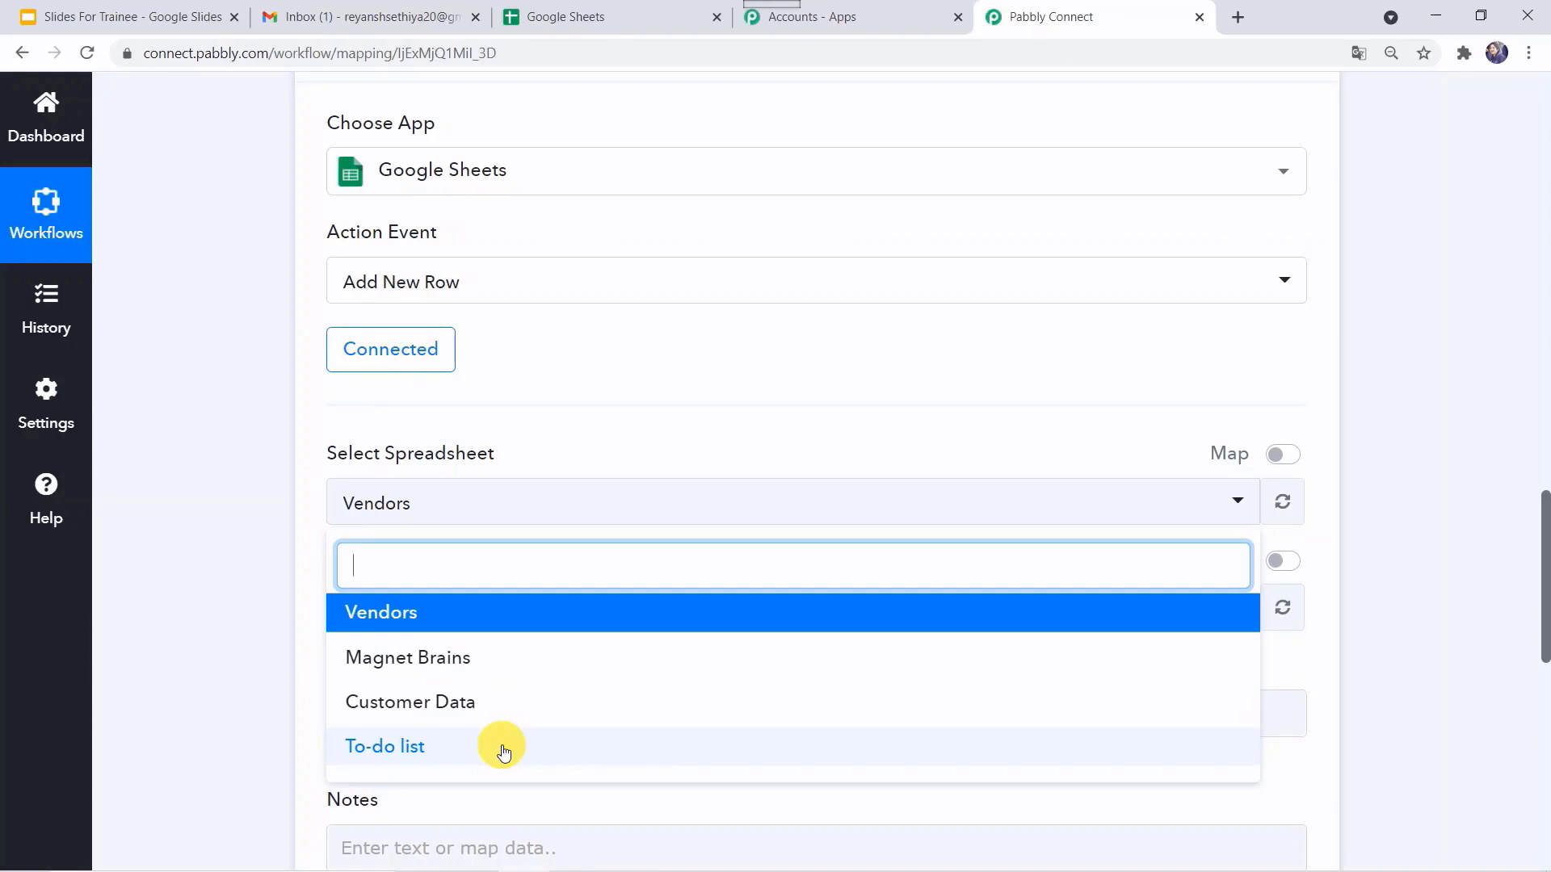
{"action": "left_click", "coordinate": [468, 657]}
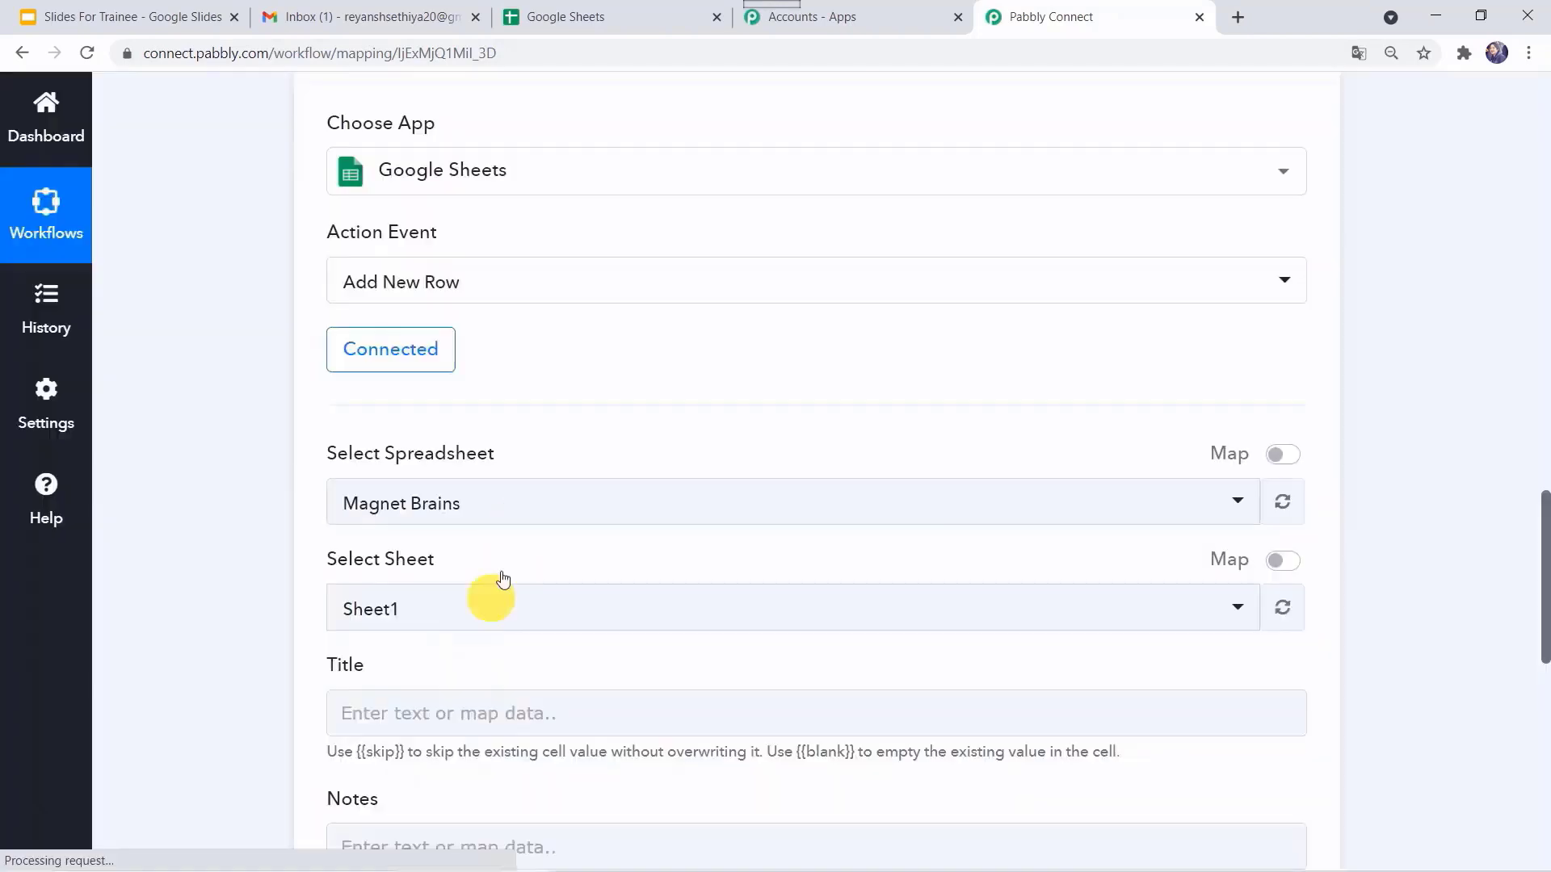
Reopen the Magnet Brains Demo spreadsheet in Google Sheets and return to the Pabbly Connect workflow.
{"action": "left_click", "coordinate": [642, 15]}
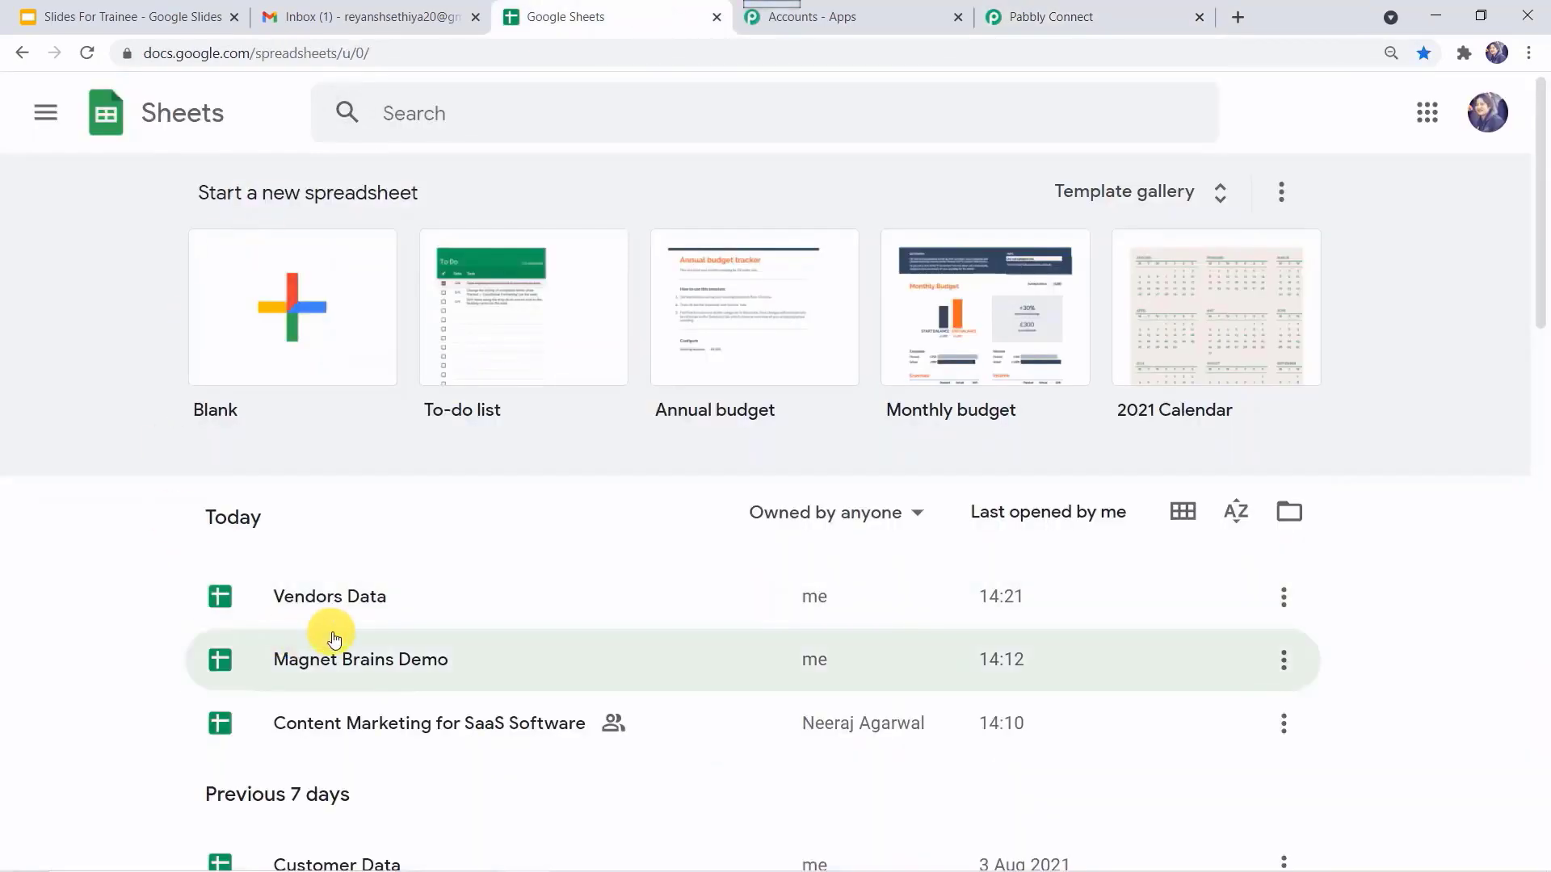
{"action": "left_click", "coordinate": [320, 661]}
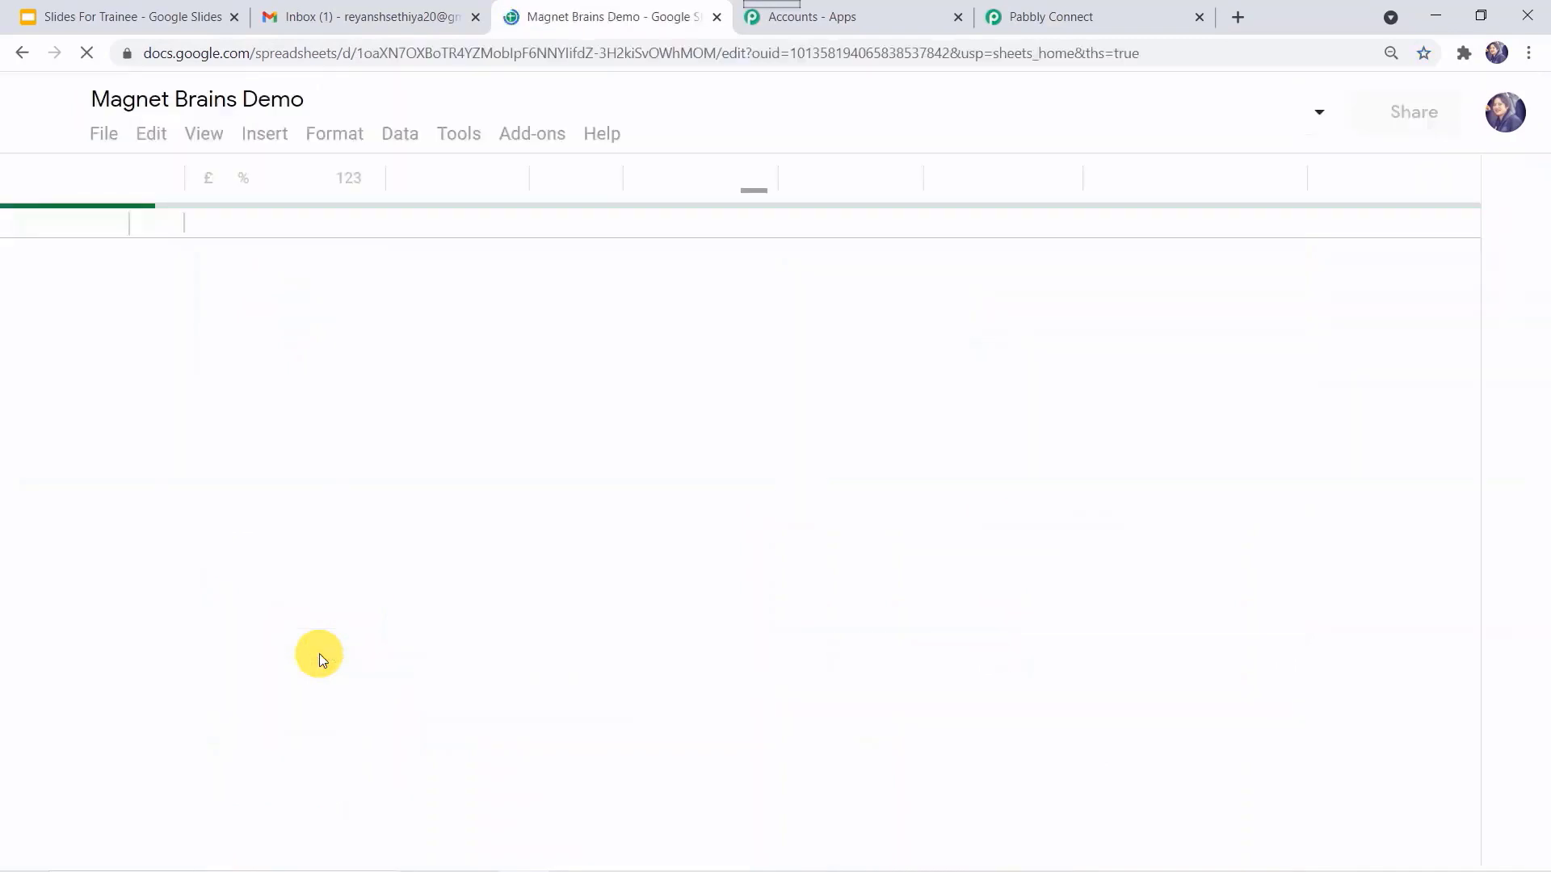
{"action": "left_click", "coordinate": [1071, 16]}
{"action": "scroll", "coordinate": [211, 583], "scroll_direction": "down", "scroll_amount": 2}
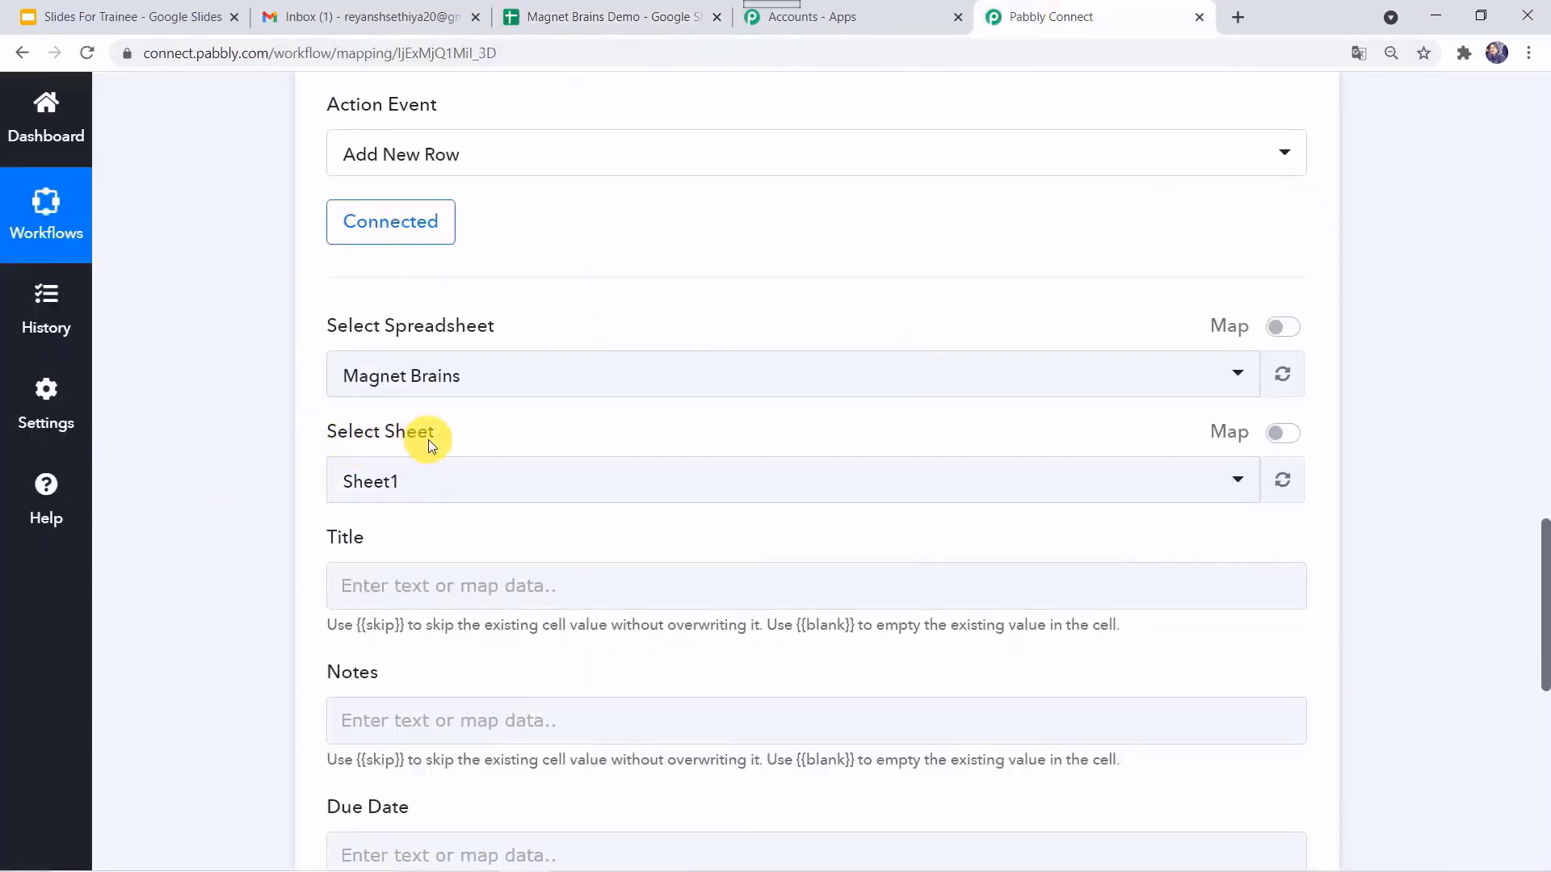
Check the sheet name in the Magnet Brains Demo spreadsheet and choose Sheet1 as the action's target sheet.
{"action": "left_click", "coordinate": [611, 11]}
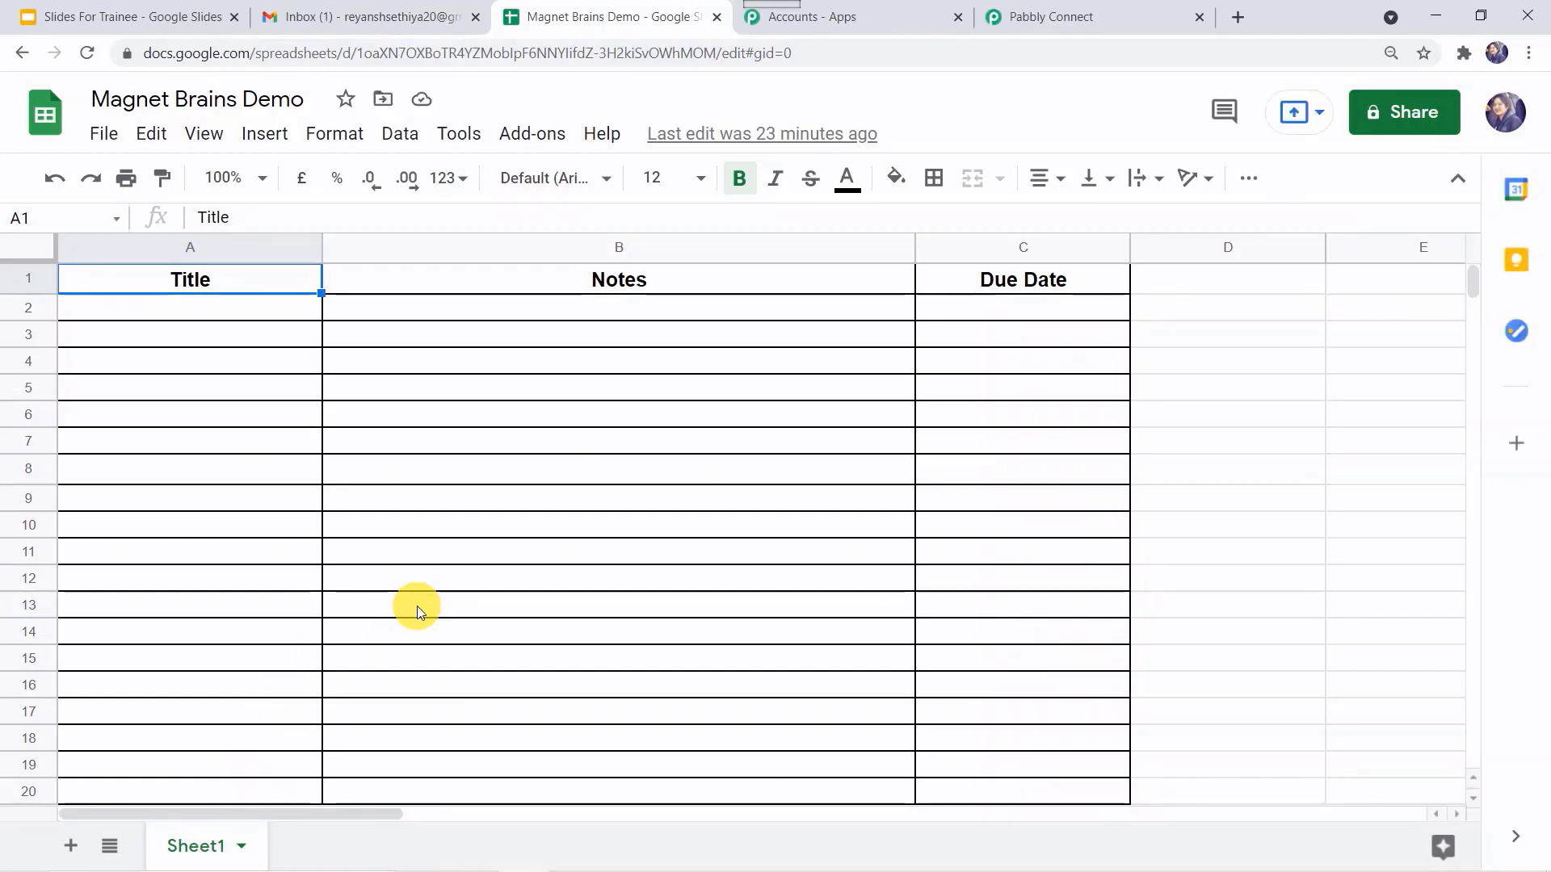
{"action": "left_click", "coordinate": [1077, 9]}
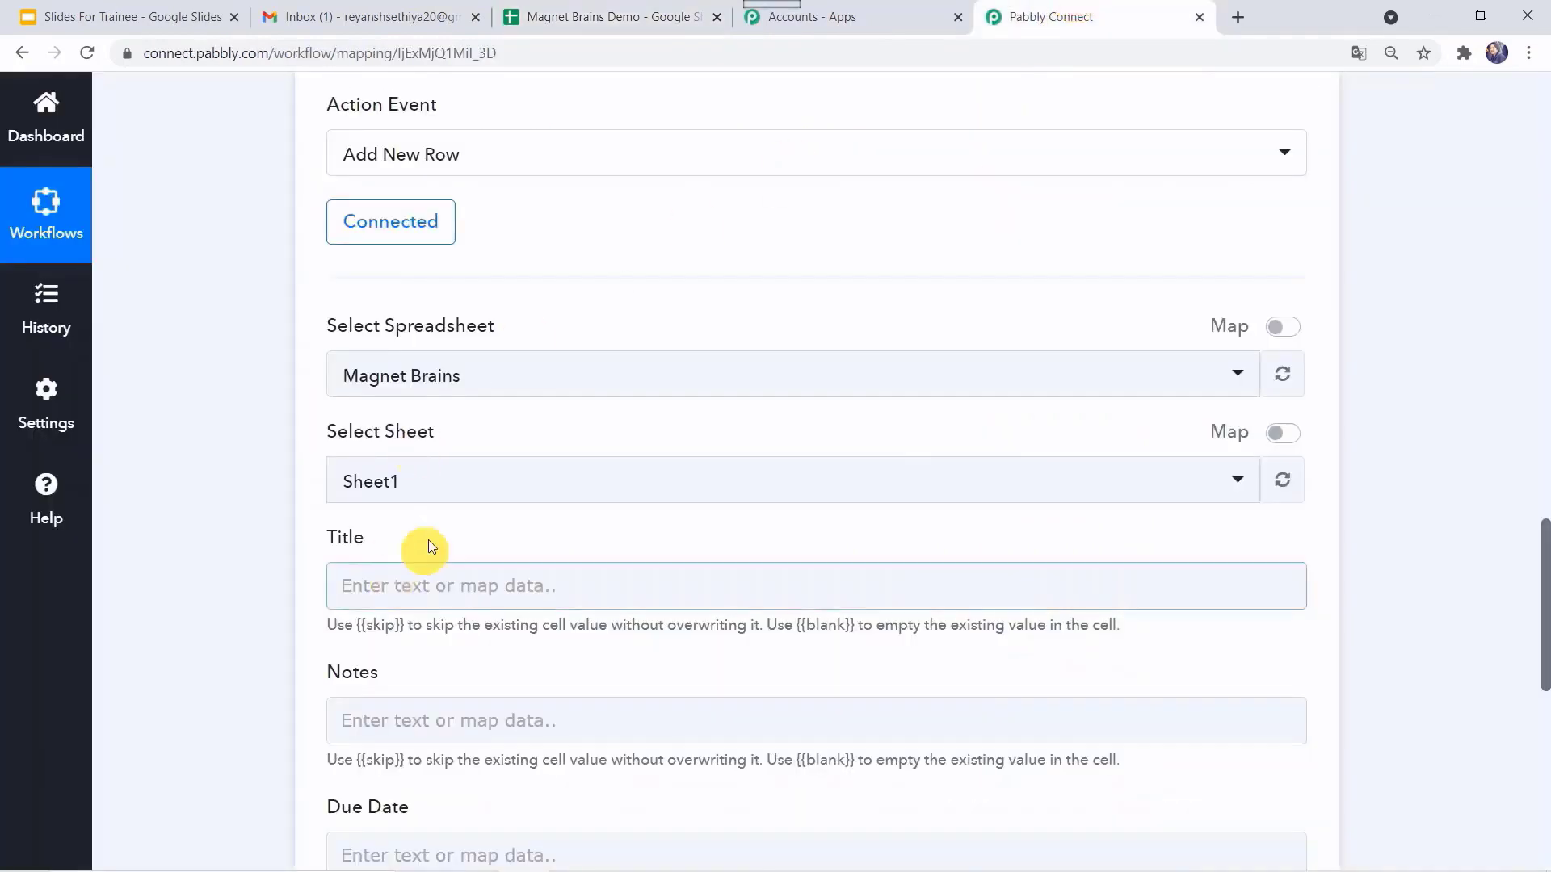
{"action": "left_click", "coordinate": [502, 483]}
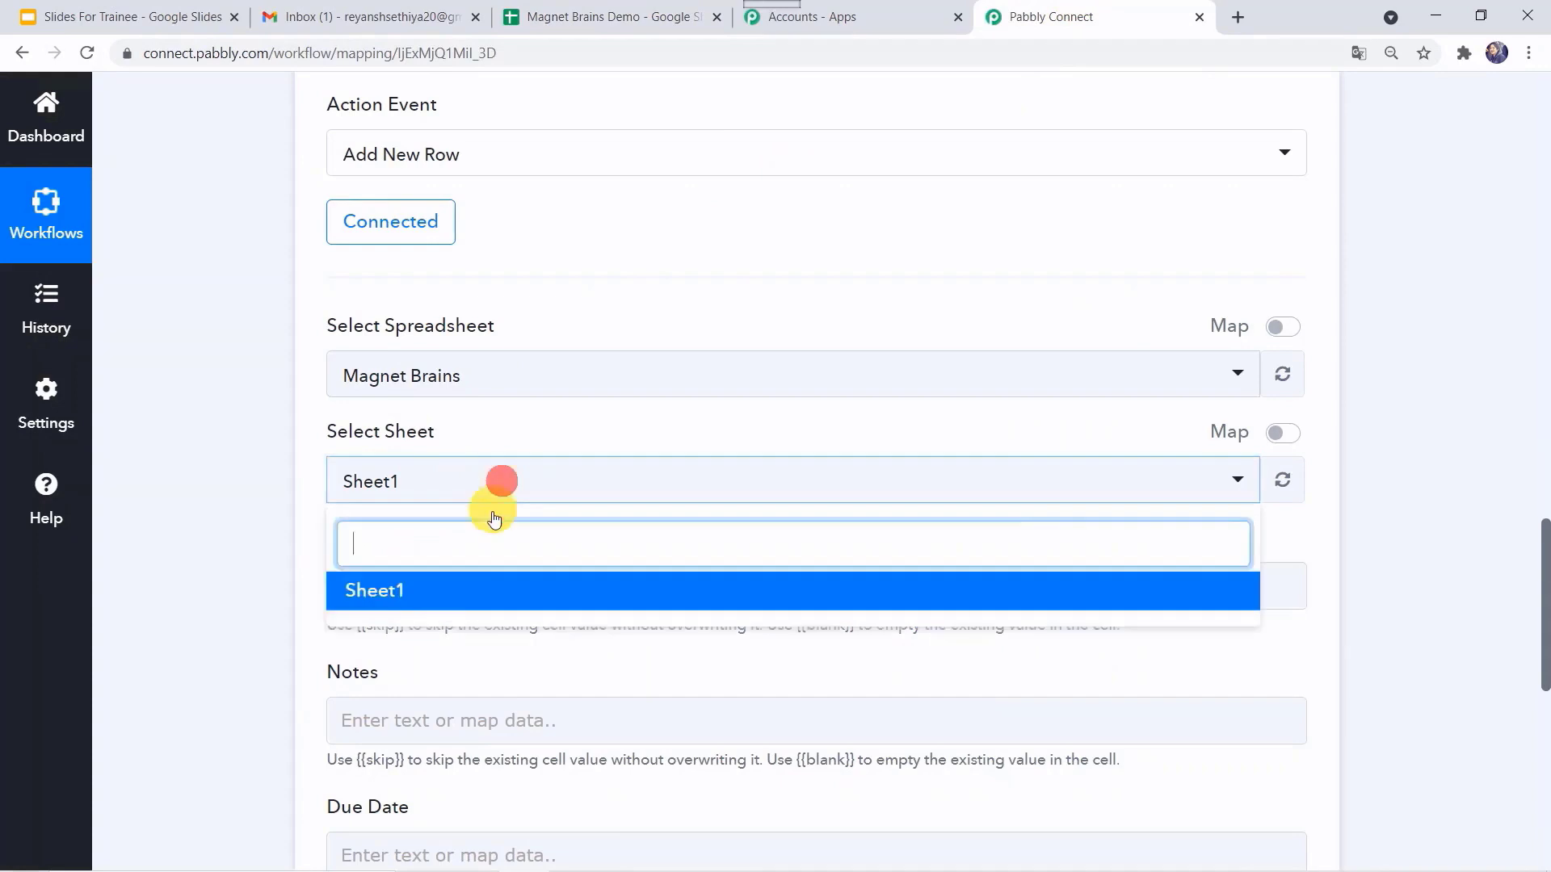
{"action": "left_click", "coordinate": [474, 608]}
{"action": "left_click", "coordinate": [268, 624]}
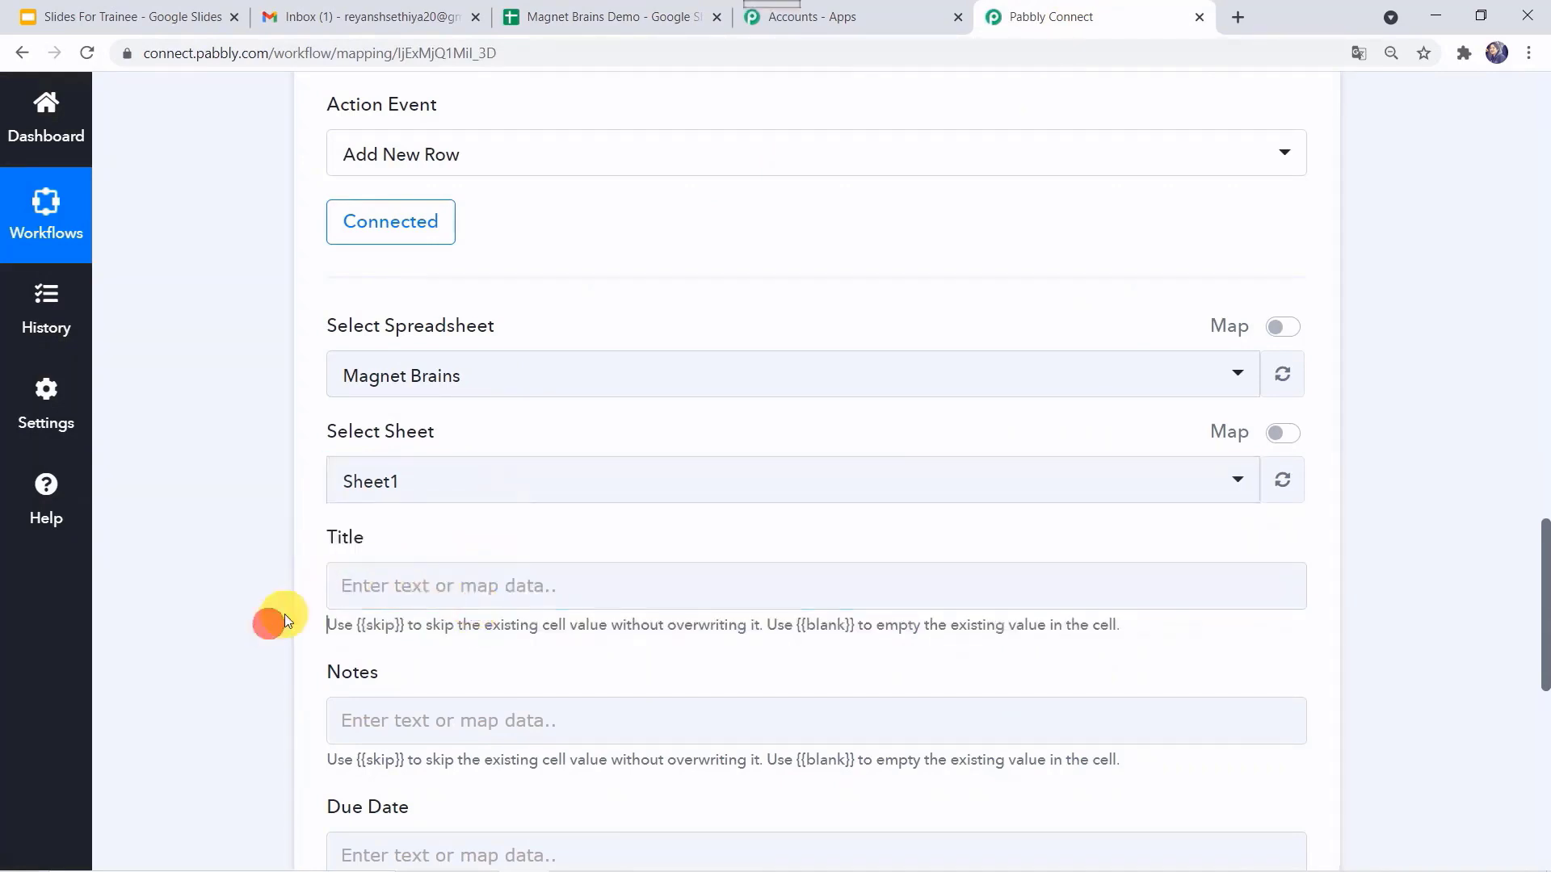
Compare the action's column fields with the spreadsheet headings, the Gmail task and the Google Tasks trigger response.
{"action": "scroll", "coordinate": [214, 602], "scroll_direction": "down", "scroll_amount": 2}
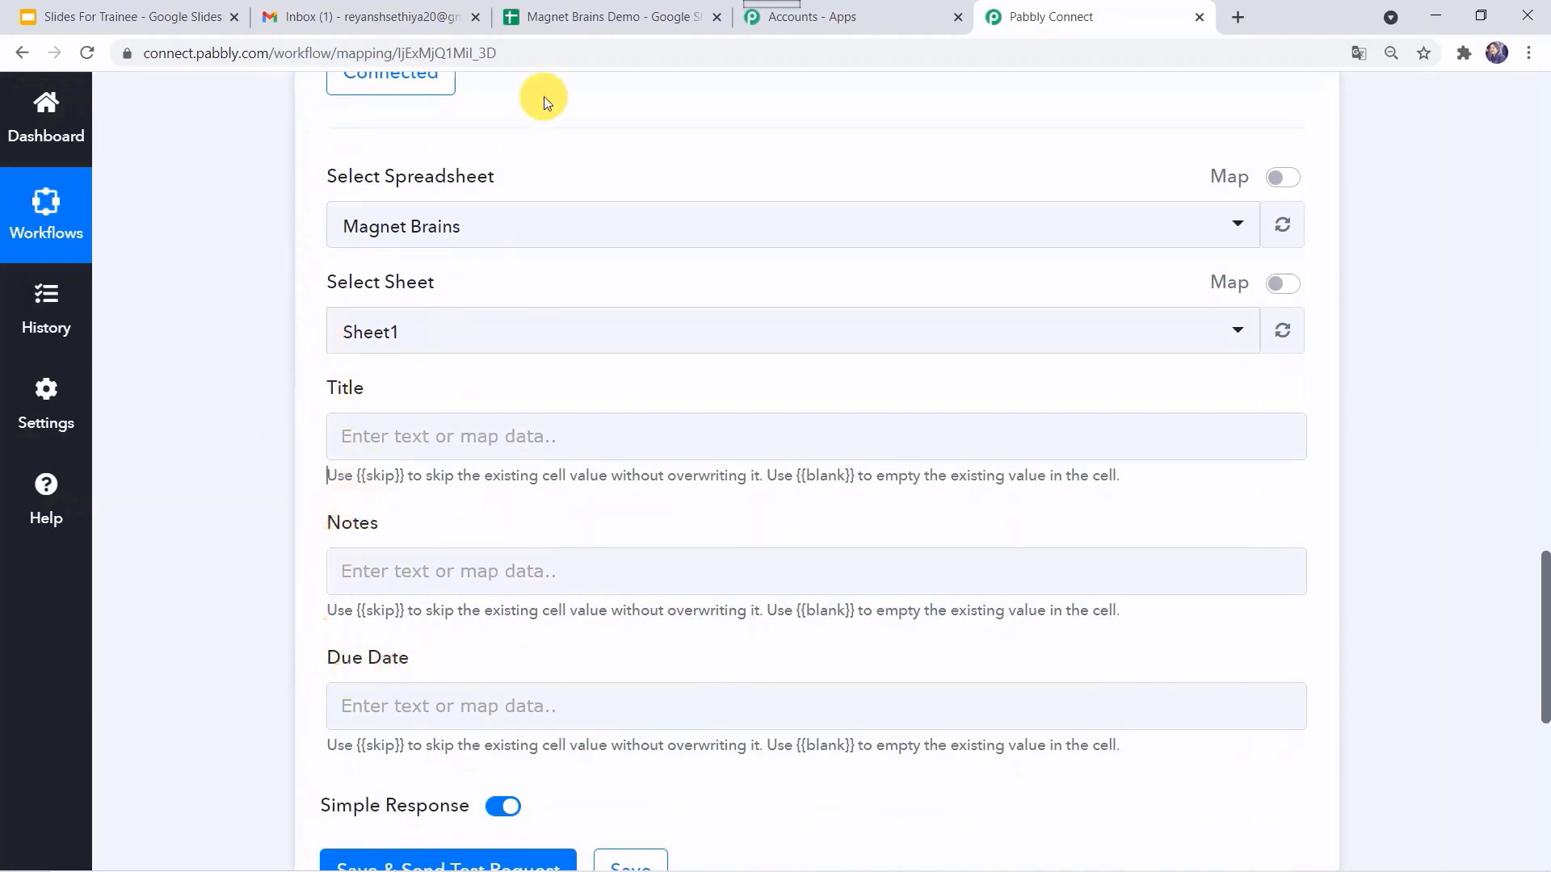
{"action": "left_click", "coordinate": [569, 17]}
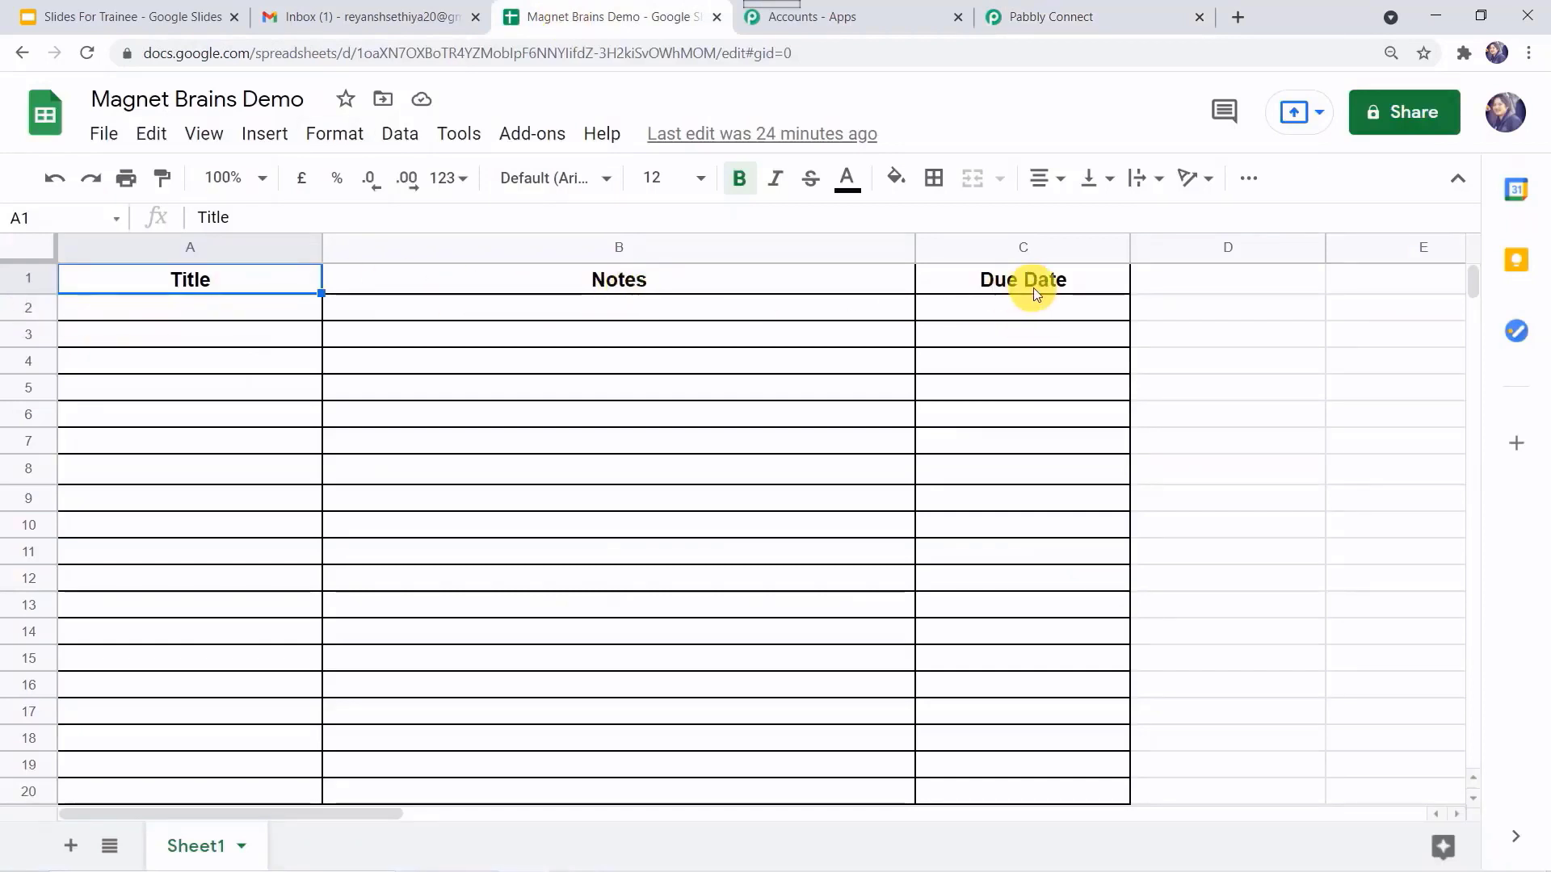
{"action": "left_click", "coordinate": [373, 21]}
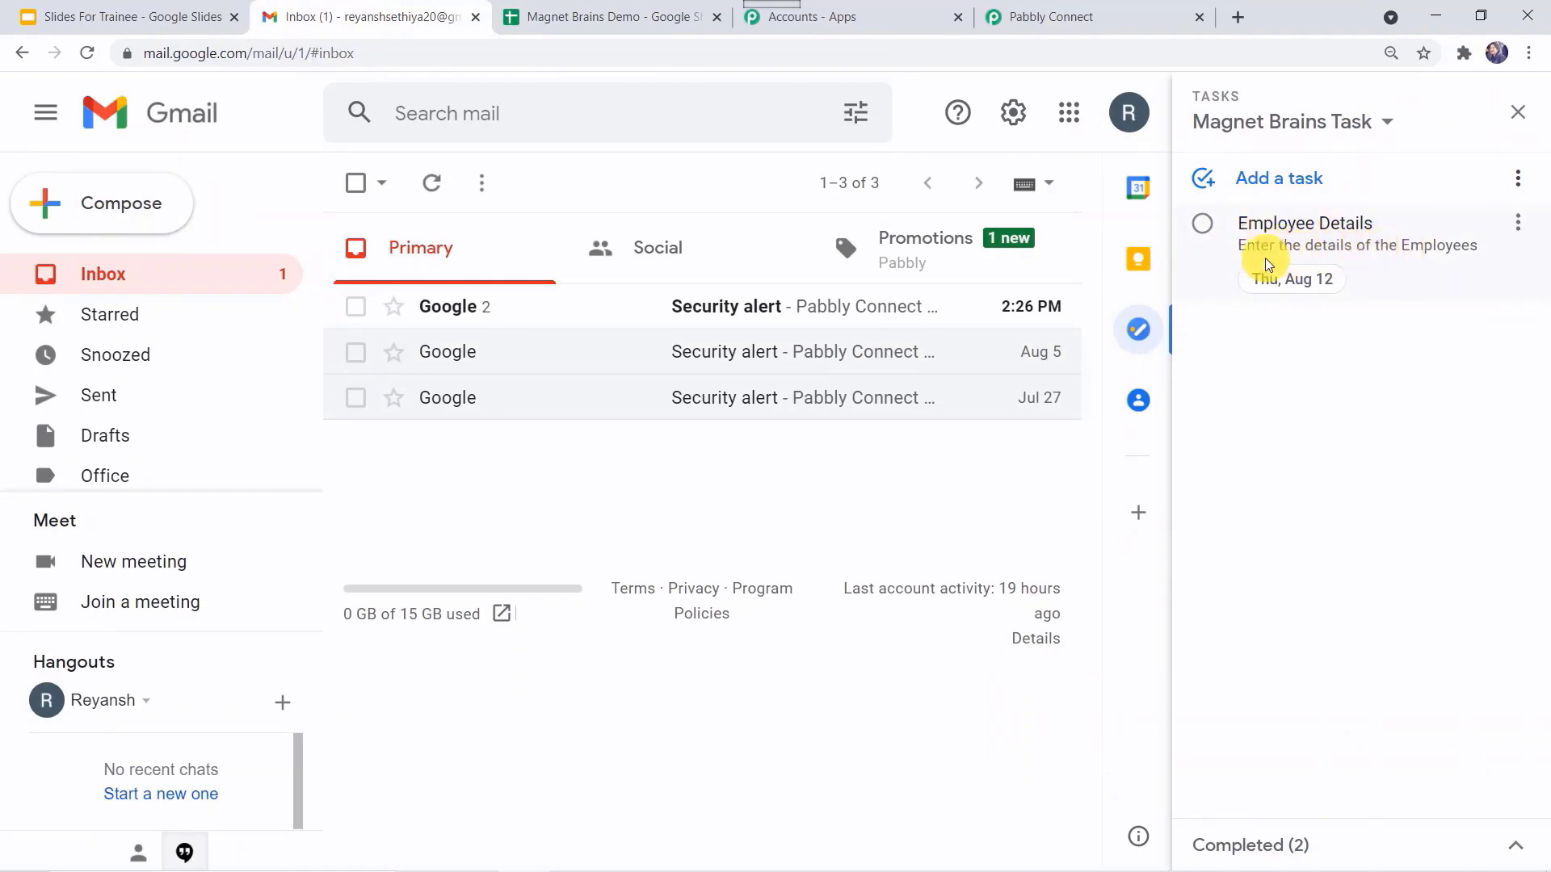
{"action": "left_click", "coordinate": [1107, 17]}
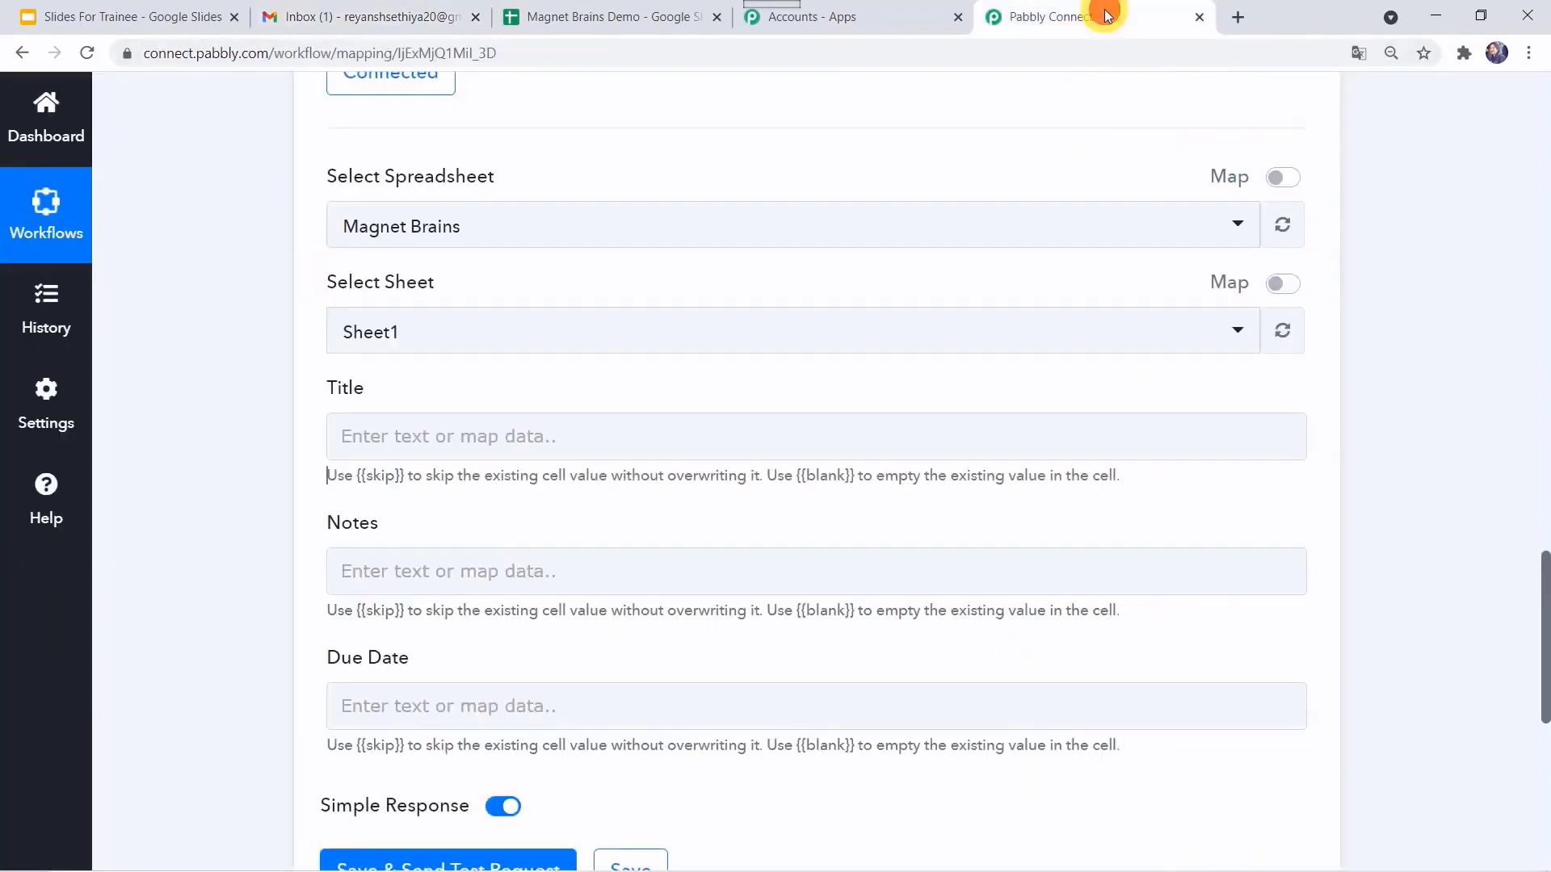
{"action": "scroll", "coordinate": [235, 418], "scroll_direction": "up", "scroll_amount": 5}
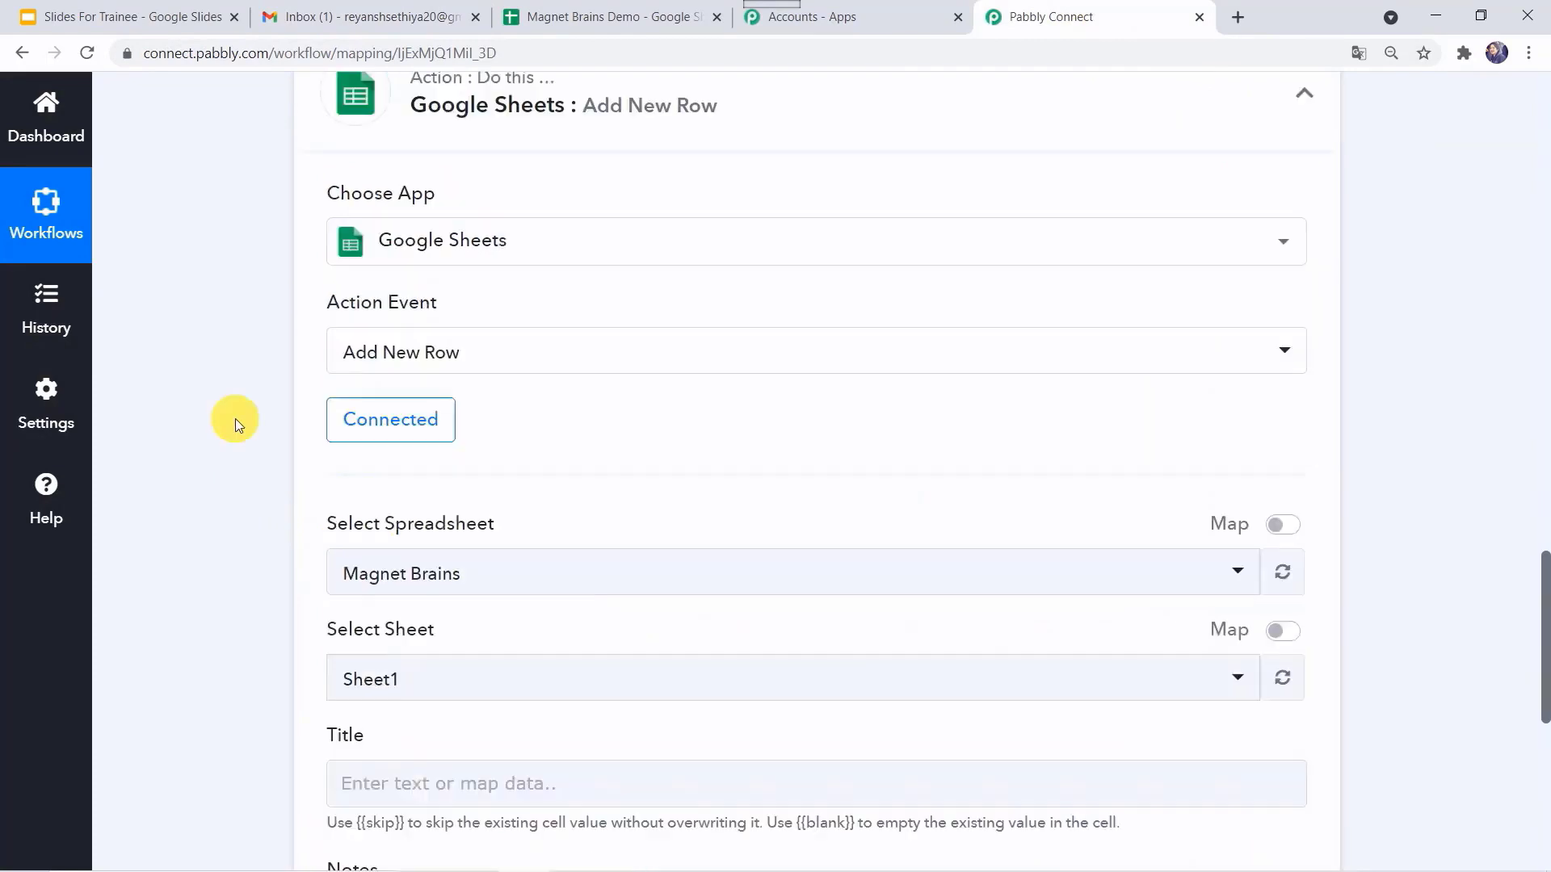
{"action": "scroll", "coordinate": [235, 418], "scroll_direction": "up", "scroll_amount": 10}
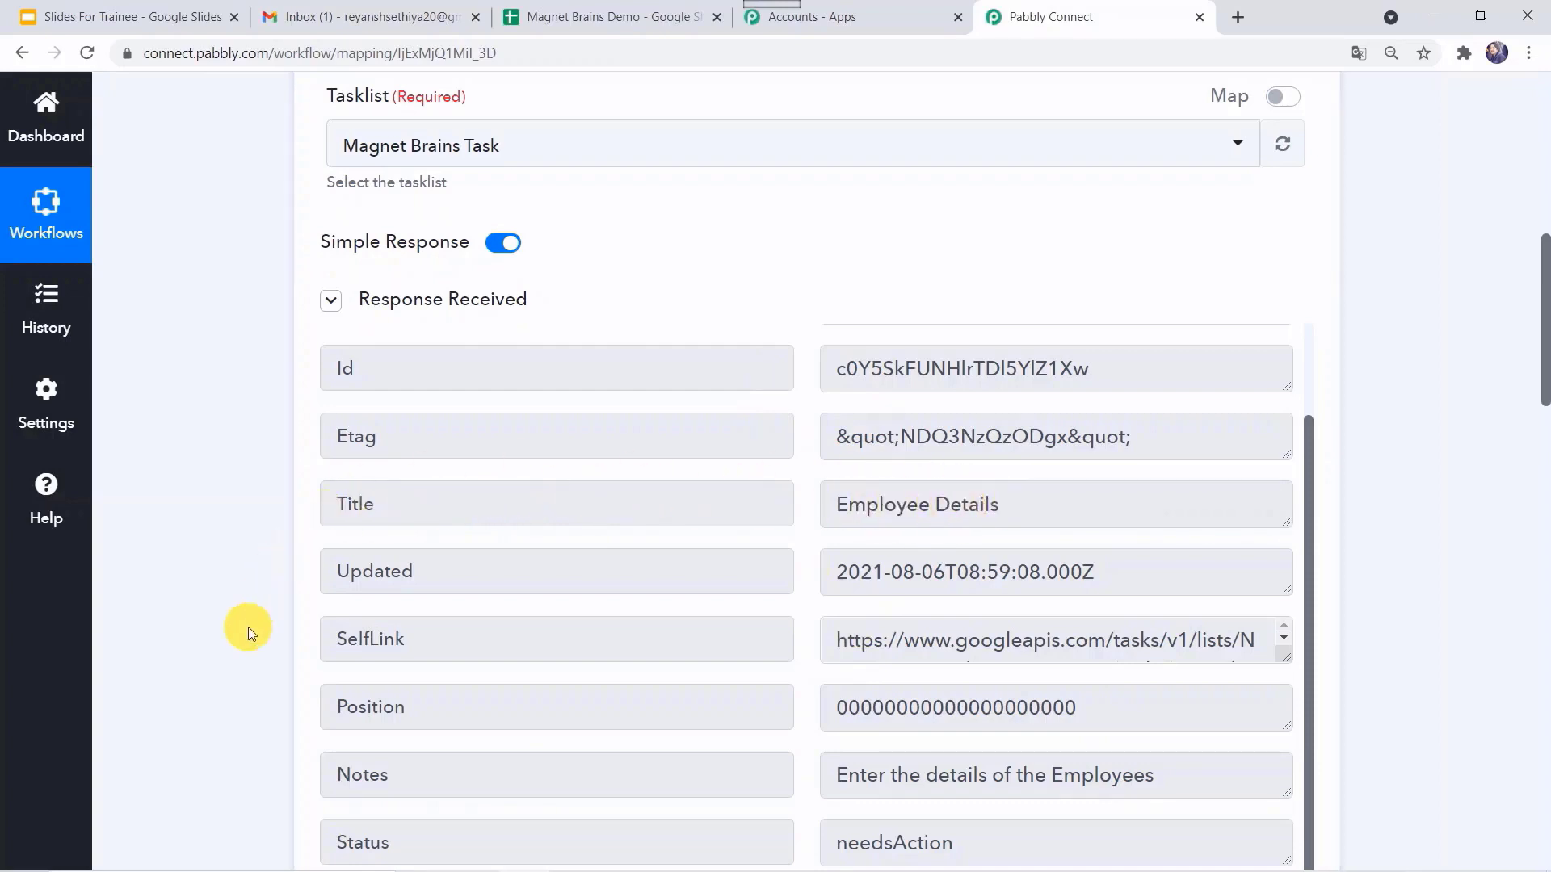
{"action": "scroll", "coordinate": [249, 626], "scroll_direction": "down", "scroll_amount": 3}
{"action": "scroll", "coordinate": [248, 626], "scroll_direction": "down", "scroll_amount": 10}
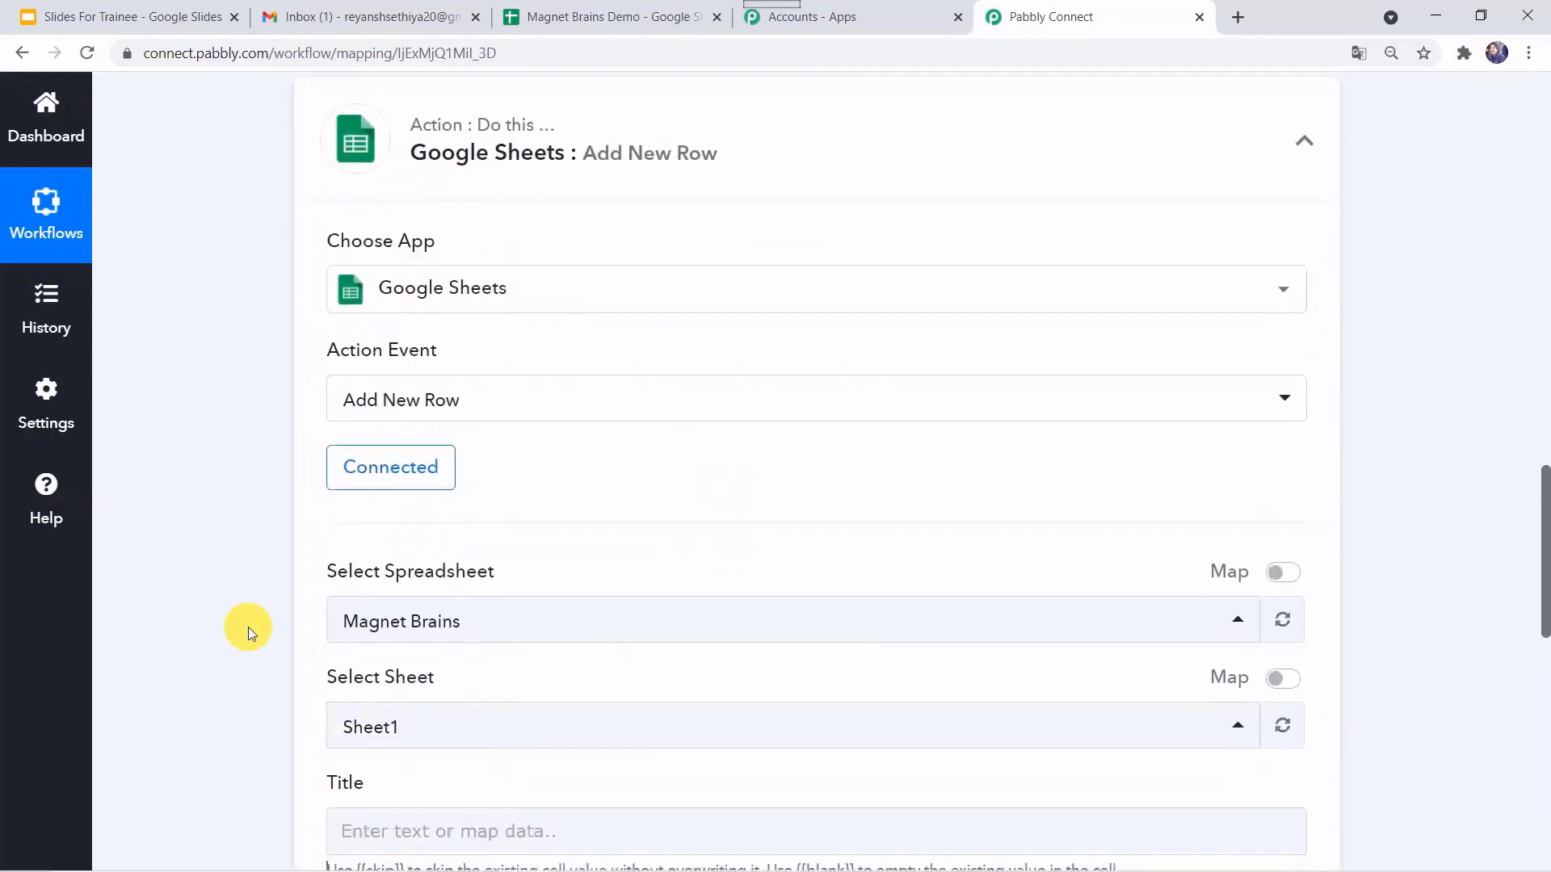
{"action": "scroll", "coordinate": [263, 730], "scroll_direction": "down", "scroll_amount": 2}
Map the action's Title field to the Title value from the Google Tasks: New Task step.
{"action": "left_click", "coordinate": [399, 679]}
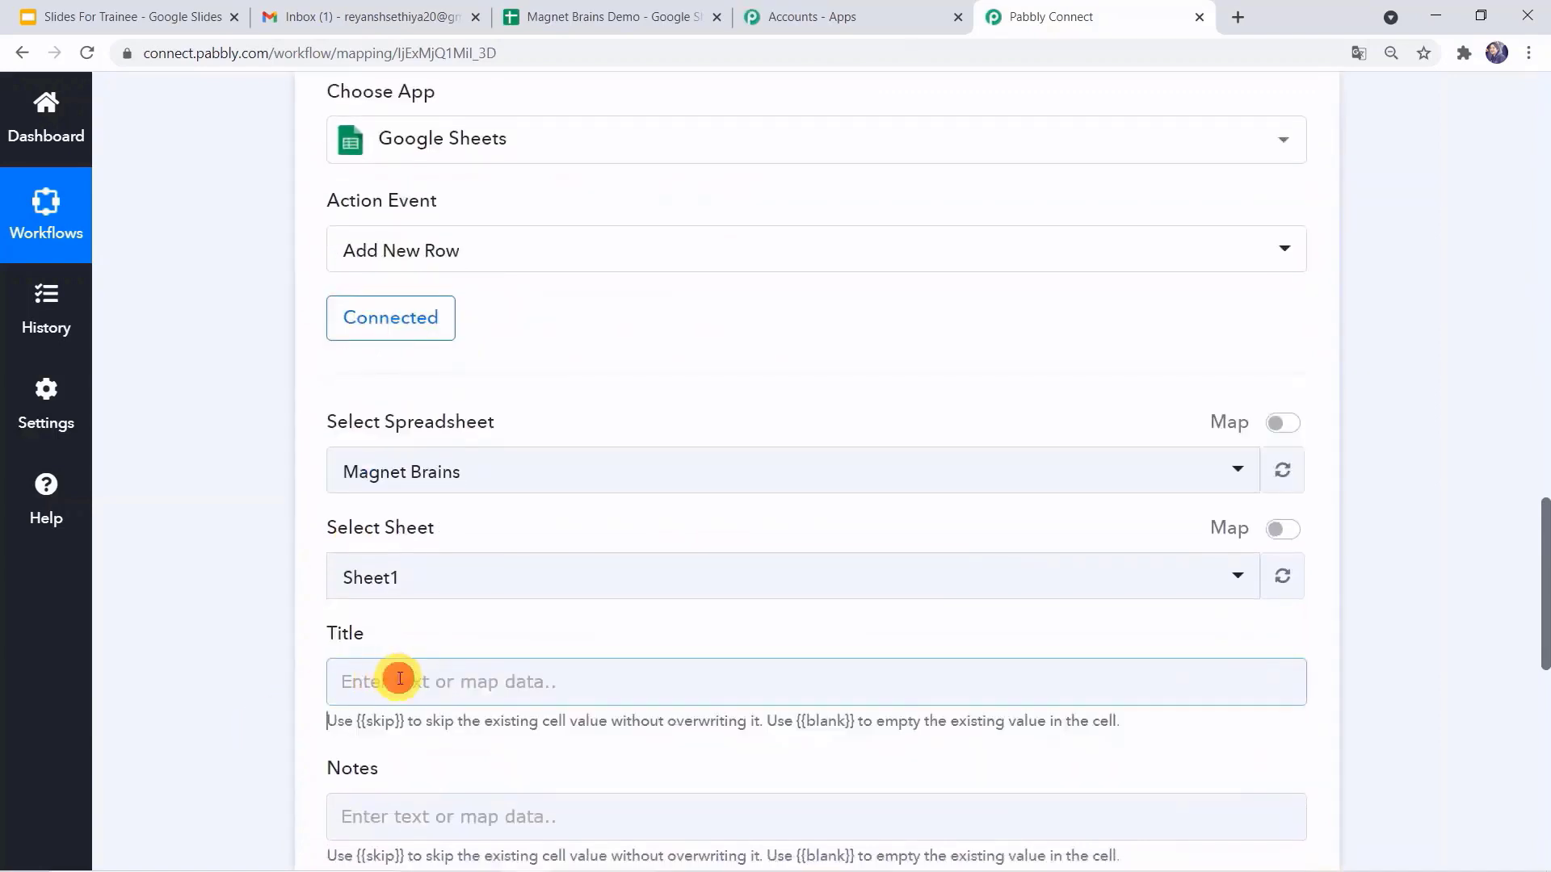
{"action": "scroll", "coordinate": [481, 571], "scroll_direction": "down", "scroll_amount": 3}
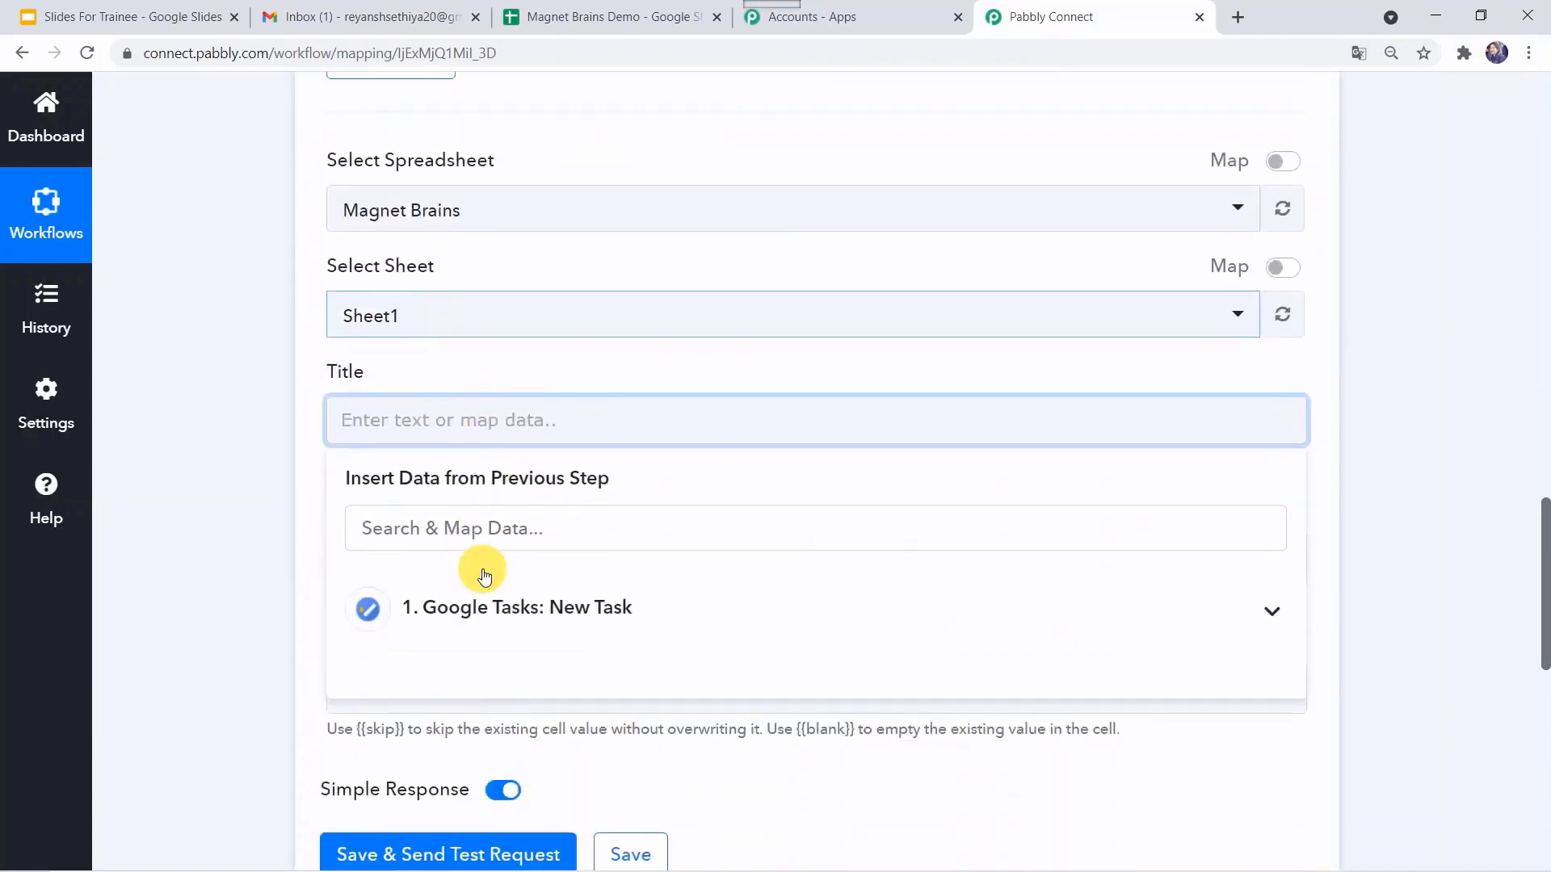
{"action": "left_click", "coordinate": [489, 612]}
{"action": "scroll", "coordinate": [208, 706], "scroll_direction": "down", "scroll_amount": 2}
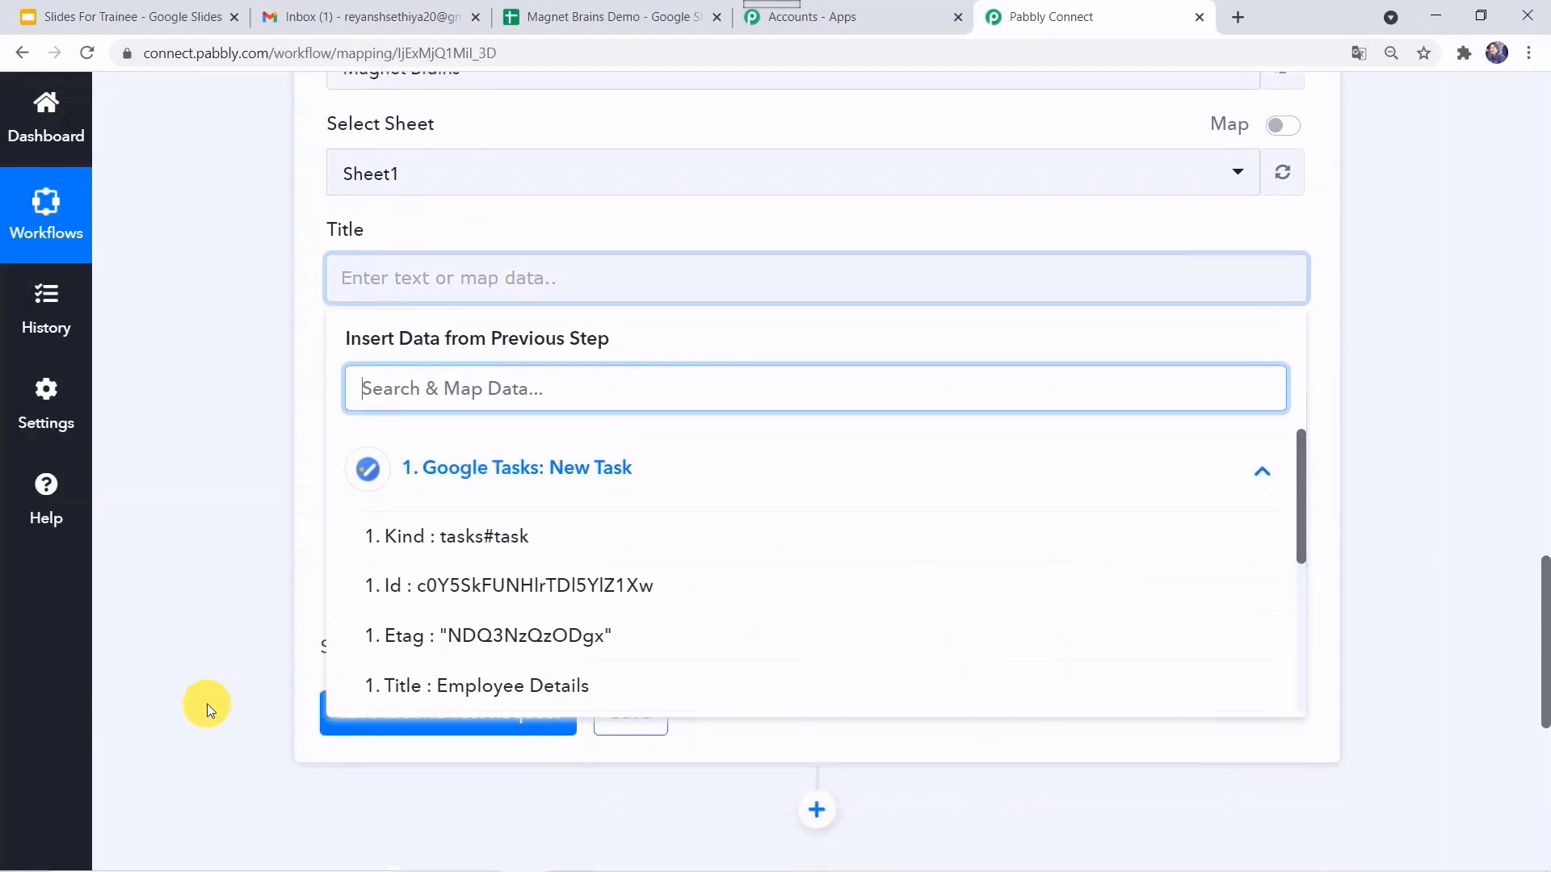
{"action": "left_click", "coordinate": [484, 674]}
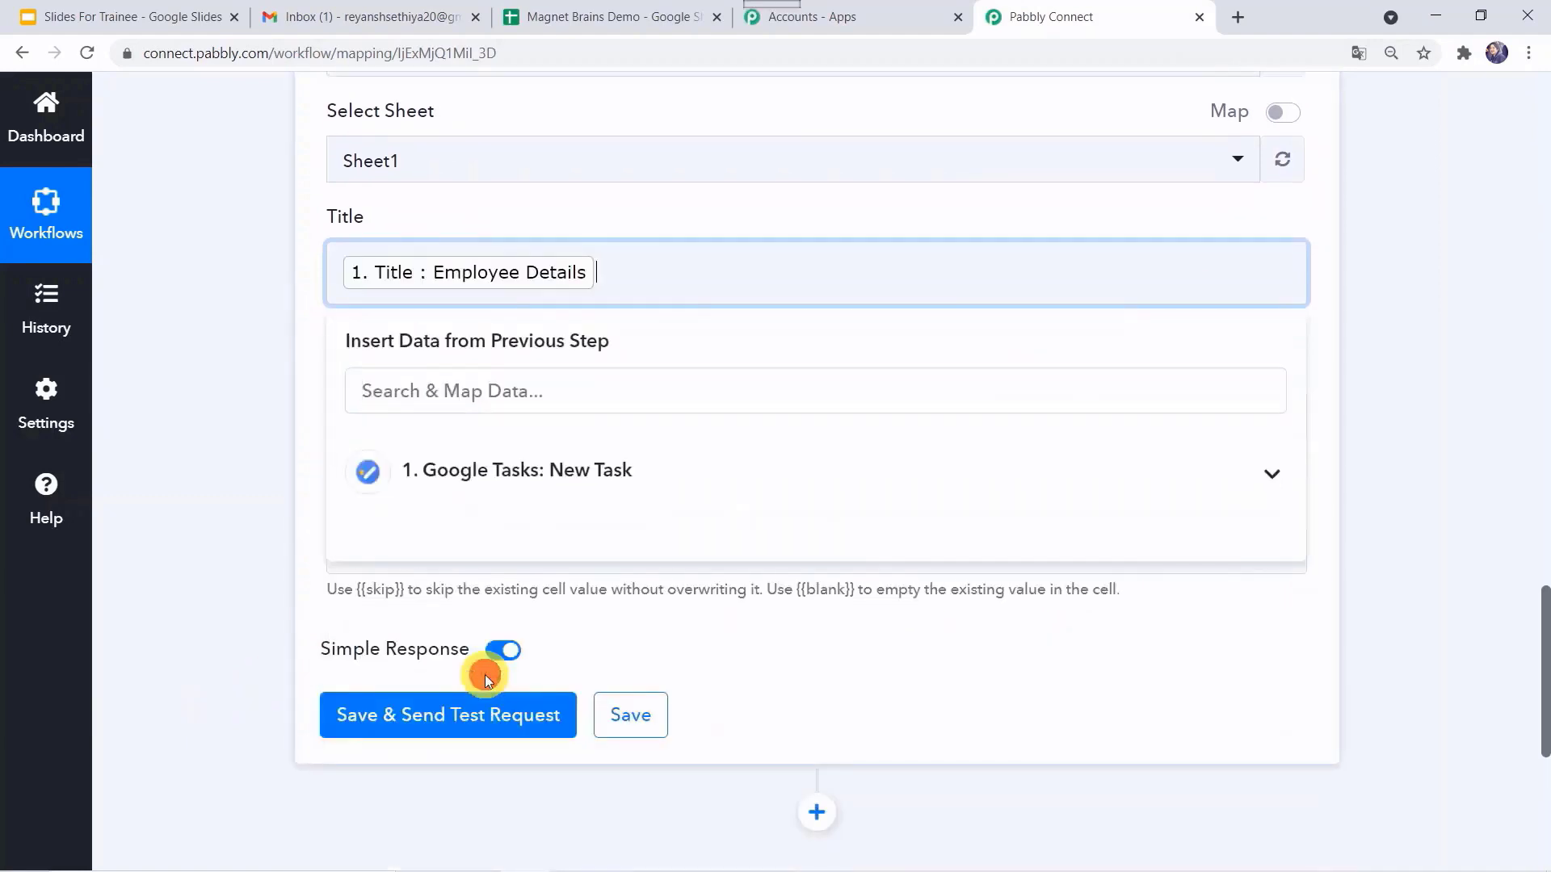
{"action": "left_click", "coordinate": [176, 541]}
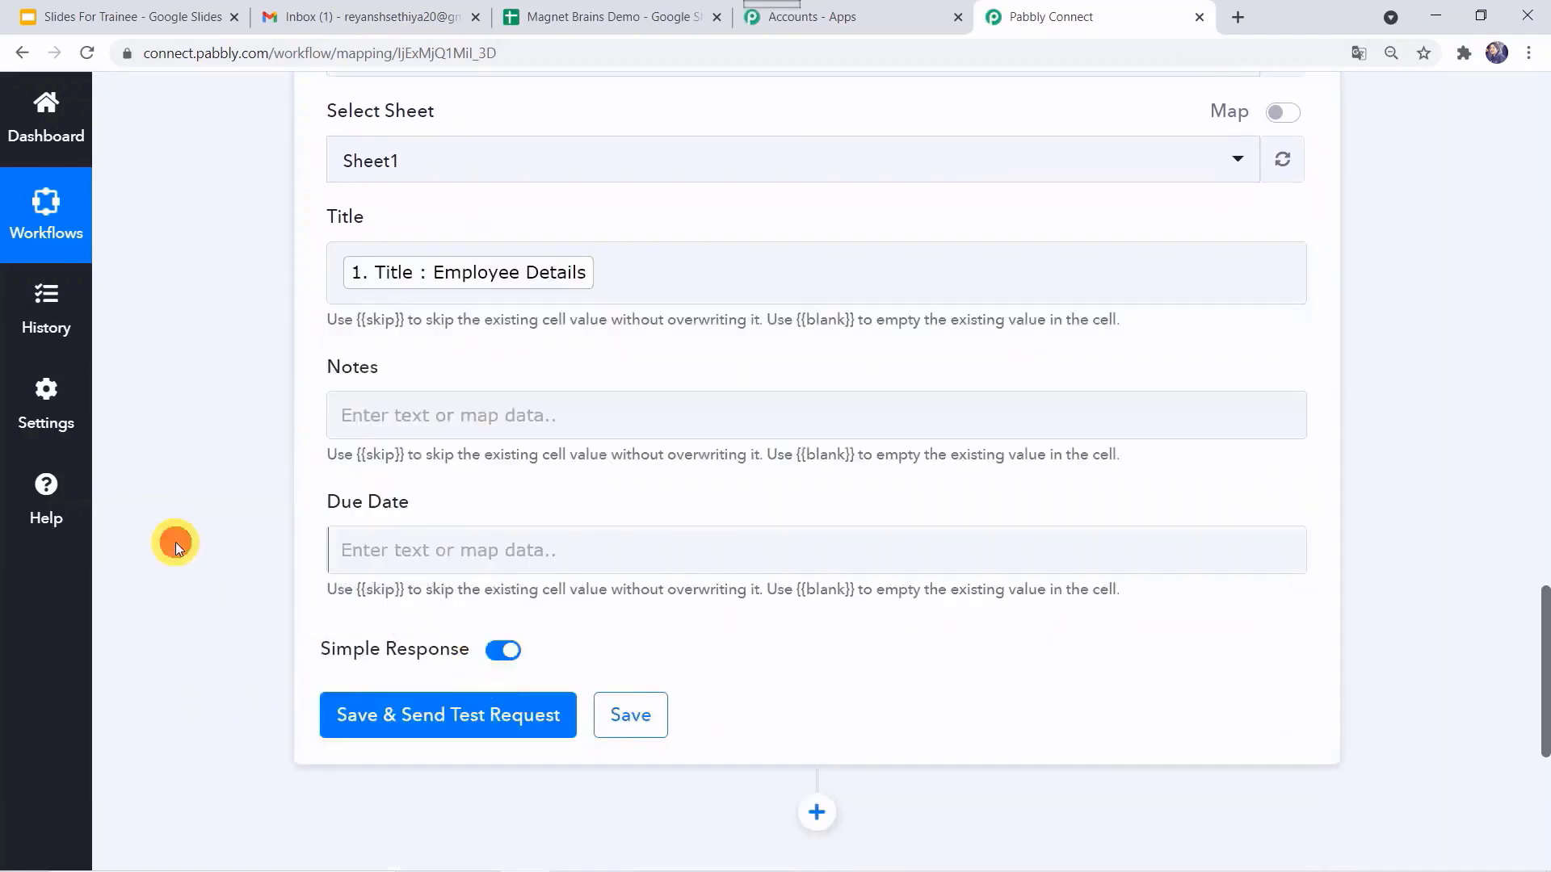
Map the action's Notes field to the Notes value from the Google Tasks: New Task step.
{"action": "left_click", "coordinate": [372, 426]}
{"action": "scroll", "coordinate": [187, 534], "scroll_direction": "up", "scroll_amount": 10}
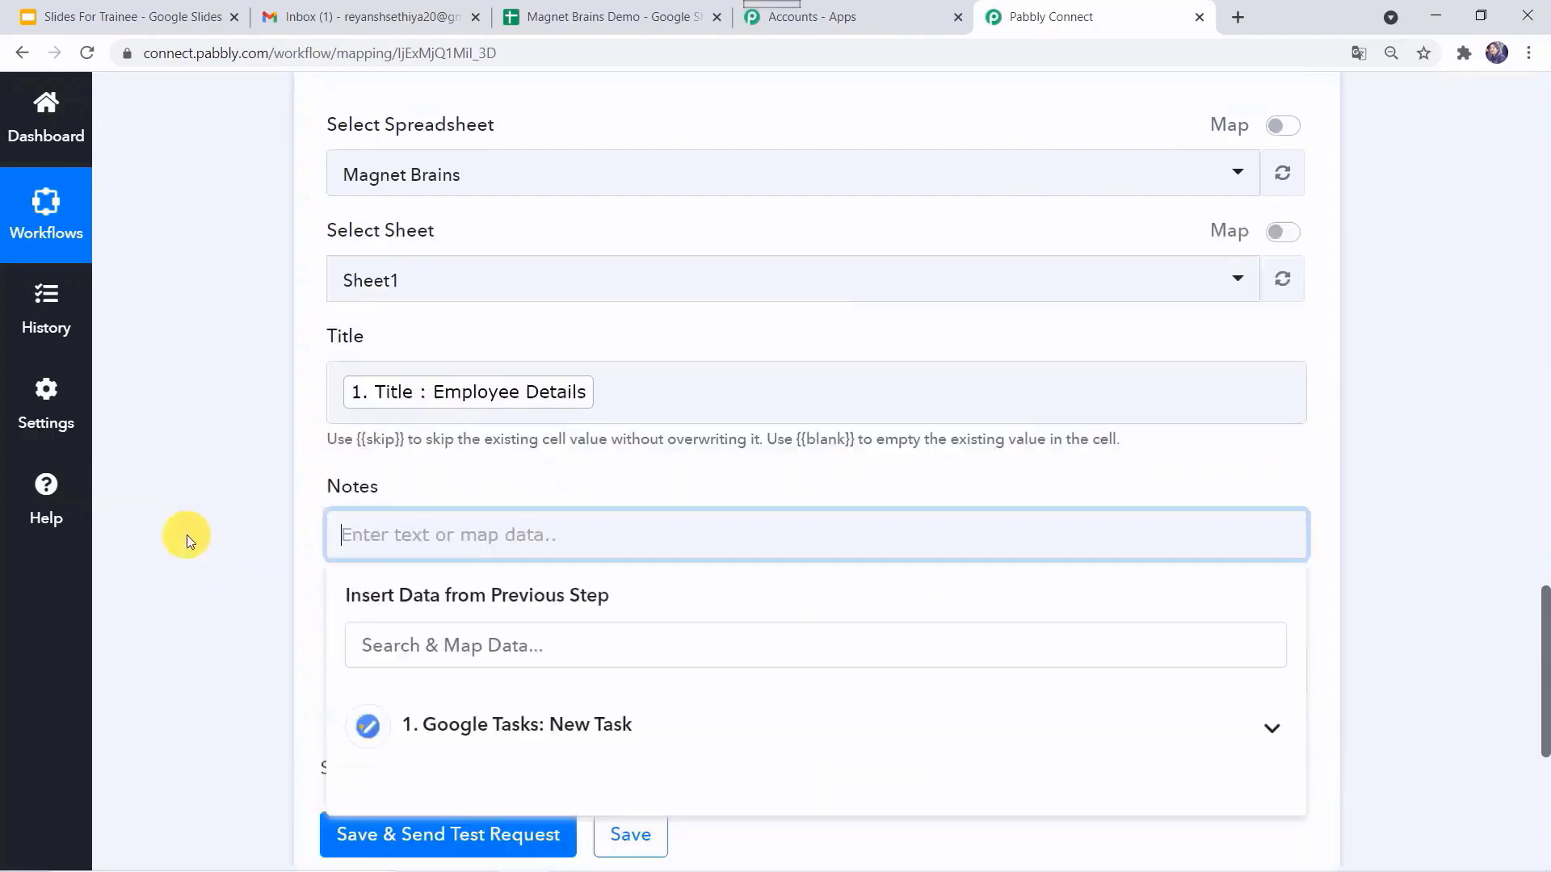
{"action": "scroll", "coordinate": [186, 534], "scroll_direction": "up", "scroll_amount": 5}
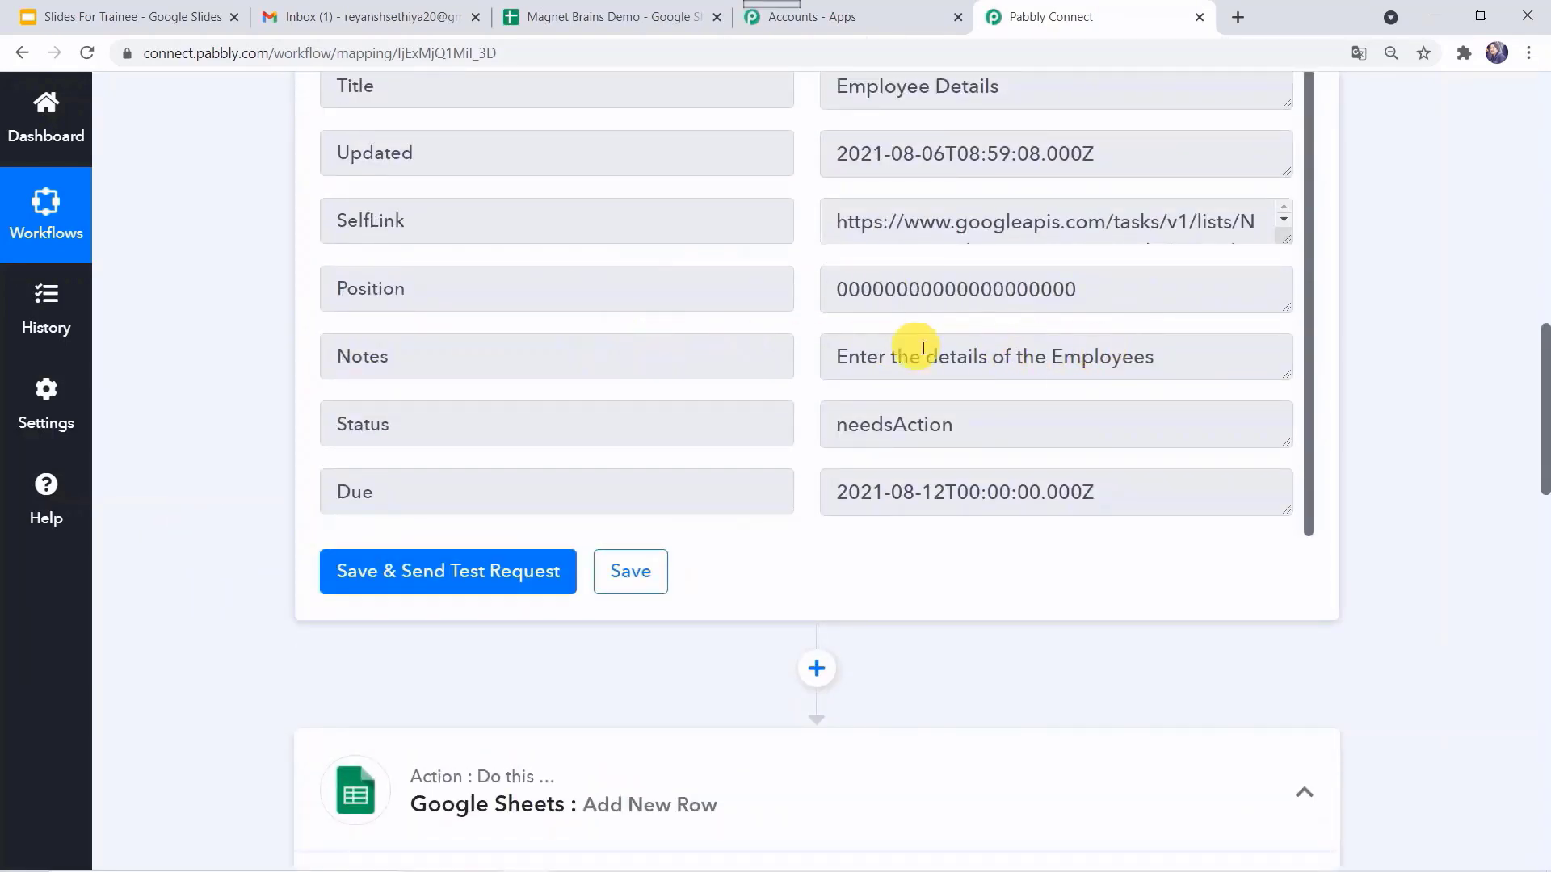
{"action": "scroll", "coordinate": [254, 709], "scroll_direction": "down", "scroll_amount": 13}
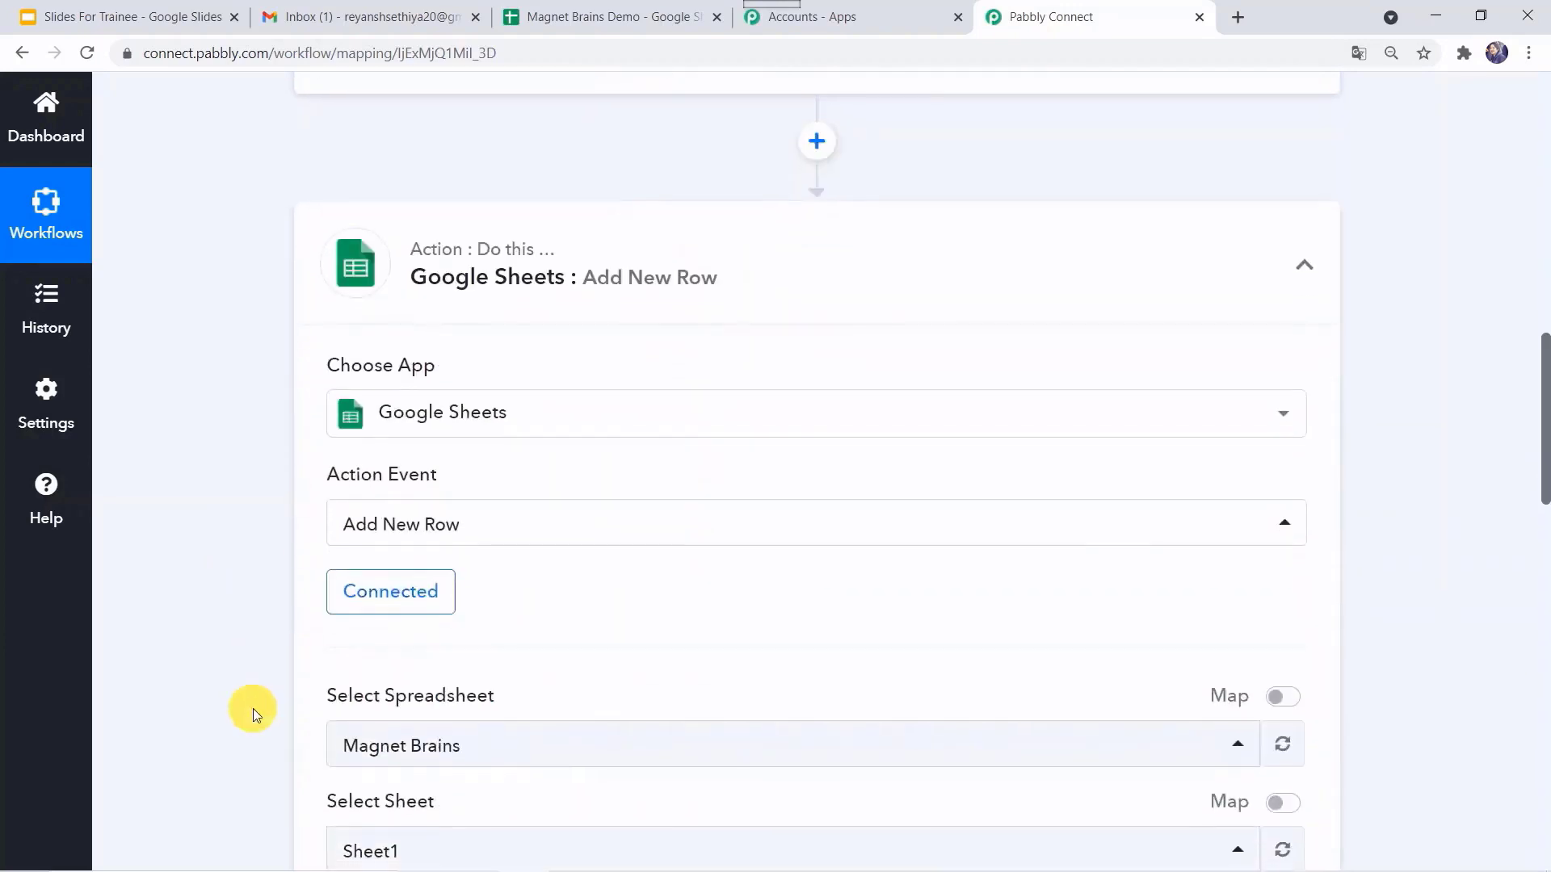
{"action": "scroll", "coordinate": [253, 709], "scroll_direction": "down", "scroll_amount": 2}
{"action": "left_click", "coordinate": [472, 632]}
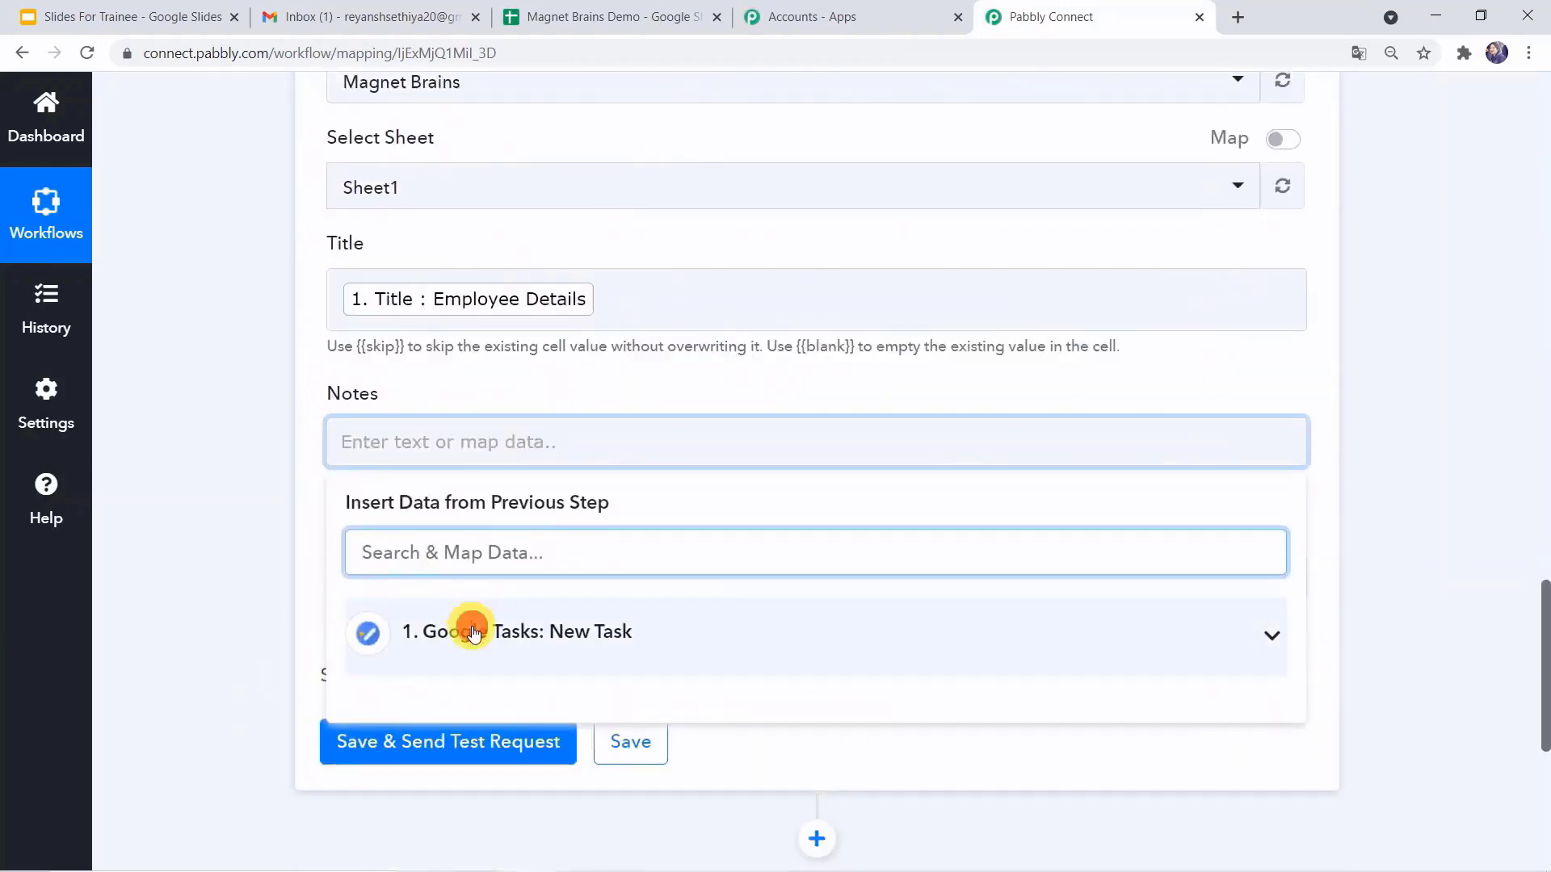
{"action": "scroll", "coordinate": [609, 436], "scroll_direction": "down", "scroll_amount": 4}
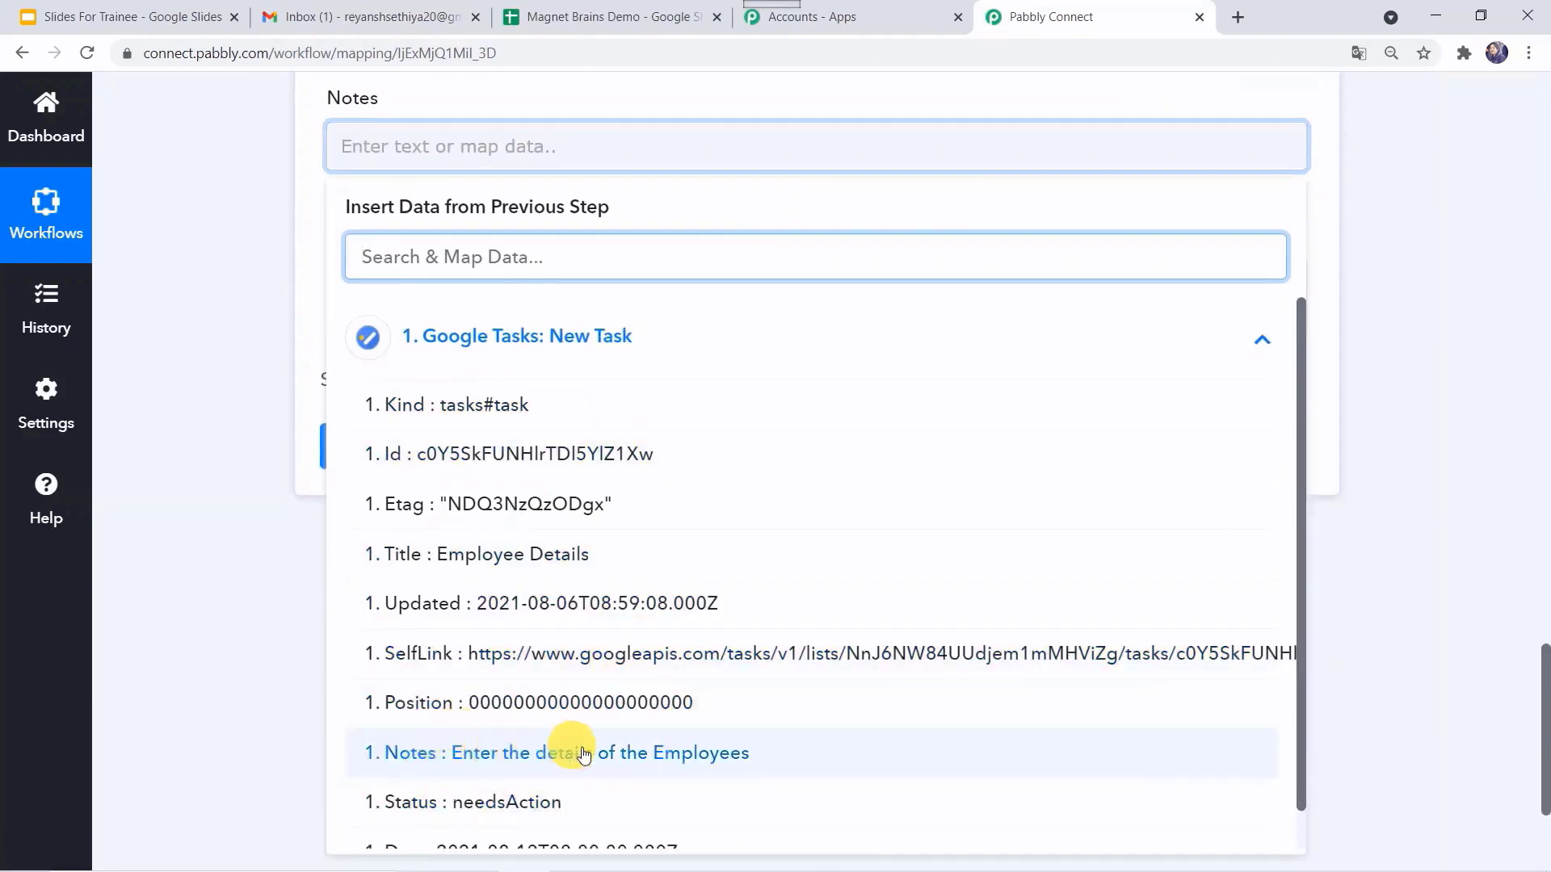
{"action": "left_click", "coordinate": [627, 759]}
{"action": "left_click", "coordinate": [190, 647]}
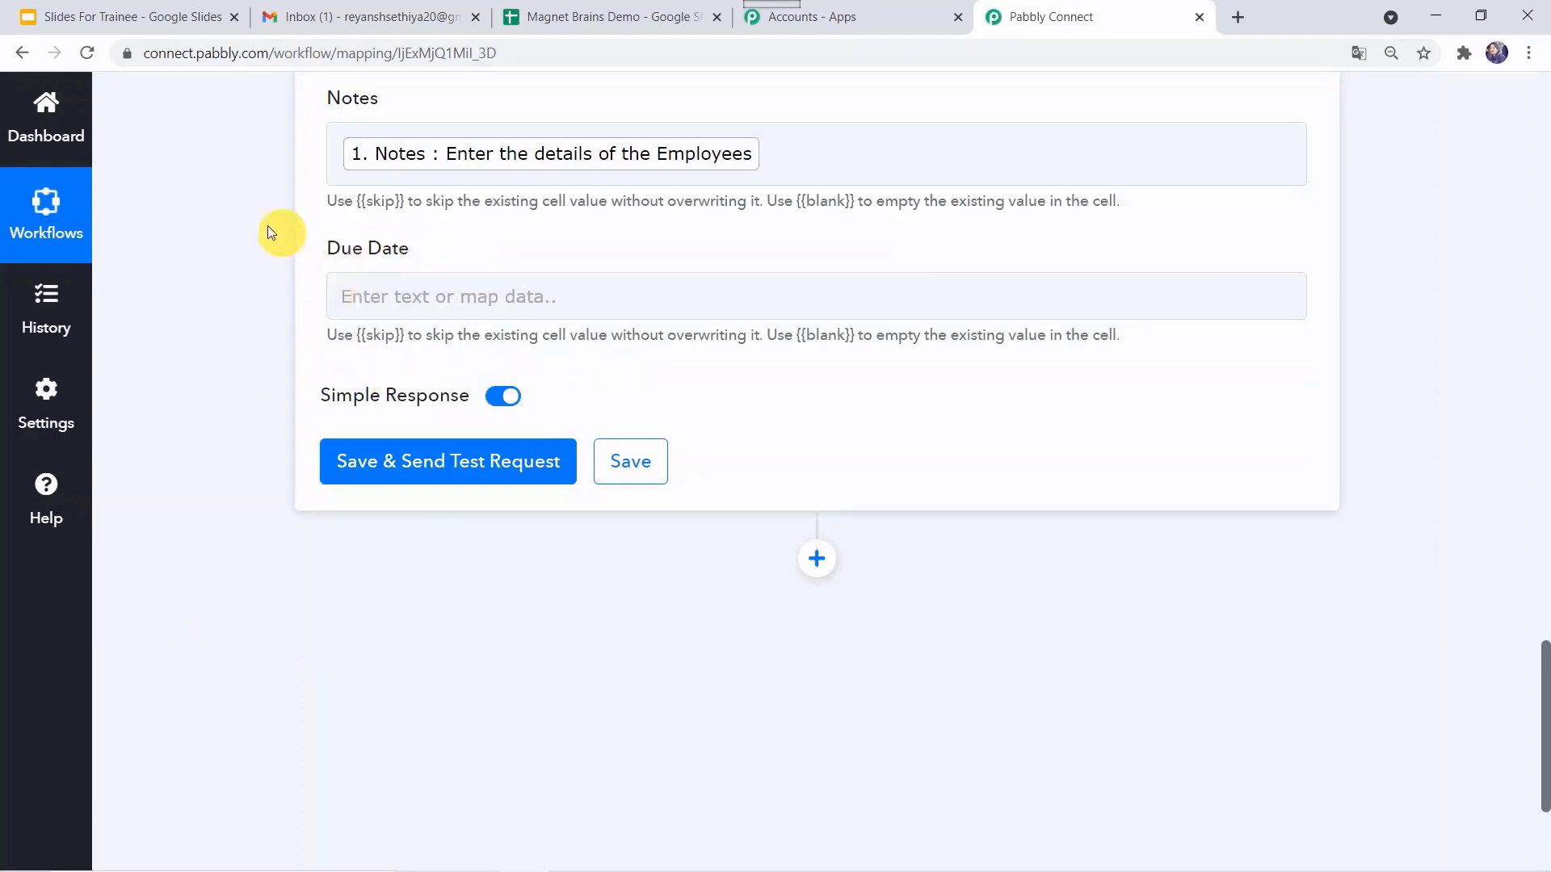
Map the action's Due Date field to the Due value from the Google Tasks: New Task step.
{"action": "scroll", "coordinate": [242, 226], "scroll_direction": "up", "scroll_amount": 1}
{"action": "scroll", "coordinate": [231, 220], "scroll_direction": "up", "scroll_amount": 10}
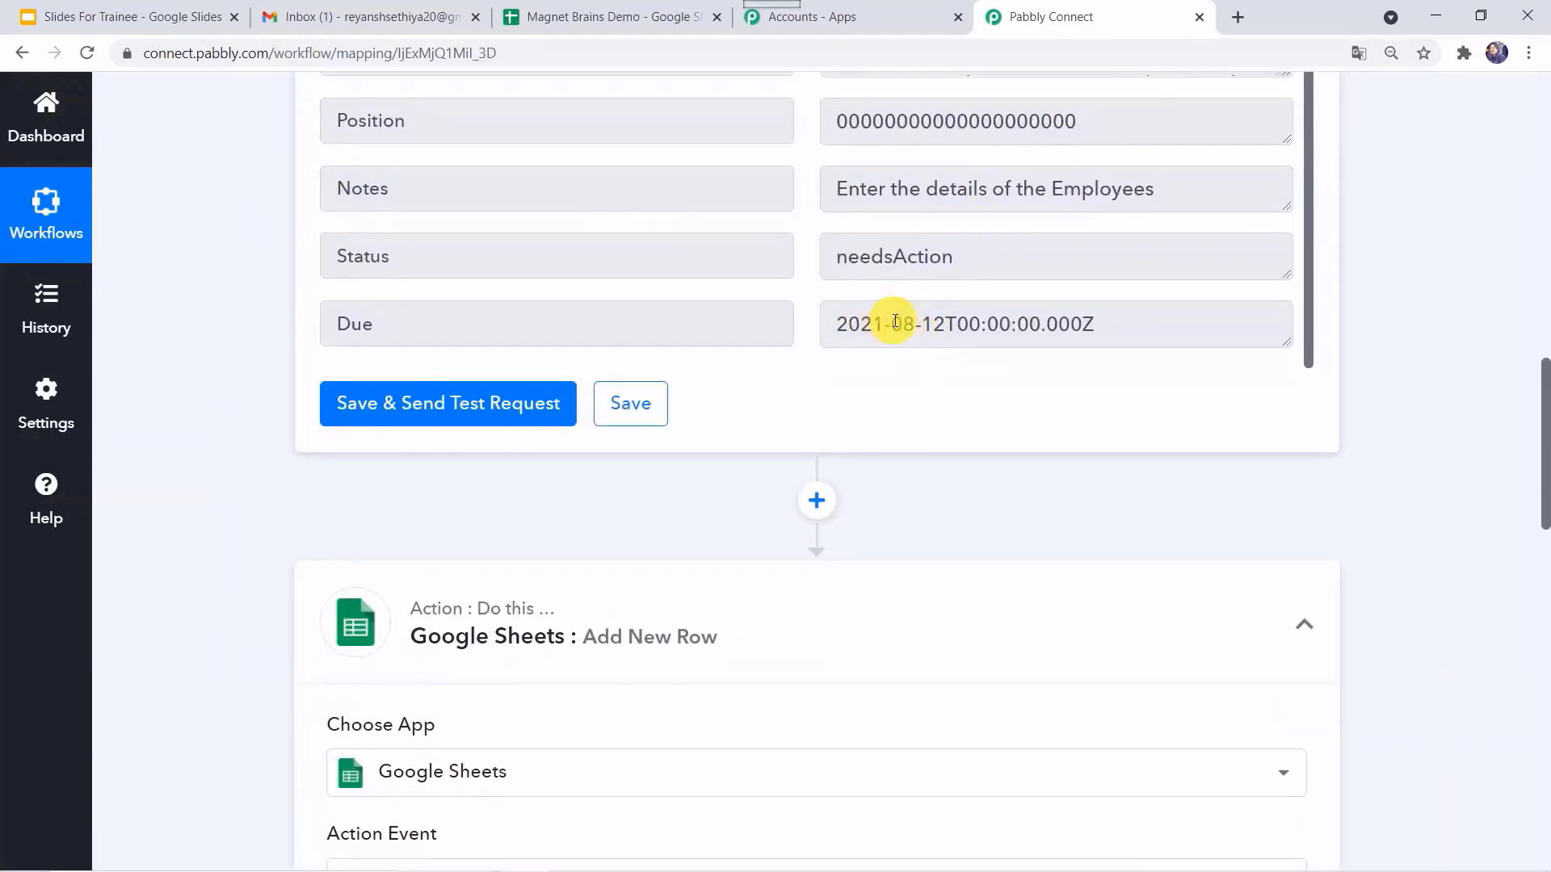
{"action": "scroll", "coordinate": [181, 633], "scroll_direction": "down", "scroll_amount": 10}
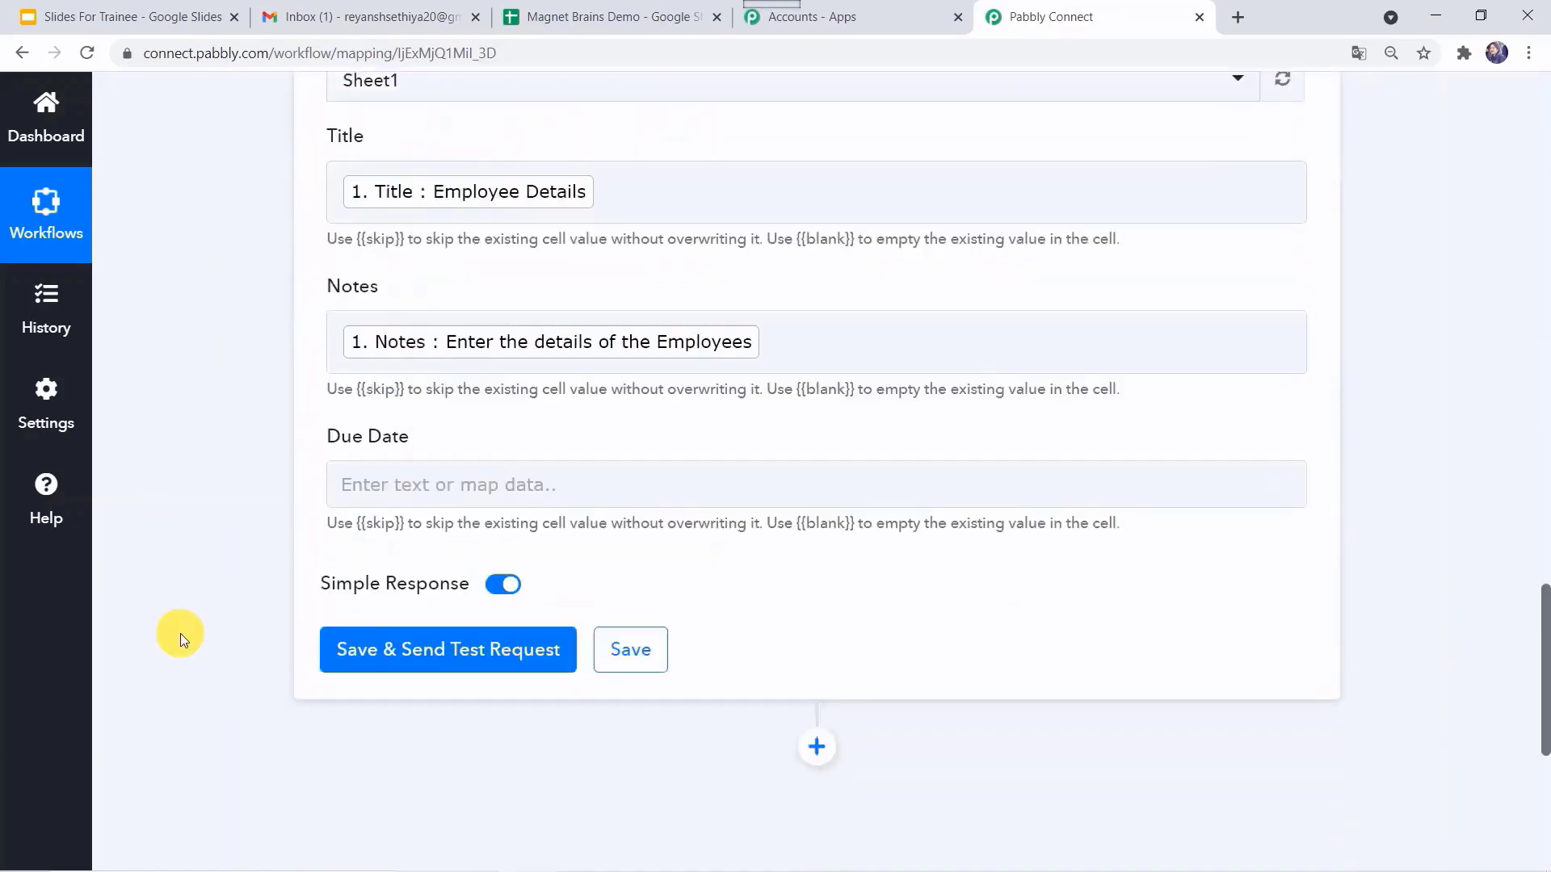
{"action": "left_click", "coordinate": [372, 451]}
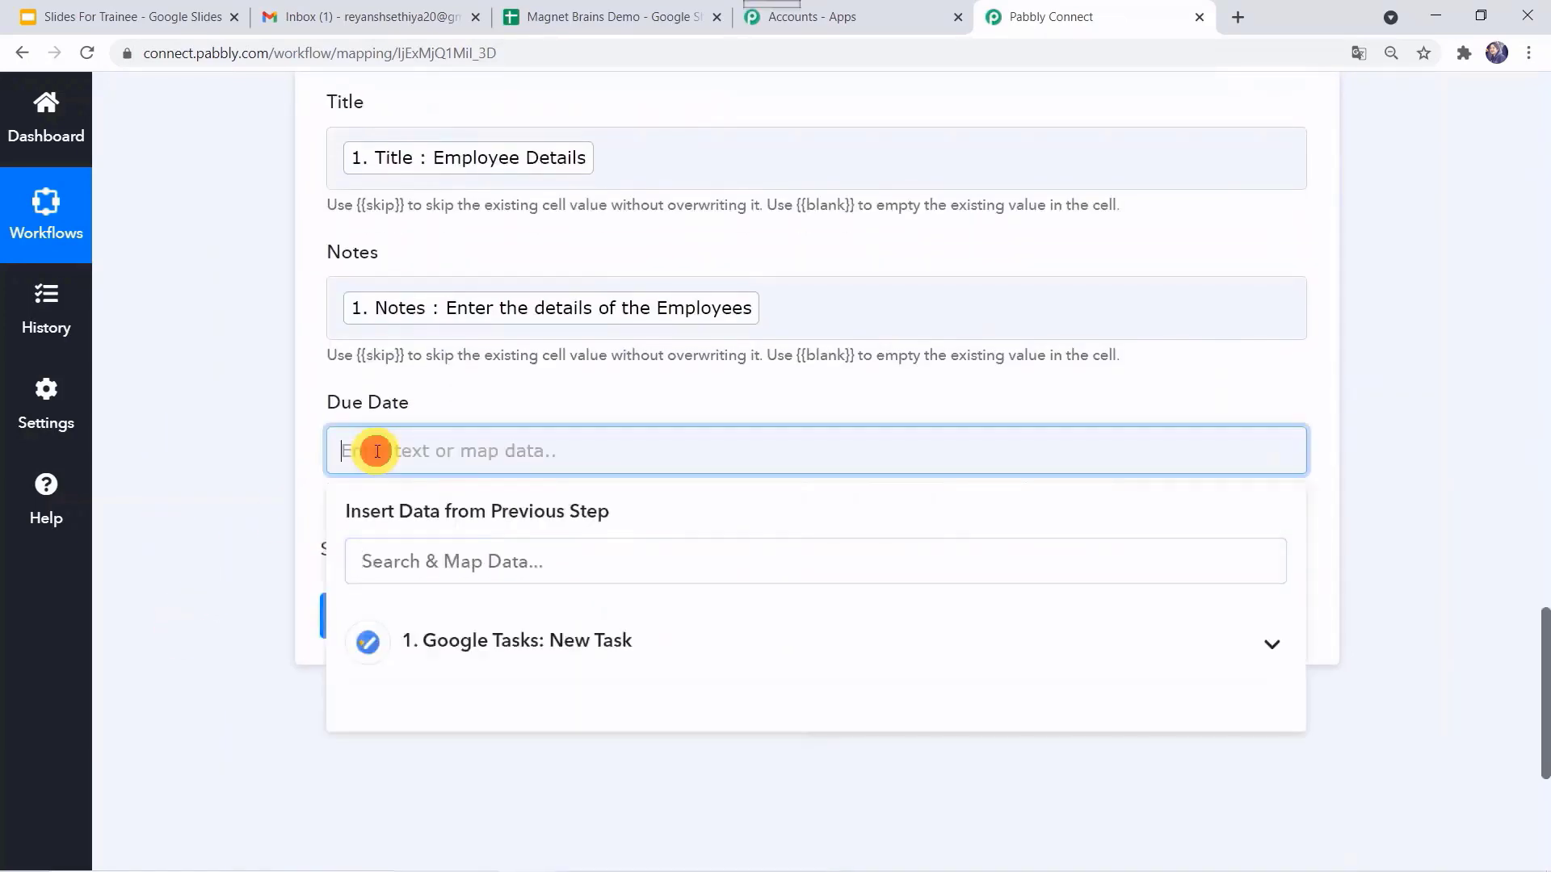
{"action": "left_click", "coordinate": [474, 643]}
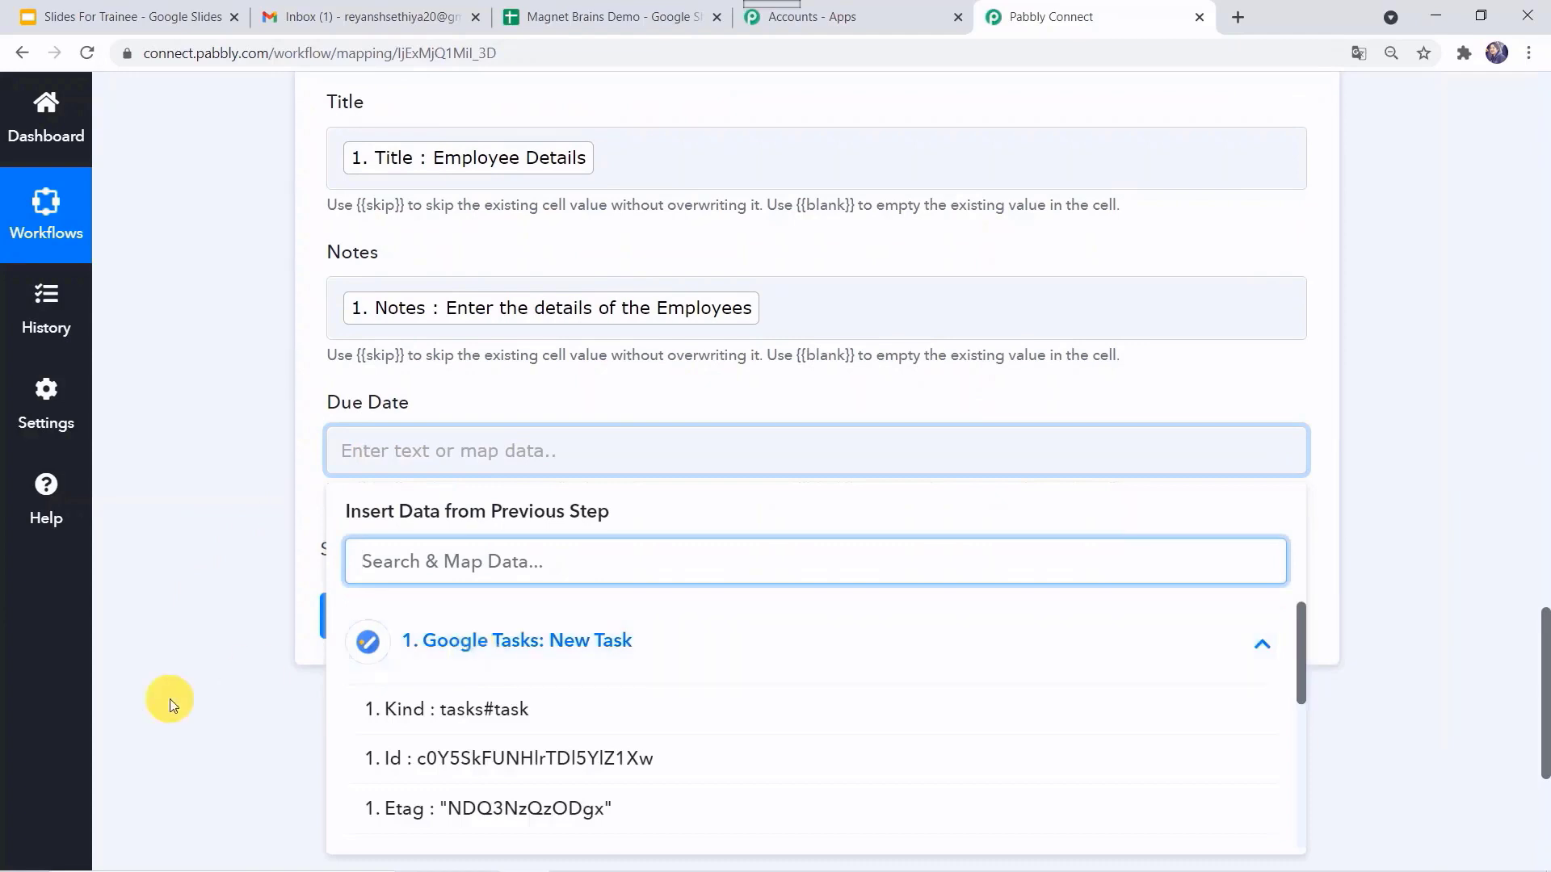
{"action": "scroll", "coordinate": [169, 699], "scroll_direction": "down", "scroll_amount": 3}
{"action": "scroll", "coordinate": [169, 699], "scroll_direction": "down", "scroll_amount": 1}
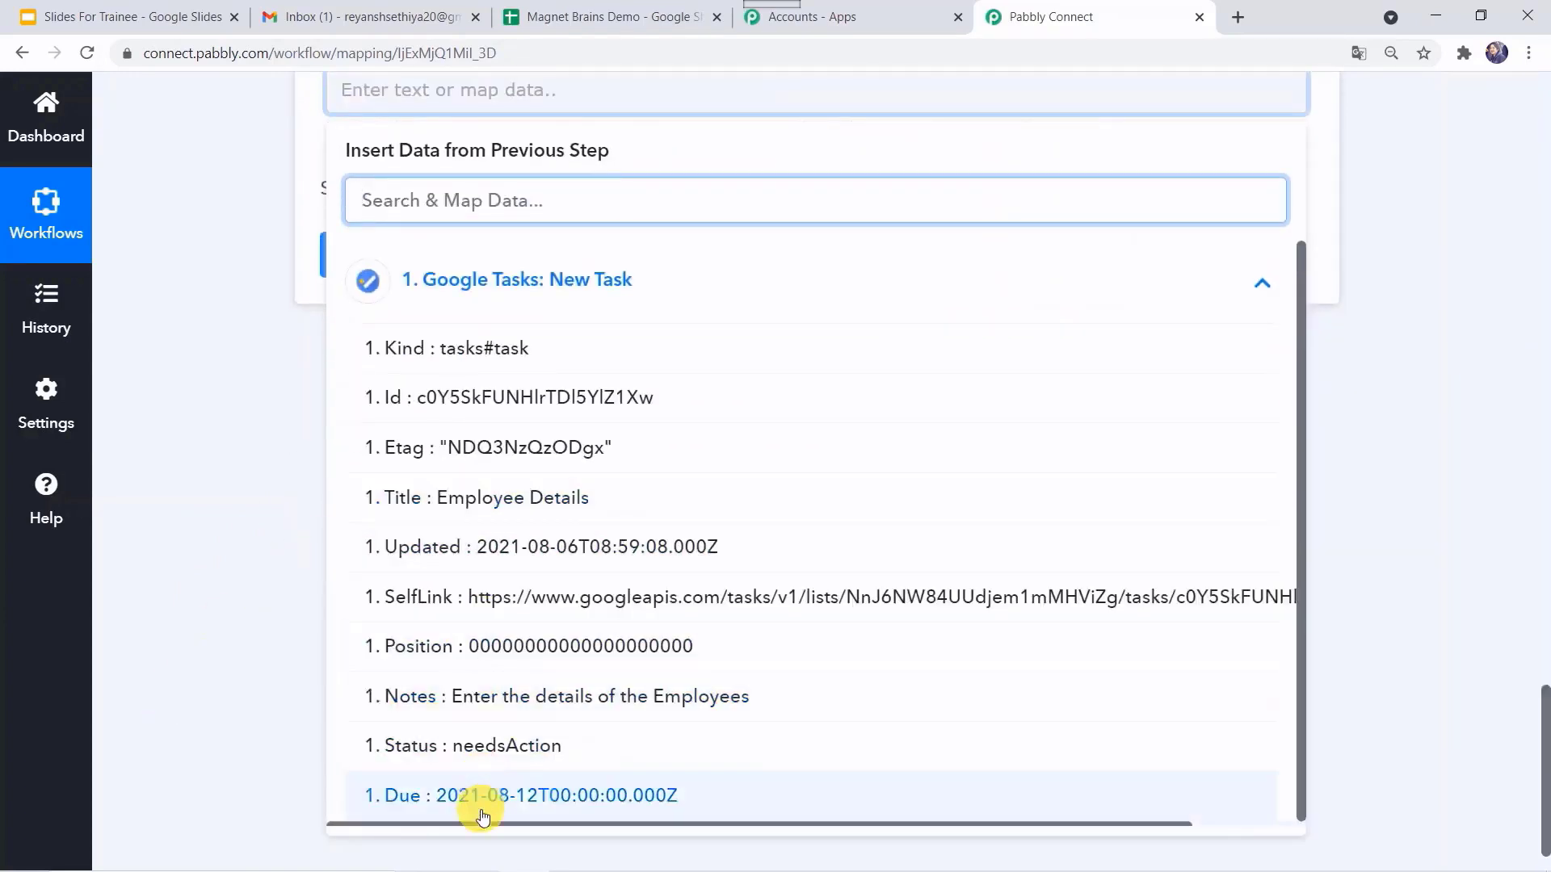
{"action": "left_click", "coordinate": [548, 794]}
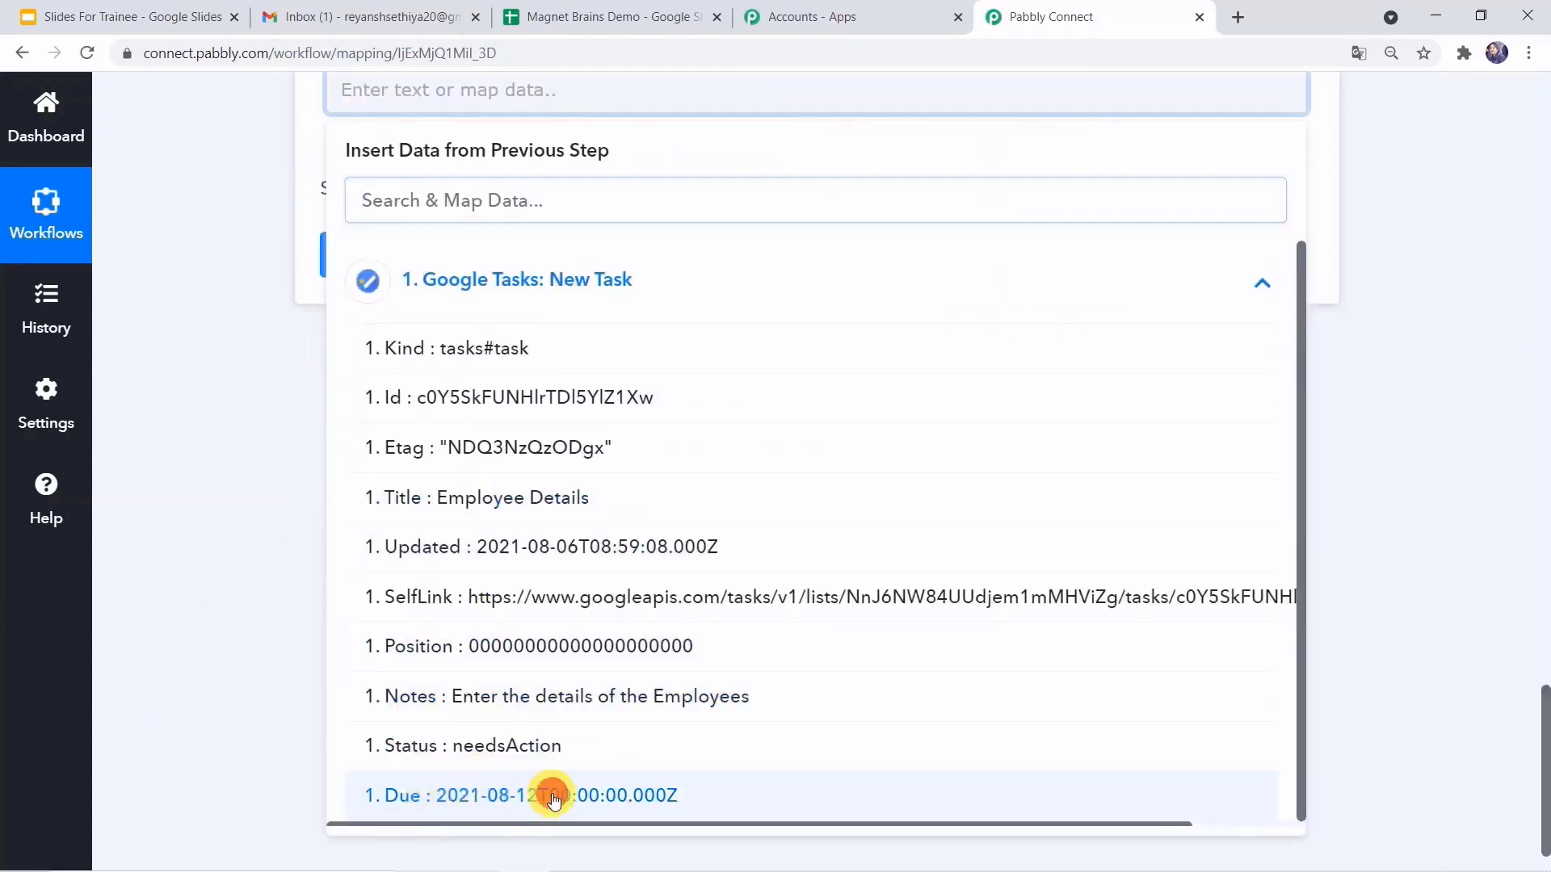
{"action": "left_click", "coordinate": [279, 511]}
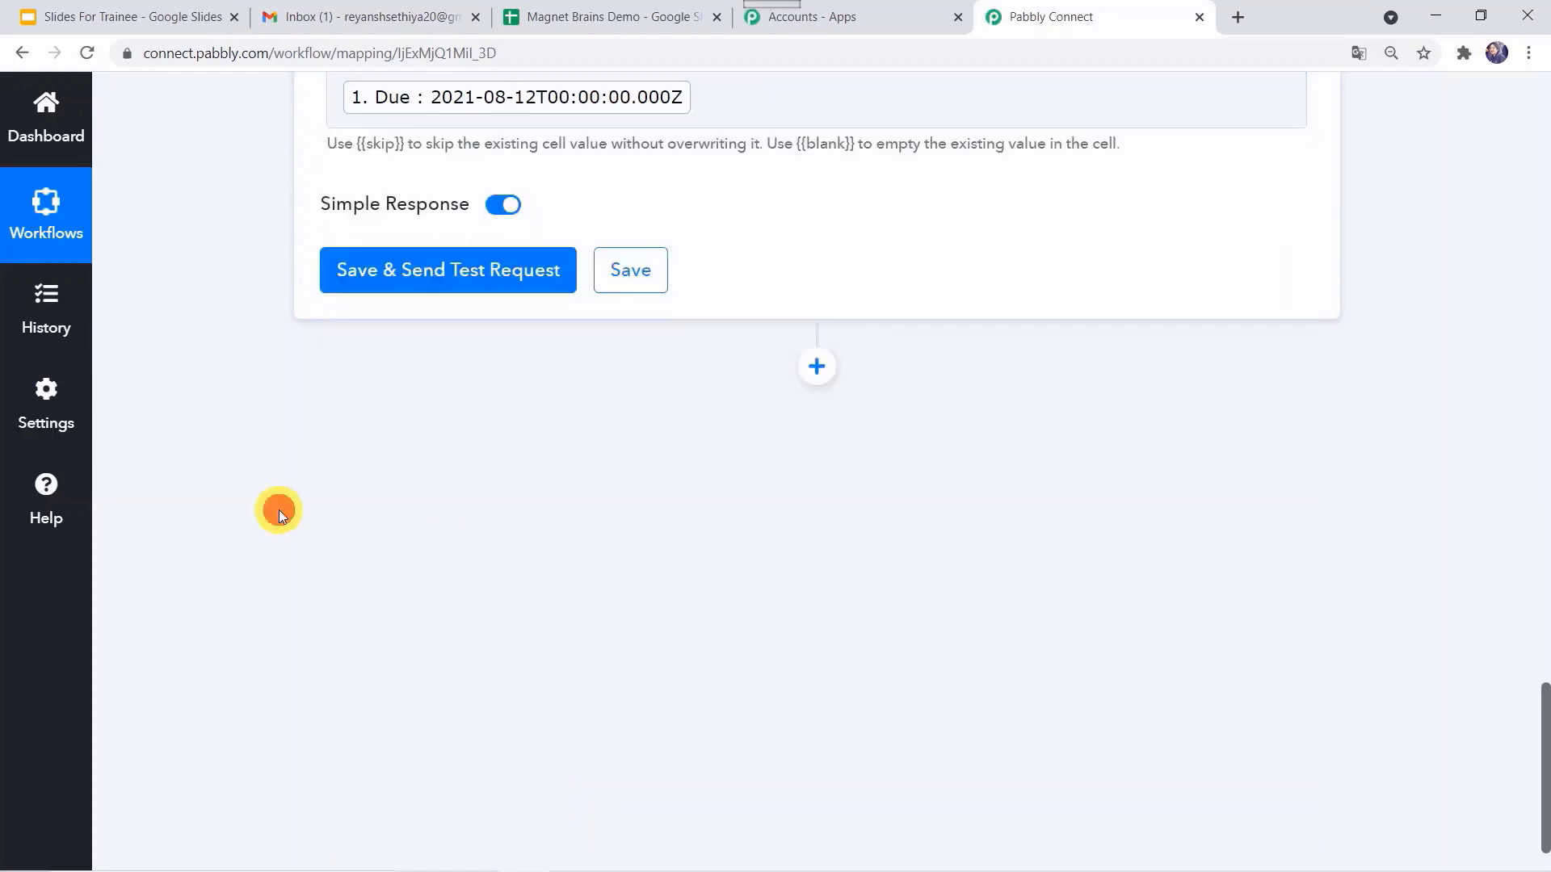
Test and save the Google Sheets action, and reload the Magnet Brains Demo spreadsheet to check the added row.
{"action": "left_click", "coordinate": [392, 270]}
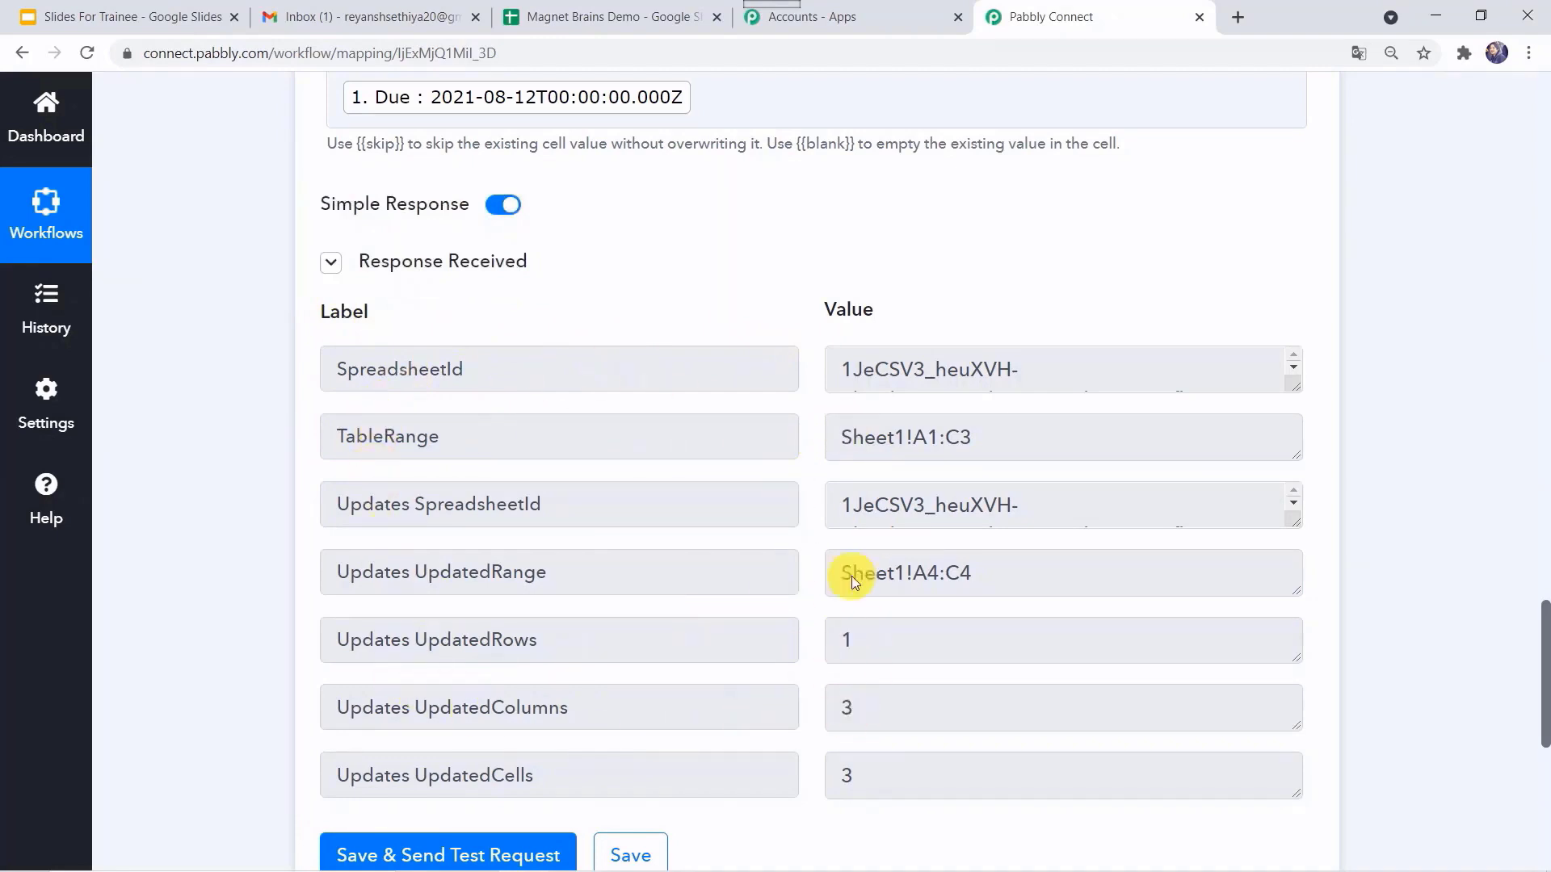
{"action": "scroll", "coordinate": [697, 587], "scroll_direction": "down", "scroll_amount": 2}
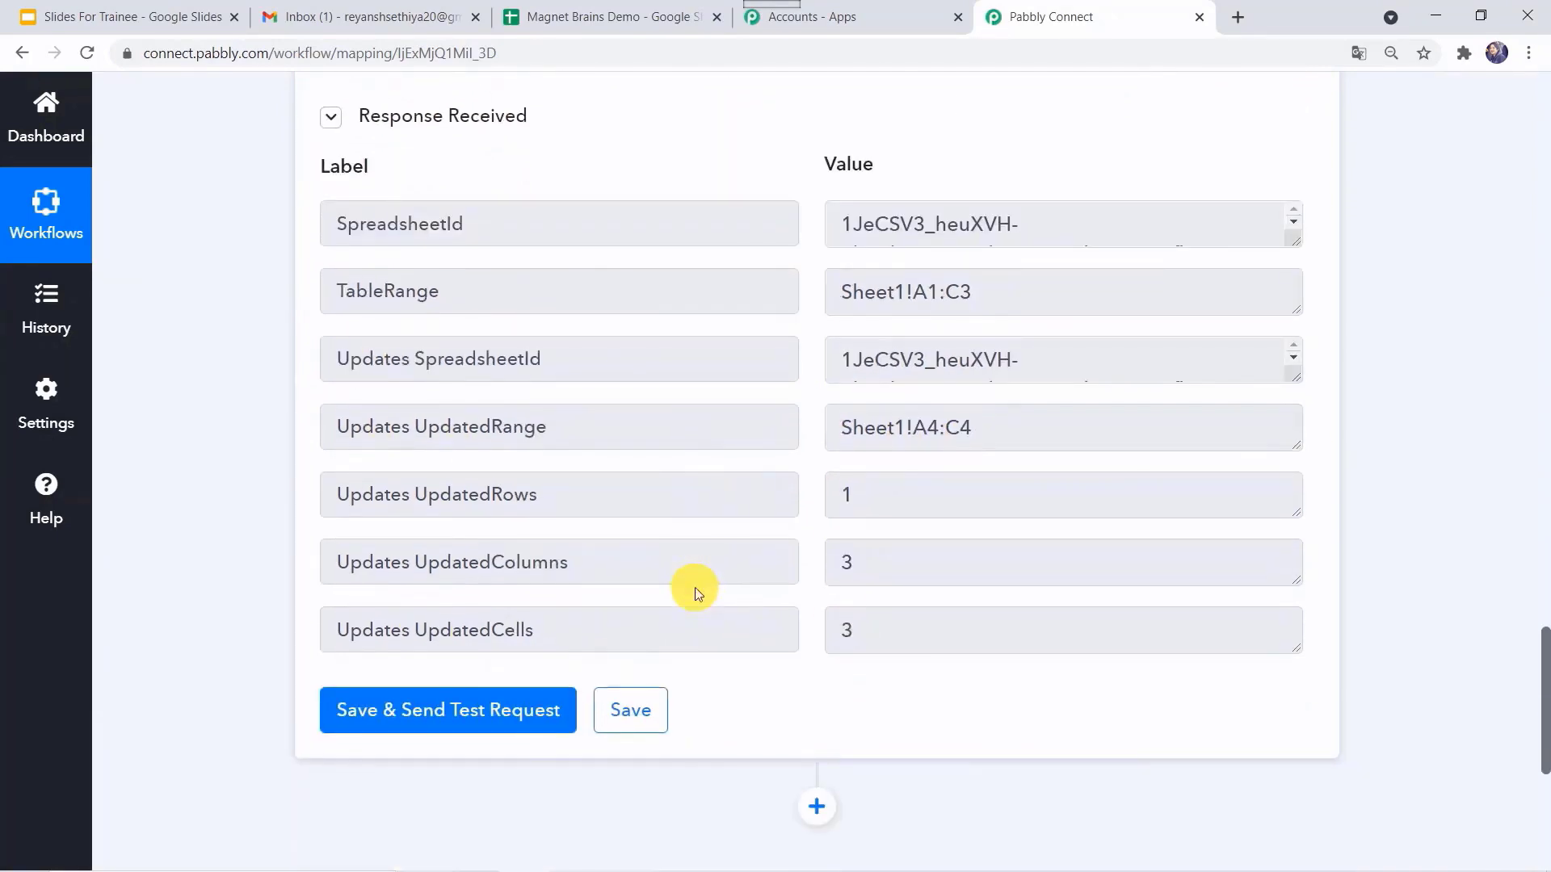
{"action": "left_click", "coordinate": [640, 726]}
{"action": "left_click", "coordinate": [588, 22]}
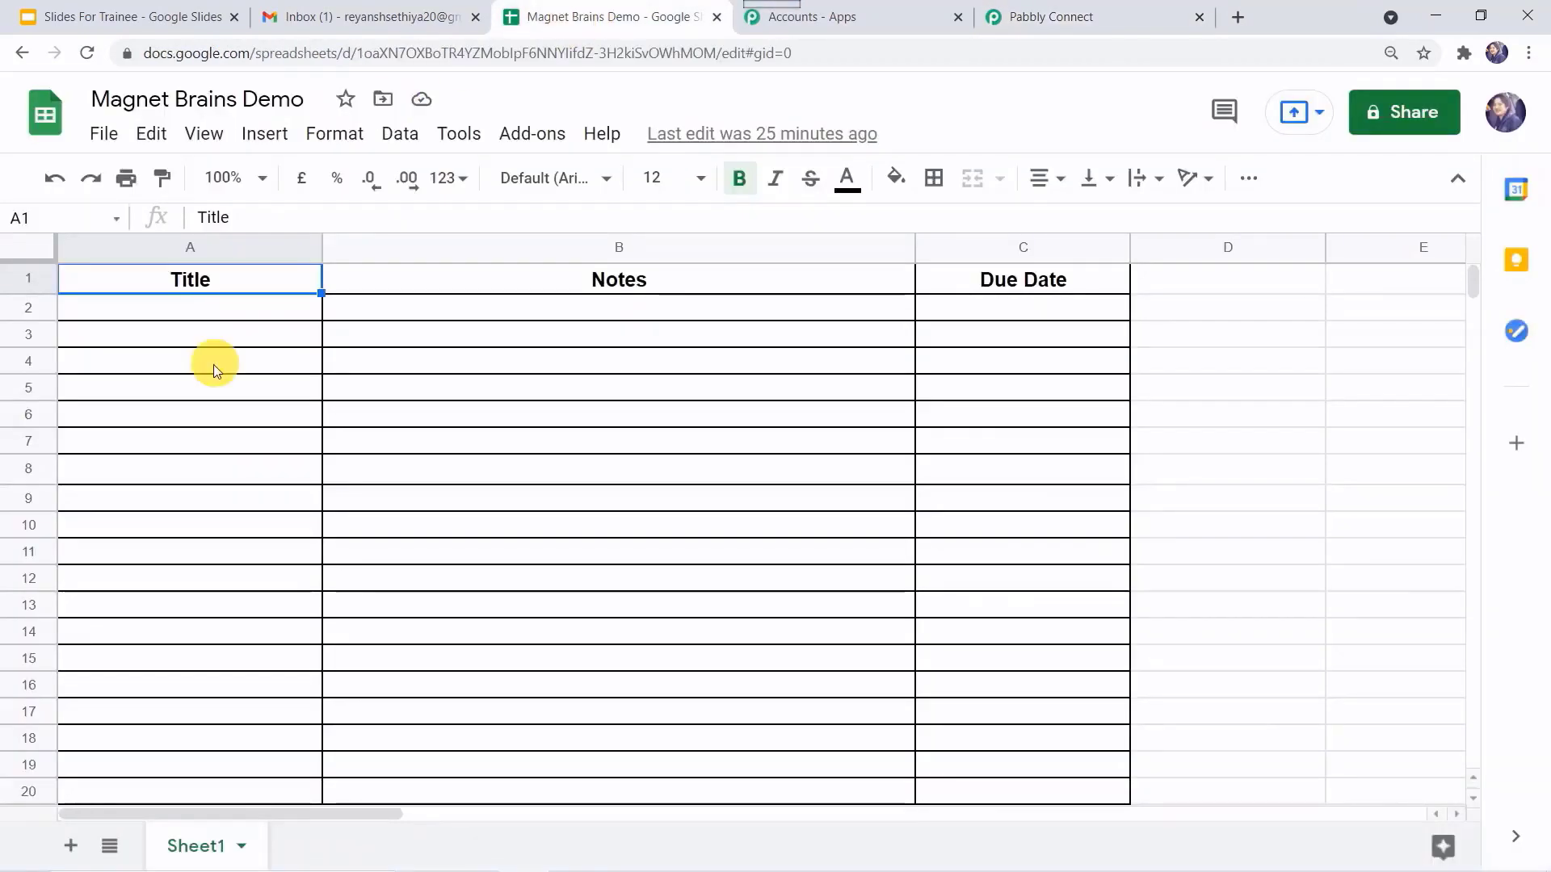
{"action": "left_click", "coordinate": [86, 54]}
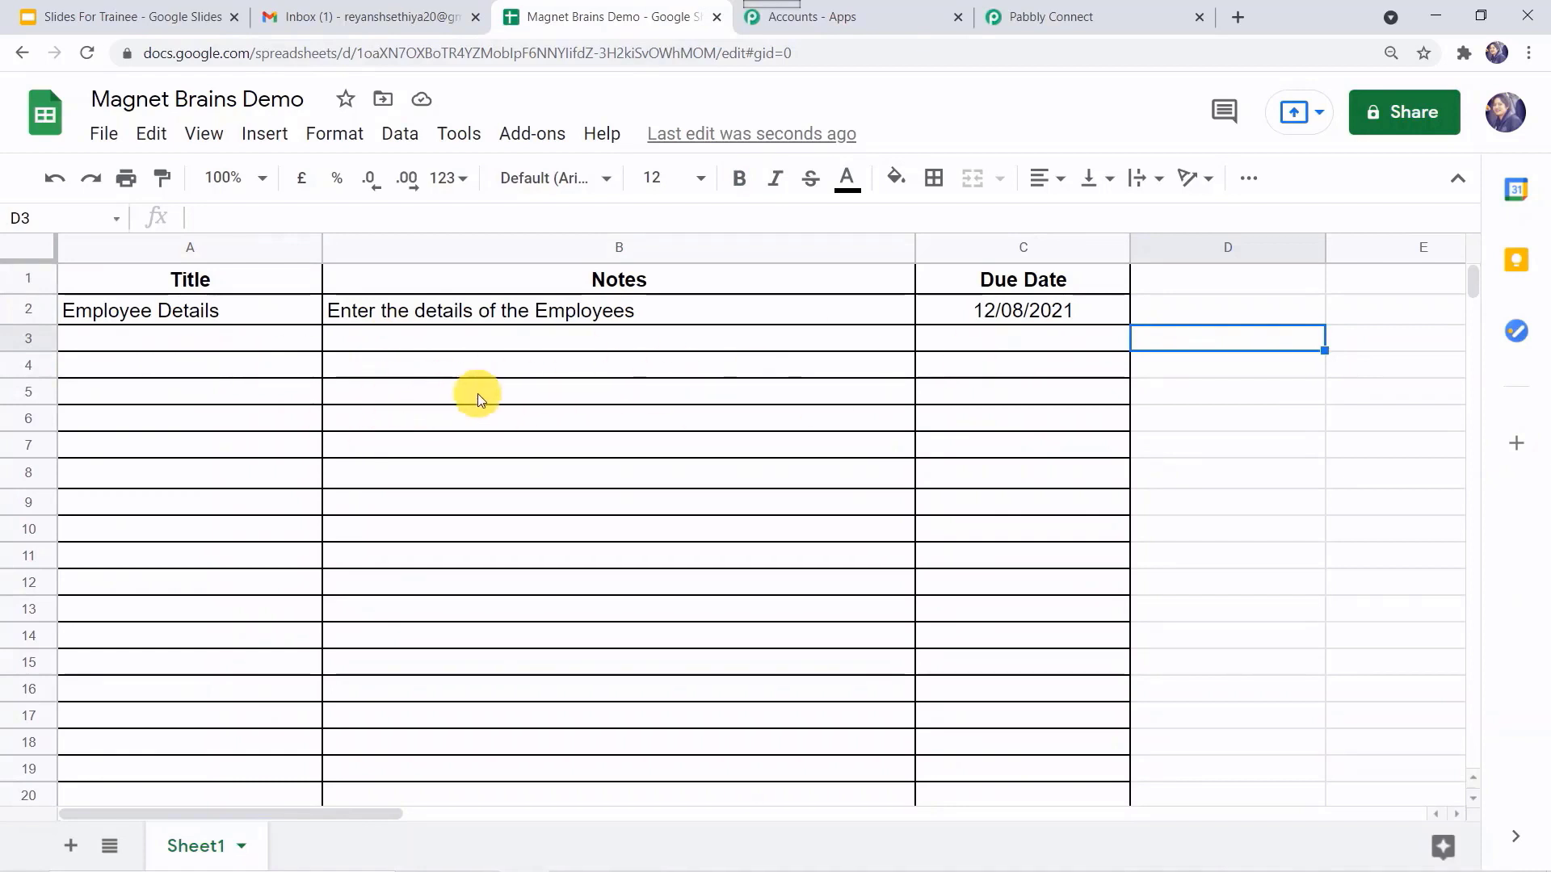
In Gmail's Magnet Brains Task list, add the task Subscriber Details with details "Enter the details of the Subscribers" and due date August 20, 2021.
{"action": "left_click", "coordinate": [391, 17]}
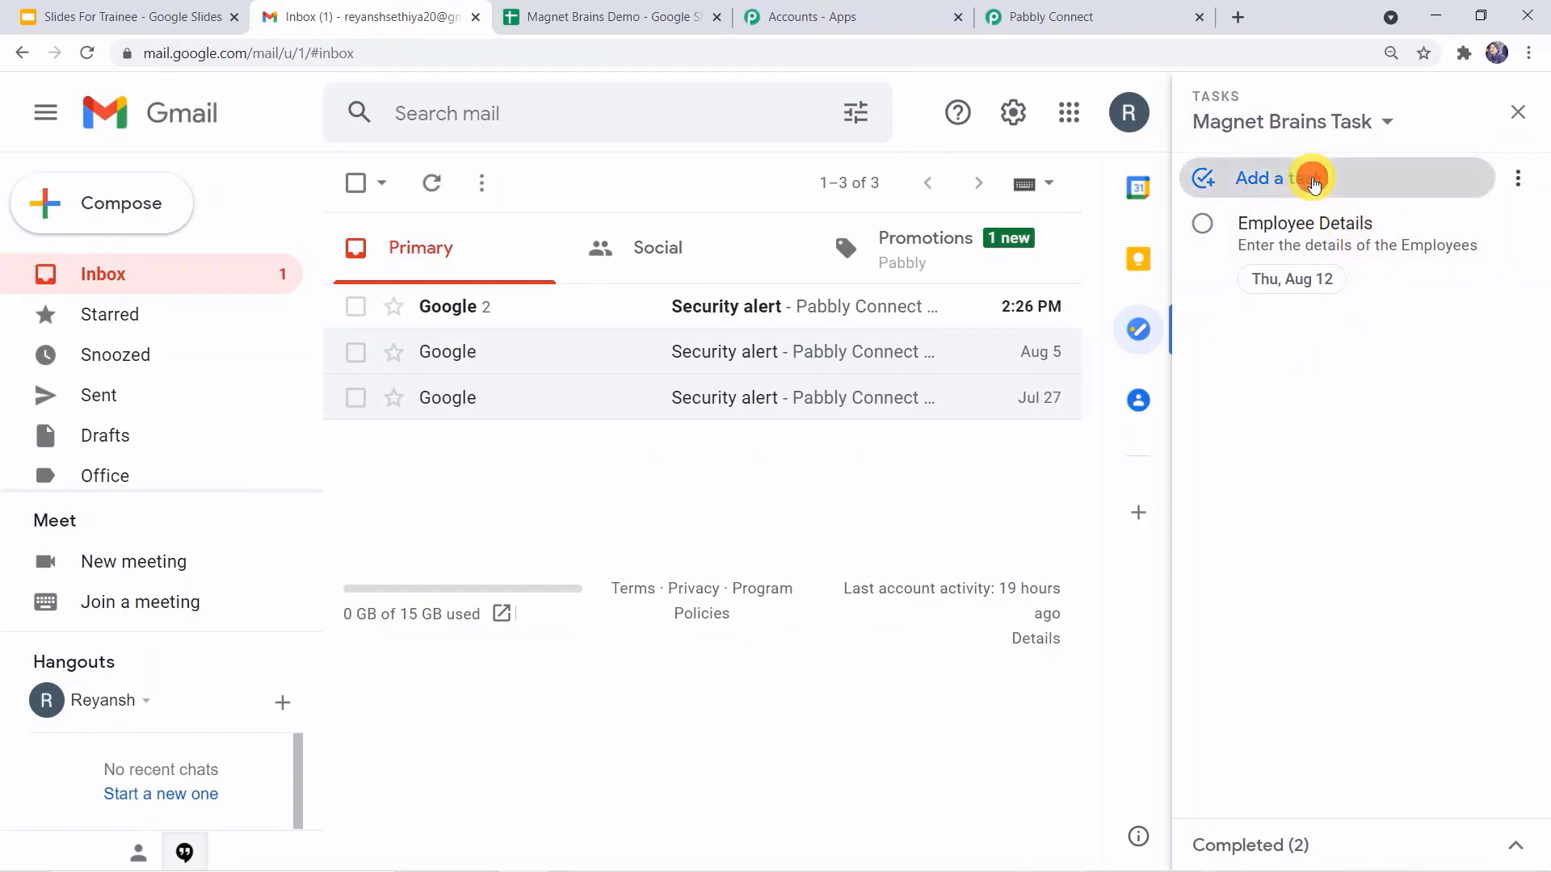
{"action": "left_click", "coordinate": [1312, 179]}
{"action": "left_click", "coordinate": [1280, 225]}
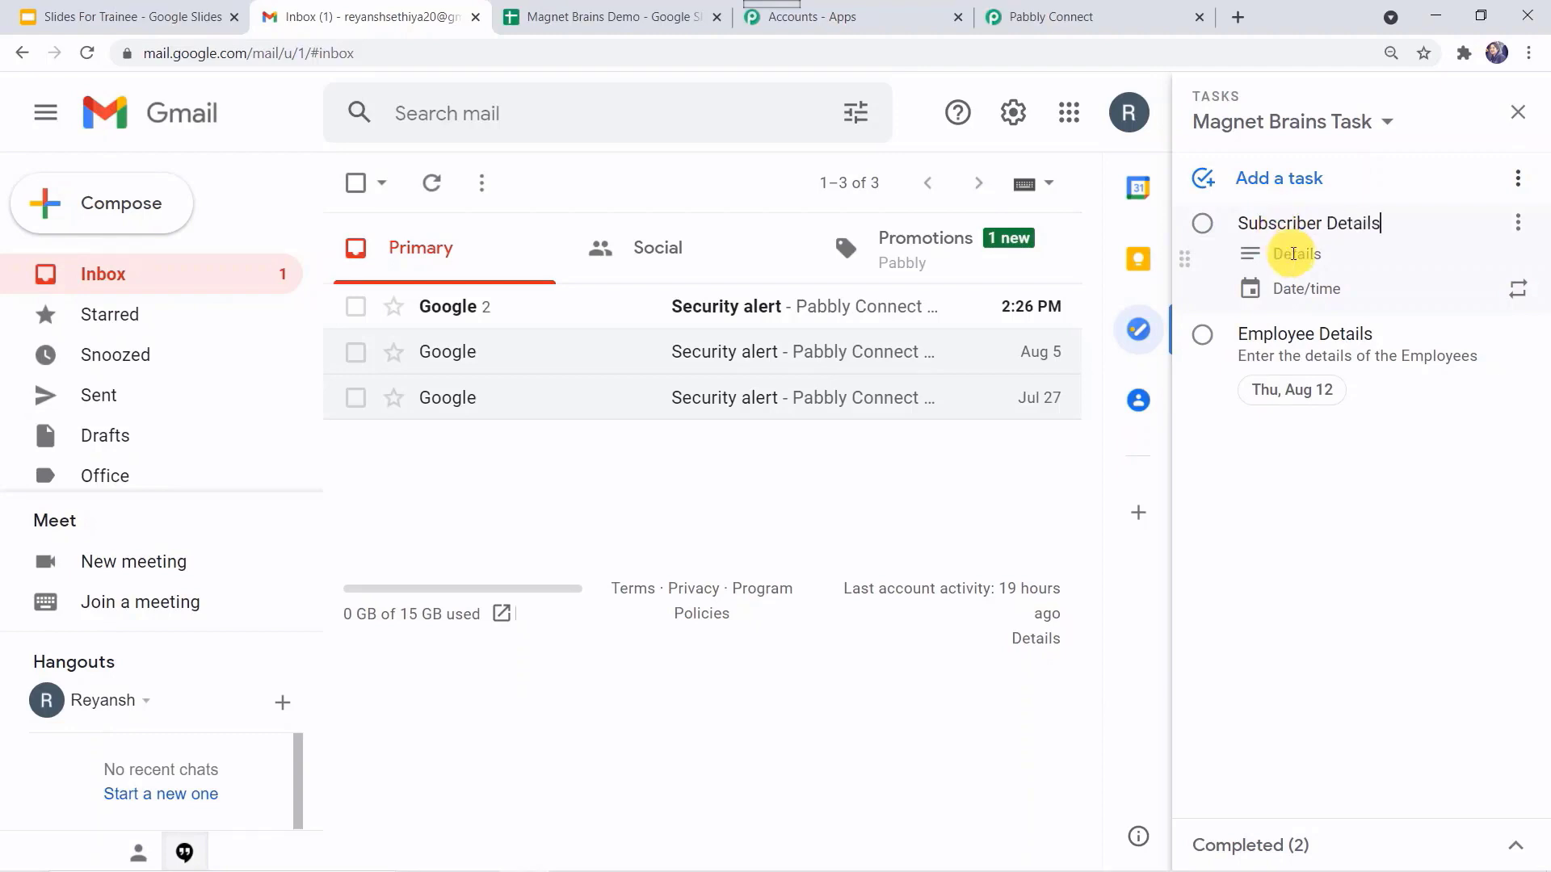
{"action": "left_click", "coordinate": [1292, 254]}
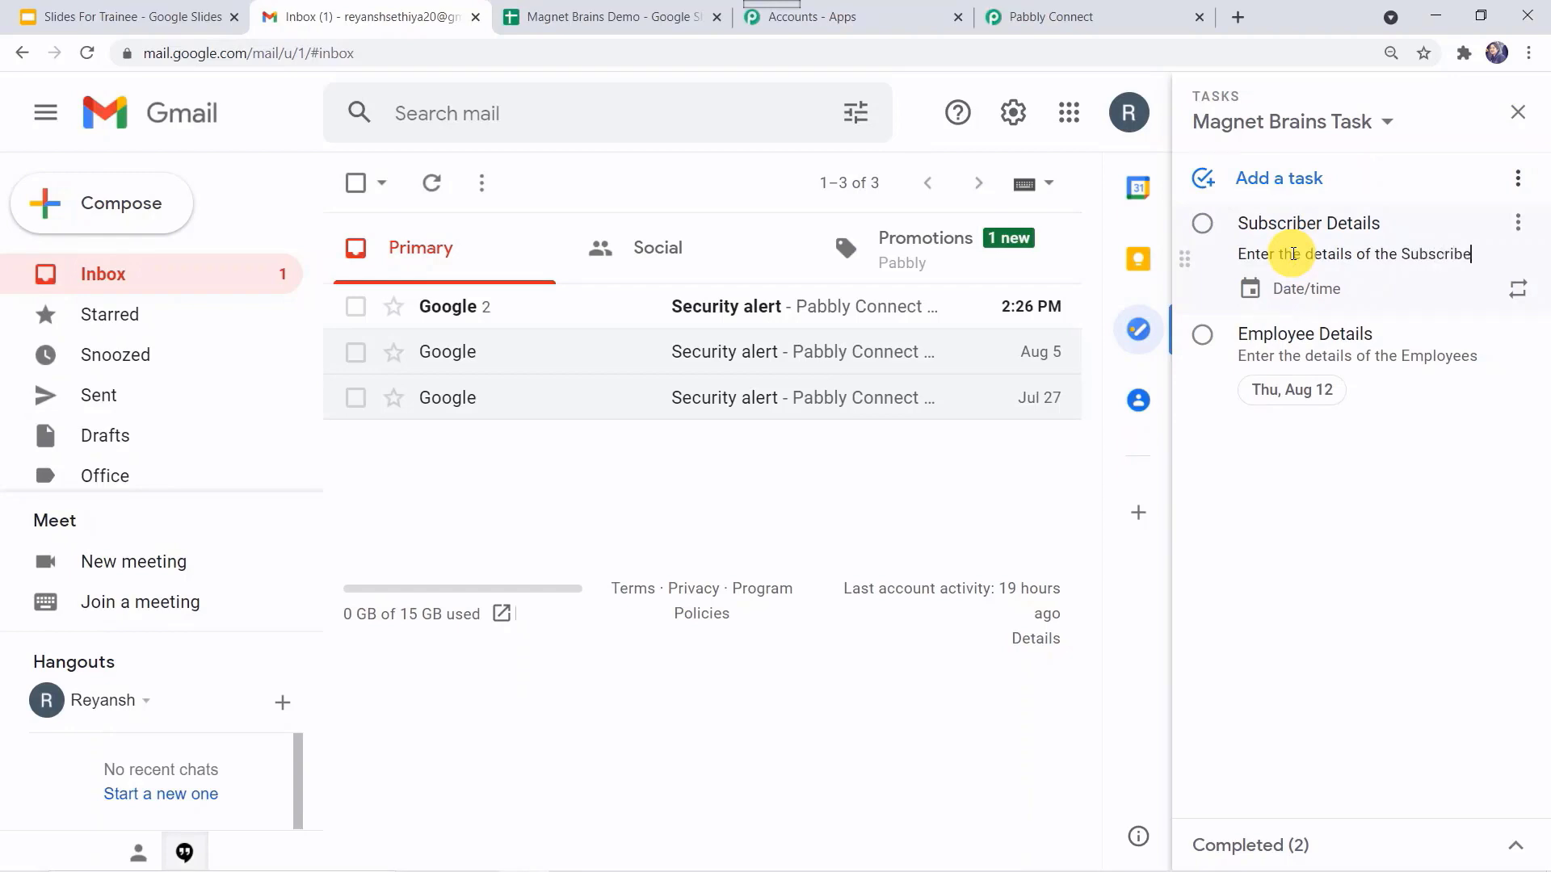
{"action": "left_click", "coordinate": [1316, 286]}
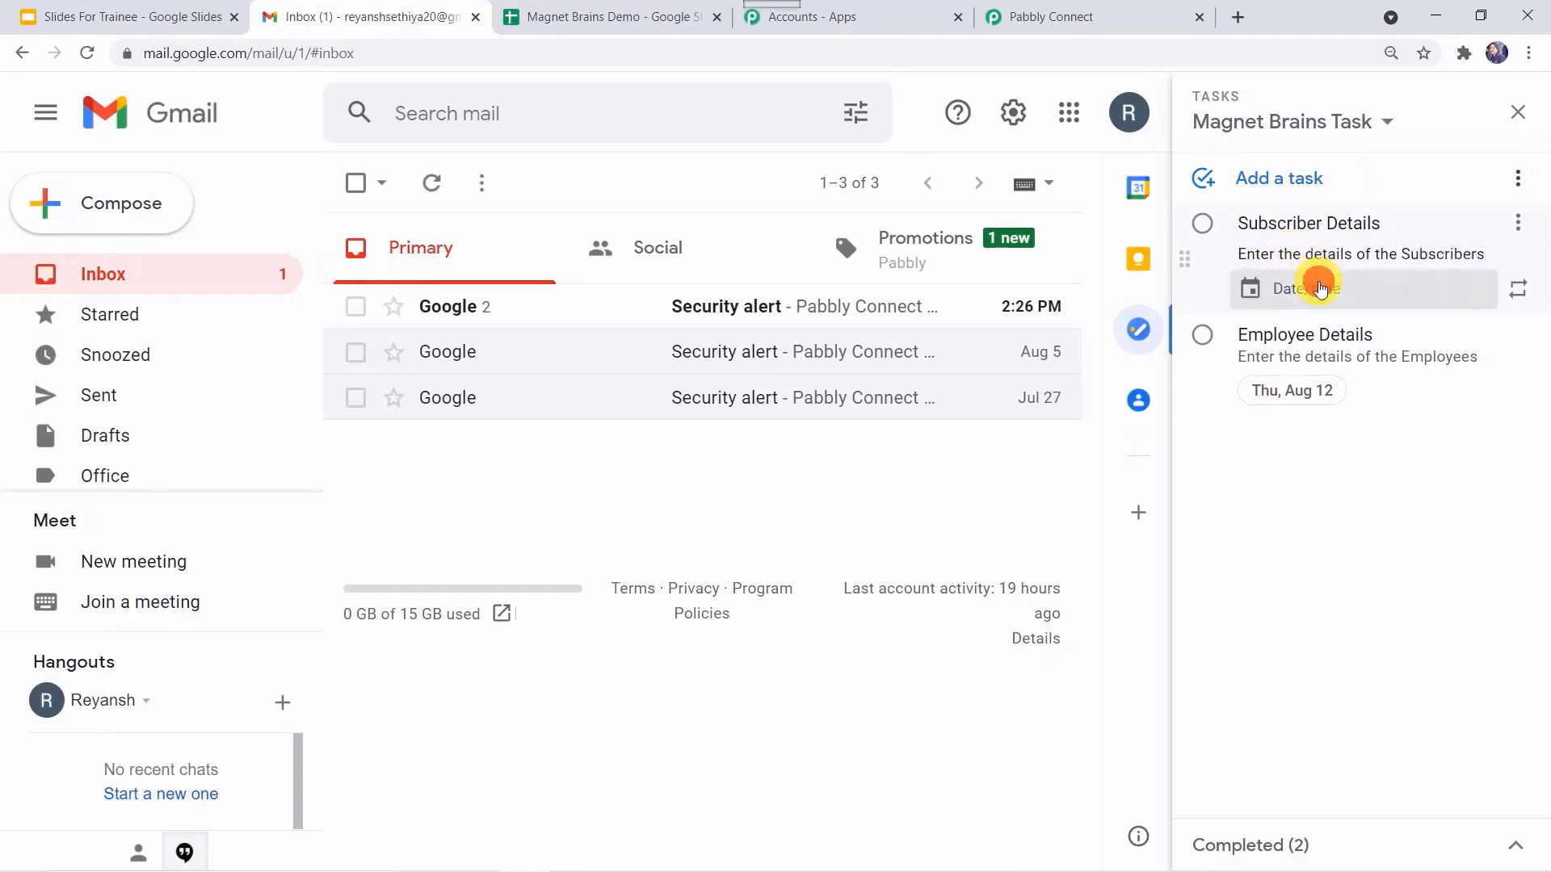
{"action": "left_click", "coordinate": [1459, 370]}
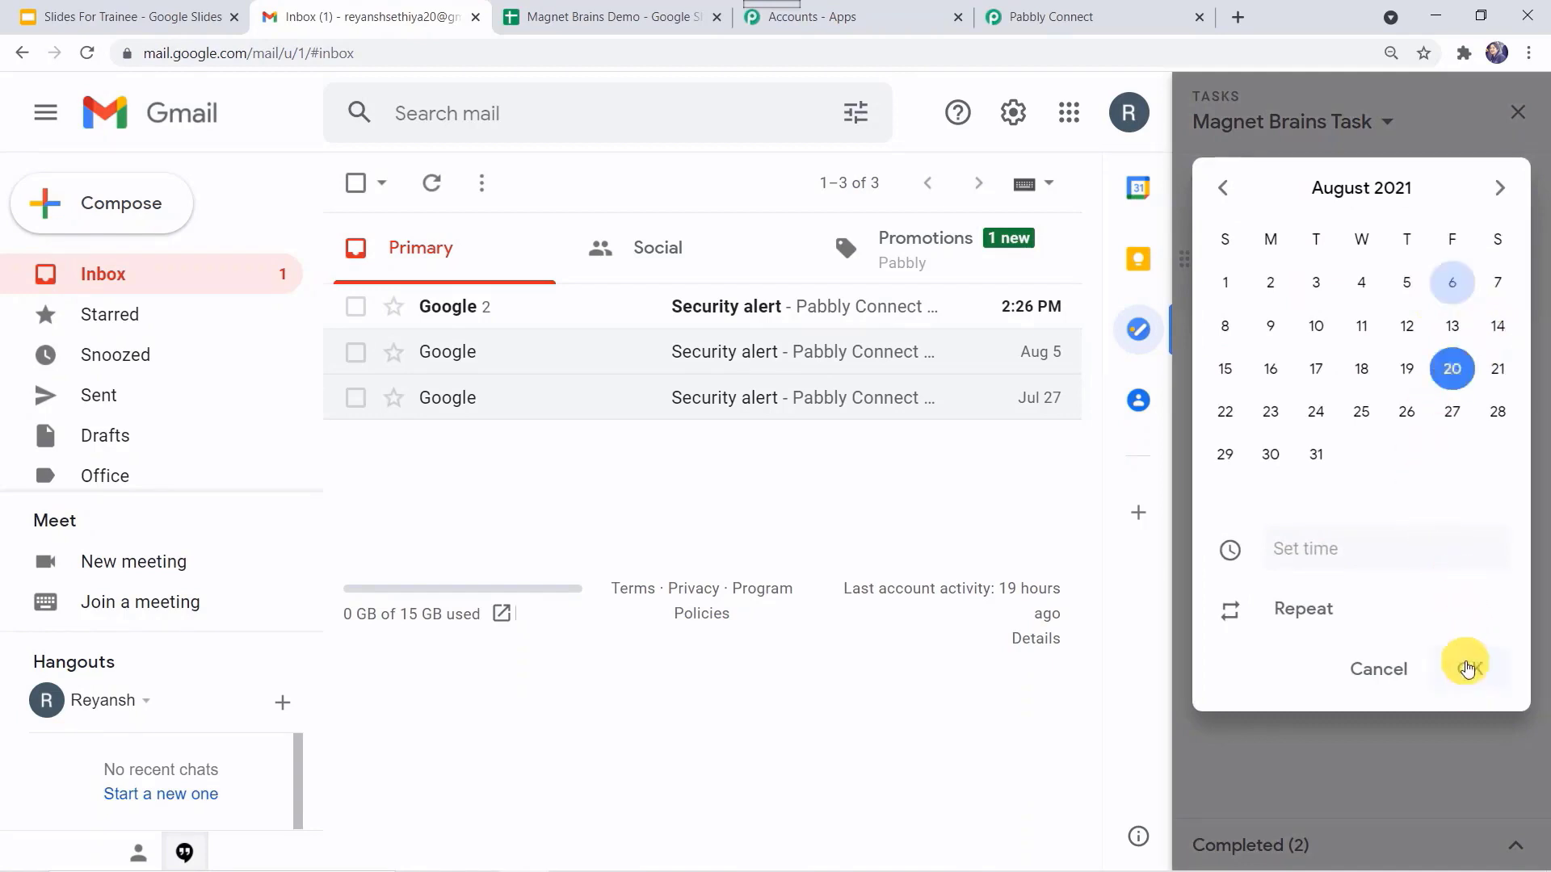
{"action": "left_click", "coordinate": [1470, 670]}
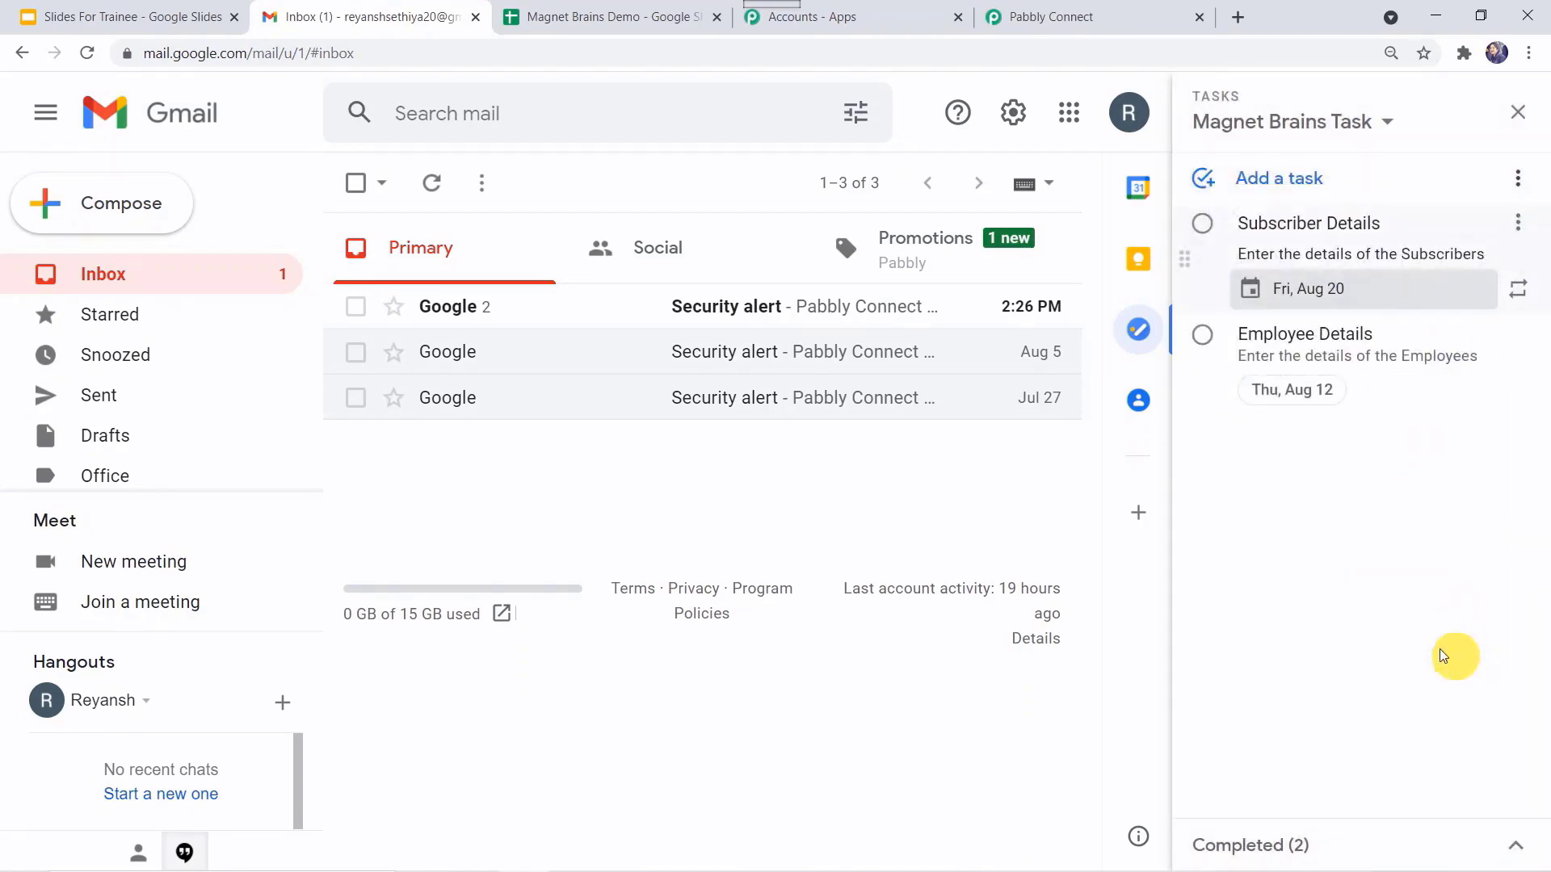
Reload the Magnet Brains Demo spreadsheet to check for the subscriber row, and move Employee Details above Subscriber Details in the Gmail task list.
{"action": "left_click", "coordinate": [627, 11]}
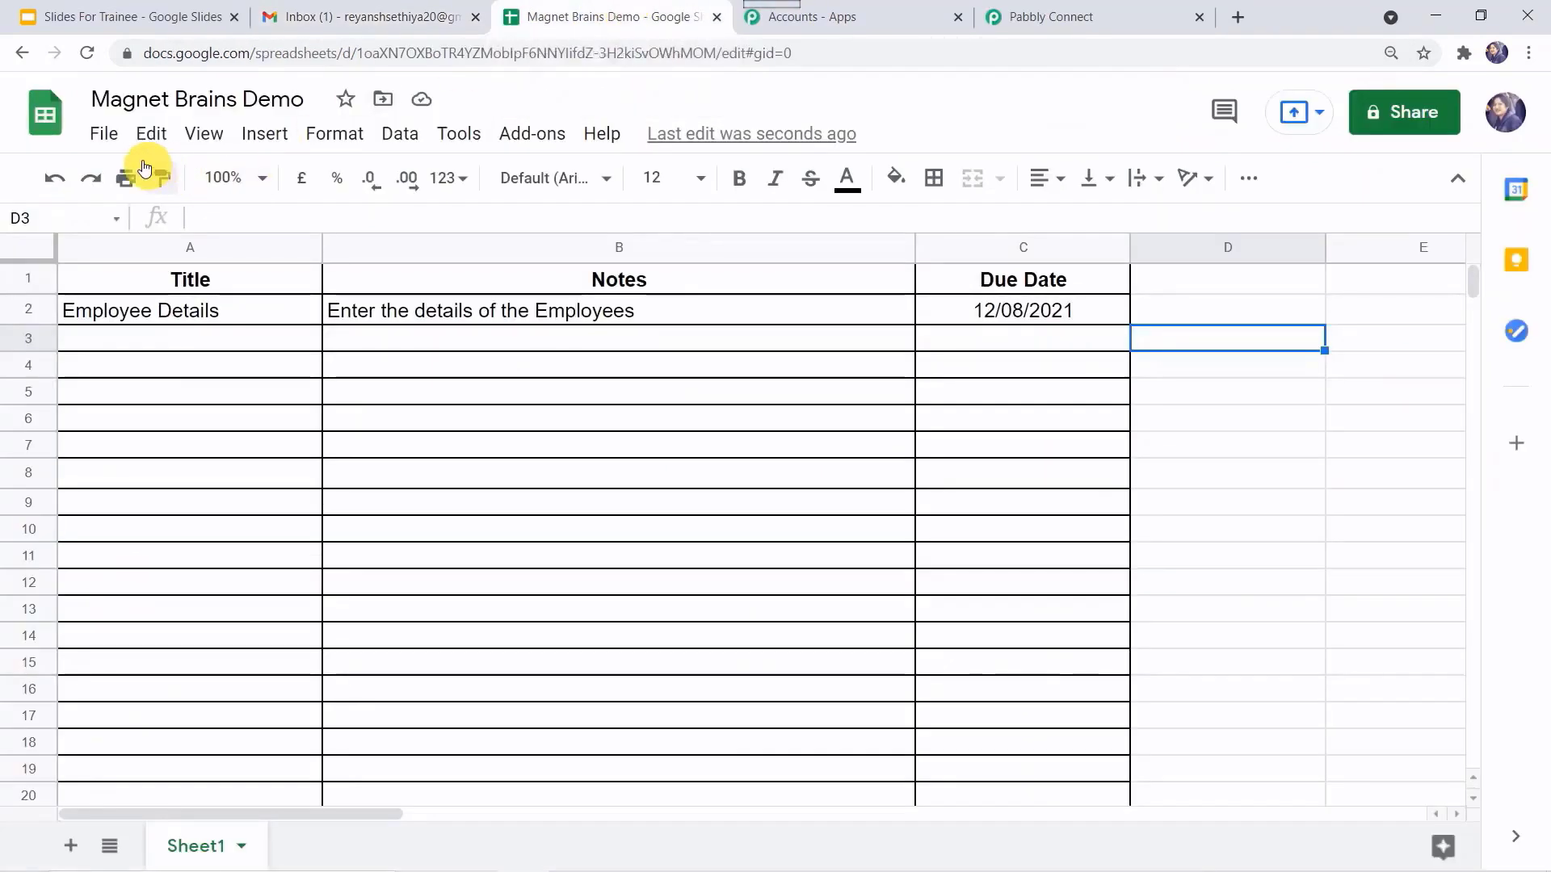
{"action": "left_click", "coordinate": [91, 54]}
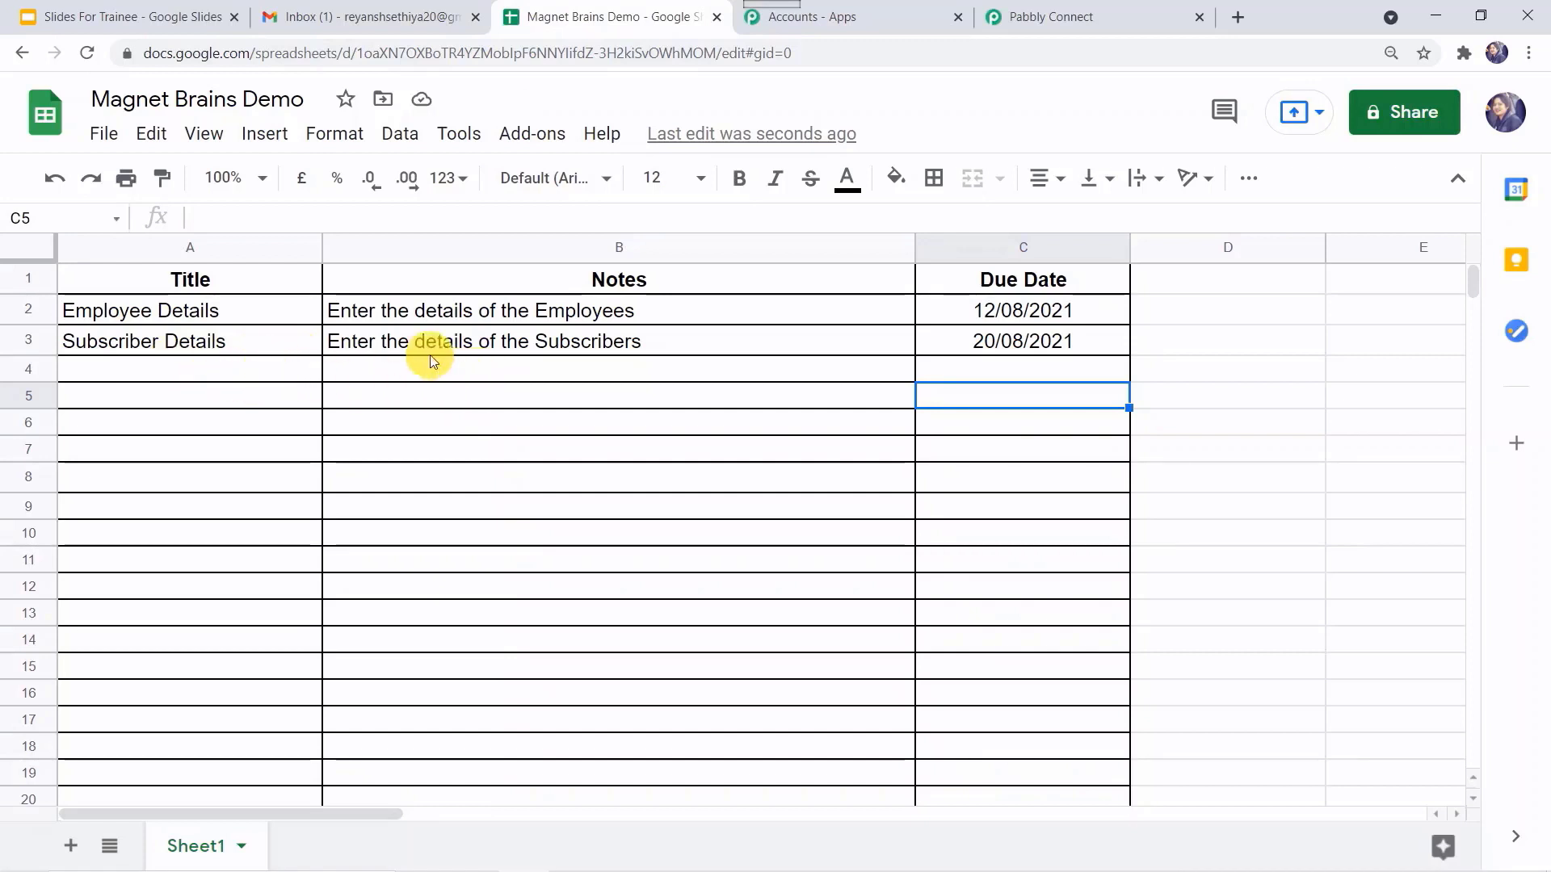
{"action": "left_click", "coordinate": [360, 11]}
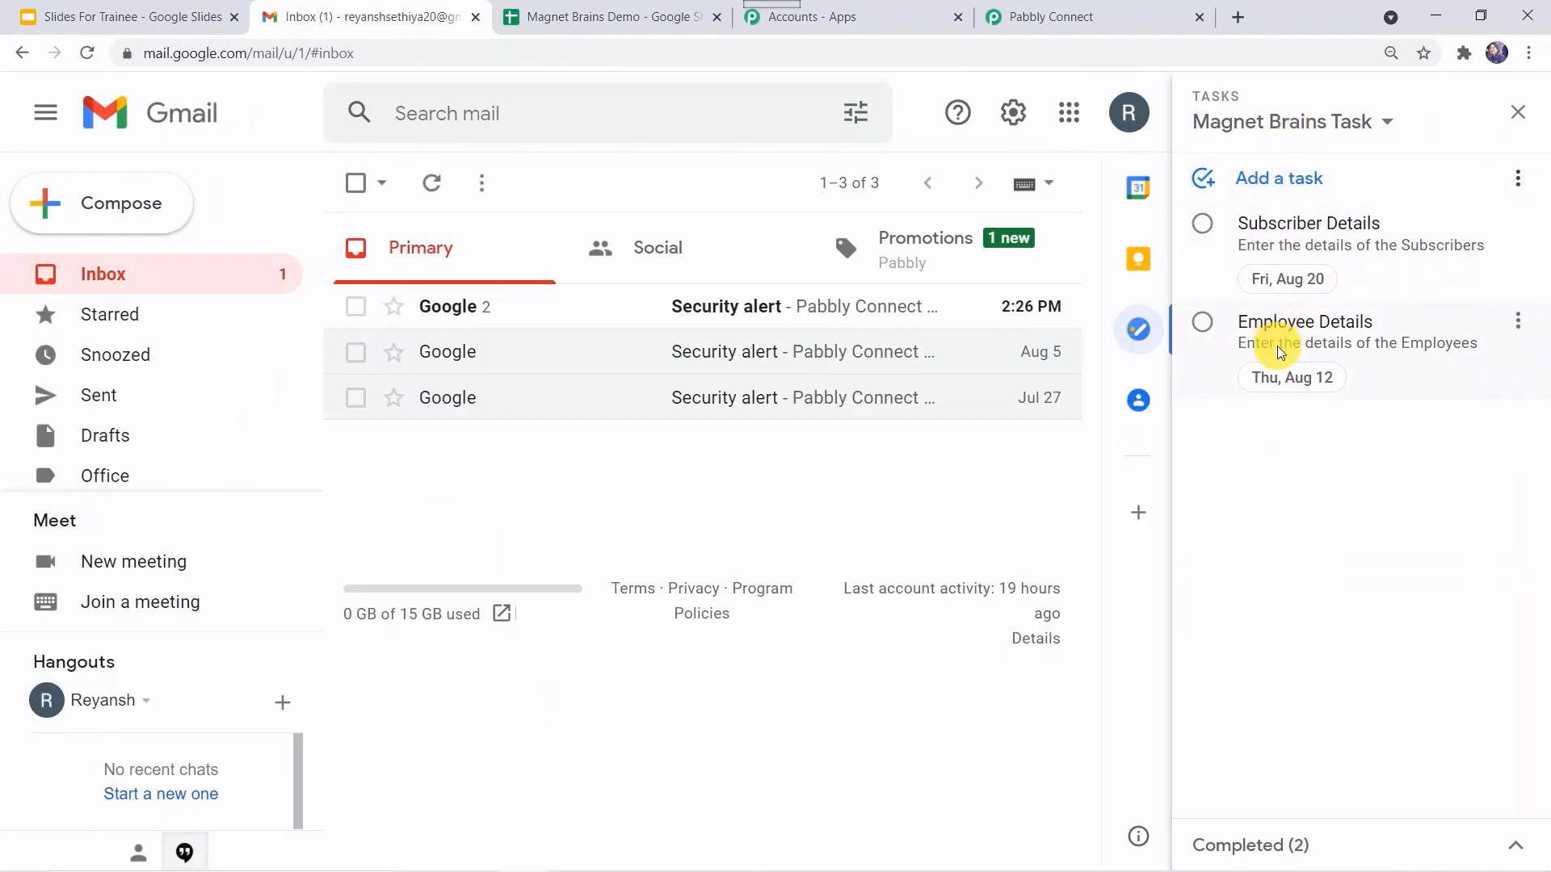
{"action": "left_click_drag", "start_coordinate": [1278, 336], "coordinate": [1041, 18]}
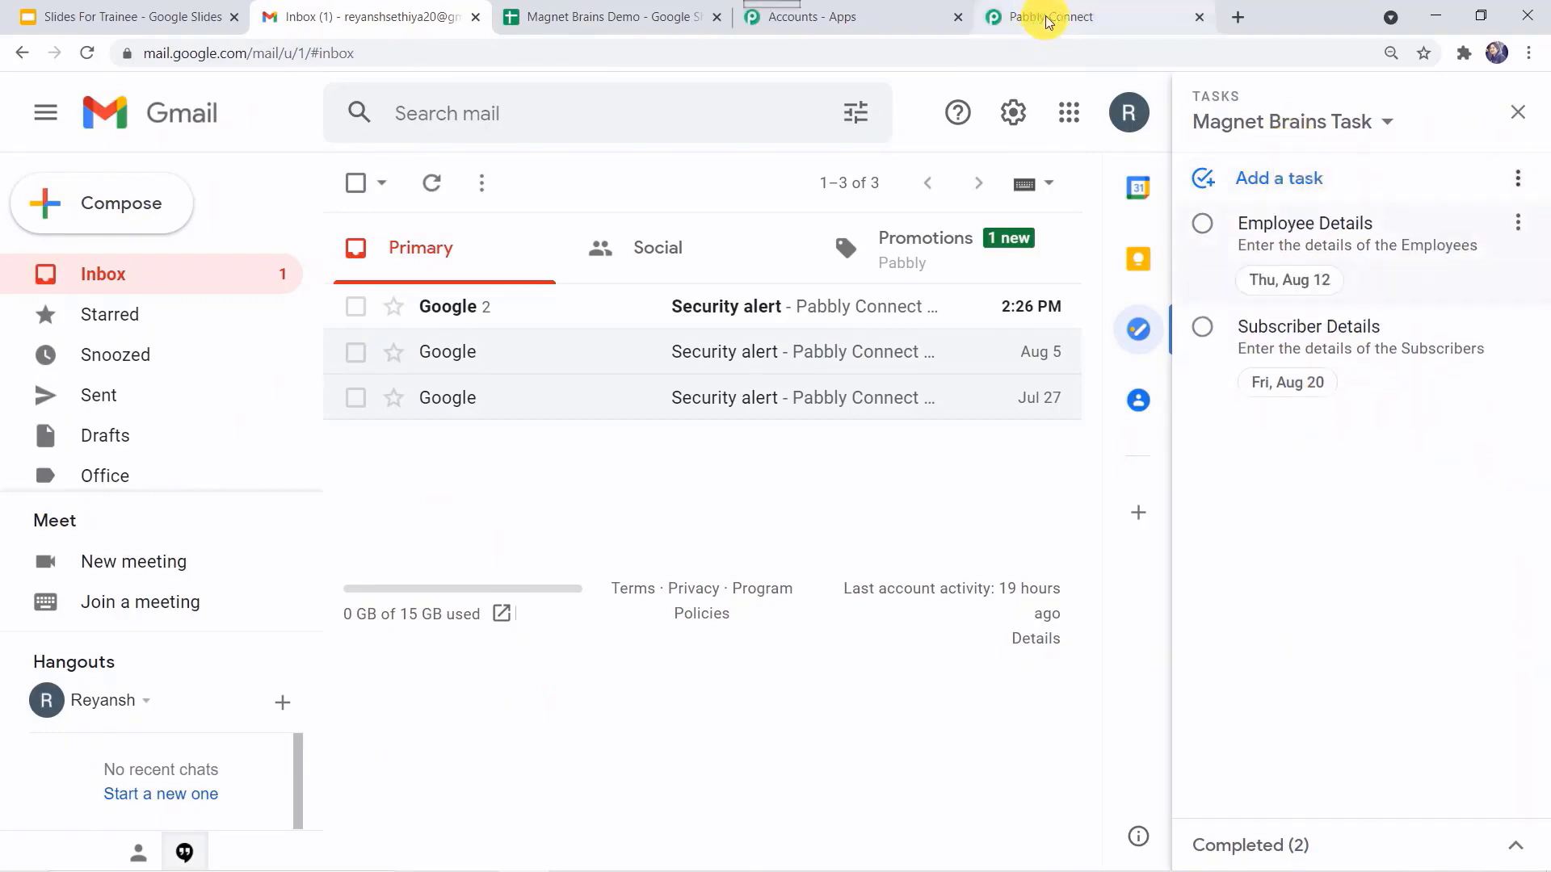
Return to the Pabbly Connect workflow, collapse the Google Sheets action and review the Google Tasks trigger.
{"action": "left_click", "coordinate": [1041, 18]}
{"action": "scroll", "coordinate": [179, 410], "scroll_direction": "up", "scroll_amount": 16}
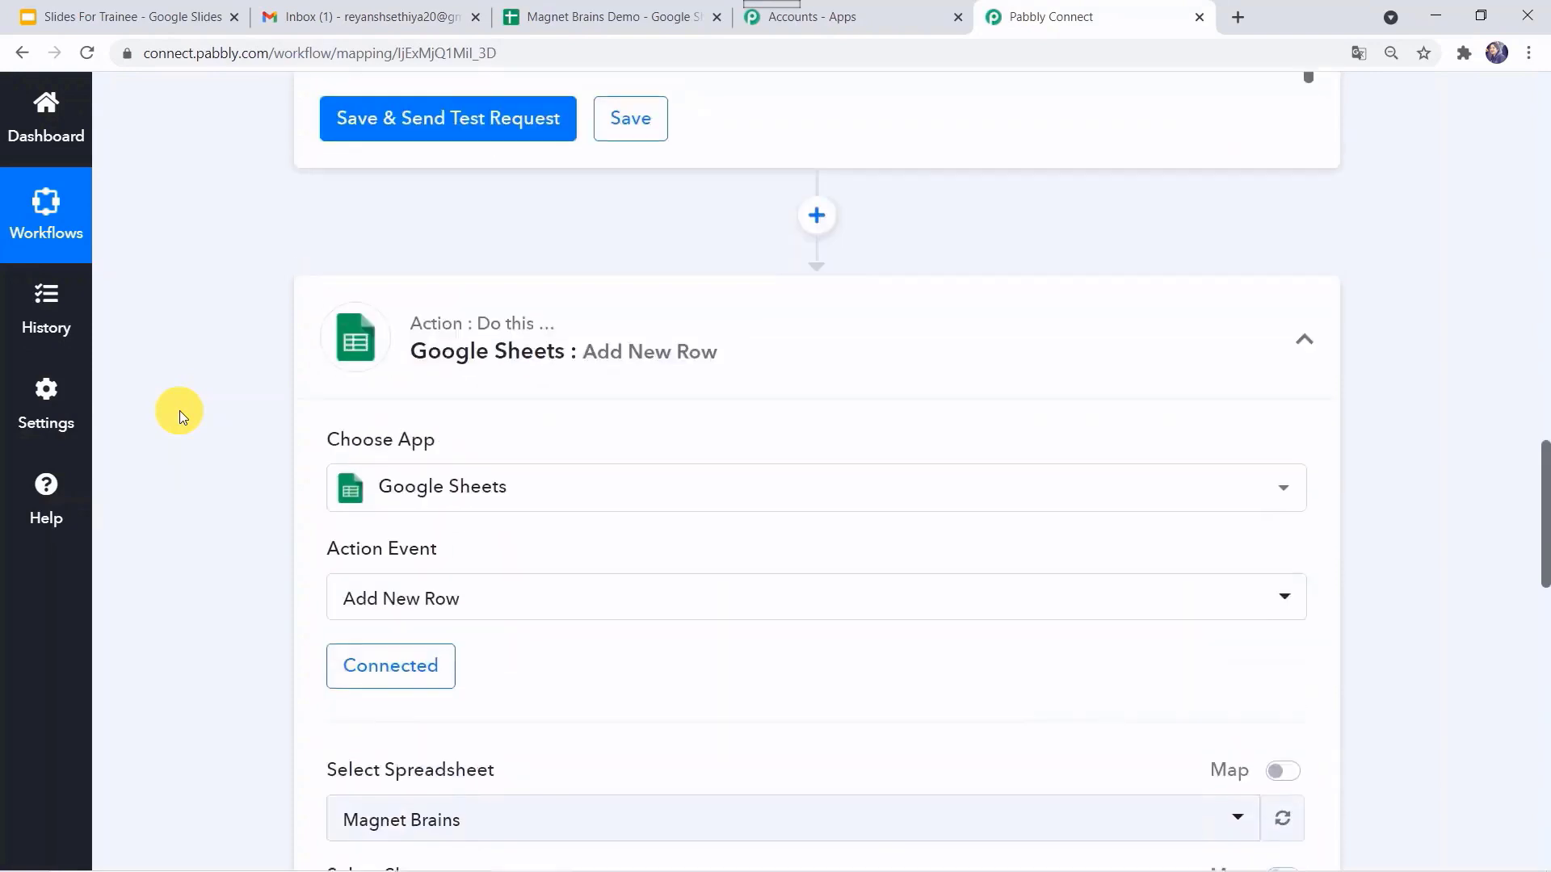
{"action": "left_click", "coordinate": [542, 298]}
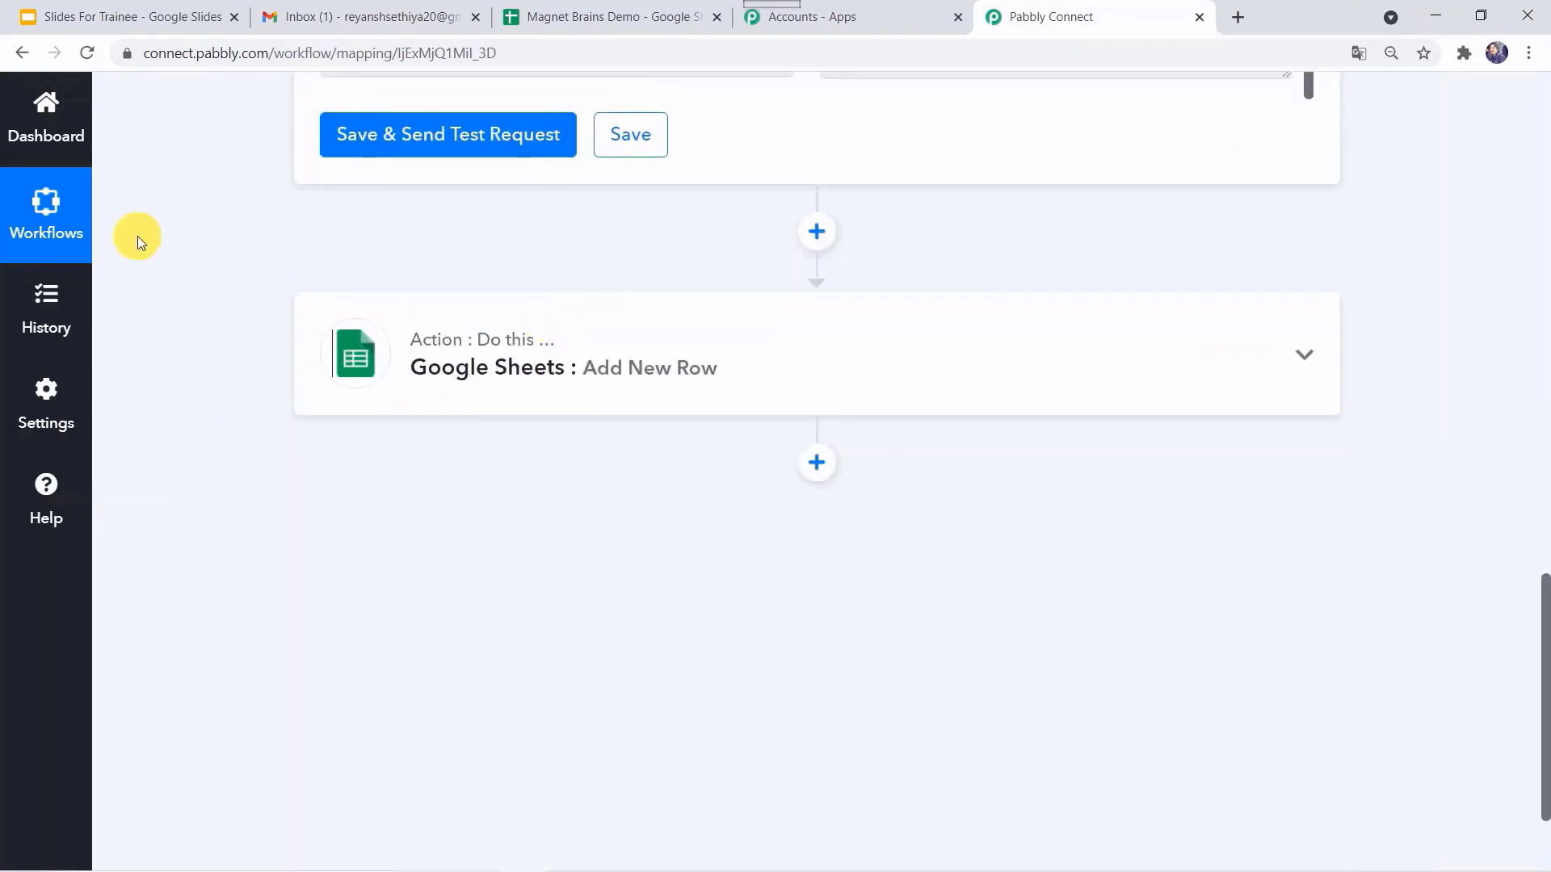
{"action": "scroll", "coordinate": [137, 236], "scroll_direction": "up", "scroll_amount": 12}
{"action": "scroll", "coordinate": [138, 236], "scroll_direction": "up", "scroll_amount": 8}
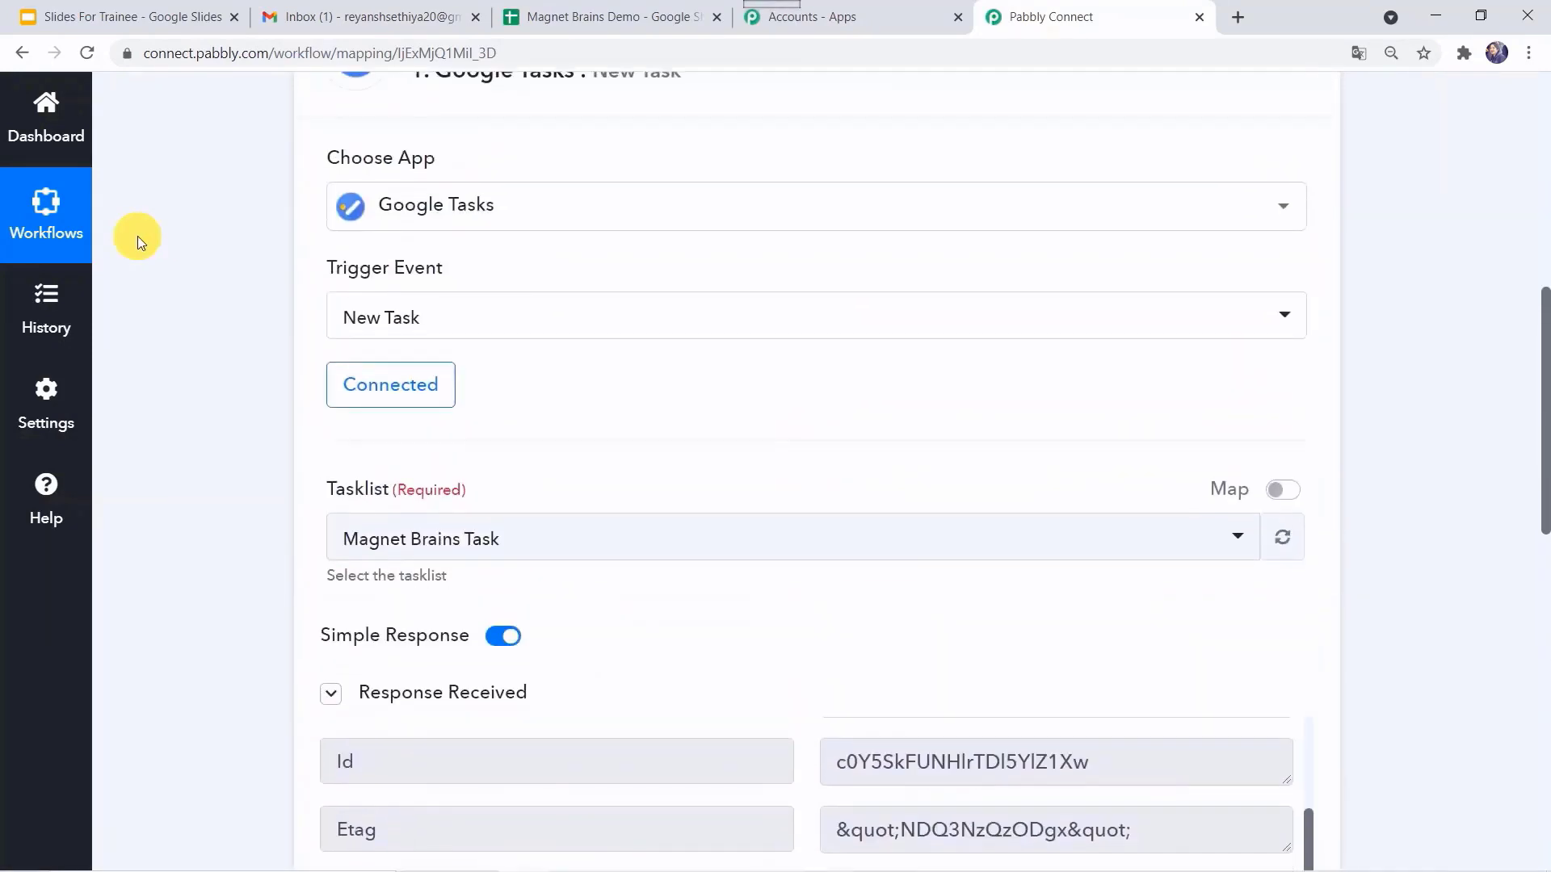
{"action": "left_click", "coordinate": [617, 386]}
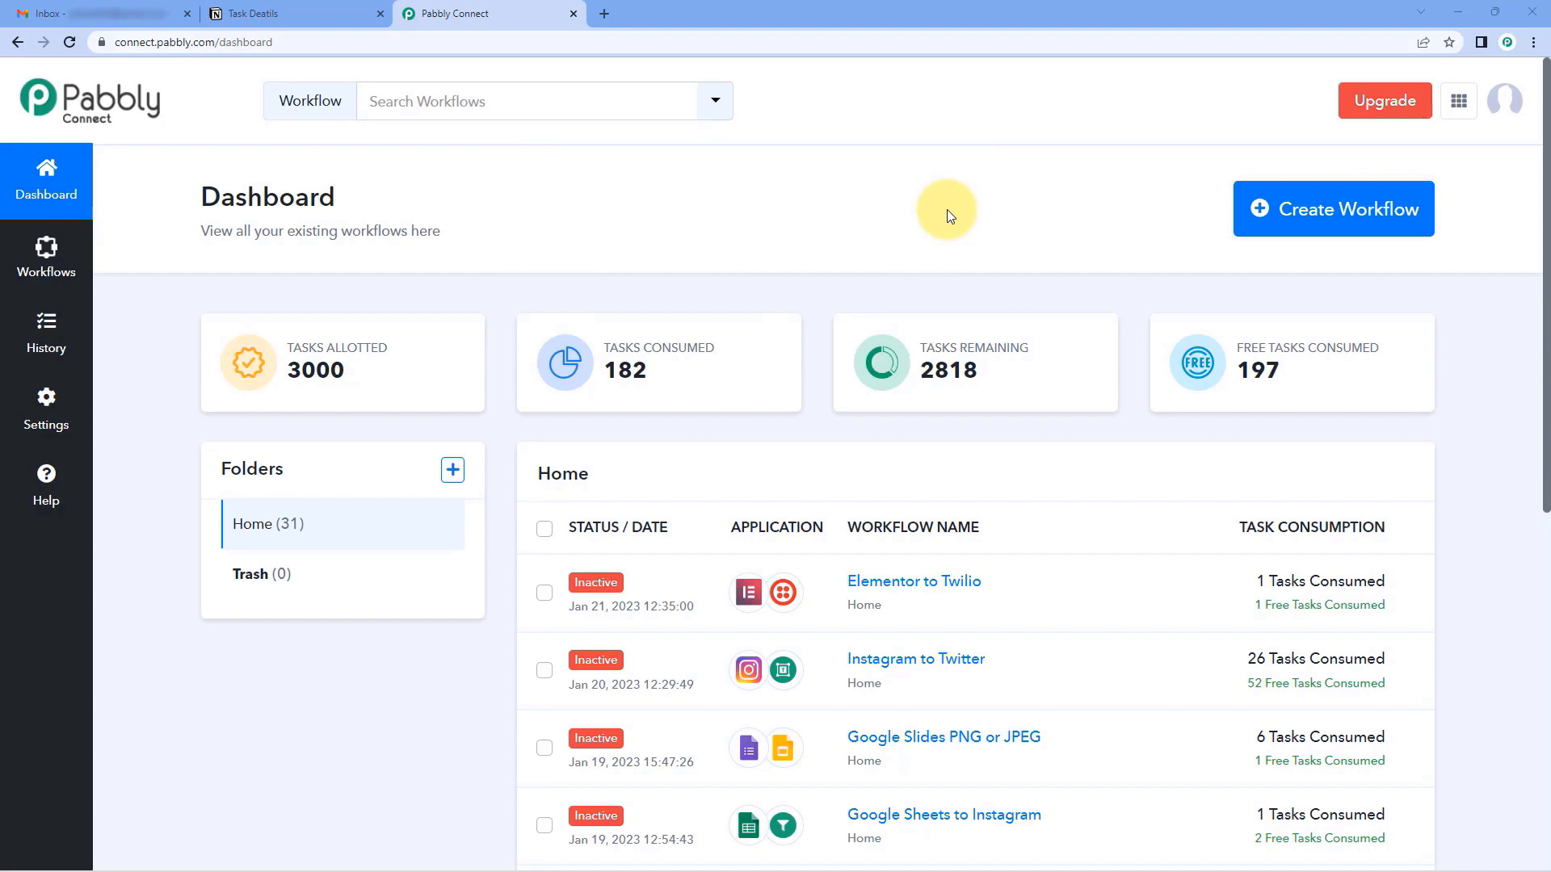
Create a Pabbly Connect workflow named Google Tasks to Notion and collapse its trigger step.
{"action": "left_click", "coordinate": [1316, 232]}
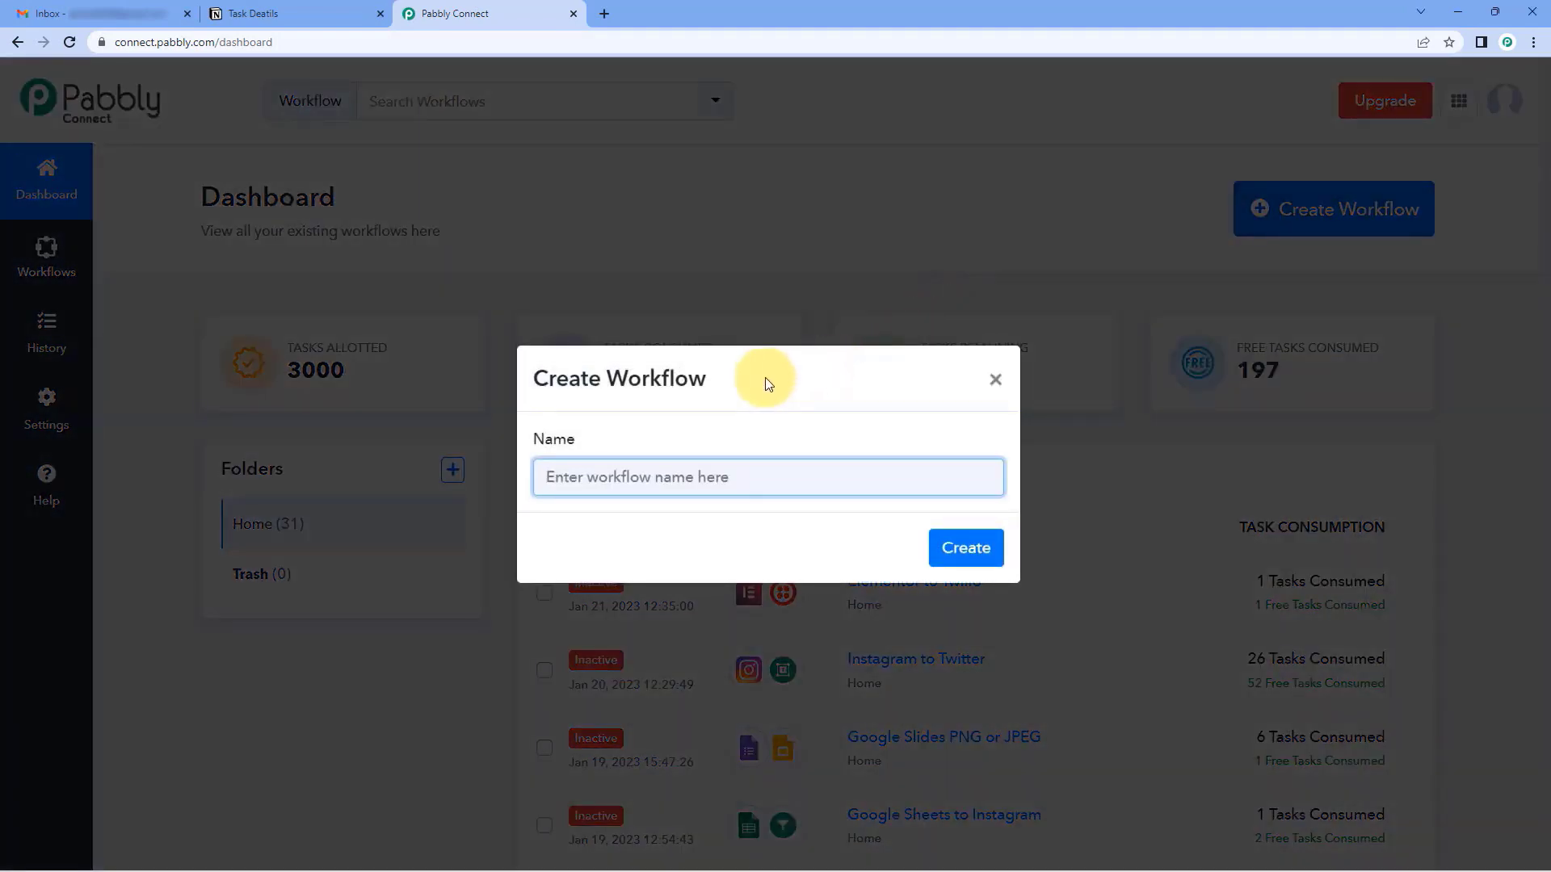
{"action": "type", "text": "G"}
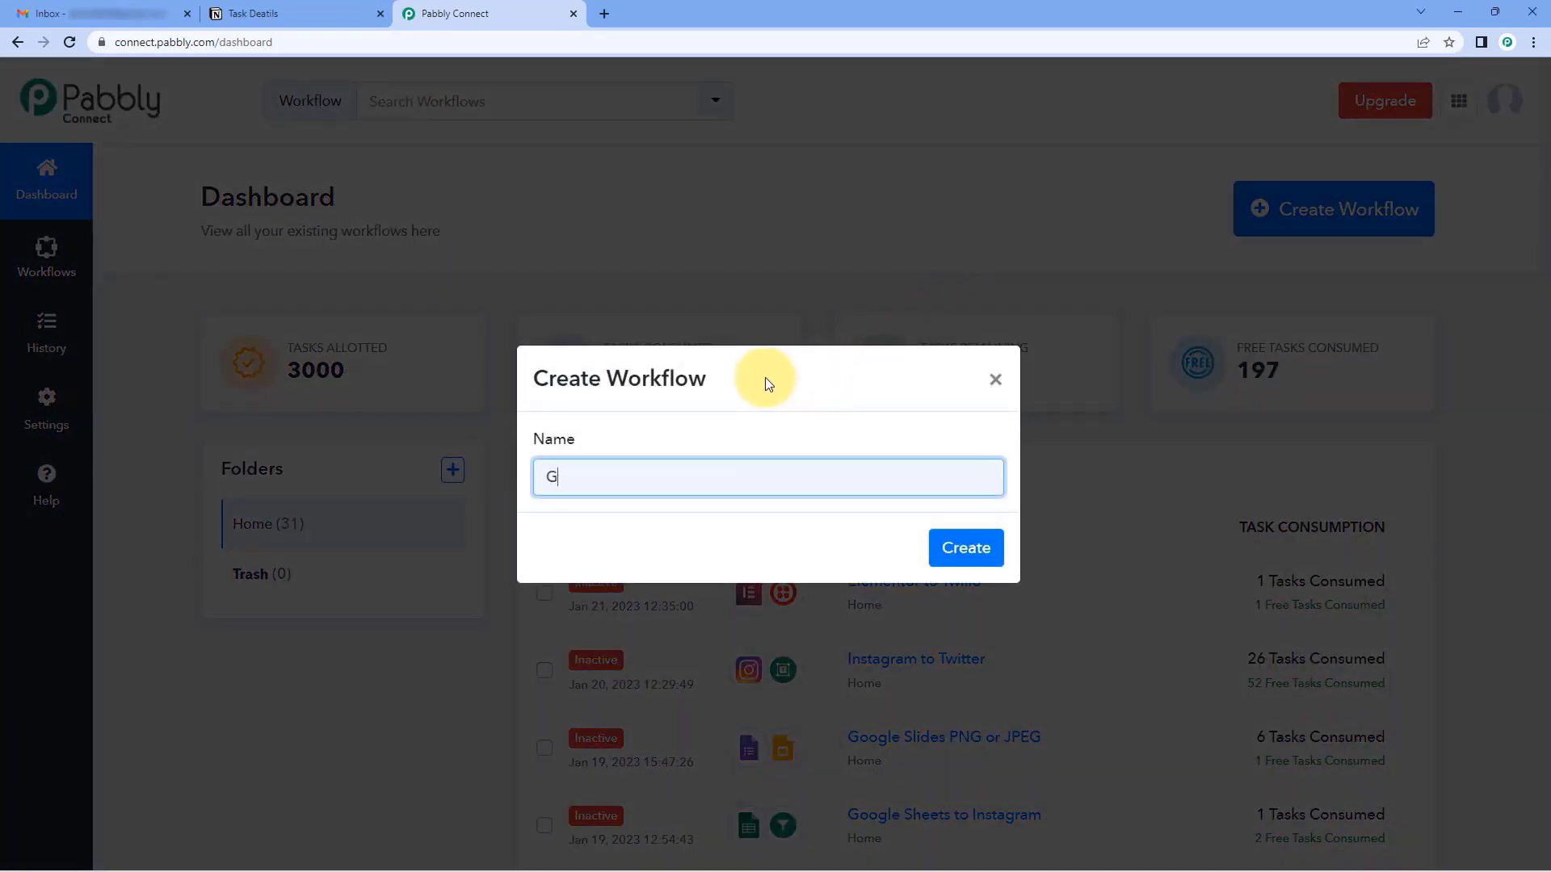
{"action": "type", "text": "oogle Tasks to Notion"}
{"action": "left_click", "coordinate": [955, 548]}
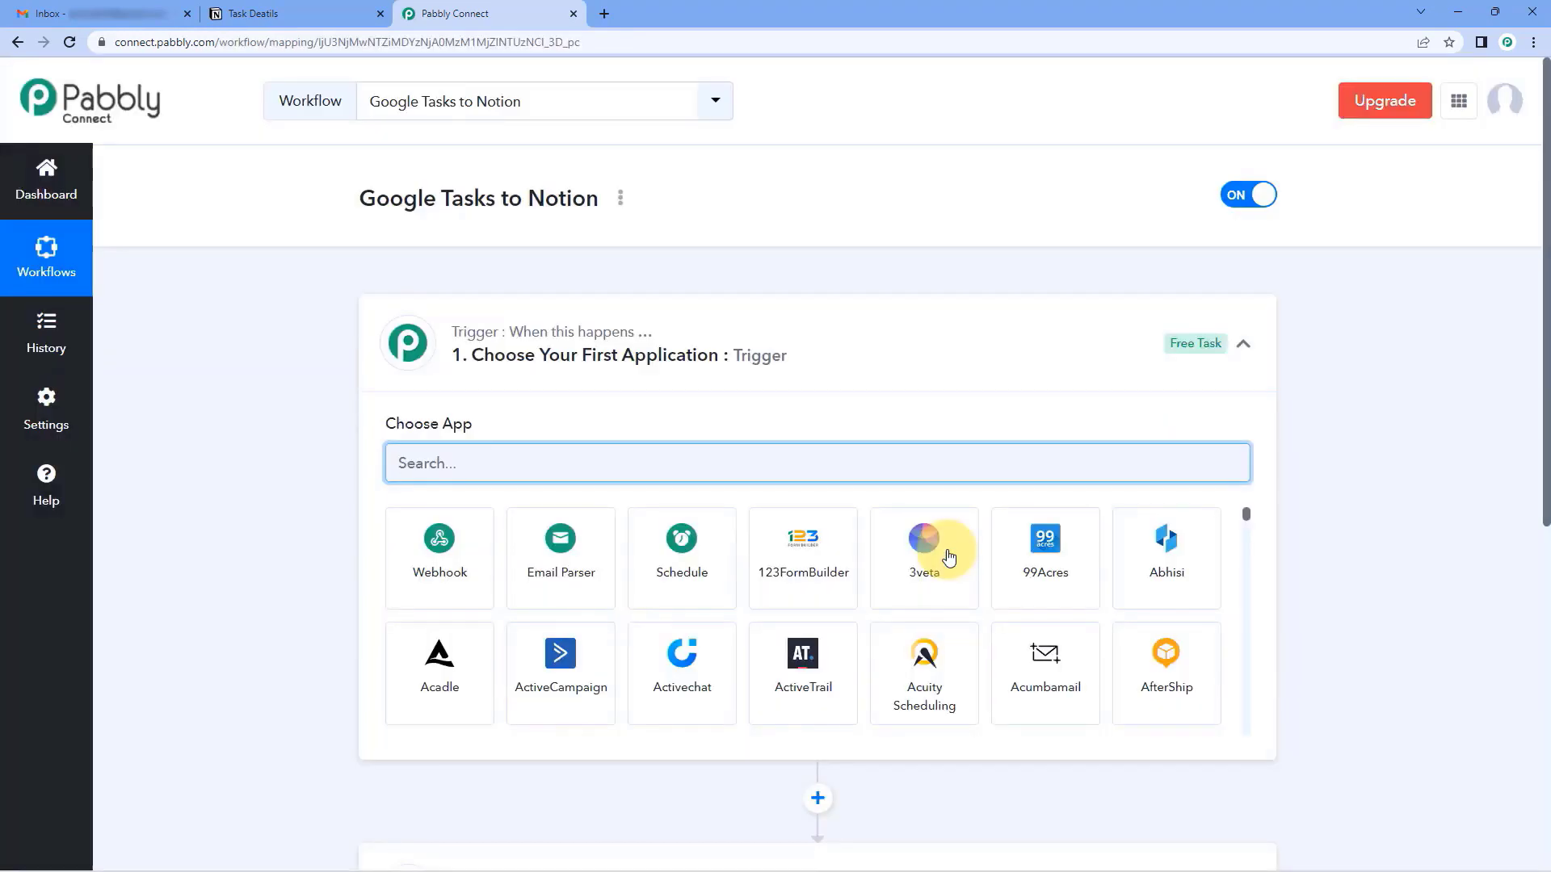
{"action": "left_click", "coordinate": [917, 329]}
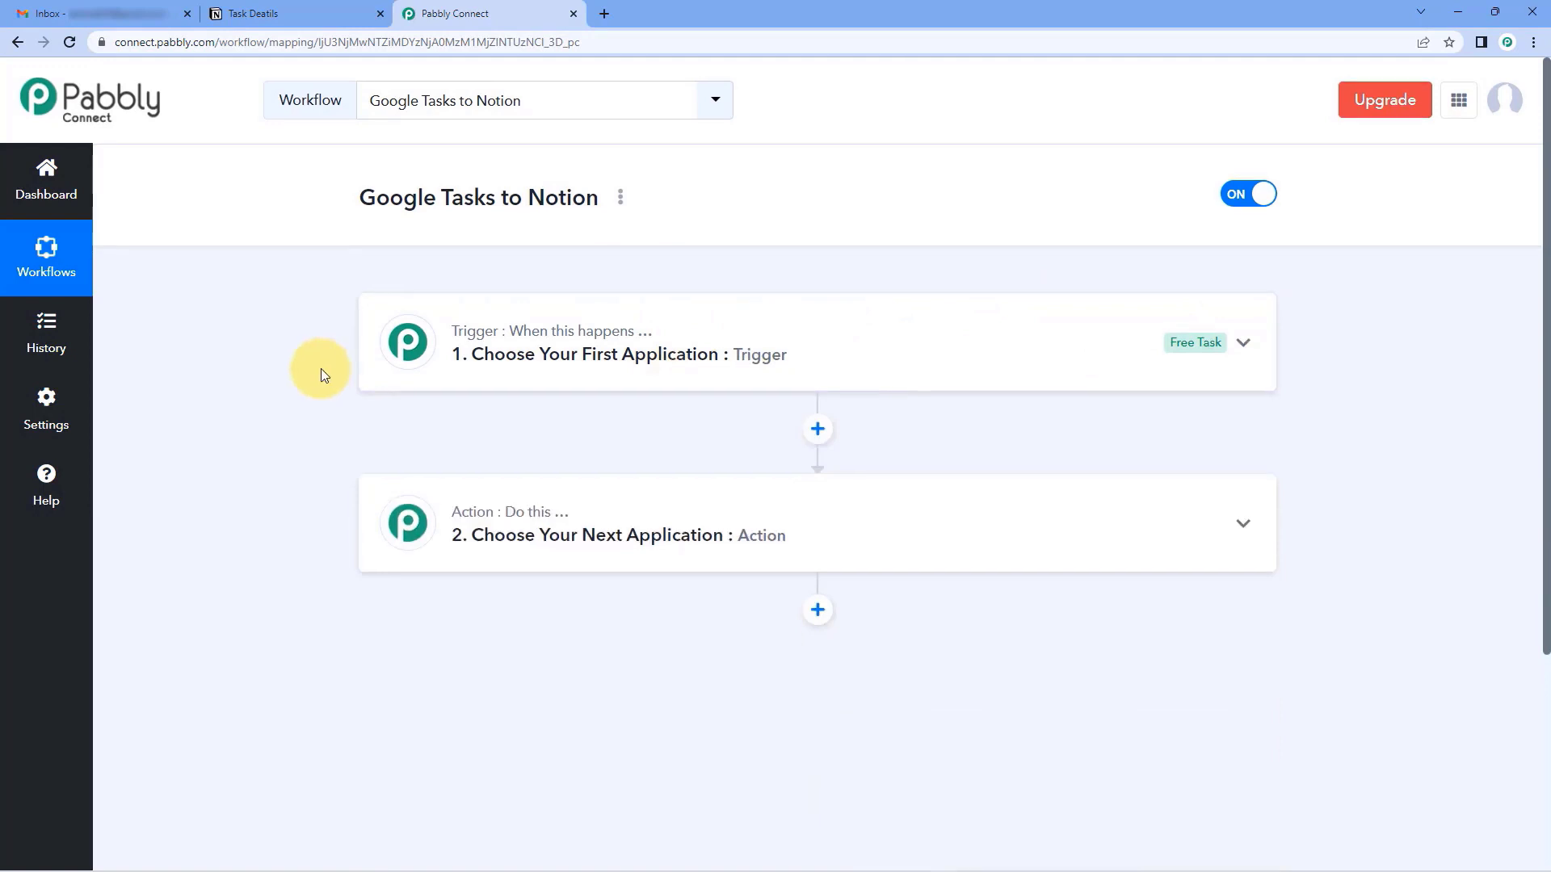
Expand the workflow's trigger step and open the Google Tasks pane in Gmail.
{"action": "scroll", "coordinate": [322, 369], "scroll_direction": "down", "scroll_amount": 1}
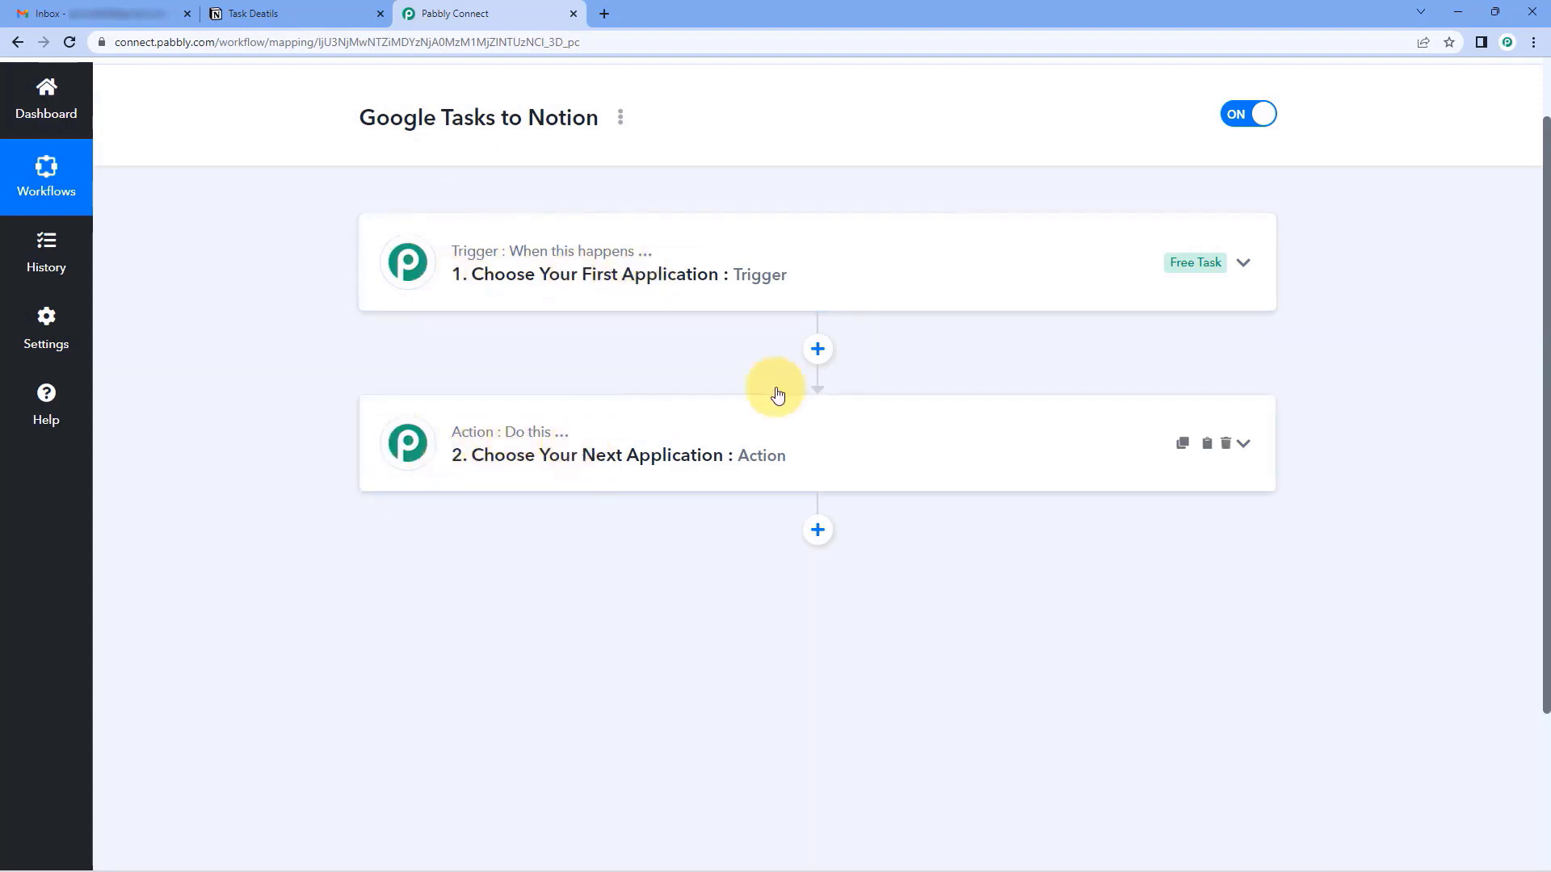
{"action": "left_click", "coordinate": [613, 234]}
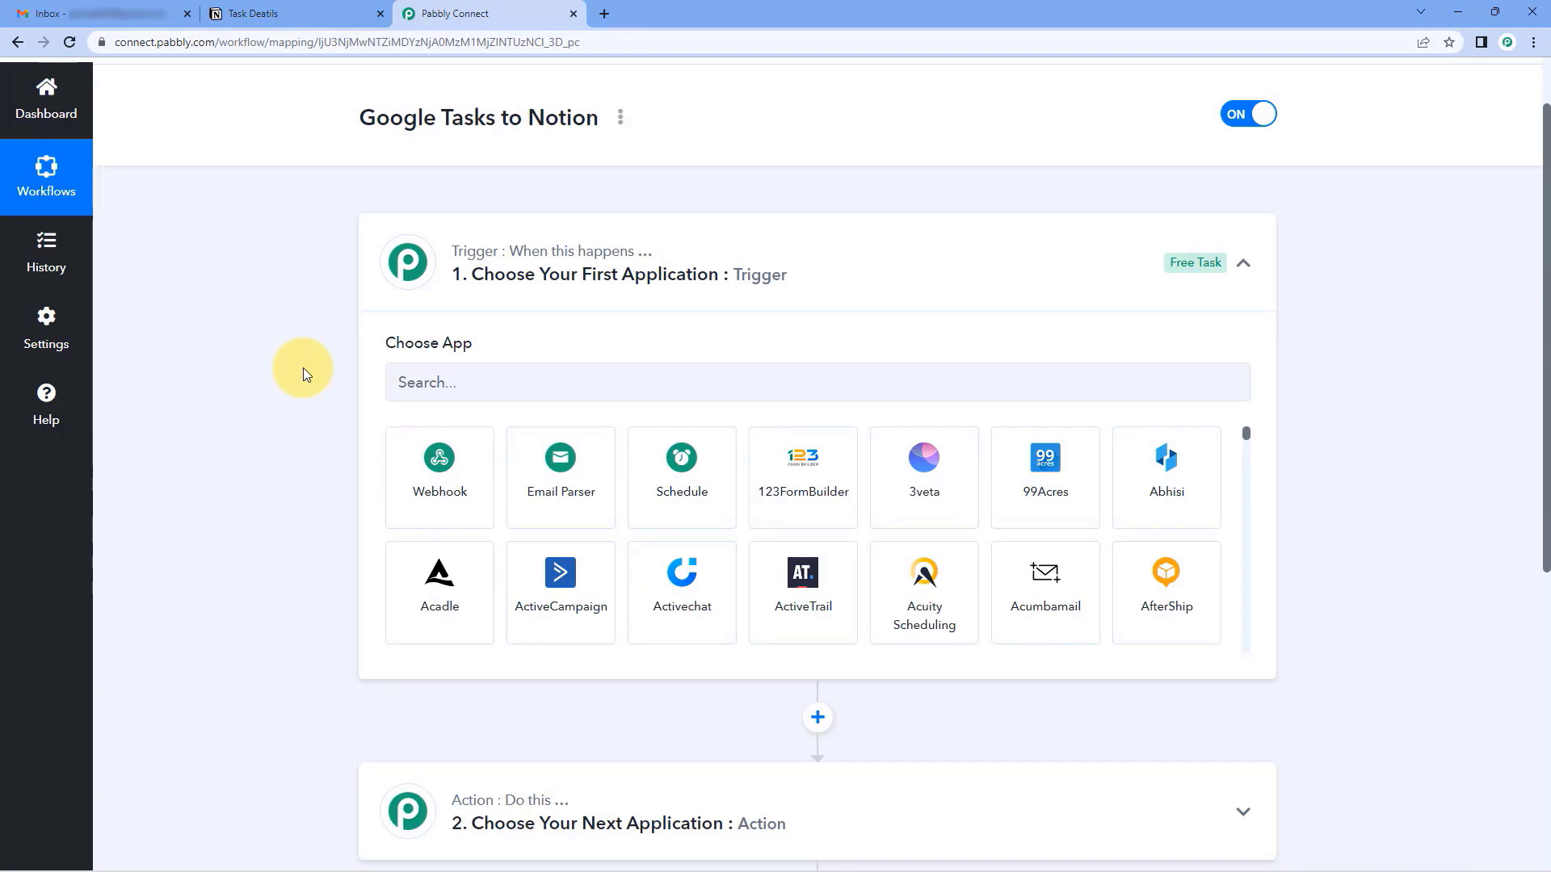
{"action": "left_click", "coordinate": [101, 13]}
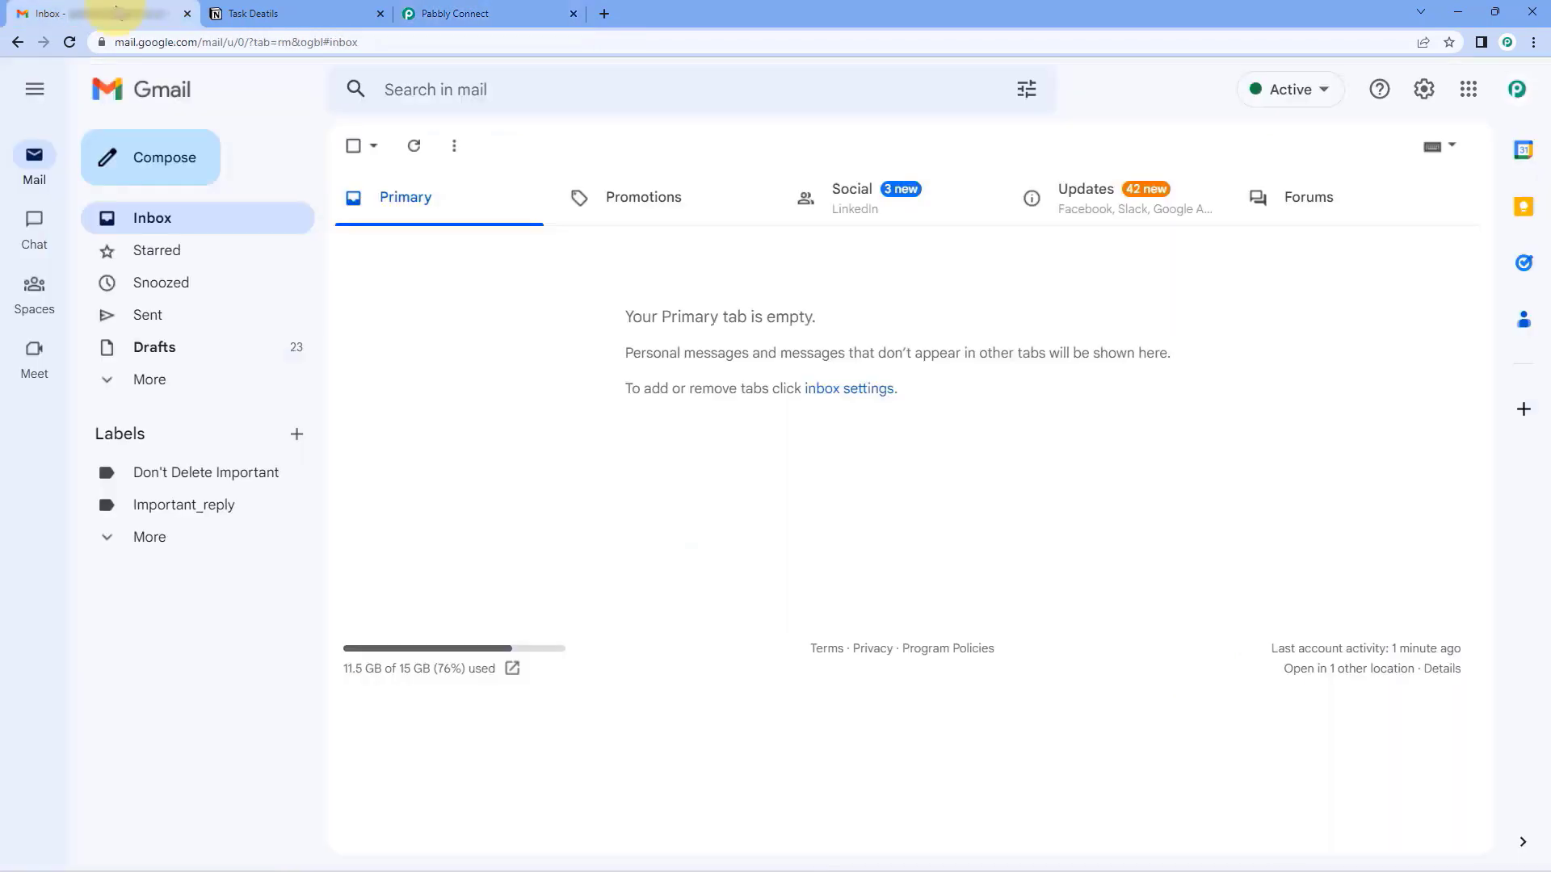
{"action": "left_click", "coordinate": [1523, 262]}
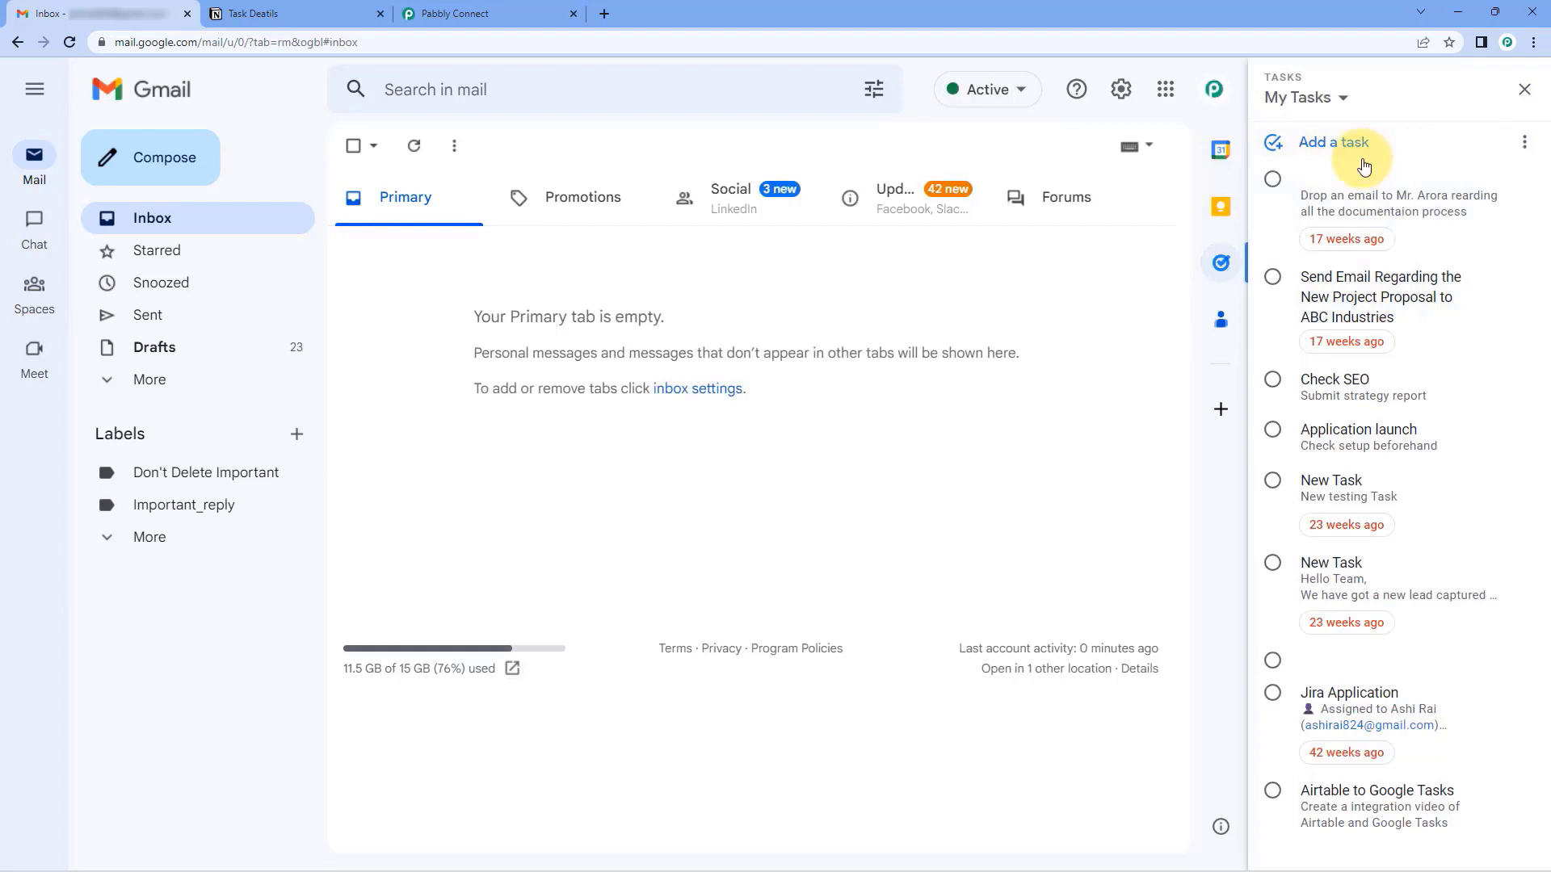
Return to Pabbly Connect and set the trigger app to Google Tasks with the New Task event.
{"action": "left_click", "coordinate": [449, 13]}
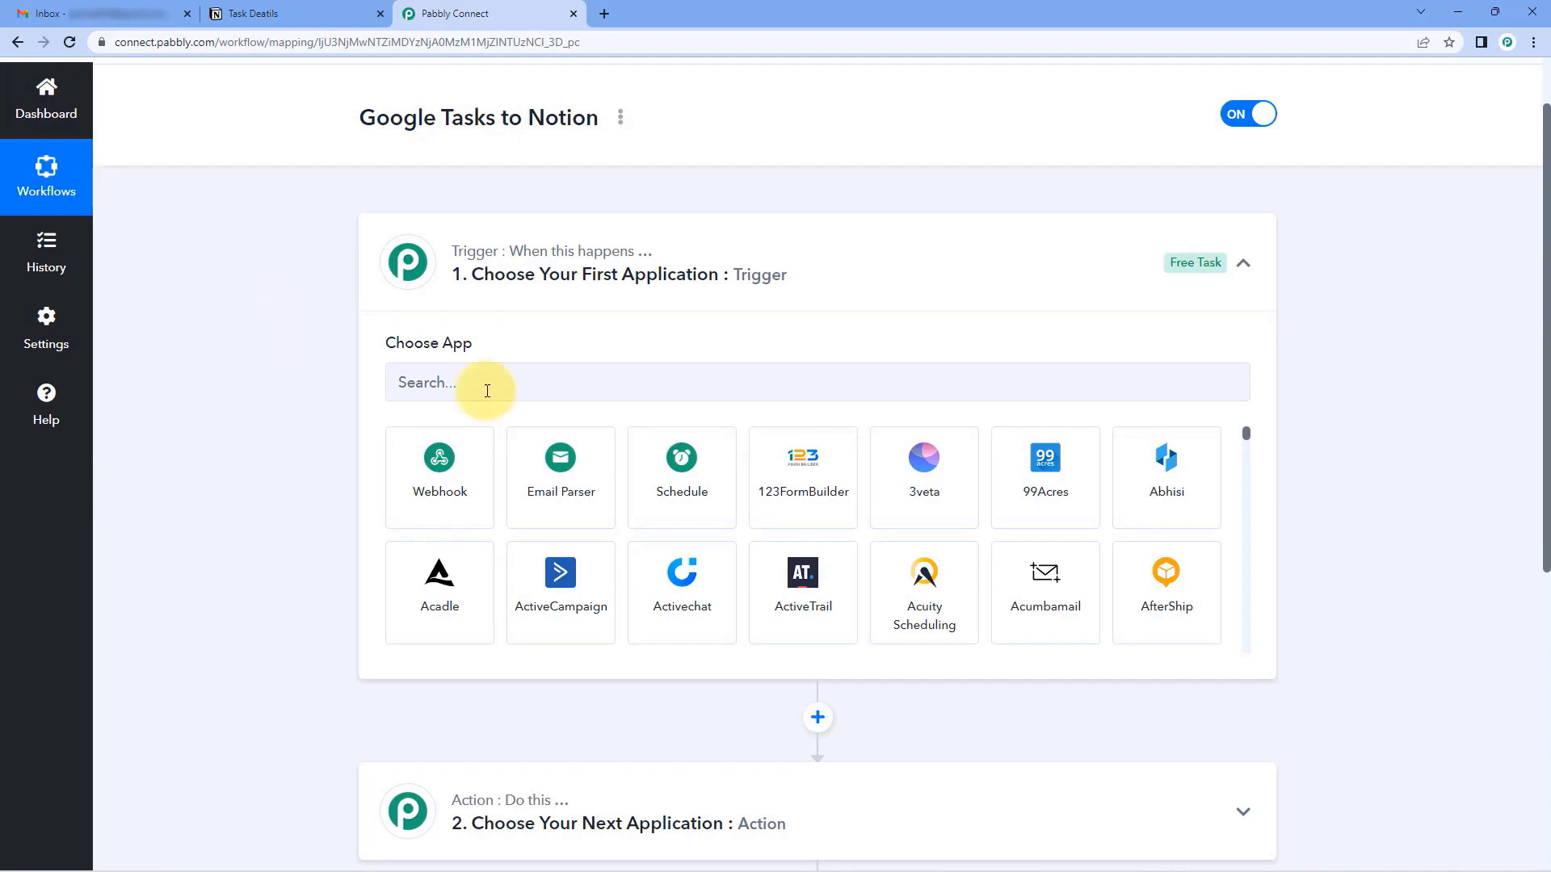
{"action": "left_click", "coordinate": [530, 386]}
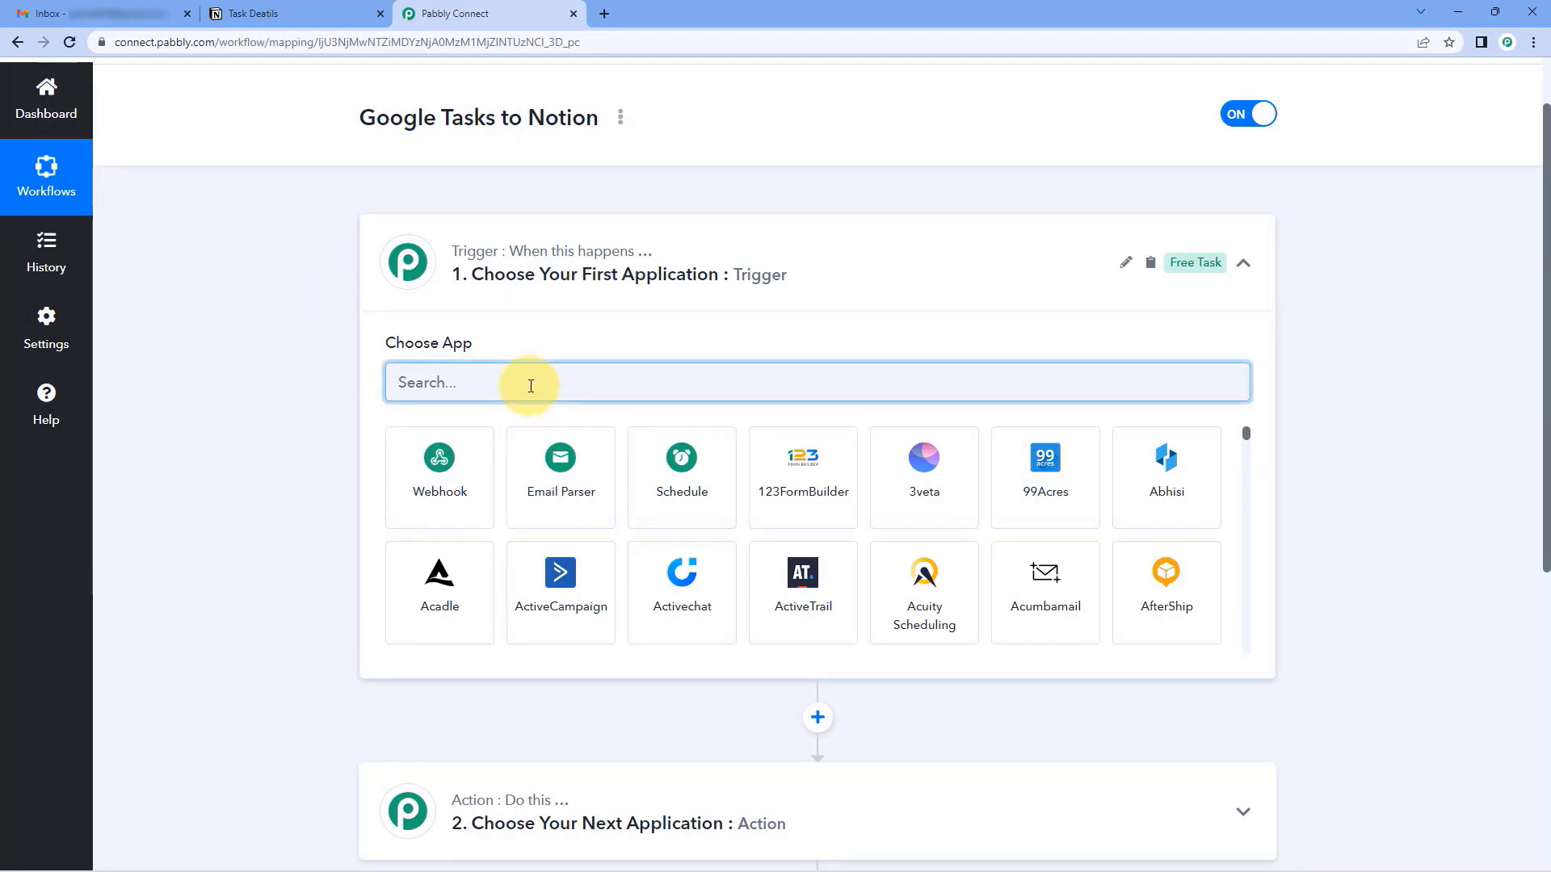
{"action": "type", "text": "Google Tasks"}
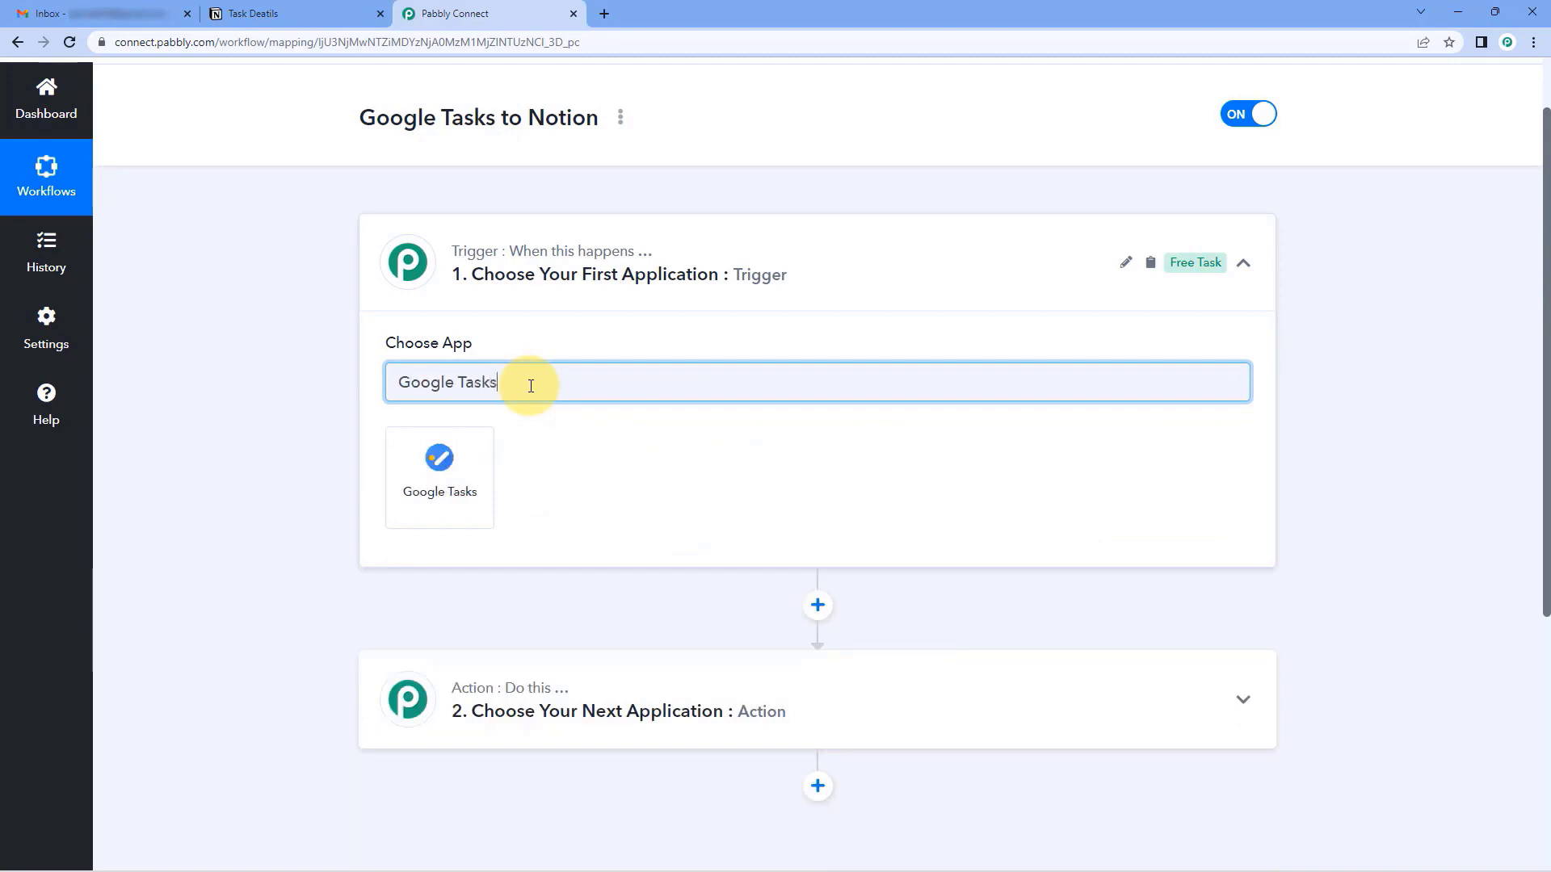
{"action": "left_click", "coordinate": [475, 470]}
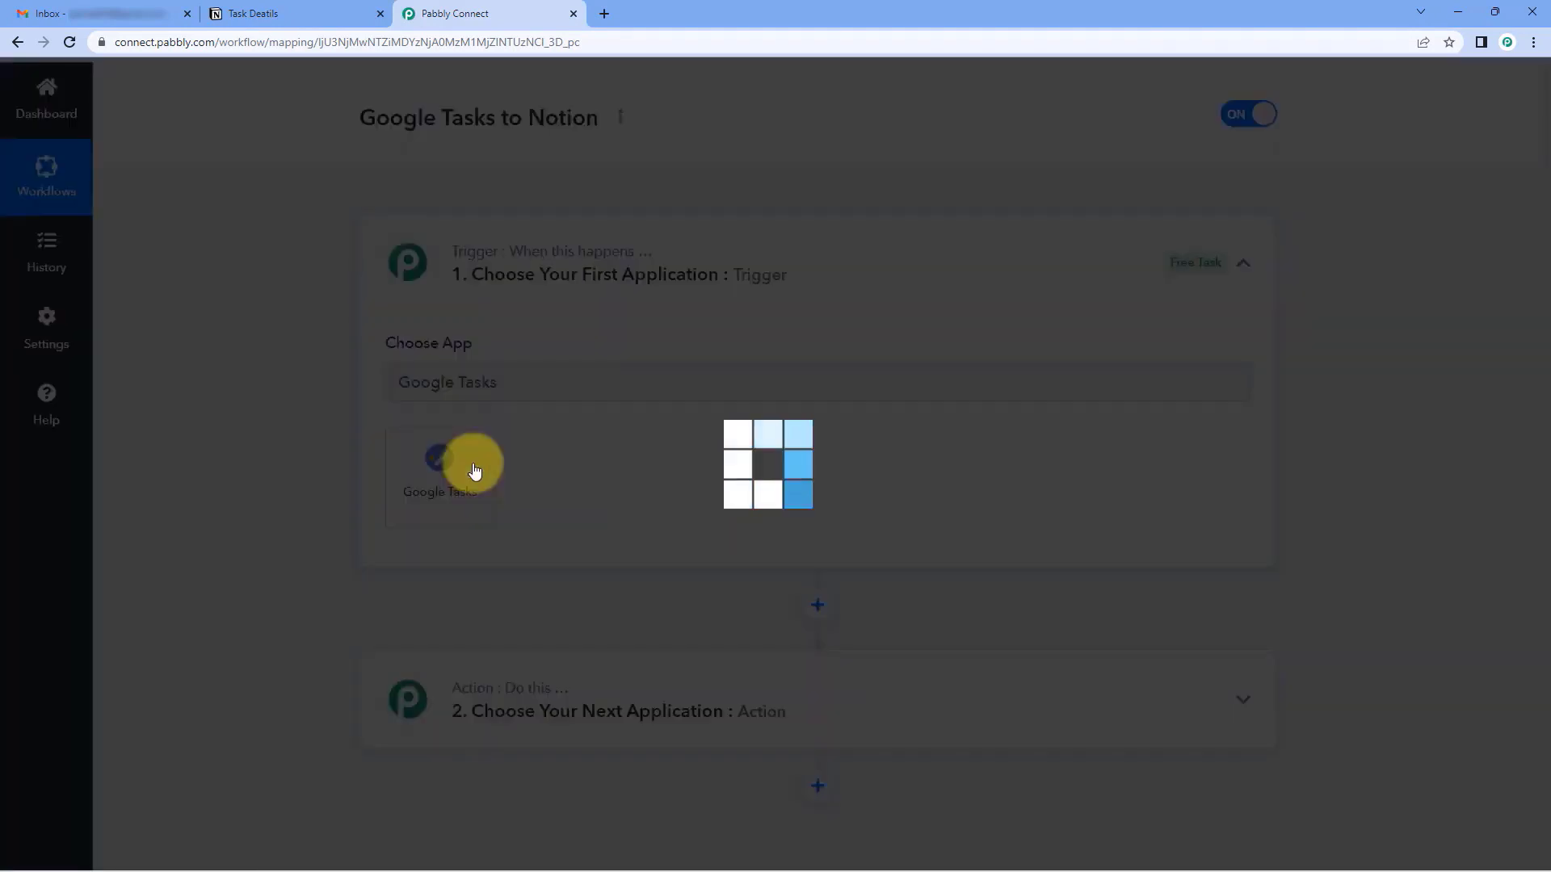
{"action": "scroll", "coordinate": [337, 419], "scroll_direction": "down", "scroll_amount": 2}
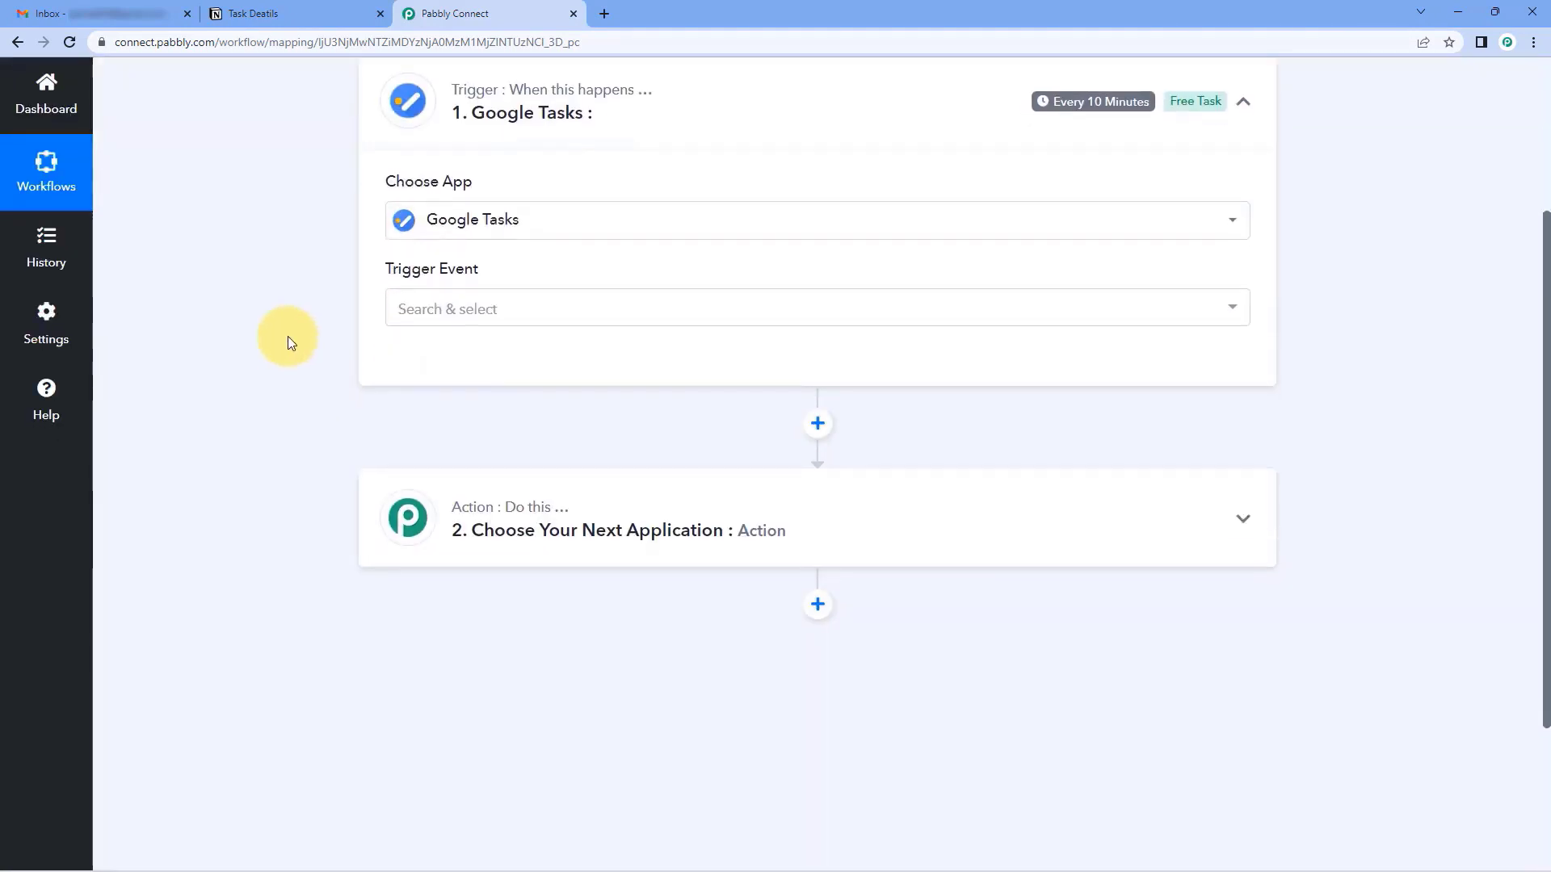
{"action": "left_click", "coordinate": [537, 311]}
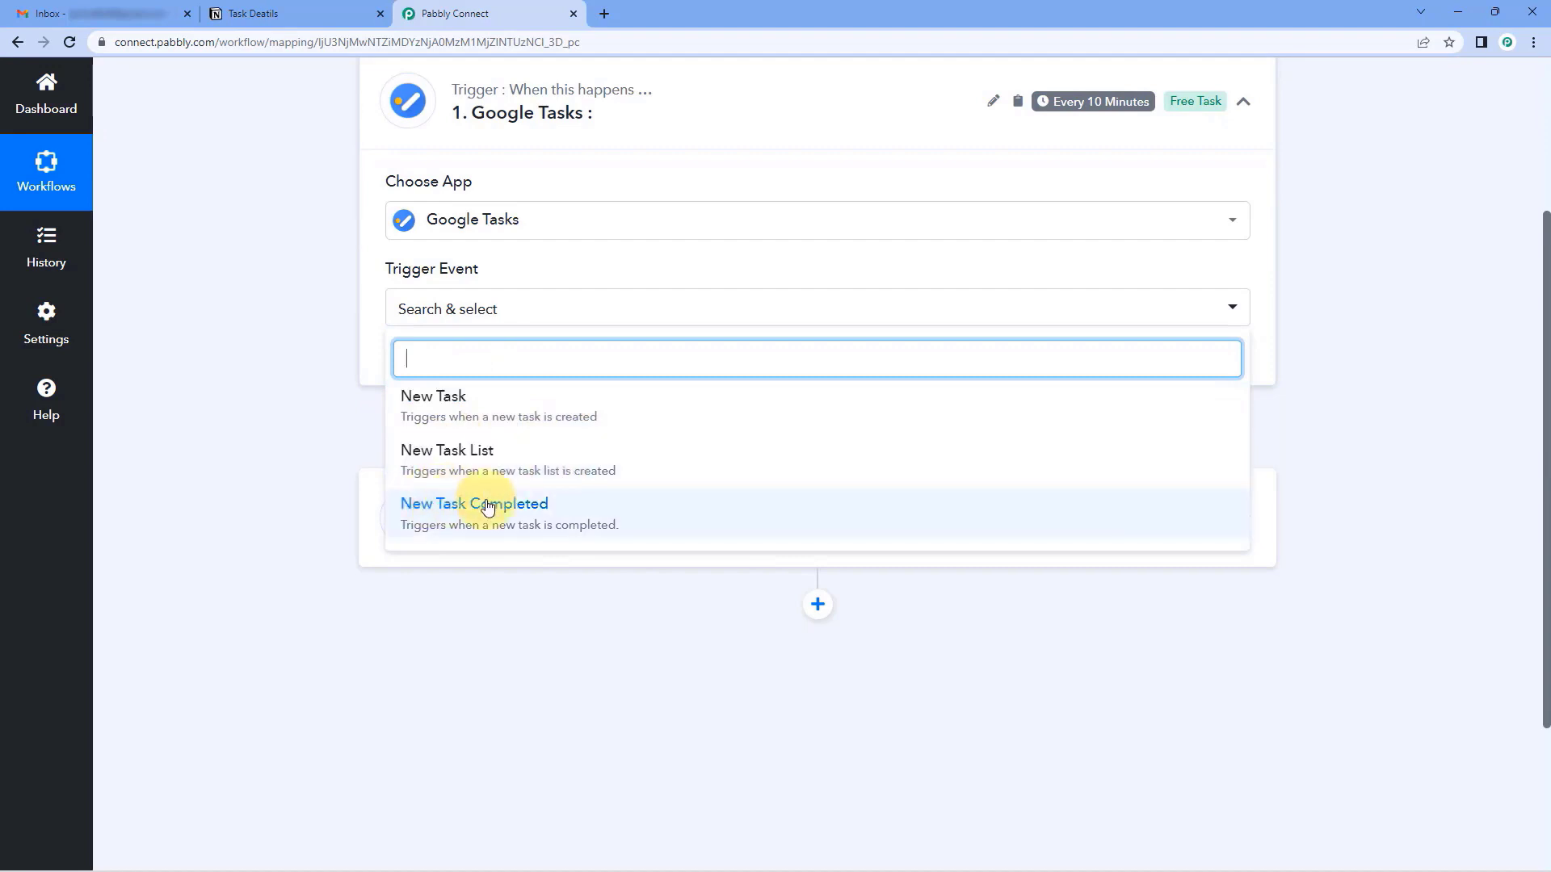
{"action": "left_click", "coordinate": [518, 402]}
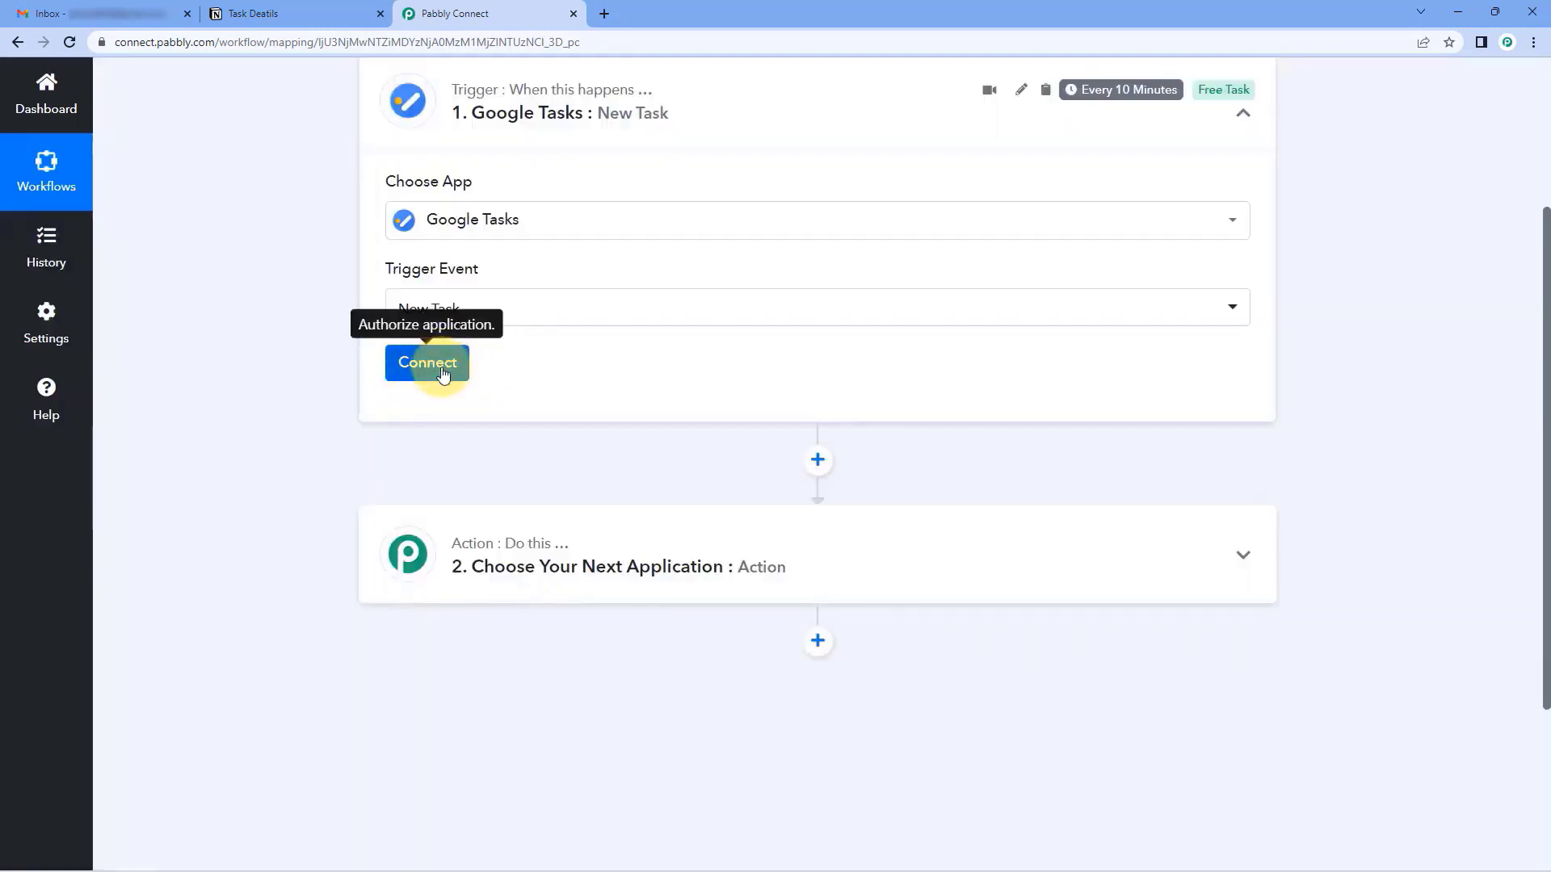
Connect the trigger through a new Google Tasks connection, signing in with the Pabbly Google account and granting access.
{"action": "left_click", "coordinate": [440, 367]}
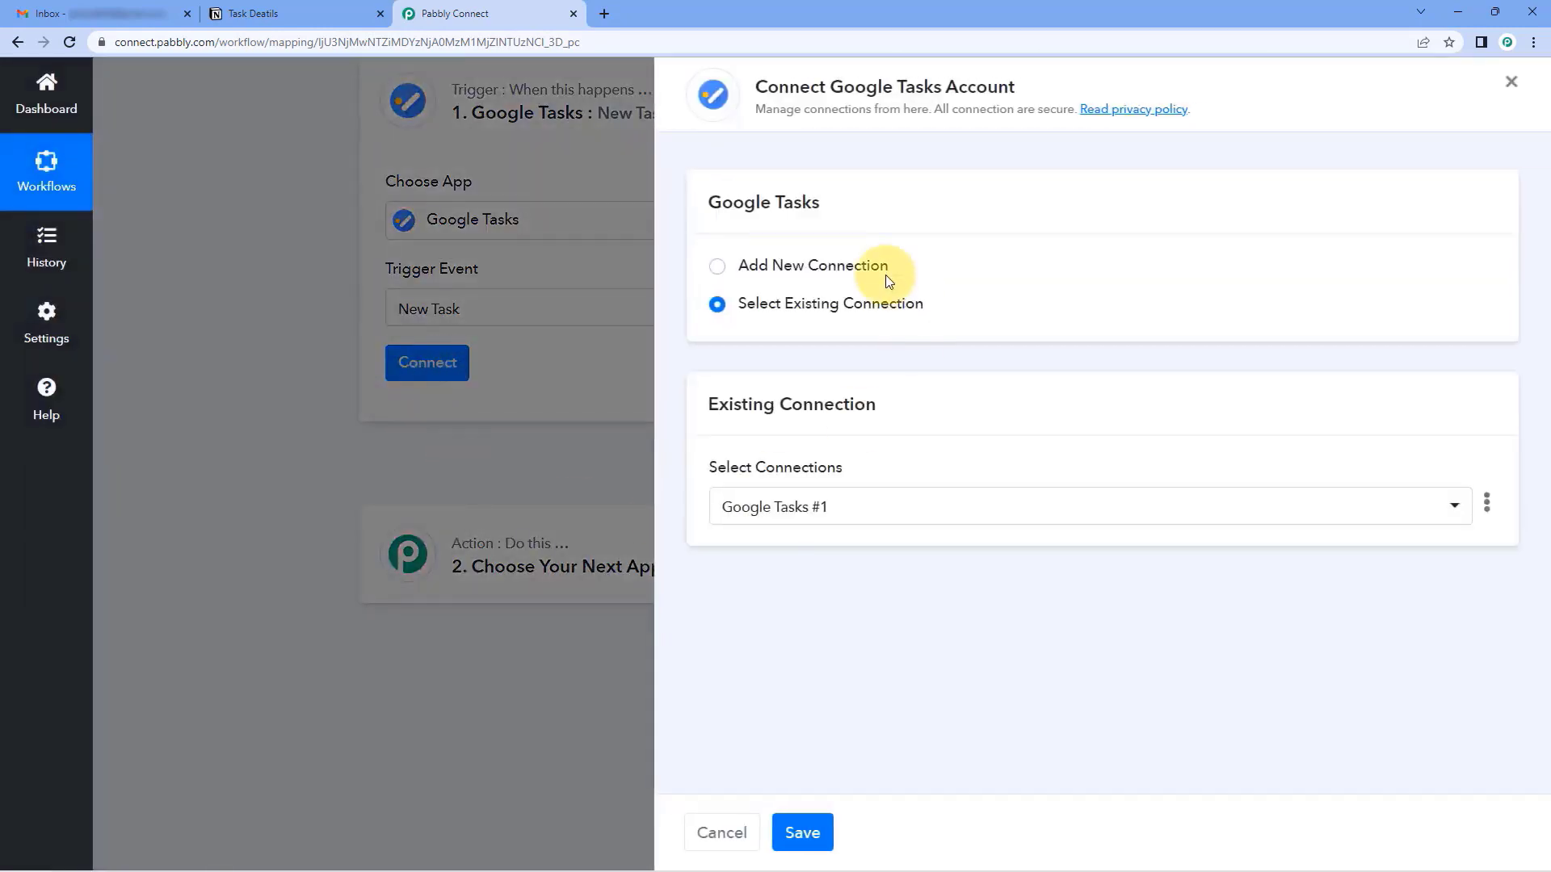
{"action": "left_click", "coordinate": [717, 265]}
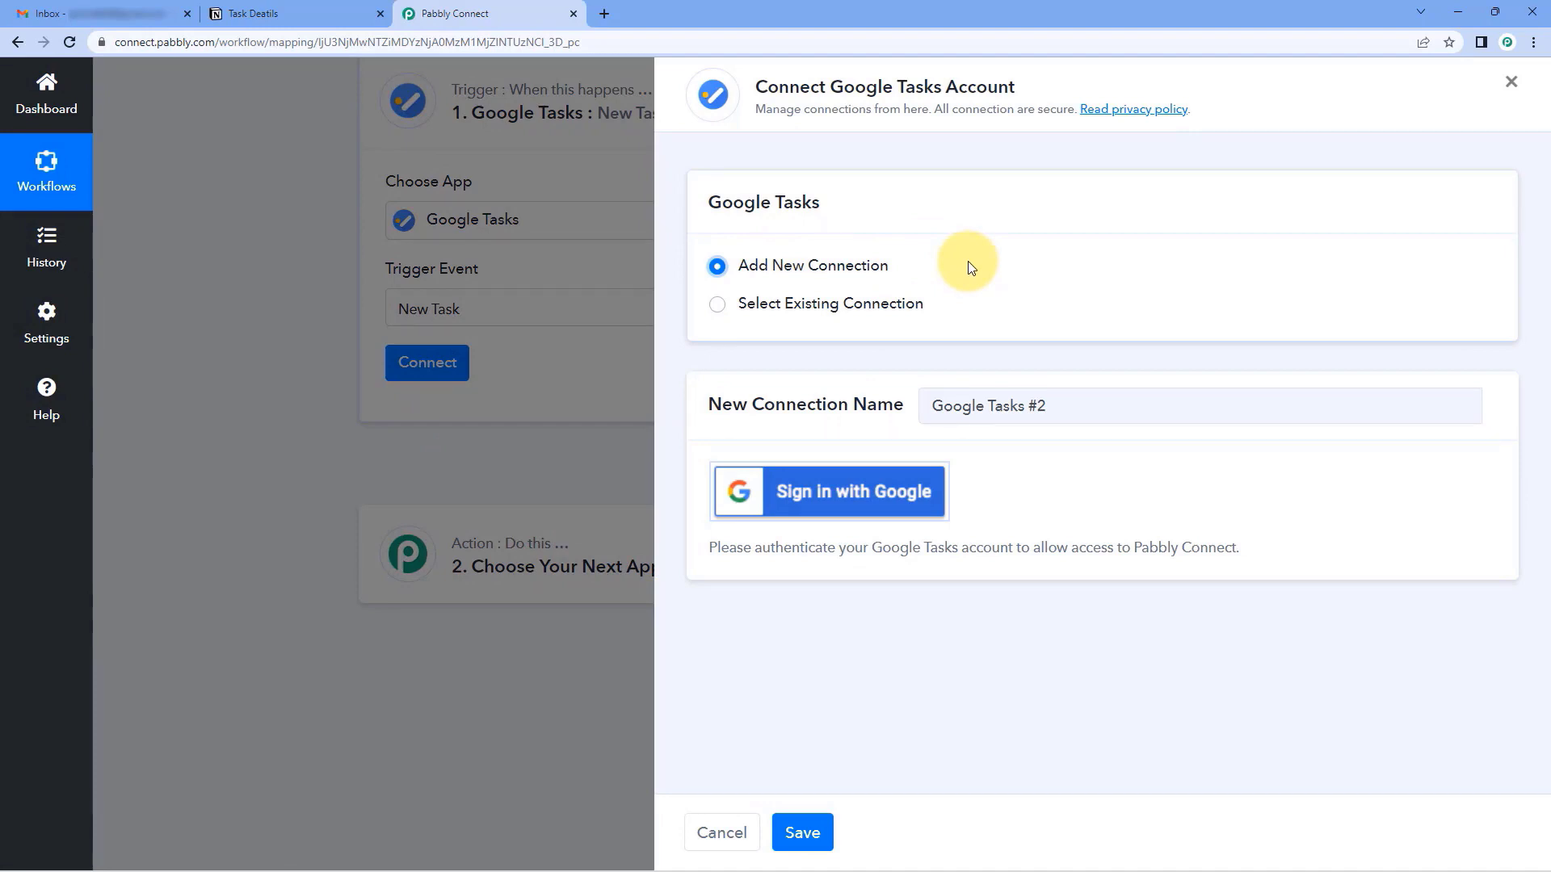
{"action": "left_click", "coordinate": [827, 502]}
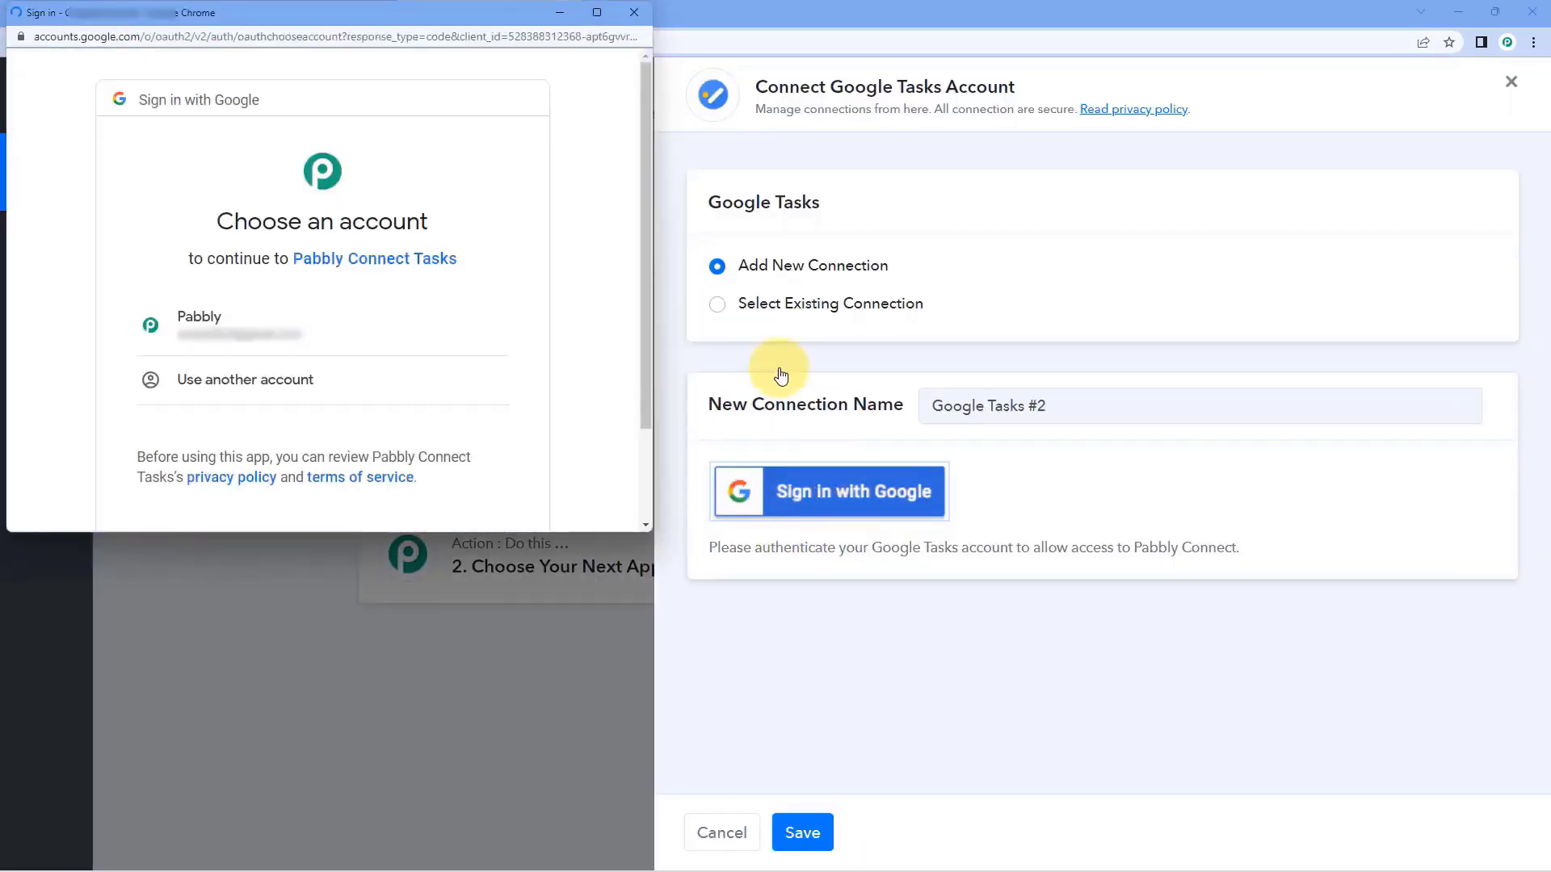
{"action": "left_click", "coordinate": [343, 329]}
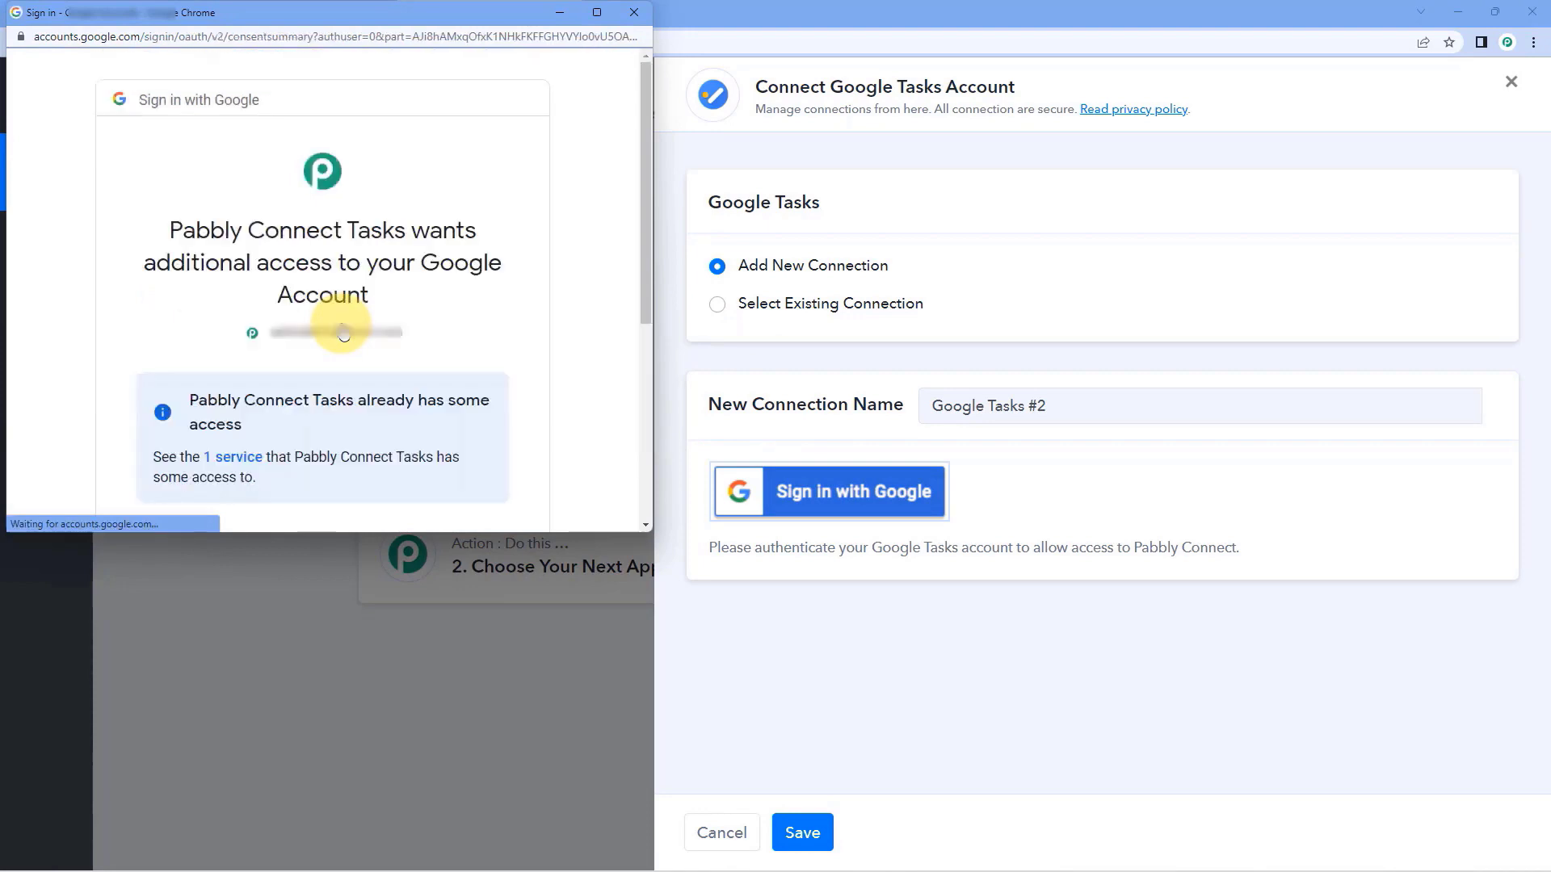
{"action": "scroll", "coordinate": [341, 327], "scroll_direction": "down", "scroll_amount": 4}
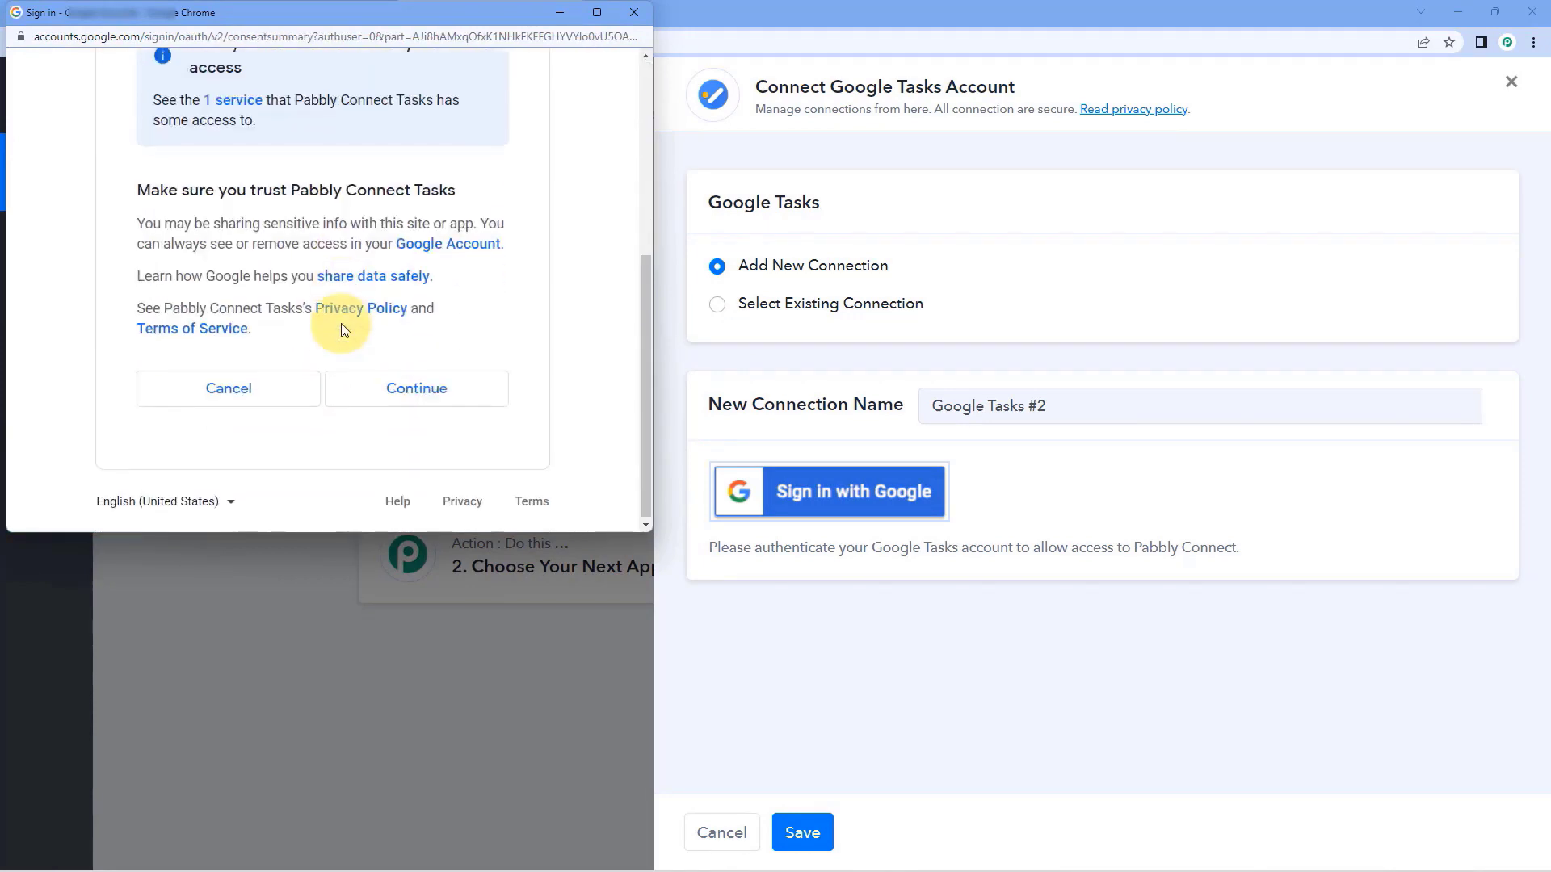
{"action": "left_click", "coordinate": [481, 387]}
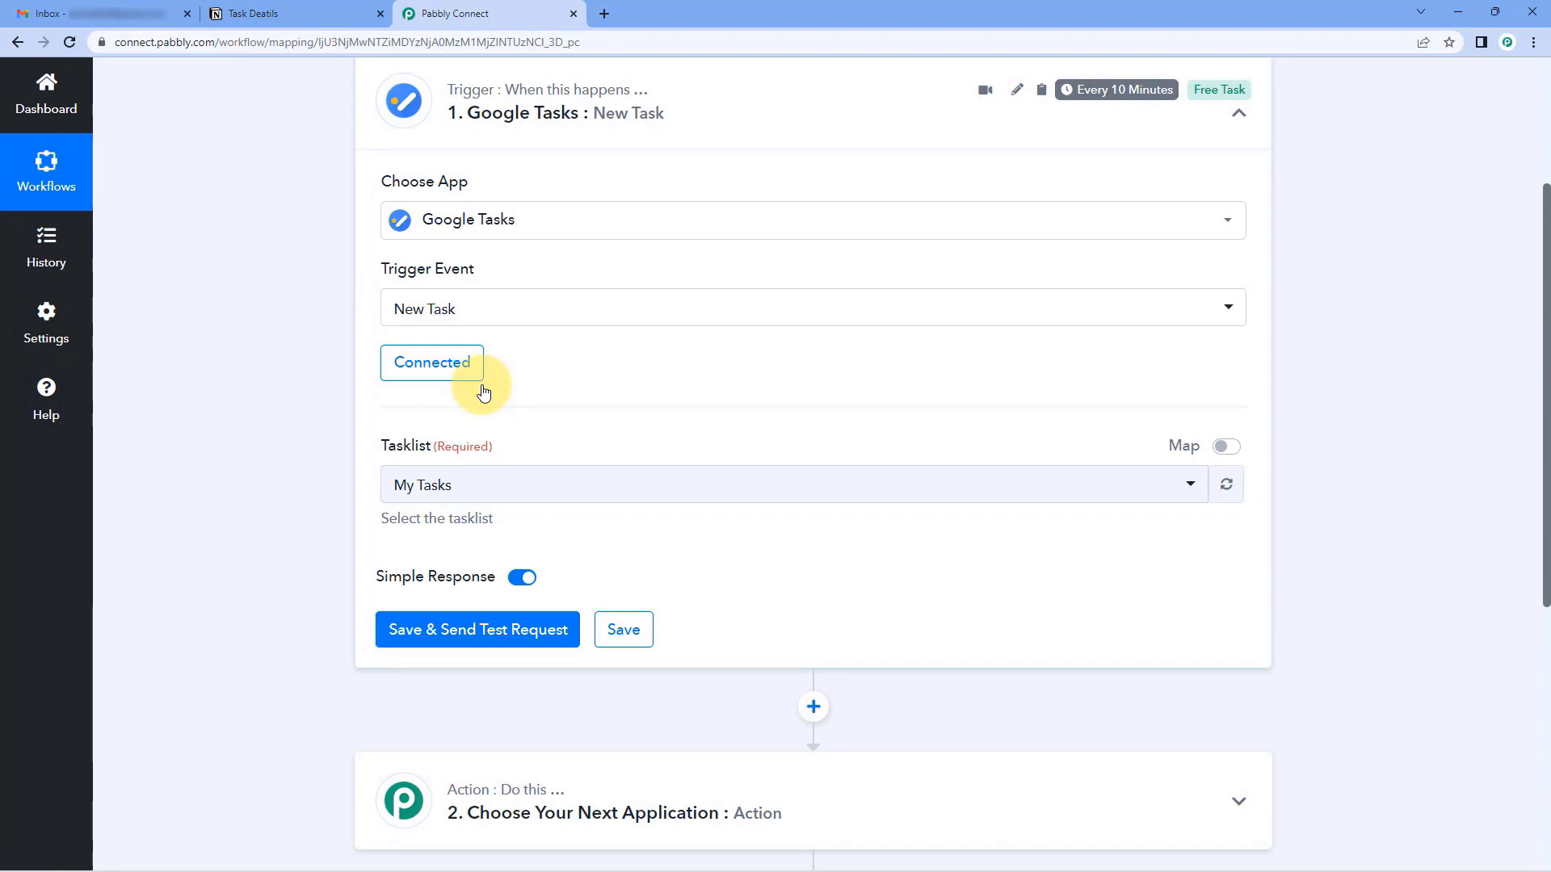
Switch Gmail's Tasks pane to the Teamwork list and select Teamwork as the trigger's tasklist in Pabbly Connect.
{"action": "scroll", "coordinate": [481, 391], "scroll_direction": "down", "scroll_amount": 1}
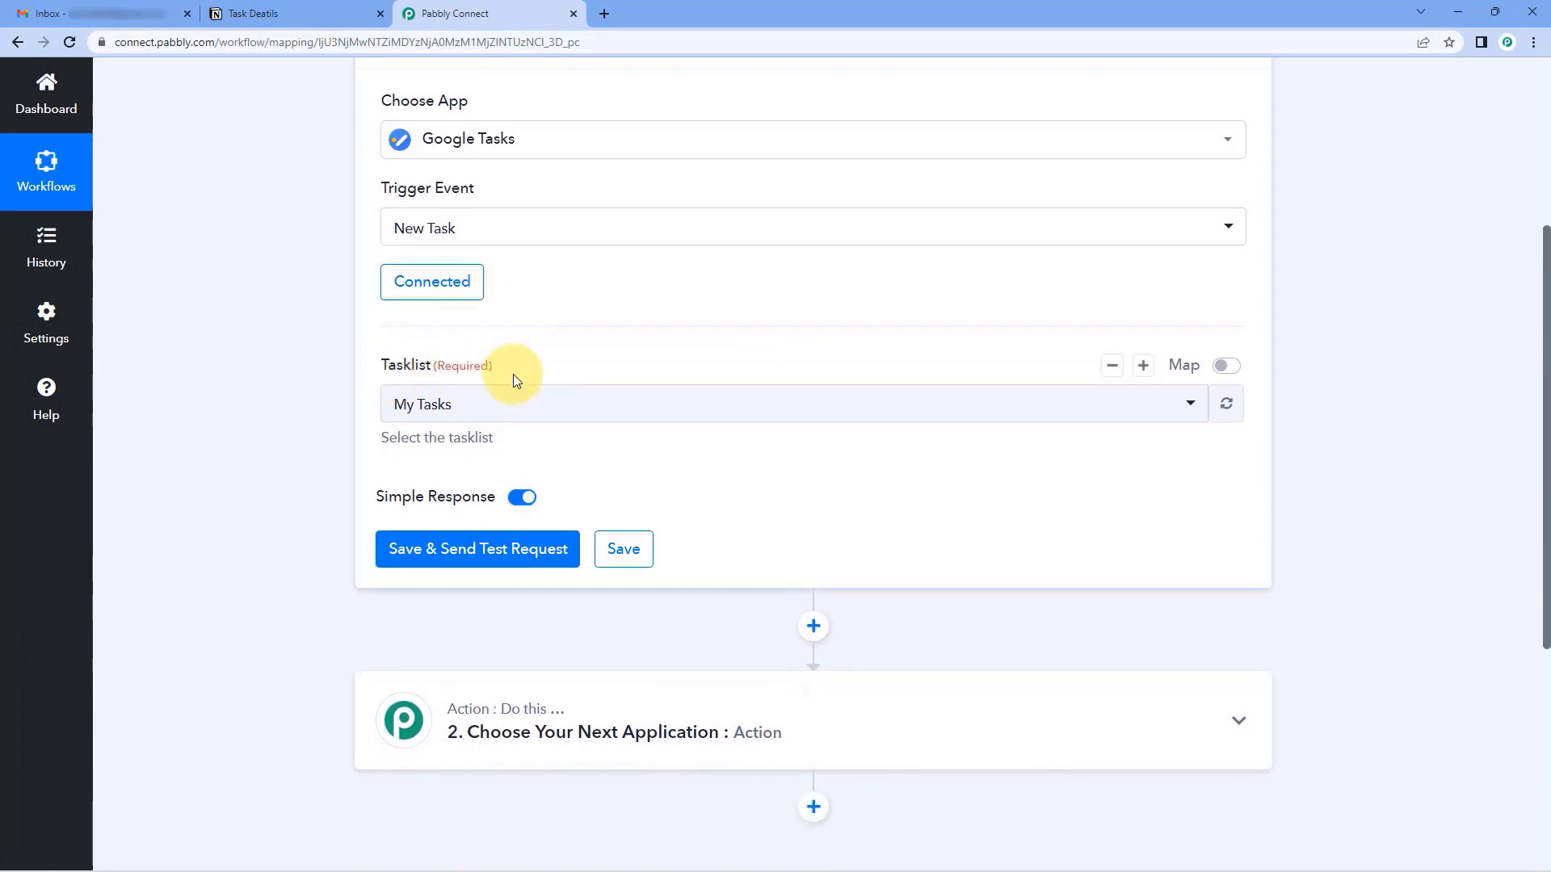
{"action": "left_click", "coordinate": [543, 404]}
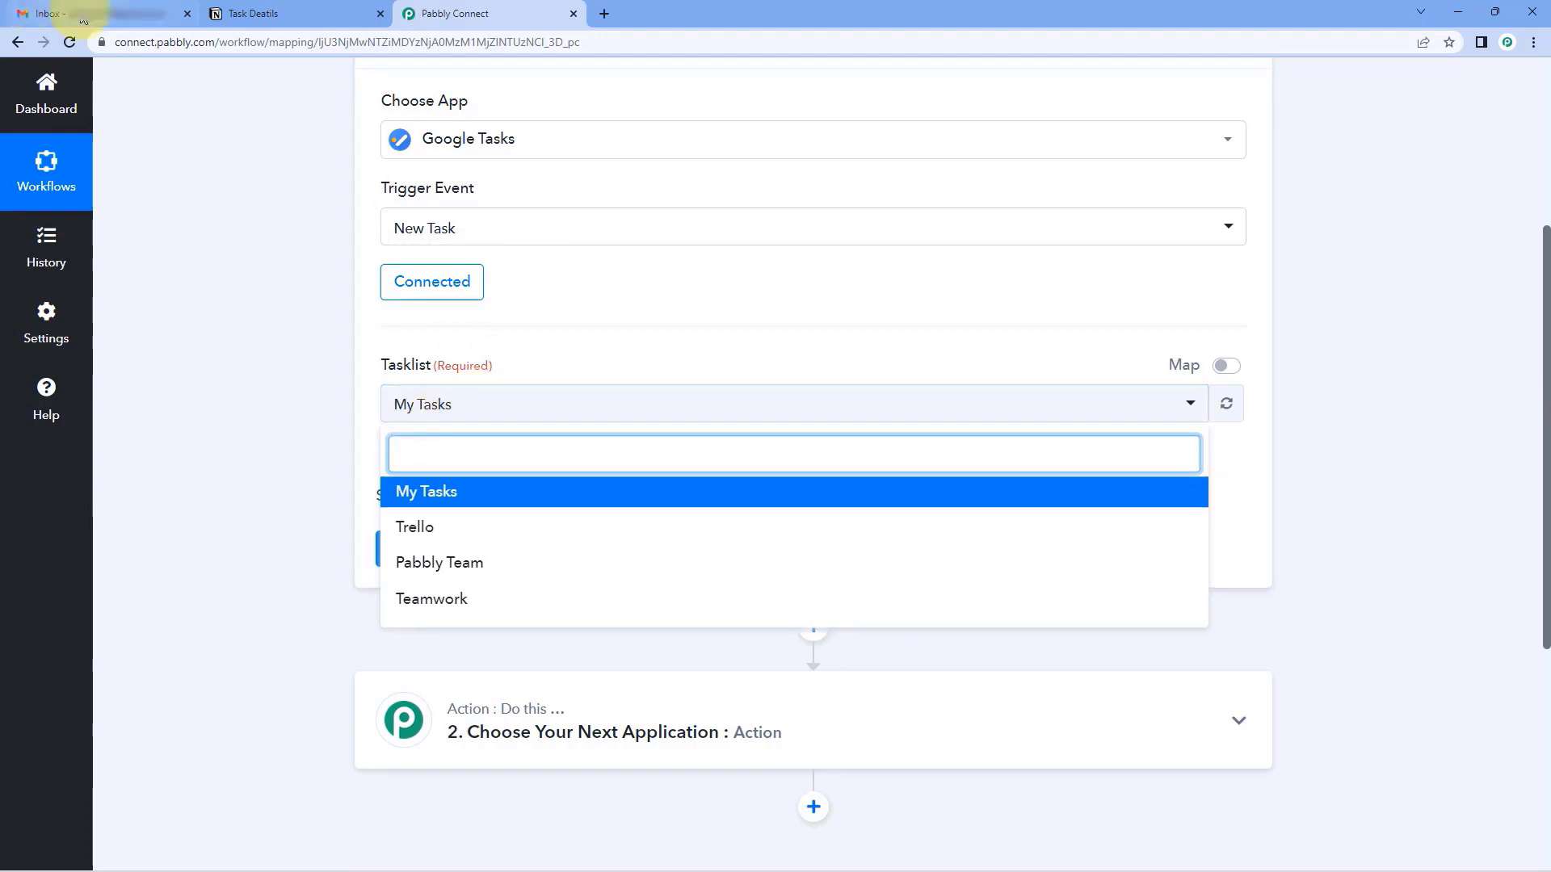
{"action": "left_click", "coordinate": [23, 9]}
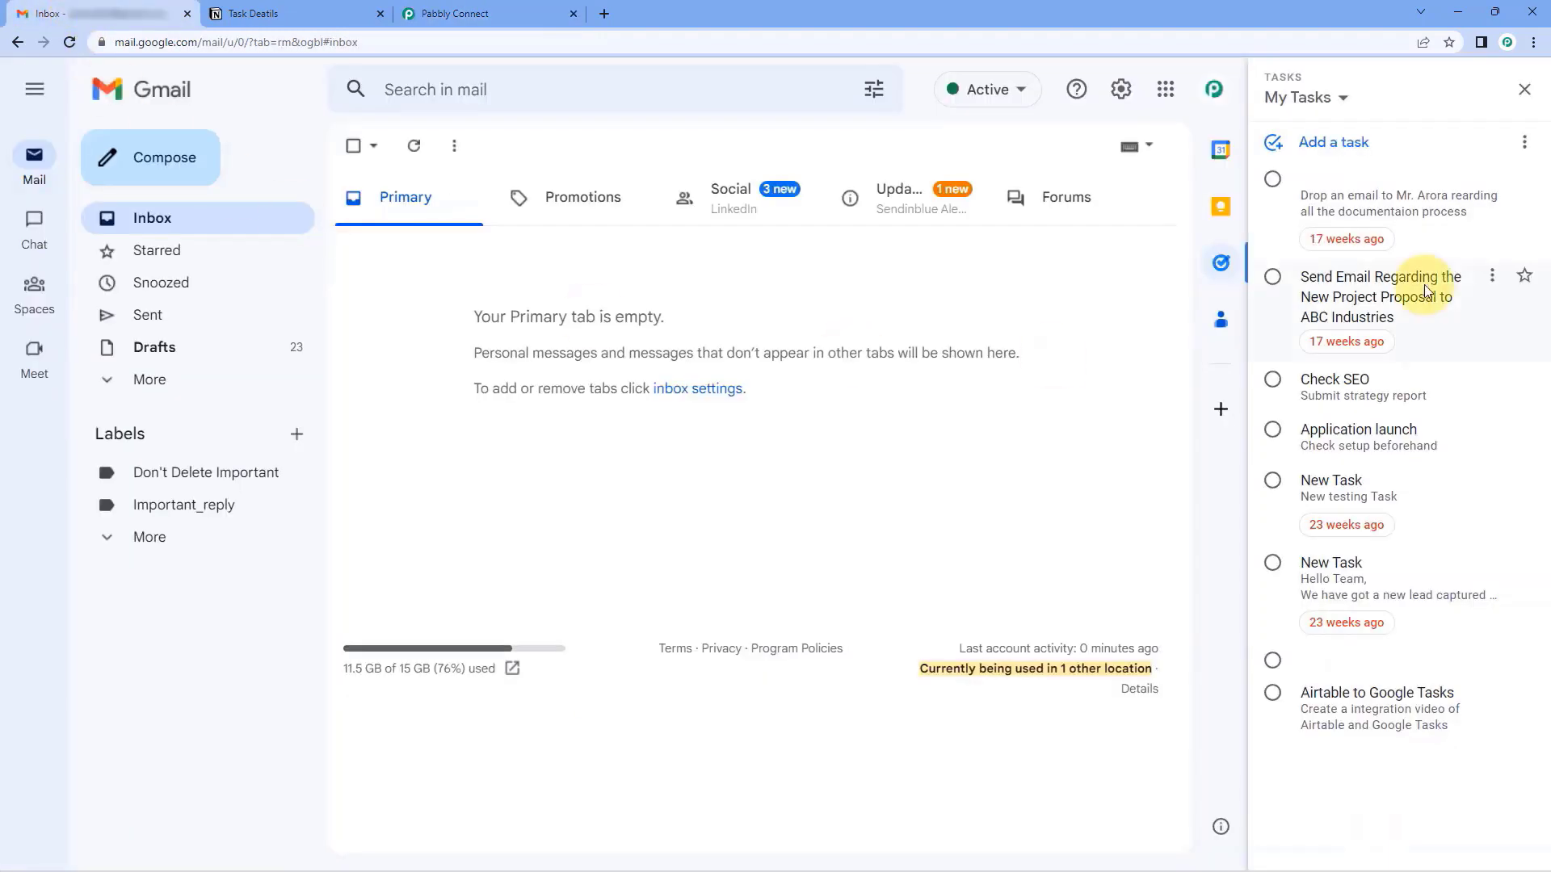
{"action": "left_click", "coordinate": [1343, 101]}
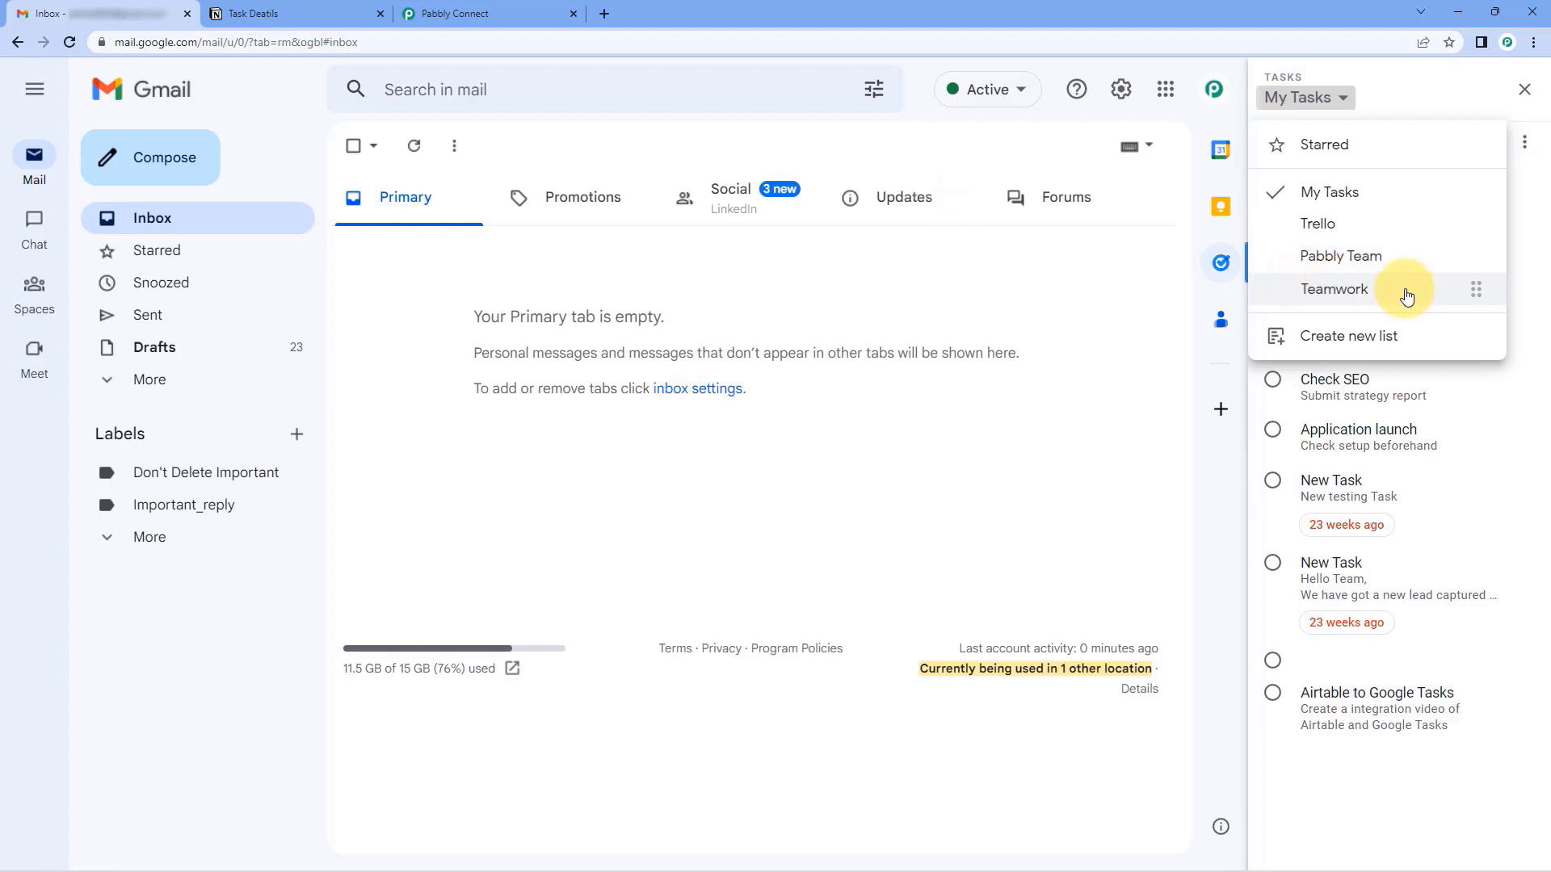
{"action": "left_click", "coordinate": [1363, 296]}
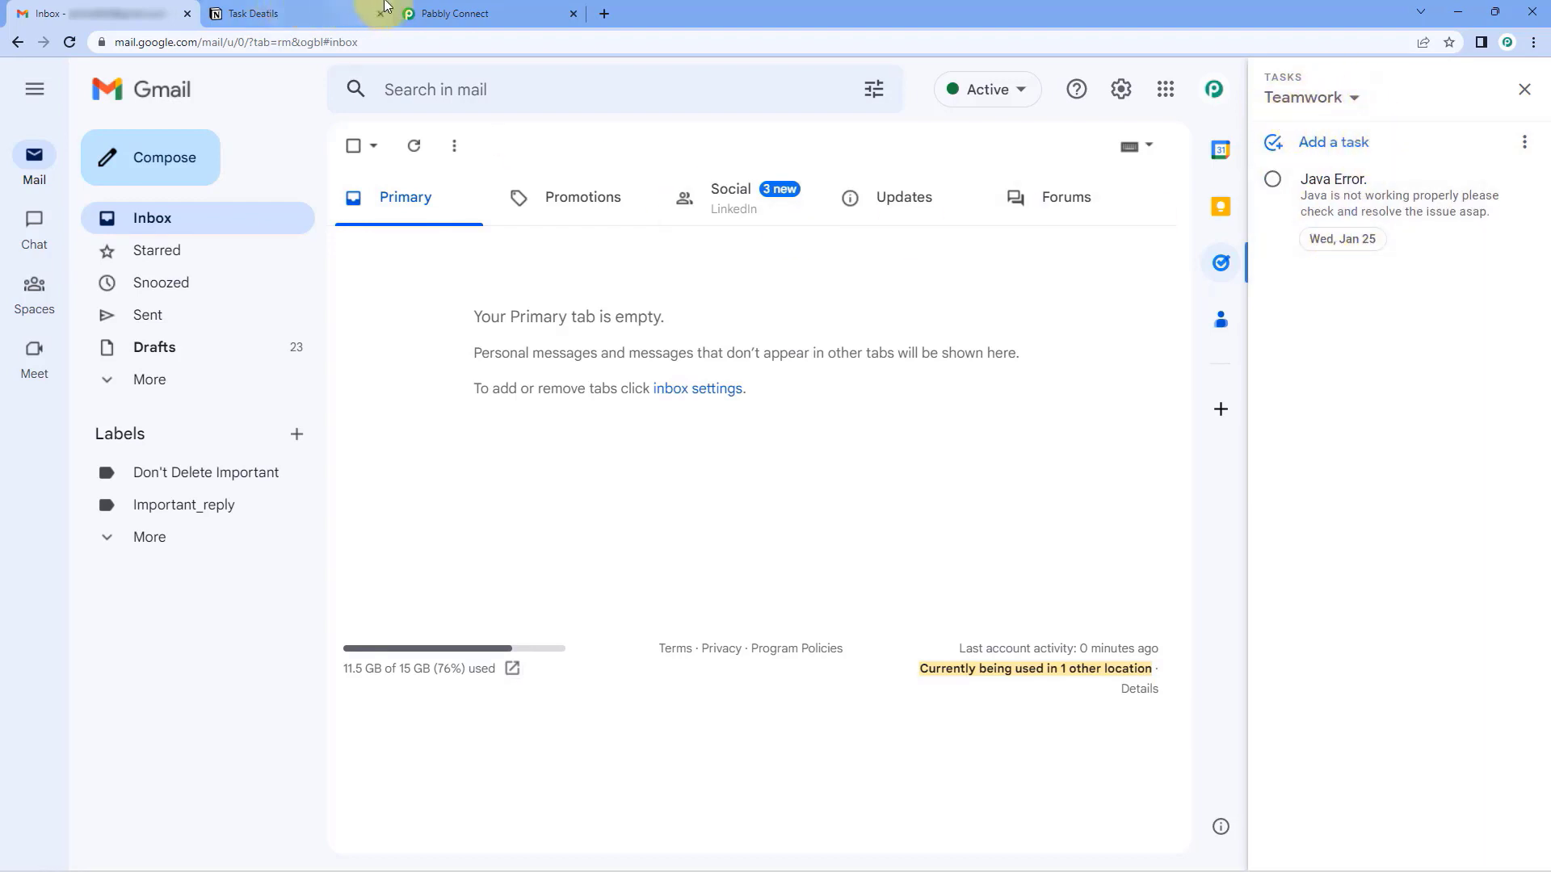
{"action": "left_click", "coordinate": [428, 13]}
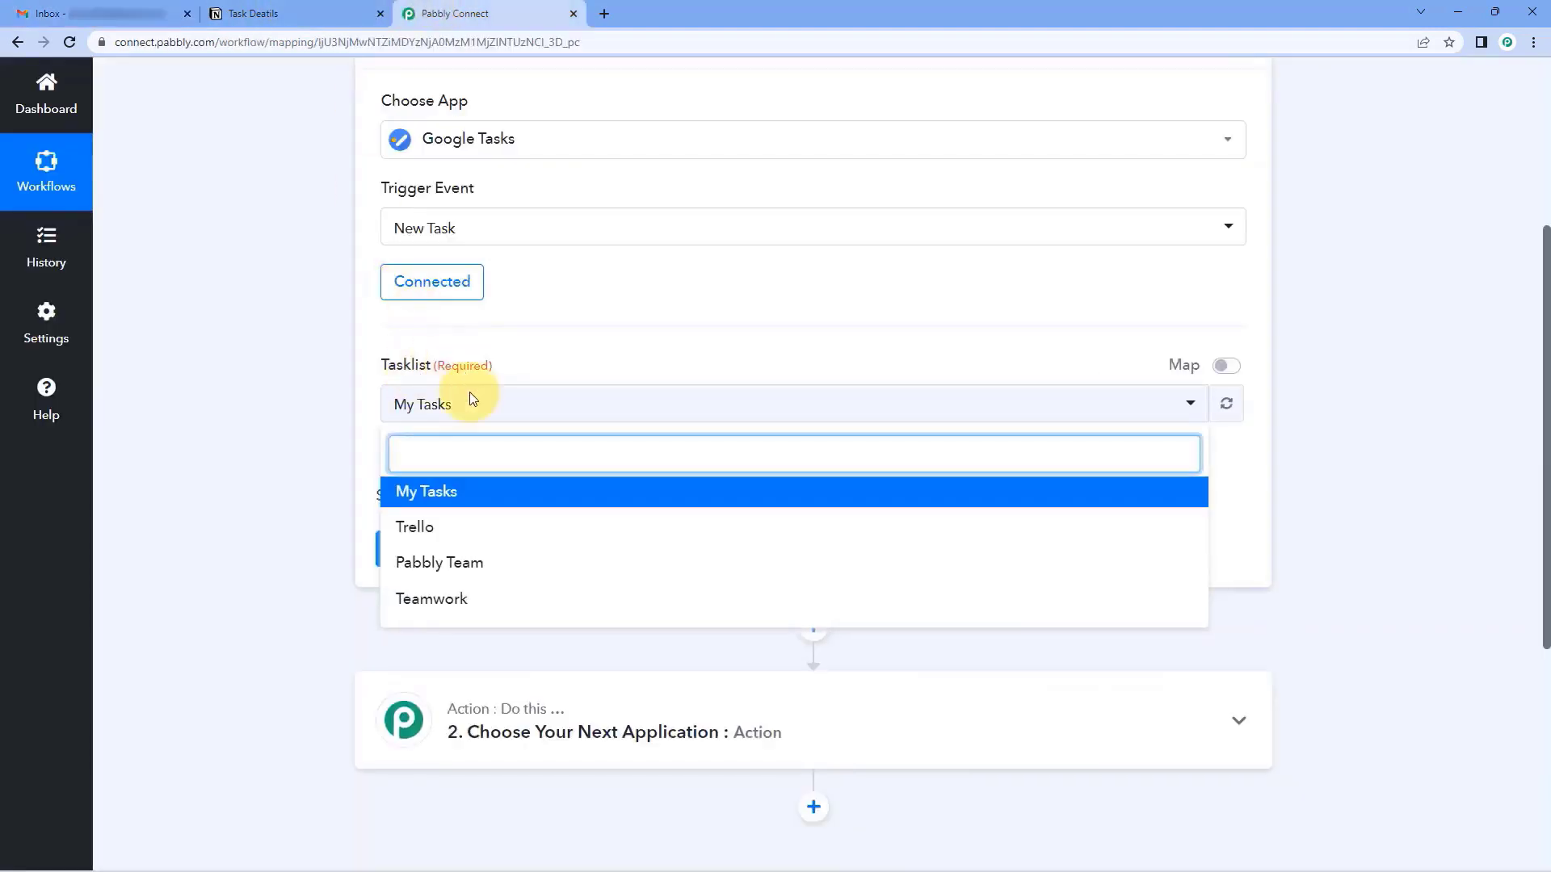
{"action": "left_click", "coordinate": [452, 604]}
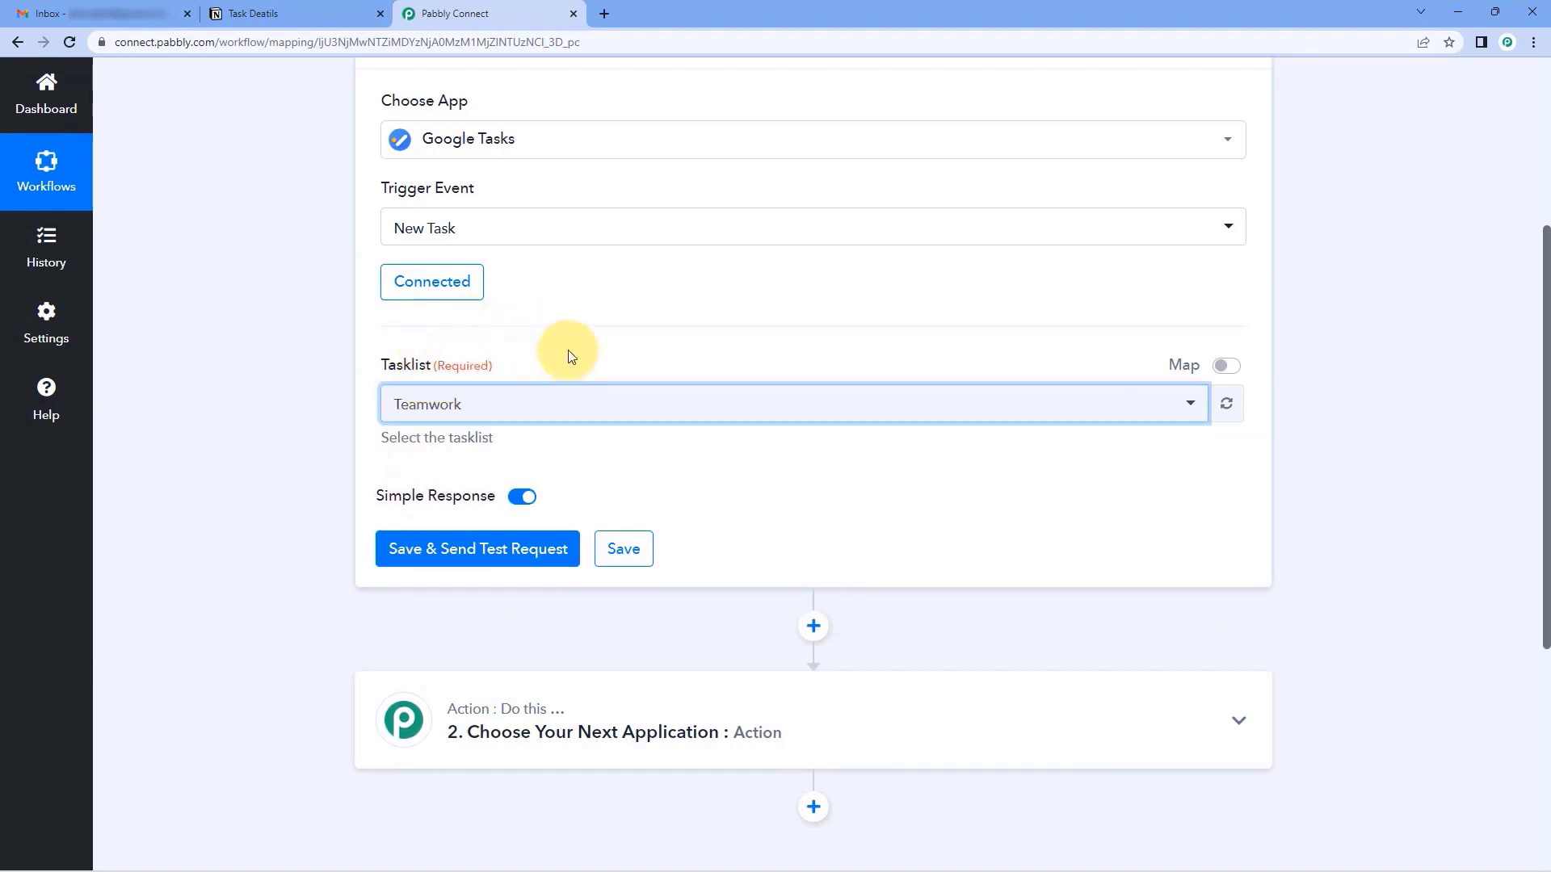
In Gmail's Teamwork task list, add the task Mailchimp Integration with details "We have to integrate Mailchimp inside Pabbly Connect".
{"action": "scroll", "coordinate": [568, 350], "scroll_direction": "down", "scroll_amount": 2}
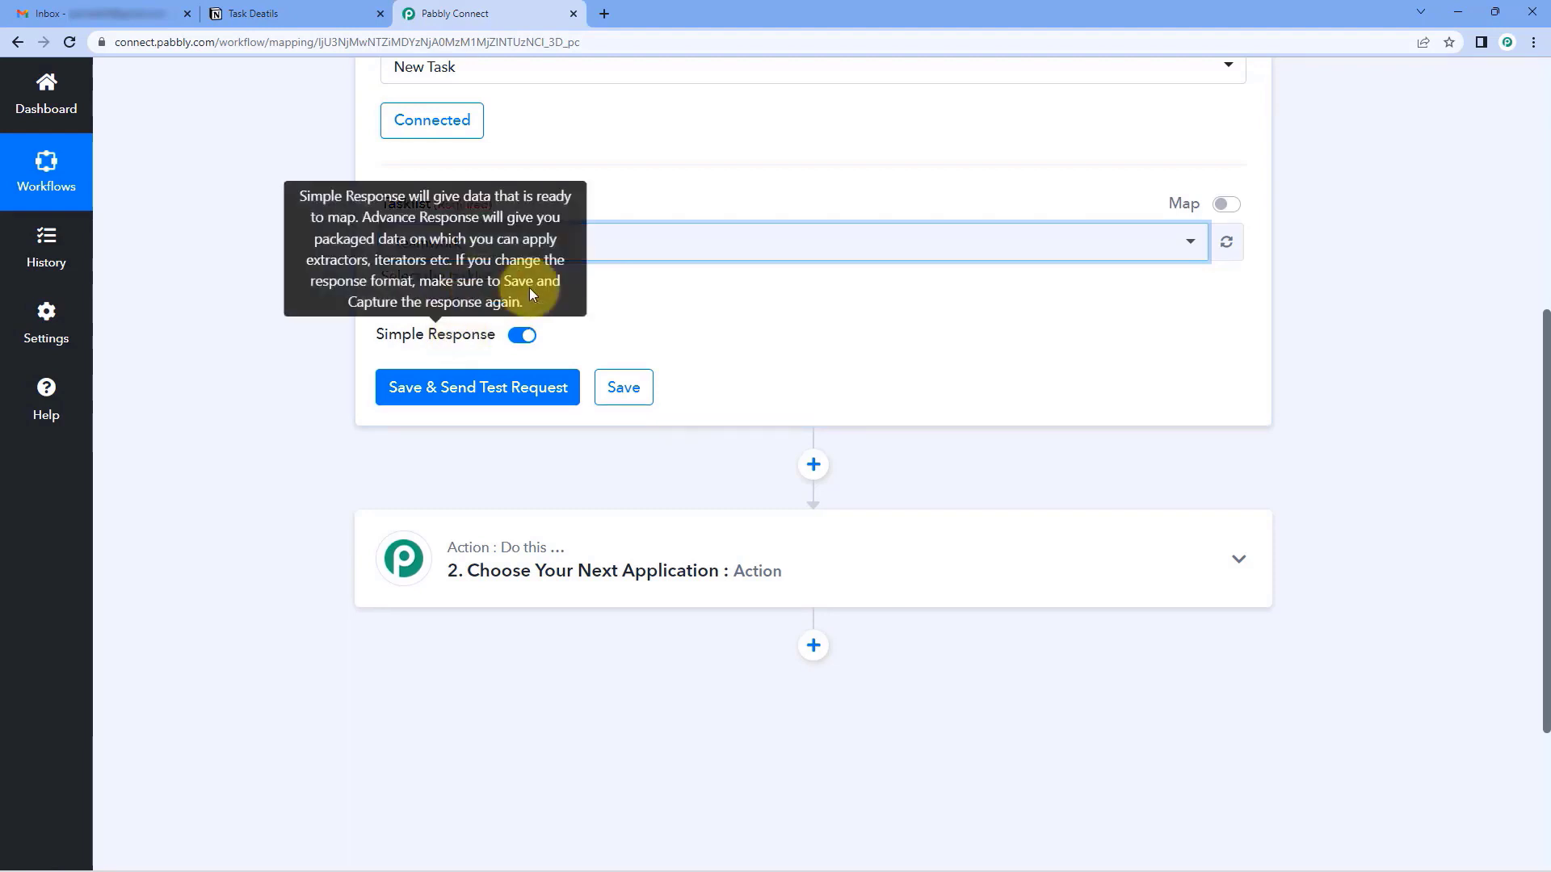
{"action": "left_click", "coordinate": [89, 13]}
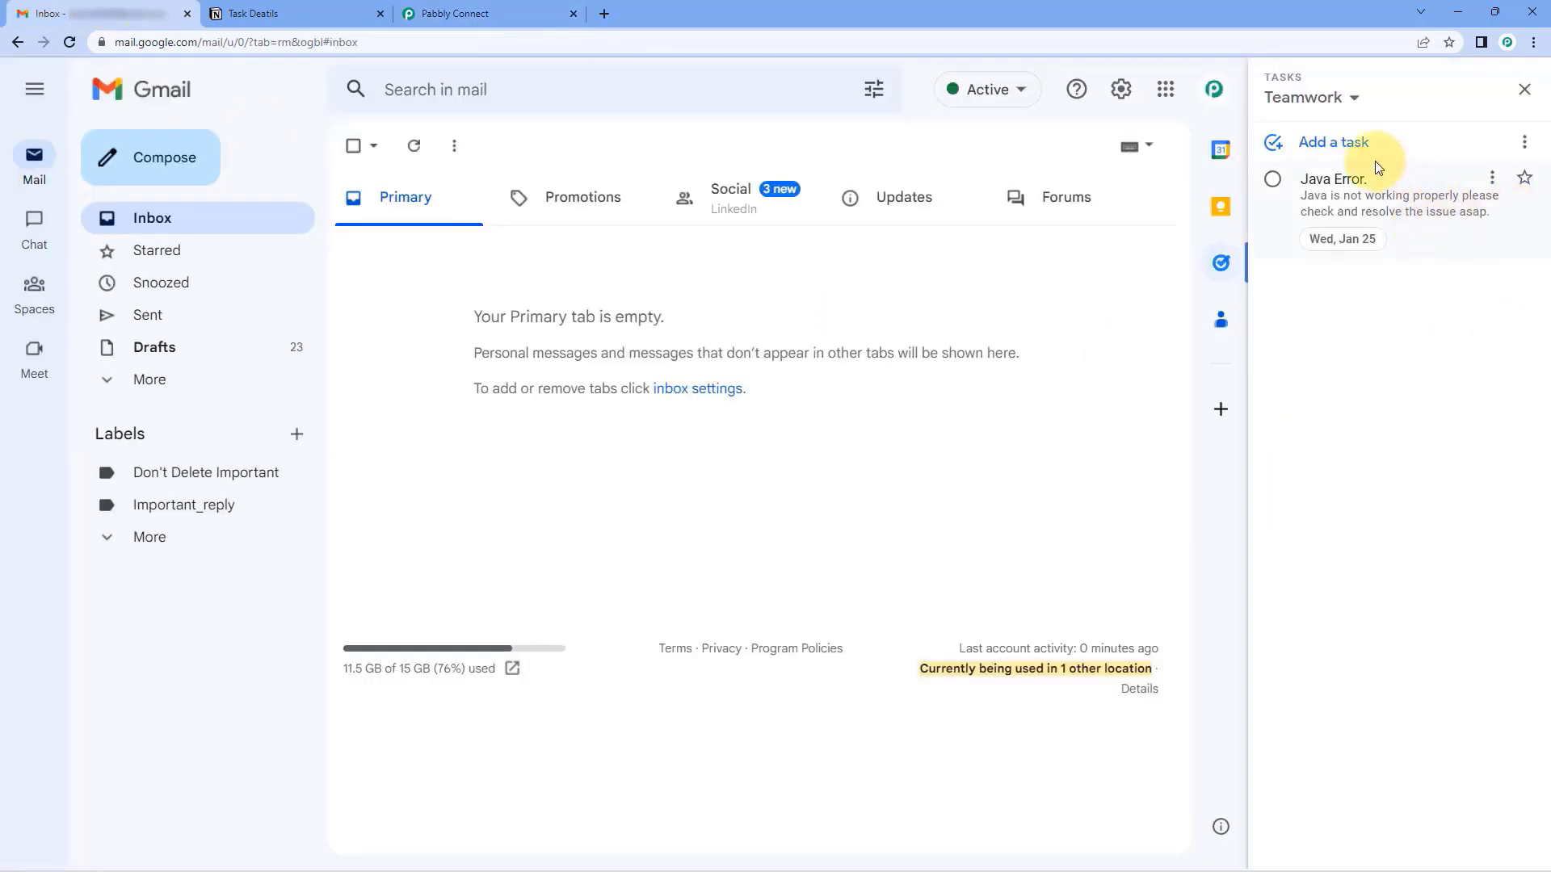
{"action": "left_click", "coordinate": [1308, 142]}
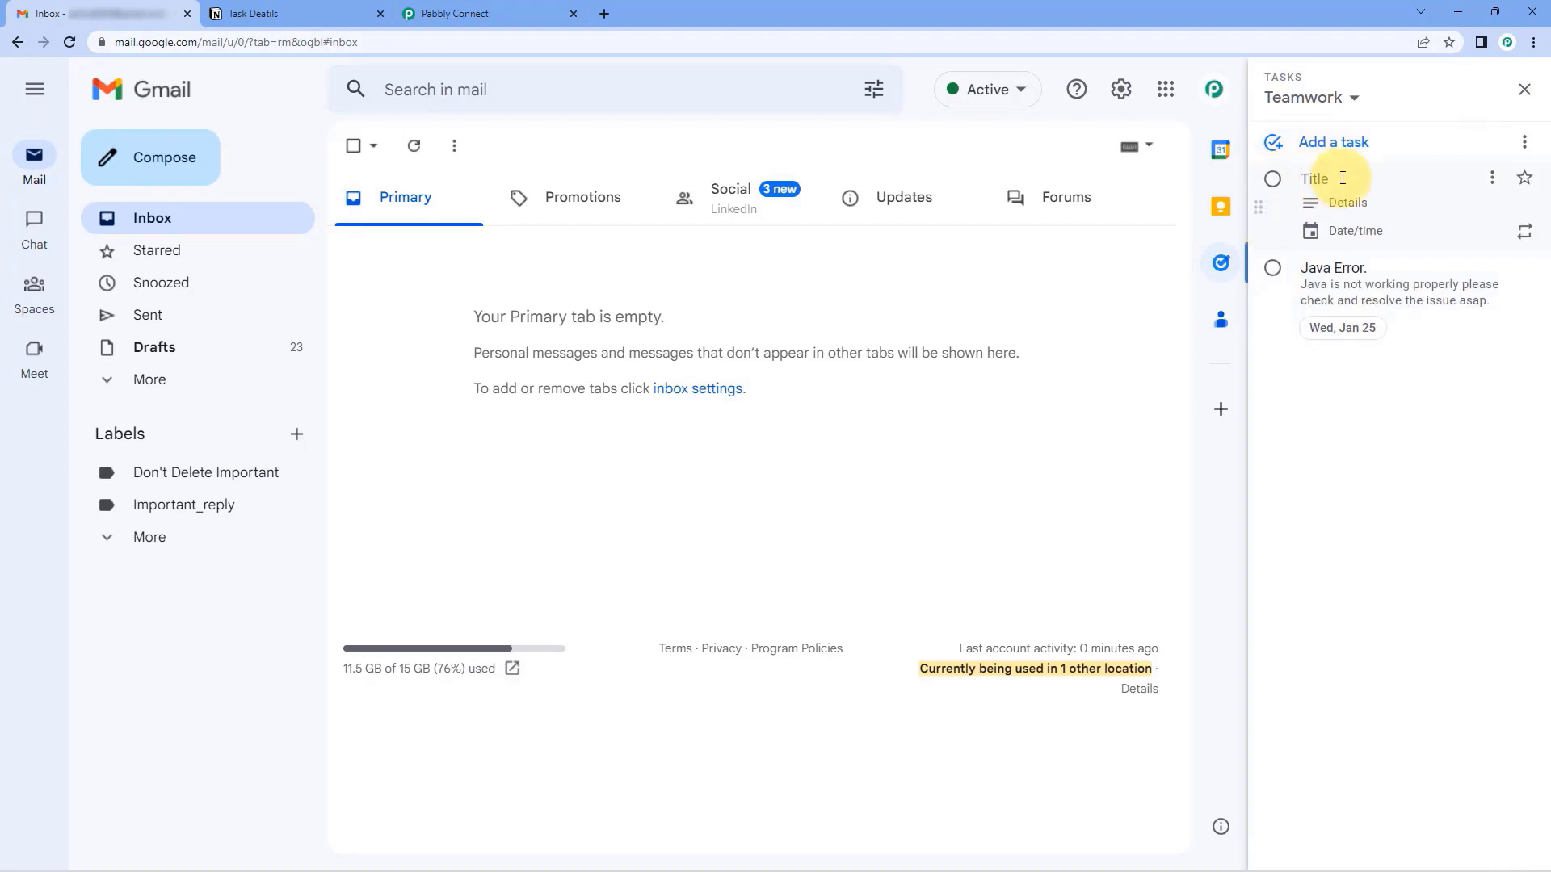
{"action": "type", "text": "Mailchimp Integration"}
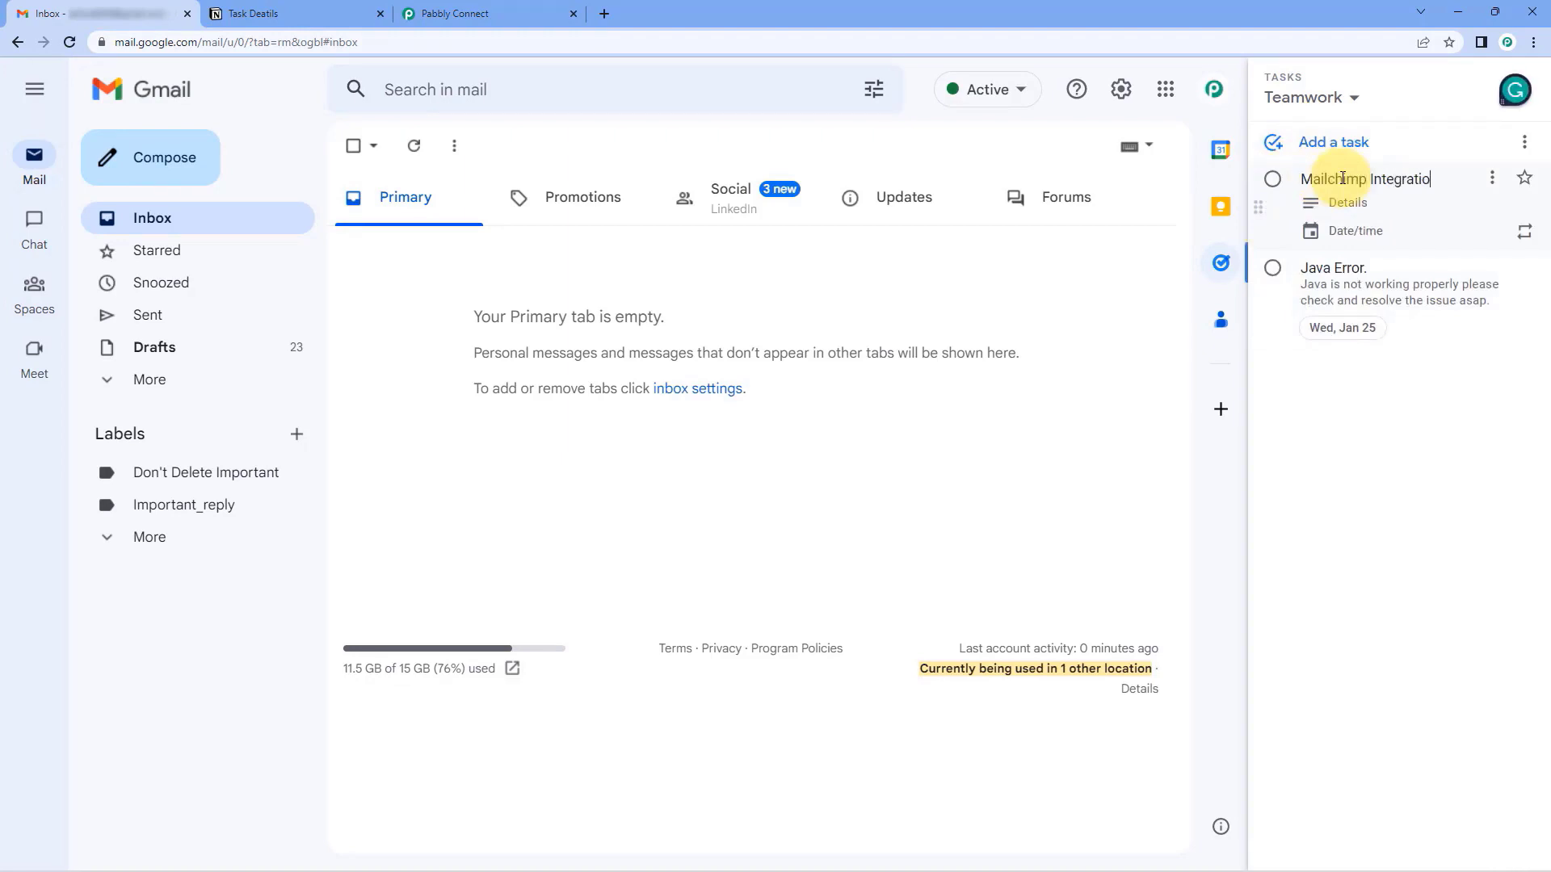
{"action": "left_click", "coordinate": [1347, 203]}
{"action": "type", "text": "We have to integr"}
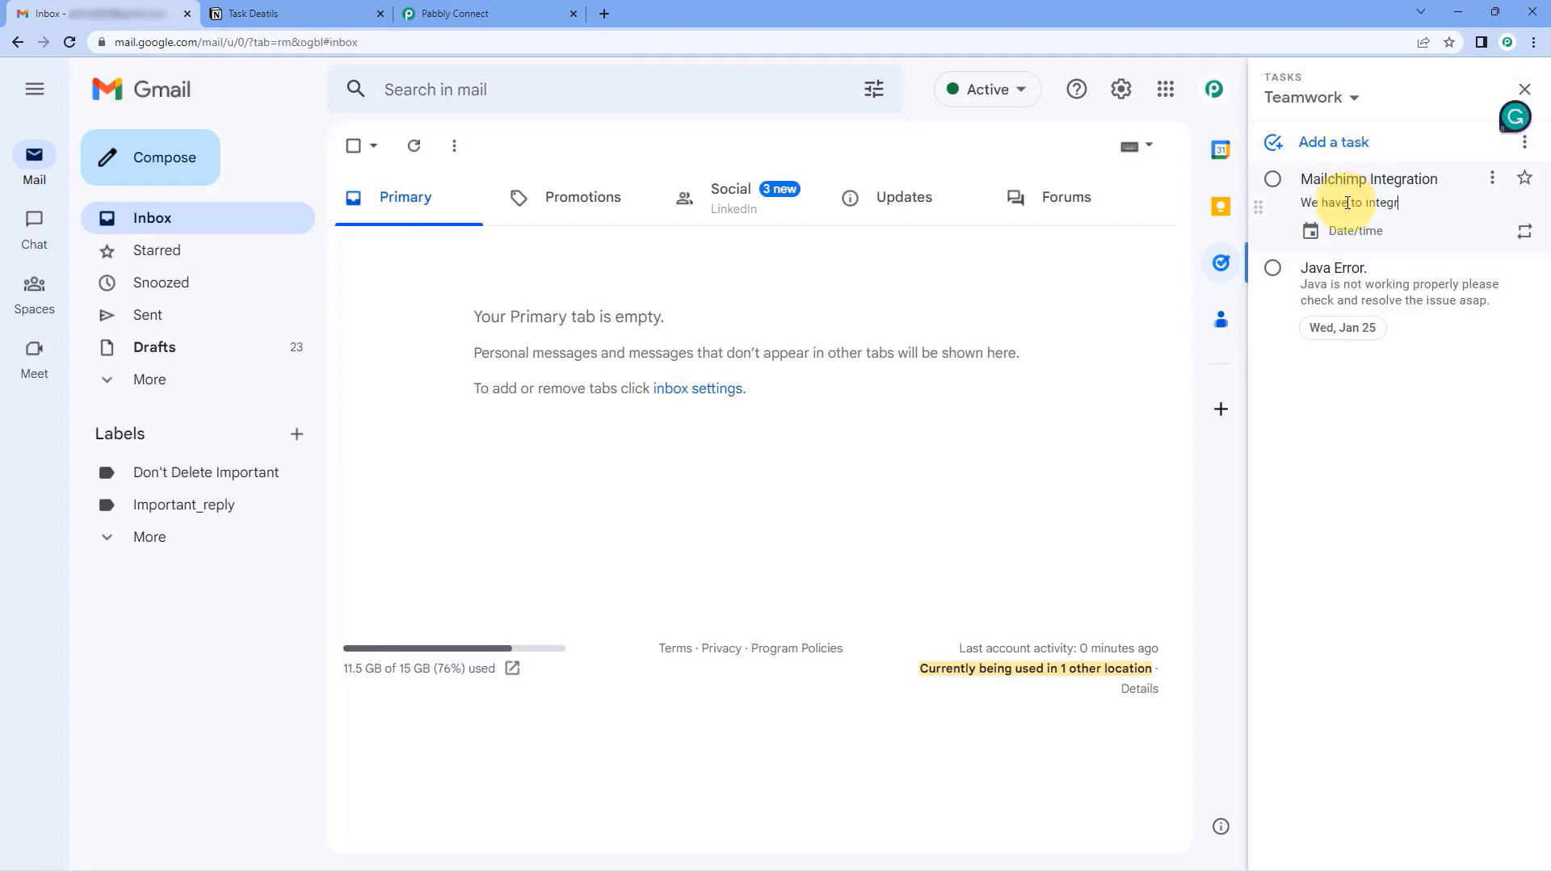
{"action": "type", "text": "ate mailchimp inside Pabbly Connect"}
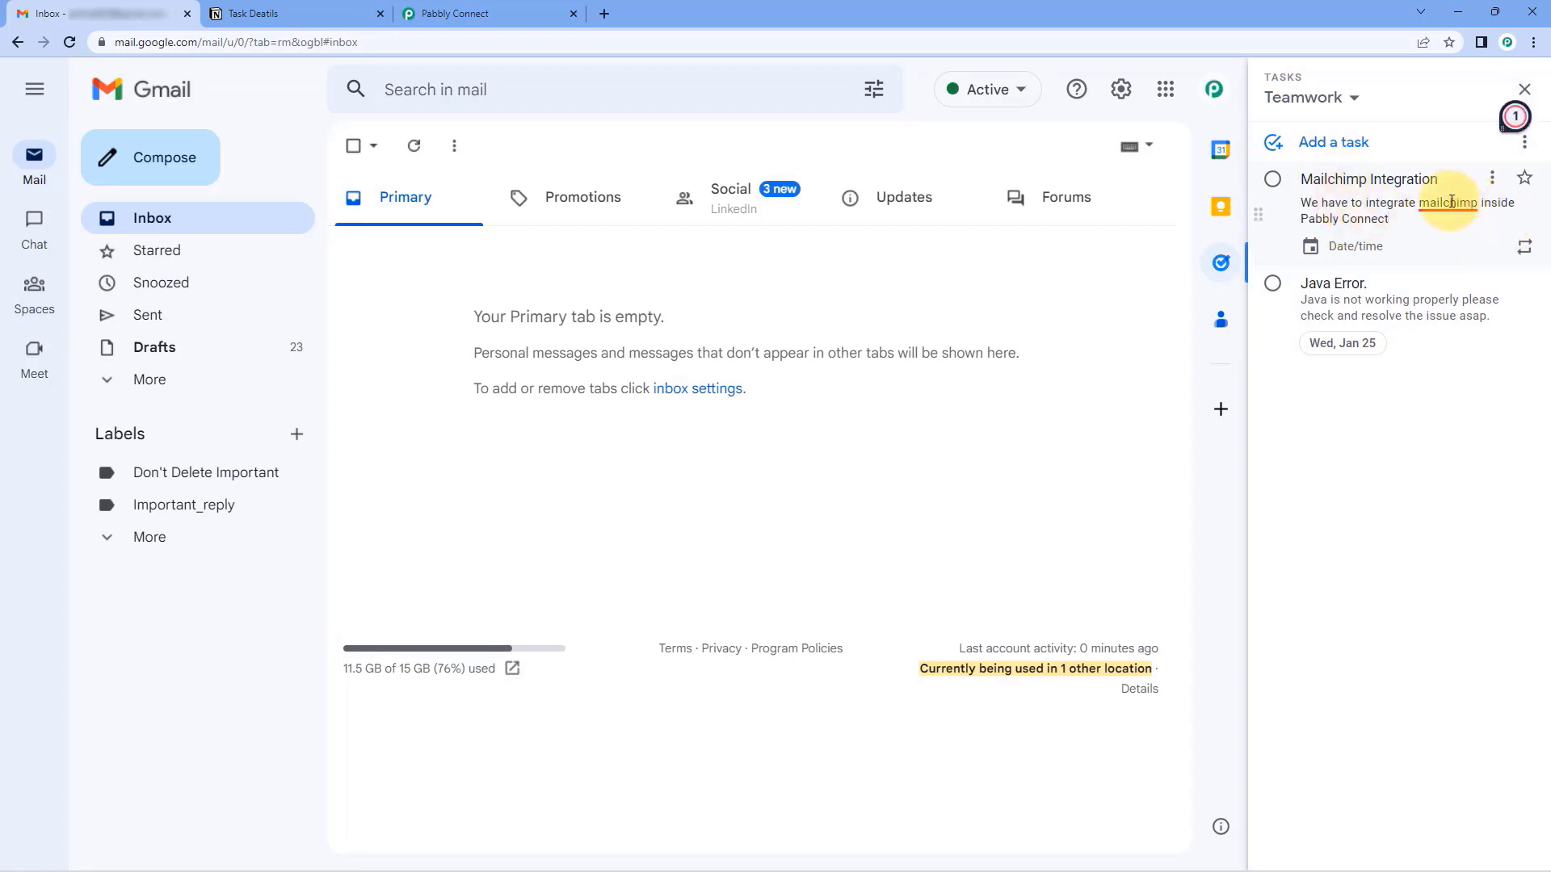
{"action": "mouse_move", "coordinate": [1446, 203]}
{"action": "left_click", "coordinate": [1356, 242]}
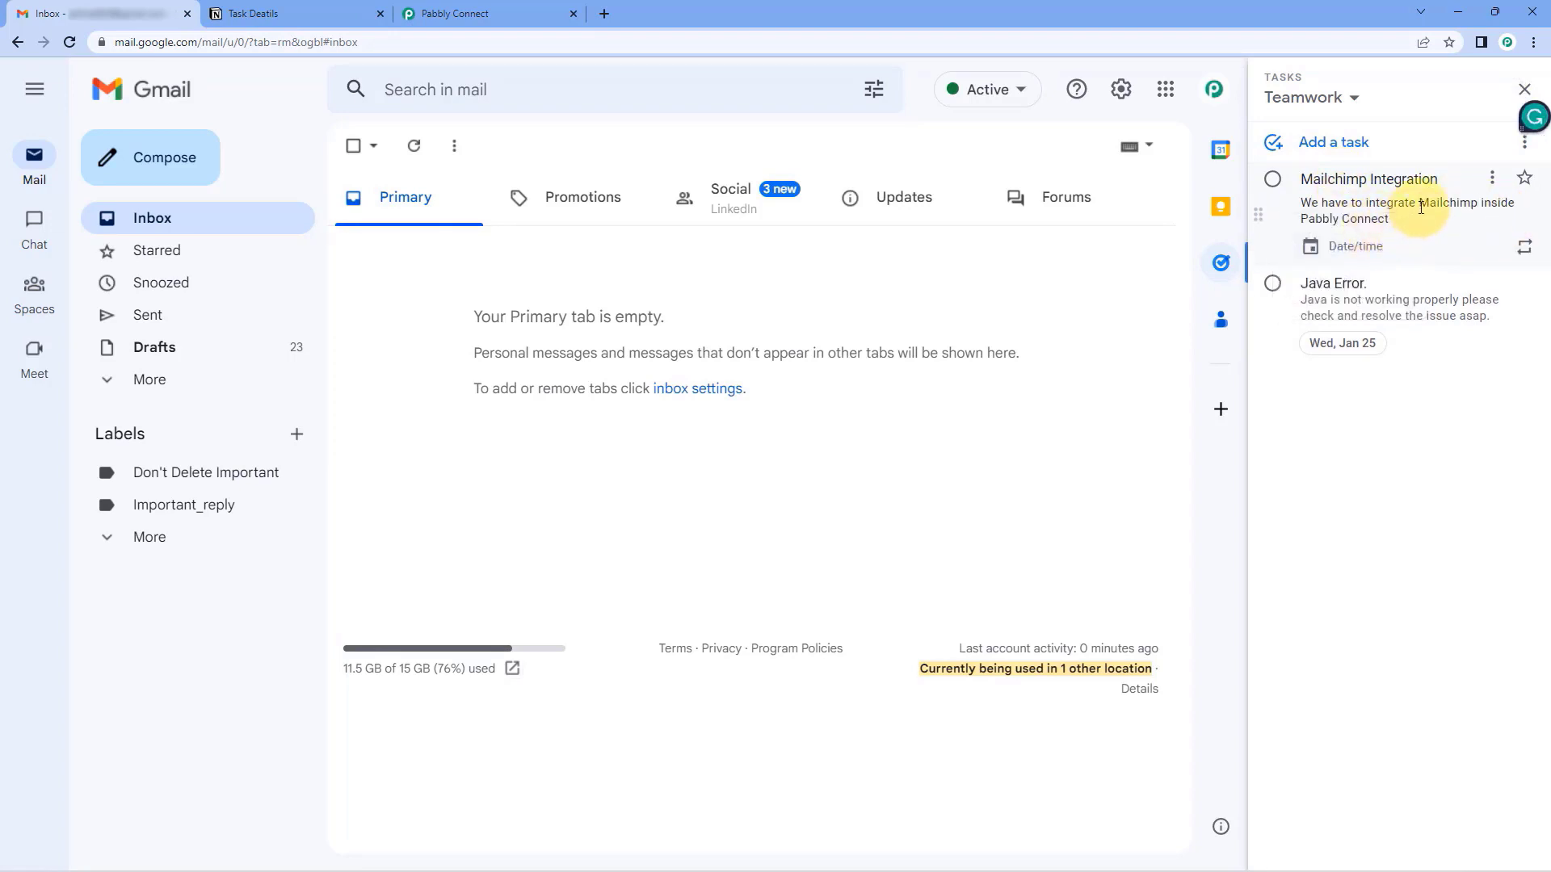
Set the Mailchimp Integration task's due date to January 26, 2023 and finish editing the task.
{"action": "left_click", "coordinate": [1378, 244]}
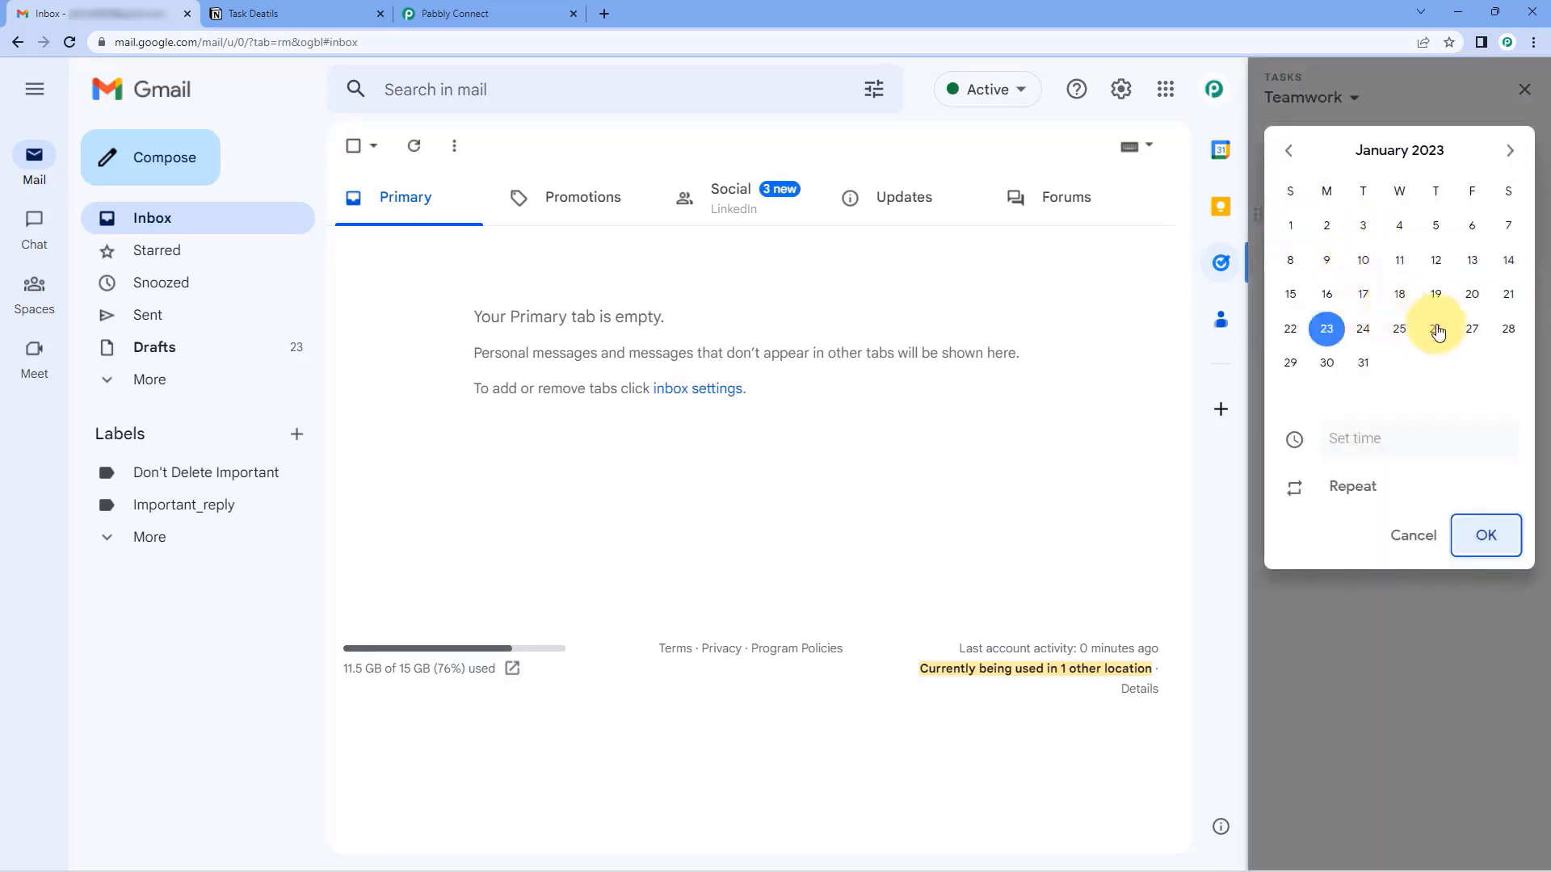
{"action": "left_click", "coordinate": [1436, 329]}
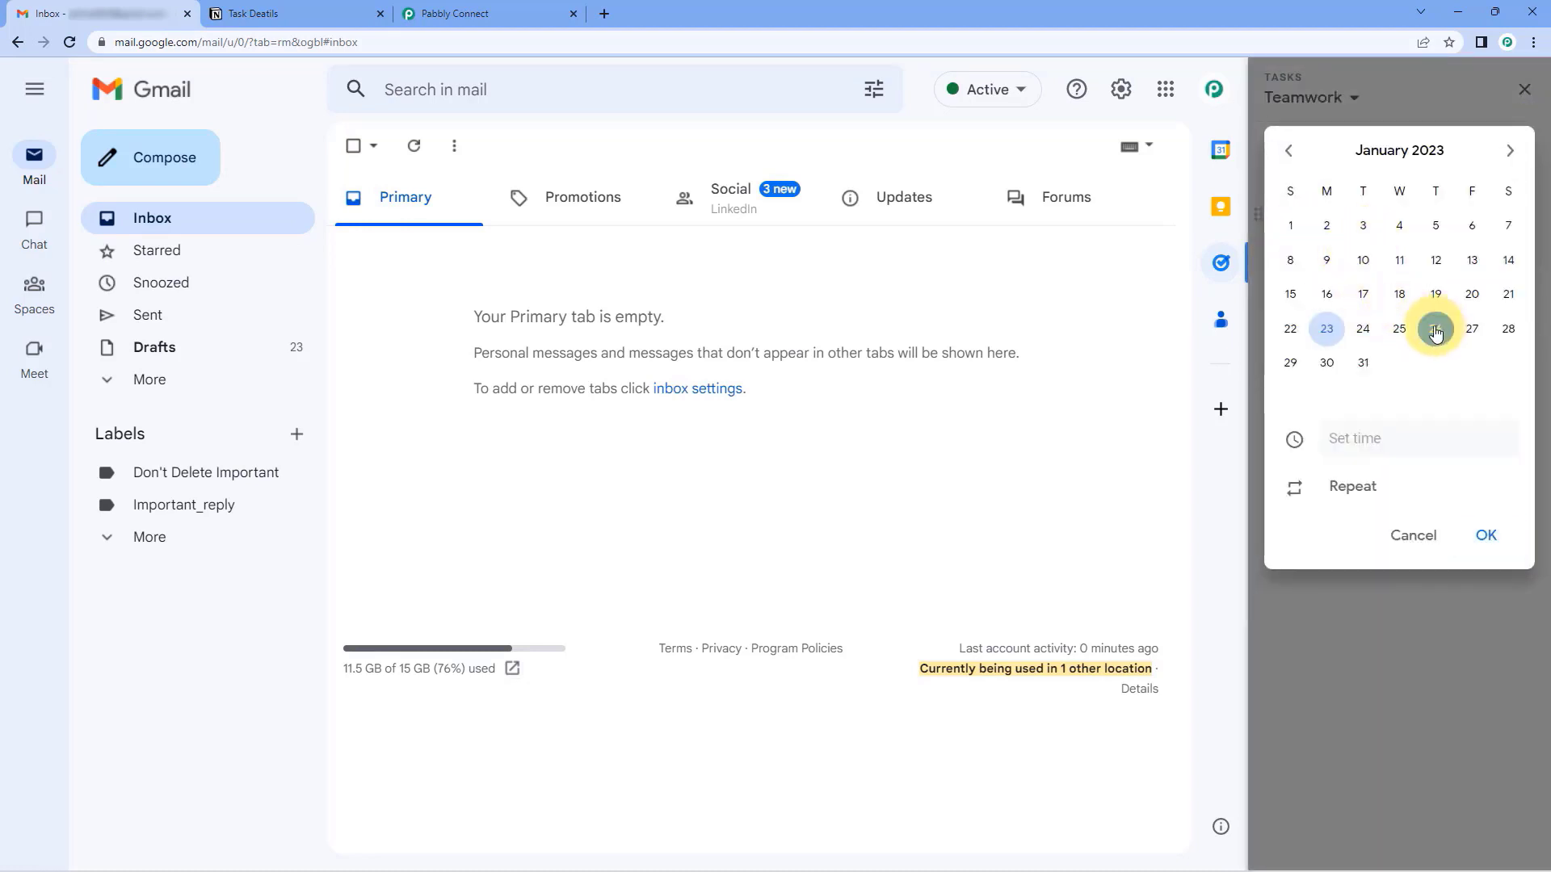
{"action": "left_click", "coordinate": [1482, 540]}
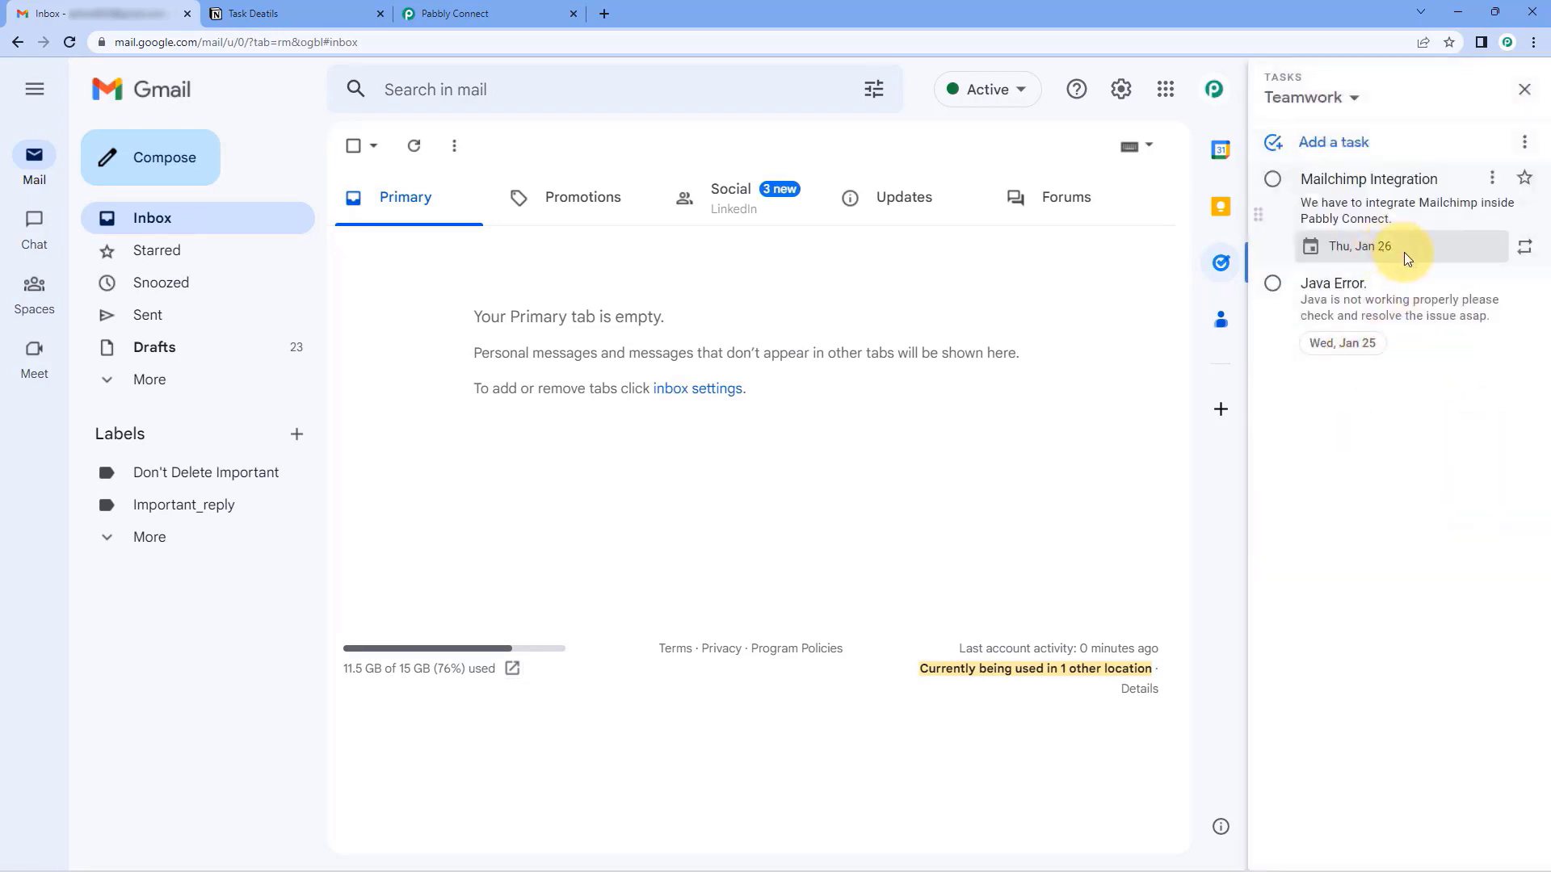
{"action": "left_click", "coordinate": [1412, 441]}
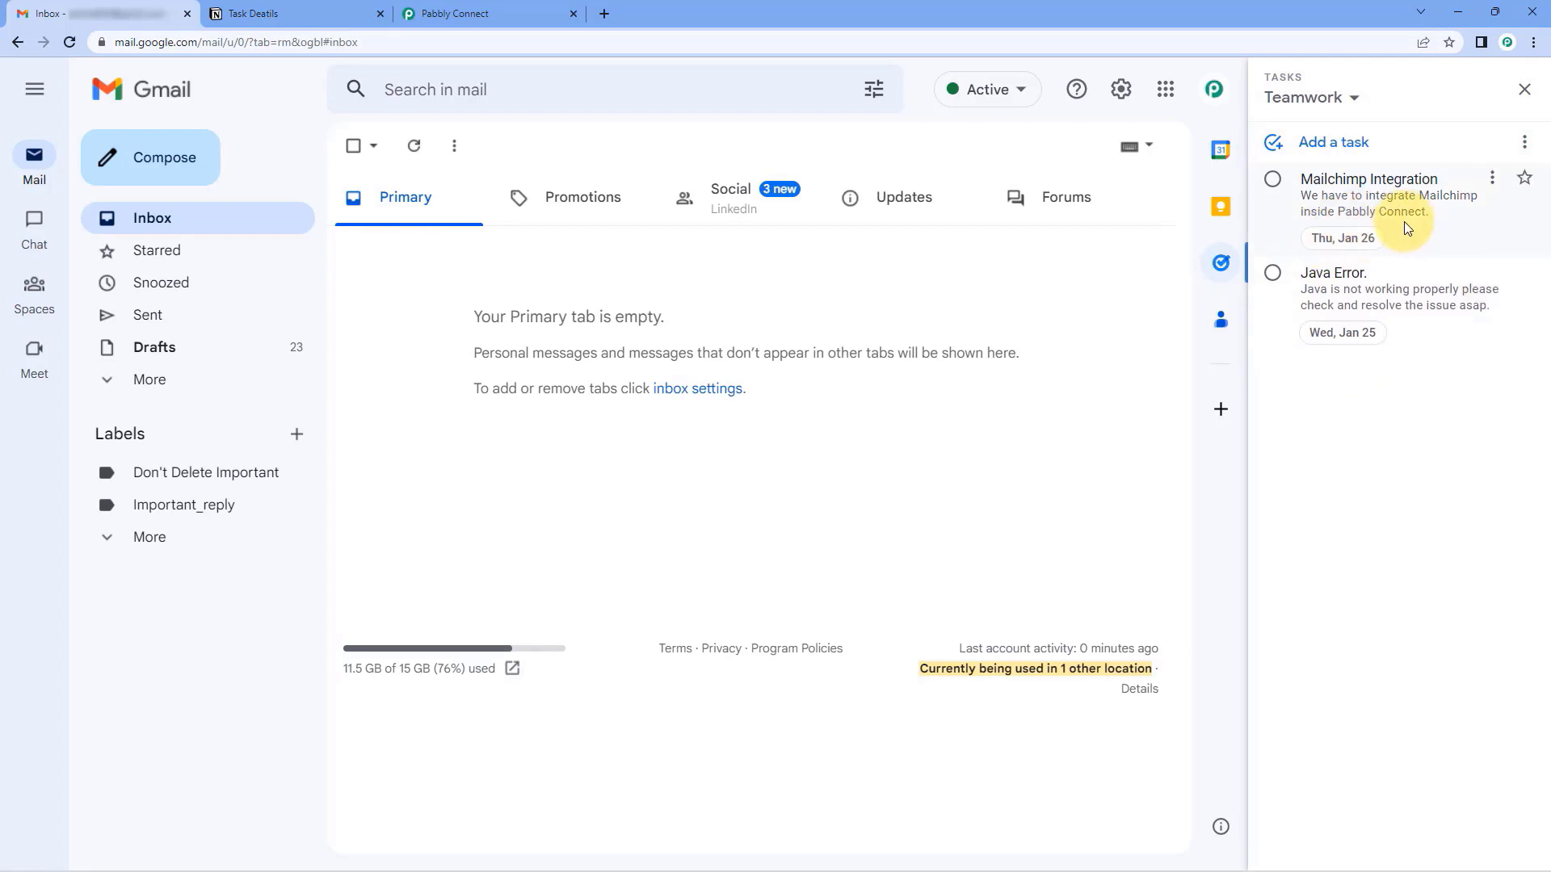
Switch to Pabbly Connect, save the Google Tasks trigger with a test request, and bring its received response into view.
{"action": "left_click", "coordinate": [517, 14]}
{"action": "left_click", "coordinate": [474, 385]}
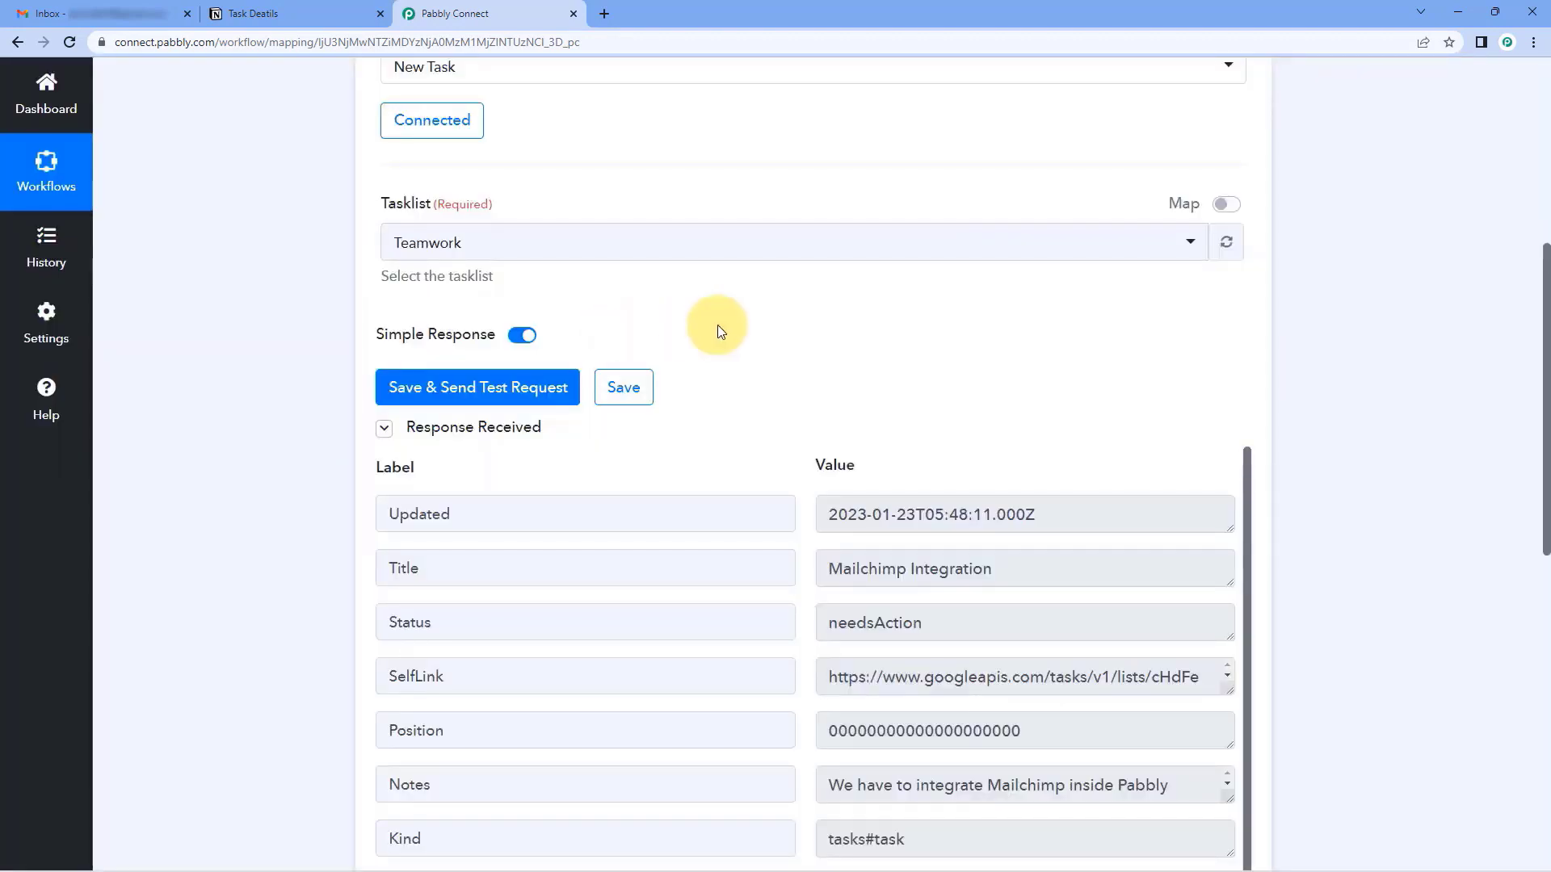
{"action": "scroll", "coordinate": [718, 325], "scroll_direction": "down", "scroll_amount": 2}
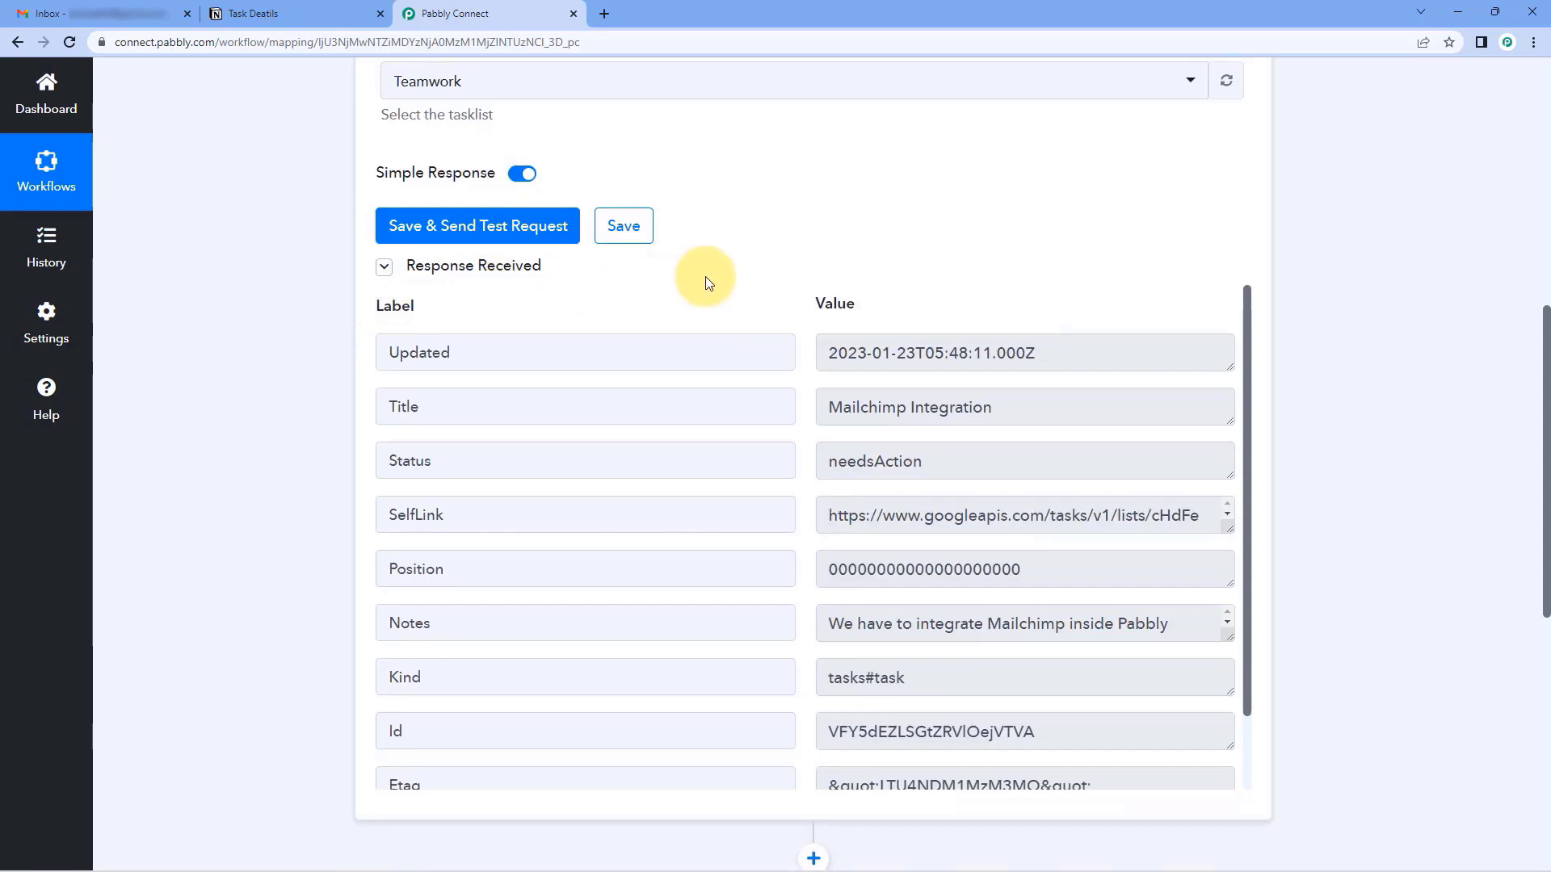
{"action": "scroll", "coordinate": [705, 276], "scroll_direction": "down", "scroll_amount": 1}
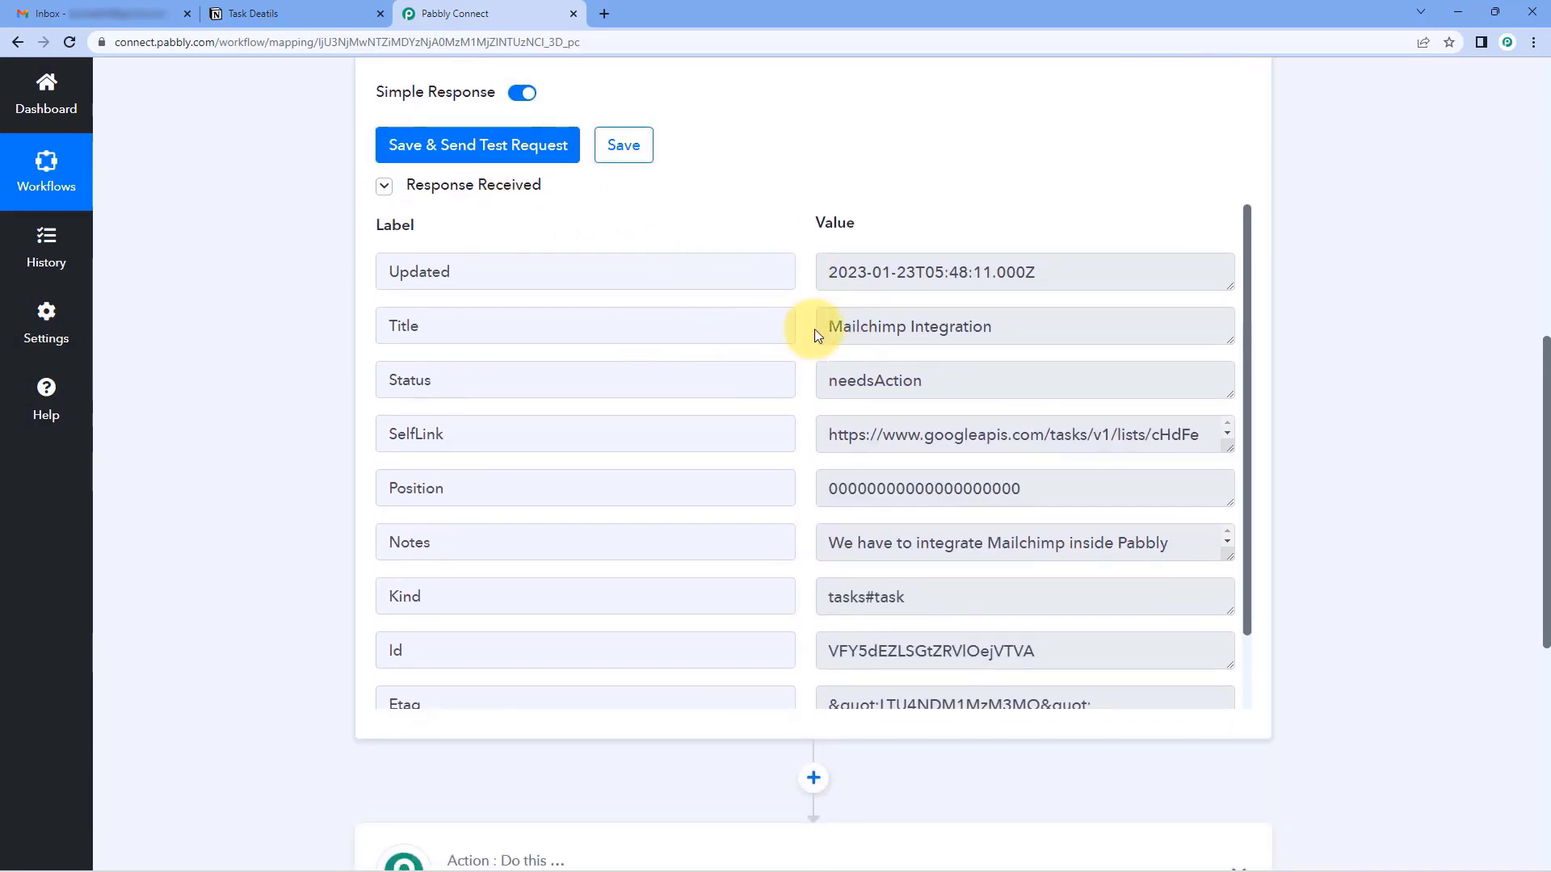
{"action": "scroll", "coordinate": [814, 331], "scroll_direction": "down", "scroll_amount": 1}
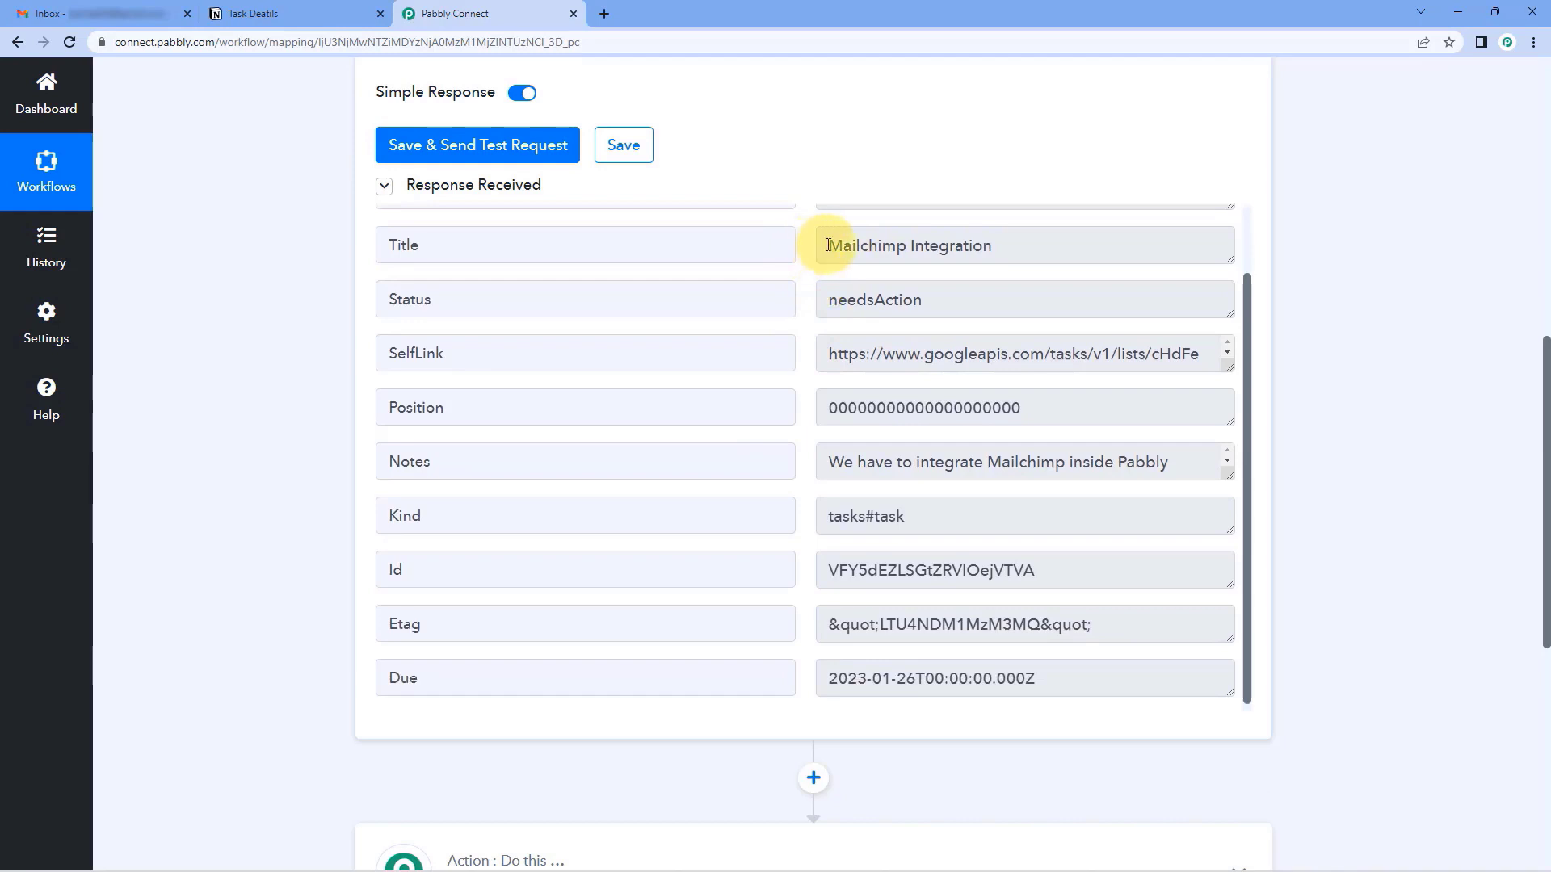
Check the Title, Notes and Due values in the trigger's received response against the new task.
{"action": "left_click_drag", "start_coordinate": [822, 245], "coordinate": [1002, 247]}
{"action": "left_click", "coordinate": [1003, 247]}
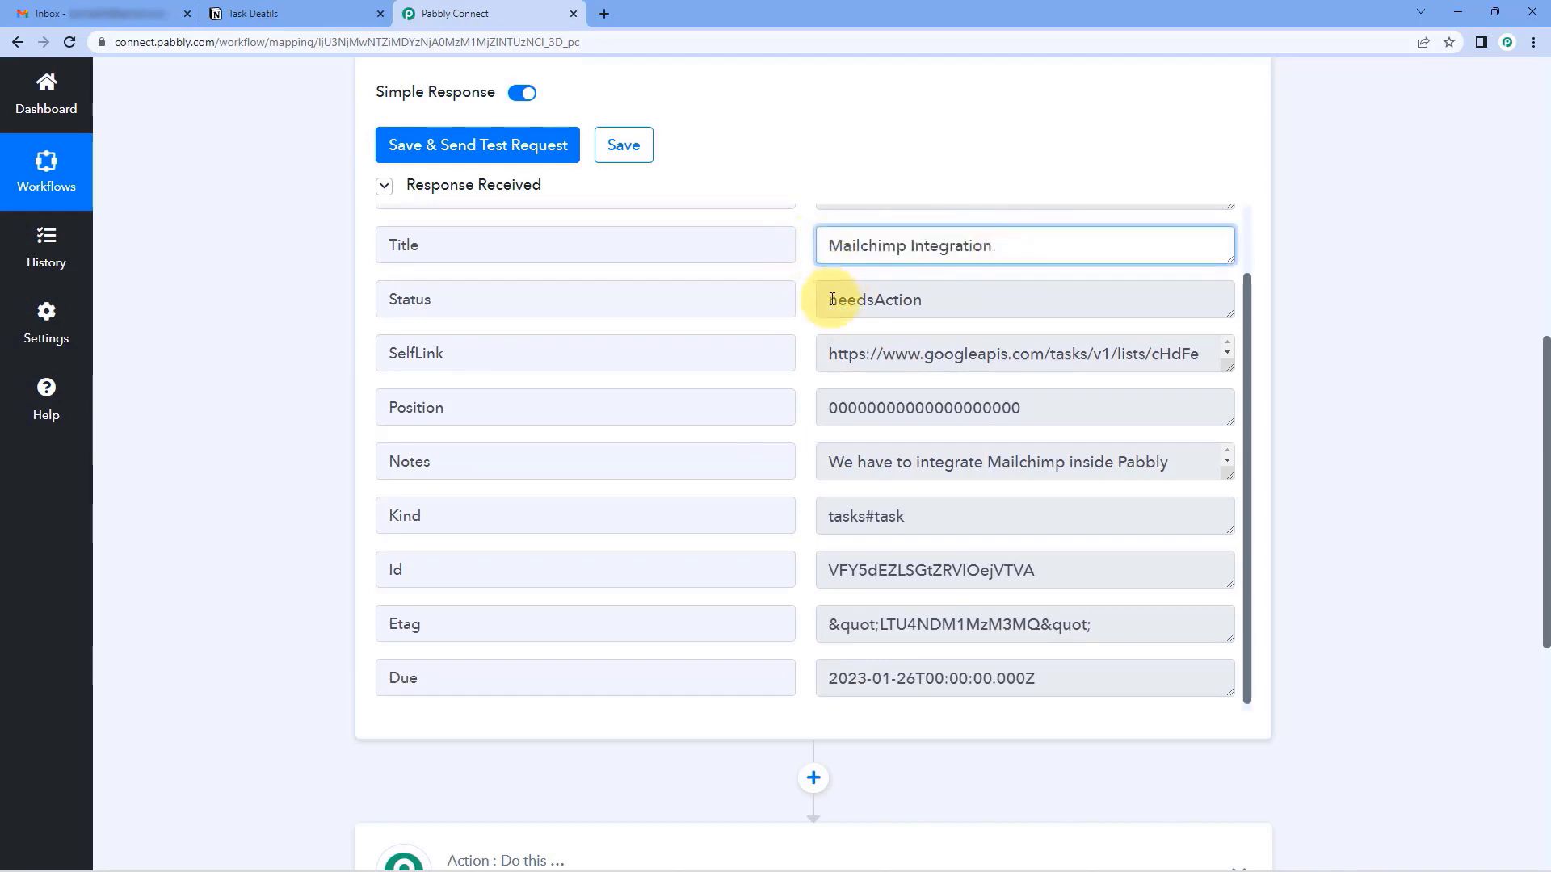
{"action": "scroll", "coordinate": [822, 309], "scroll_direction": "down", "scroll_amount": 1}
{"action": "double_click", "coordinate": [414, 466]}
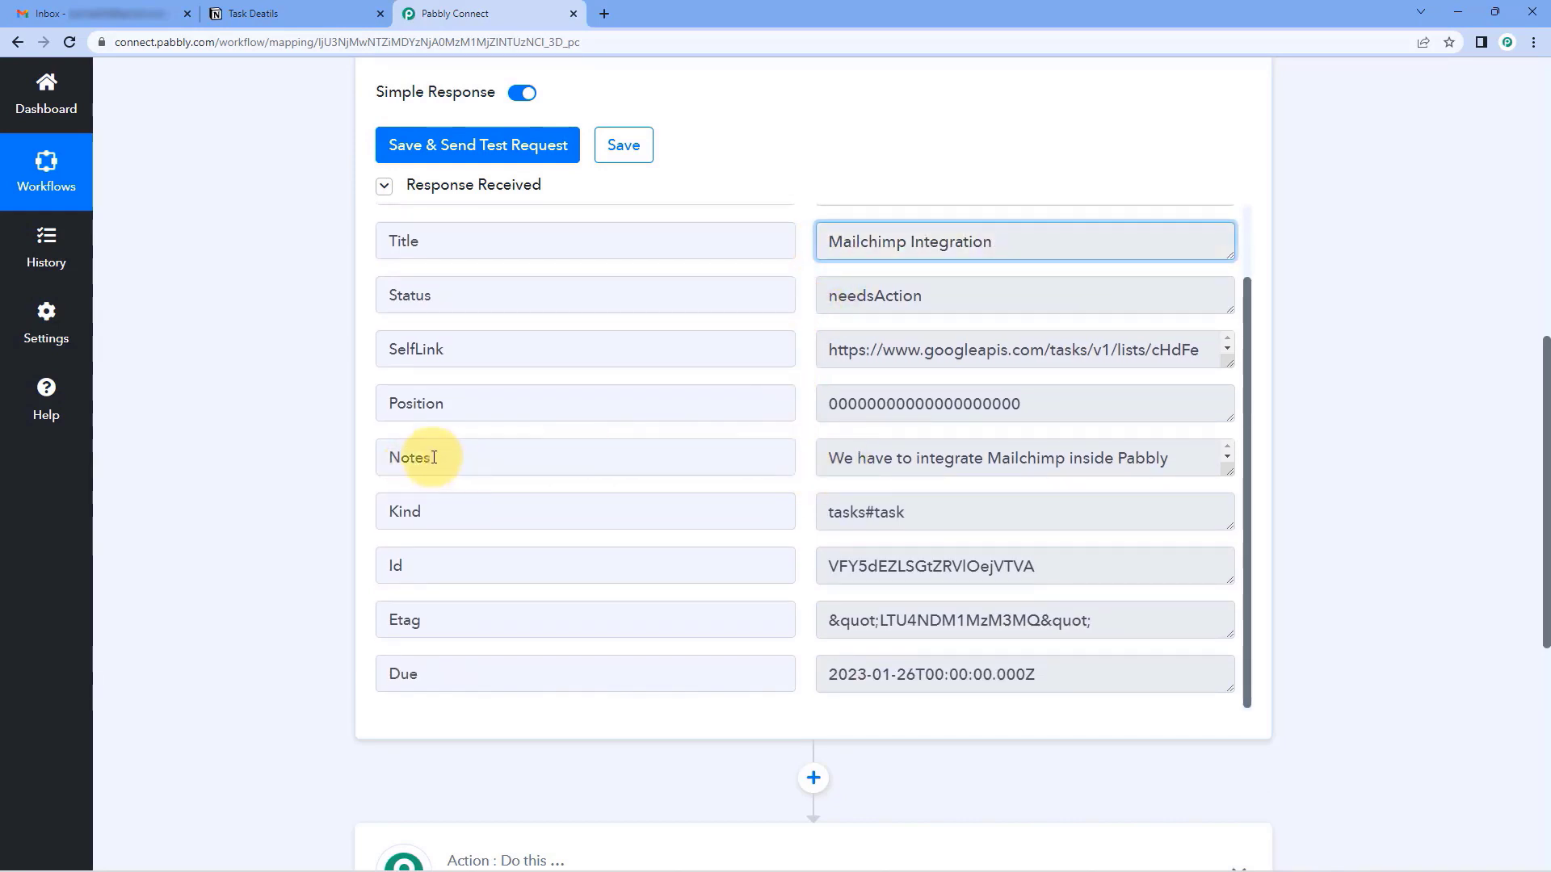
{"action": "left_click_drag", "start_coordinate": [826, 458], "coordinate": [806, 517]}
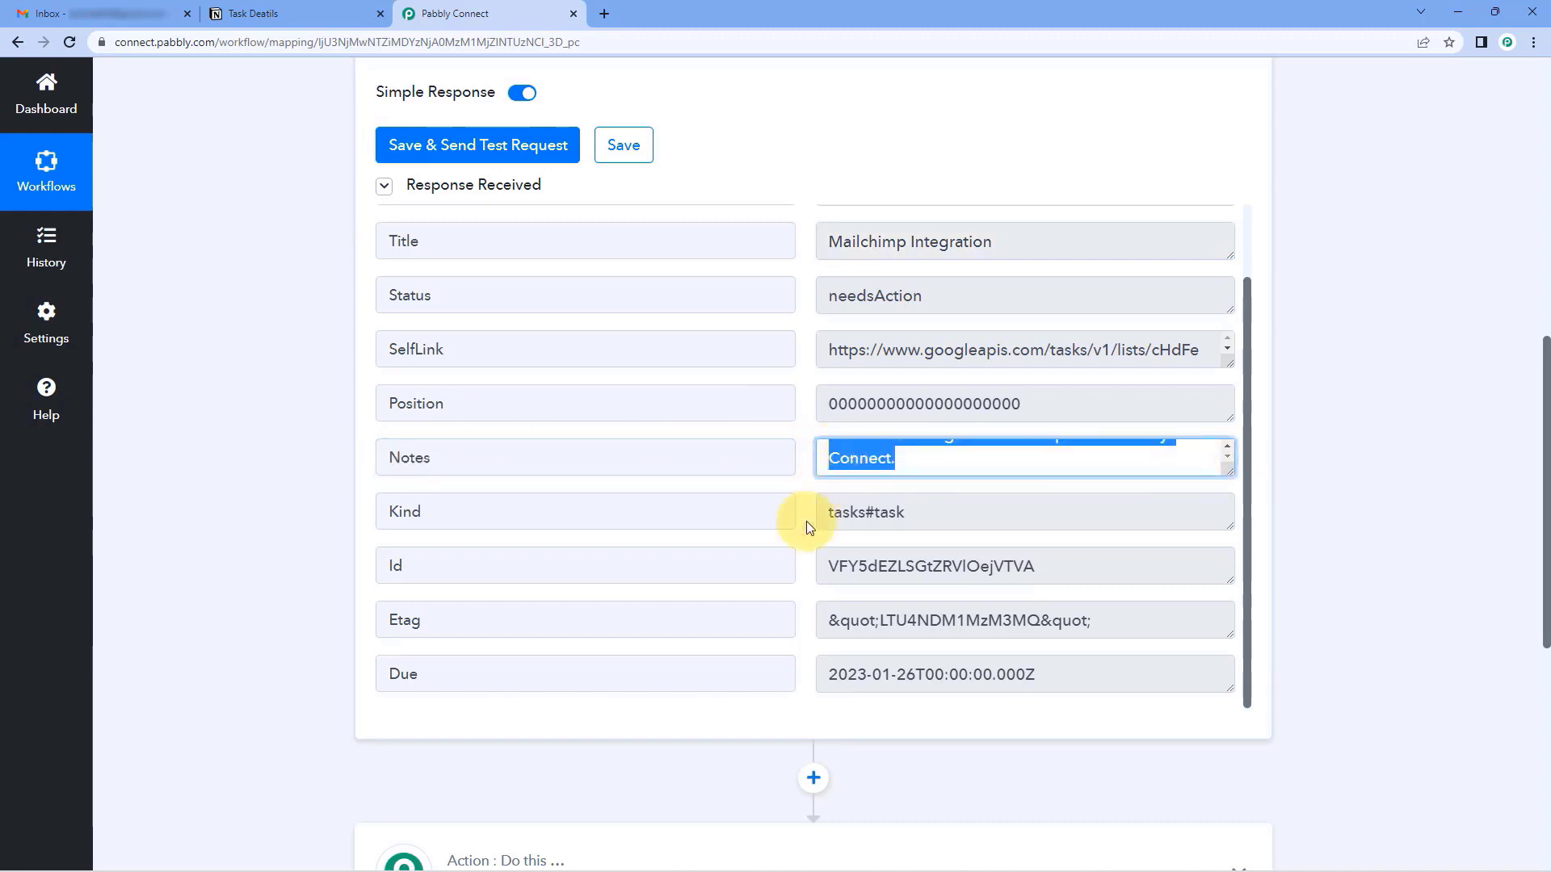
{"action": "left_click_drag", "start_coordinate": [820, 675], "coordinate": [916, 673]}
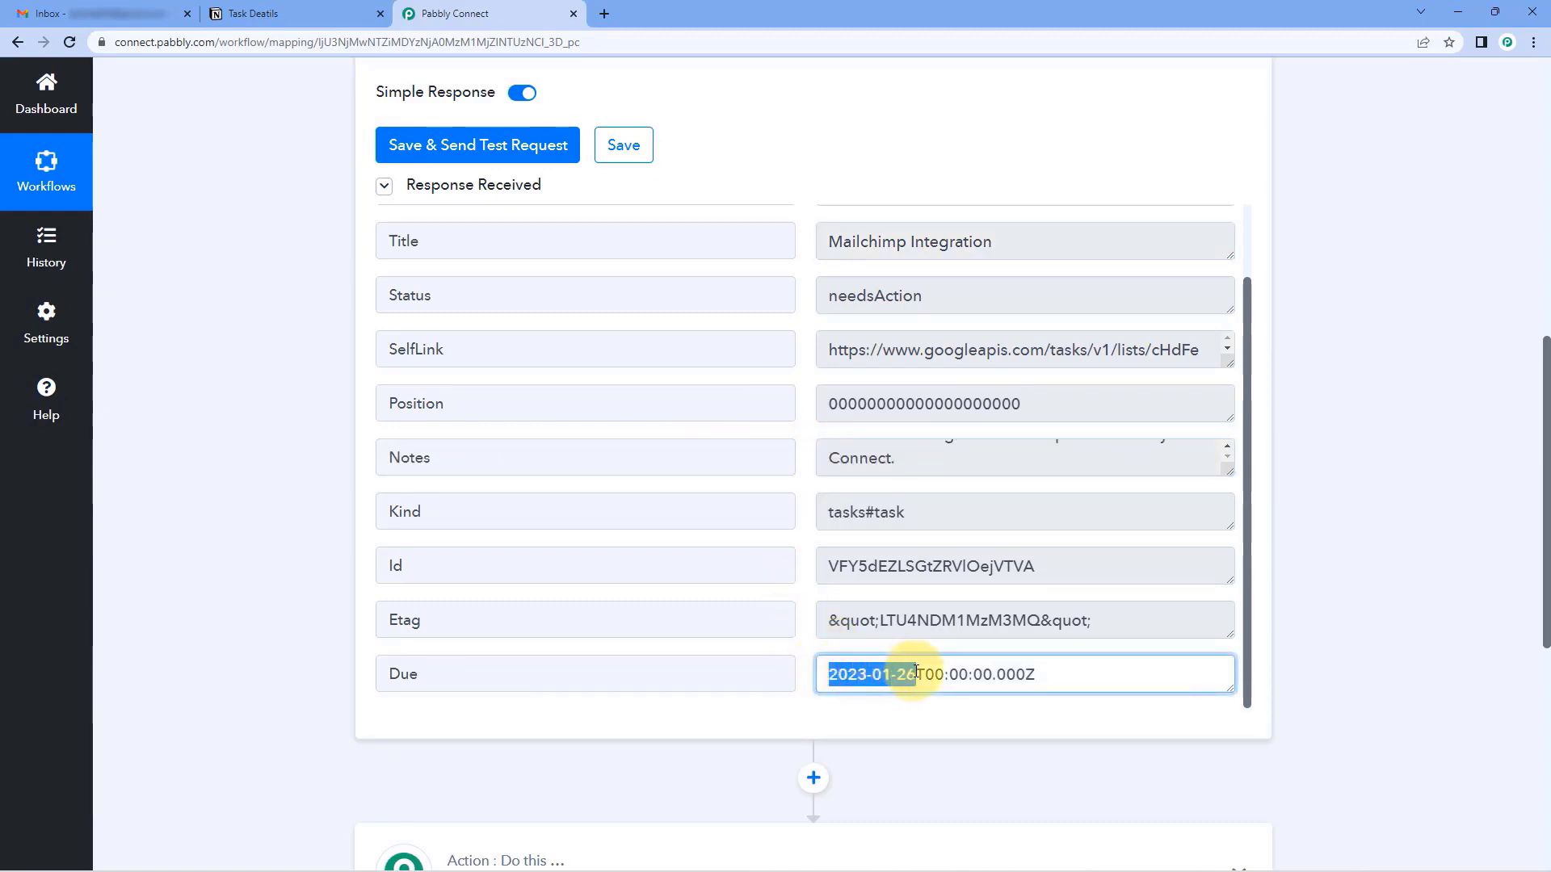
{"action": "left_click", "coordinate": [806, 629]}
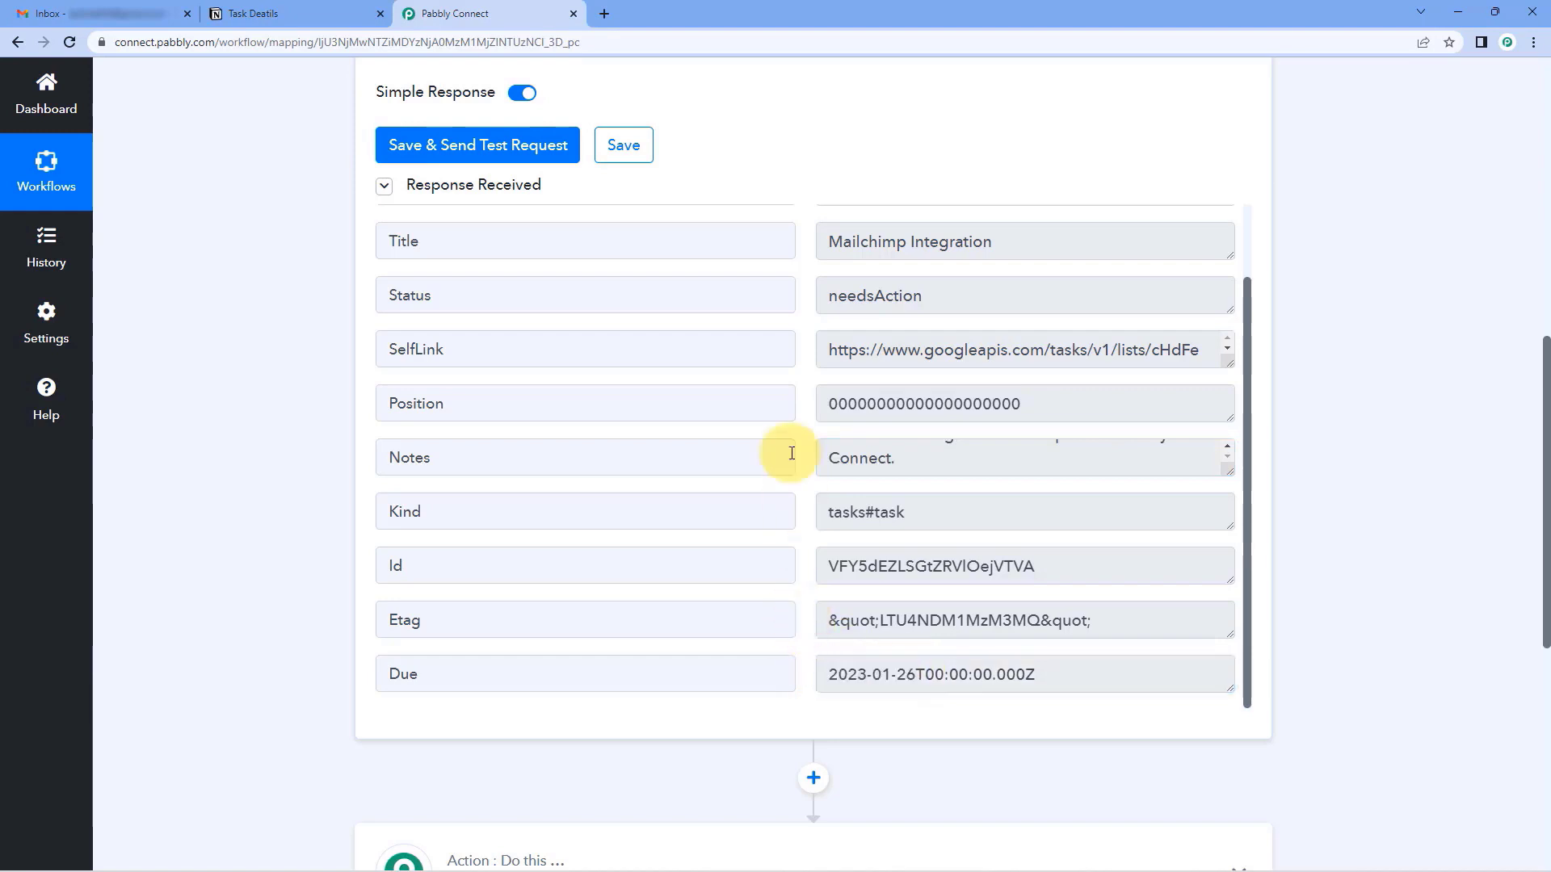
{"action": "scroll", "coordinate": [780, 340], "scroll_direction": "up", "scroll_amount": 1}
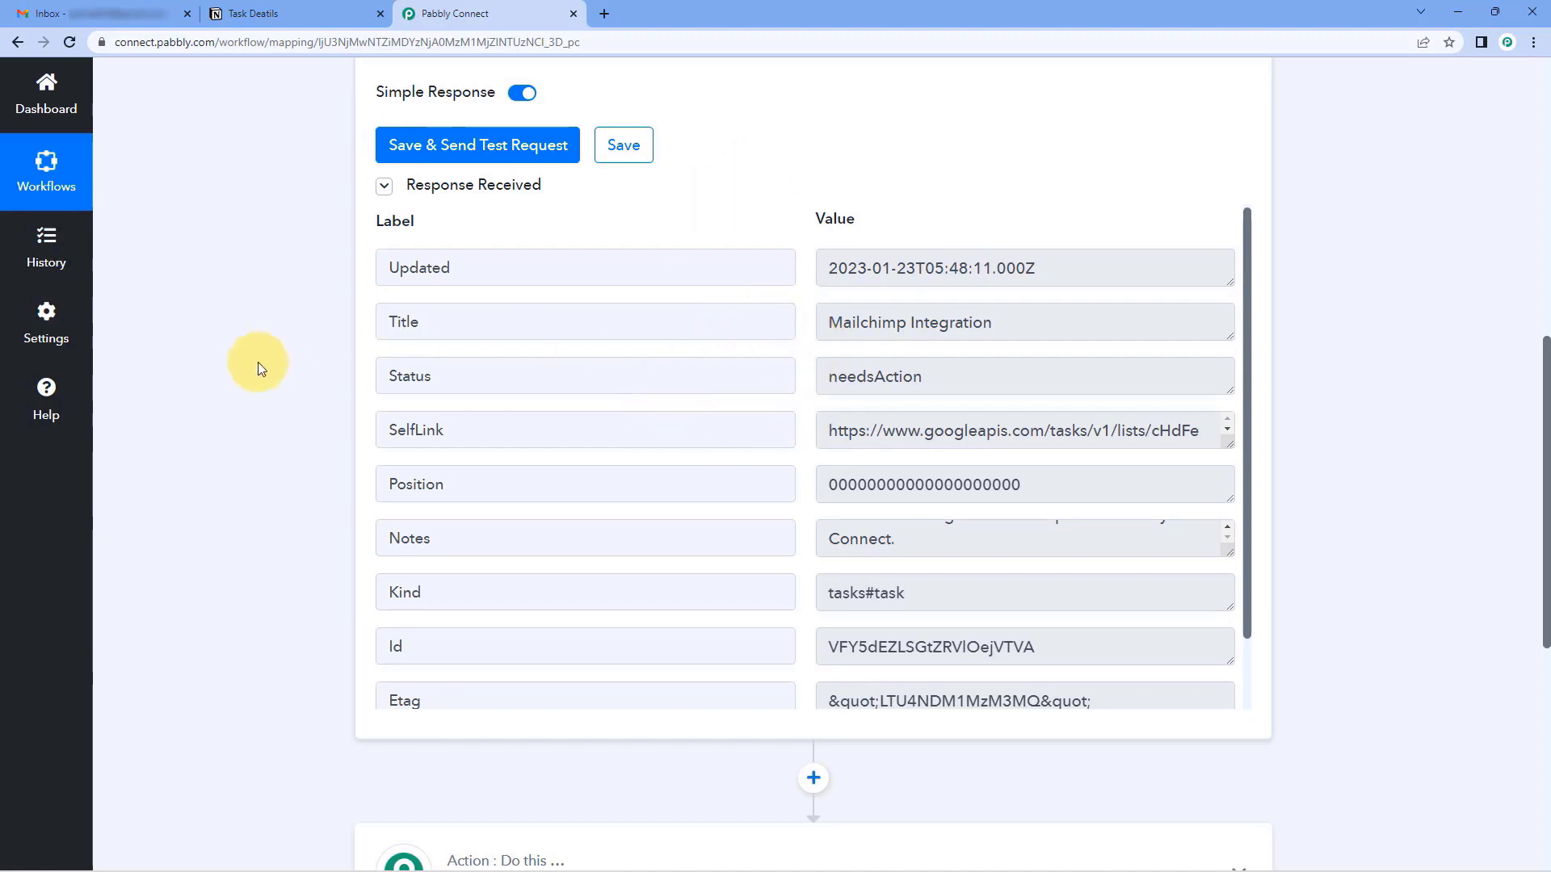
Set the workflow's action app to Notion with Create Database Item as the action event.
{"action": "scroll", "coordinate": [305, 339], "scroll_direction": "down", "scroll_amount": 7}
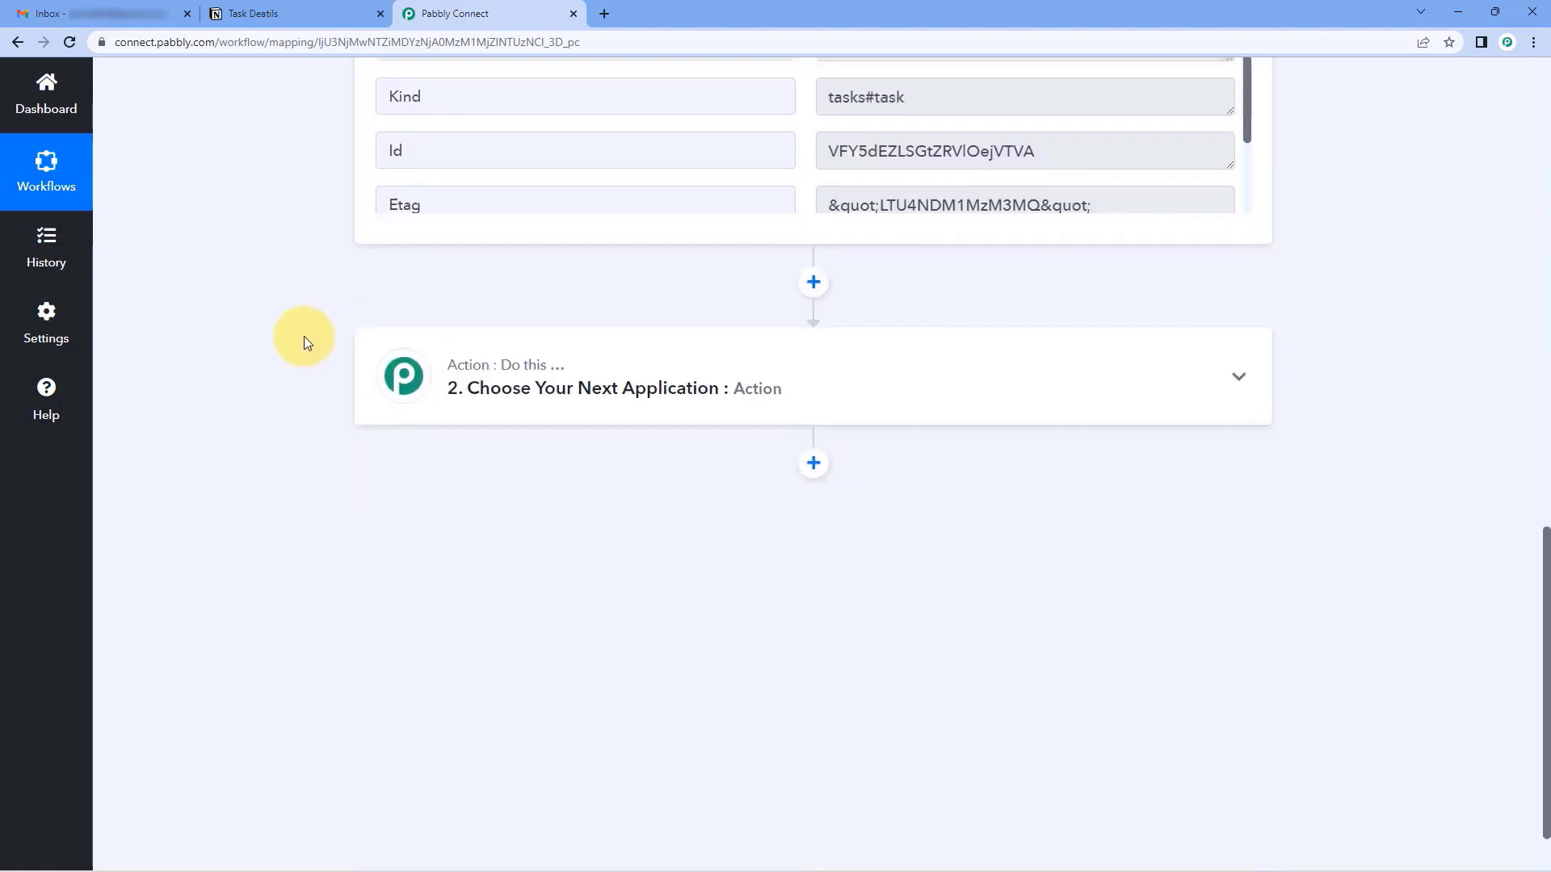
{"action": "left_click", "coordinate": [831, 304]}
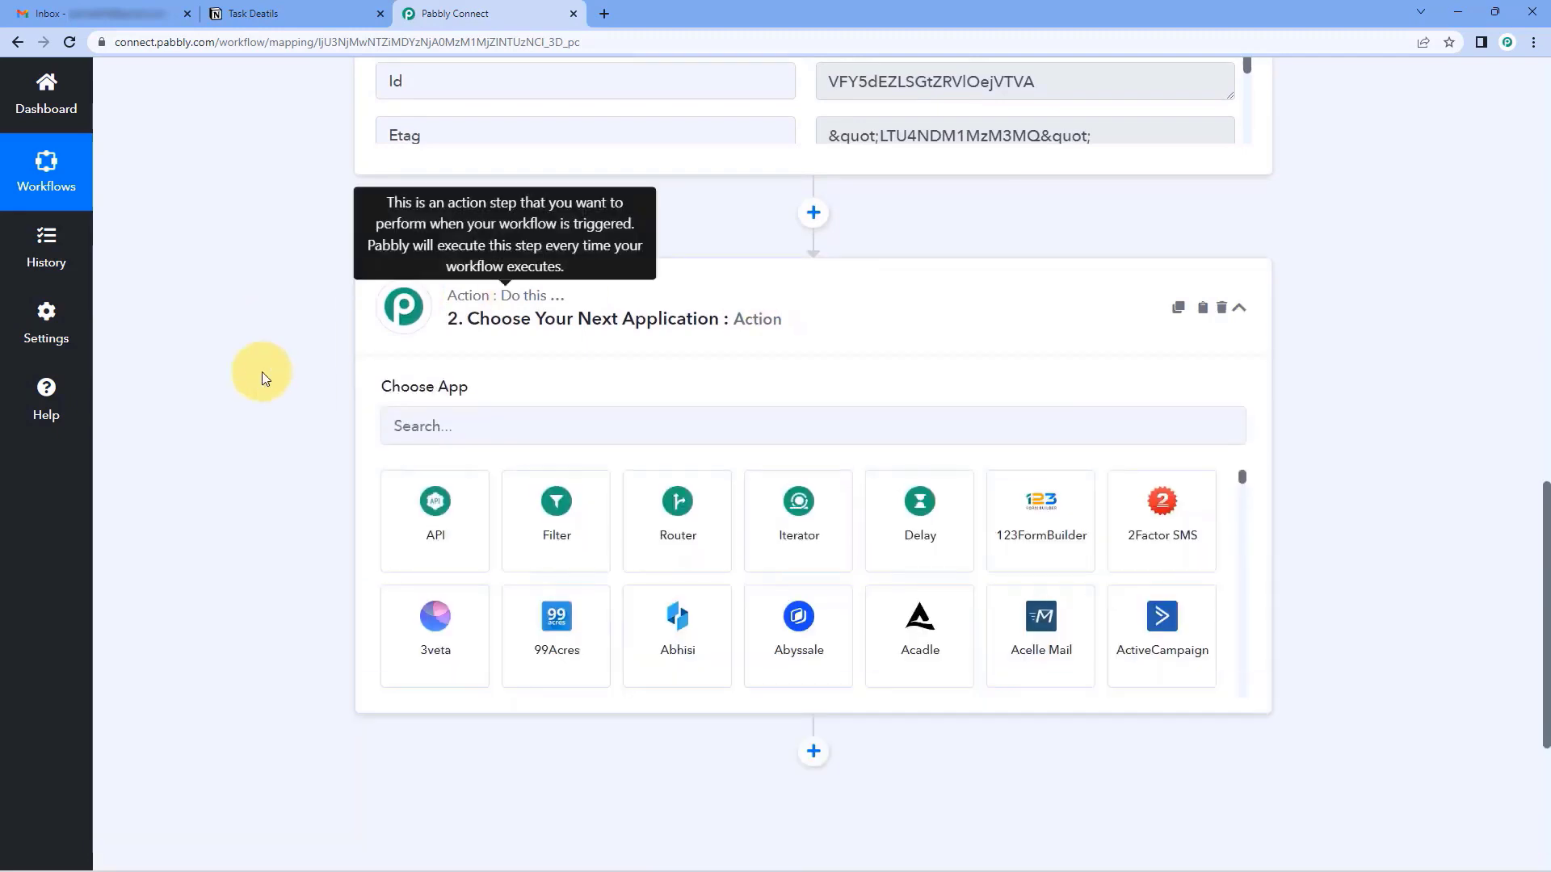
{"action": "left_click", "coordinate": [508, 426]}
{"action": "type", "text": "Notion"}
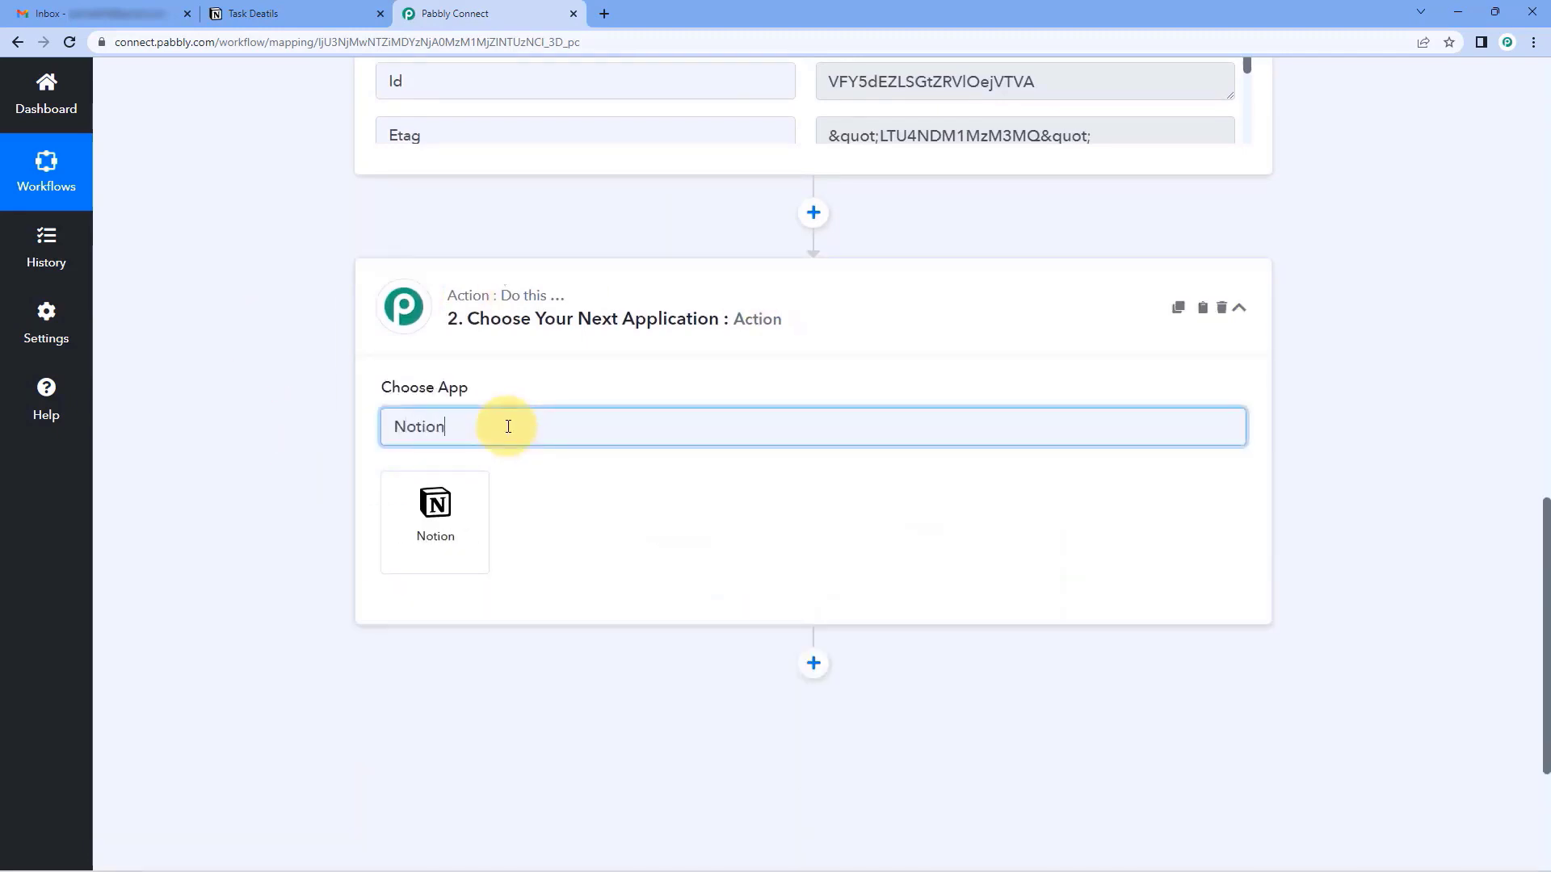
{"action": "left_click", "coordinate": [450, 512]}
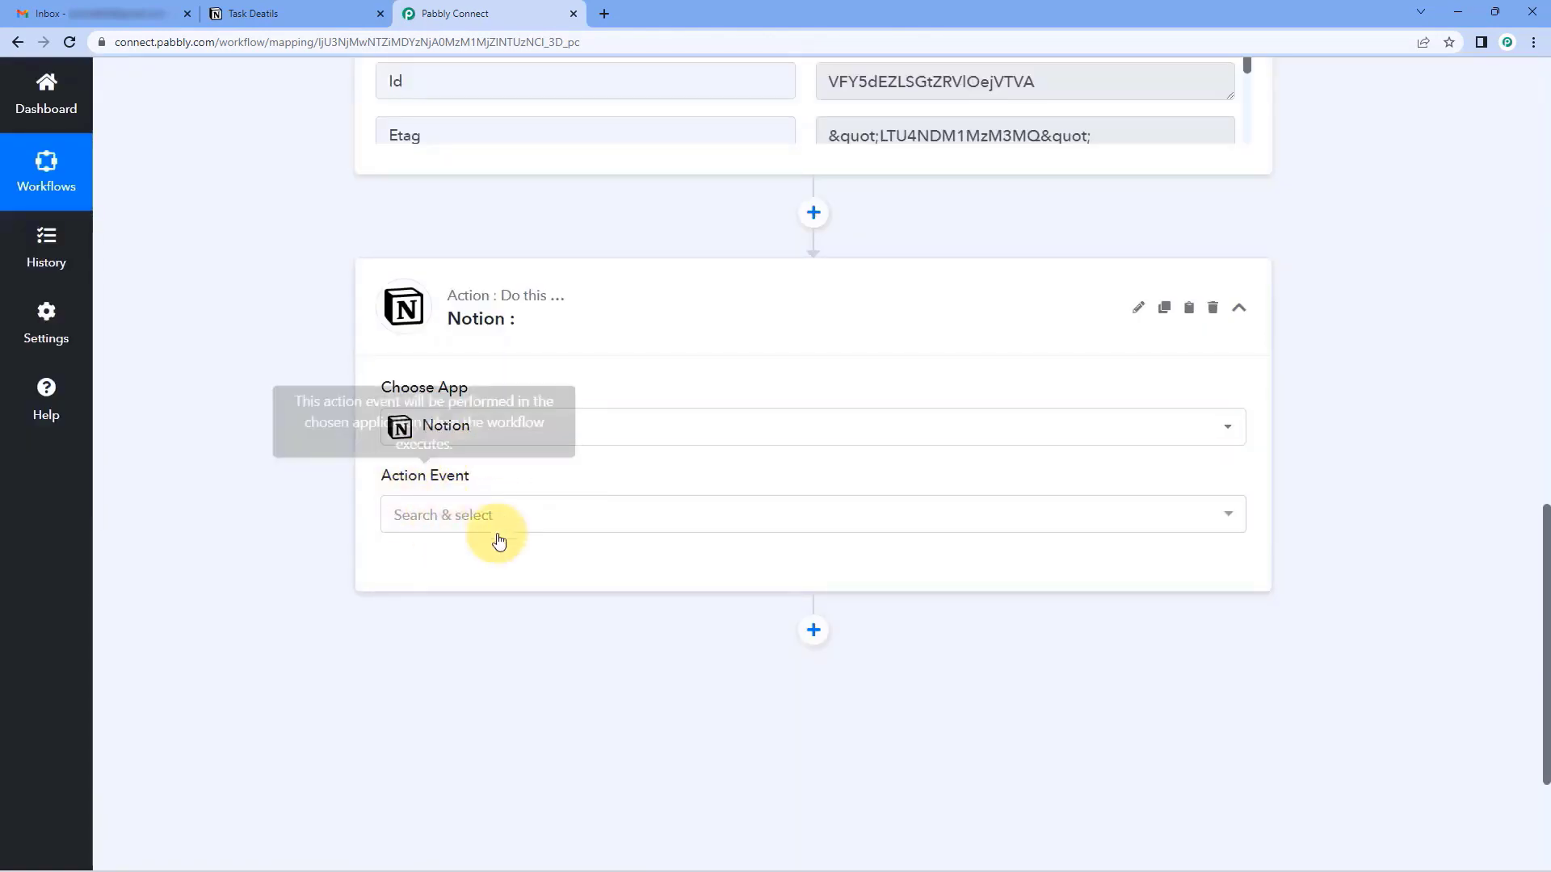
{"action": "left_click", "coordinate": [524, 528]}
{"action": "scroll", "coordinate": [322, 508], "scroll_direction": "down", "scroll_amount": 1}
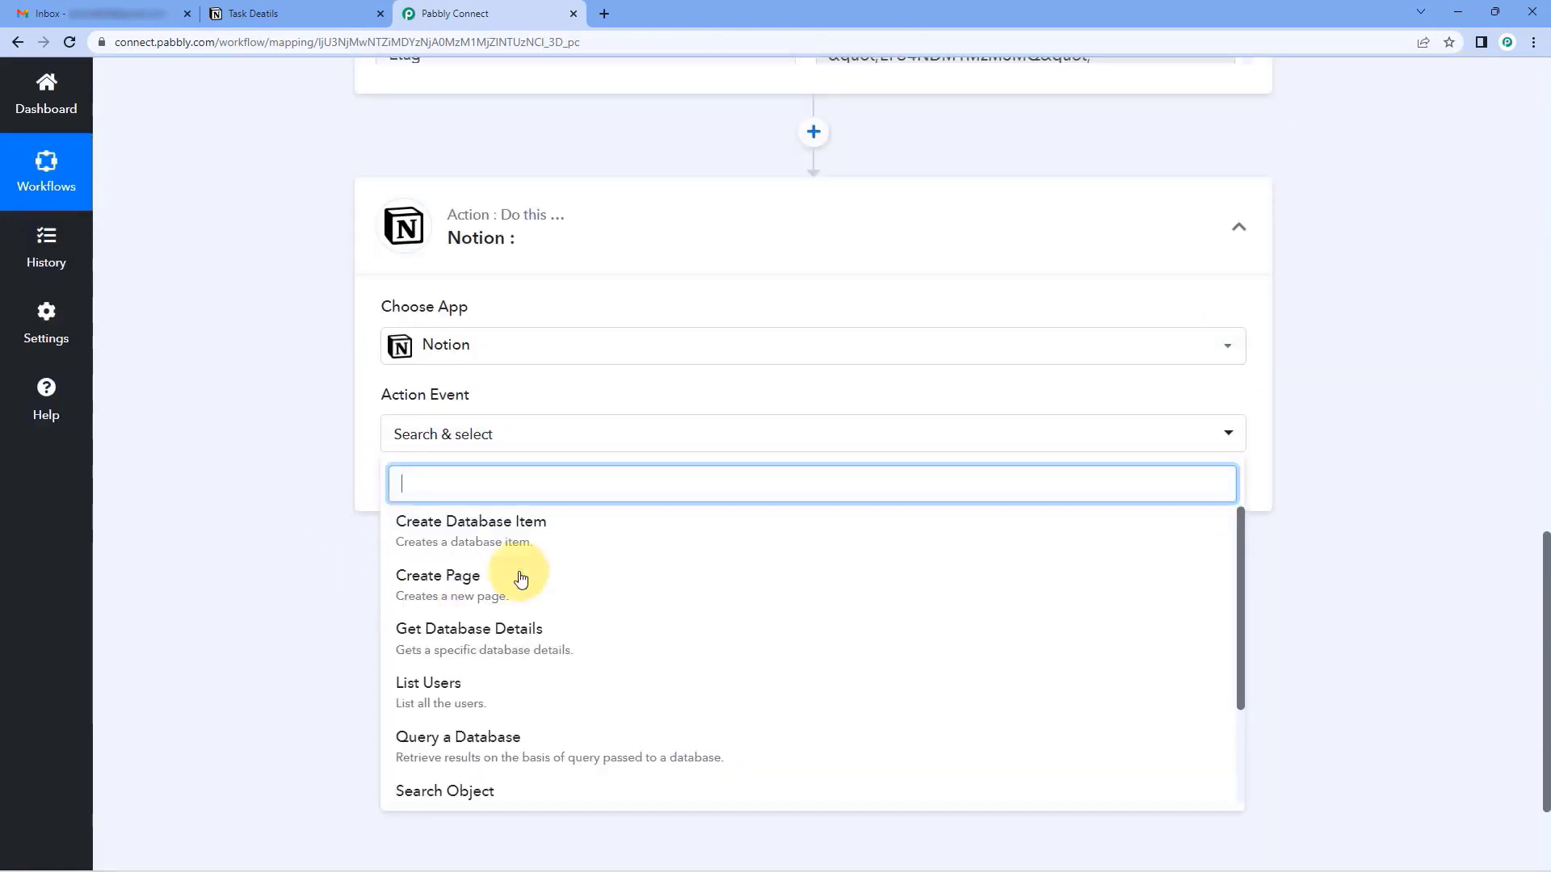
{"action": "left_click", "coordinate": [543, 534]}
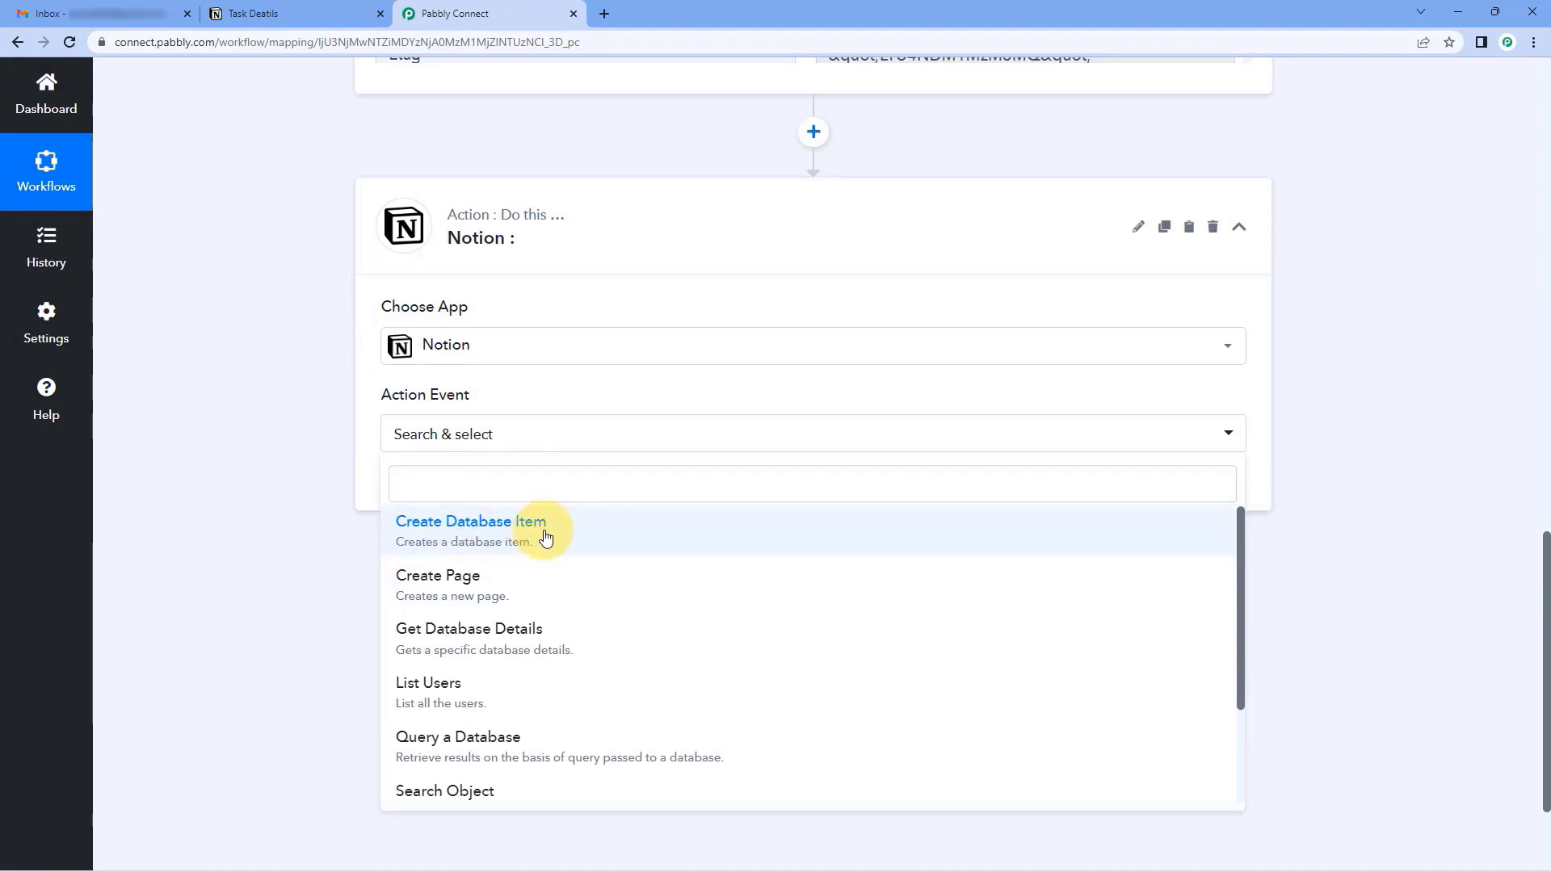
Add a new Notion connection for the action, start its authorization and proceed to choosing the accessible pages.
{"action": "left_click", "coordinate": [448, 487]}
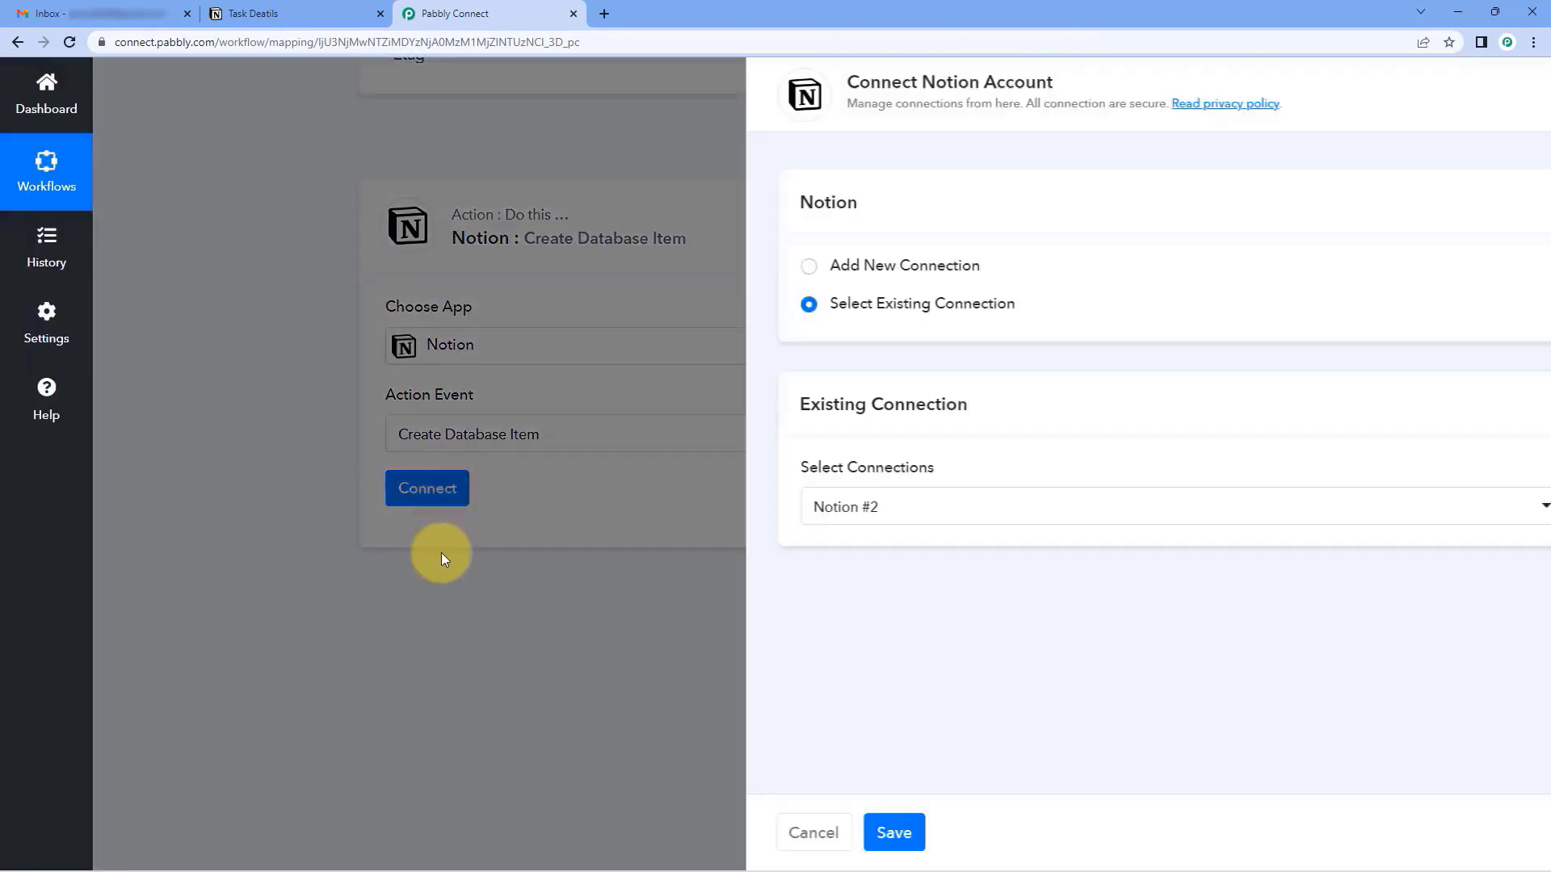
{"action": "left_click", "coordinate": [718, 269]}
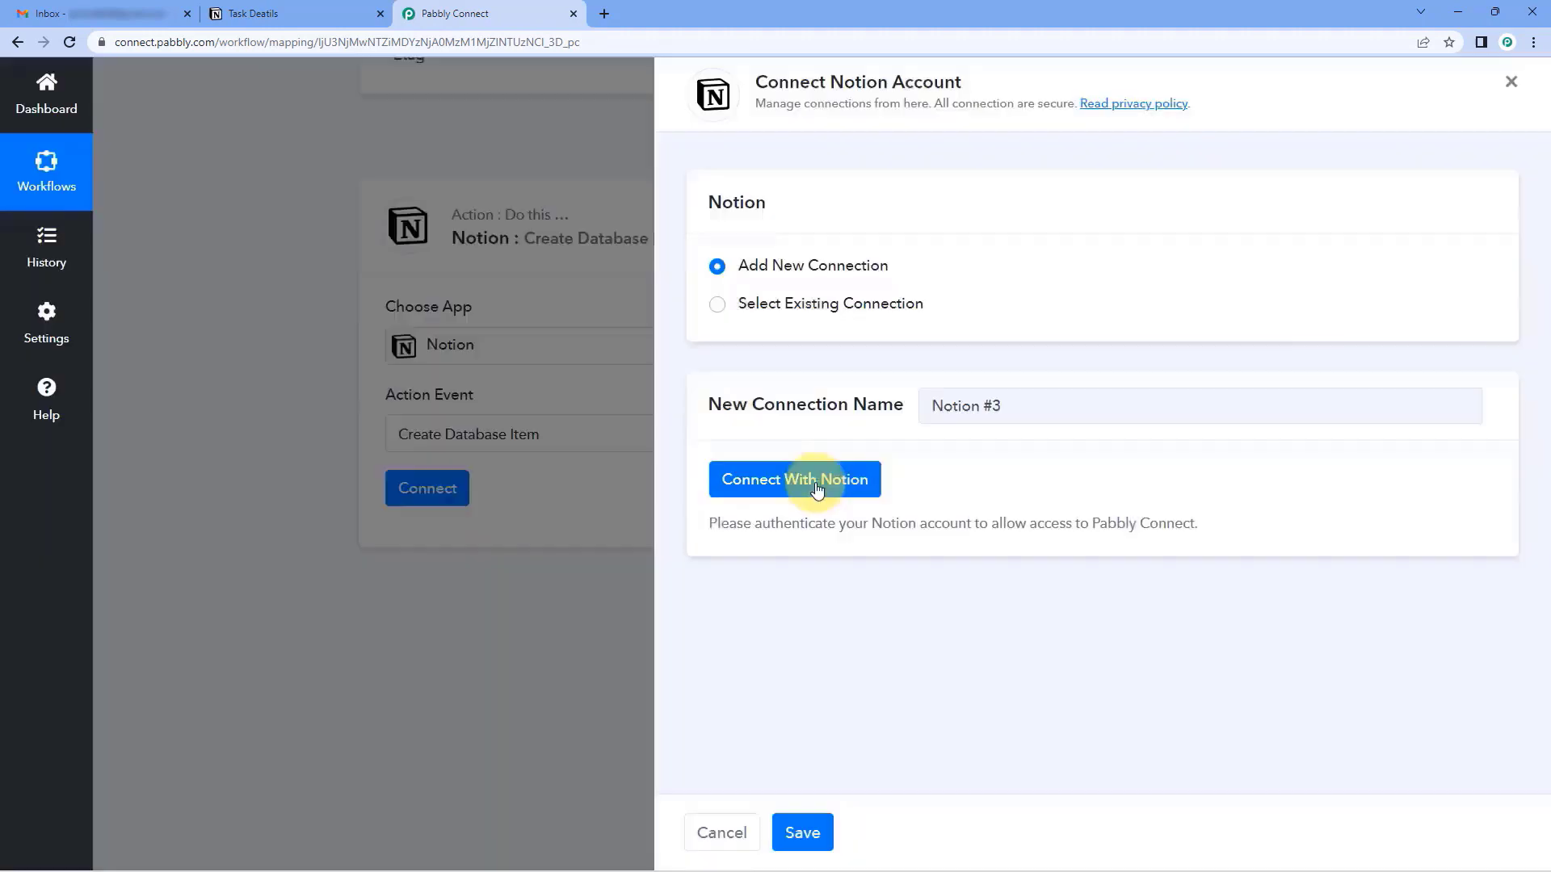
{"action": "left_click", "coordinate": [817, 490]}
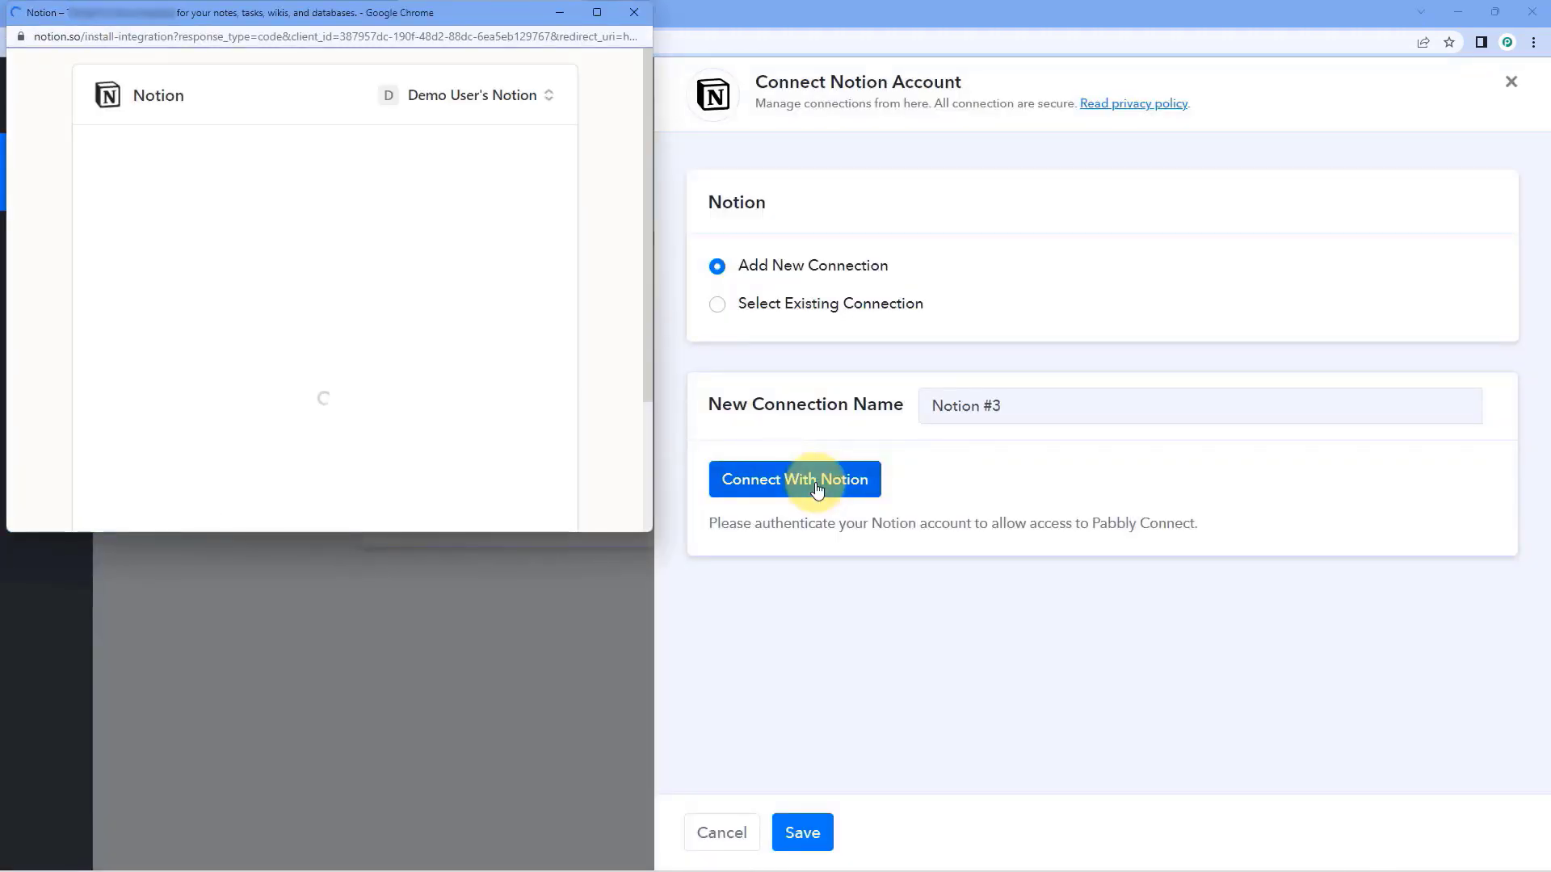
{"action": "left_click_drag", "start_coordinate": [431, 12], "coordinate": [454, 70]}
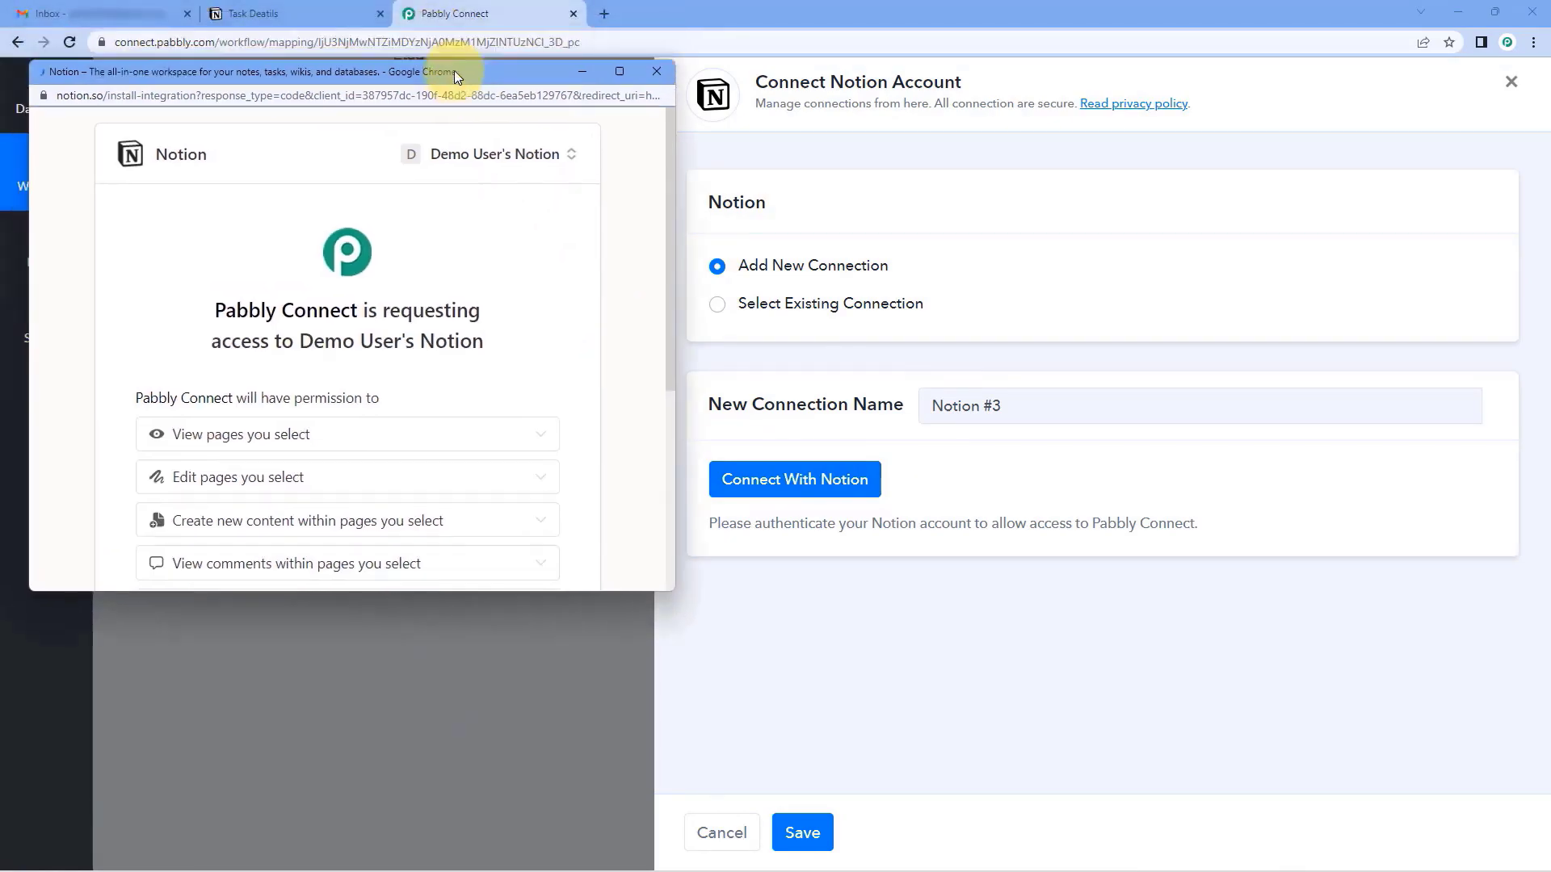
{"action": "left_click", "coordinate": [355, 11]}
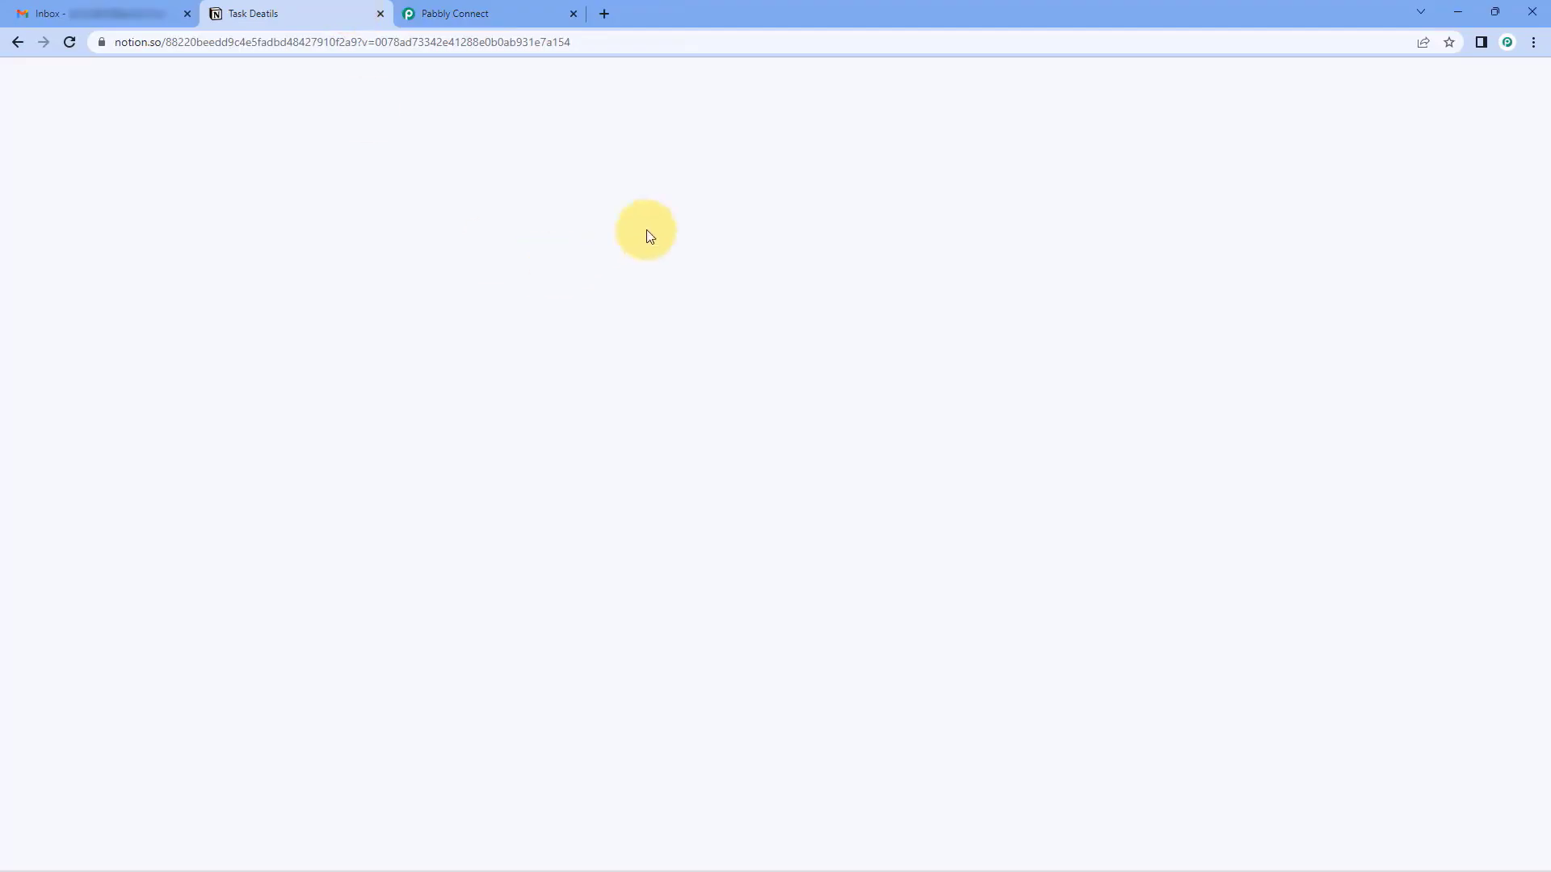
{"action": "left_click", "coordinate": [472, 12]}
{"action": "key", "text": "alt+Tab"}
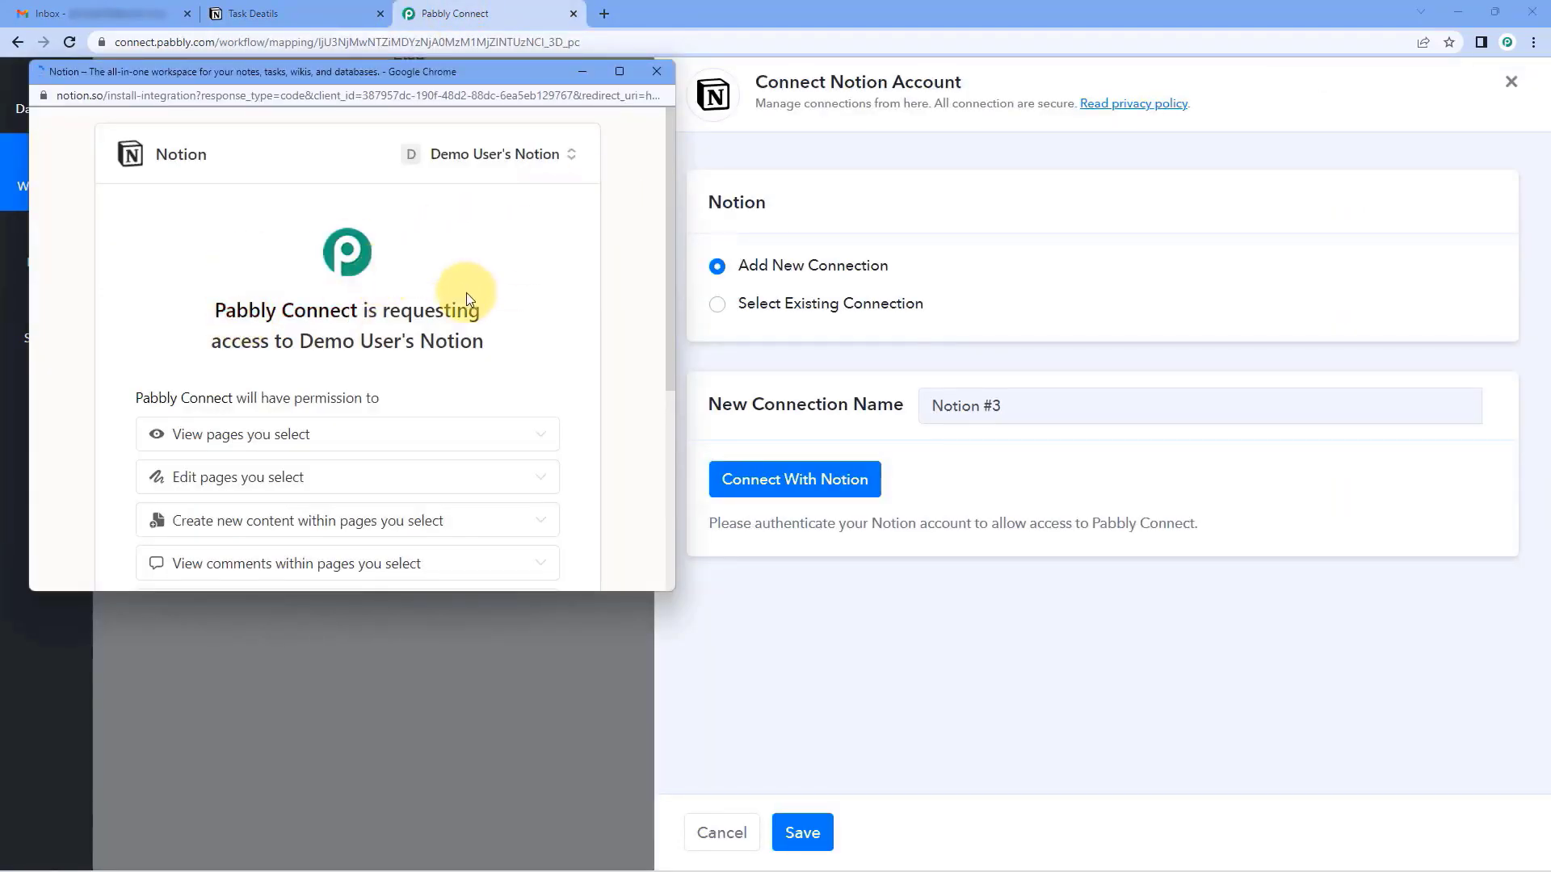
{"action": "scroll", "coordinate": [468, 295], "scroll_direction": "down", "scroll_amount": 2}
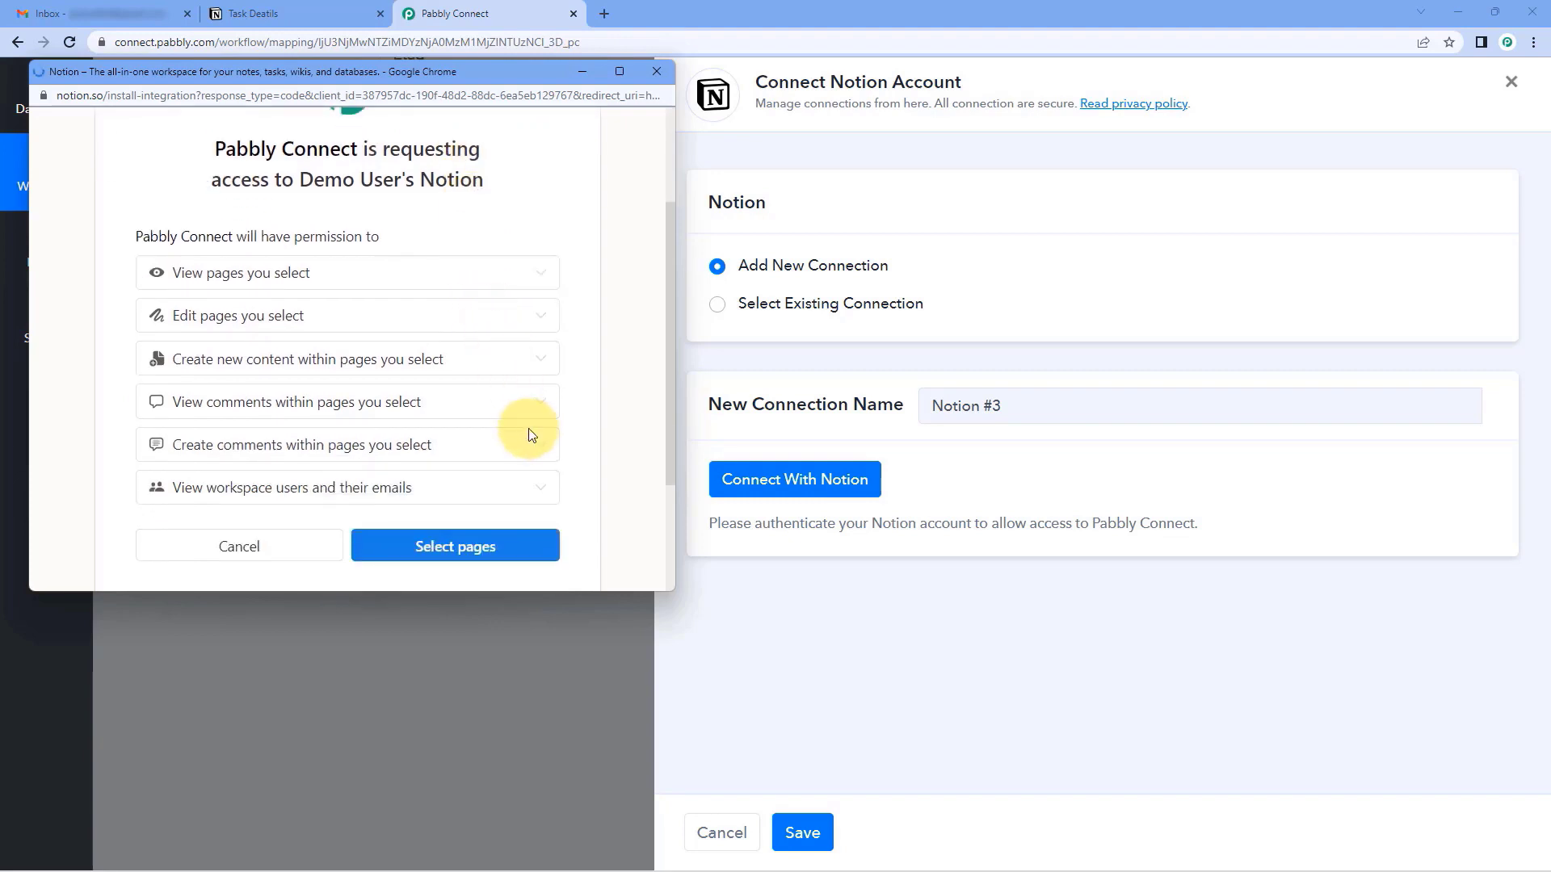
{"action": "left_click", "coordinate": [496, 554]}
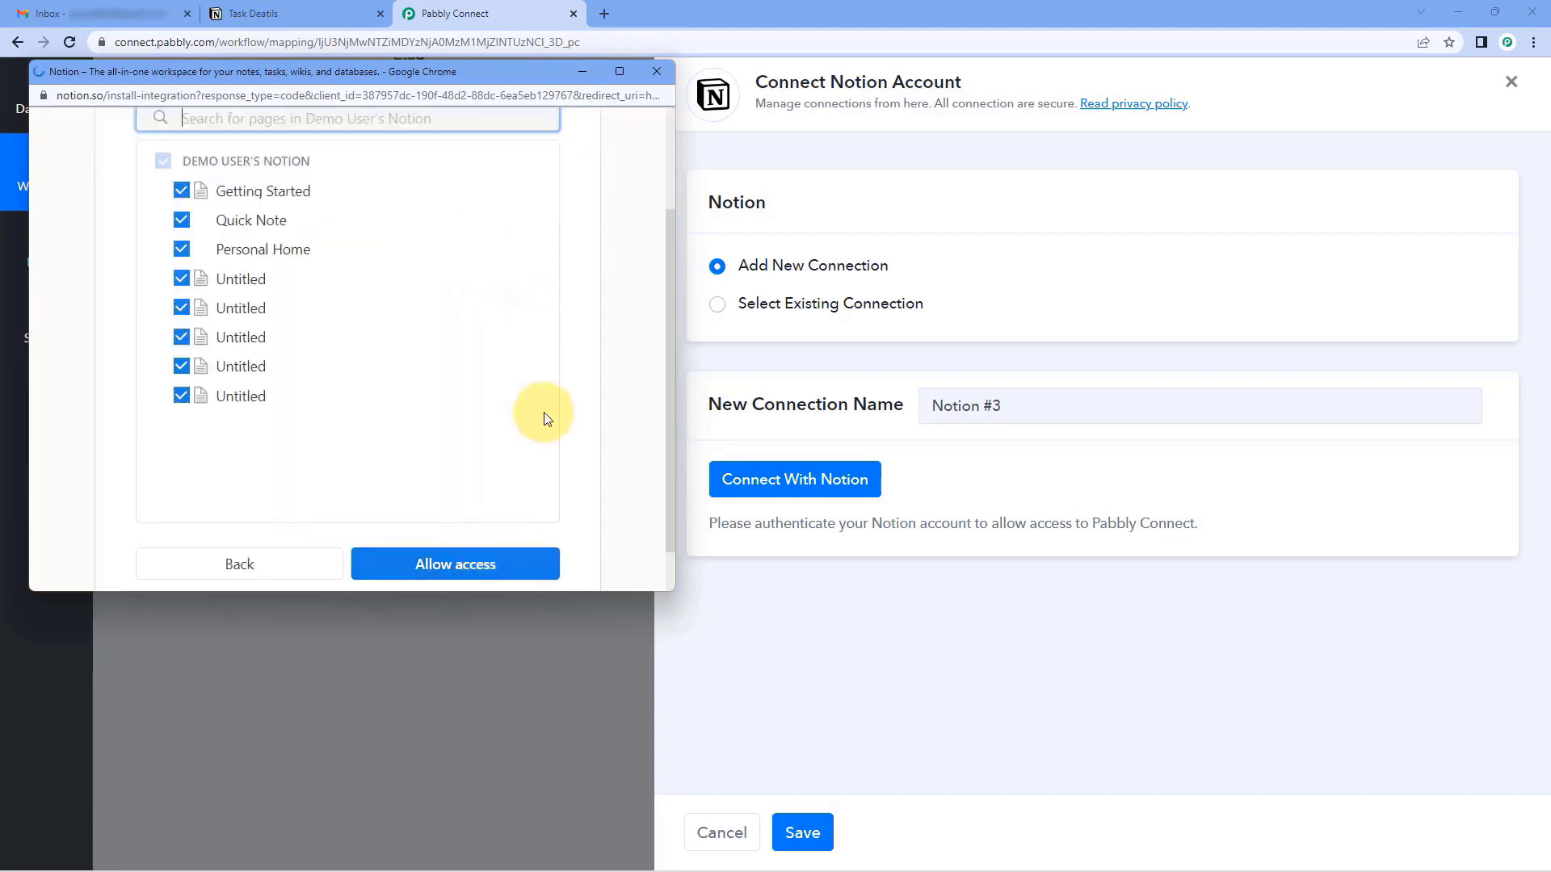
Compare the listed pages with the Notion workspace, select all of them and allow Pabbly Connect access.
{"action": "scroll", "coordinate": [537, 419], "scroll_direction": "up", "scroll_amount": 1}
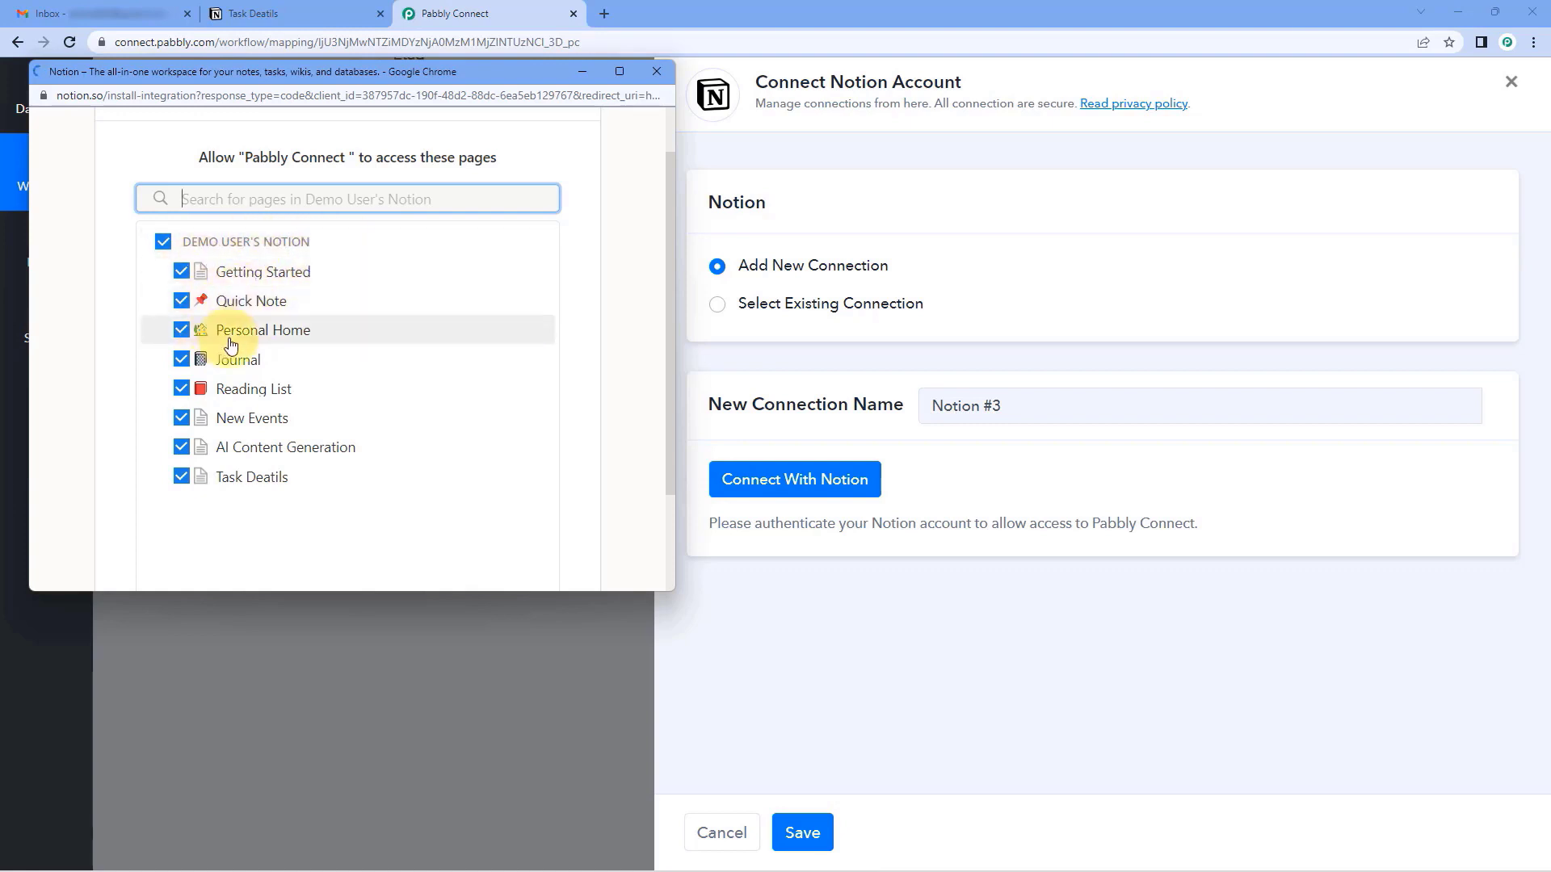
{"action": "left_click", "coordinate": [286, 15]}
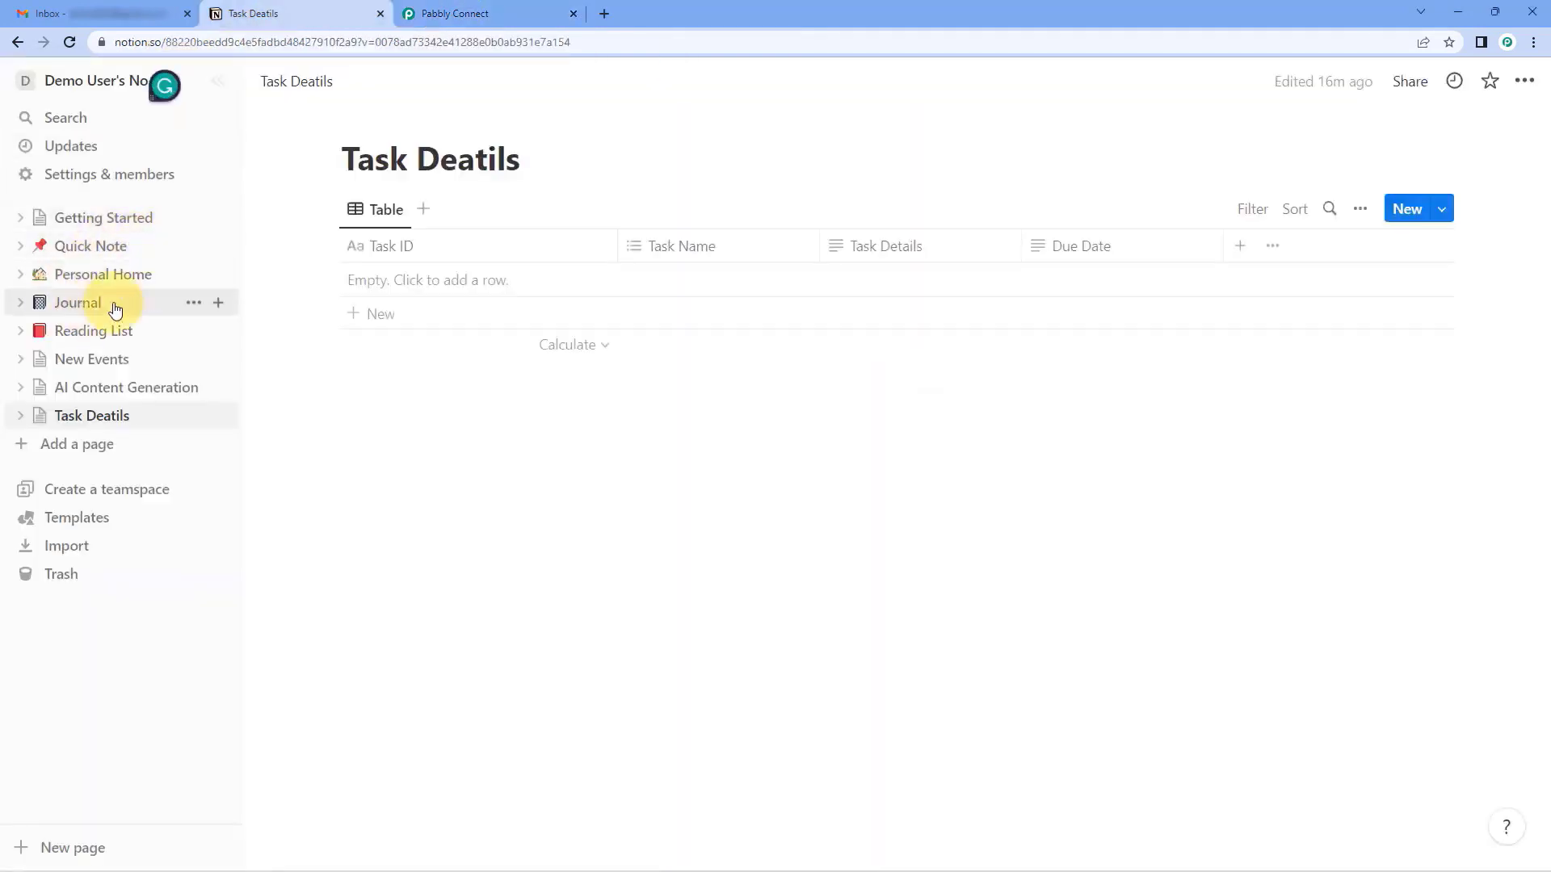
{"action": "left_click", "coordinate": [418, 10]}
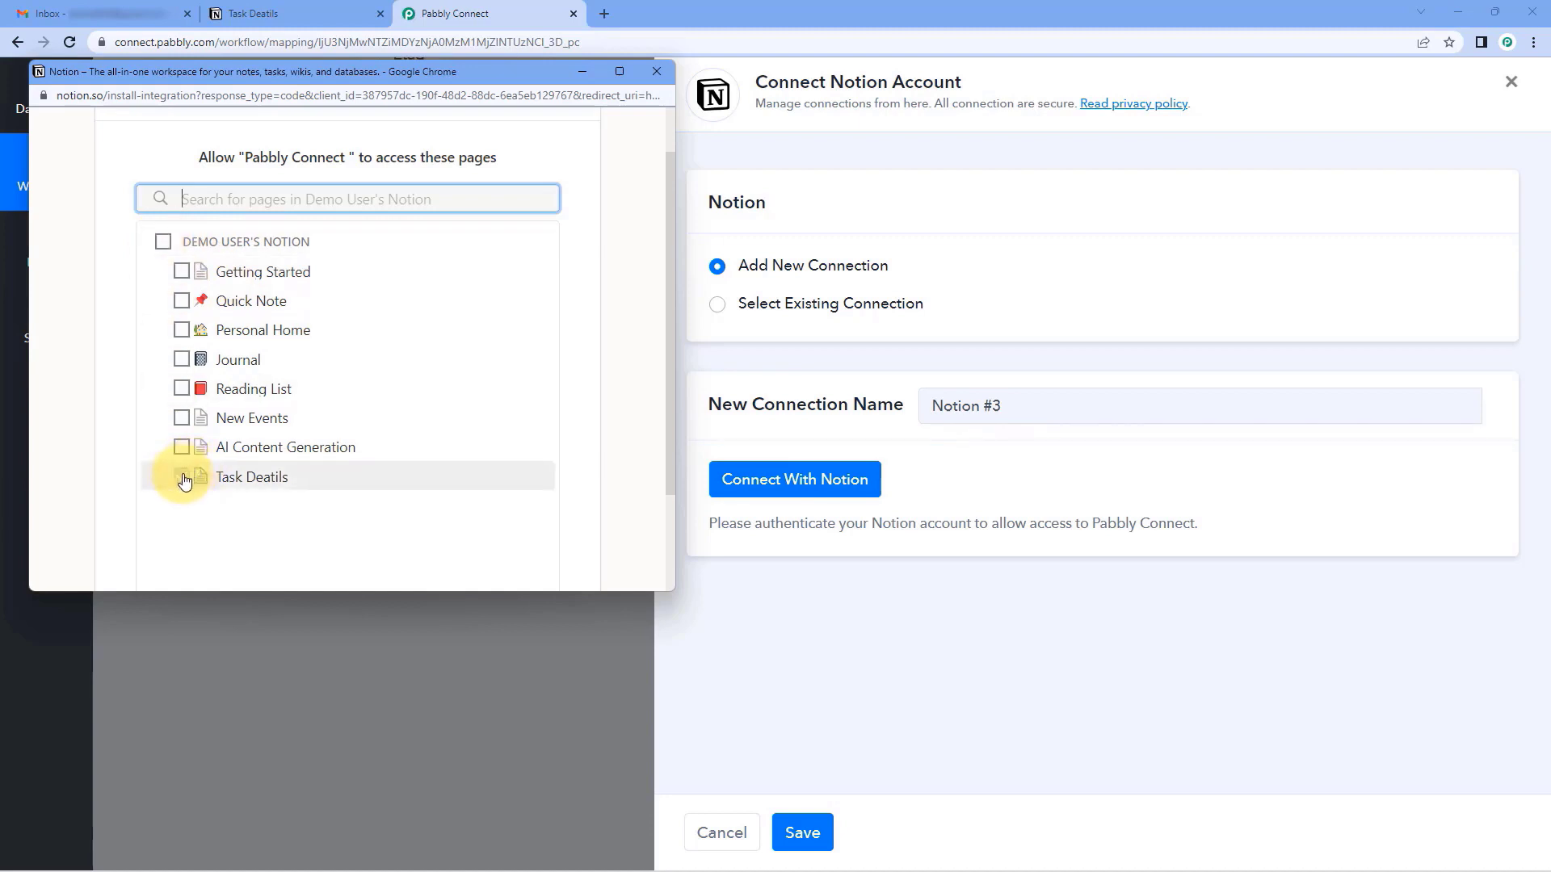
{"action": "left_click", "coordinate": [182, 478]}
{"action": "left_click", "coordinate": [165, 246]}
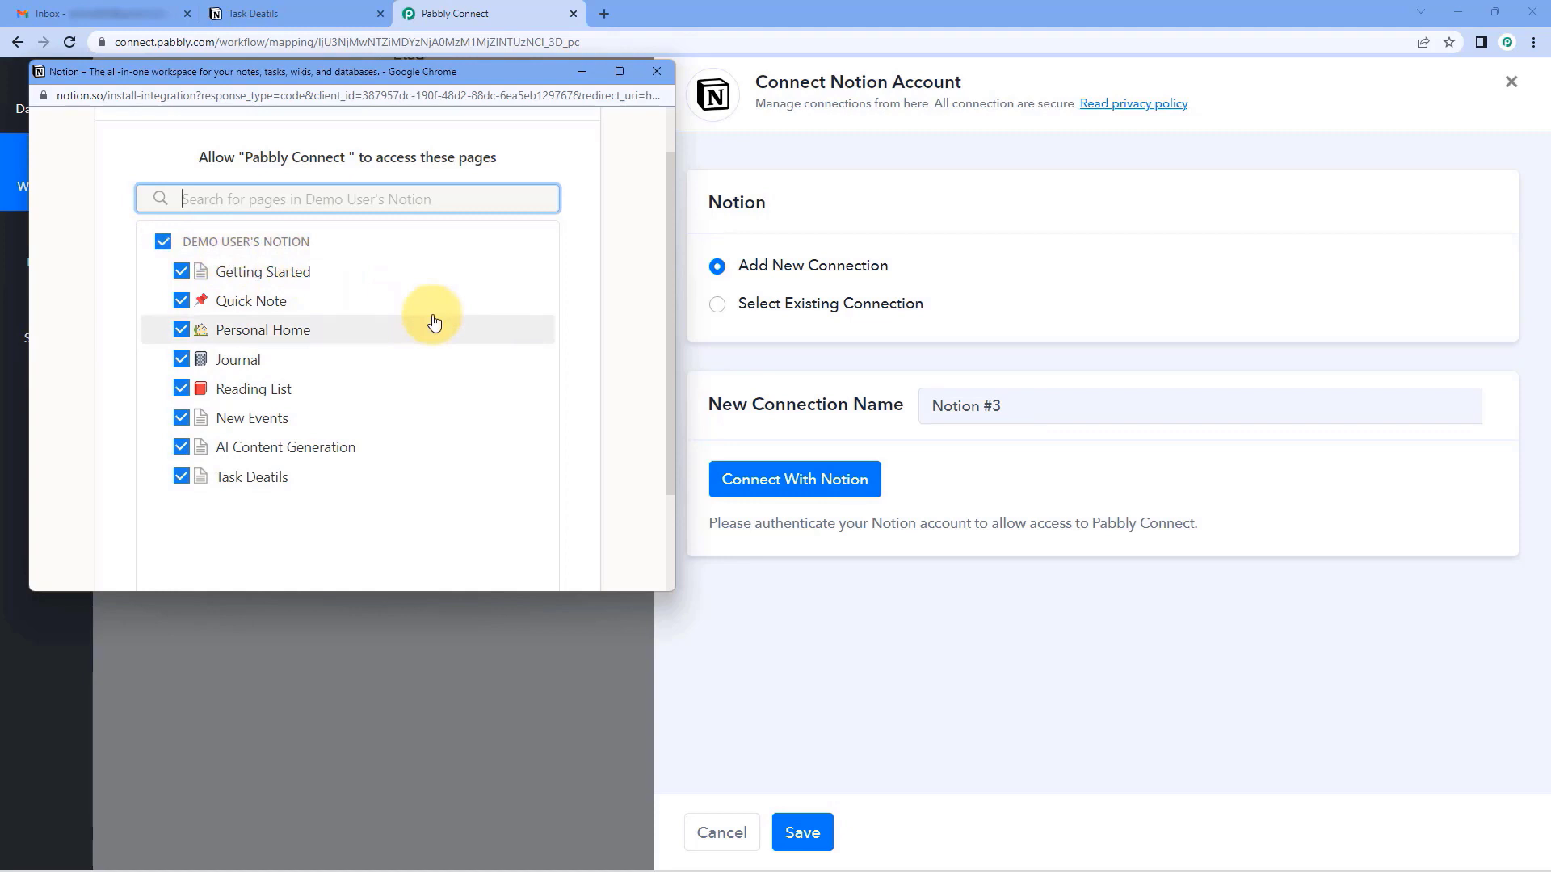
{"action": "scroll", "coordinate": [484, 319], "scroll_direction": "down", "scroll_amount": 2}
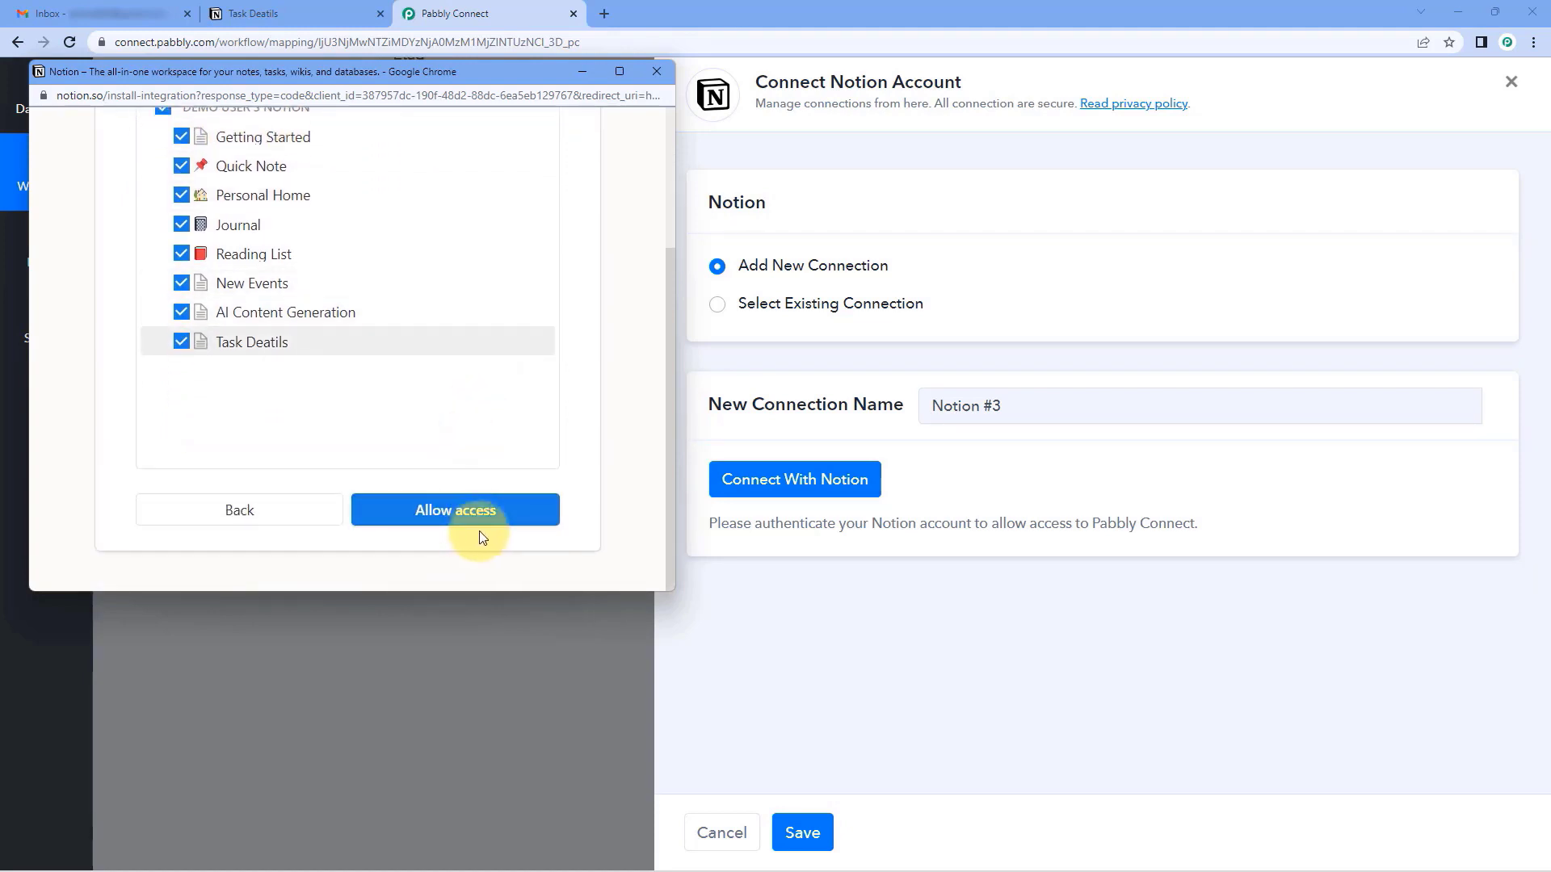
{"action": "left_click", "coordinate": [512, 513]}
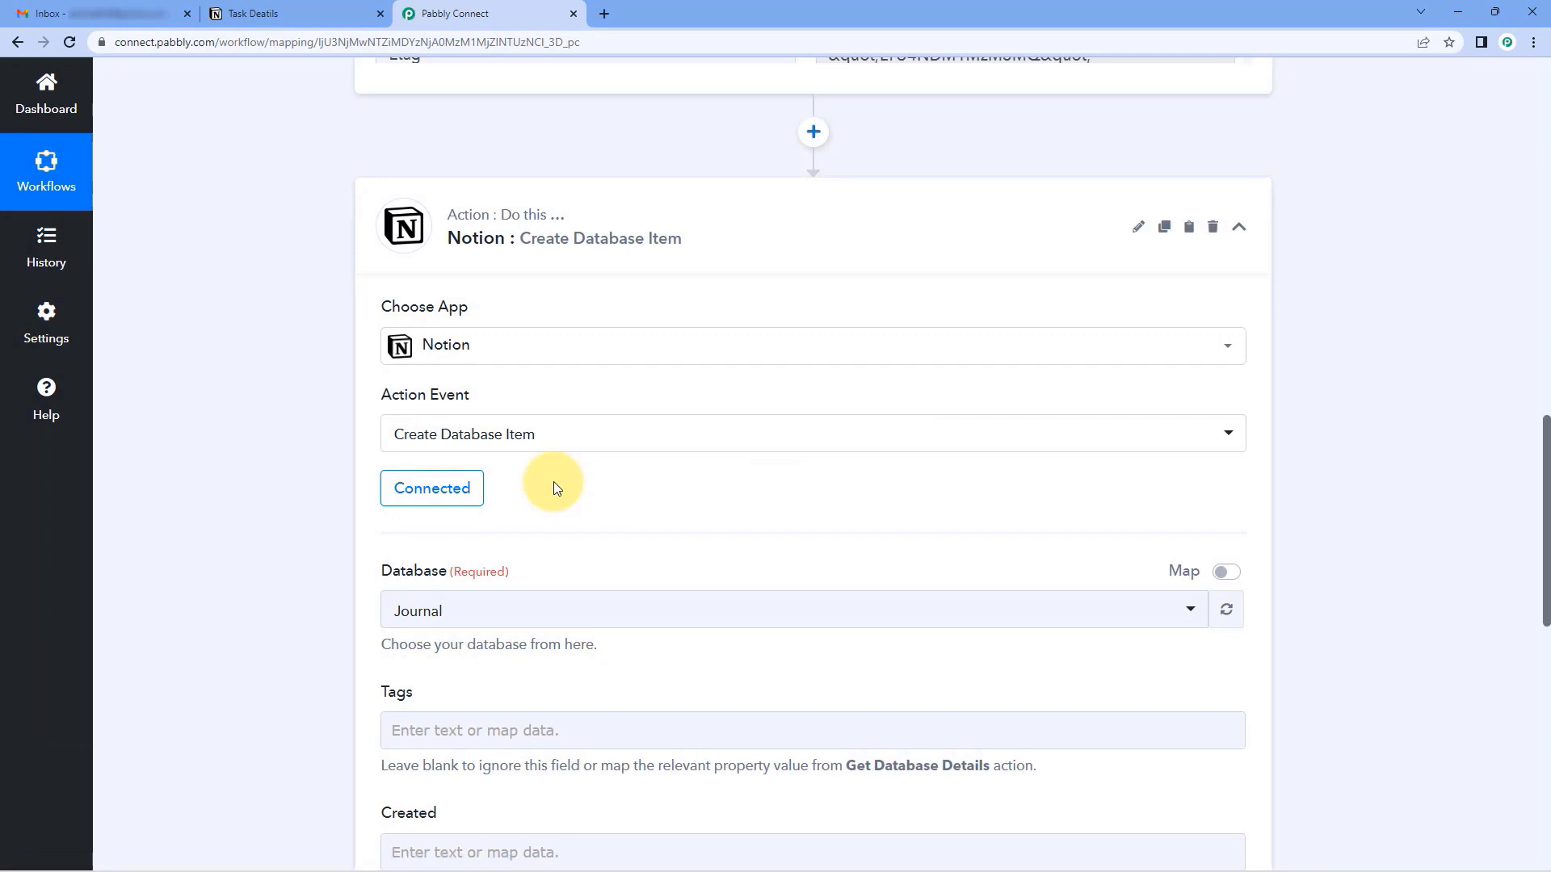
Choose Task Deatils as the Notion action's database and compare its fields with the table columns in Notion.
{"action": "scroll", "coordinate": [554, 482], "scroll_direction": "down", "scroll_amount": 2}
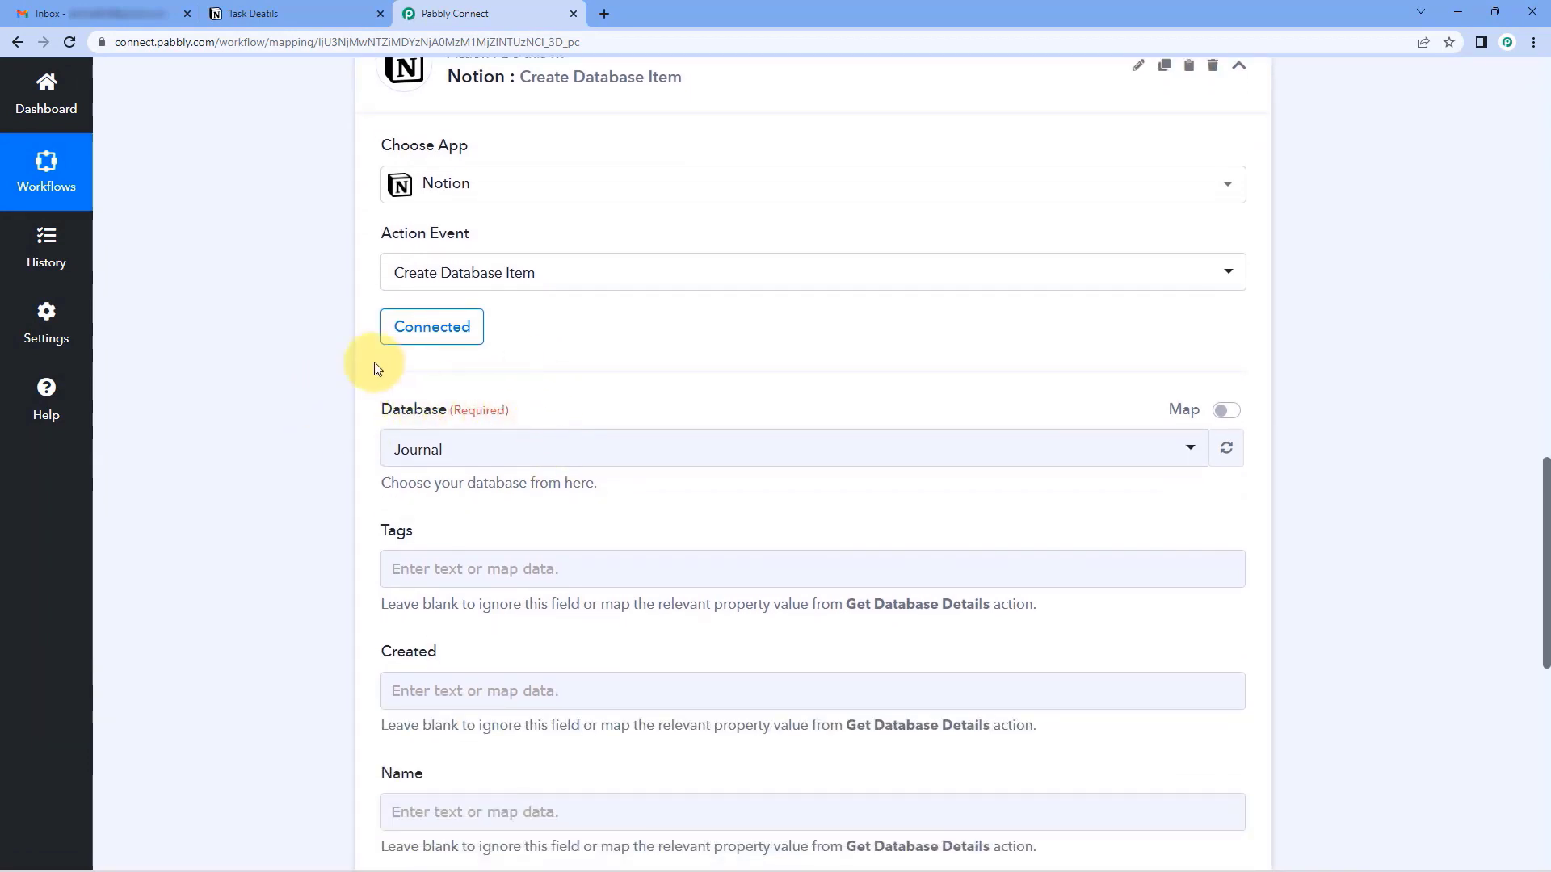
{"action": "scroll", "coordinate": [338, 370], "scroll_direction": "down", "scroll_amount": 1}
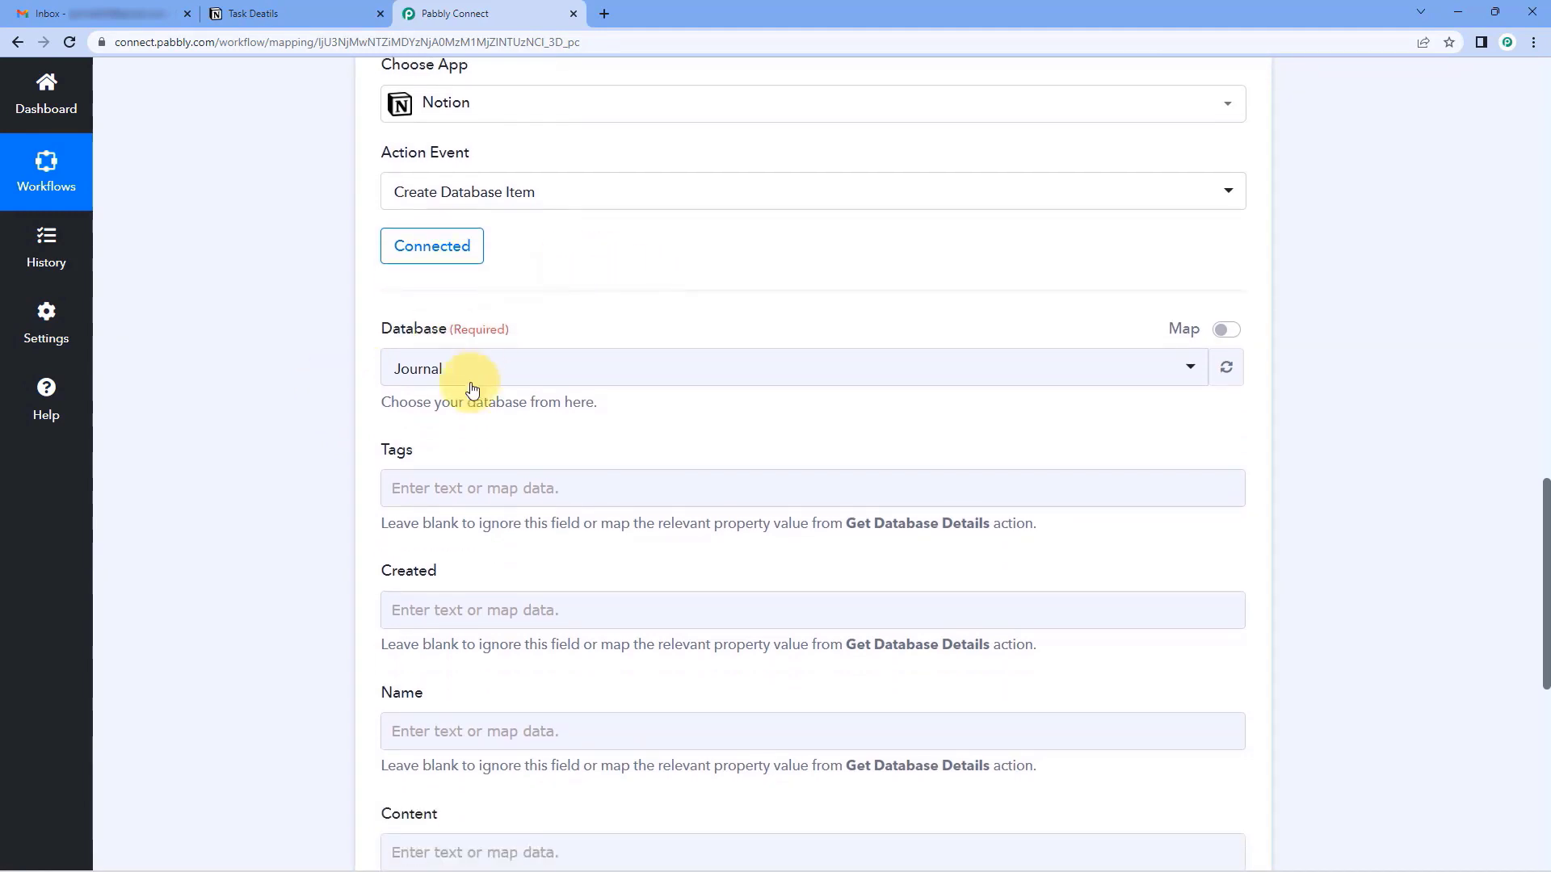
{"action": "left_click", "coordinate": [578, 374]}
{"action": "scroll", "coordinate": [345, 374], "scroll_direction": "down", "scroll_amount": 1}
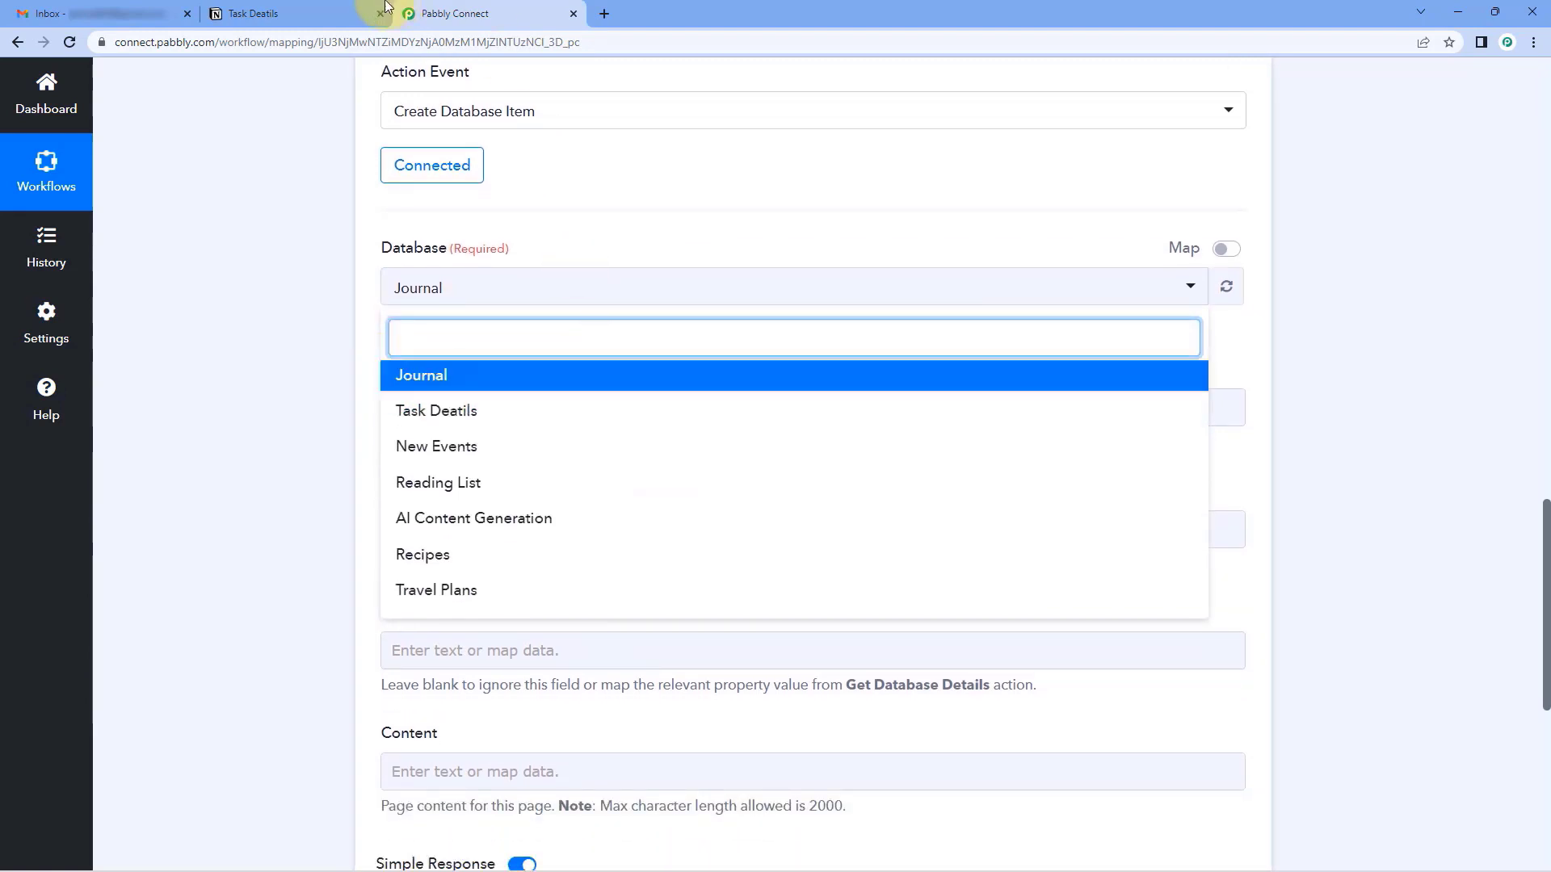
{"action": "left_click", "coordinate": [305, 13]}
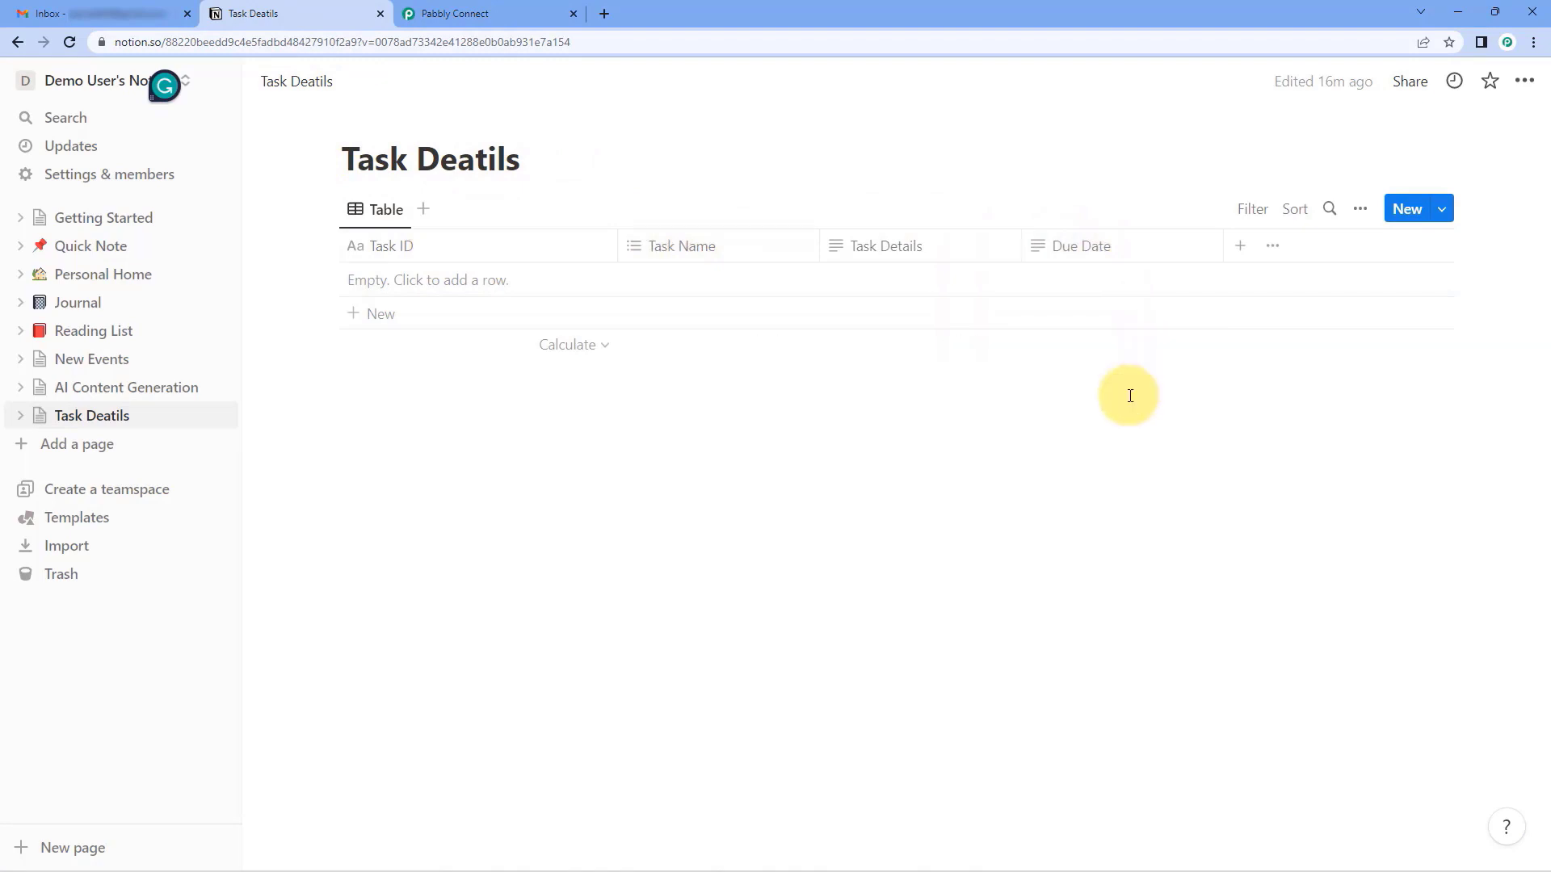
{"action": "left_click", "coordinate": [529, 12]}
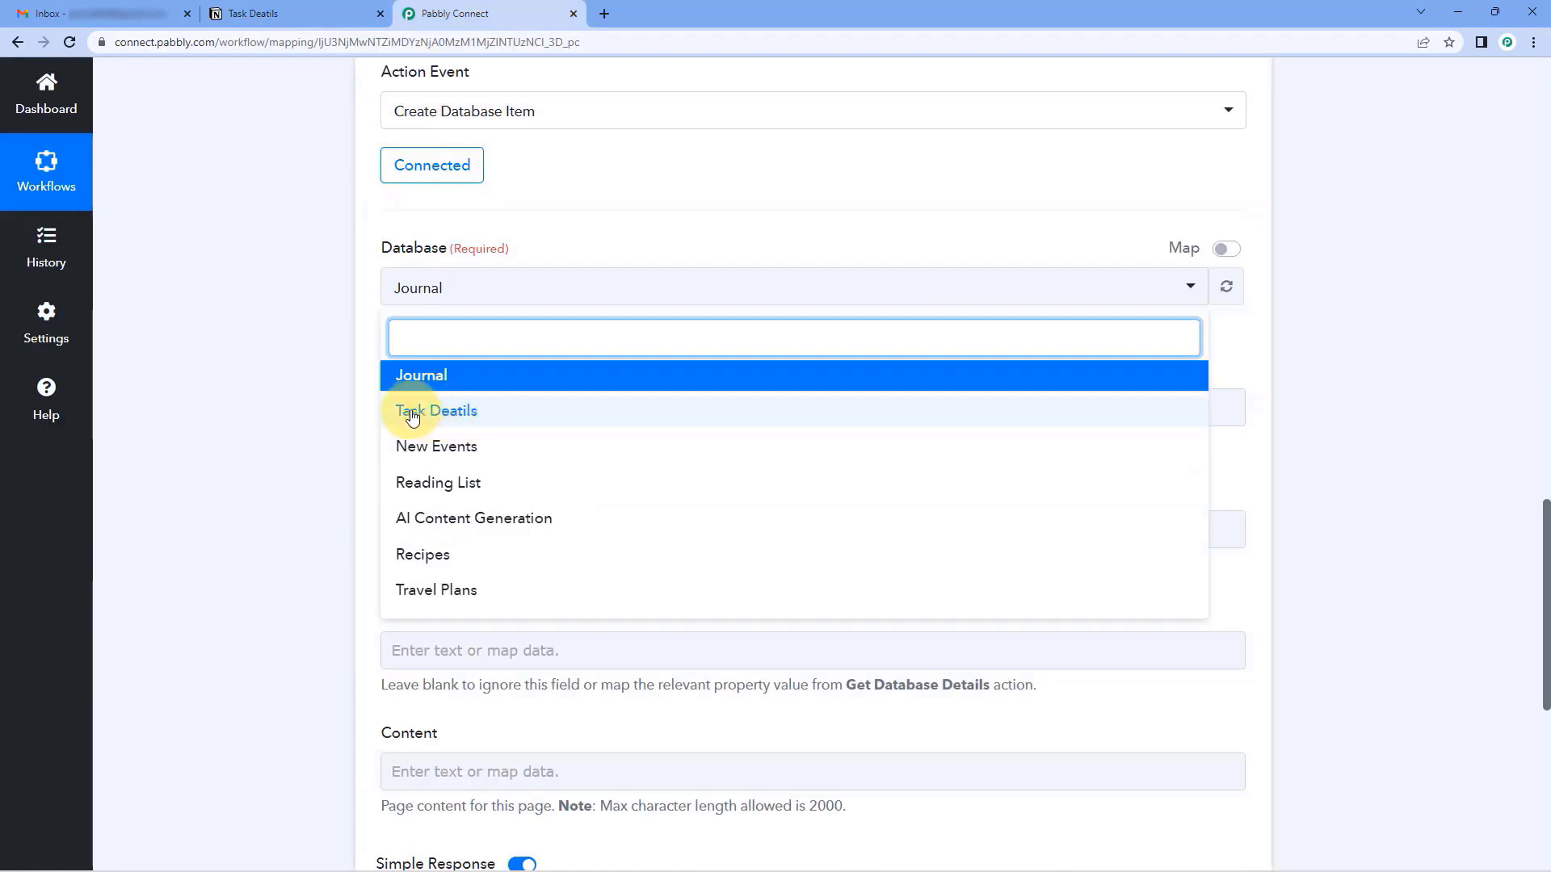
{"action": "left_click", "coordinate": [479, 414]}
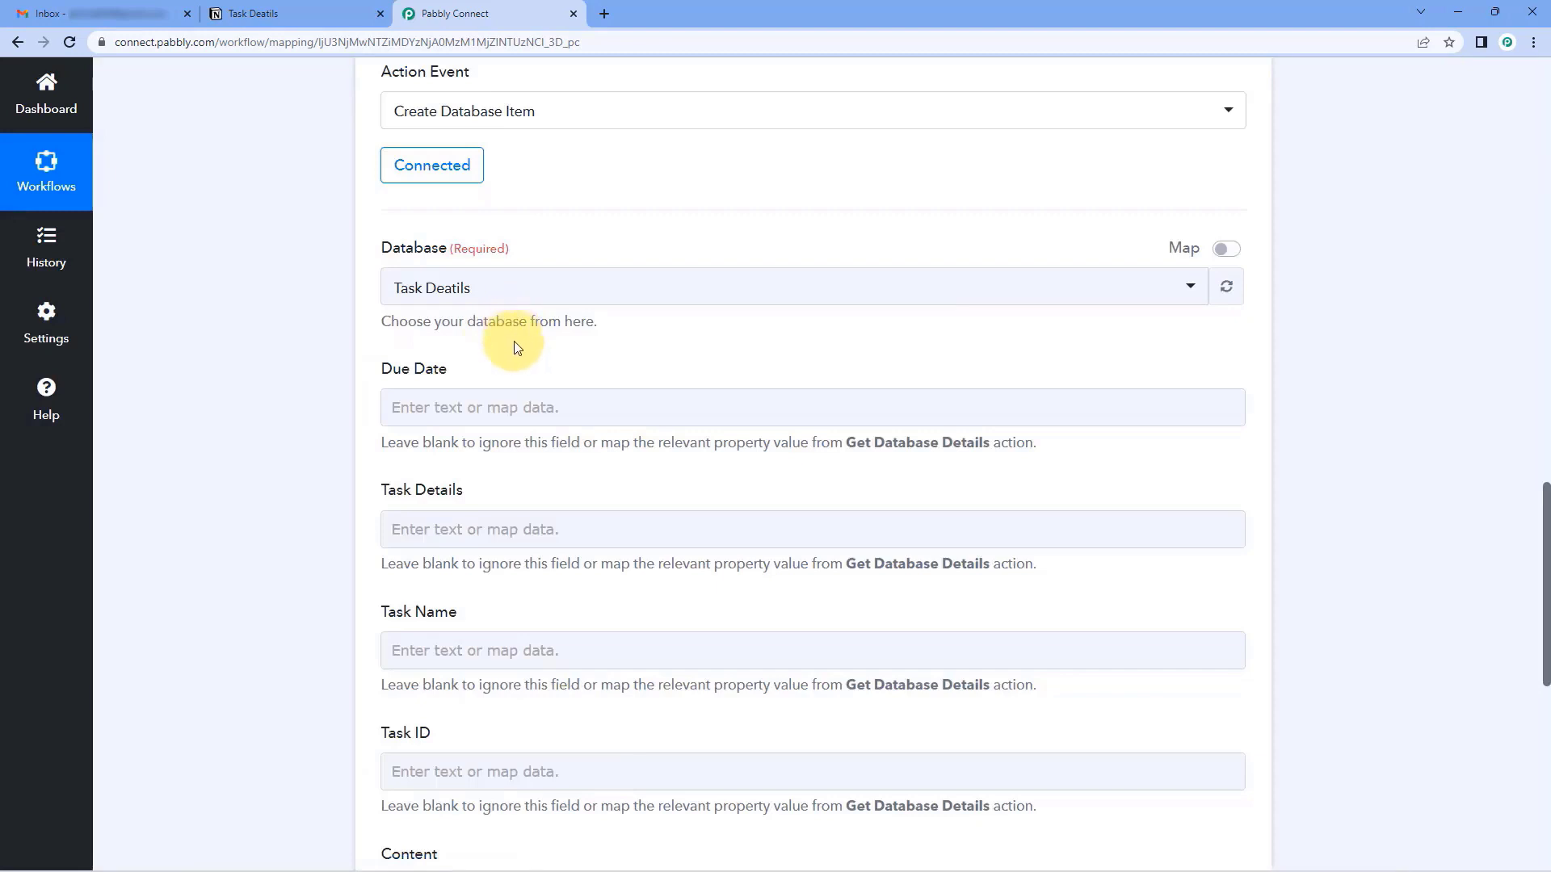
{"action": "scroll", "coordinate": [517, 347], "scroll_direction": "down", "scroll_amount": 2}
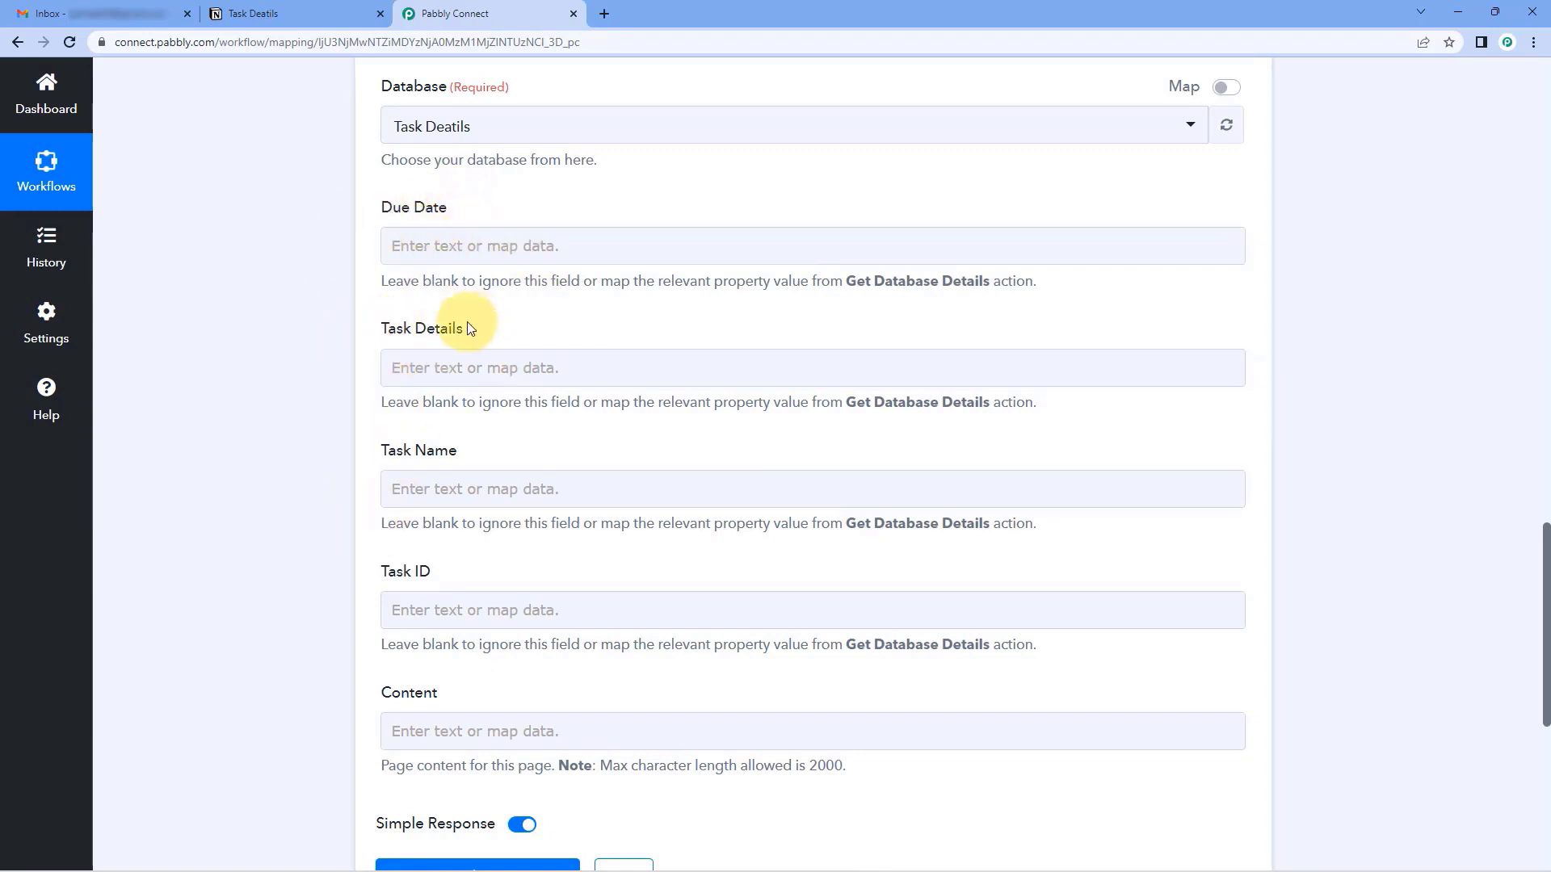
{"action": "left_click", "coordinate": [310, 6]}
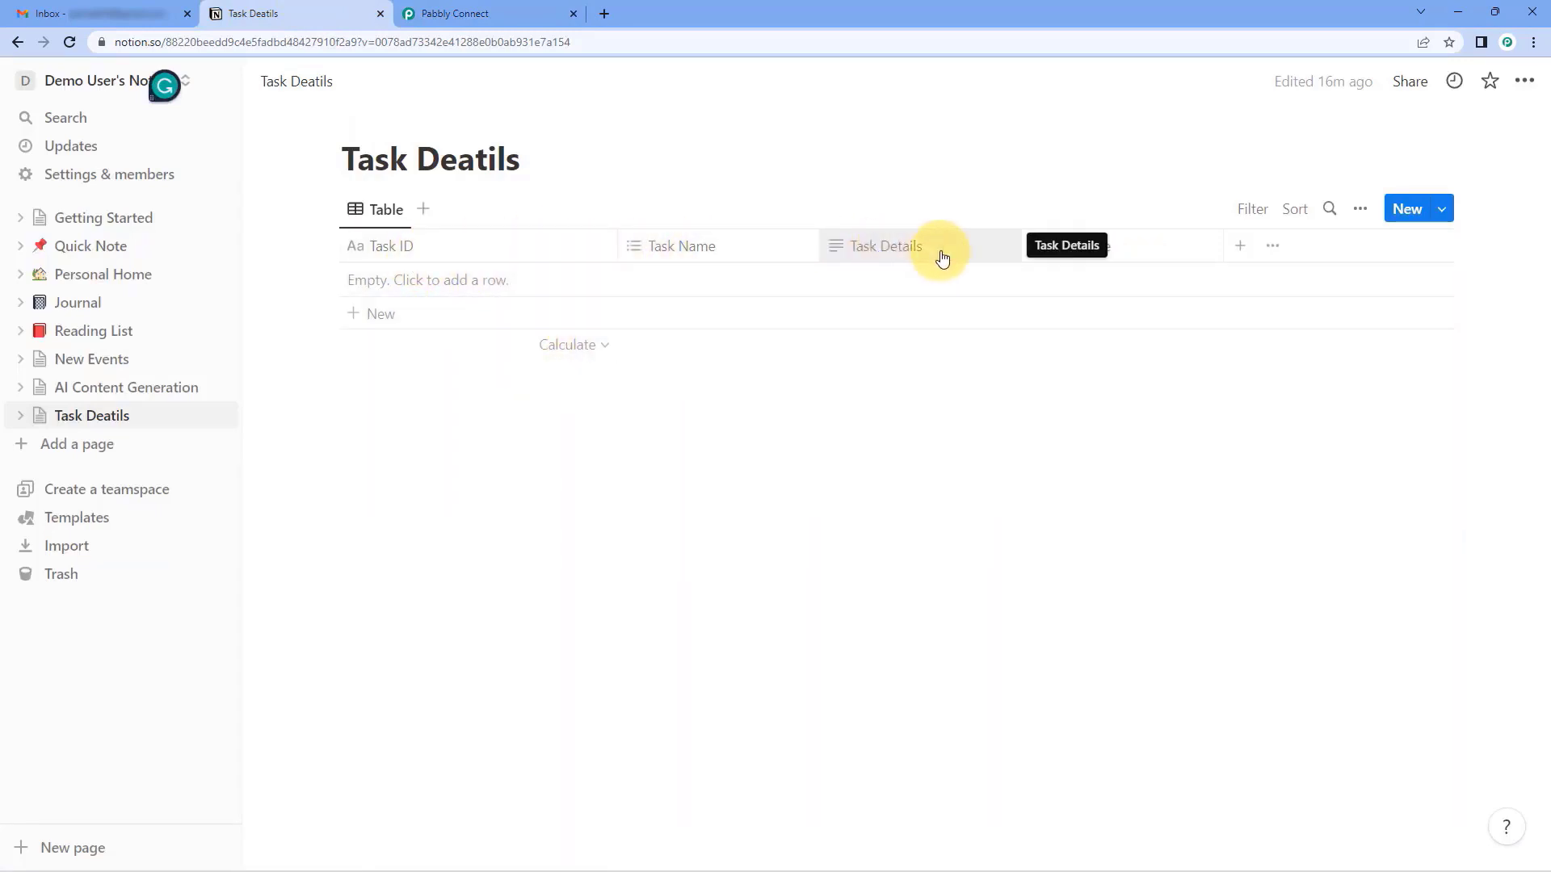
{"action": "left_click", "coordinate": [456, 11]}
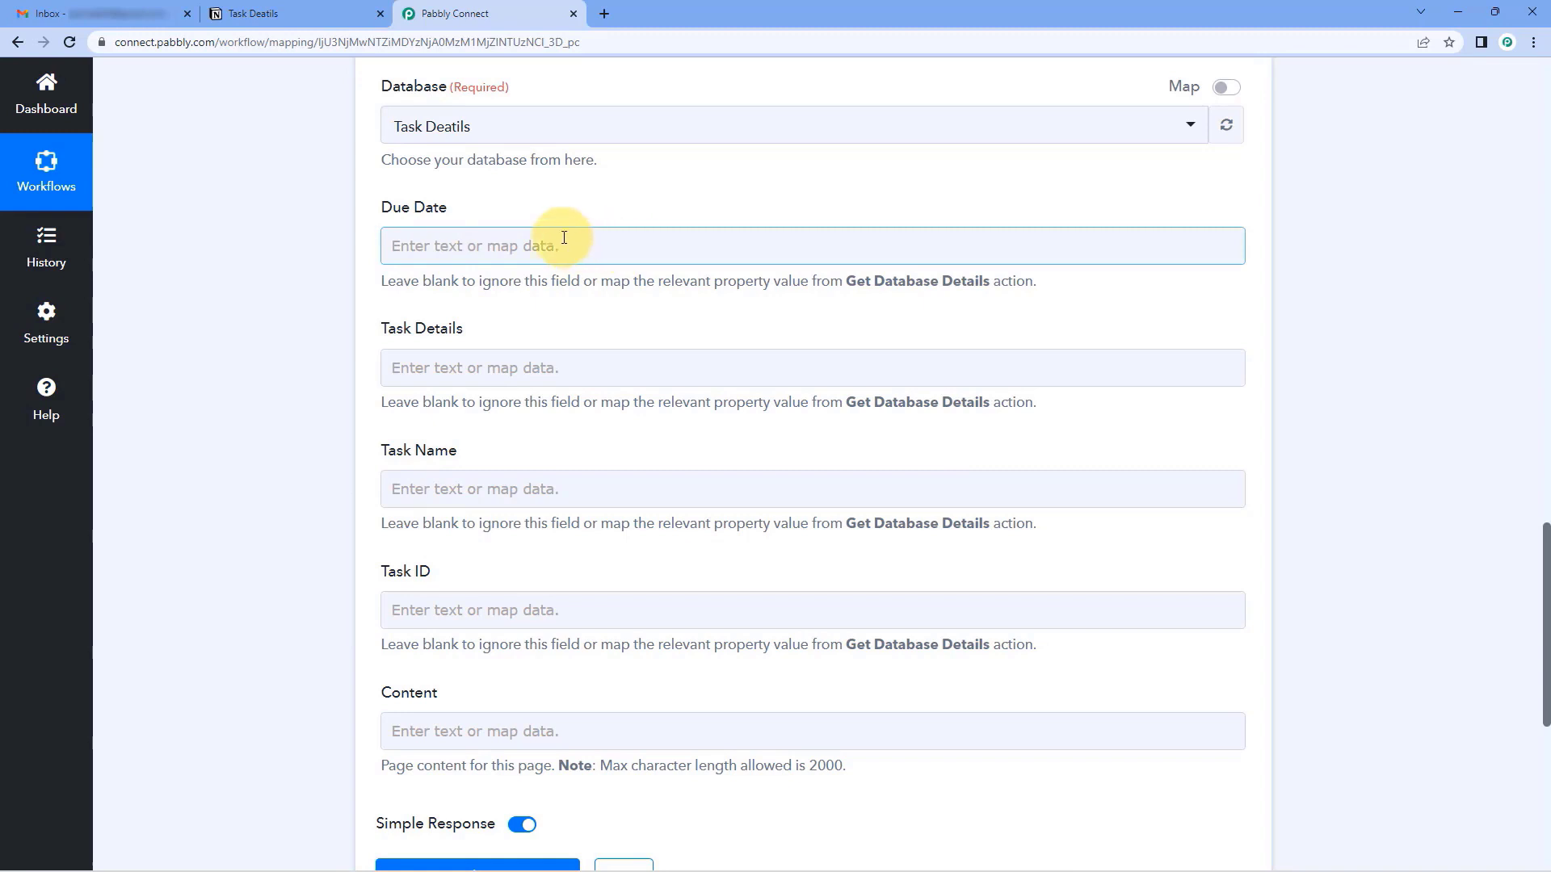
Examine the Due value in the Google Tasks trigger's received response.
{"action": "scroll", "coordinate": [525, 230], "scroll_direction": "up", "scroll_amount": 1}
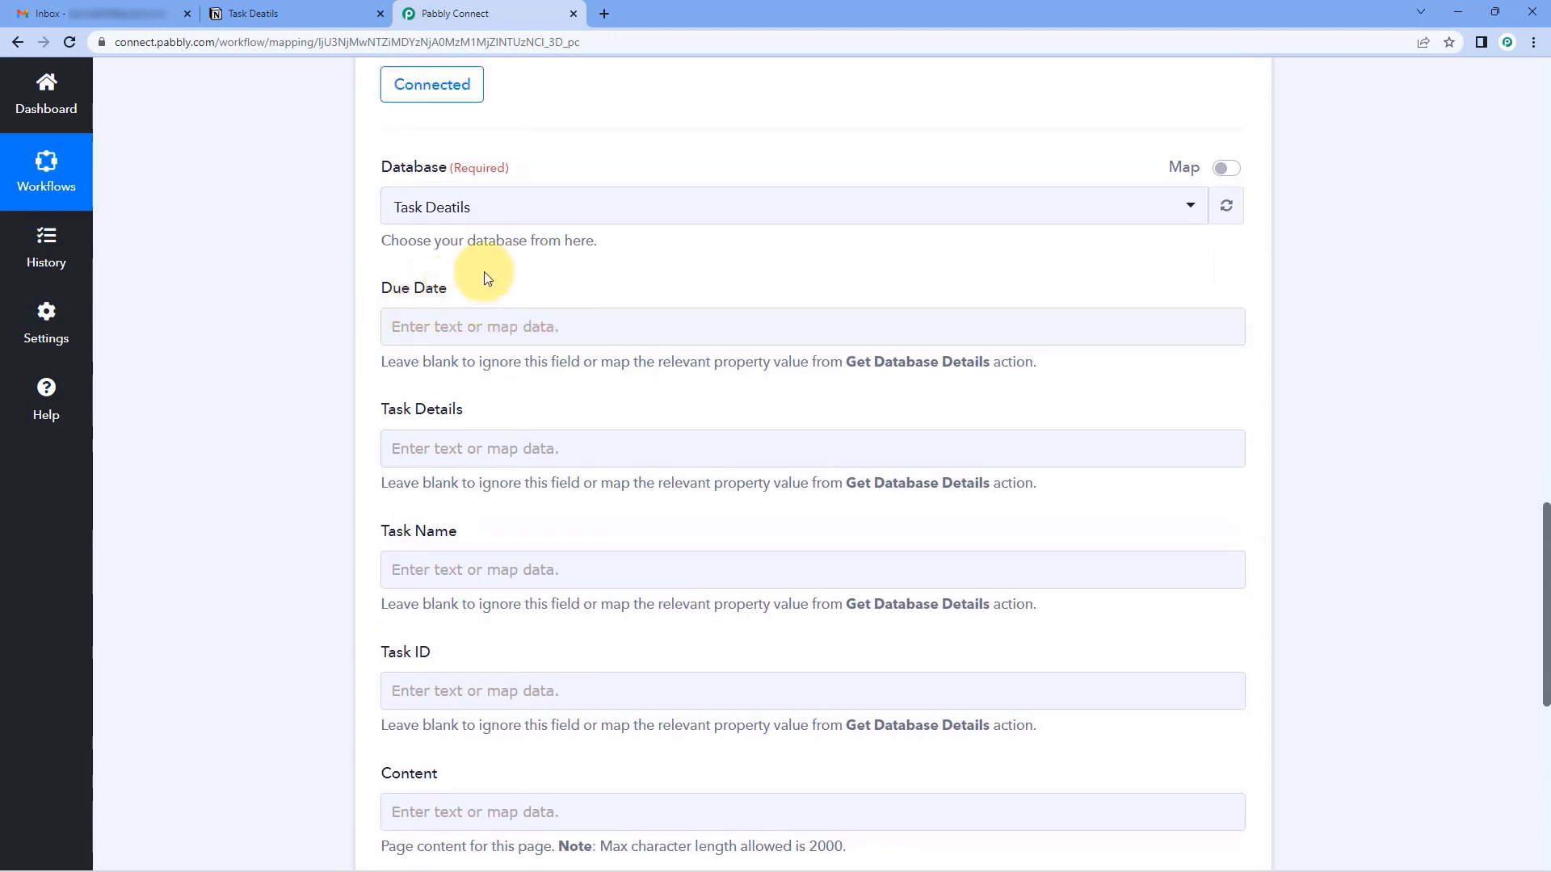
{"action": "scroll", "coordinate": [483, 272], "scroll_direction": "up", "scroll_amount": 10}
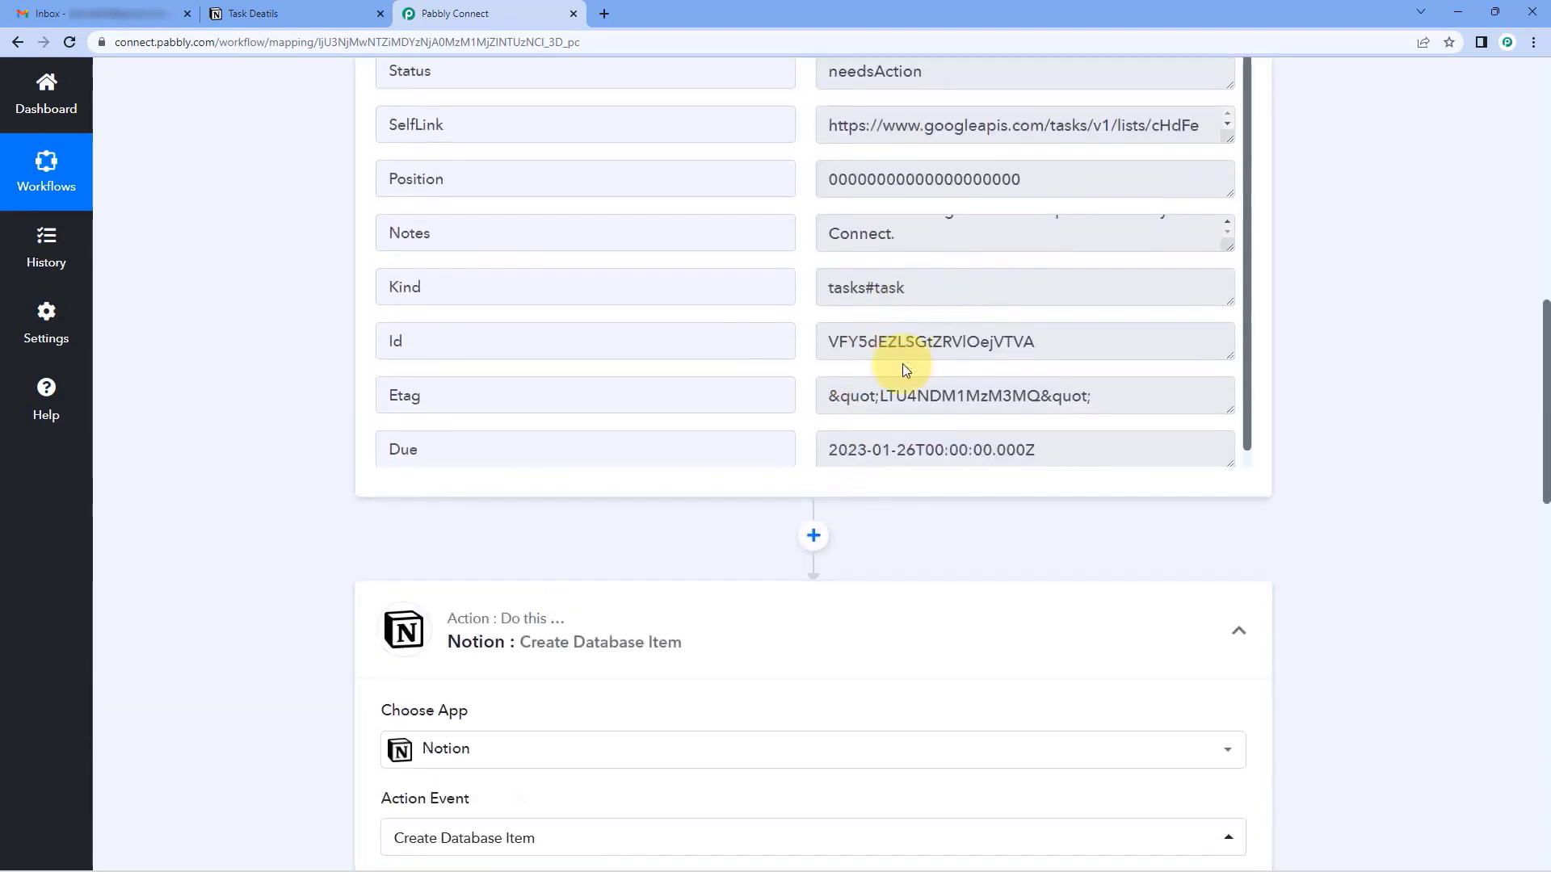
{"action": "scroll", "coordinate": [903, 363], "scroll_direction": "down", "scroll_amount": 1}
{"action": "left_click_drag", "start_coordinate": [829, 432], "coordinate": [1035, 436]}
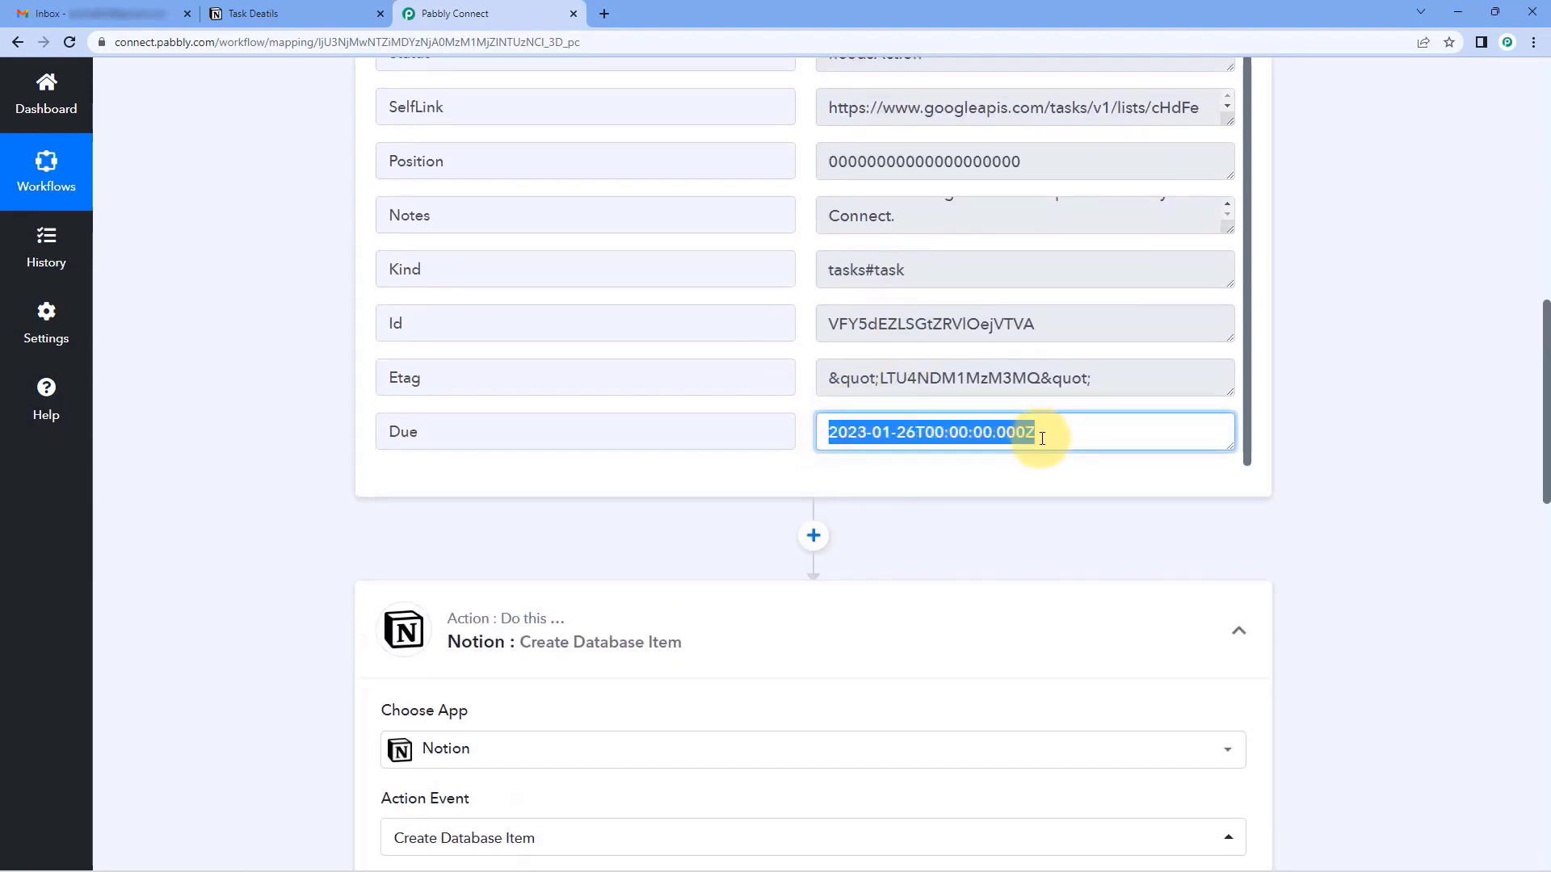
{"action": "left_click_drag", "start_coordinate": [1067, 435], "coordinate": [720, 453]}
{"action": "scroll", "coordinate": [360, 512], "scroll_direction": "down", "scroll_amount": 8}
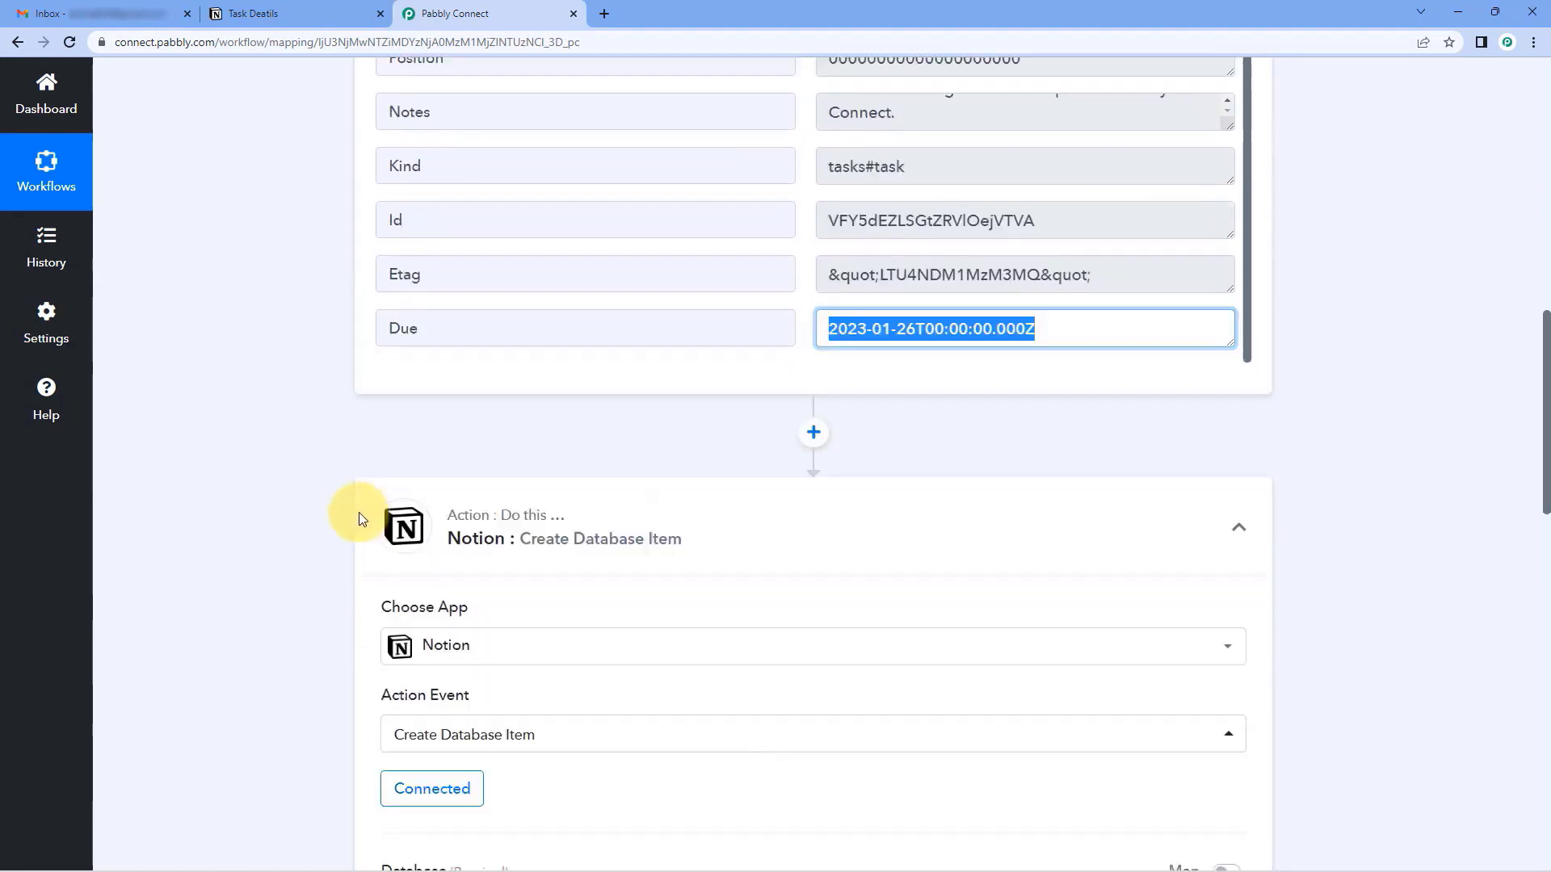
{"action": "scroll", "coordinate": [395, 453], "scroll_direction": "down", "scroll_amount": 1}
{"action": "scroll", "coordinate": [477, 372], "scroll_direction": "down", "scroll_amount": 1}
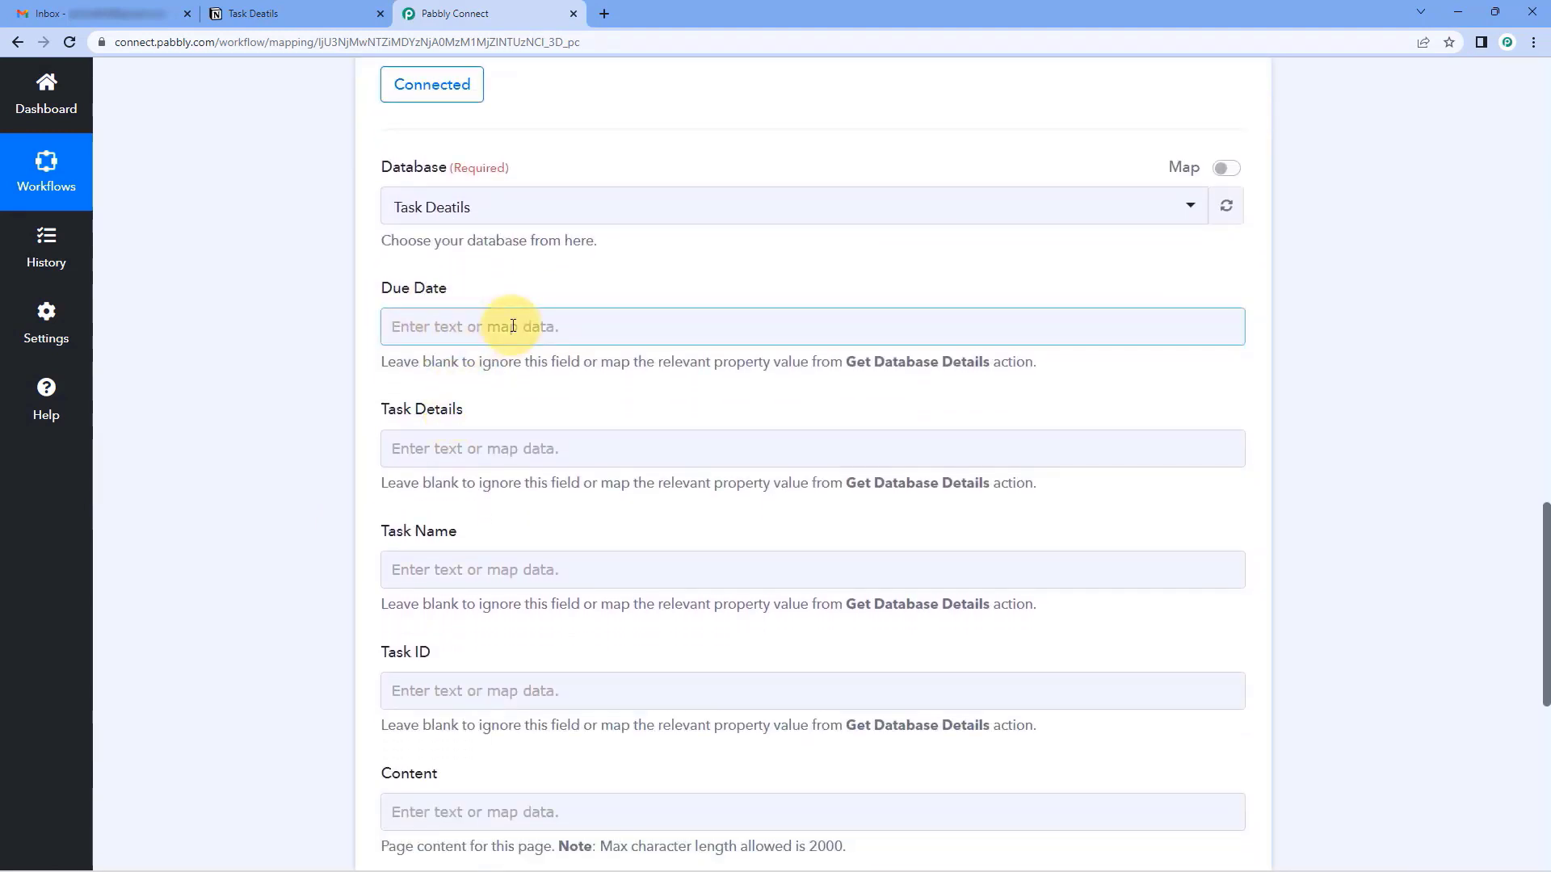
Map the Due Date field to the Due value from the Google Tasks: New Task step.
{"action": "left_click", "coordinate": [439, 323]}
{"action": "scroll", "coordinate": [318, 323], "scroll_direction": "down", "scroll_amount": 1}
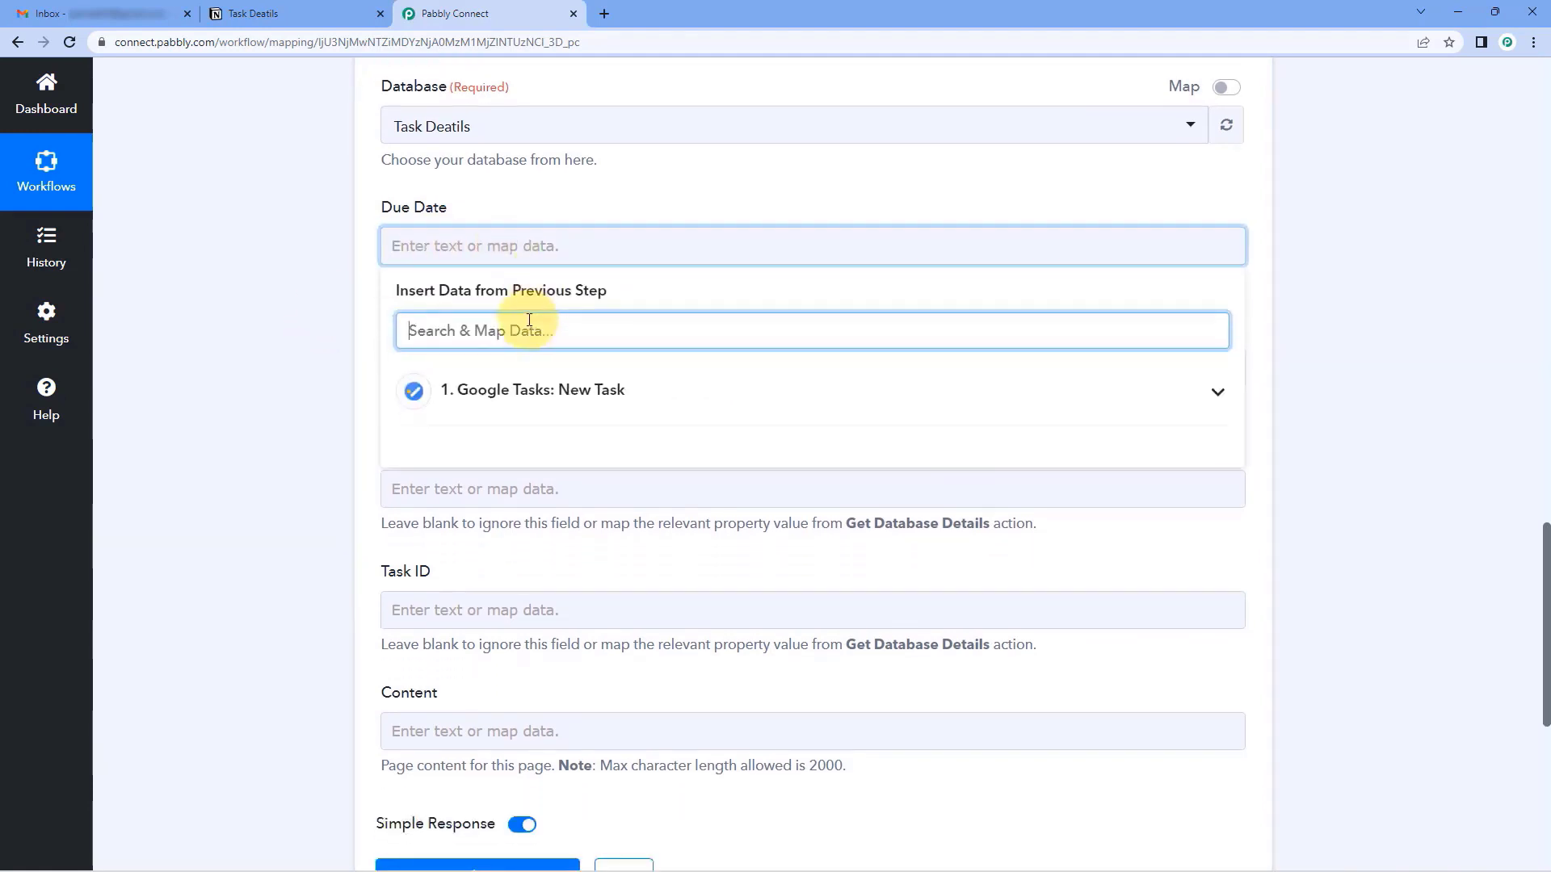
{"action": "left_click", "coordinate": [649, 394]}
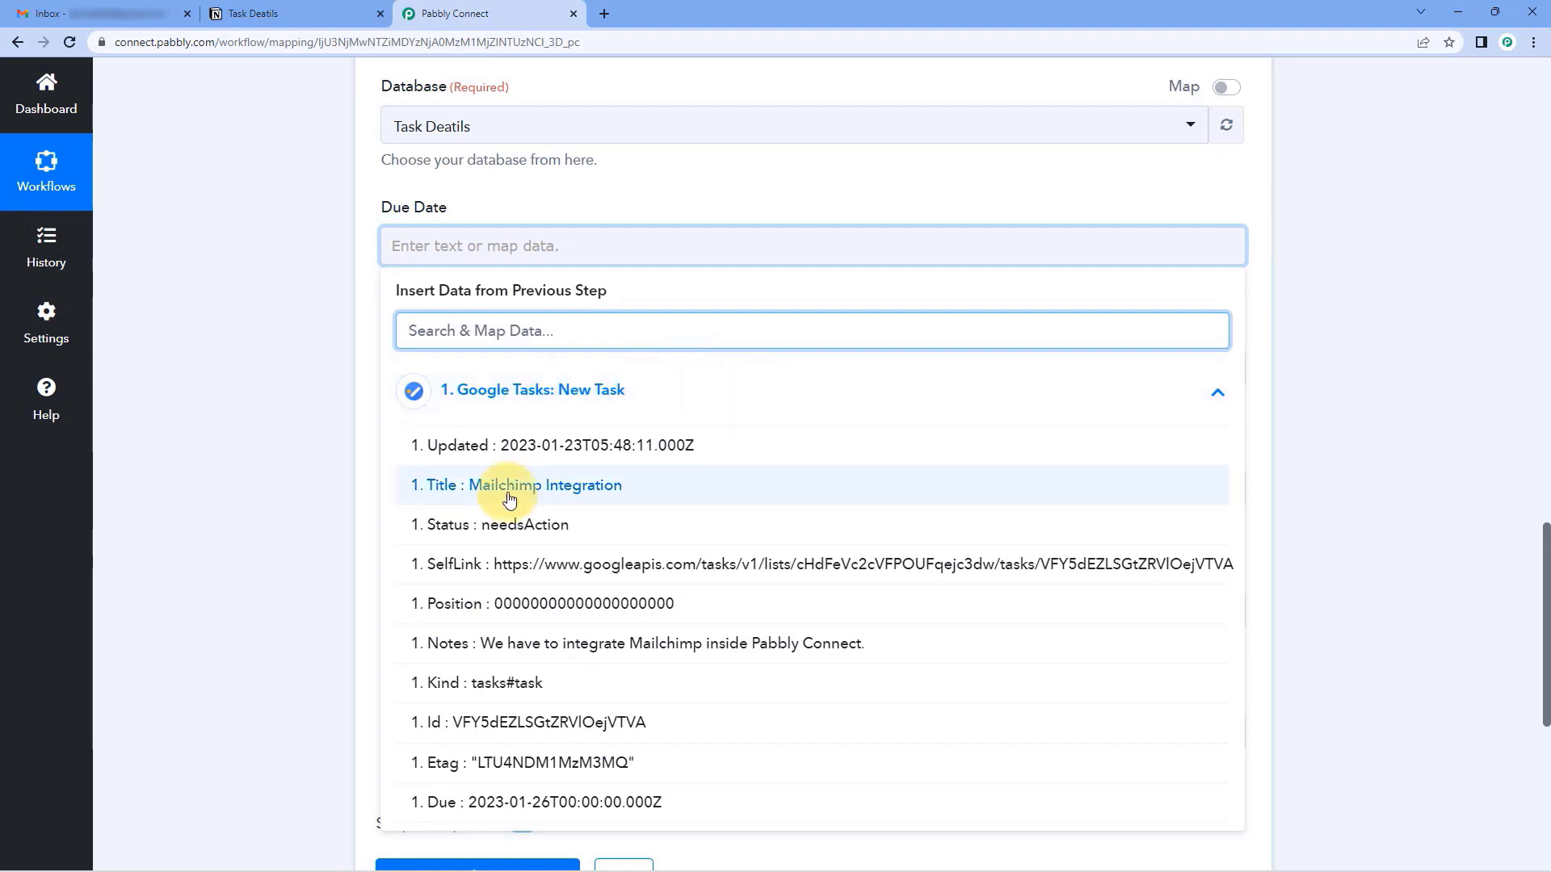
{"action": "scroll", "coordinate": [549, 501], "scroll_direction": "down", "scroll_amount": 2}
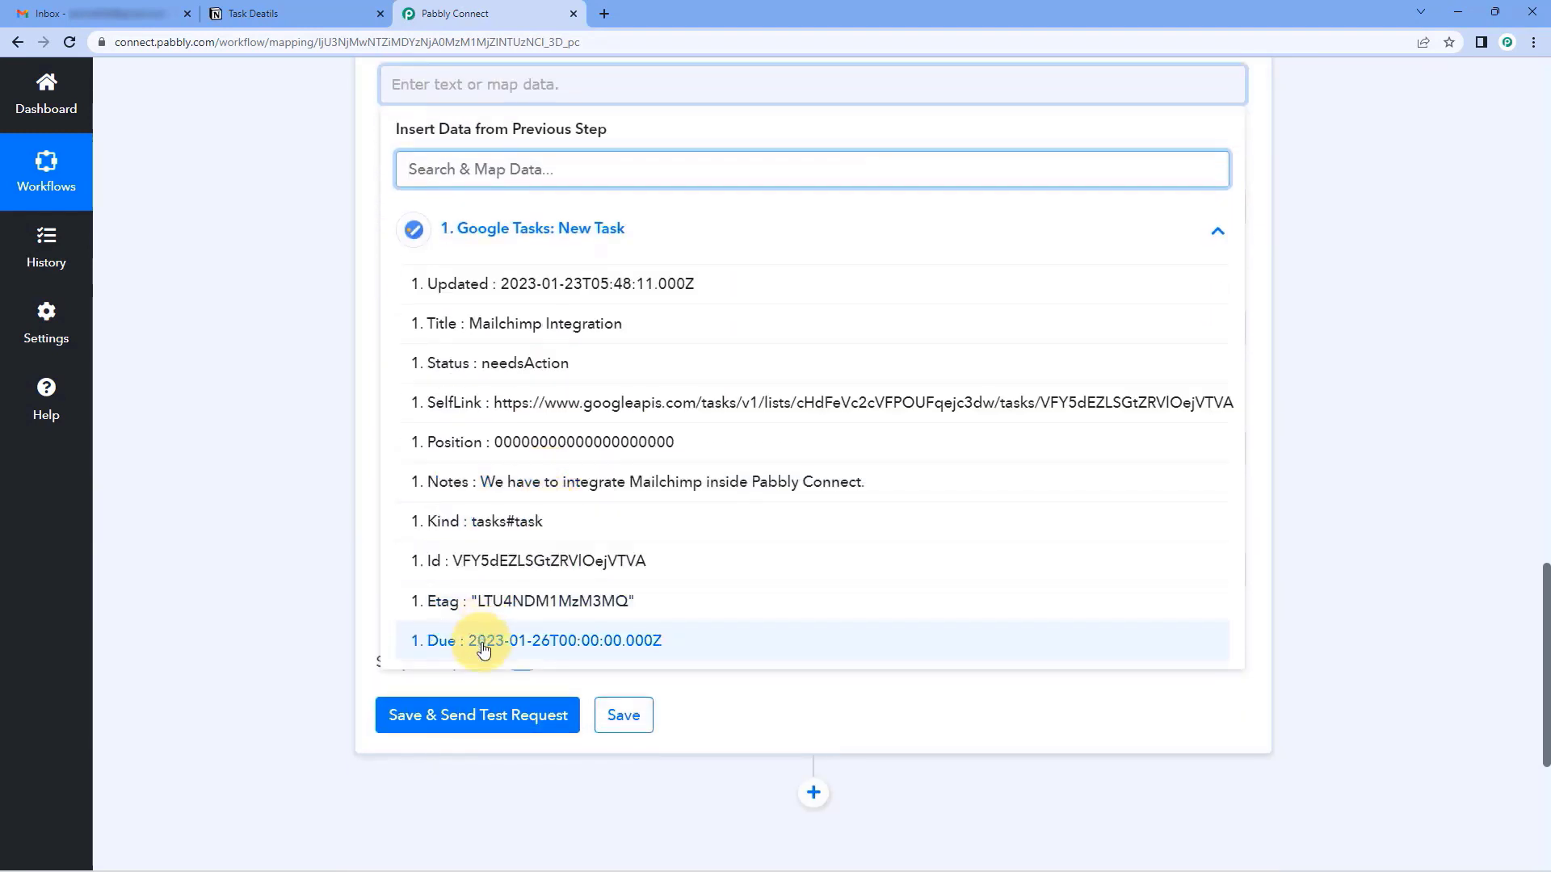
{"action": "left_click", "coordinate": [483, 642]}
{"action": "scroll", "coordinate": [296, 384], "scroll_direction": "up", "scroll_amount": 1}
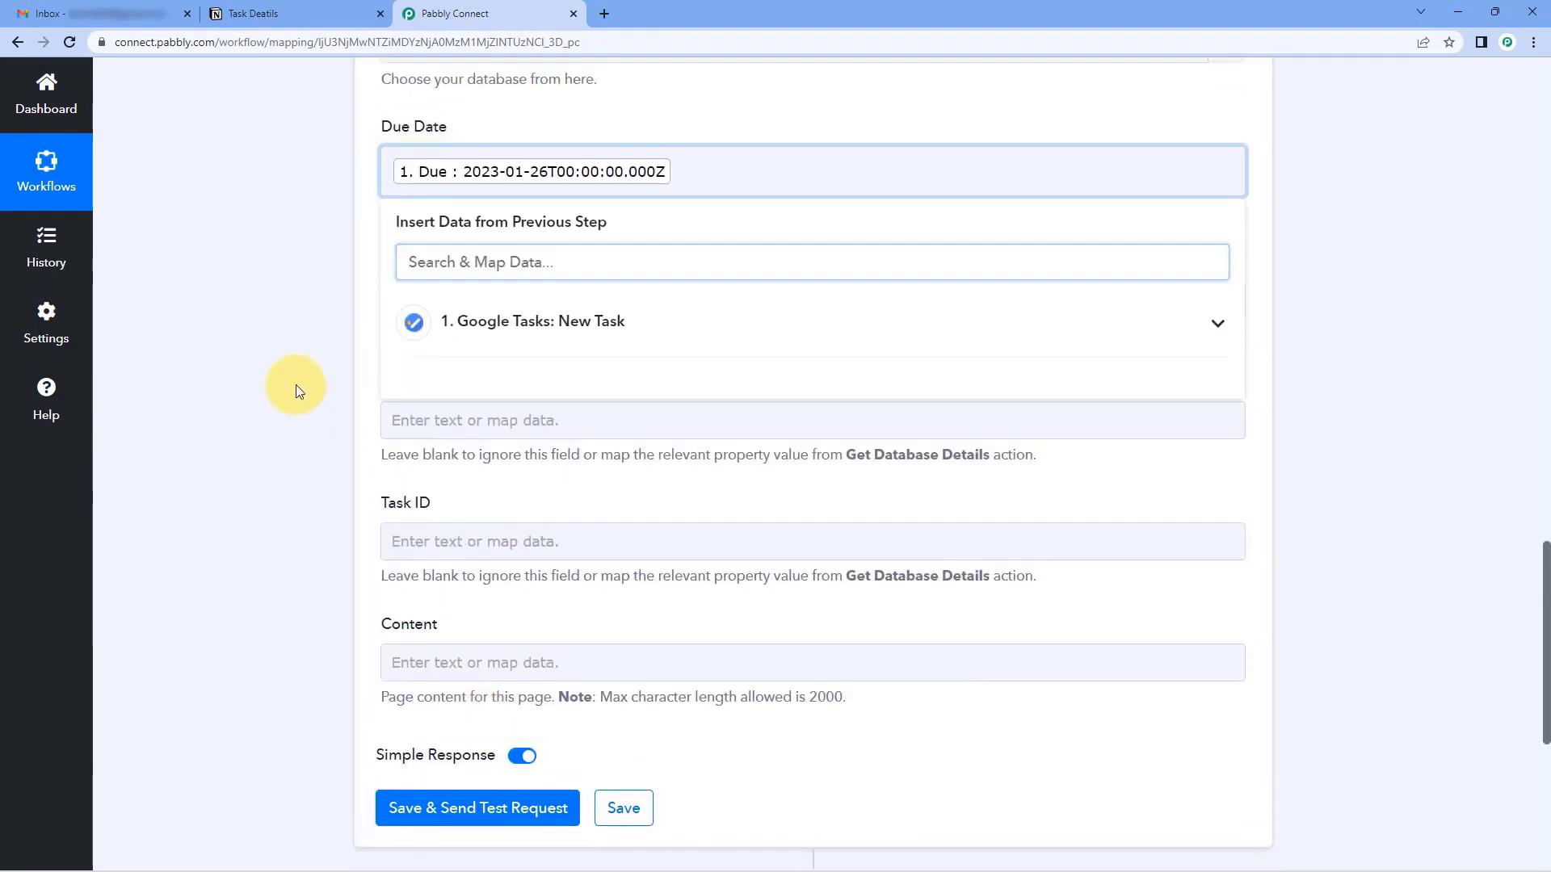
{"action": "left_click", "coordinate": [320, 340]}
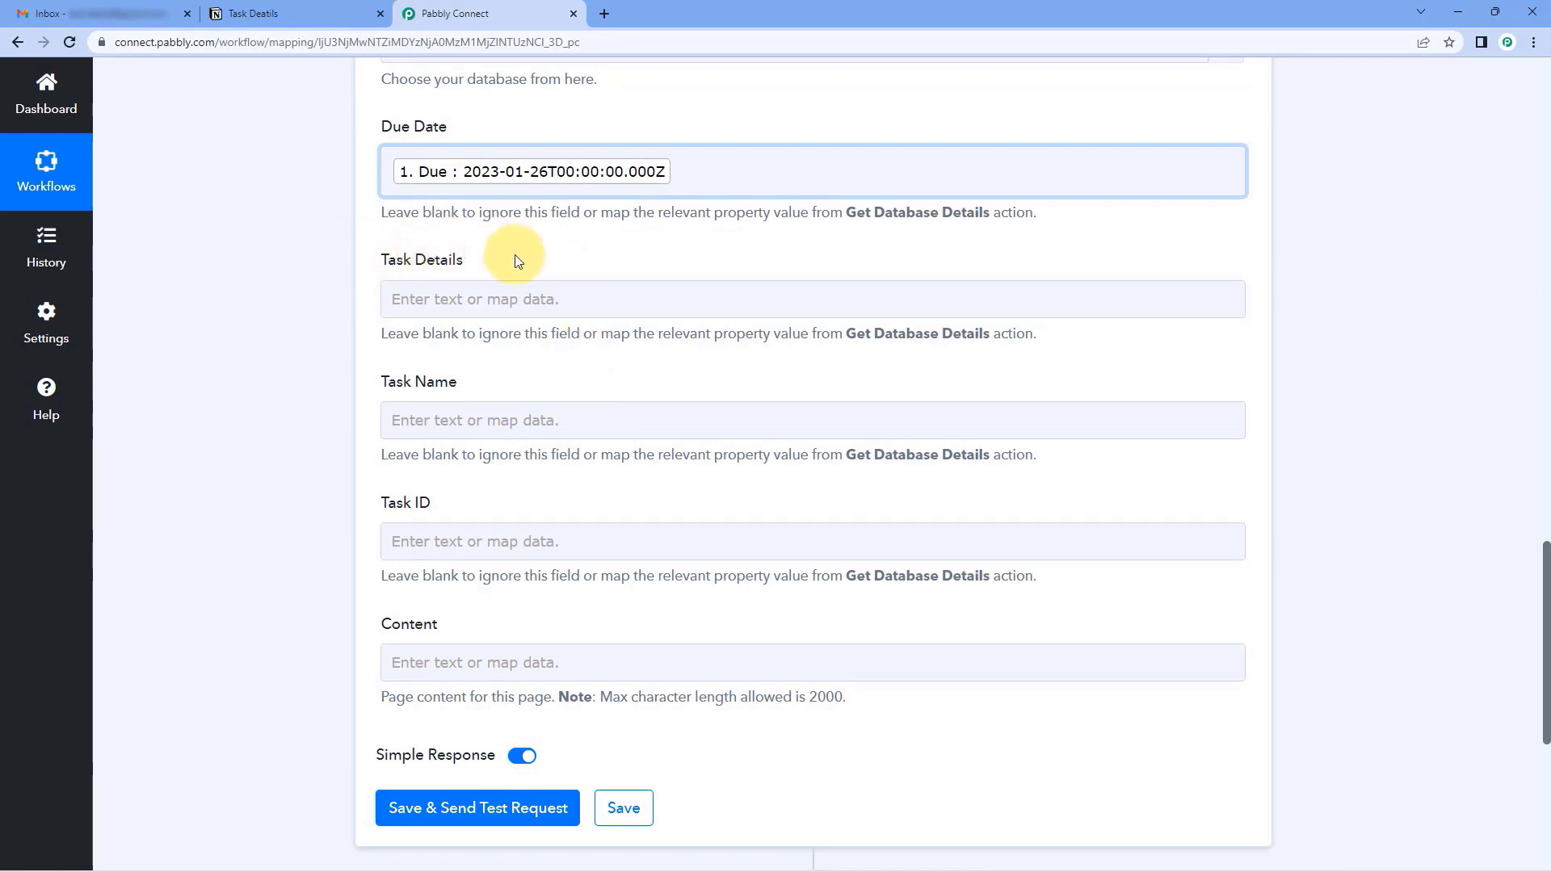
Map the Task Details field to the Notes value from the Google Tasks step.
{"action": "left_click", "coordinate": [444, 301]}
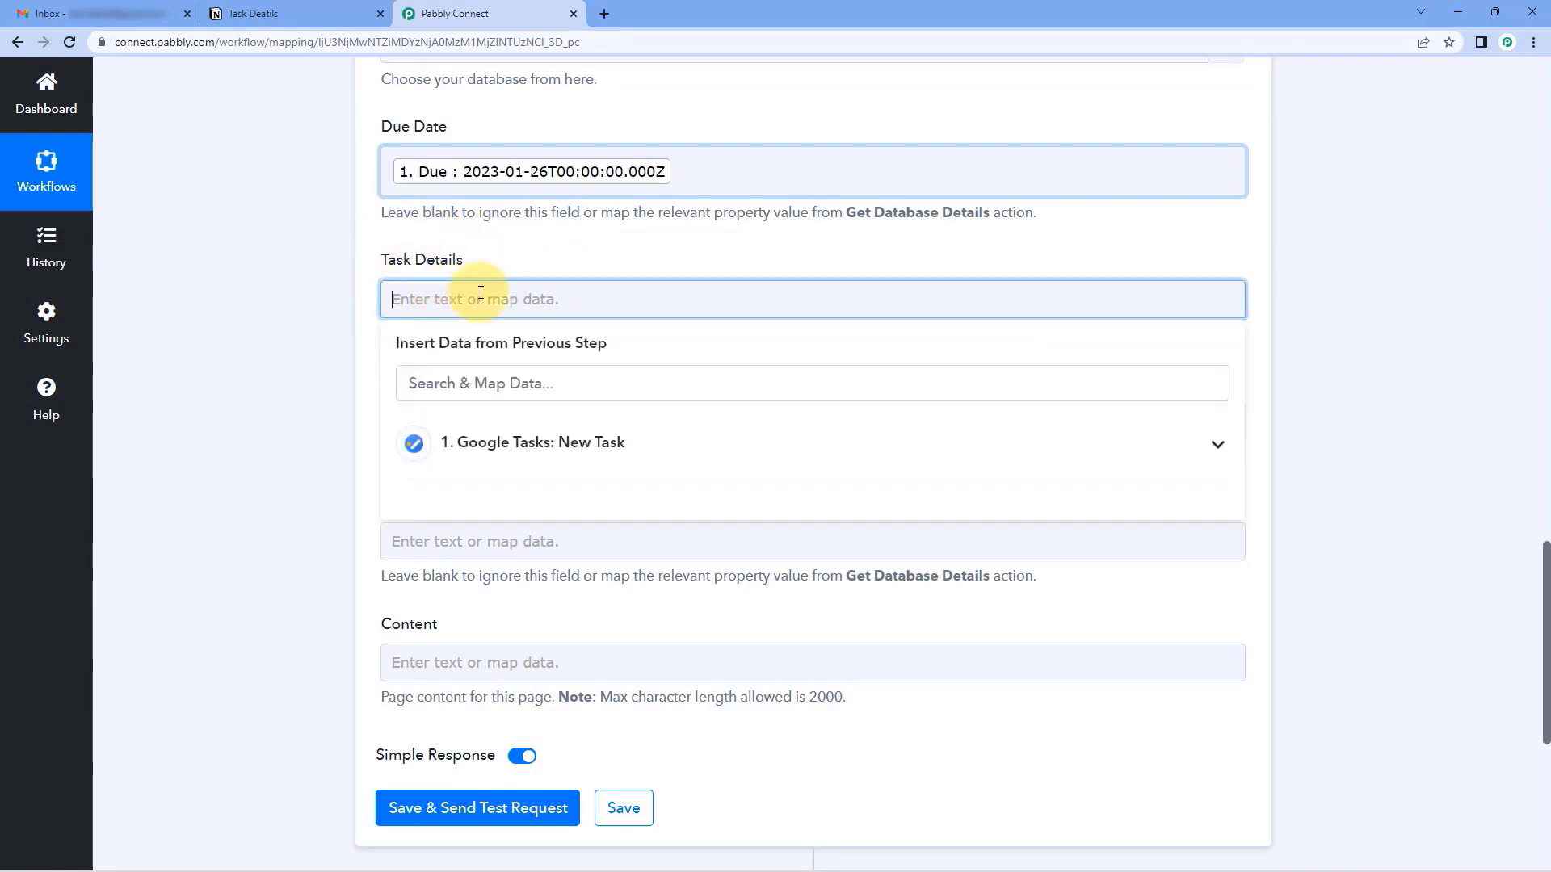
{"action": "left_click", "coordinate": [540, 436]}
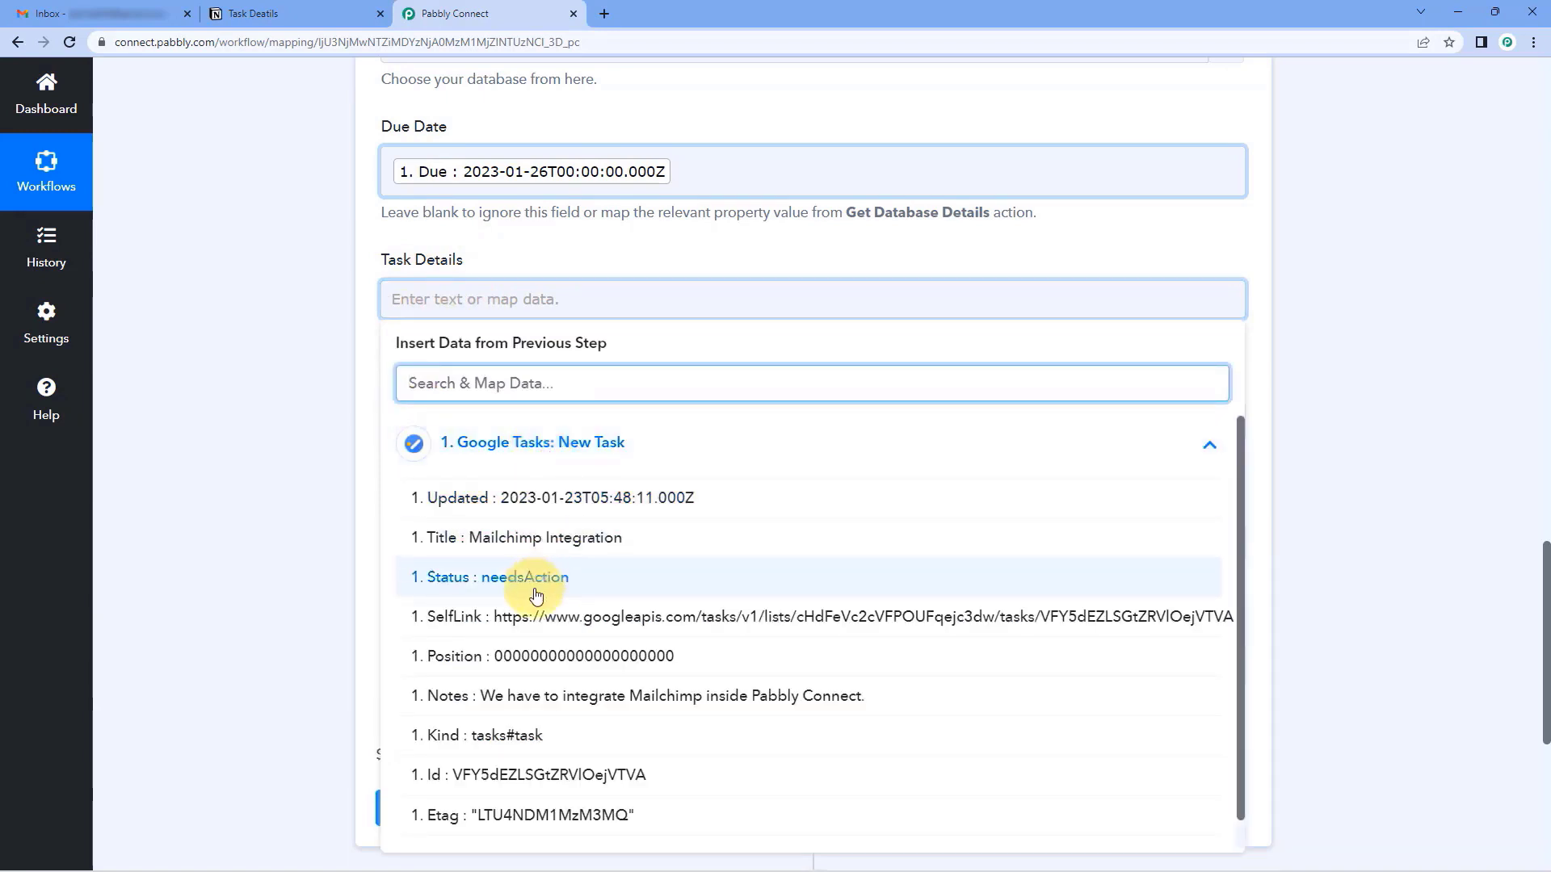
{"action": "left_click", "coordinate": [606, 697]}
{"action": "left_click", "coordinate": [330, 422]}
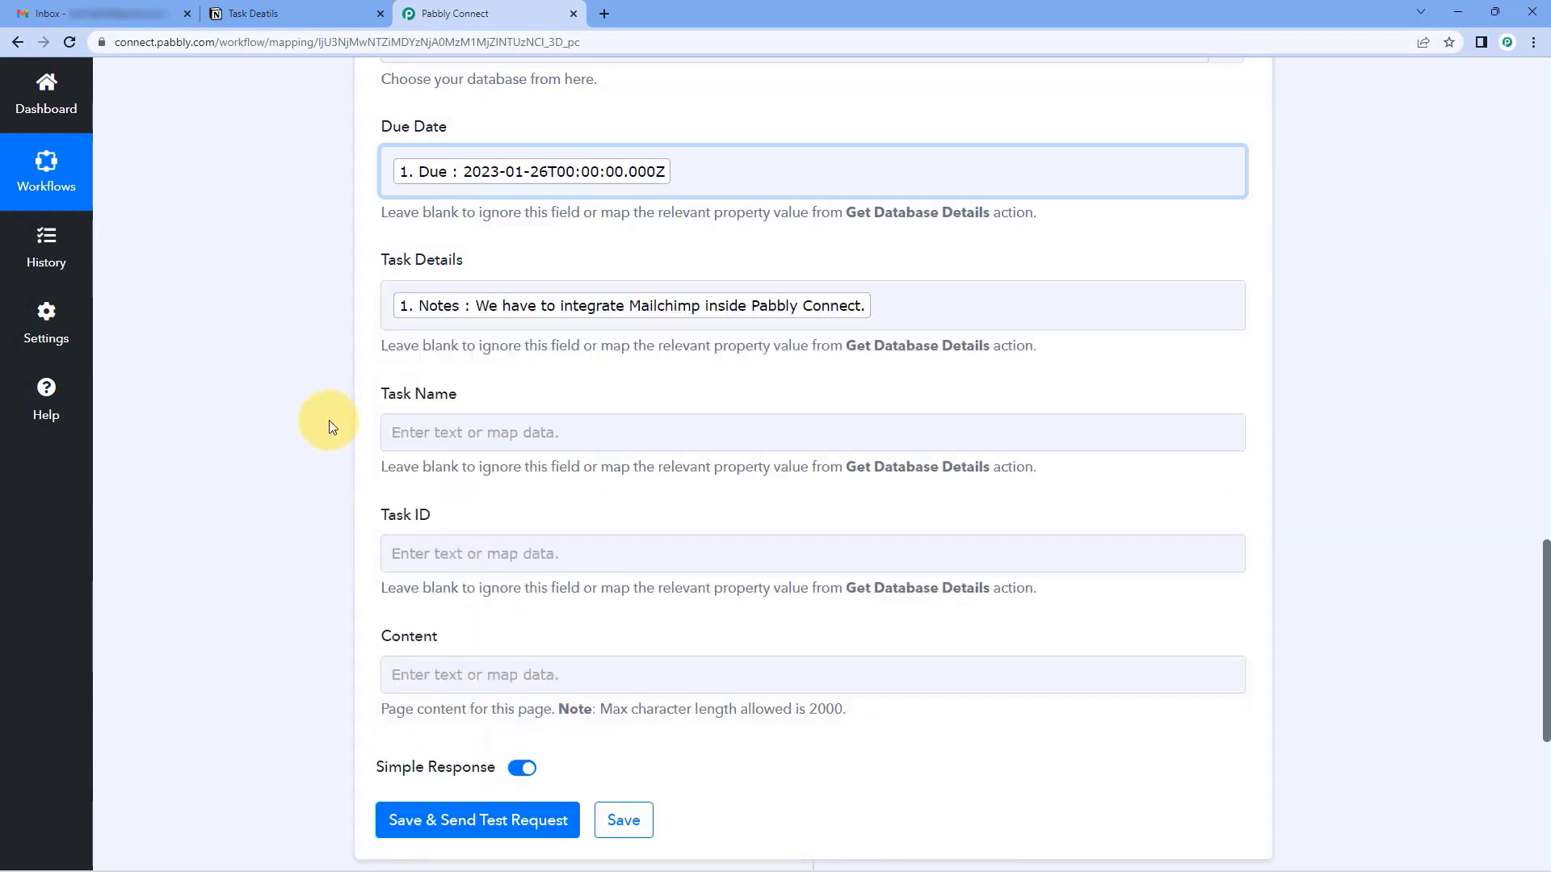
Map the Task Name field to the Title value from the Google Tasks step.
{"action": "scroll", "coordinate": [326, 414], "scroll_direction": "down", "scroll_amount": 1}
{"action": "left_click", "coordinate": [420, 351]}
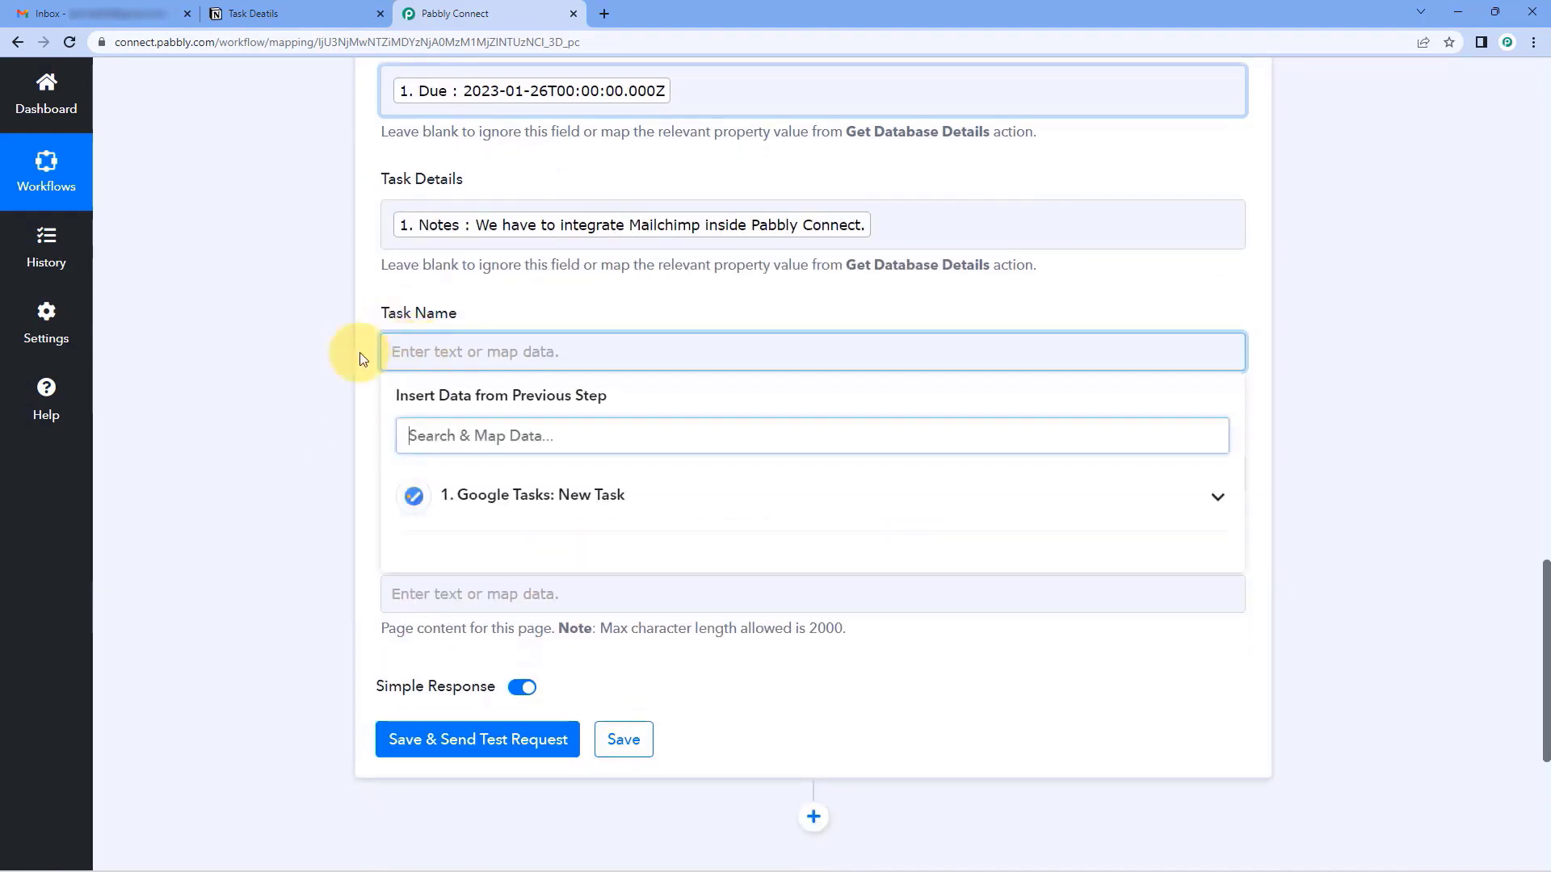
{"action": "scroll", "coordinate": [375, 347], "scroll_direction": "down", "scroll_amount": 1}
{"action": "left_click", "coordinate": [640, 415]}
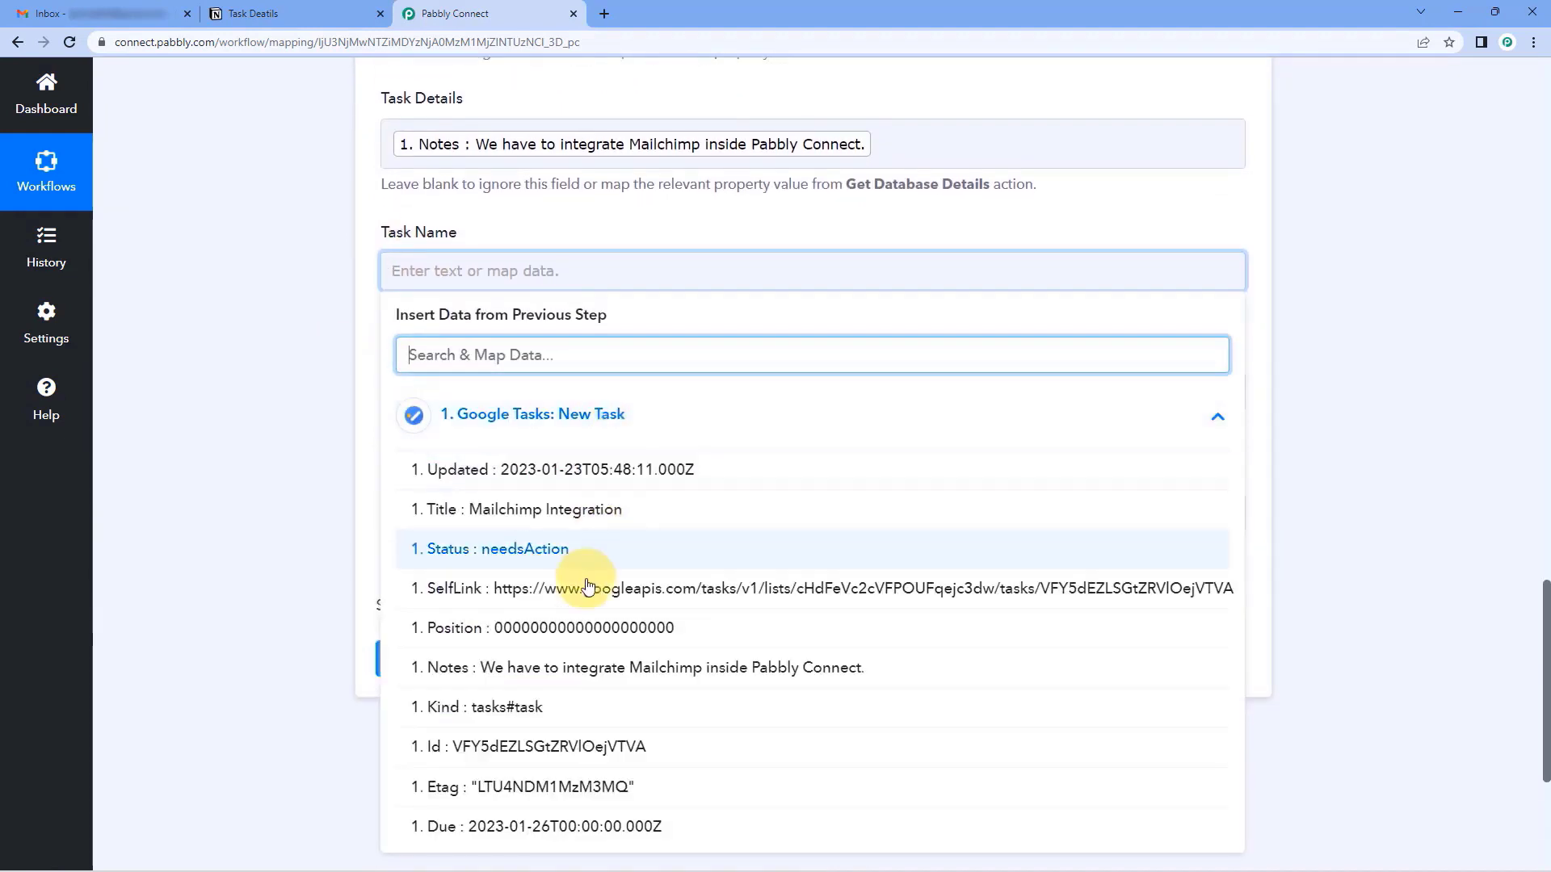
{"action": "left_click", "coordinate": [587, 520]}
{"action": "left_click", "coordinate": [321, 318]}
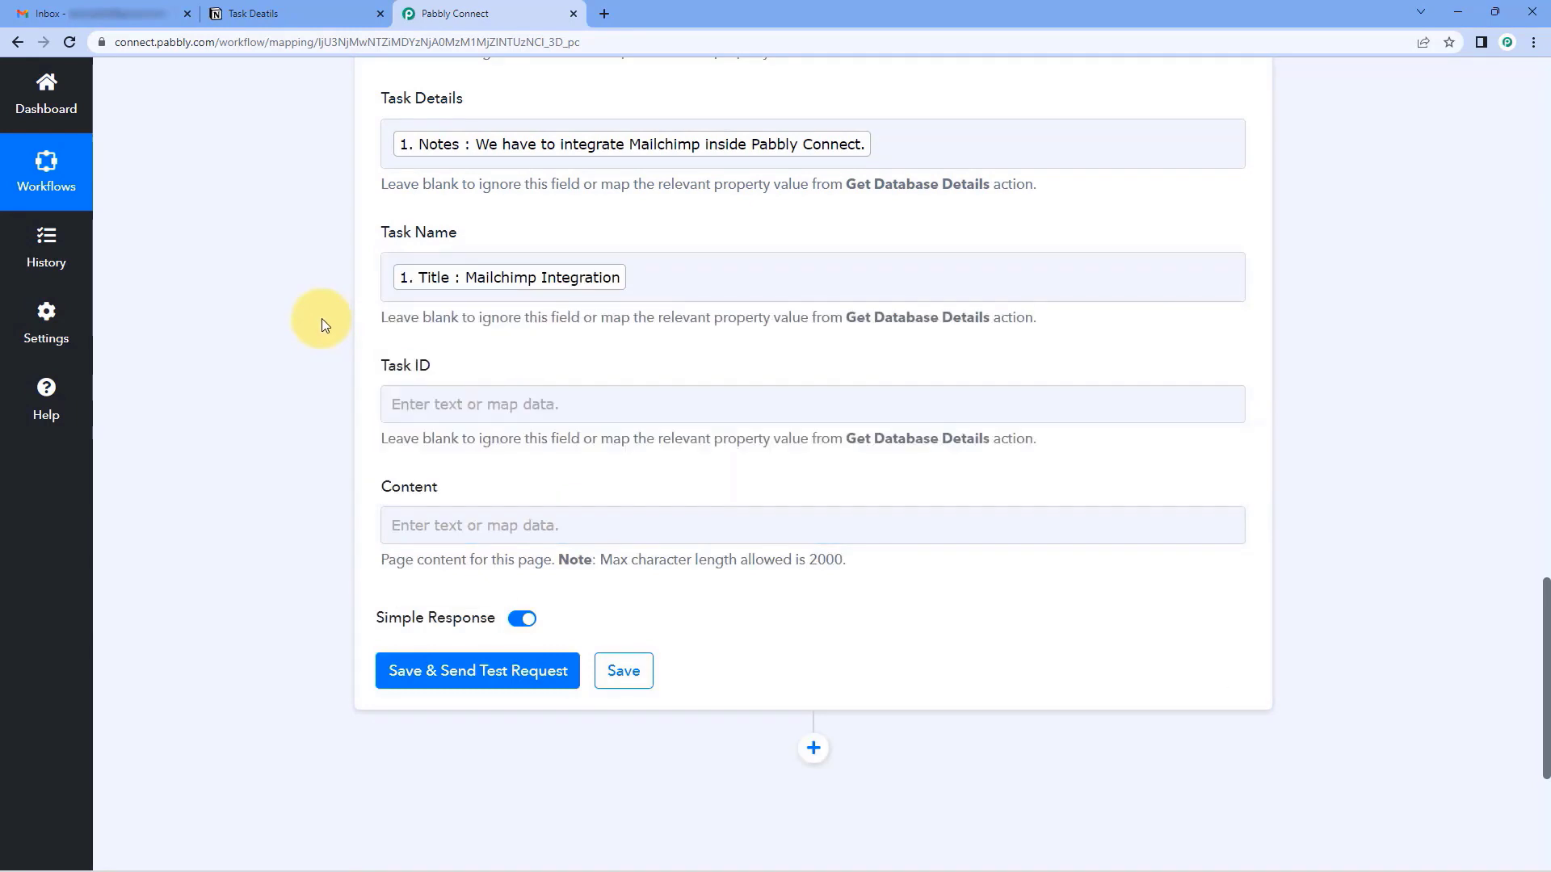
Map the Task ID field to the Id value from the Google Tasks step.
{"action": "scroll", "coordinate": [321, 318], "scroll_direction": "down", "scroll_amount": 1}
{"action": "left_click", "coordinate": [450, 318]}
{"action": "scroll", "coordinate": [318, 329], "scroll_direction": "down", "scroll_amount": 1}
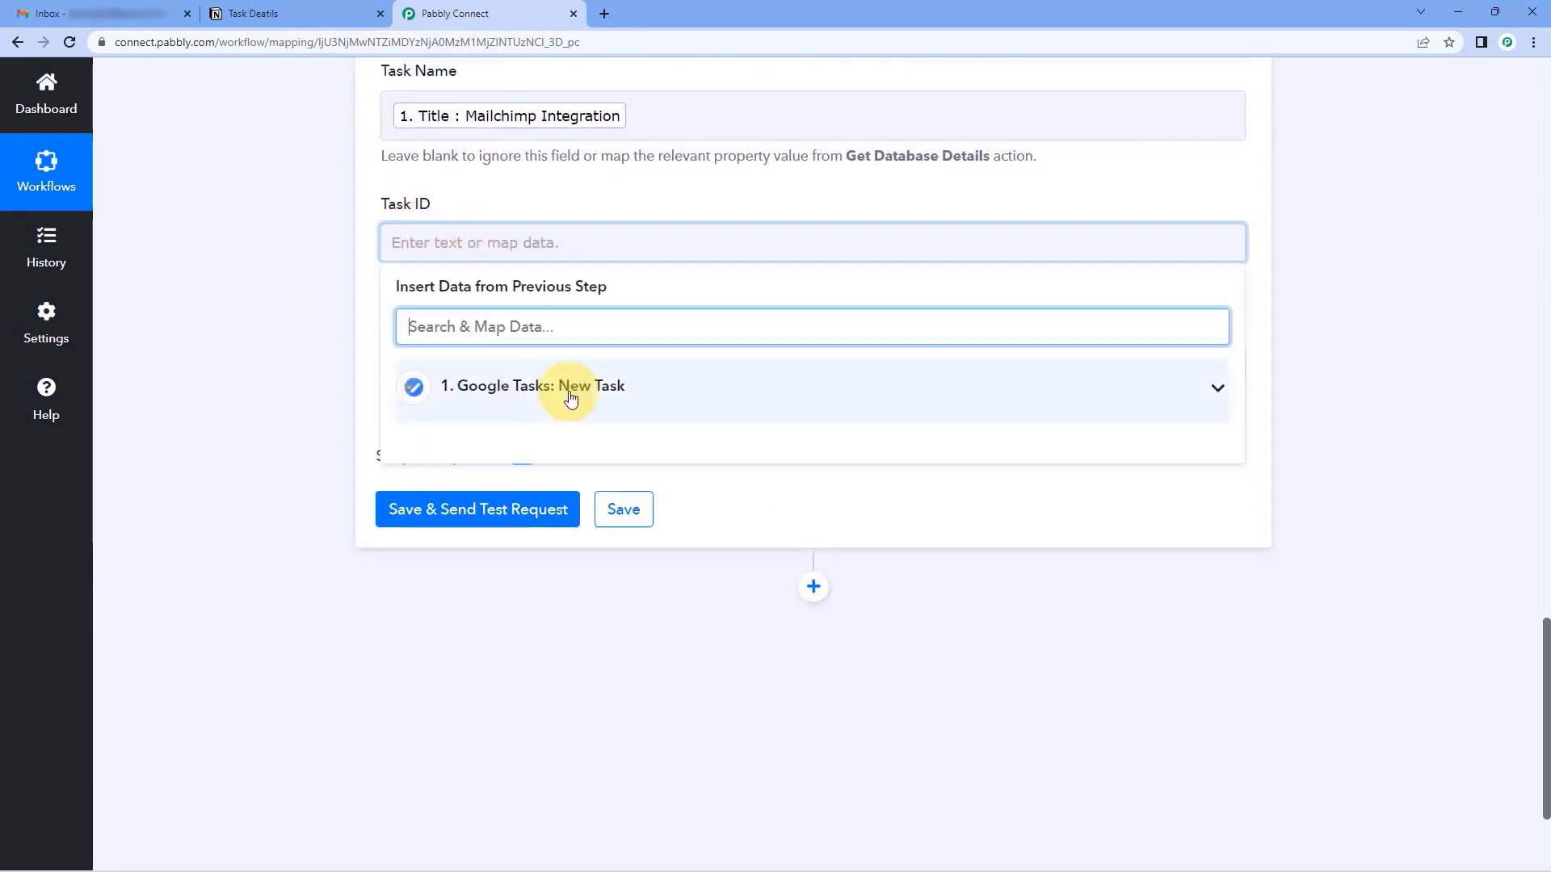
{"action": "left_click", "coordinate": [571, 391]}
{"action": "left_click", "coordinate": [587, 718]}
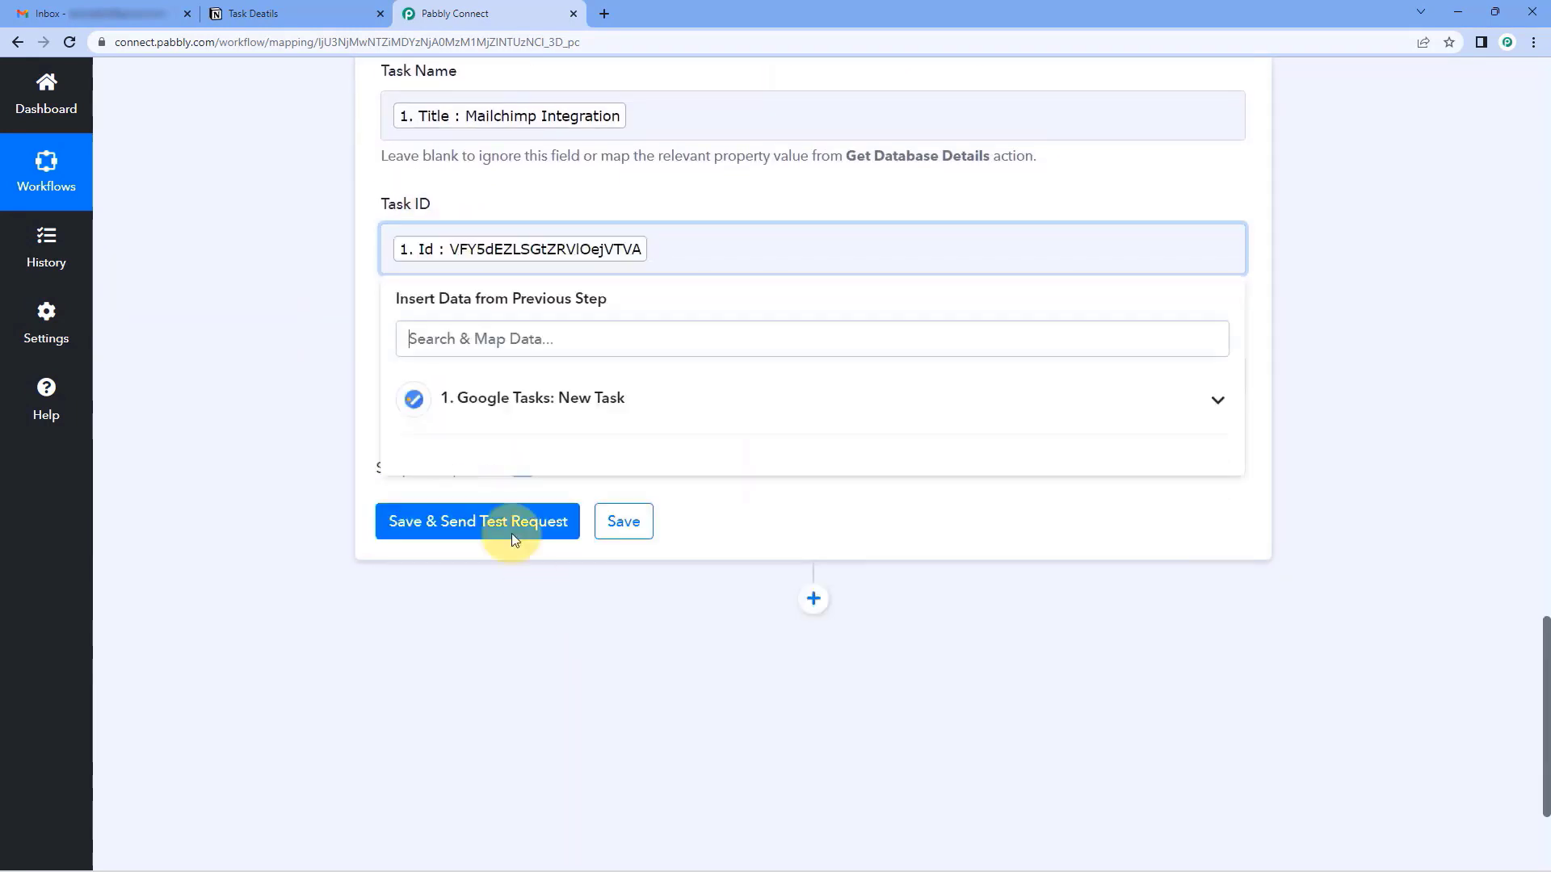
{"action": "left_click", "coordinate": [344, 319]}
Check the mapped fields and the blank Content field against the Task Deatils table columns in Notion.
{"action": "scroll", "coordinate": [343, 316], "scroll_direction": "up", "scroll_amount": 4}
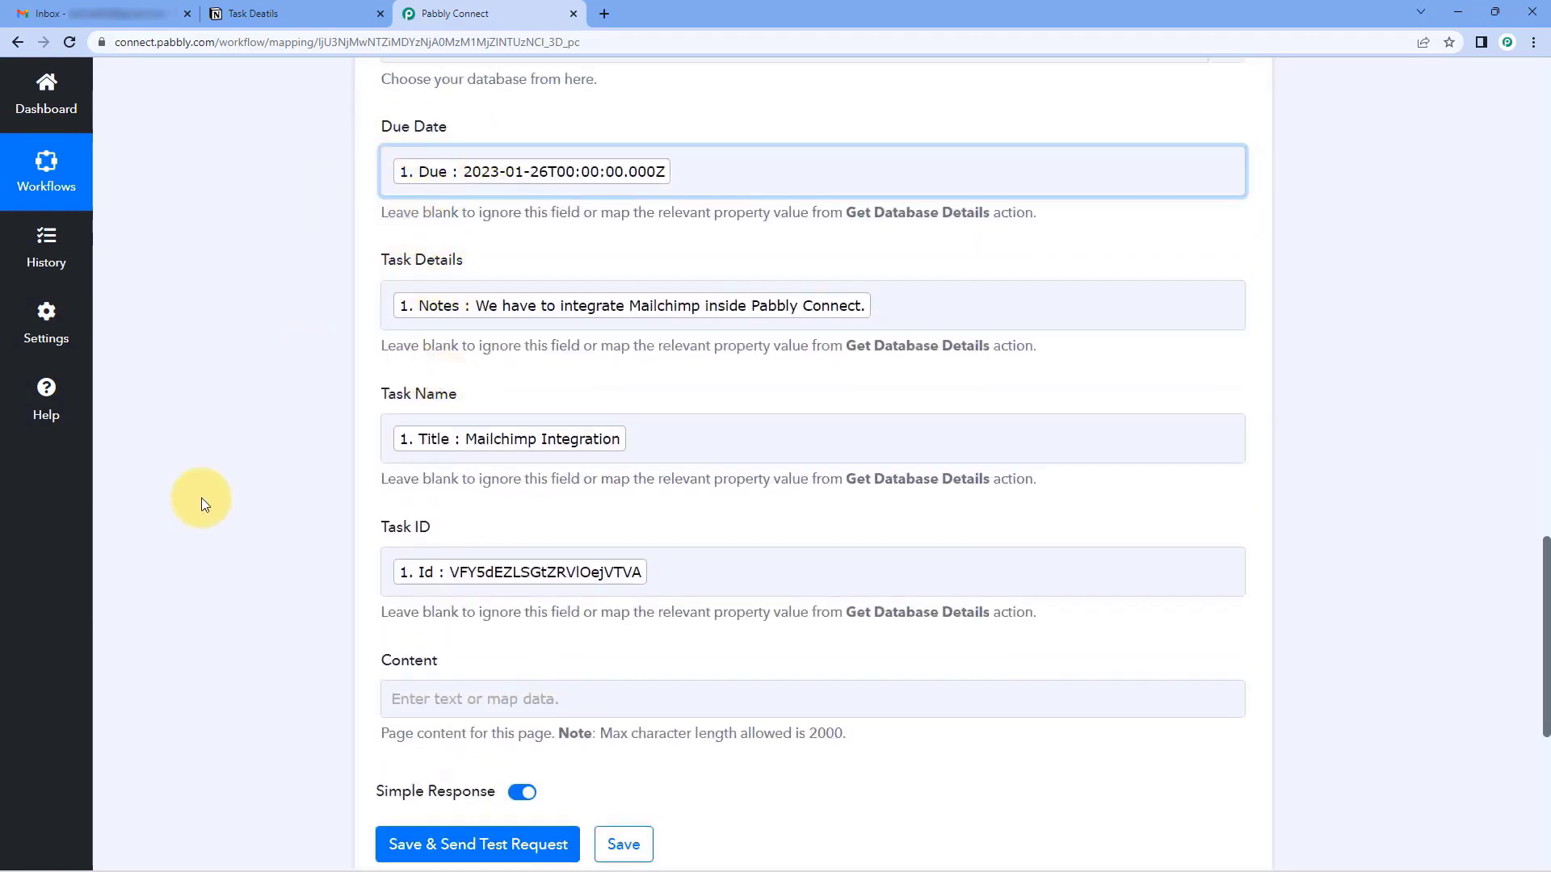
{"action": "left_click", "coordinate": [257, 14]}
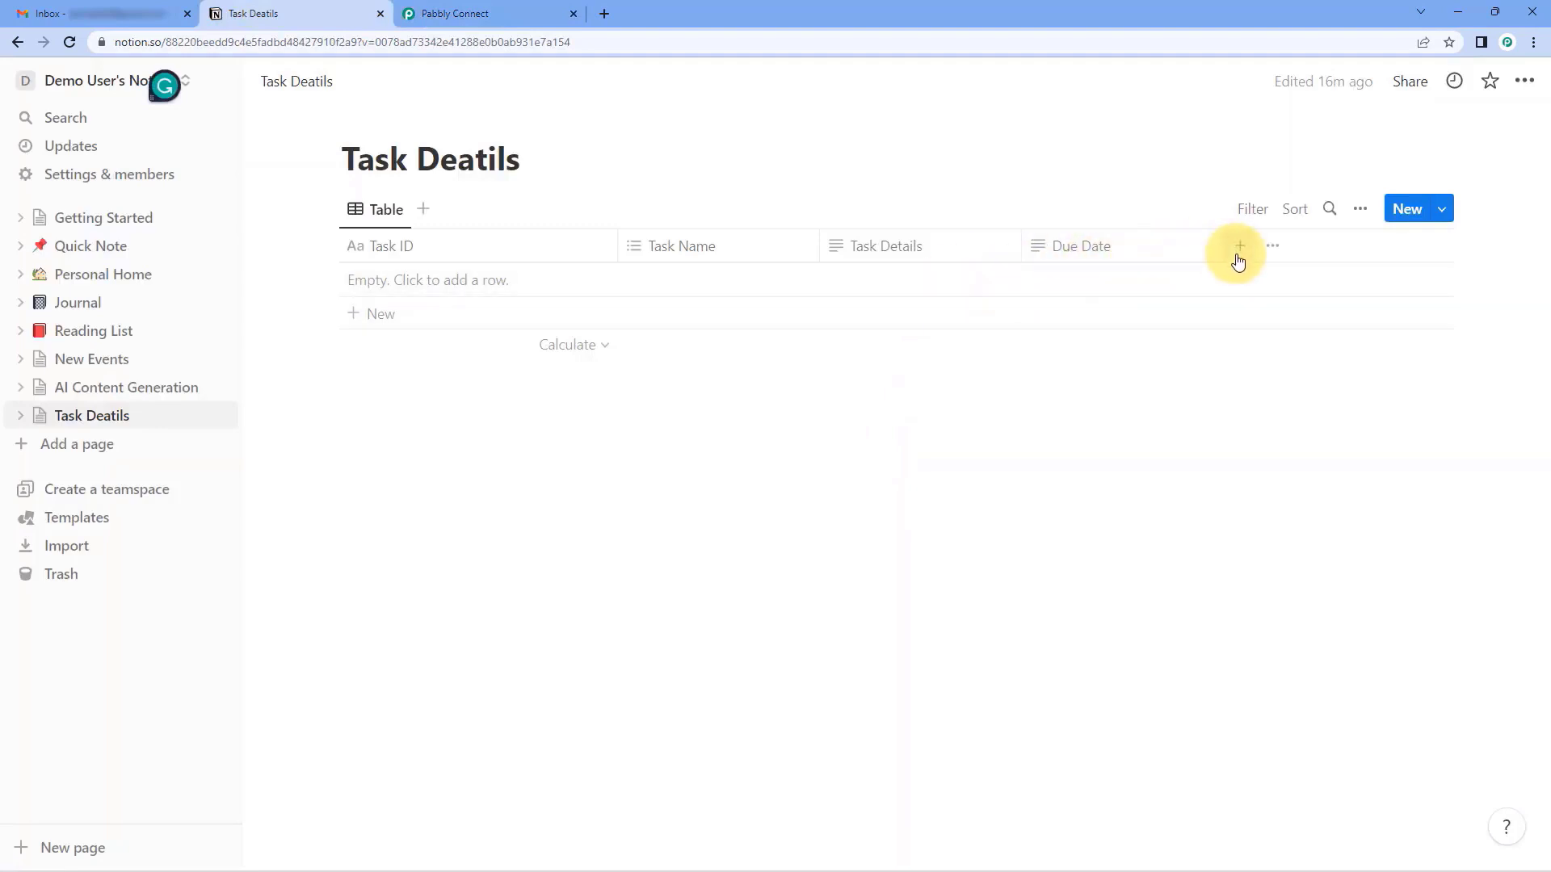
{"action": "left_click", "coordinate": [436, 14]}
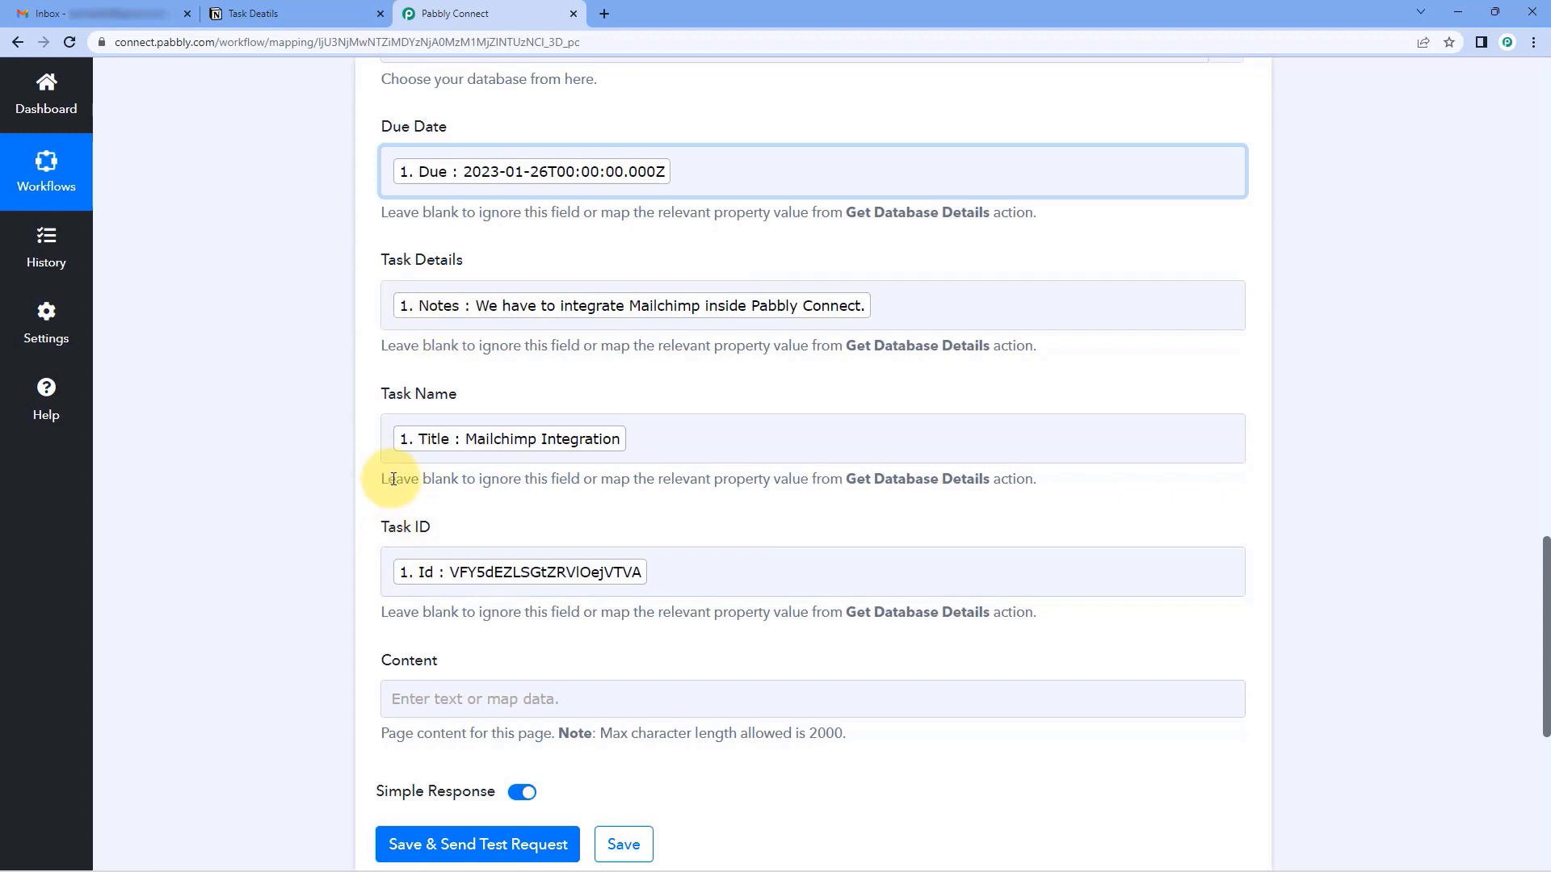
{"action": "scroll", "coordinate": [396, 484], "scroll_direction": "down", "scroll_amount": 2}
{"action": "scroll", "coordinate": [396, 484], "scroll_direction": "down", "scroll_amount": 1}
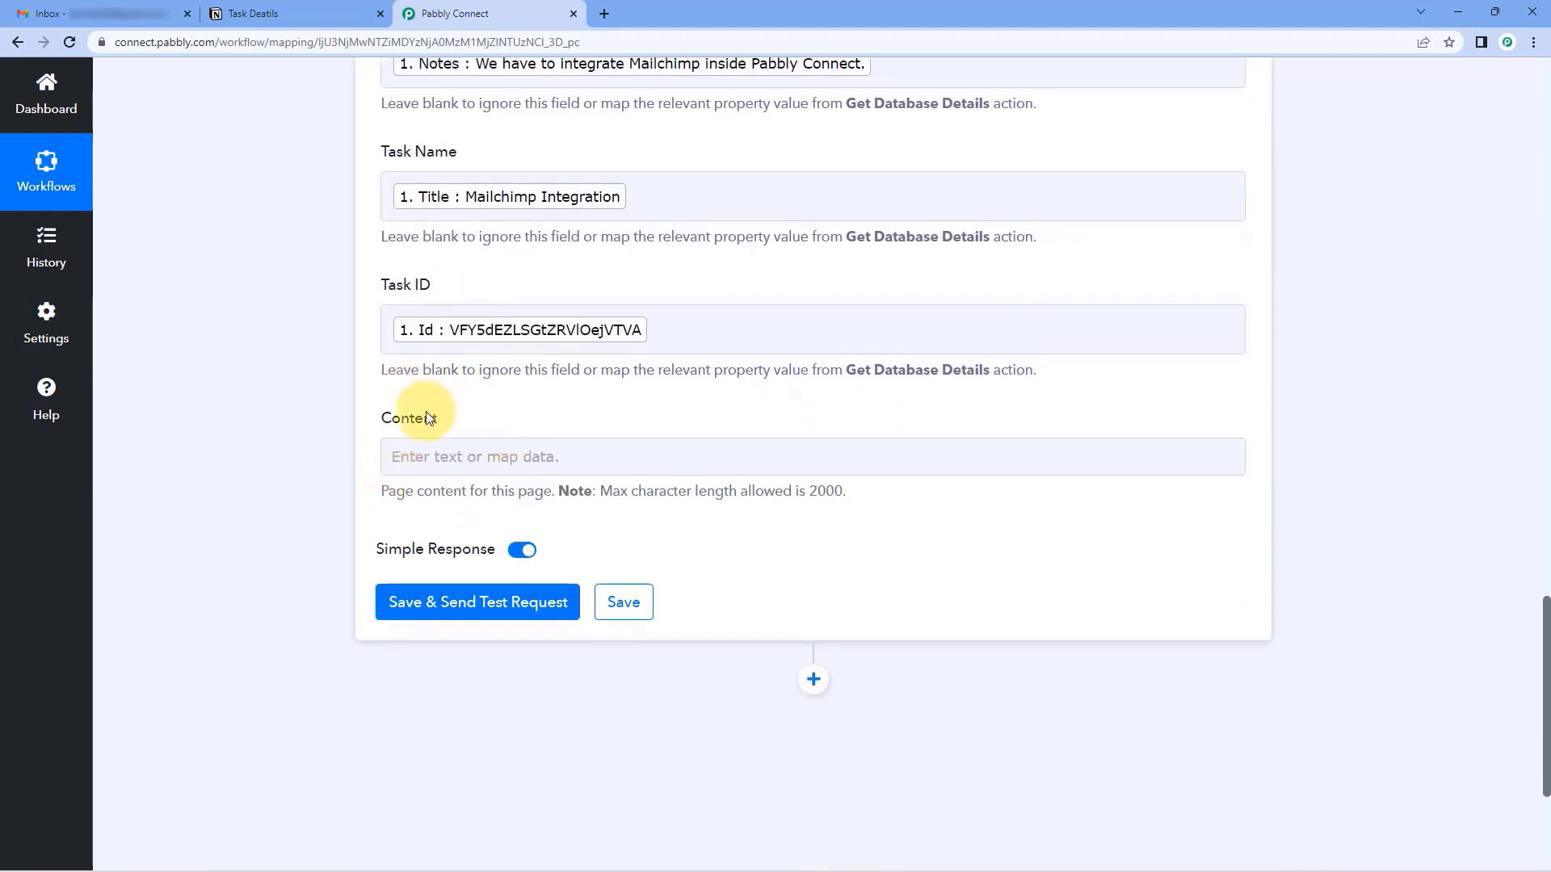
{"action": "left_click", "coordinate": [289, 13]}
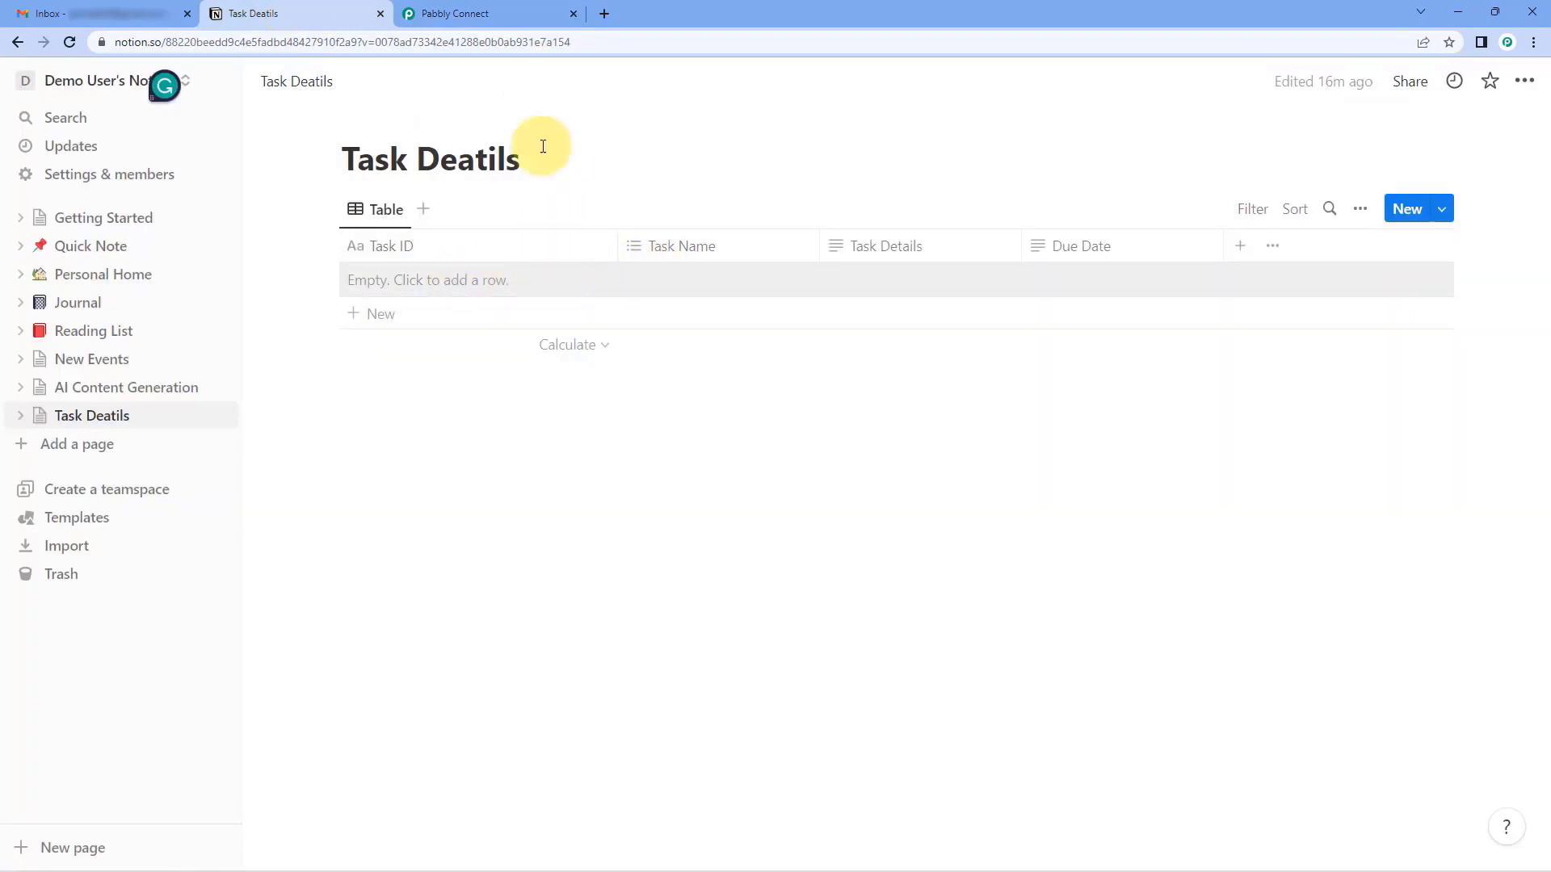
{"action": "left_click", "coordinate": [516, 11]}
{"action": "left_click", "coordinate": [563, 458]}
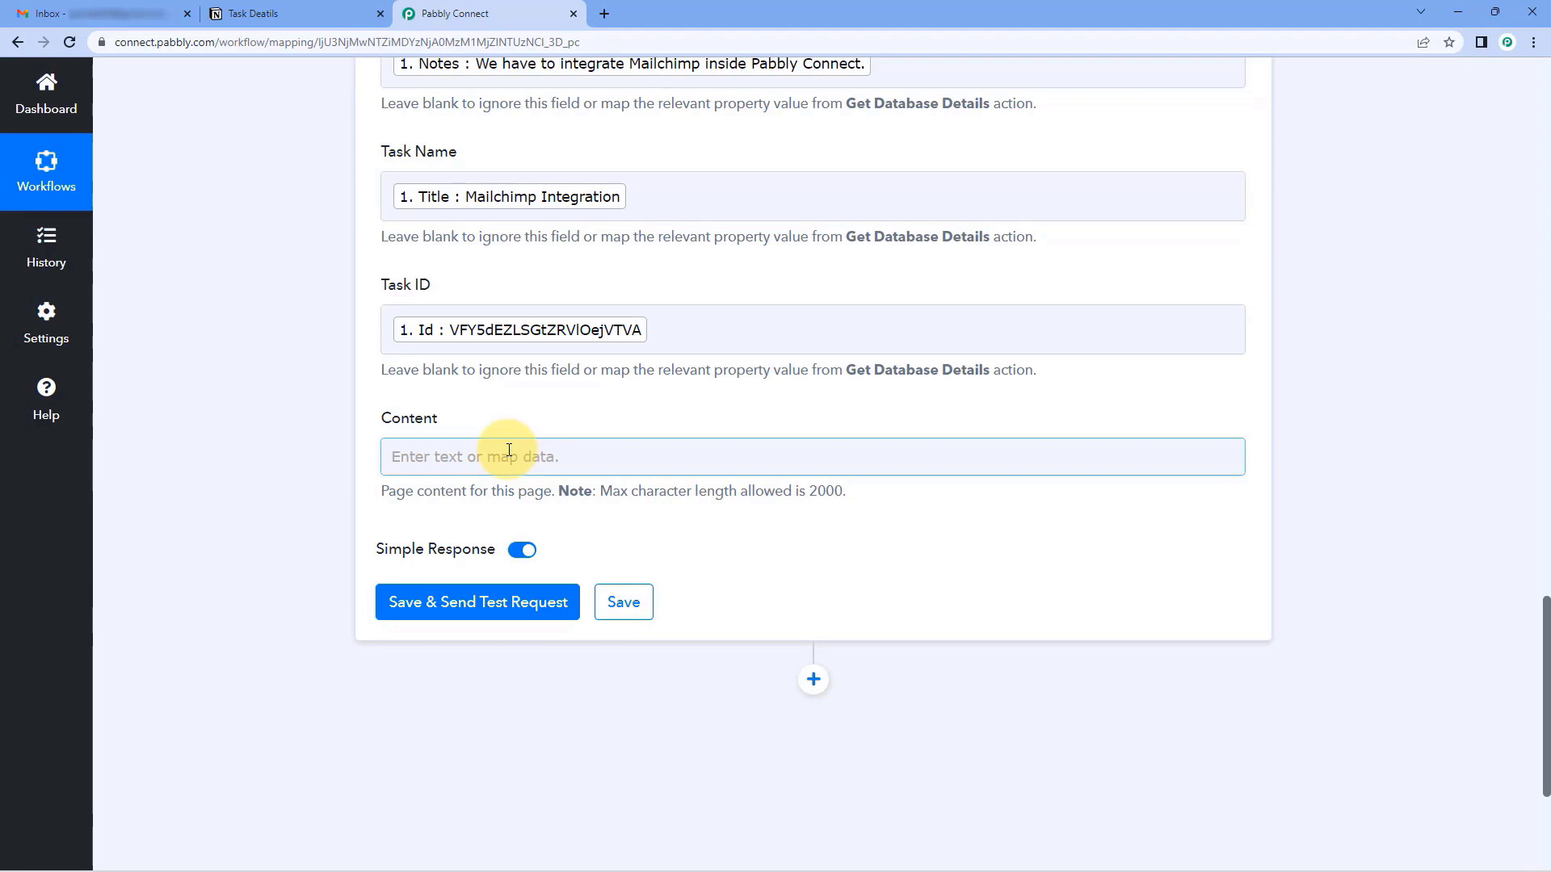
Save the Notion action, send a test request and review the received response.
{"action": "left_click", "coordinate": [491, 602]}
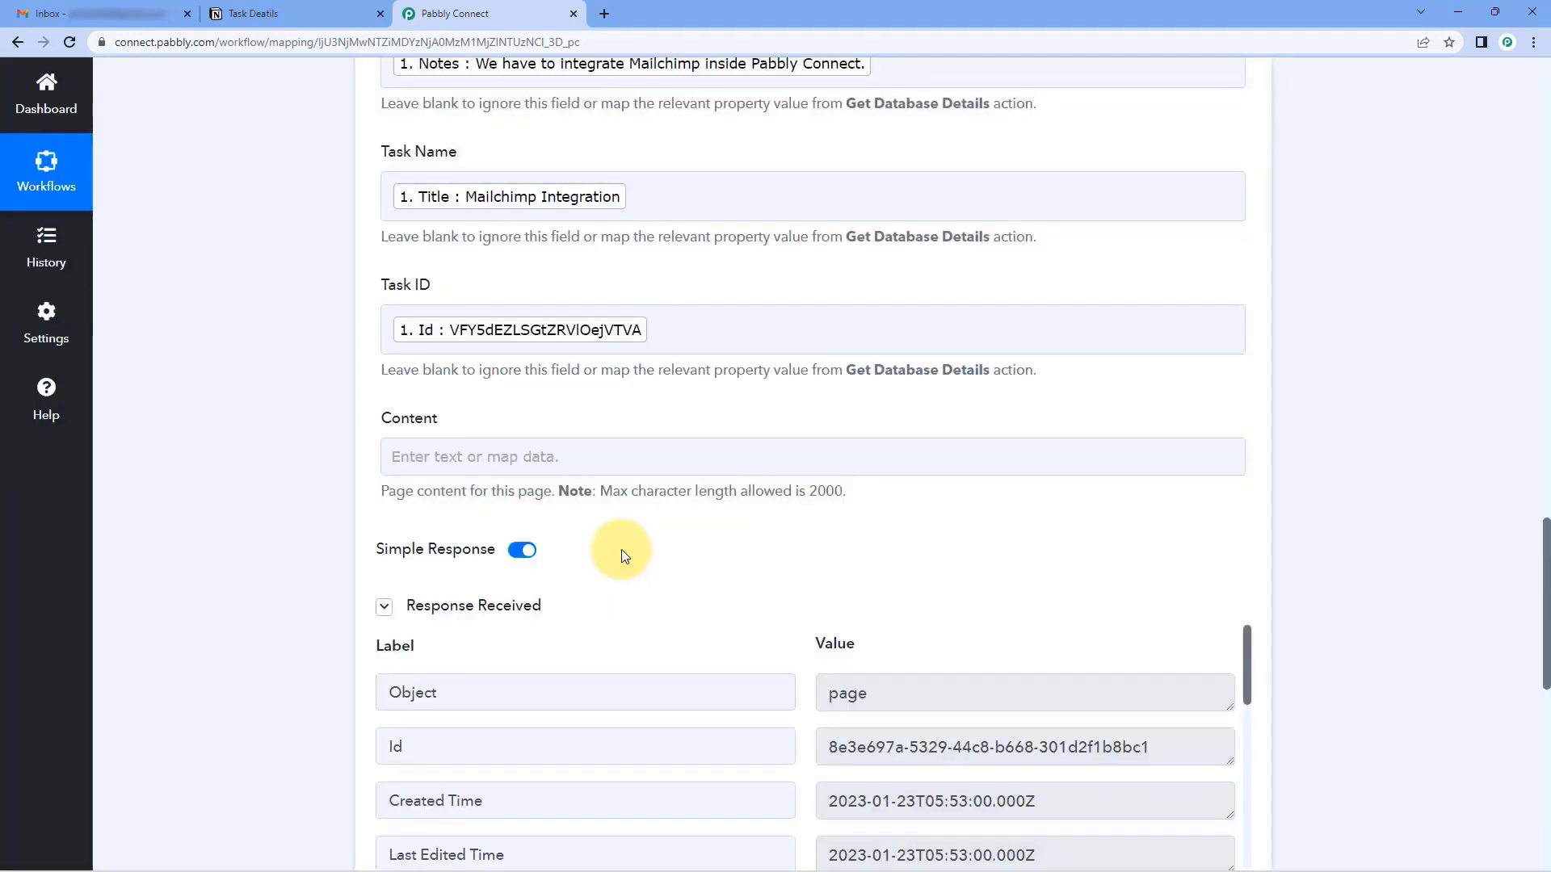
{"action": "scroll", "coordinate": [661, 466], "scroll_direction": "down", "scroll_amount": 2}
{"action": "scroll", "coordinate": [493, 408], "scroll_direction": "down", "scroll_amount": 1}
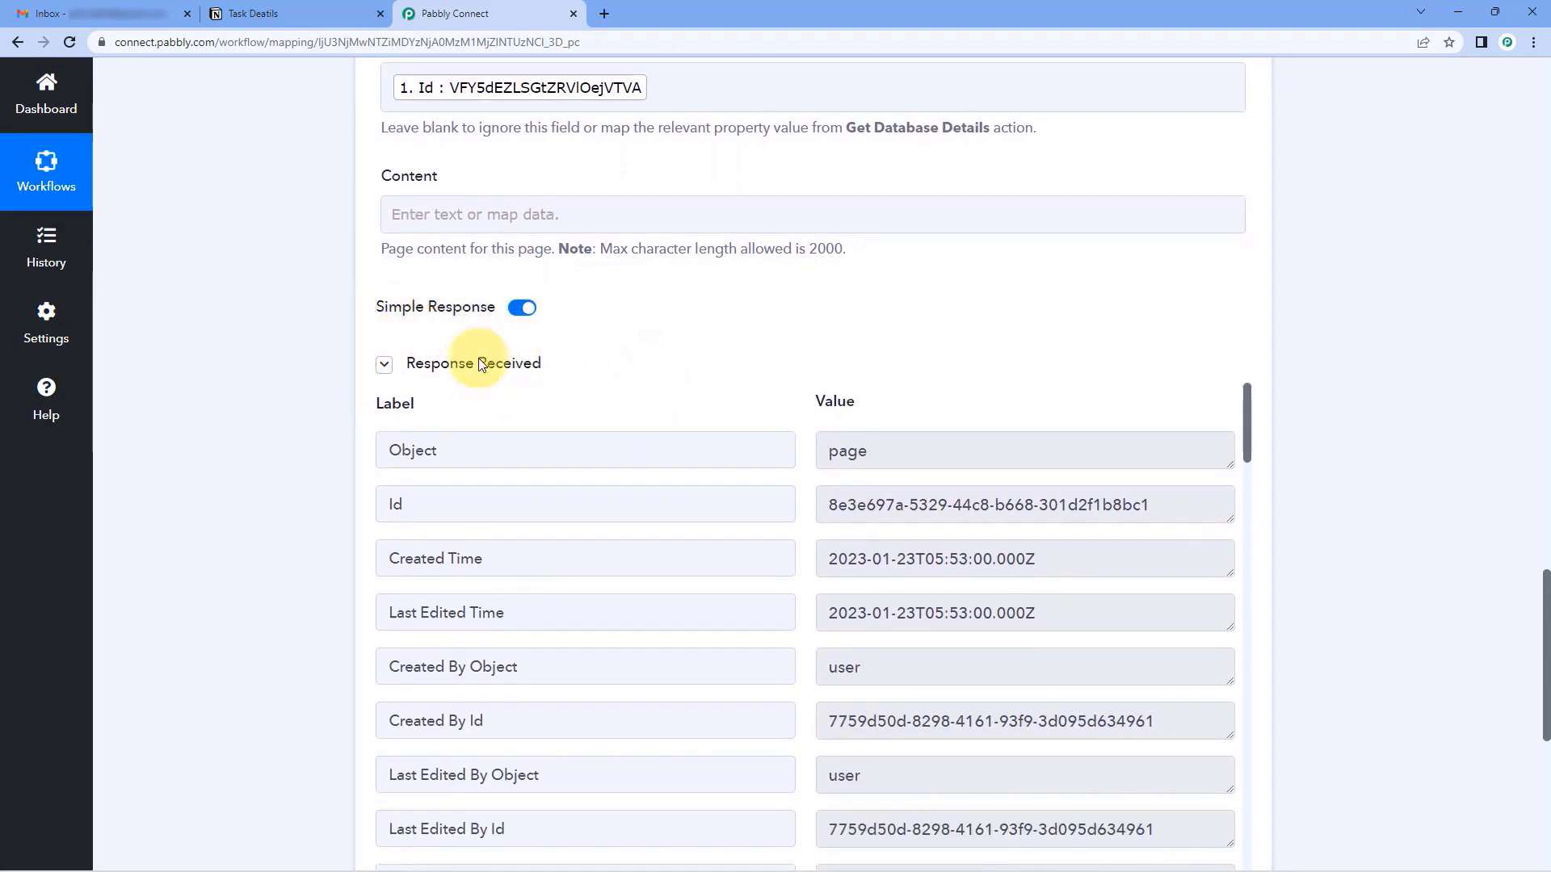
Review the Notion test response, the mapped Notion fields and the Google Tasks trigger response in the workflow.
{"action": "scroll", "coordinate": [781, 338], "scroll_direction": "down", "scroll_amount": 1}
{"action": "scroll", "coordinate": [781, 338], "scroll_direction": "down", "scroll_amount": 1}
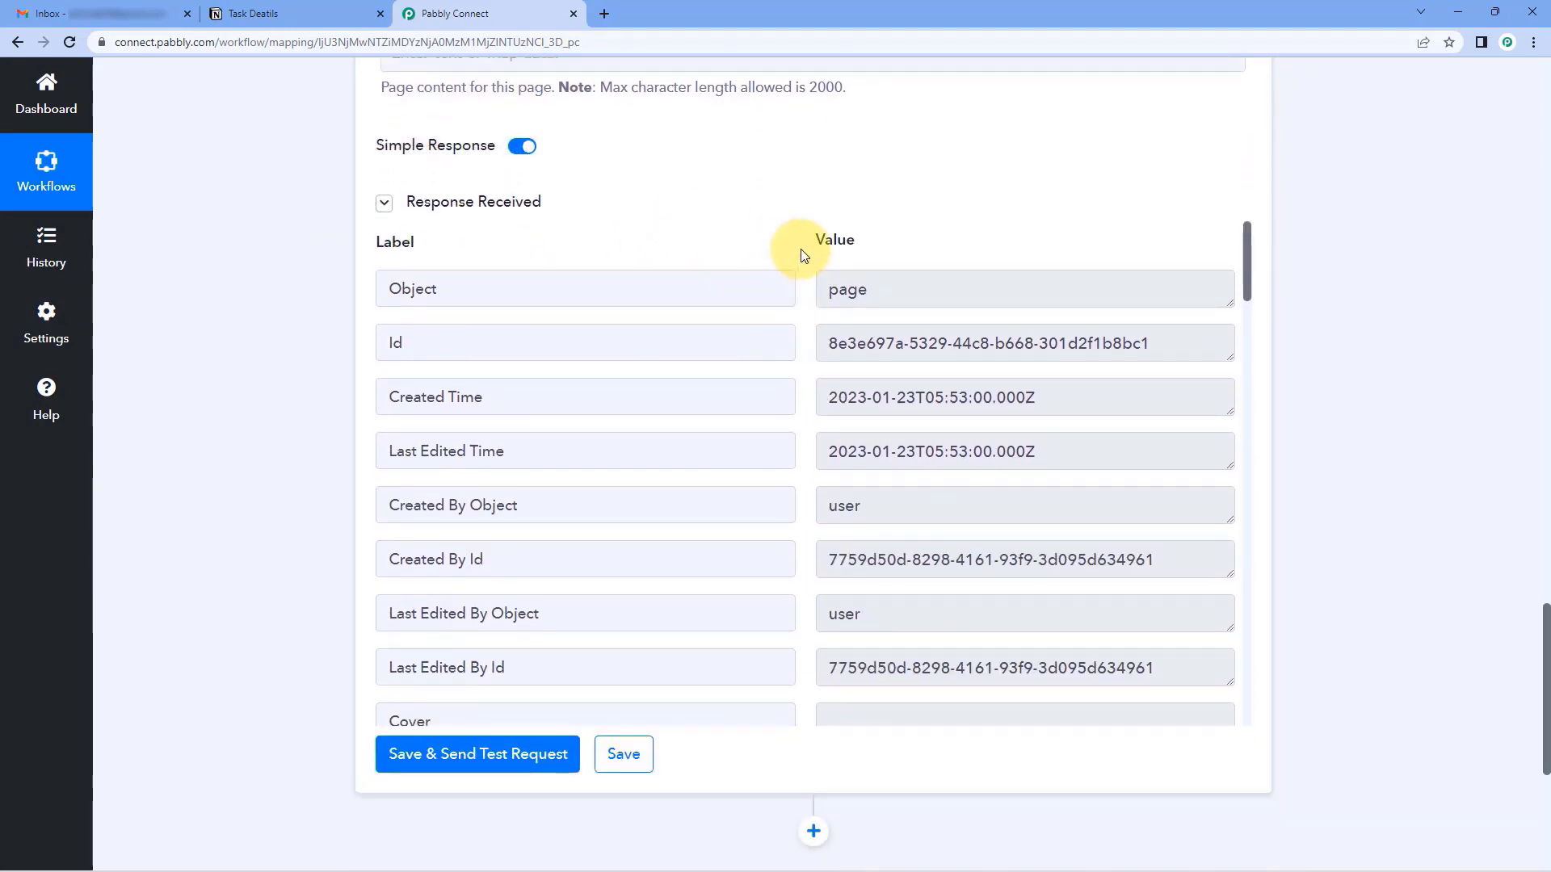
{"action": "scroll", "coordinate": [804, 253], "scroll_direction": "down", "scroll_amount": 1}
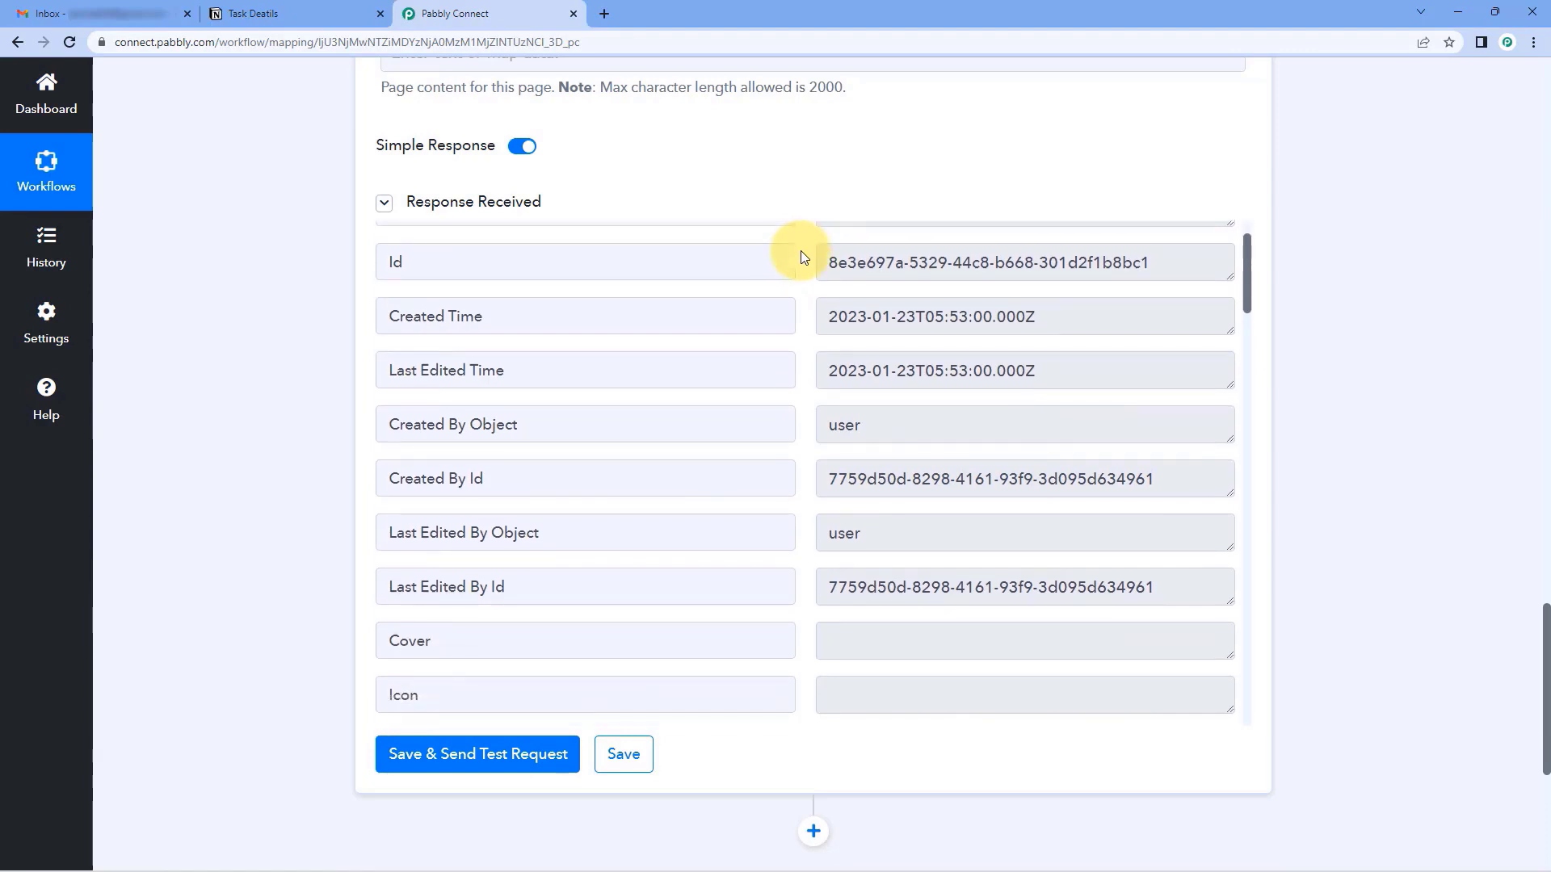
{"action": "scroll", "coordinate": [802, 192], "scroll_direction": "up", "scroll_amount": 1}
{"action": "scroll", "coordinate": [802, 192], "scroll_direction": "up", "scroll_amount": 9}
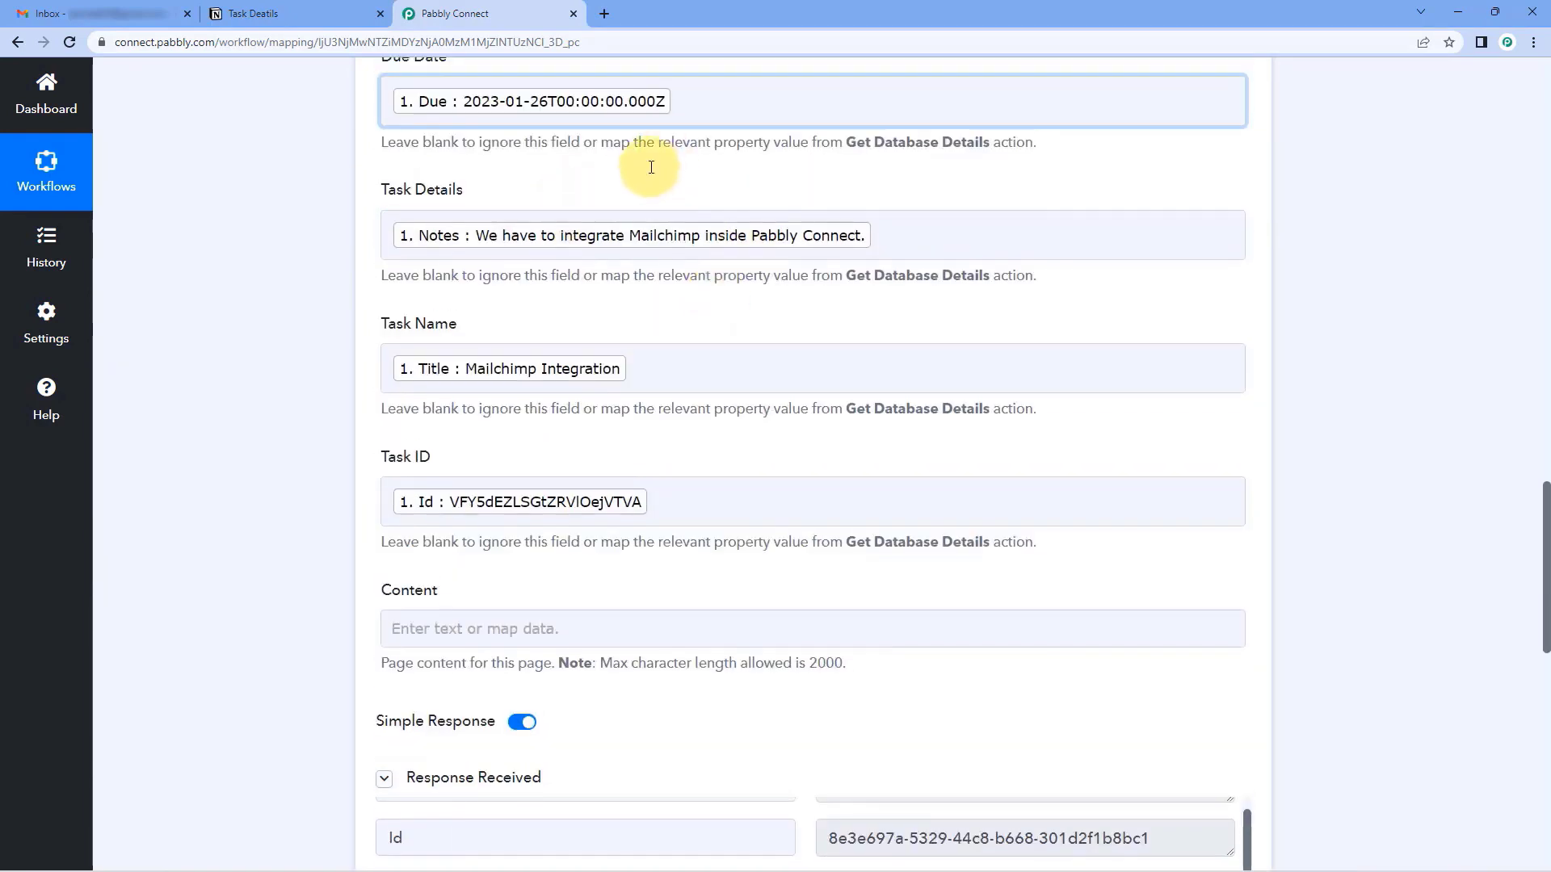
{"action": "scroll", "coordinate": [738, 291], "scroll_direction": "down", "scroll_amount": 1}
{"action": "scroll", "coordinate": [737, 291], "scroll_direction": "up", "scroll_amount": 9}
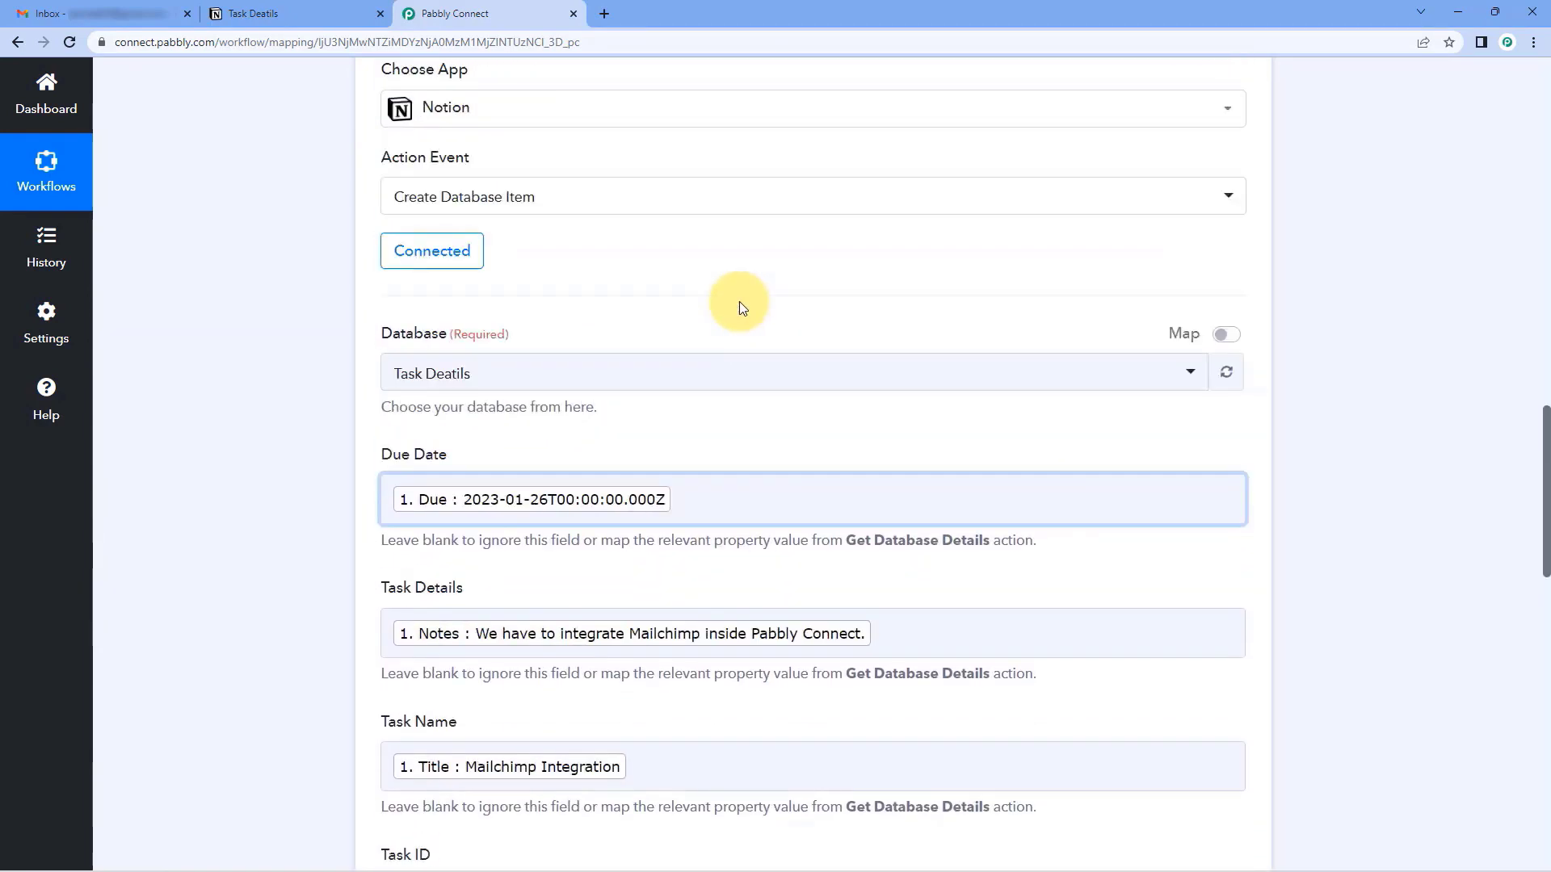
{"action": "scroll", "coordinate": [728, 312], "scroll_direction": "up", "scroll_amount": 4}
{"action": "scroll", "coordinate": [796, 207], "scroll_direction": "up", "scroll_amount": 2}
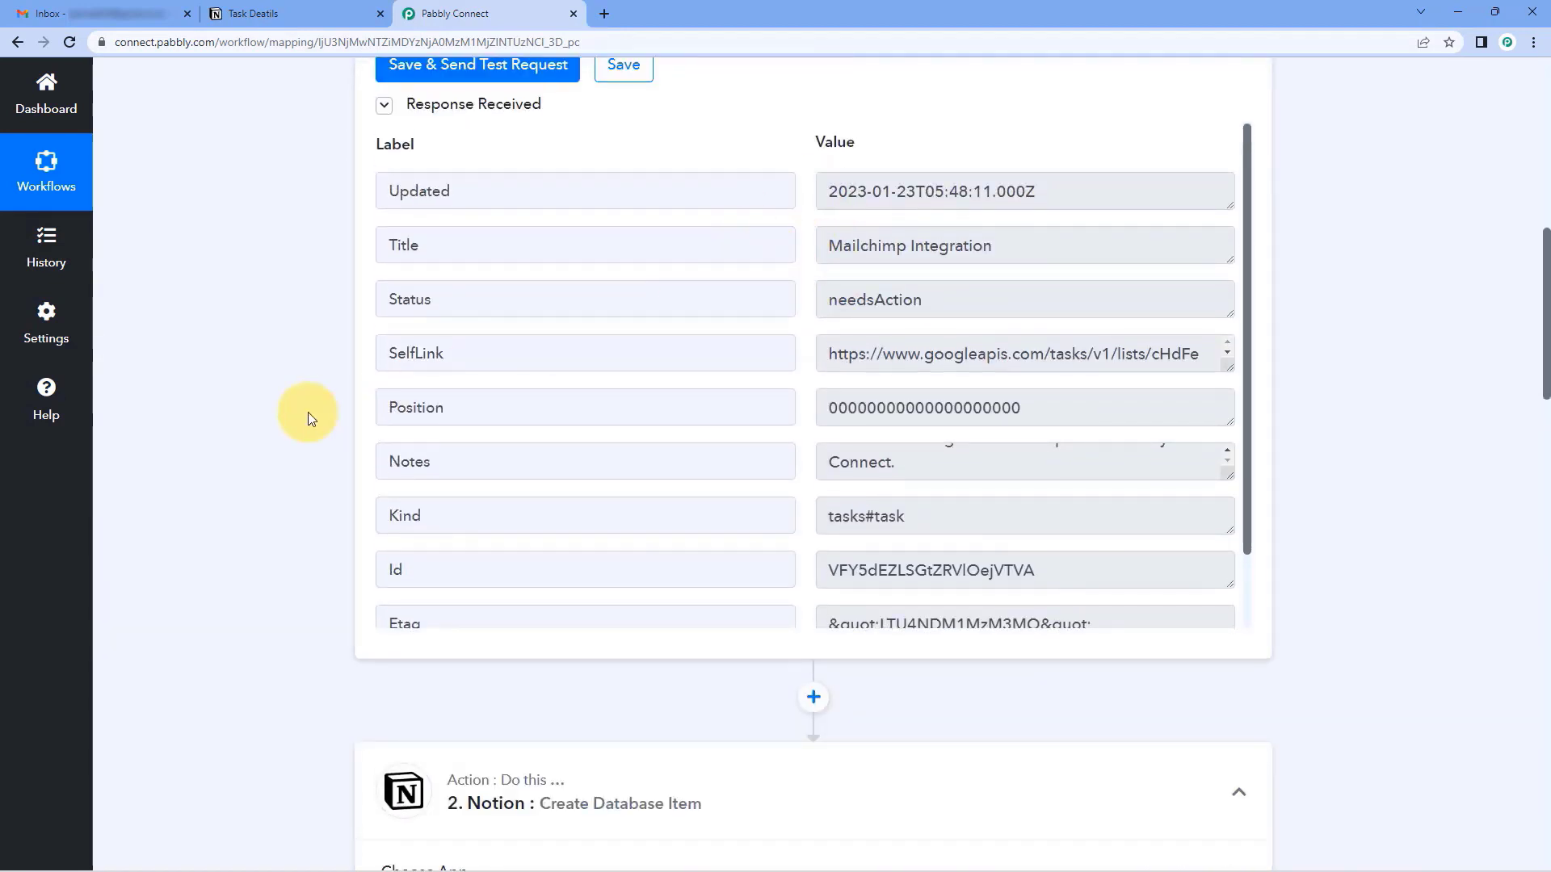
{"action": "scroll", "coordinate": [308, 412], "scroll_direction": "down", "scroll_amount": 3}
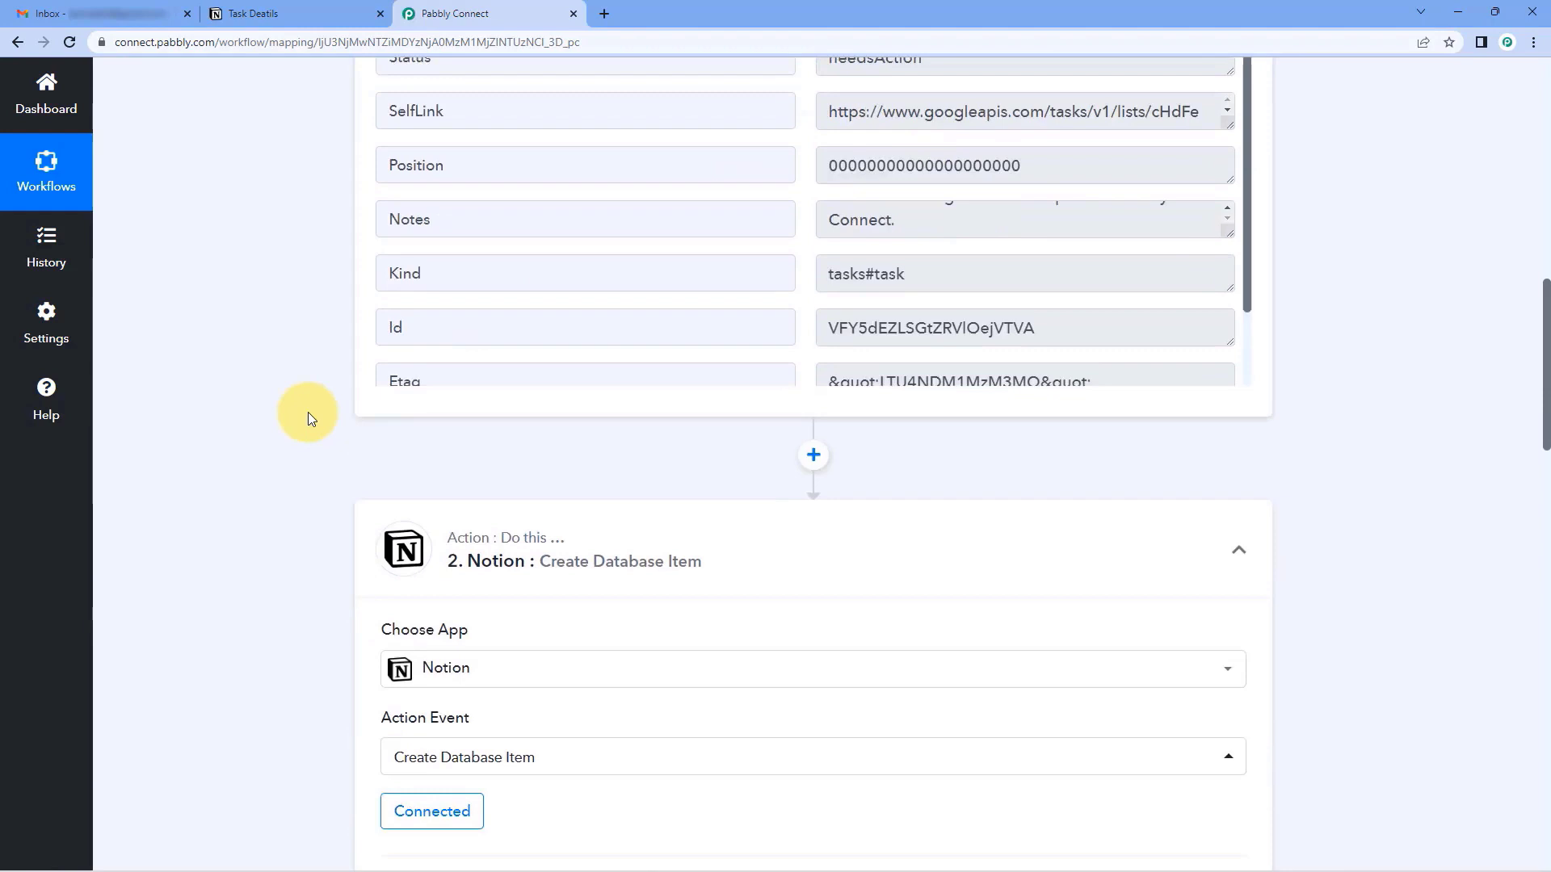
Switch to Notion and open the Mailchimp Integration item in side peek to check its task ID, name, due date, details and page body.
{"action": "left_click", "coordinate": [274, 13]}
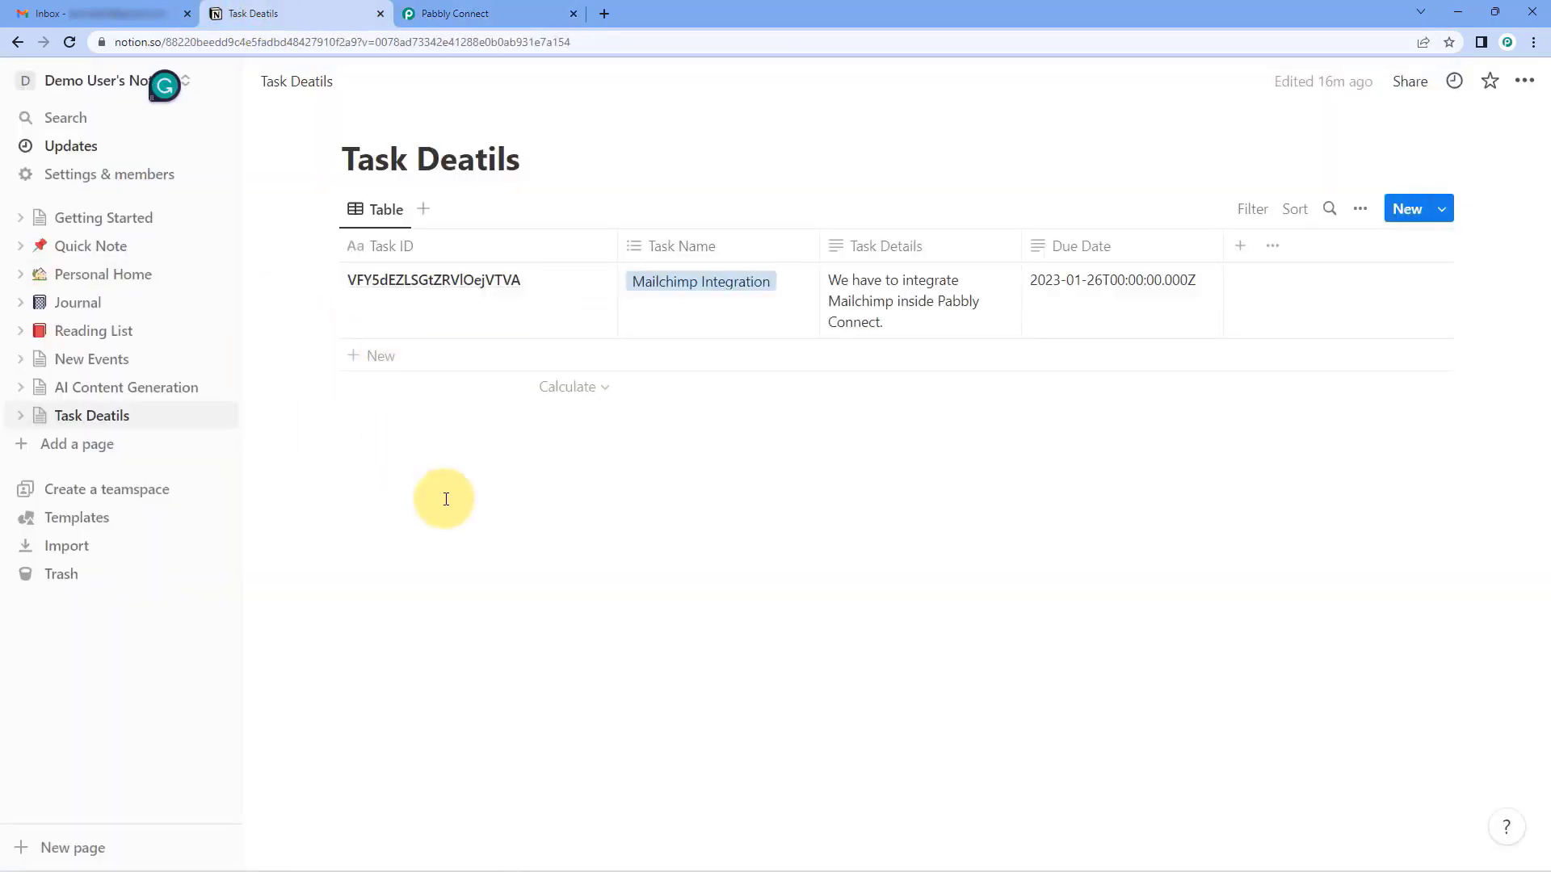
{"action": "mouse_move", "coordinate": [526, 283]}
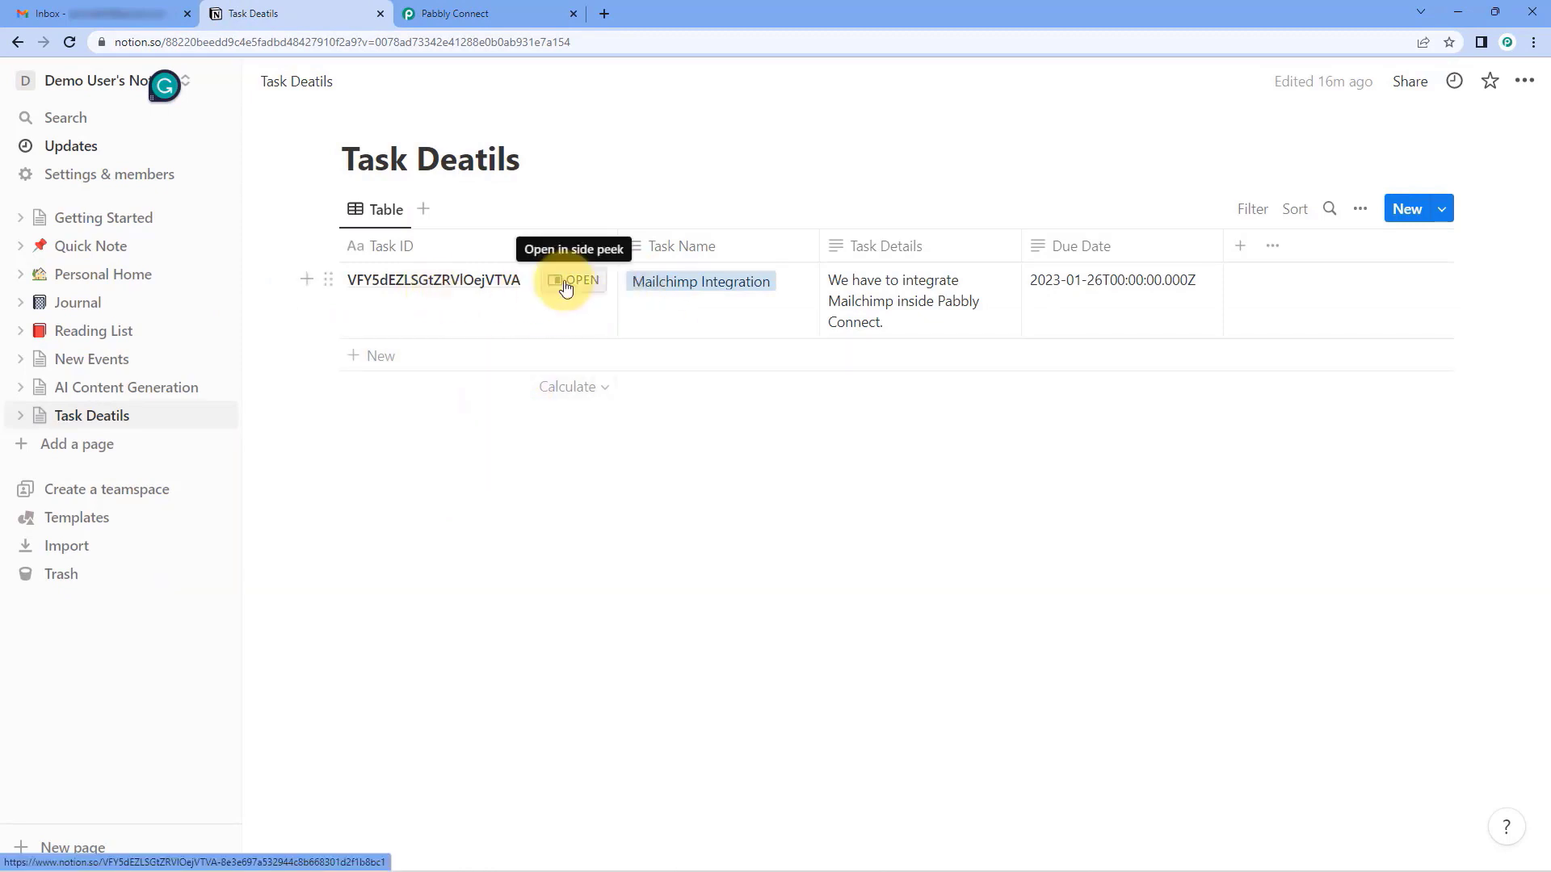
{"action": "left_click", "coordinate": [566, 283]}
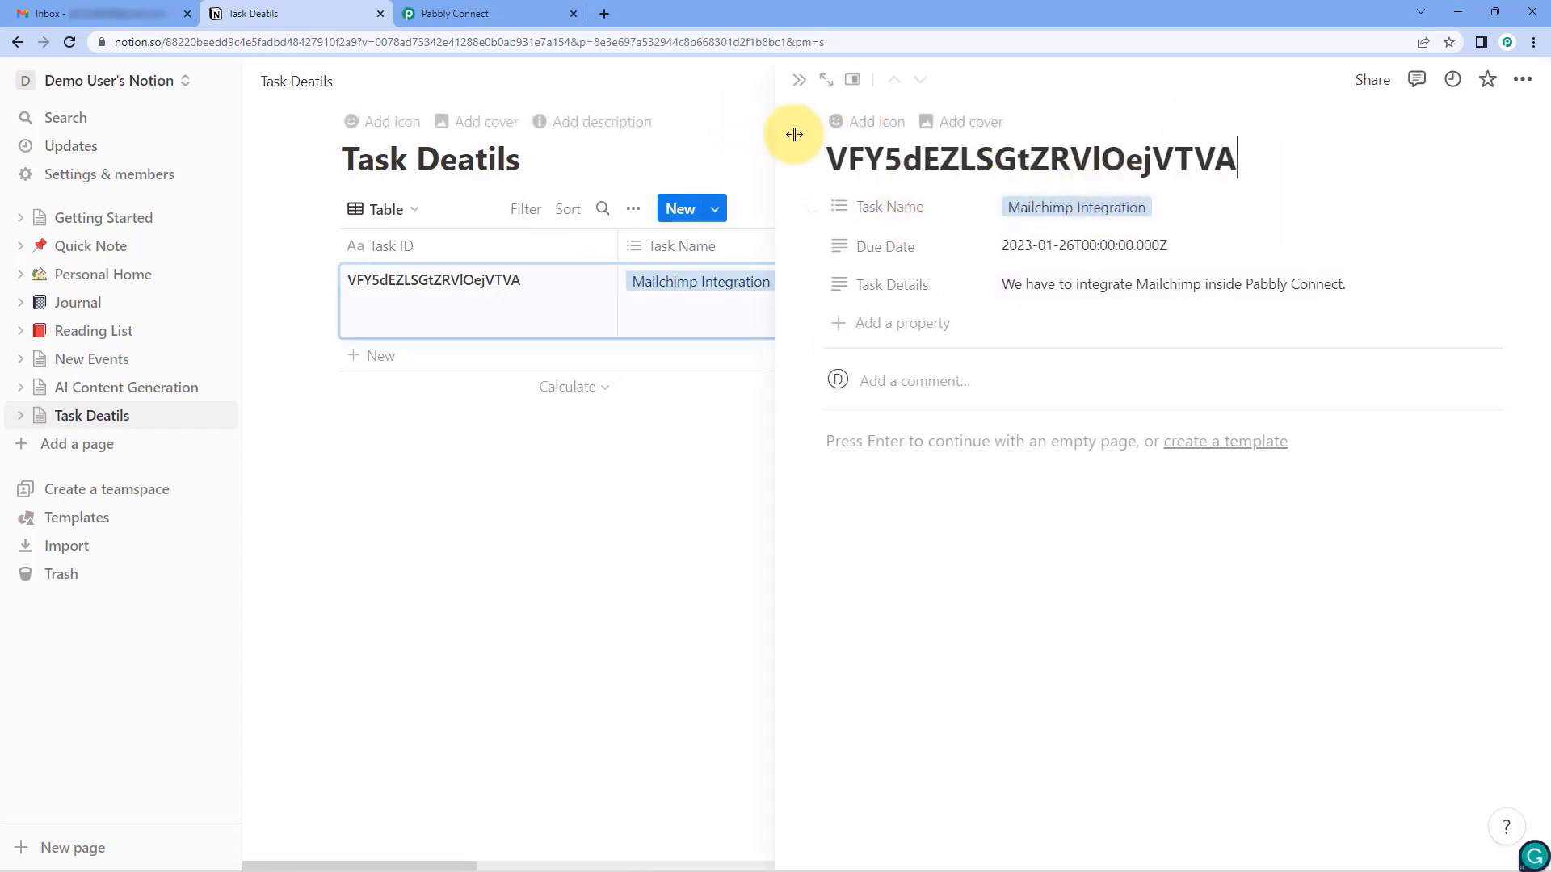
{"action": "left_click_drag", "start_coordinate": [832, 158], "coordinate": [1301, 156]}
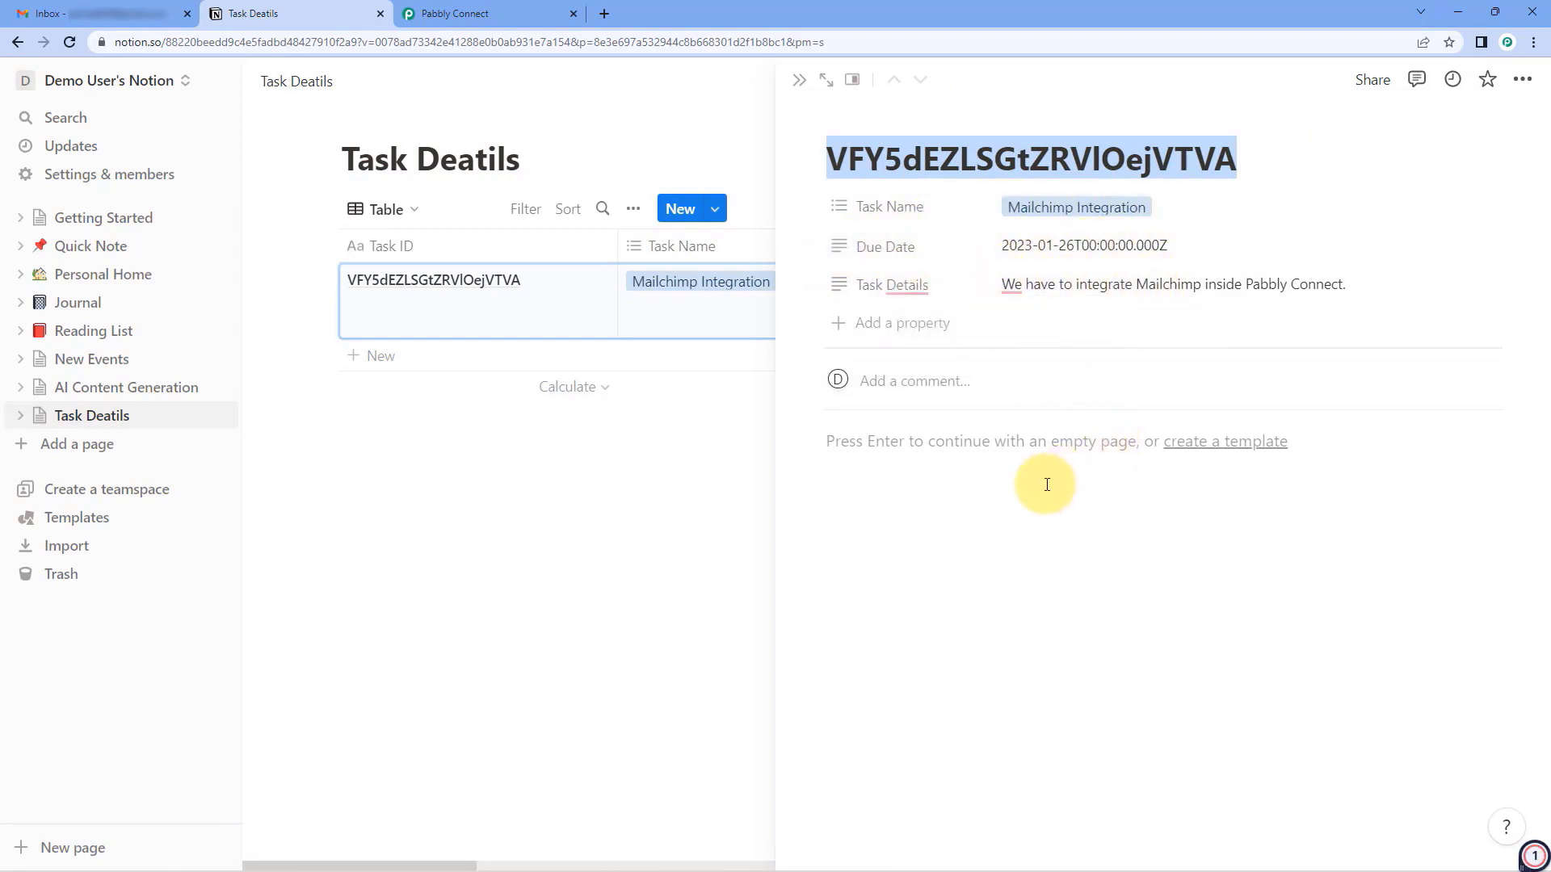
{"action": "left_click", "coordinate": [985, 446]}
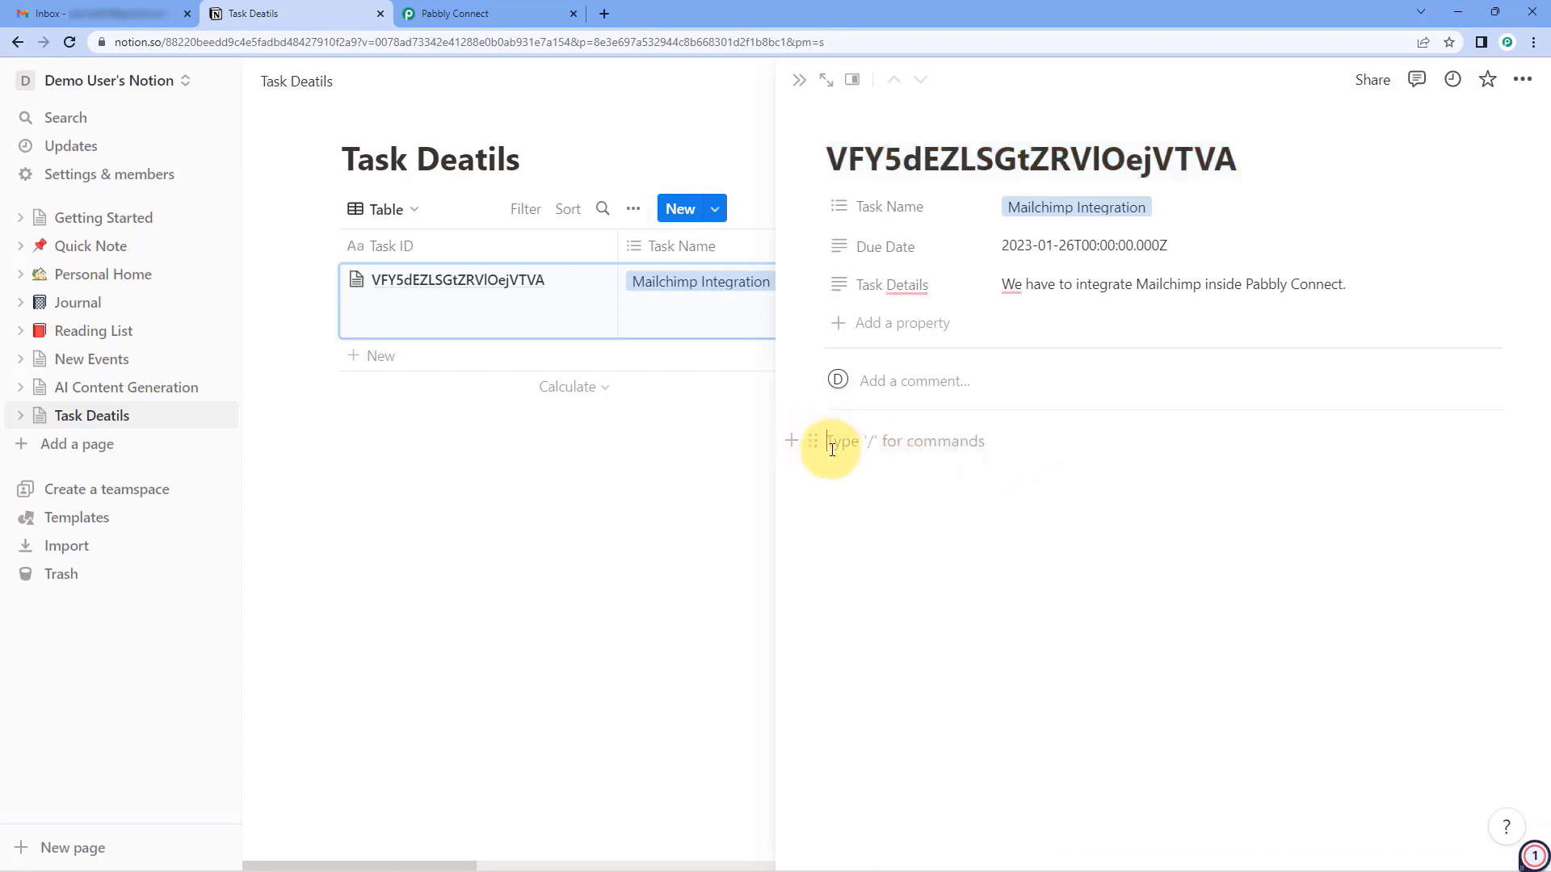
Compare the blank Content field in Pabbly Connect with the item's page body in Notion, and close the side peek.
{"action": "left_click", "coordinate": [424, 14]}
{"action": "scroll", "coordinate": [298, 420], "scroll_direction": "down", "scroll_amount": 10}
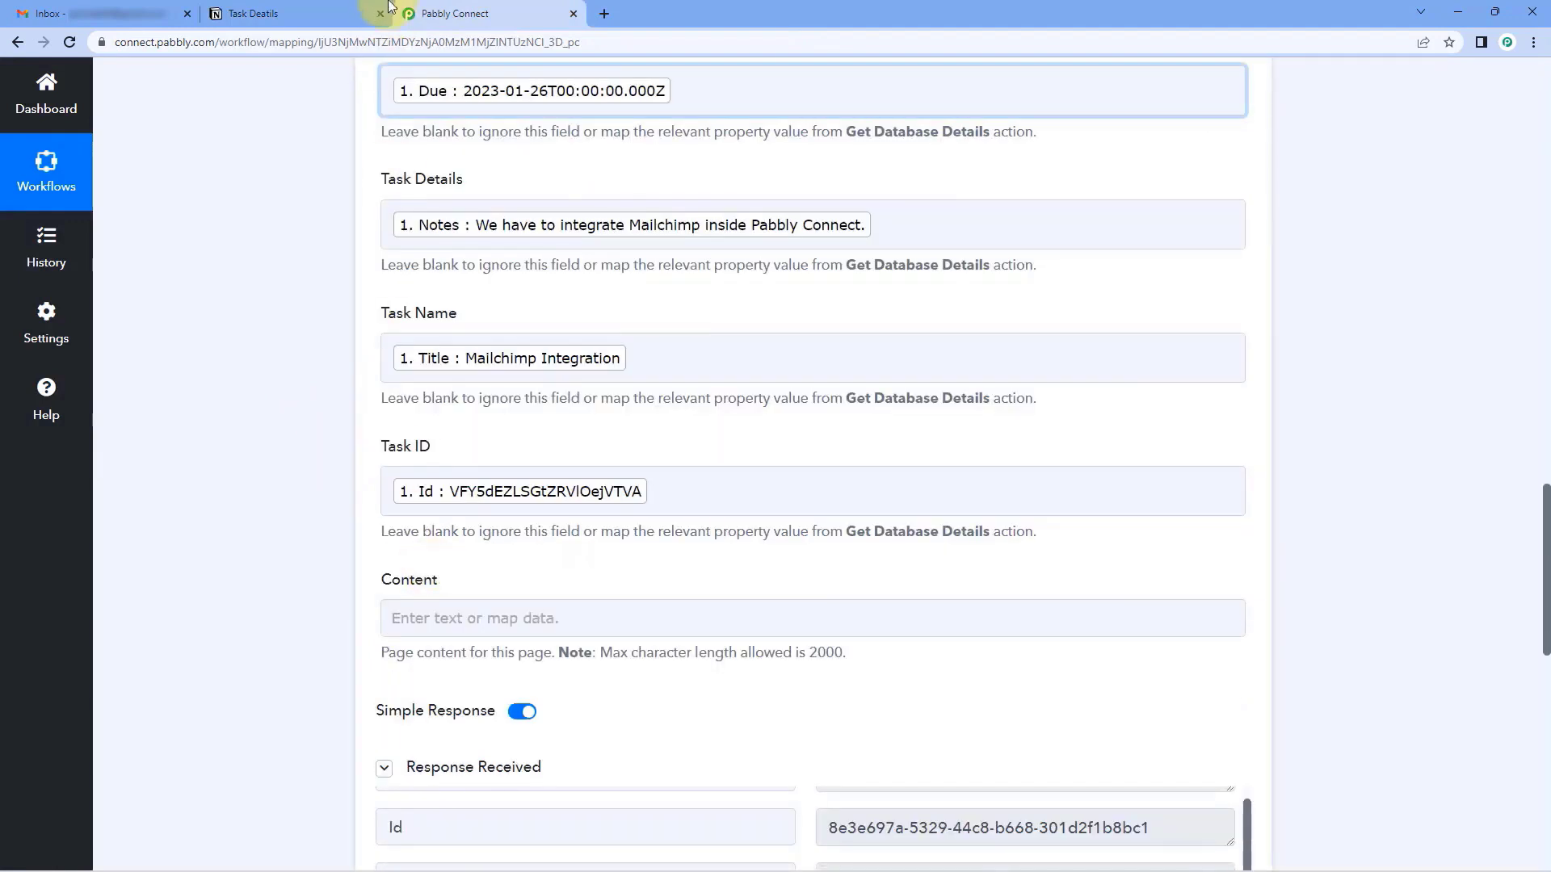
{"action": "left_click", "coordinate": [386, 8]}
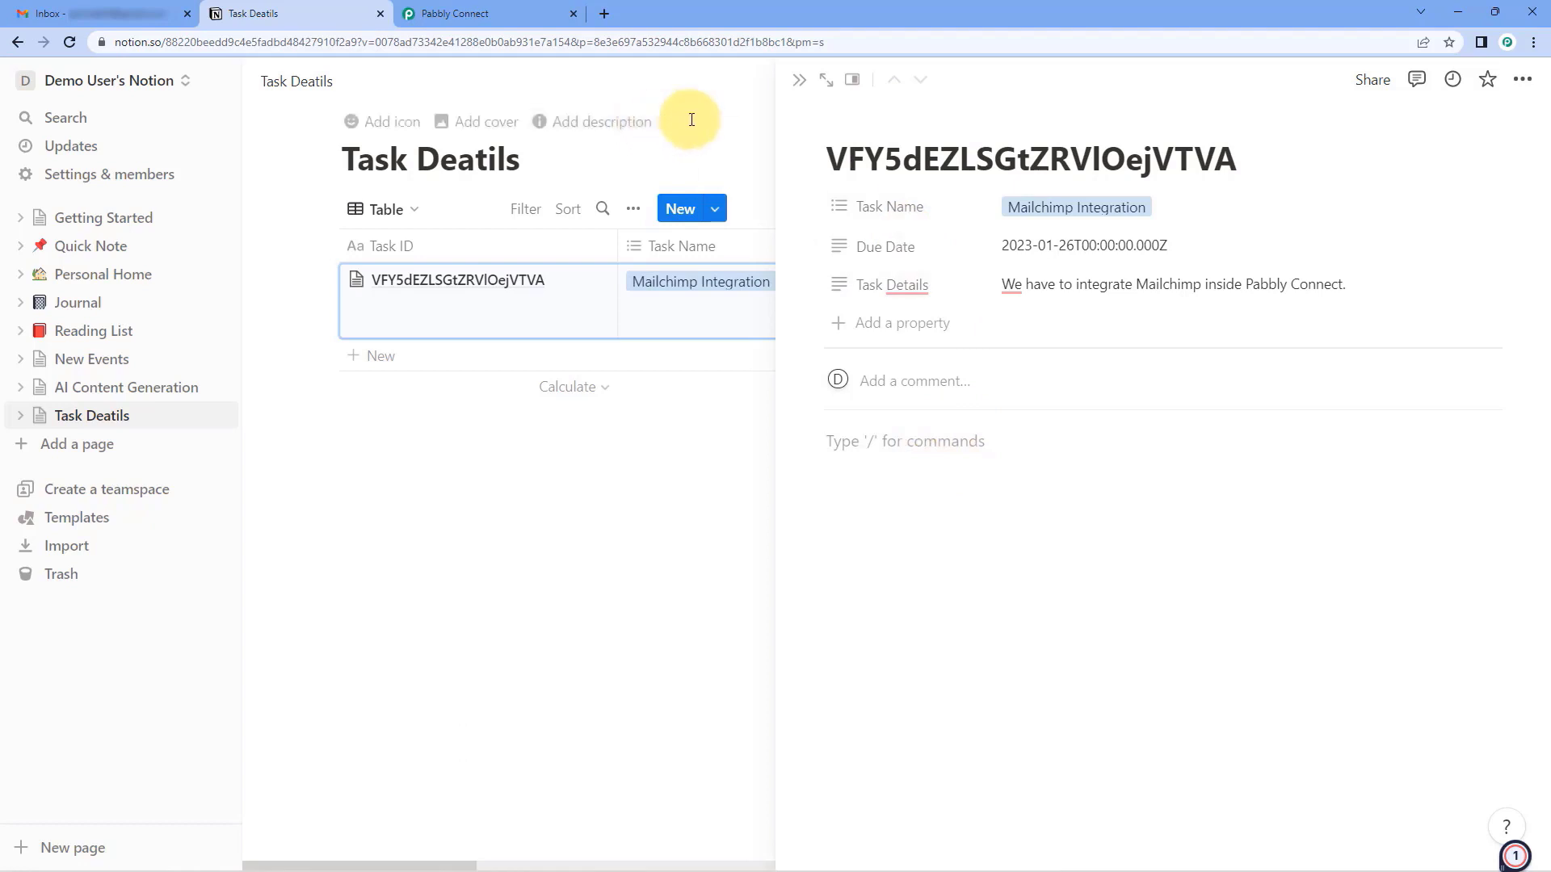
{"action": "left_click", "coordinate": [727, 113]}
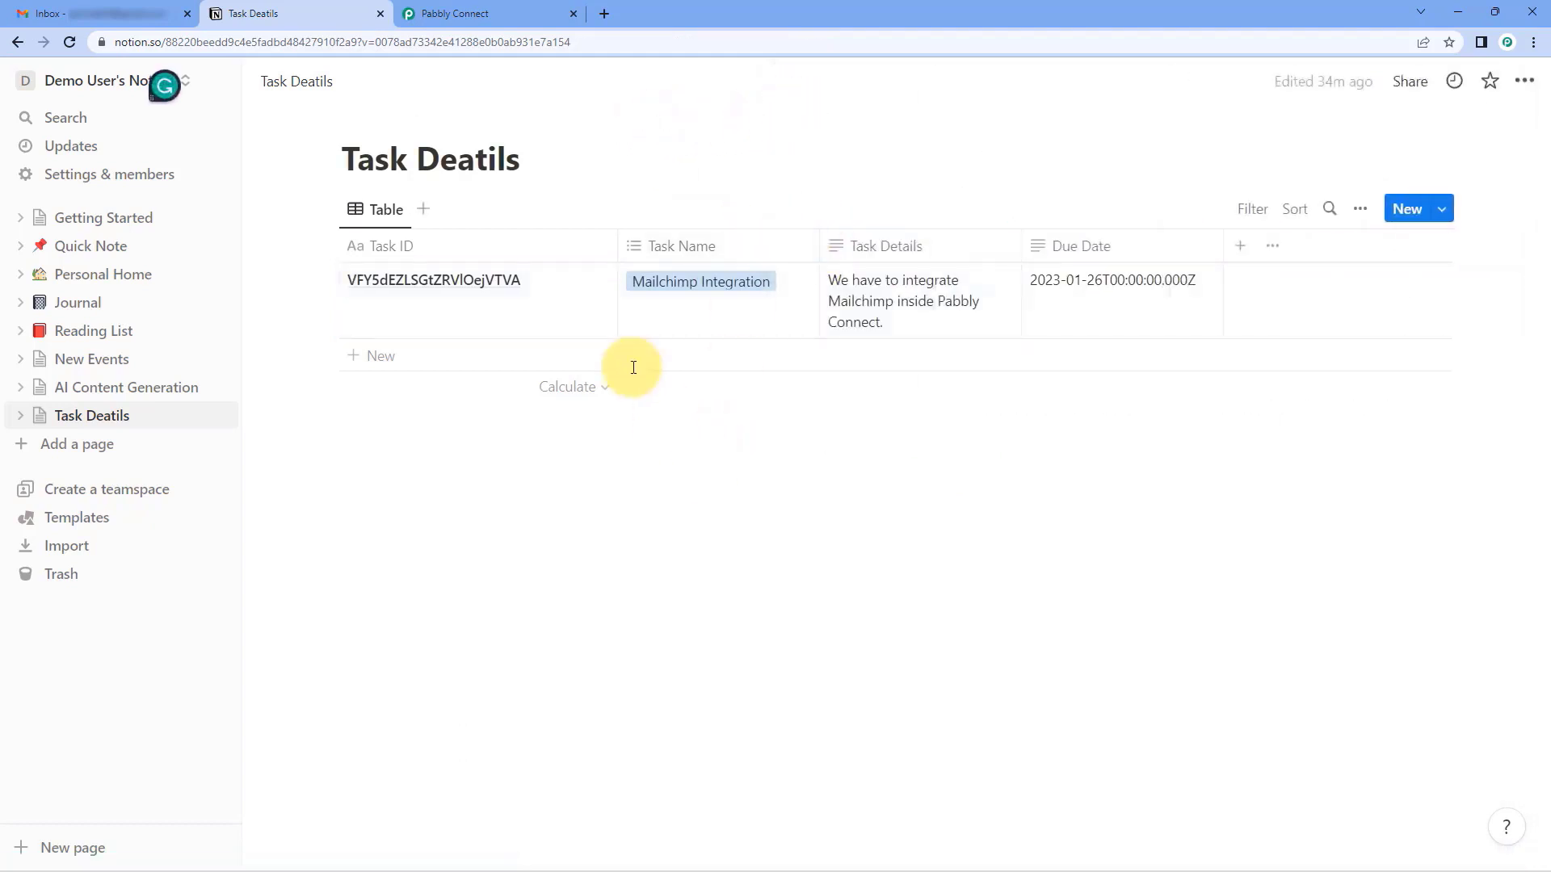
Return to Pabbly Connect and collapse the Notion action and the Google Tasks trigger steps.
{"action": "left_click", "coordinate": [554, 9]}
{"action": "scroll", "coordinate": [1278, 347], "scroll_direction": "up", "scroll_amount": 5}
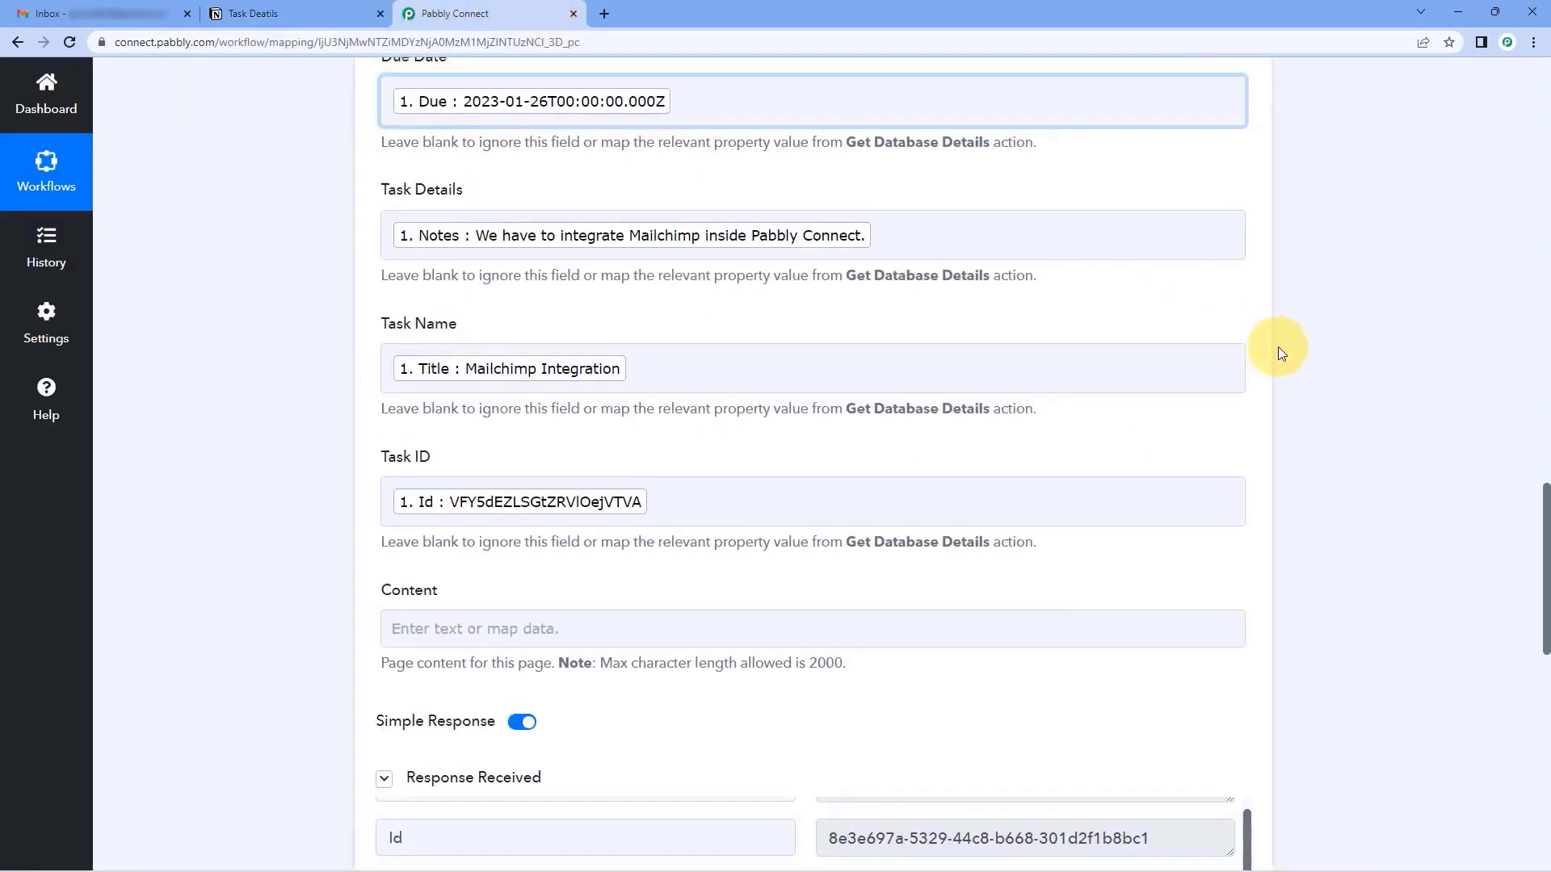
{"action": "scroll", "coordinate": [1263, 277], "scroll_direction": "up", "scroll_amount": 2}
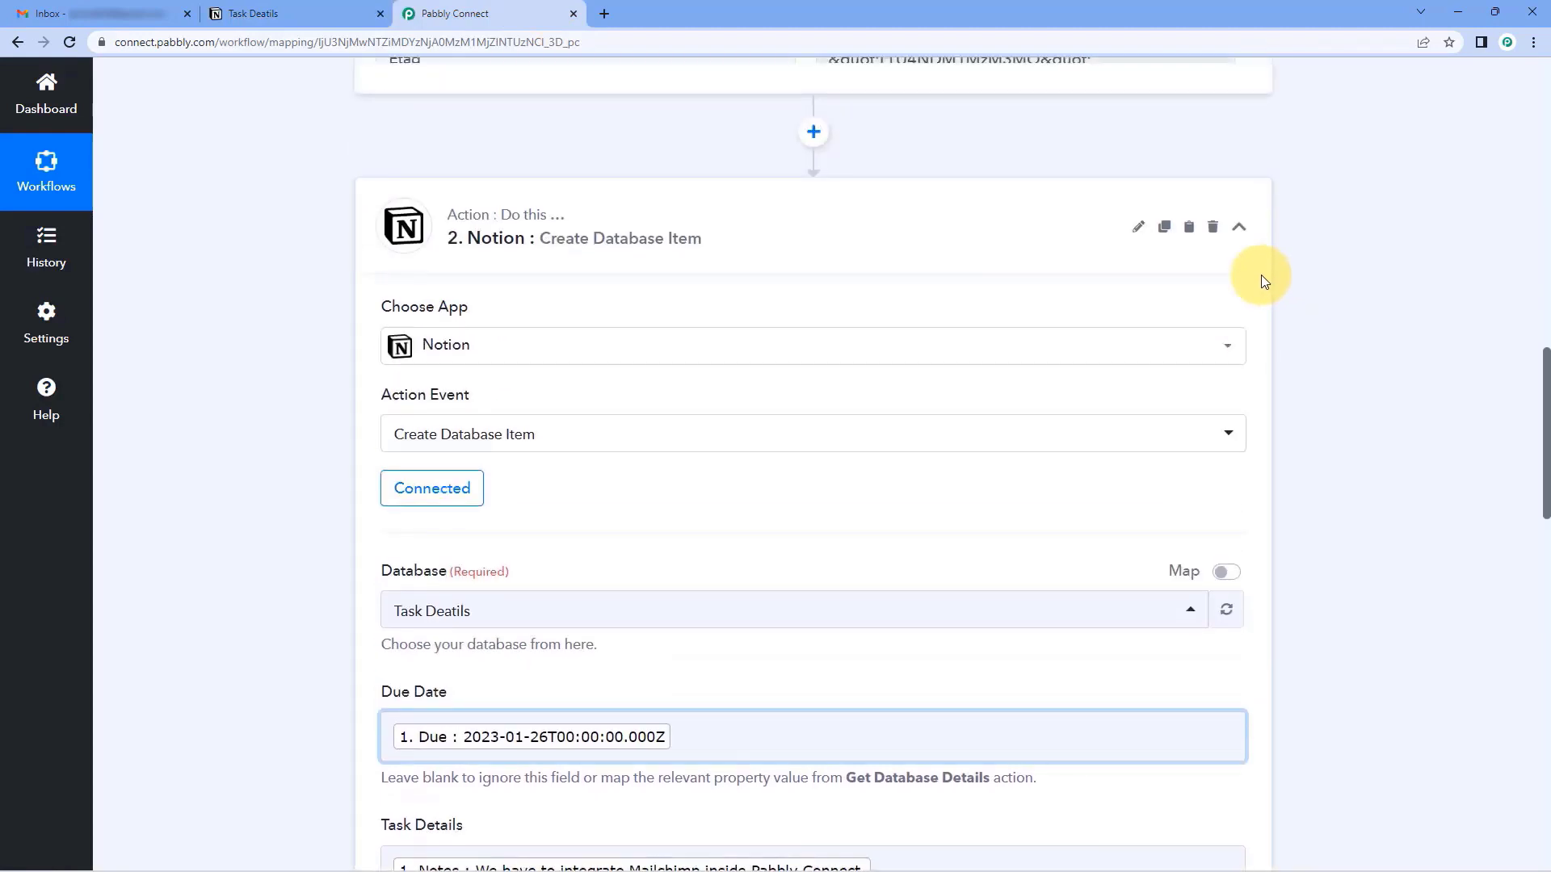
{"action": "left_click", "coordinate": [1241, 231]}
{"action": "scroll", "coordinate": [1266, 256], "scroll_direction": "up", "scroll_amount": 10}
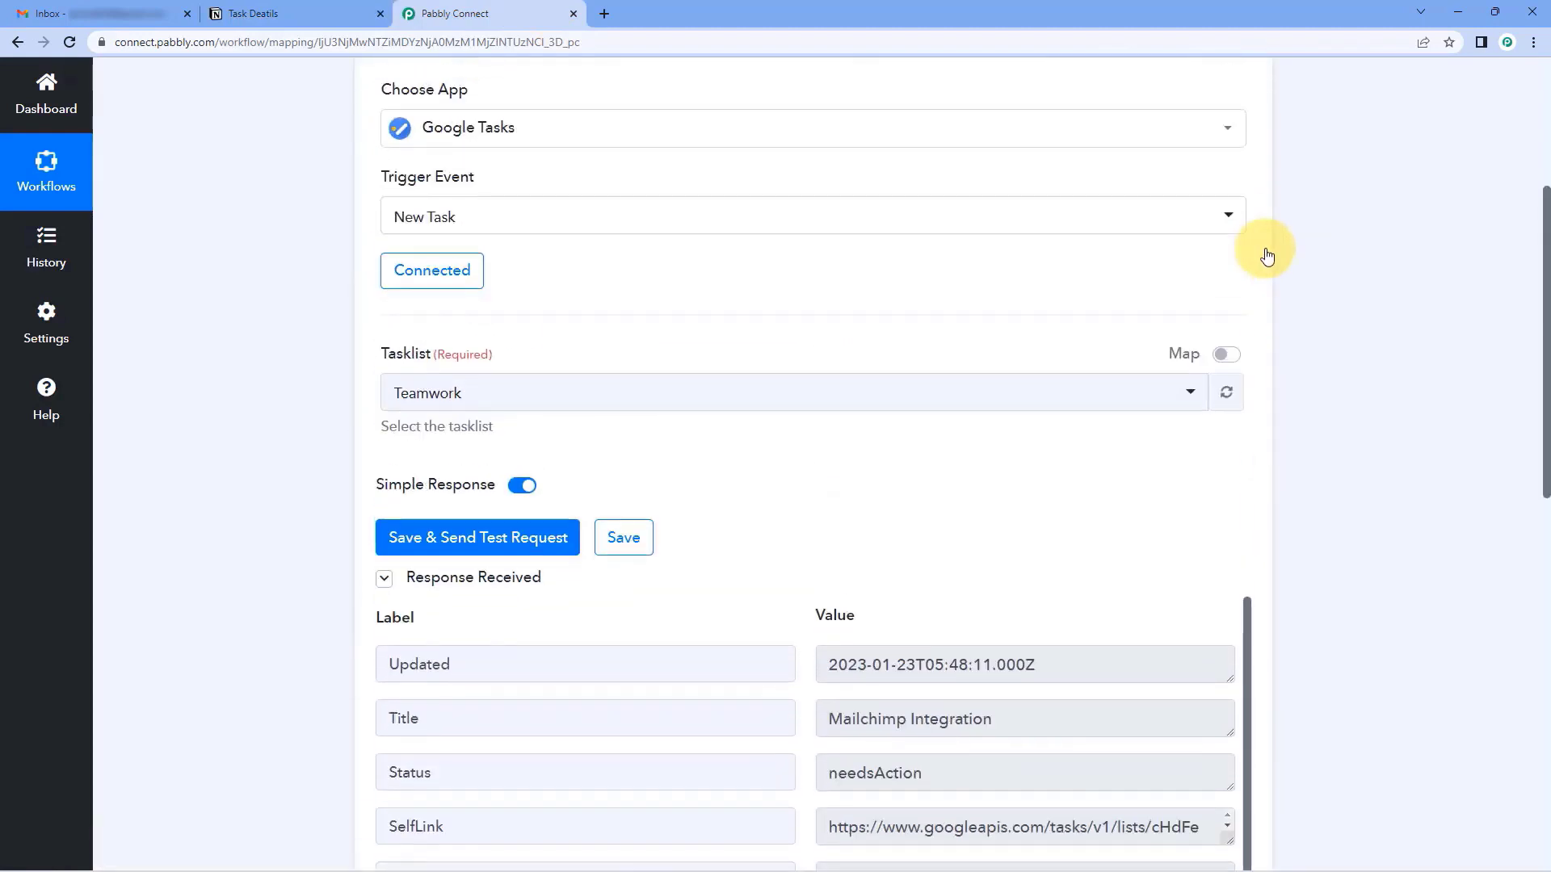
{"action": "left_click", "coordinate": [1257, 317]}
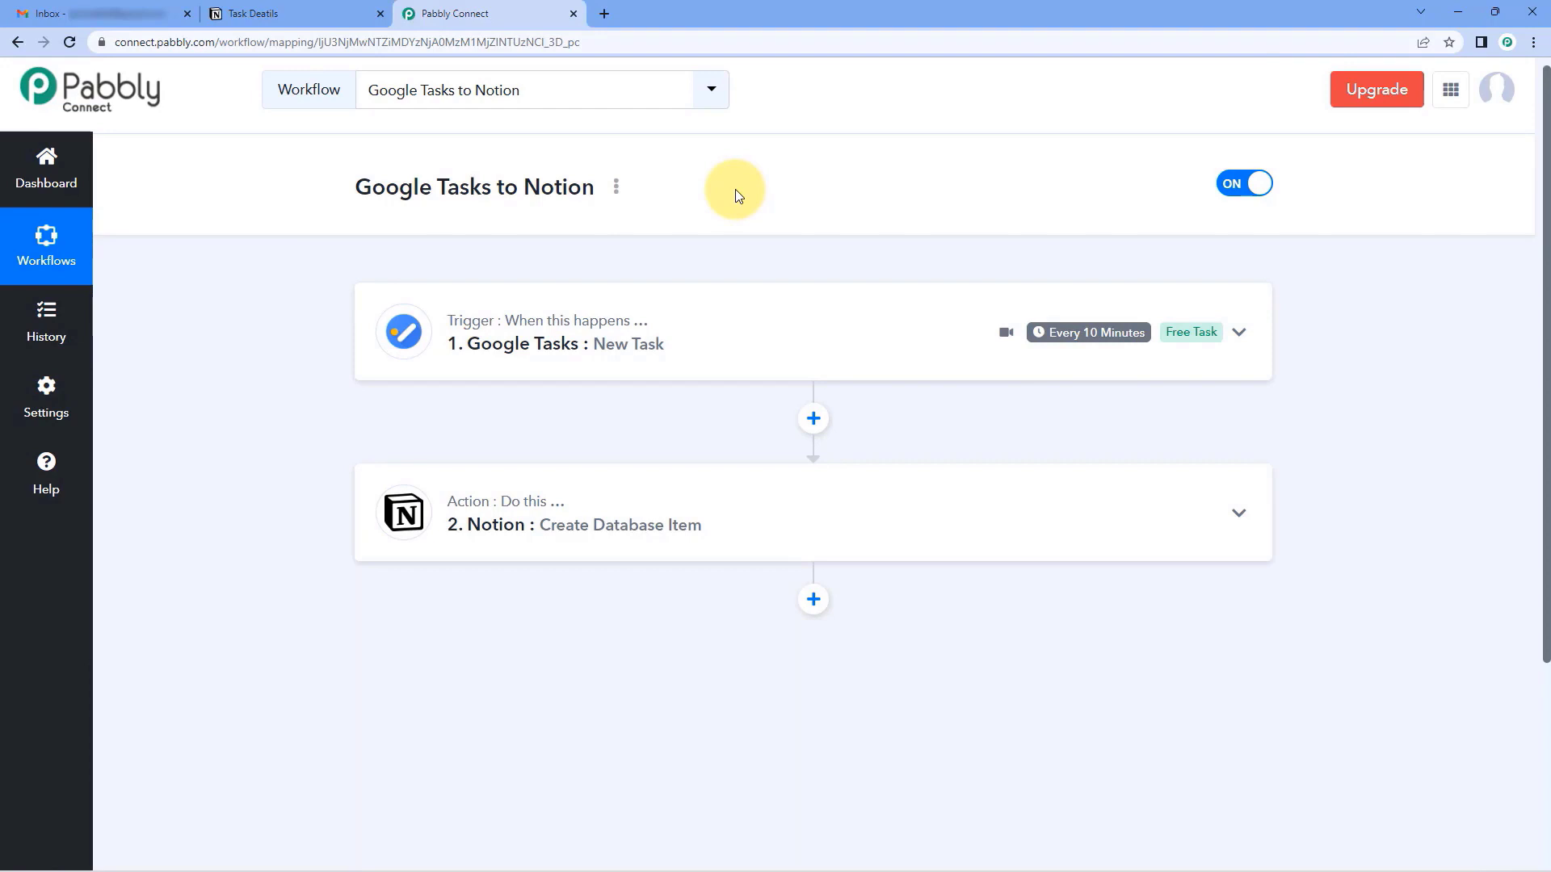
Switch to Gmail and add a task titled "Real-Time Test" to the Teamwork task list.
{"action": "left_click", "coordinate": [40, 13]}
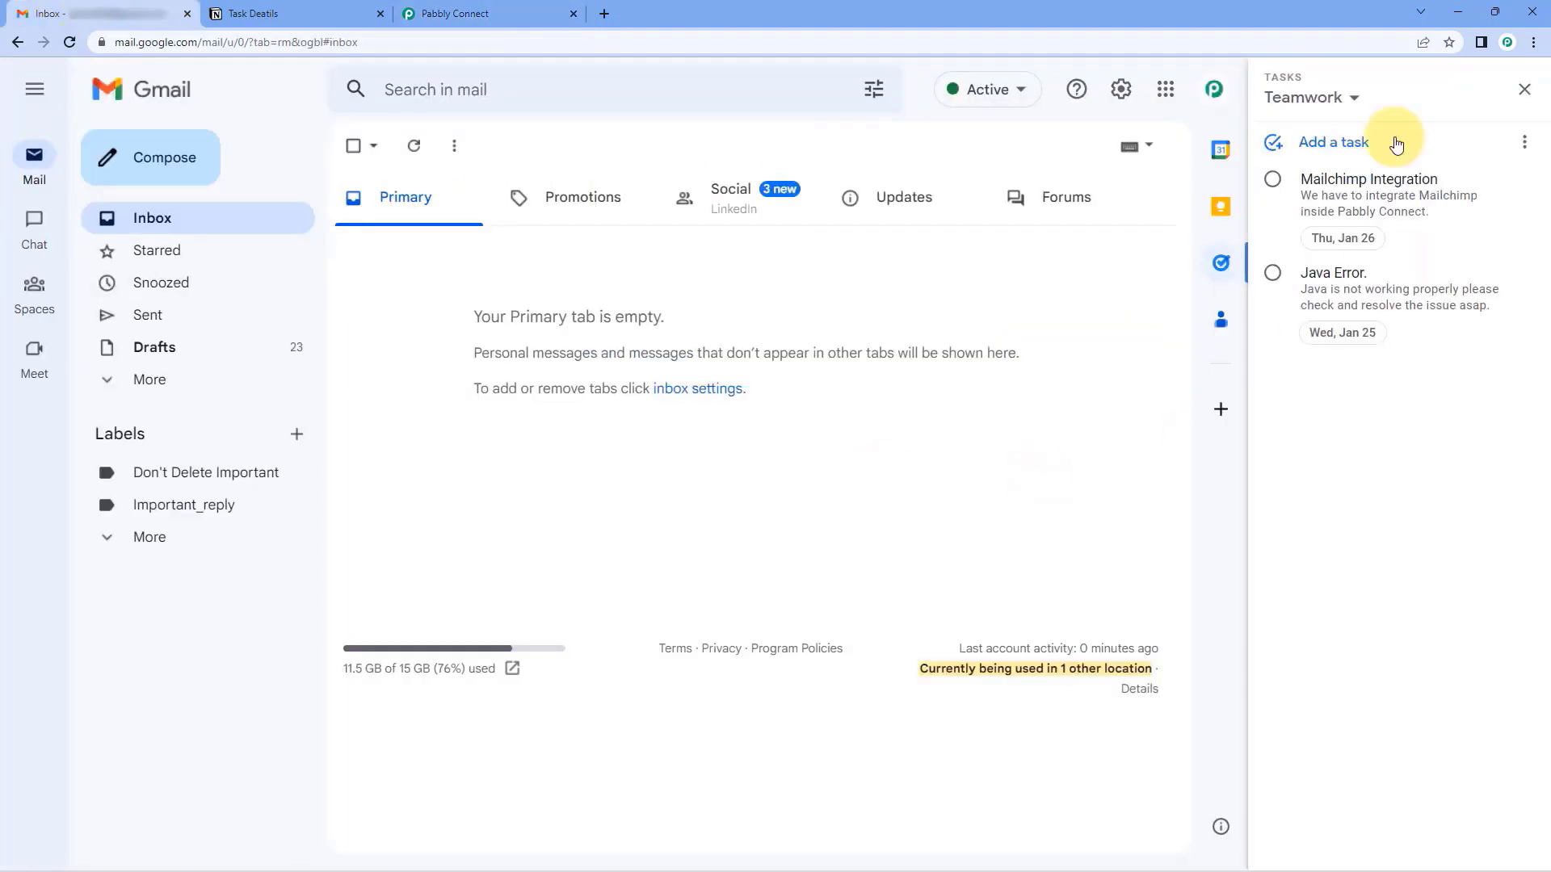
{"action": "left_click", "coordinate": [1350, 144]}
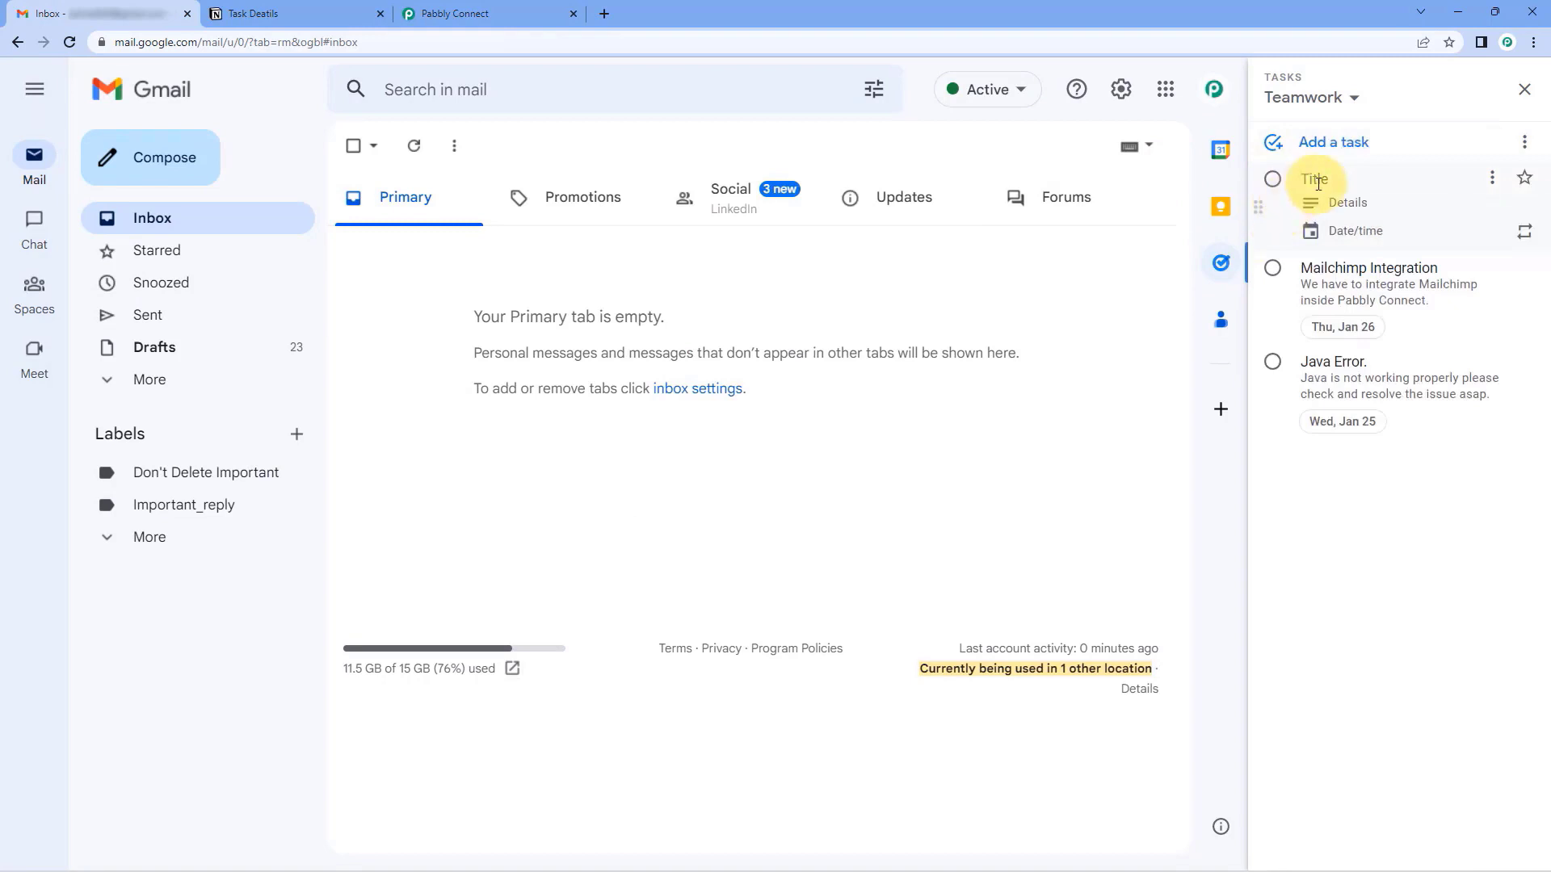
{"action": "type", "text": "Rea"}
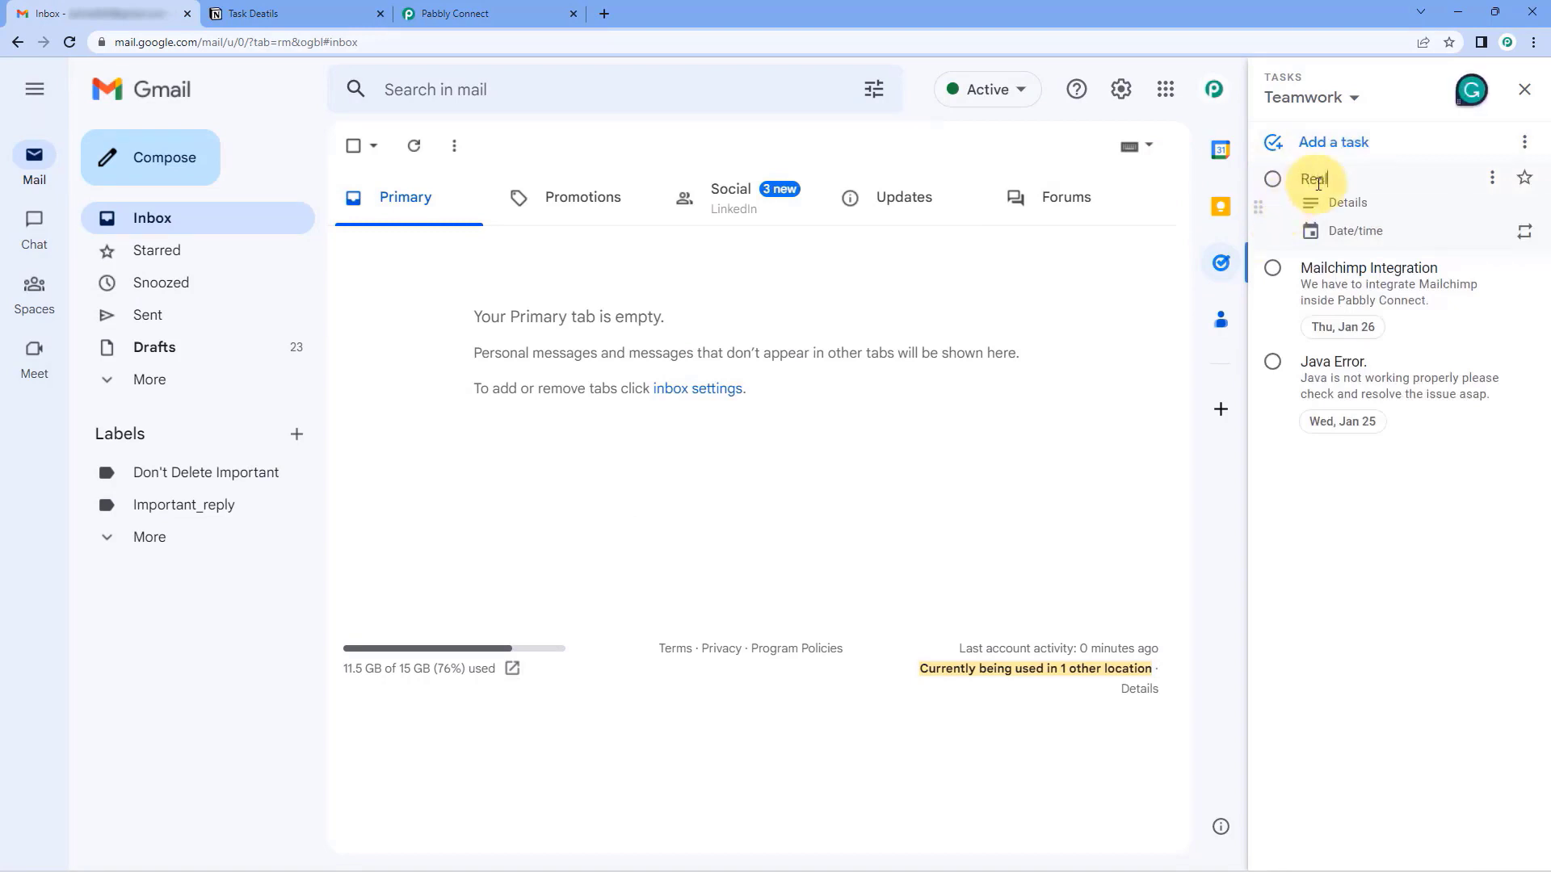
{"action": "type", "text": "l-Time Test"}
Enter "We are just testing this automation in real-time." as the Real-Time Test task's details.
{"action": "left_click", "coordinate": [1341, 202]}
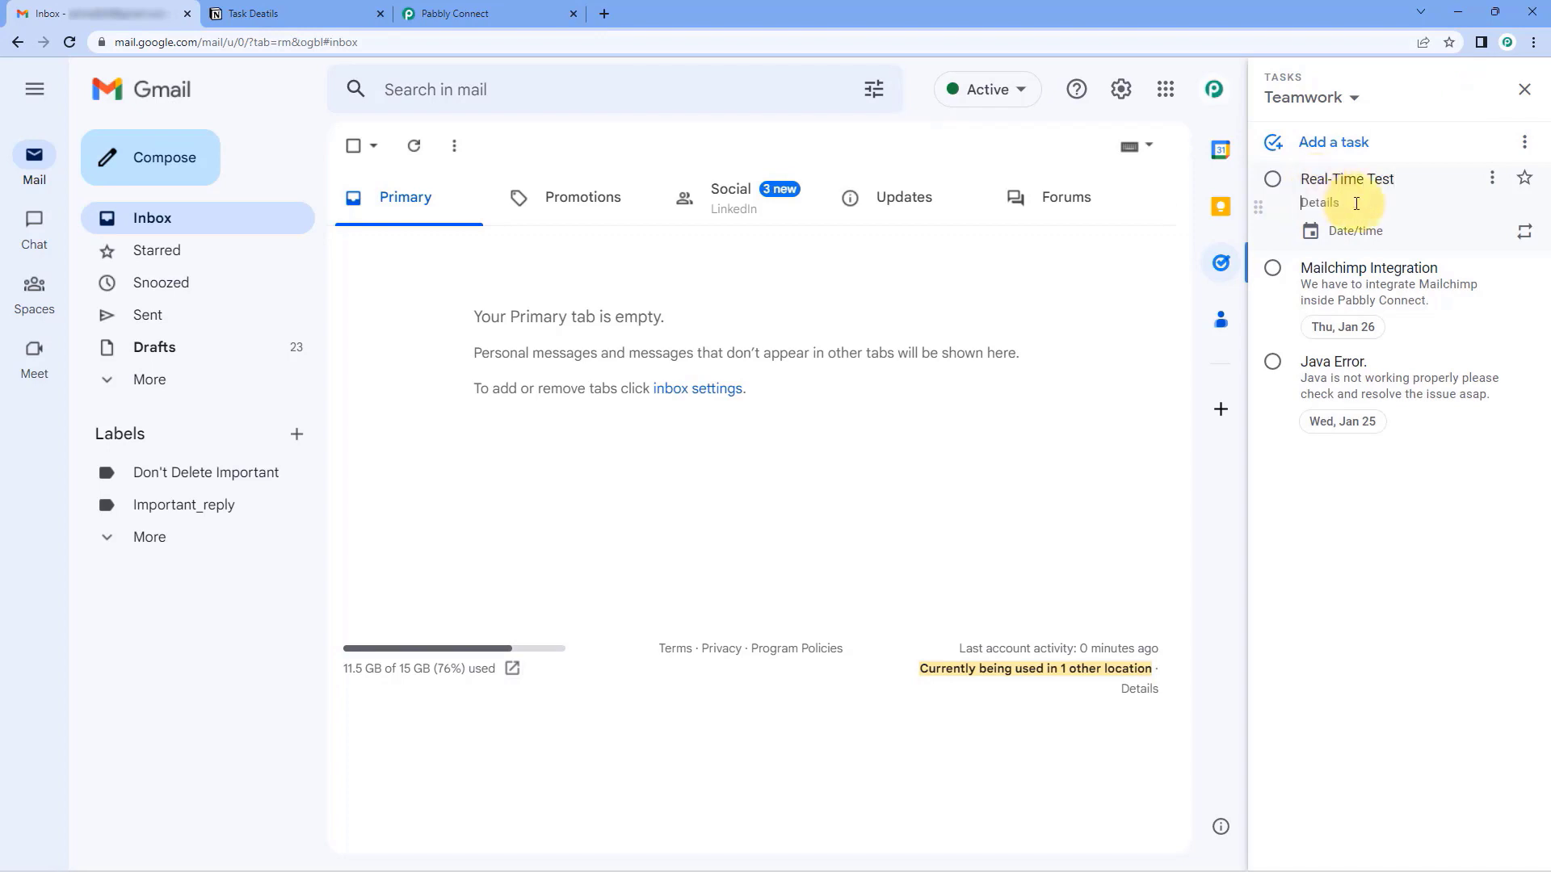
{"action": "type", "text": "We are"}
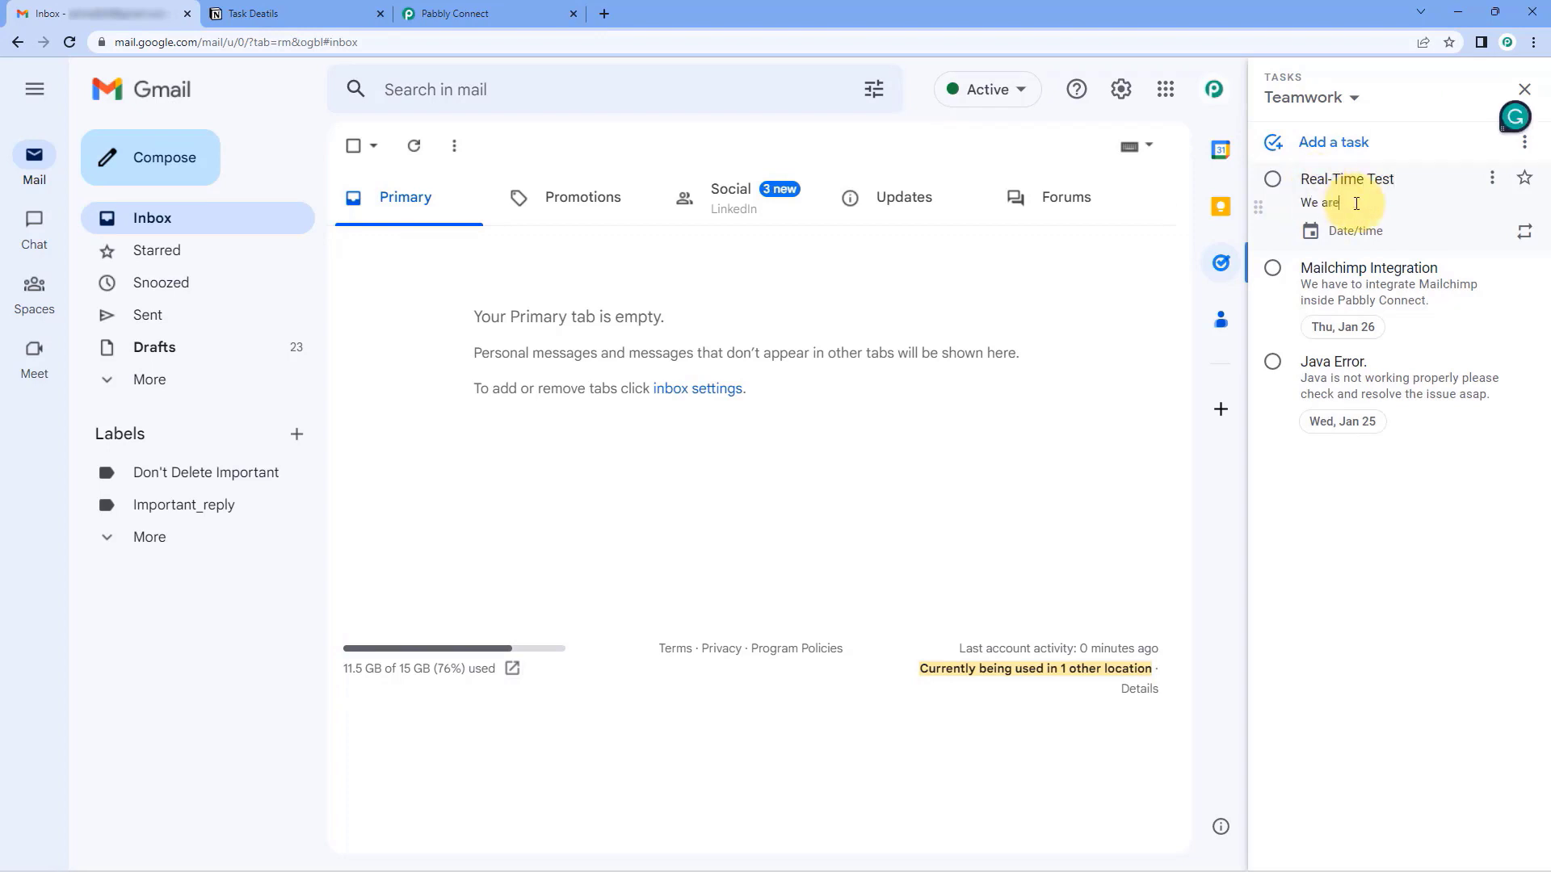
{"action": "type", "text": " just testing this automation in rea"}
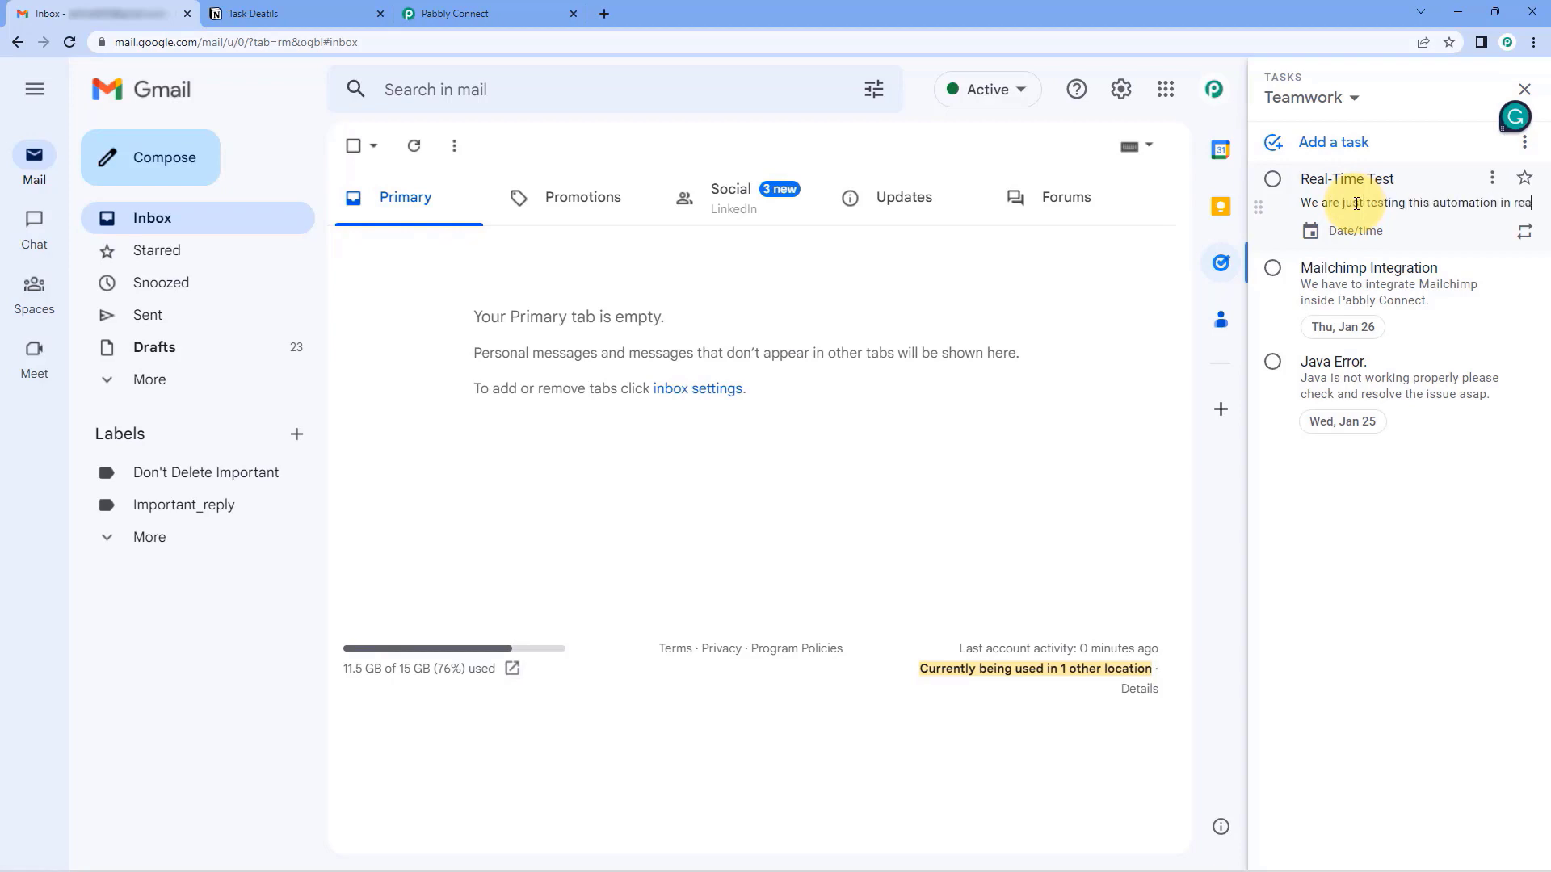
{"action": "type", "text": "l-time."}
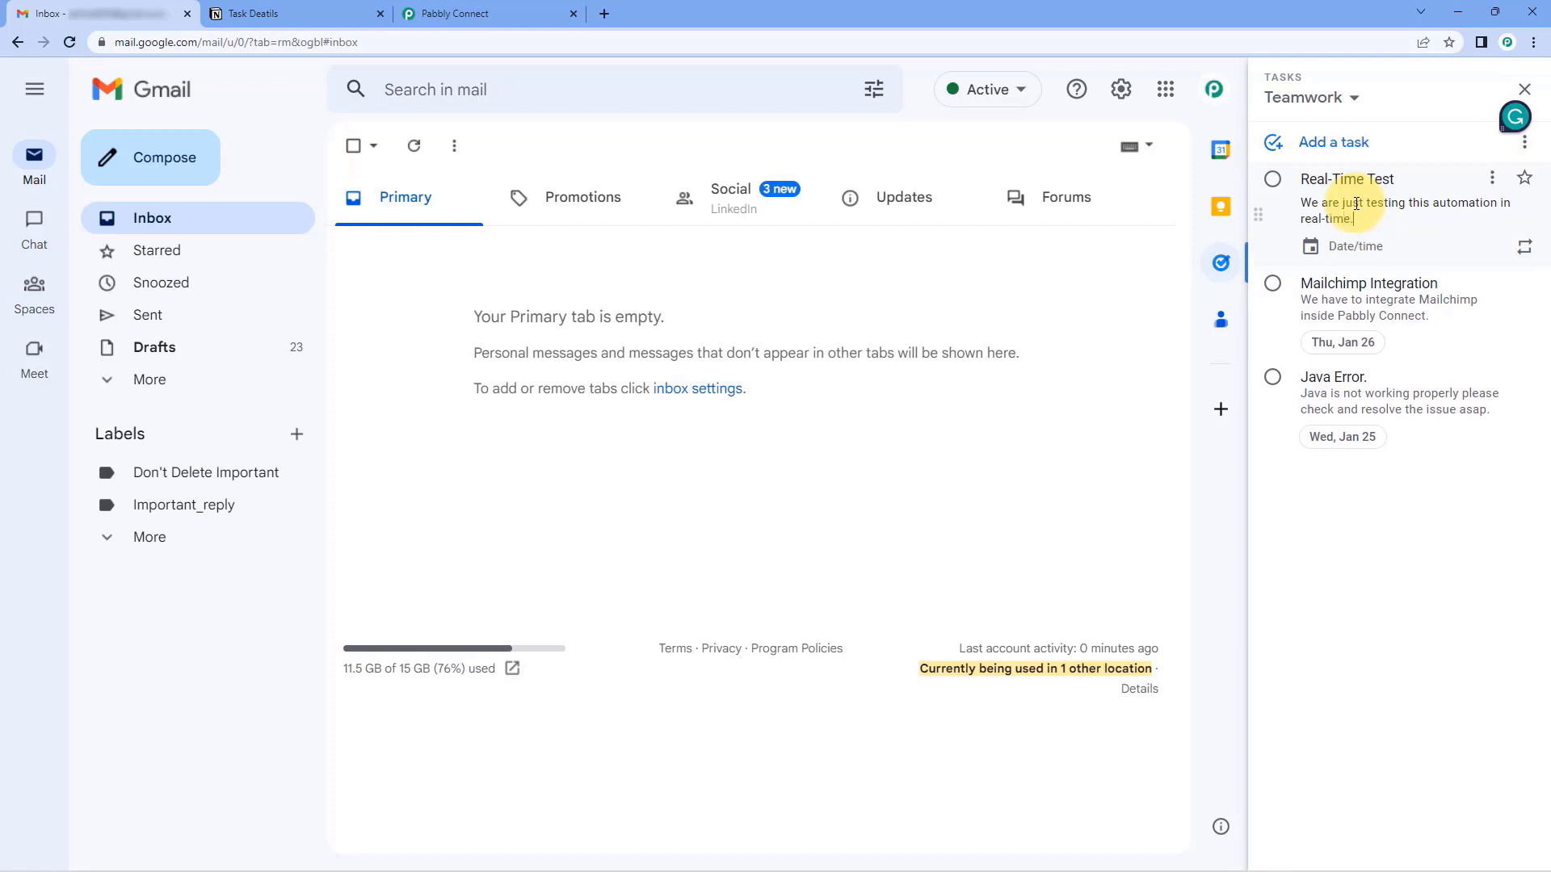
Set the Real-Time Test task's due date to January 24, 2023 and finish editing the task.
{"action": "left_click", "coordinate": [1356, 246]}
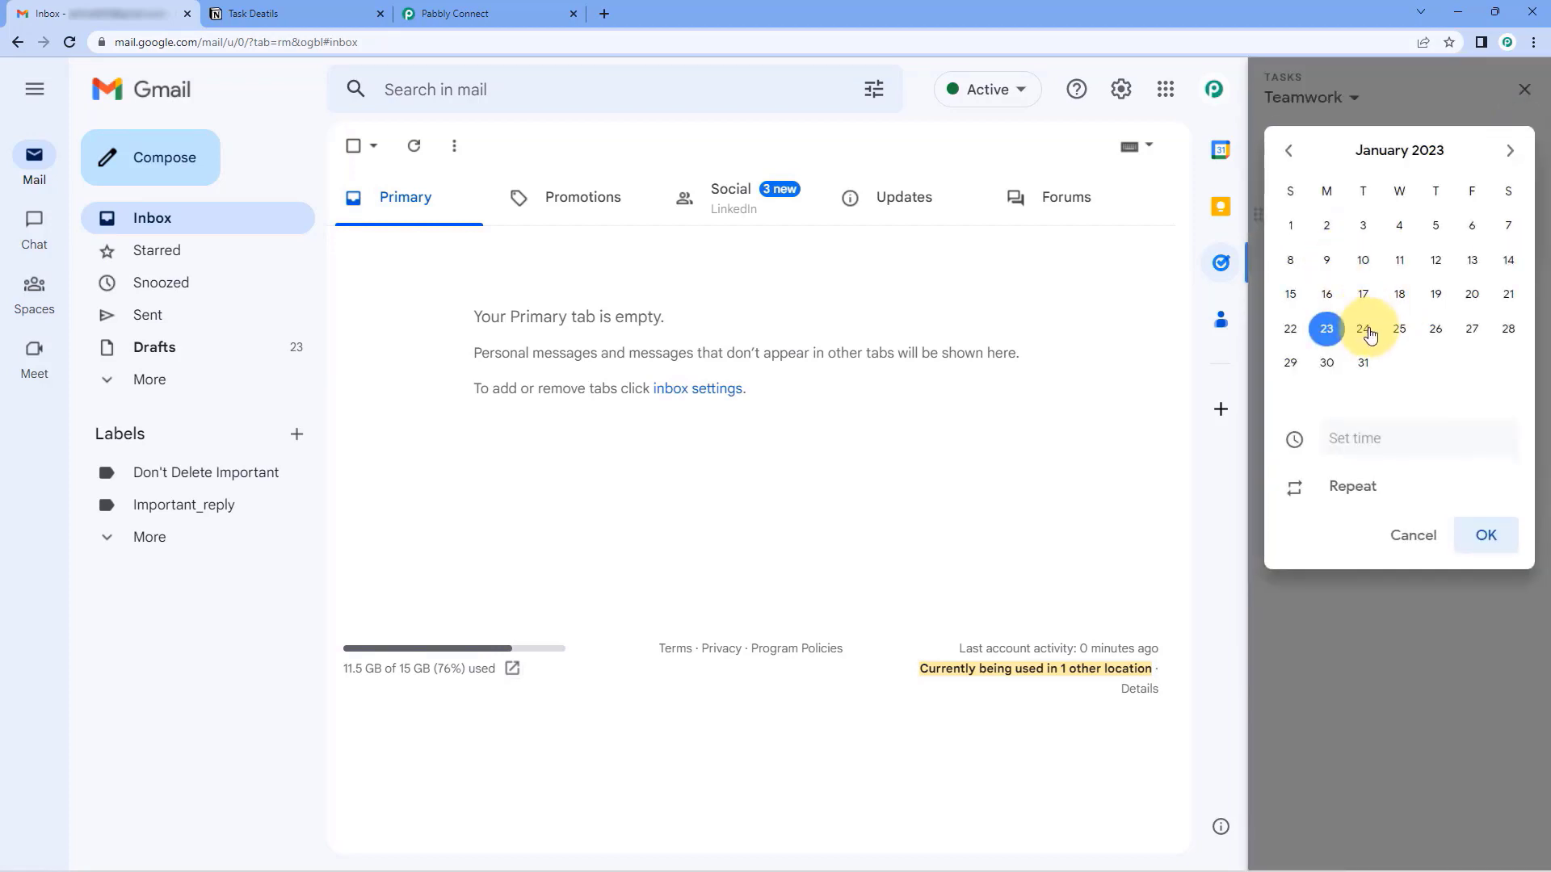
{"action": "left_click", "coordinate": [1365, 330]}
{"action": "left_click", "coordinate": [1493, 537]}
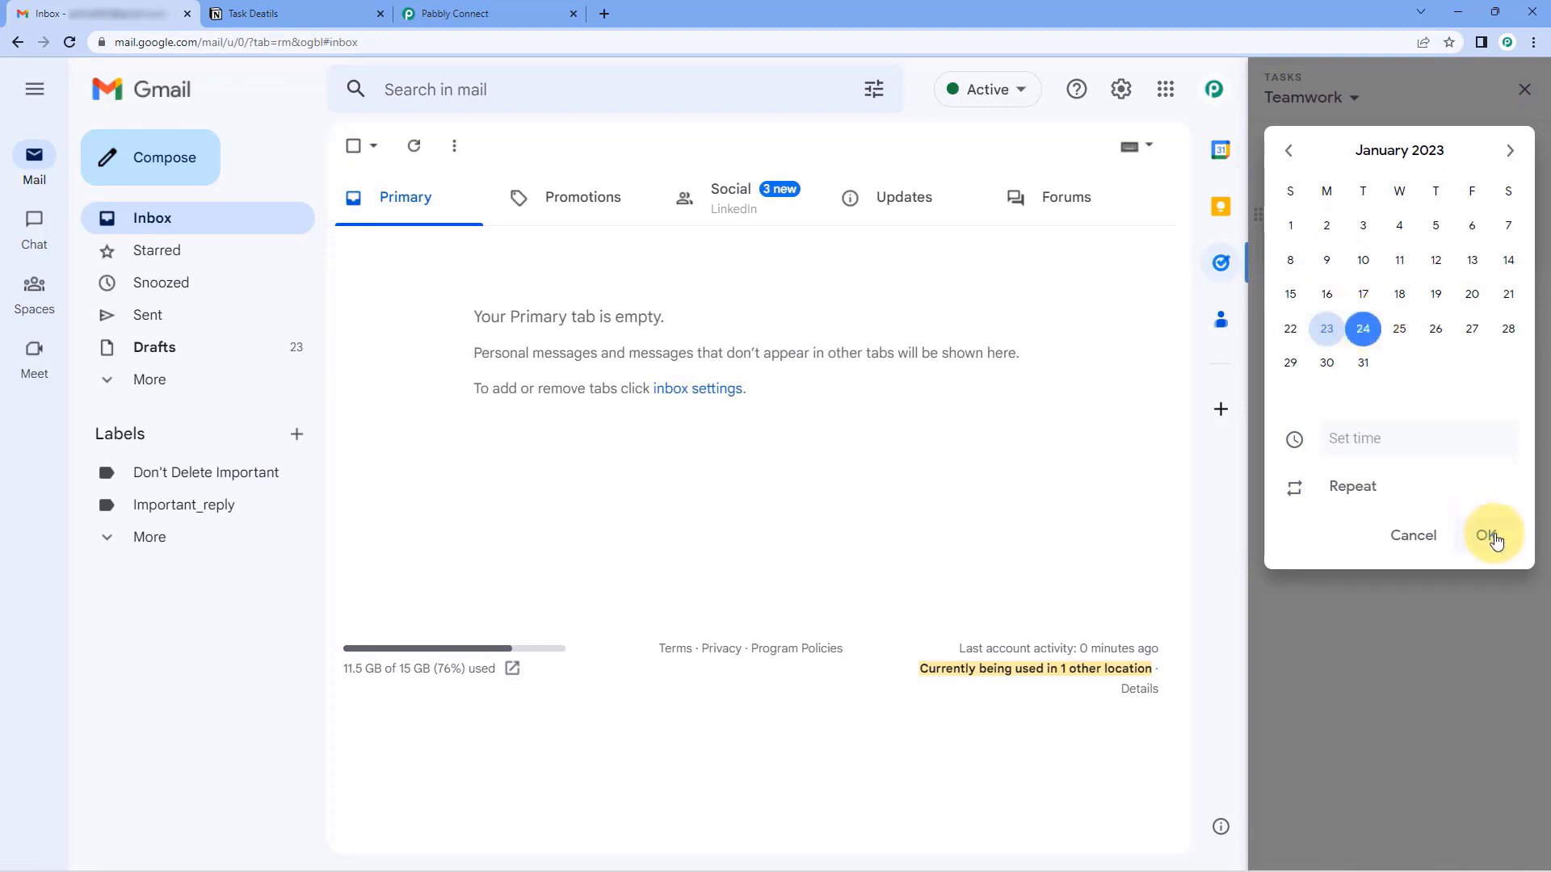
{"action": "left_click", "coordinate": [1401, 557]}
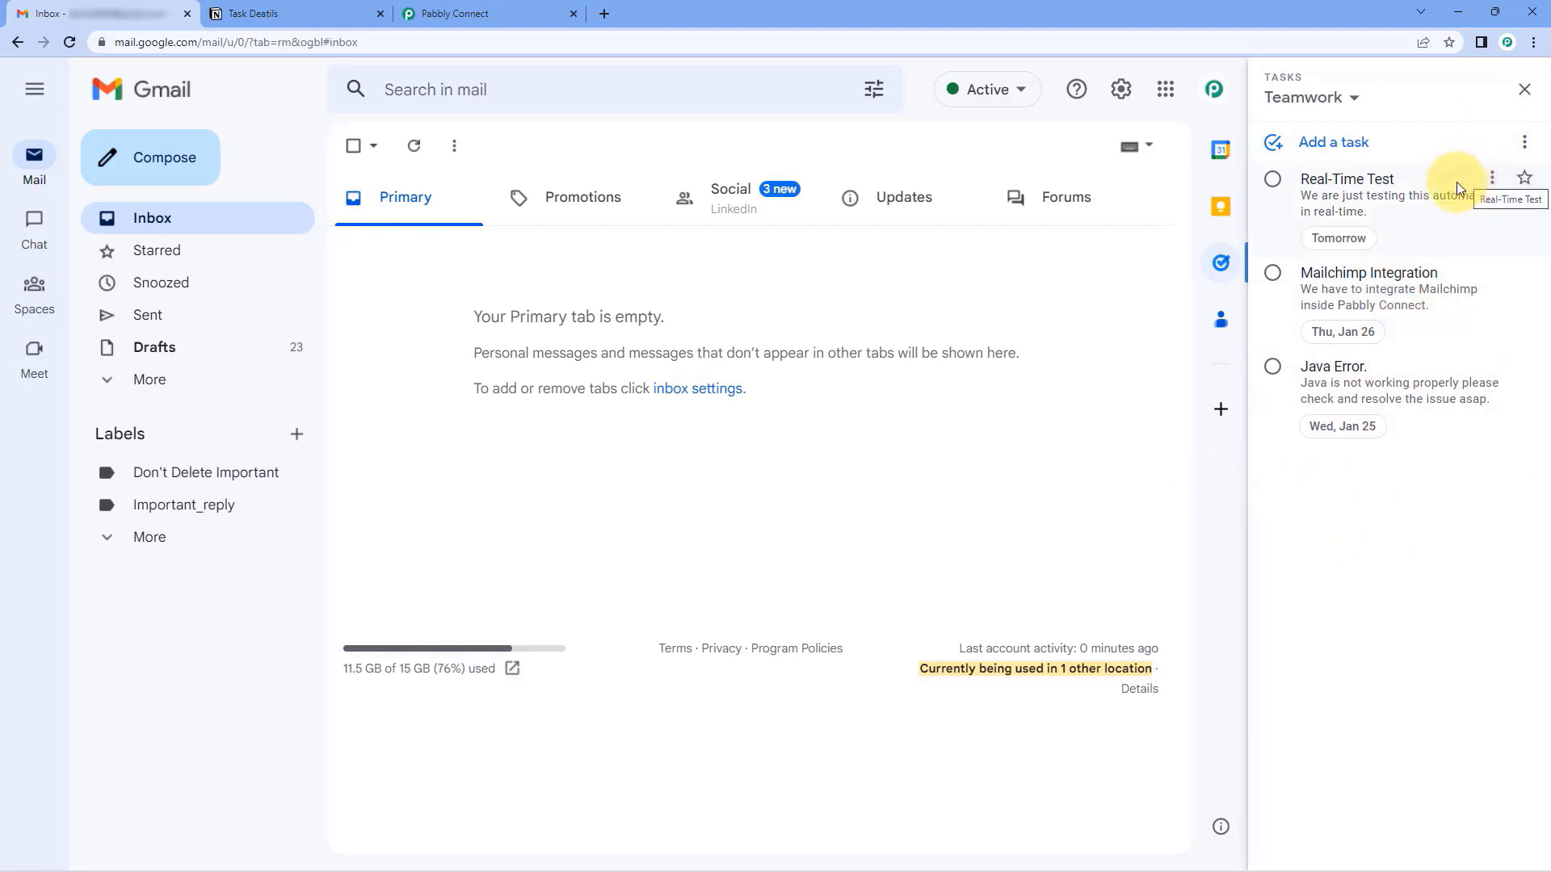
Compare the Real-Time Test row in Notion's Task Deatils table with the Google Tasks entry, and return to the Pabbly Connect workflow.
{"action": "left_click", "coordinate": [547, 11]}
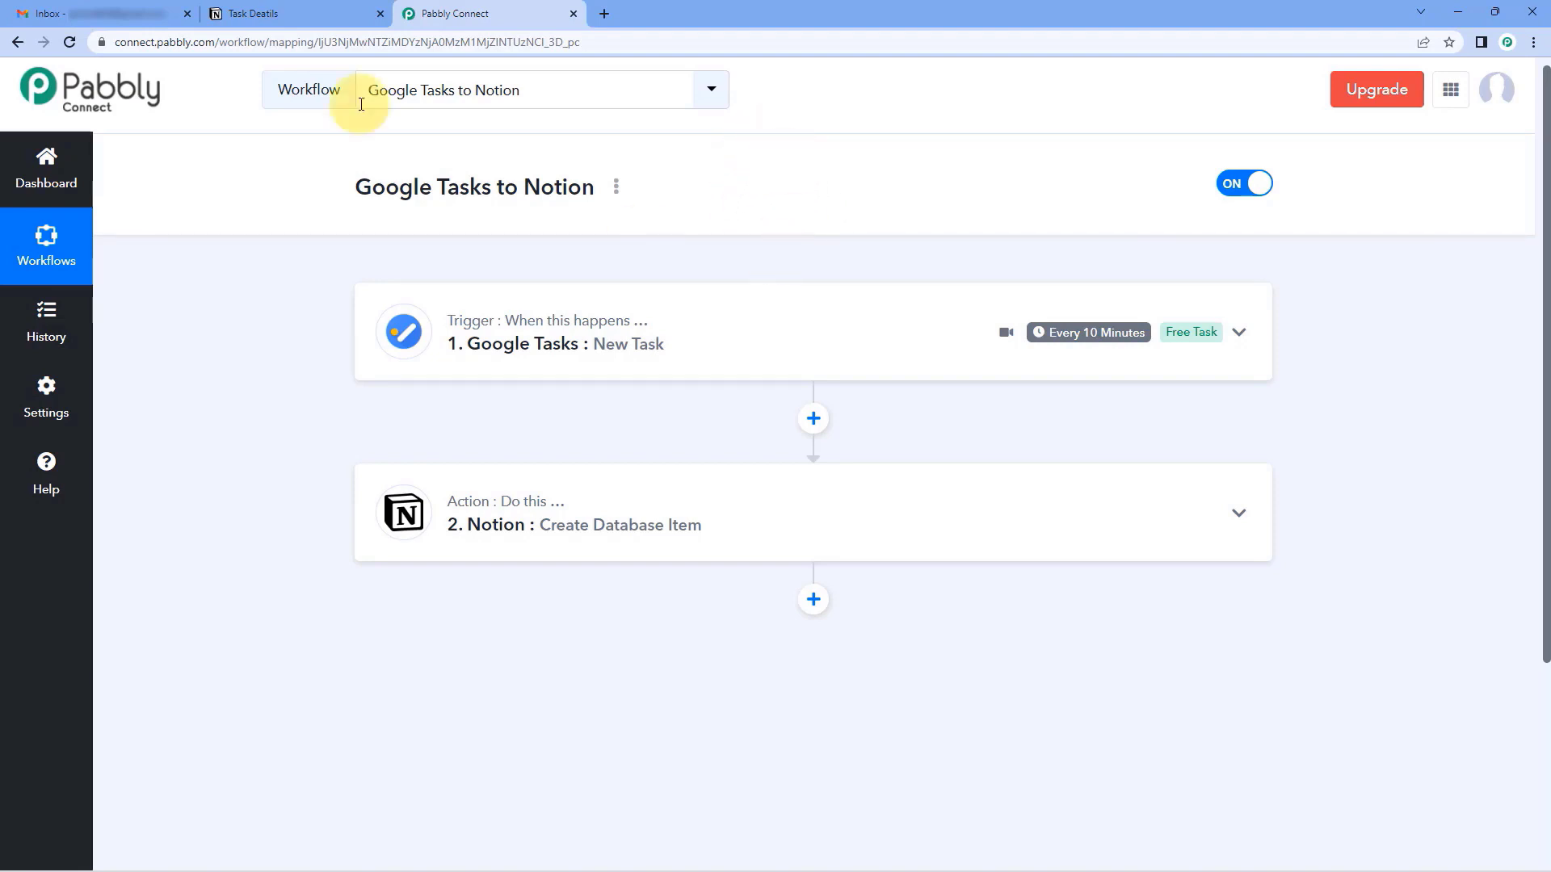
{"action": "left_click", "coordinate": [250, 13]}
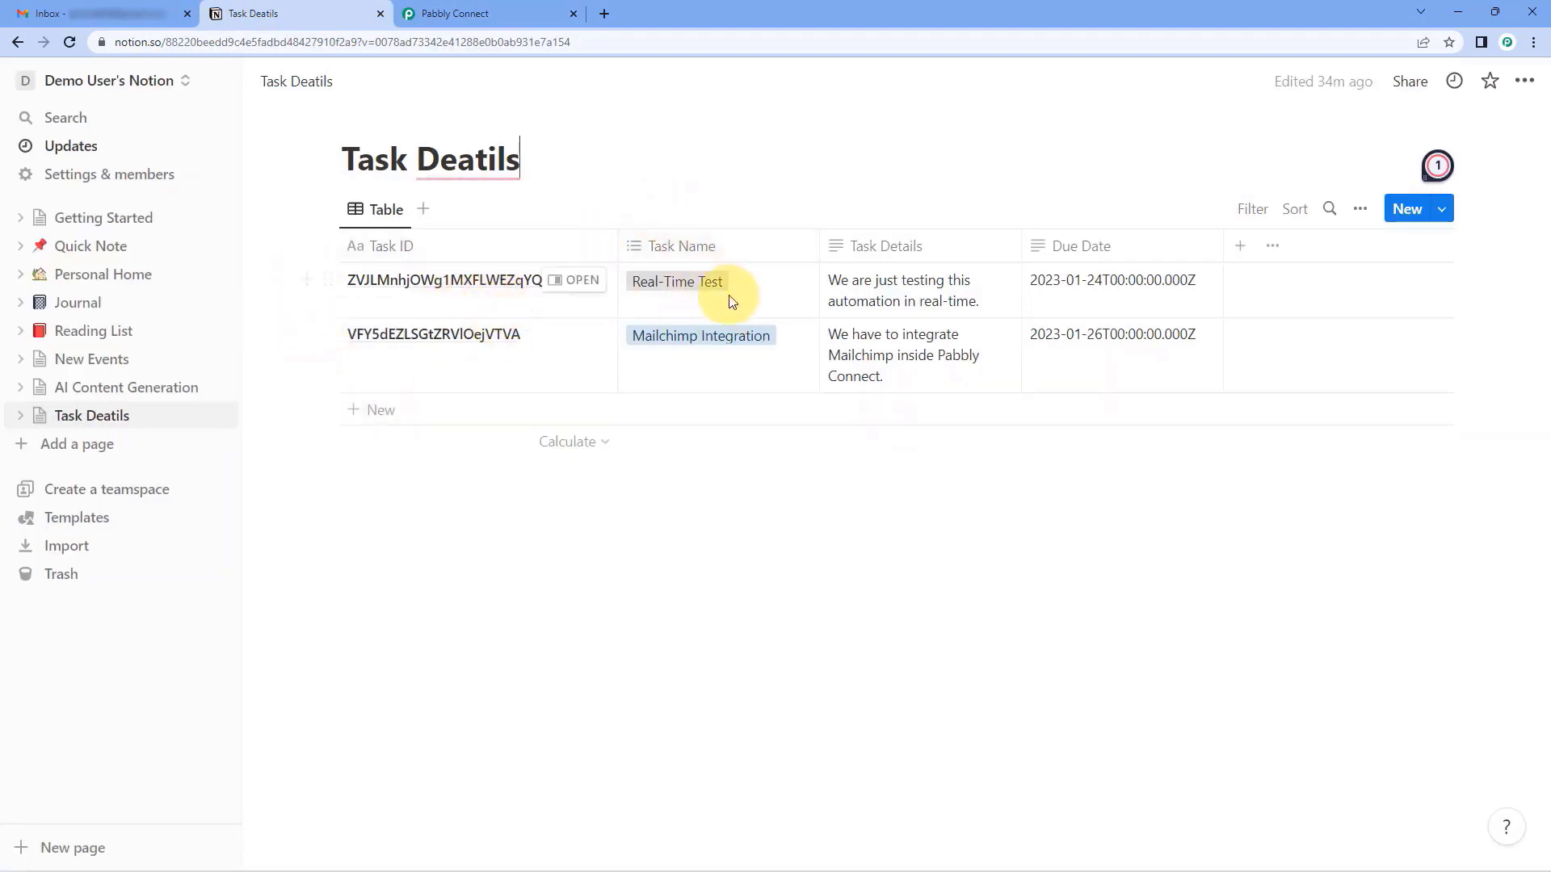
{"action": "left_click", "coordinate": [121, 13]}
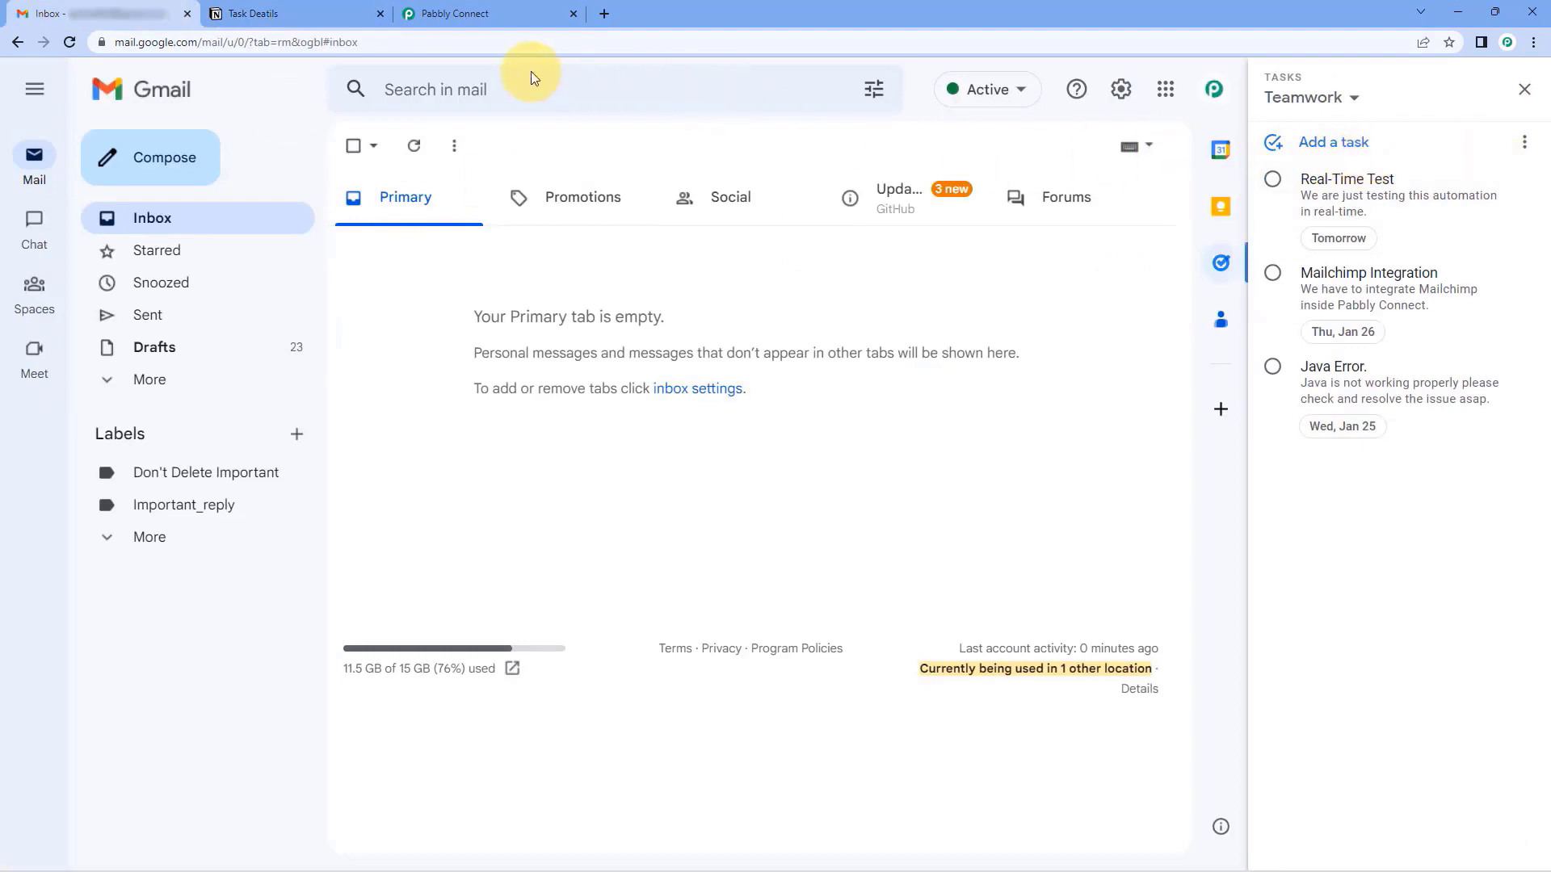
{"action": "left_click", "coordinate": [319, 13]}
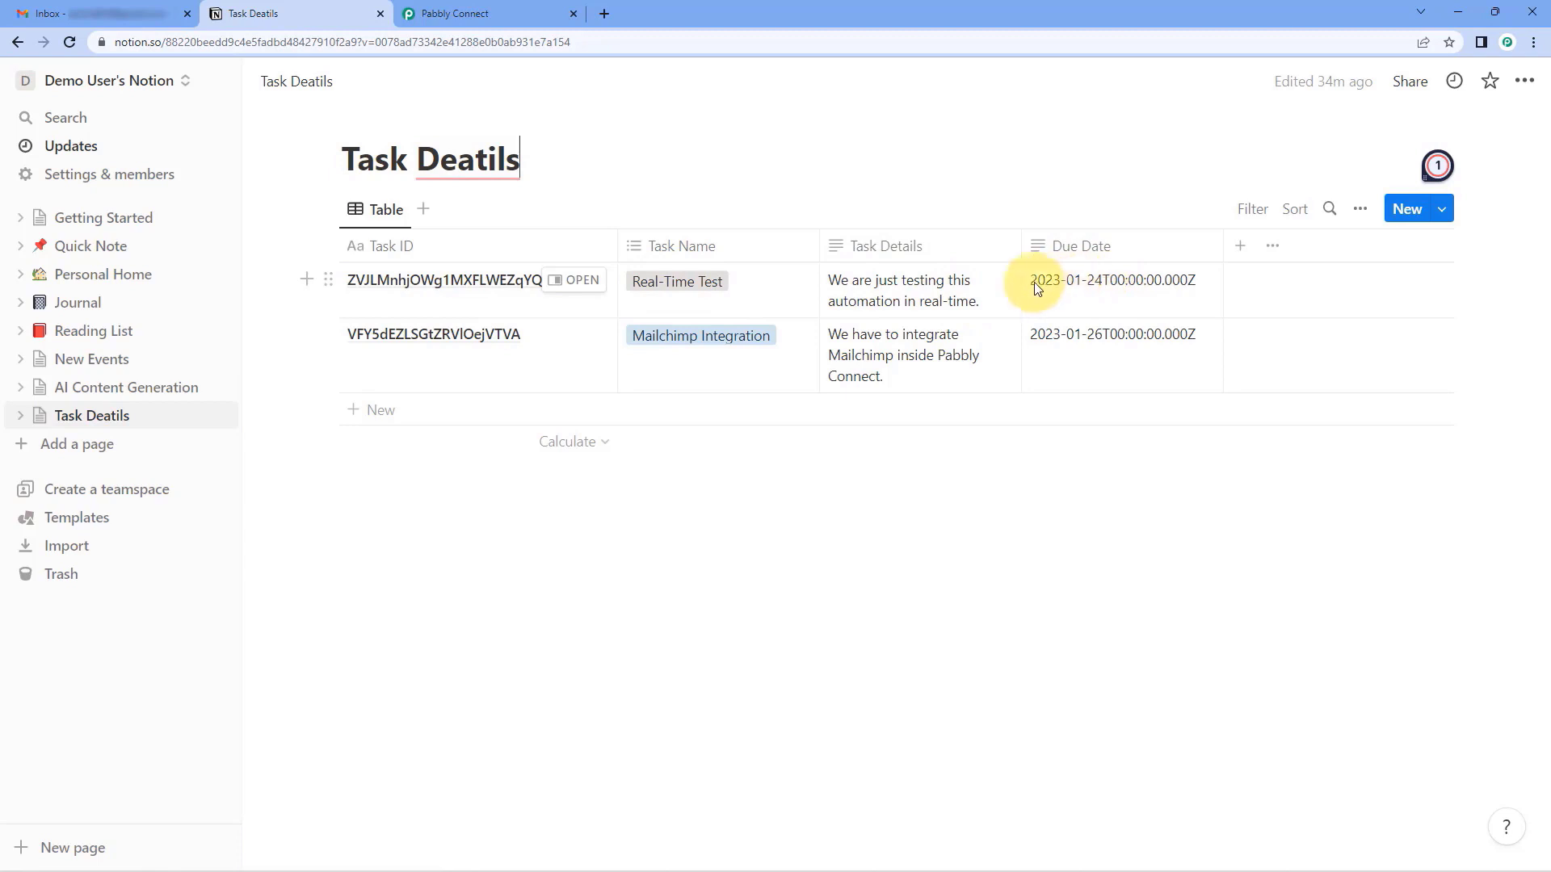
{"action": "left_click", "coordinate": [443, 13]}
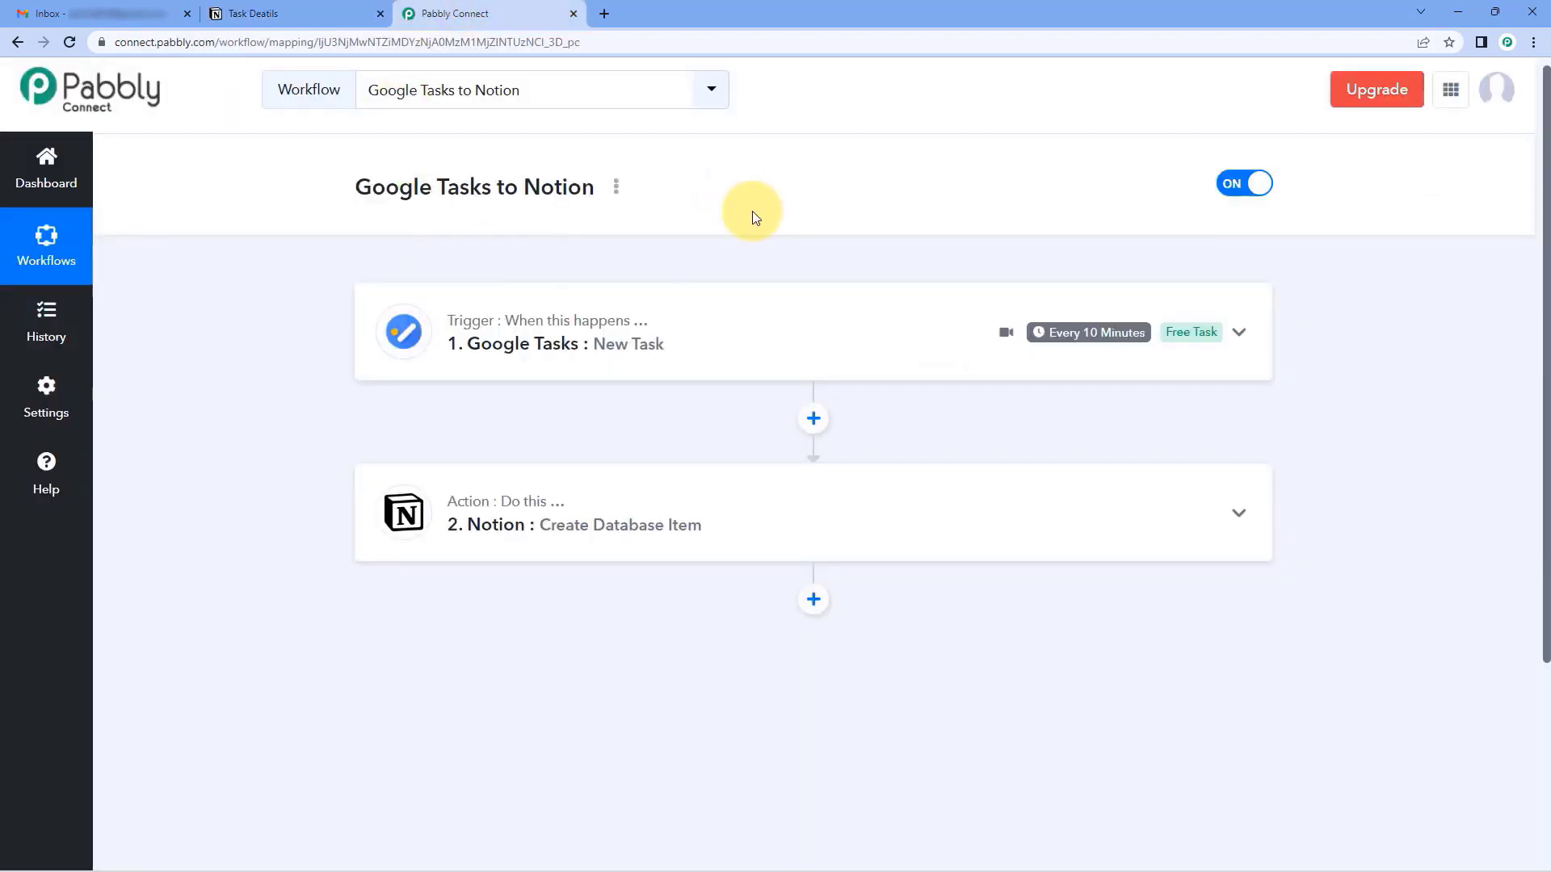
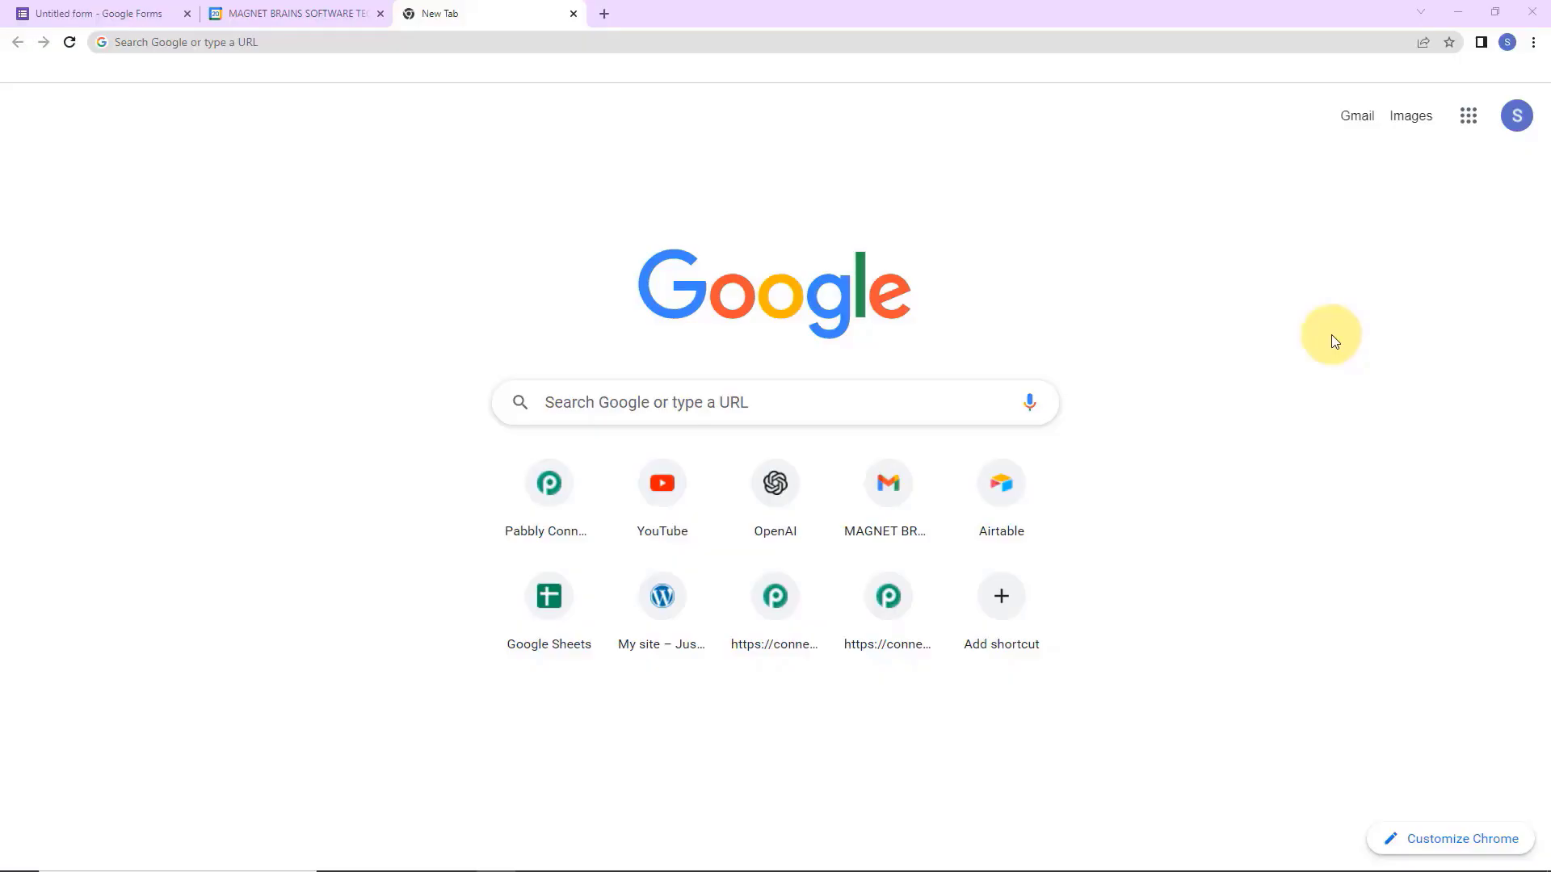
Go to the Pabbly Connect website, sign in and access the Pabbly Connect dashboard.
{"action": "left_click", "coordinate": [353, 46]}
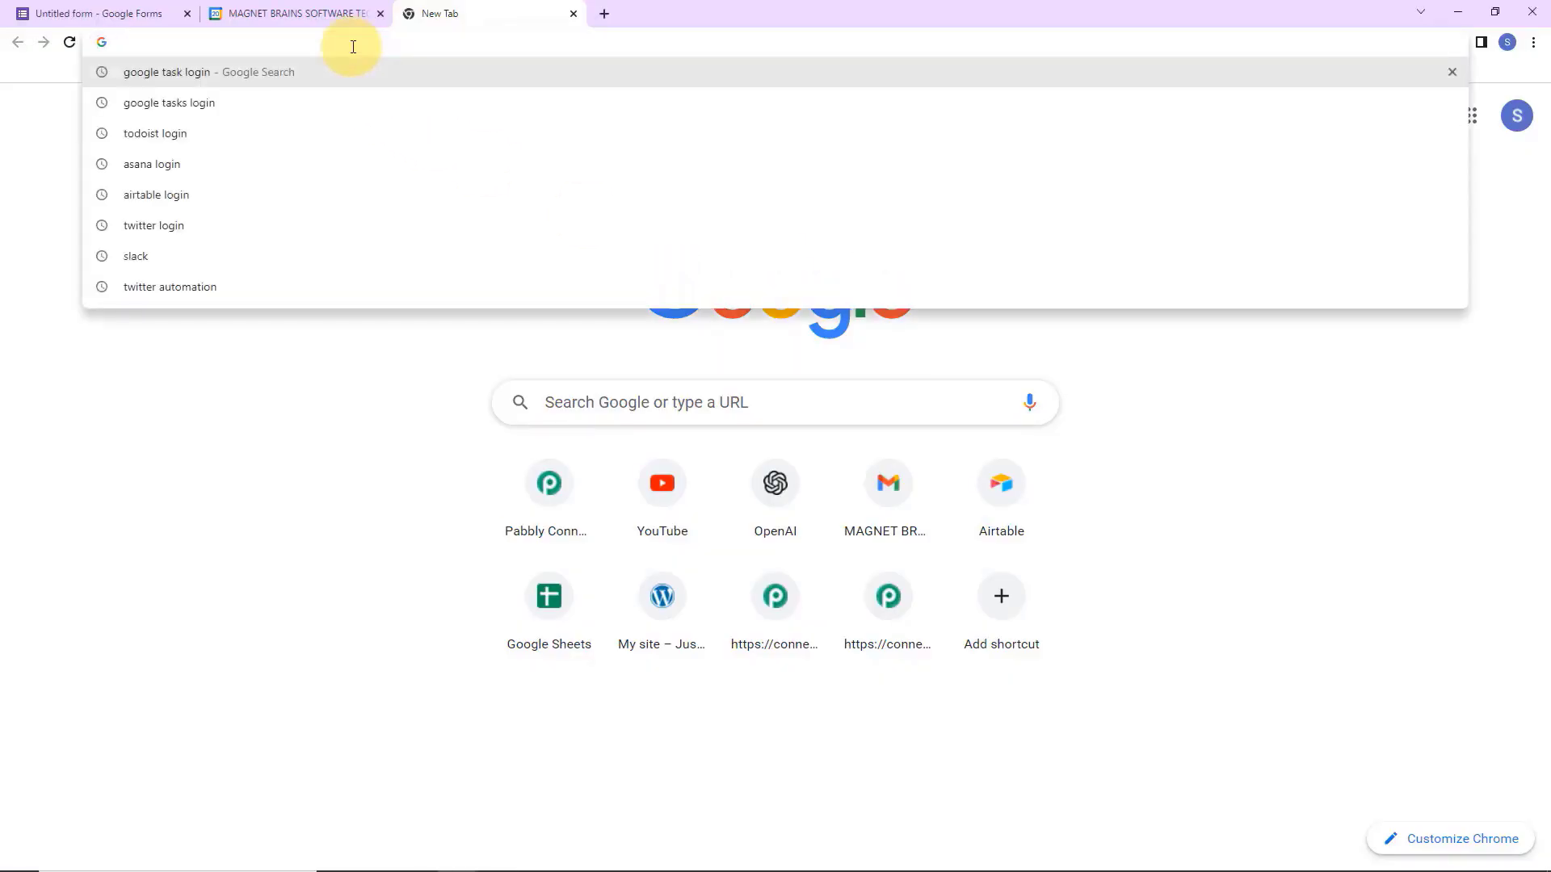
{"action": "type", "text": "p"}
{"action": "key", "text": "Return"}
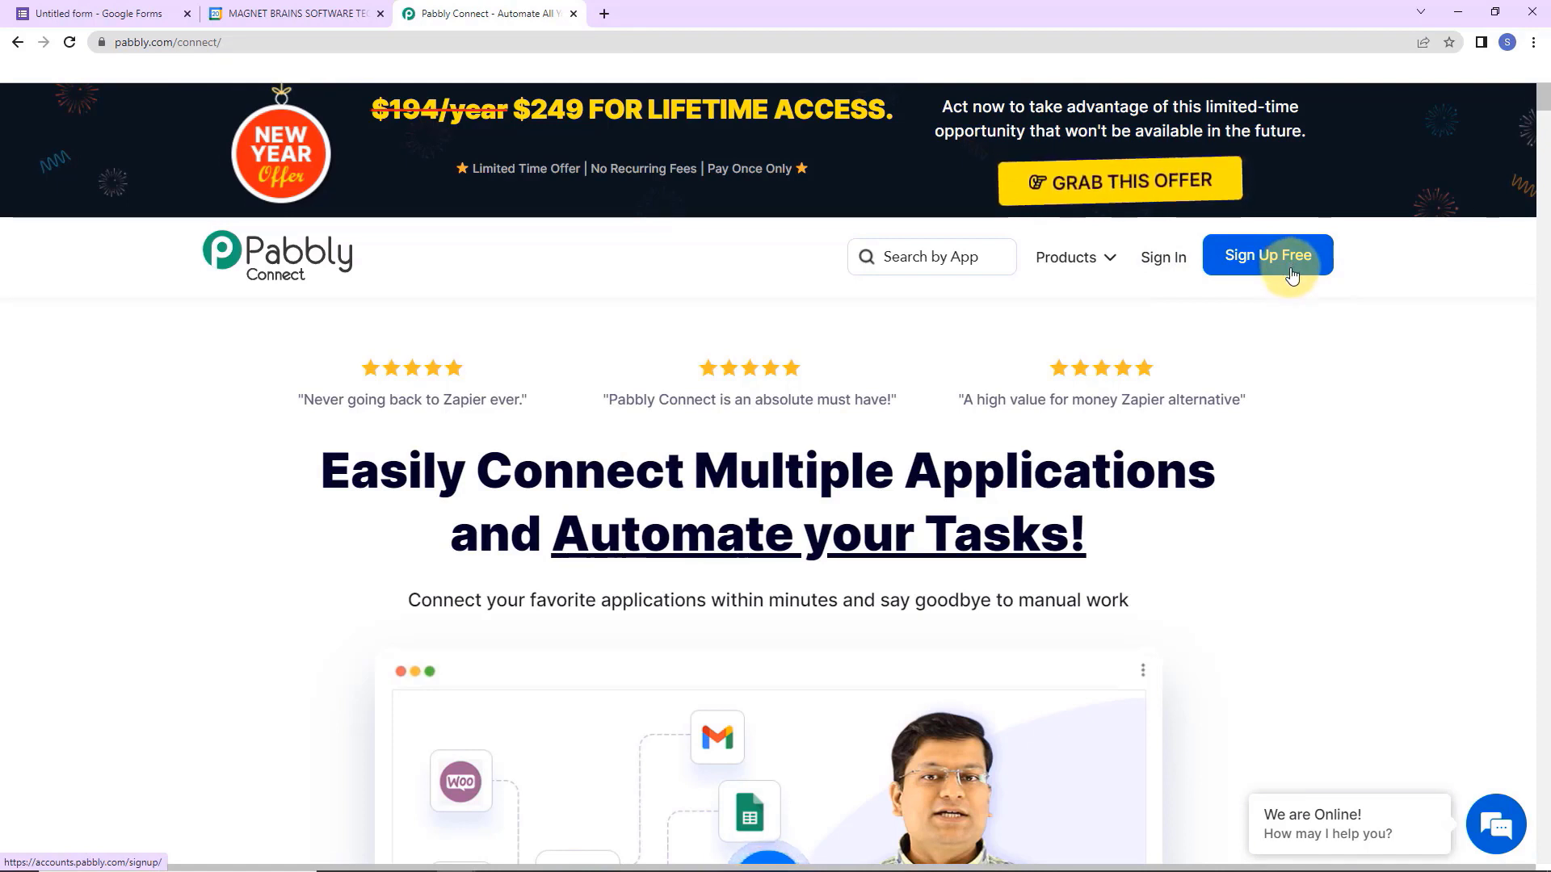
{"action": "left_click", "coordinate": [1163, 257]}
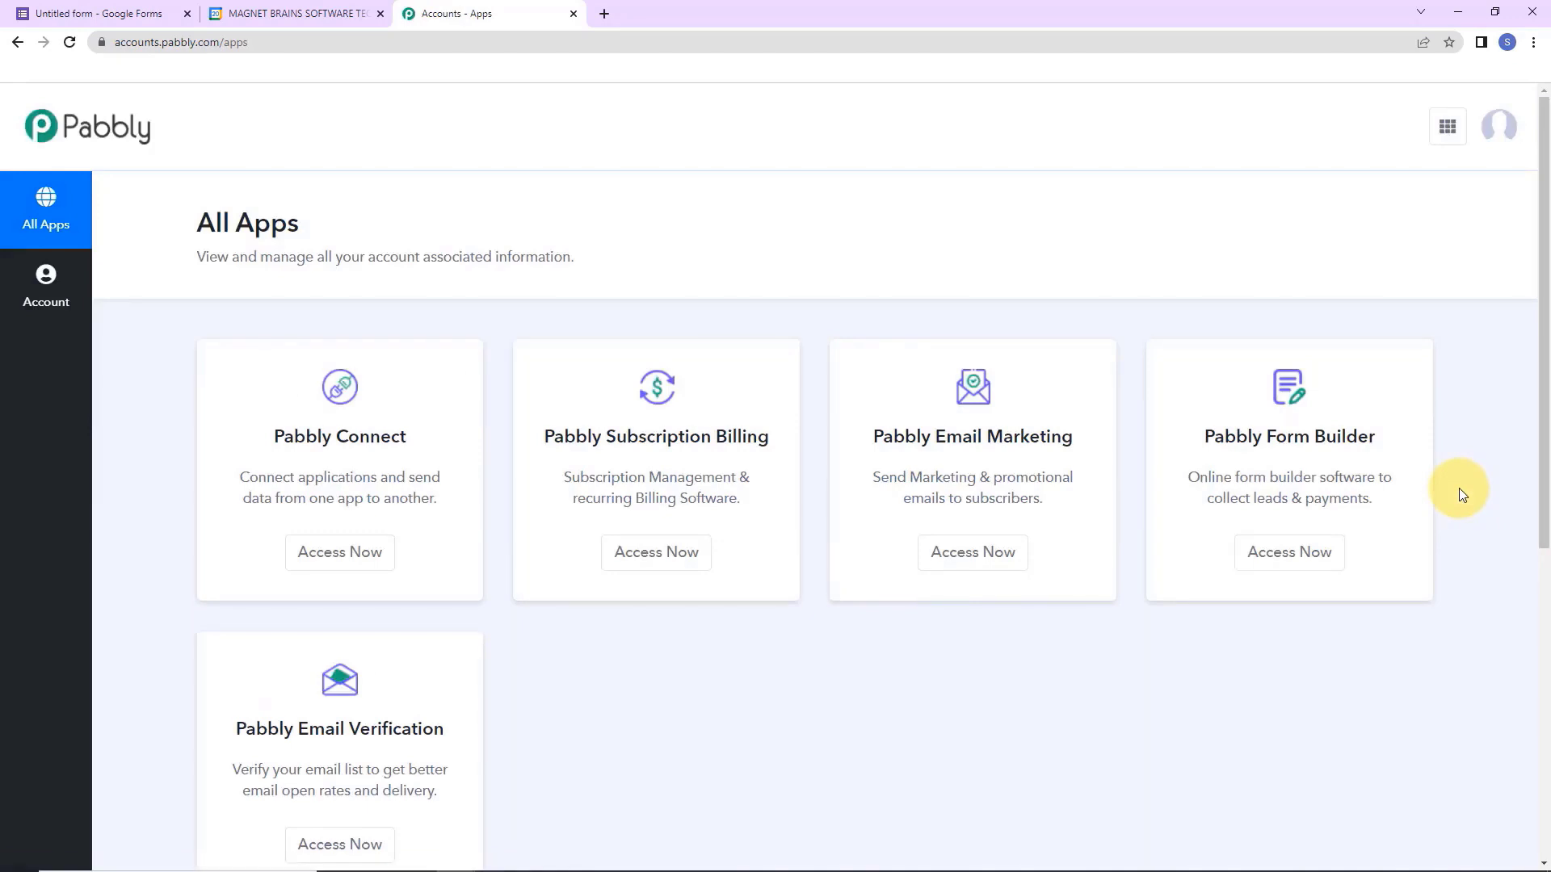
{"action": "left_click", "coordinate": [333, 562]}
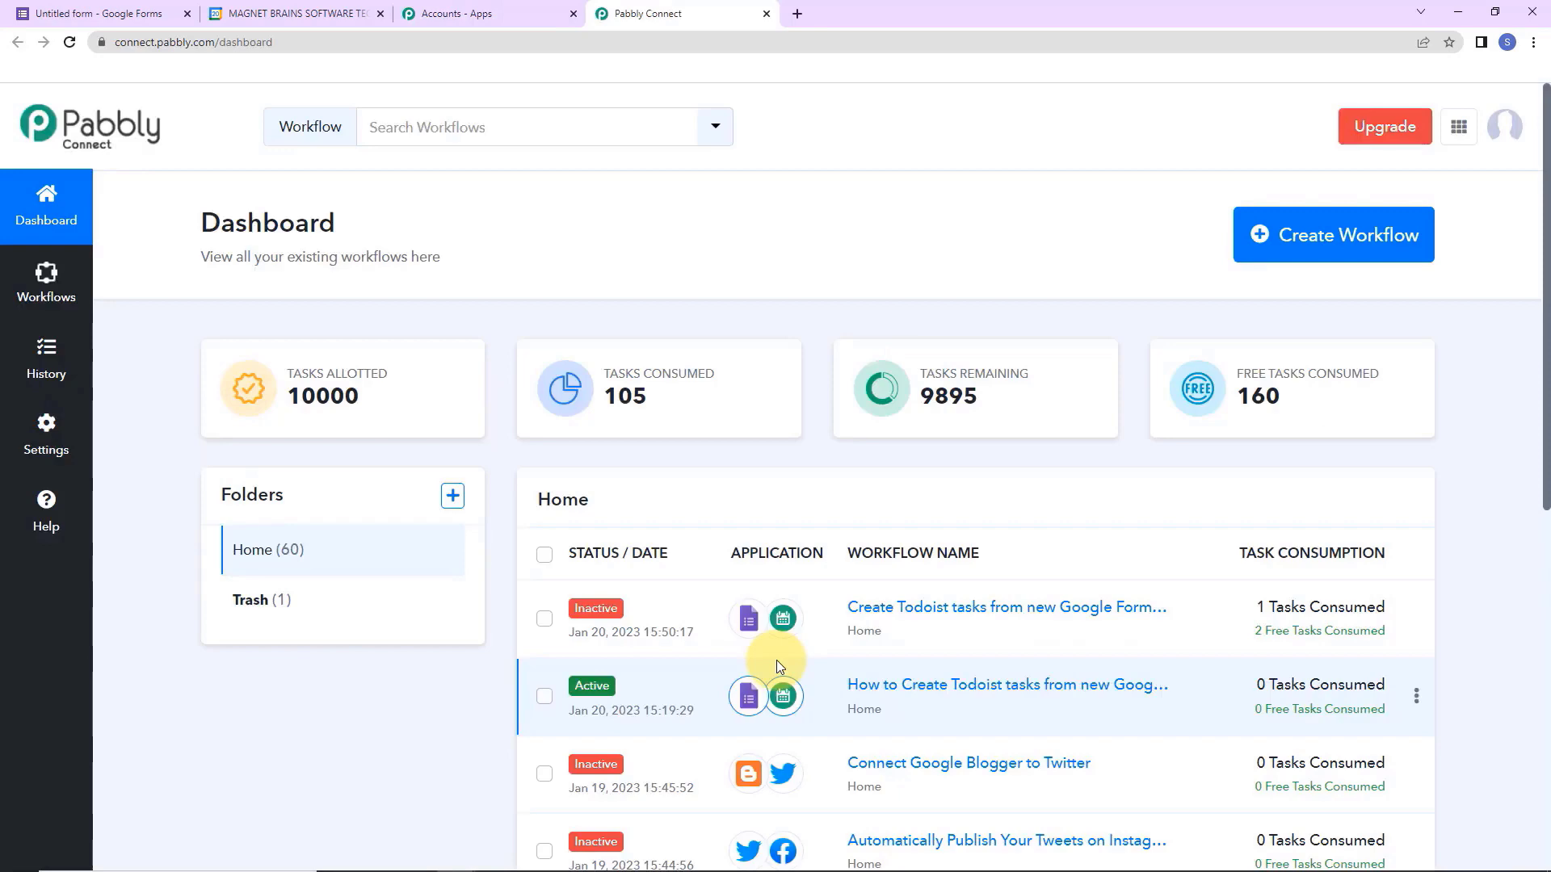
Create a workflow named "Create Google Tasks for new Google Form responses".
{"action": "left_click", "coordinate": [1347, 243]}
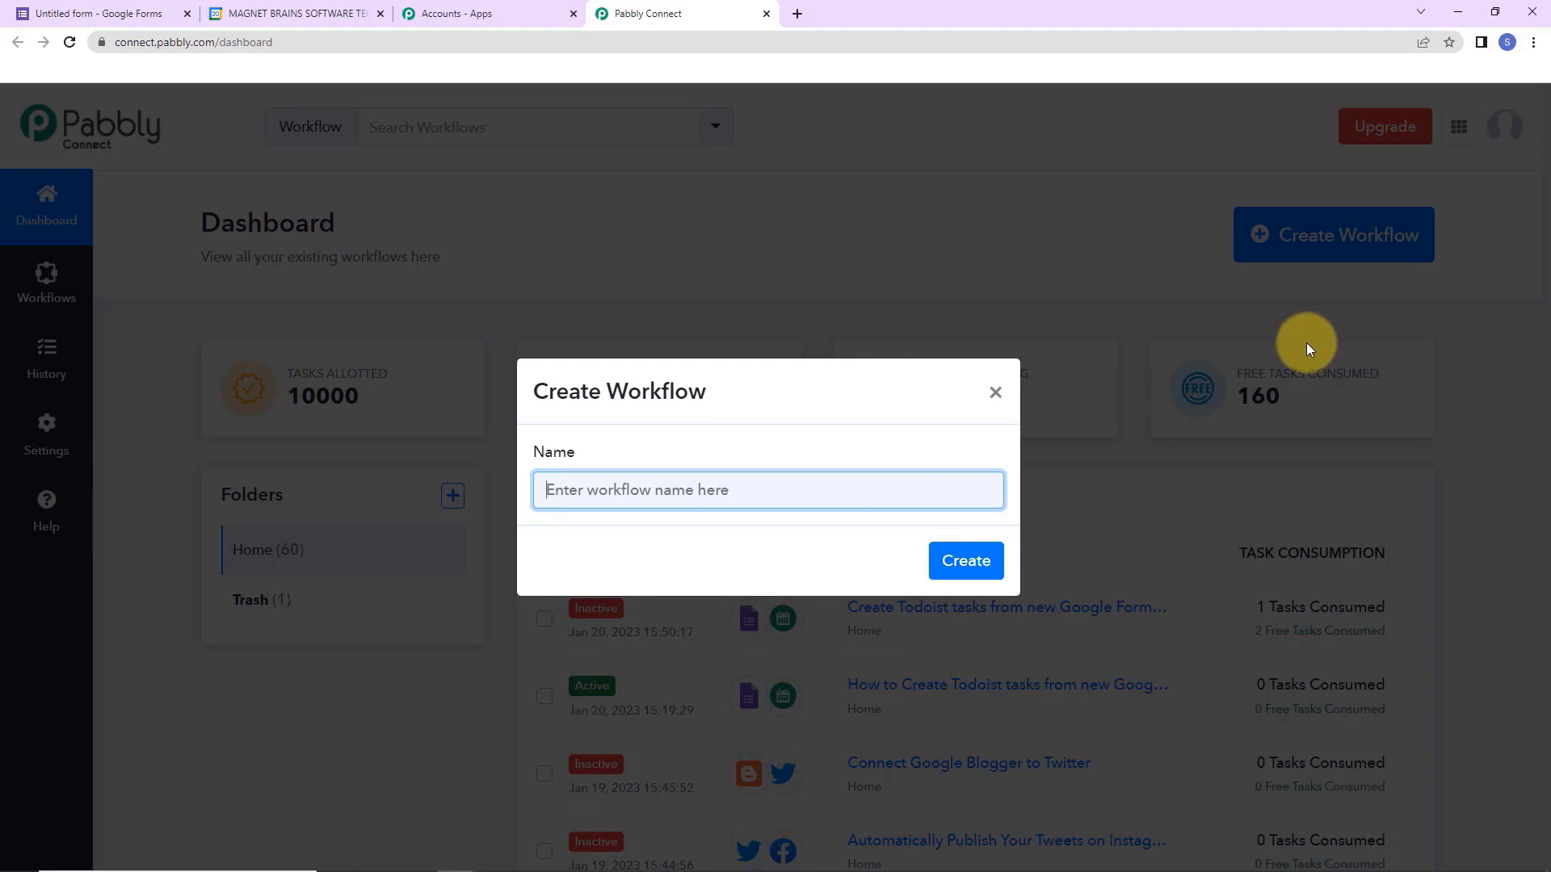
{"action": "type", "text": "Create Google Tasks for new Google Form responses"}
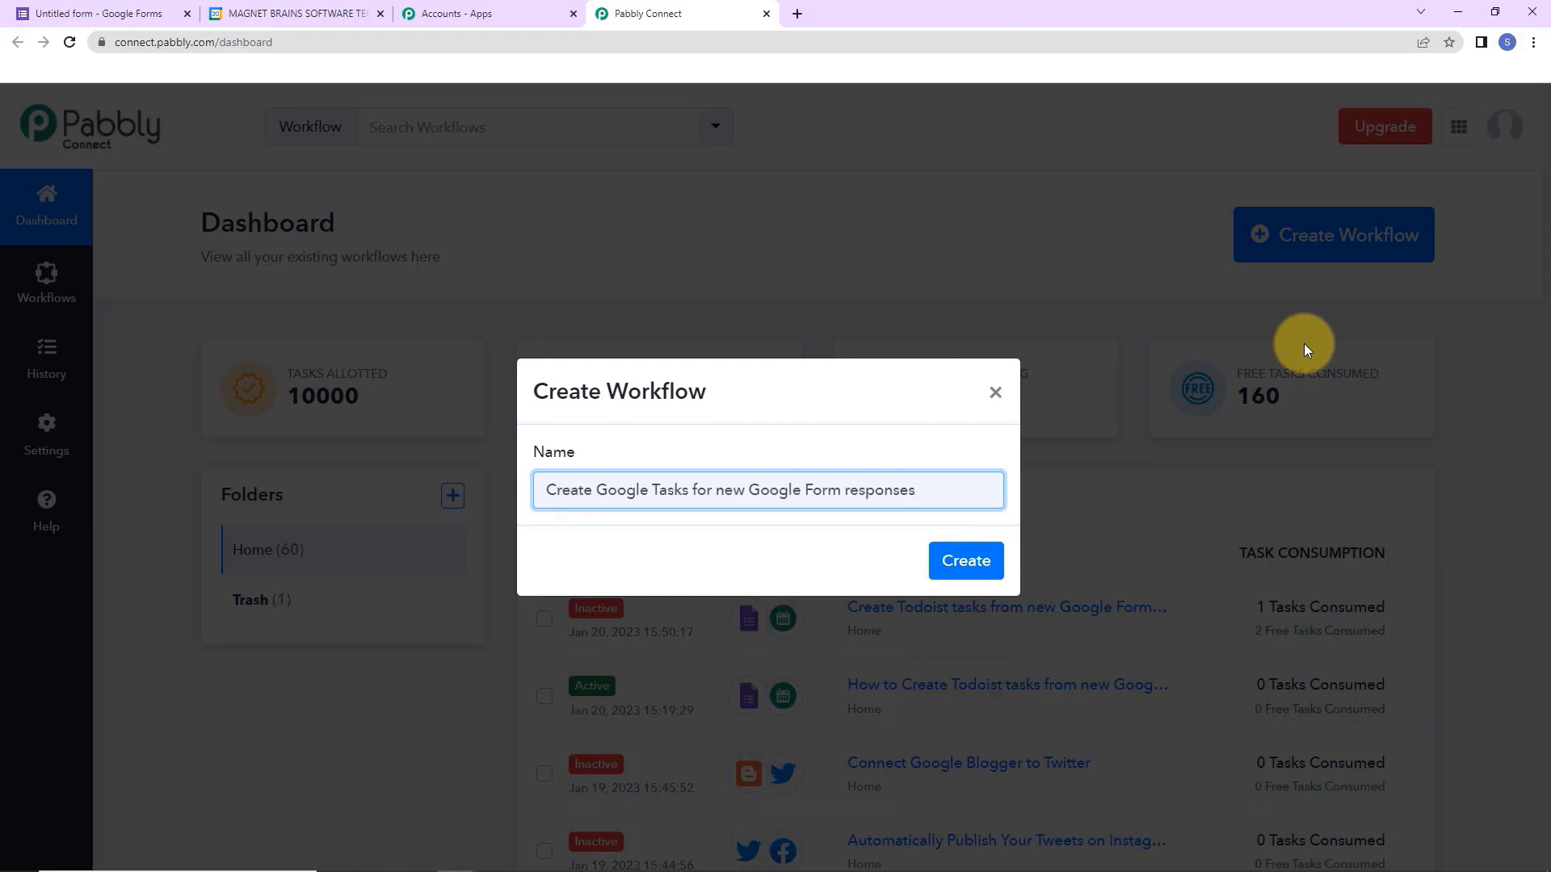
{"action": "left_click", "coordinate": [966, 562]}
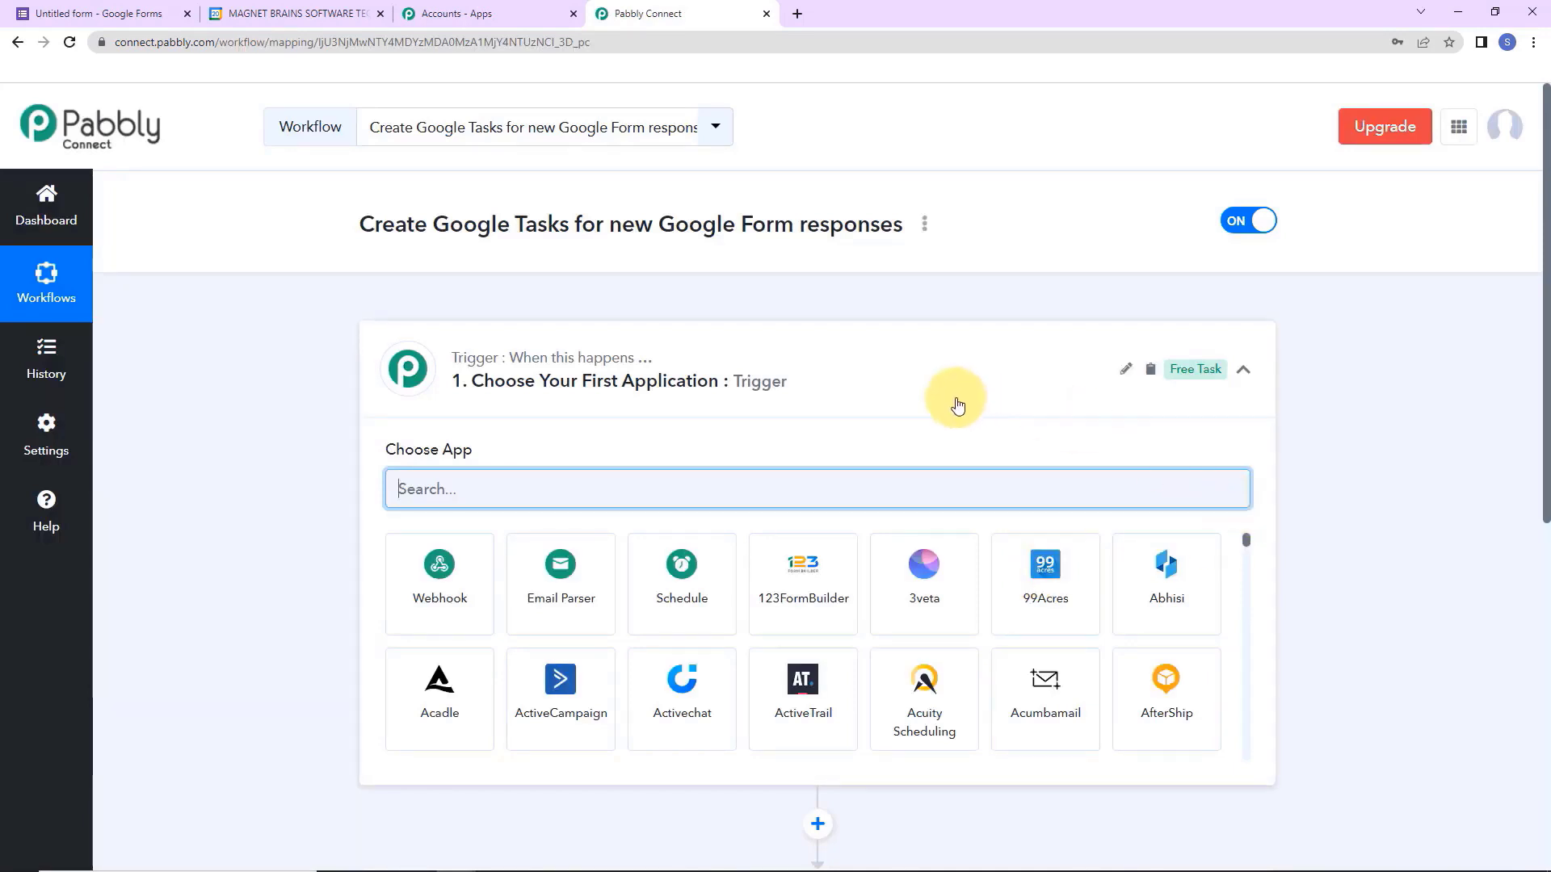
Set the workflow's trigger to Google Forms with the New Response Received event and copy its webhook URL.
{"action": "scroll", "coordinate": [757, 408], "scroll_direction": "down", "scroll_amount": 2}
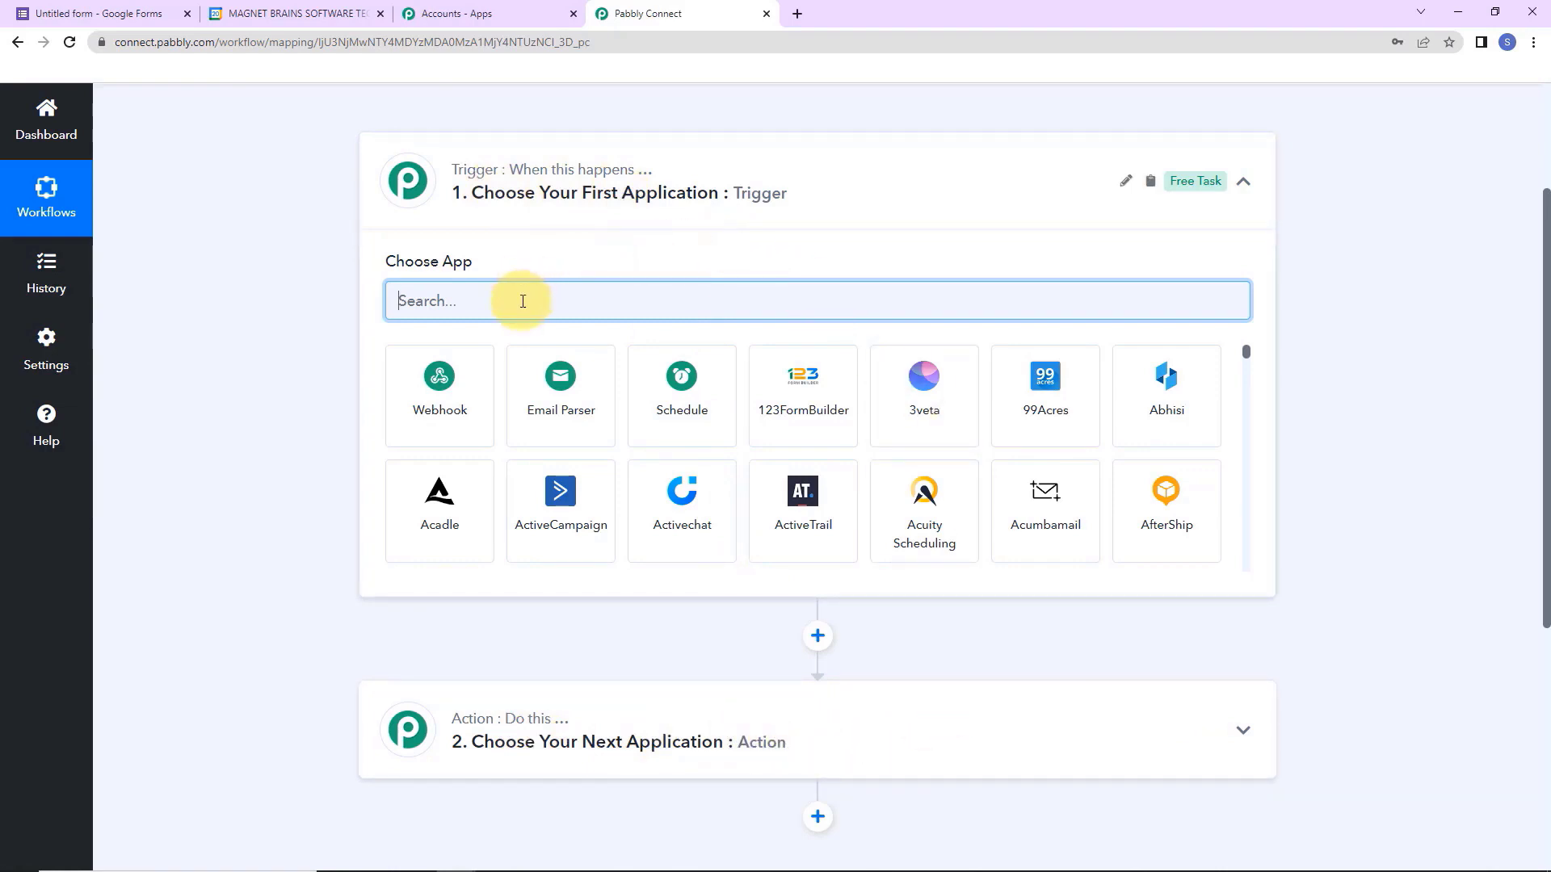
{"action": "type", "text": "goog"}
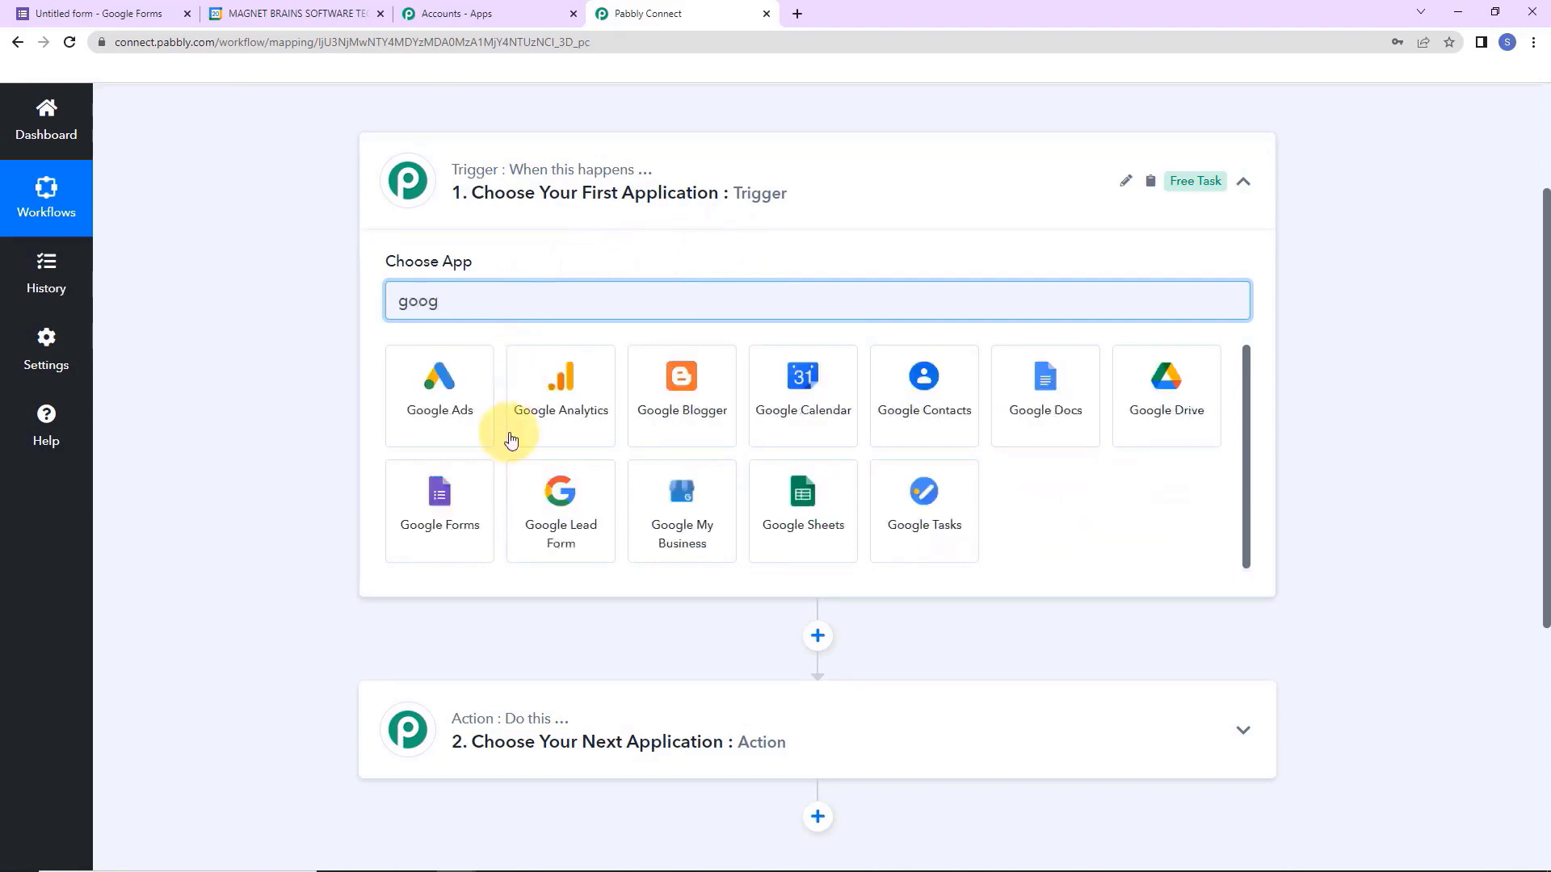
{"action": "left_click", "coordinate": [468, 508]}
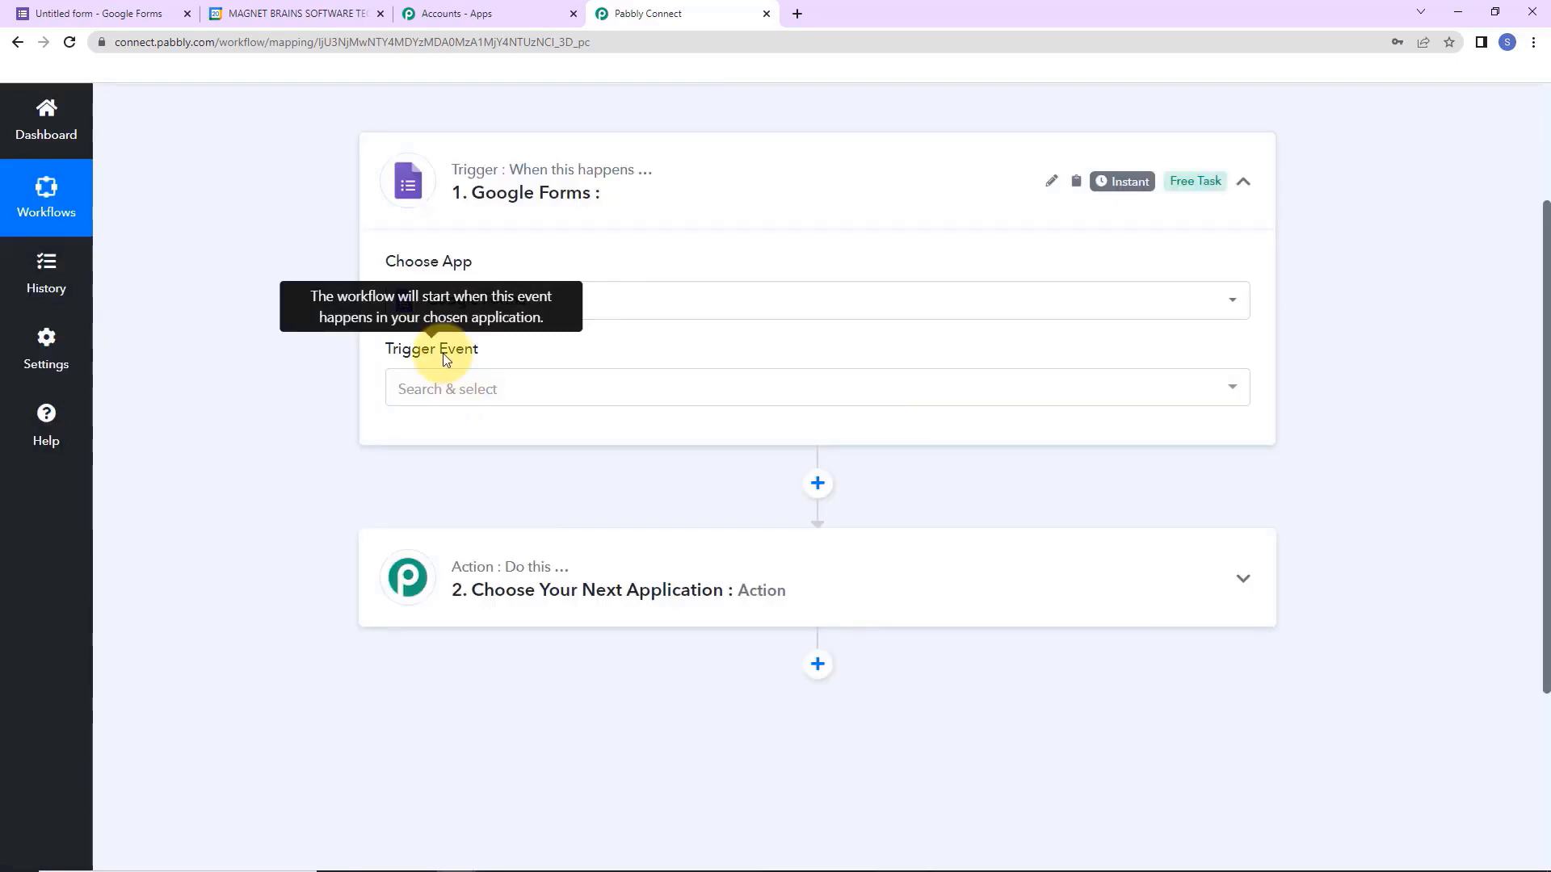
{"action": "left_click", "coordinate": [440, 390]}
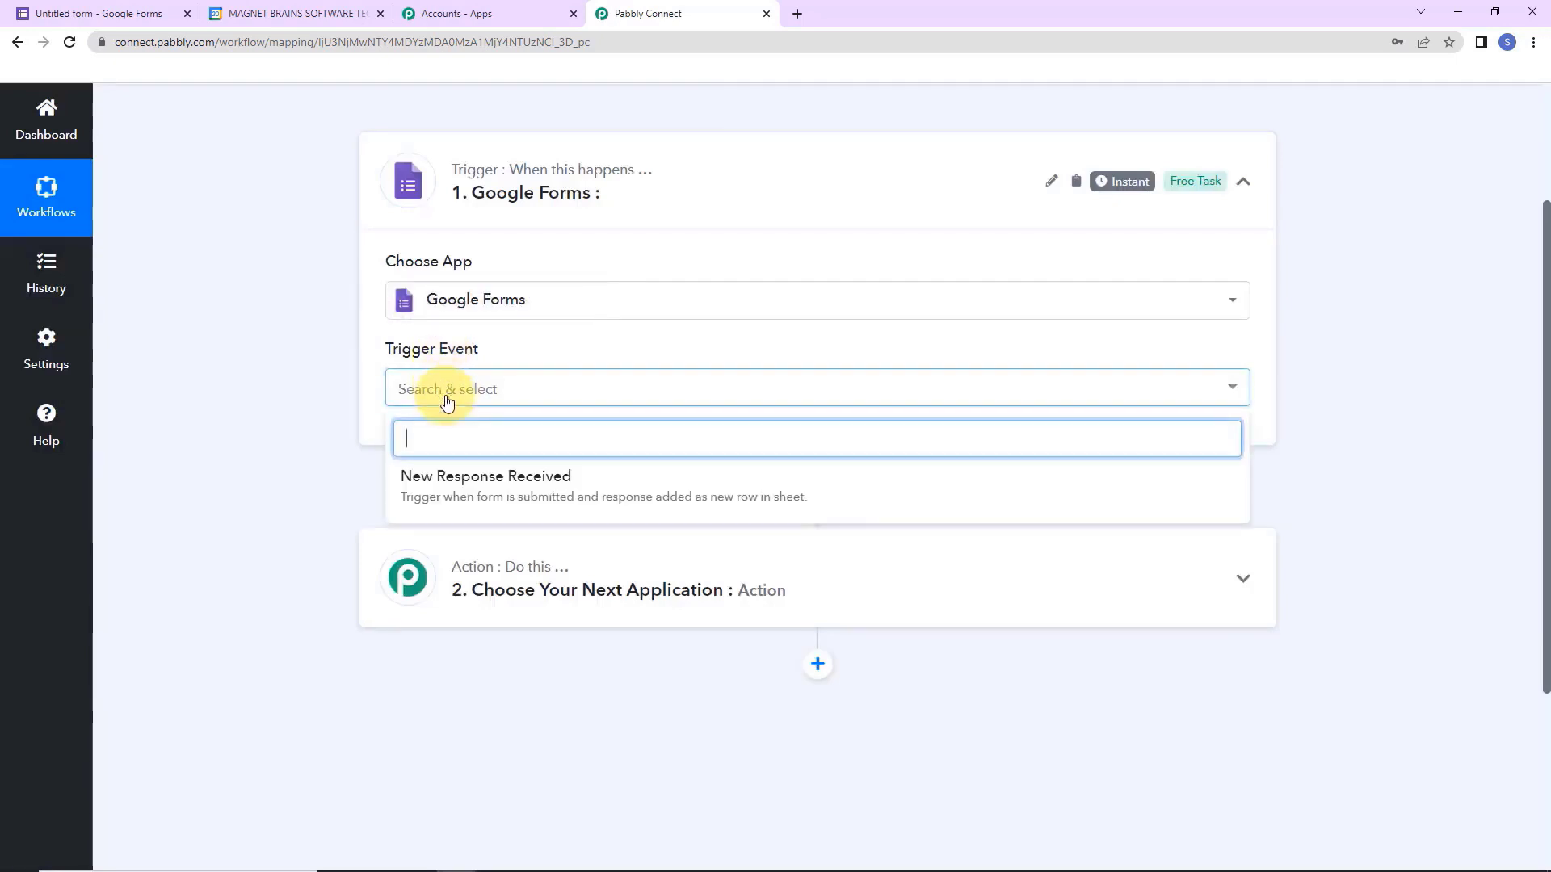
{"action": "left_click", "coordinate": [463, 493]}
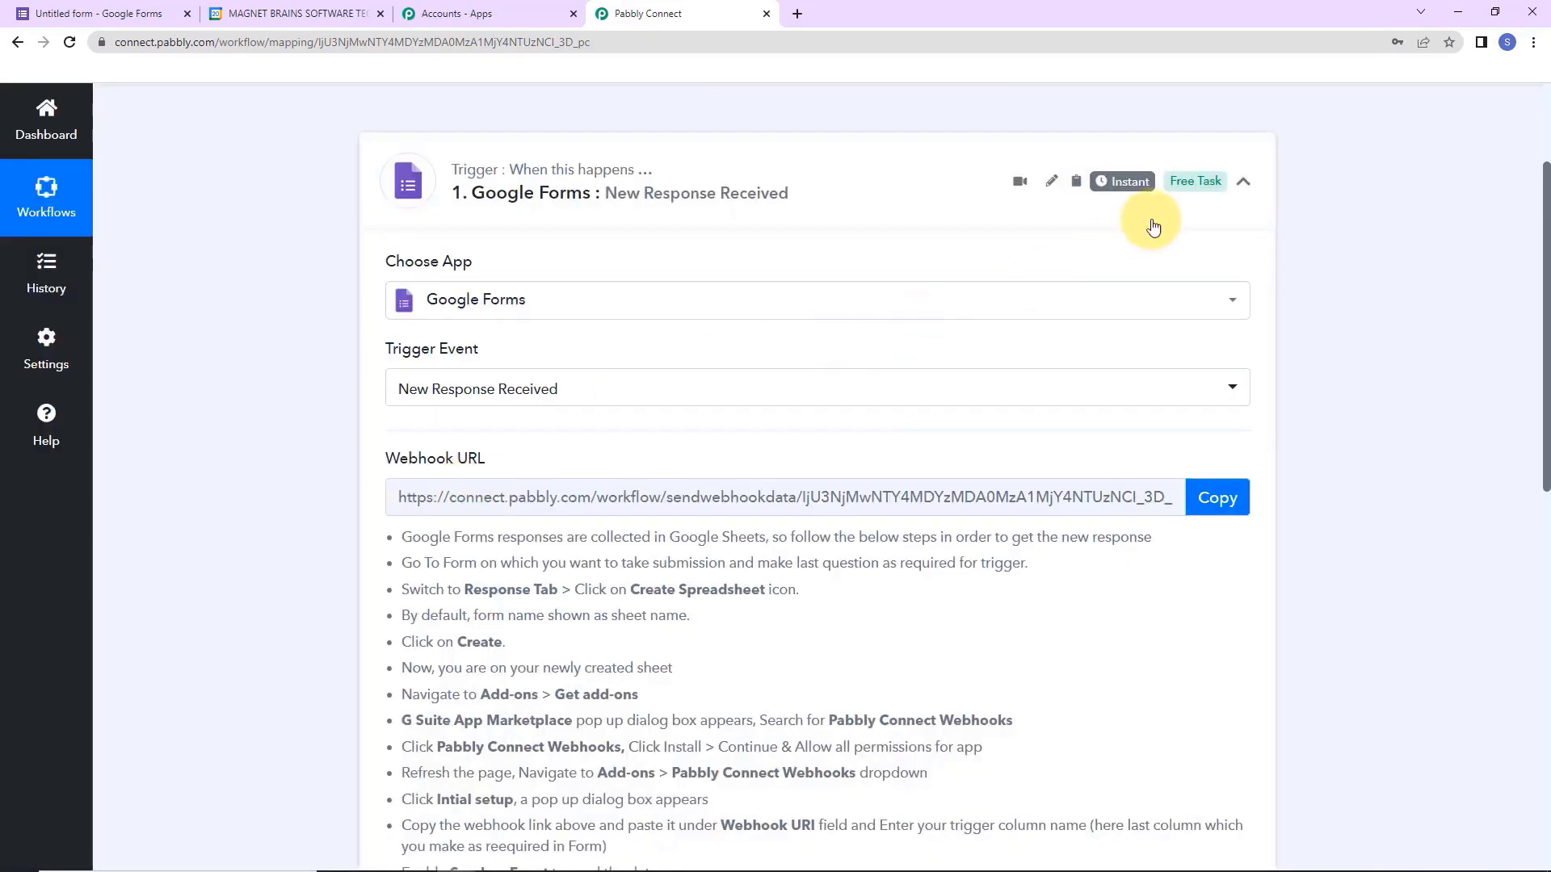
{"action": "mouse_move", "coordinate": [1133, 193]}
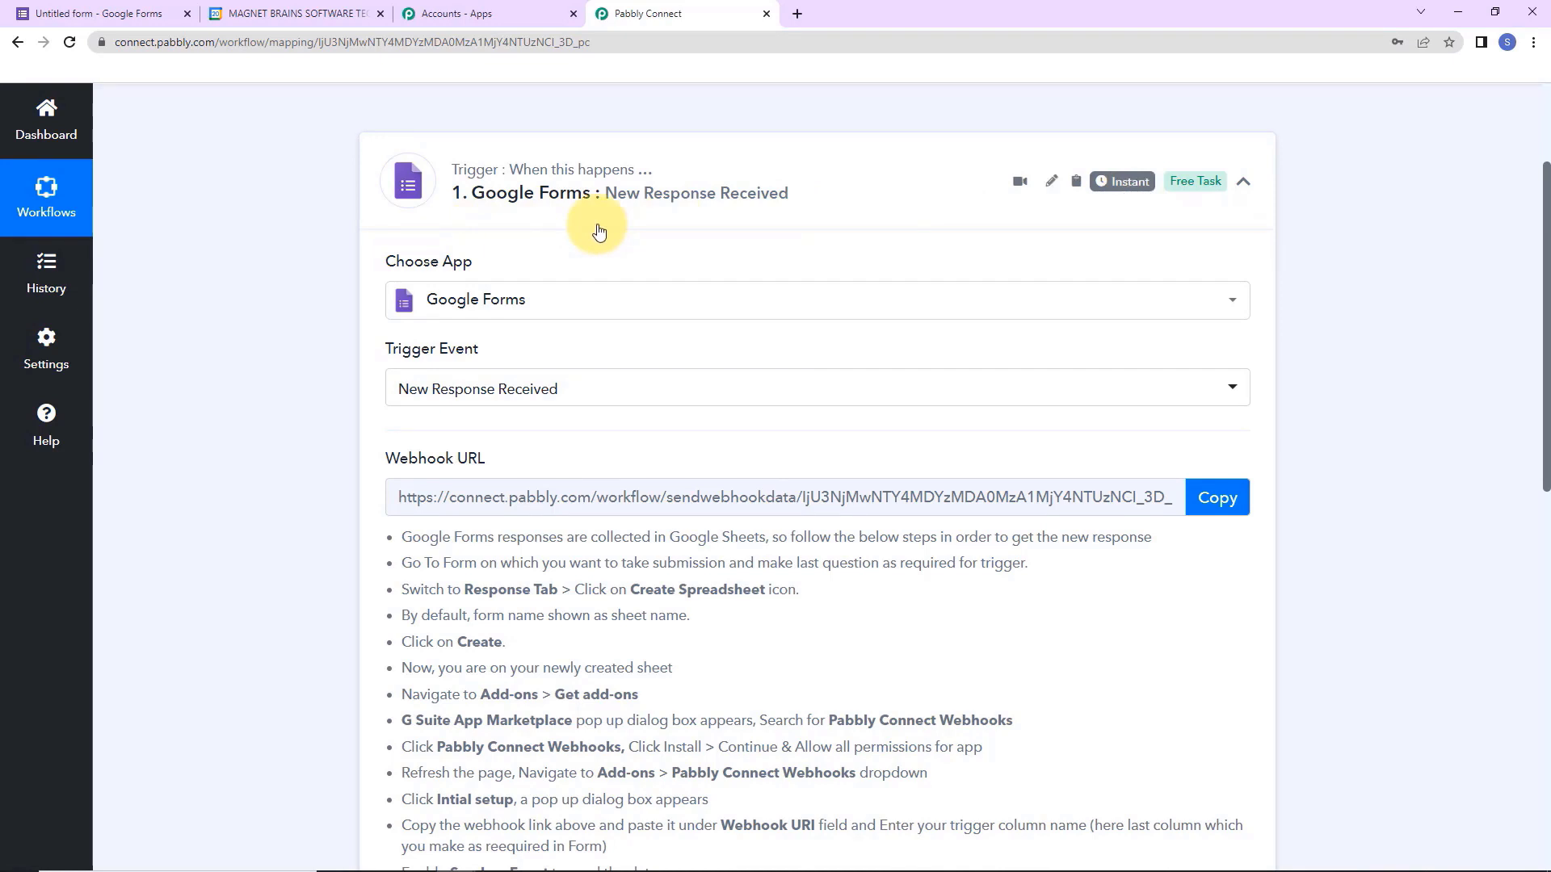
{"action": "scroll", "coordinate": [675, 433], "scroll_direction": "down", "scroll_amount": 2}
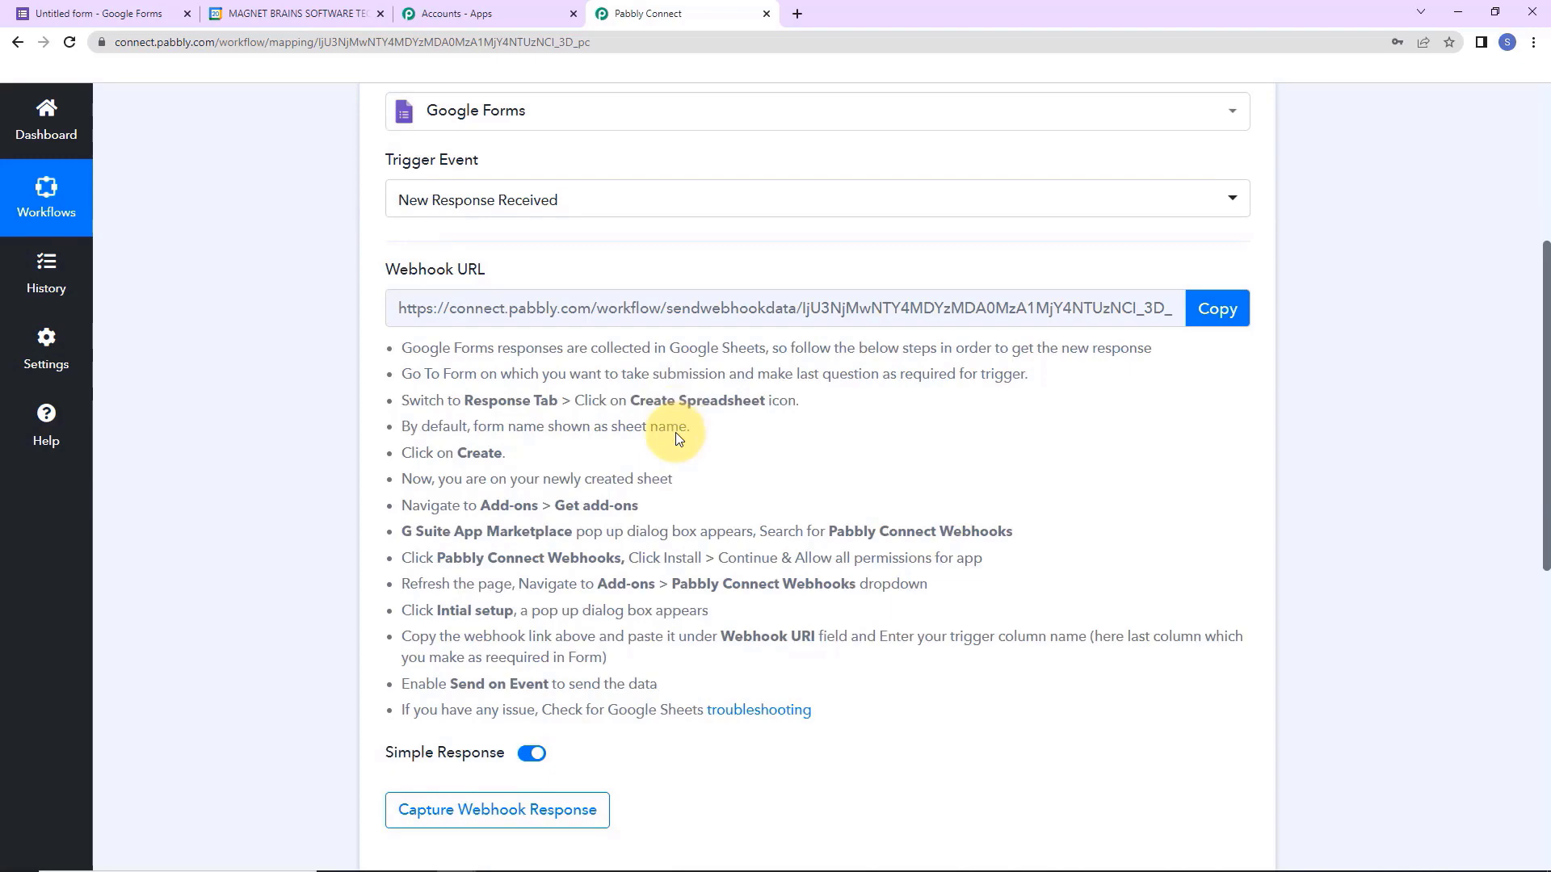
{"action": "left_click", "coordinate": [1214, 309]}
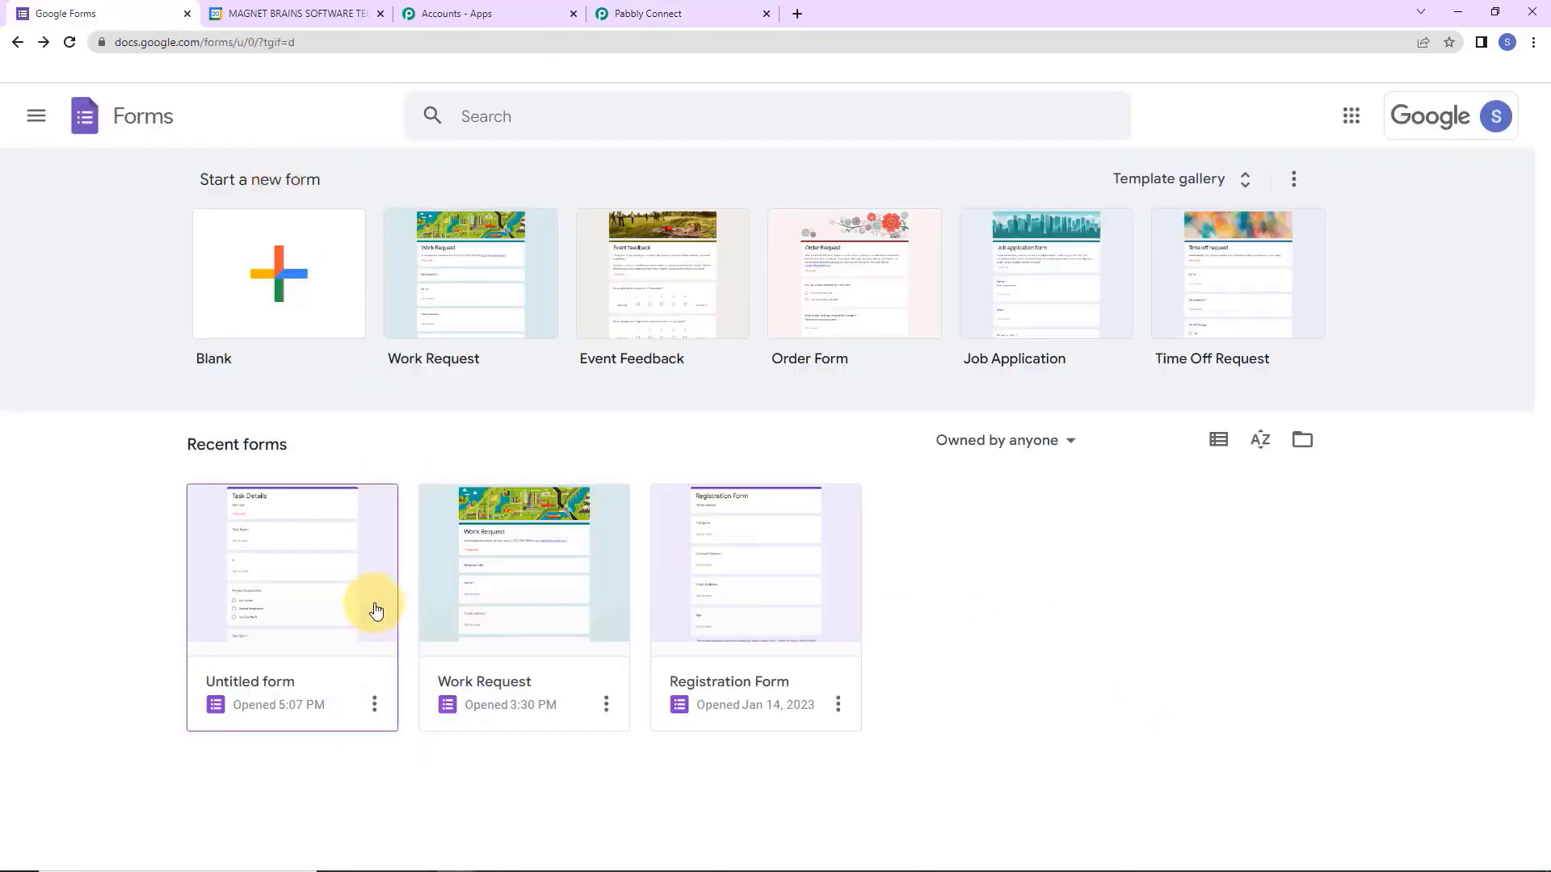
In Google Forms, open the recent Untitled form with the Task Details questions and make its Due Date question required.
{"action": "left_click", "coordinate": [374, 607]}
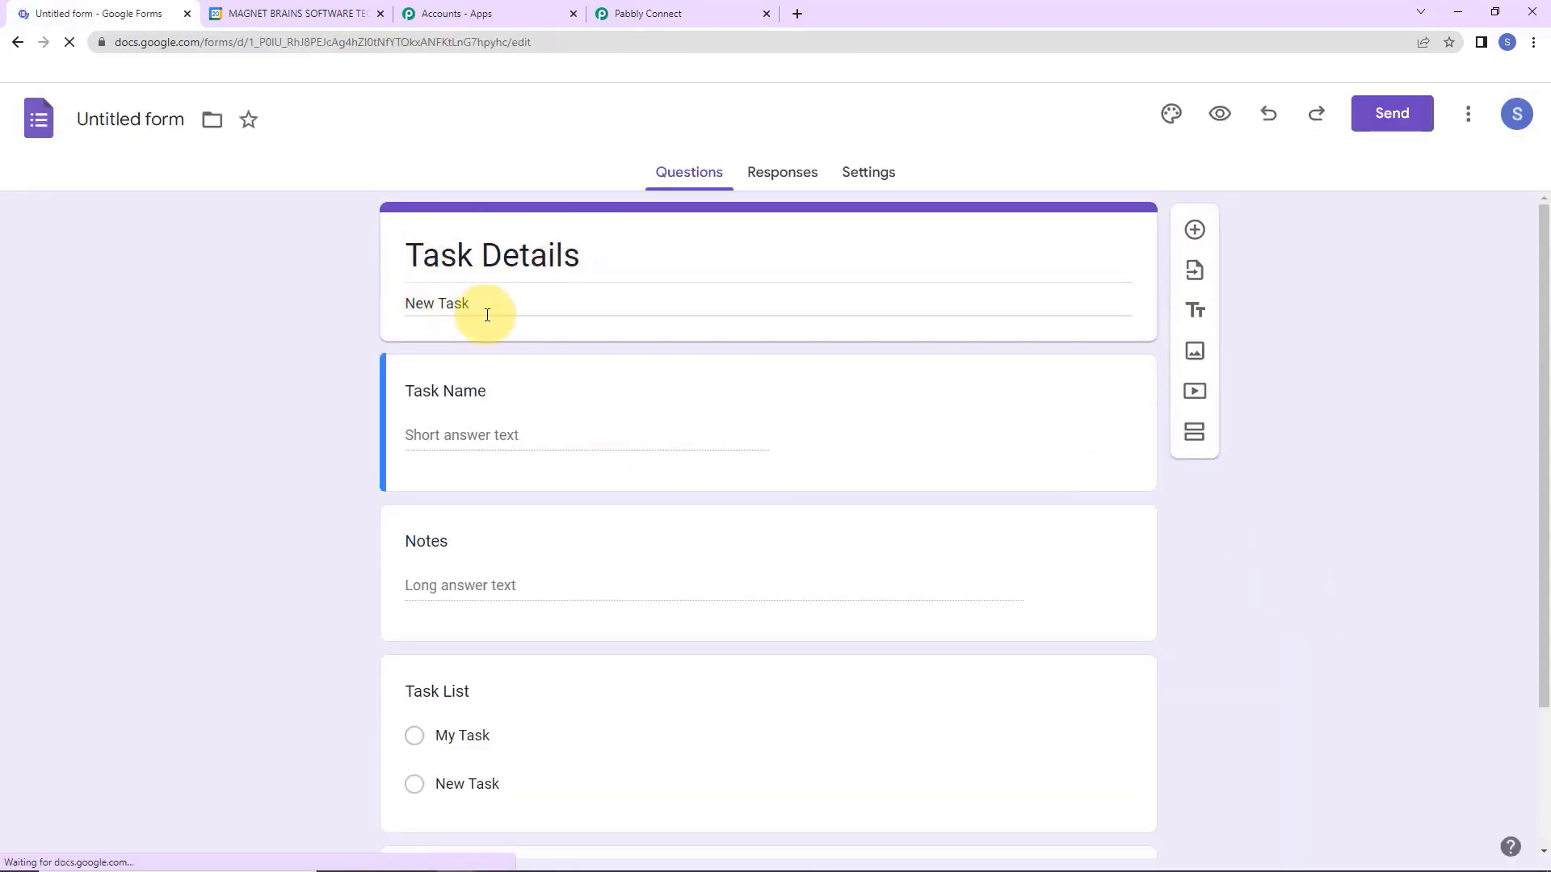
{"action": "scroll", "coordinate": [1438, 361], "scroll_direction": "down", "scroll_amount": 3}
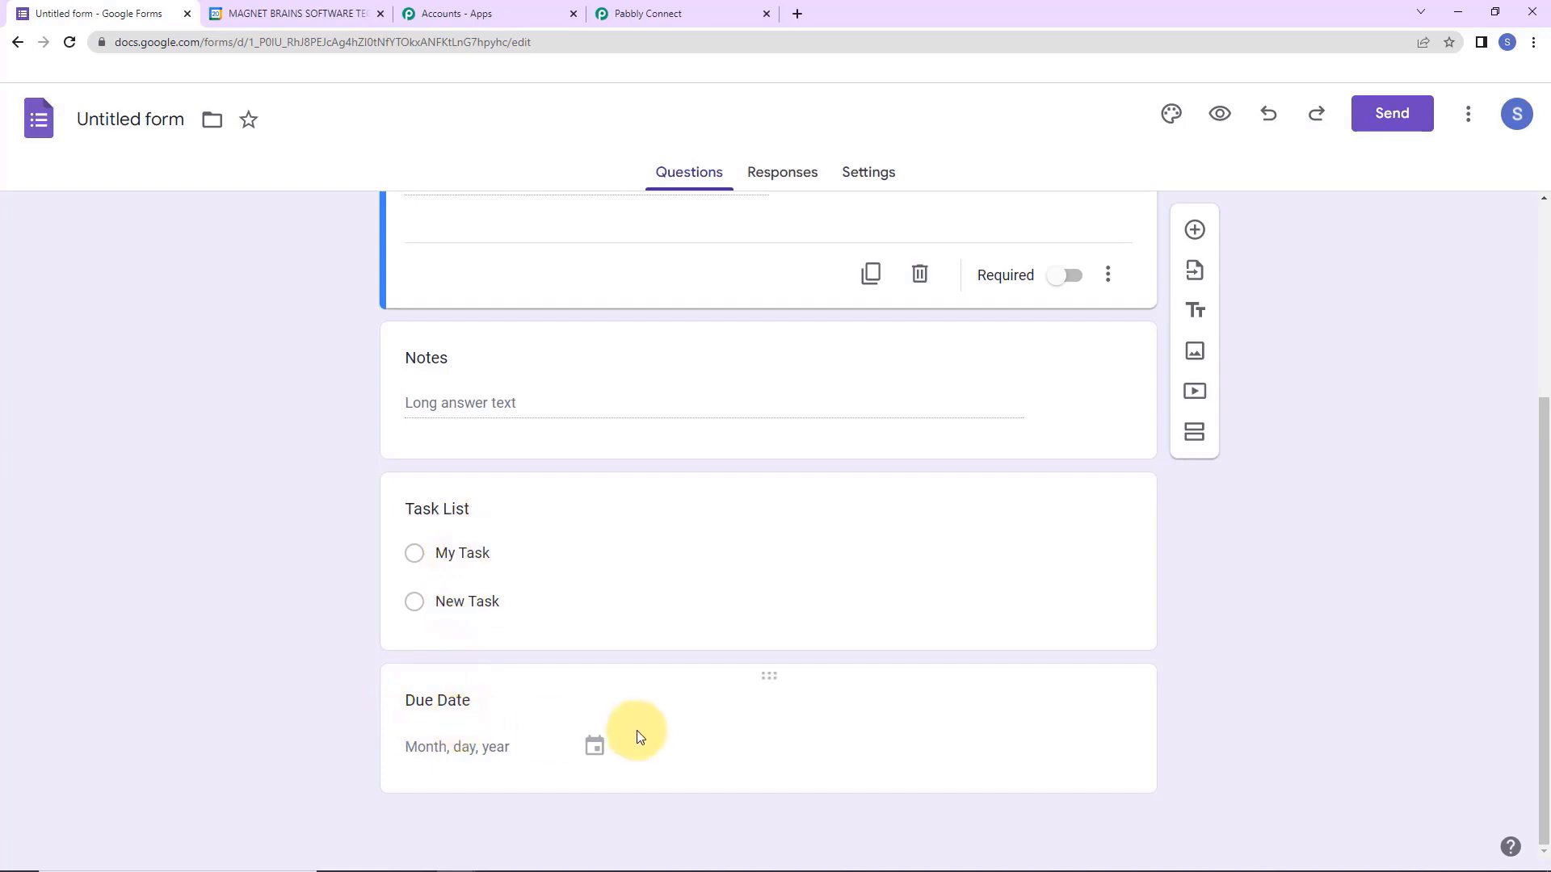
{"action": "left_click", "coordinate": [879, 726]}
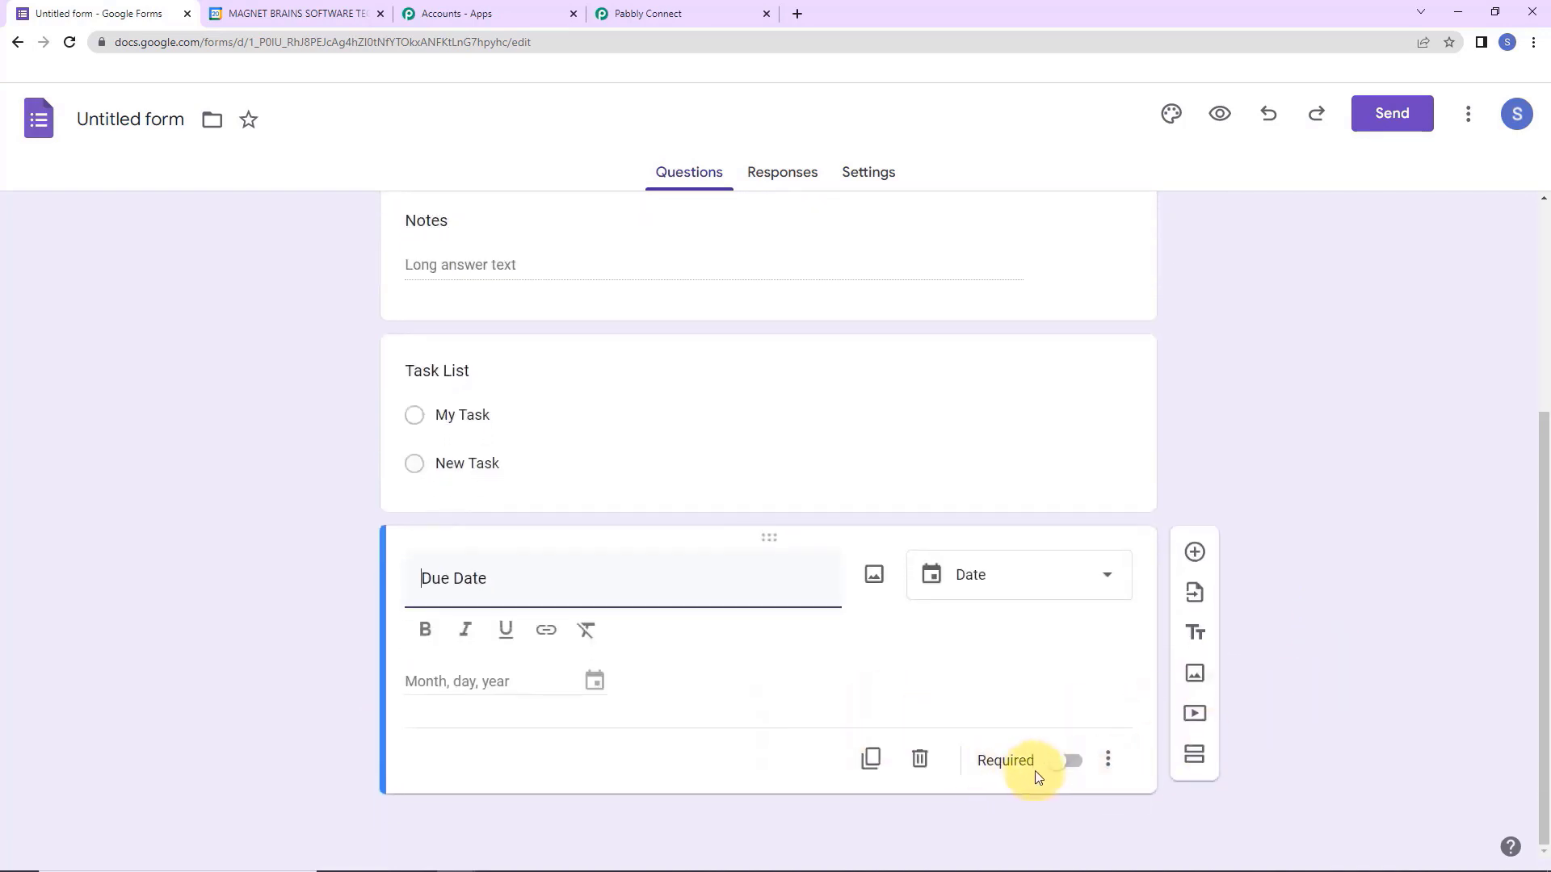
{"action": "left_click", "coordinate": [1067, 763]}
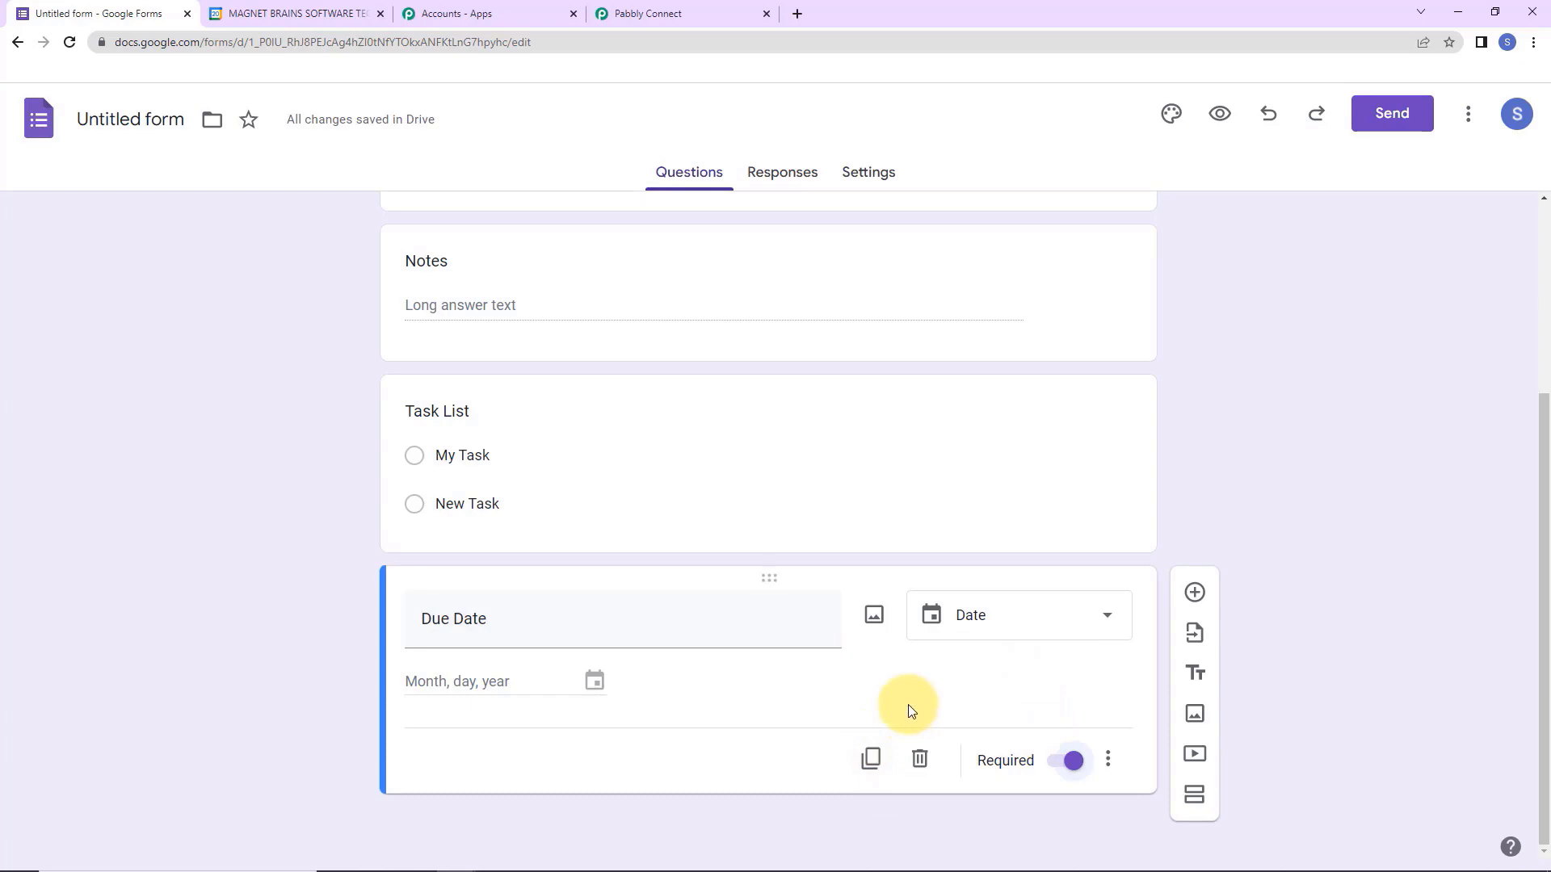
Send the form's responses to a new spreadsheet named "Untitled form (Responses)" and open that spreadsheet.
{"action": "left_click", "coordinate": [777, 171]}
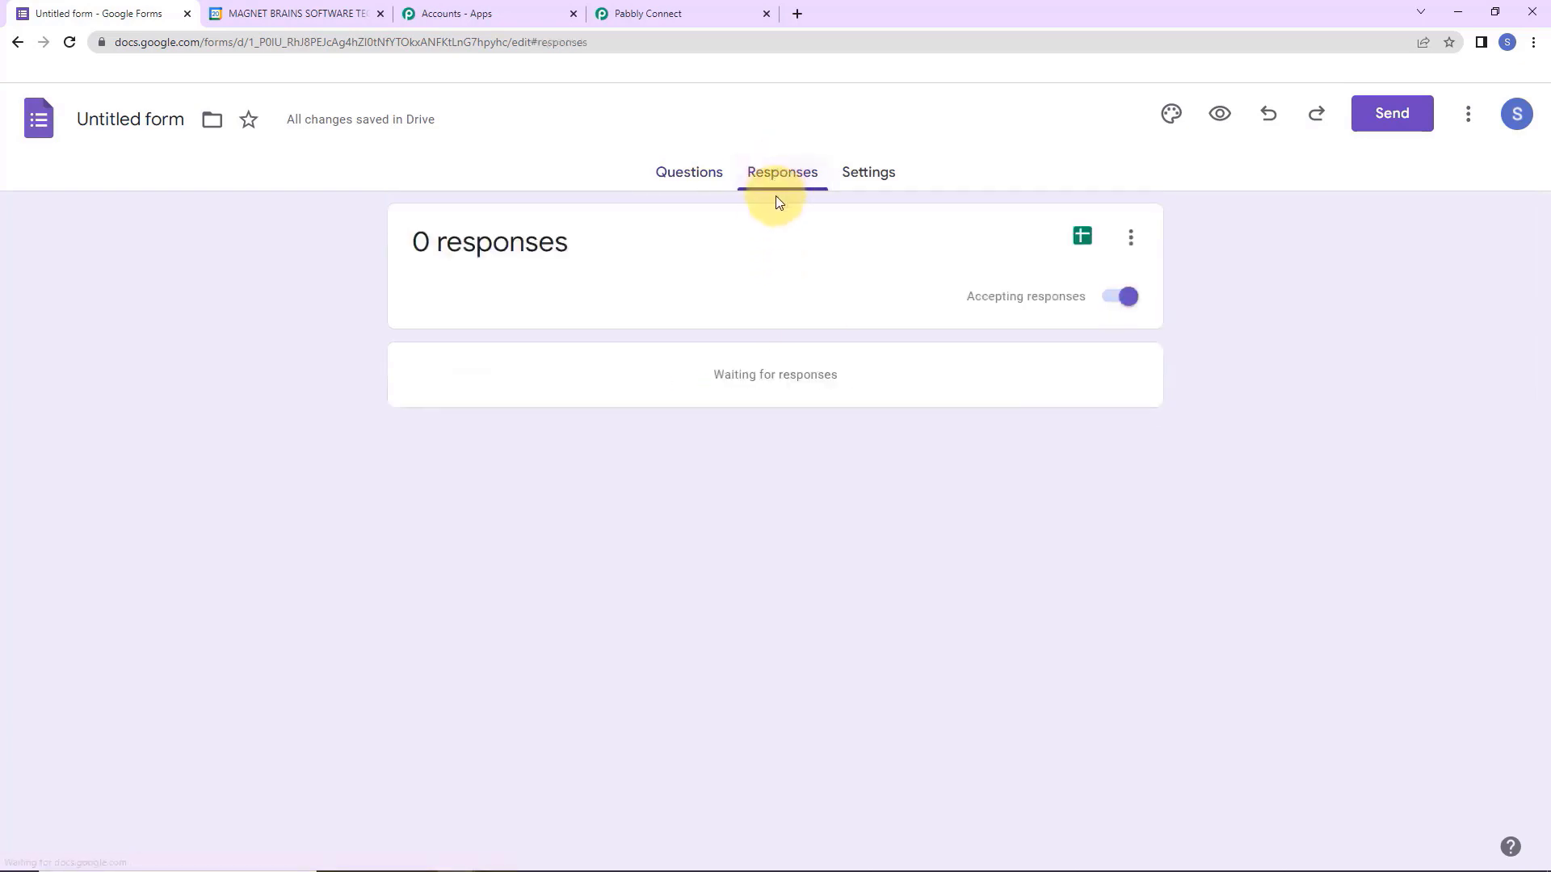
{"action": "left_click", "coordinate": [1130, 237]}
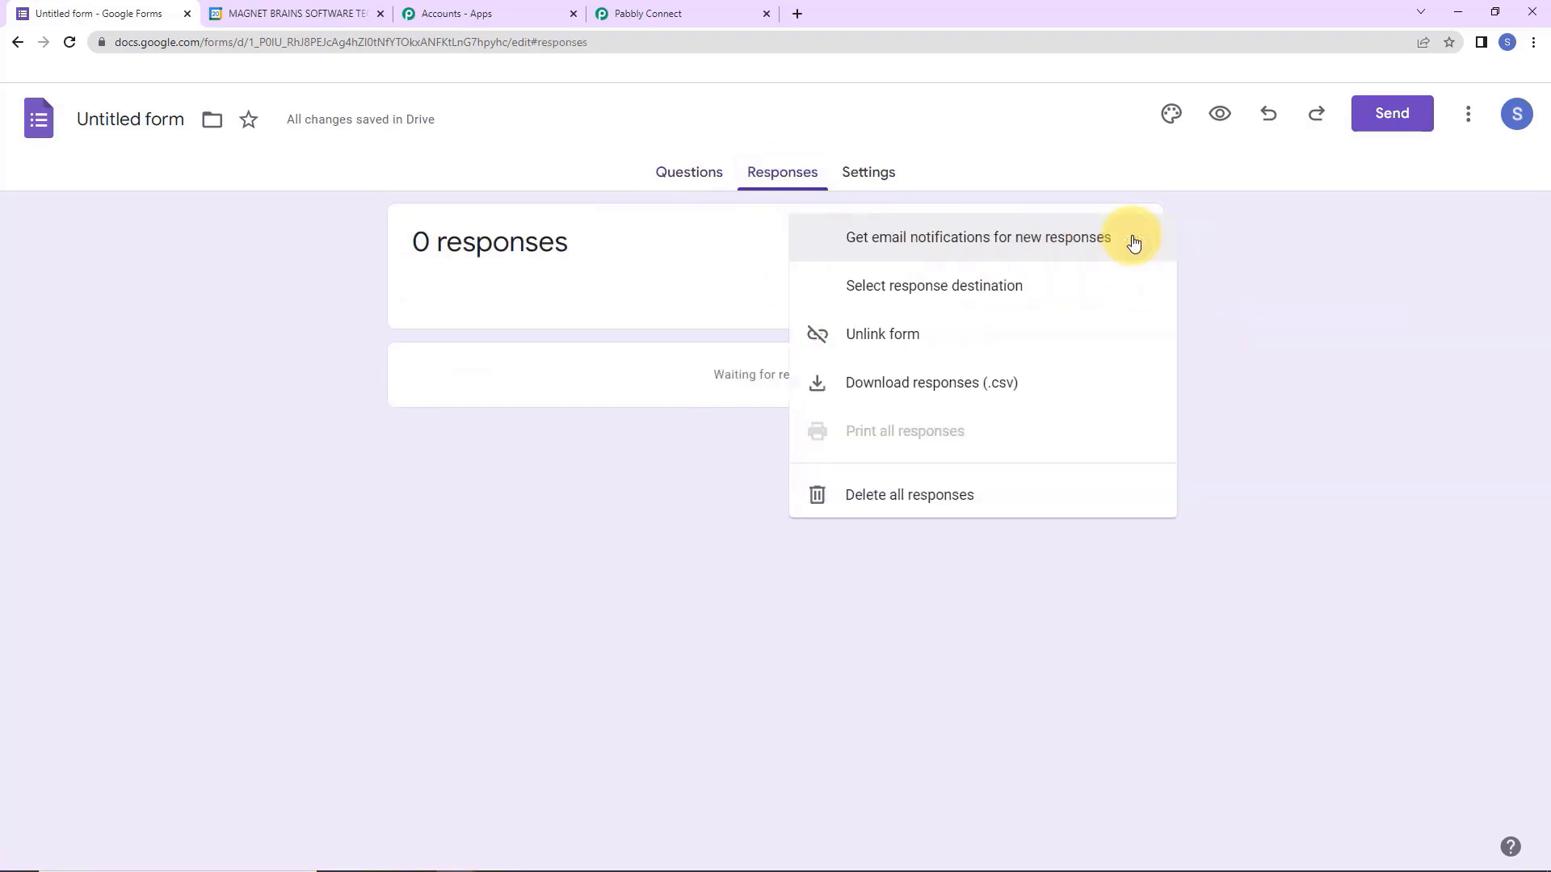
{"action": "left_click", "coordinate": [851, 303]}
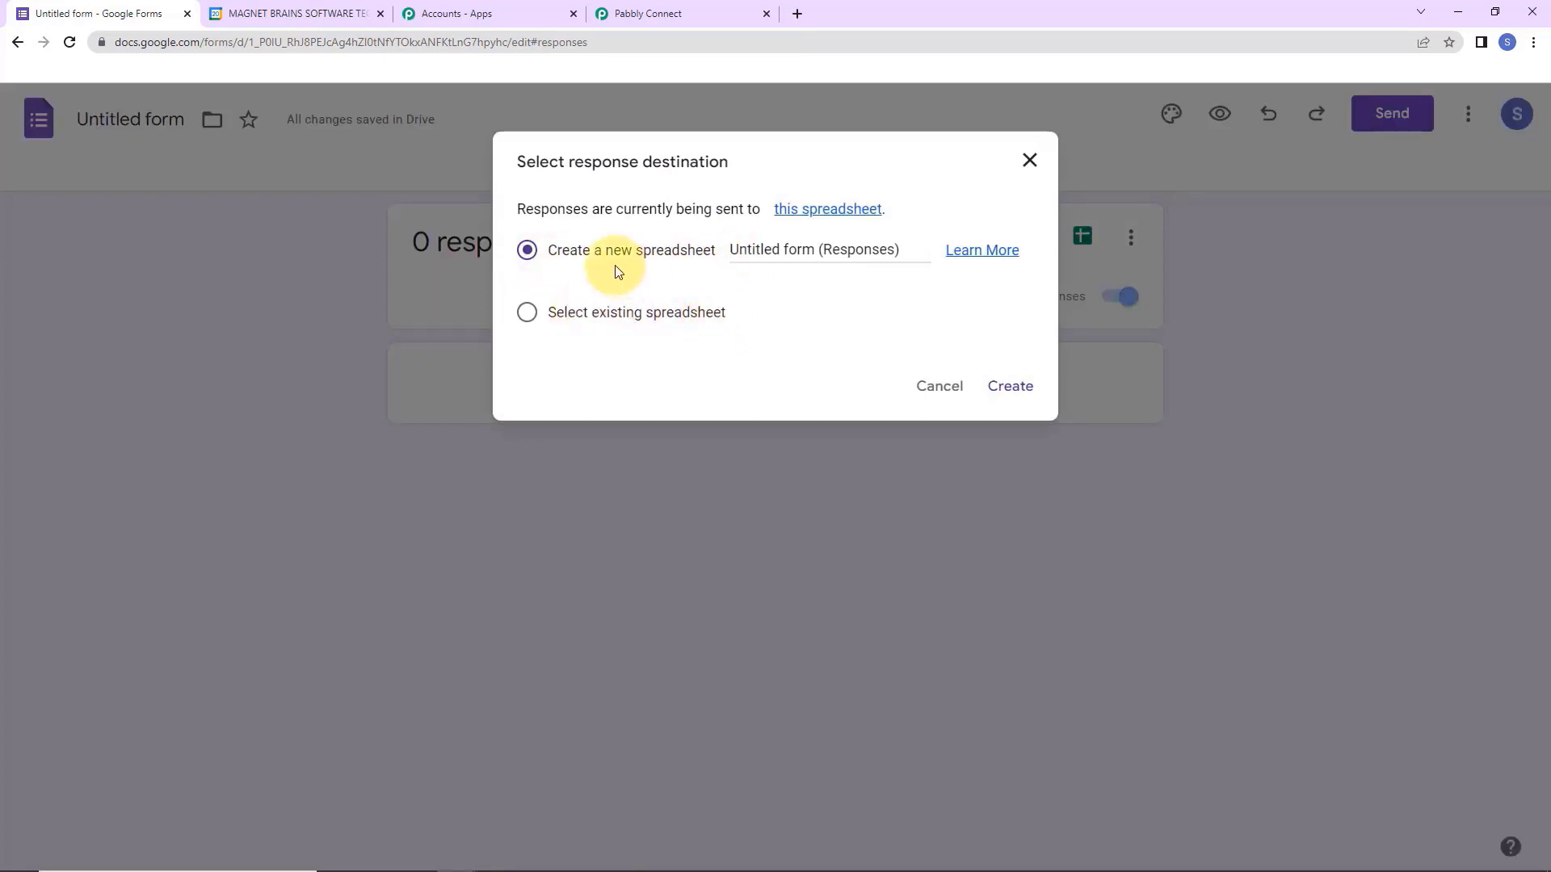
{"action": "left_click", "coordinate": [1011, 386]}
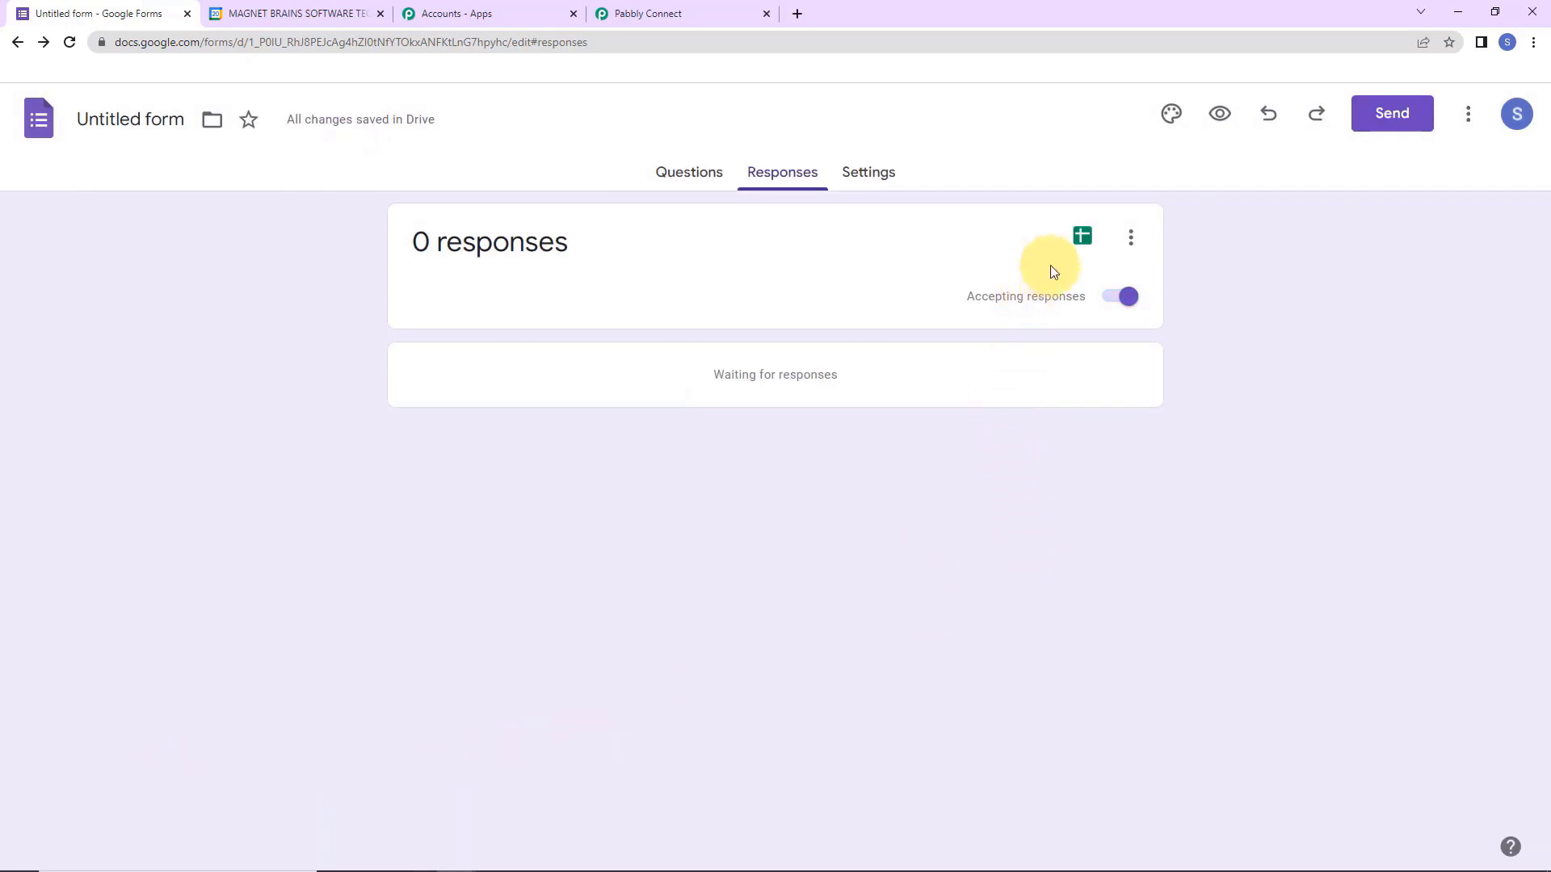
{"action": "left_click", "coordinate": [1082, 236]}
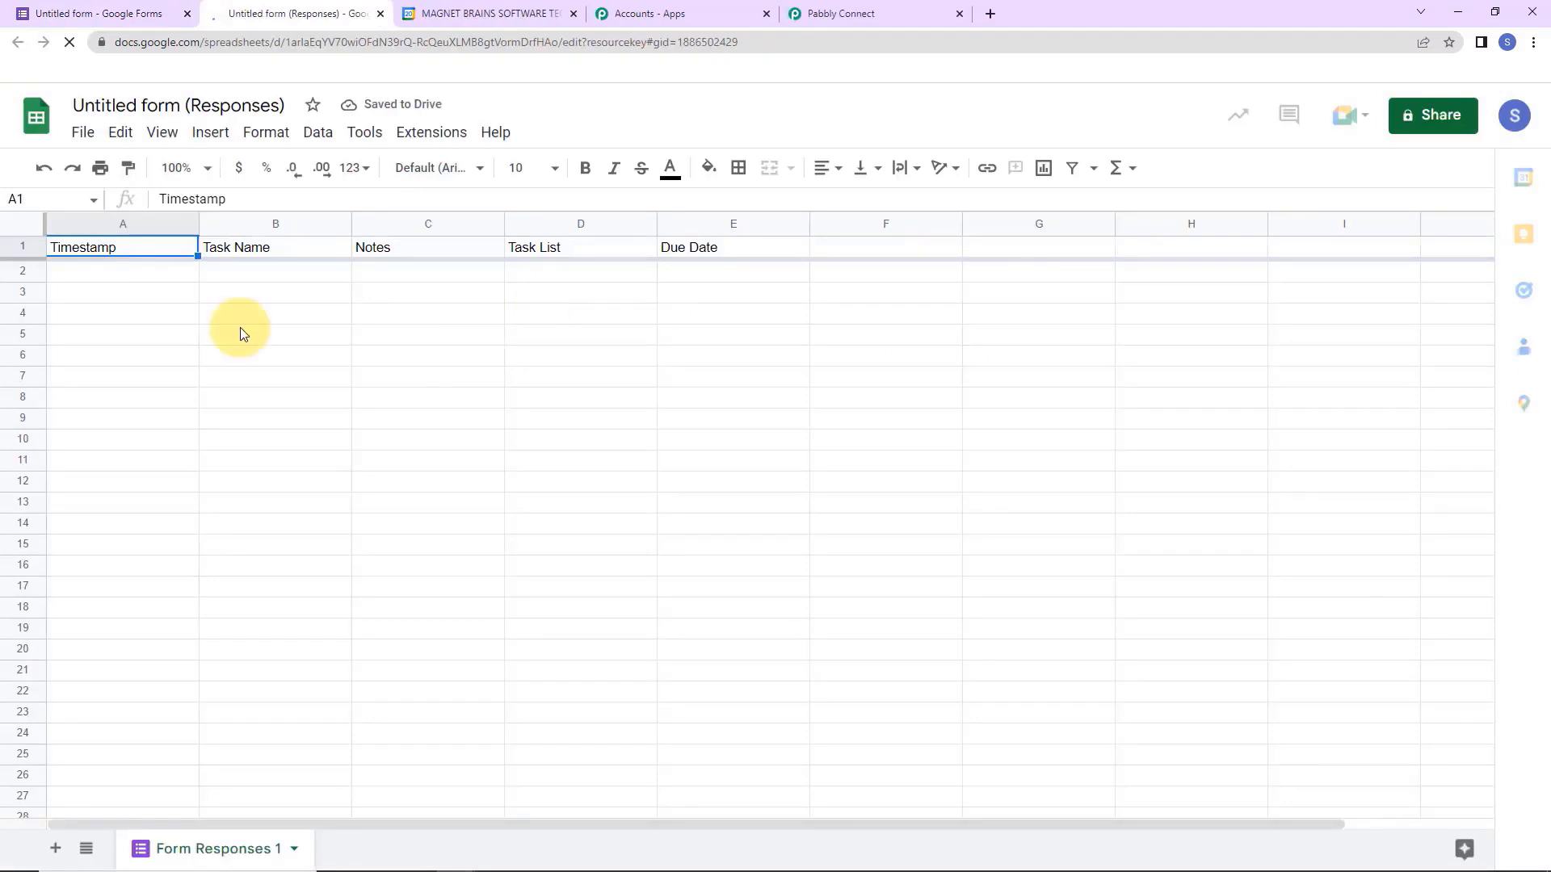
Format the header cells A1:E1 as bold with font size 12 and a light blue fill.
{"action": "left_click_drag", "start_coordinate": [192, 255], "coordinate": [738, 256]}
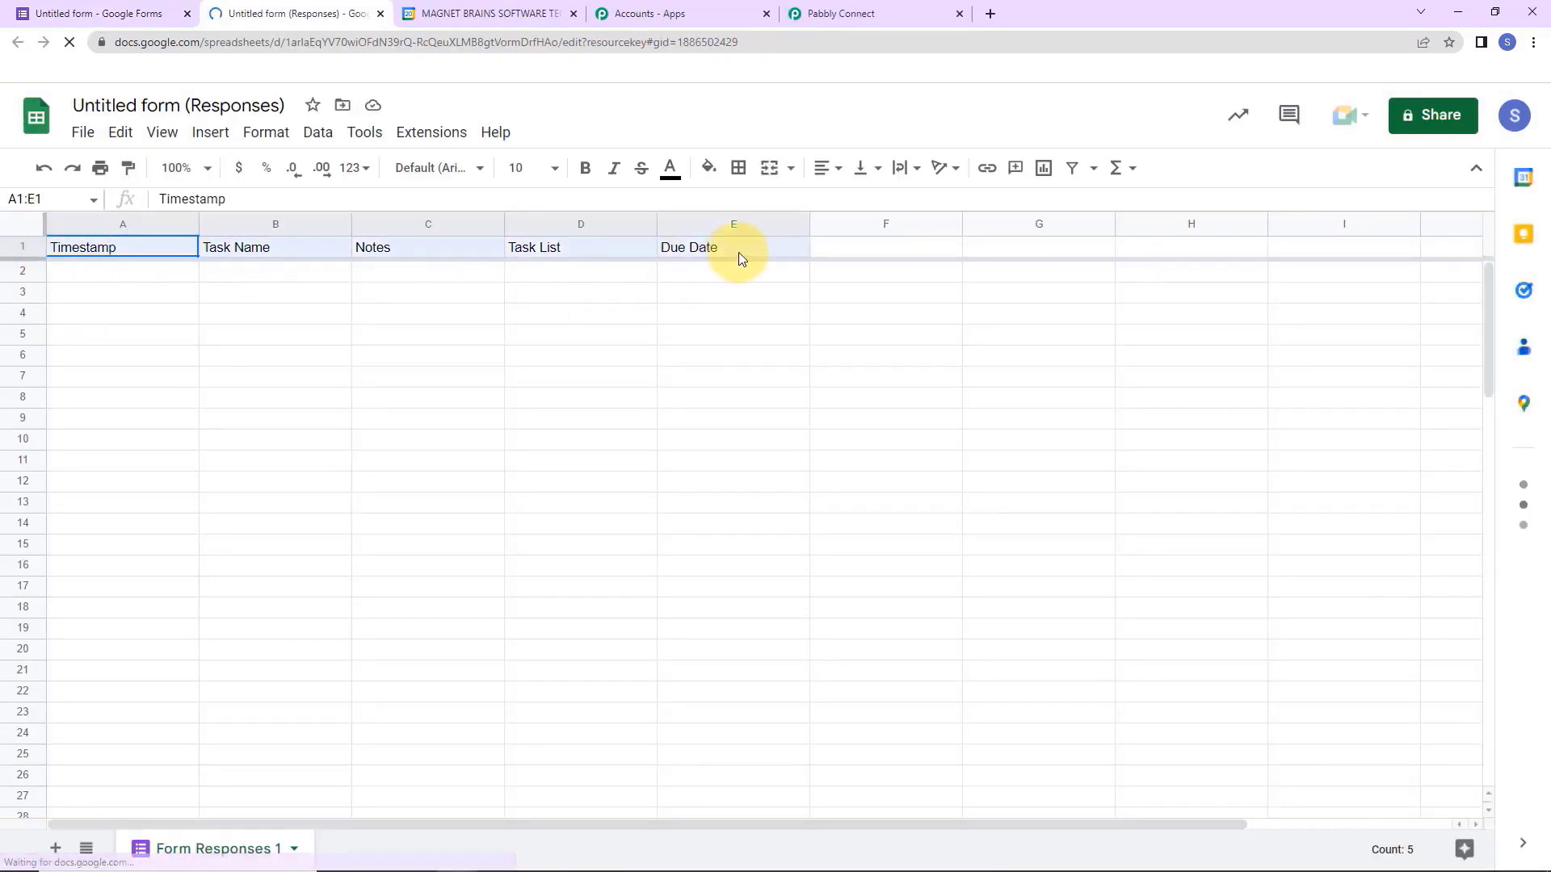
{"action": "left_click", "coordinate": [587, 171]}
{"action": "left_click", "coordinate": [549, 167]}
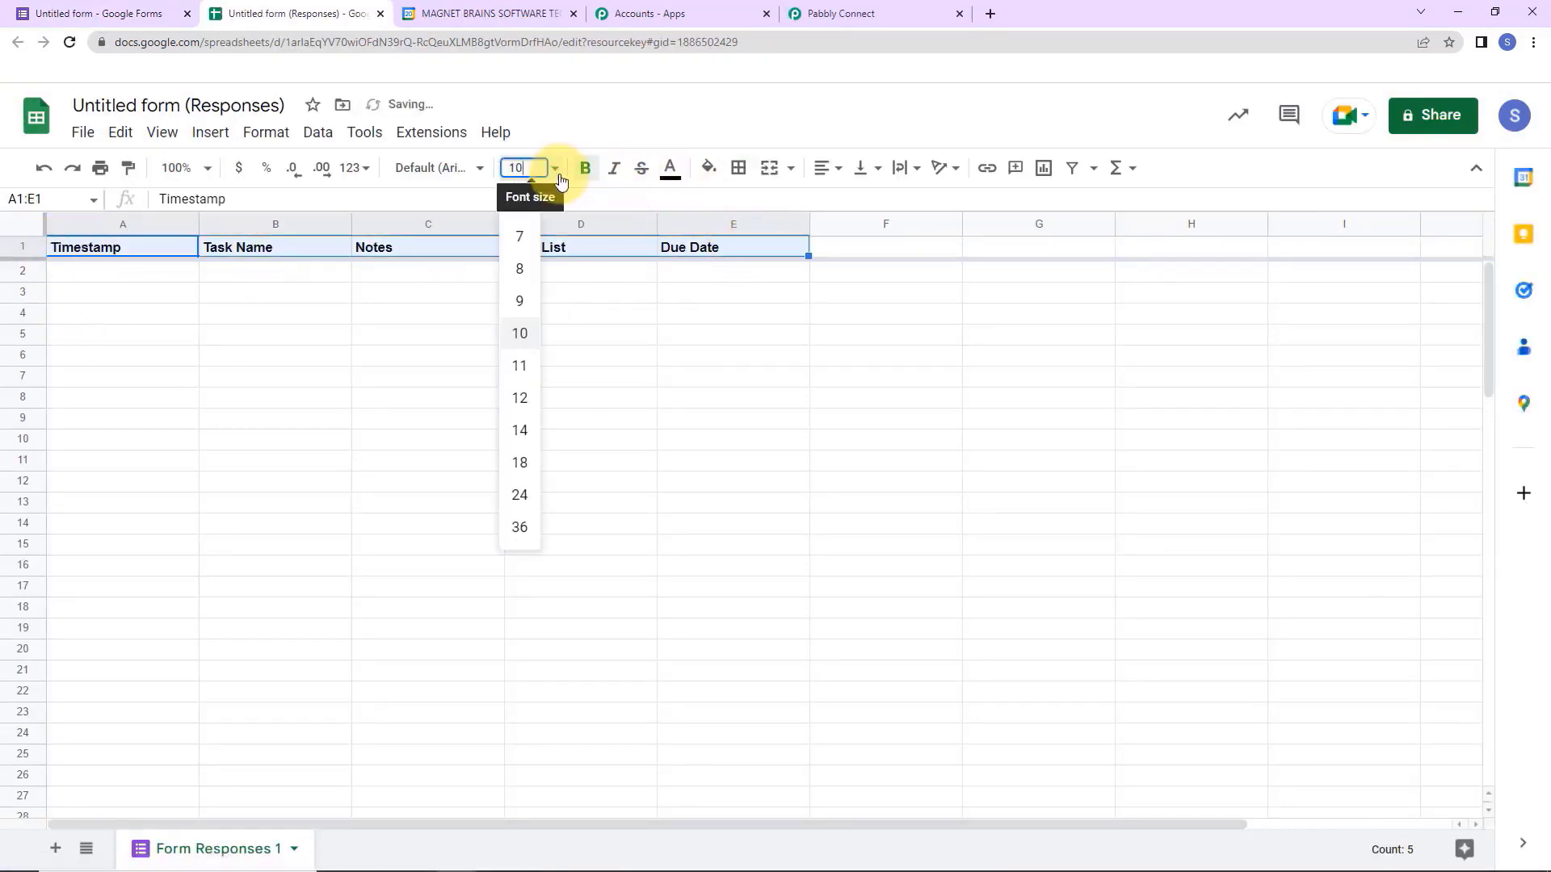
{"action": "left_click", "coordinate": [517, 398]}
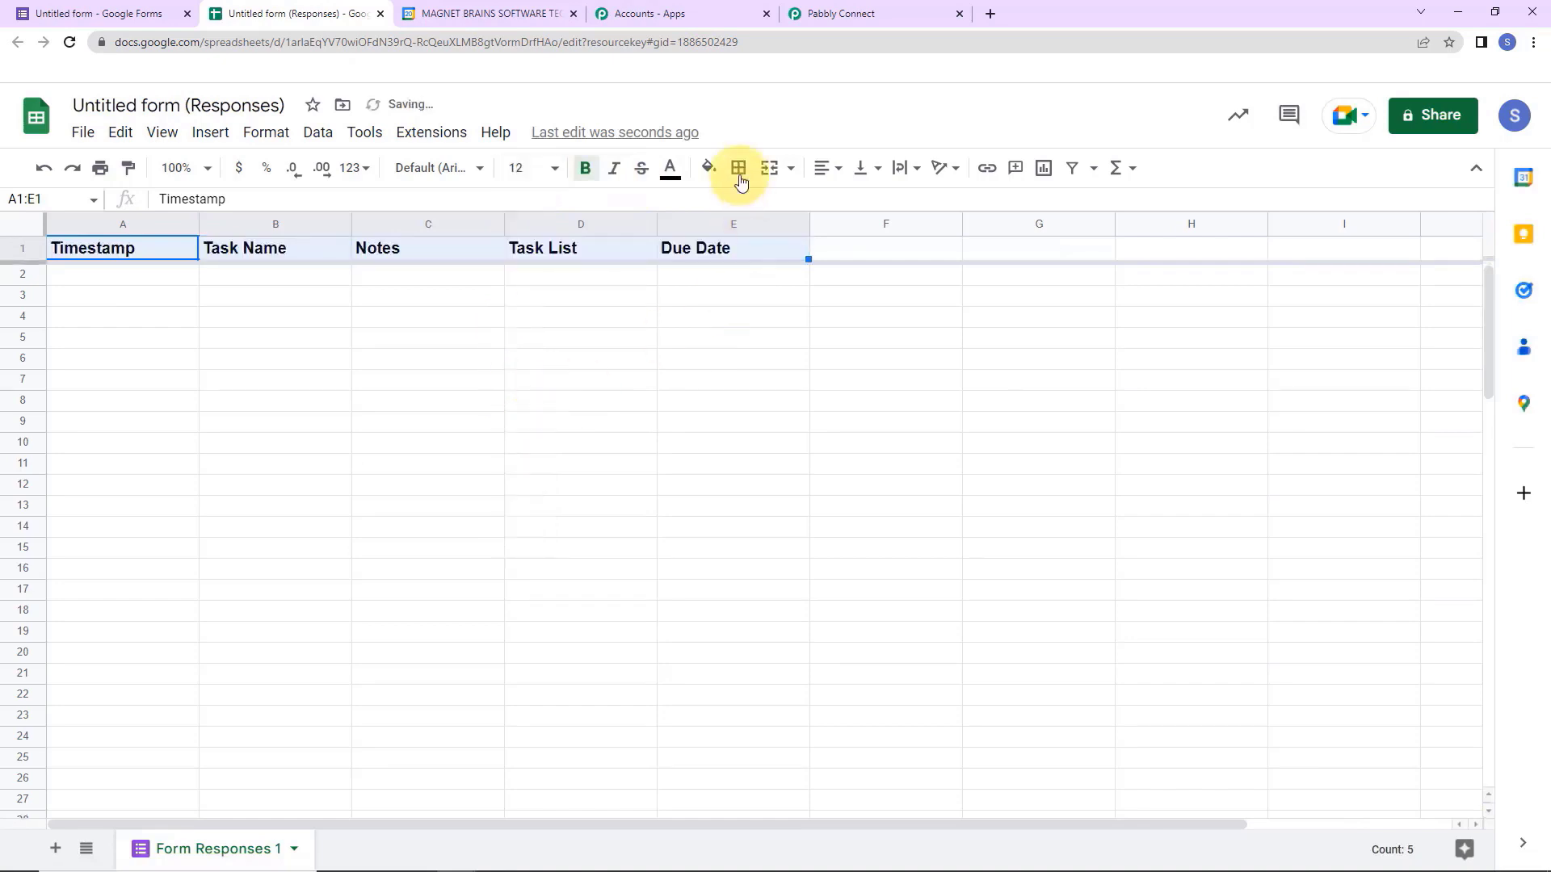
{"action": "left_click", "coordinate": [709, 167]}
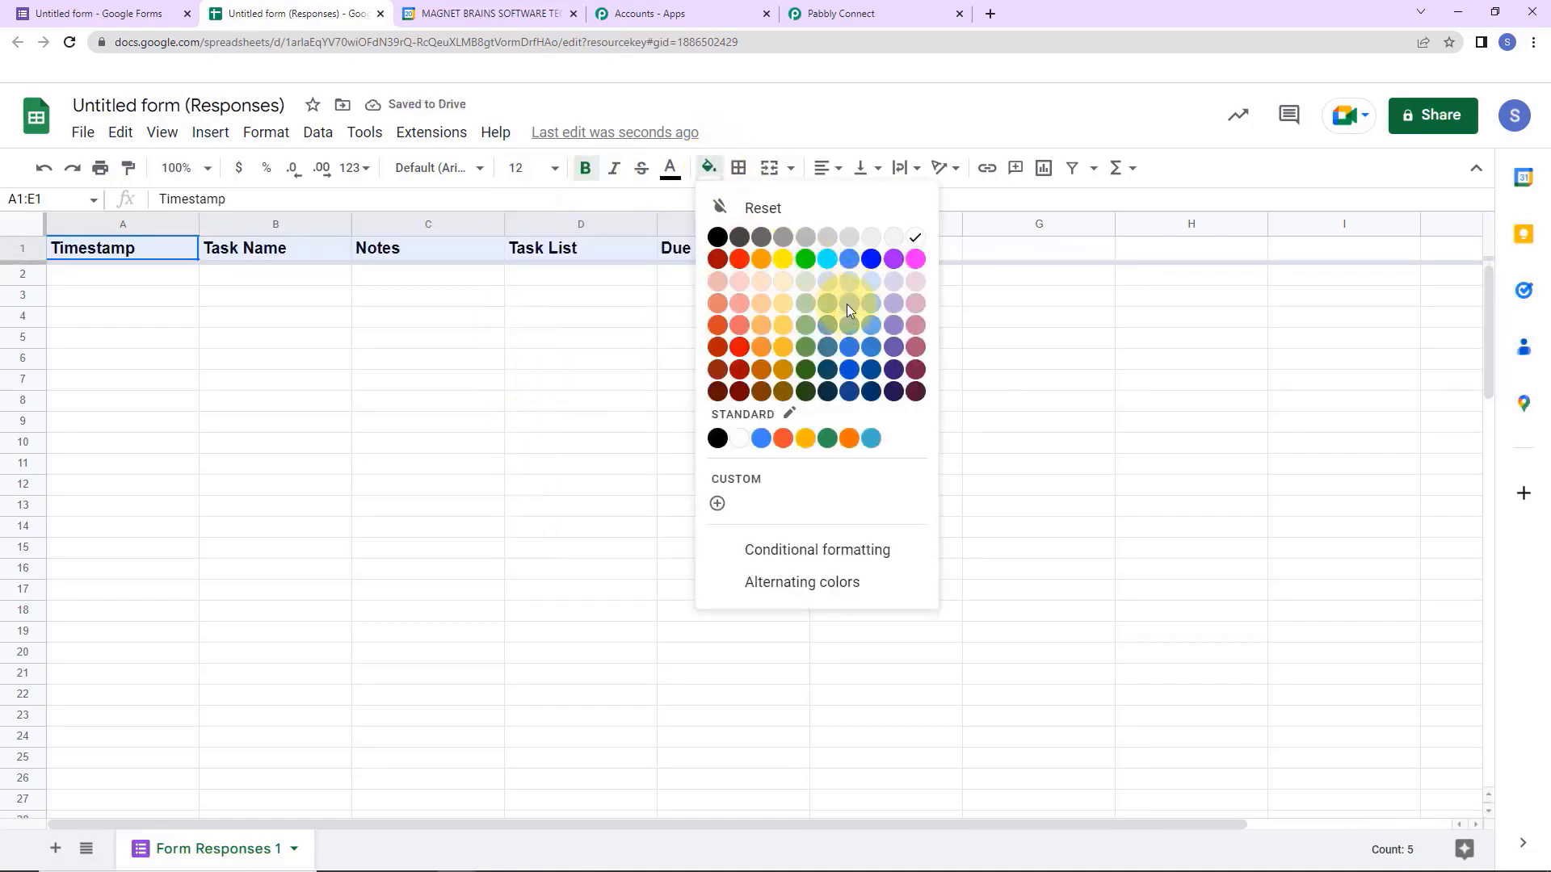
{"action": "left_click", "coordinate": [848, 303]}
{"action": "left_click", "coordinate": [982, 400]}
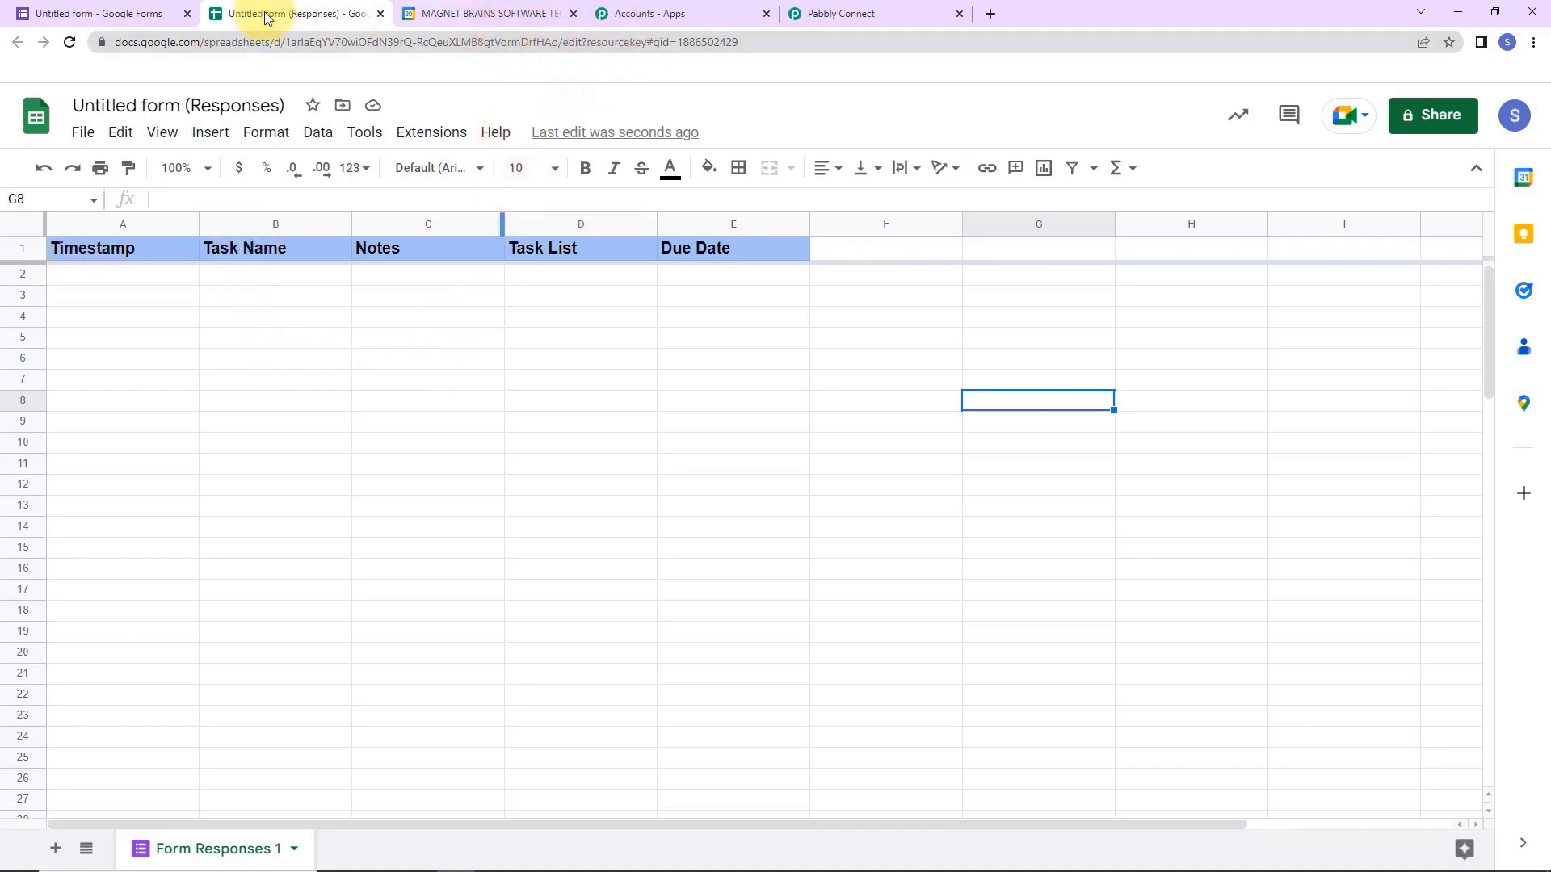
Return to Google Forms, preview the form, and enter "New Task 123" as the Task Name and "Demo Notes" as the Notes.
{"action": "left_click", "coordinate": [72, 16]}
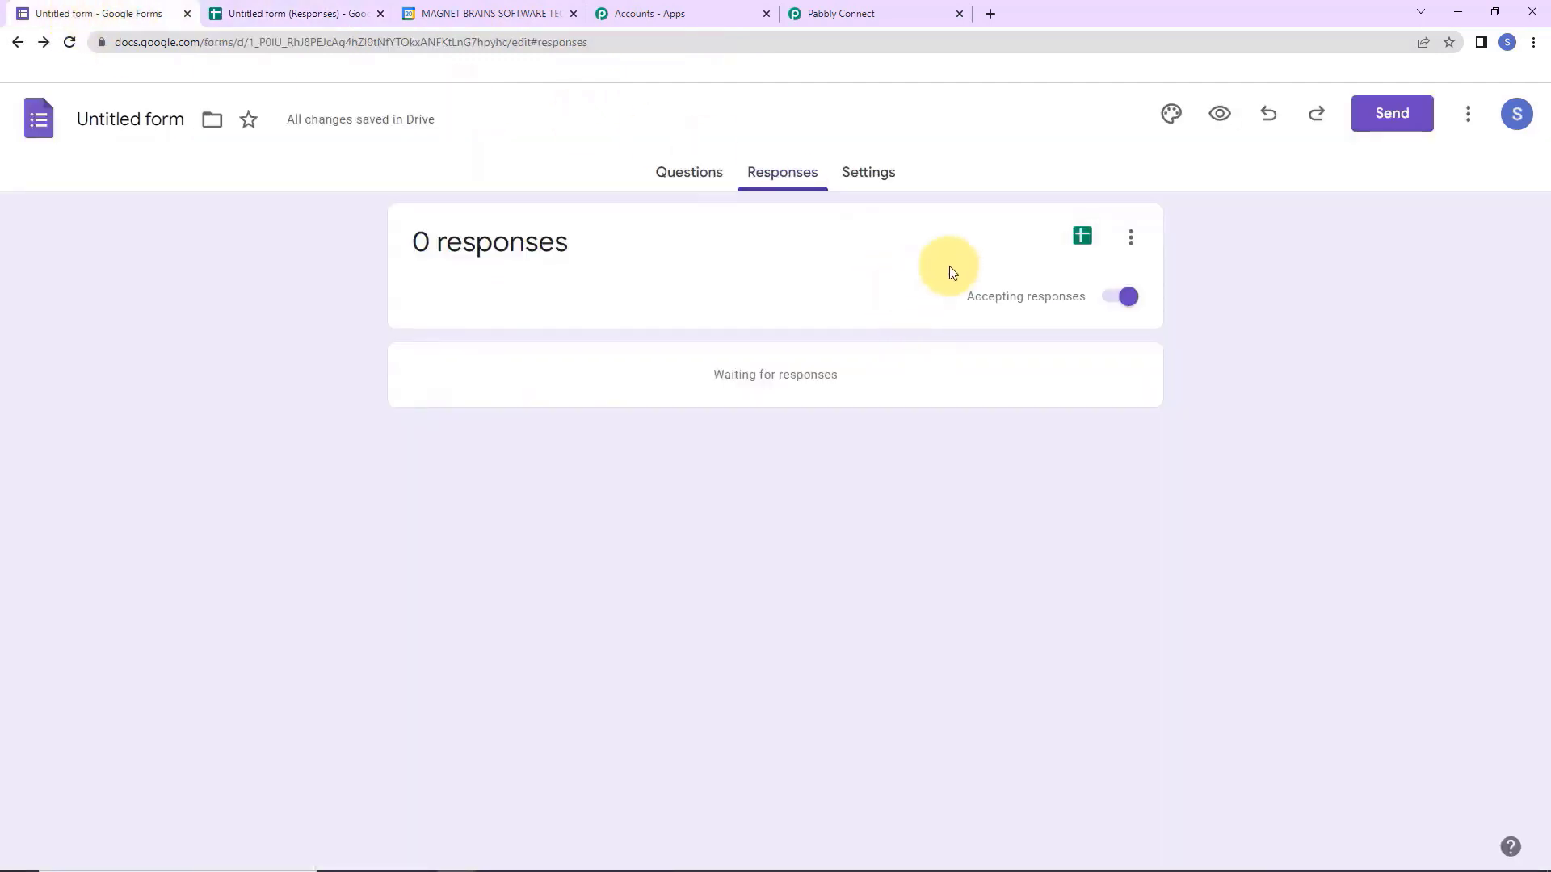
{"action": "left_click", "coordinate": [1219, 113]}
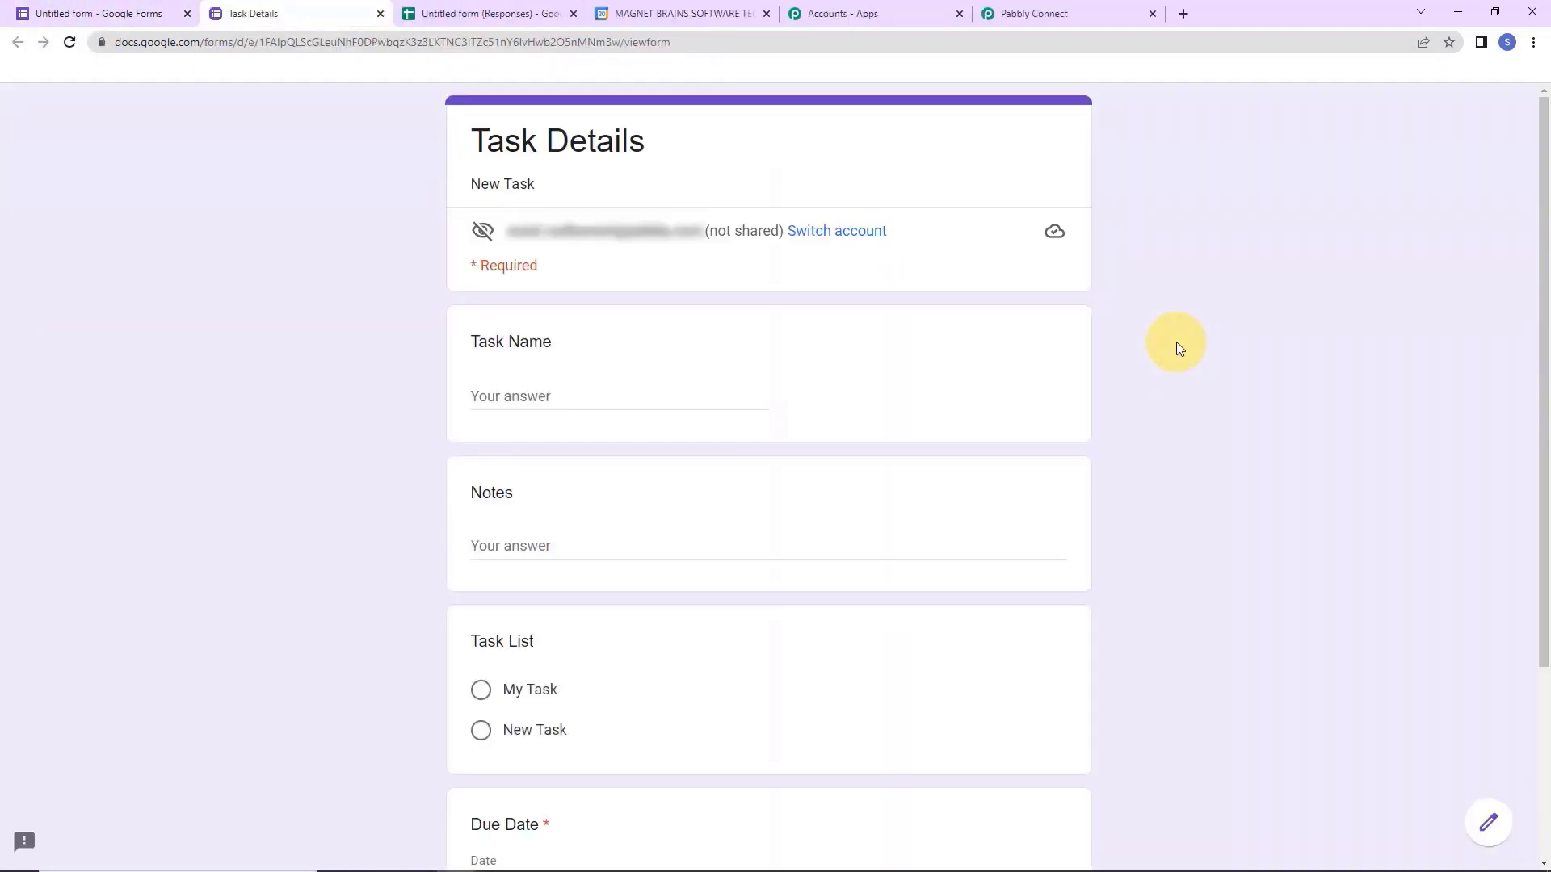
{"action": "left_click", "coordinate": [528, 394]}
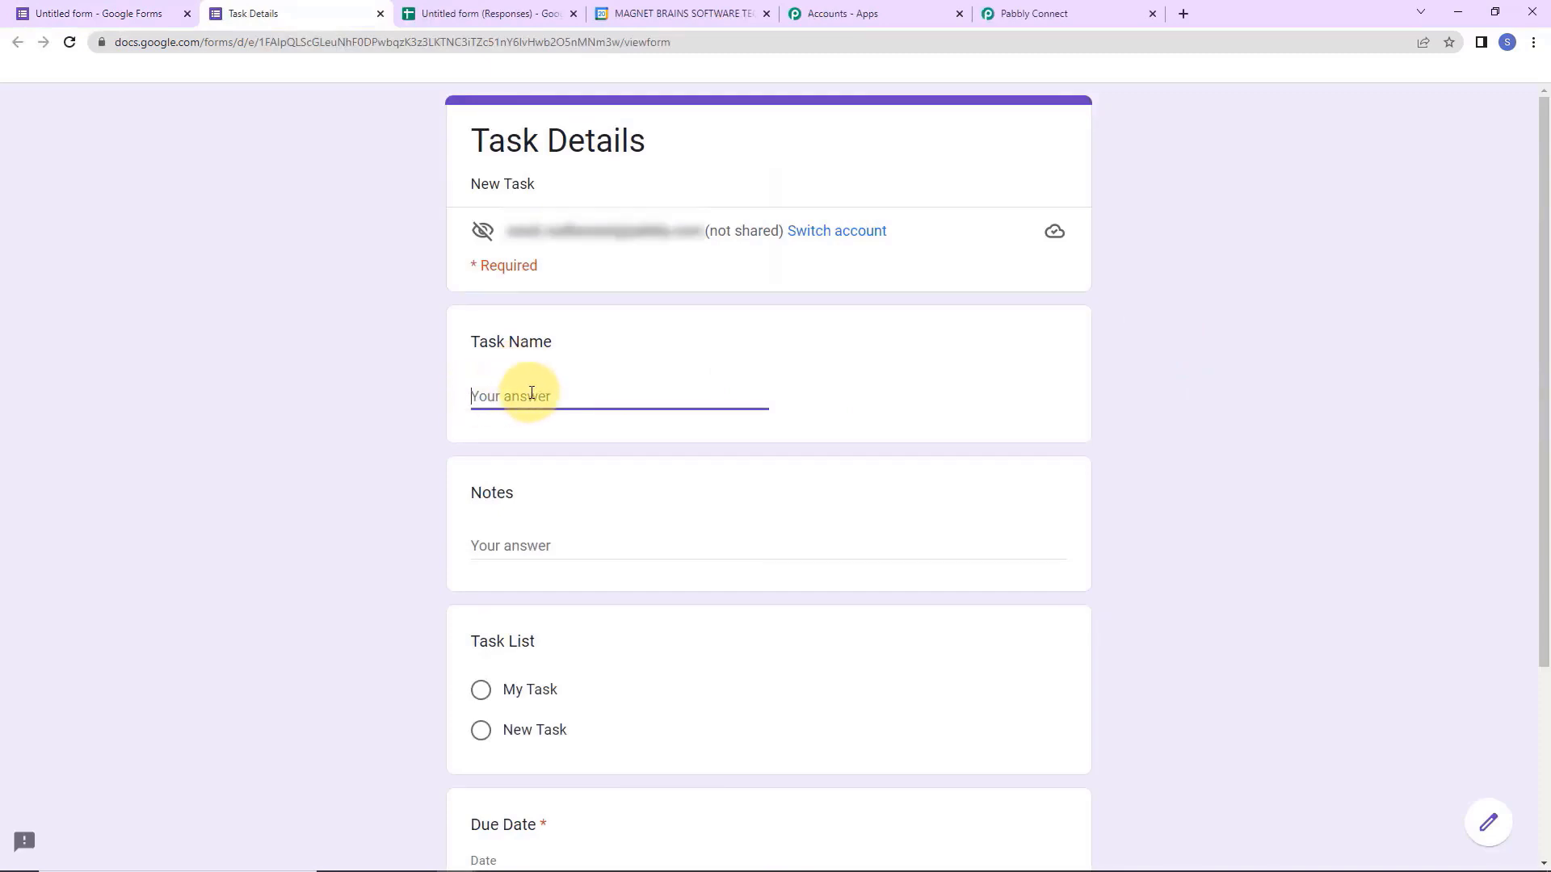
{"action": "type", "text": "New Task 123"}
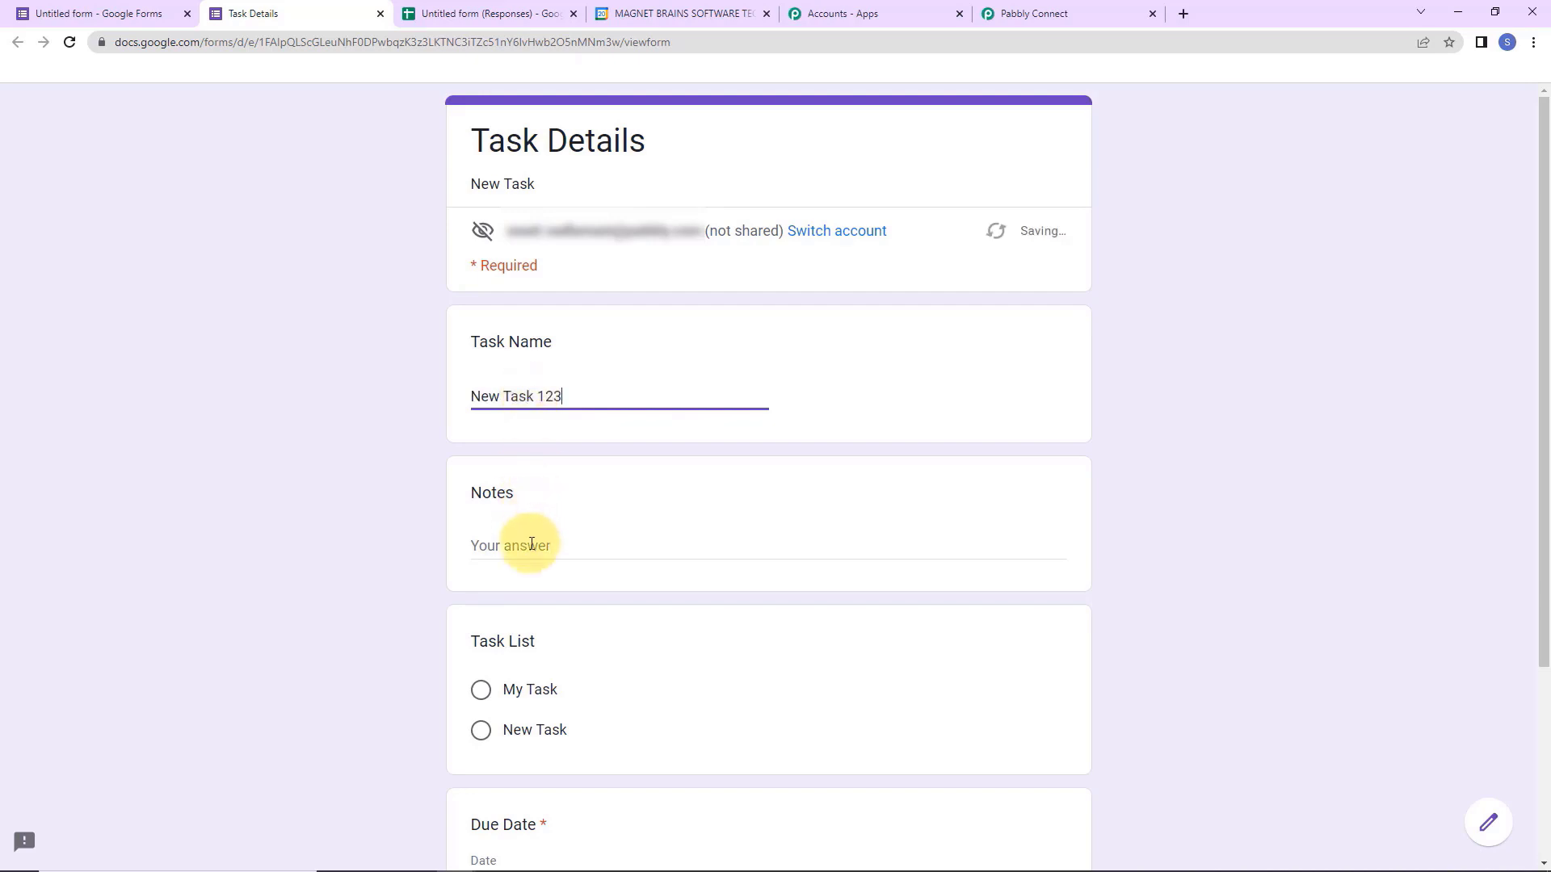
{"action": "left_click", "coordinate": [530, 543]}
{"action": "type", "text": "De"}
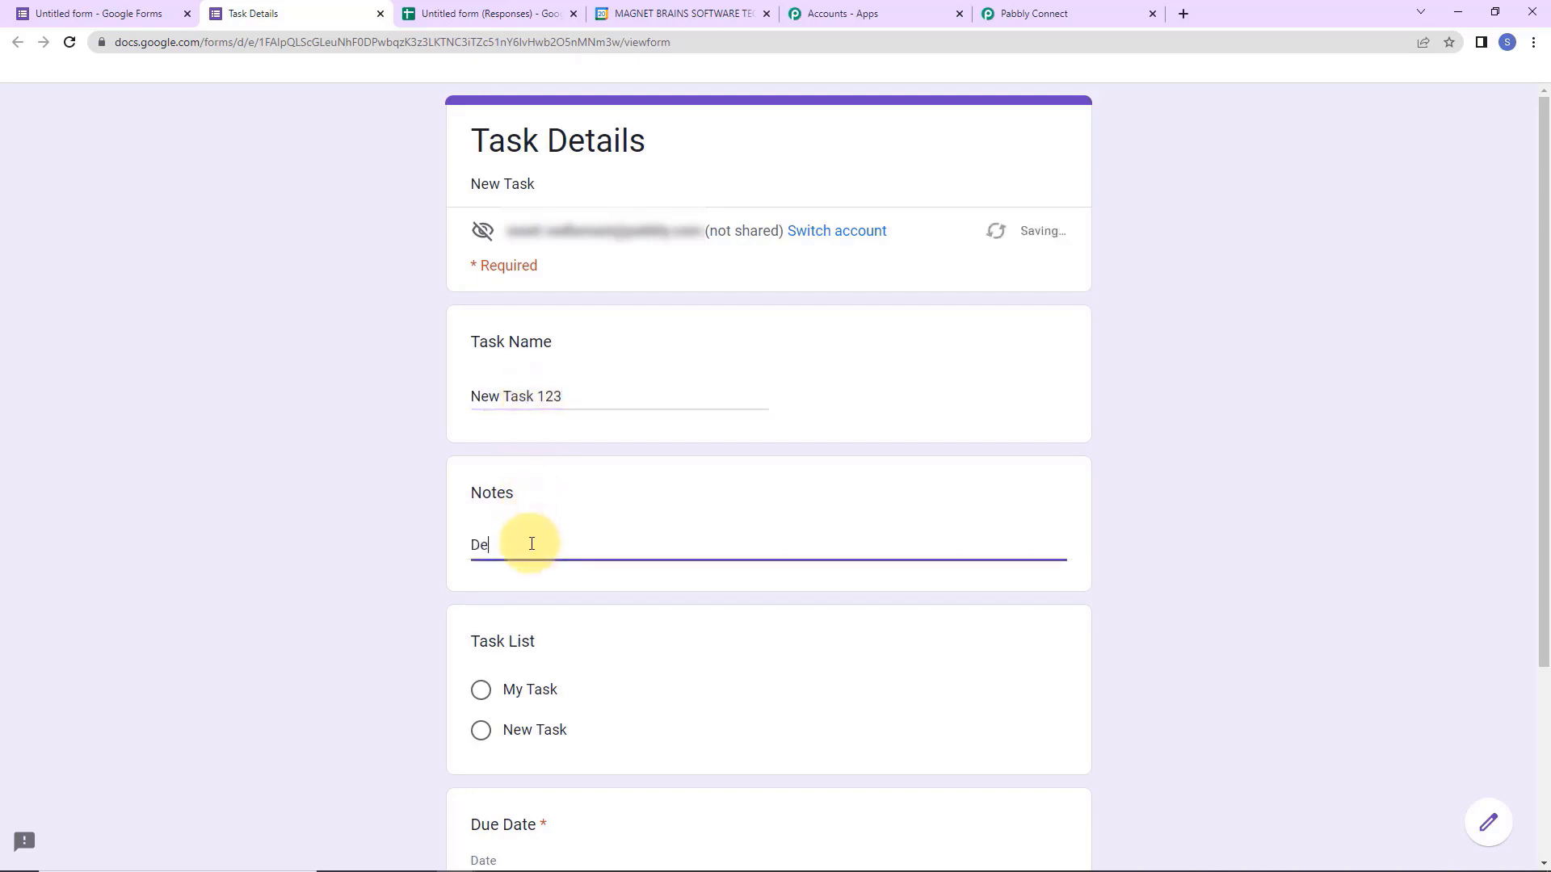
{"action": "type", "text": "mo Notes"}
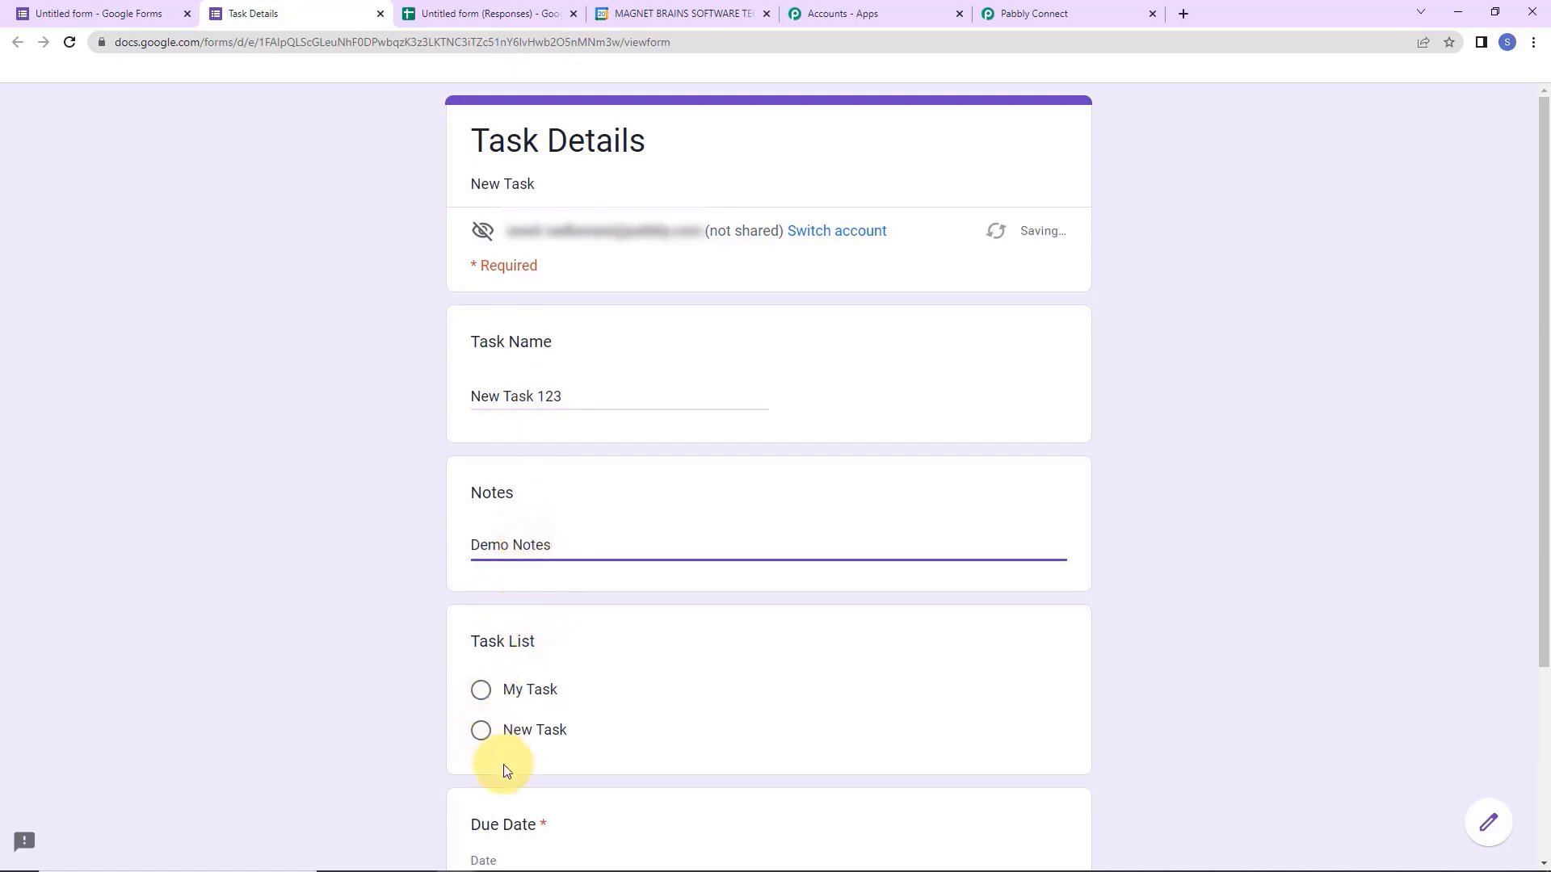
Choose My Task as the Task List, set the Due Date to 01/25/2023, and submit the form response.
{"action": "left_click", "coordinate": [482, 689]}
{"action": "scroll", "coordinate": [1176, 585], "scroll_direction": "down", "scroll_amount": 4}
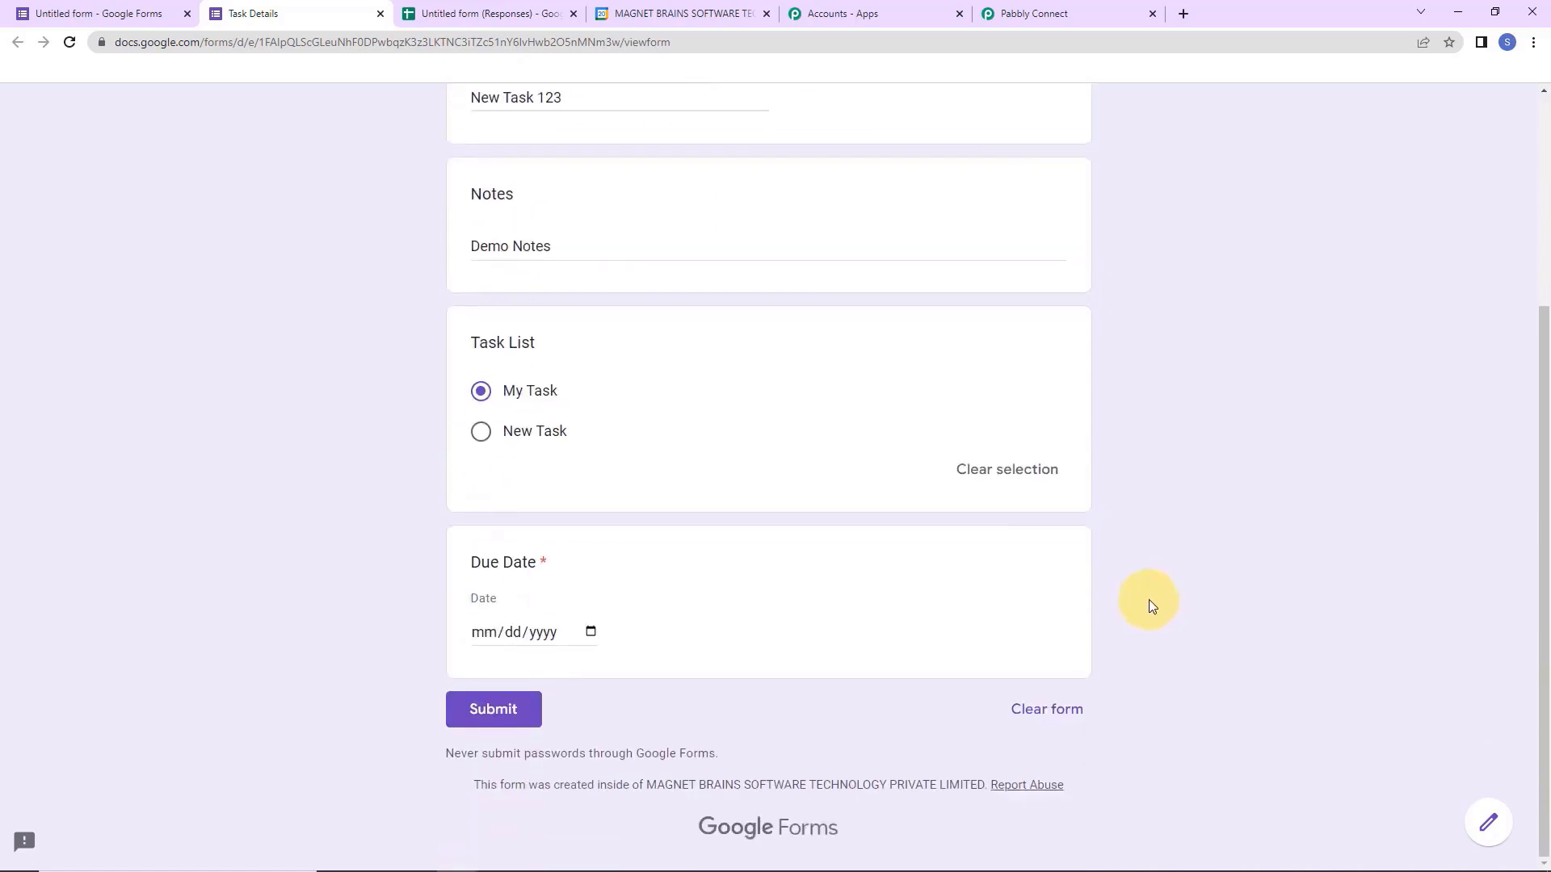
{"action": "left_click", "coordinate": [591, 632]}
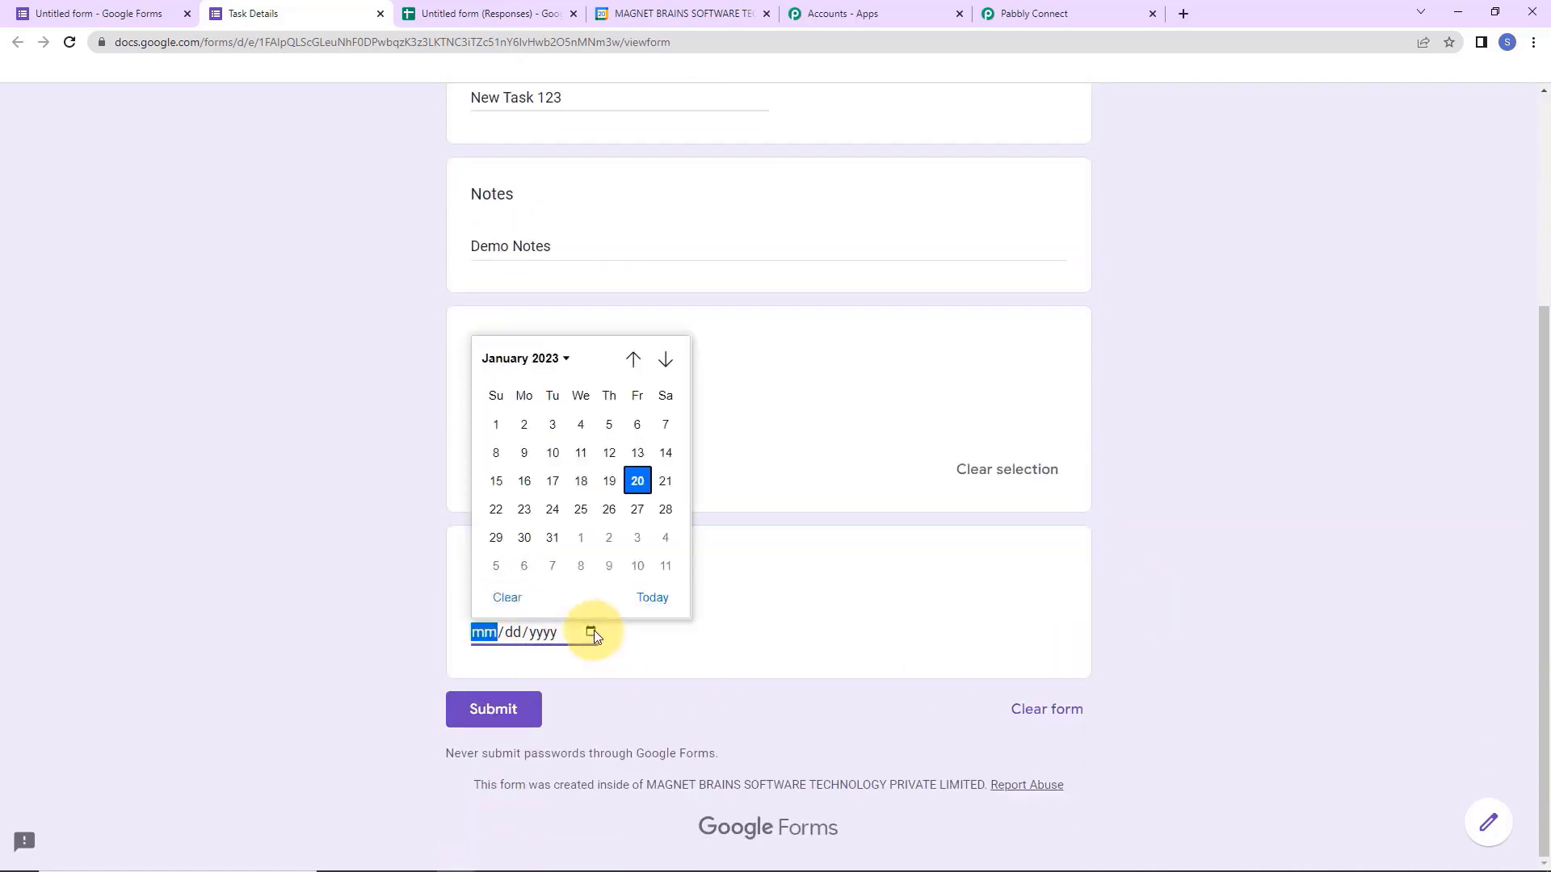
{"action": "left_click", "coordinate": [580, 510]}
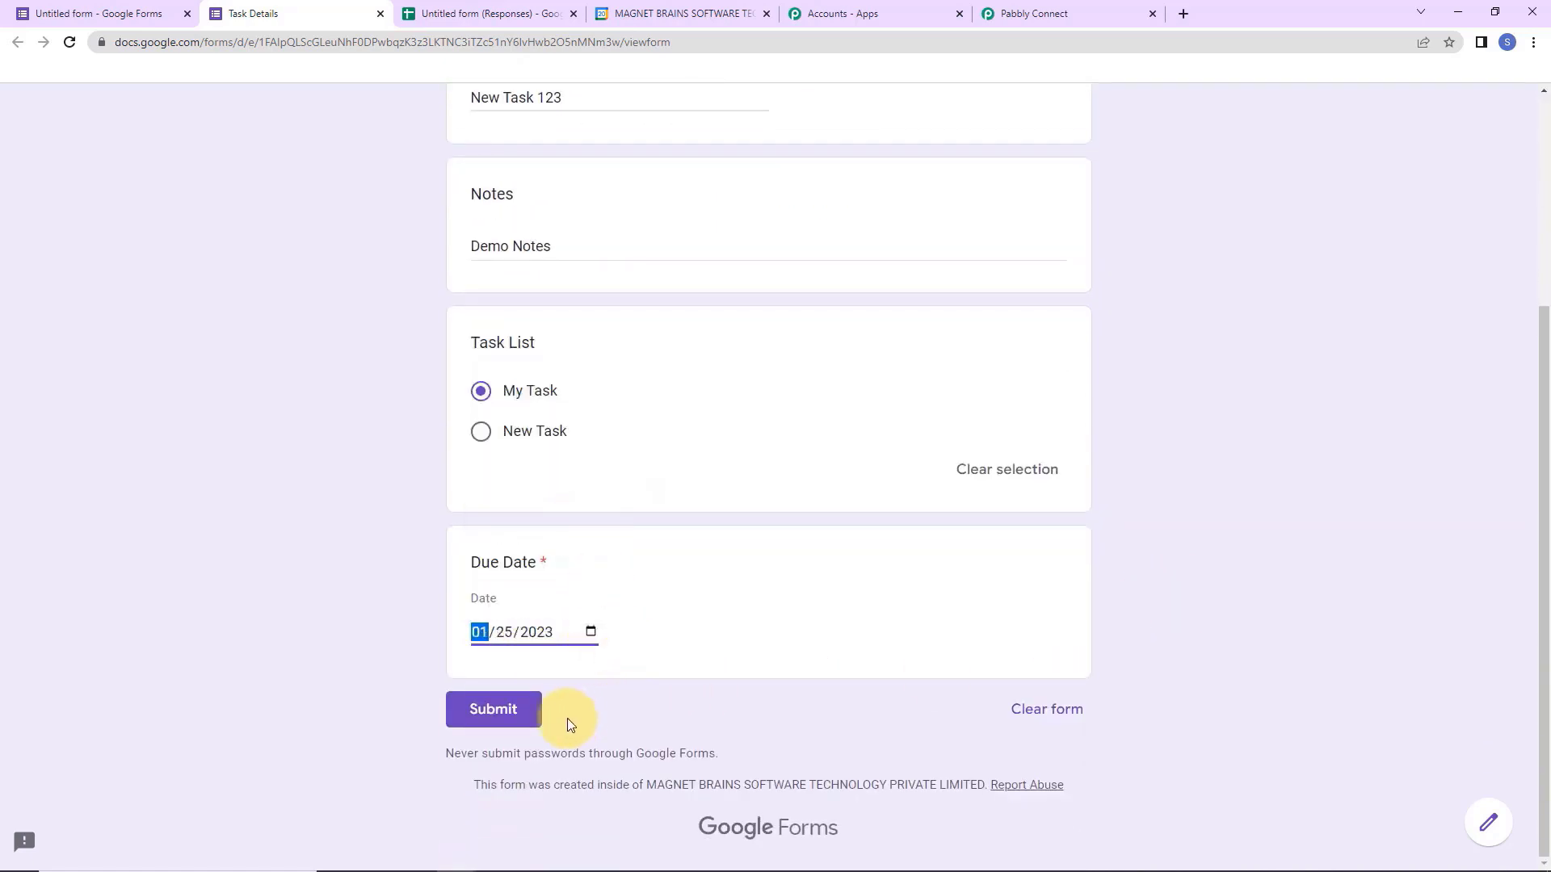
{"action": "left_click", "coordinate": [507, 715]}
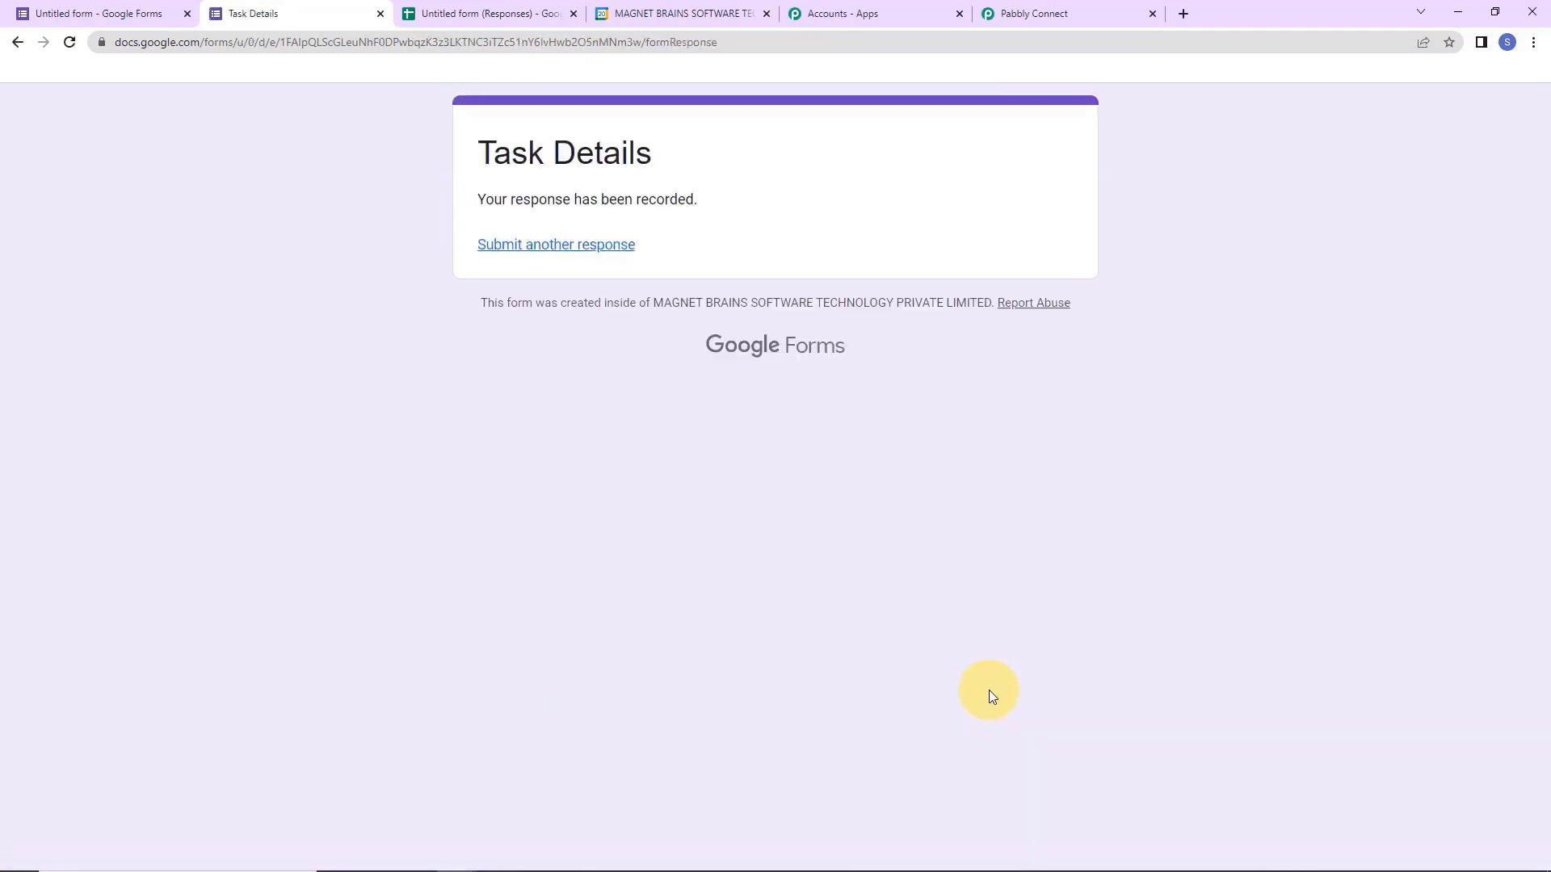
In the responses spreadsheet, search the add-ons marketplace for Pabbly Connect Webhooks, check its listing, and close the marketplace.
{"action": "left_click", "coordinate": [519, 15]}
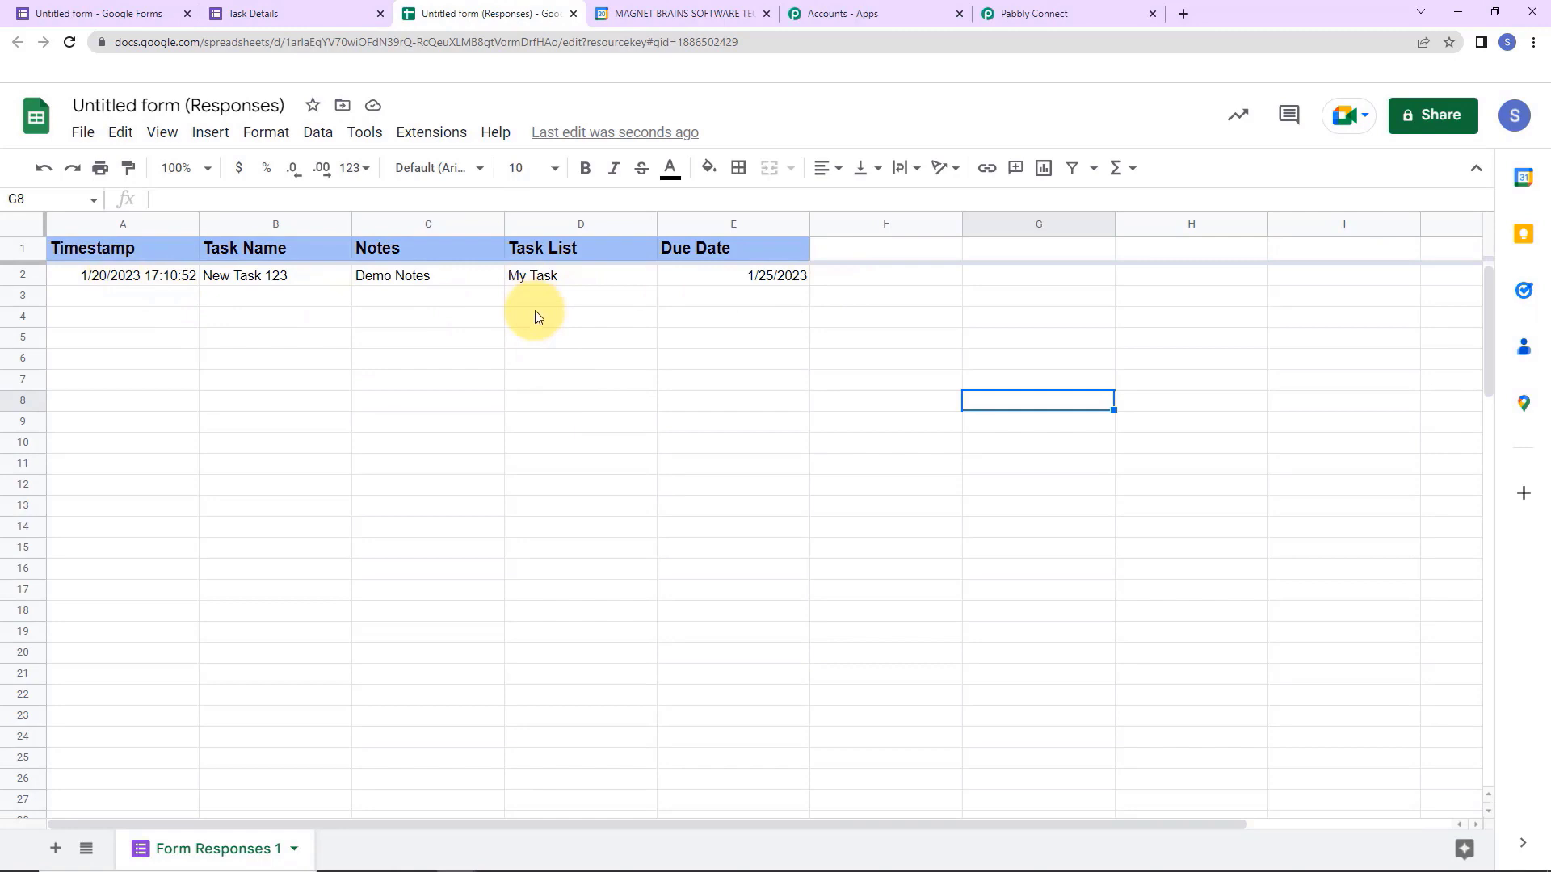
{"action": "left_click", "coordinate": [412, 133]}
{"action": "mouse_move", "coordinate": [489, 168]}
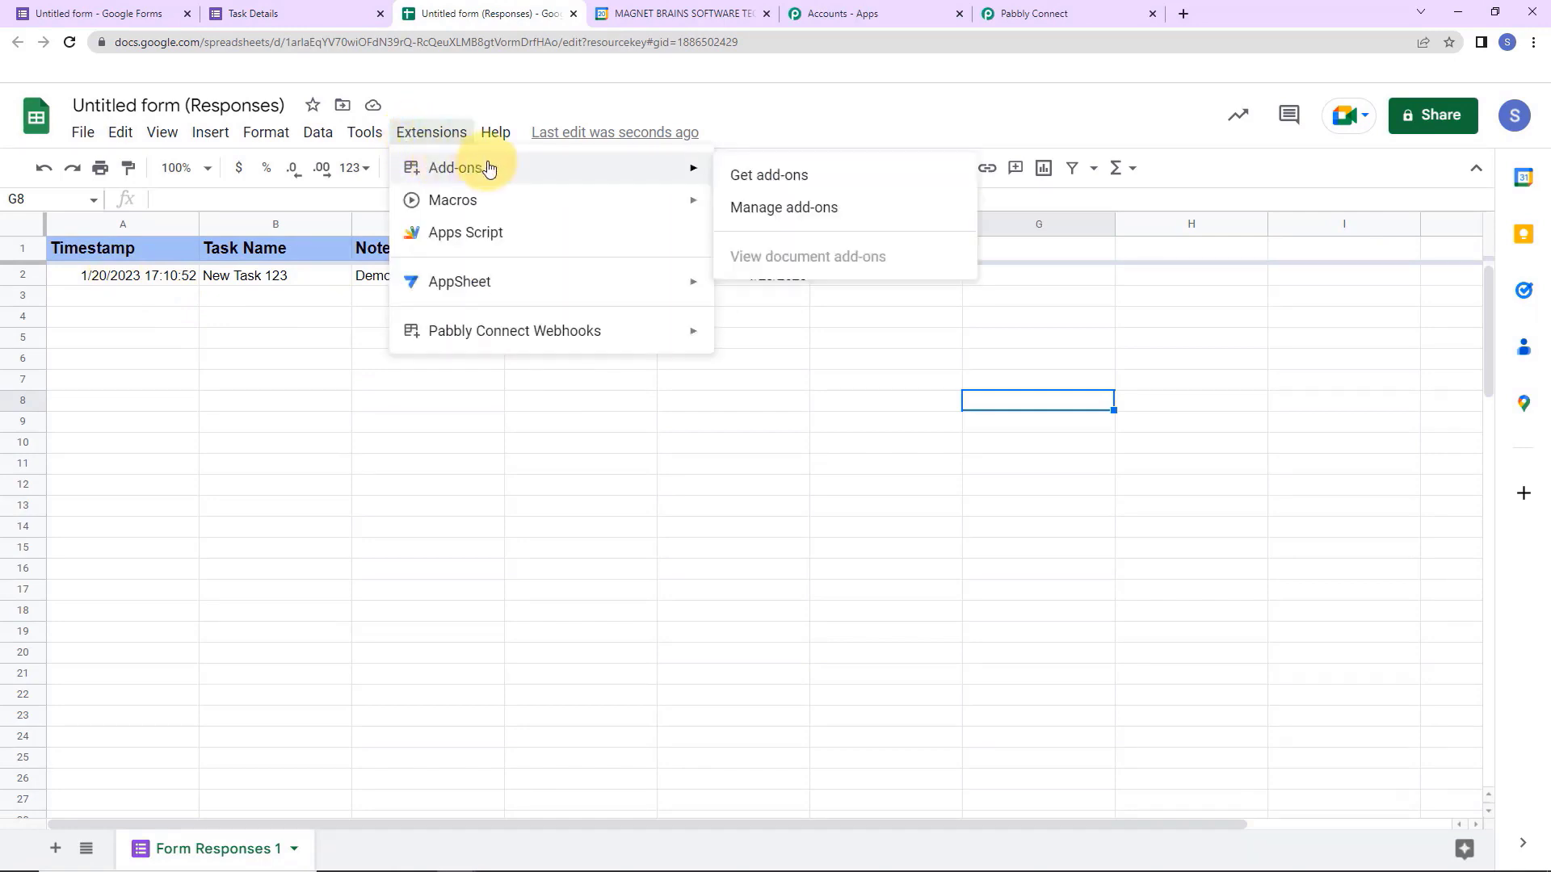
{"action": "left_click", "coordinate": [800, 178]}
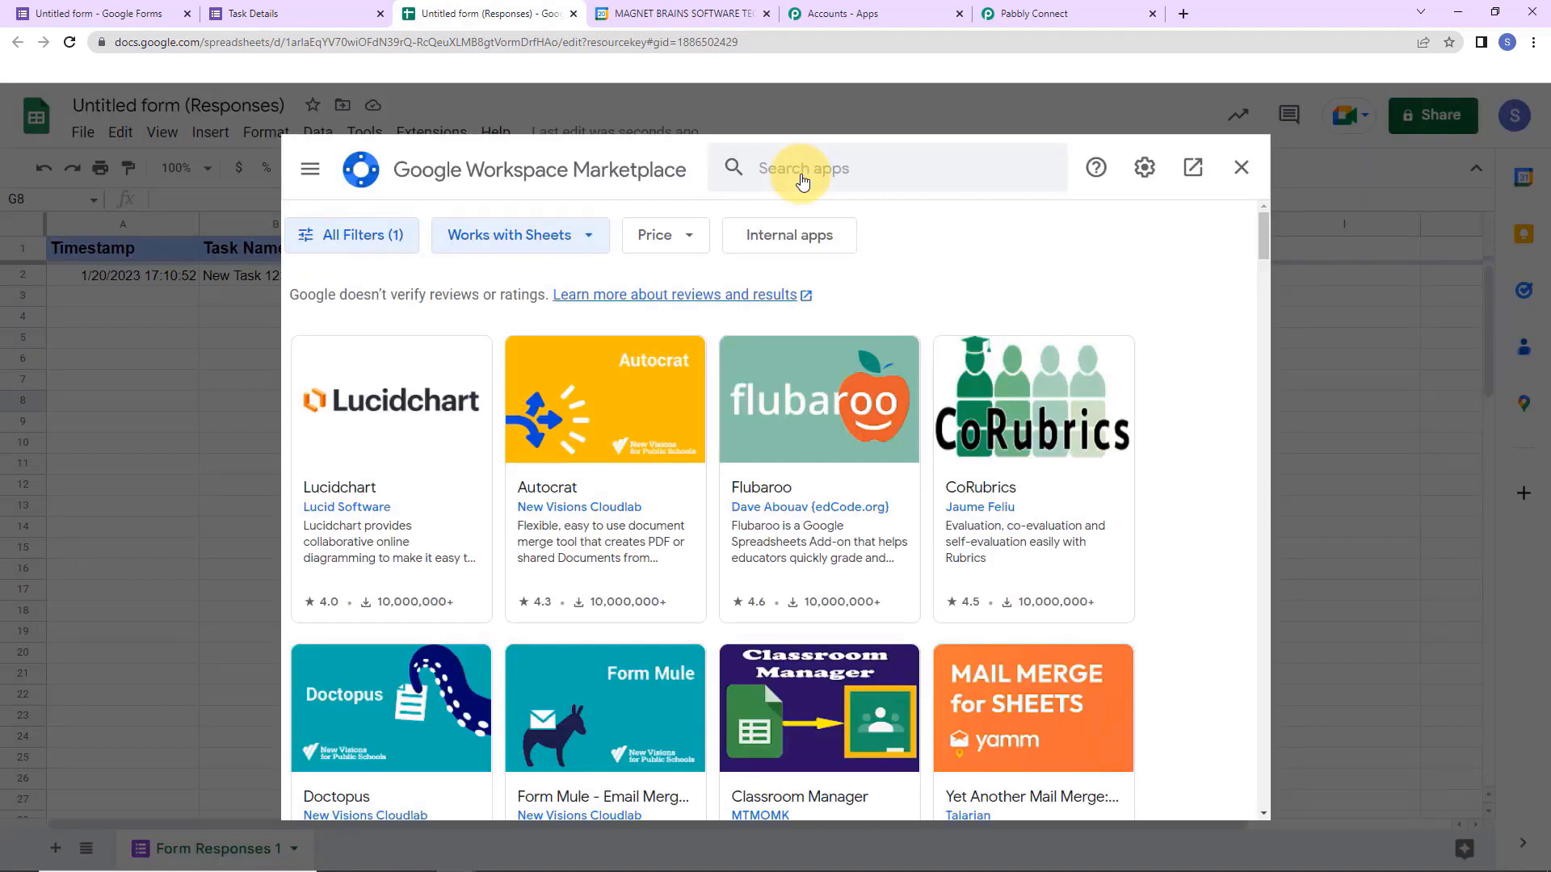
{"action": "left_click", "coordinate": [880, 170]}
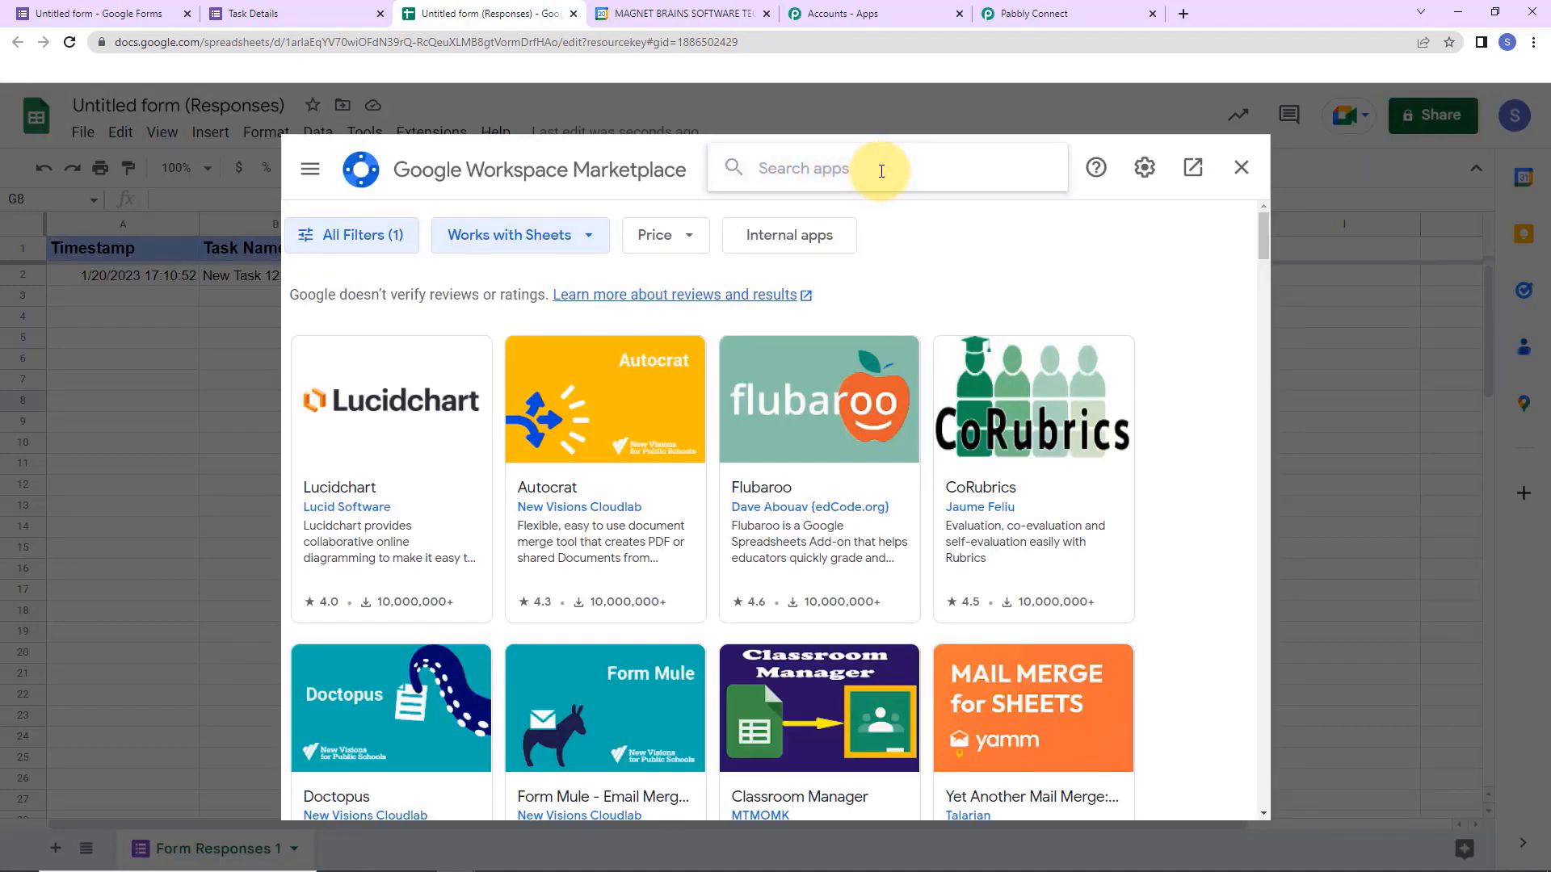
{"action": "type", "text": "Pabbly"}
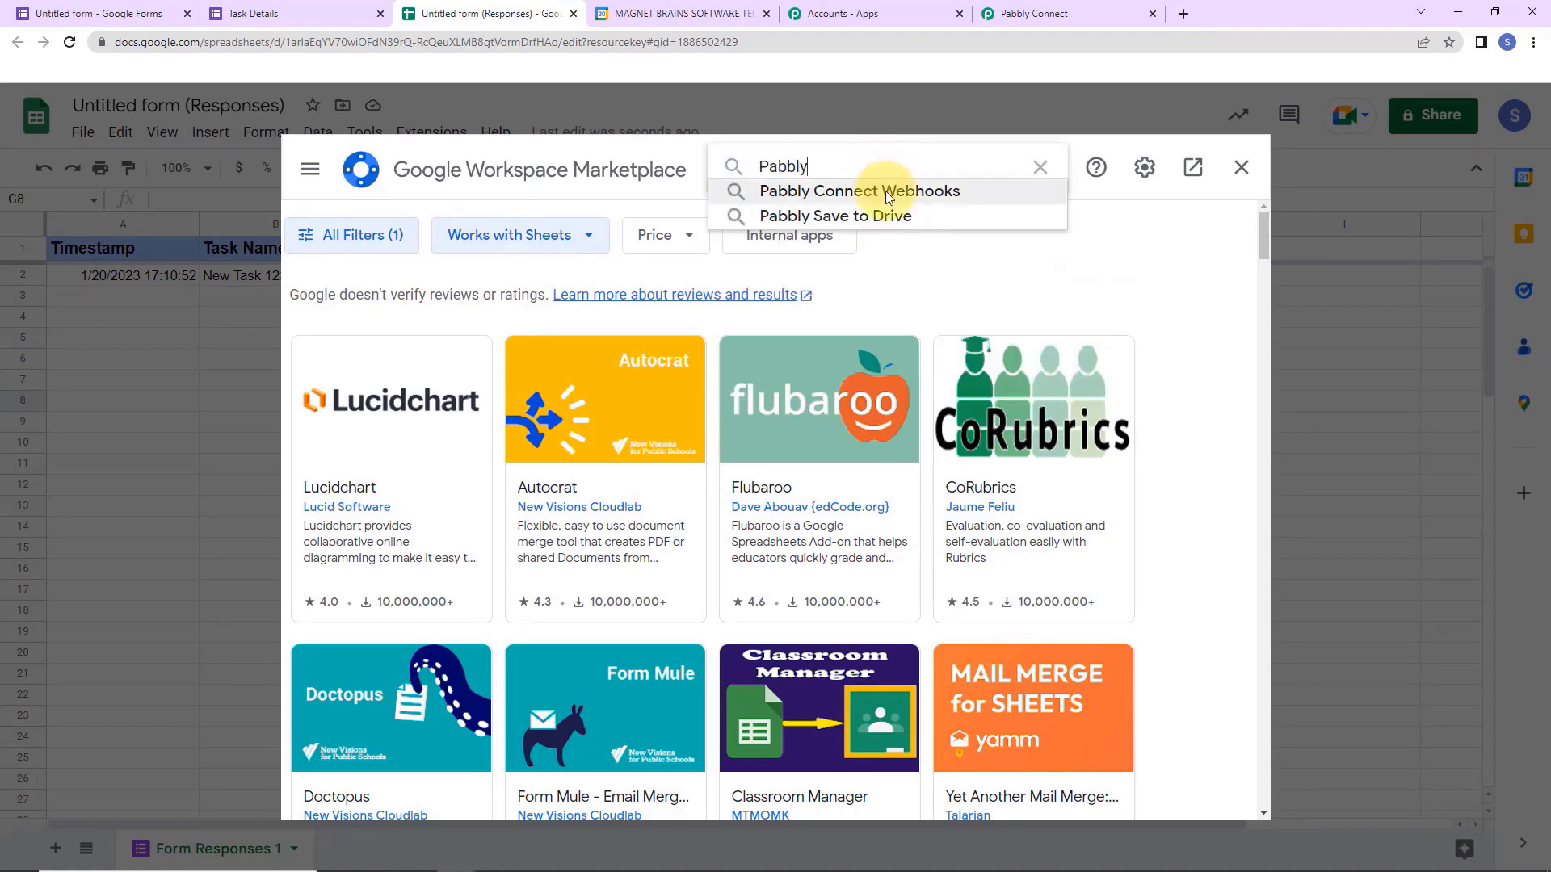
{"action": "left_click", "coordinate": [880, 191]}
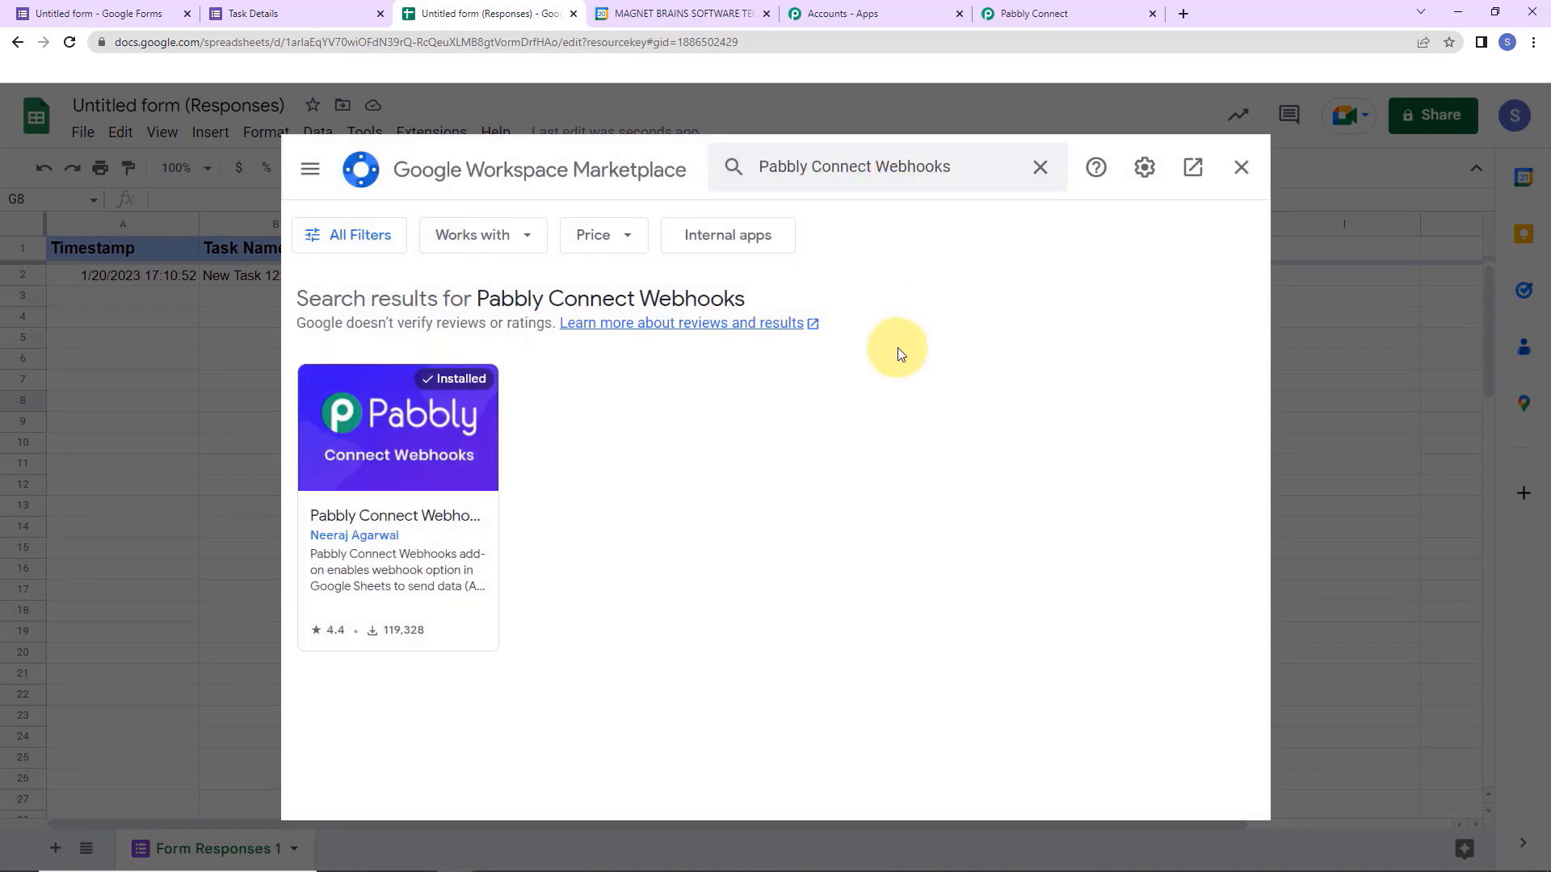
{"action": "left_click", "coordinate": [1241, 167]}
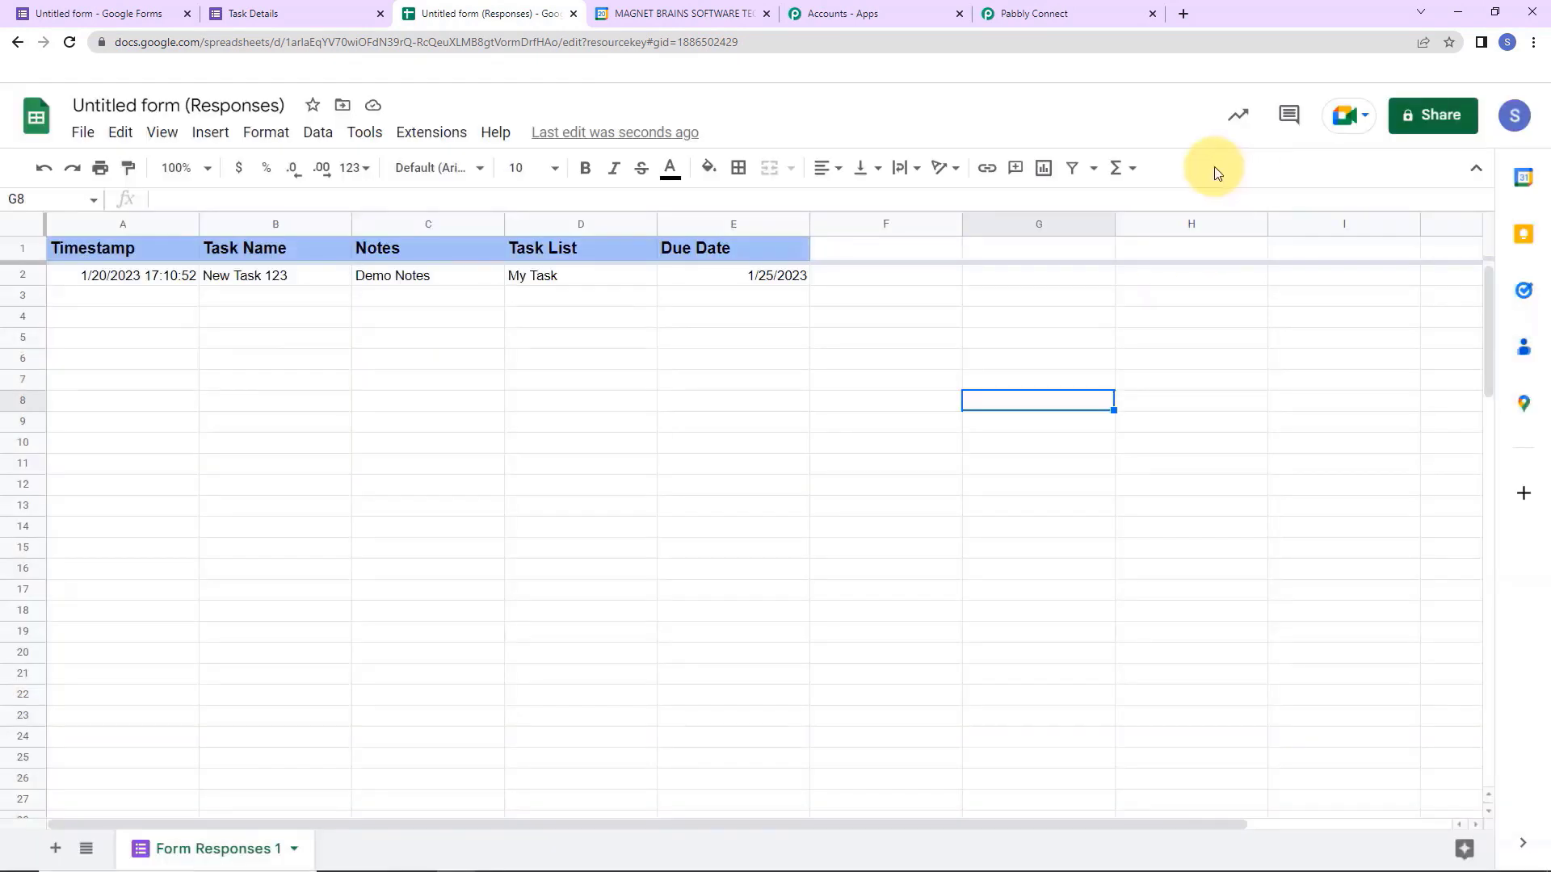
Reload the responses spreadsheet and open the Initial Setup of the Pabbly Connect Webhooks add-on.
{"action": "left_click", "coordinate": [69, 42]}
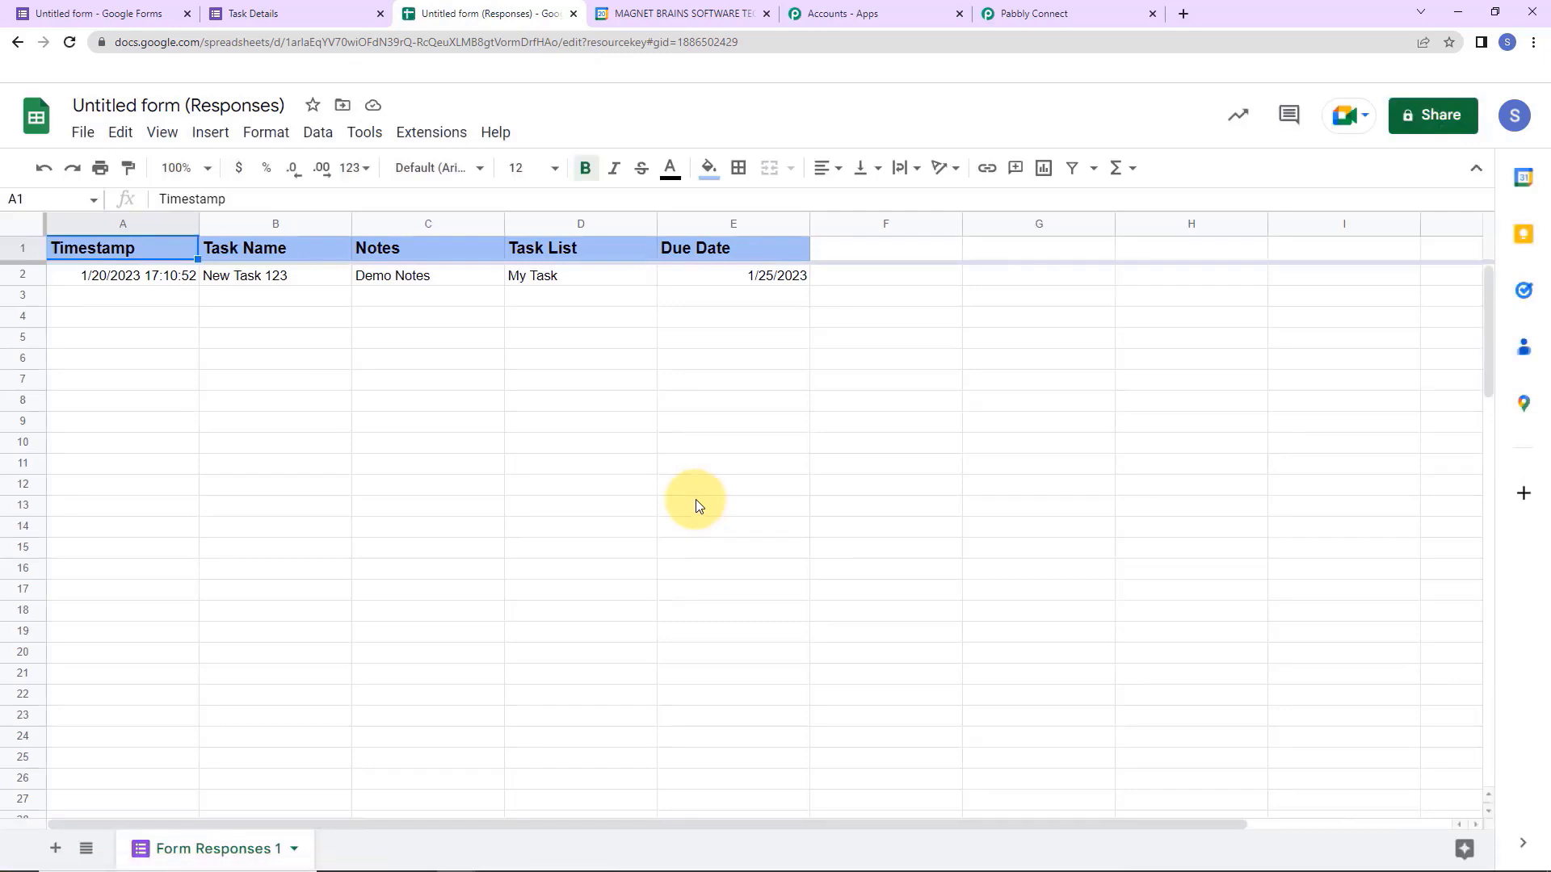
{"action": "left_click", "coordinate": [433, 136]}
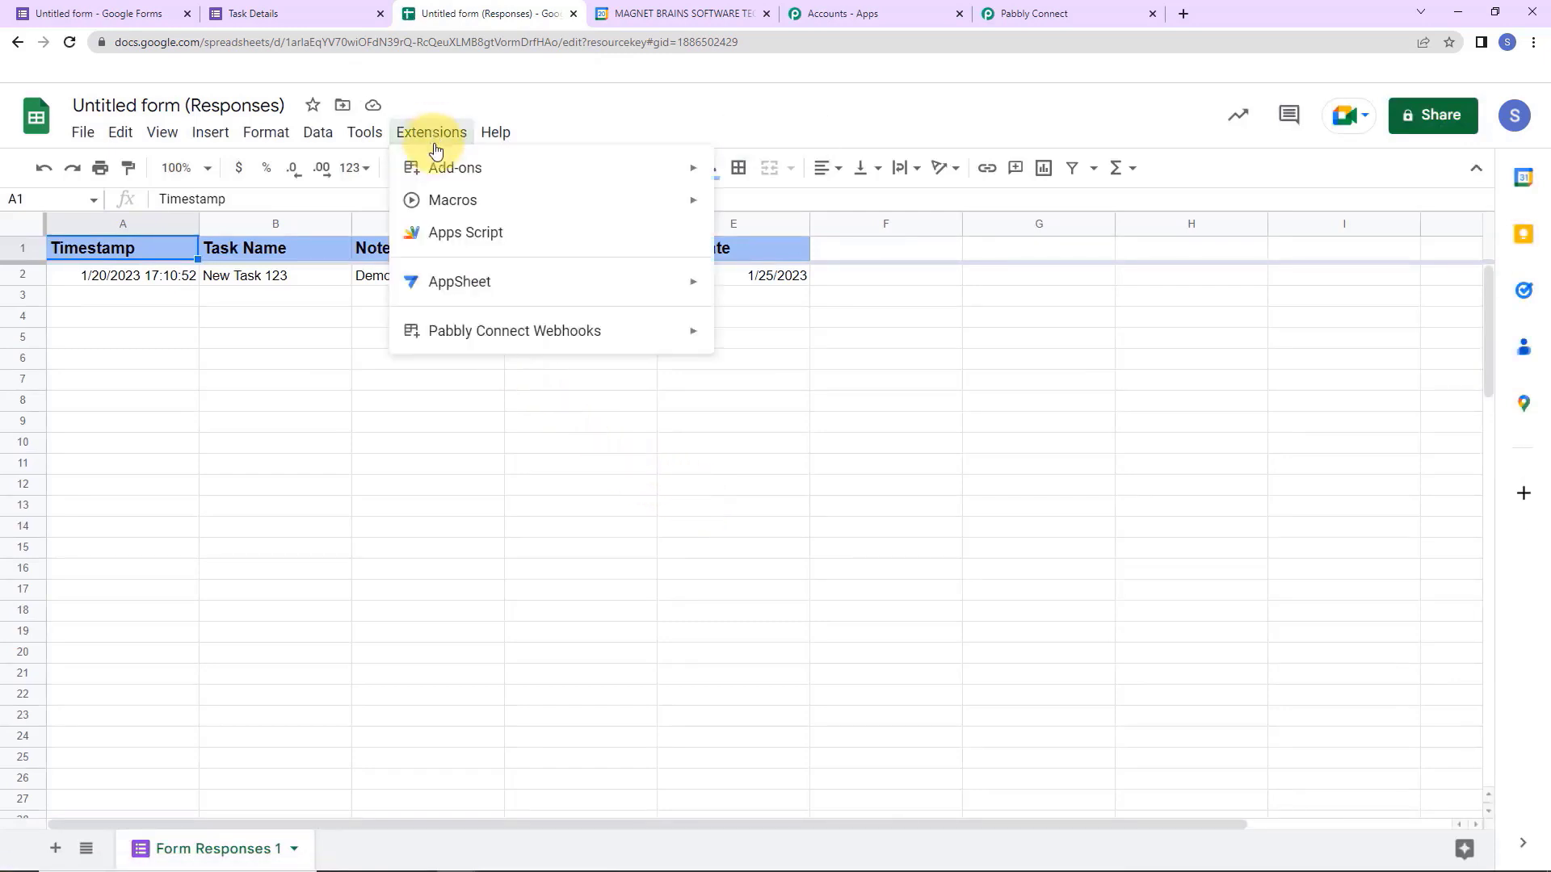
{"action": "mouse_move", "coordinate": [488, 336]}
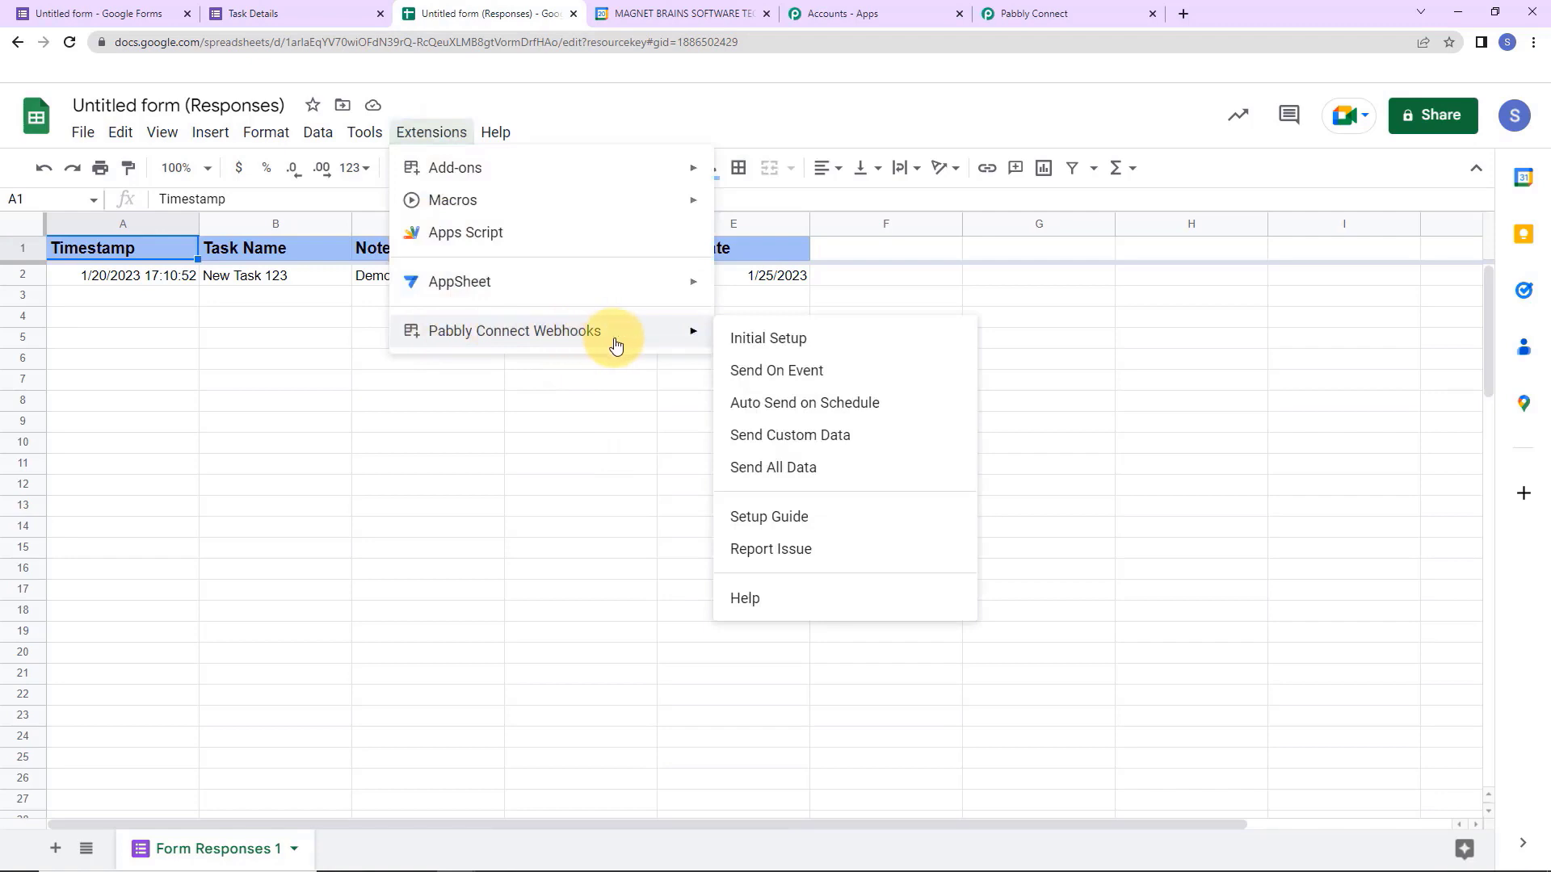
{"action": "left_click", "coordinate": [811, 339]}
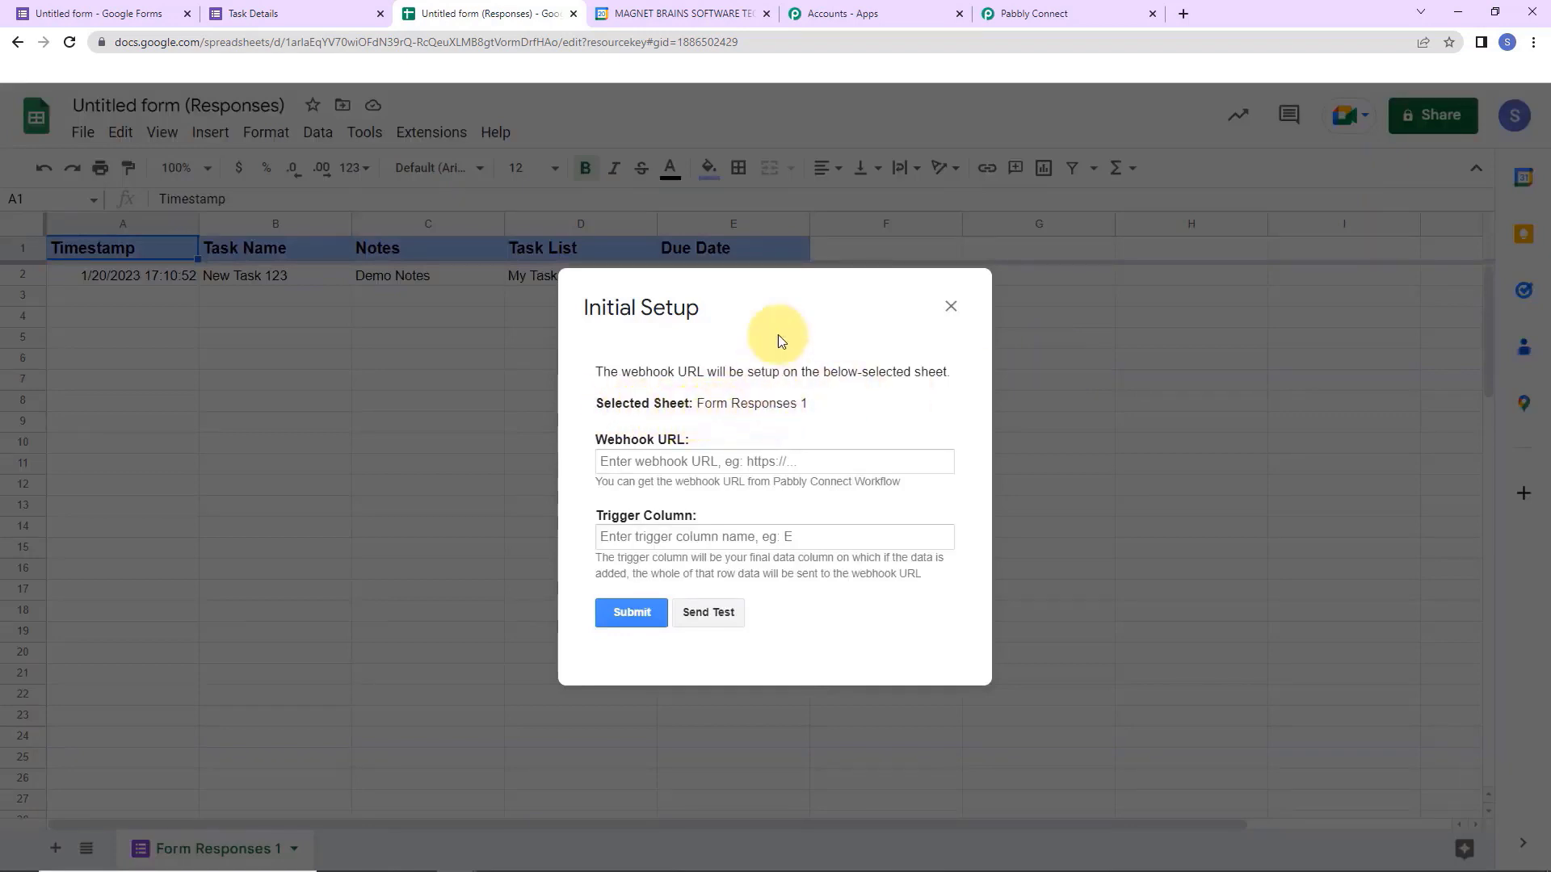
Copy the webhook URL from the Pabbly Connect workflow and paste it as the Webhook URL in the spreadsheet's Initial Setup.
{"action": "left_click", "coordinate": [1026, 14]}
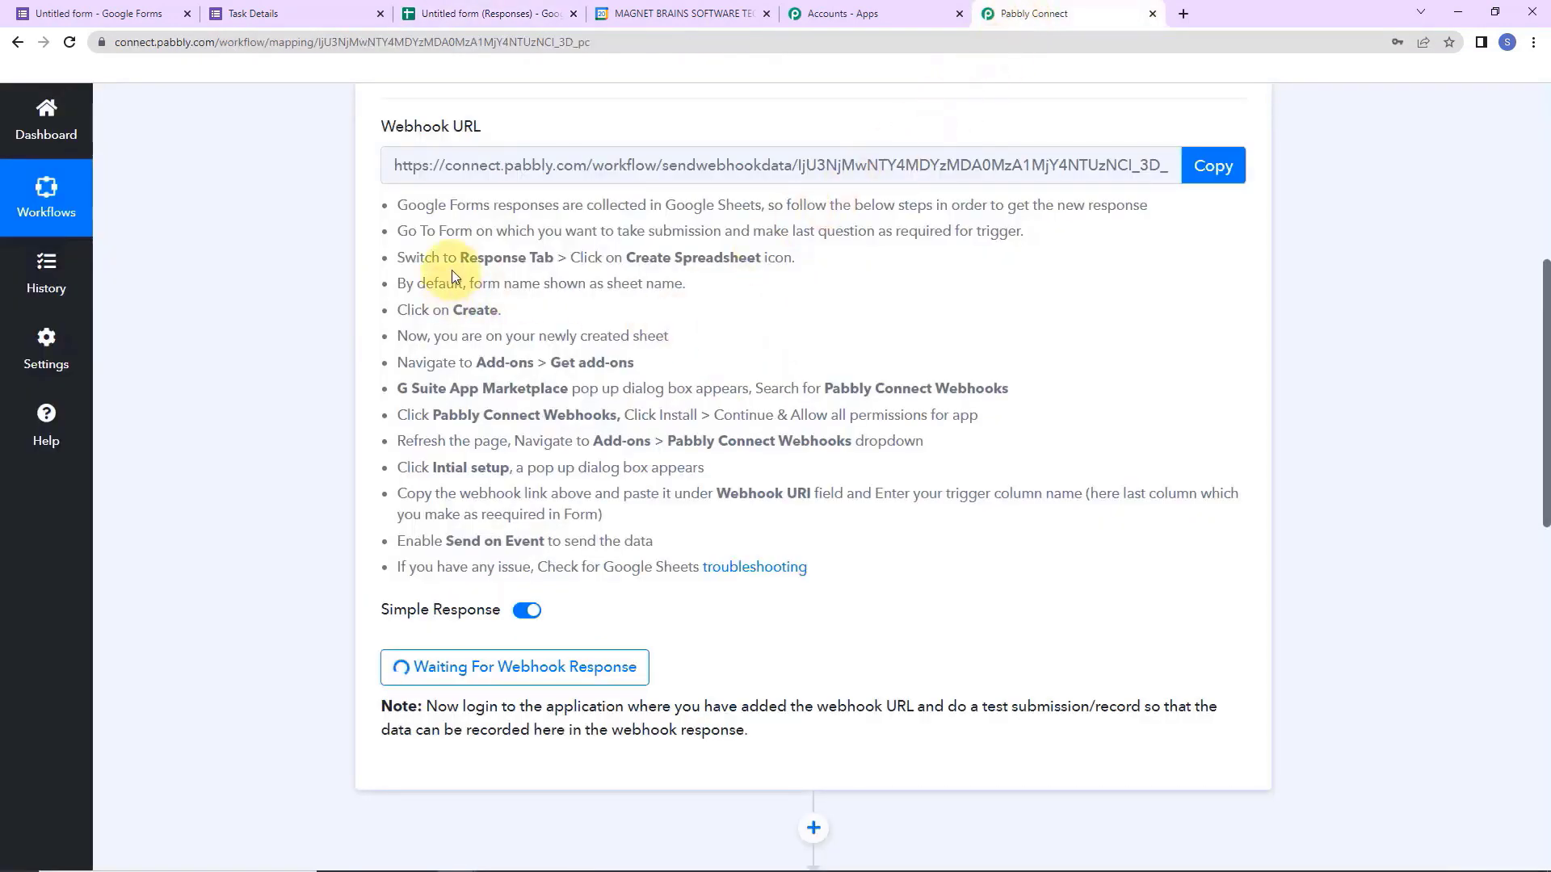
{"action": "left_click", "coordinate": [1216, 166]}
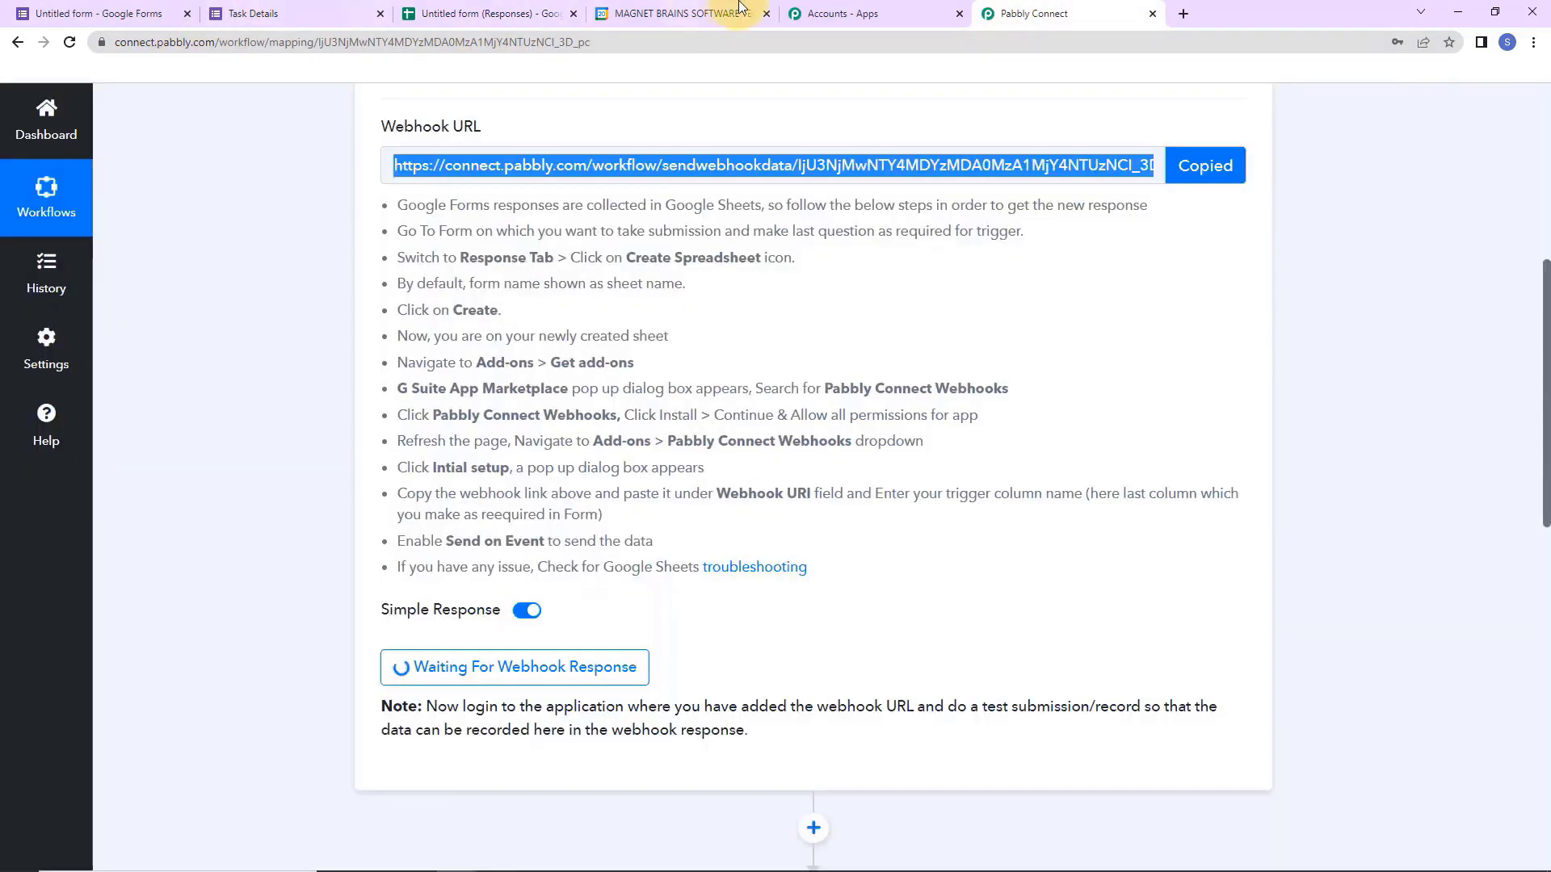
{"action": "left_click", "coordinate": [487, 13]}
{"action": "left_click", "coordinate": [825, 454]}
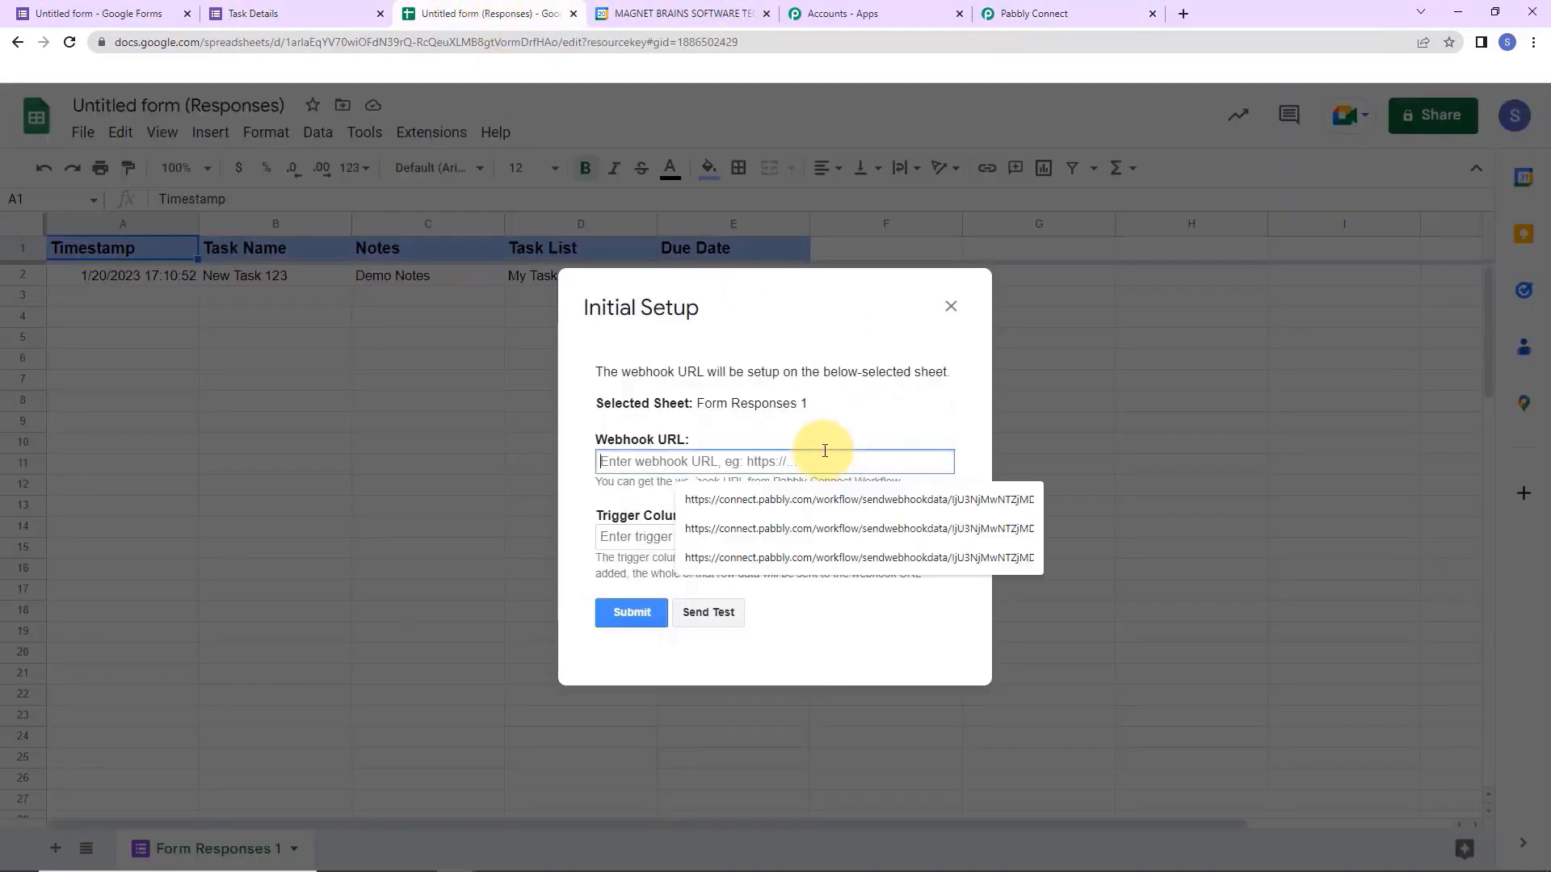
{"action": "key", "text": "ctrl+v"}
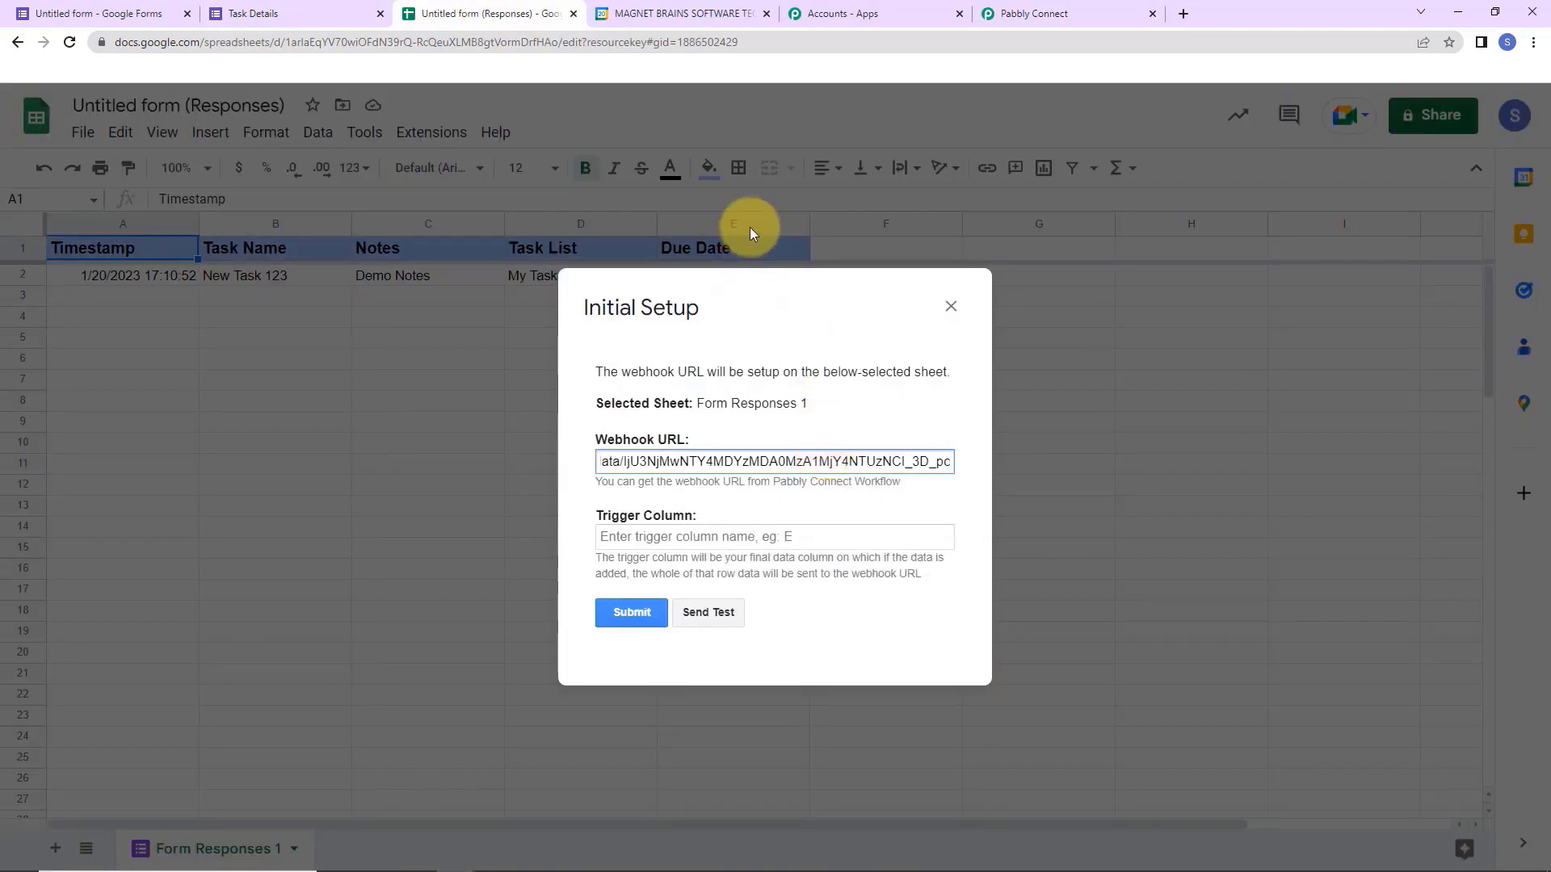
Set the trigger column to E, send the test data, then submit and close the webhook setup.
{"action": "left_click", "coordinate": [666, 534]}
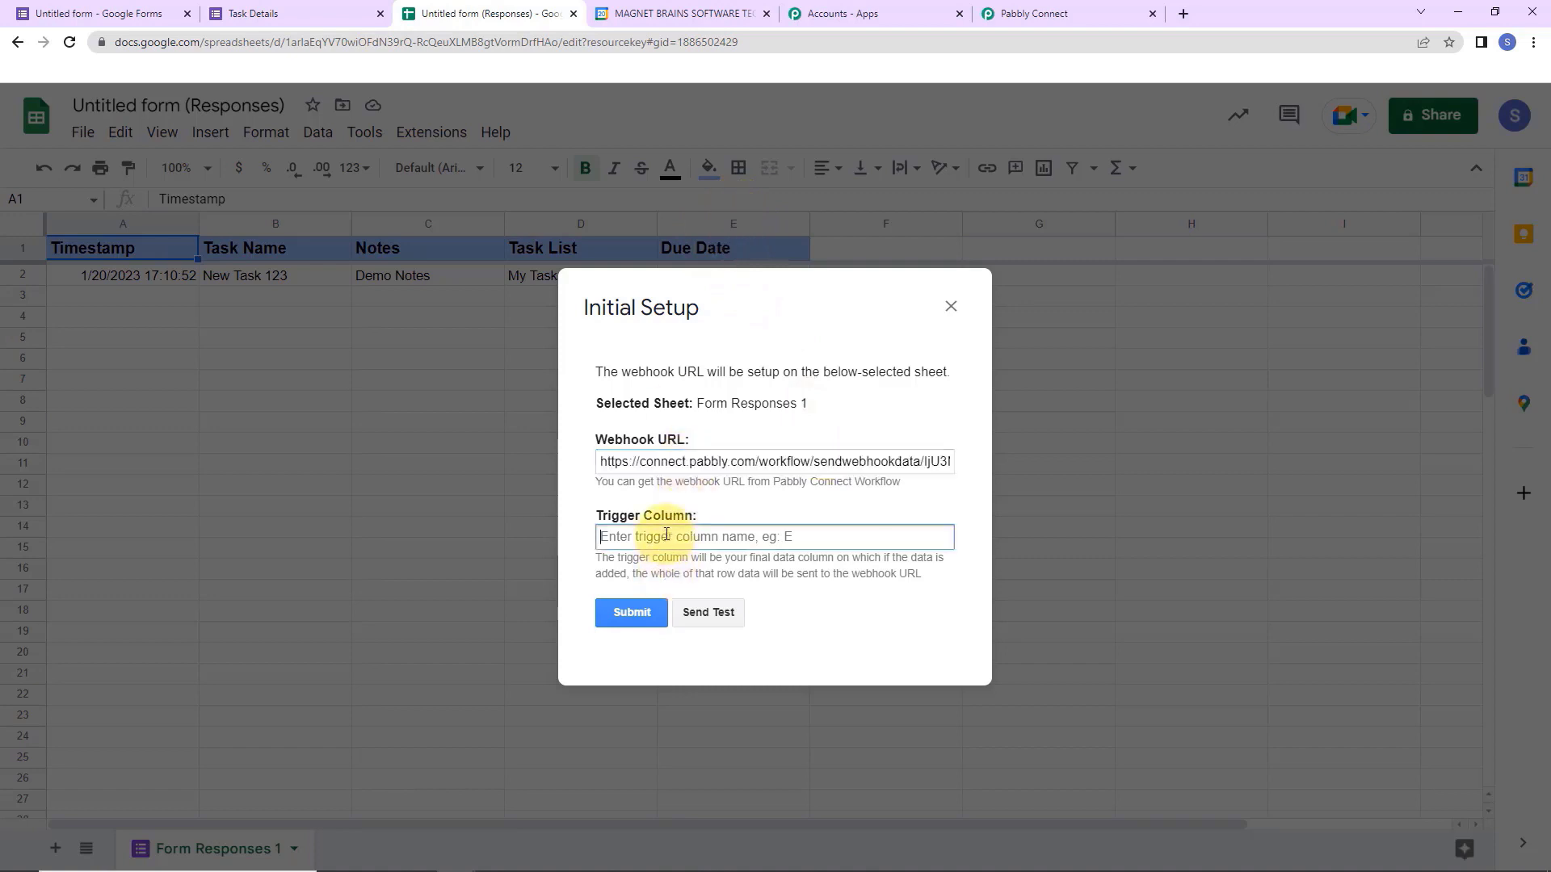
{"action": "type", "text": "E"}
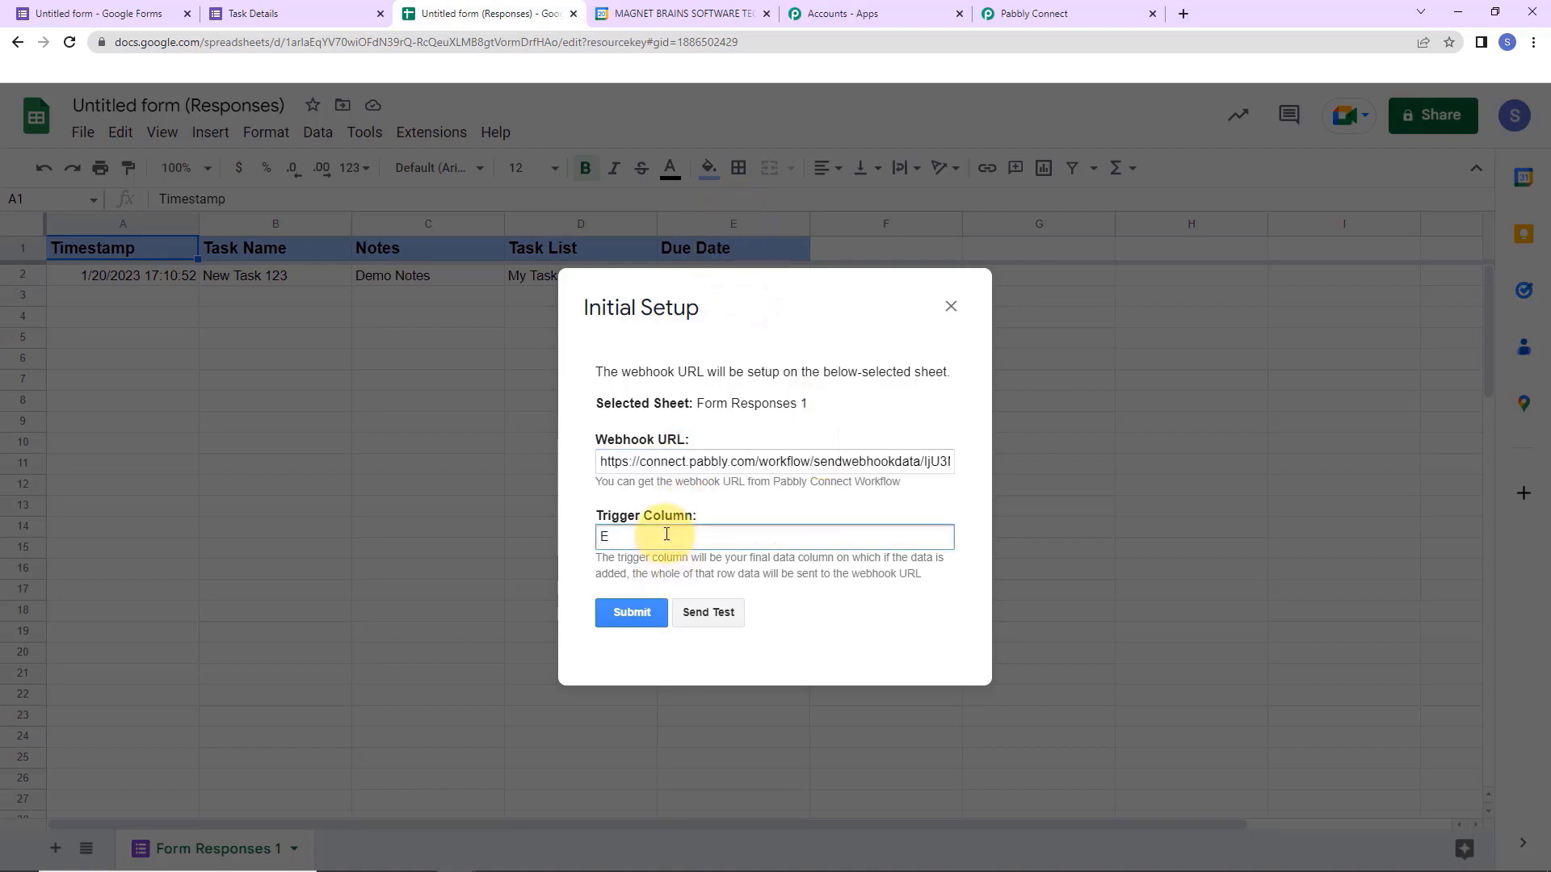
{"action": "left_click", "coordinate": [709, 612]}
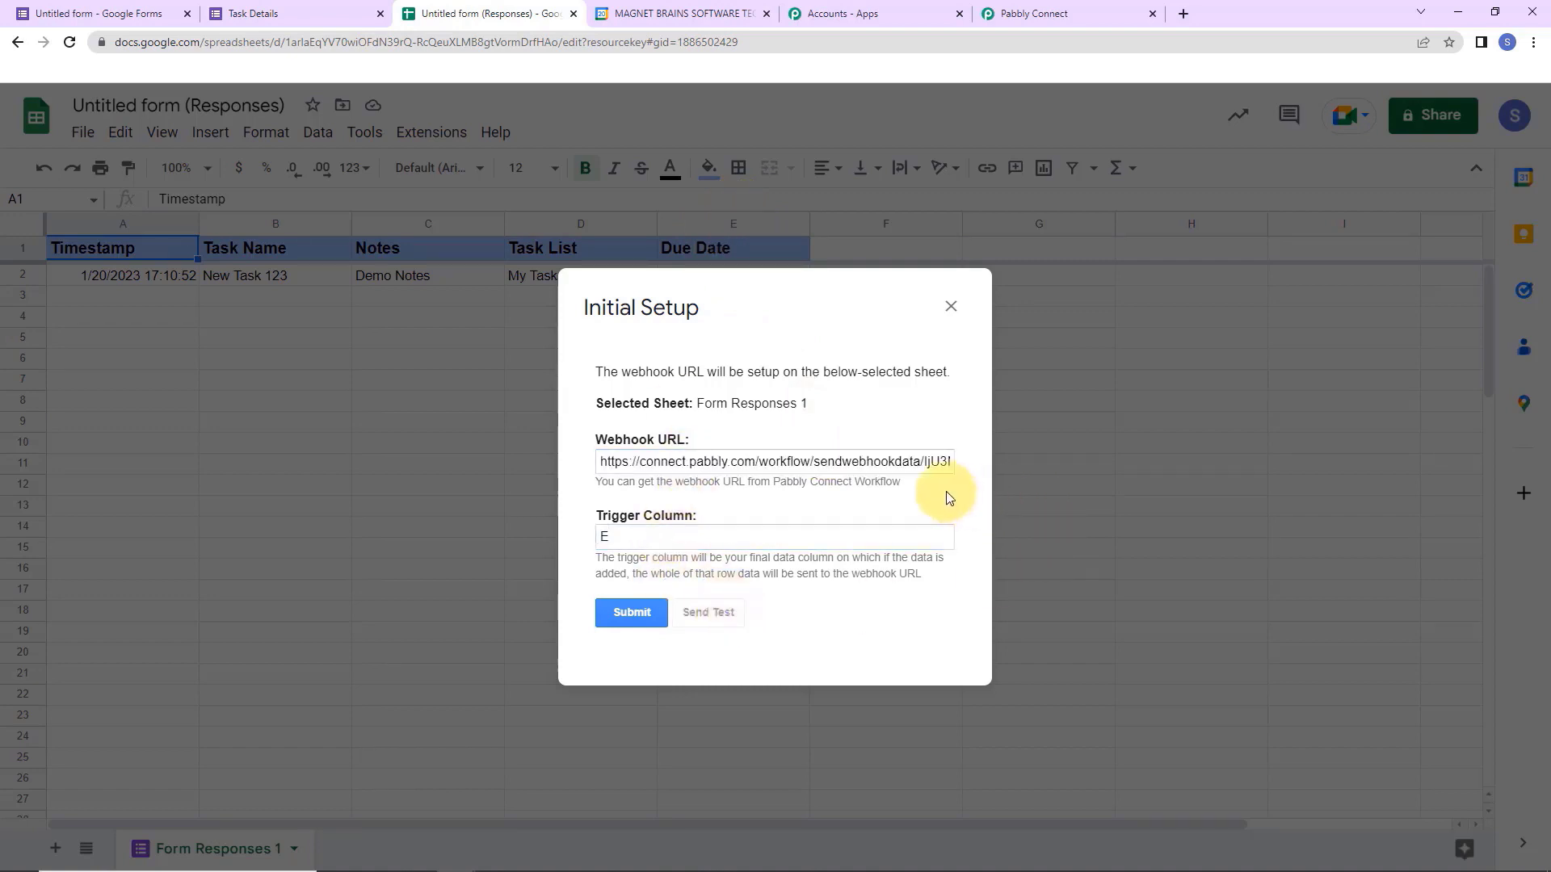
{"action": "scroll", "coordinate": [950, 497], "scroll_direction": "down", "scroll_amount": 1}
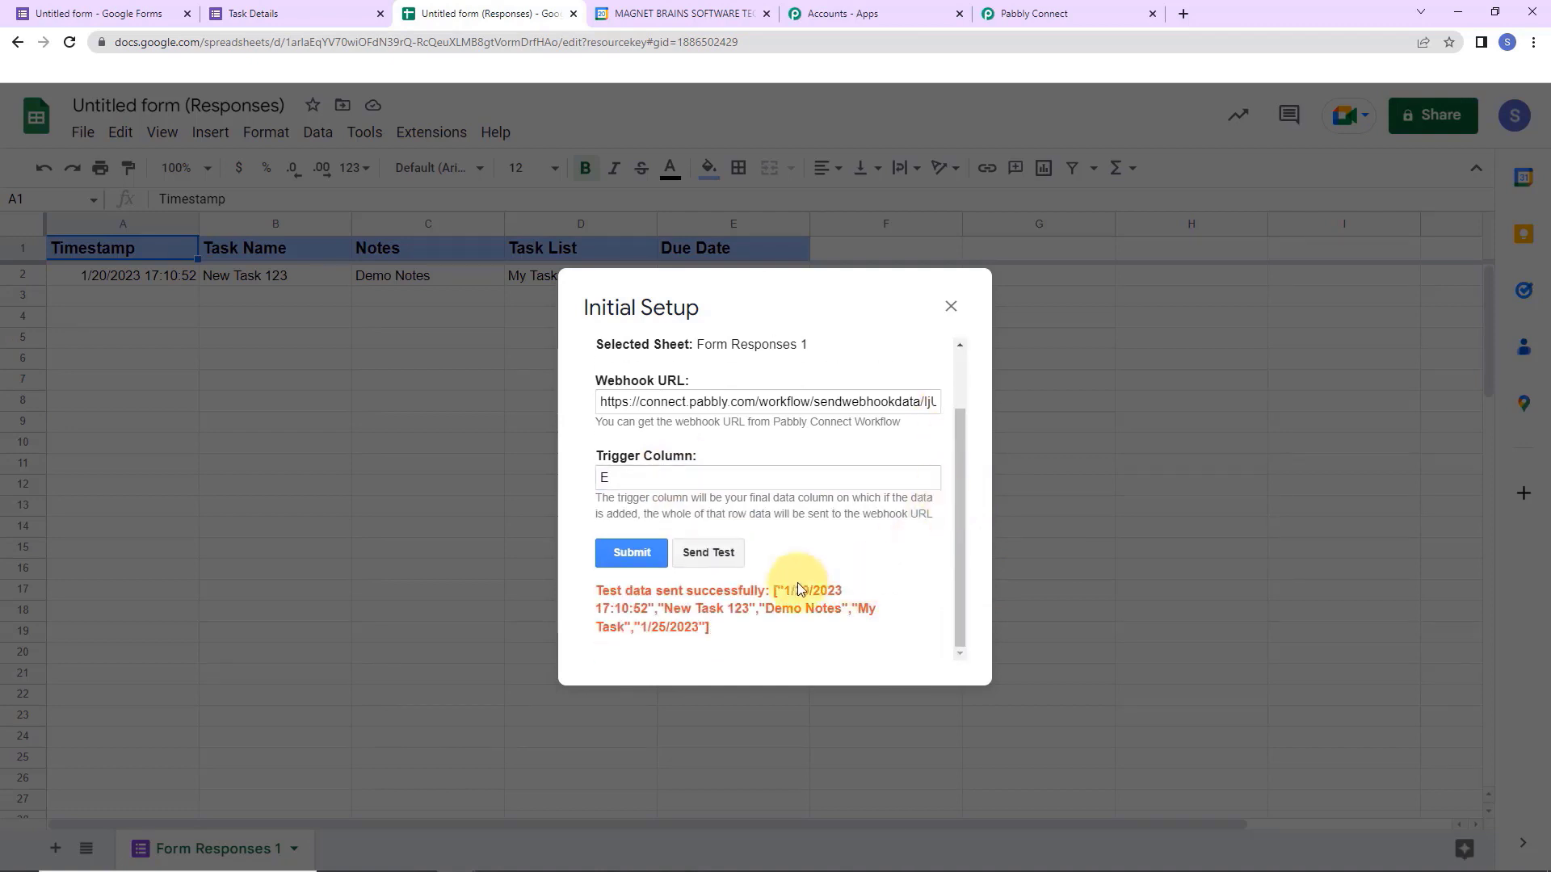
{"action": "left_click", "coordinate": [631, 552]}
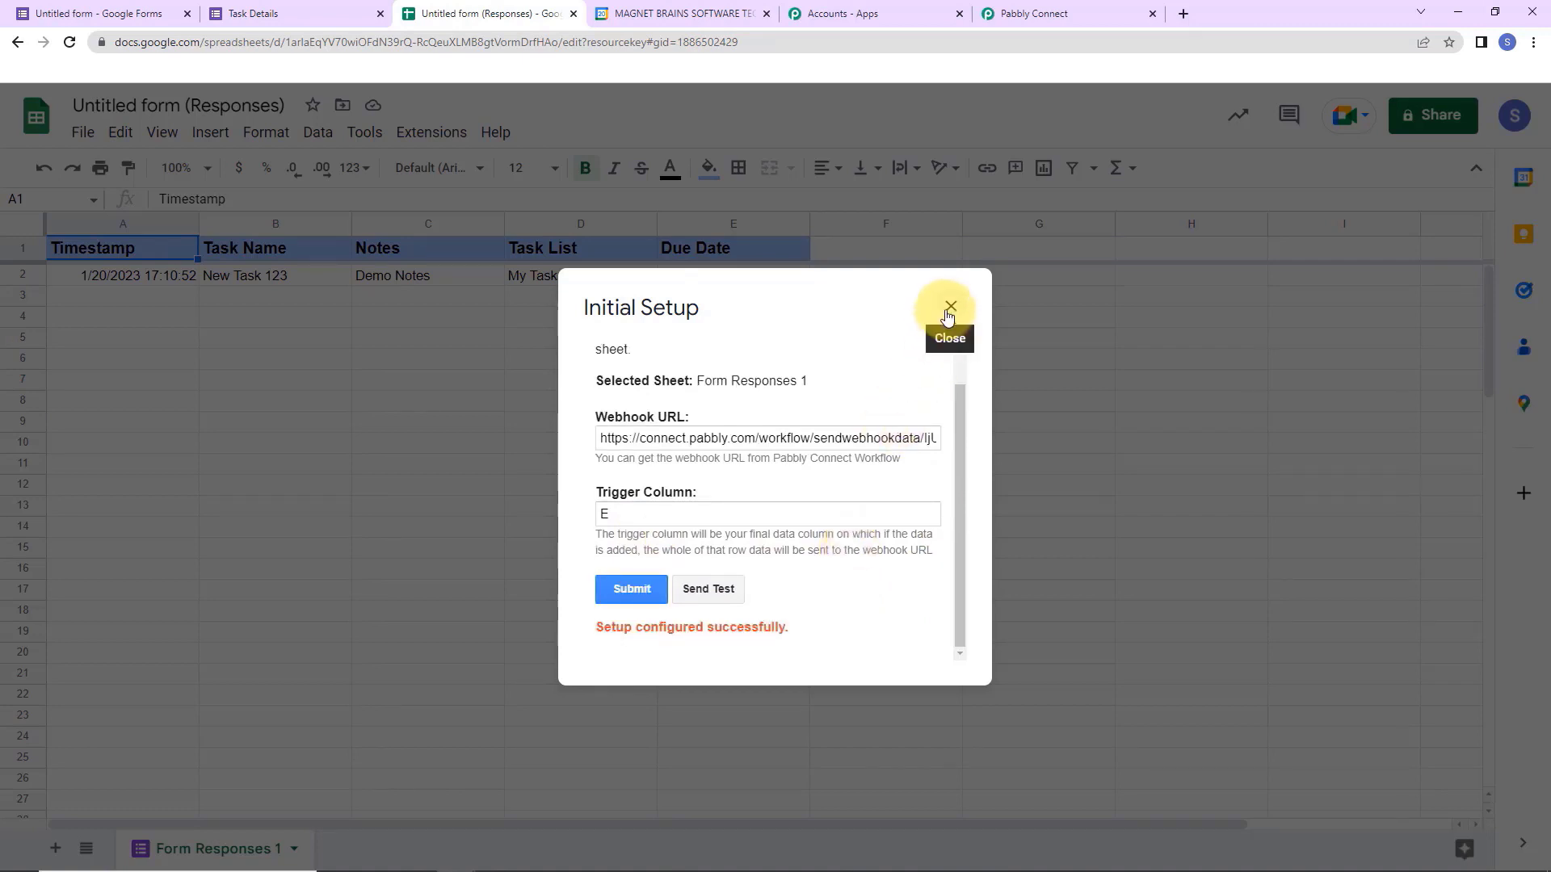
{"action": "left_click", "coordinate": [950, 307]}
Enable Send On Event for the responses sheet and check the captured form response in the Pabbly Connect workflow.
{"action": "left_click", "coordinate": [405, 133]}
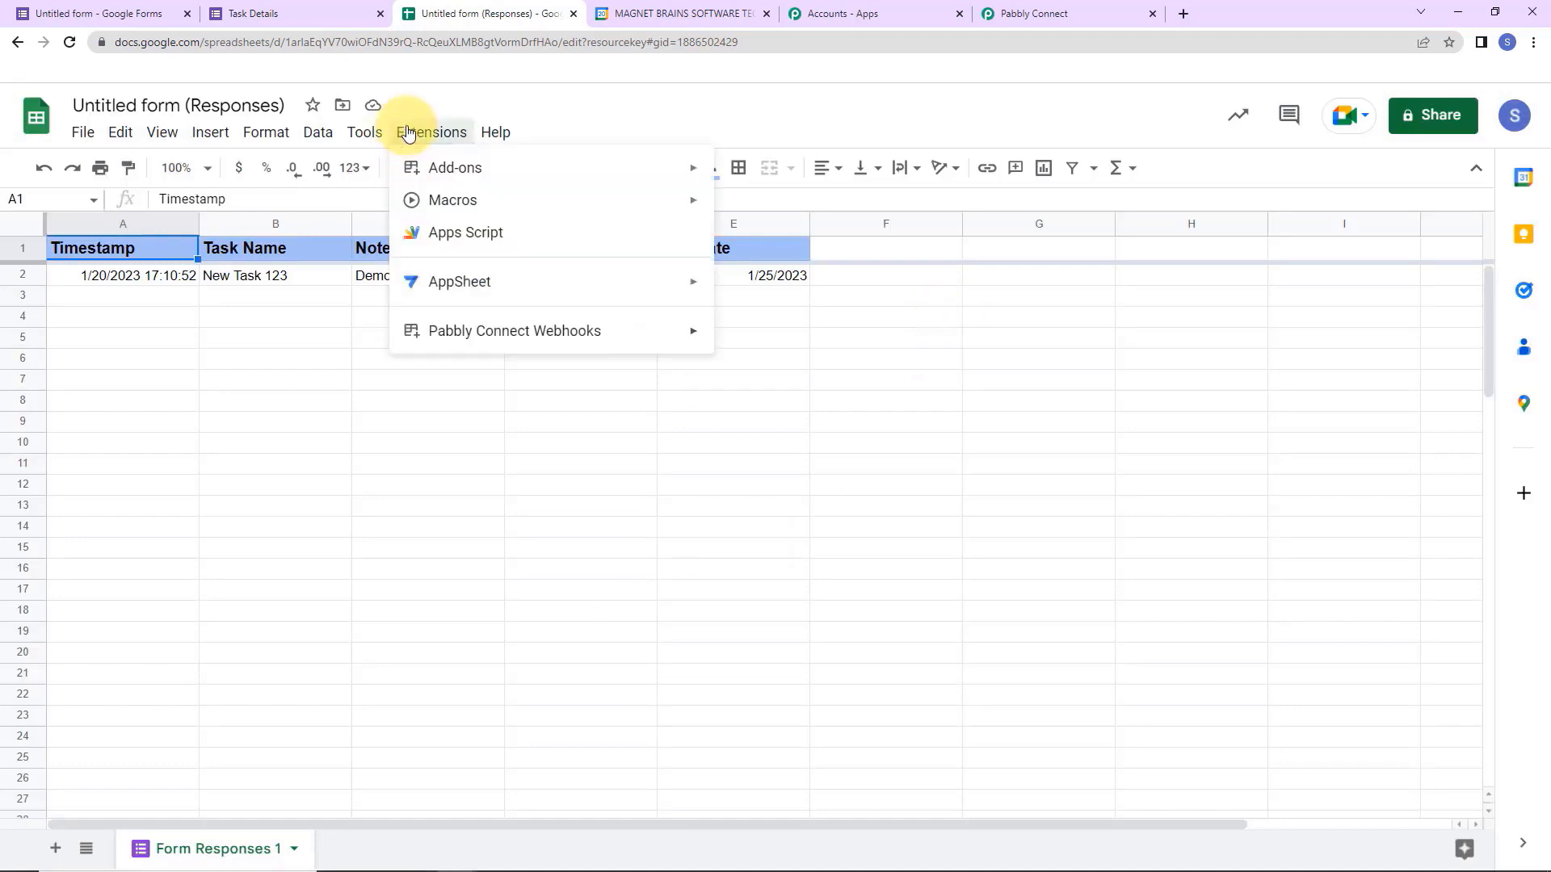
{"action": "mouse_move", "coordinate": [557, 335]}
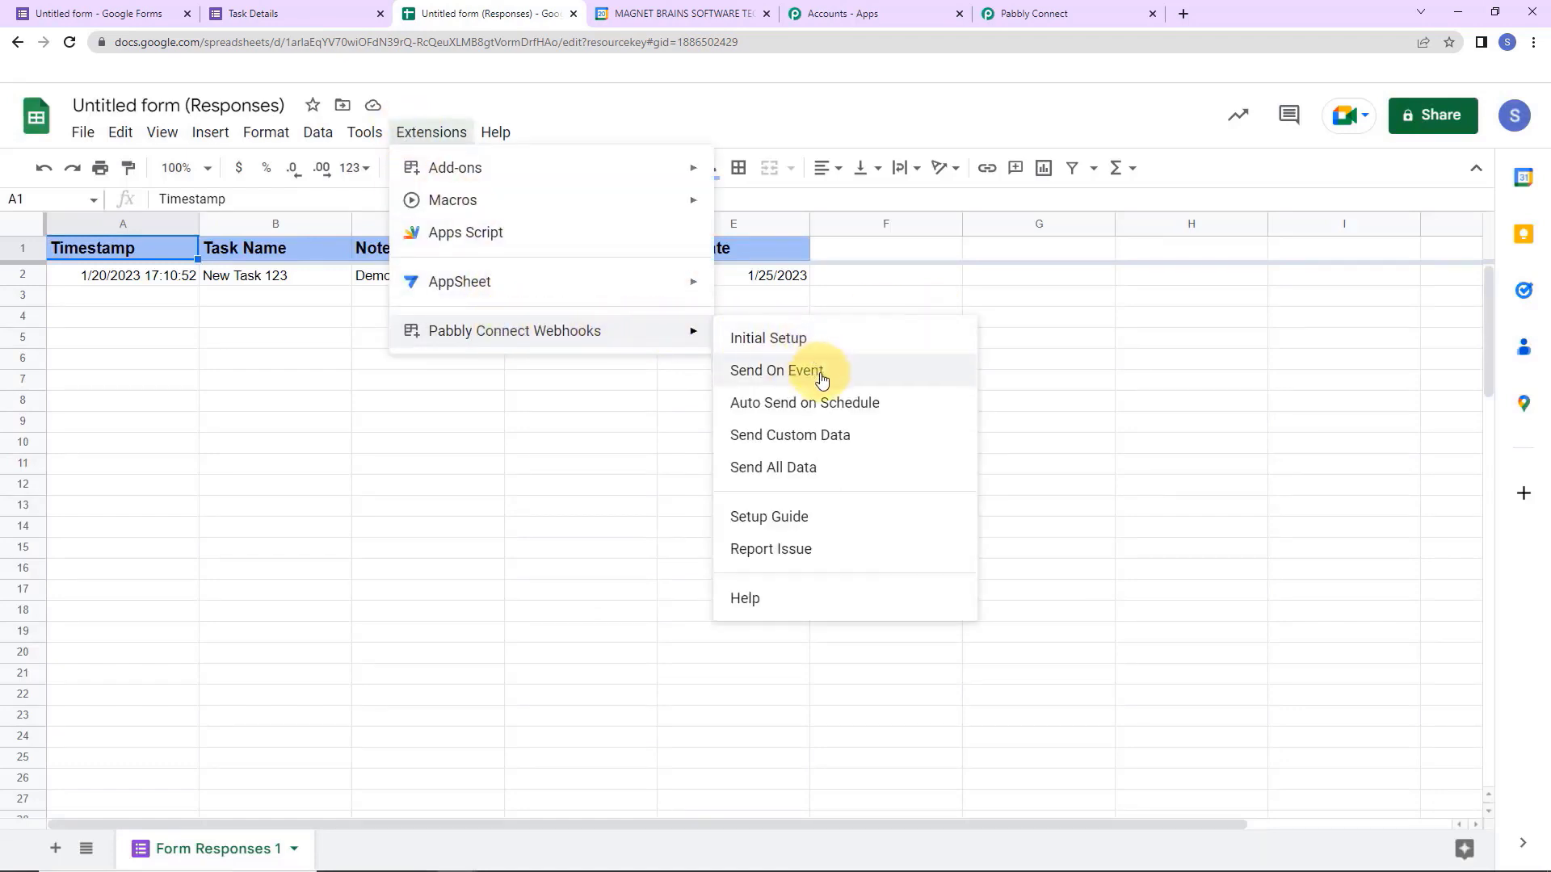
{"action": "left_click", "coordinate": [792, 368]}
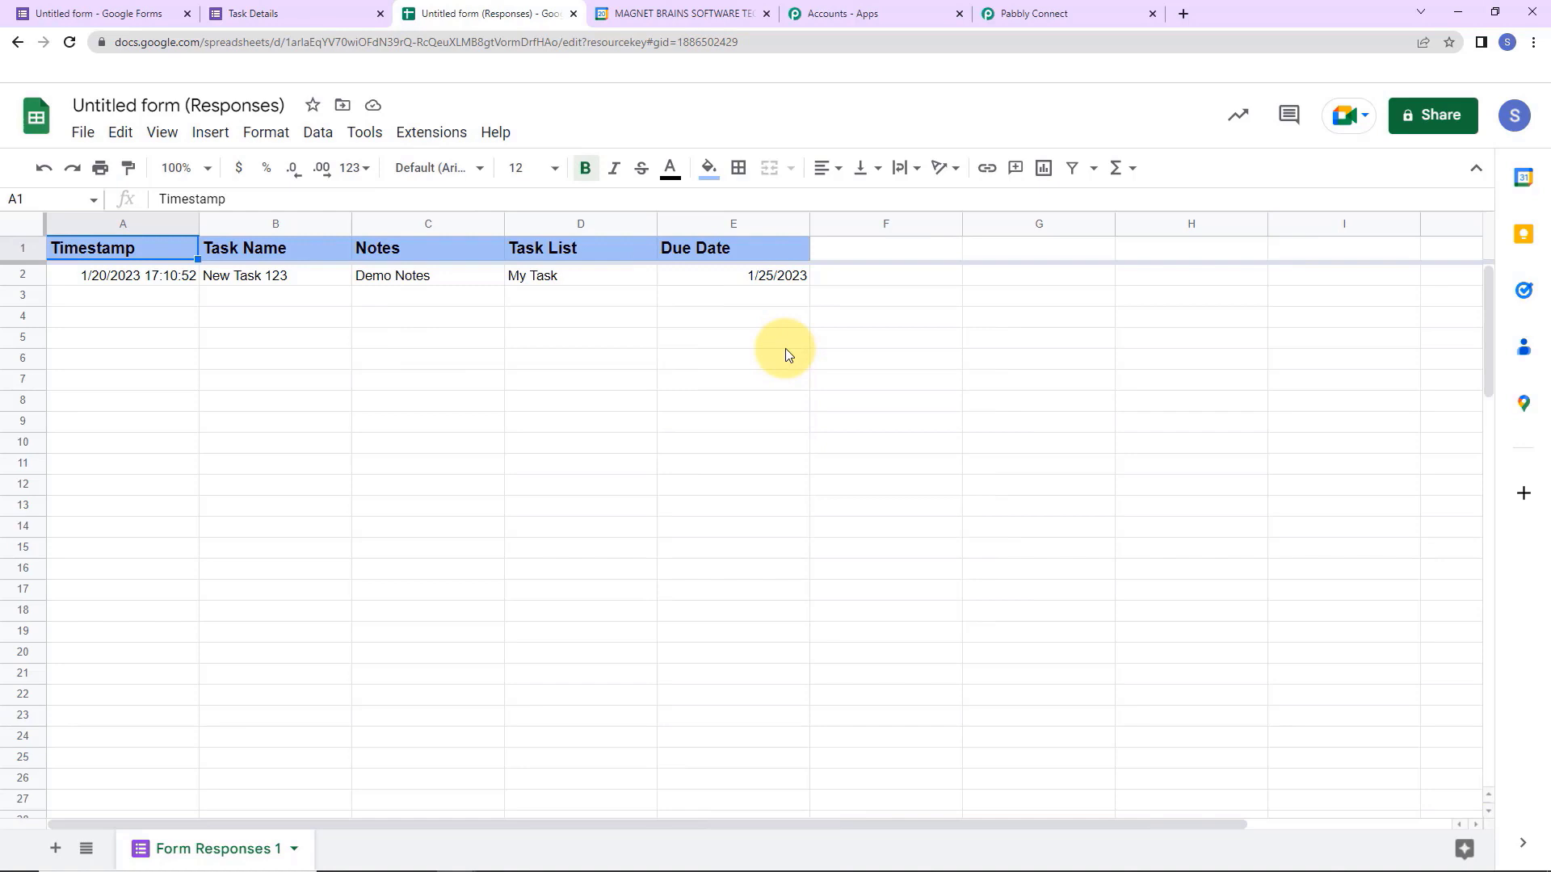
{"action": "left_click", "coordinate": [1036, 14]}
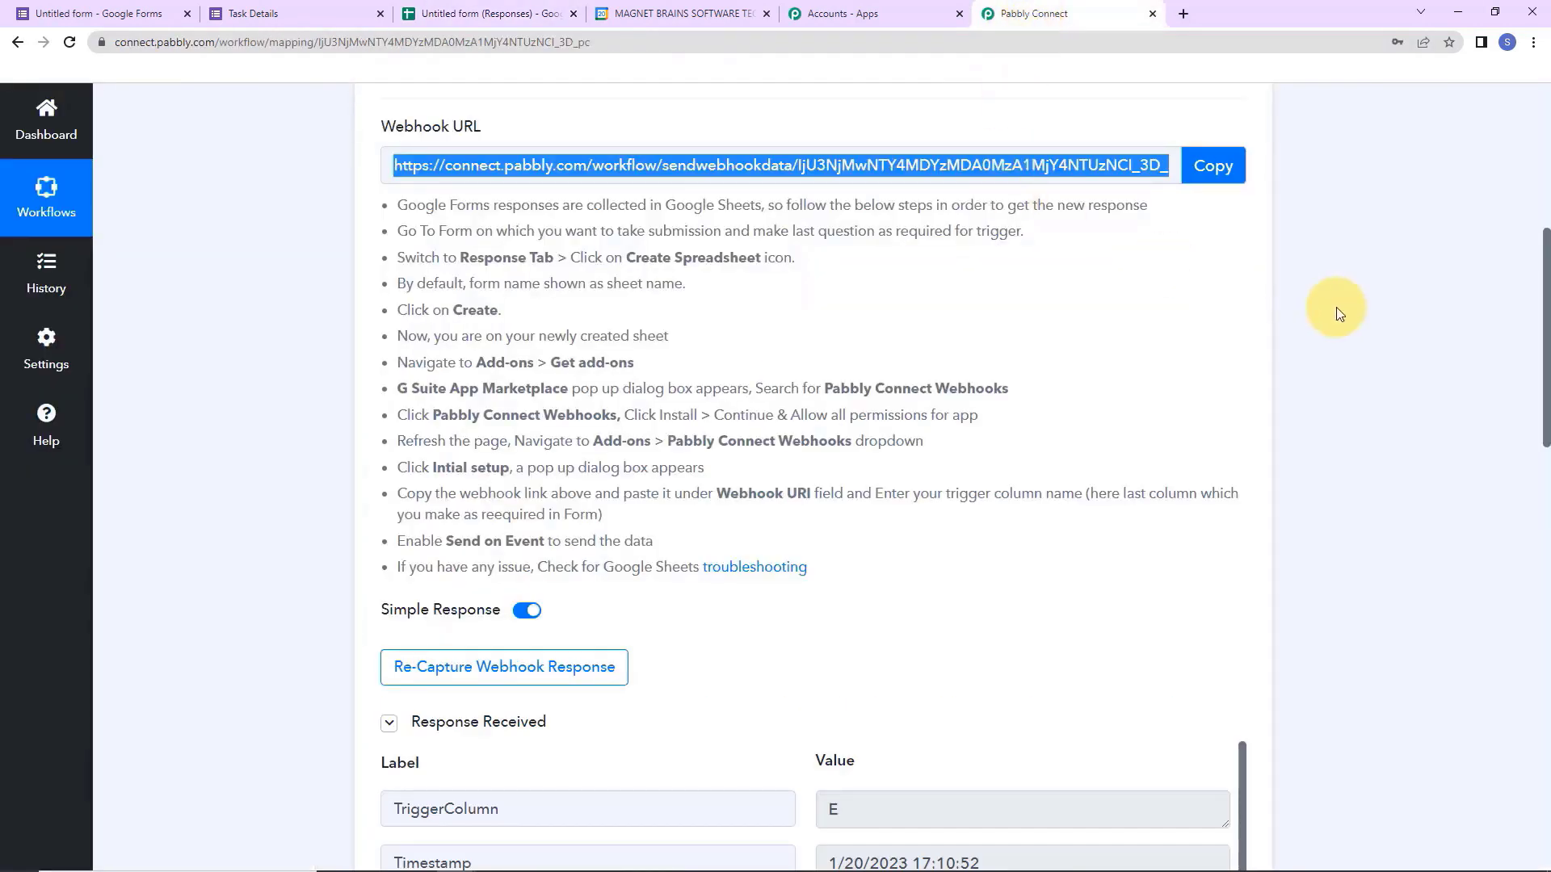
{"action": "scroll", "coordinate": [1336, 307], "scroll_direction": "down", "scroll_amount": 7}
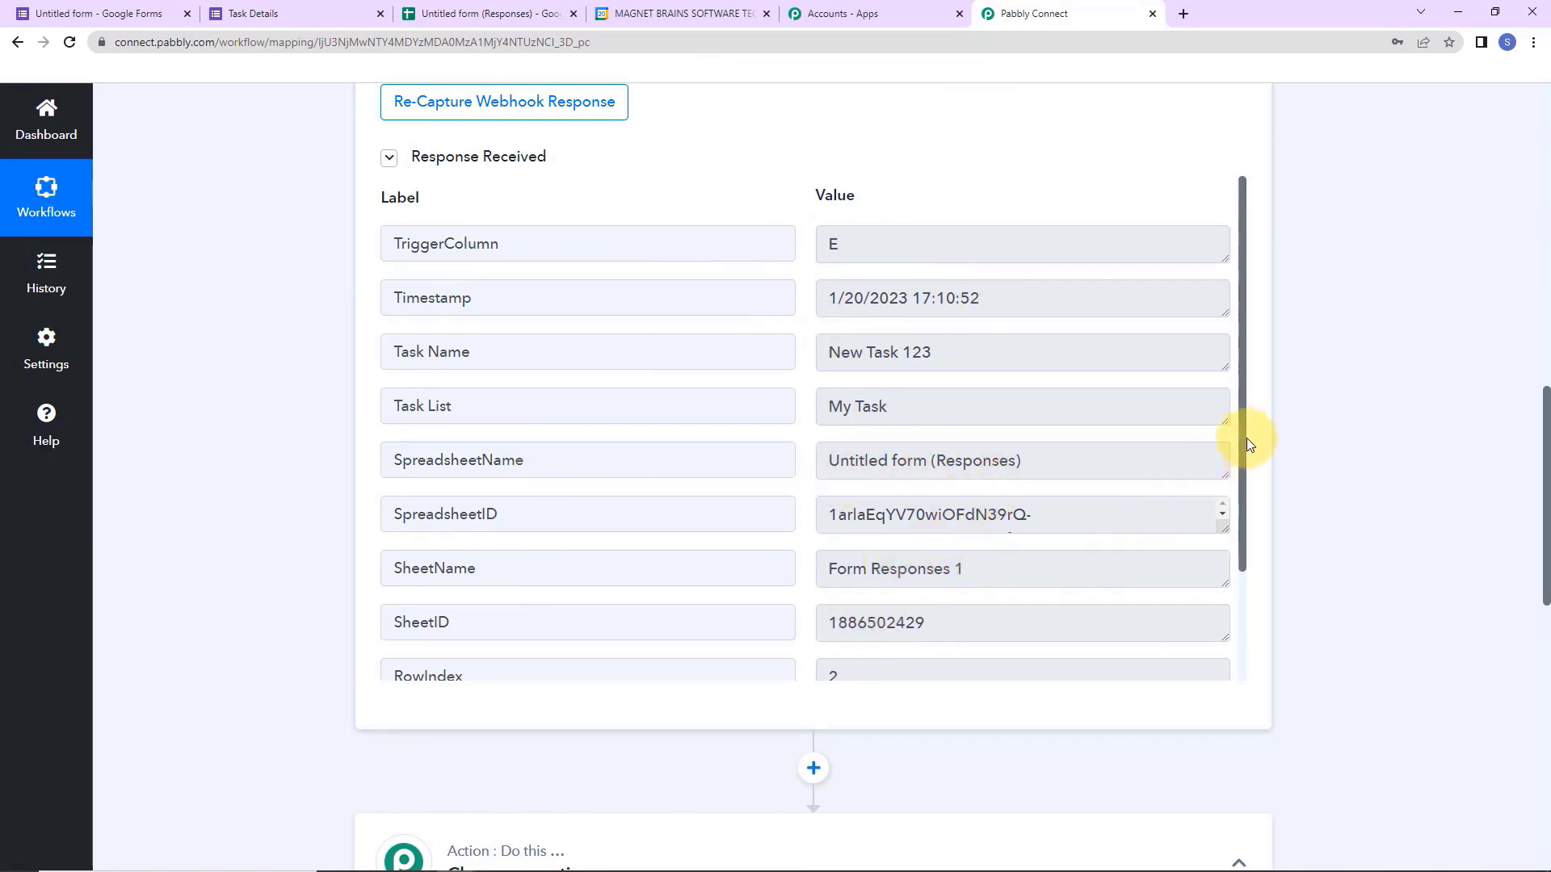
{"action": "left_click_drag", "start_coordinate": [1242, 451], "coordinate": [1274, 616]}
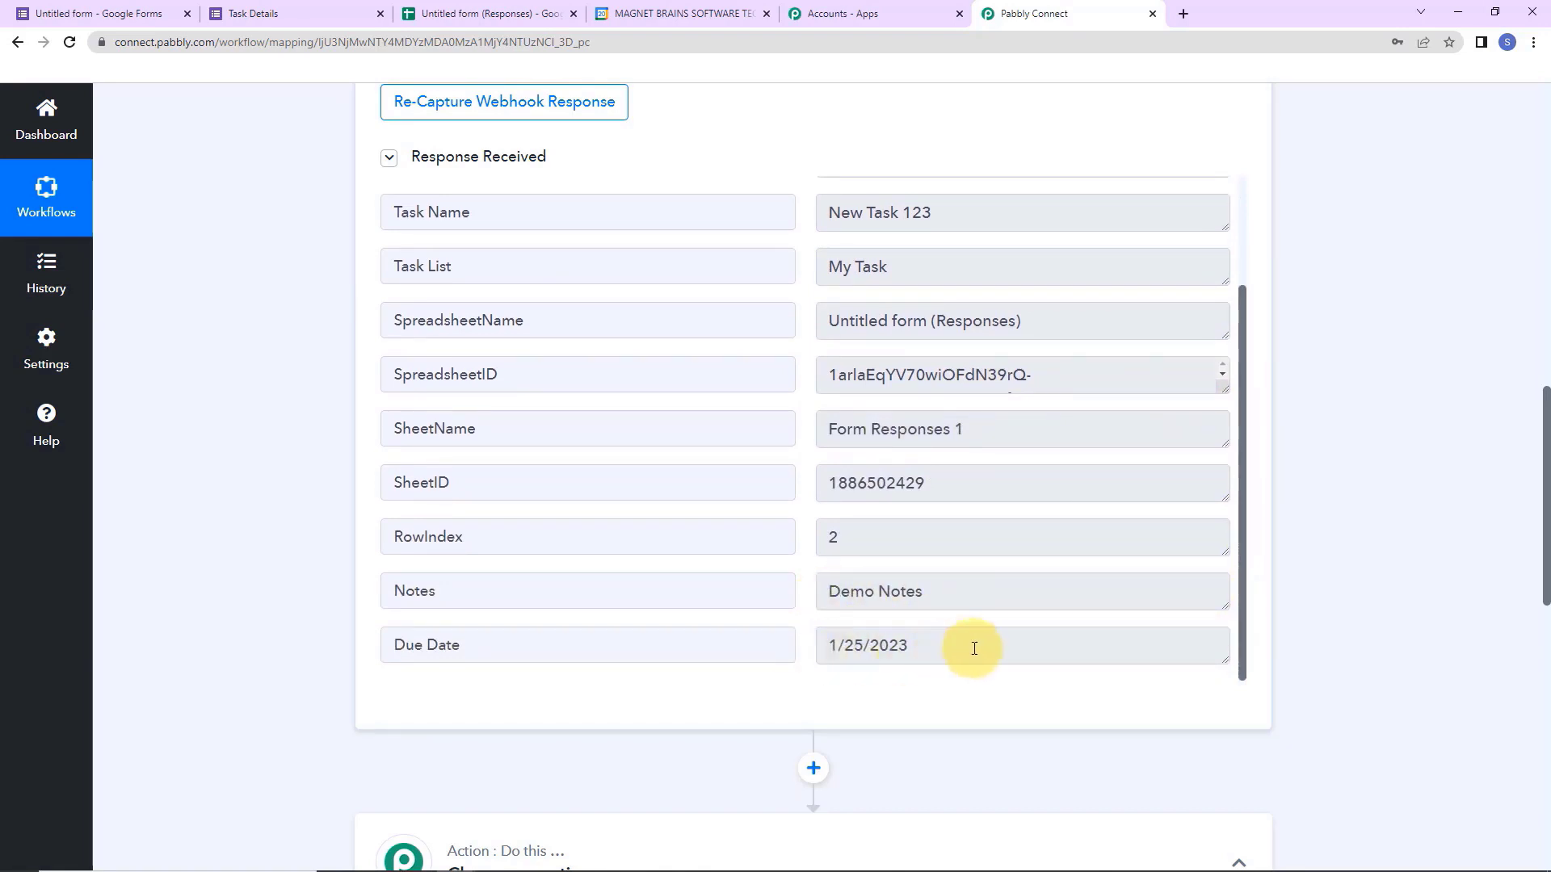
Set the workflow's action app to Google Tasks with Create Task as the action event.
{"action": "scroll", "coordinate": [1305, 412], "scroll_direction": "down", "scroll_amount": 7}
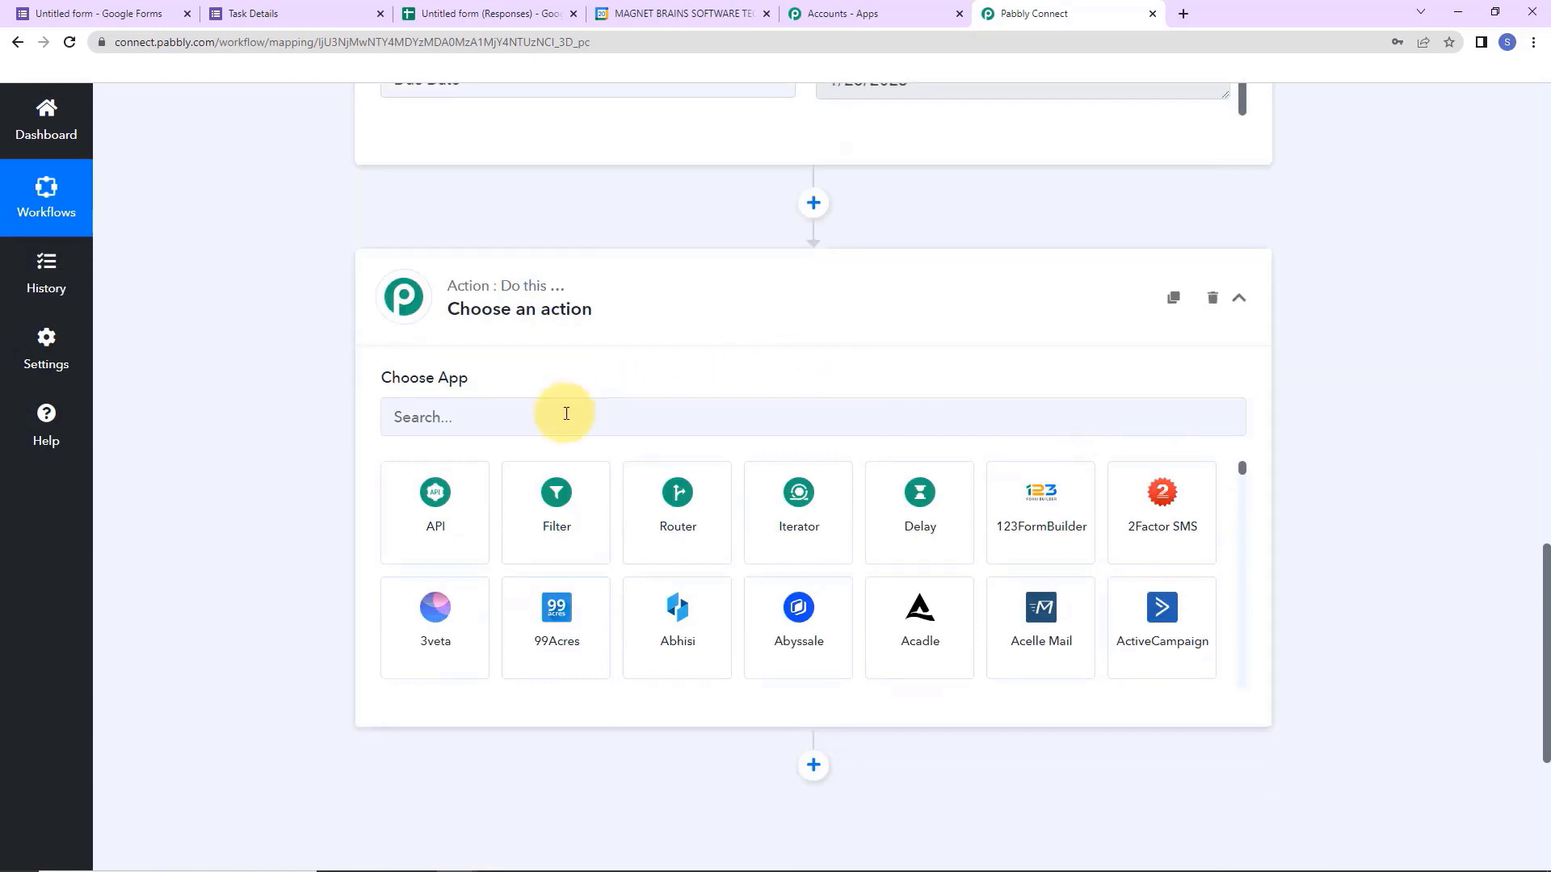
{"action": "left_click", "coordinate": [566, 414]}
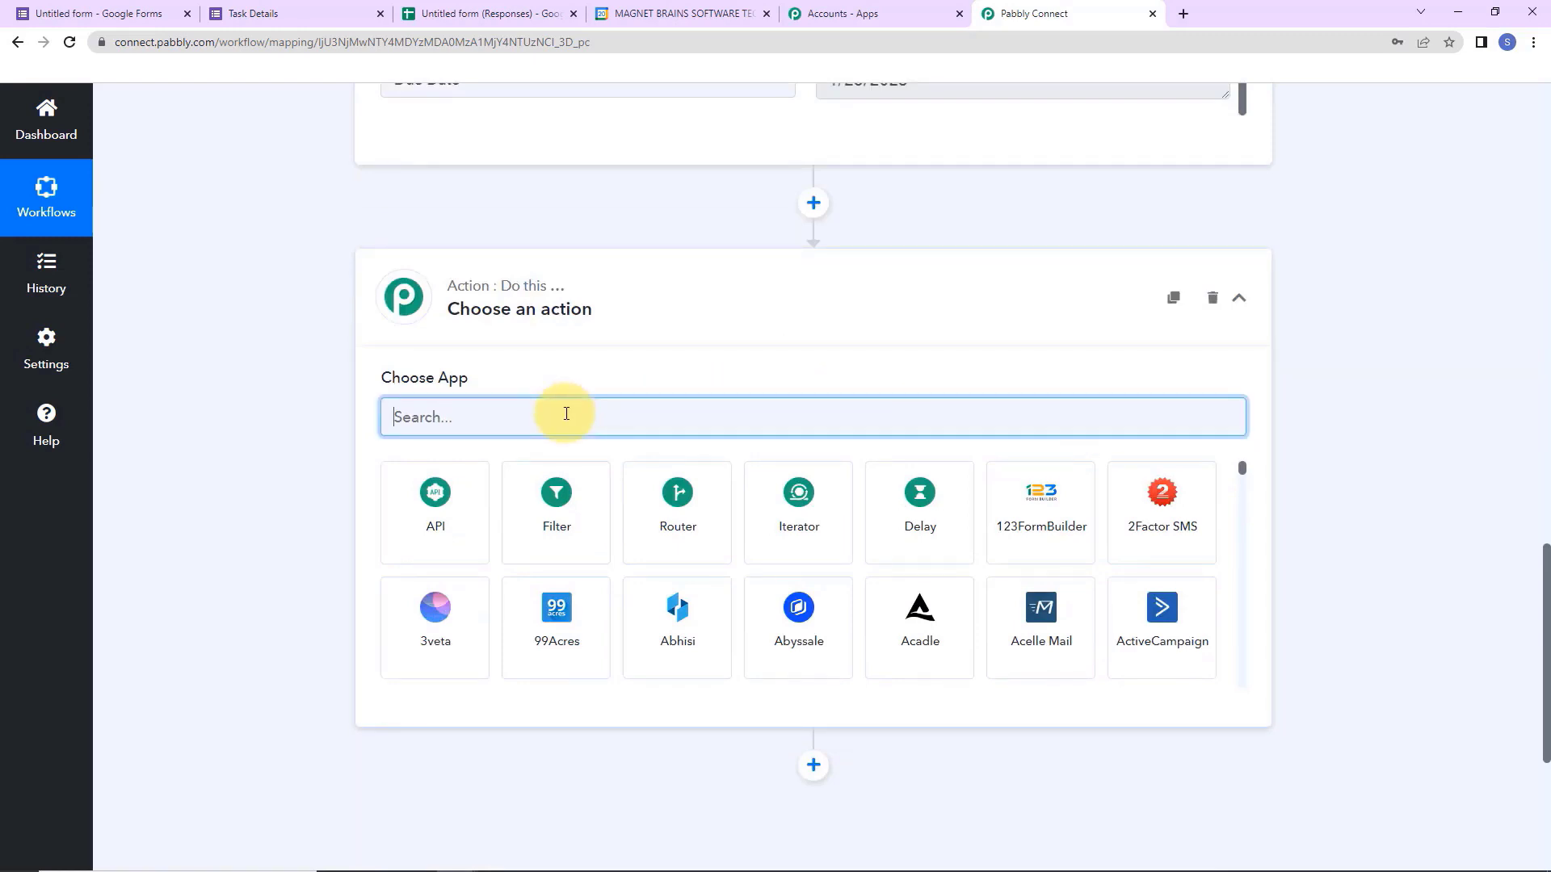
{"action": "type", "text": "google"}
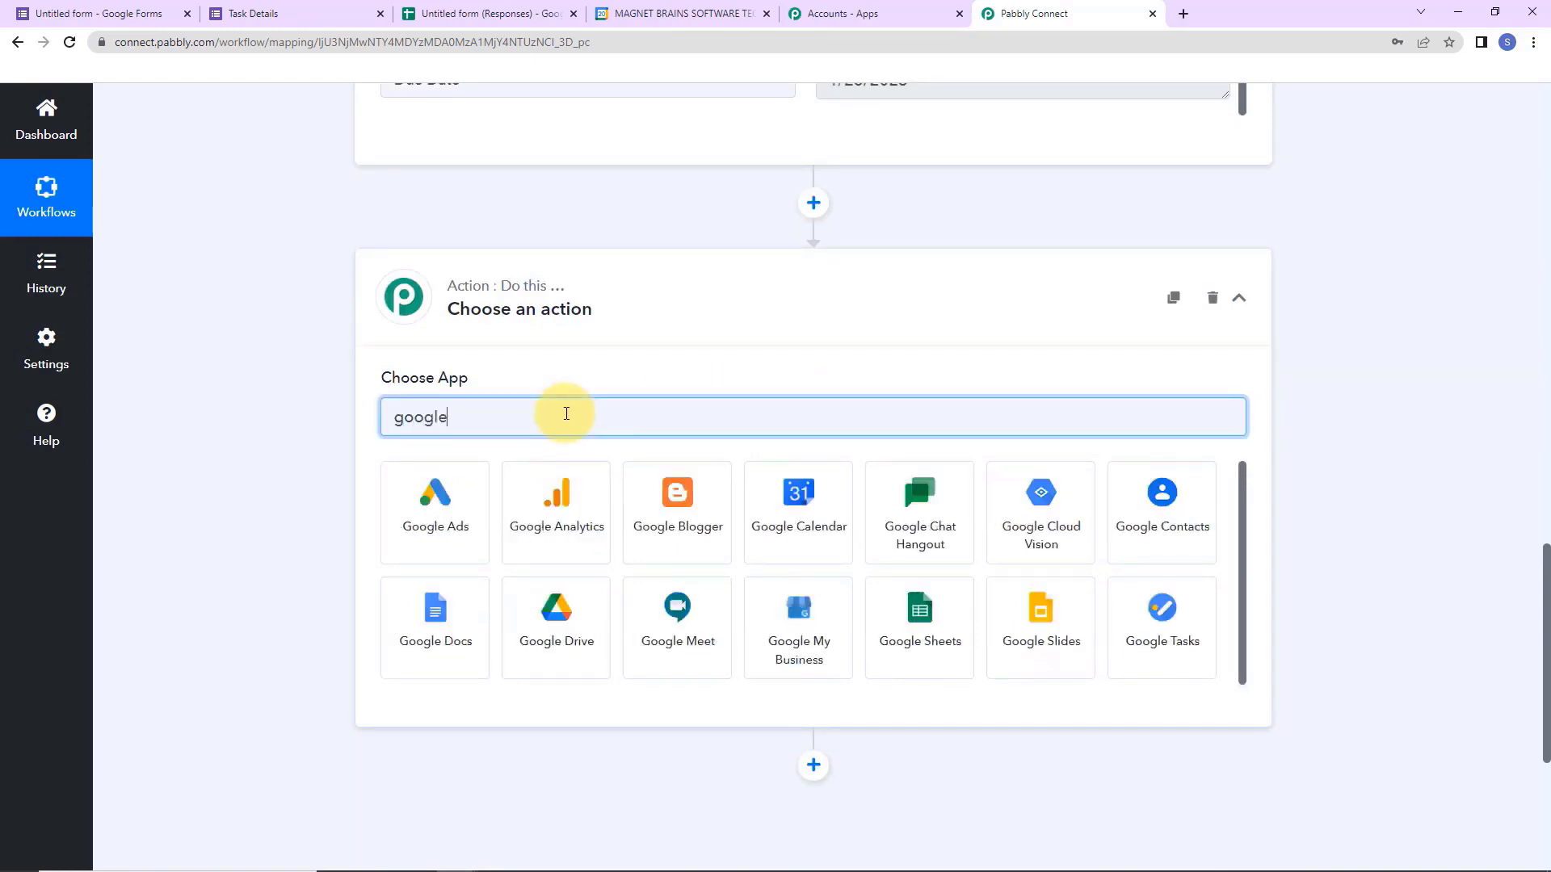
{"action": "left_click", "coordinate": [1181, 631]}
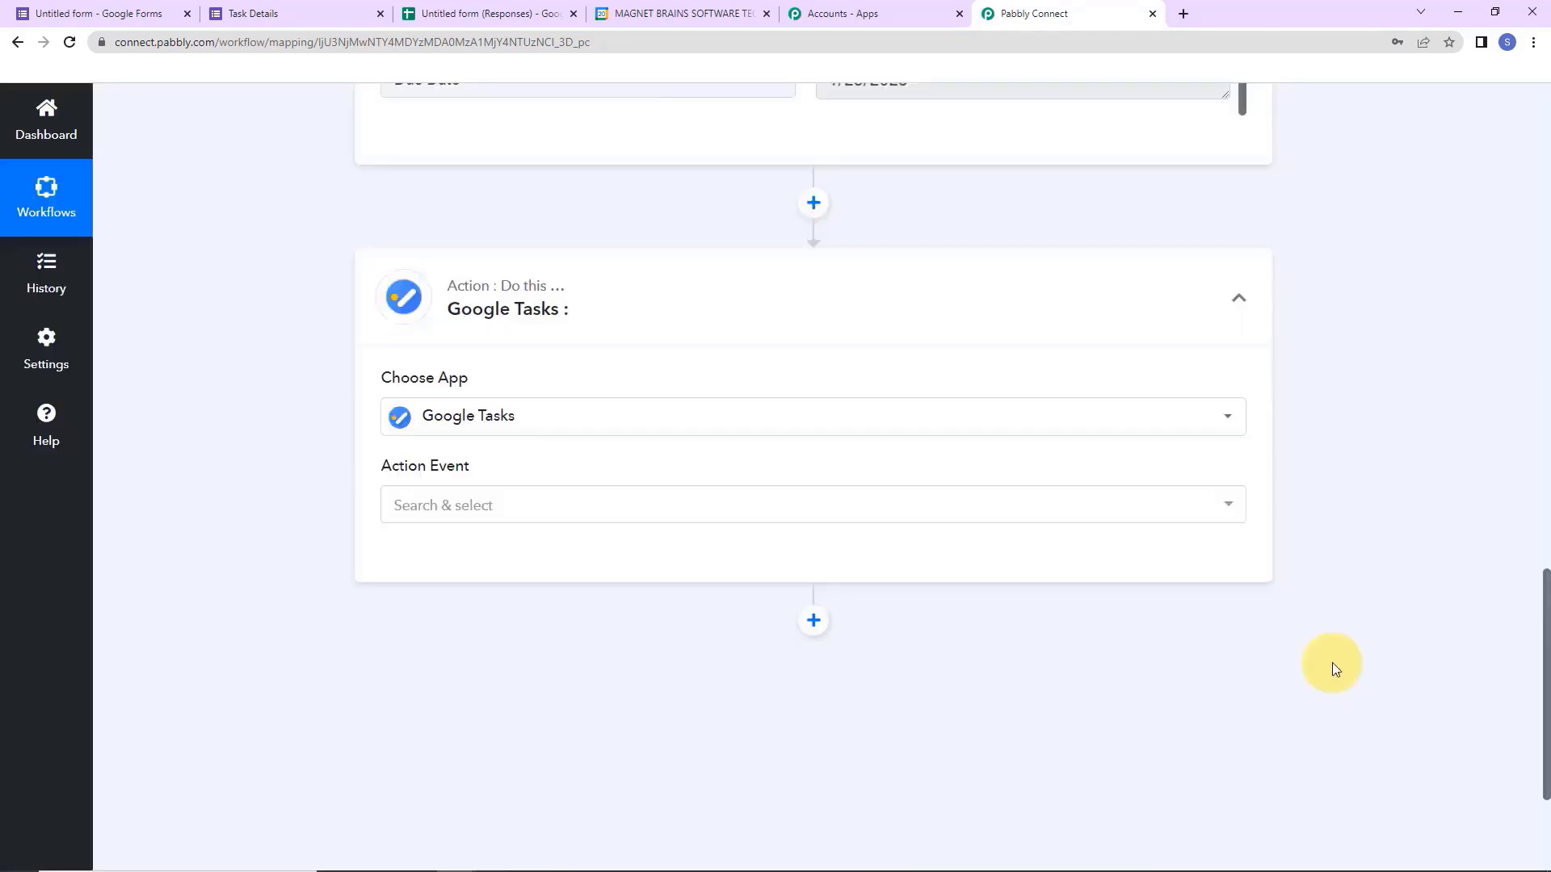
{"action": "left_click", "coordinate": [501, 506]}
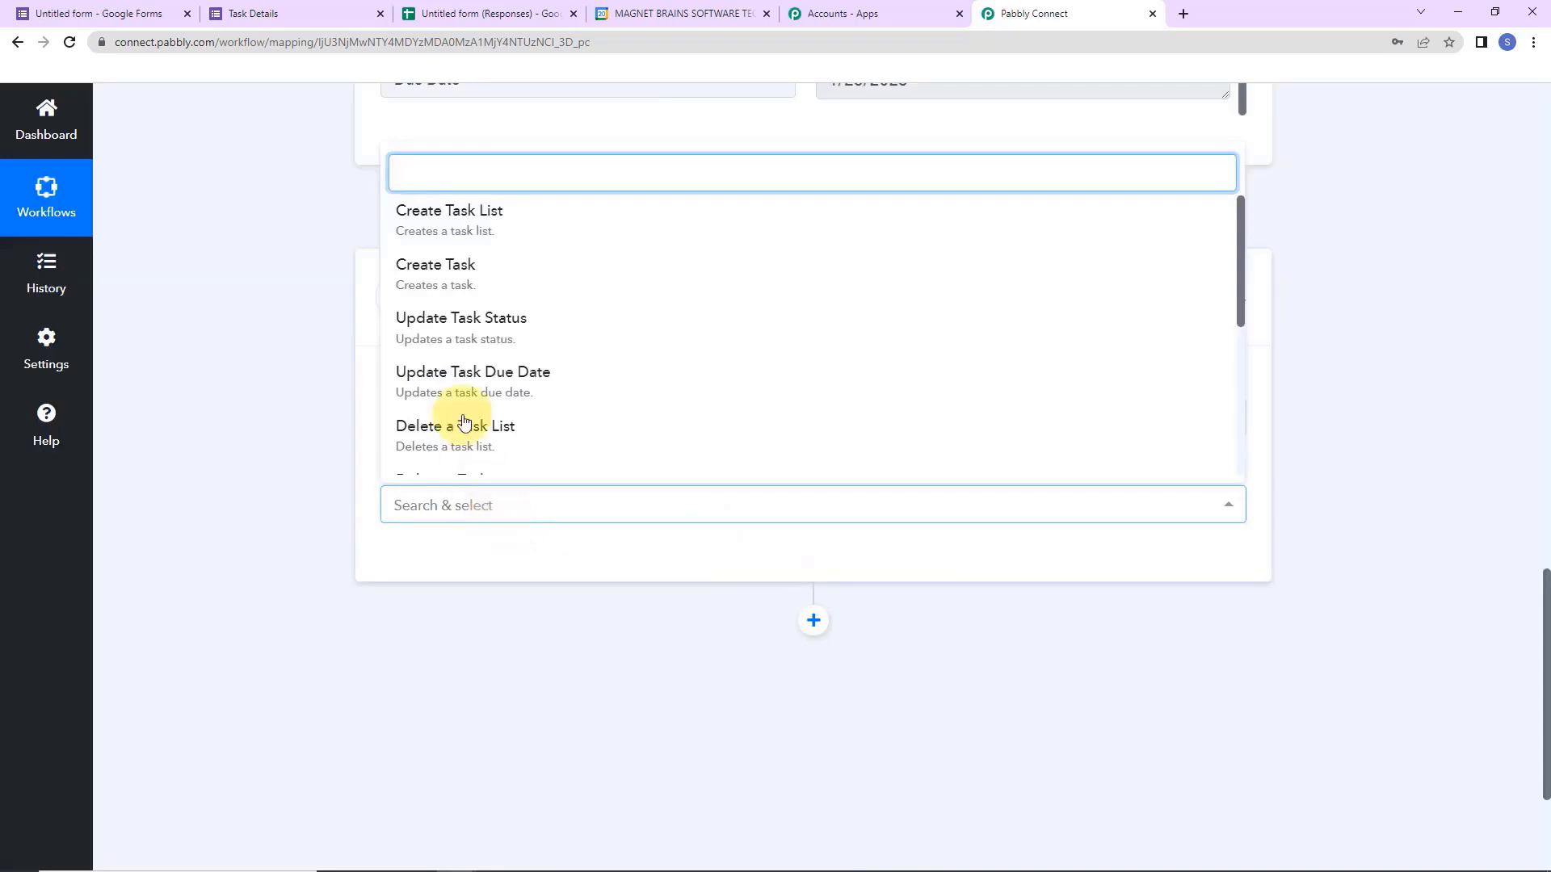
{"action": "left_click", "coordinate": [451, 290]}
Connect Google Tasks through a new connection by signing in with the Google account and allowing Pabbly Connect access.
{"action": "left_click", "coordinate": [448, 570]}
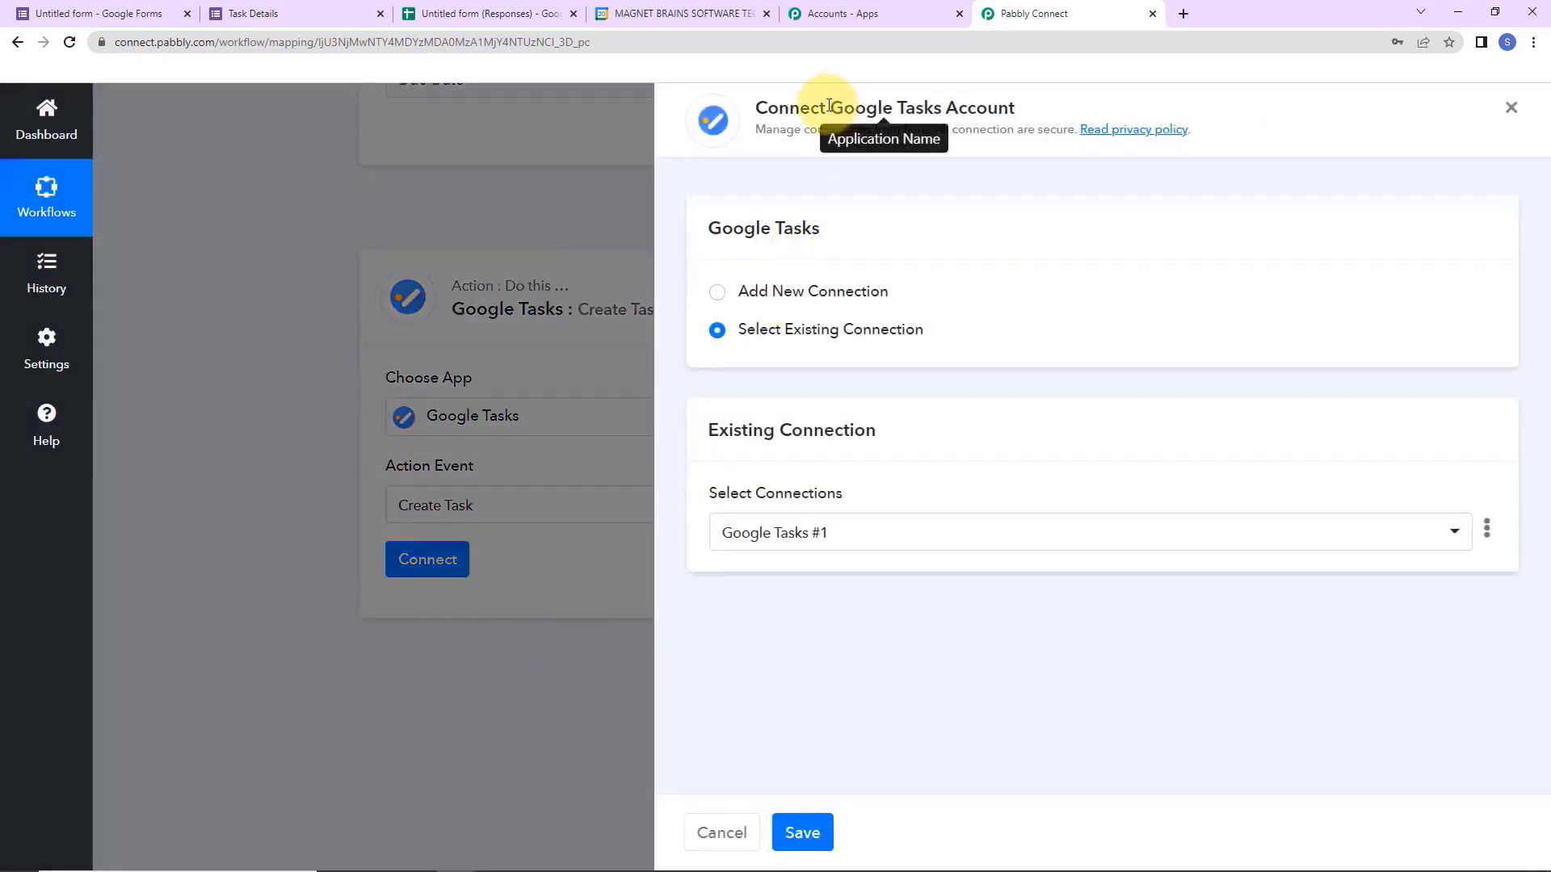
{"action": "left_click_drag", "start_coordinate": [830, 109], "coordinate": [1175, 117]}
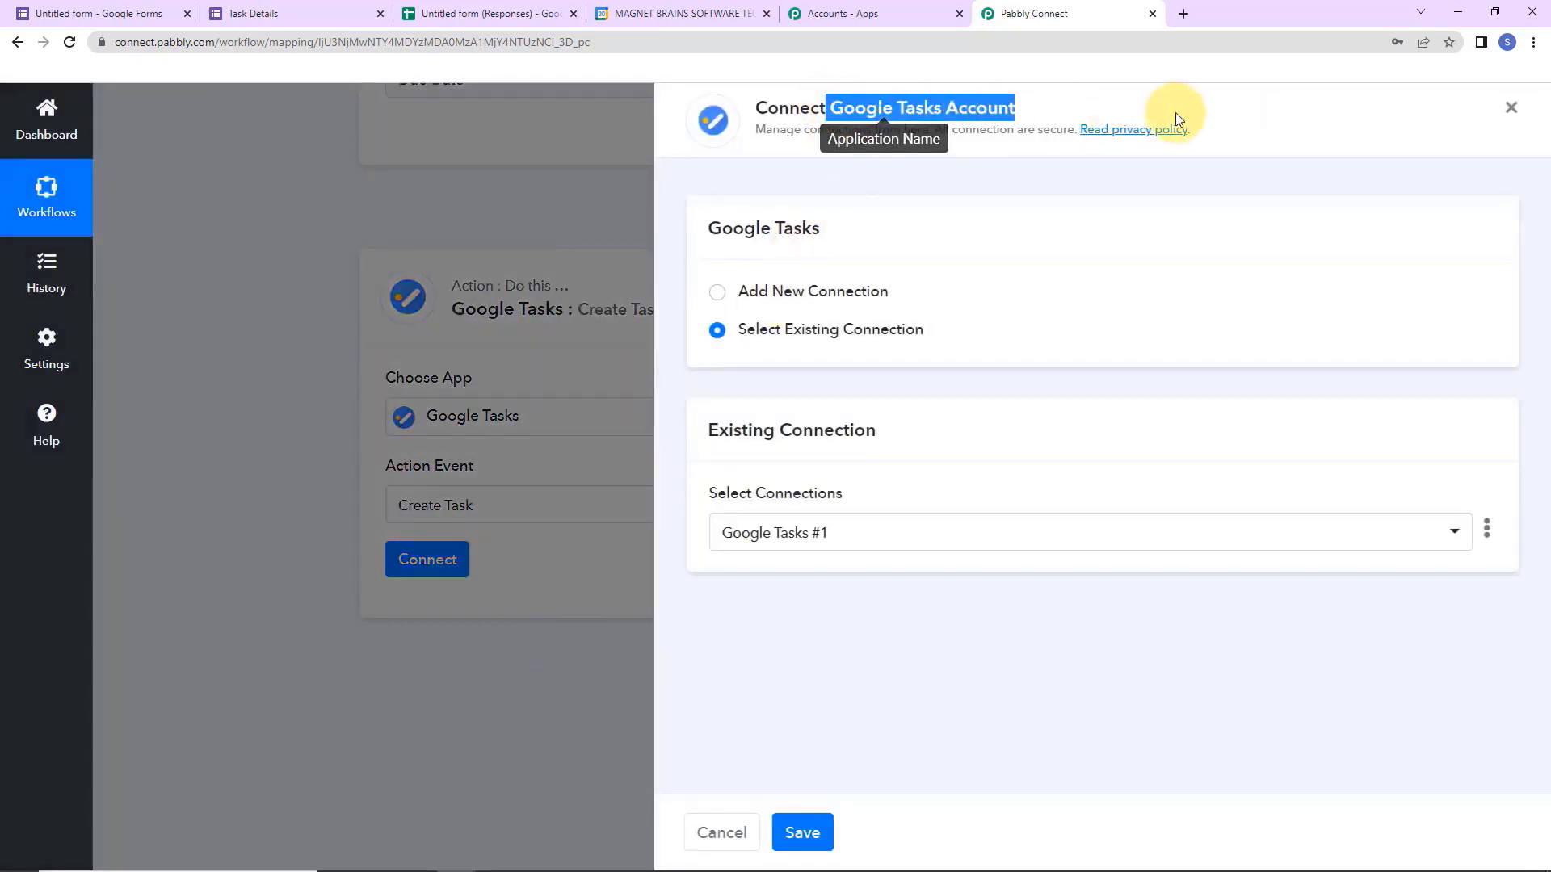
{"action": "left_click", "coordinate": [722, 297]}
{"action": "left_click", "coordinate": [840, 515]}
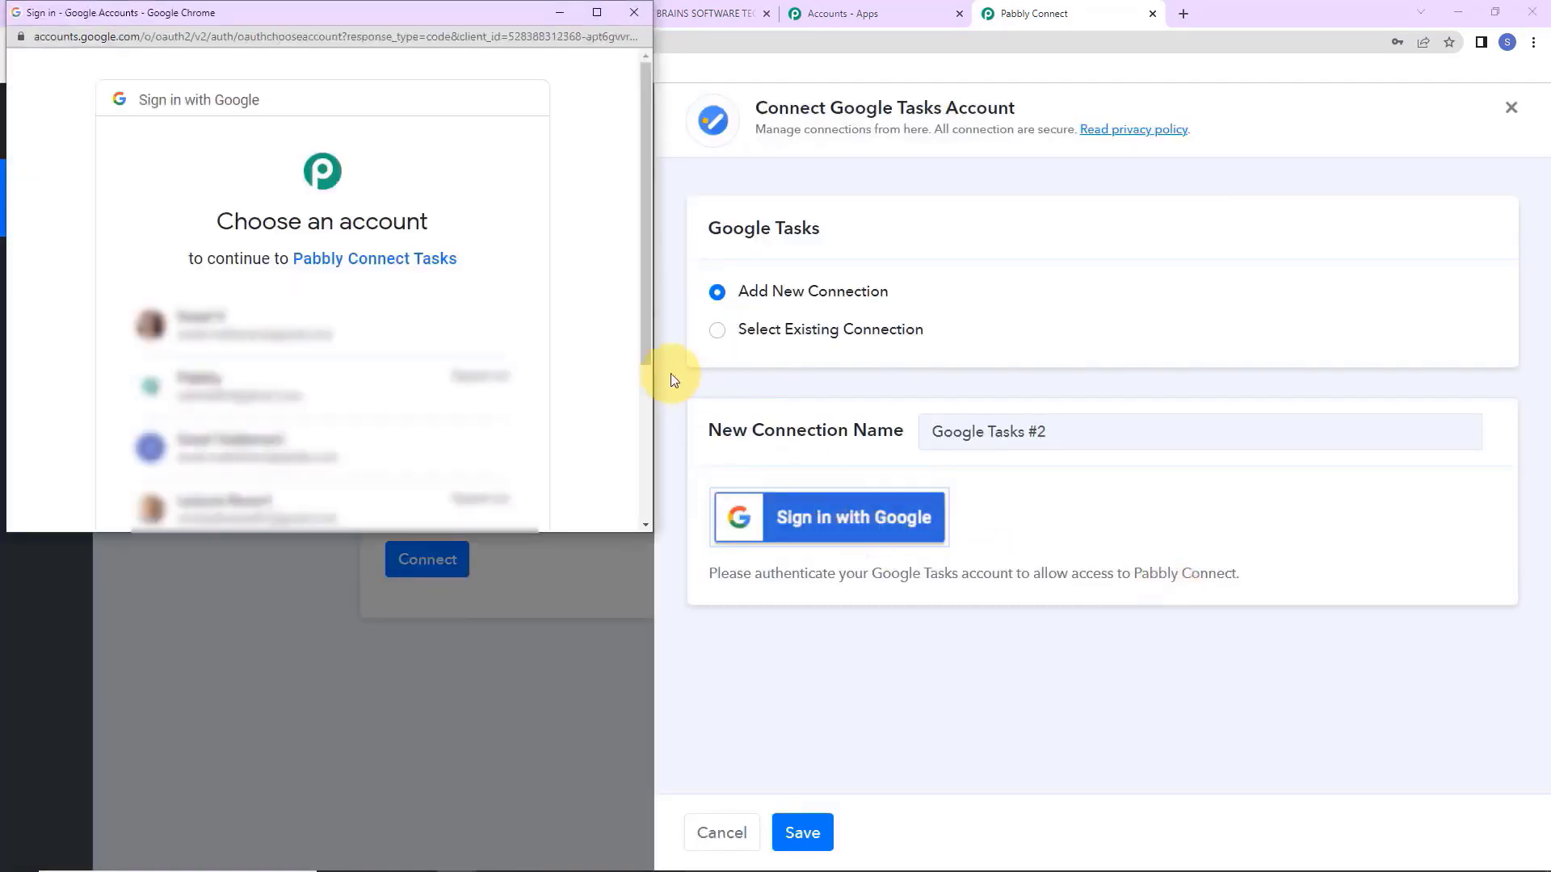
{"action": "scroll", "coordinate": [609, 355], "scroll_direction": "down", "scroll_amount": 1}
{"action": "left_click", "coordinate": [346, 269]}
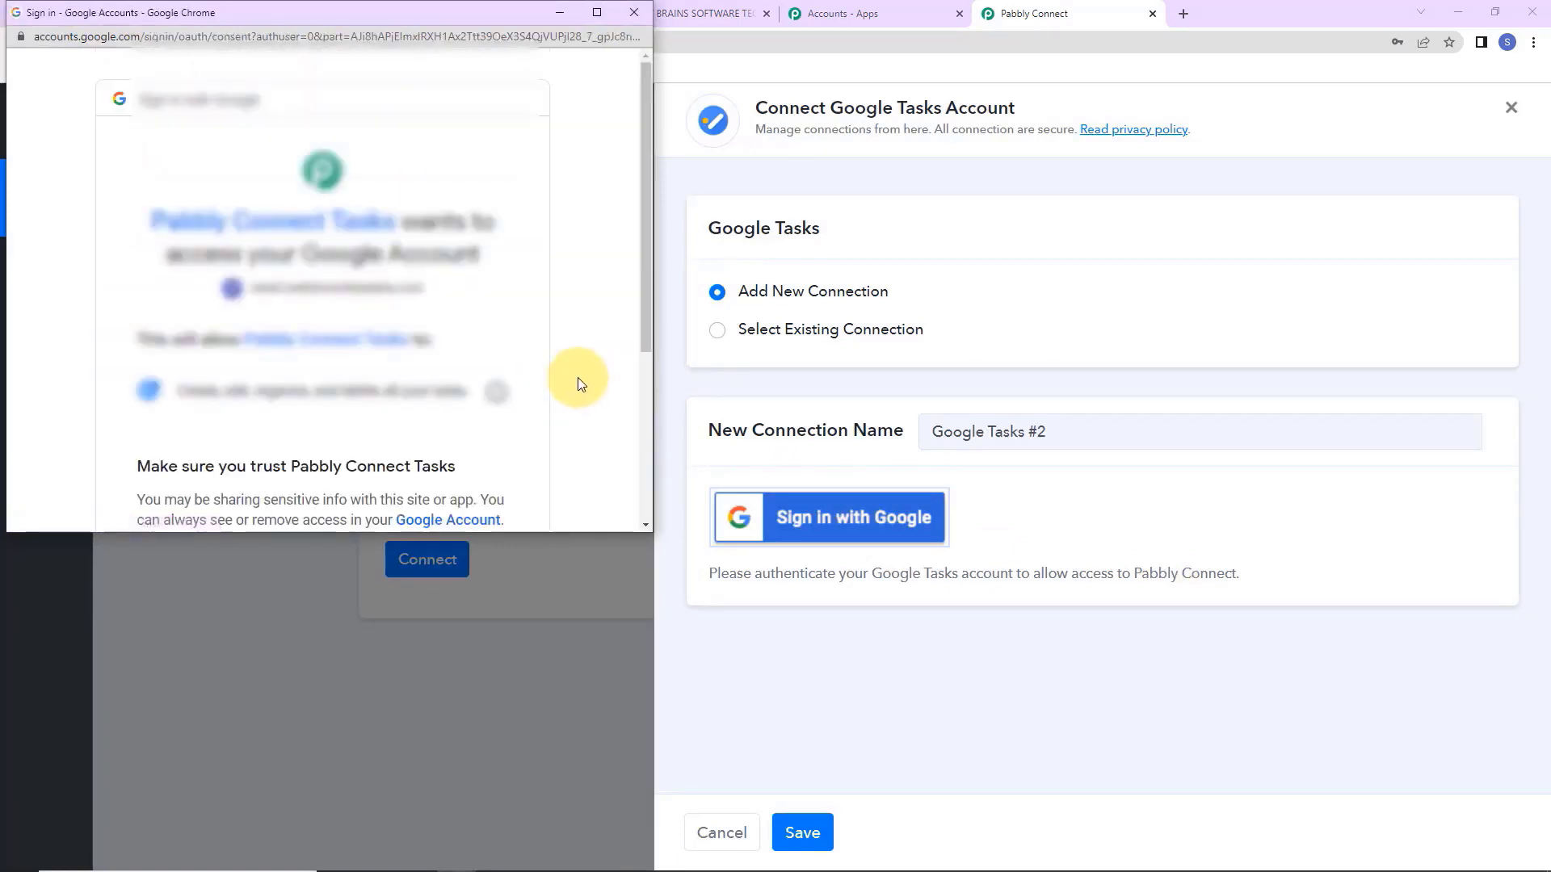
{"action": "scroll", "coordinate": [578, 376], "scroll_direction": "down", "scroll_amount": 3}
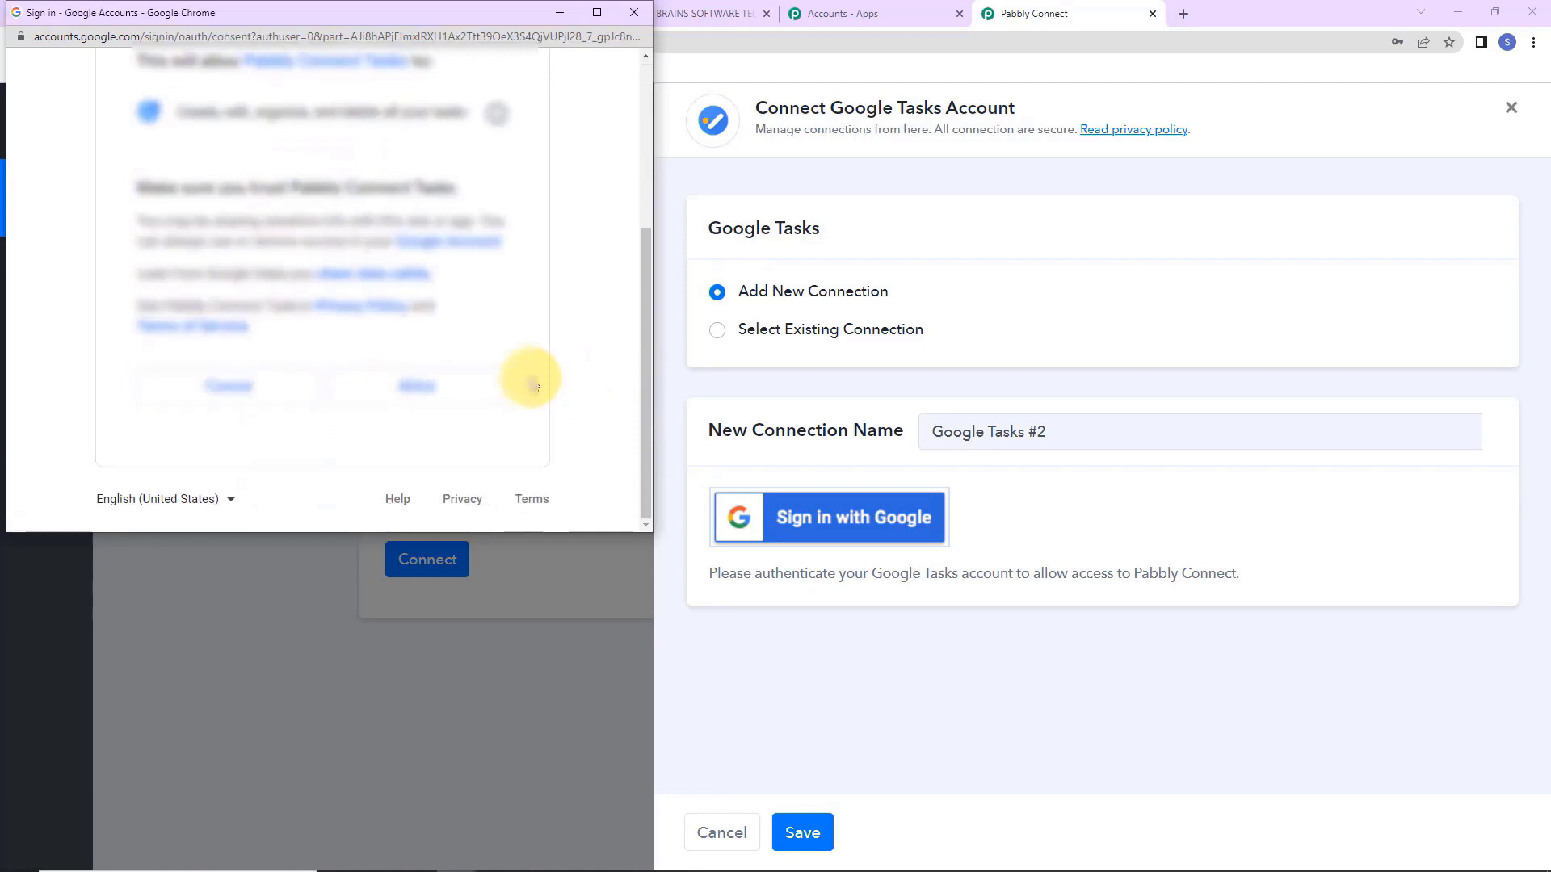
{"action": "left_click", "coordinate": [477, 391]}
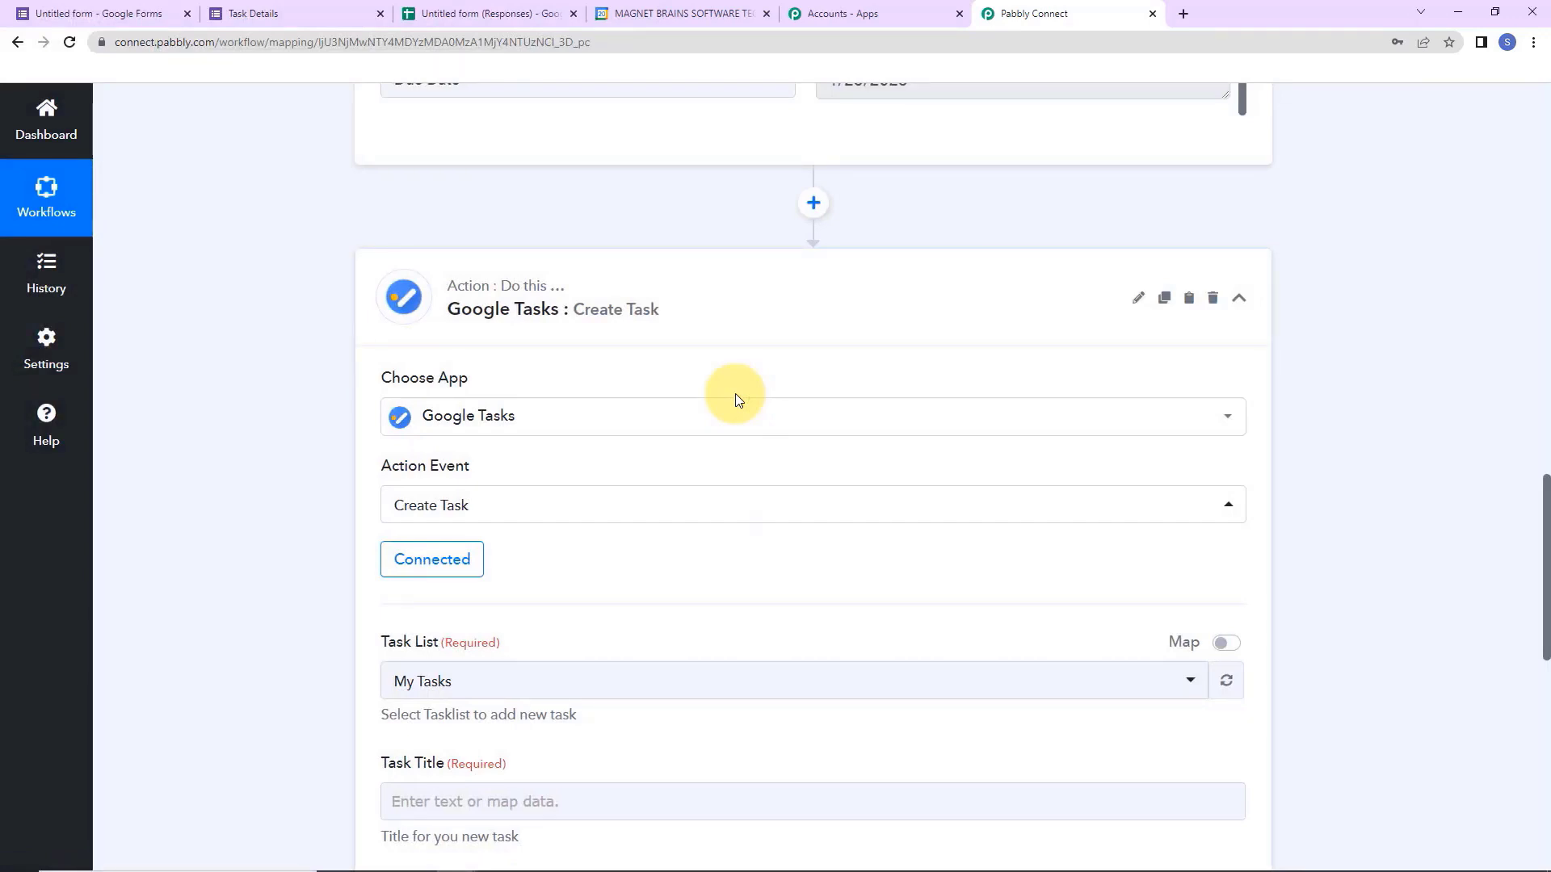
Enable mapping for the Task List field and map it to the Task List answer from the Google Forms response.
{"action": "scroll", "coordinate": [1346, 484], "scroll_direction": "down", "scroll_amount": 5}
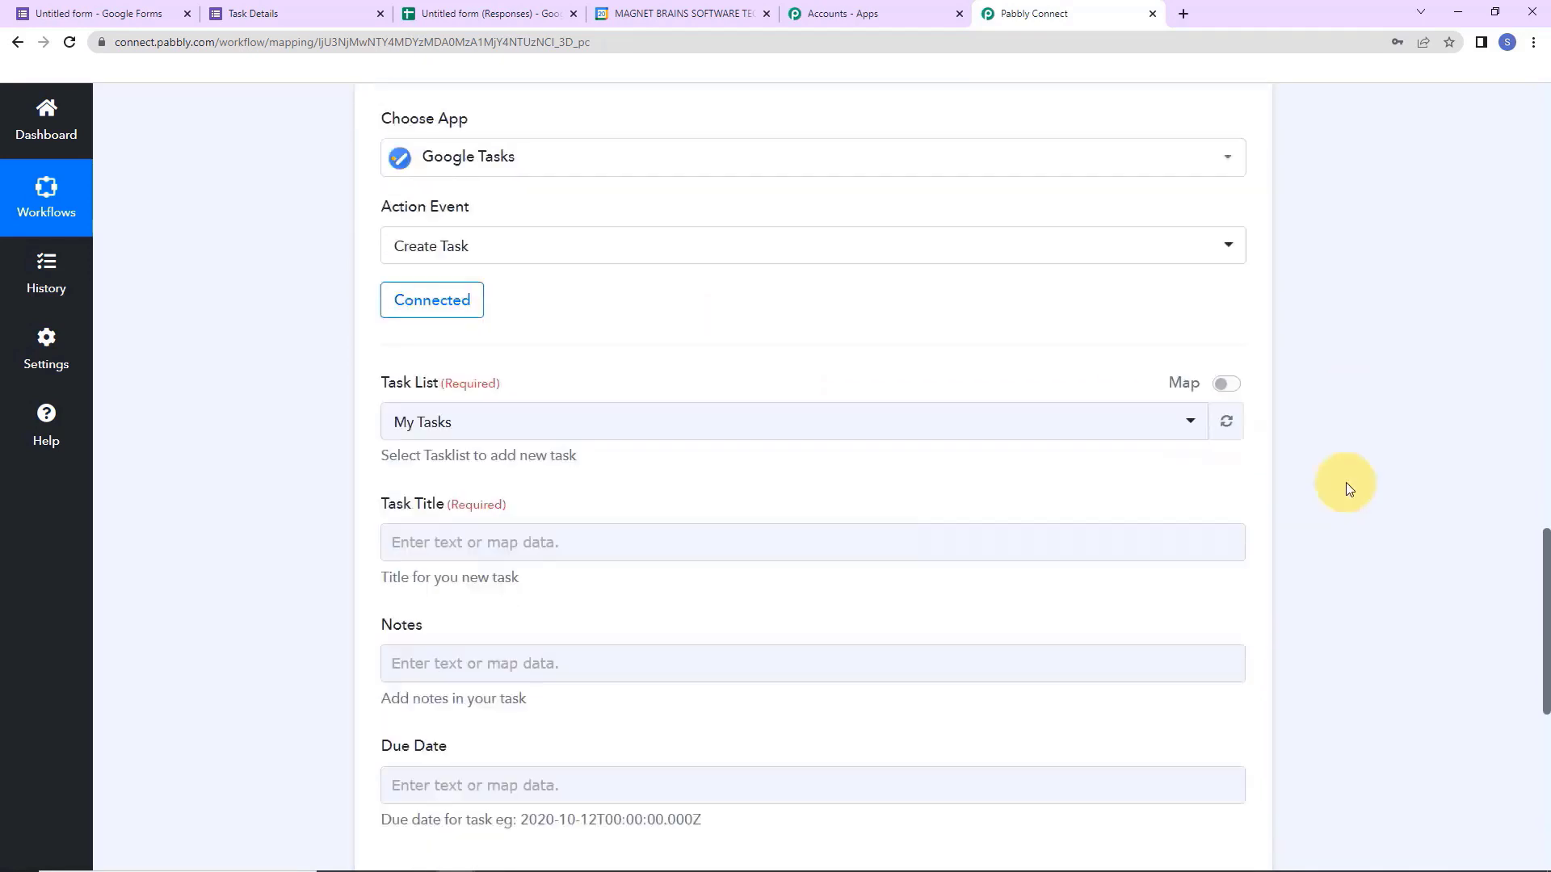
{"action": "scroll", "coordinate": [1346, 488], "scroll_direction": "down", "scroll_amount": 2}
{"action": "scroll", "coordinate": [1301, 495], "scroll_direction": "up", "scroll_amount": 2}
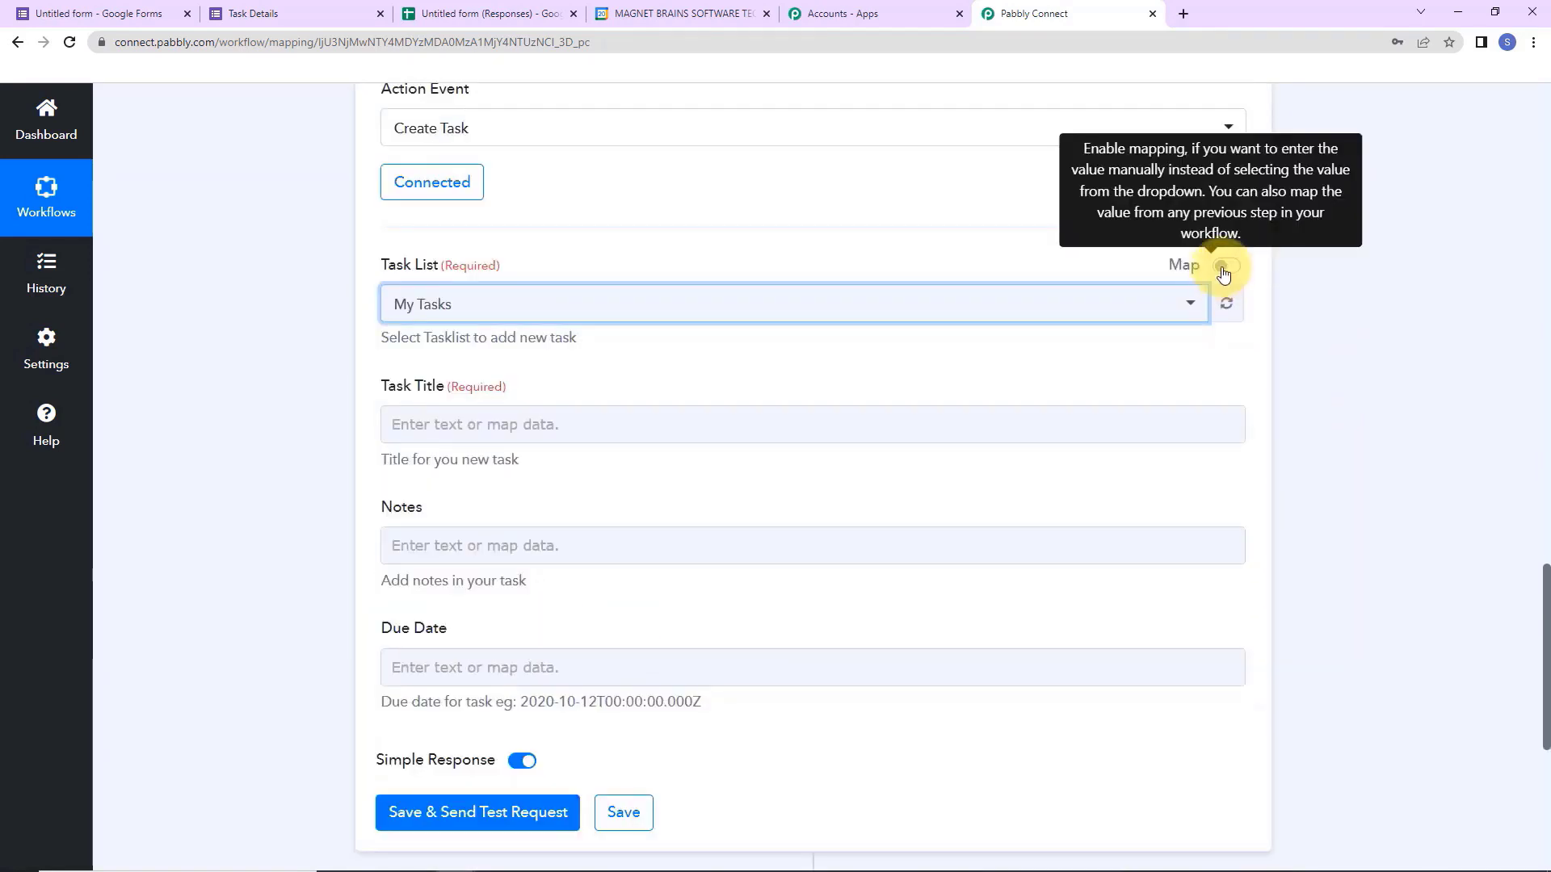
{"action": "left_click", "coordinate": [1225, 266]}
{"action": "left_click_drag", "start_coordinate": [714, 307], "coordinate": [258, 322]}
{"action": "key", "text": "BackSpace"}
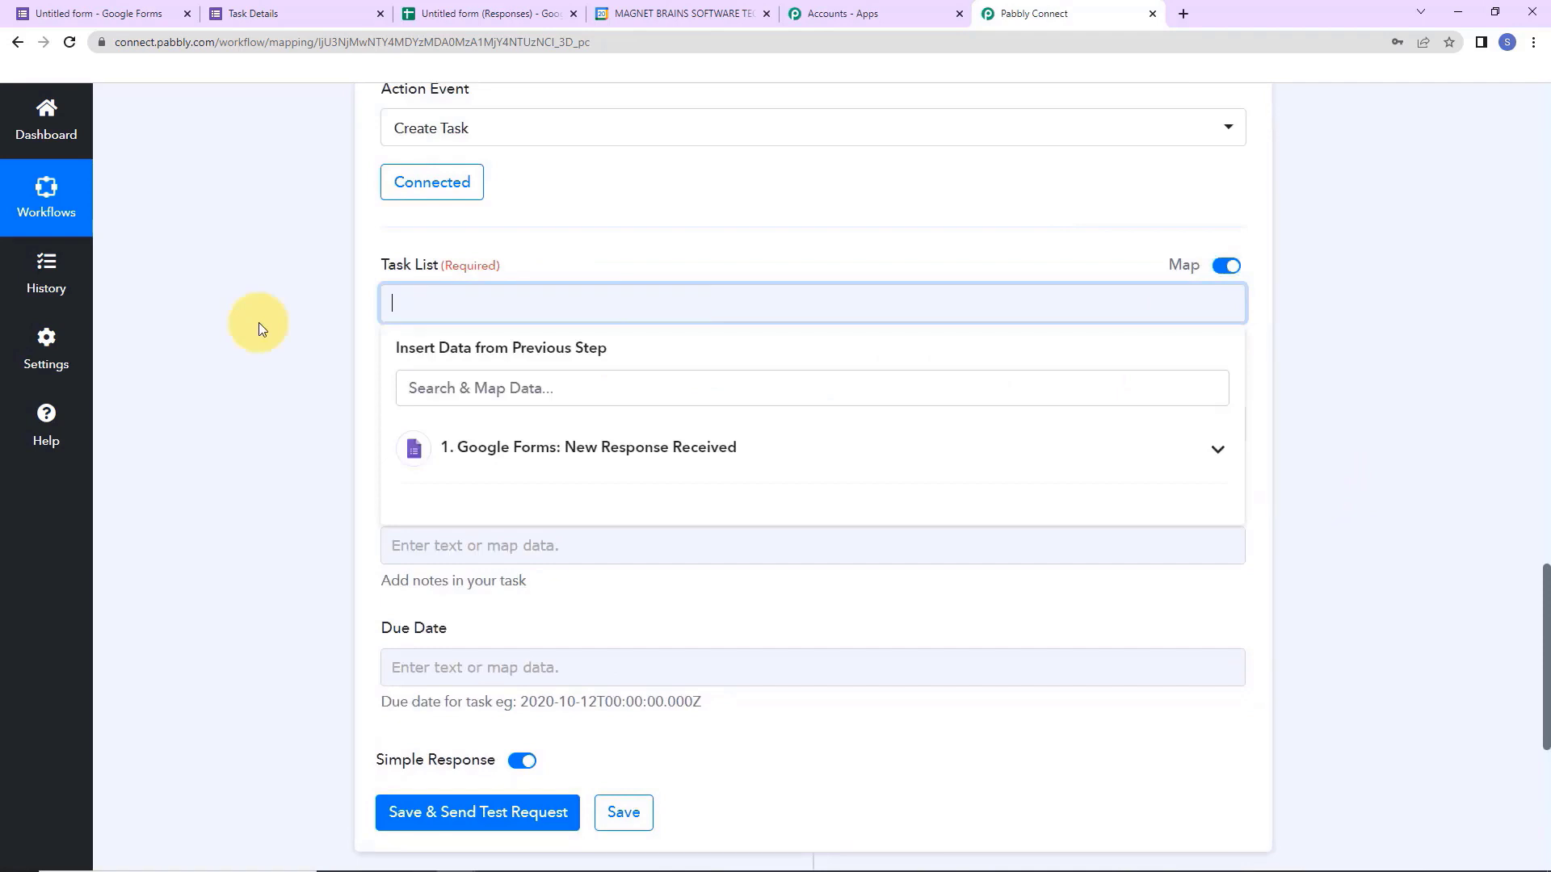
{"action": "left_click", "coordinate": [529, 447]}
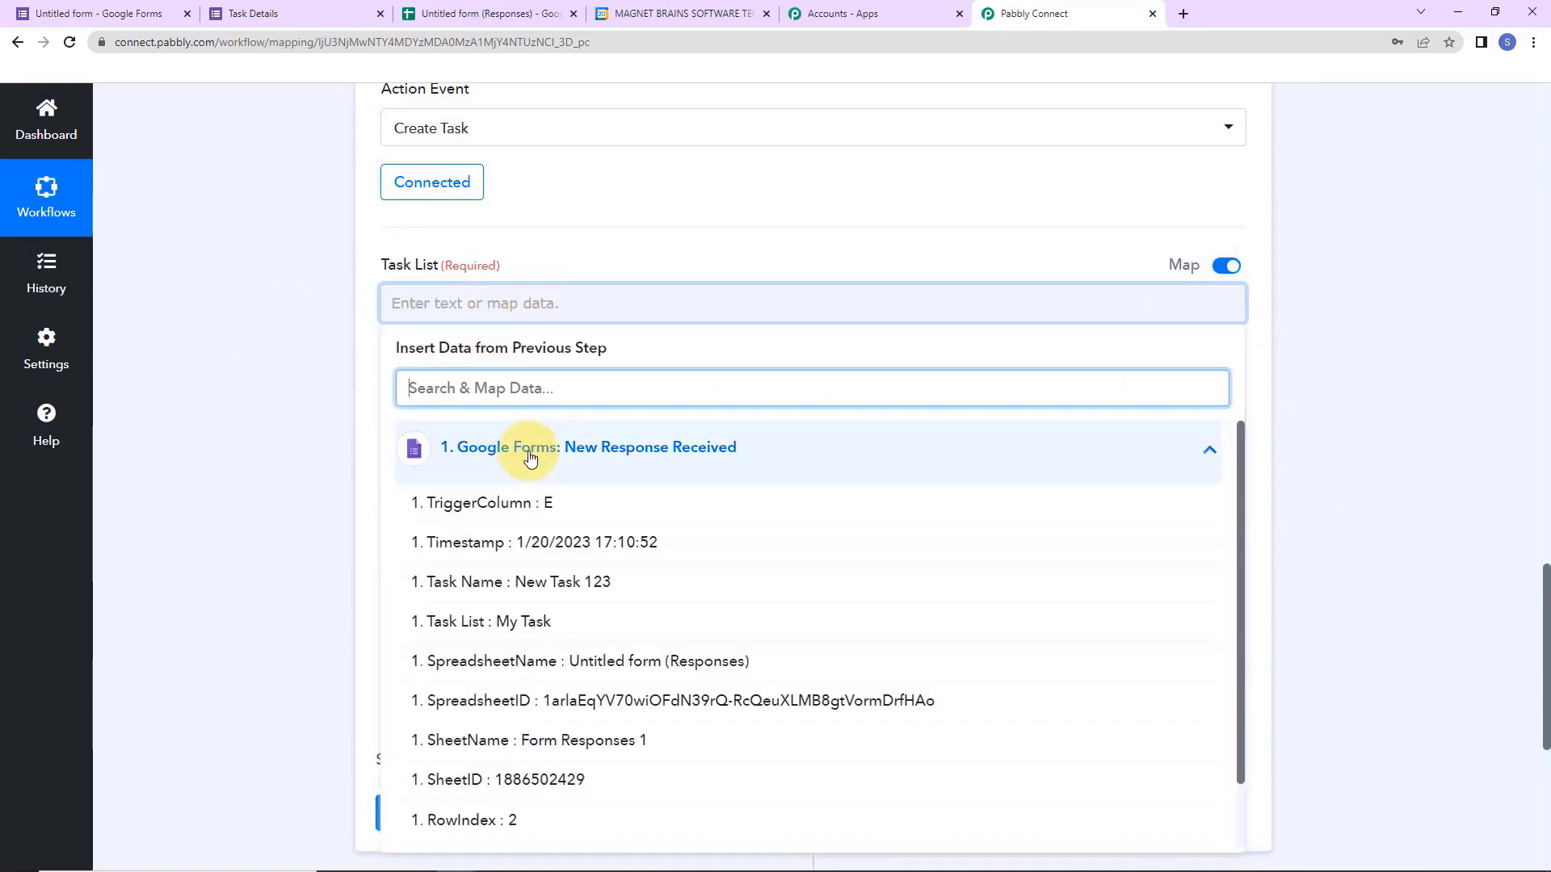
{"action": "left_click", "coordinate": [524, 626]}
{"action": "left_click", "coordinate": [278, 454]}
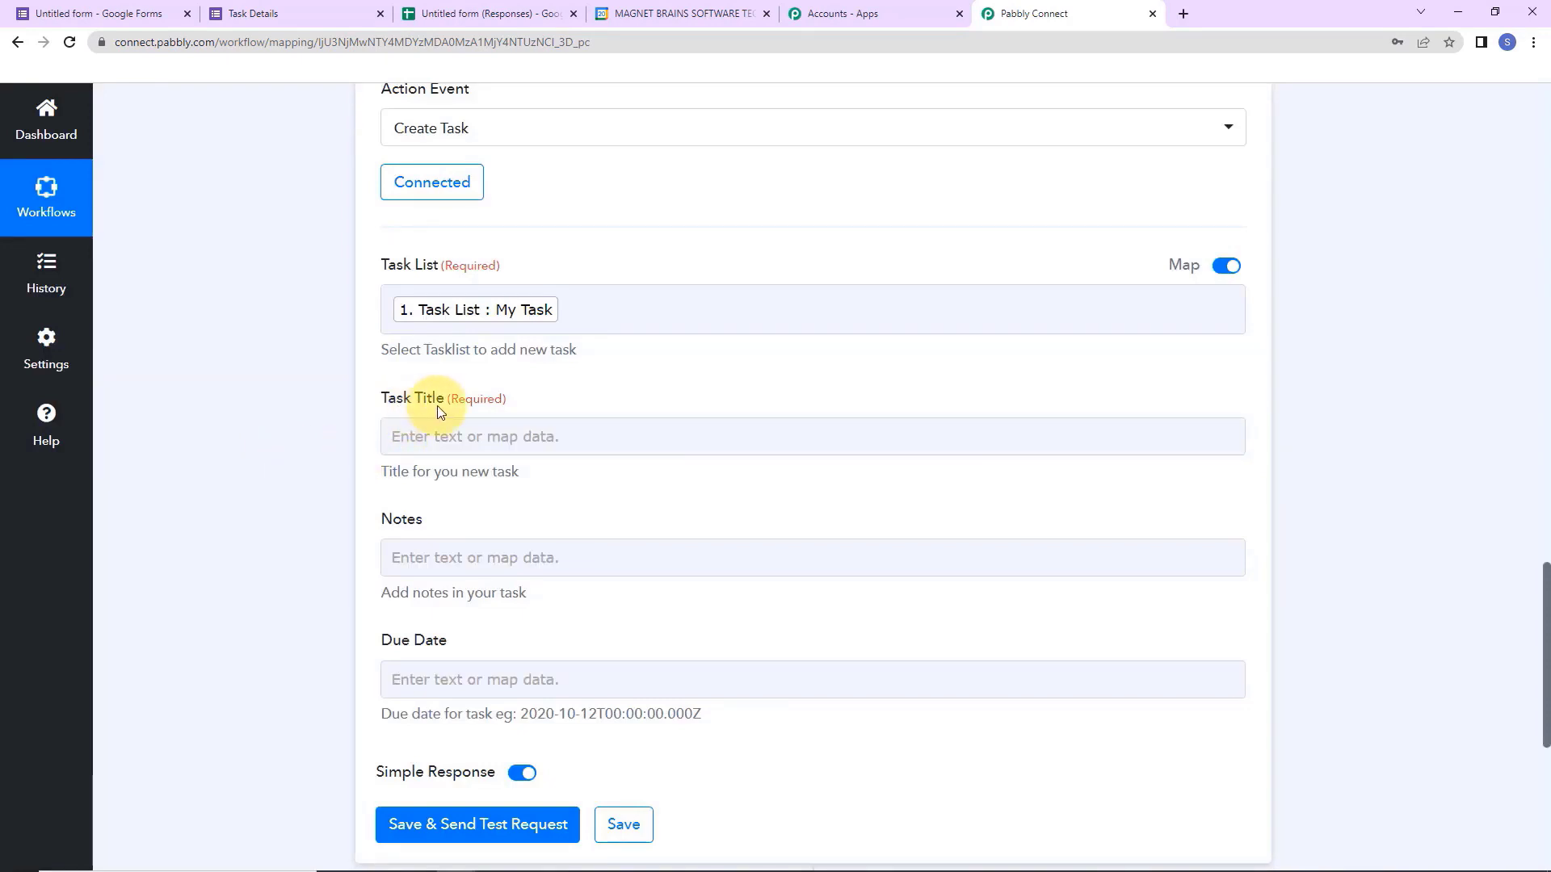
Map the Task Title field to the Task Name answer from the Google Forms response.
{"action": "left_click", "coordinate": [424, 437]}
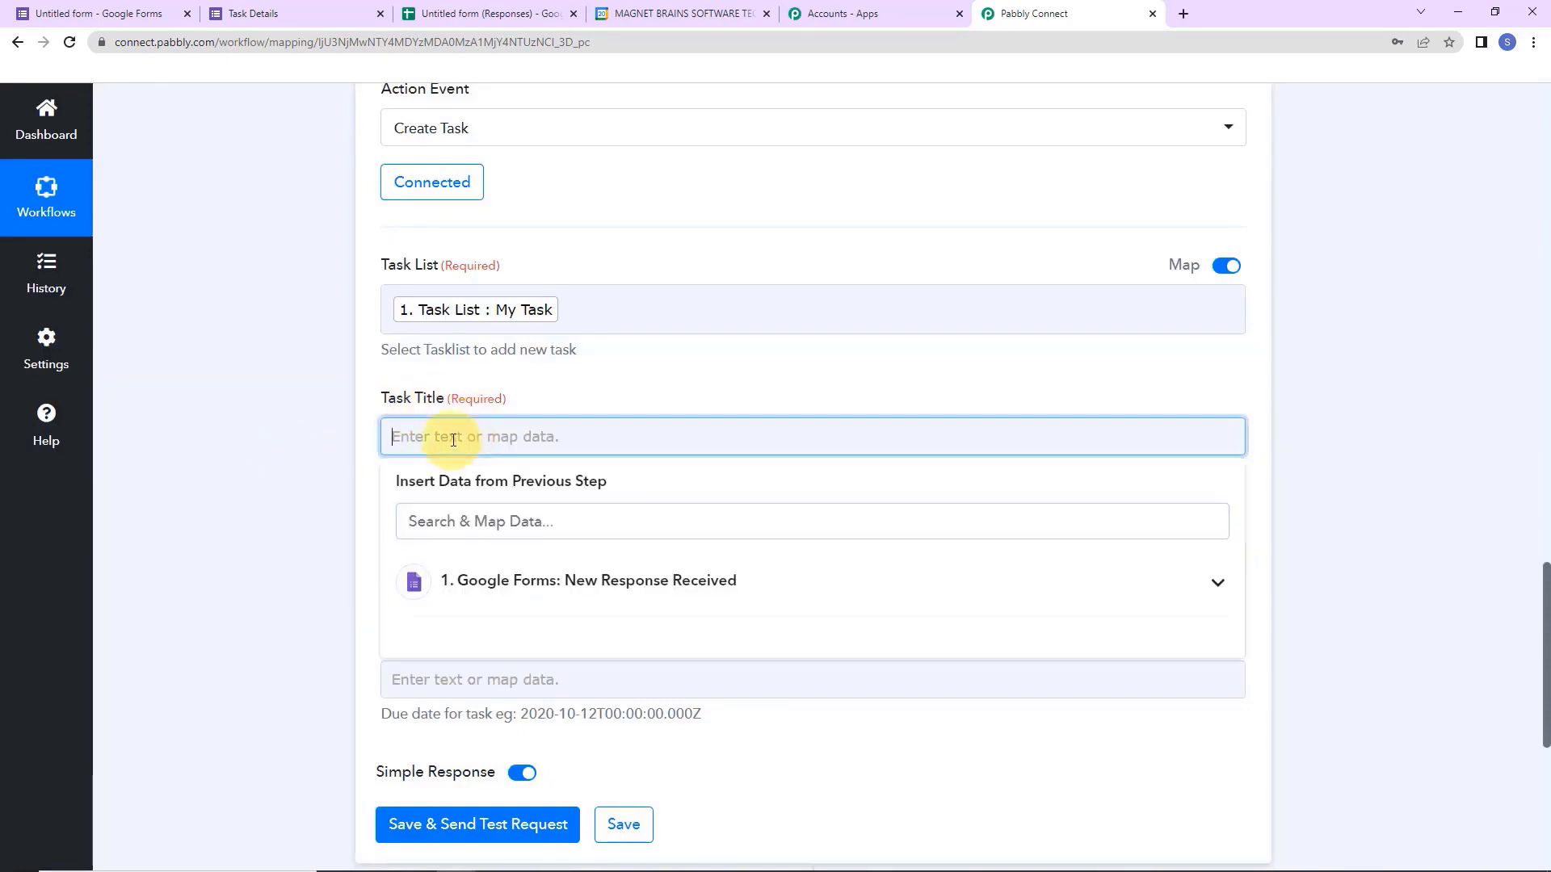
{"action": "left_click", "coordinate": [514, 575]}
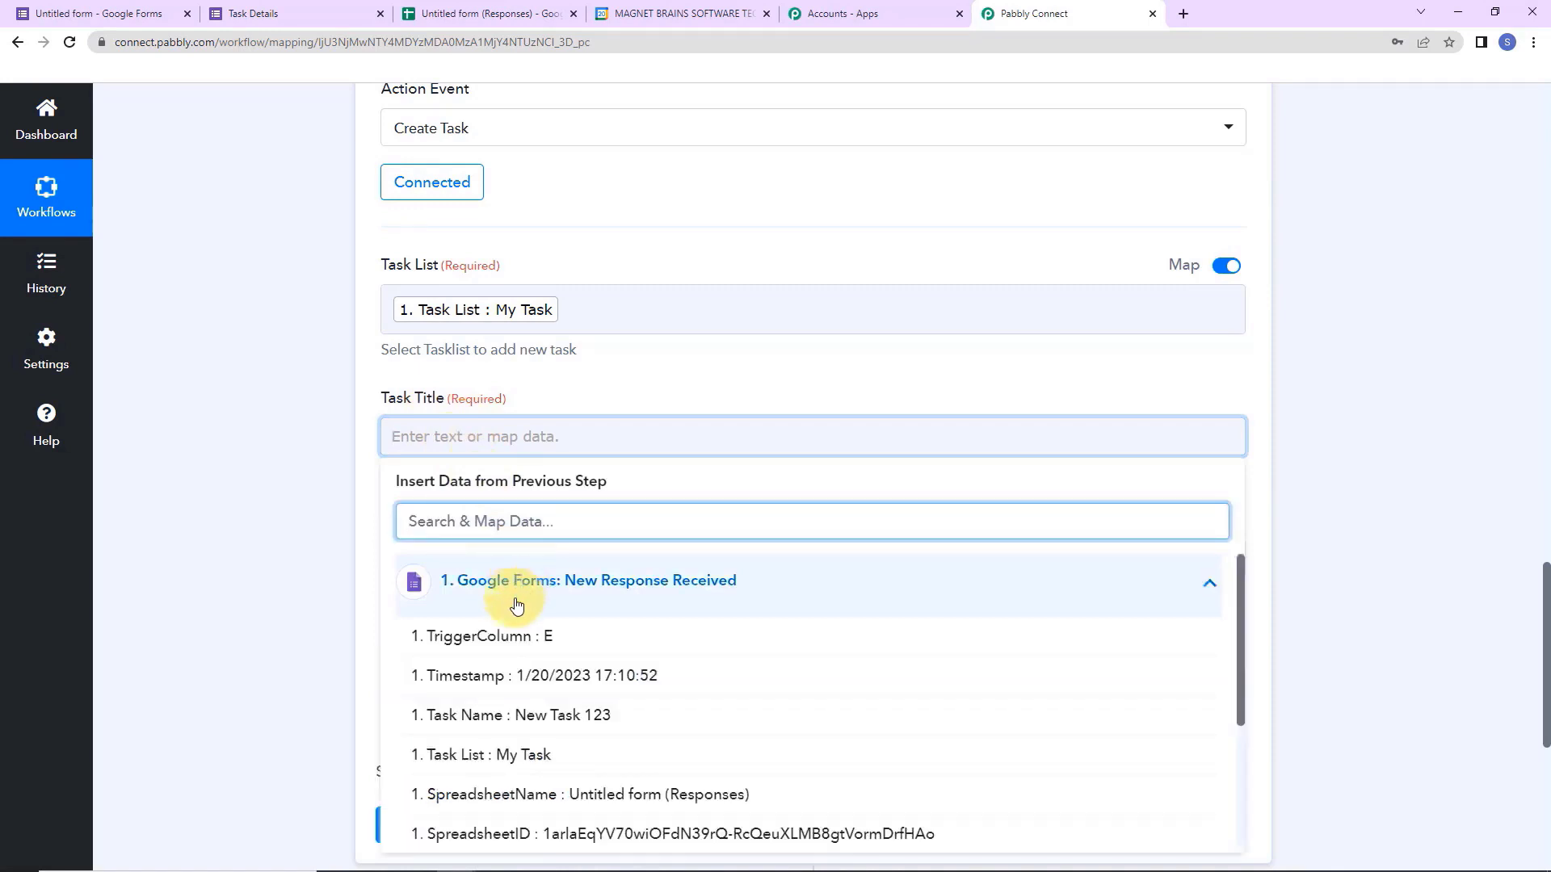
{"action": "left_click", "coordinate": [514, 811]}
{"action": "left_click", "coordinate": [279, 482]}
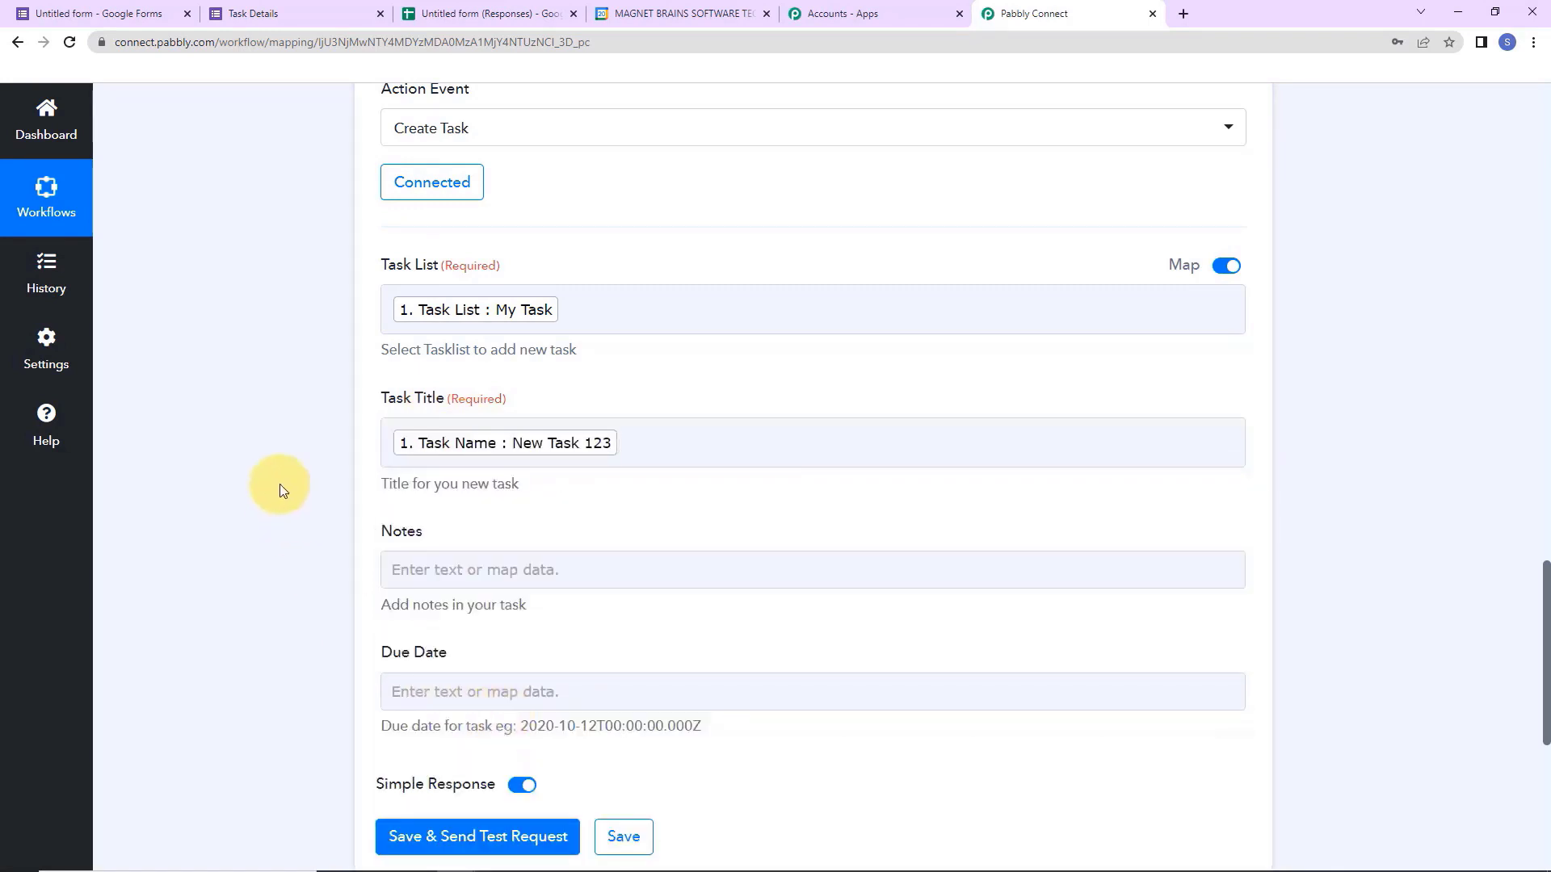
Map the Notes field of the new task to the Notes answer from the Google Forms response.
{"action": "scroll", "coordinate": [381, 374], "scroll_direction": "down", "scroll_amount": 3}
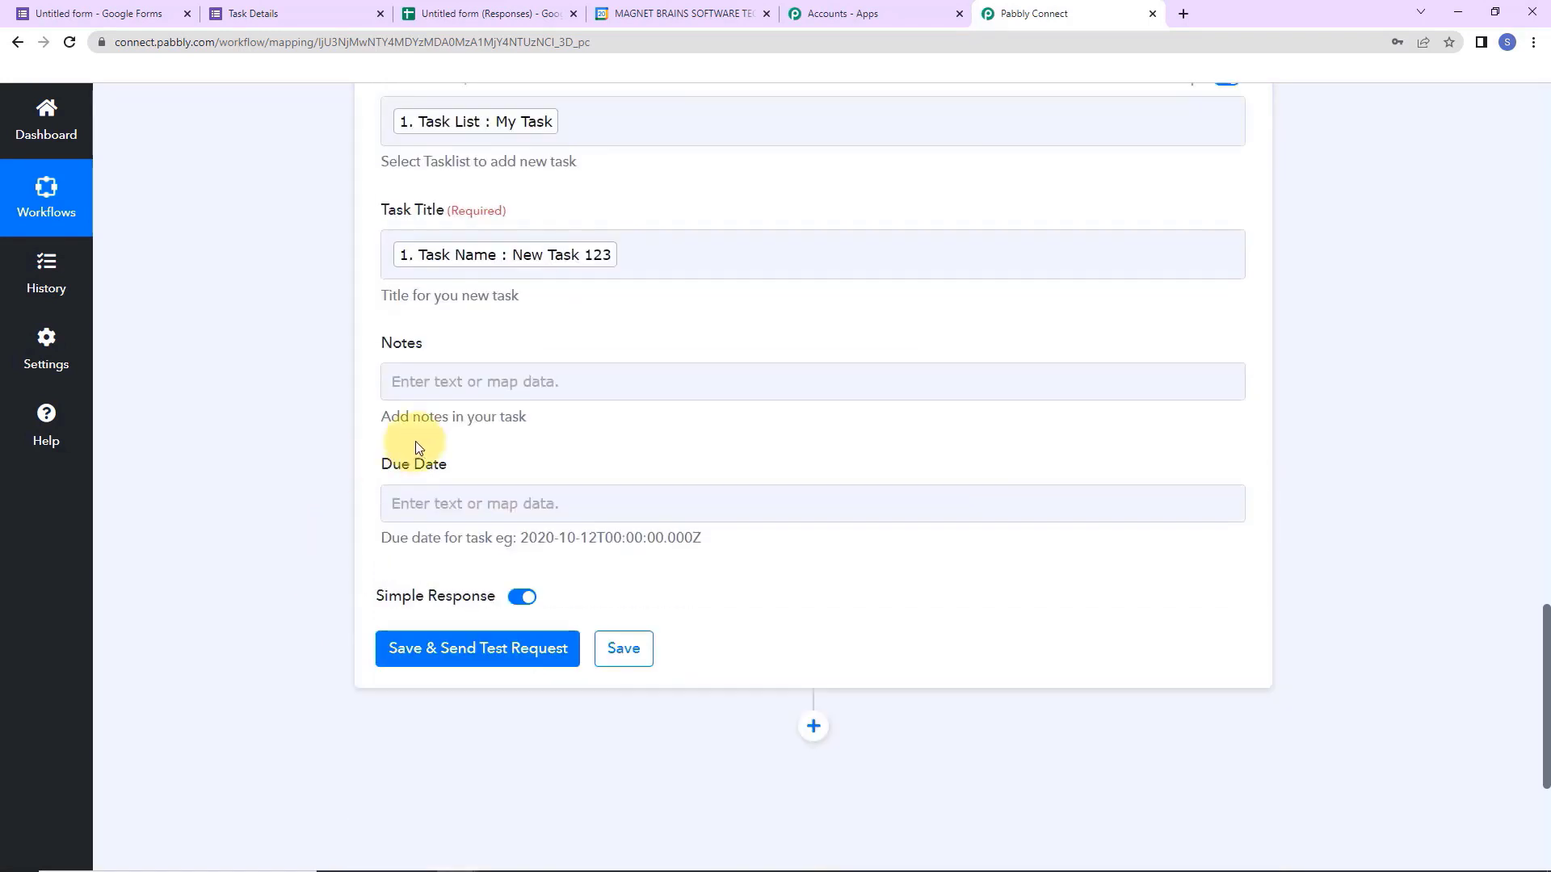
{"action": "left_click", "coordinate": [517, 381]}
{"action": "left_click", "coordinate": [501, 527]}
{"action": "left_click", "coordinate": [489, 788]}
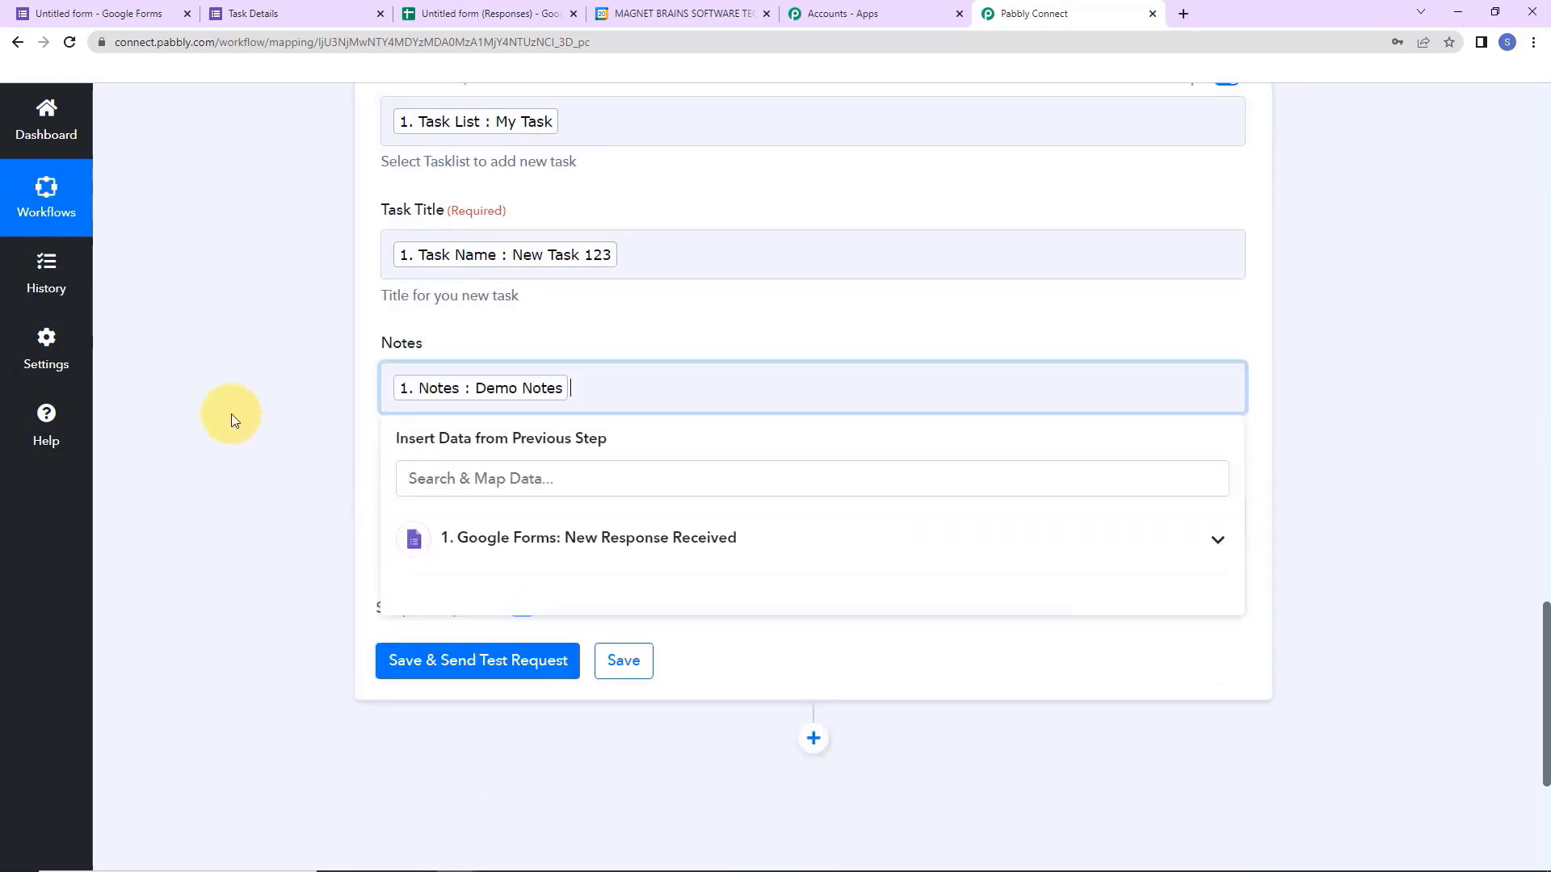
{"action": "left_click", "coordinate": [243, 425]}
Check the required Due Date format, then insert a Date/Time Formatter action between the Google Forms trigger and the Google Tasks action.
{"action": "scroll", "coordinate": [244, 426], "scroll_direction": "down", "scroll_amount": 2}
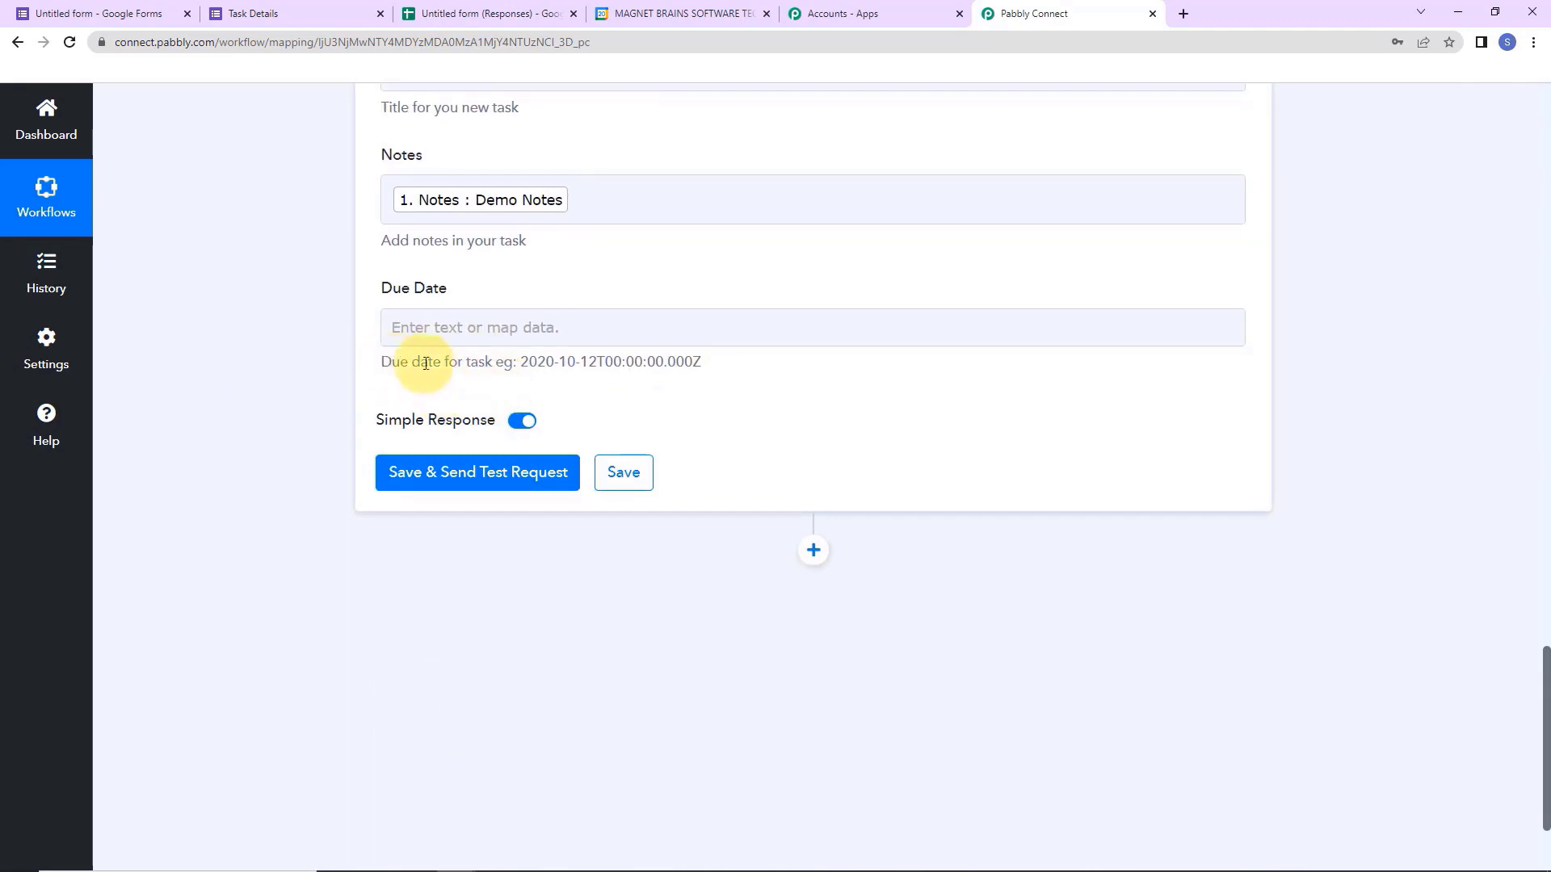
{"action": "left_click_drag", "start_coordinate": [520, 363], "coordinate": [714, 382]}
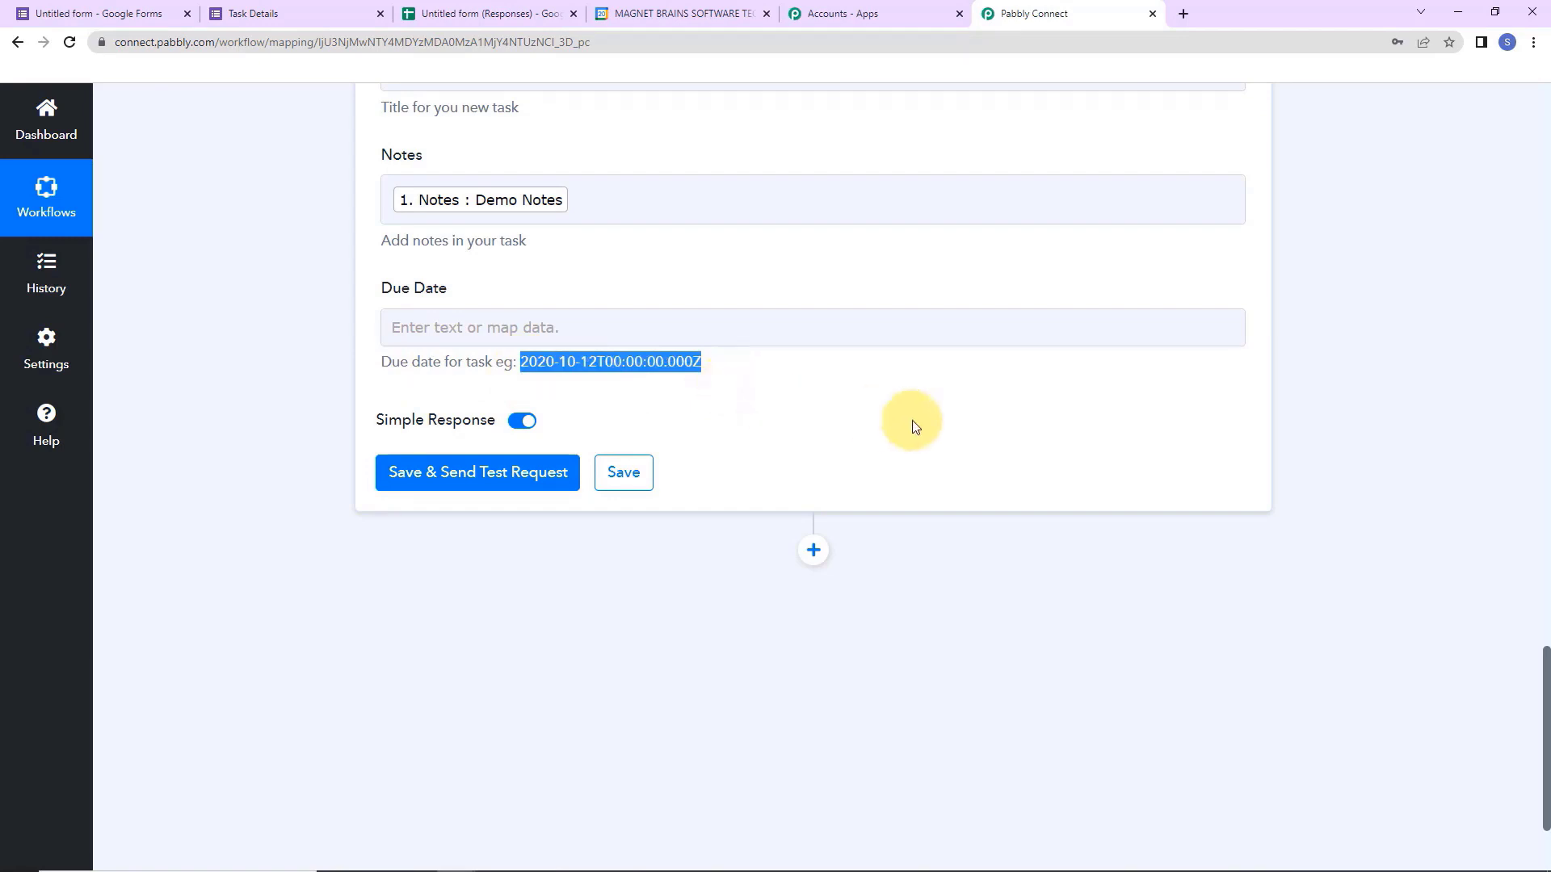
{"action": "scroll", "coordinate": [1428, 487], "scroll_direction": "up", "scroll_amount": 14}
{"action": "scroll", "coordinate": [921, 565], "scroll_direction": "down", "scroll_amount": 3}
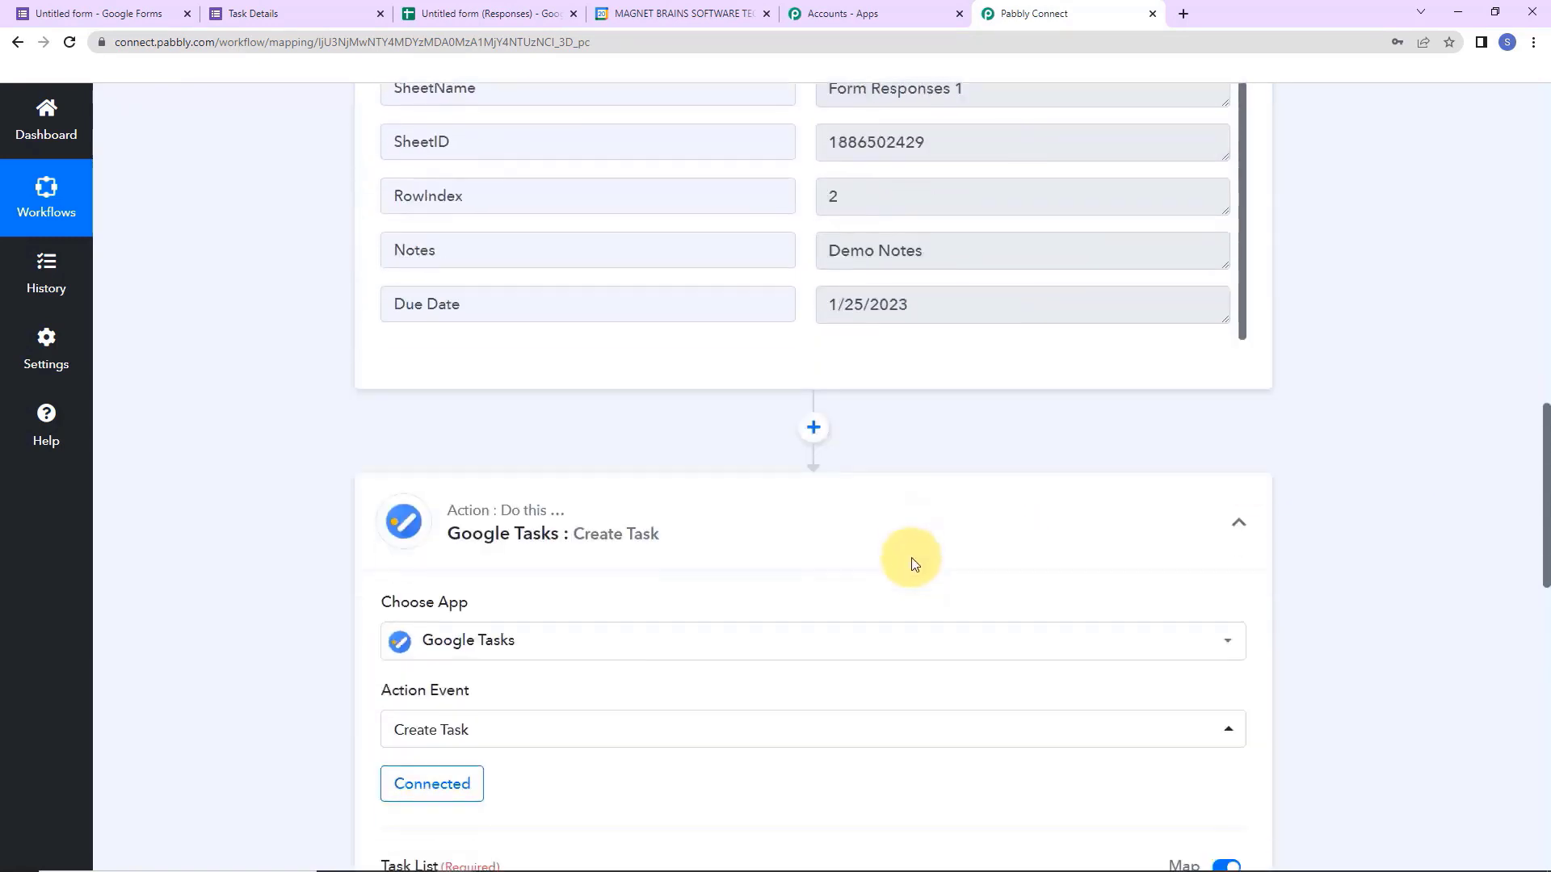
{"action": "left_click", "coordinate": [813, 389]}
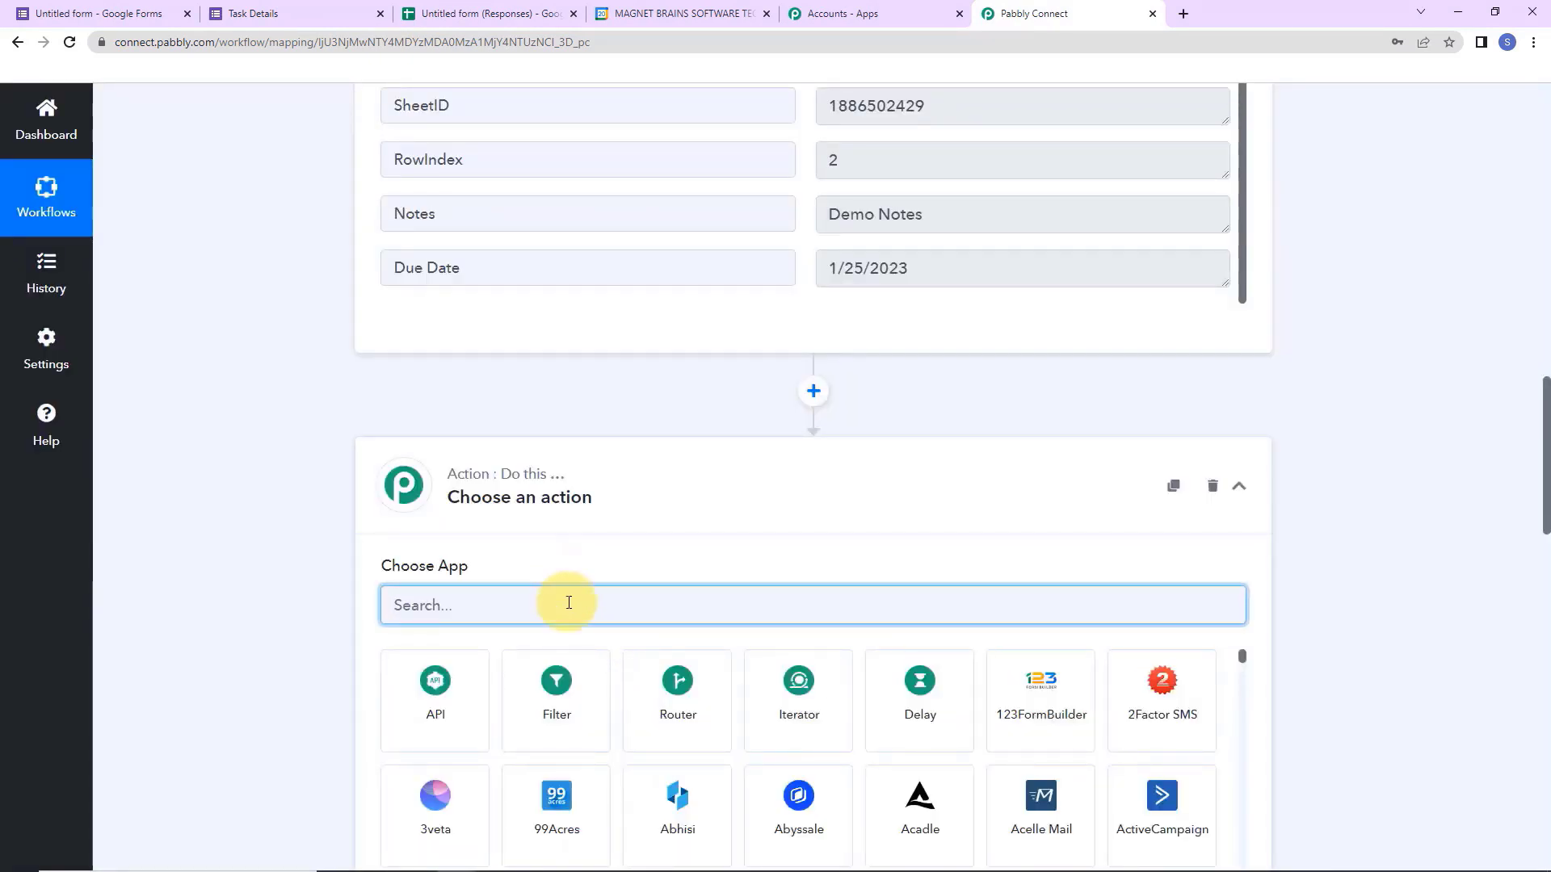
{"action": "type", "text": "date"}
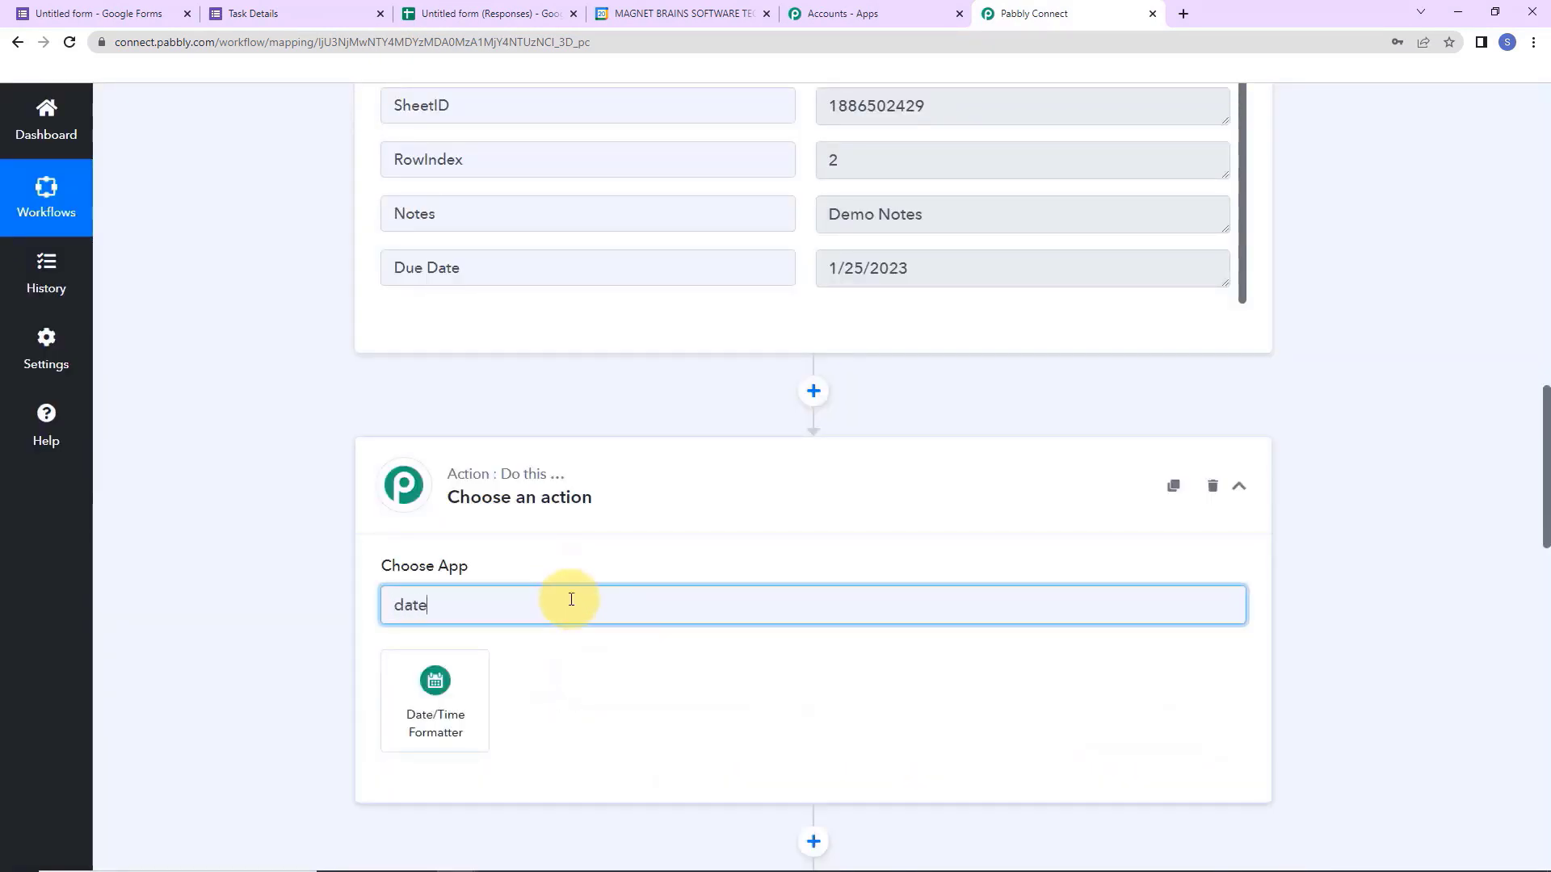
{"action": "left_click", "coordinate": [476, 708]}
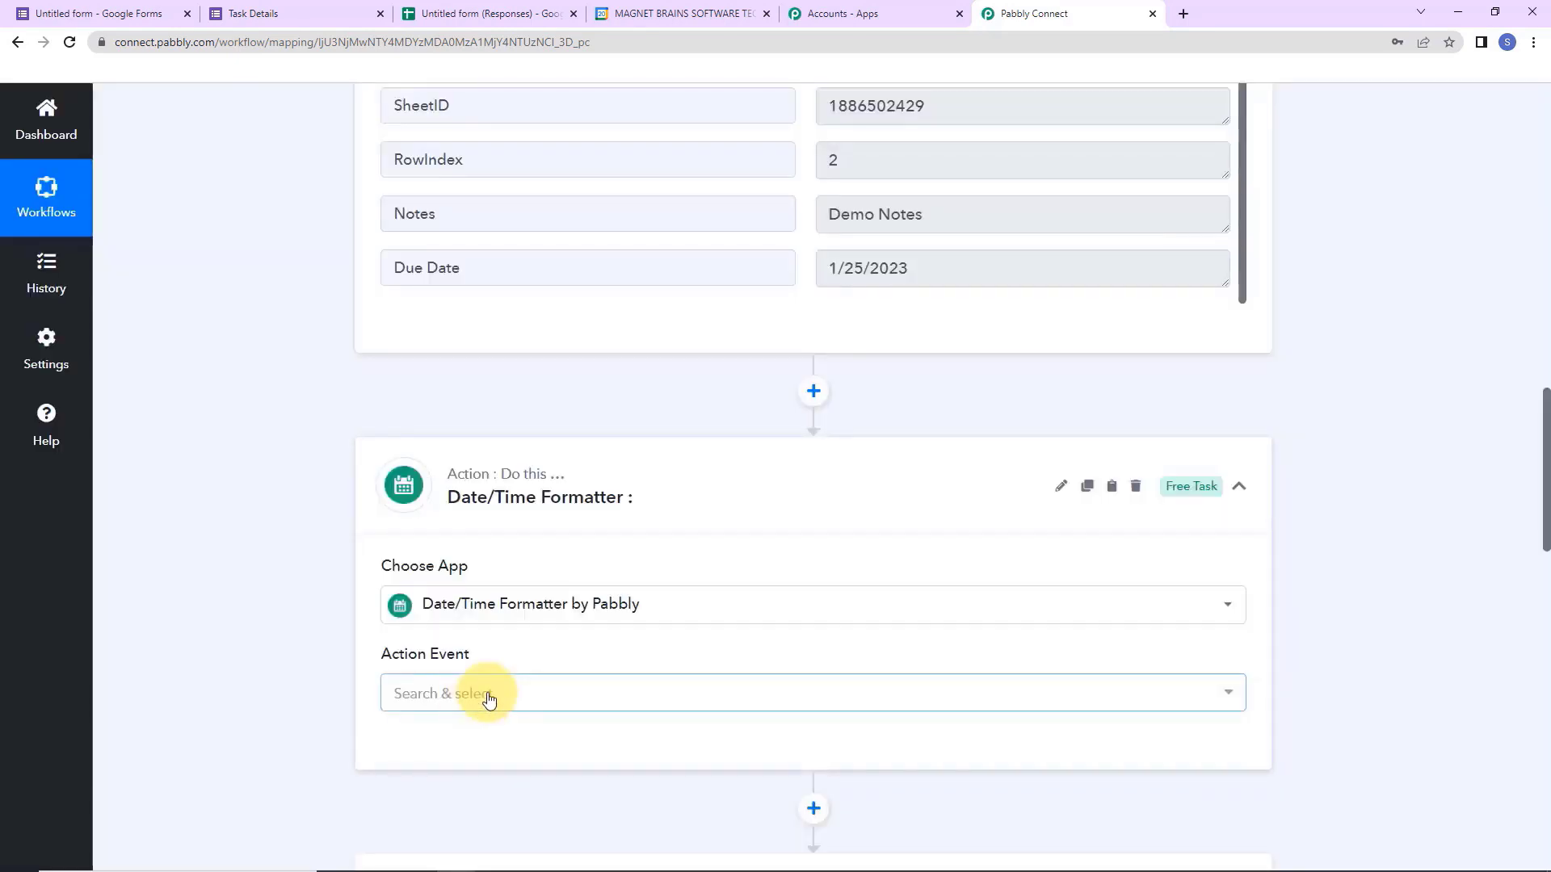
Set the Date/Time Formatter's action event to Format Date with Time Zone and connect it.
{"action": "scroll", "coordinate": [488, 646], "scroll_direction": "down", "scroll_amount": 2}
{"action": "left_click", "coordinate": [504, 500]}
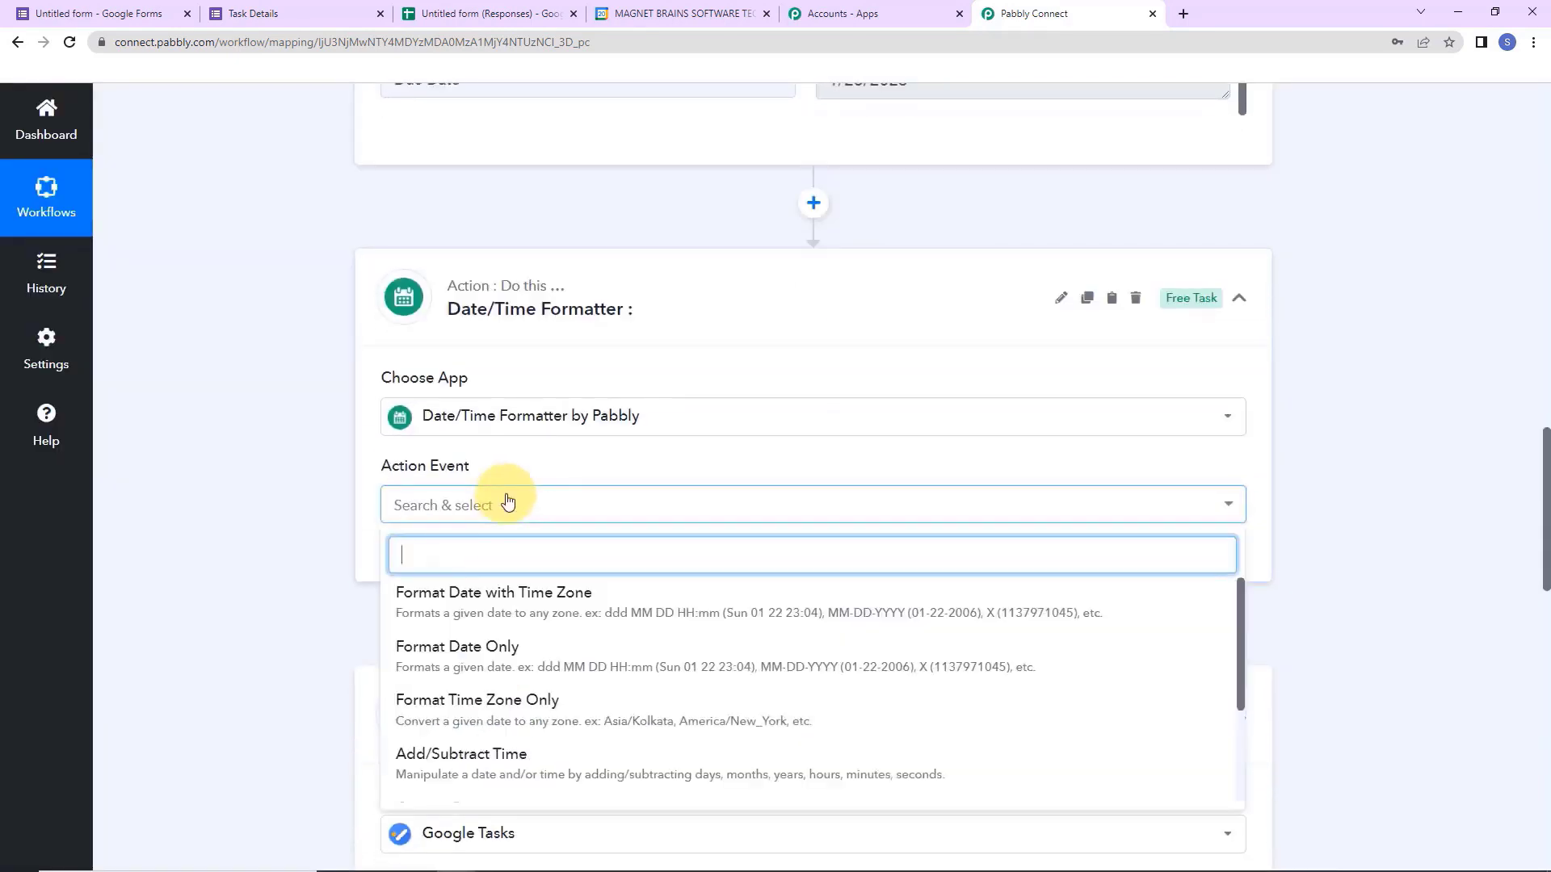
{"action": "left_click", "coordinate": [502, 602]}
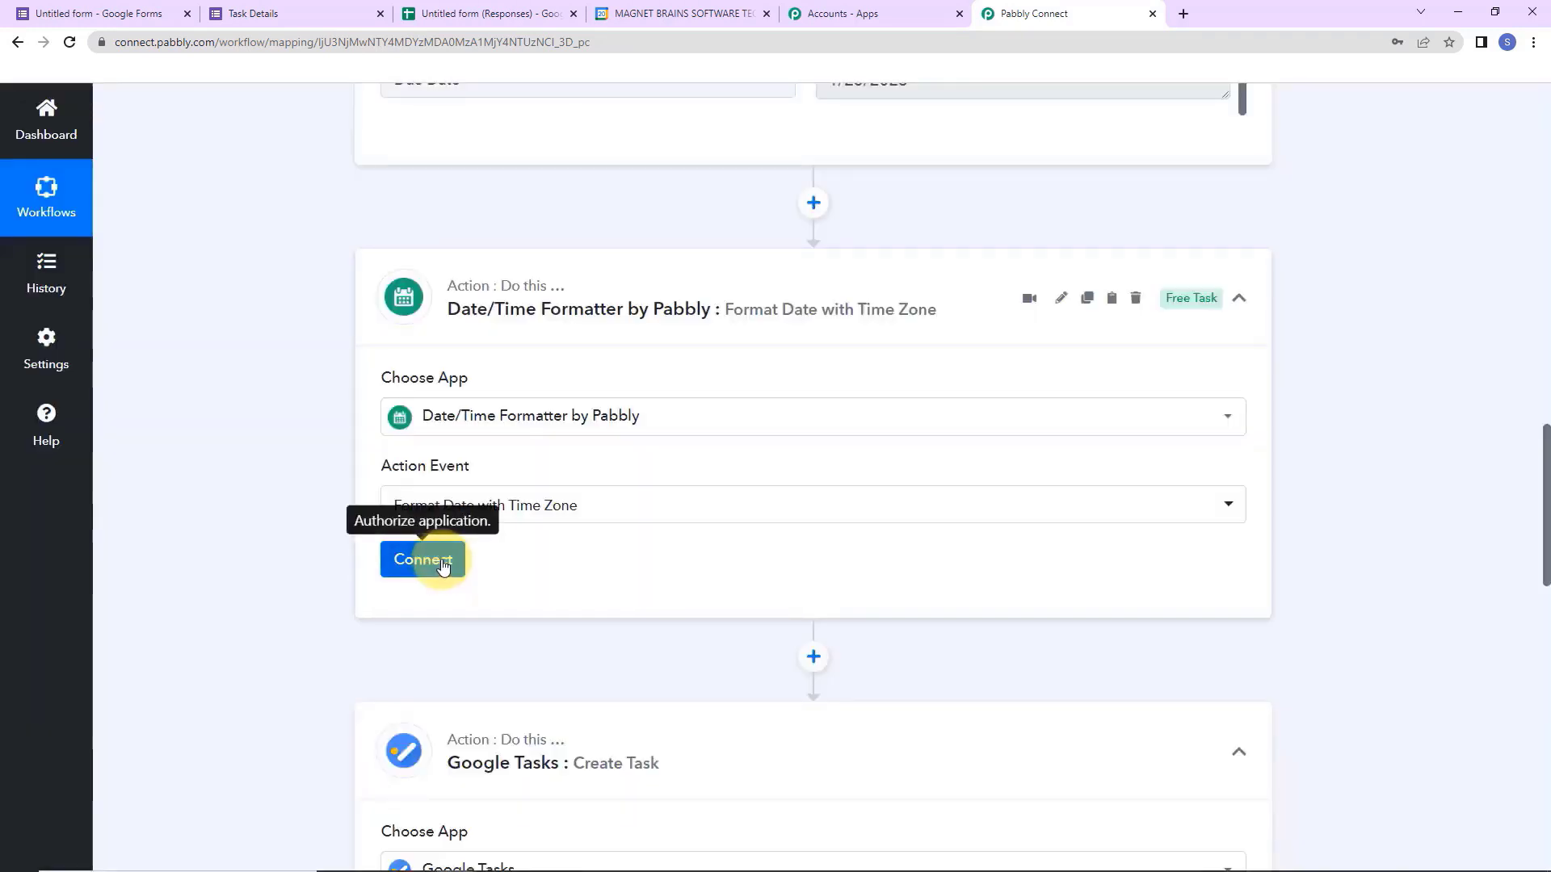
{"action": "left_click", "coordinate": [443, 567]}
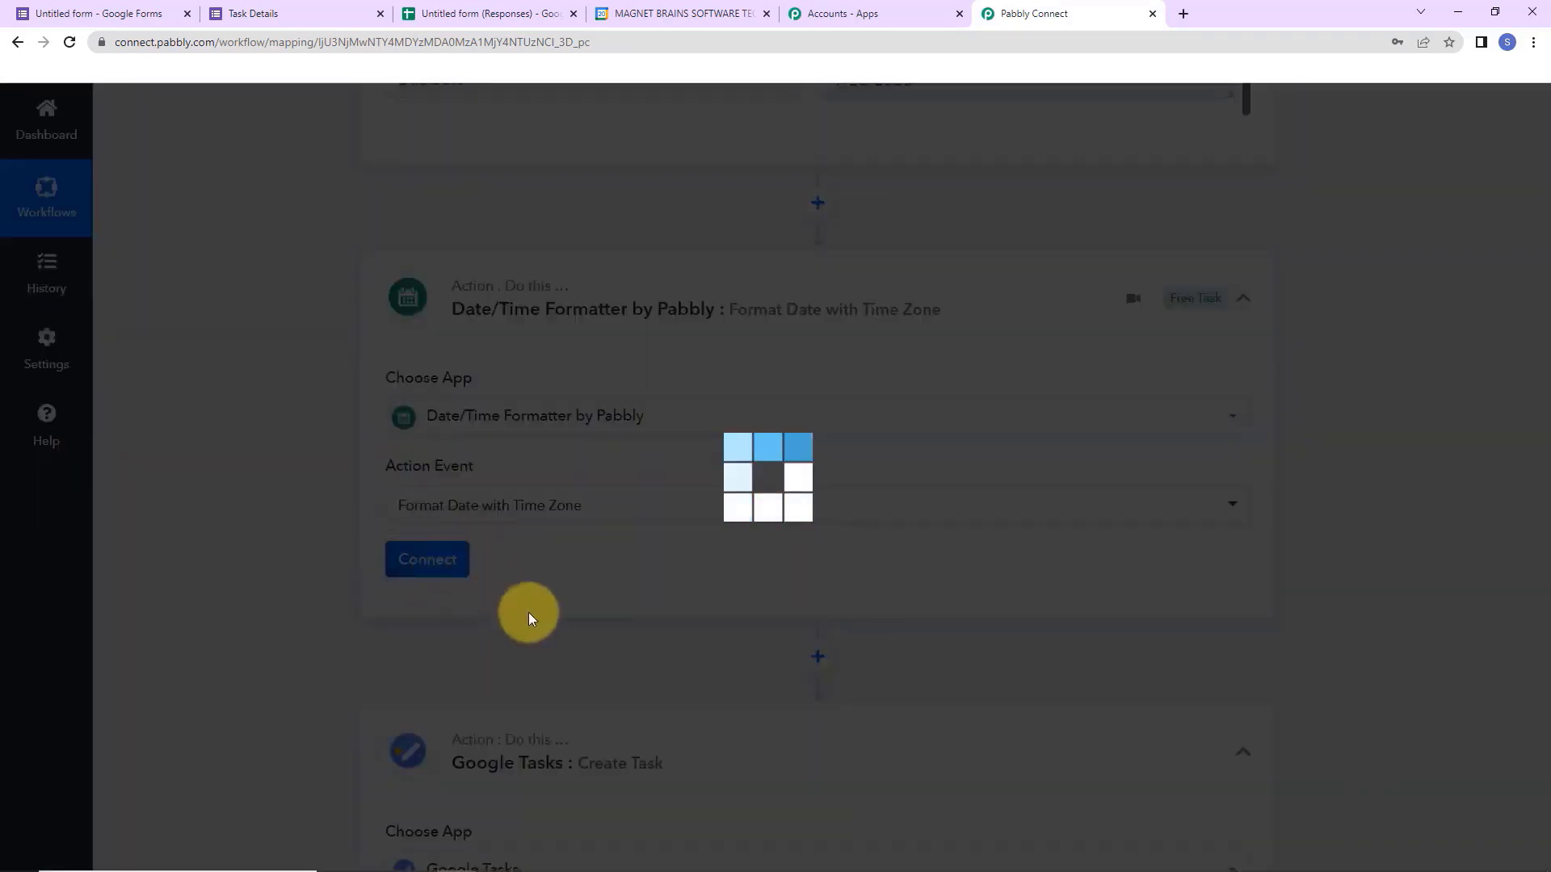
Map the formatter's Date field to the Due Date answer from the Google Forms response.
{"action": "scroll", "coordinate": [529, 613], "scroll_direction": "down", "scroll_amount": 1}
{"action": "scroll", "coordinate": [528, 612], "scroll_direction": "down", "scroll_amount": 3}
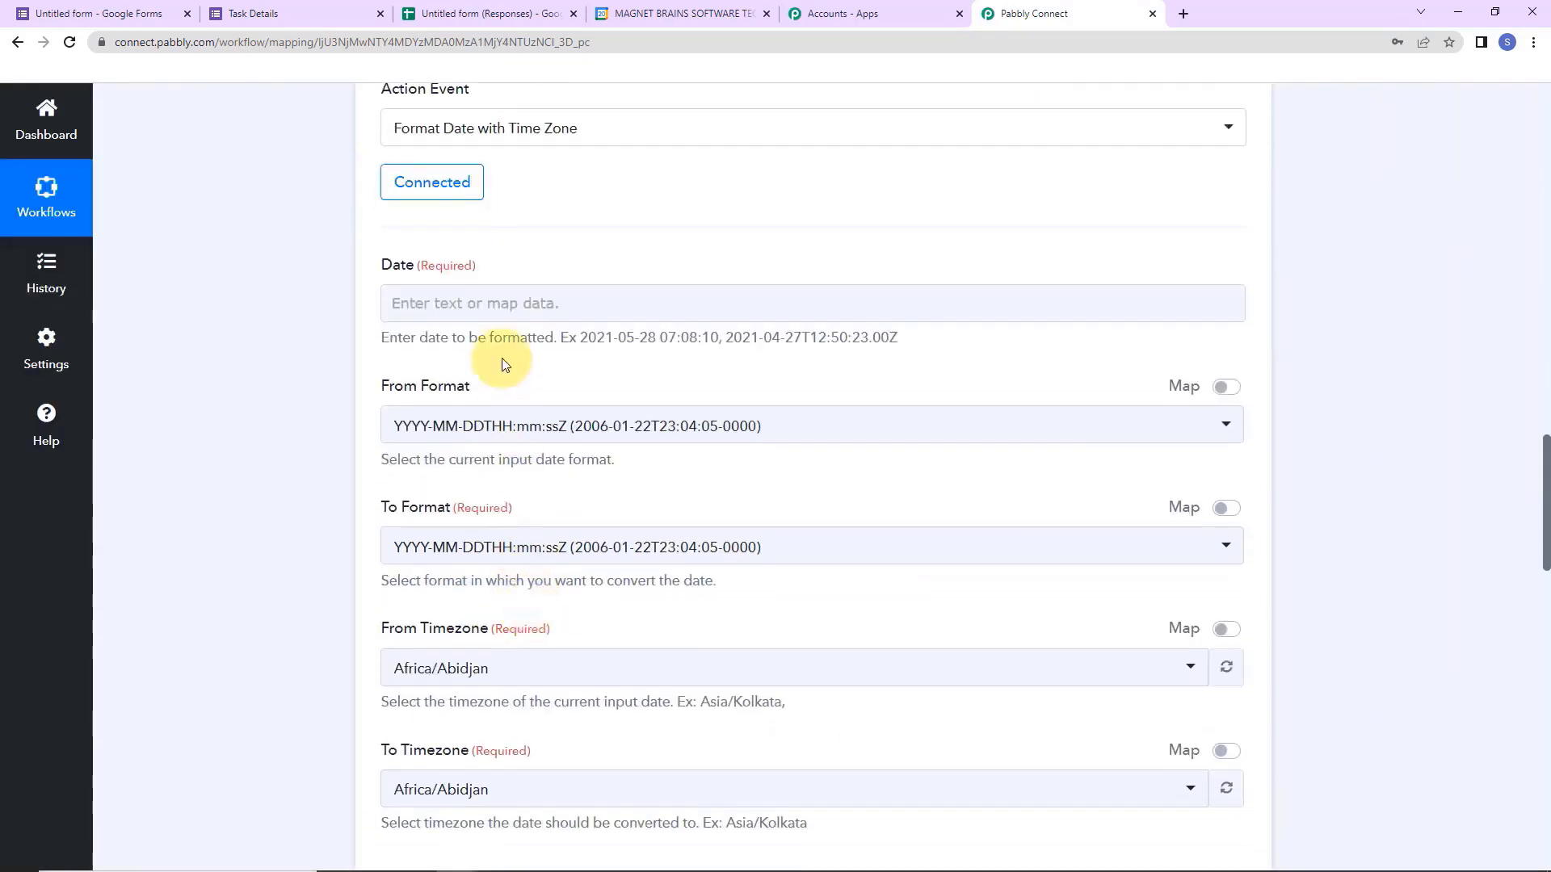
{"action": "left_click", "coordinate": [517, 304]}
{"action": "left_click", "coordinate": [525, 448]}
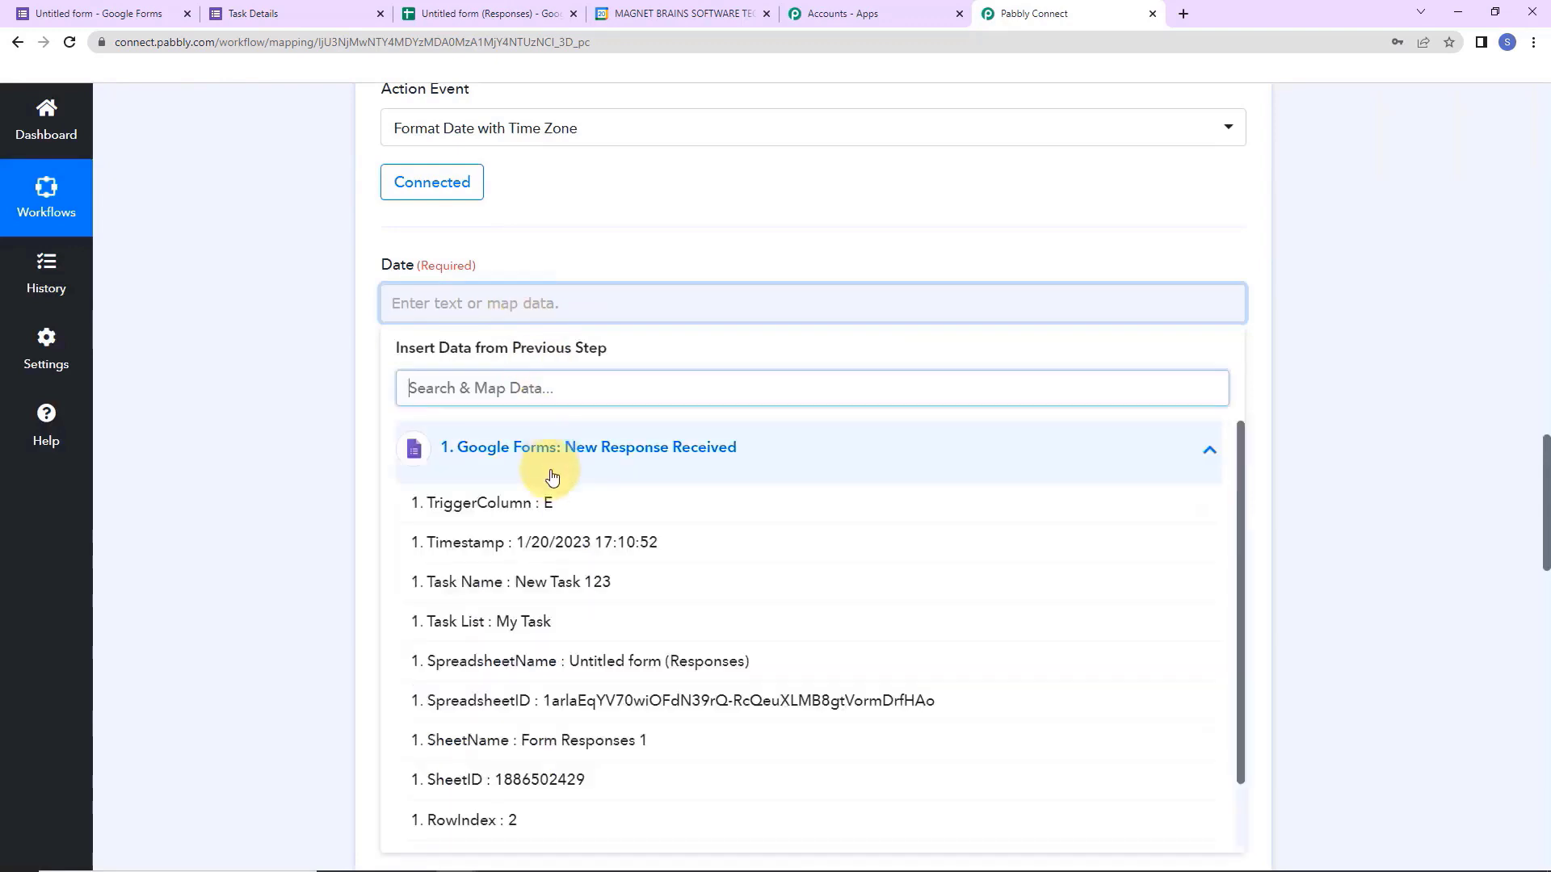
{"action": "scroll", "coordinate": [554, 633], "scroll_direction": "down", "scroll_amount": 2}
{"action": "left_click", "coordinate": [560, 822]}
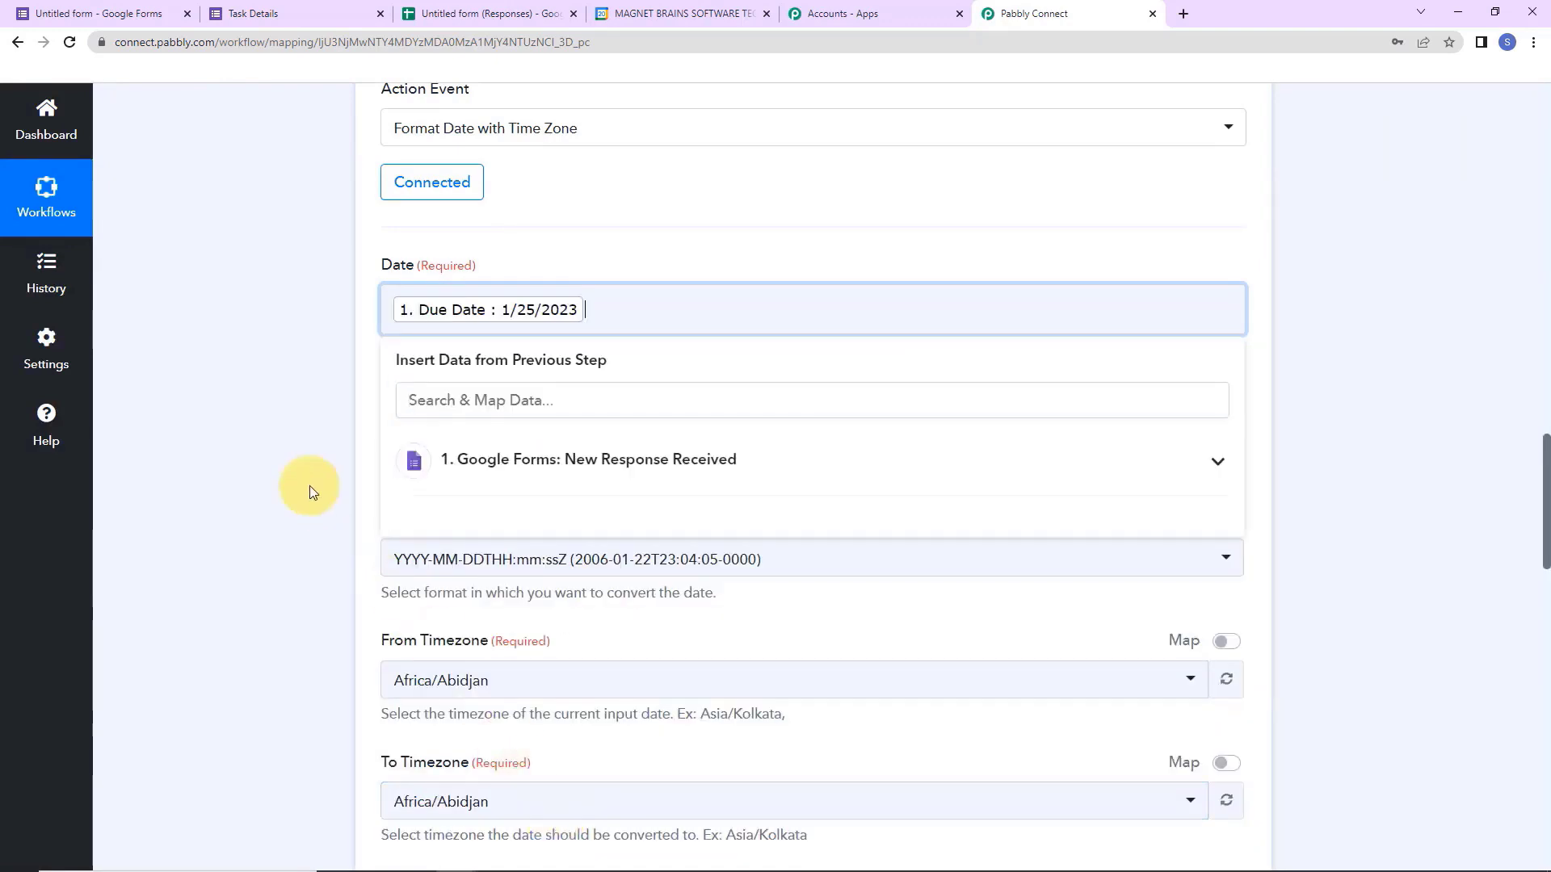
{"action": "left_click", "coordinate": [300, 440]}
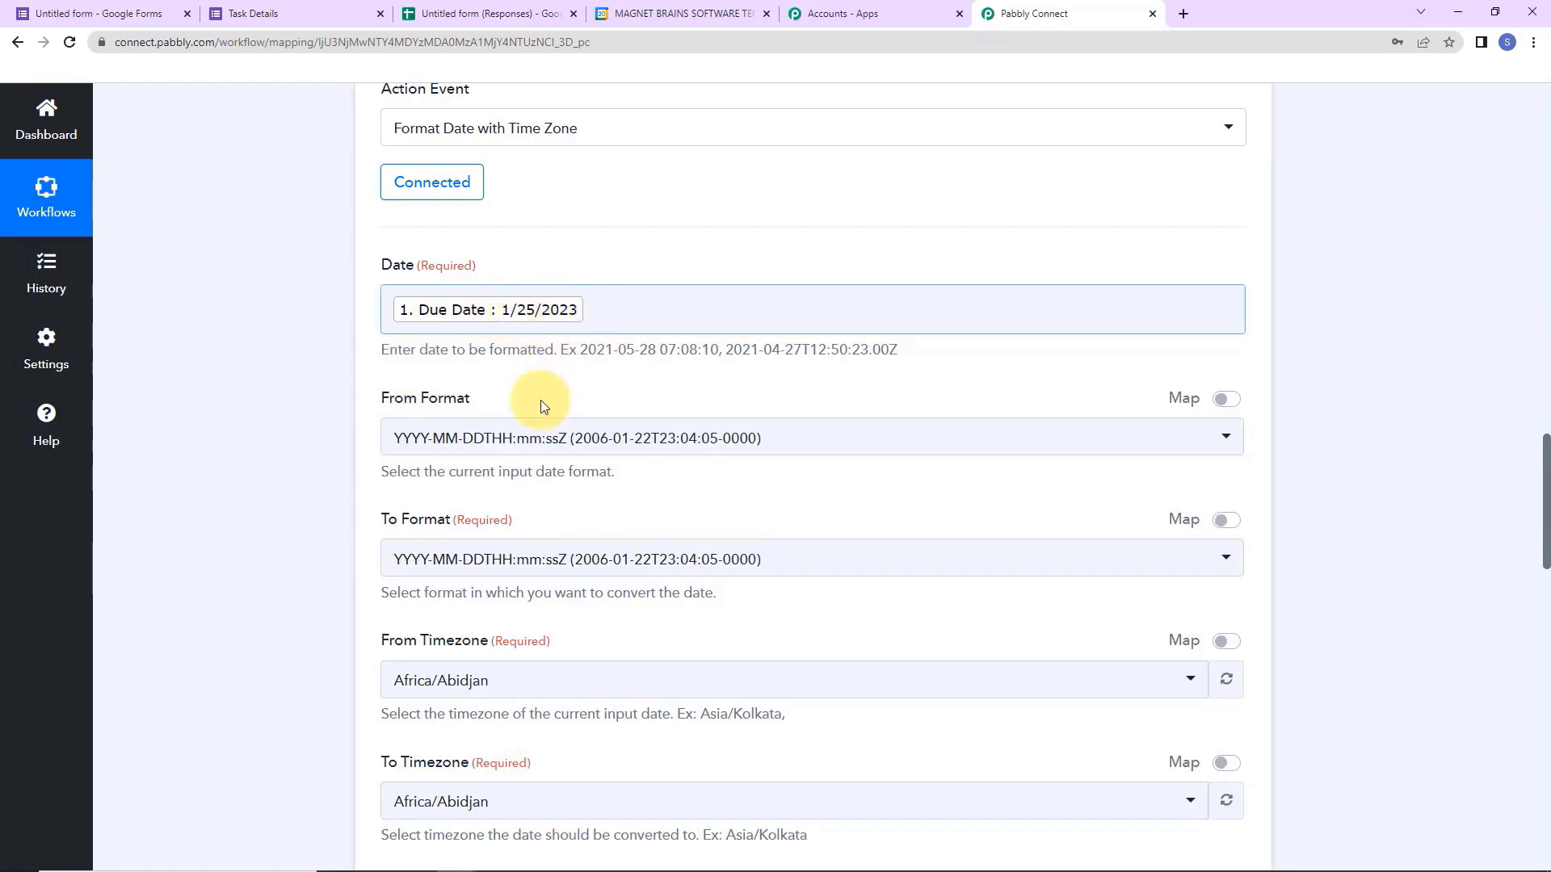
Set the date formatter's From Format to MM/DD/YYYY (01/22/2006).
{"action": "left_click", "coordinate": [540, 436]}
{"action": "scroll", "coordinate": [496, 666], "scroll_direction": "down", "scroll_amount": 2}
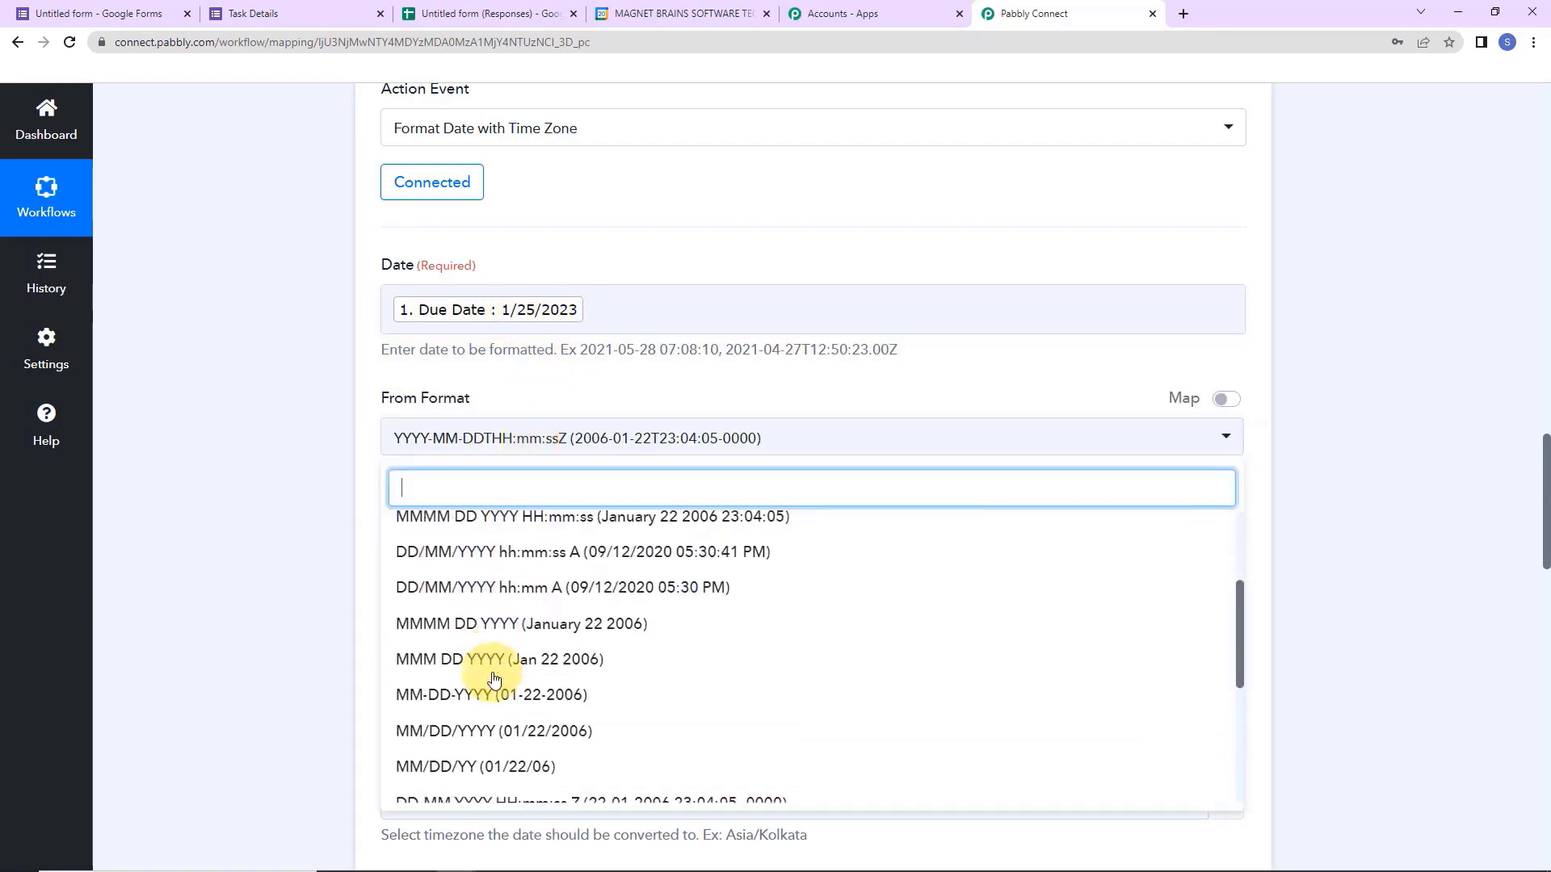
{"action": "left_click", "coordinate": [439, 732]}
{"action": "scroll", "coordinate": [265, 612], "scroll_direction": "down", "scroll_amount": 2}
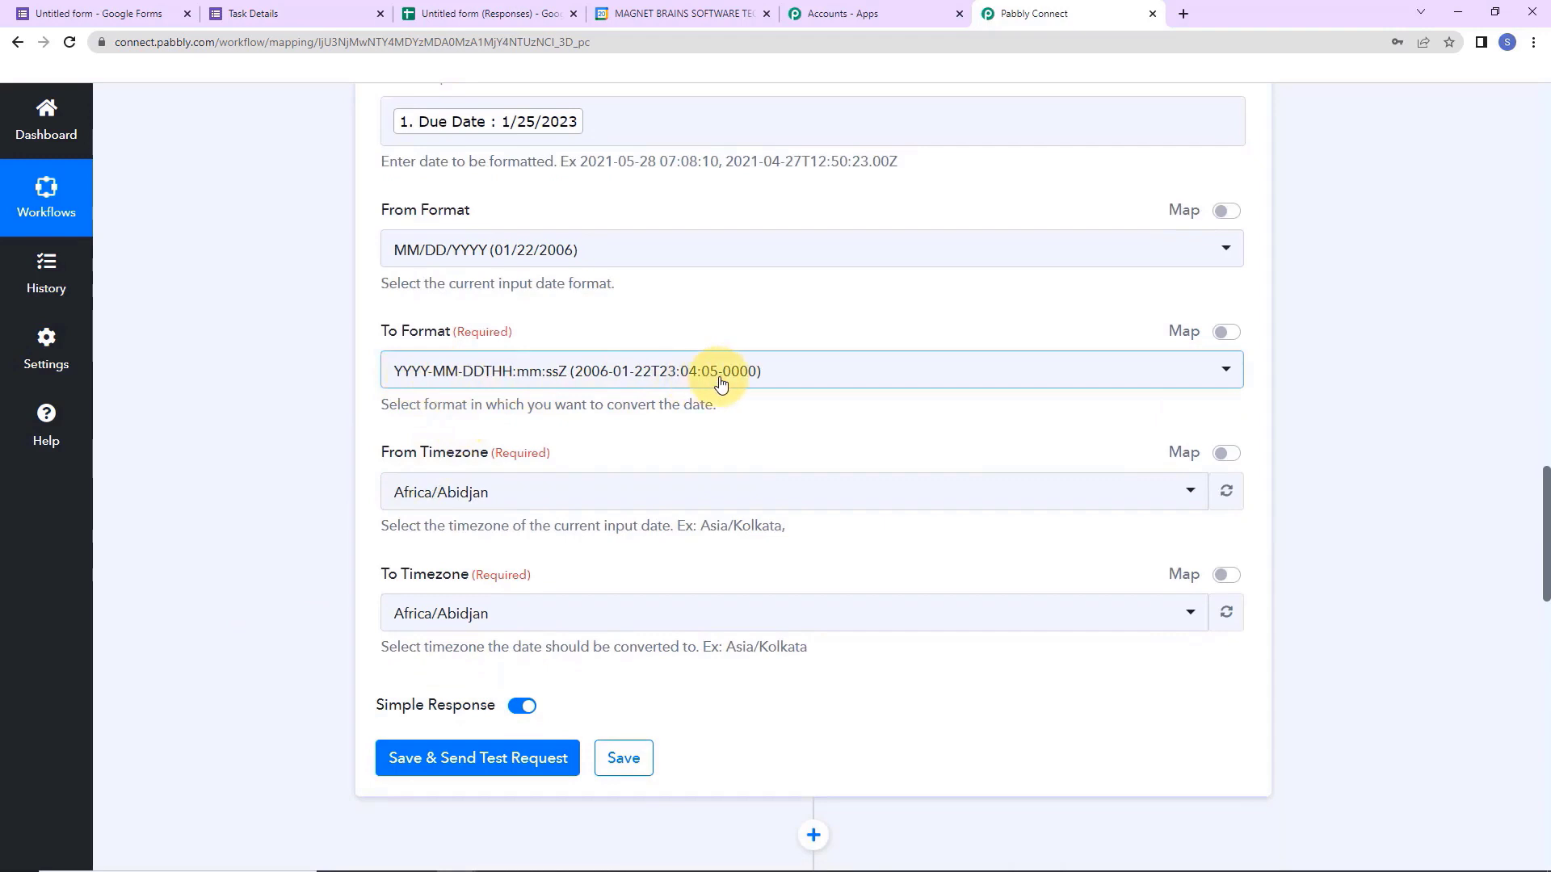
Set both the From Timezone and the To Timezone of the date formatter to Etc/UTC.
{"action": "left_click", "coordinate": [526, 499]}
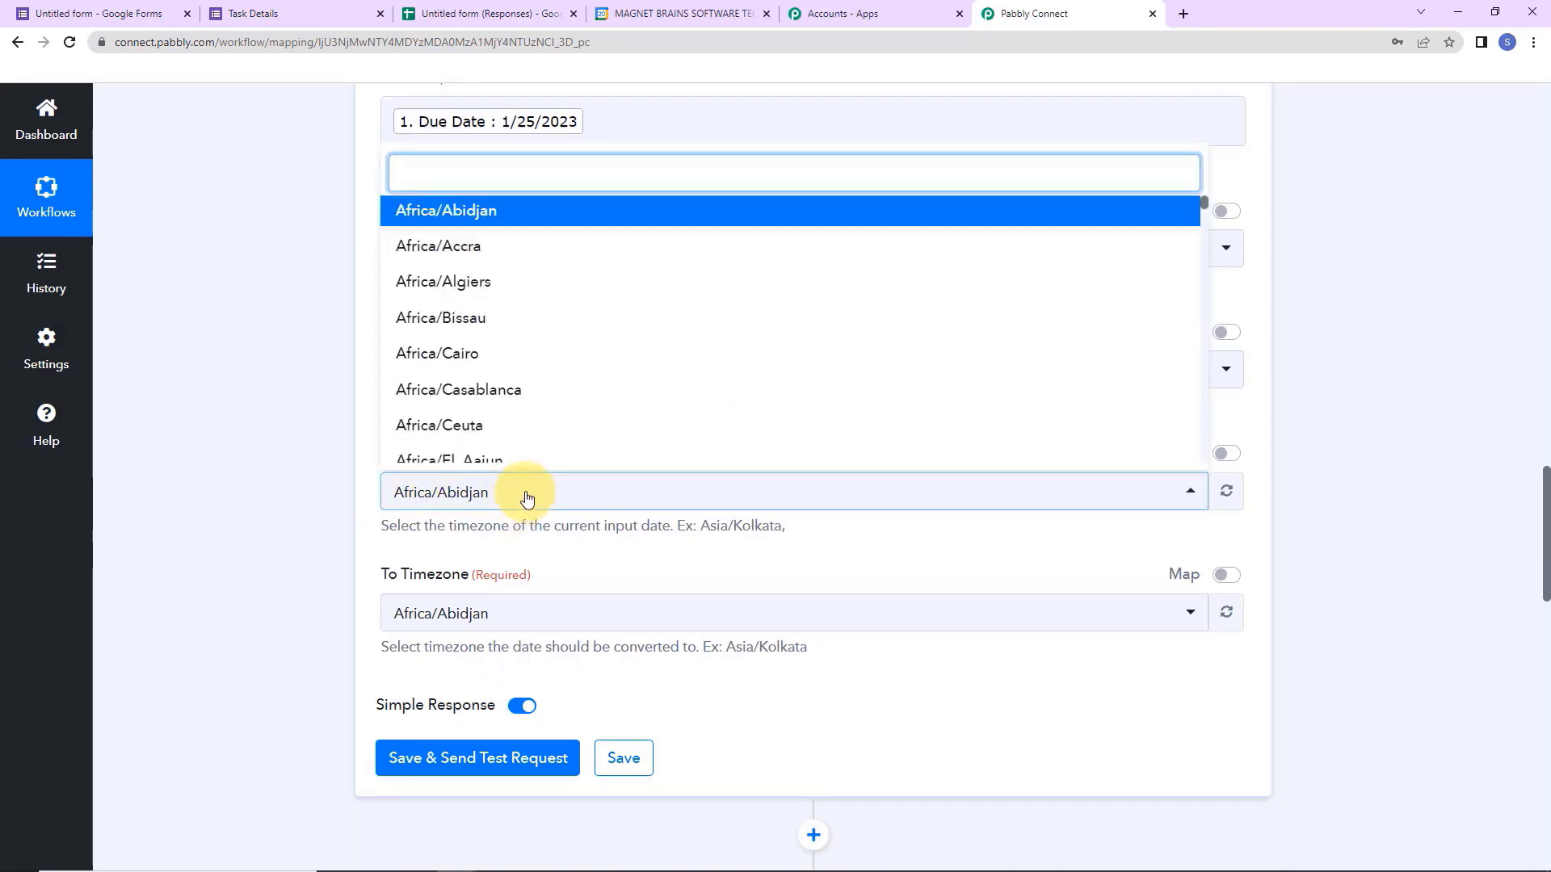
{"action": "type", "text": "utc"}
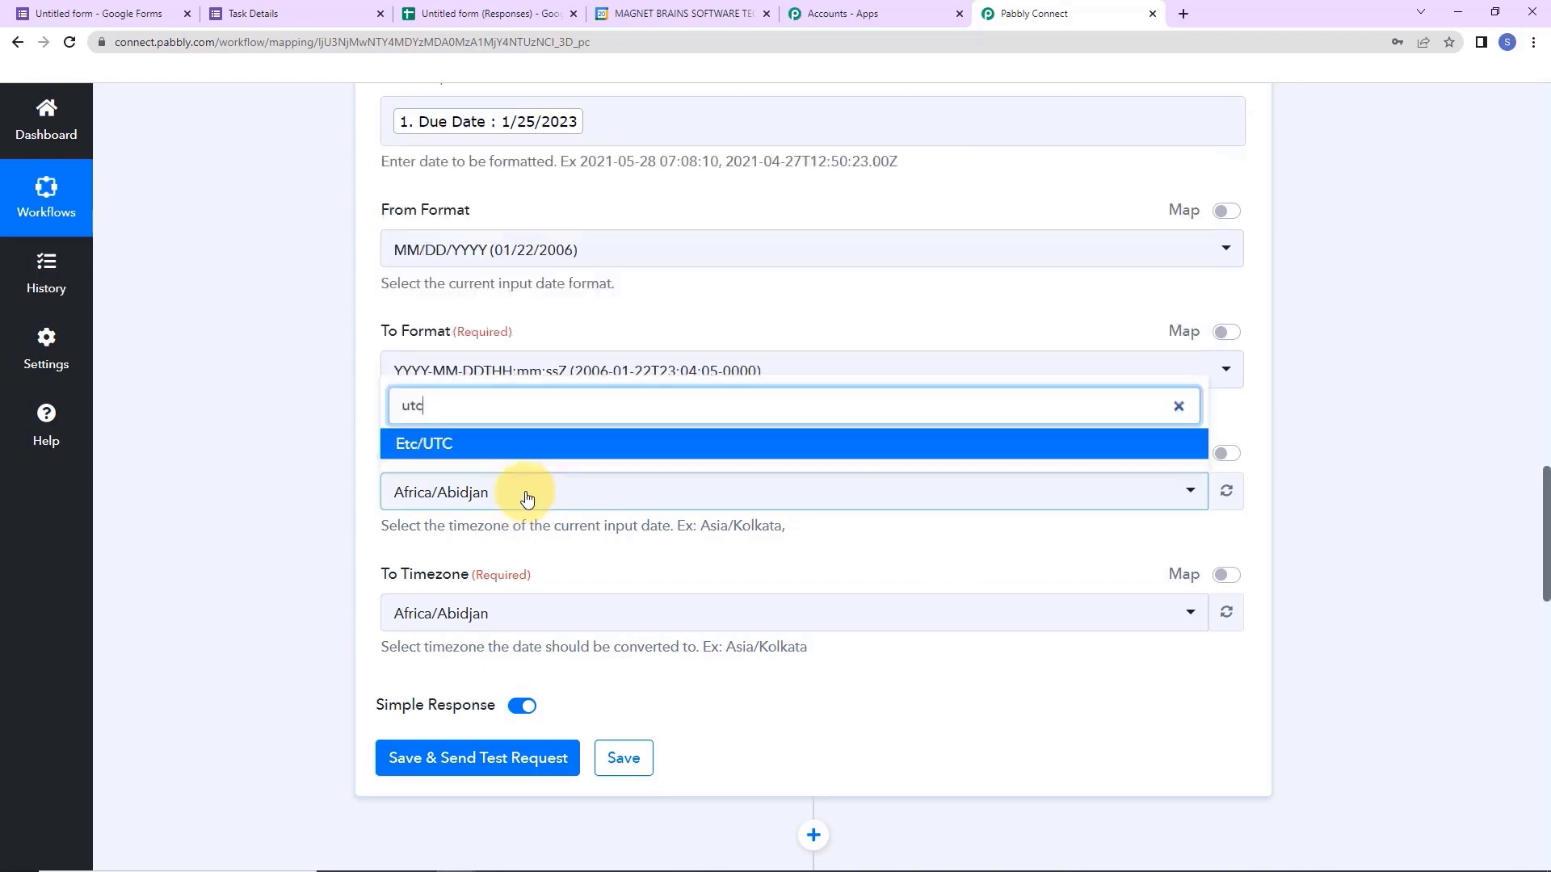
{"action": "left_click", "coordinate": [476, 448]}
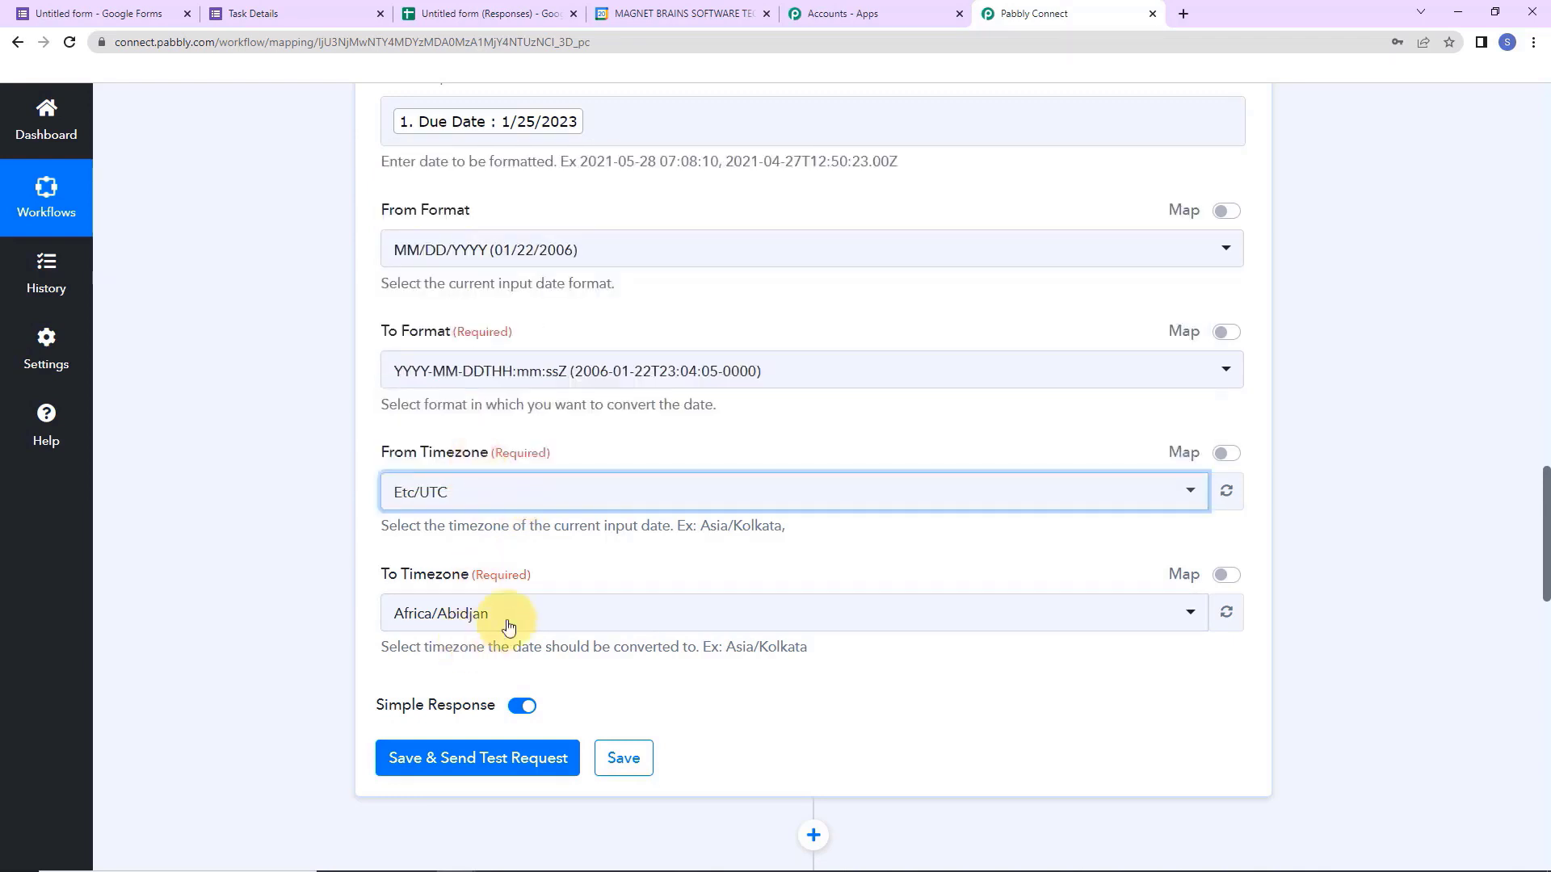
{"action": "left_click", "coordinate": [513, 619]}
{"action": "type", "text": "utc"}
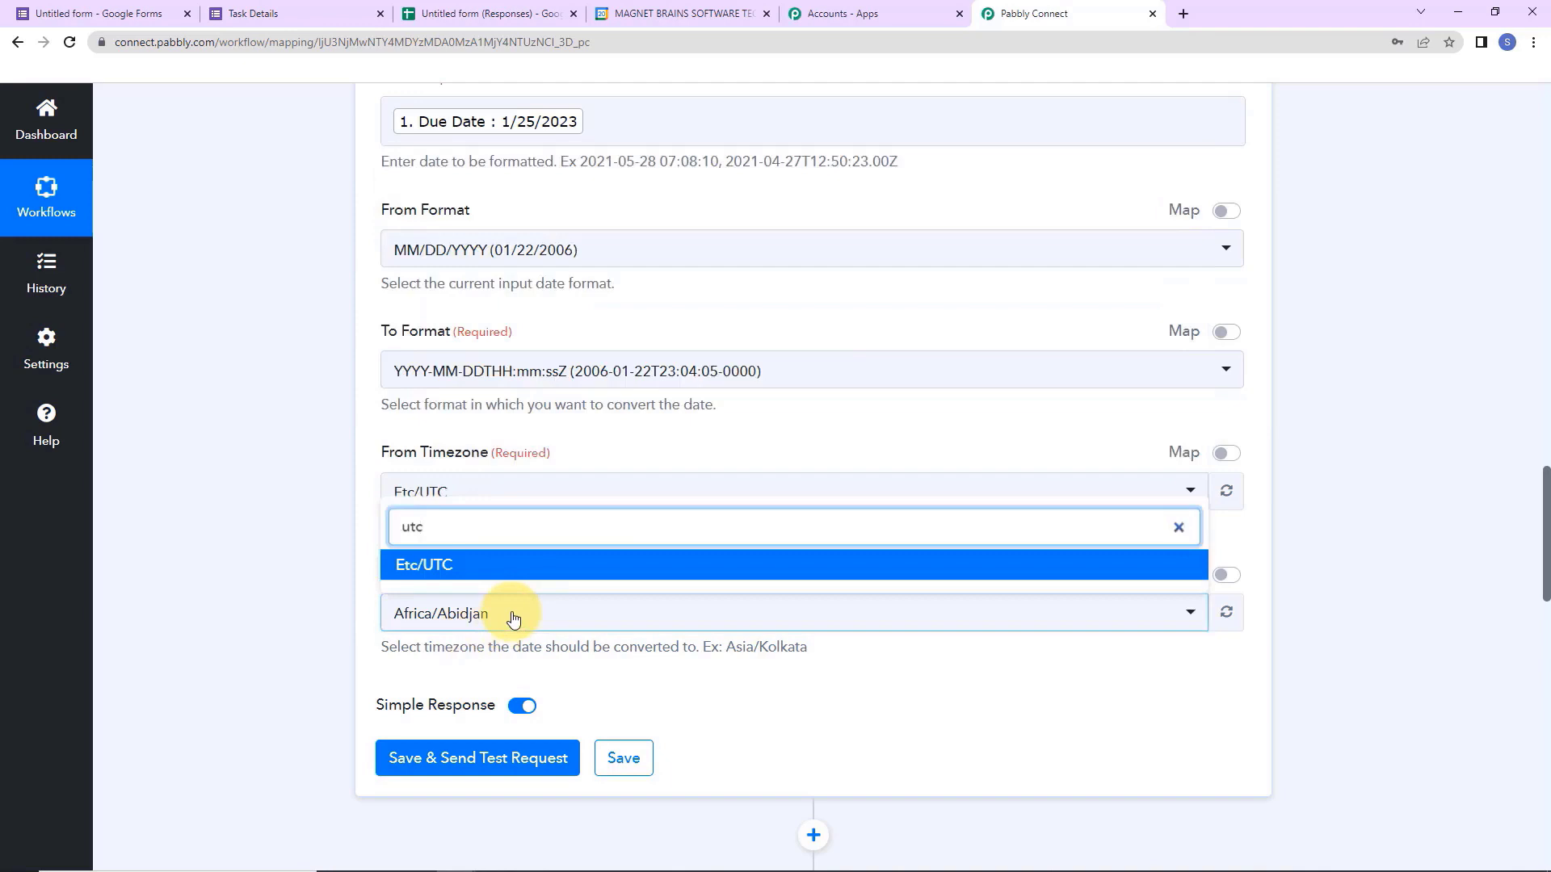
{"action": "left_click", "coordinate": [495, 565]}
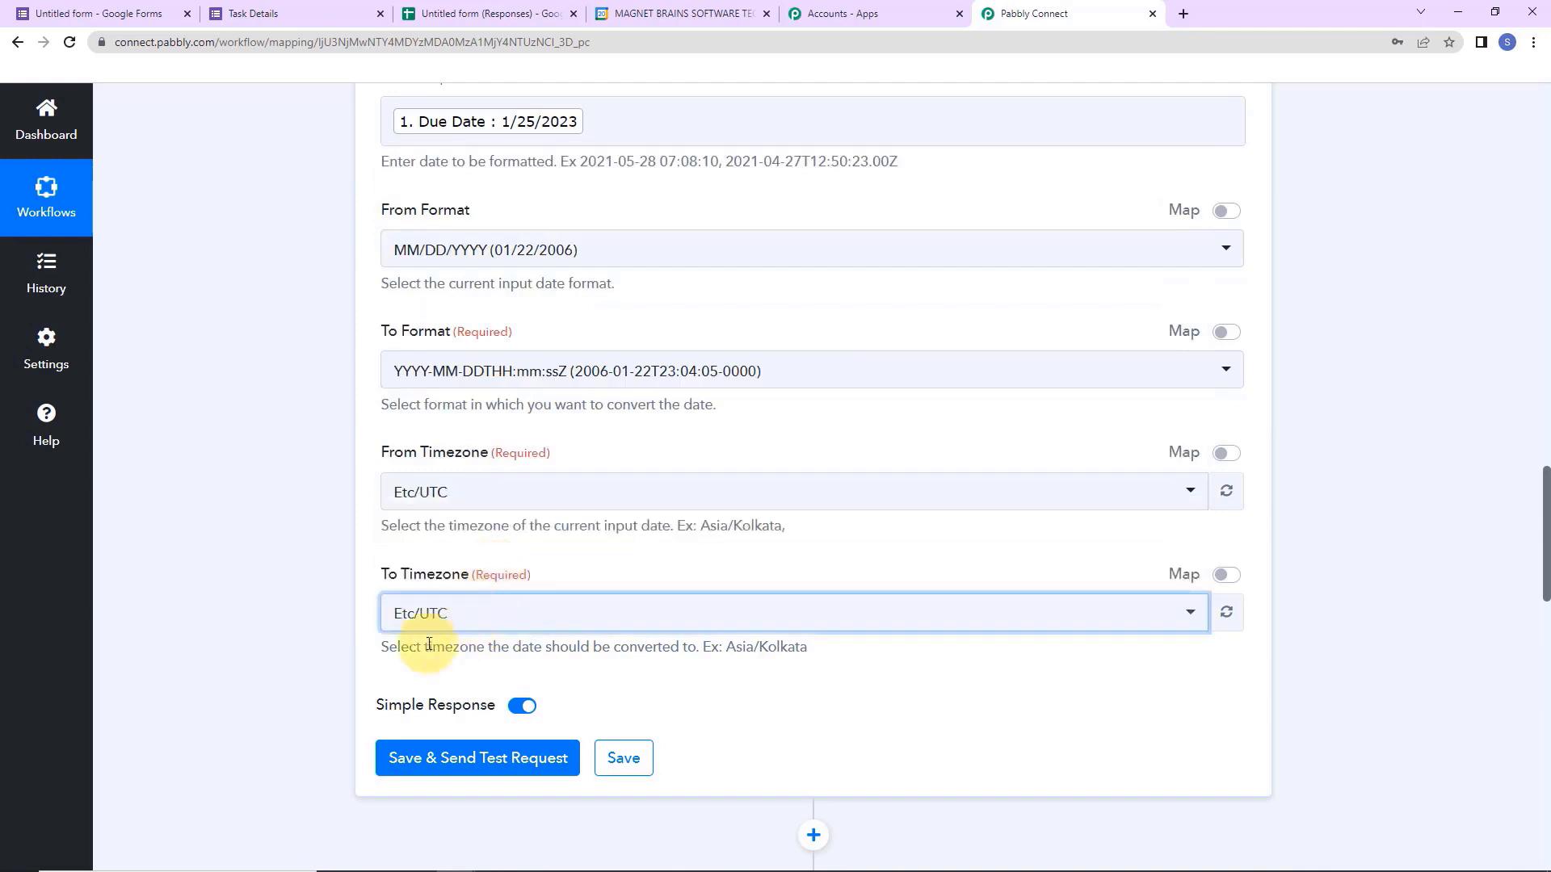
Save the Date/Time Formatter action with a test request and check the reformatted date in its response.
{"action": "left_click", "coordinate": [578, 756]}
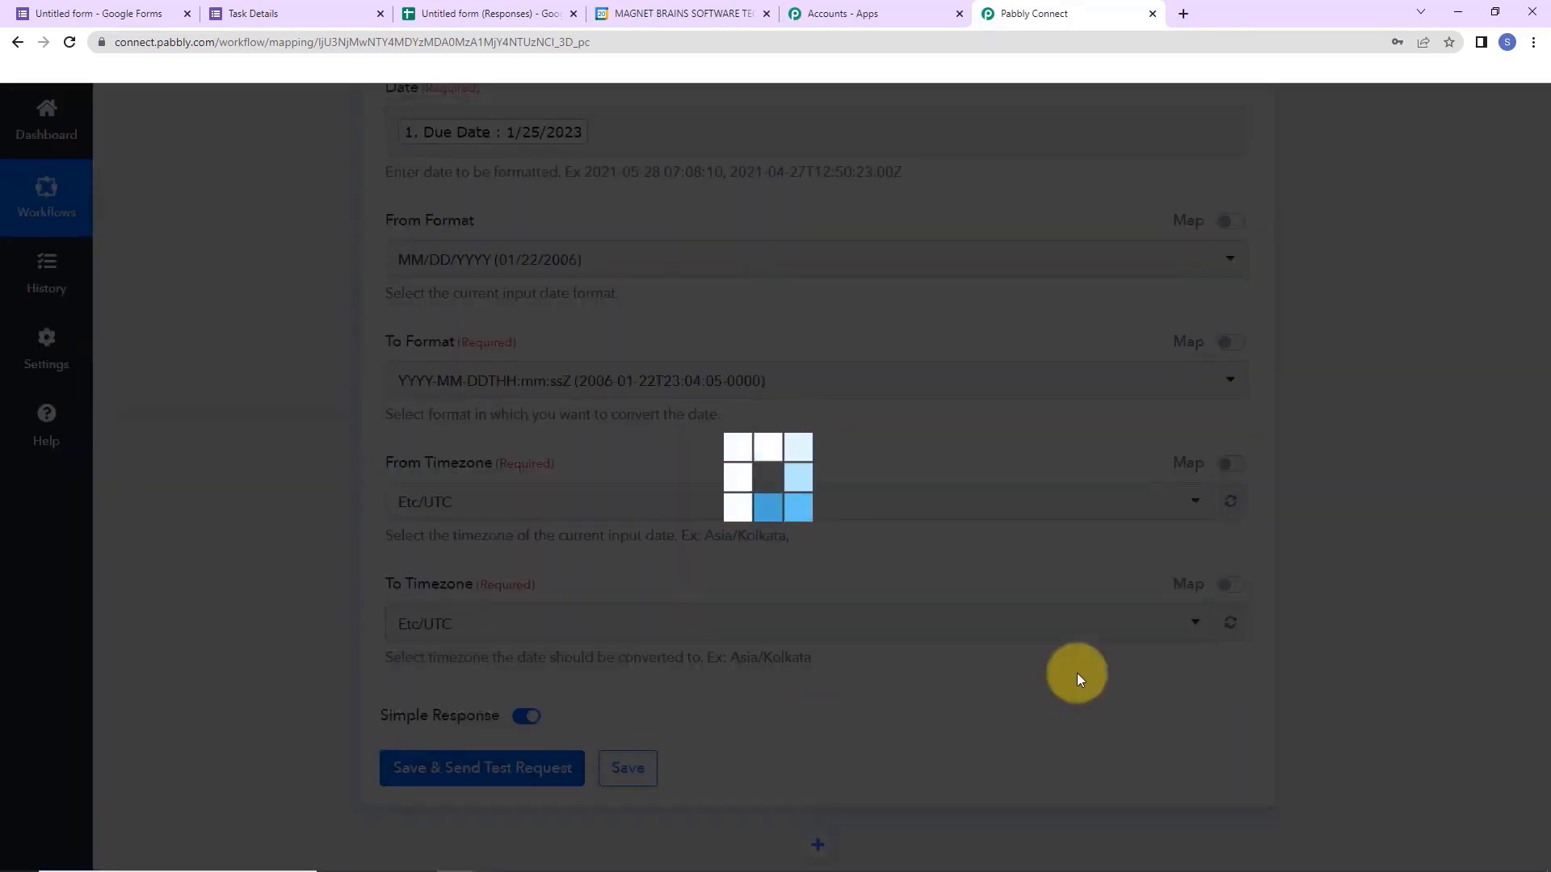
{"action": "scroll", "coordinate": [1077, 672], "scroll_direction": "down", "scroll_amount": 3}
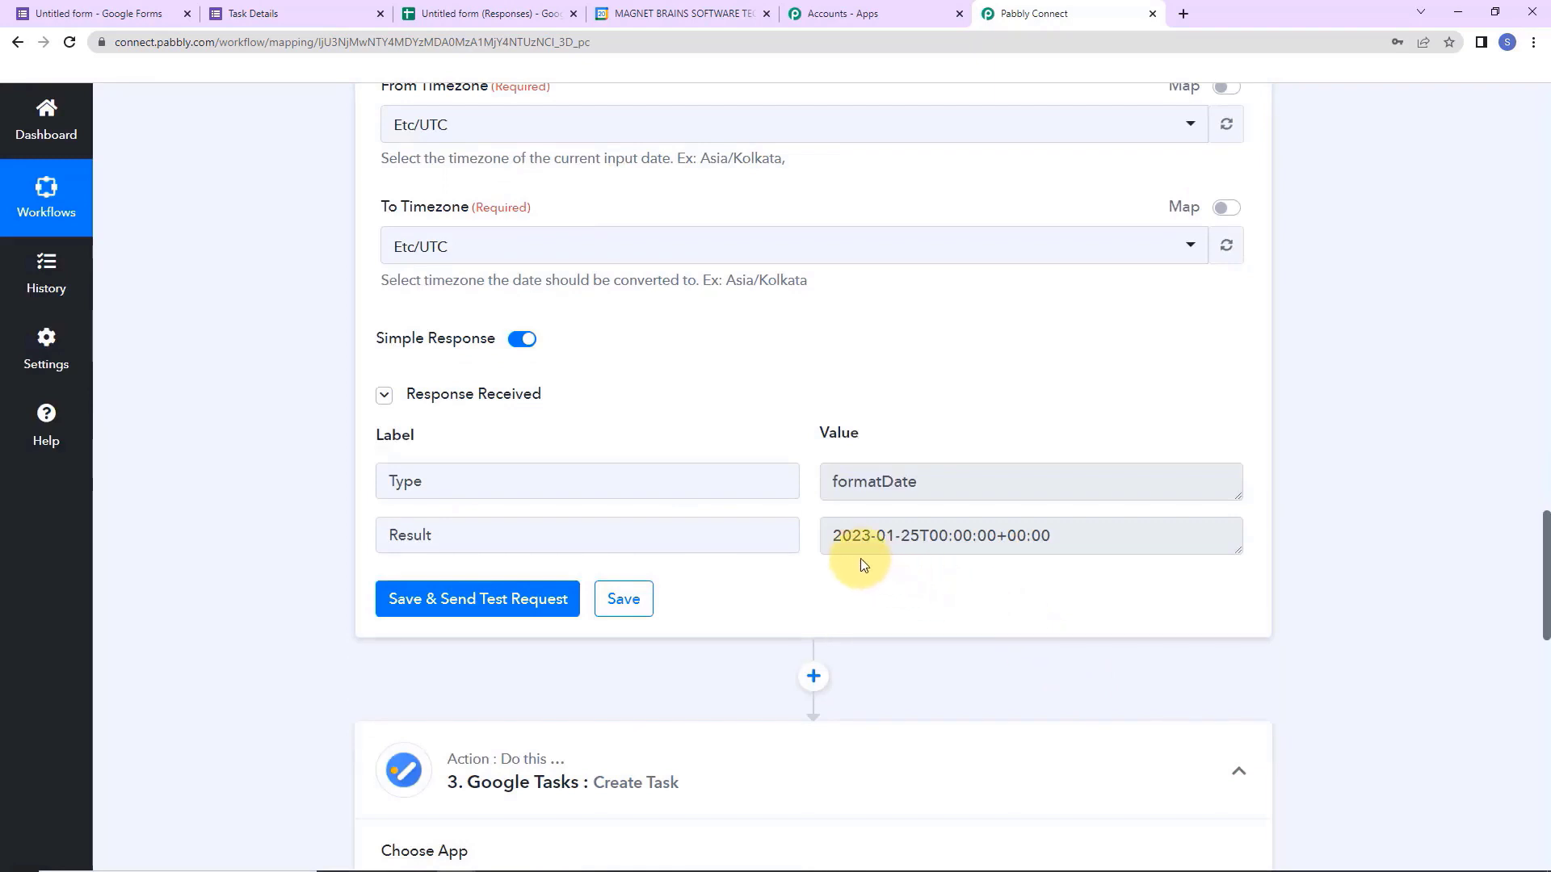
{"action": "left_click_drag", "start_coordinate": [834, 535], "coordinate": [1091, 536]}
{"action": "left_click", "coordinate": [1438, 545]}
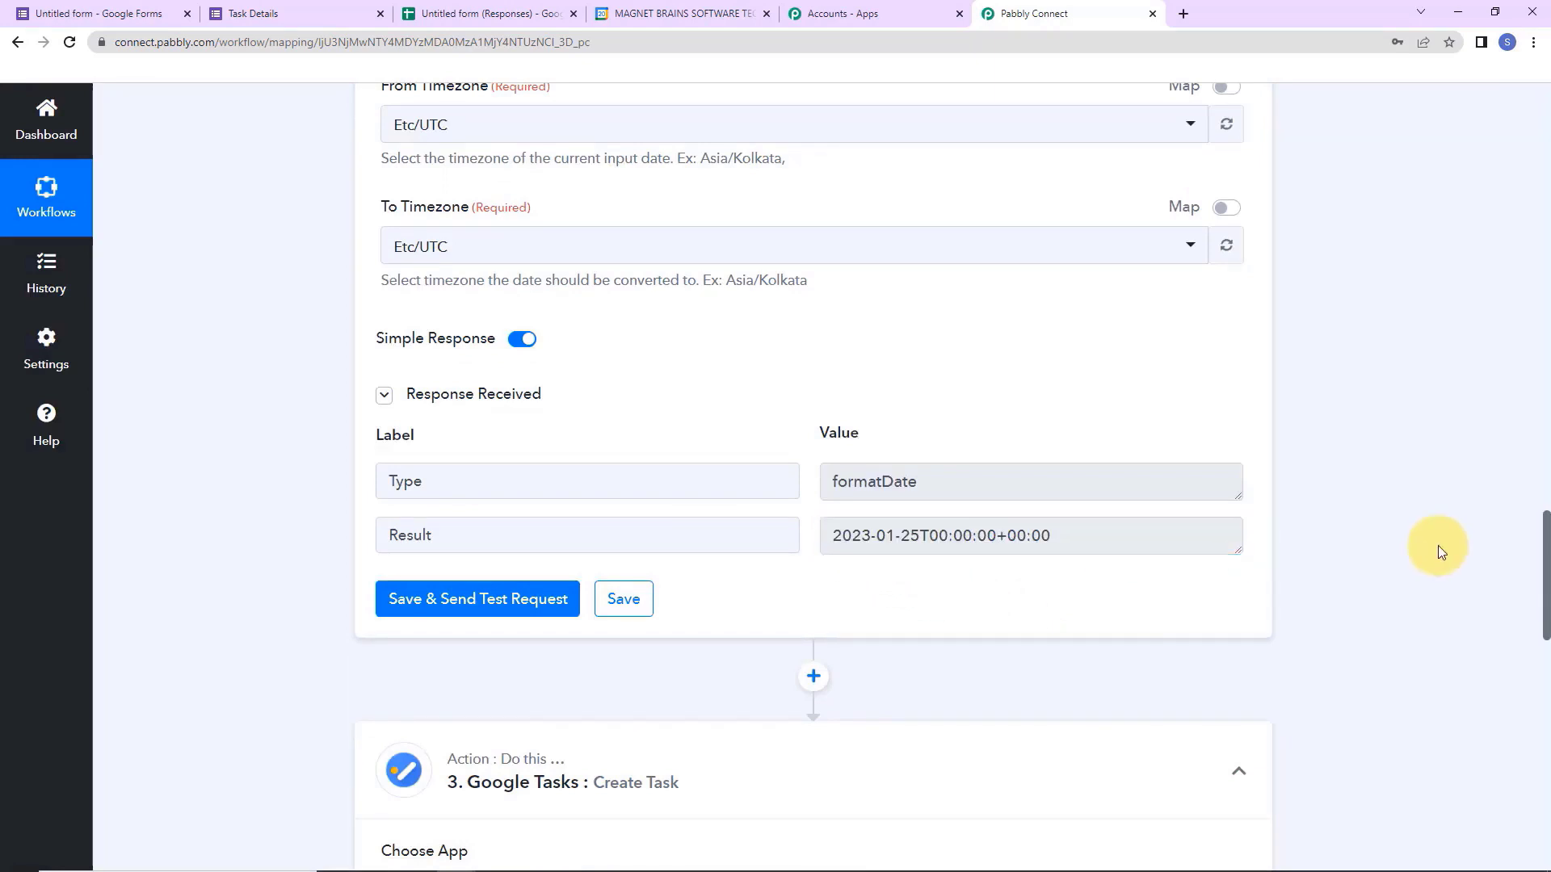
Reconnect the Google Tasks Create Task action using the existing connection Google Tasks #2.
{"action": "scroll", "coordinate": [1438, 546], "scroll_direction": "down", "scroll_amount": 5}
{"action": "scroll", "coordinate": [1437, 545], "scroll_direction": "down", "scroll_amount": 3}
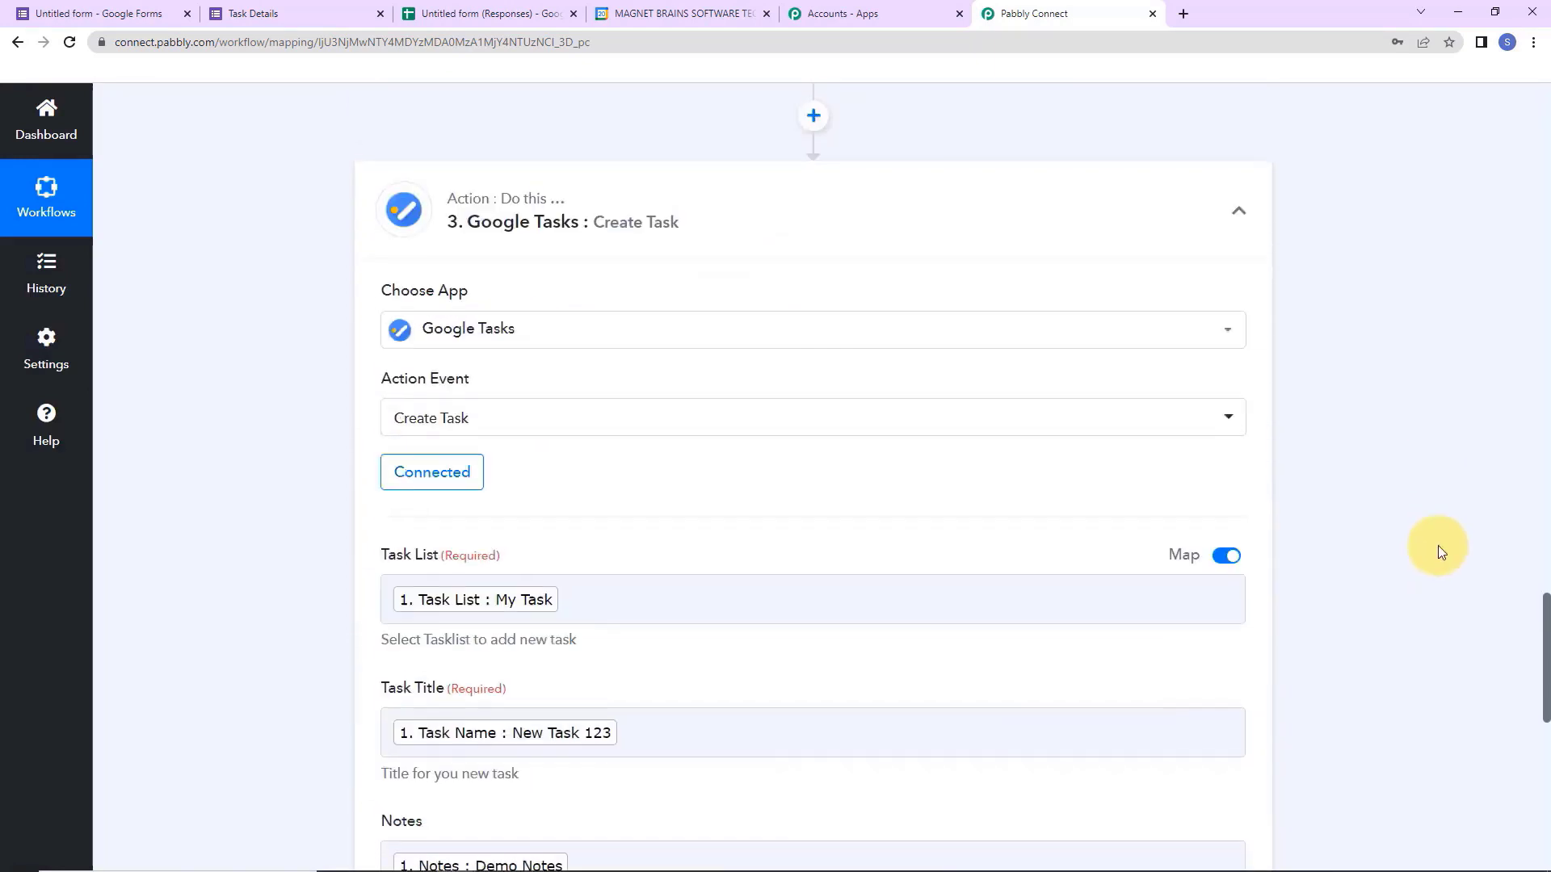
{"action": "left_click", "coordinate": [432, 467]}
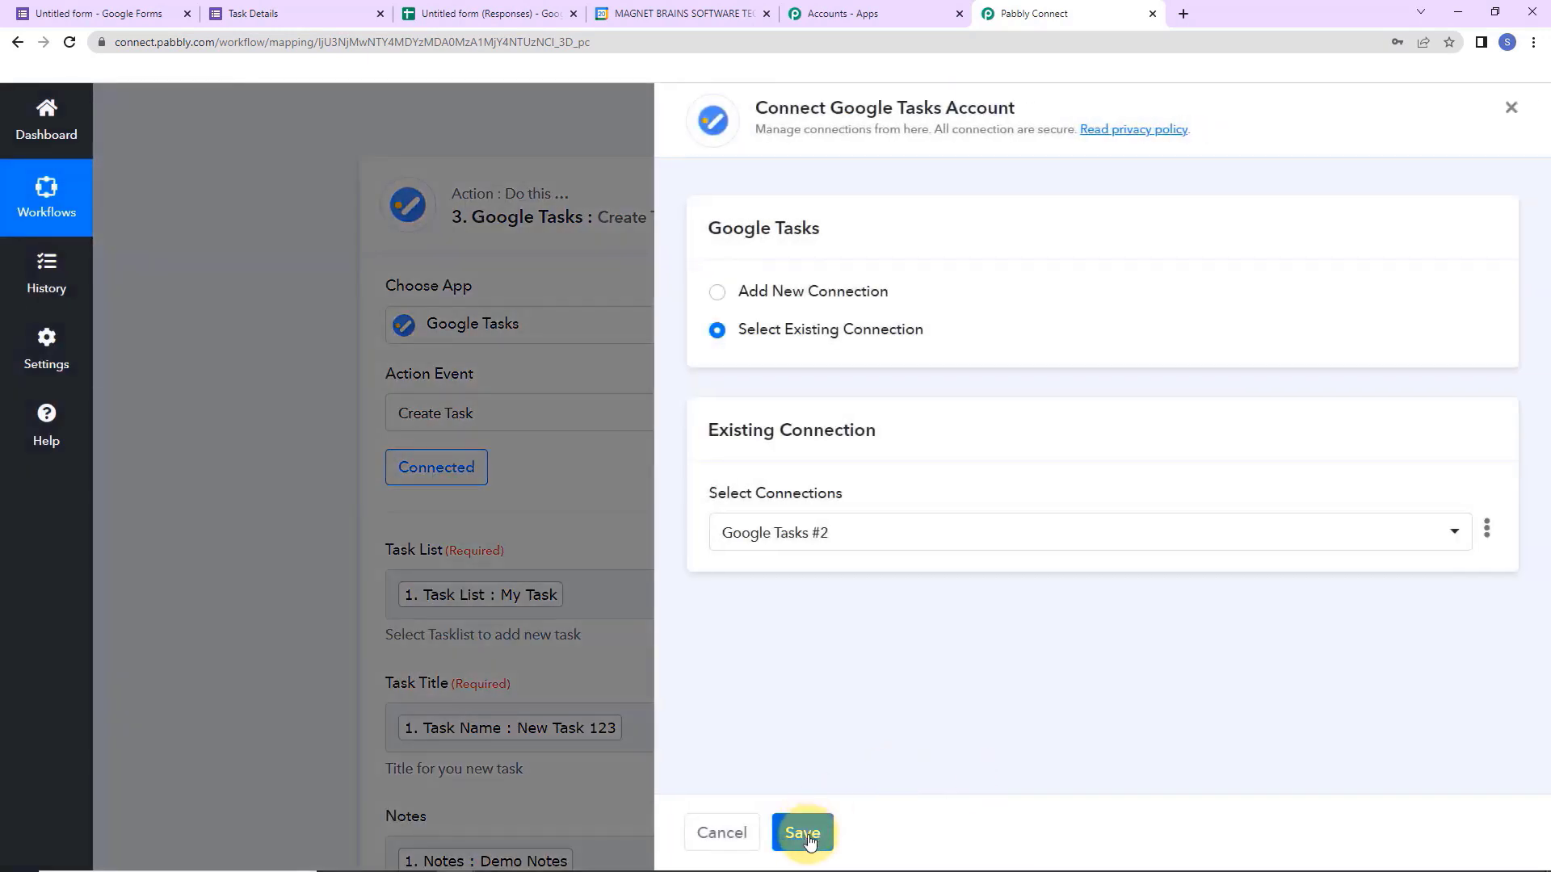
{"action": "left_click", "coordinate": [804, 834]}
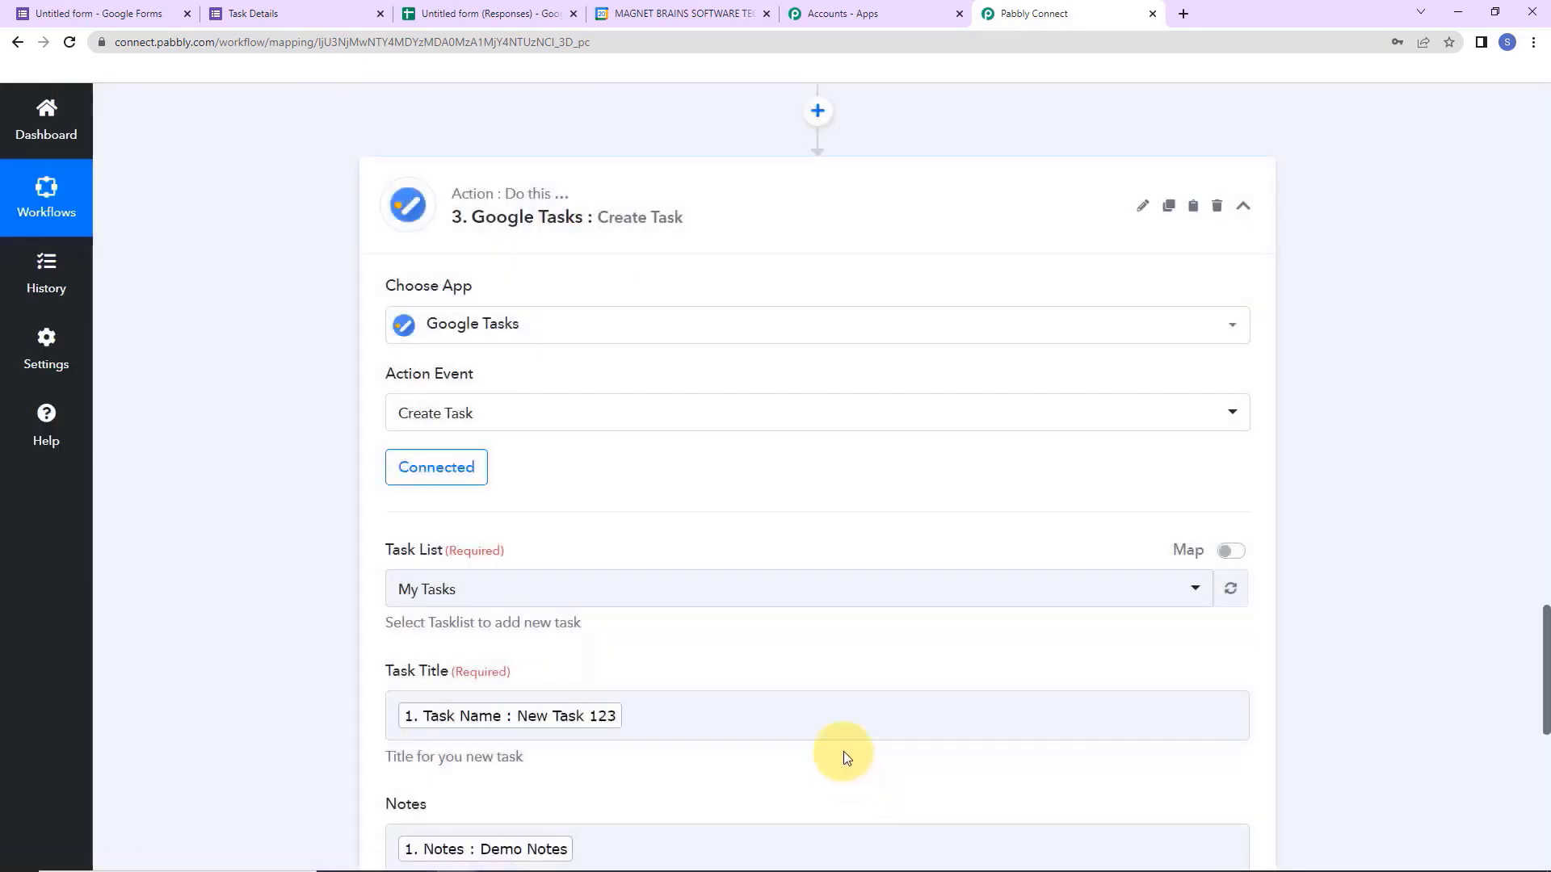
Map the Due Date field of the Google Tasks action to the Result value from the Date/Time Formatter.
{"action": "scroll", "coordinate": [927, 651], "scroll_direction": "down", "scroll_amount": 1}
{"action": "scroll", "coordinate": [927, 645], "scroll_direction": "down", "scroll_amount": 5}
{"action": "left_click", "coordinate": [604, 407]}
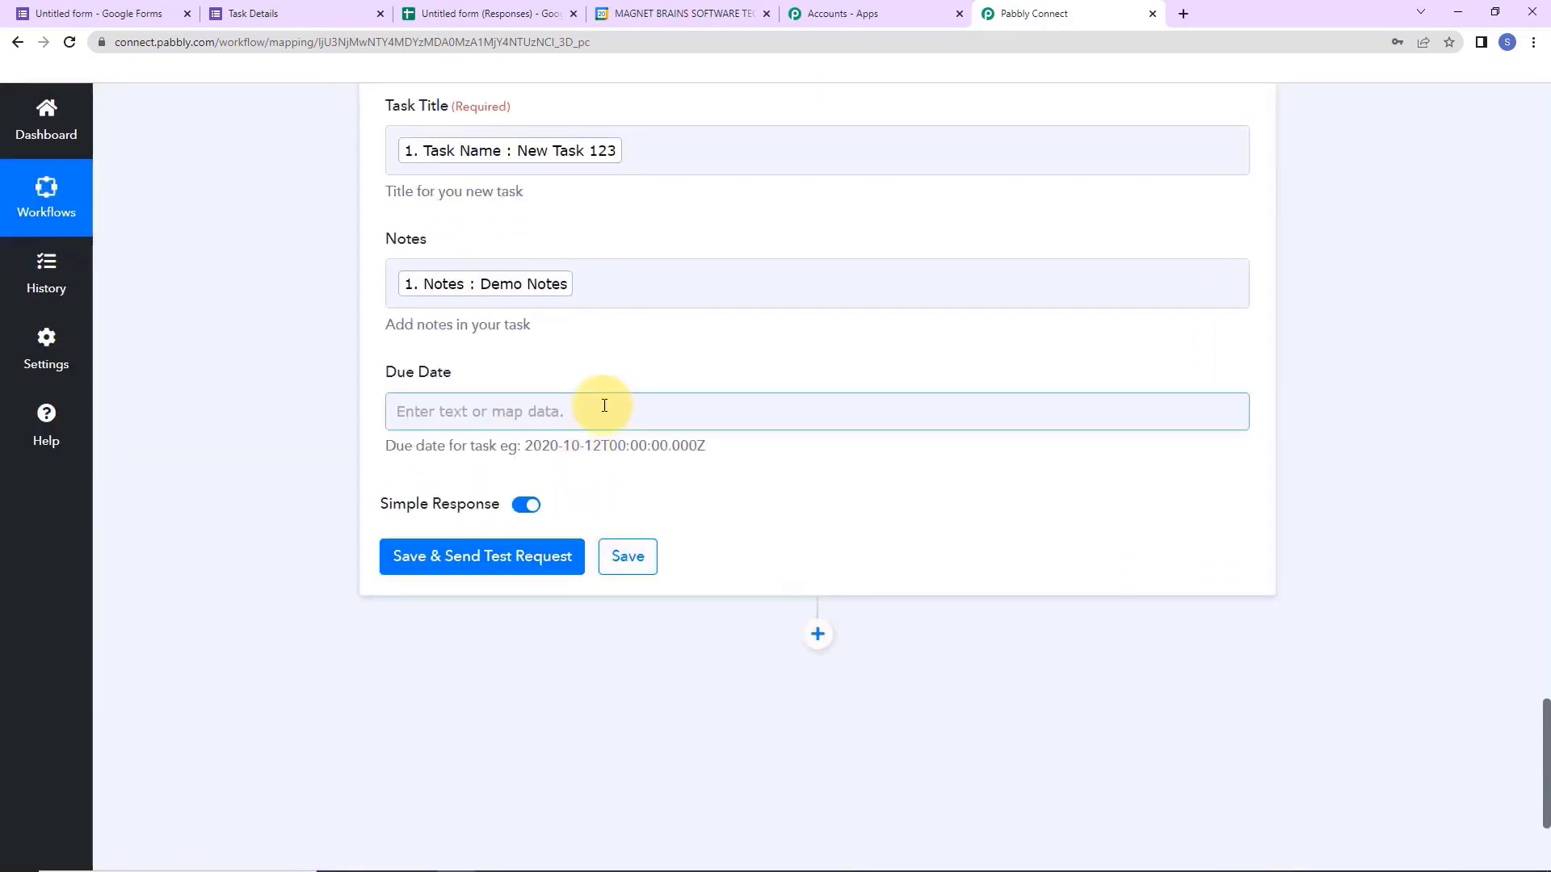
{"action": "left_click", "coordinate": [606, 626]}
{"action": "left_click", "coordinate": [565, 813]}
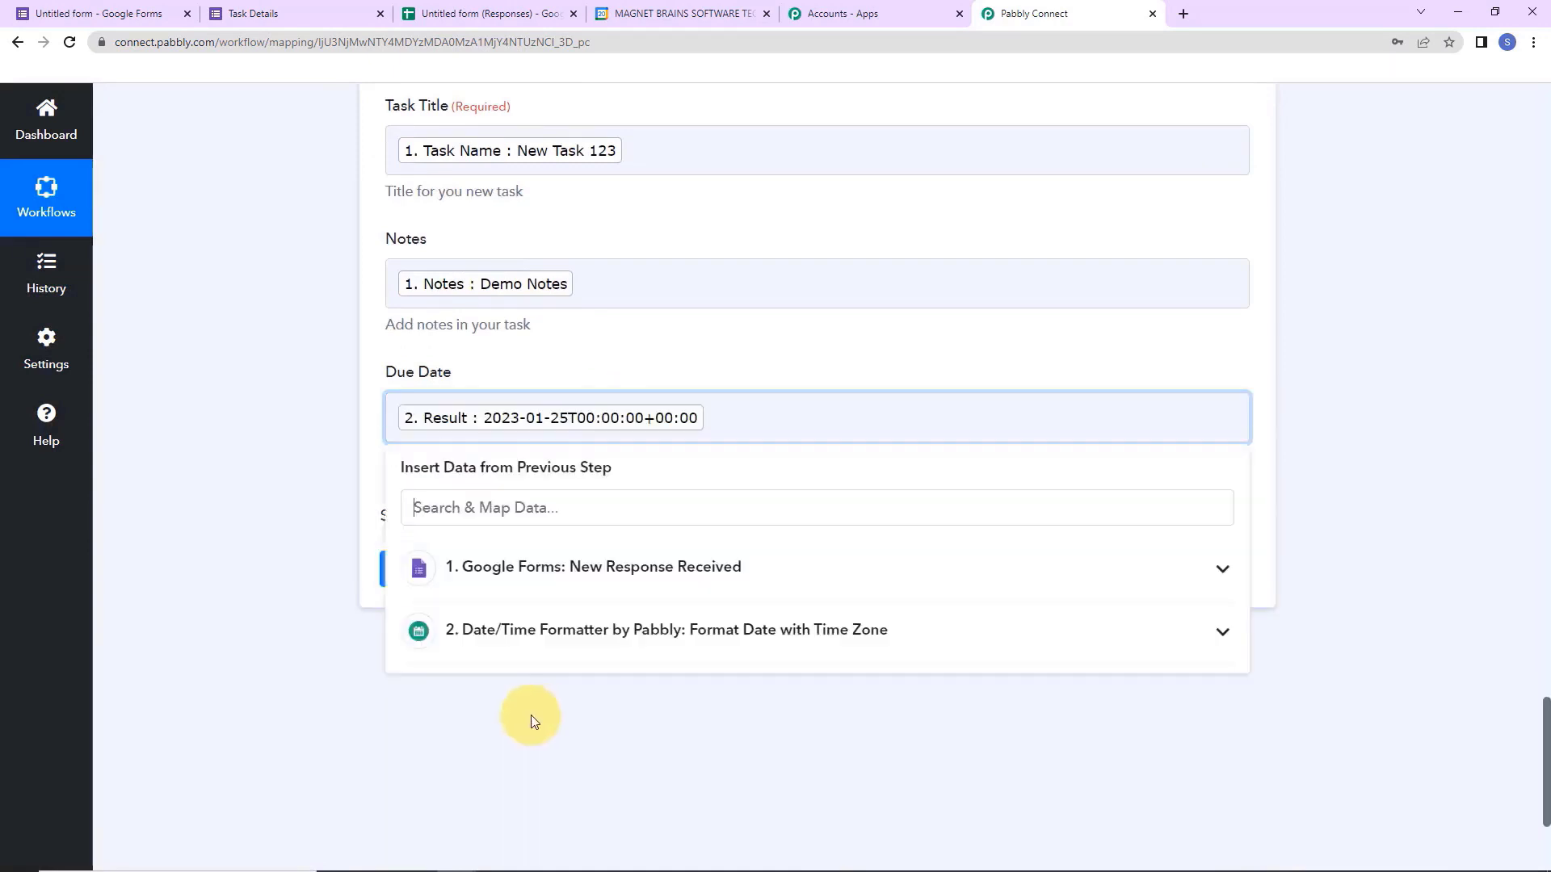
{"action": "left_click", "coordinate": [264, 619]}
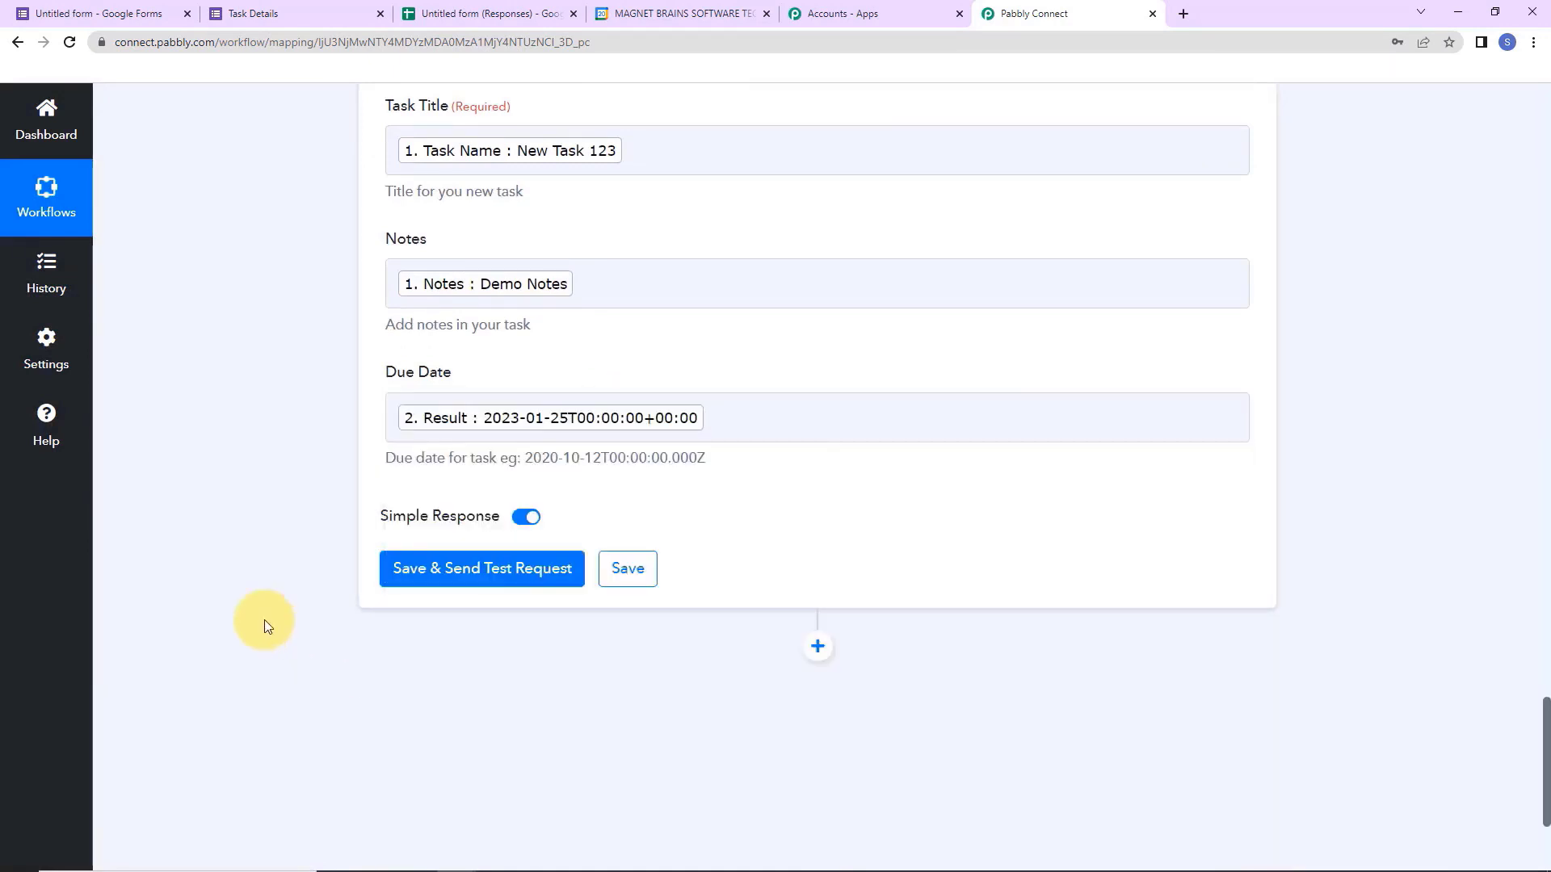
Save the Google Tasks action with a test request and check the created task in Google Calendar's task list.
{"action": "left_click", "coordinate": [505, 576]}
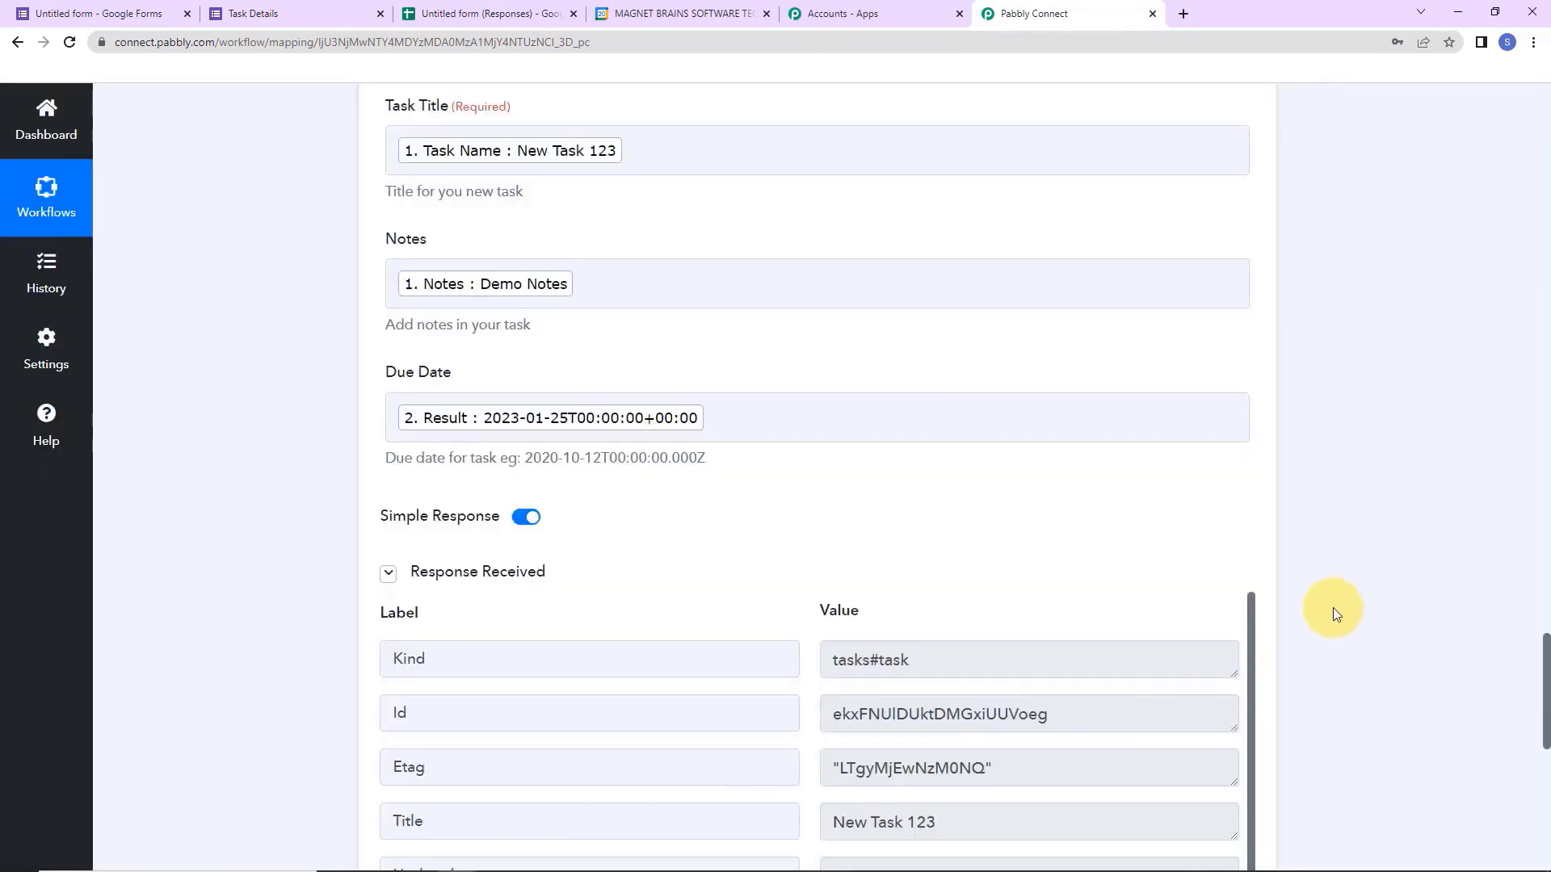
{"action": "scroll", "coordinate": [1333, 607], "scroll_direction": "down", "scroll_amount": 5}
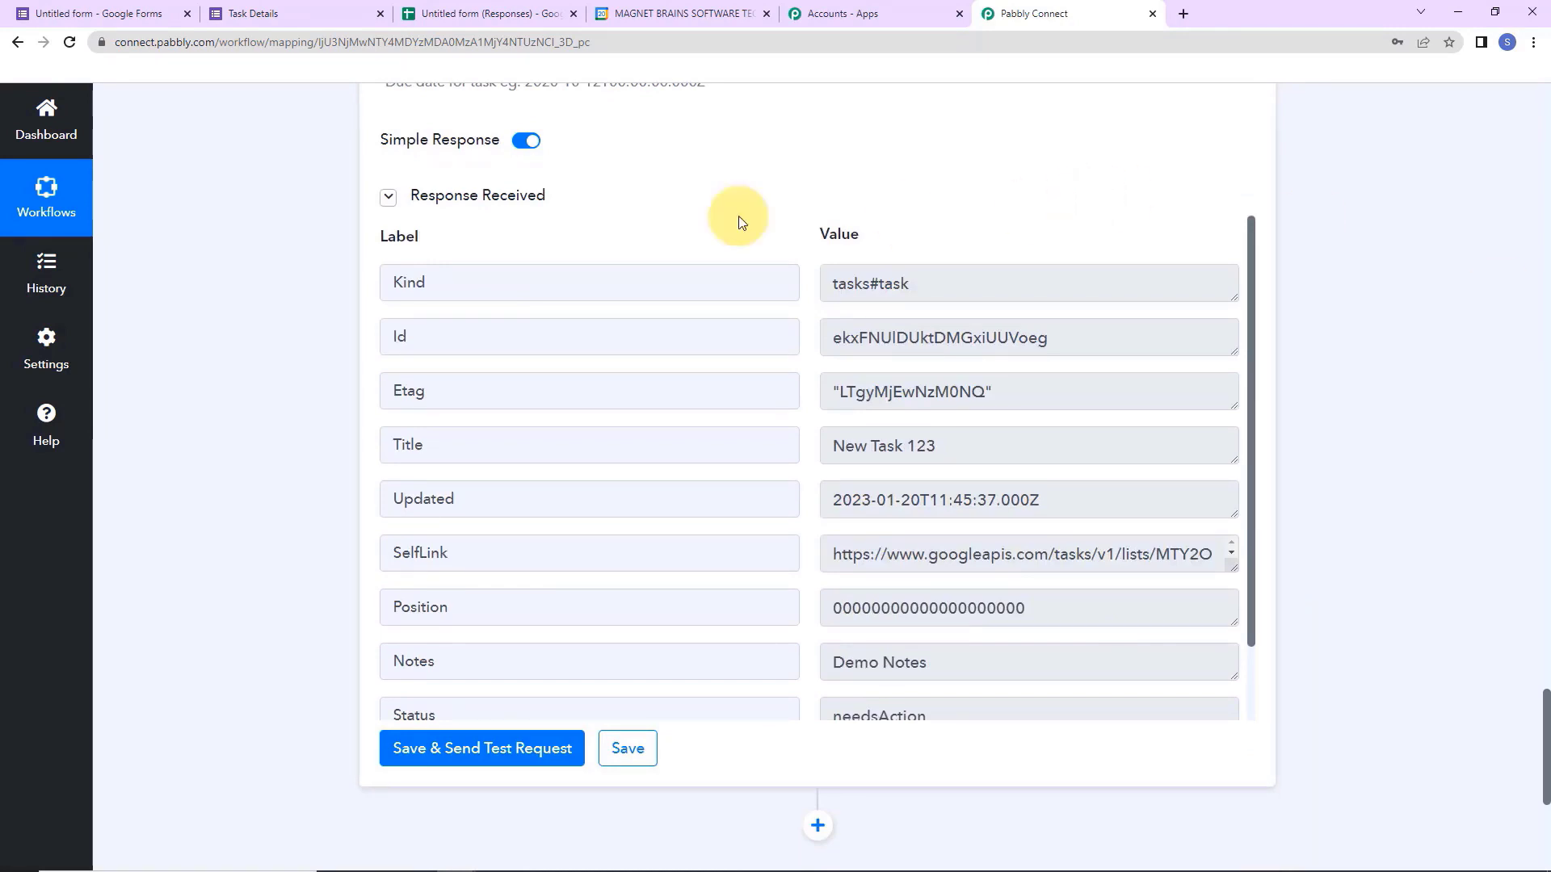
{"action": "left_click", "coordinate": [652, 16]}
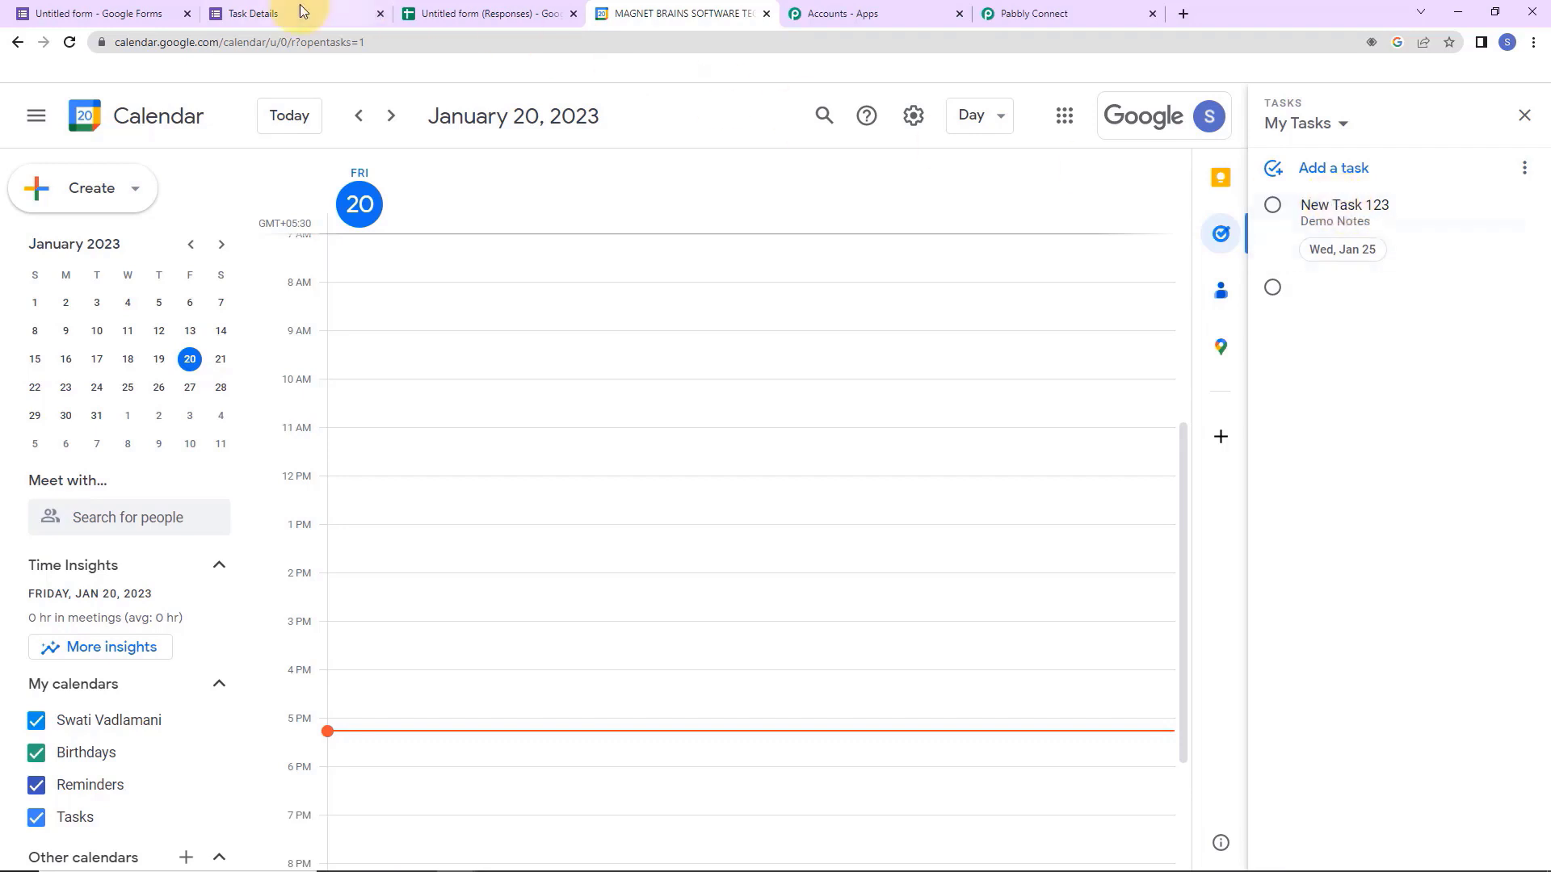
Start another Task Details form response with Task Name Dummy Task, Notes Dummy Description and Task List My Task.
{"action": "left_click", "coordinate": [275, 13]}
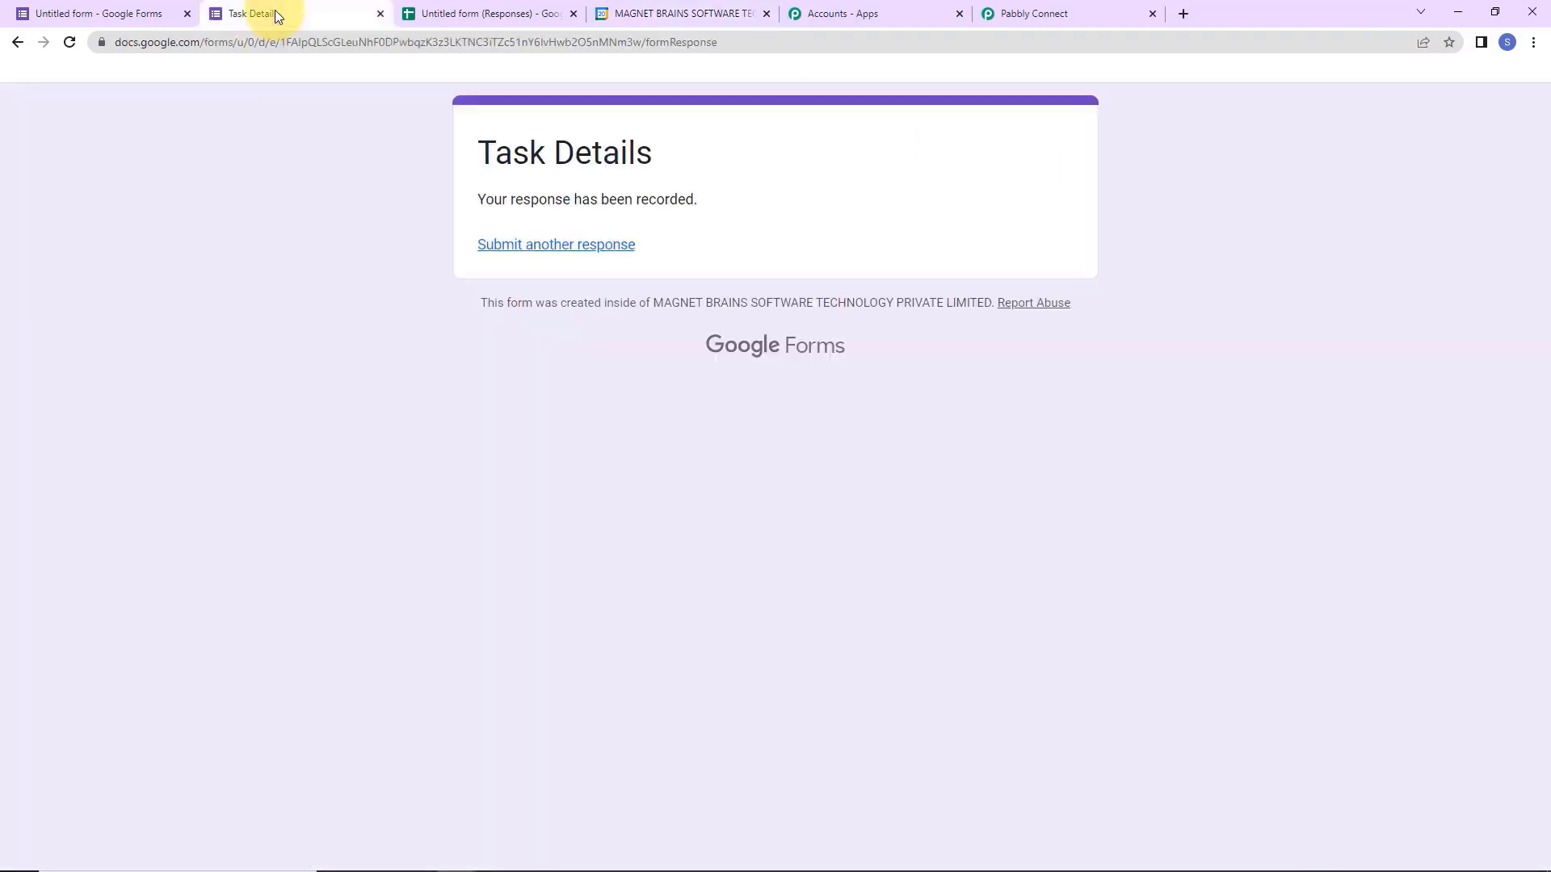
{"action": "left_click", "coordinate": [510, 244]}
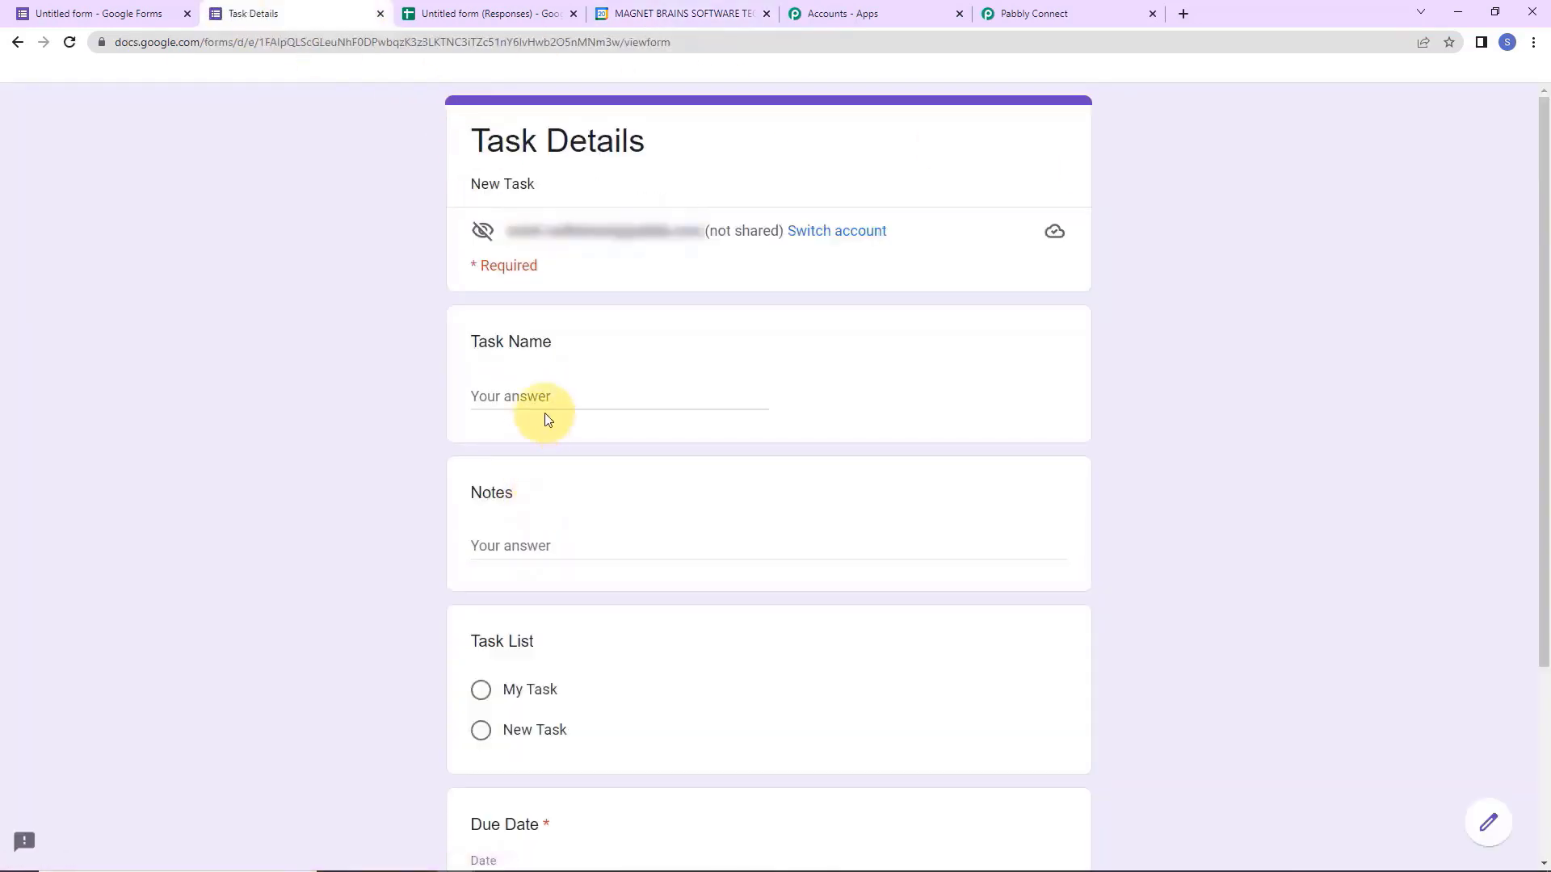
{"action": "left_click", "coordinate": [561, 394]}
{"action": "type", "text": "Dummy Task"}
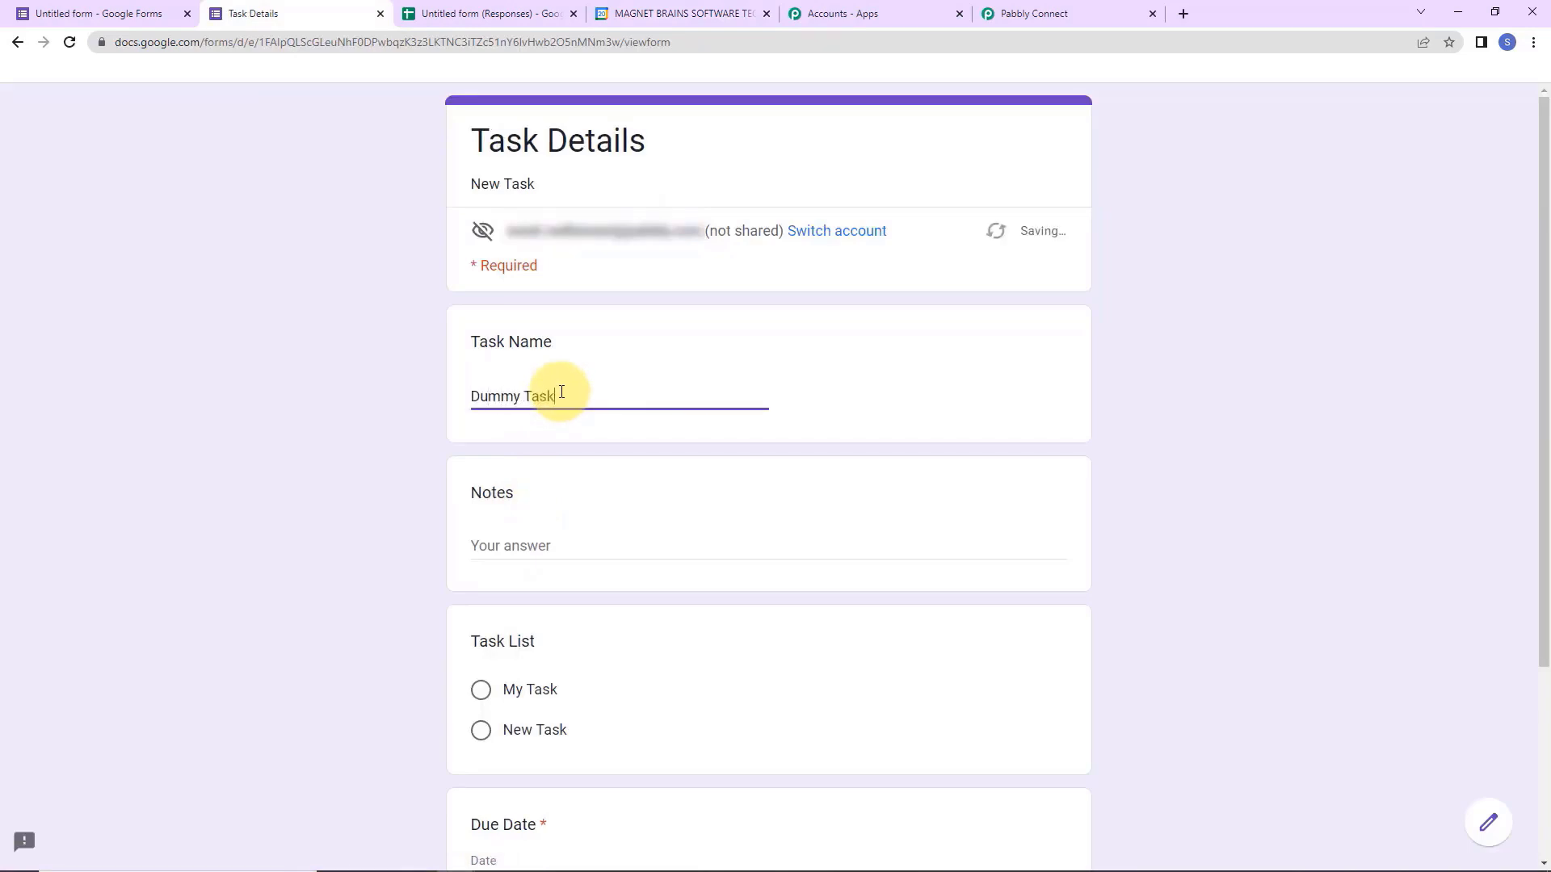
{"action": "left_click", "coordinate": [567, 555]}
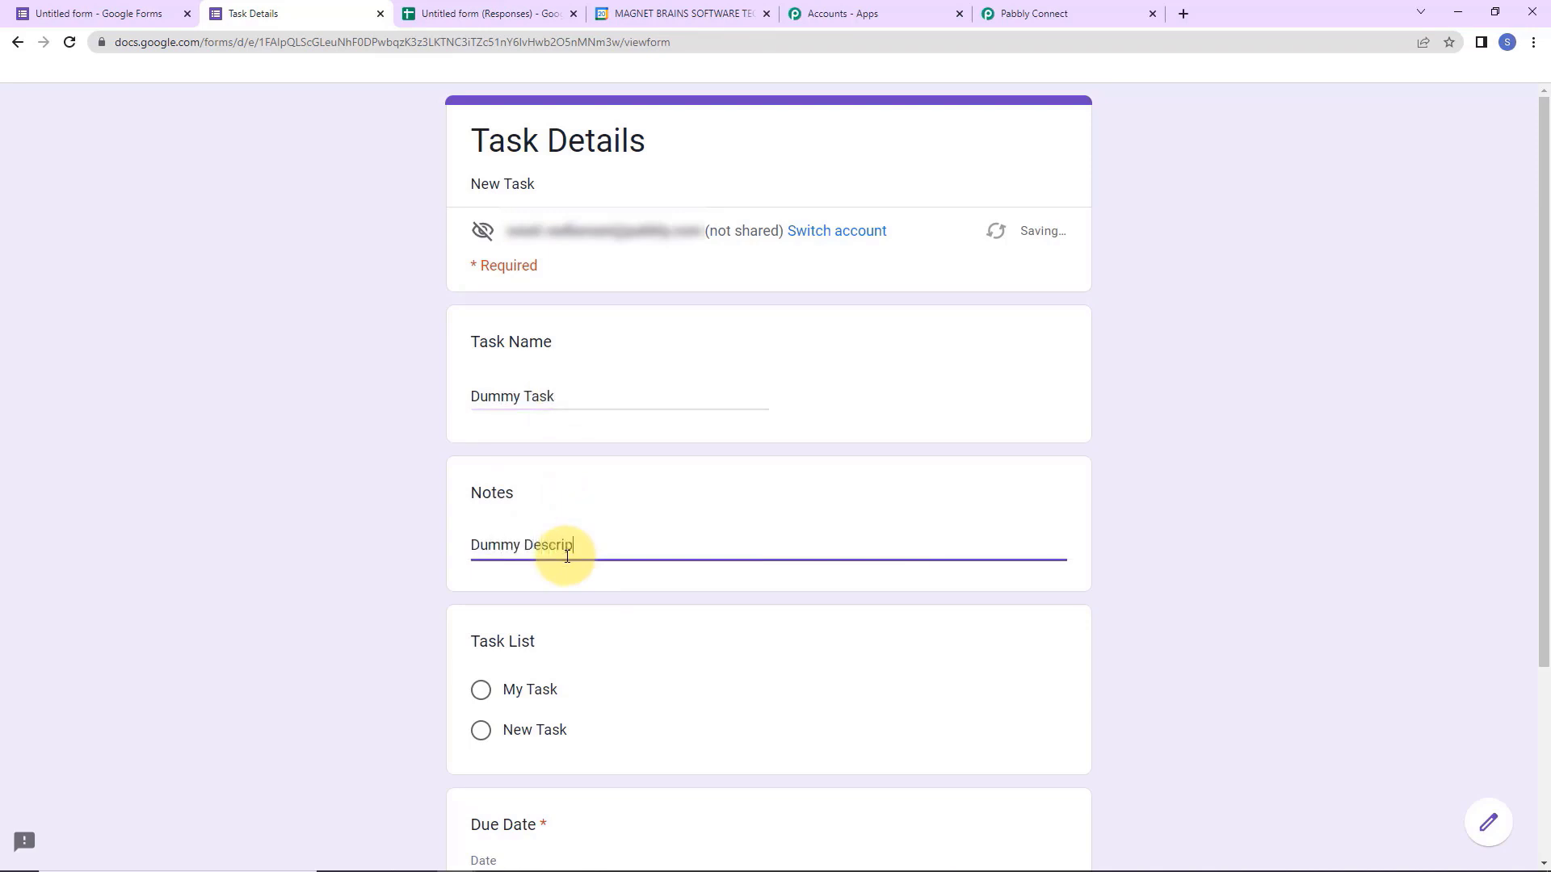
{"action": "scroll", "coordinate": [570, 623], "scroll_direction": "down", "scroll_amount": 3}
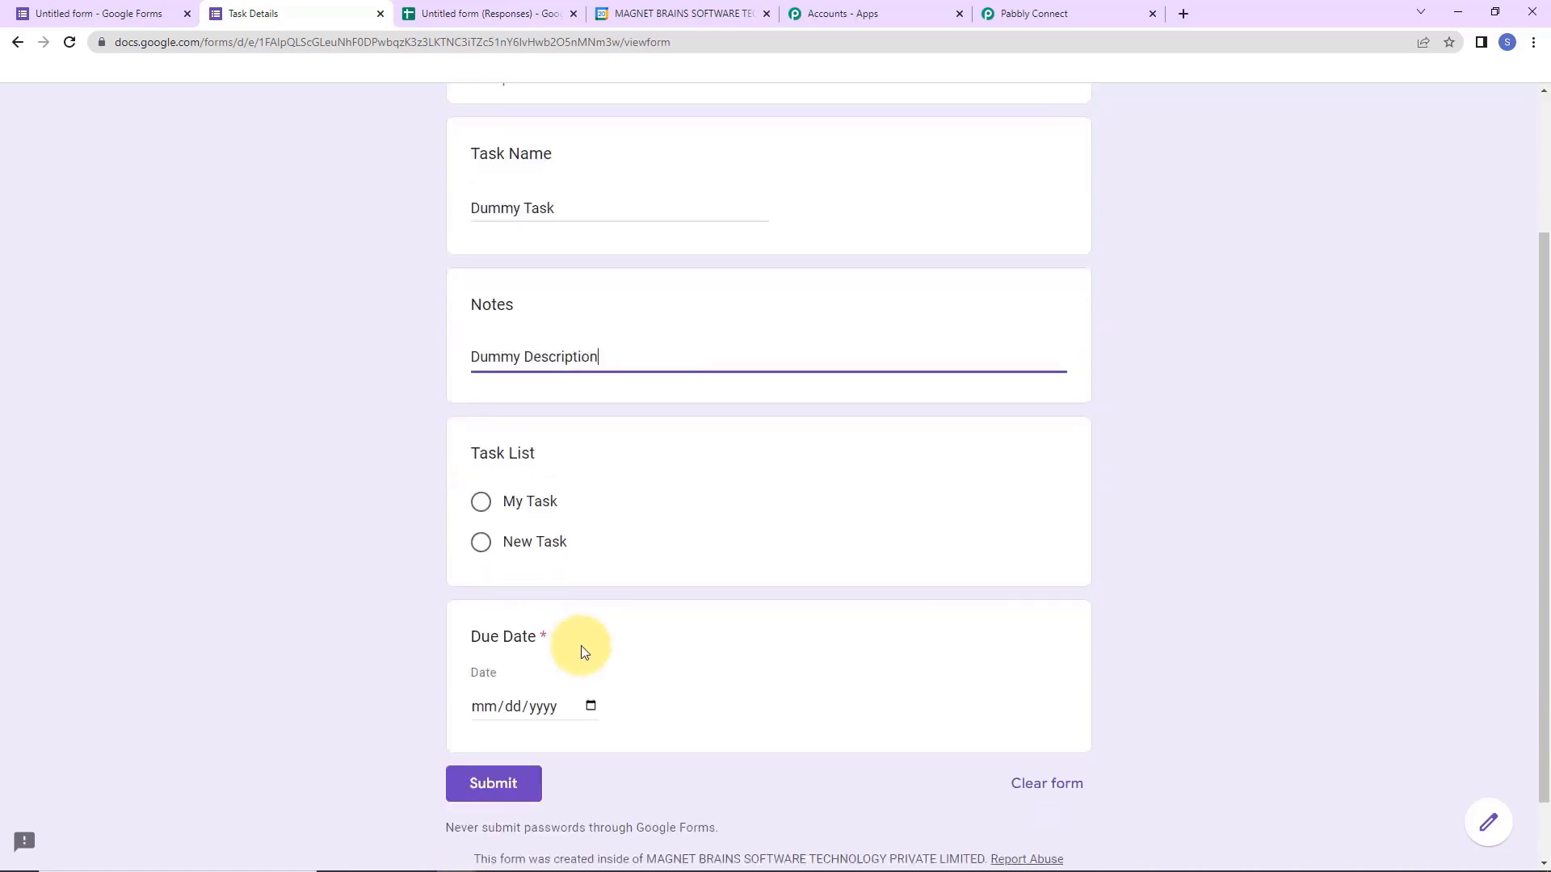
{"action": "left_click", "coordinate": [482, 503]}
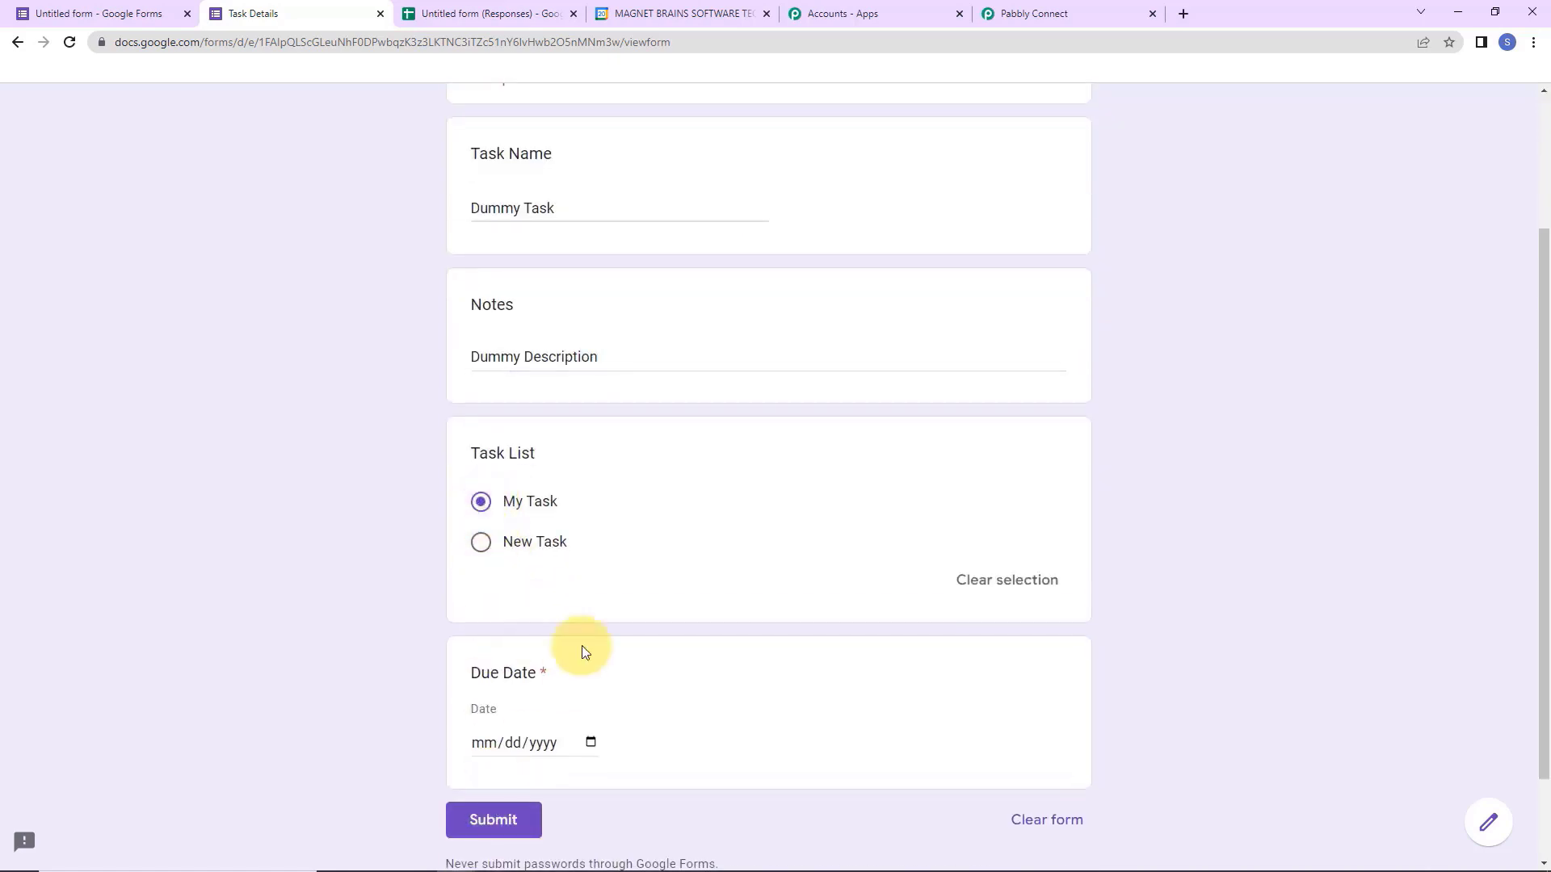
{"action": "scroll", "coordinate": [533, 600], "scroll_direction": "down", "scroll_amount": 2}
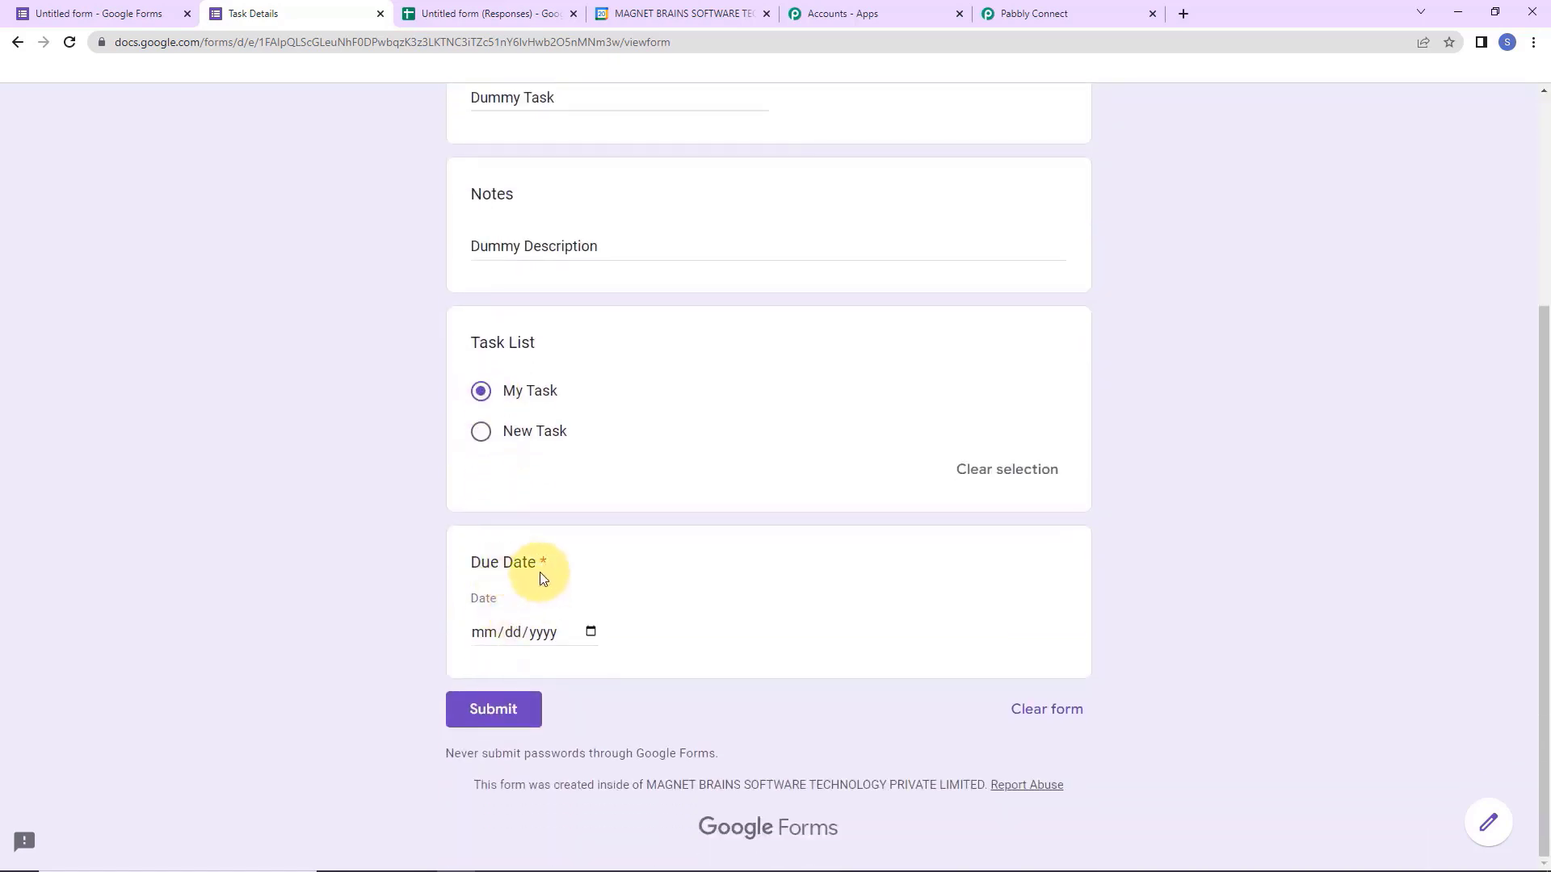
Submit the form response with the due date January 31, 2023, and check Google Calendar's task list for its task.
{"action": "left_click", "coordinate": [589, 630]}
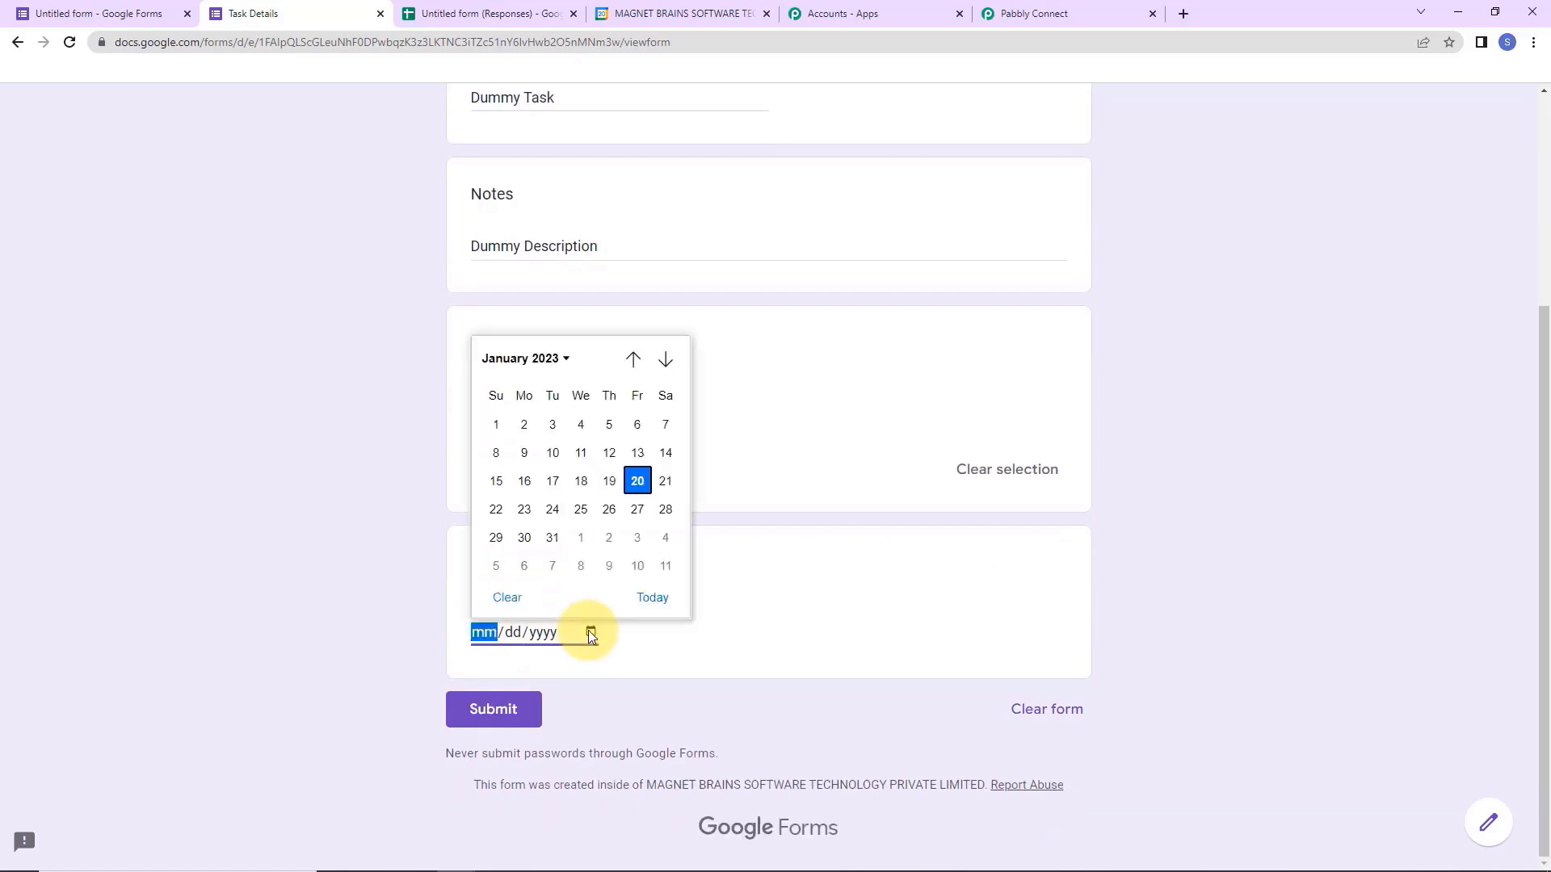
{"action": "left_click", "coordinate": [551, 537]}
{"action": "left_click", "coordinate": [495, 710]}
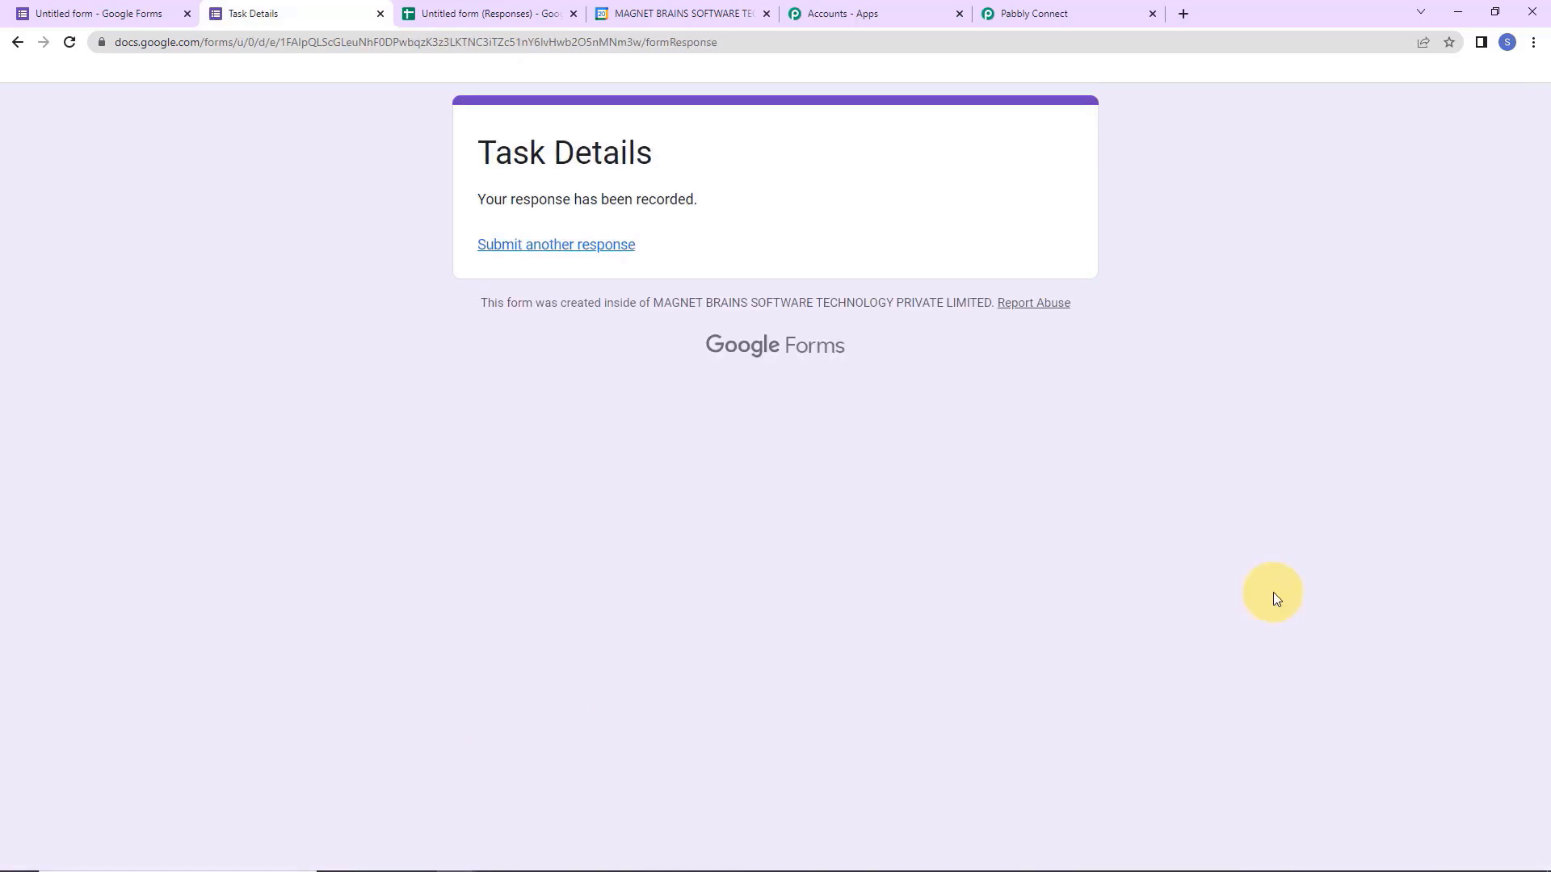
{"action": "left_click", "coordinate": [726, 18]}
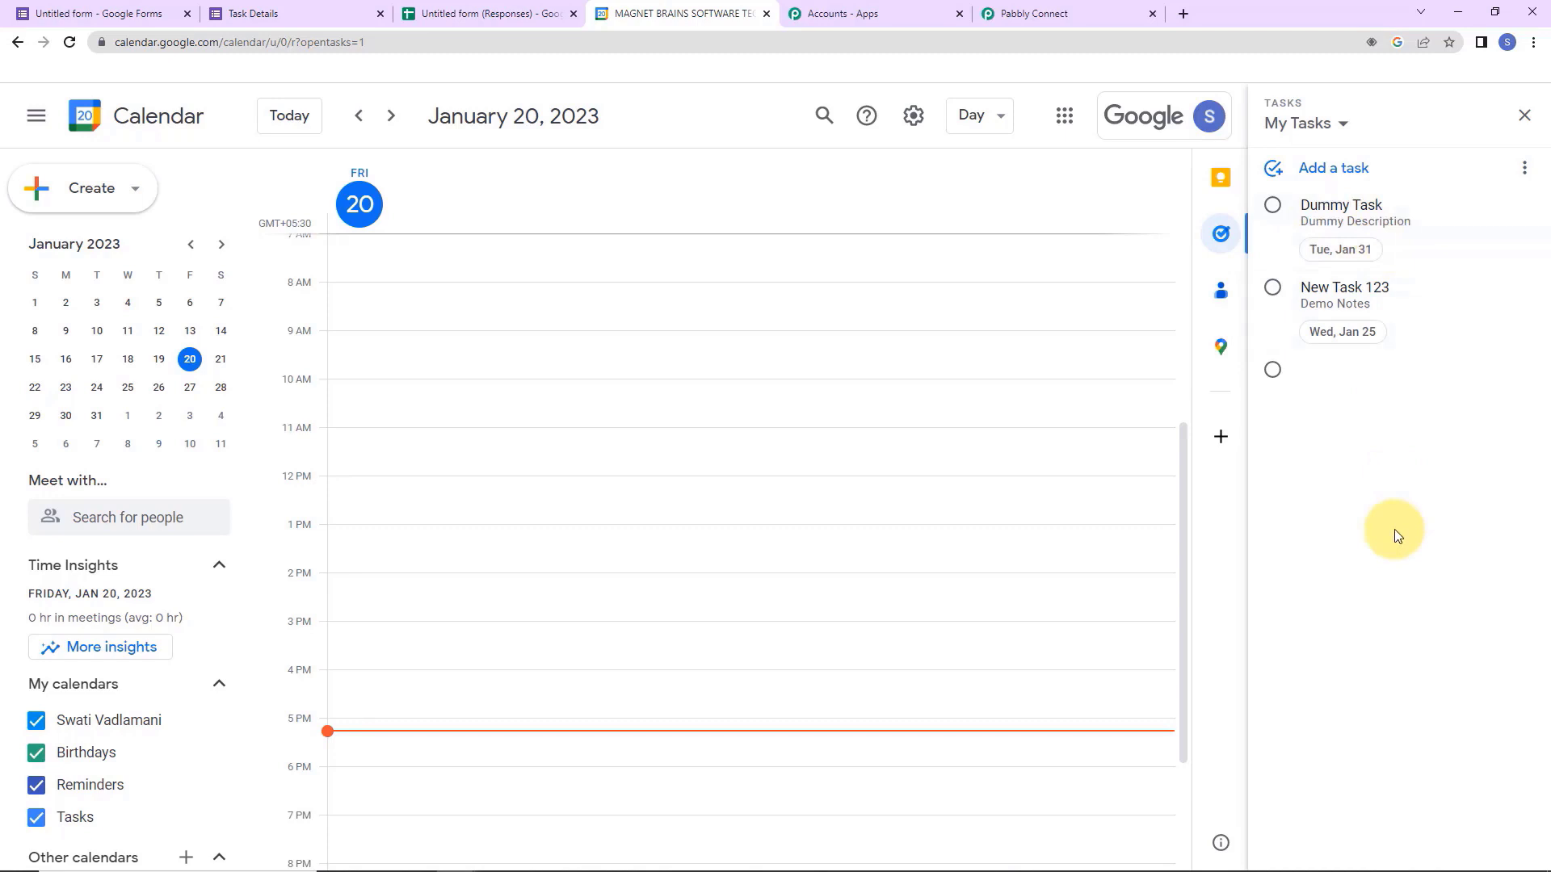
Return to the Pabbly Connect workflow and collapse the Google Forms, Date/Time Formatter and Google Tasks steps to review its structure.
{"action": "left_click", "coordinate": [1083, 18]}
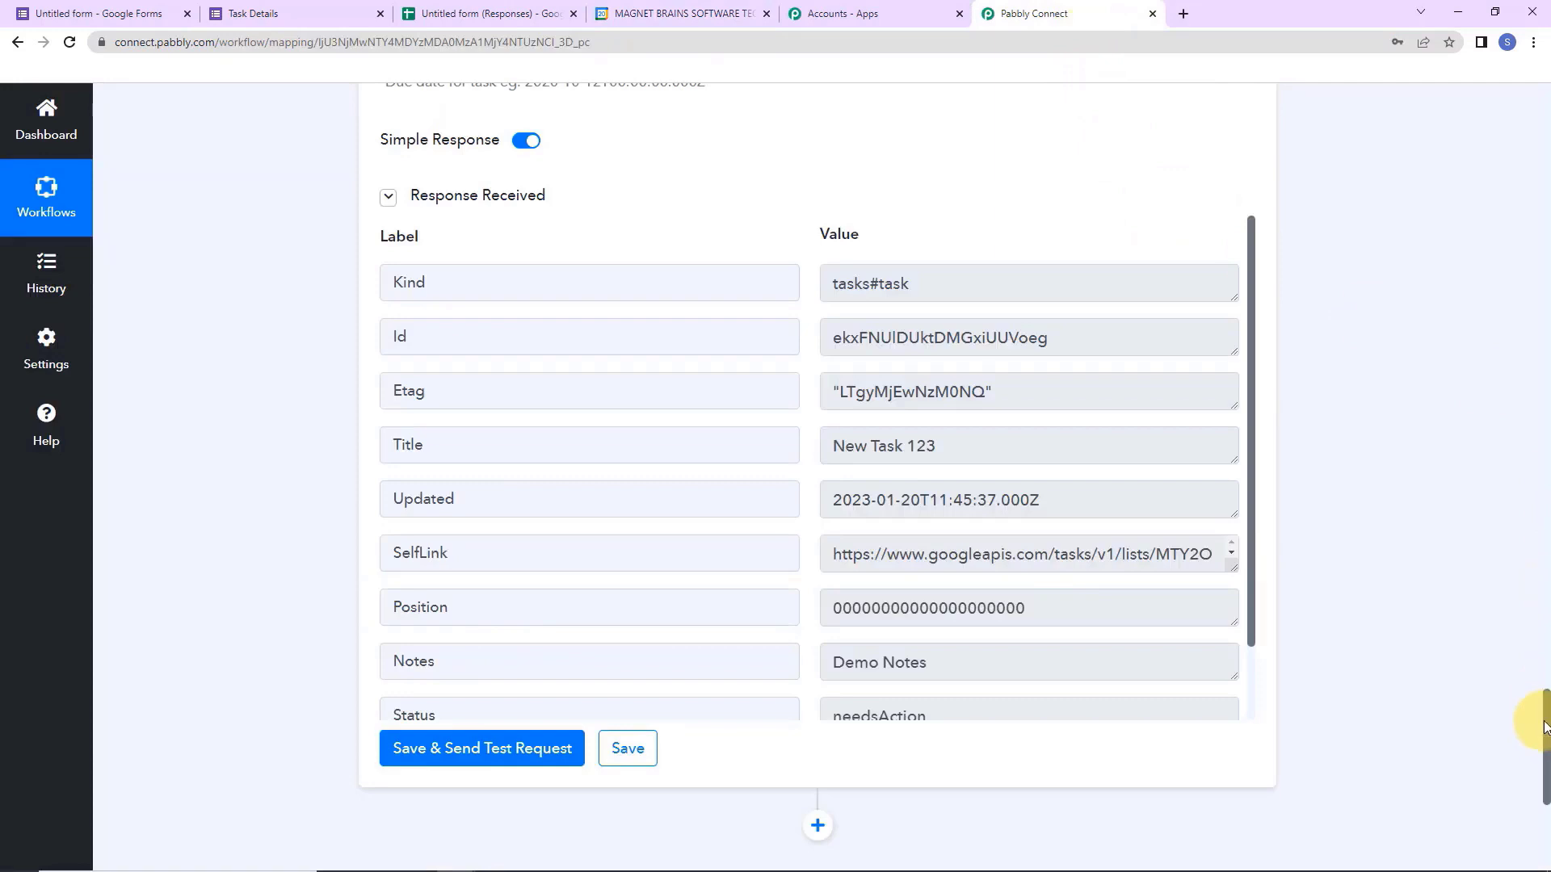
{"action": "left_click_drag", "start_coordinate": [1539, 716], "coordinate": [1507, 76]}
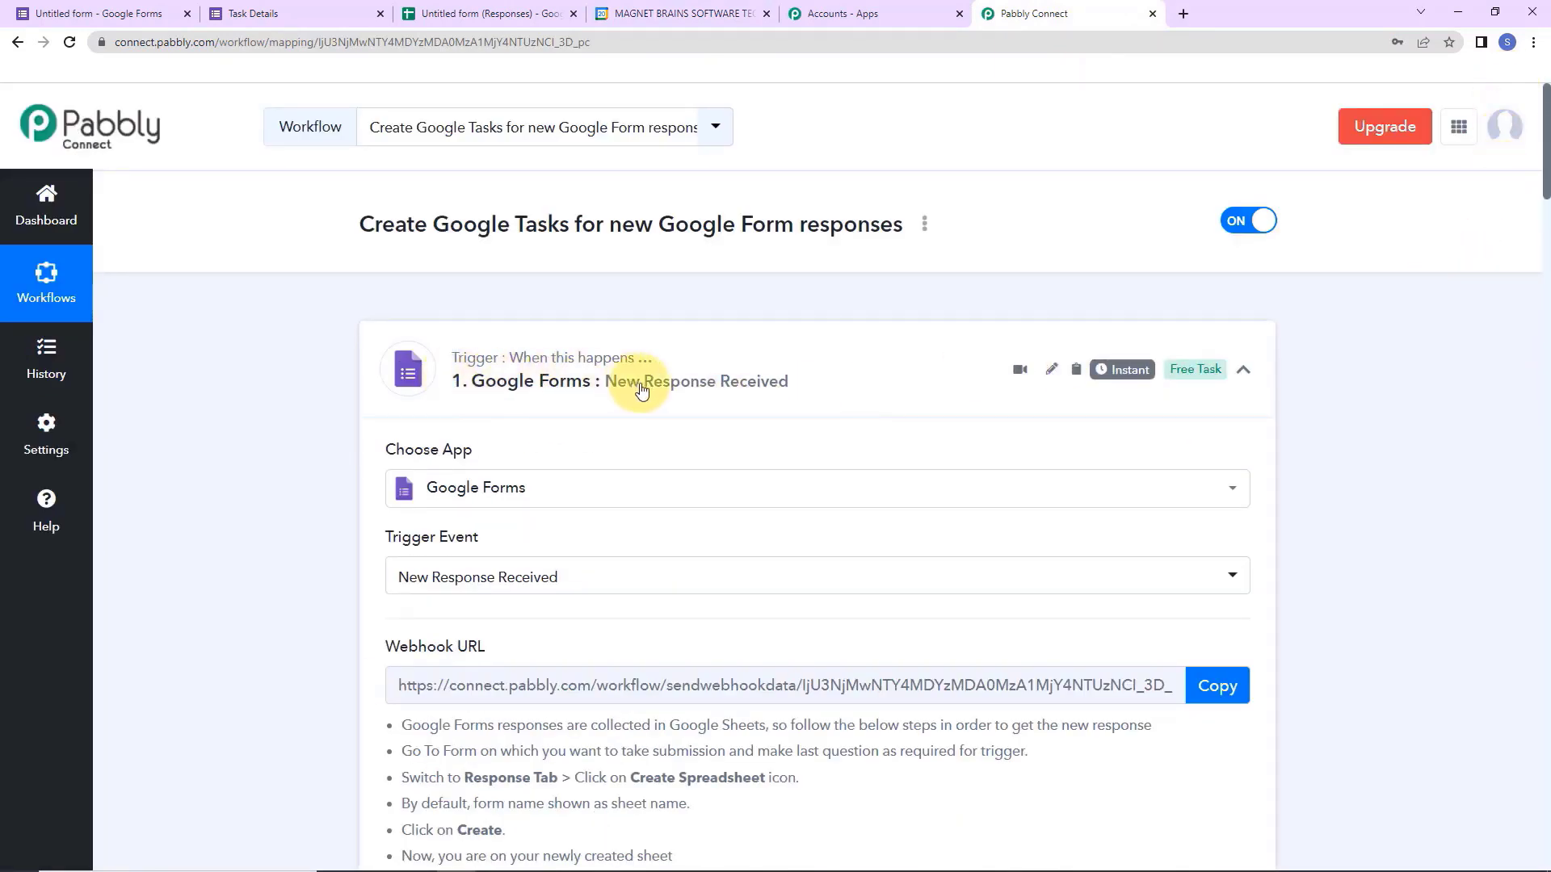
{"action": "mouse_move", "coordinate": [1186, 387]}
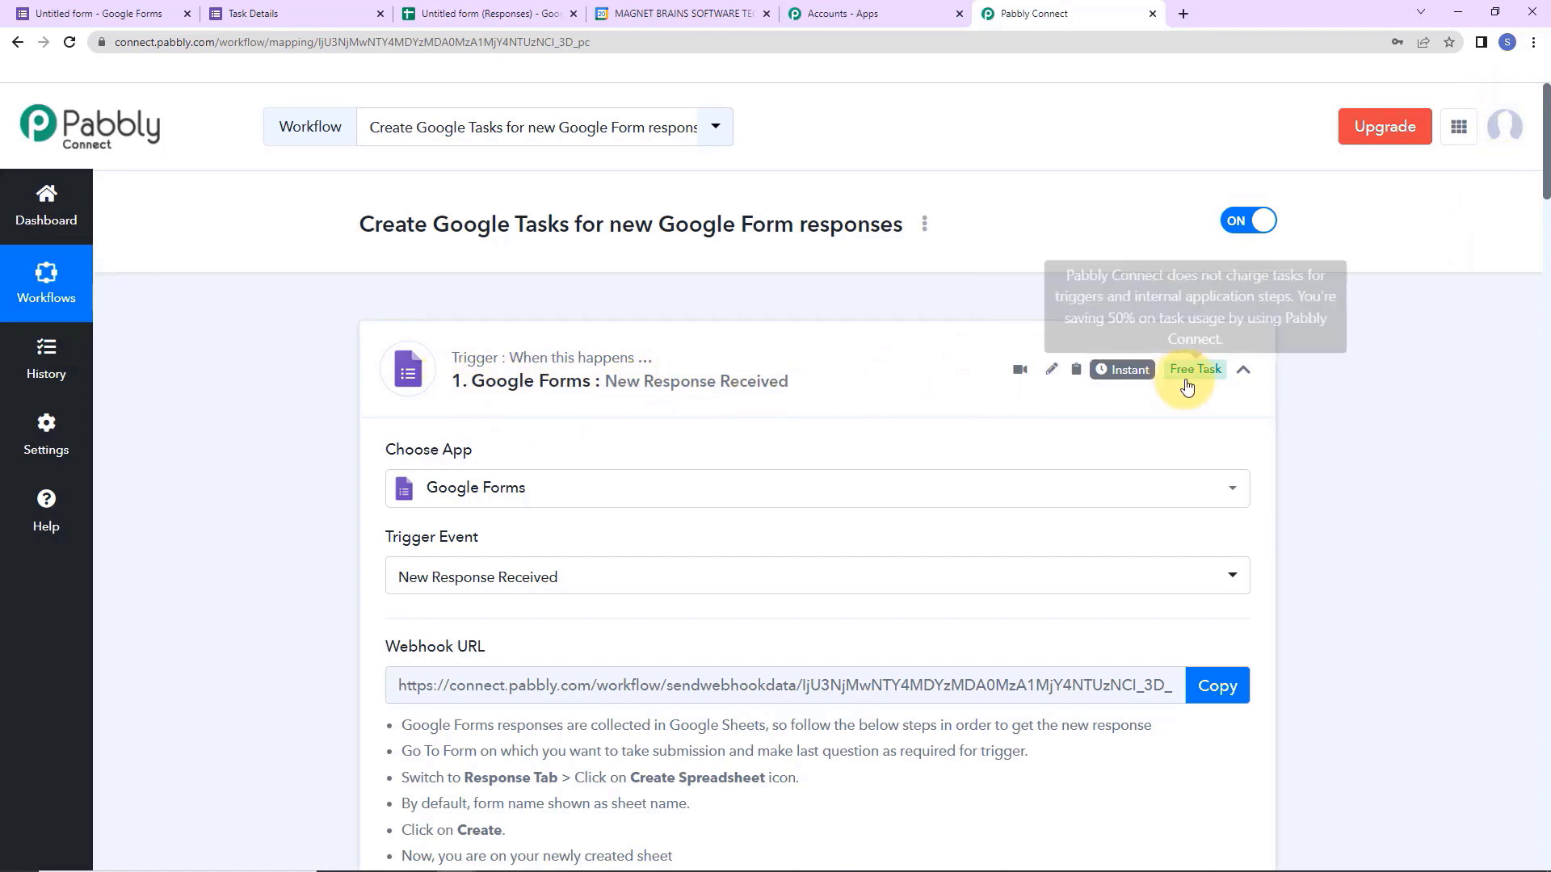
{"action": "left_click", "coordinate": [1243, 370]}
{"action": "scroll", "coordinate": [1250, 562], "scroll_direction": "down", "scroll_amount": 5}
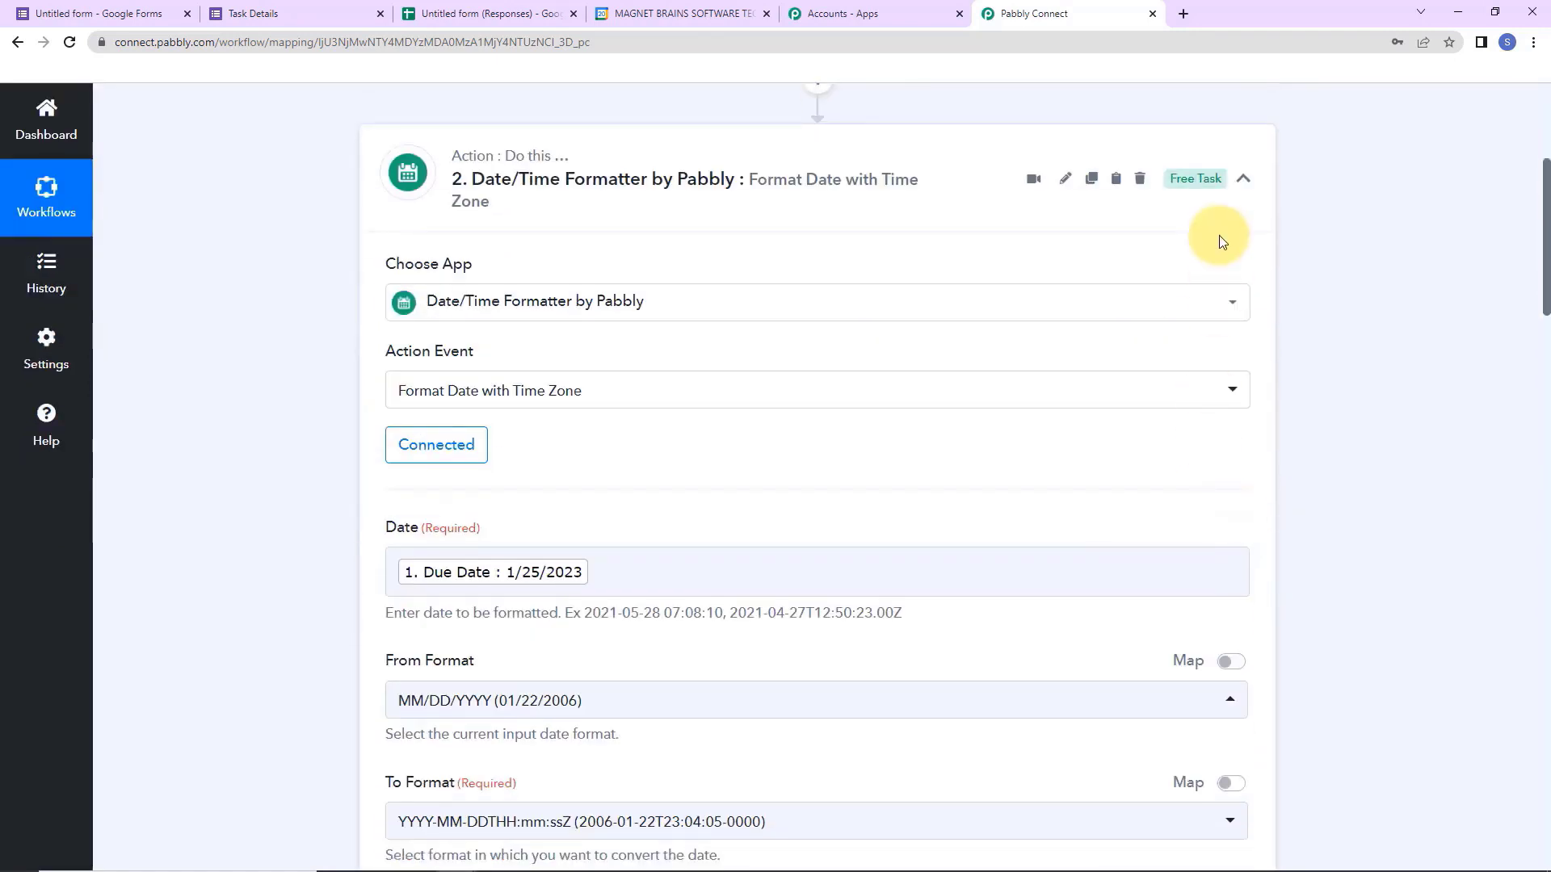
{"action": "left_click", "coordinate": [1243, 179]}
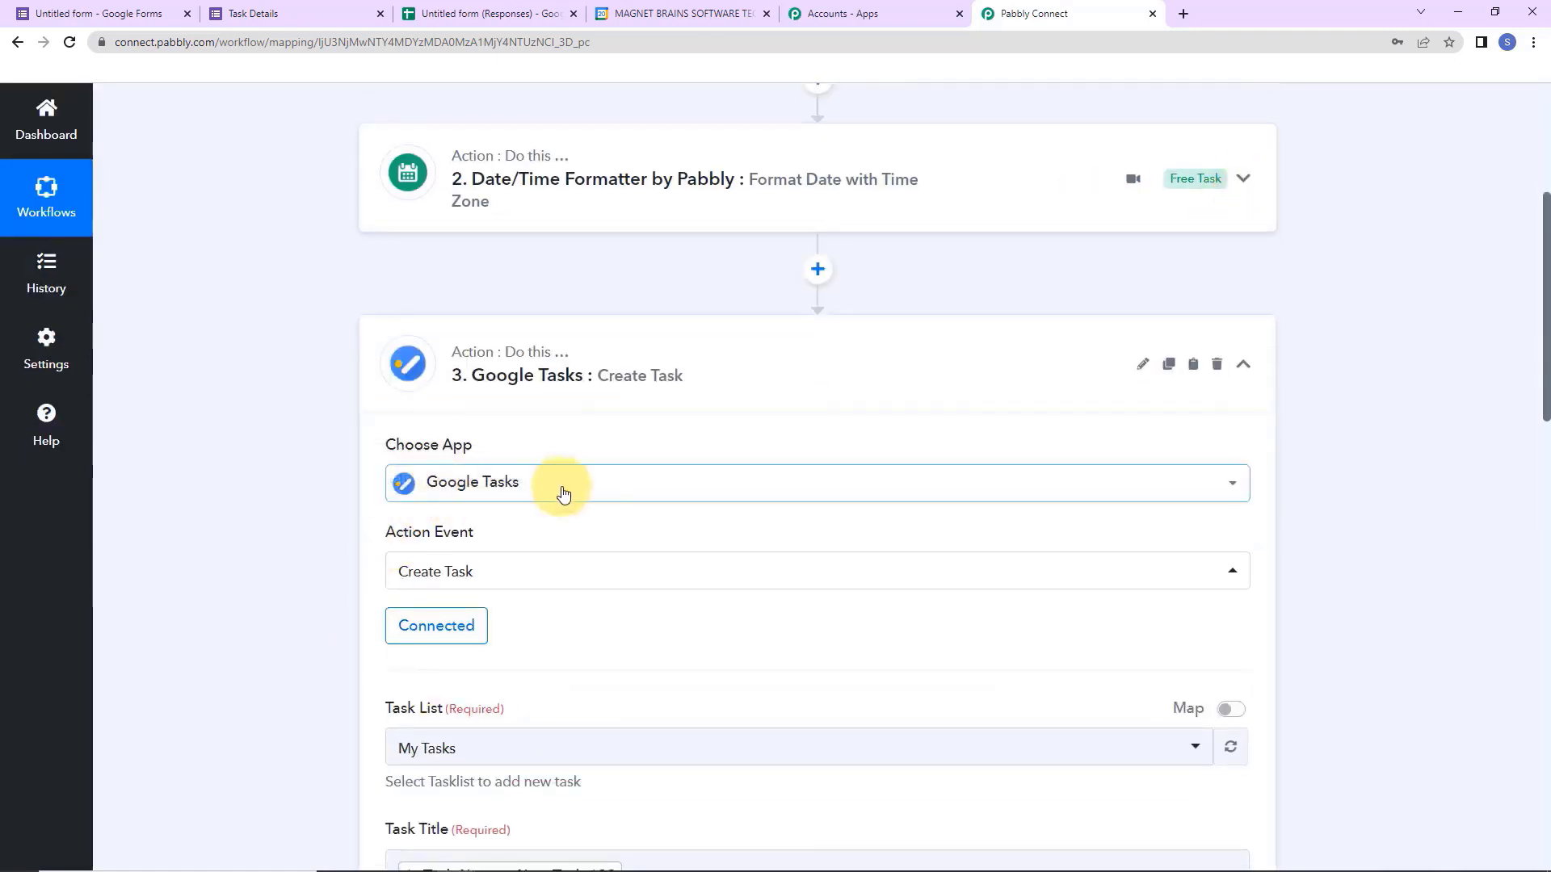
{"action": "left_click", "coordinate": [1243, 367]}
{"action": "scroll", "coordinate": [626, 423], "scroll_direction": "up", "scroll_amount": 2}
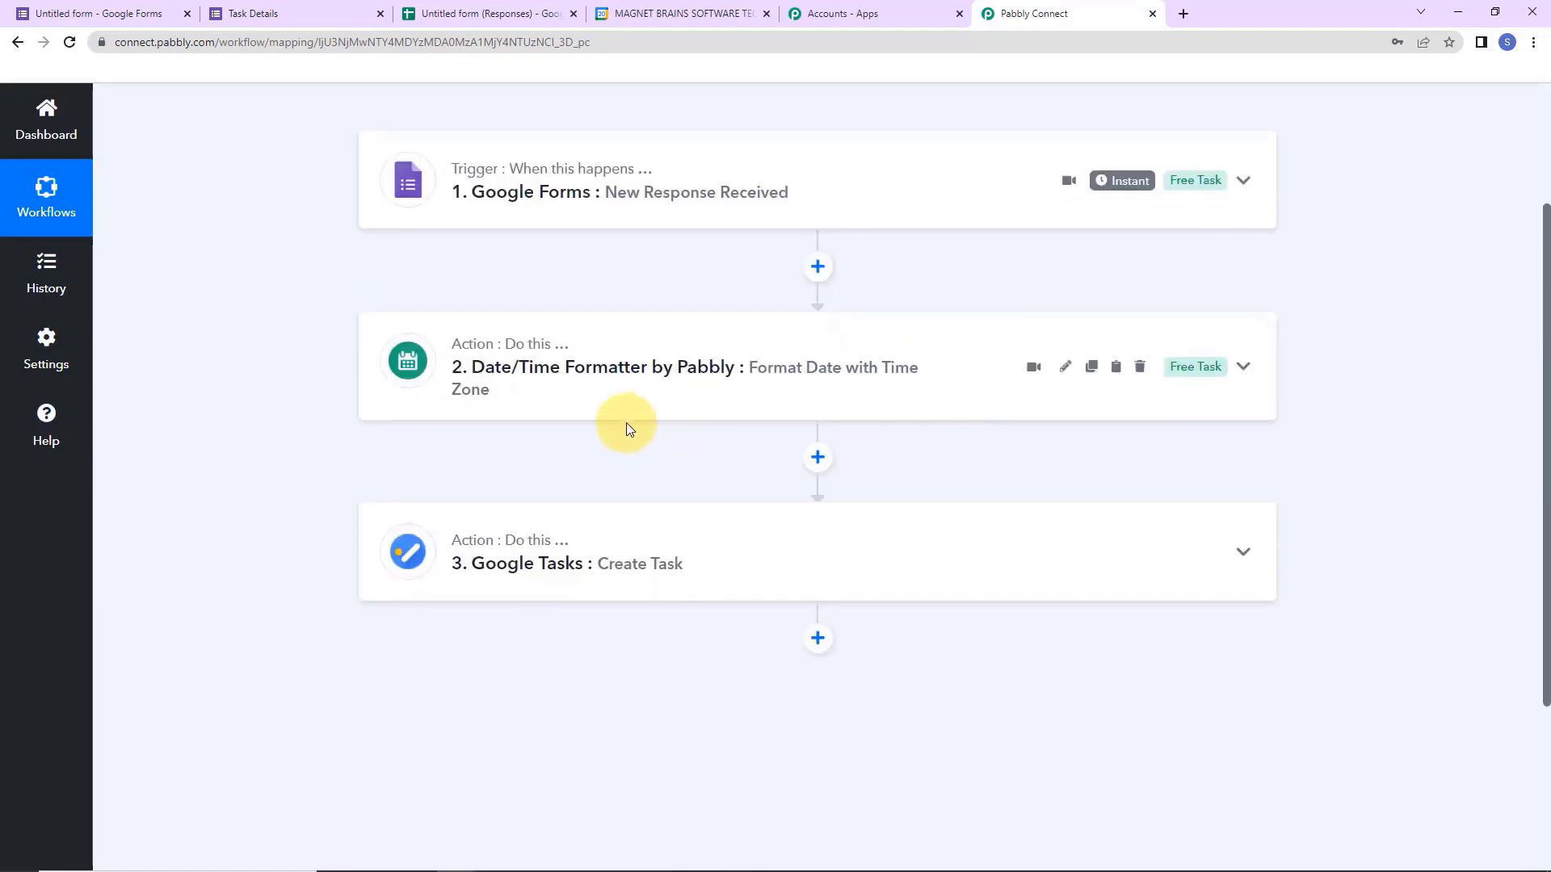